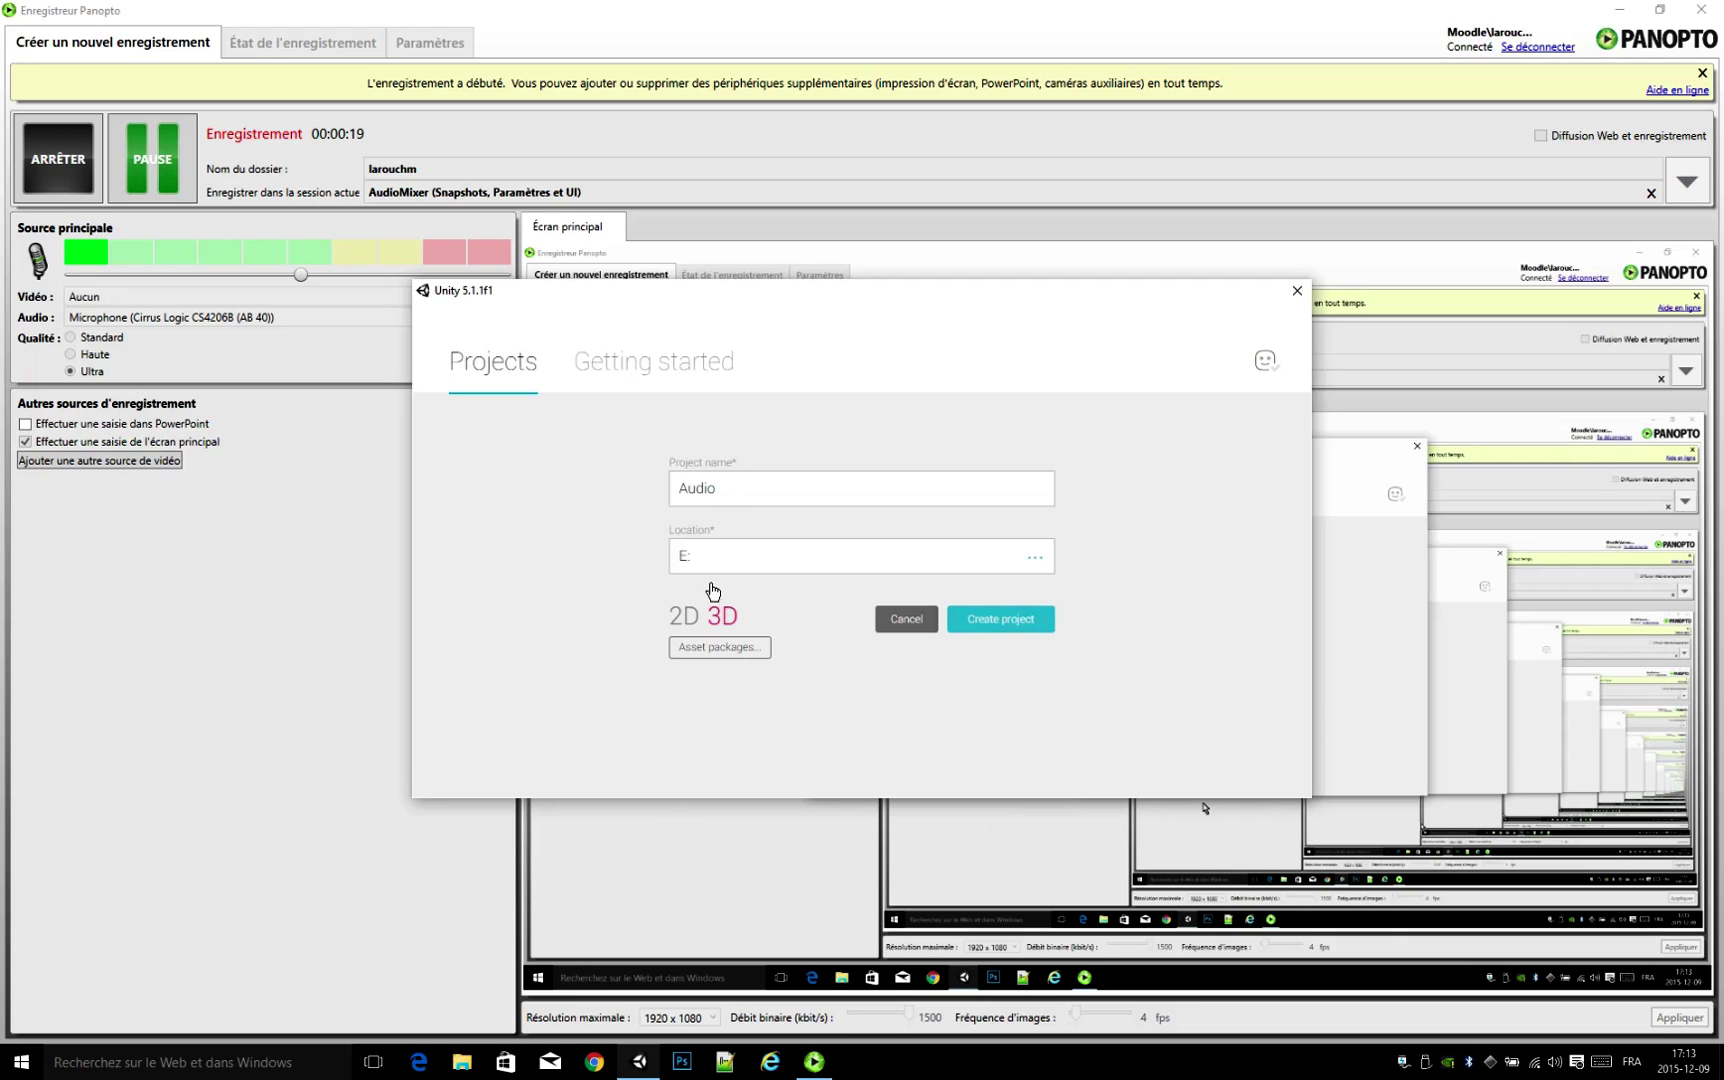
# Step: Create the 3D project Audio on drive E: and slightly widen the Hierarchy and Project area
pyautogui.click(995, 625)
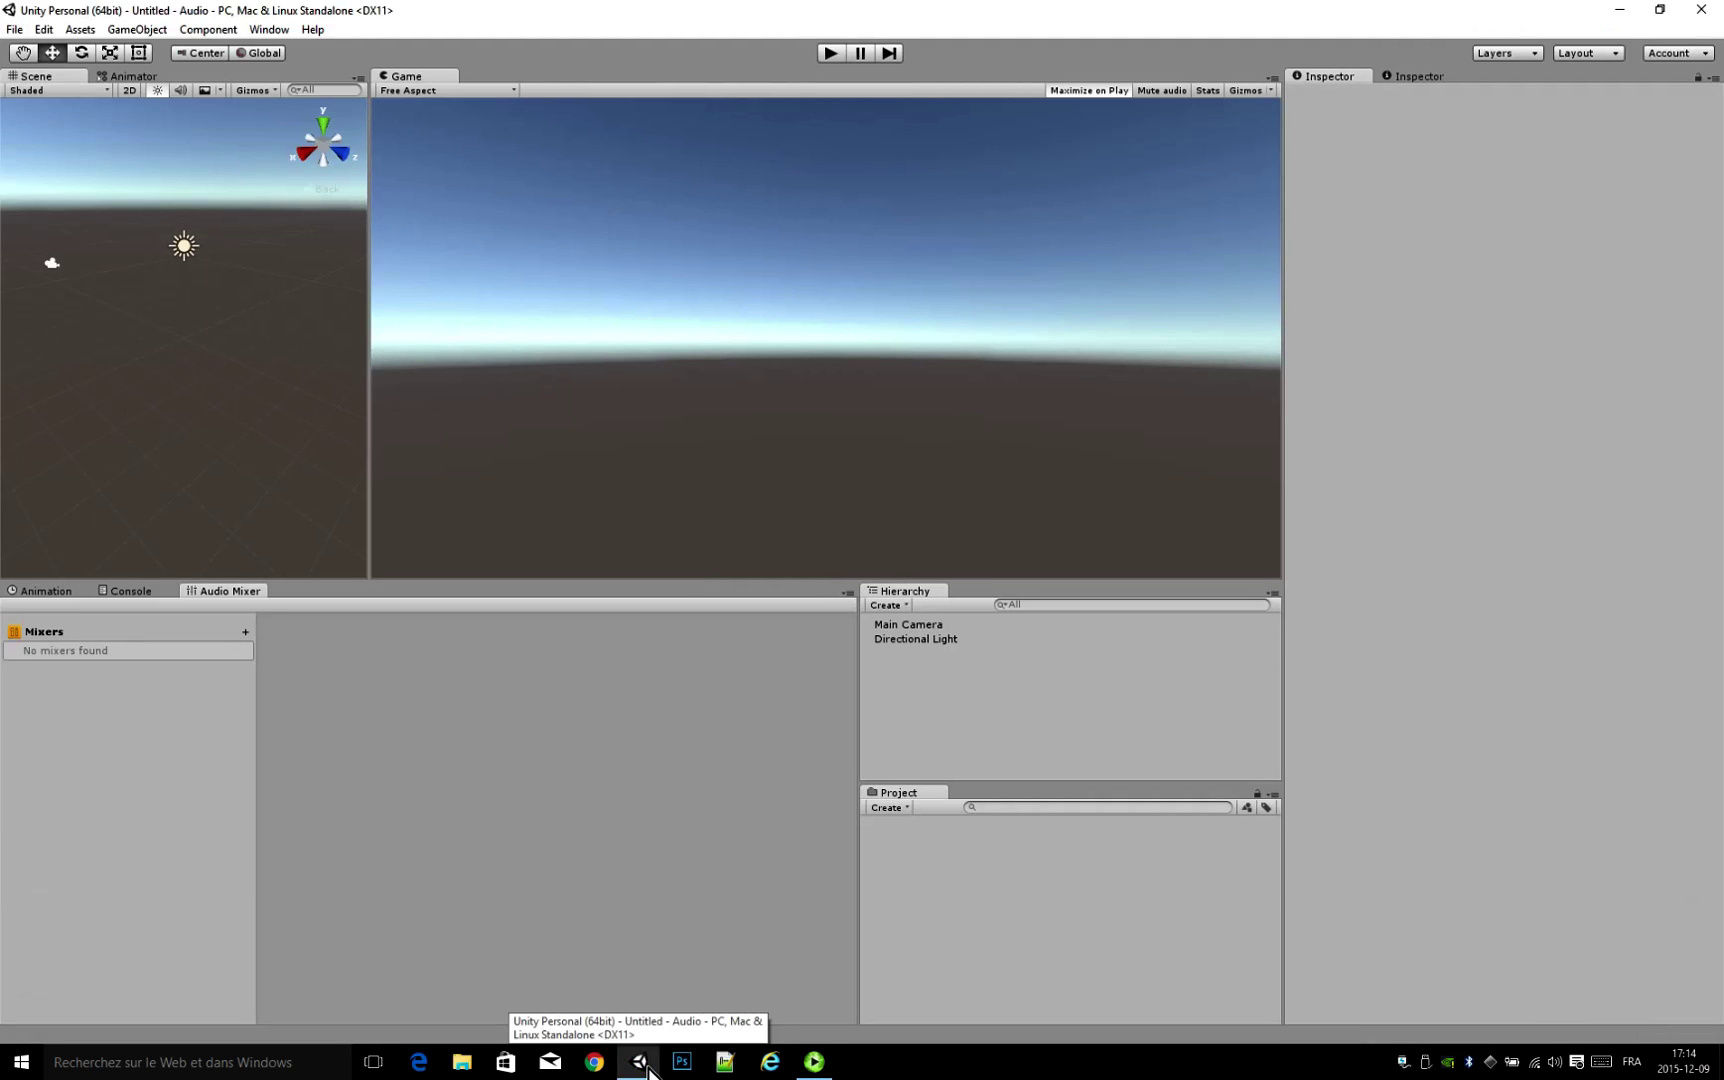
pyautogui.moveTo(679, 1000)
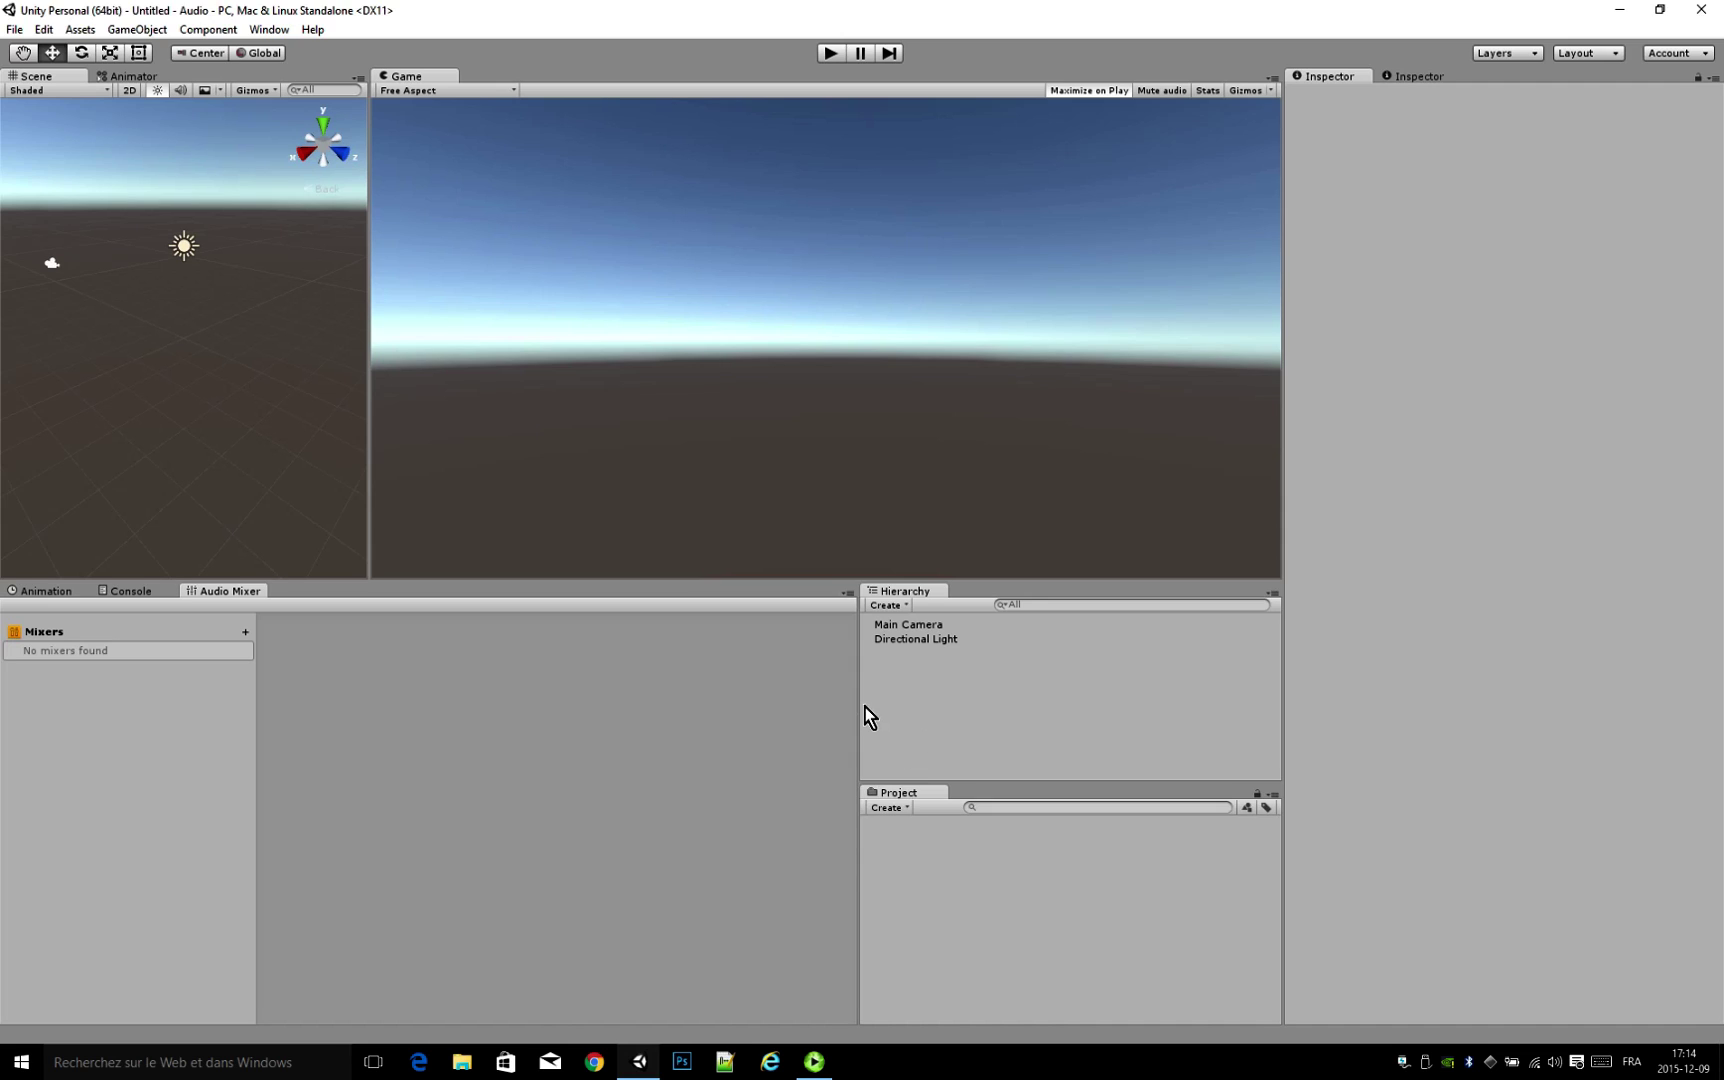
pyautogui.moveTo(875, 712); pyautogui.dragTo(841, 716)
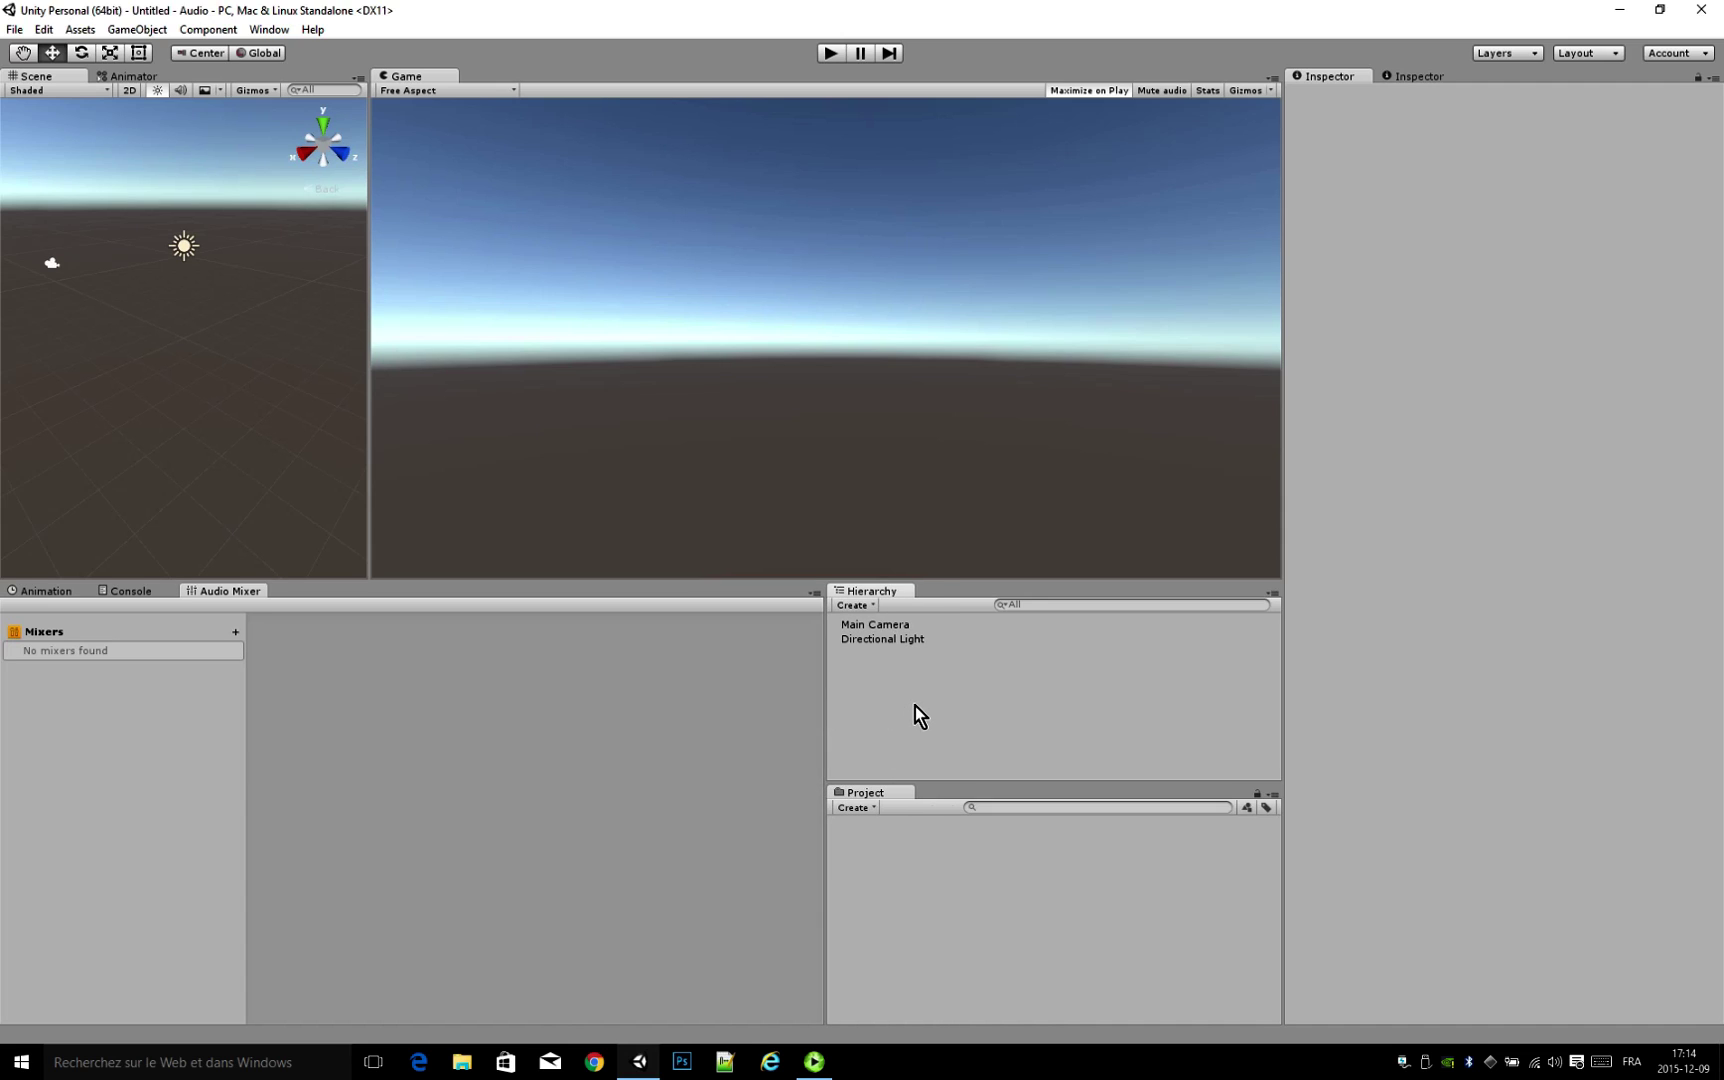
# Step: Import the custom package AudioMixer_tuto.unitypackage from the Cours 15 folder with all its items
pyautogui.rightClick(873, 868)
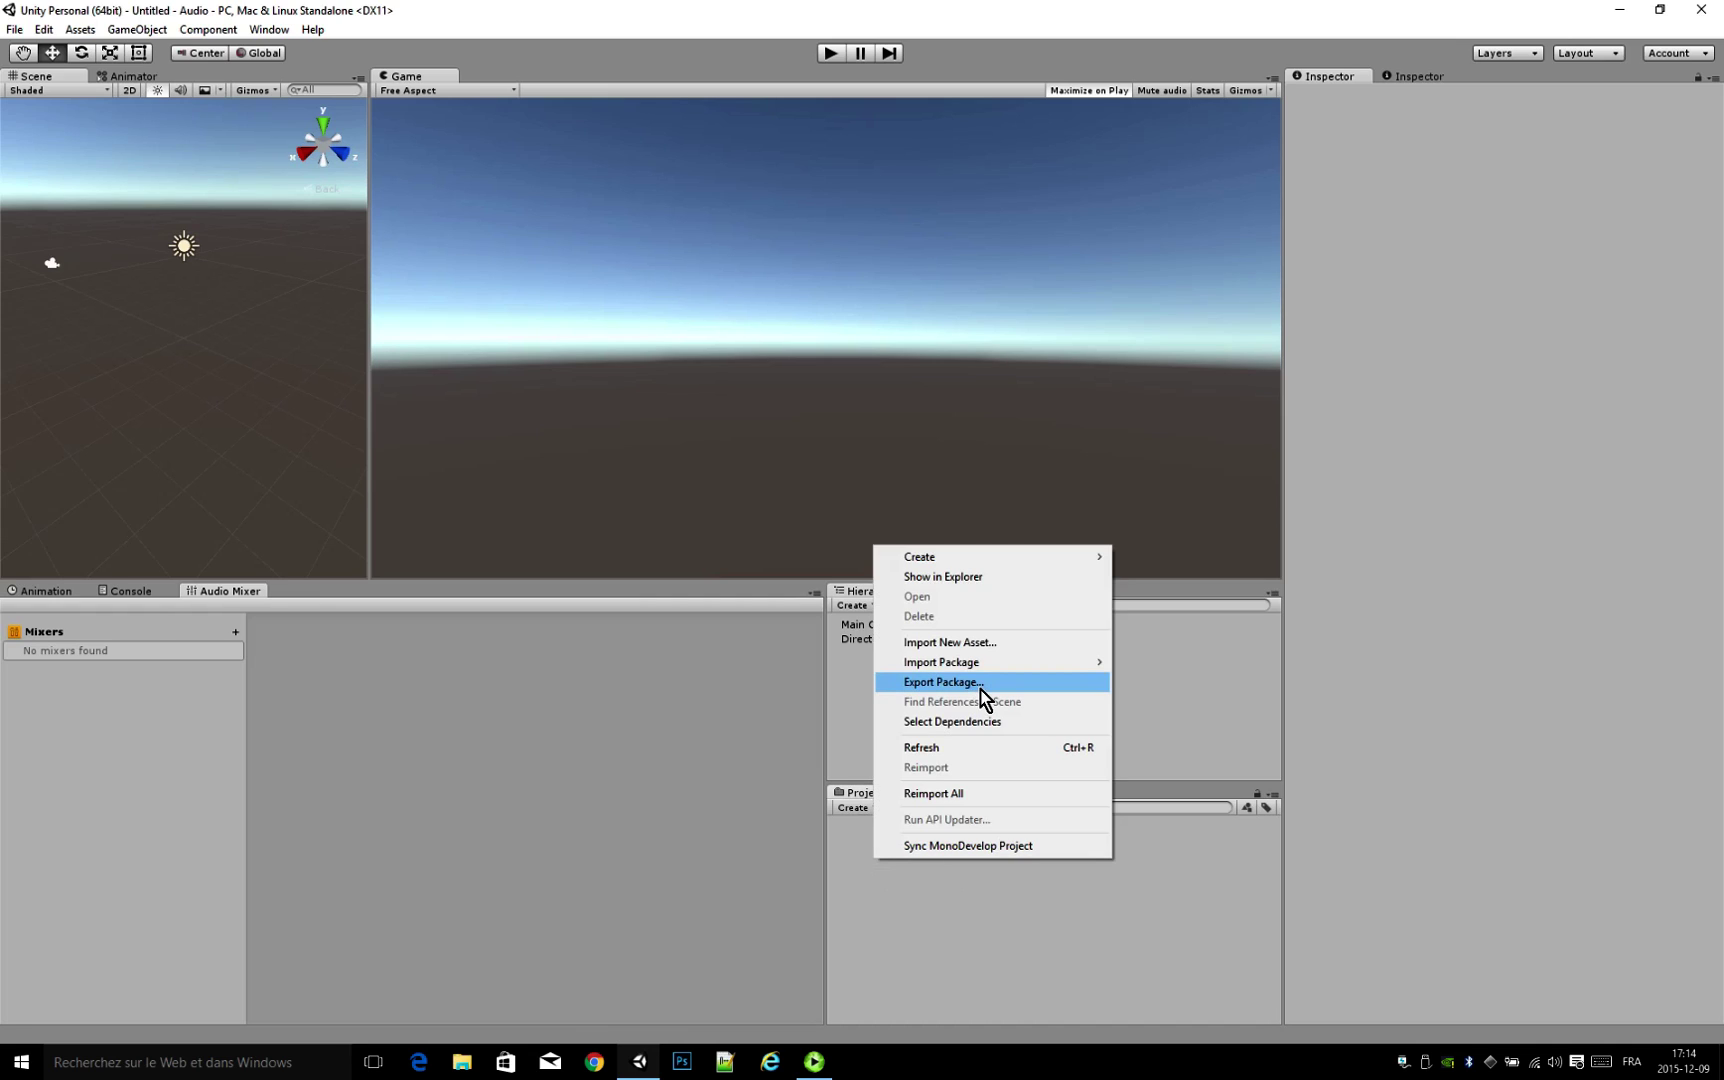
pyautogui.moveTo(985, 665)
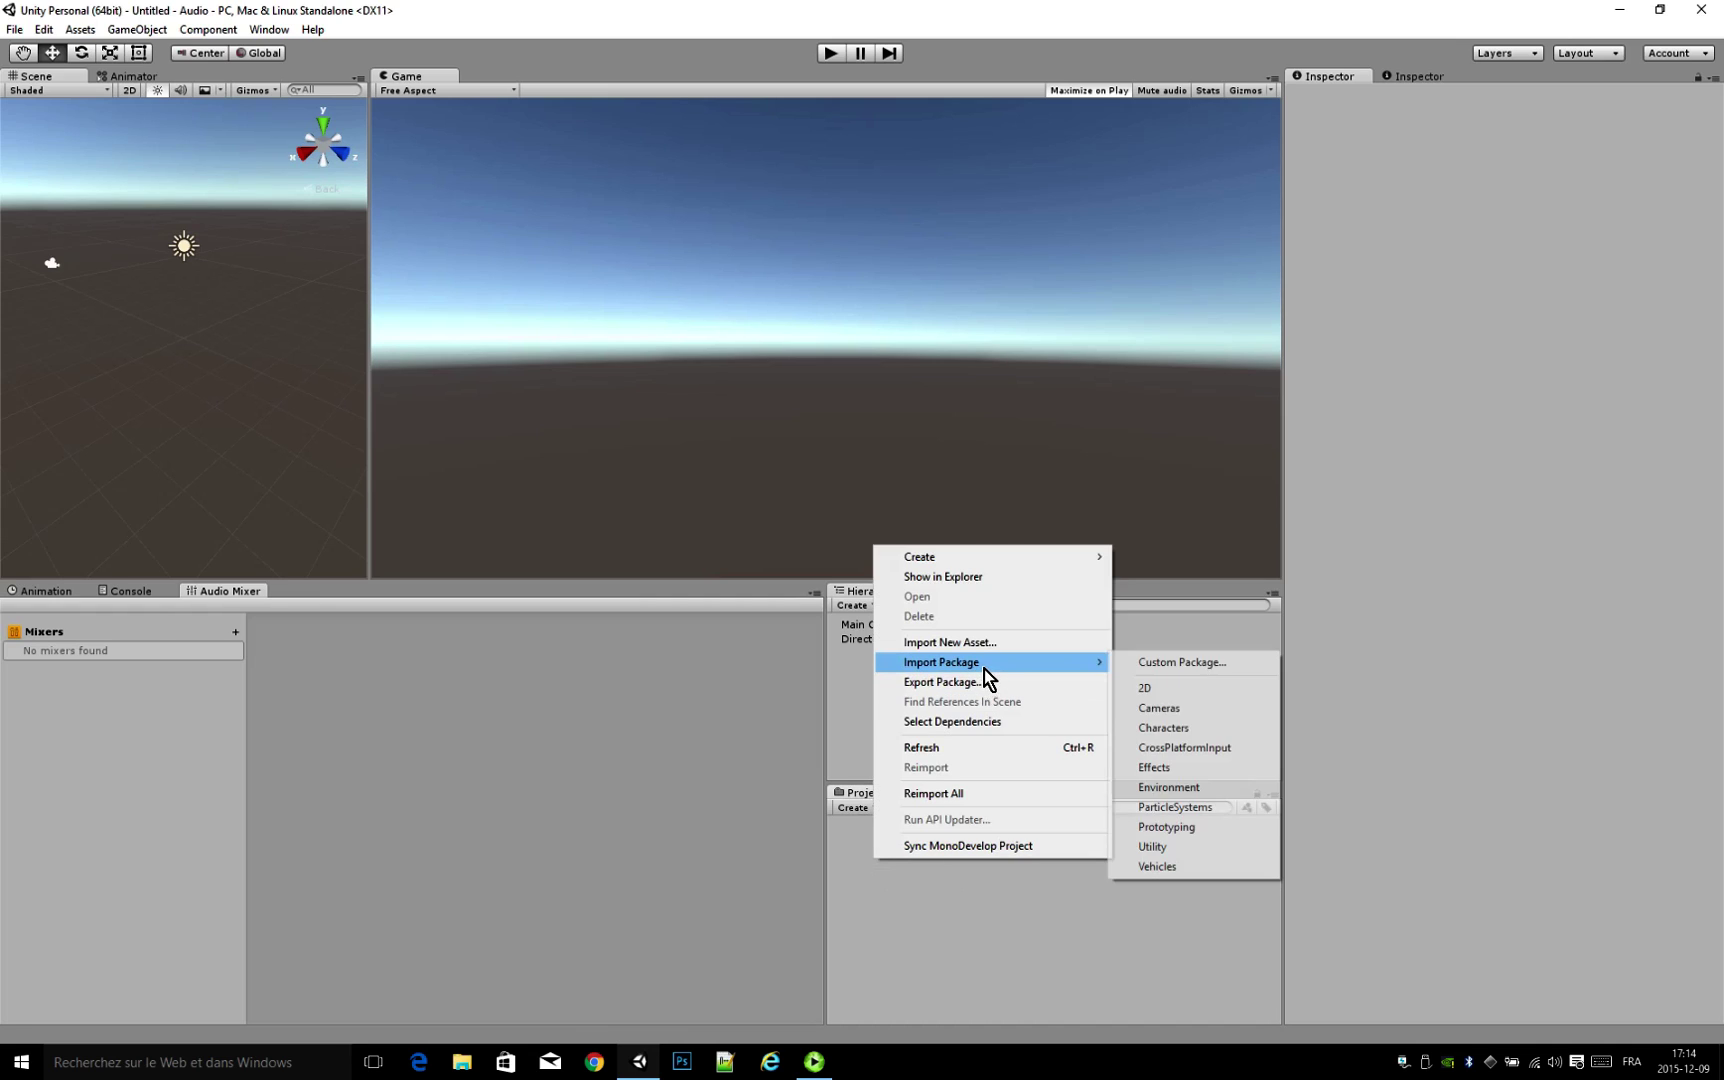
pyautogui.click(1188, 664)
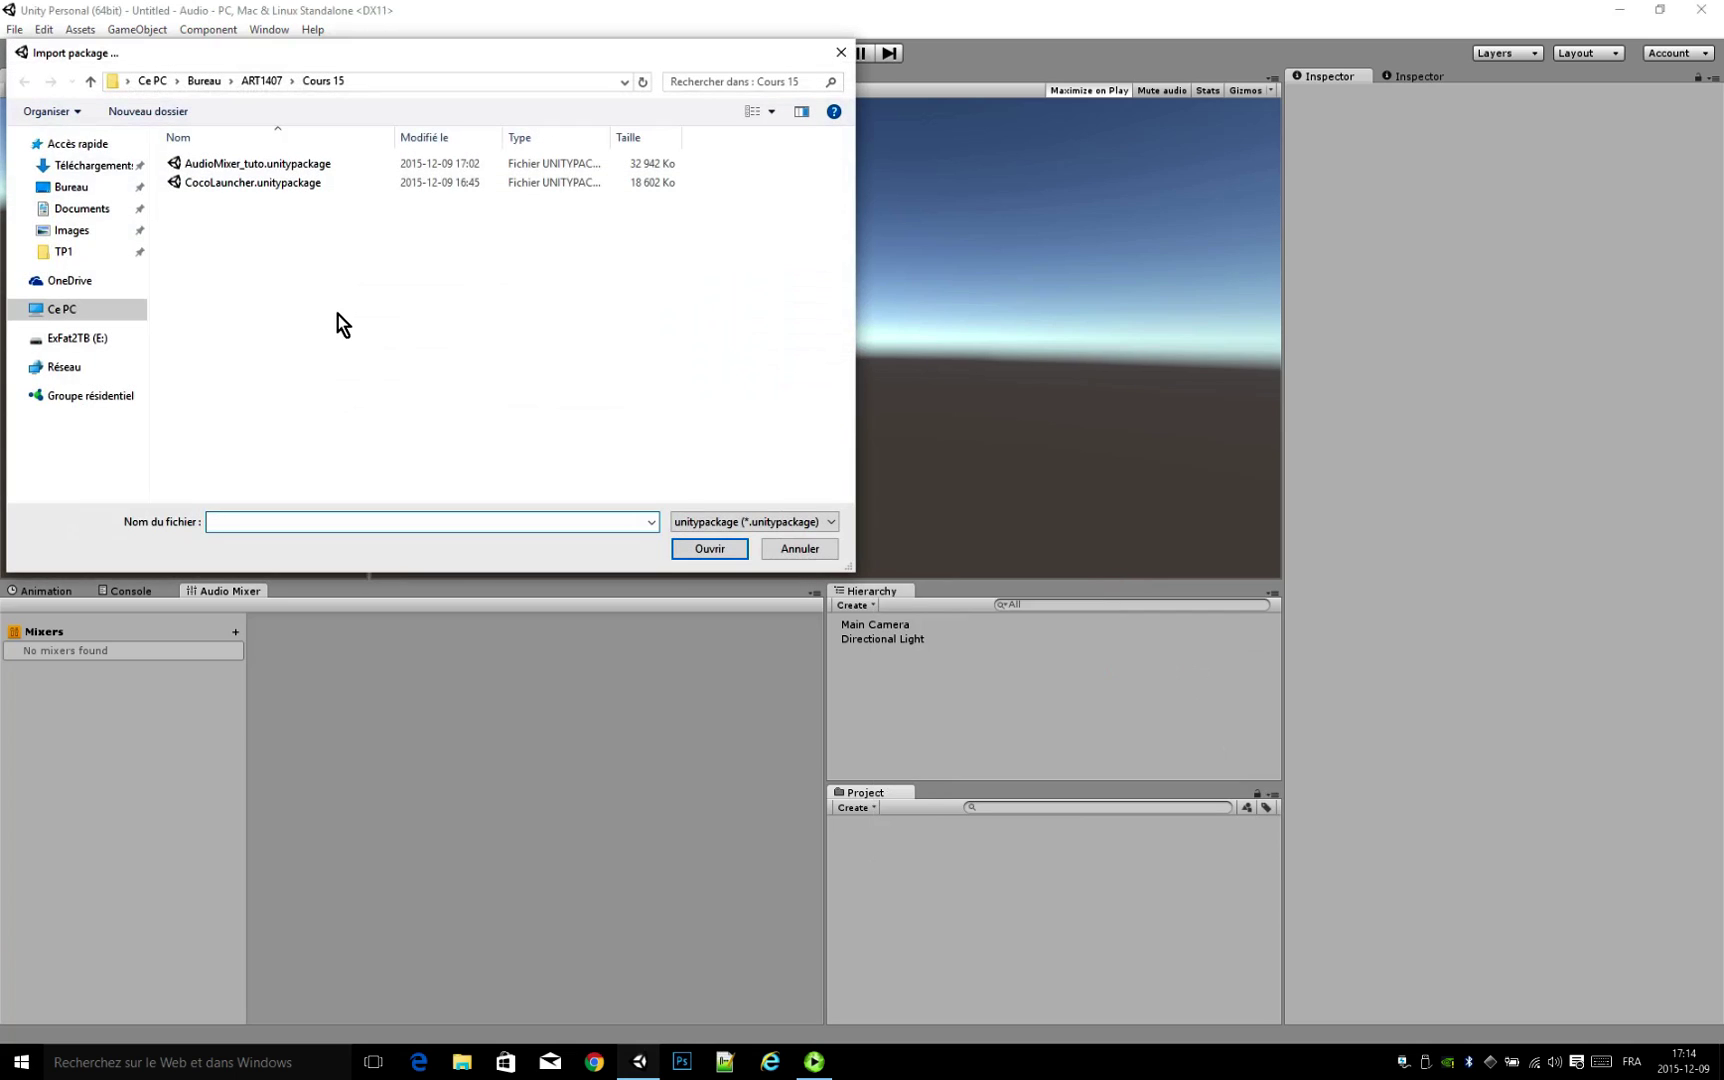
pyautogui.click(214, 166)
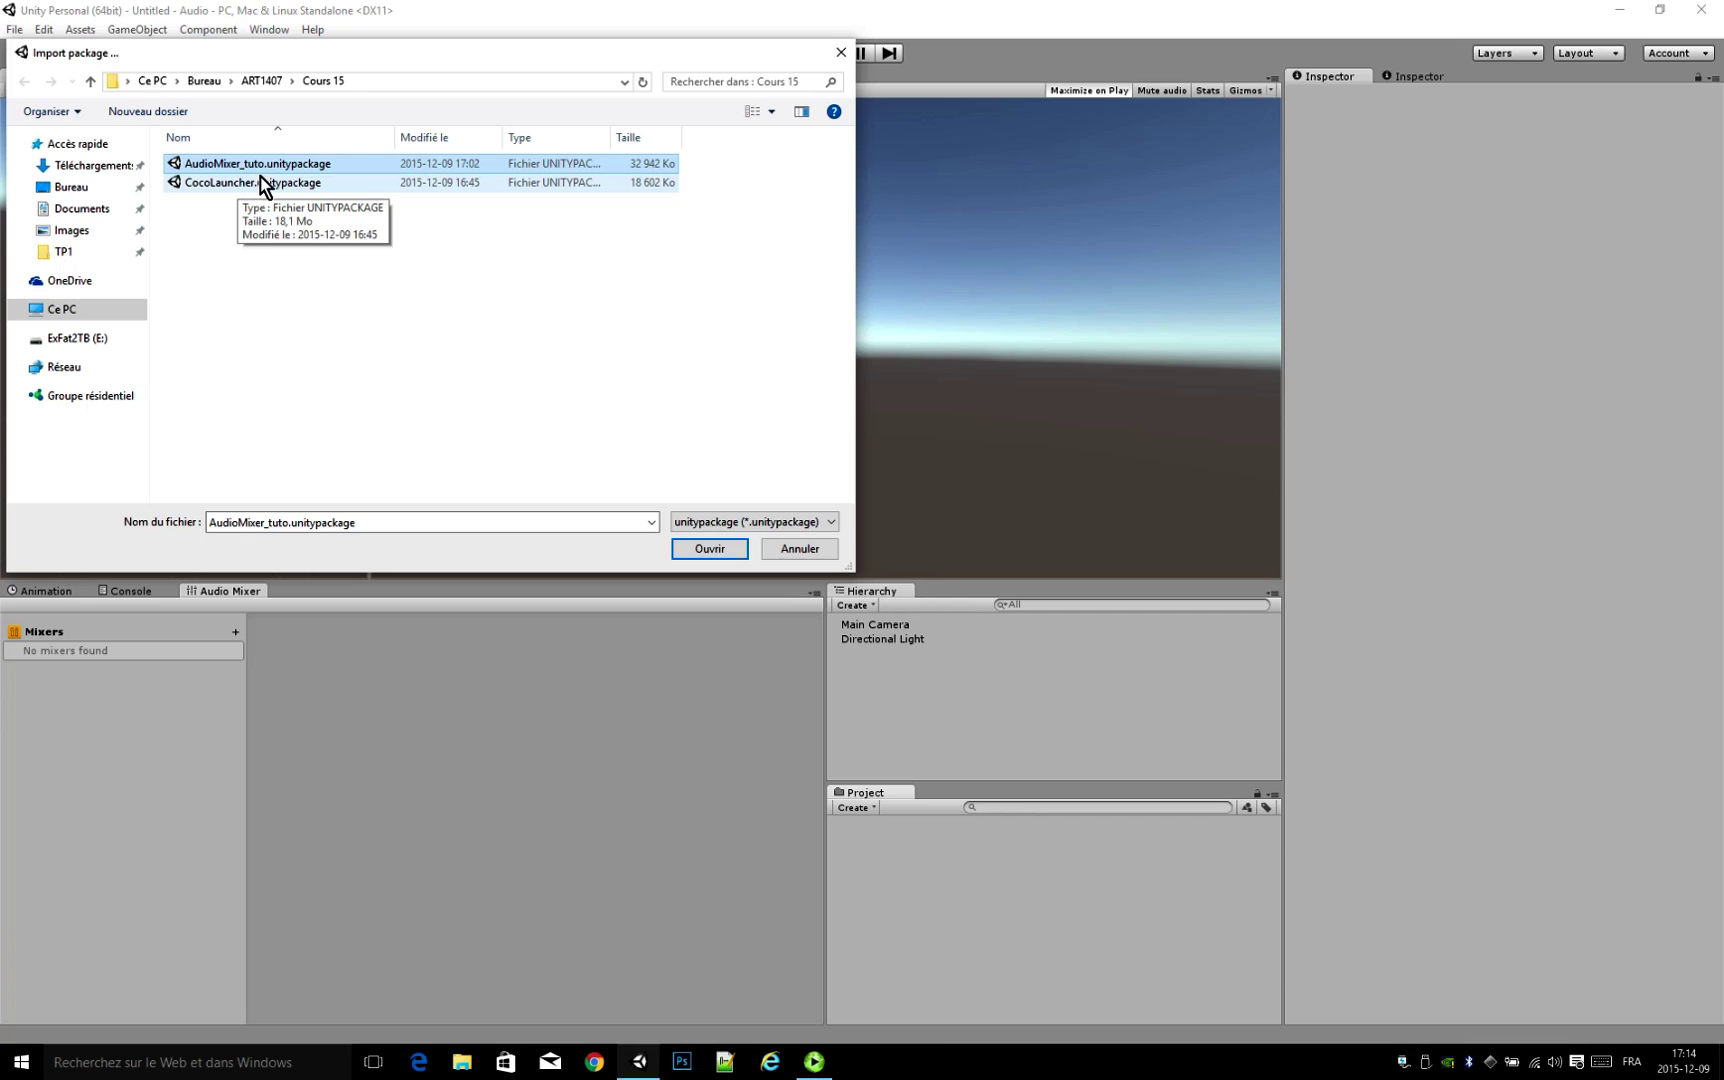
pyautogui.click(695, 552)
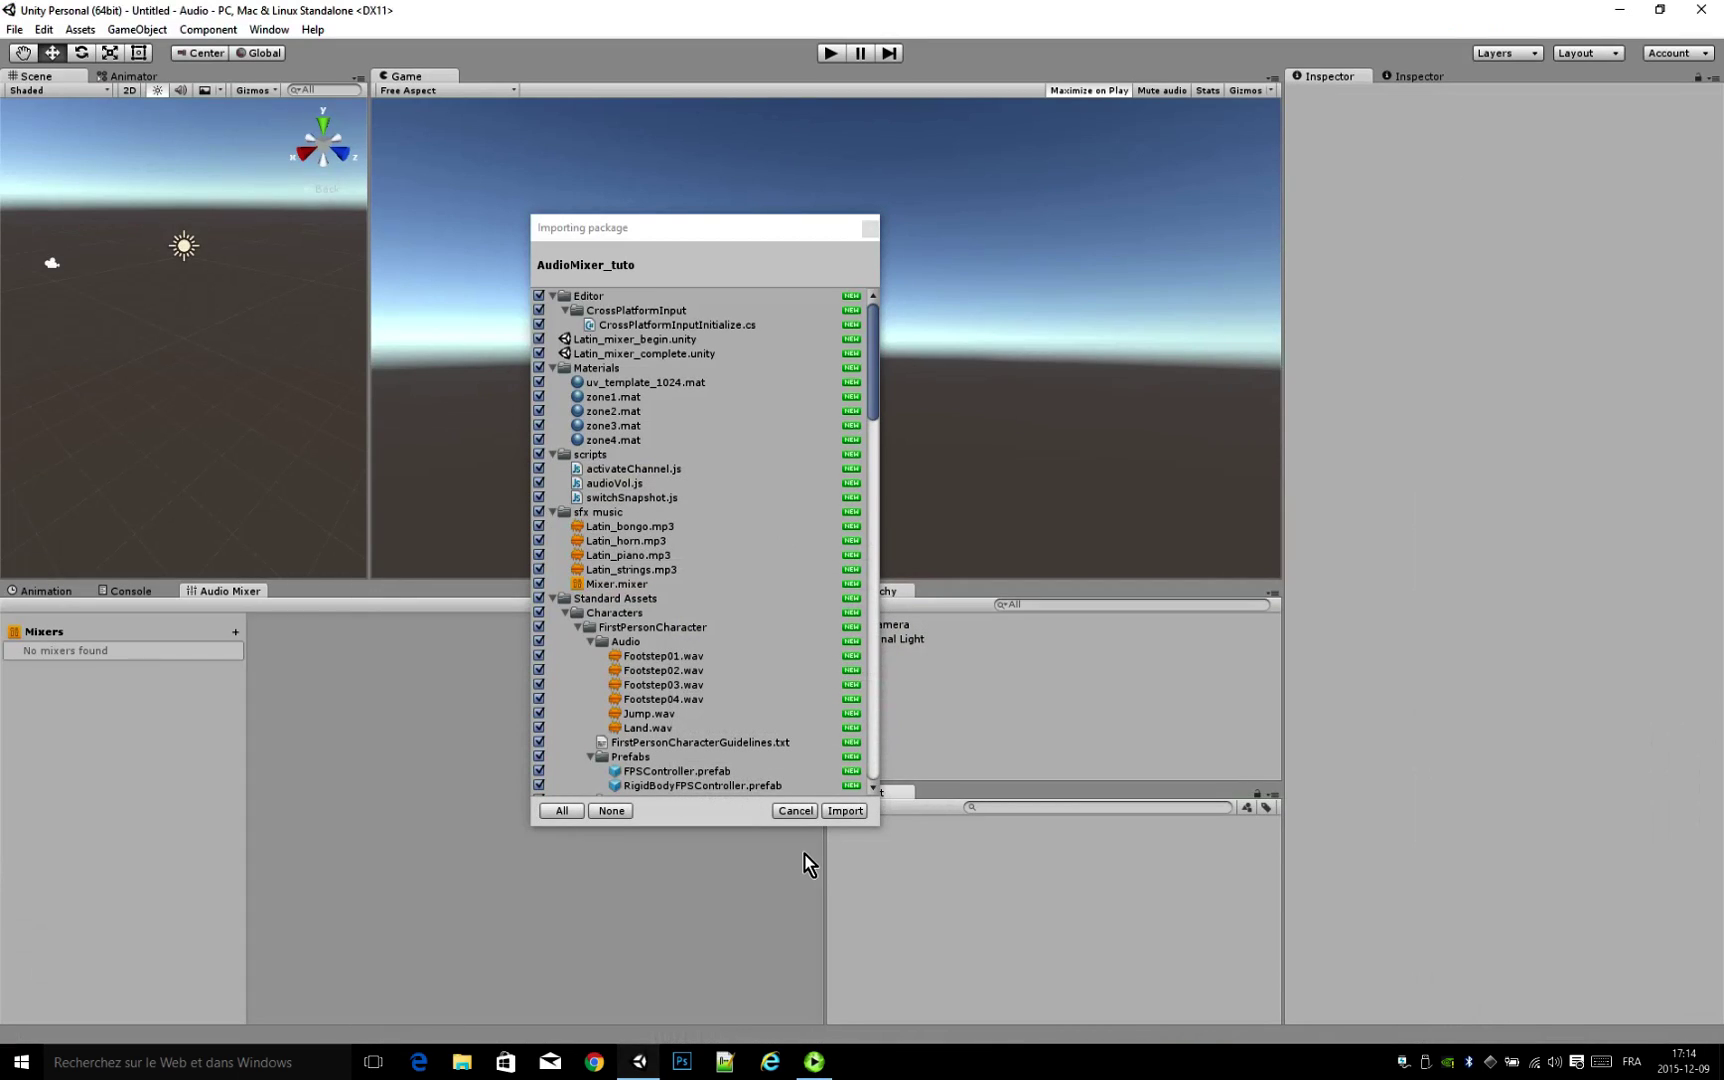
pyautogui.click(846, 811)
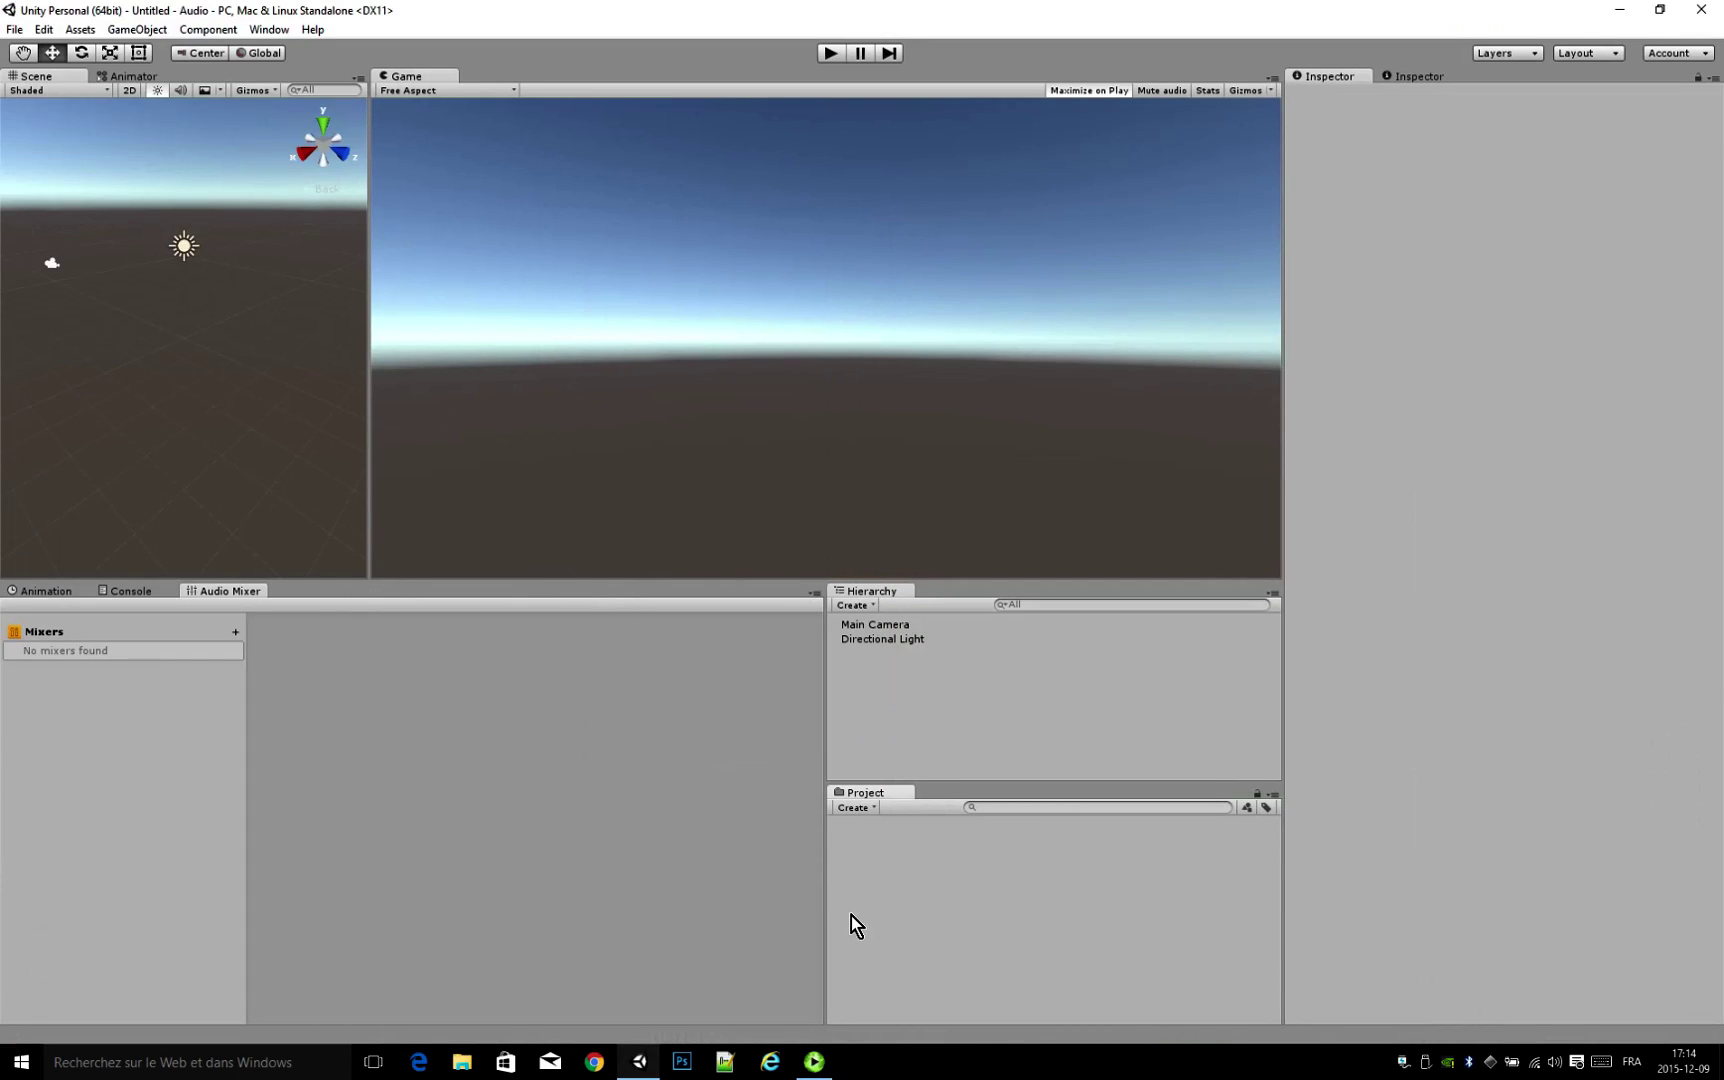
# Step: Minimize the recorder window and open the Latin_mixer_complete scene from the project assets
pyautogui.moveTo(819, 1062)
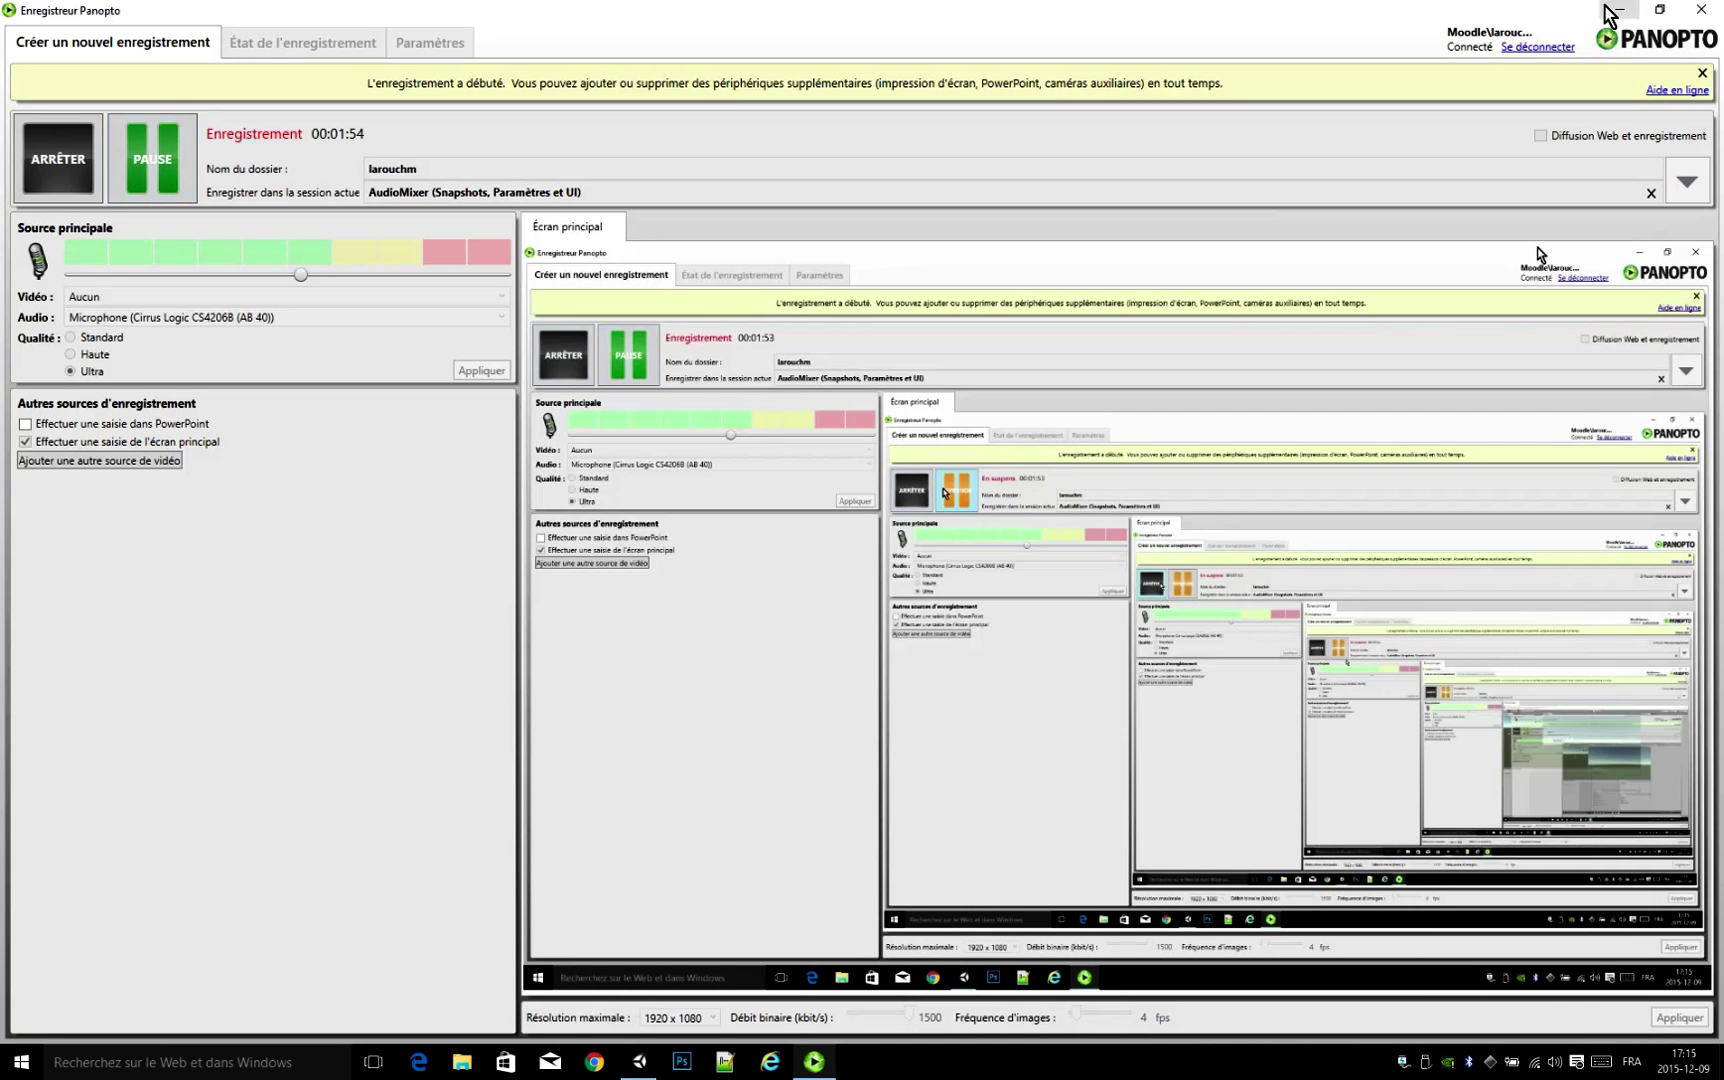
pyautogui.click(1620, 10)
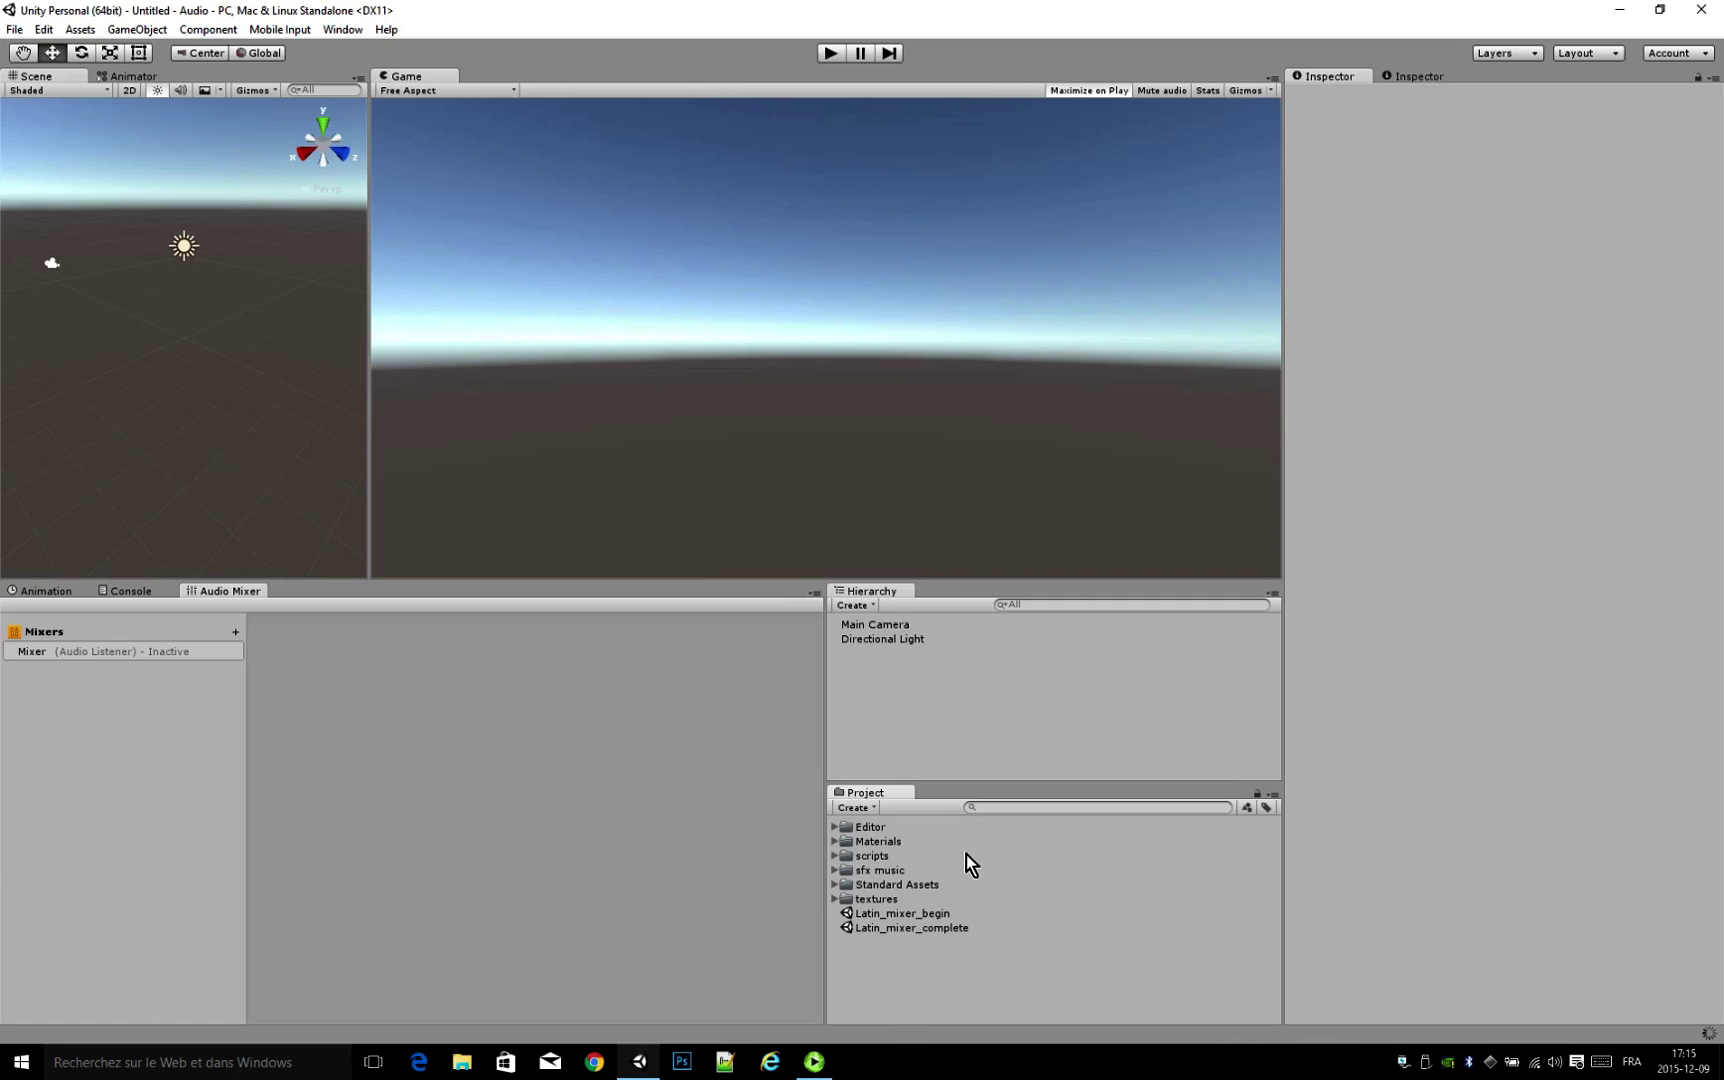
pyautogui.click(910, 916)
pyautogui.click(912, 930)
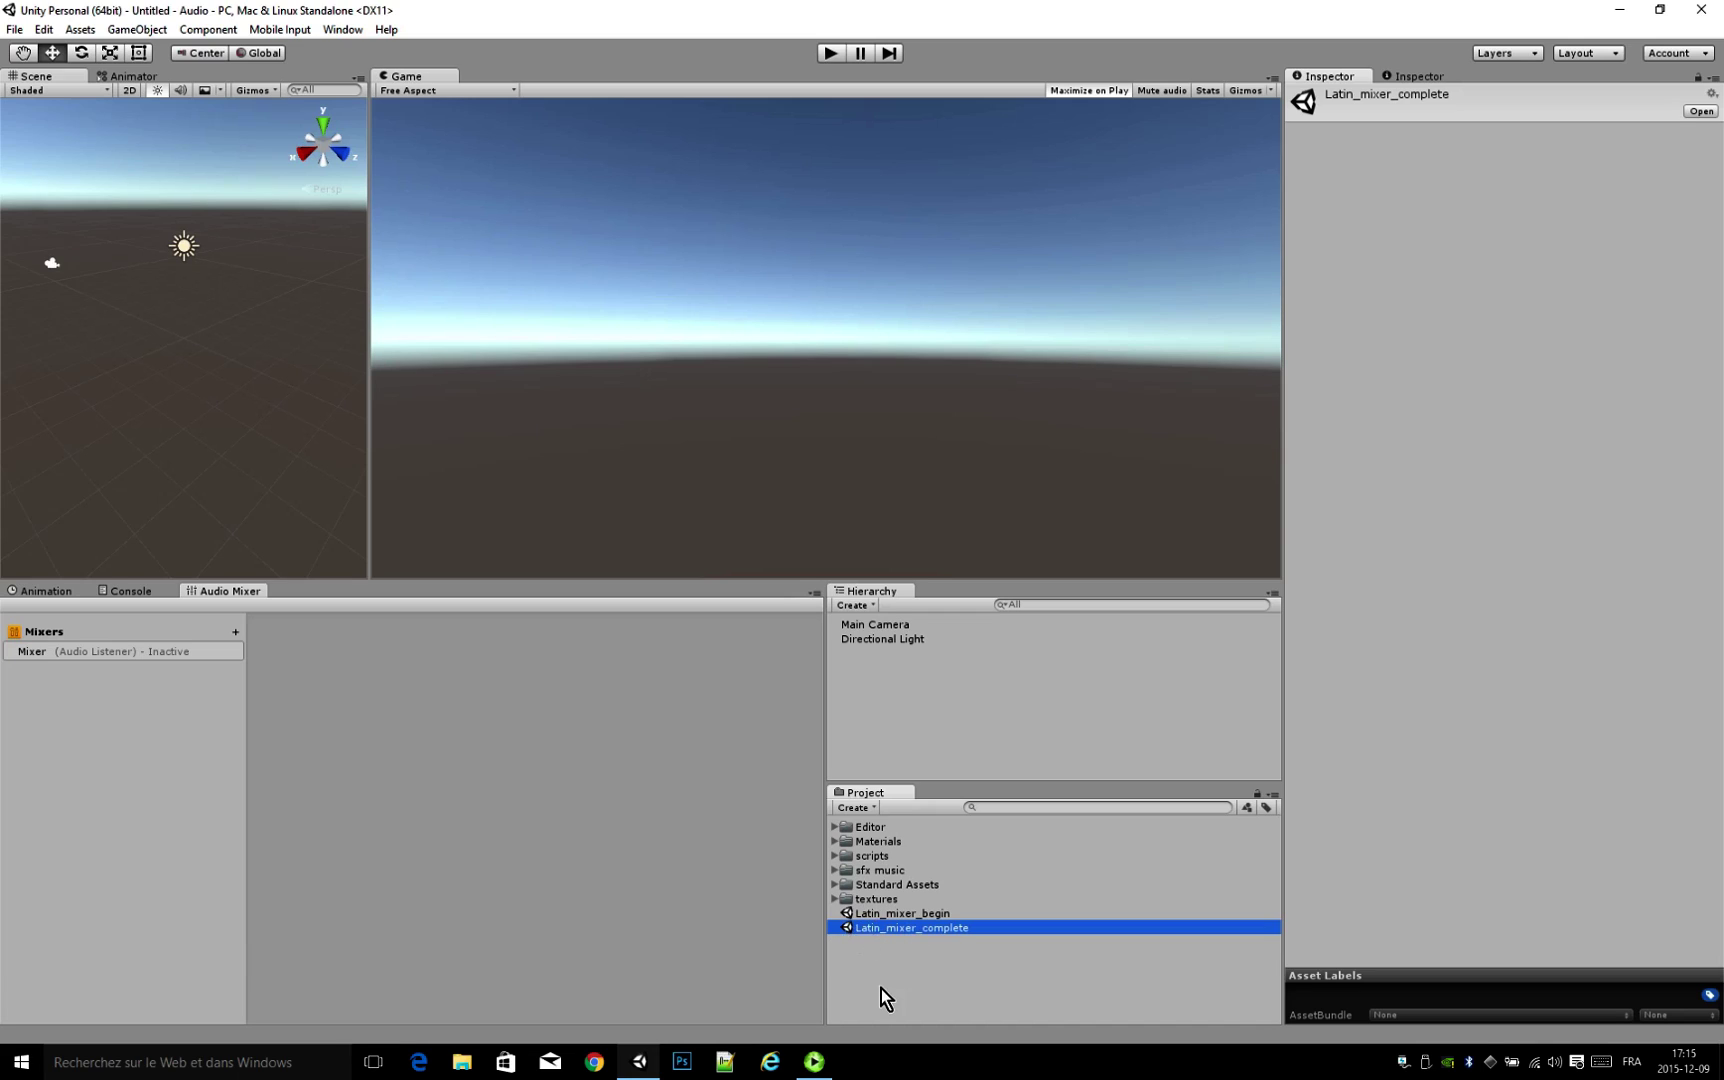
pyautogui.doubleClick(952, 928)
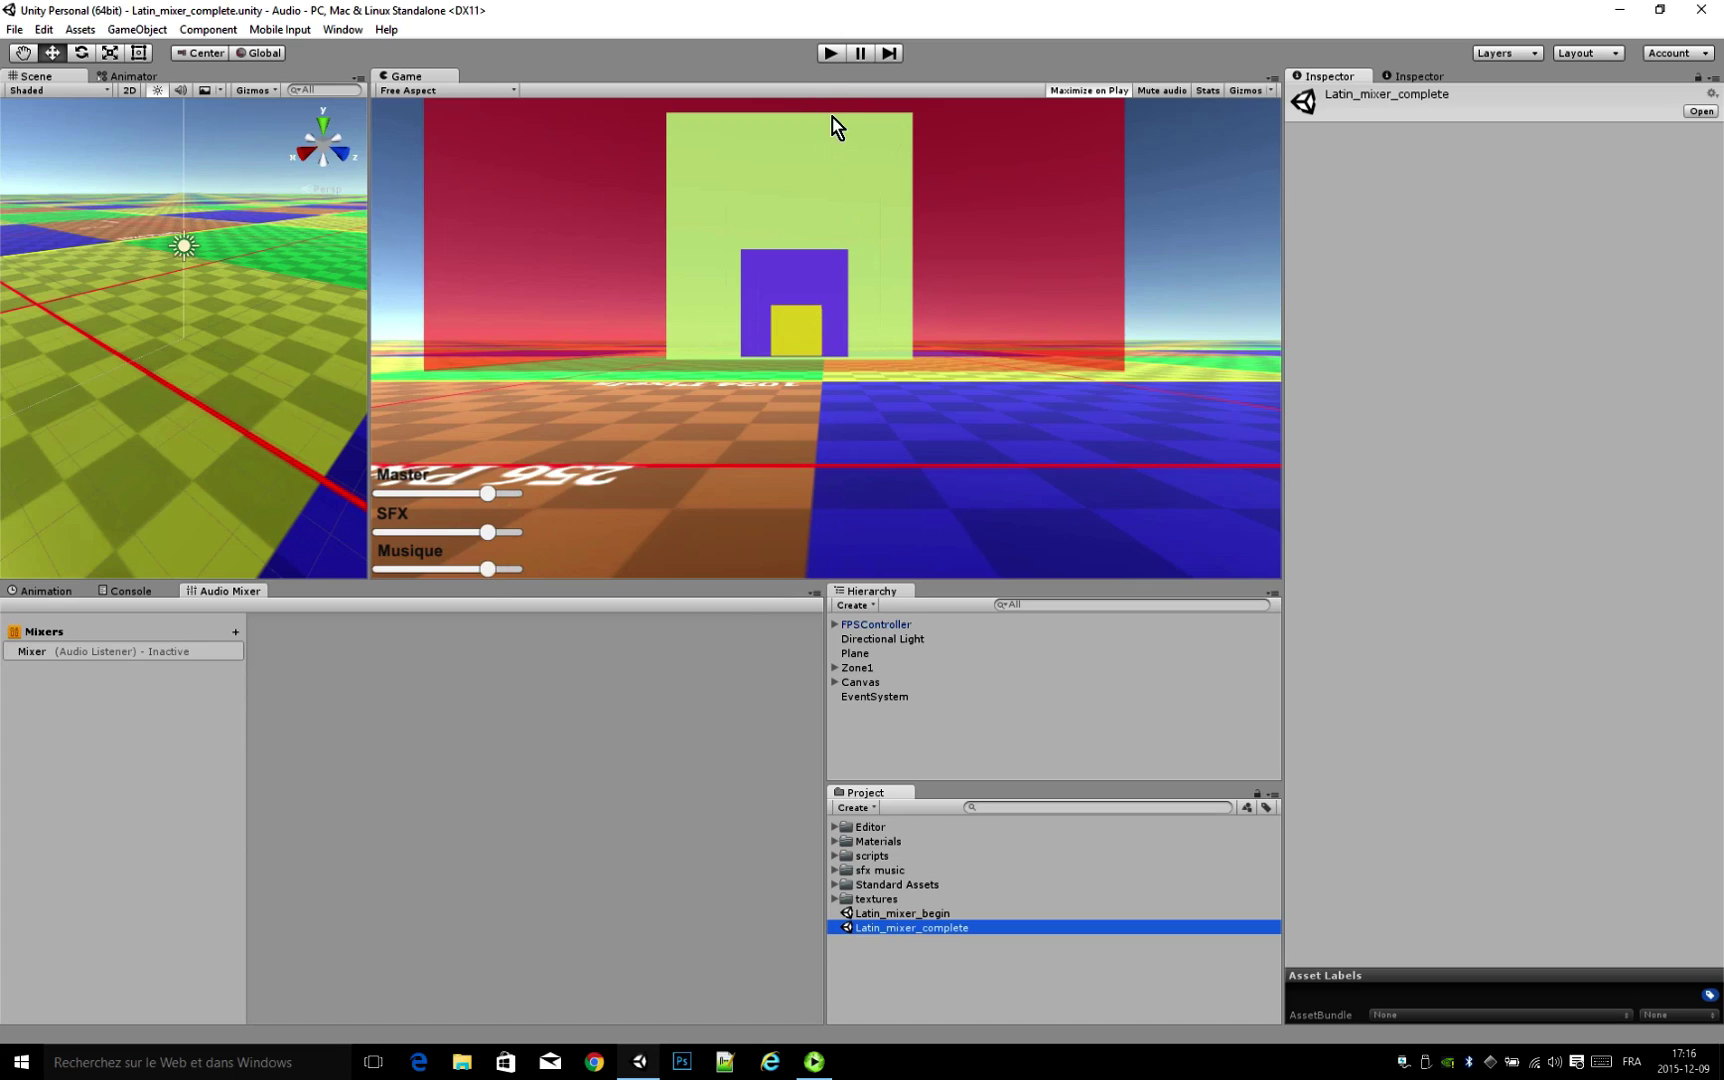
# Step: Try the perso ART1407 window layout, then switch the editor to the Default layout
pyautogui.click(1568, 54)
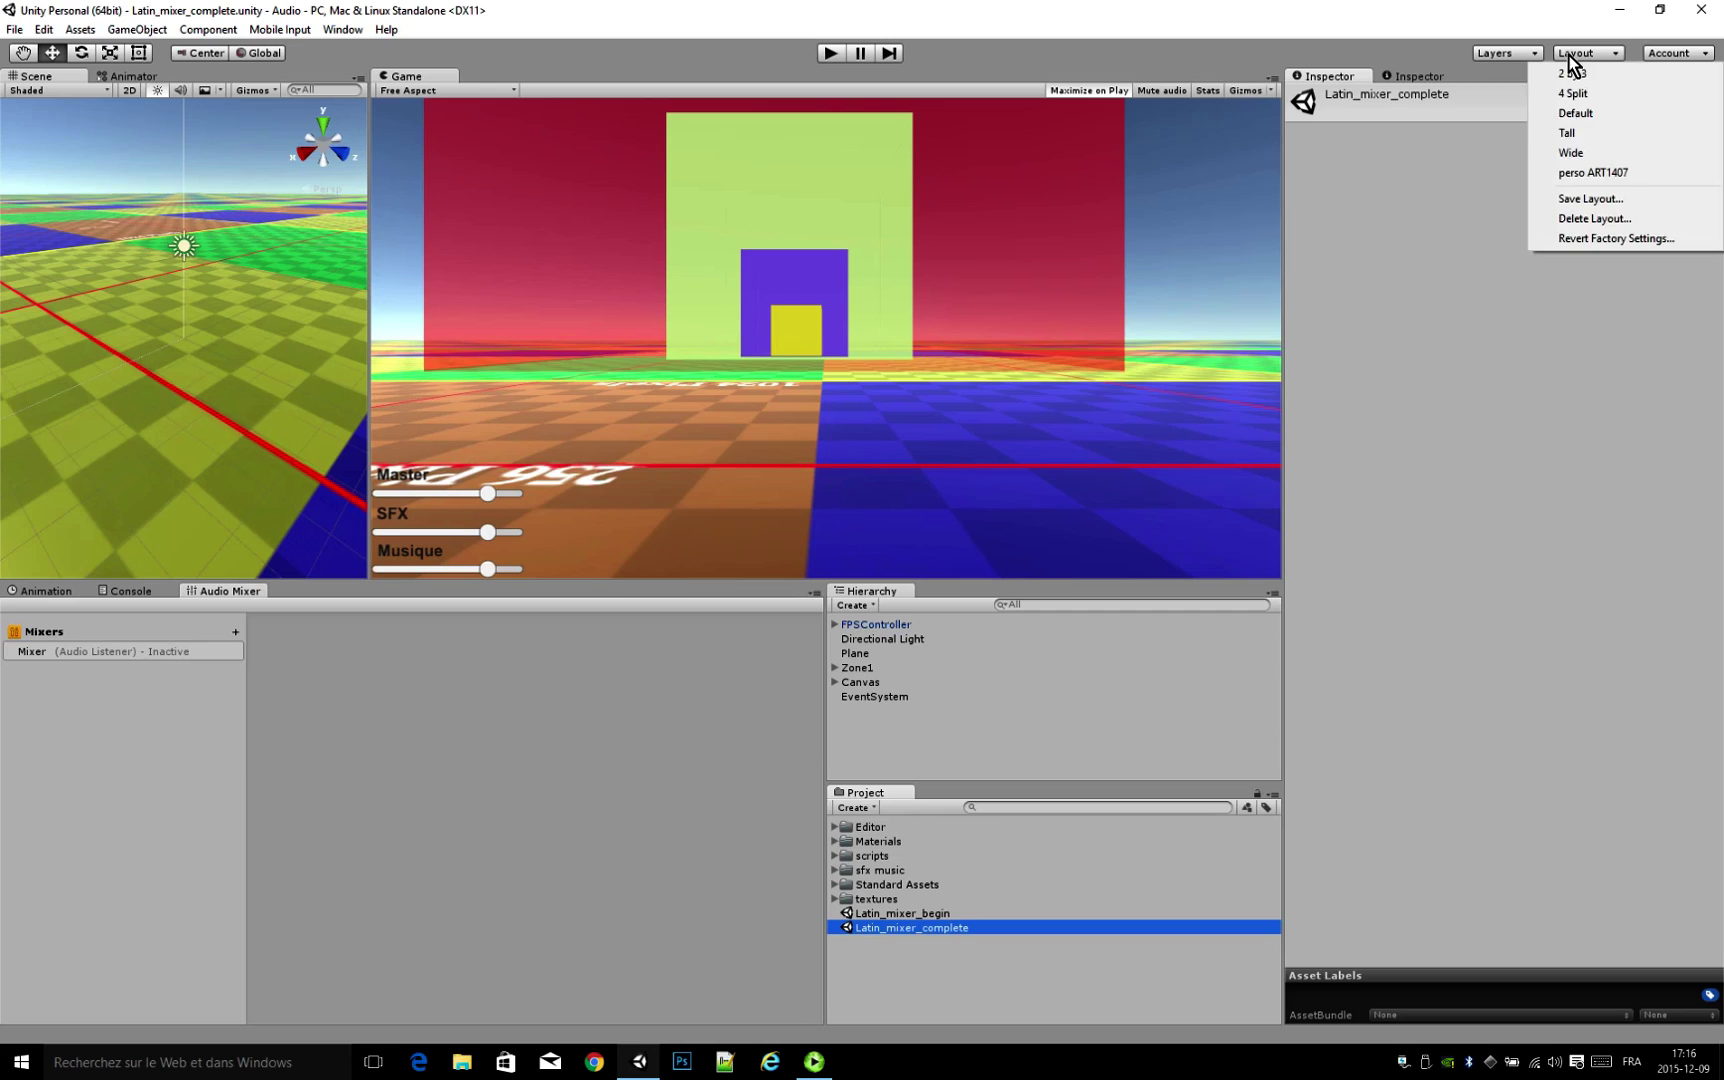
pyautogui.click(1601, 176)
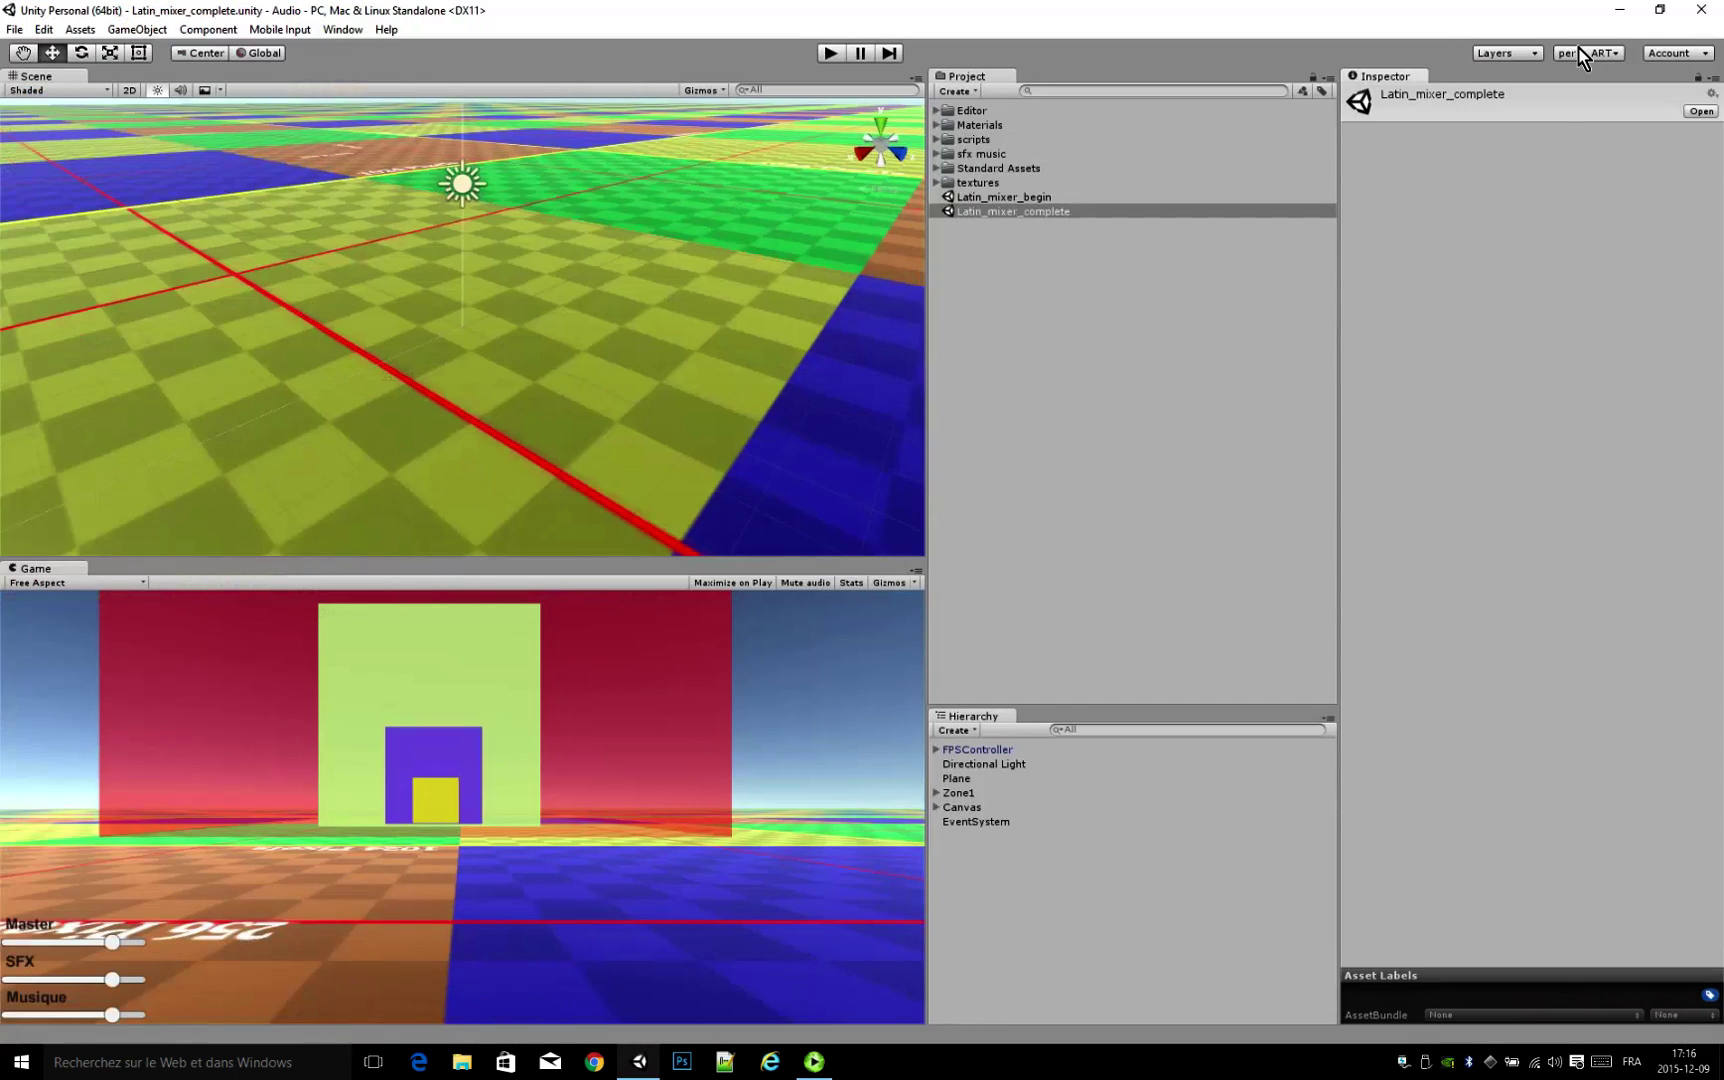
pyautogui.click(1588, 53)
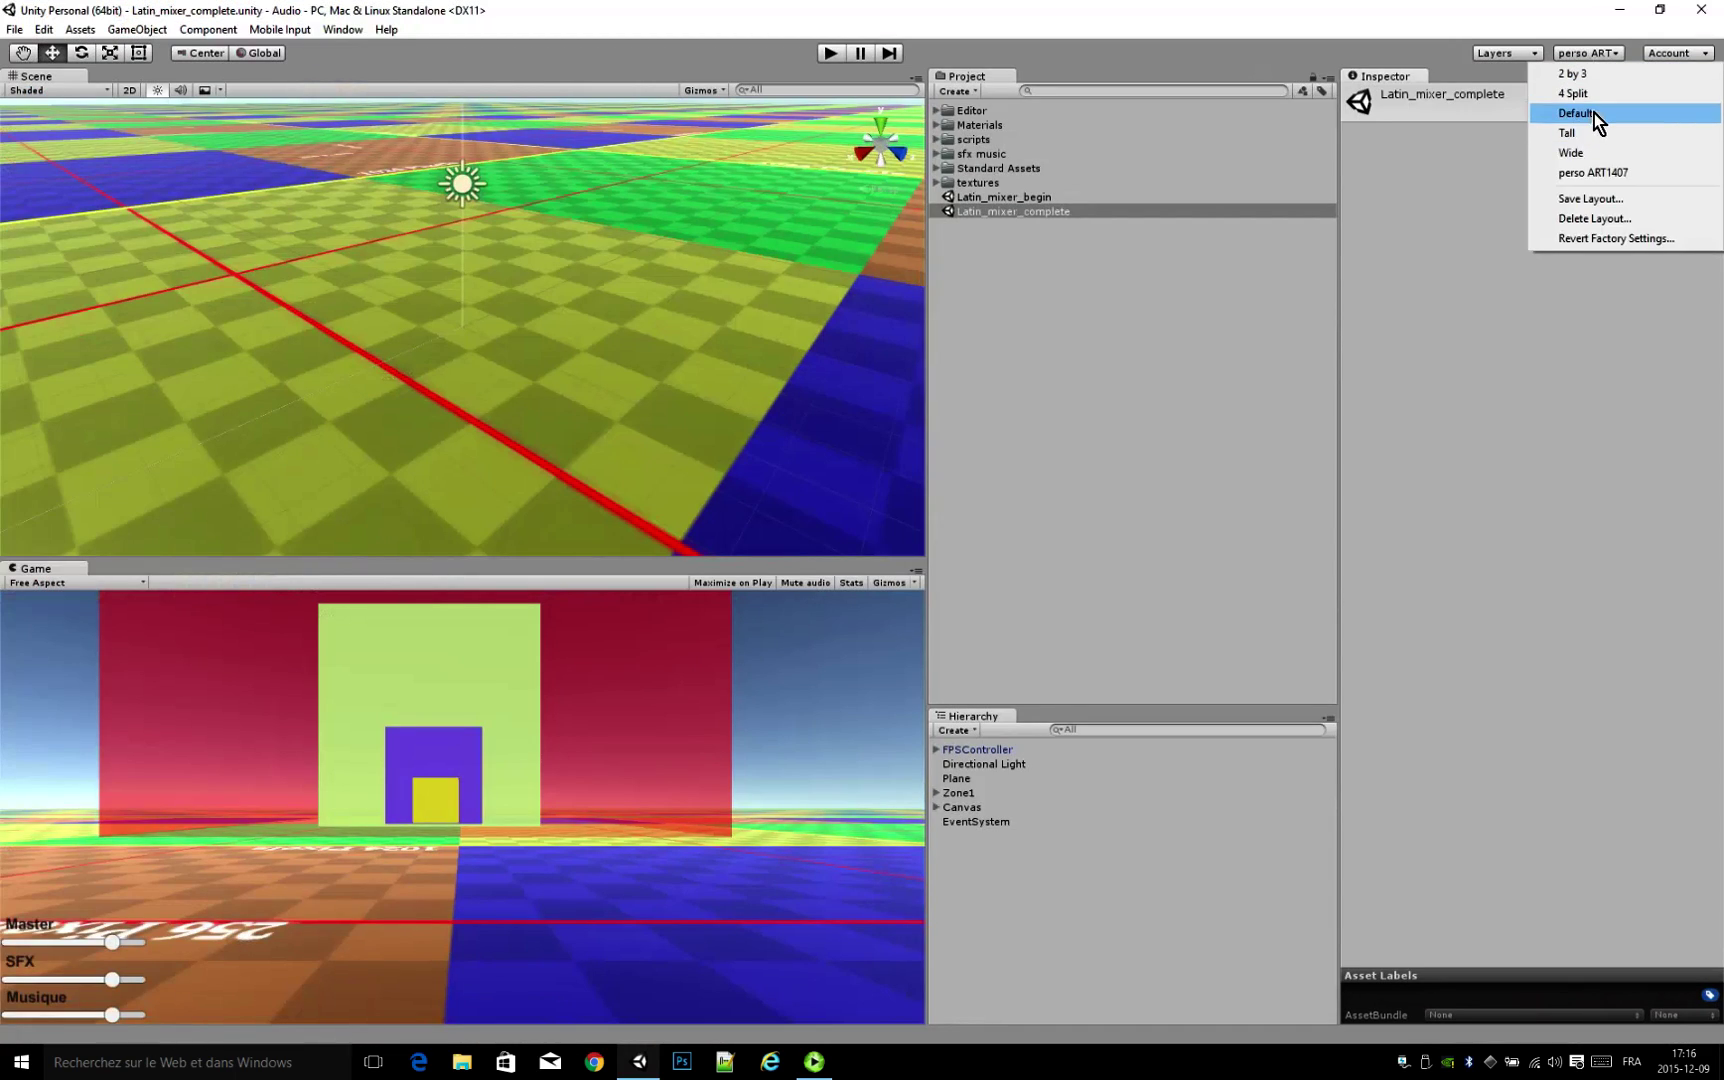
pyautogui.click(1592, 113)
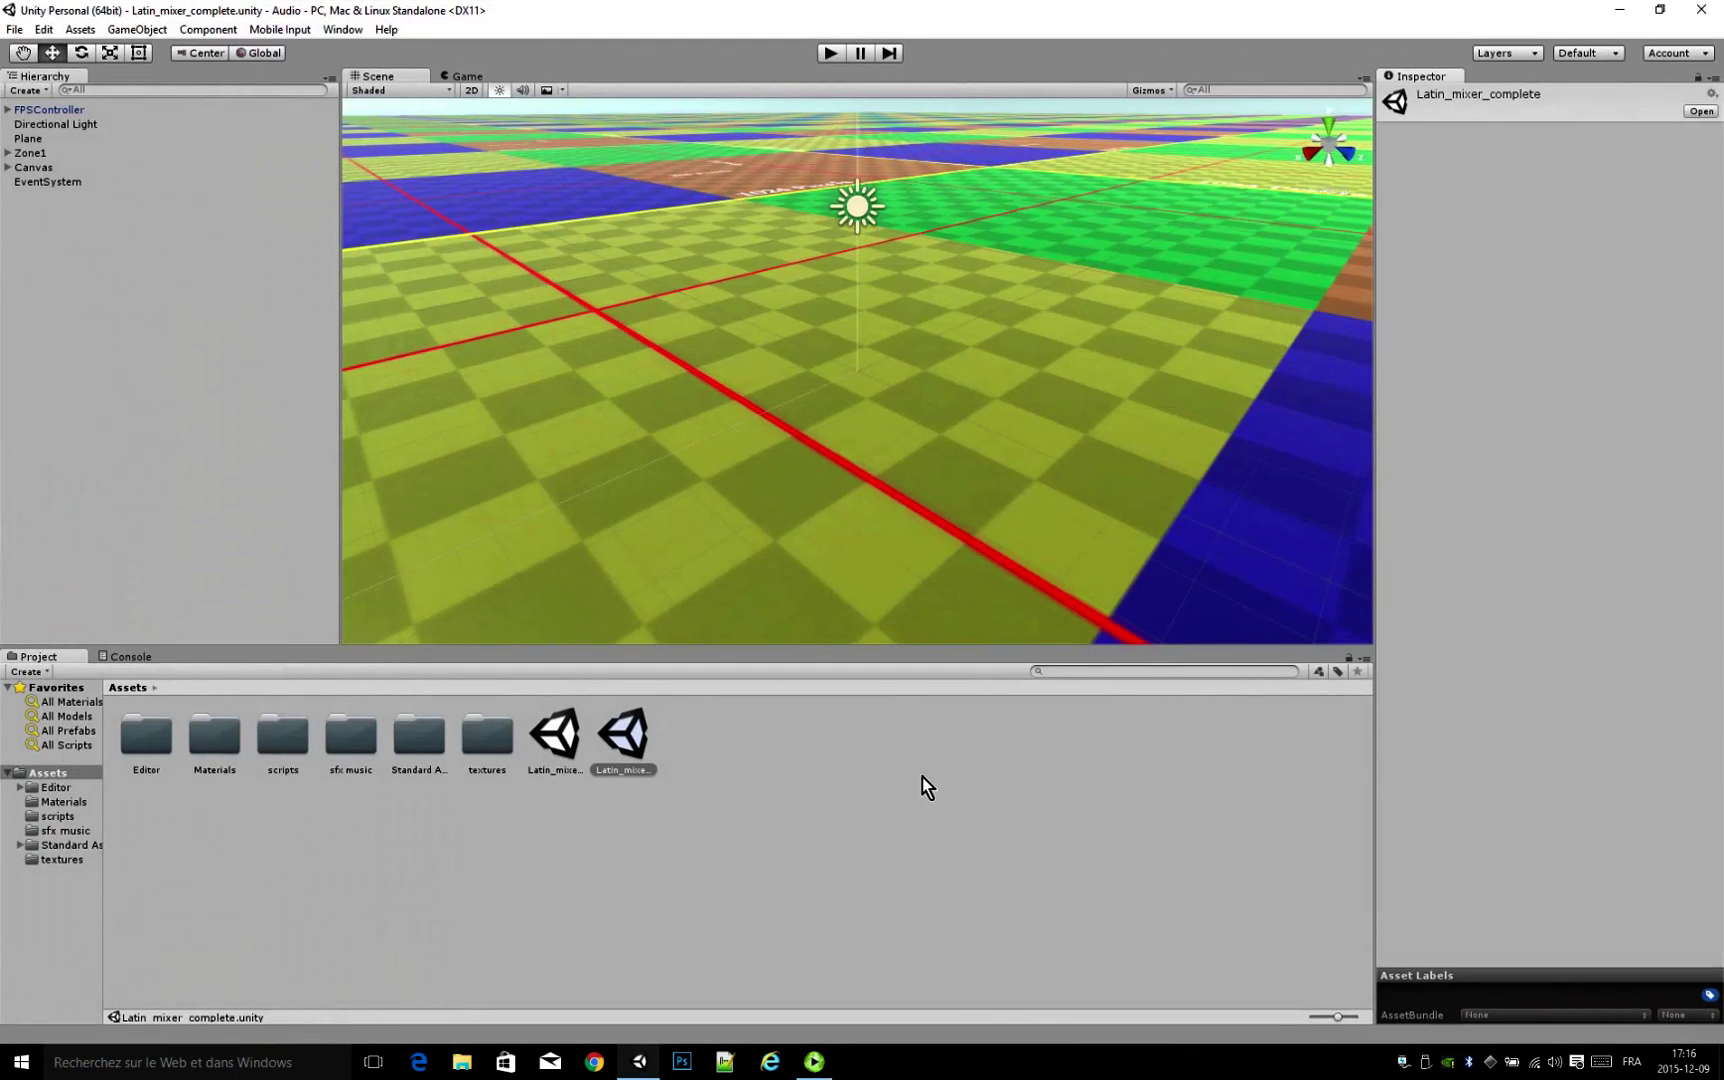
# Step: Dock the Game view beside the Scene view and set its aspect ratio to 16:9
pyautogui.moveTo(465, 78); pyautogui.dragTo(1282, 442)
pyautogui.moveTo(1042, 368); pyautogui.dragTo(816, 338)
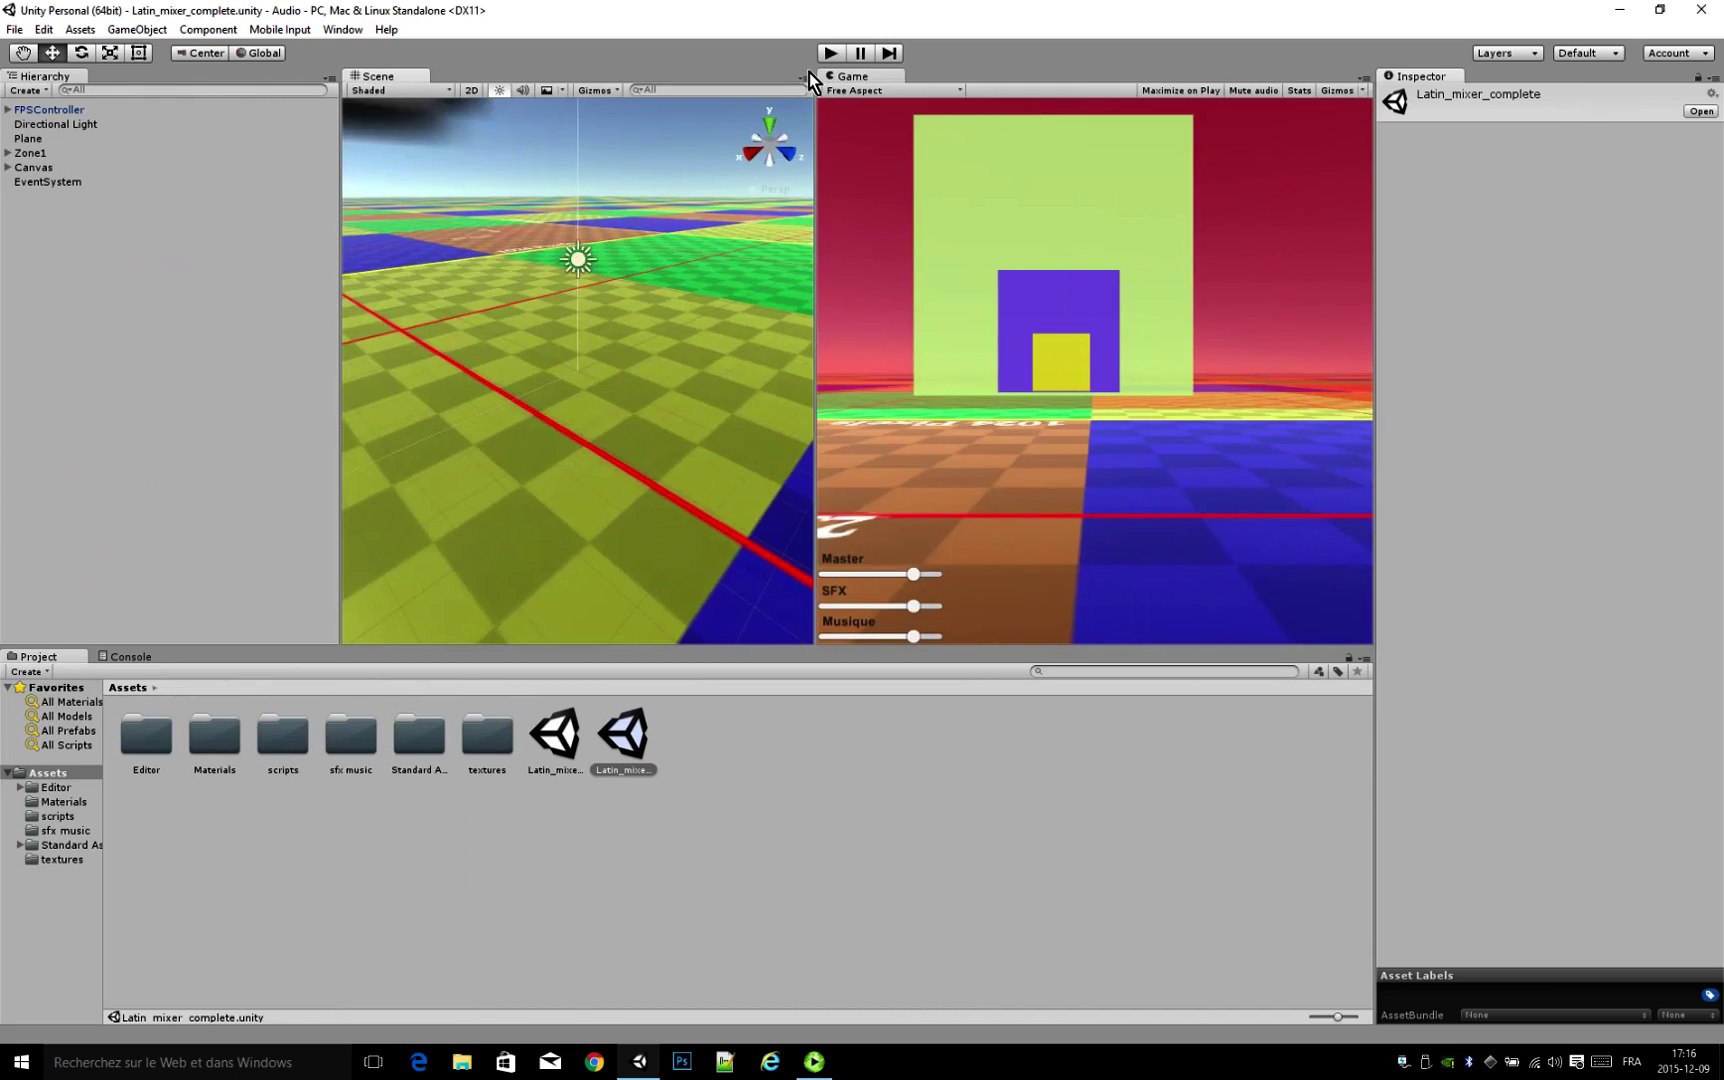
pyautogui.click(865, 92)
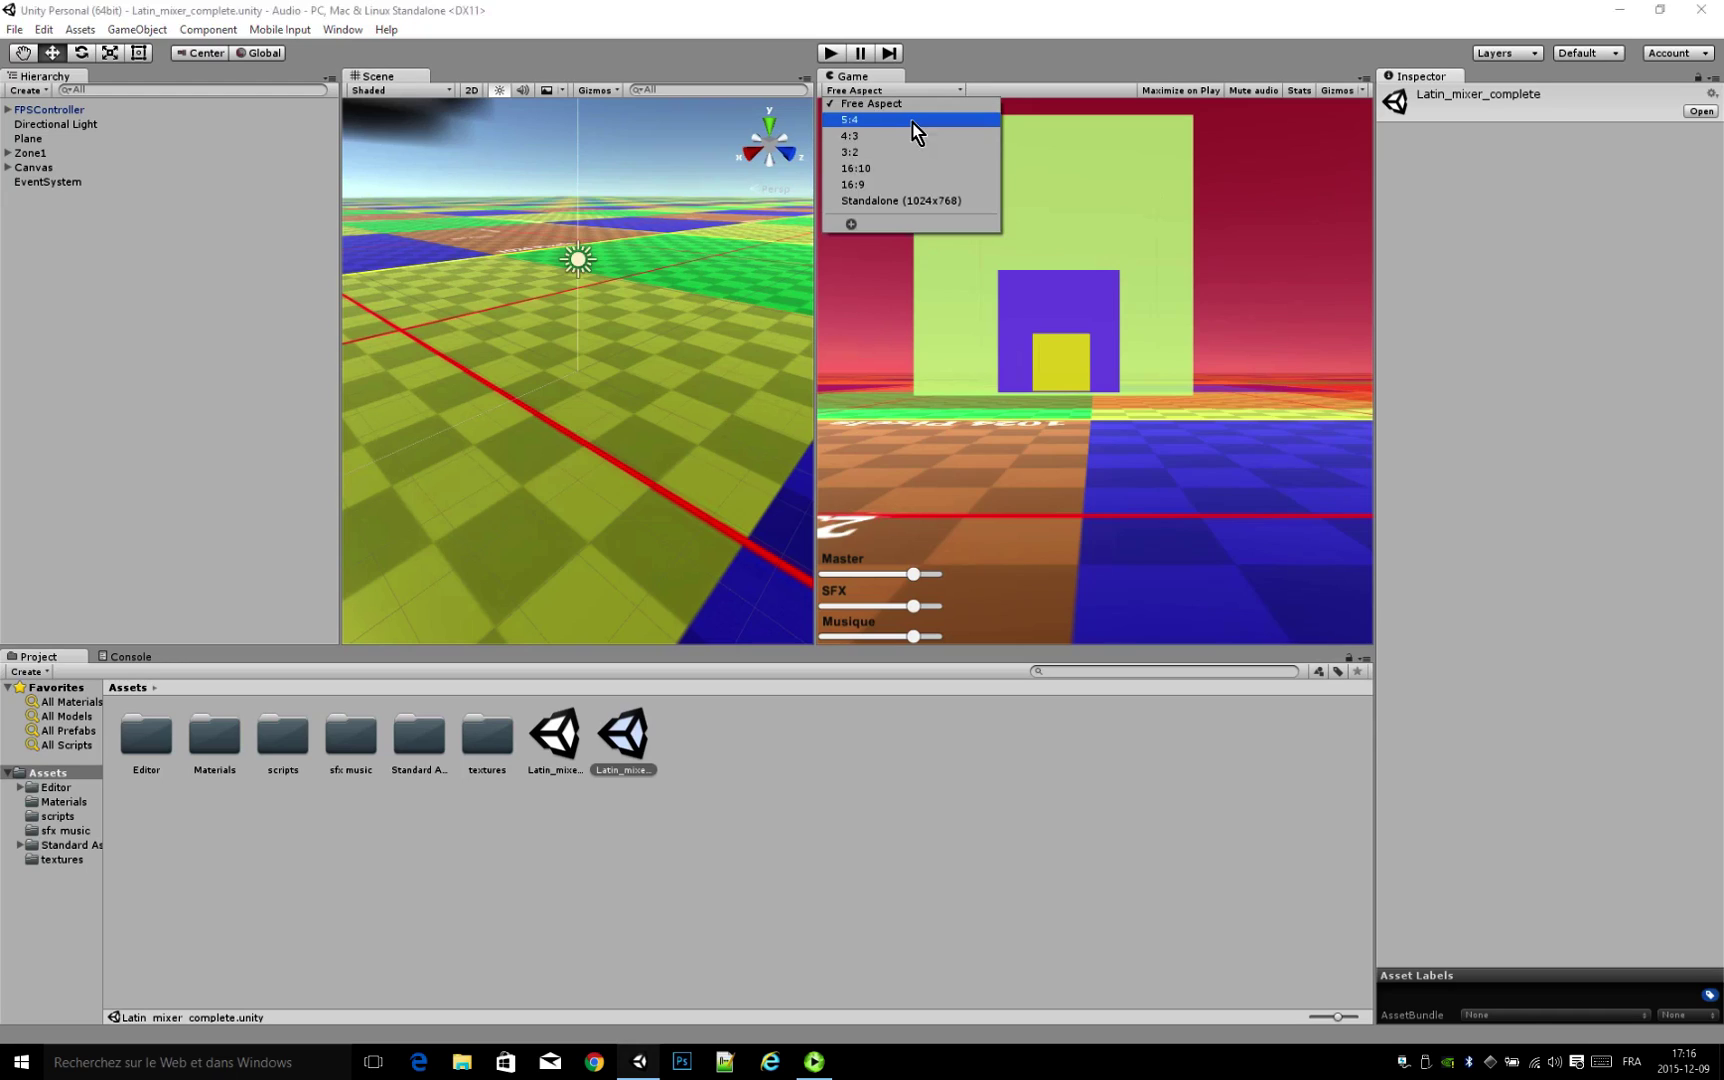
pyautogui.click(896, 186)
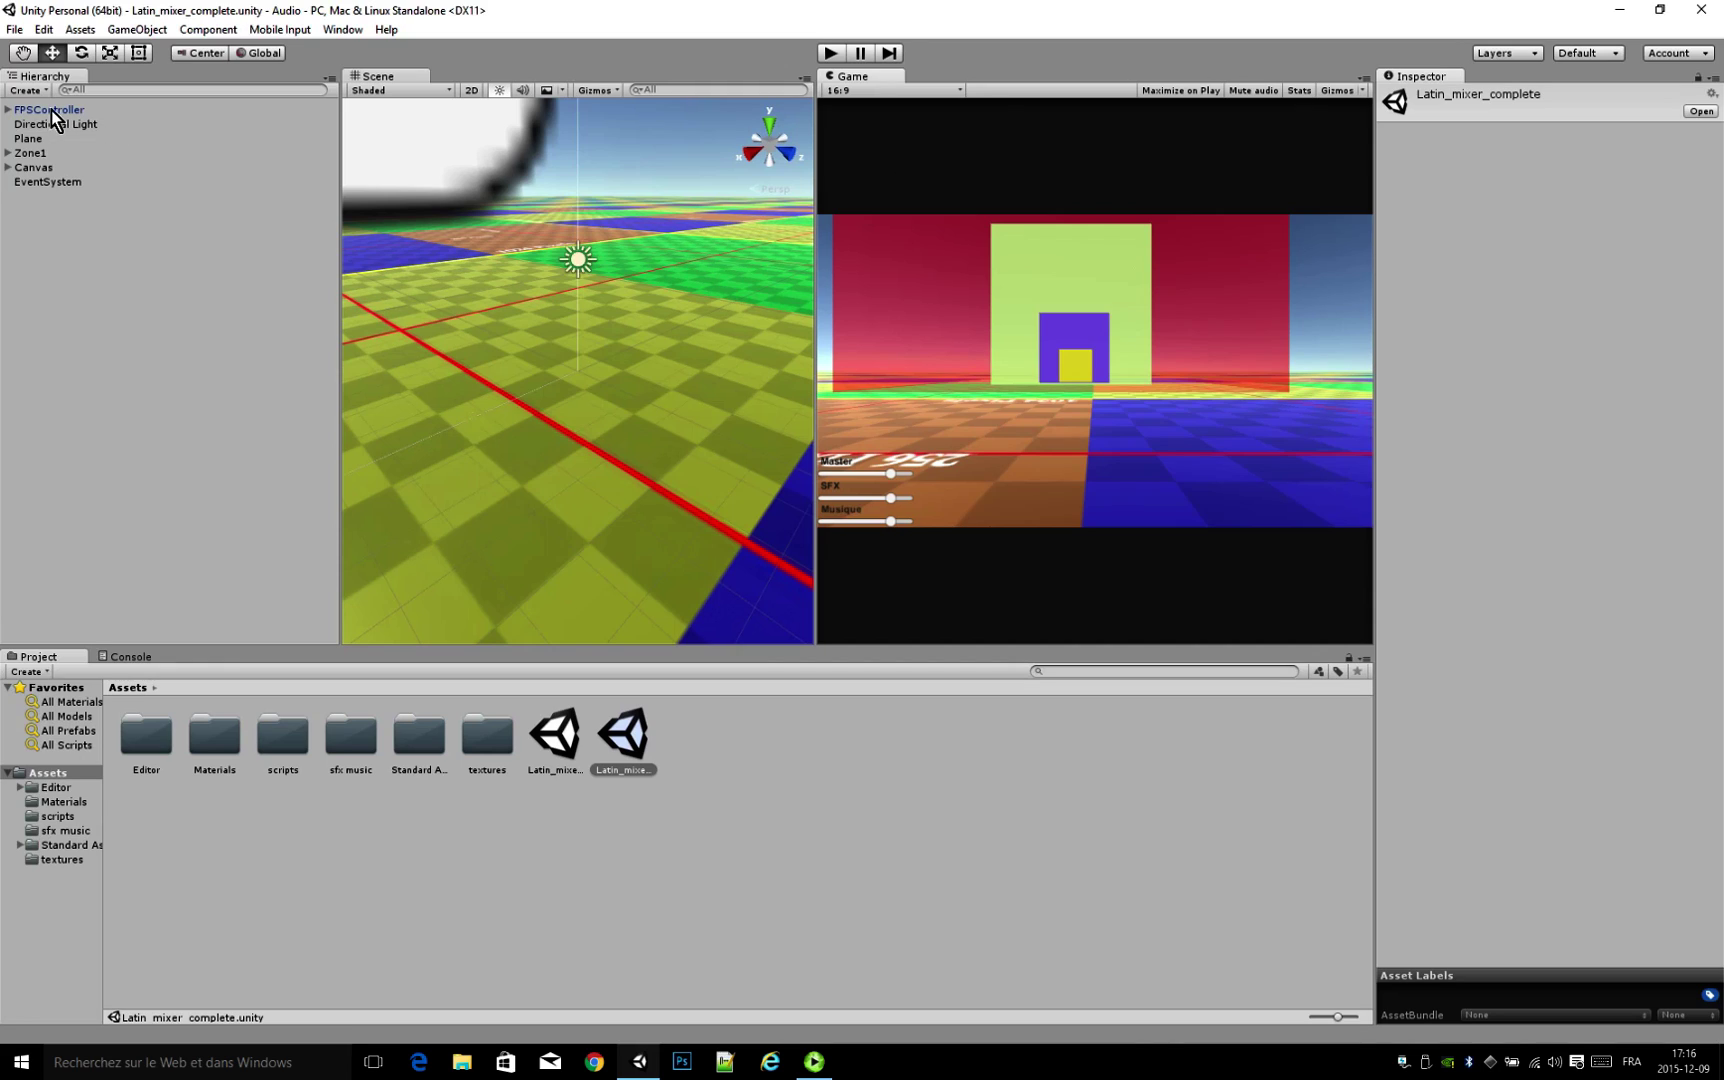
# Step: Dock the Hierarchy between the Game view and the Inspector, with the Project window beneath it in one-column layout
pyautogui.moveTo(39, 79); pyautogui.dragTo(1398, 385)
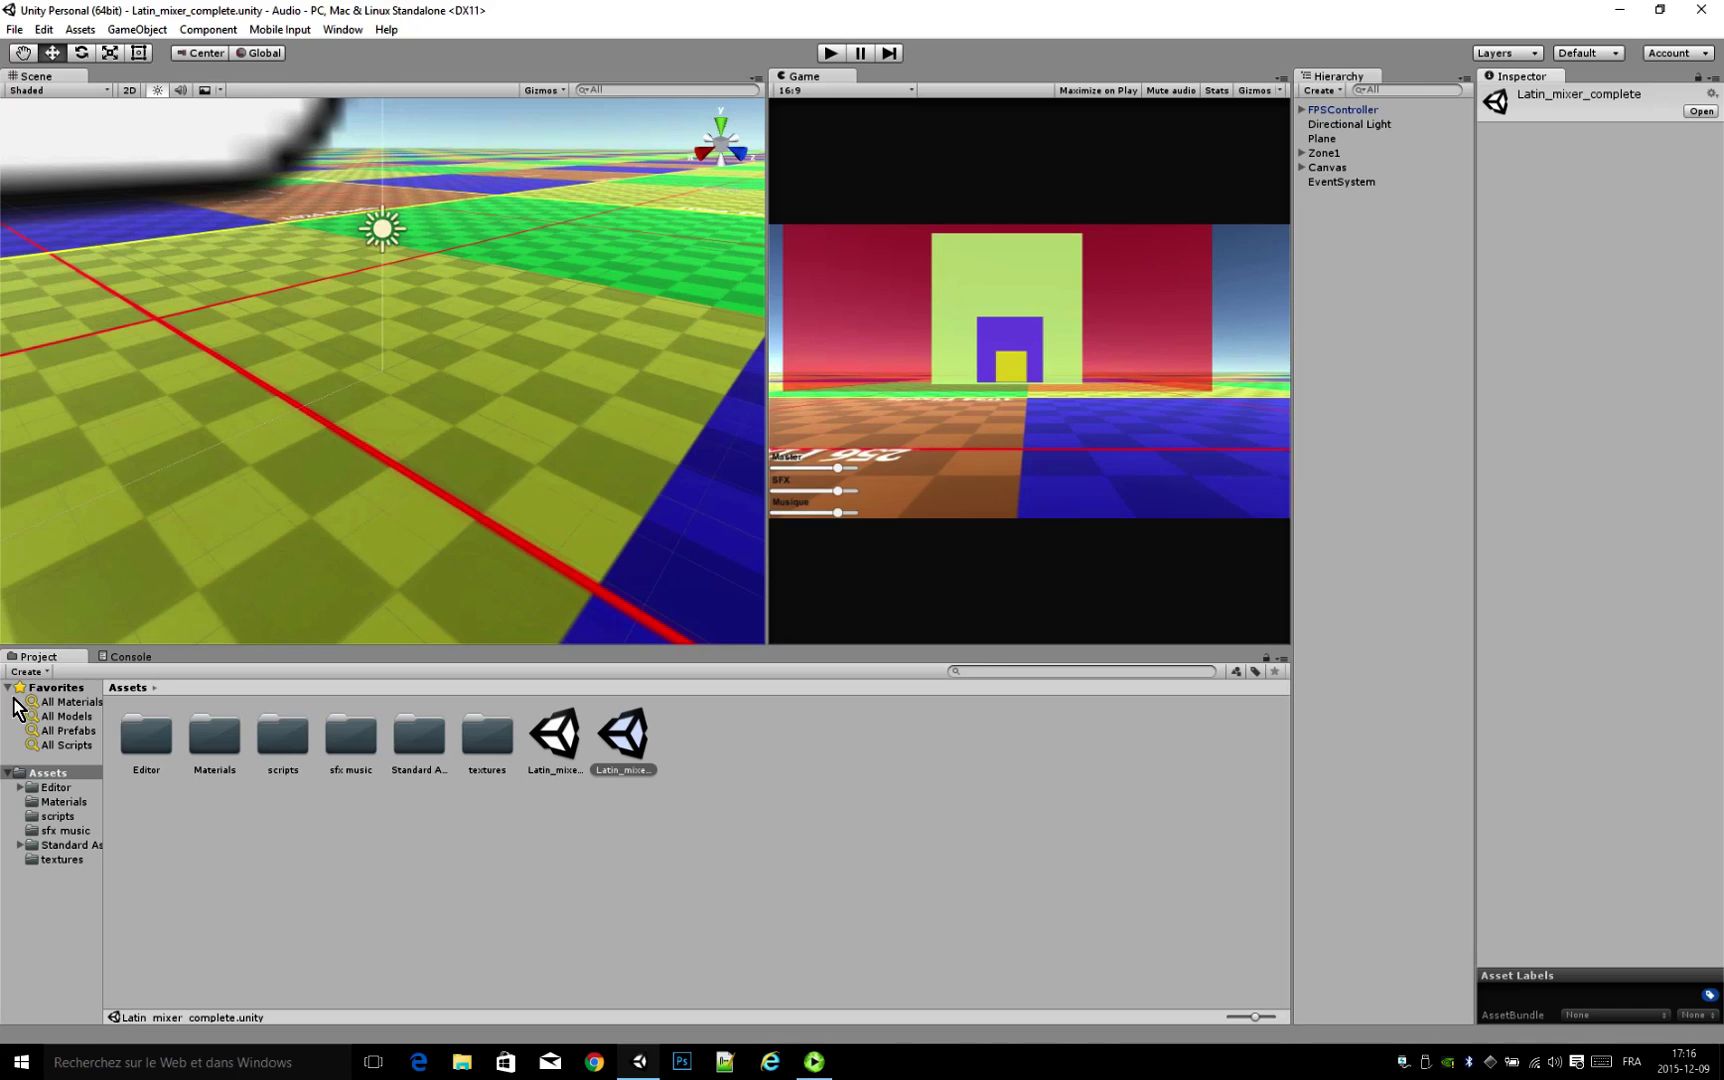
pyautogui.moveTo(40, 657); pyautogui.dragTo(1389, 896)
pyautogui.moveTo(1350, 710); pyautogui.dragTo(1350, 635)
pyautogui.click(1467, 640)
pyautogui.click(1468, 657)
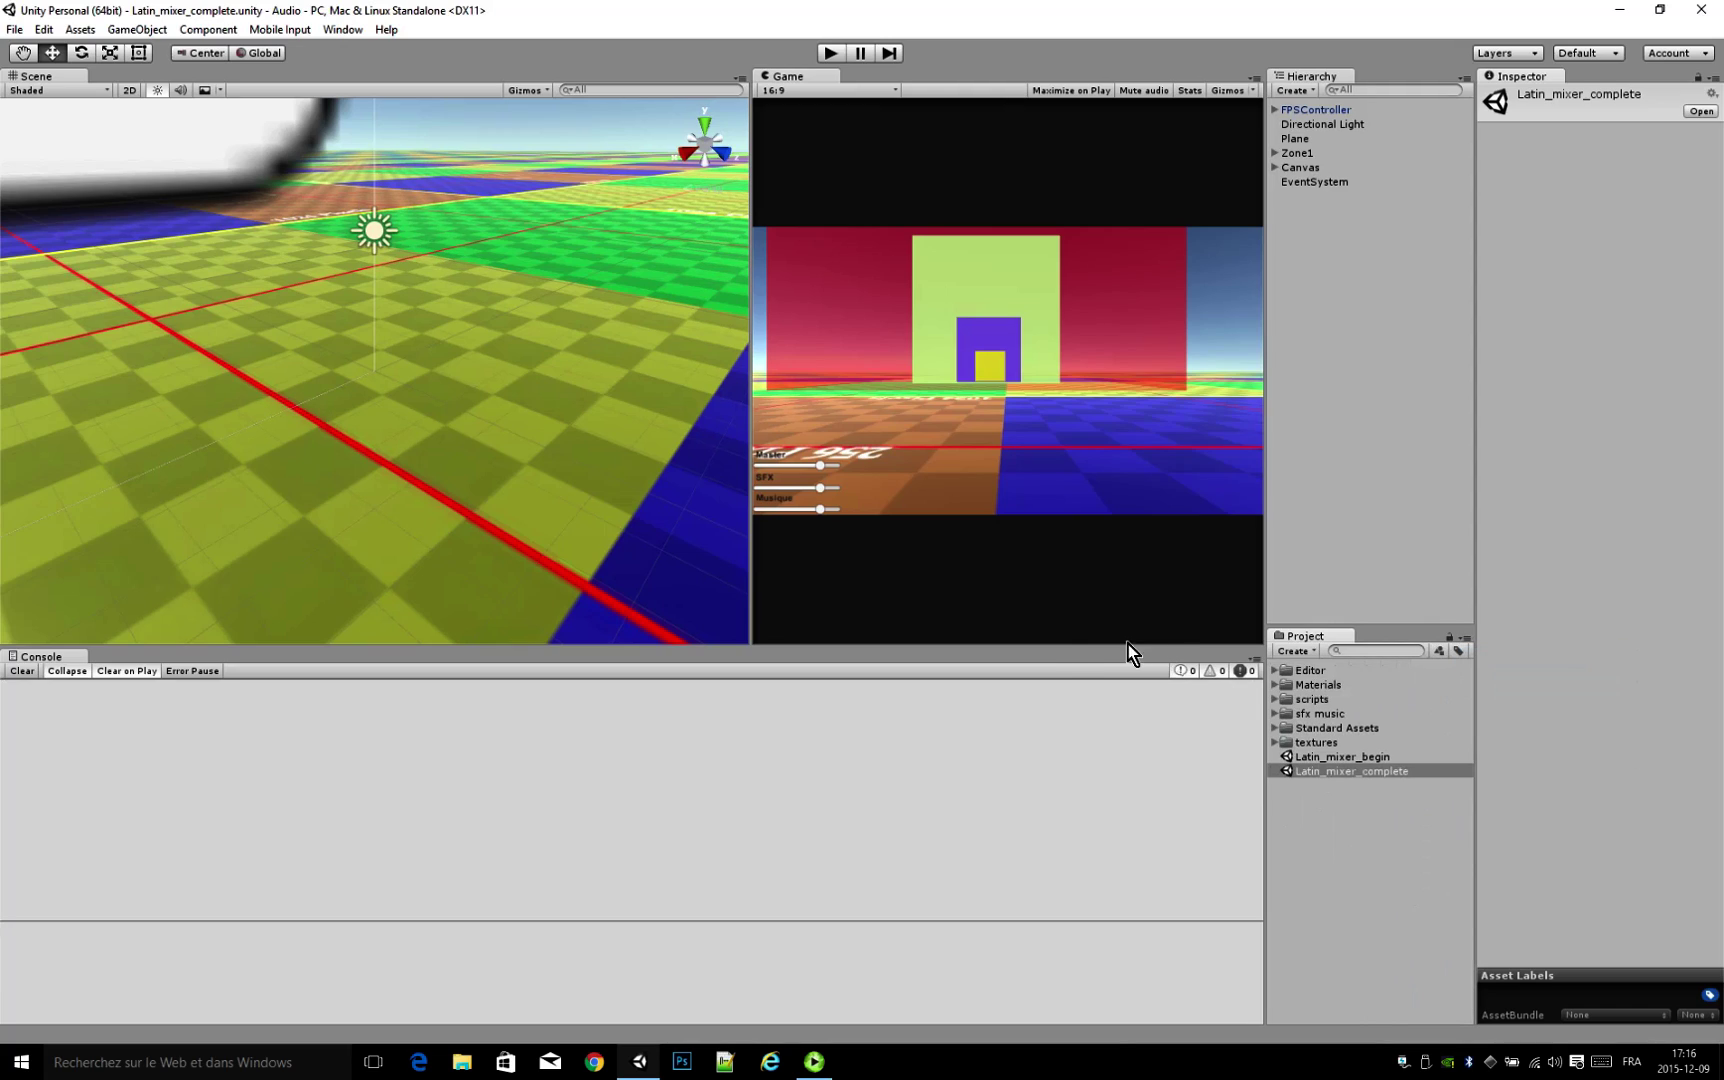
# Step: Open the Audio Mixer window and dock it alongside the Console
pyautogui.click(342, 30)
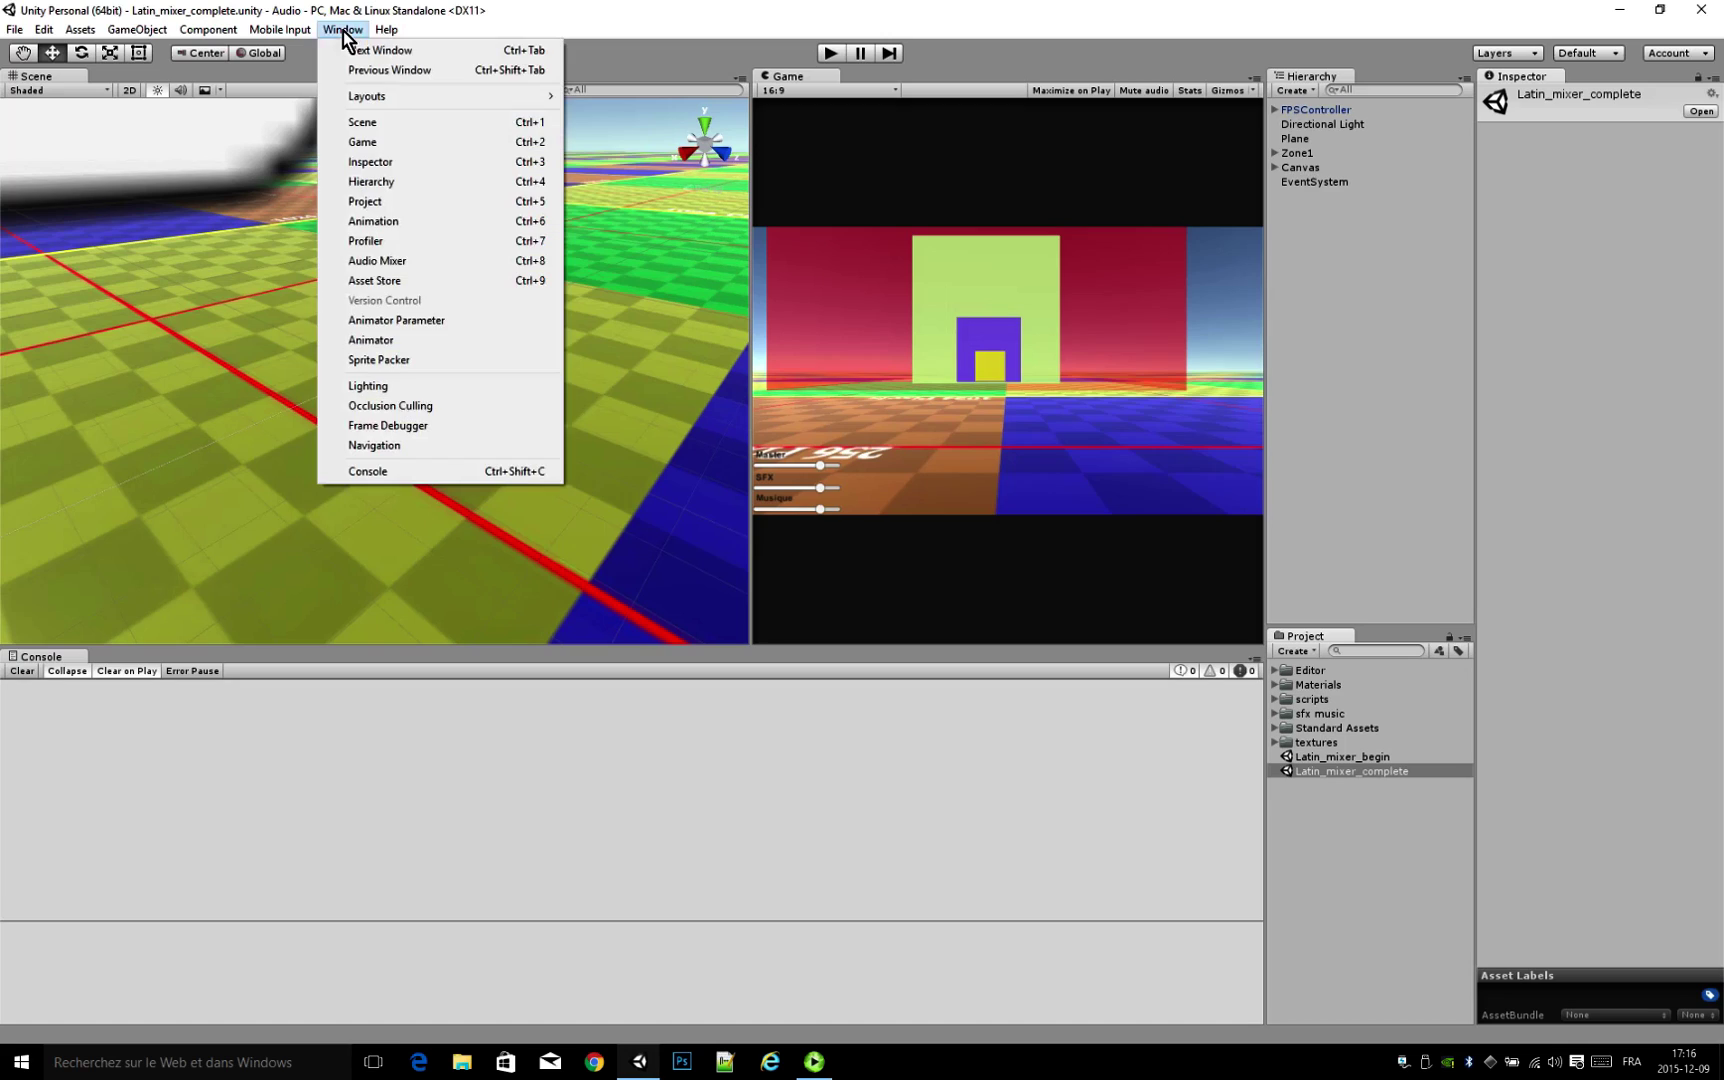
pyautogui.click(396, 268)
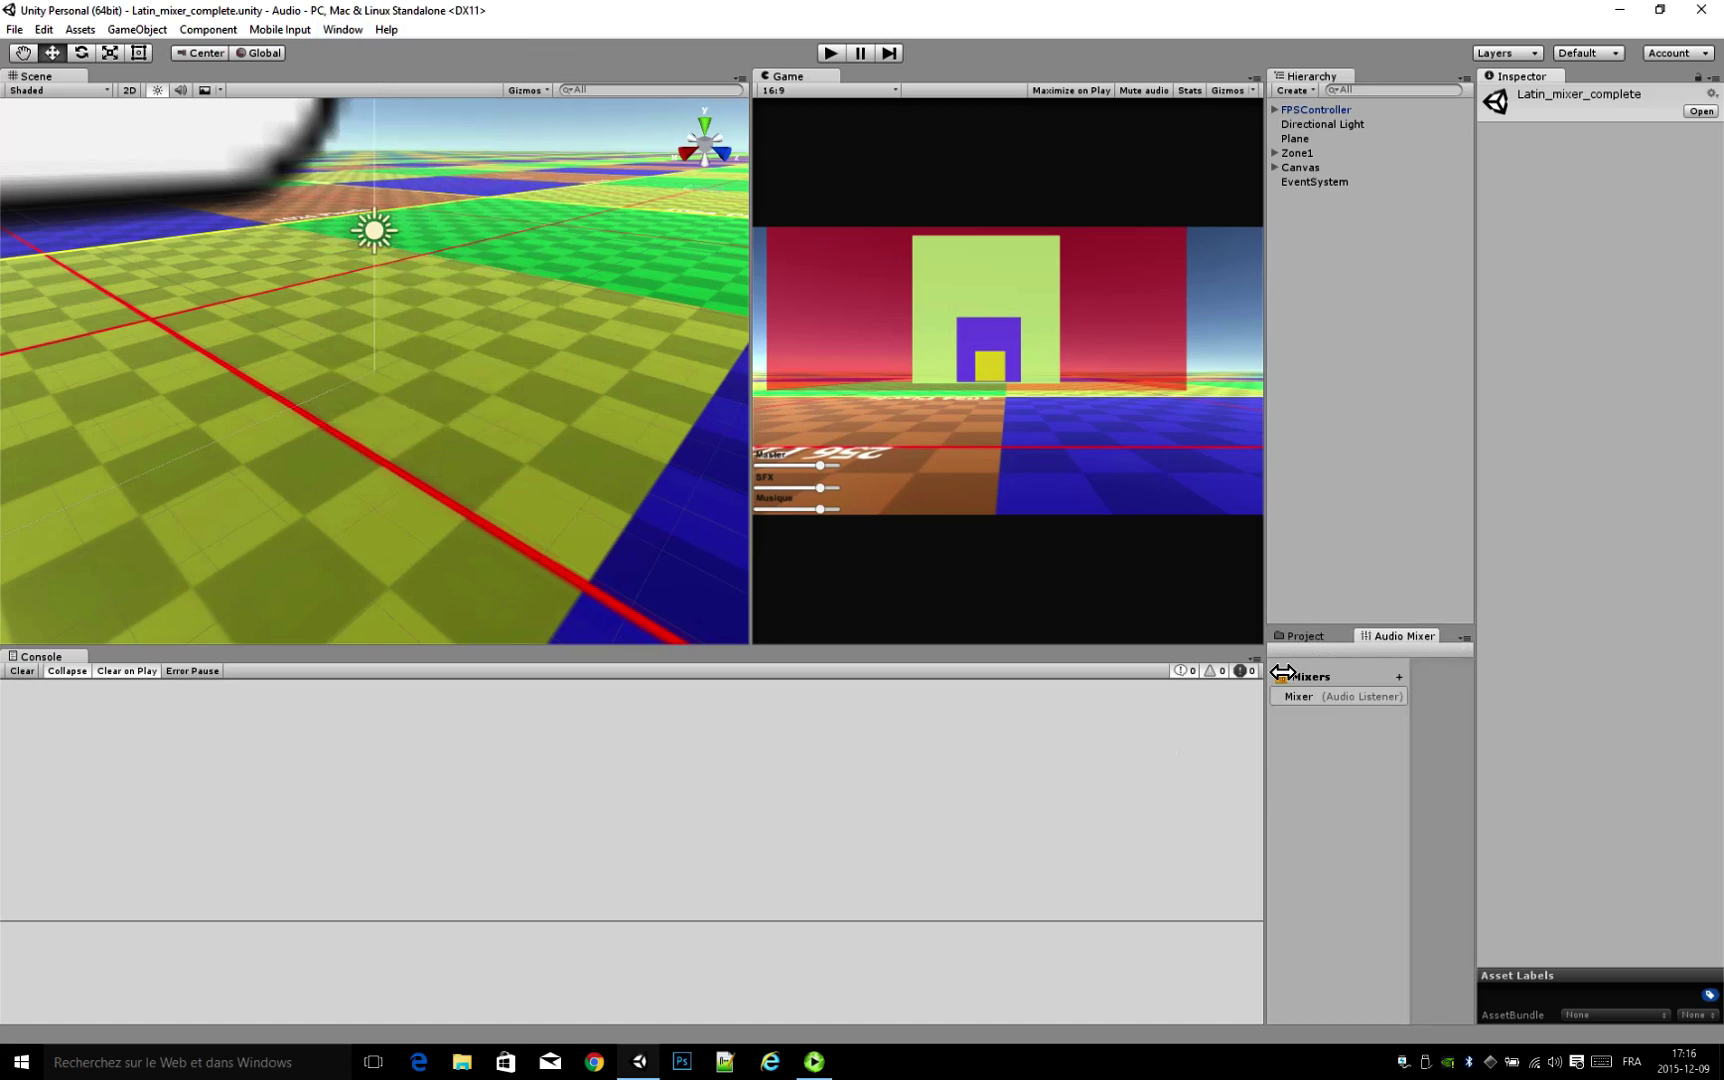
pyautogui.moveTo(1395, 638); pyautogui.dragTo(166, 663)
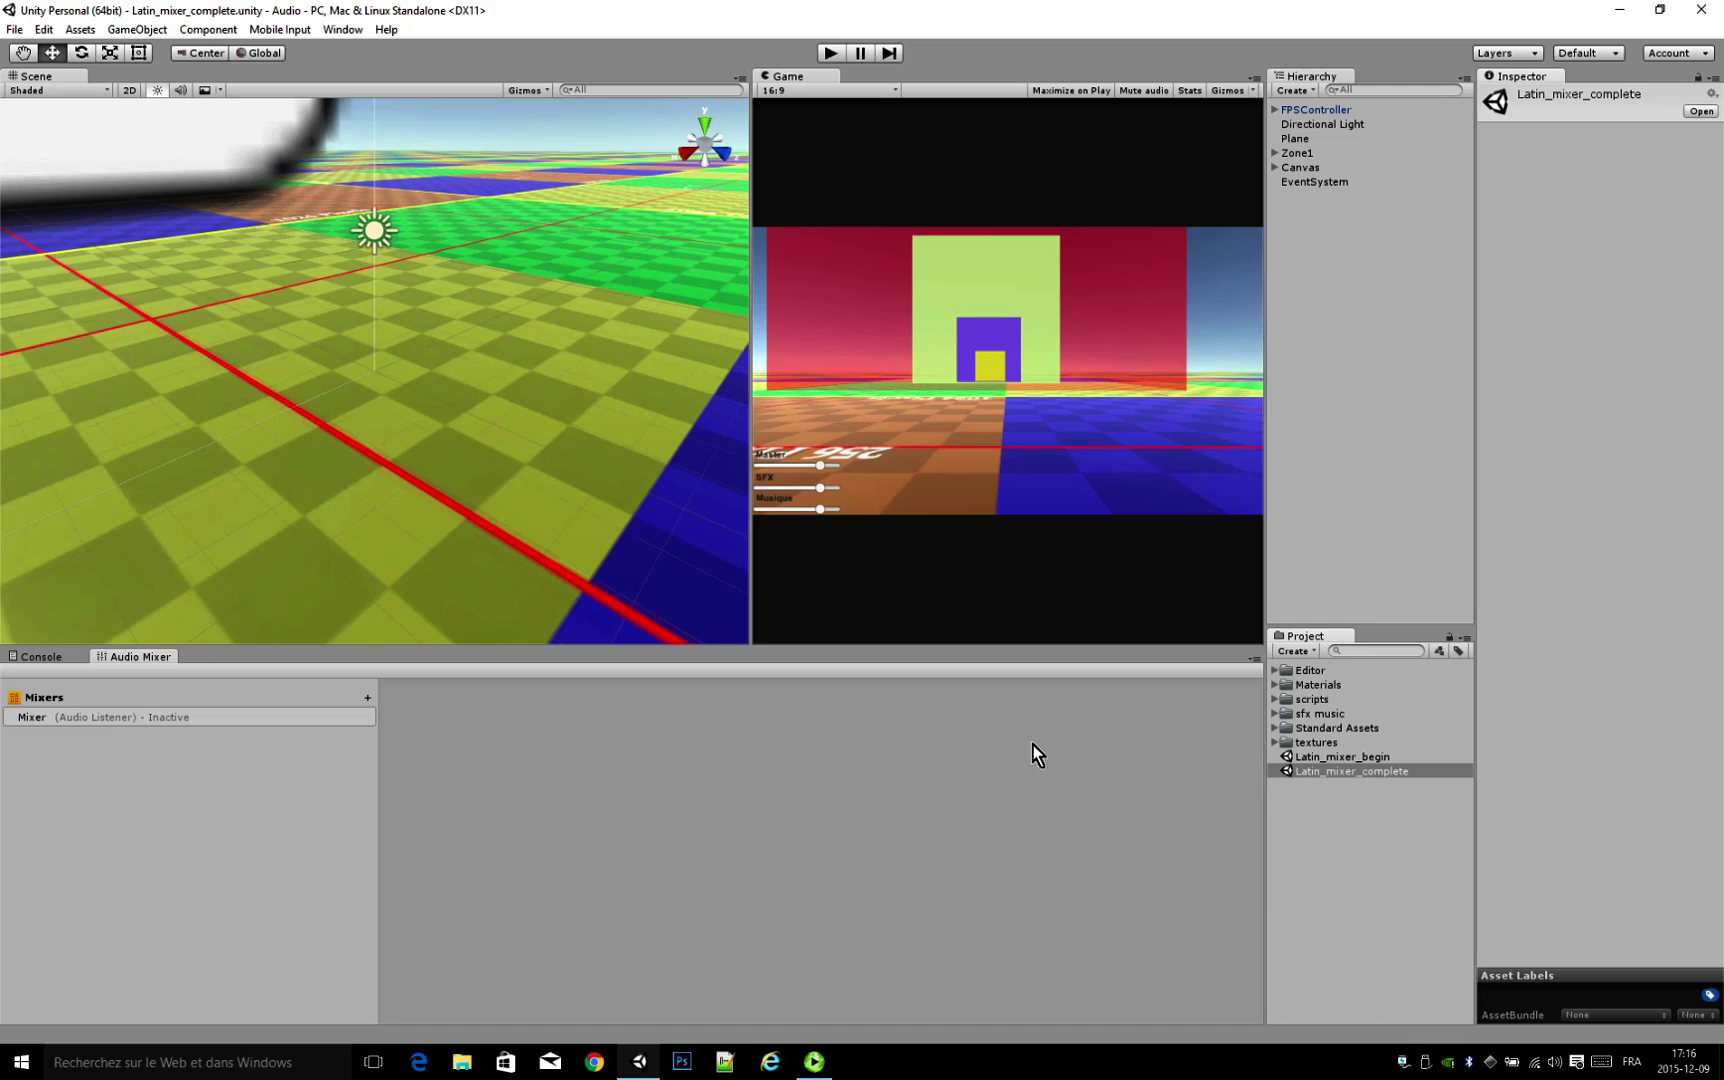
# Step: Expand the sfx music folder and select the Mixer asset to load it in the Audio Mixer
pyautogui.click(1276, 714)
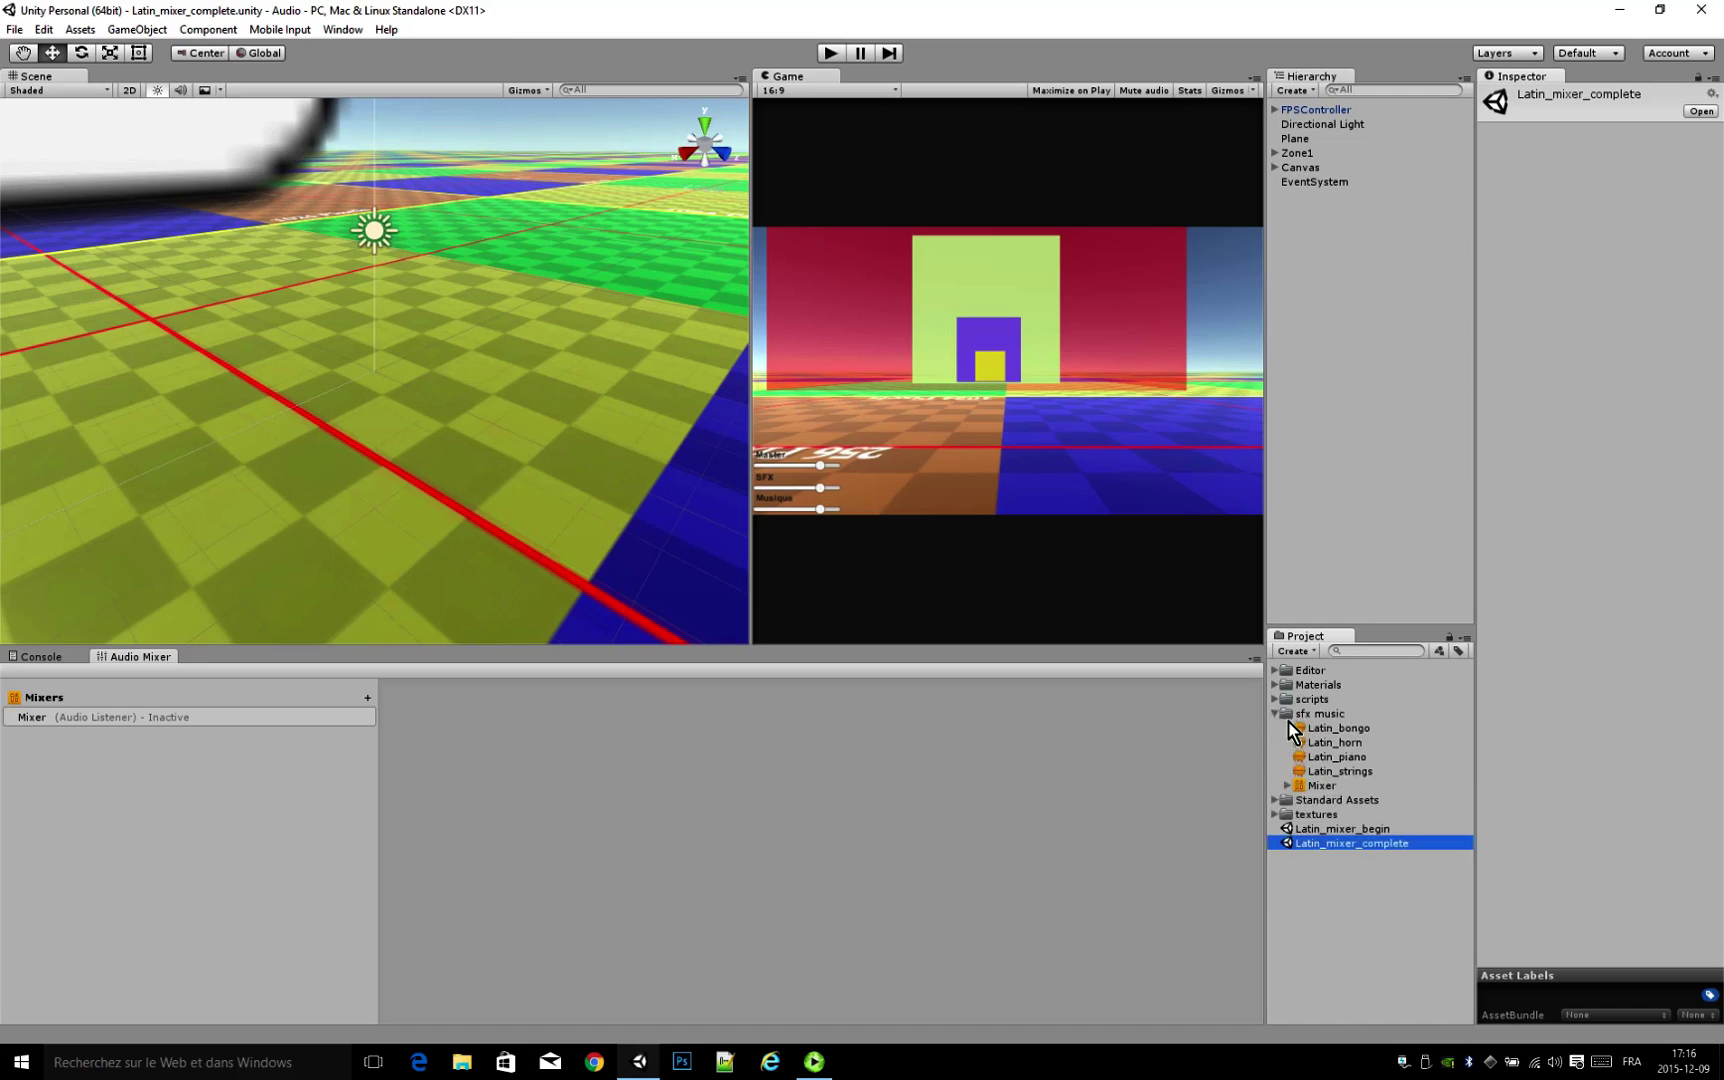
pyautogui.click(1322, 786)
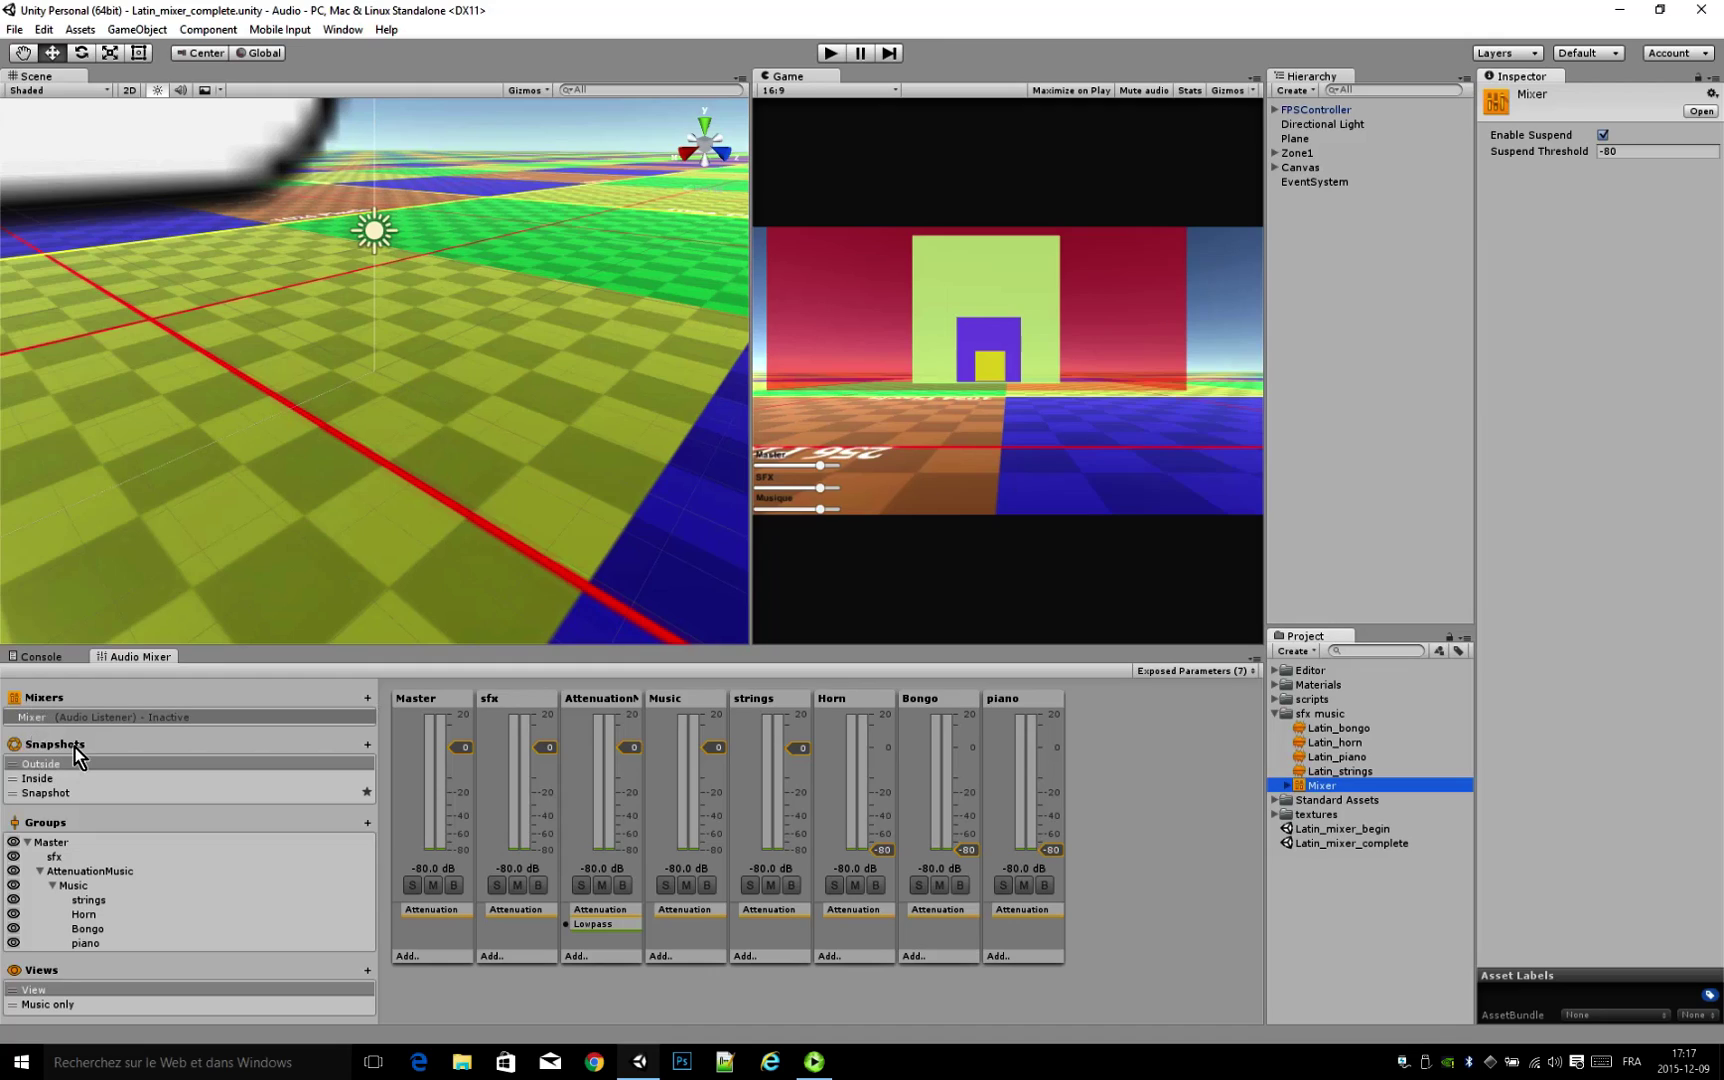
# Step: Compare the channel levels of the Snapshot, Outside and Inside snapshots and examine the groups under Master
pyautogui.click(30, 794)
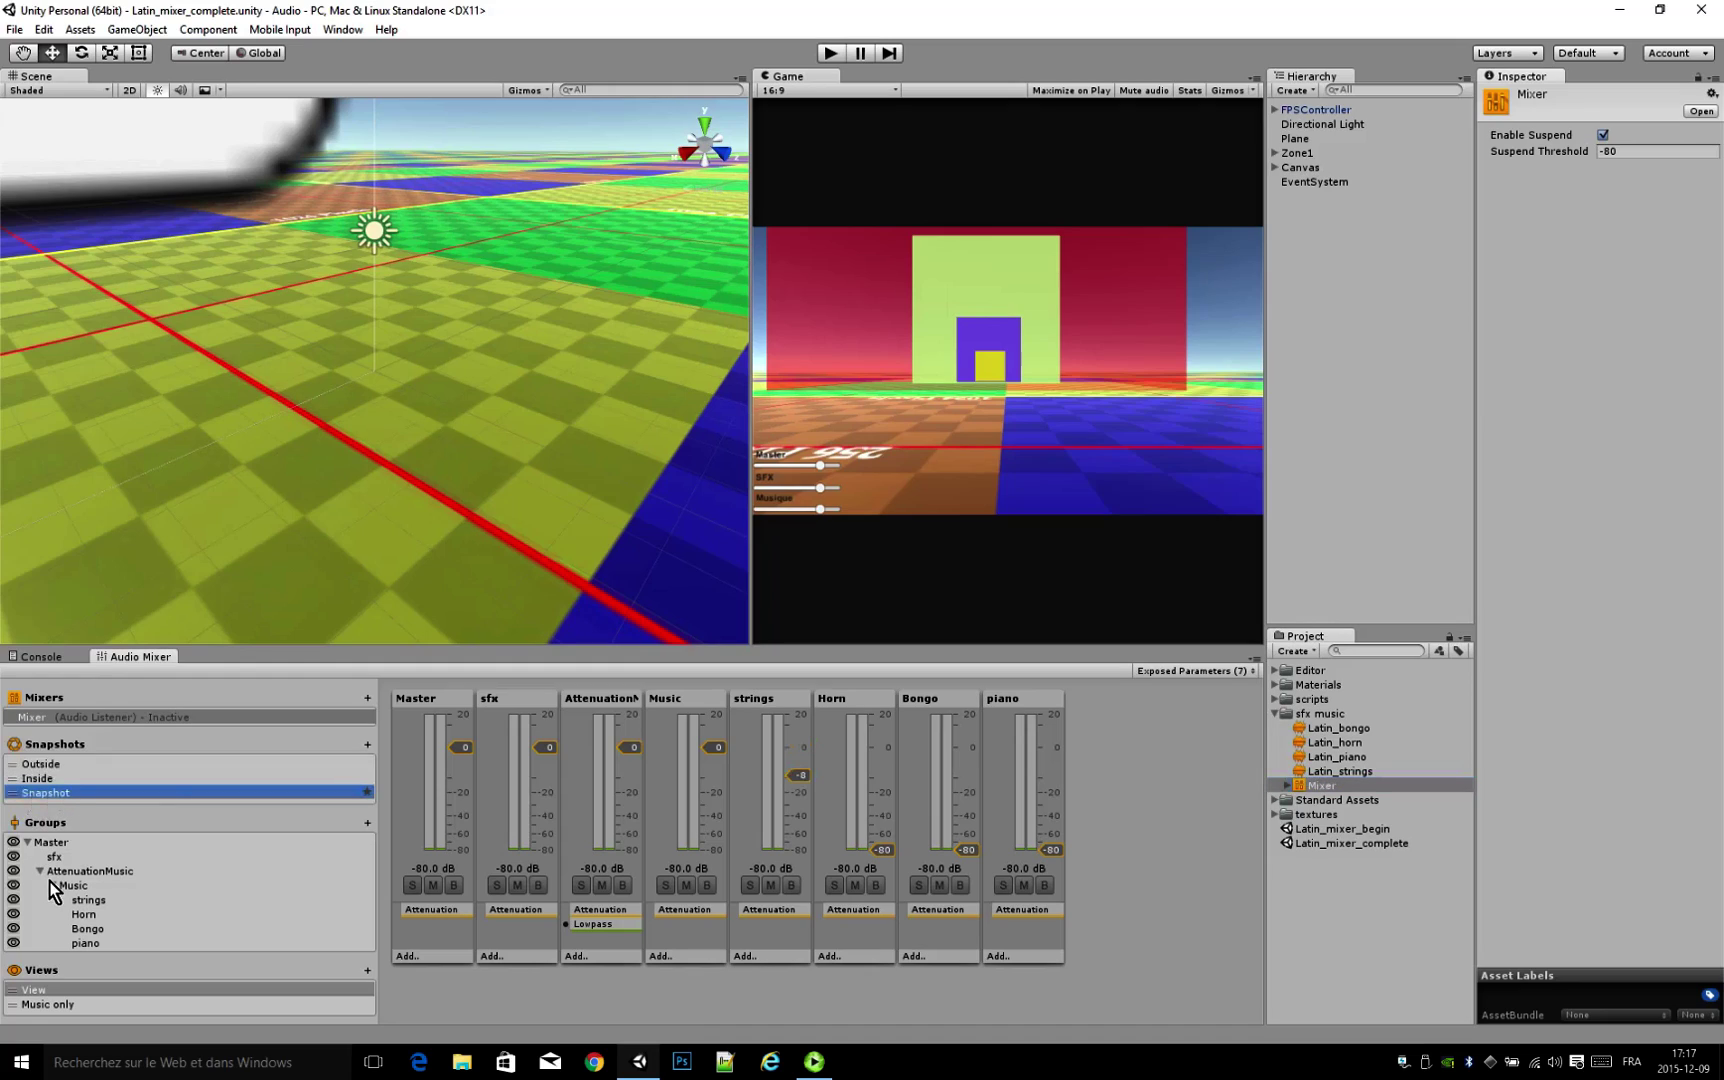
pyautogui.click(28, 764)
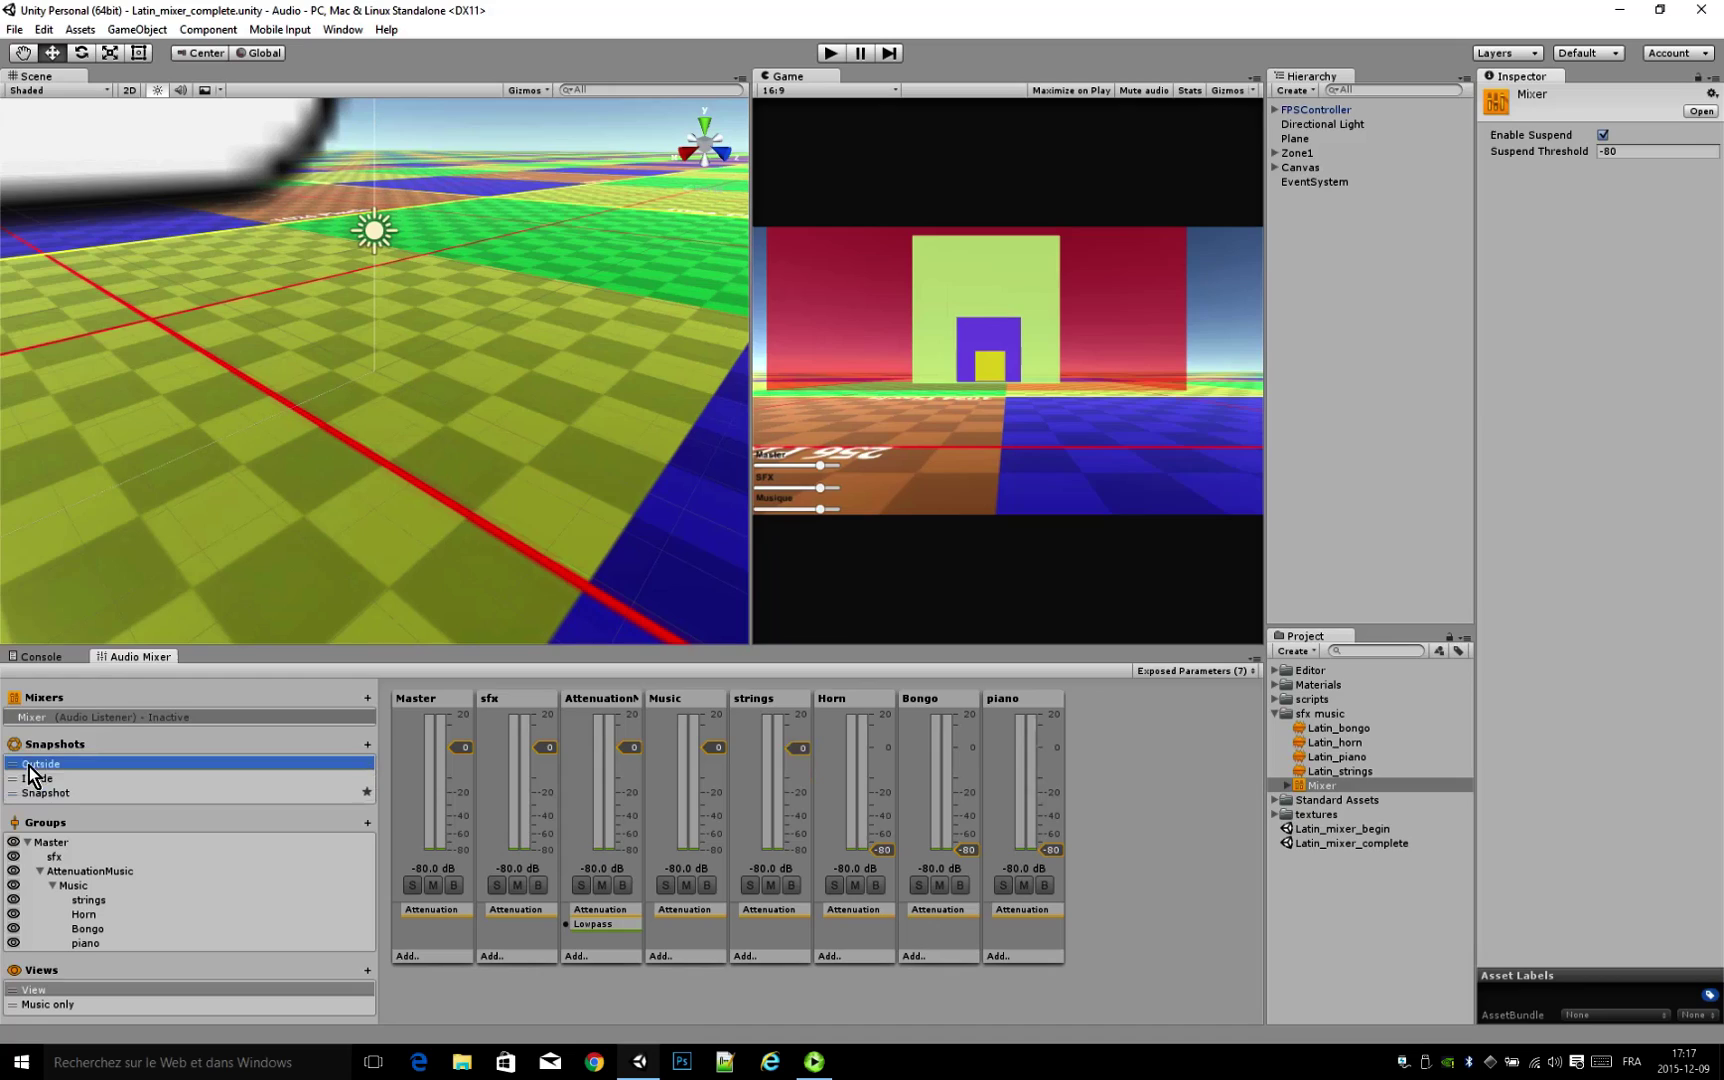
pyautogui.click(28, 843)
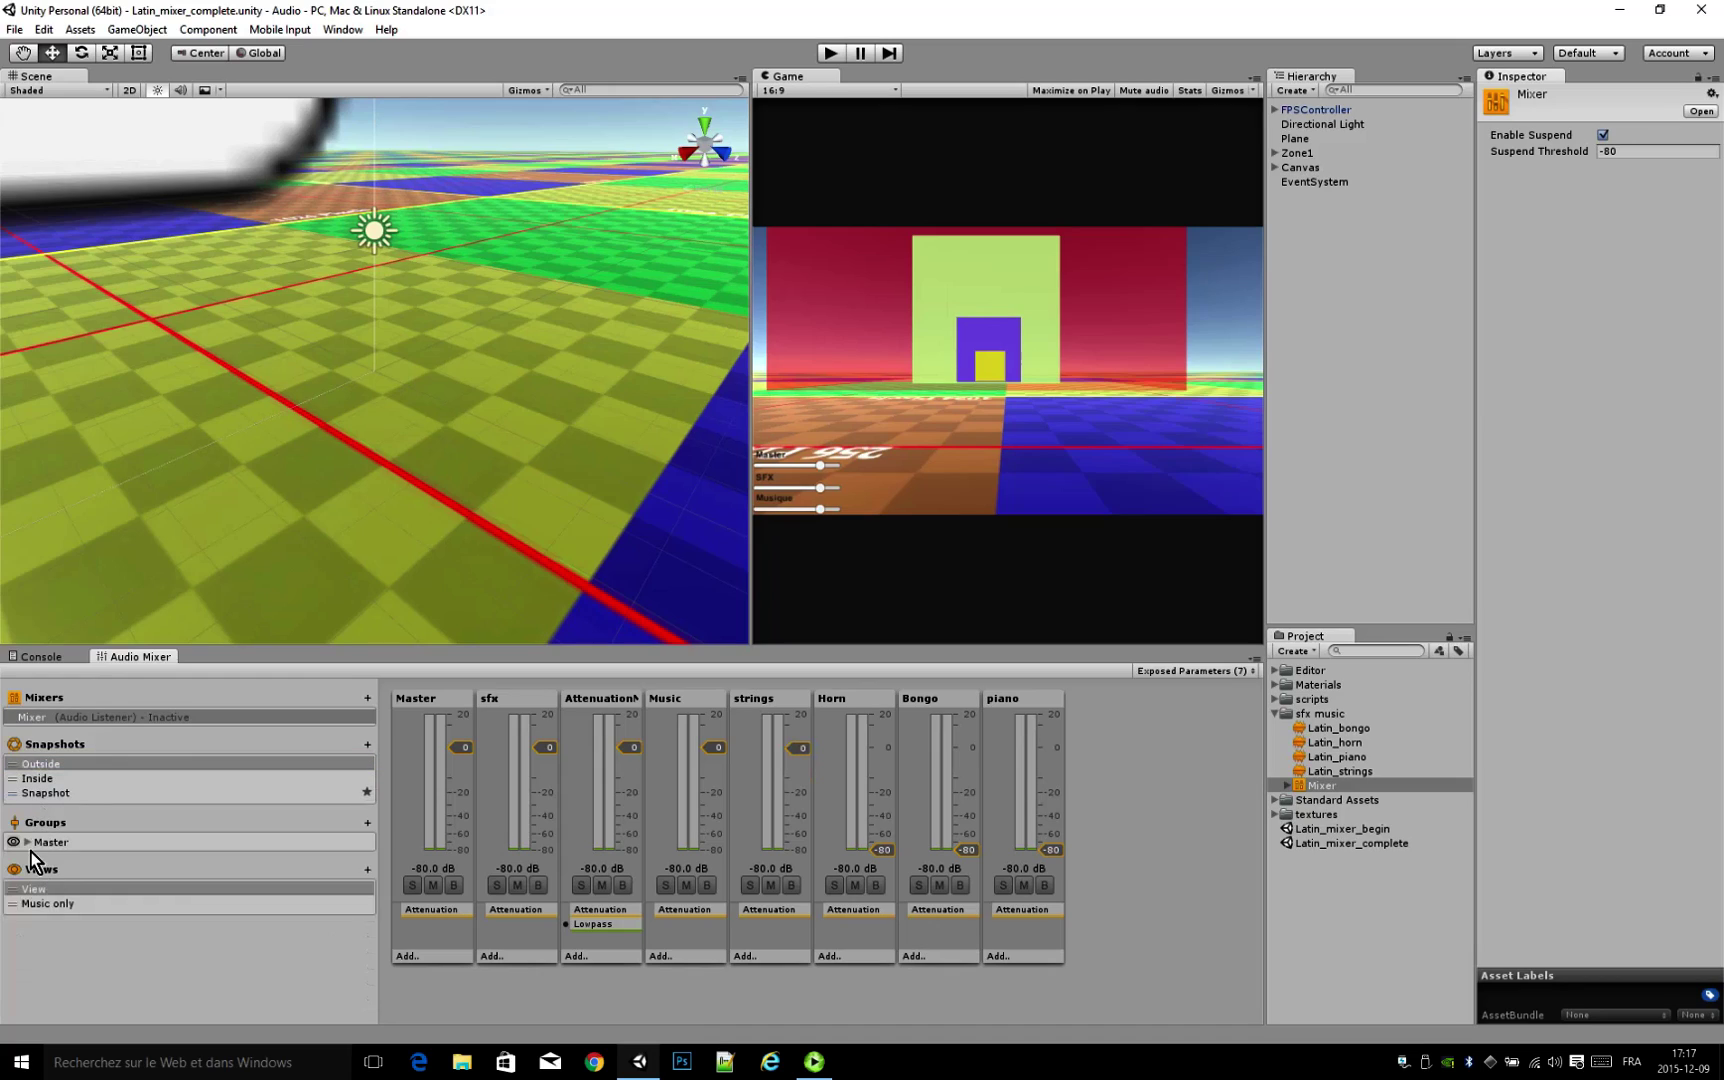
pyautogui.click(28, 843)
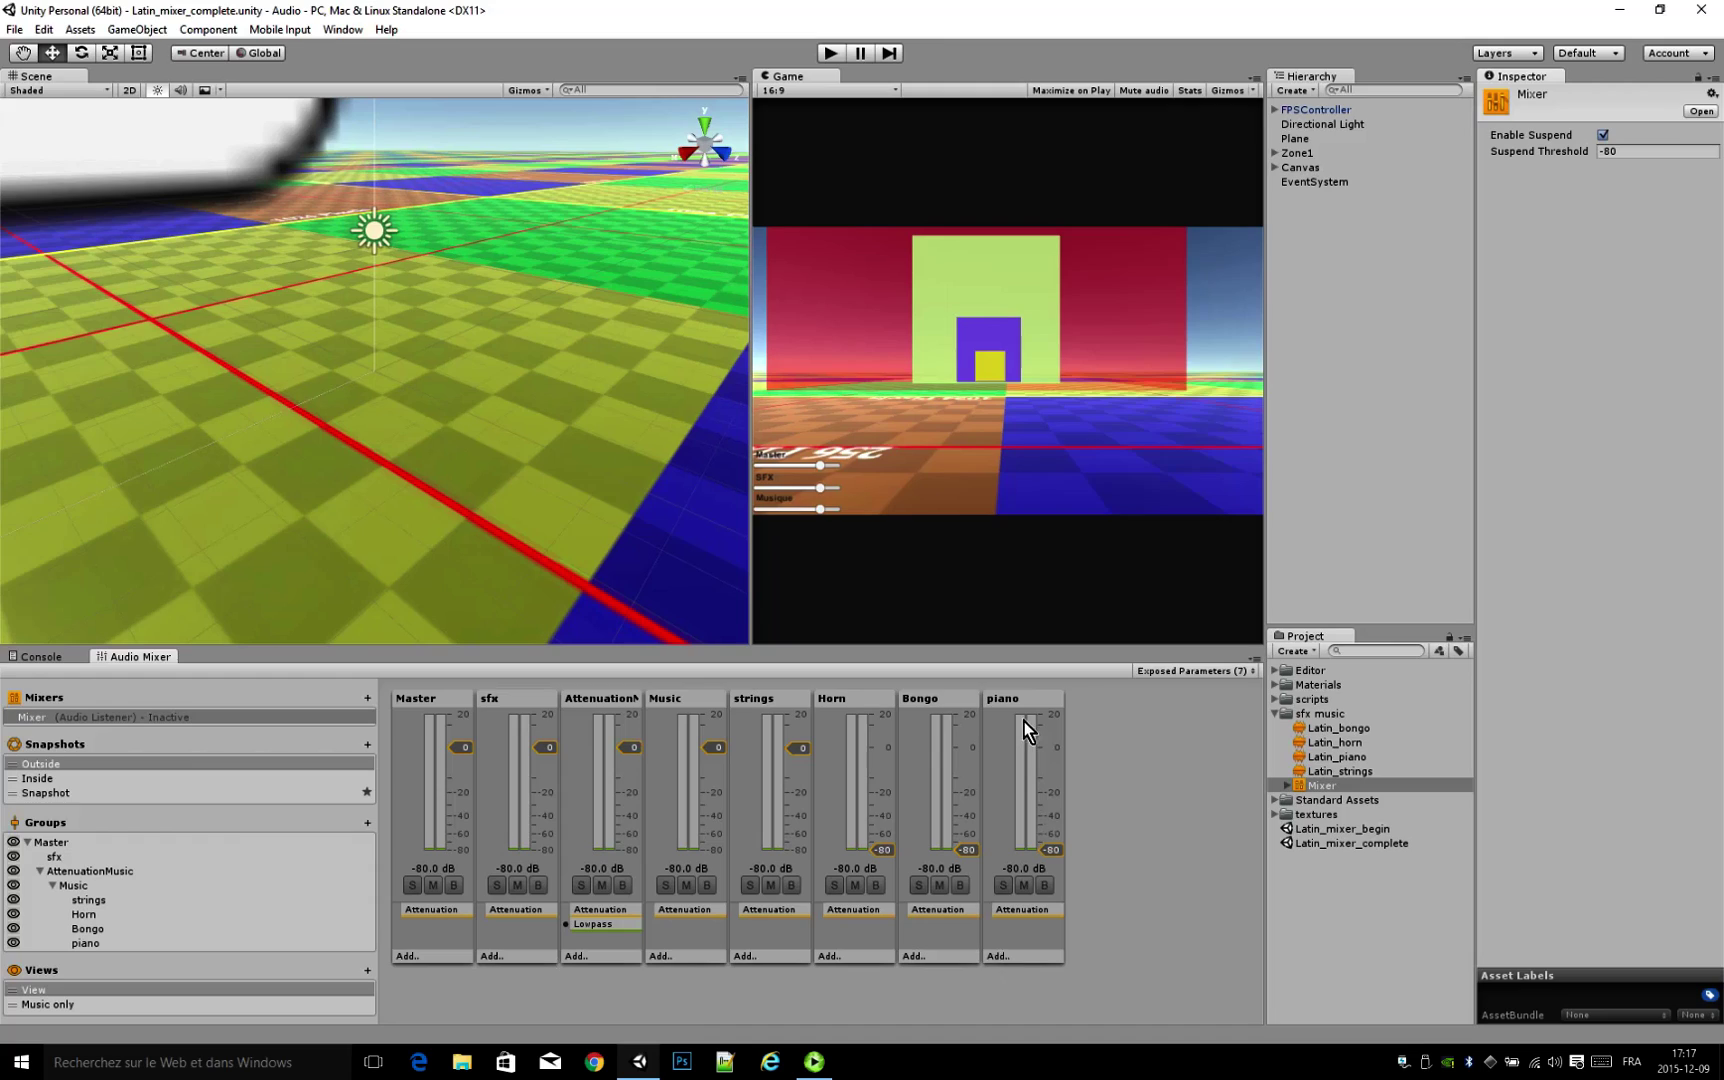
pyautogui.click(30, 777)
pyautogui.click(32, 768)
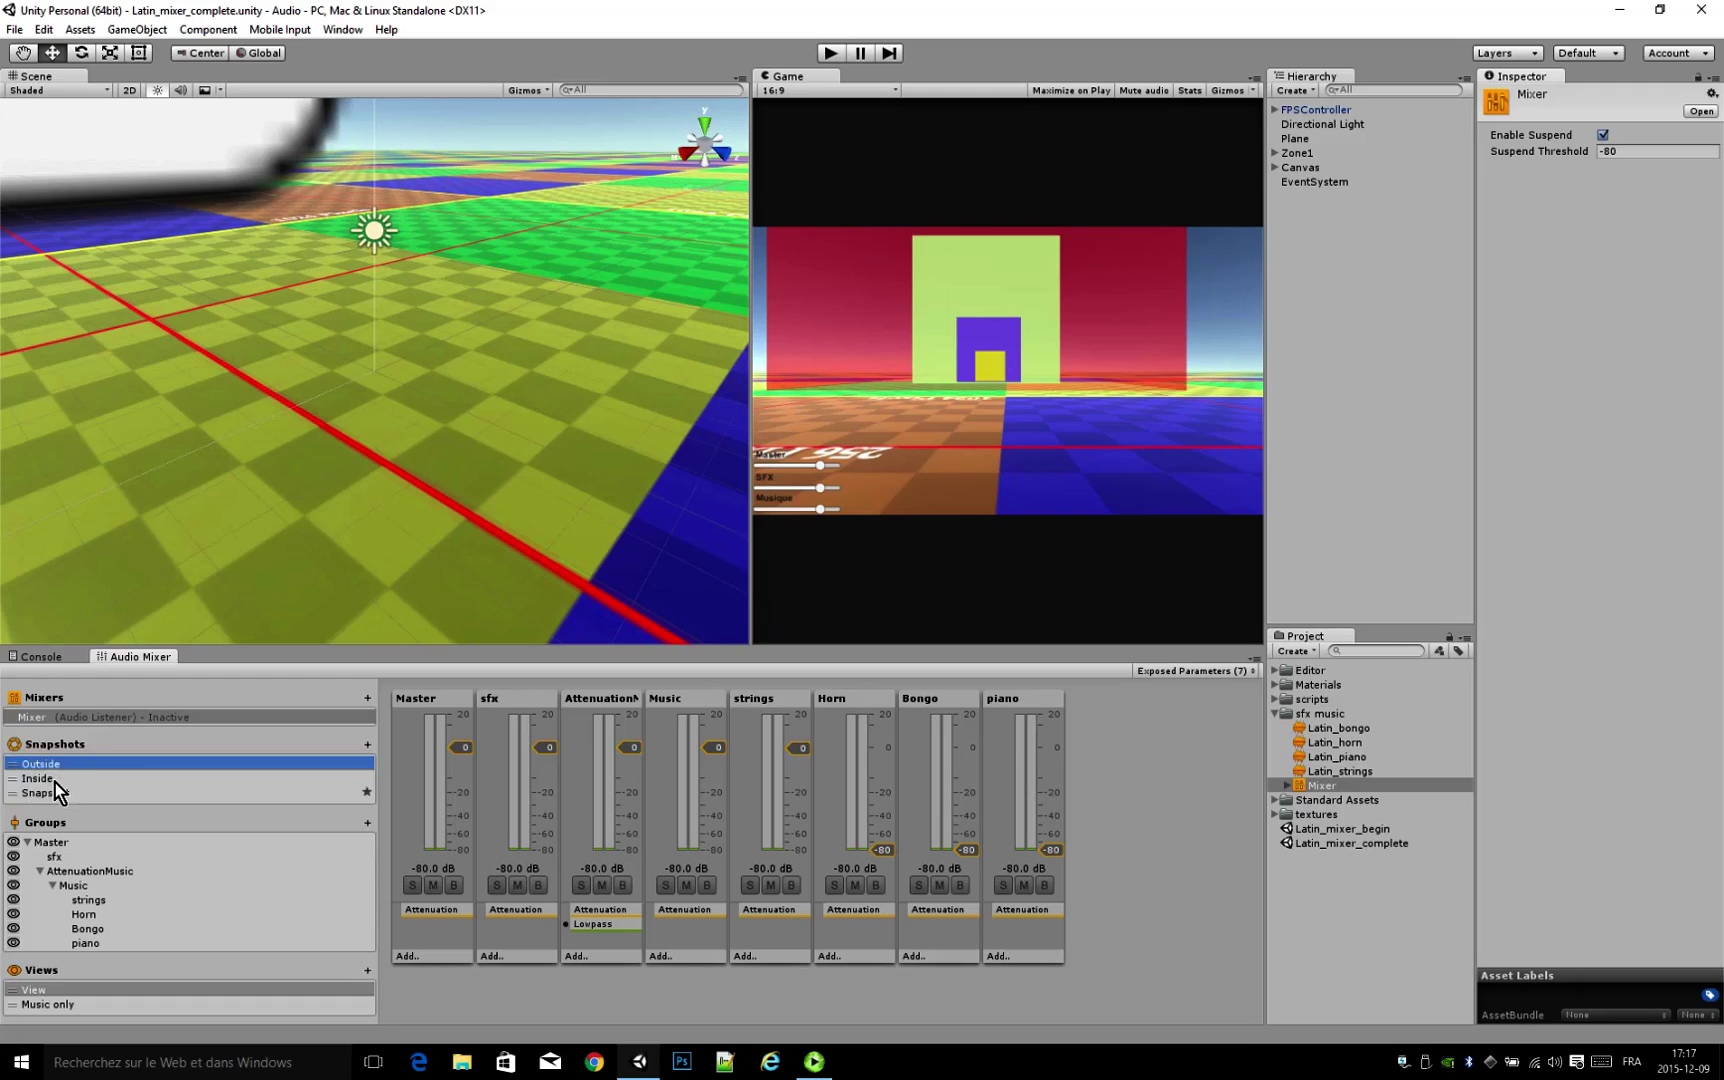
pyautogui.click(59, 776)
pyautogui.click(57, 768)
# Step: With the Inside snapshot active, select the AttenuationMusic group and widen the Inspector to examine its Lowpass settings
pyautogui.click(80, 779)
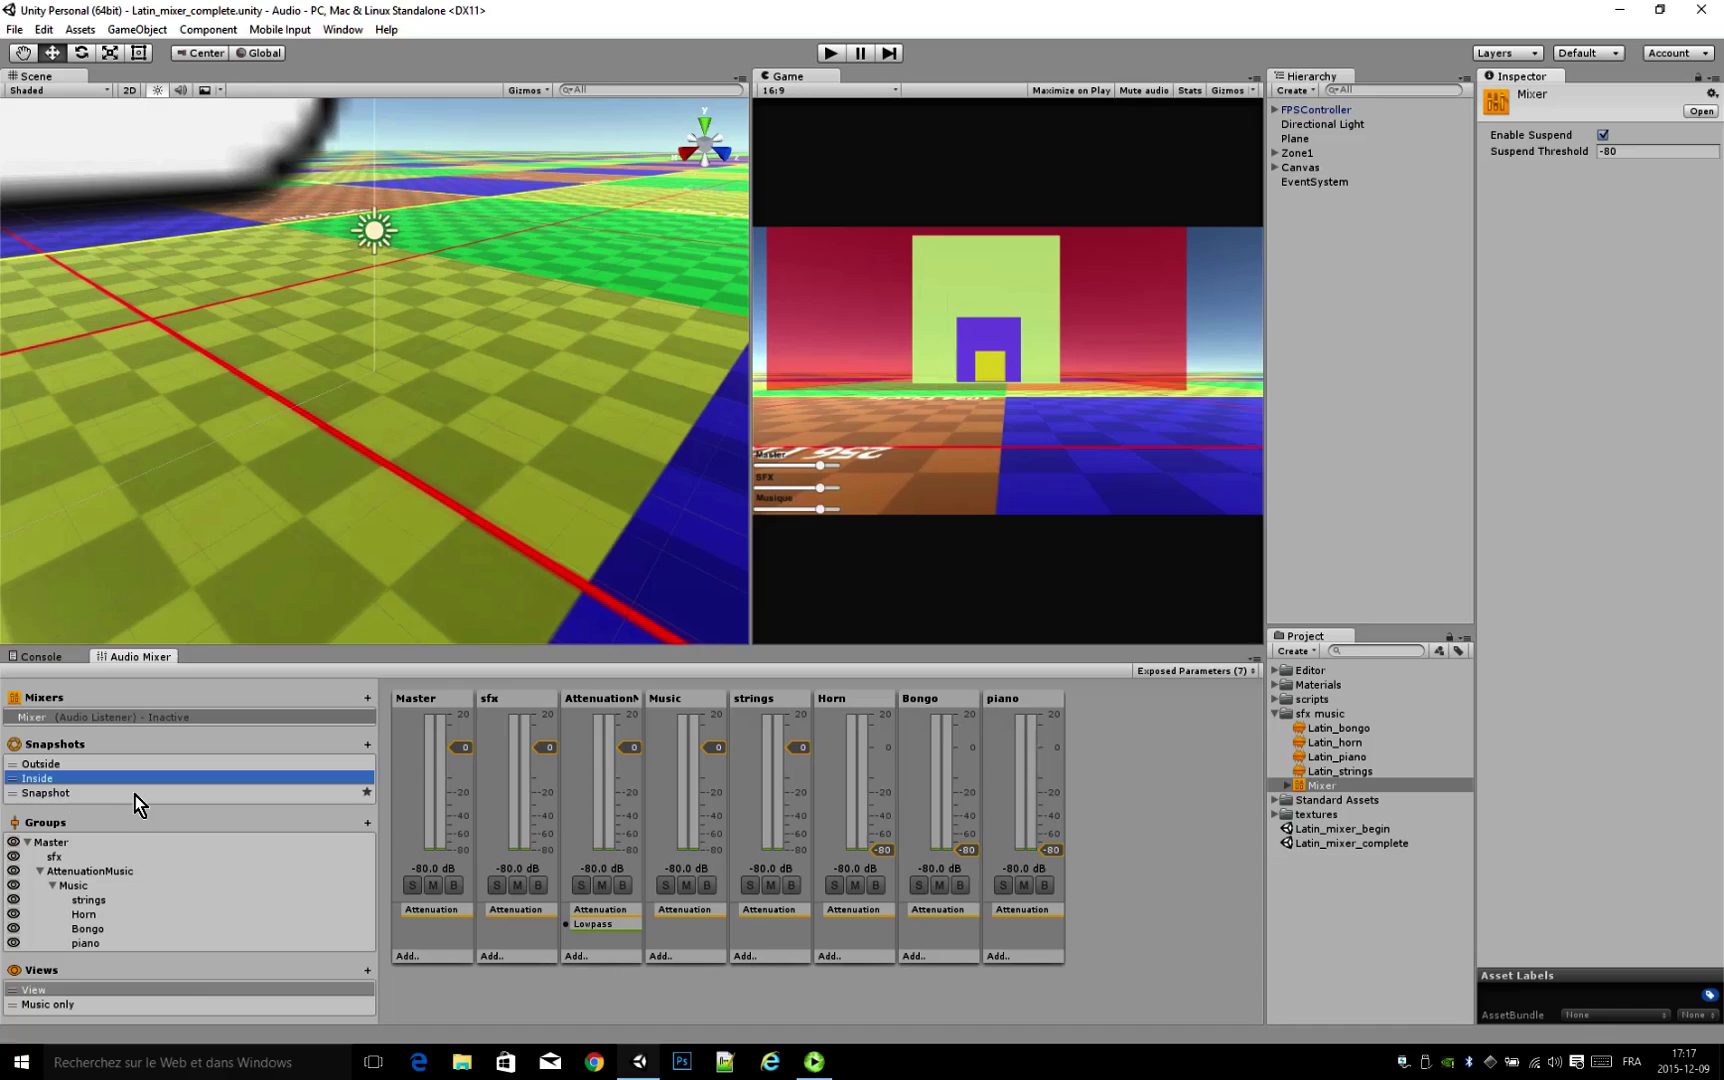
pyautogui.click(571, 815)
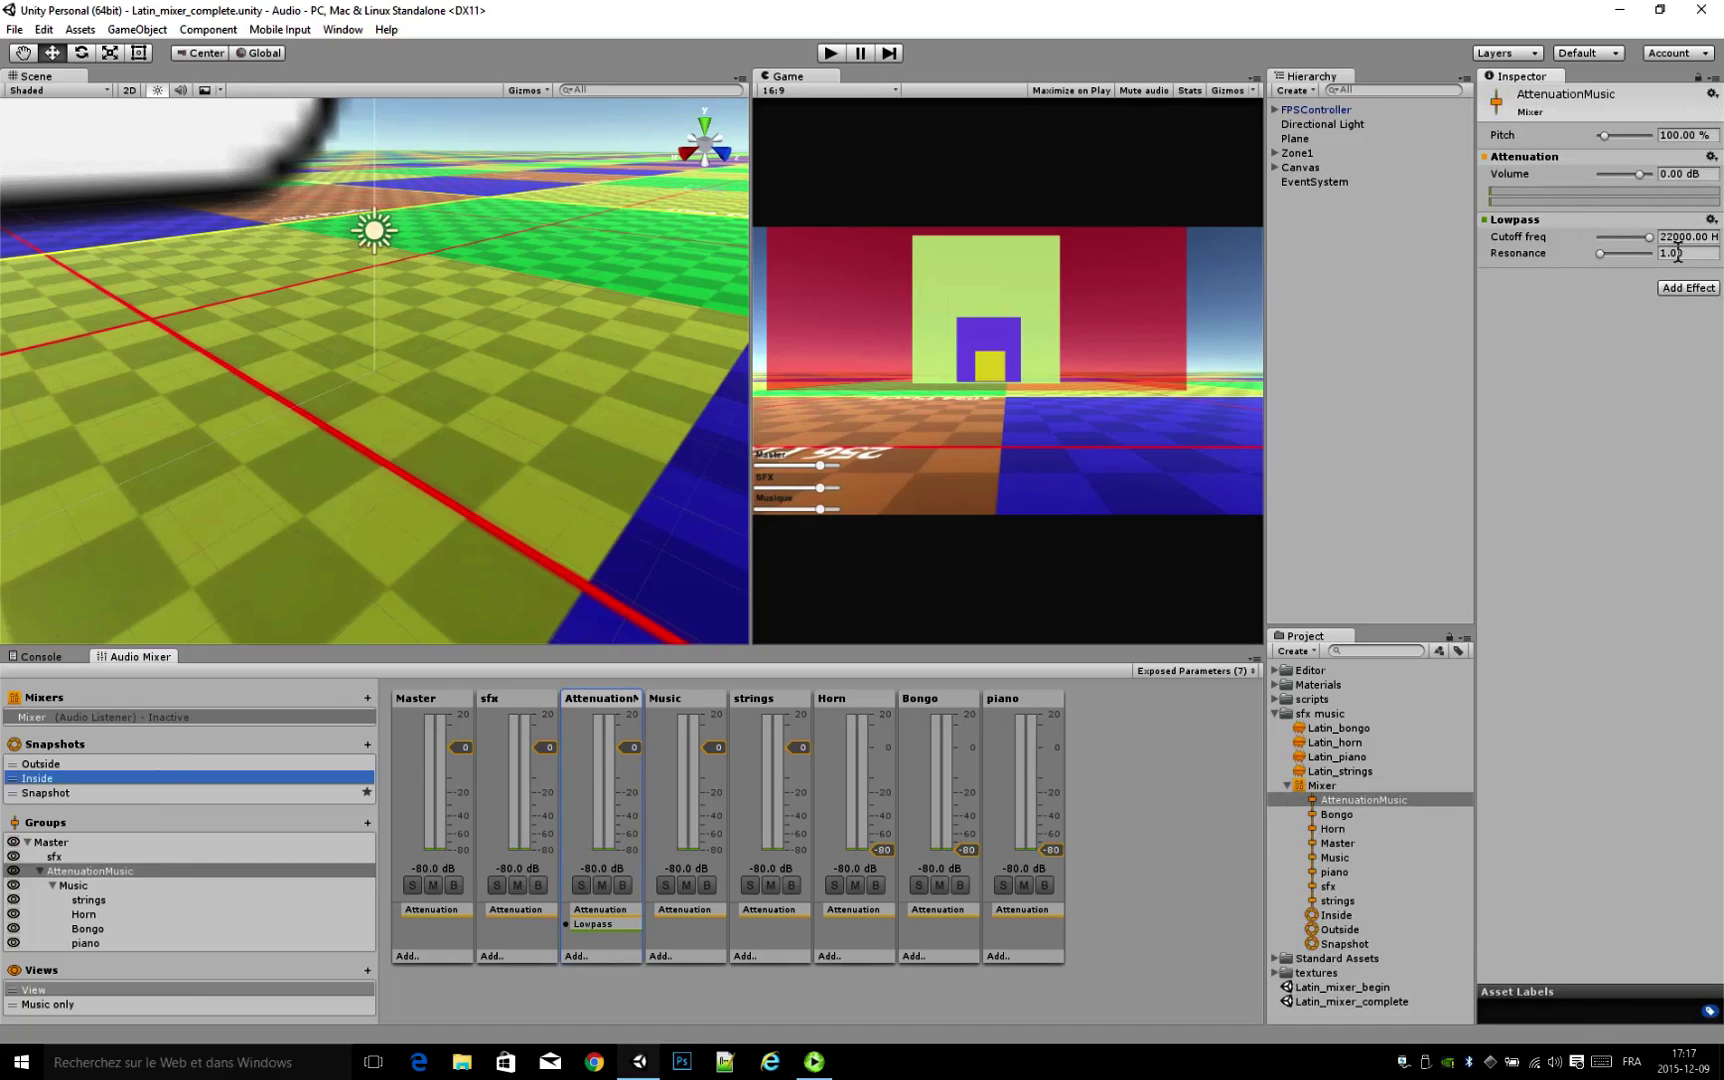
pyautogui.moveTo(1490, 269); pyautogui.dragTo(1205, 269)
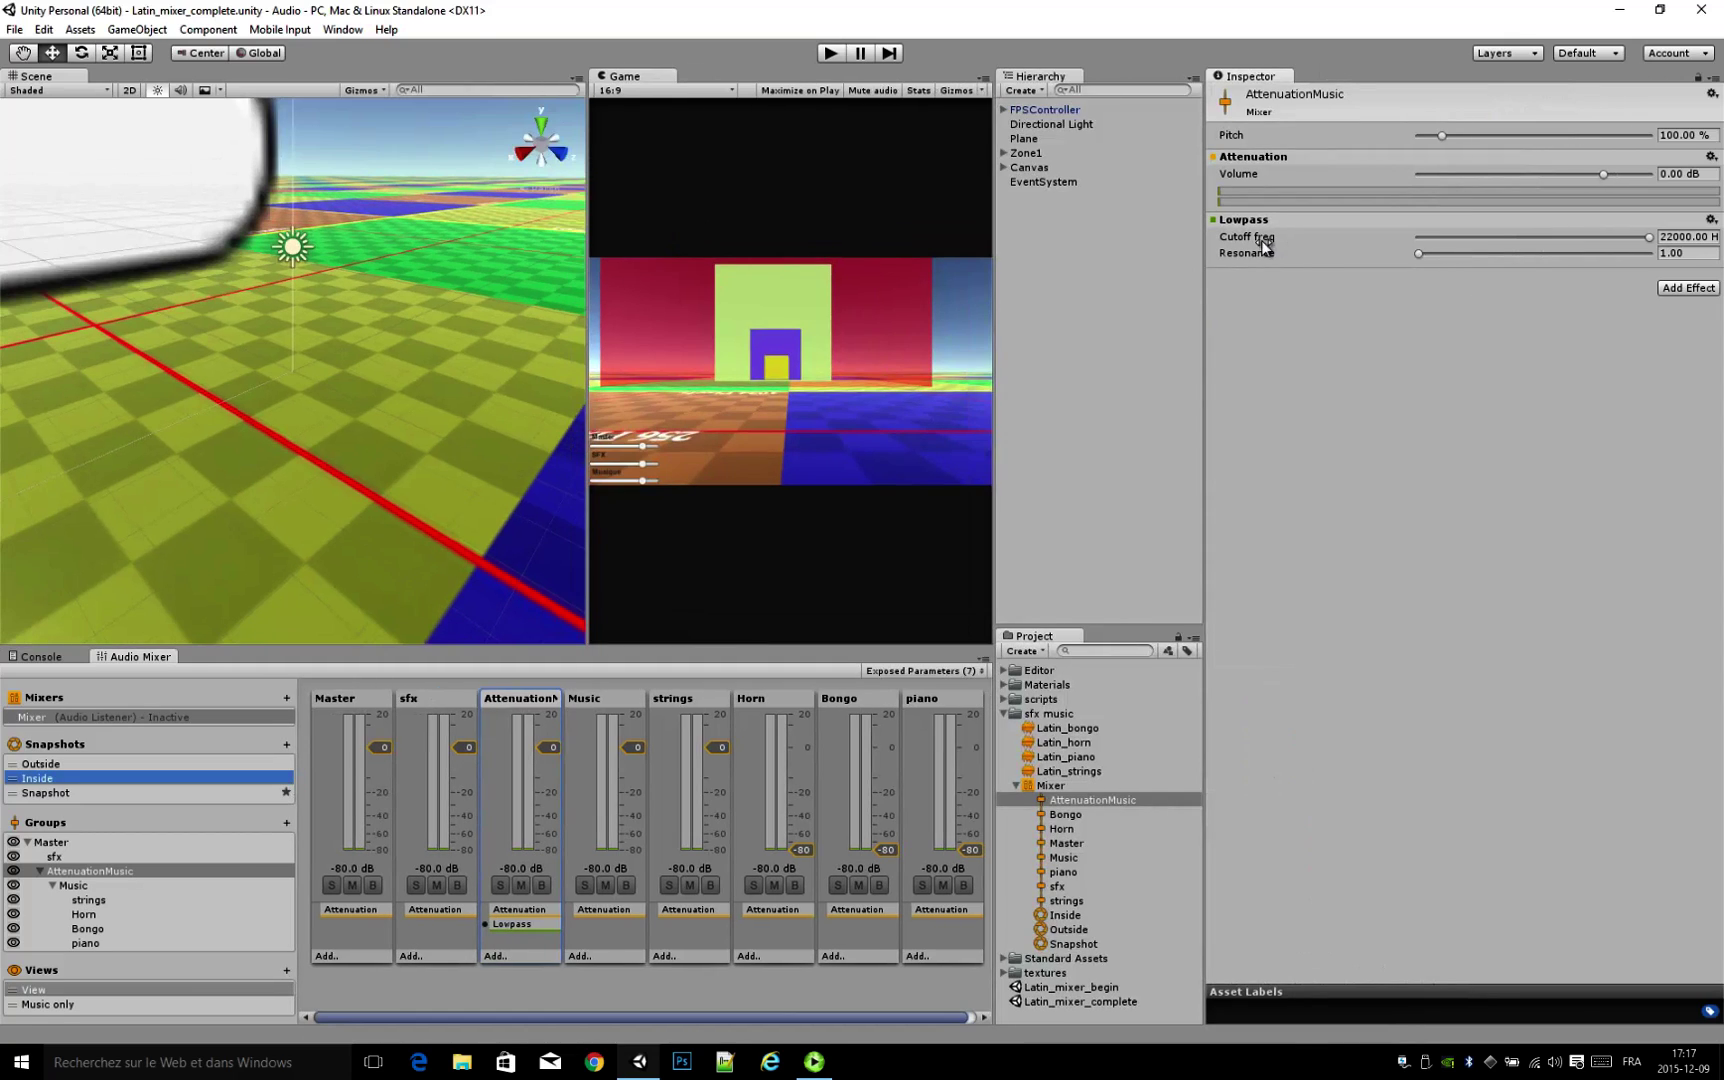
# Step: Switch between the Outside and Inside snapshots to compare AttenuationMusic's Lowpass cutoff frequency, leaving Outside active
pyautogui.click(34, 766)
pyautogui.click(34, 779)
pyautogui.click(32, 766)
pyautogui.click(34, 778)
pyautogui.click(44, 764)
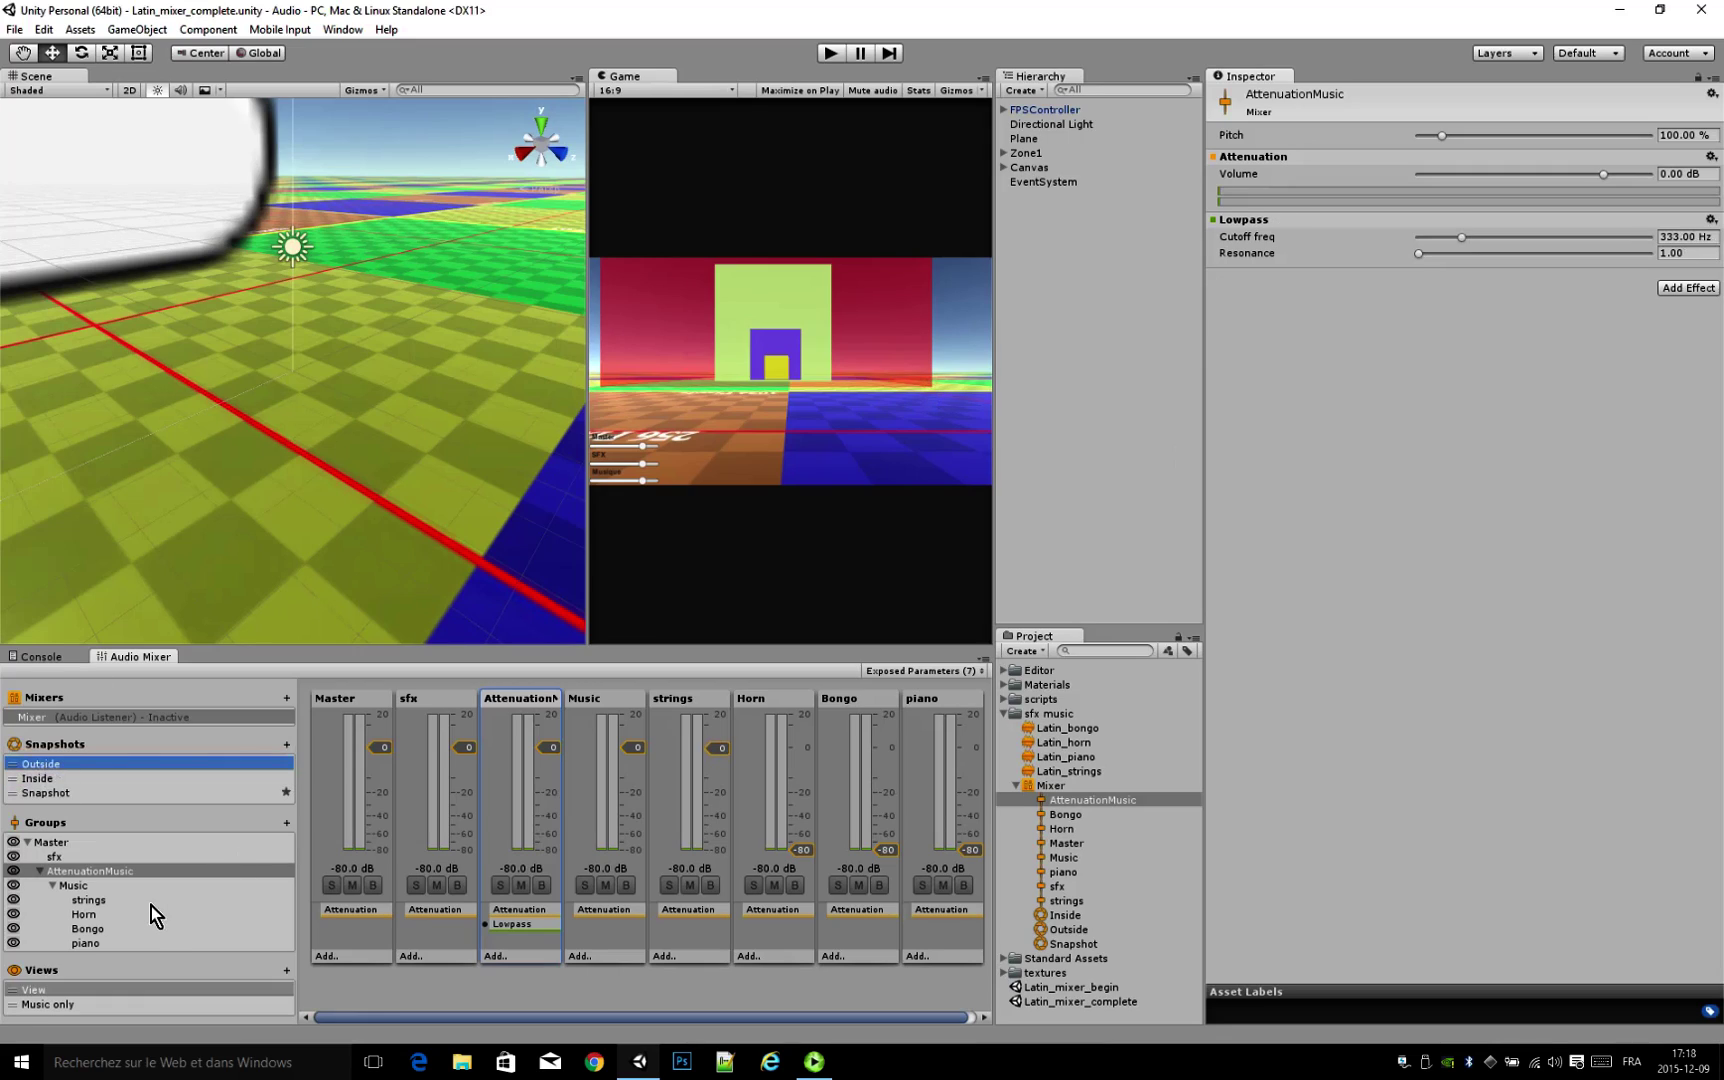
# Step: Examine the Inspector settings of the Music group, its instrument subgroups, and the AttenuationMusic, sfx and Master groups
pyautogui.click(97, 889)
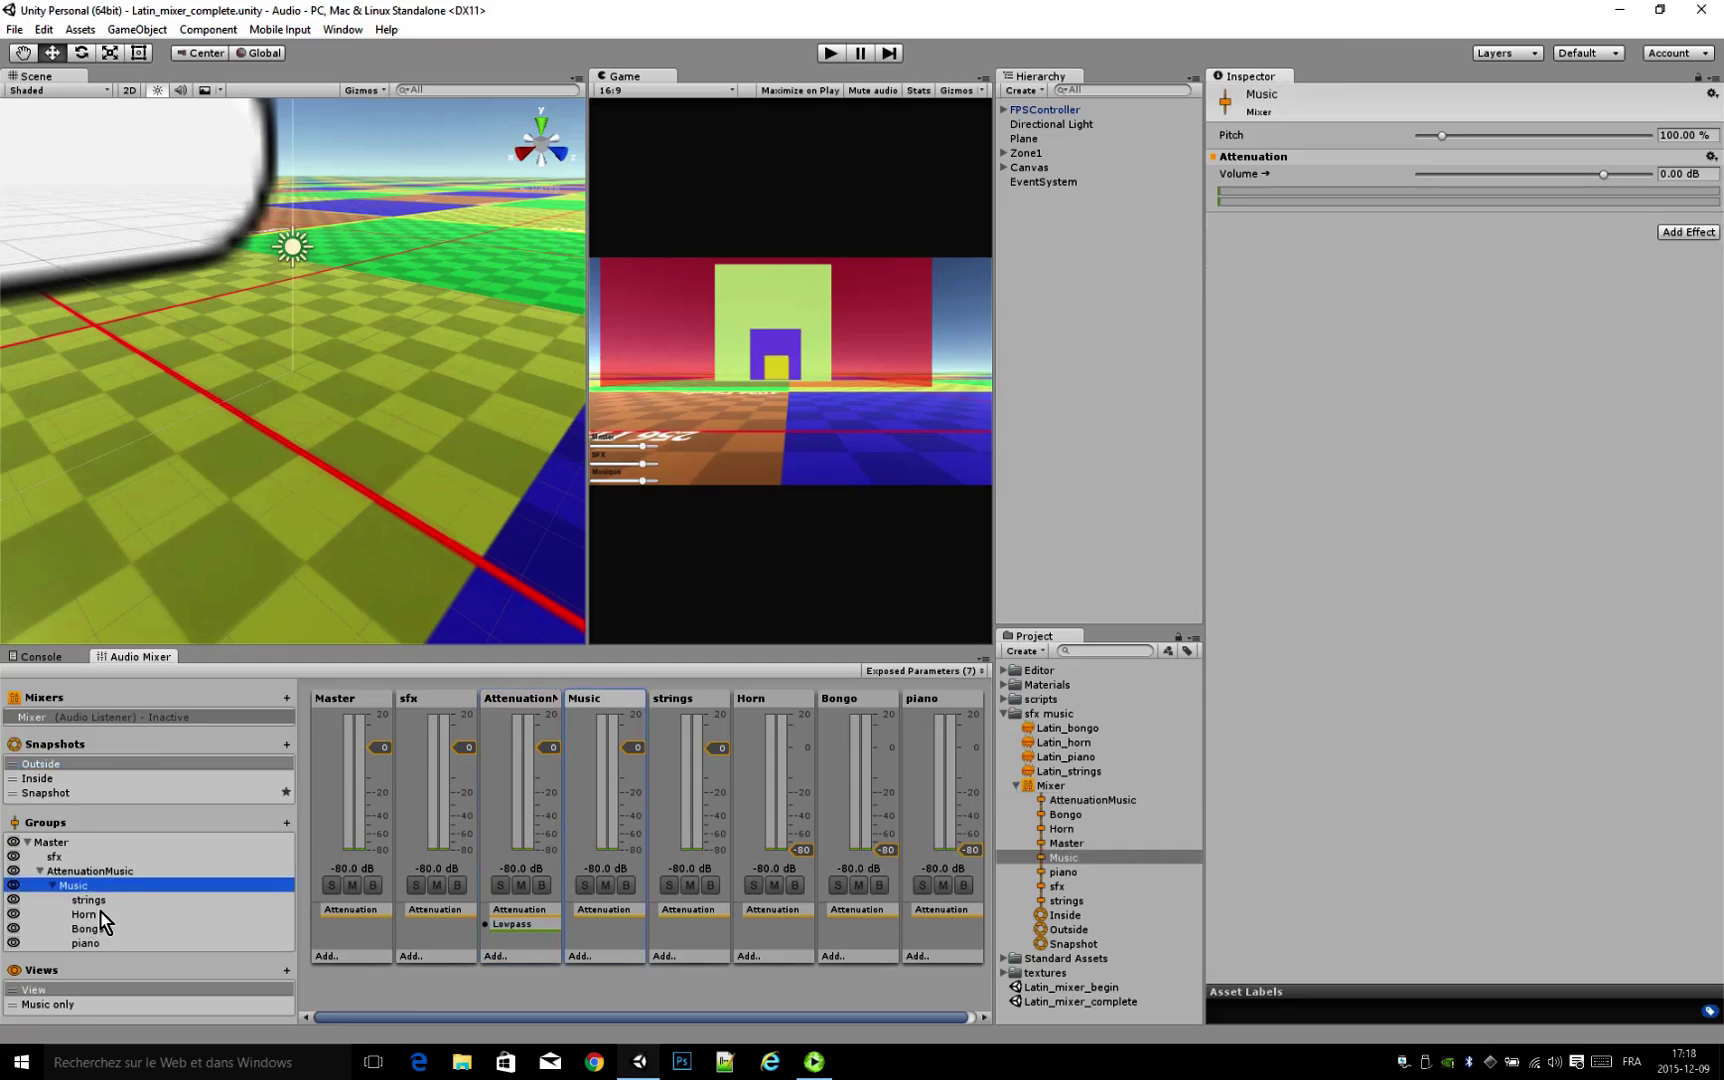
pyautogui.click(101, 914)
pyautogui.click(99, 902)
pyautogui.click(102, 941)
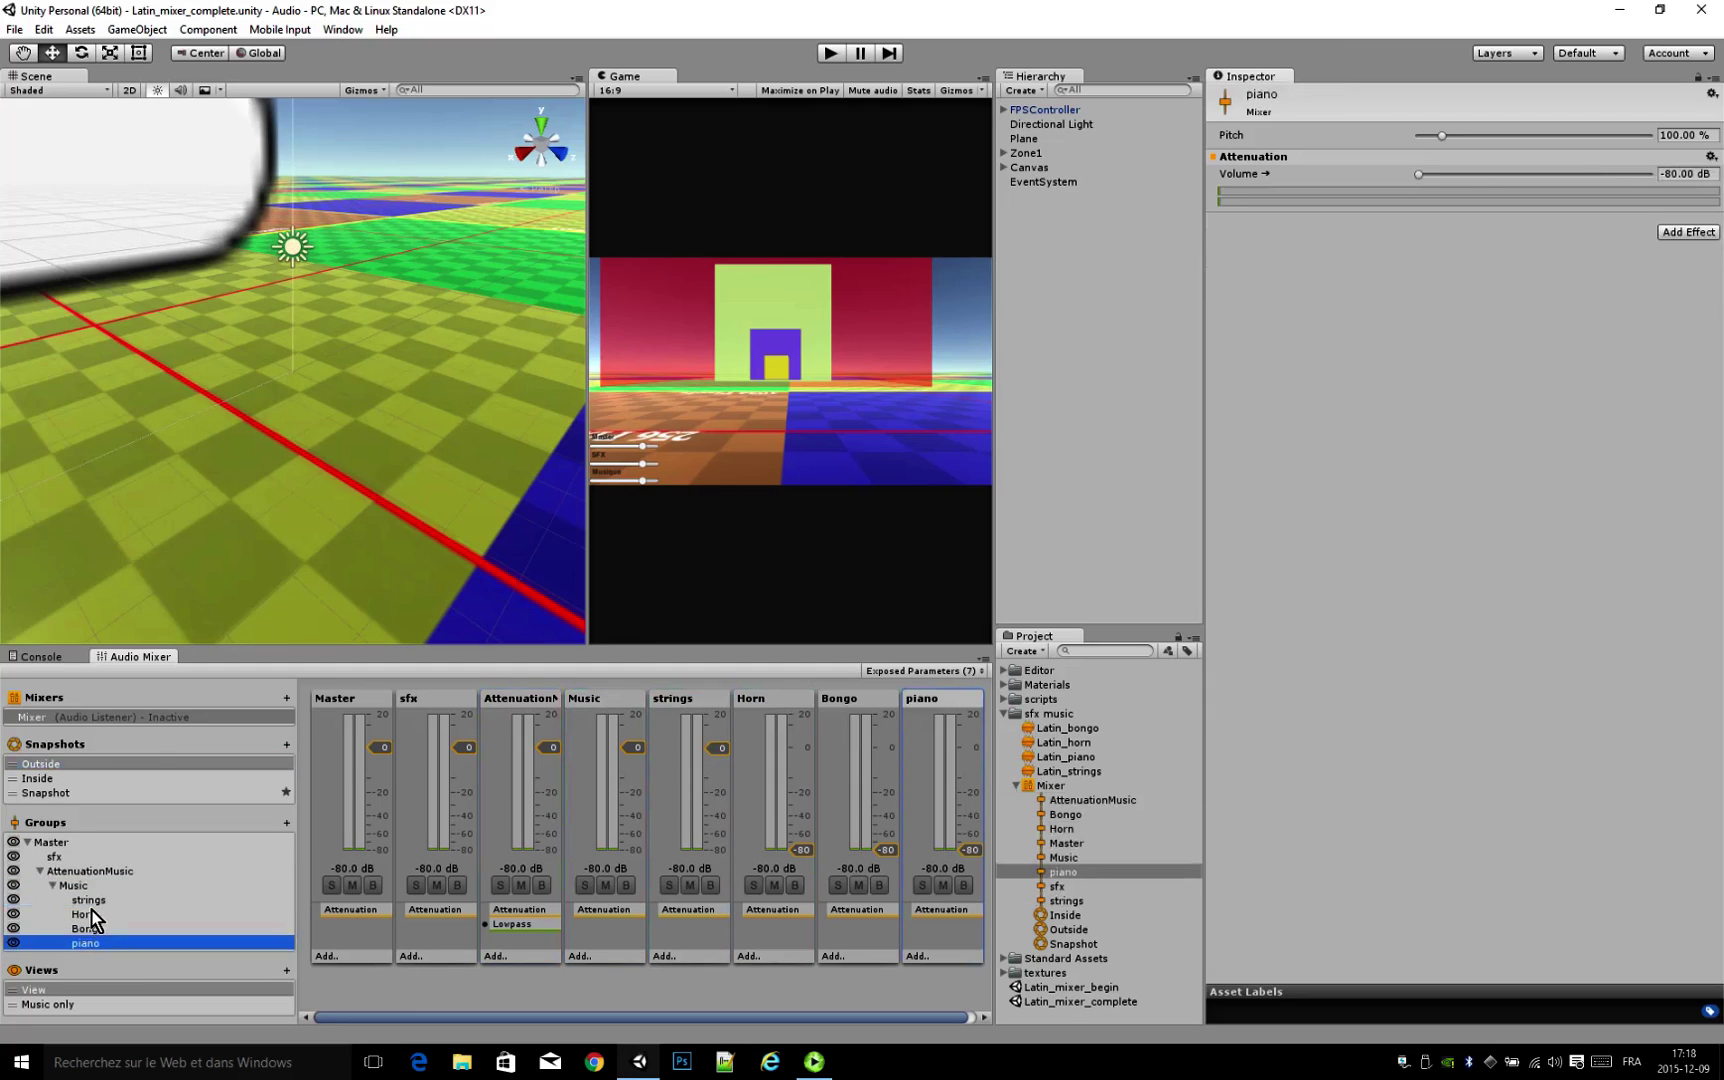
pyautogui.click(92, 902)
pyautogui.click(96, 941)
pyautogui.click(76, 887)
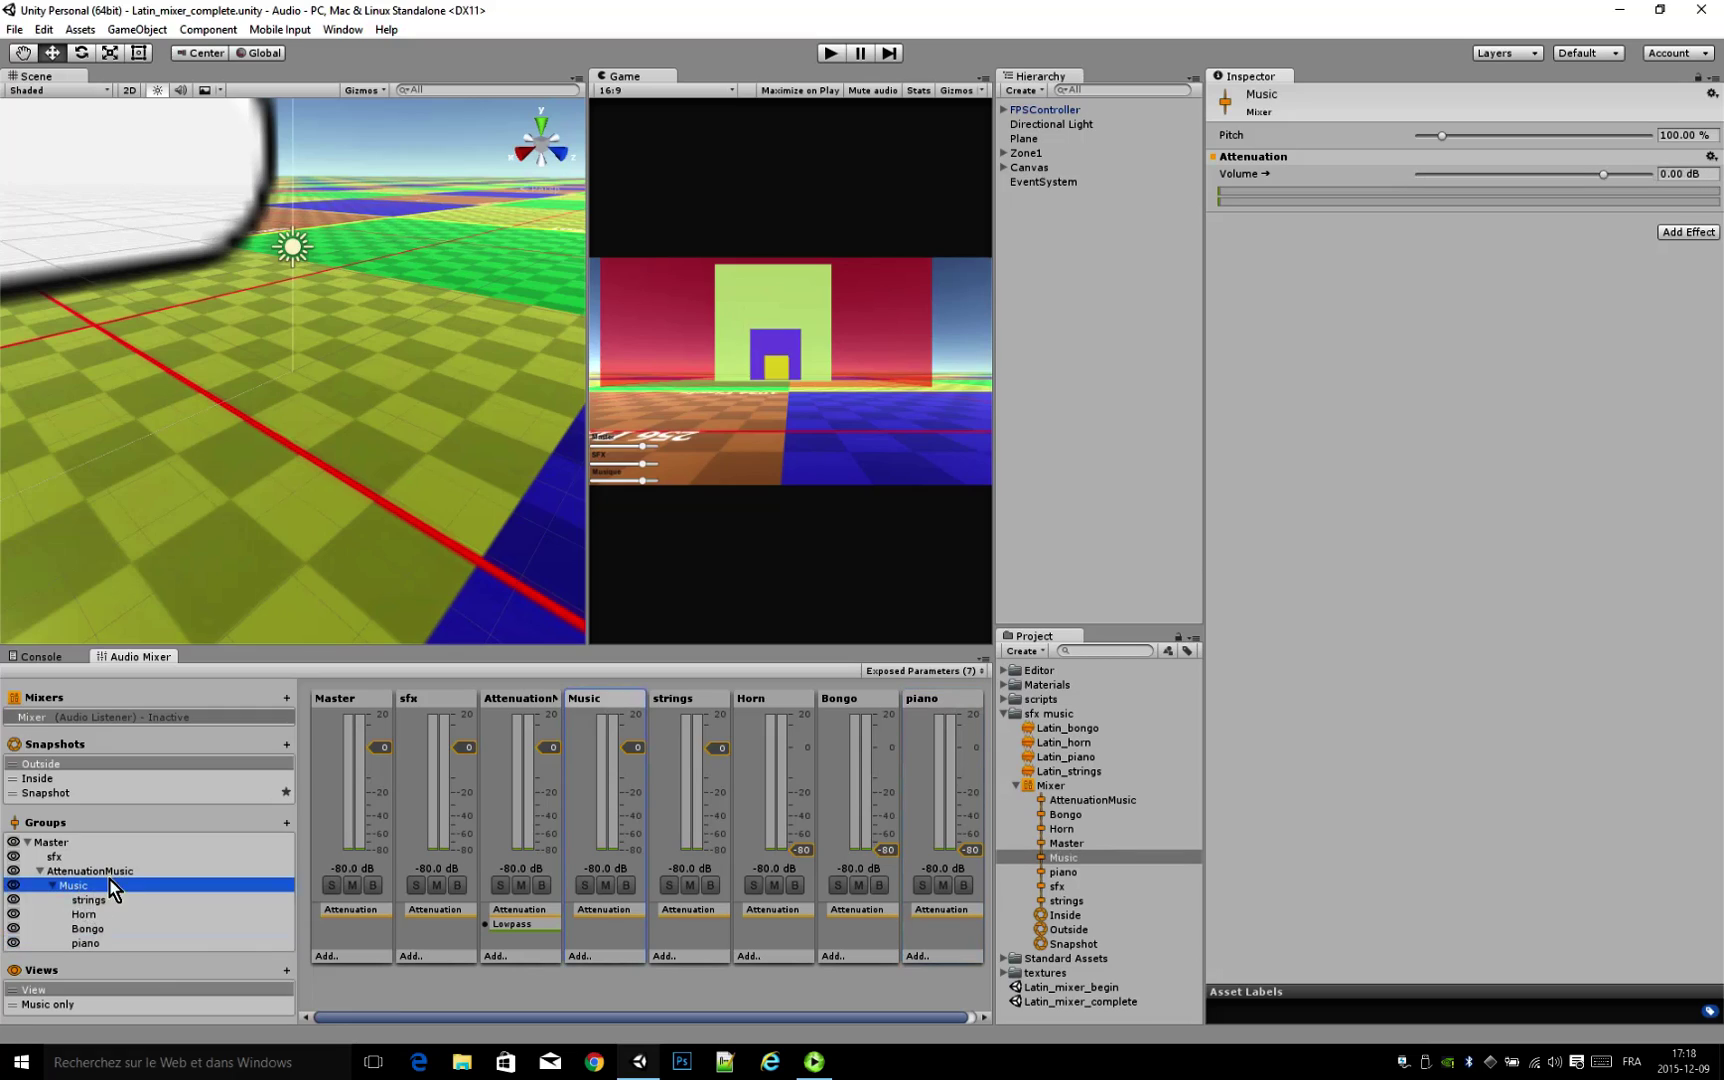
pyautogui.click(62, 872)
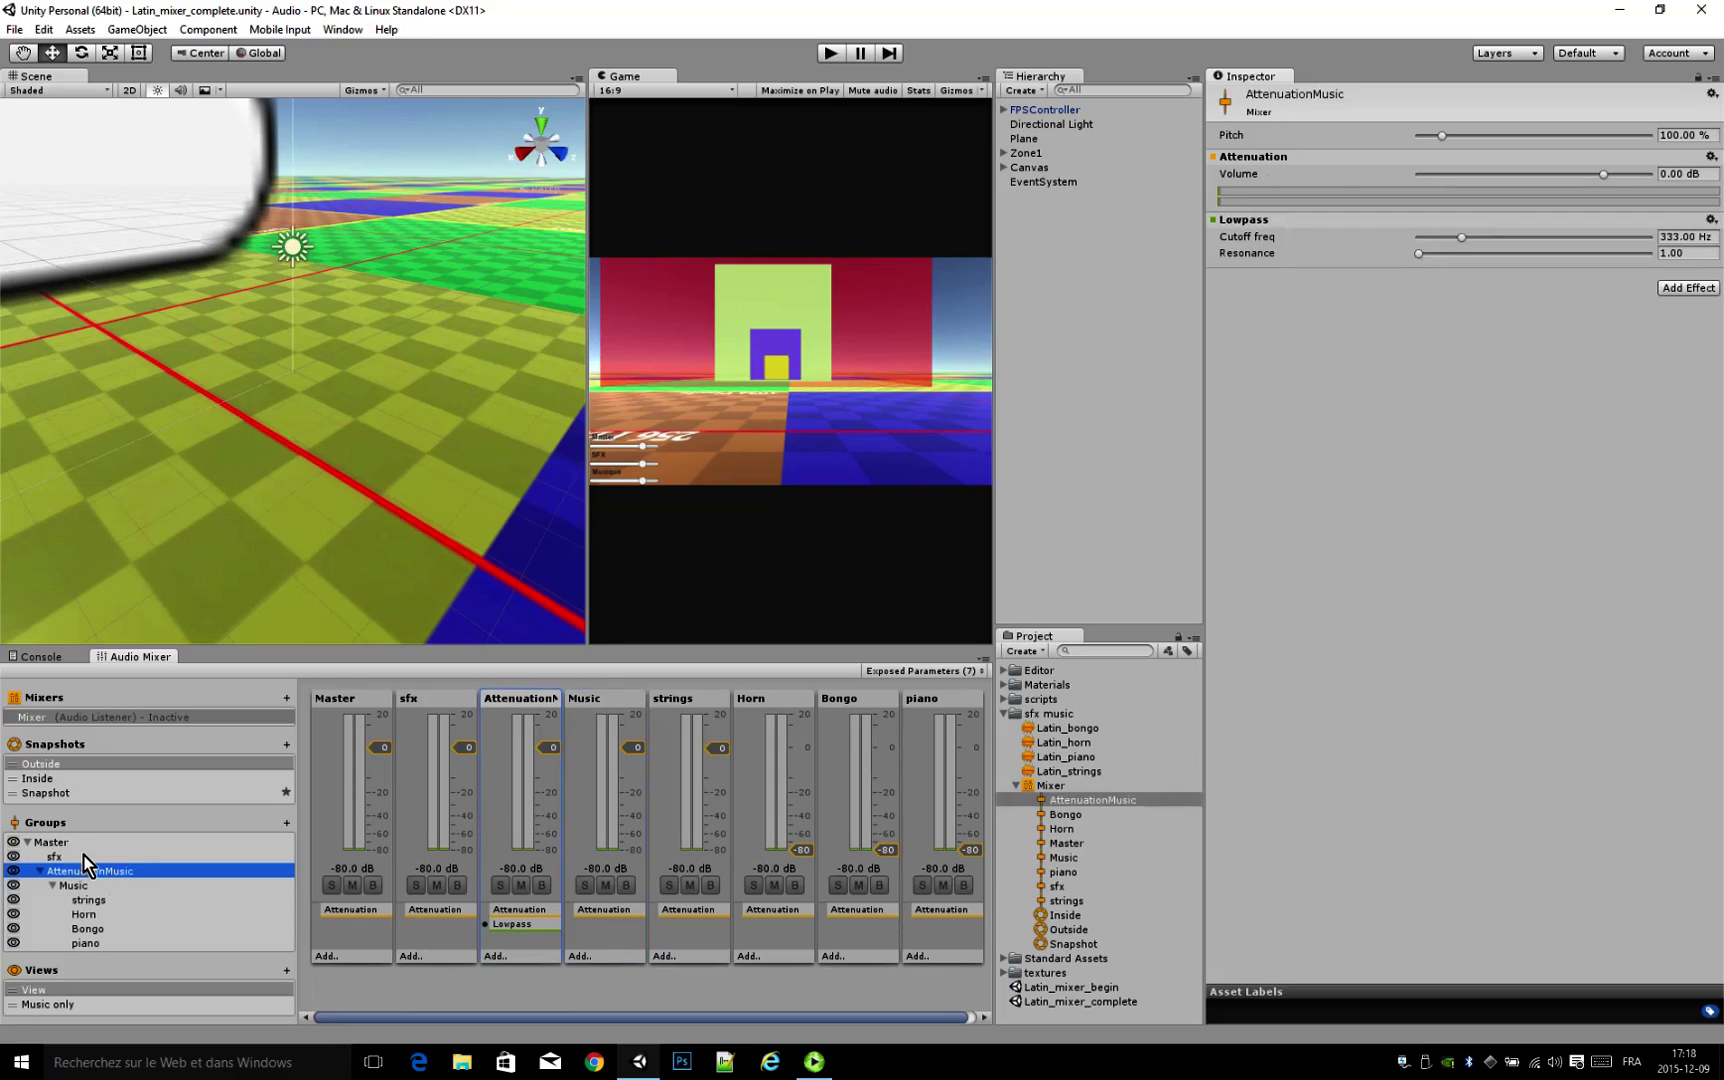
pyautogui.click(83, 856)
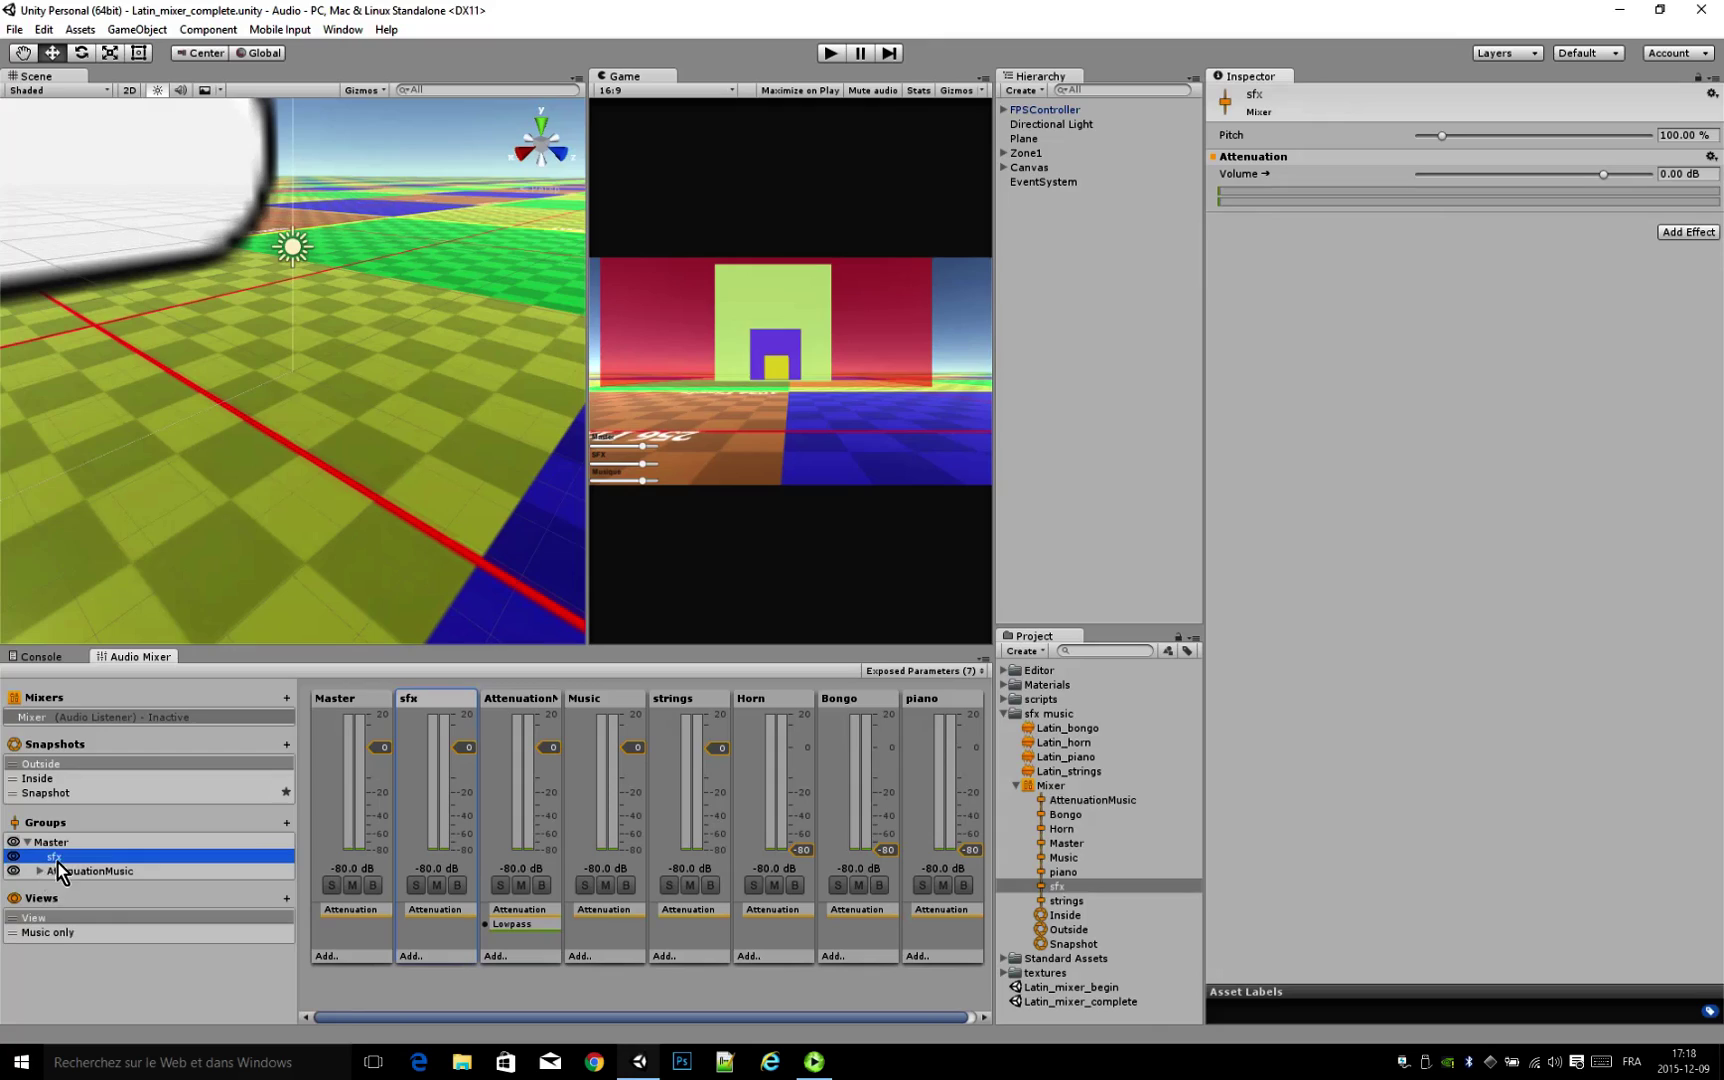
pyautogui.click(64, 844)
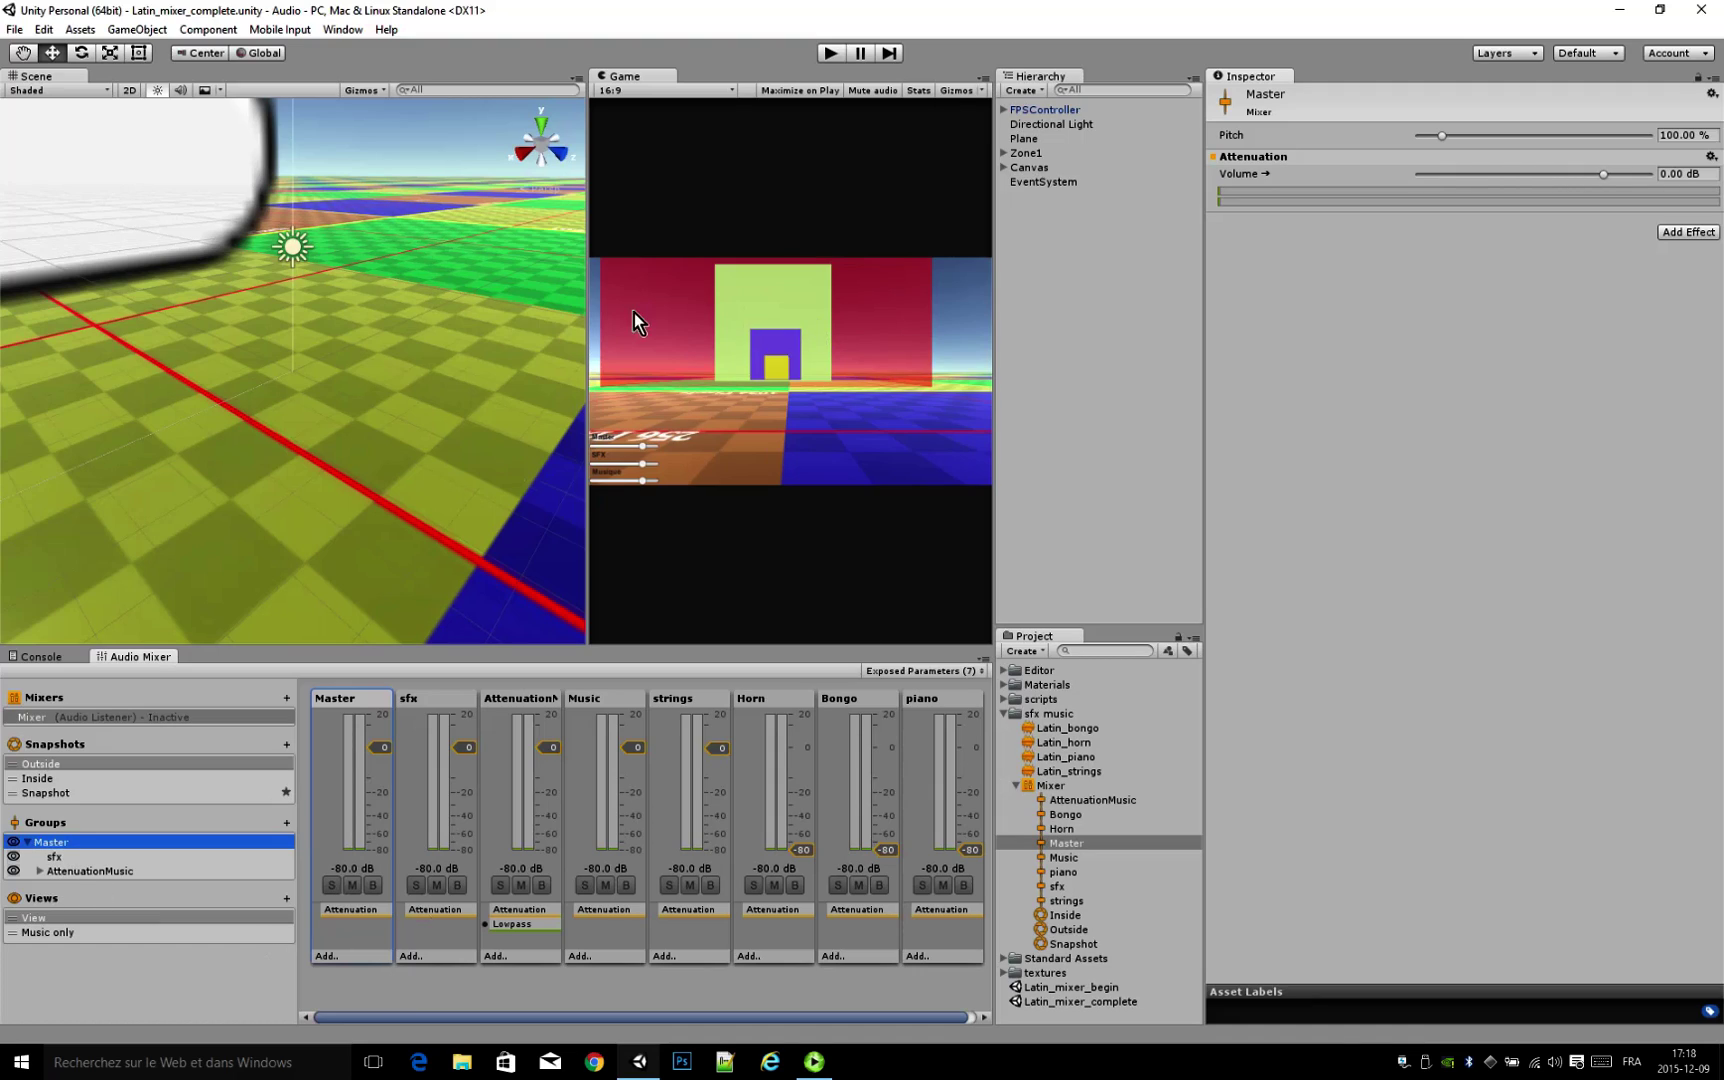
# Step: Enlarge the Game view, play the scene and walk the character into the yellow zone while watching the mixer's channel meters
pyautogui.click(602, 306)
pyautogui.moveTo(601, 307); pyautogui.dragTo(289, 300)
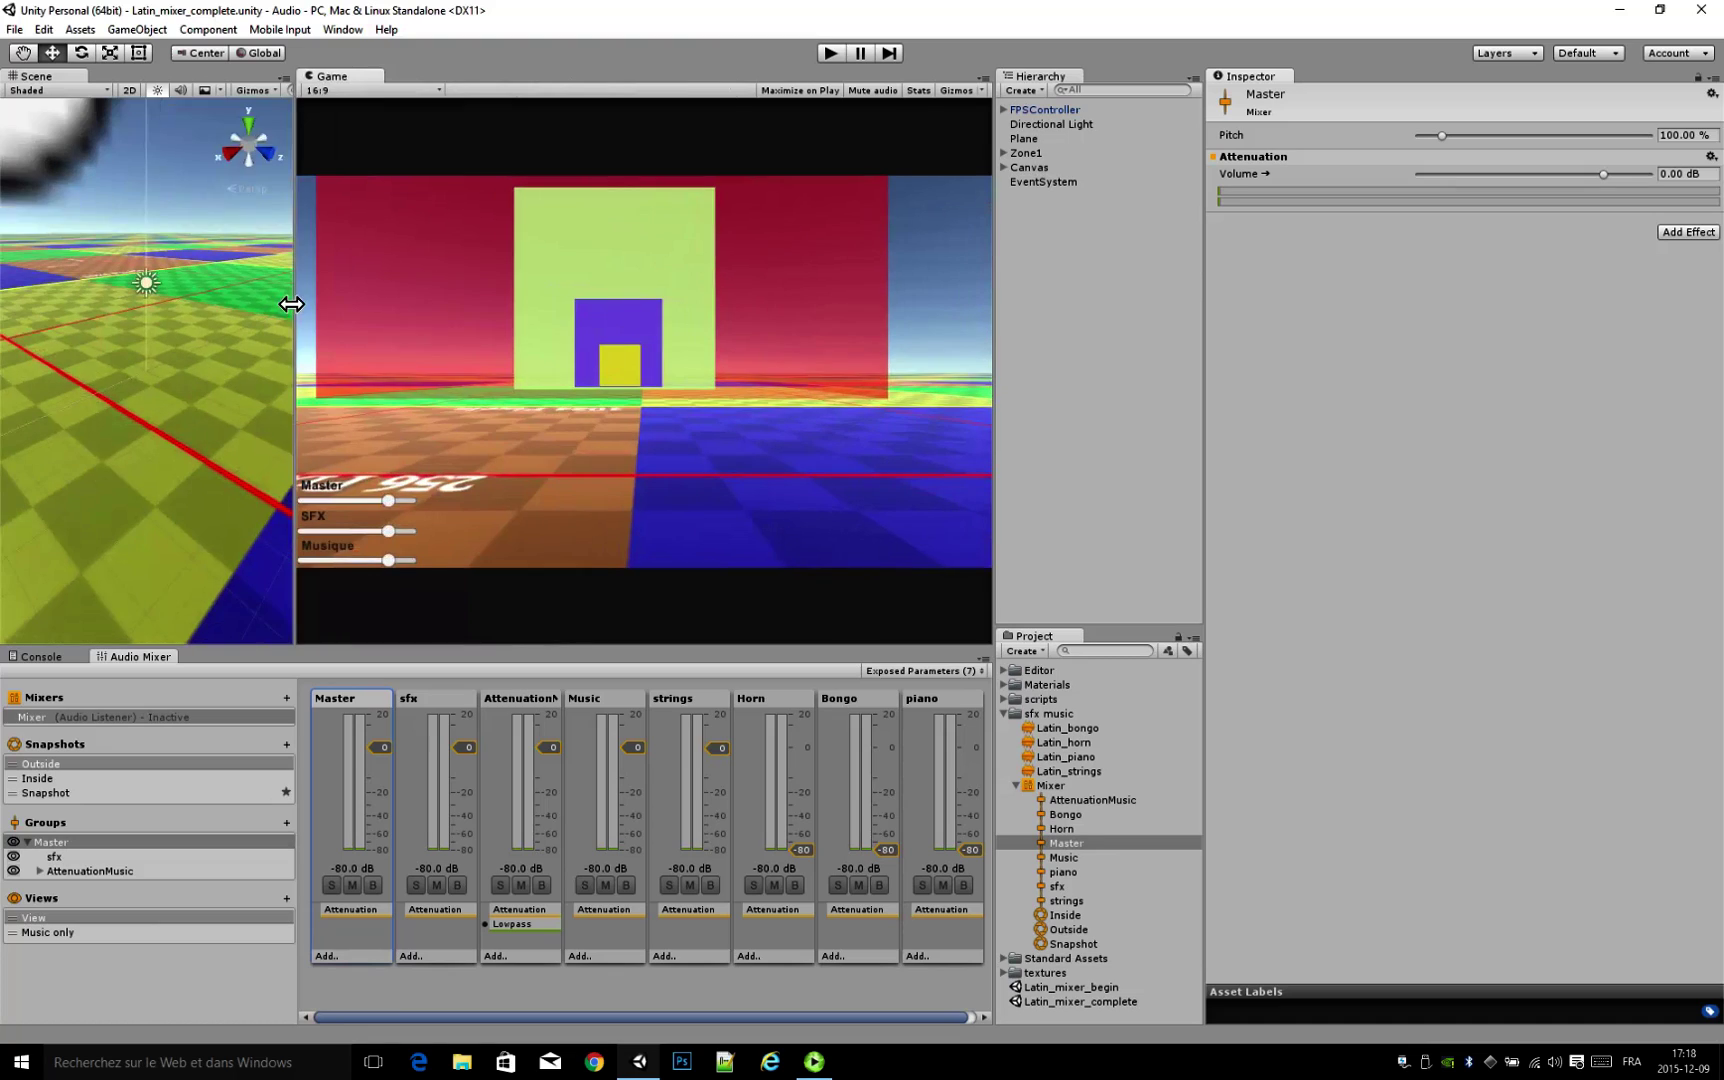
pyautogui.moveTo(999, 277); pyautogui.dragTo(1160, 285)
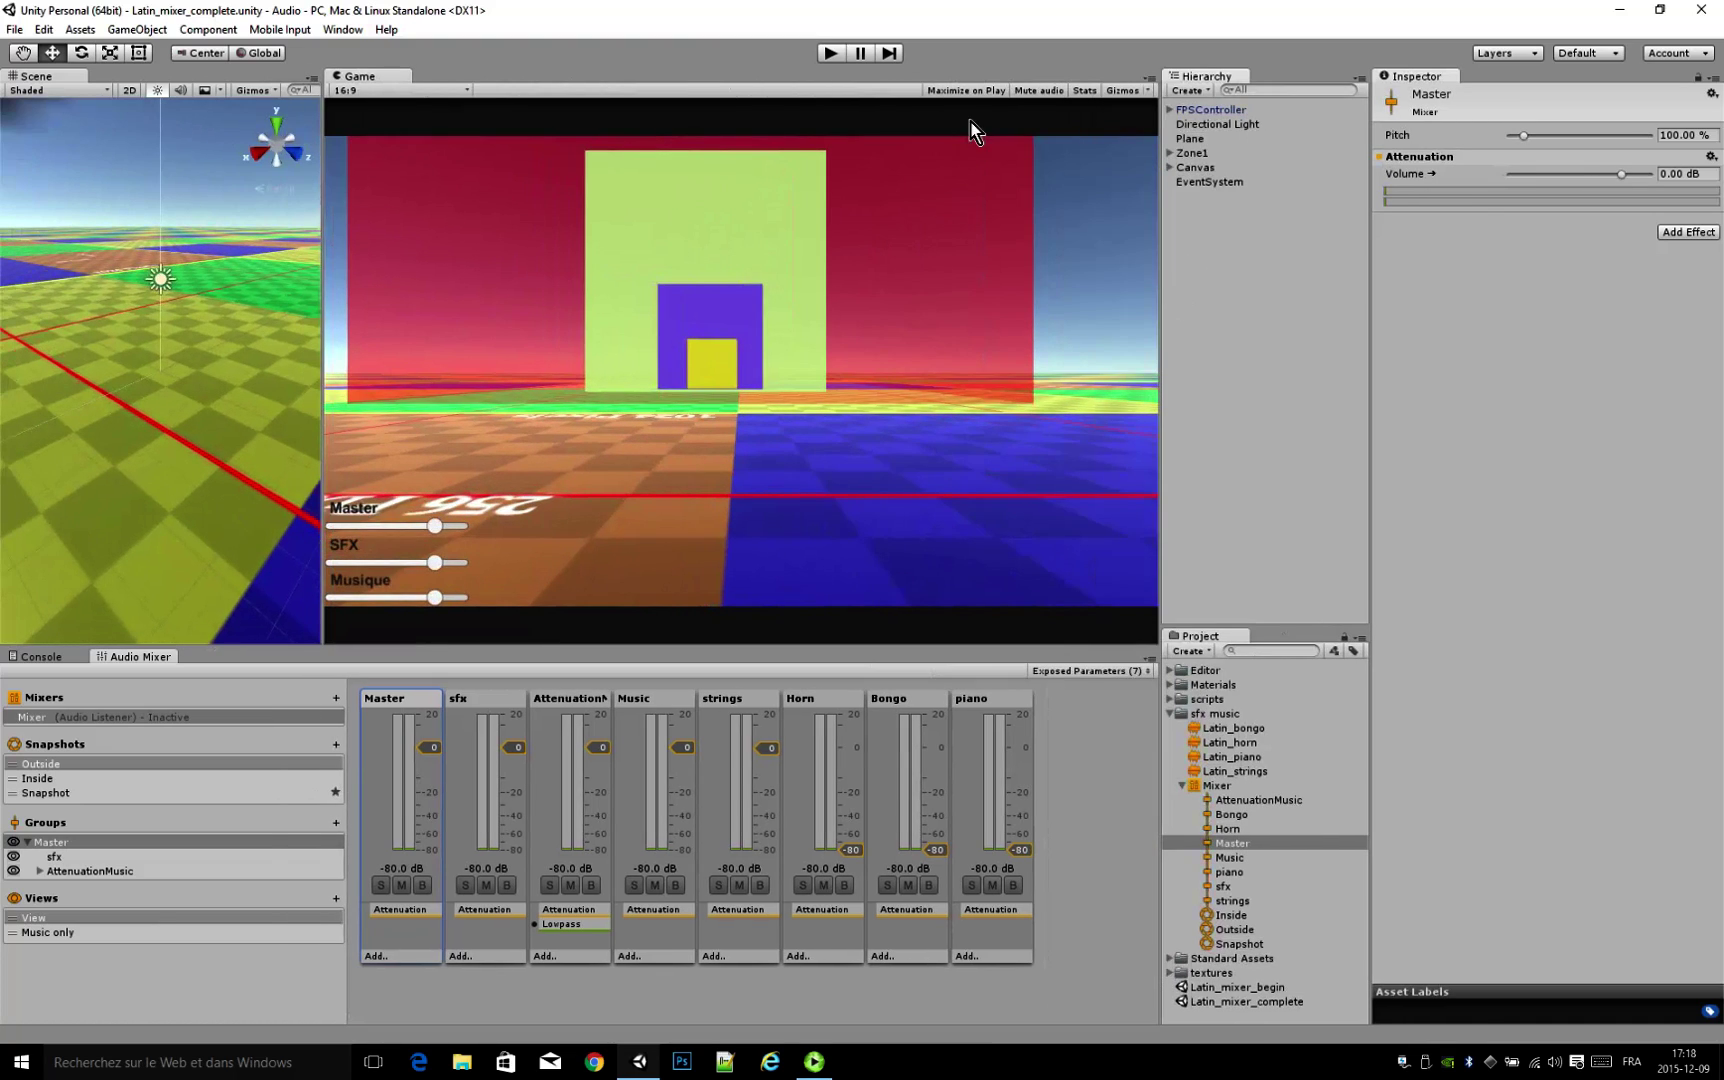
pyautogui.click(828, 55)
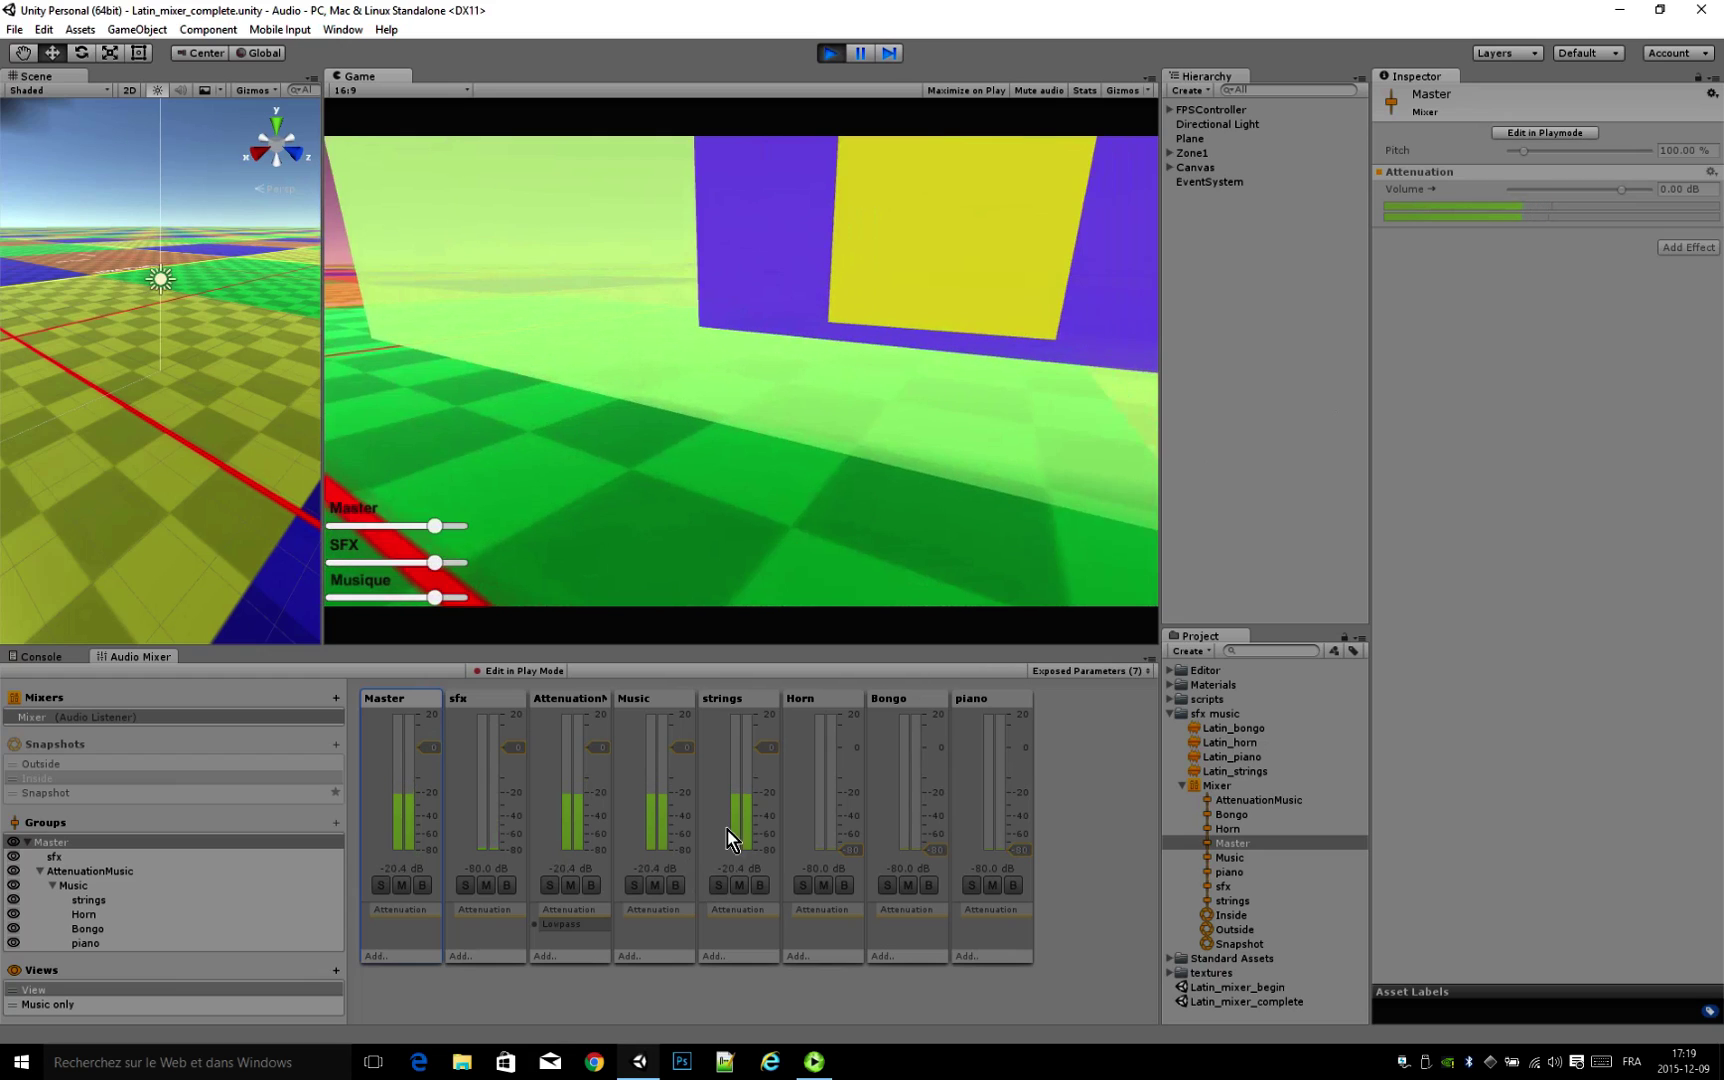
pyautogui.press('w')
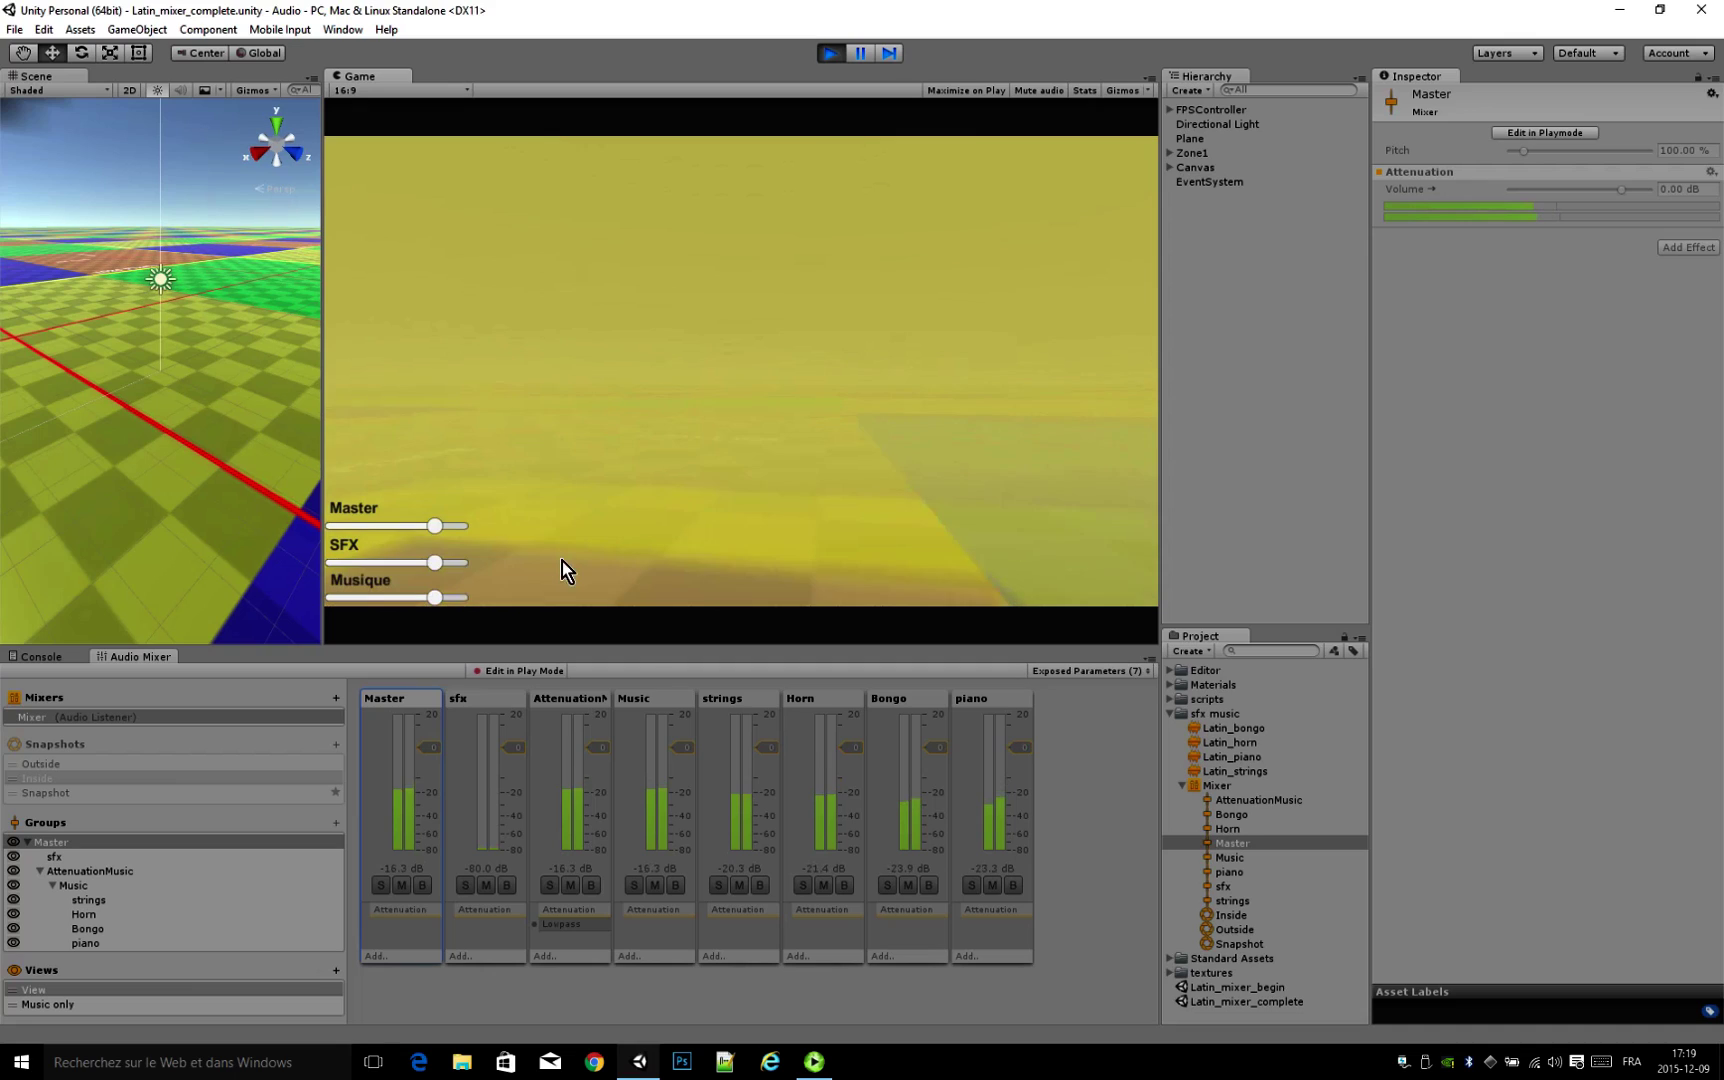
# Step: Lower the in-game Musique slider to about -35 dB and compare the Music channel with Edit in Play Mode on and off
pyautogui.moveTo(439, 602); pyautogui.dragTo(349, 614)
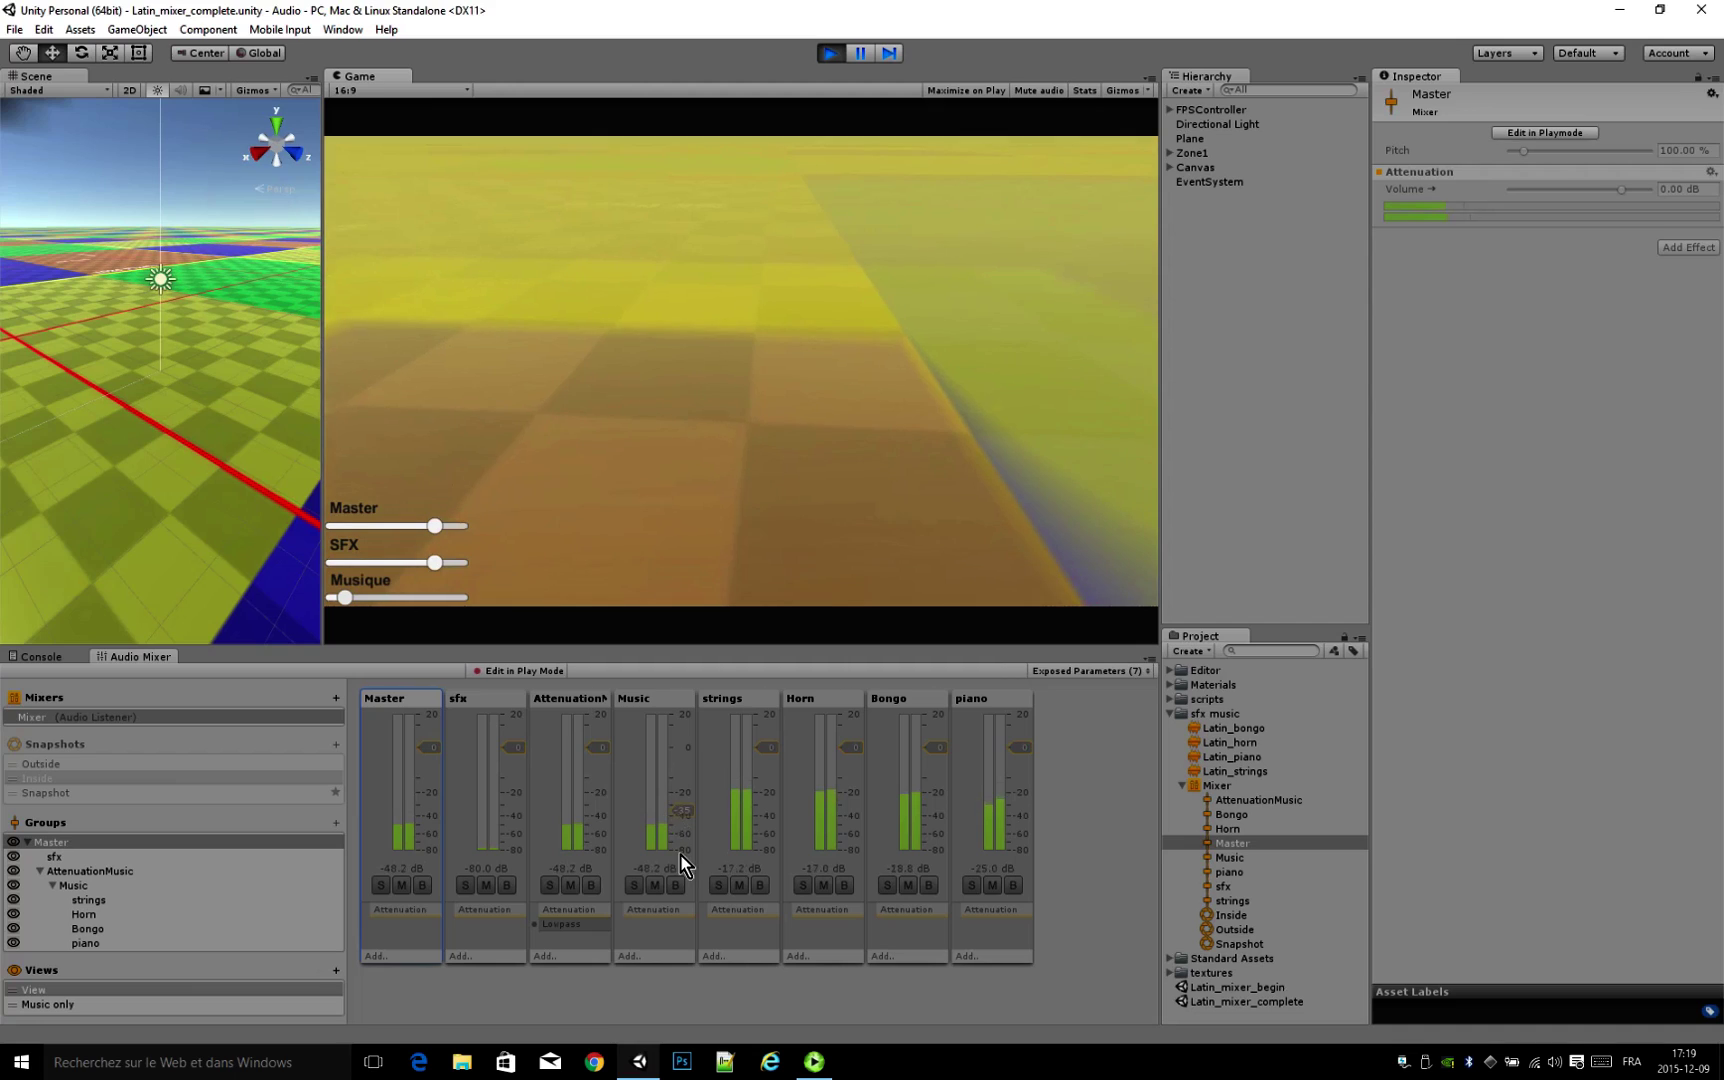
pyautogui.click(675, 822)
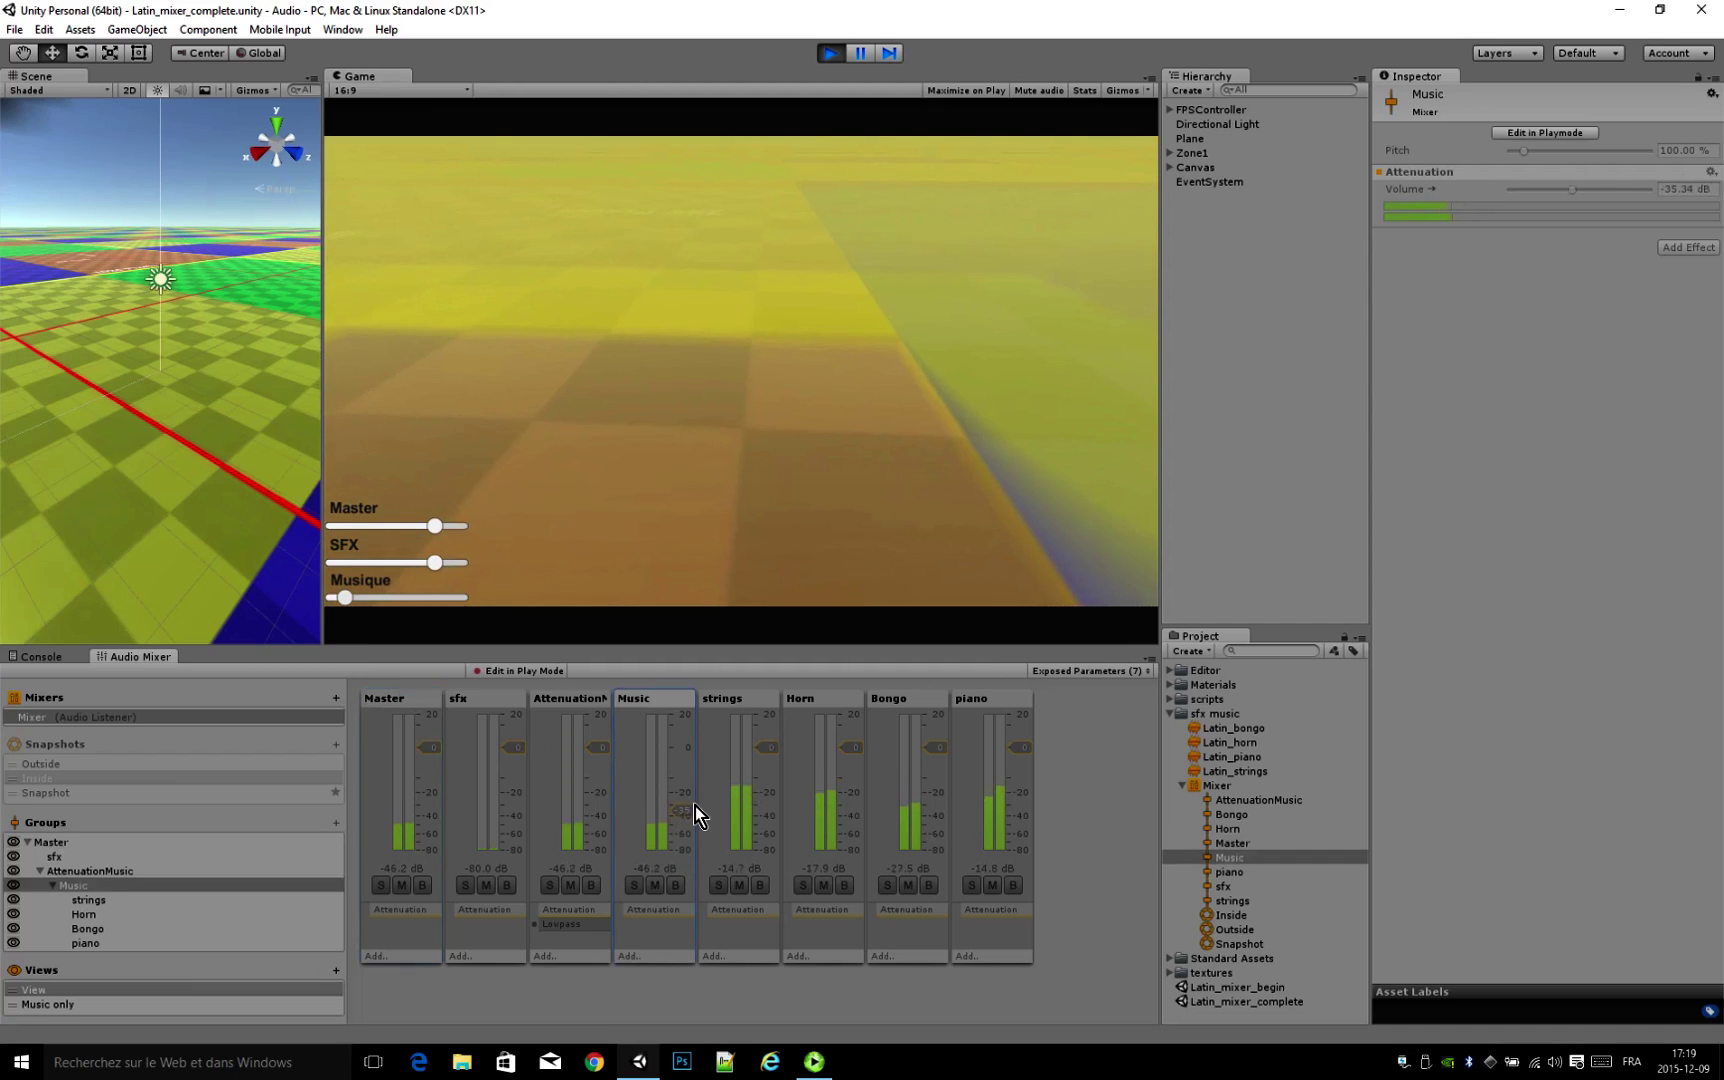
pyautogui.click(502, 673)
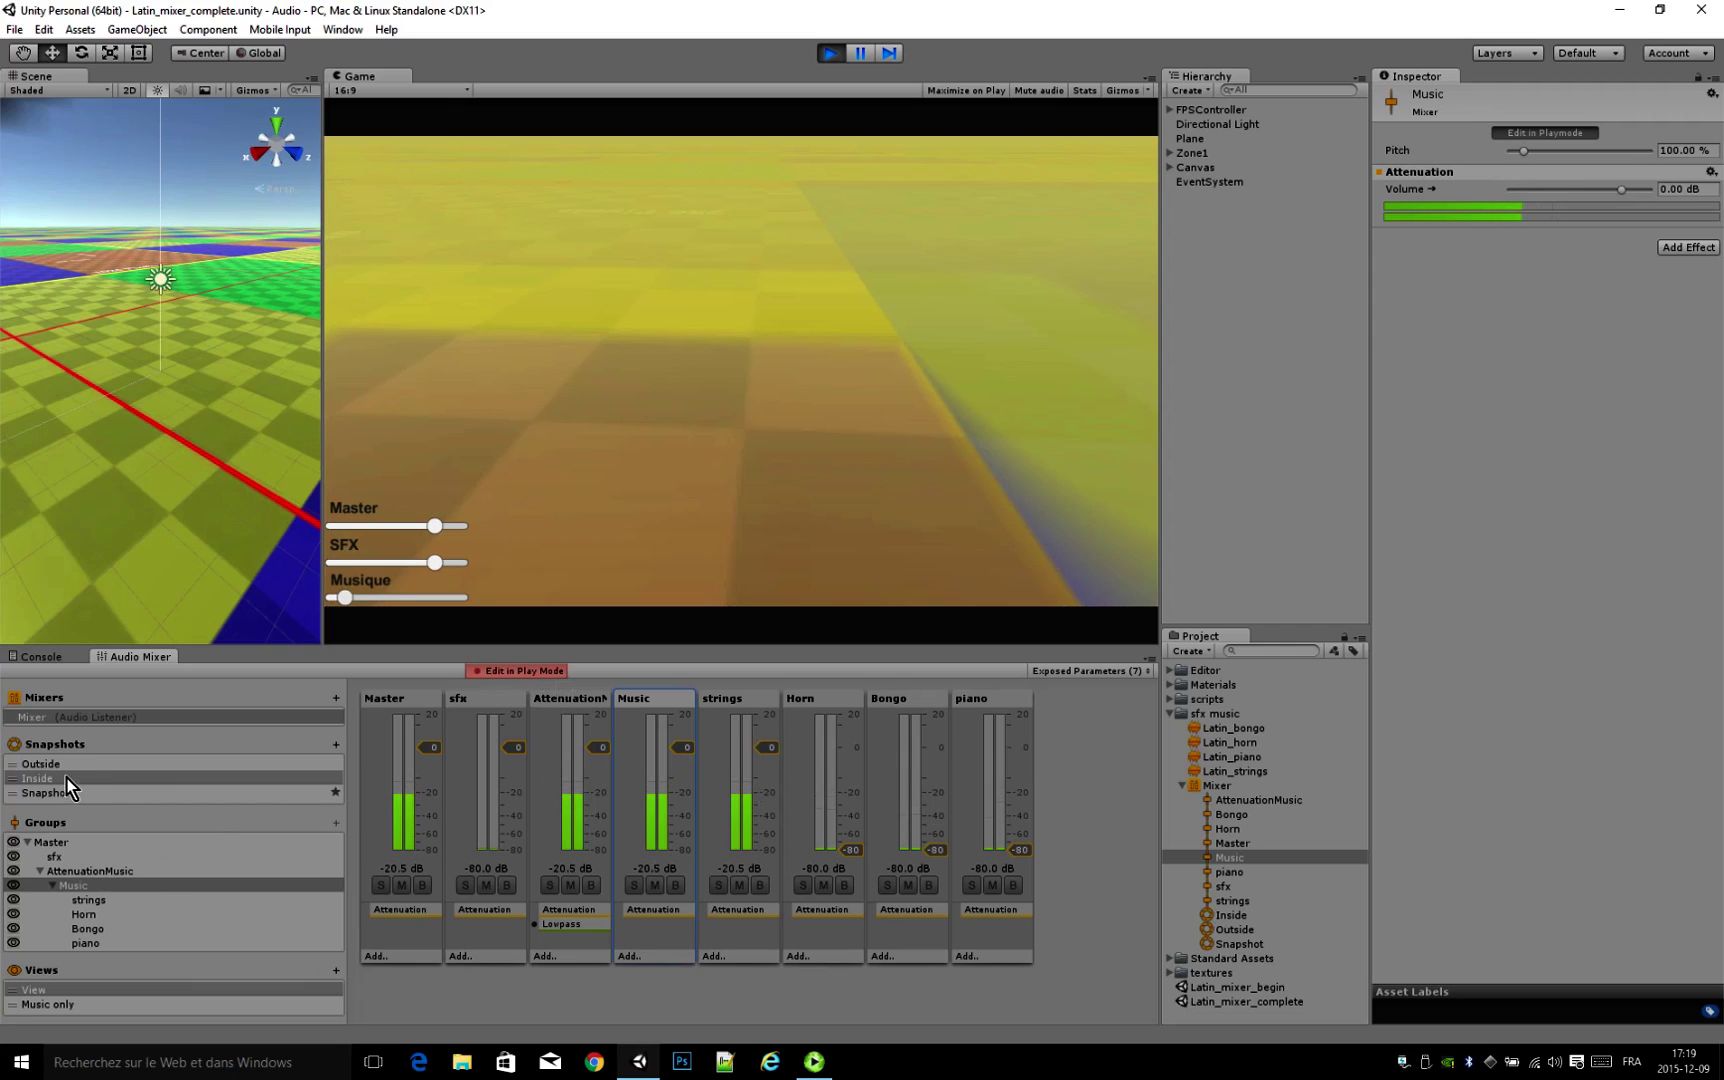
pyautogui.moveTo(346, 597)
pyautogui.mouseDown()
pyautogui.moveTo(378, 597)
pyautogui.moveTo(360, 599)
pyautogui.mouseUp()
pyautogui.click(480, 672)
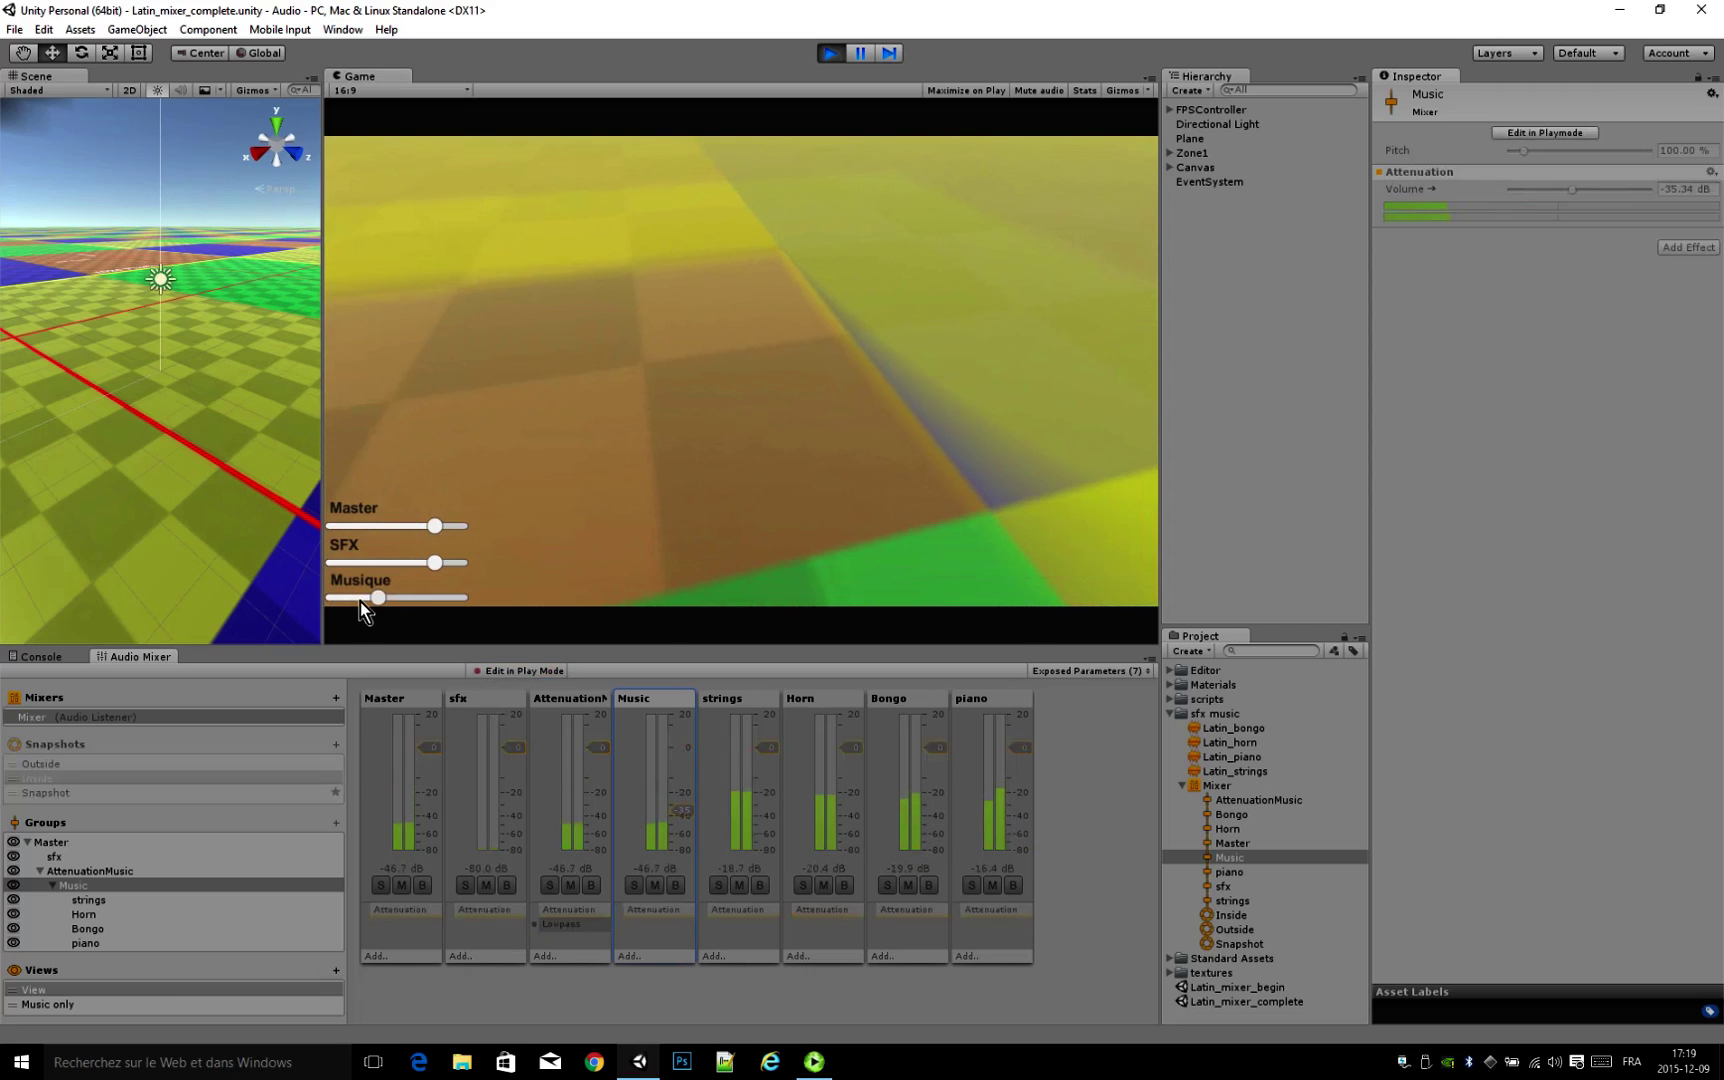
# Step: Enlarge the Audio Mixer, inspect the Music channel's fader and lower the in-game Musique slider to its minimum, -40 dB
pyautogui.moveTo(668, 662); pyautogui.dragTo(666, 558)
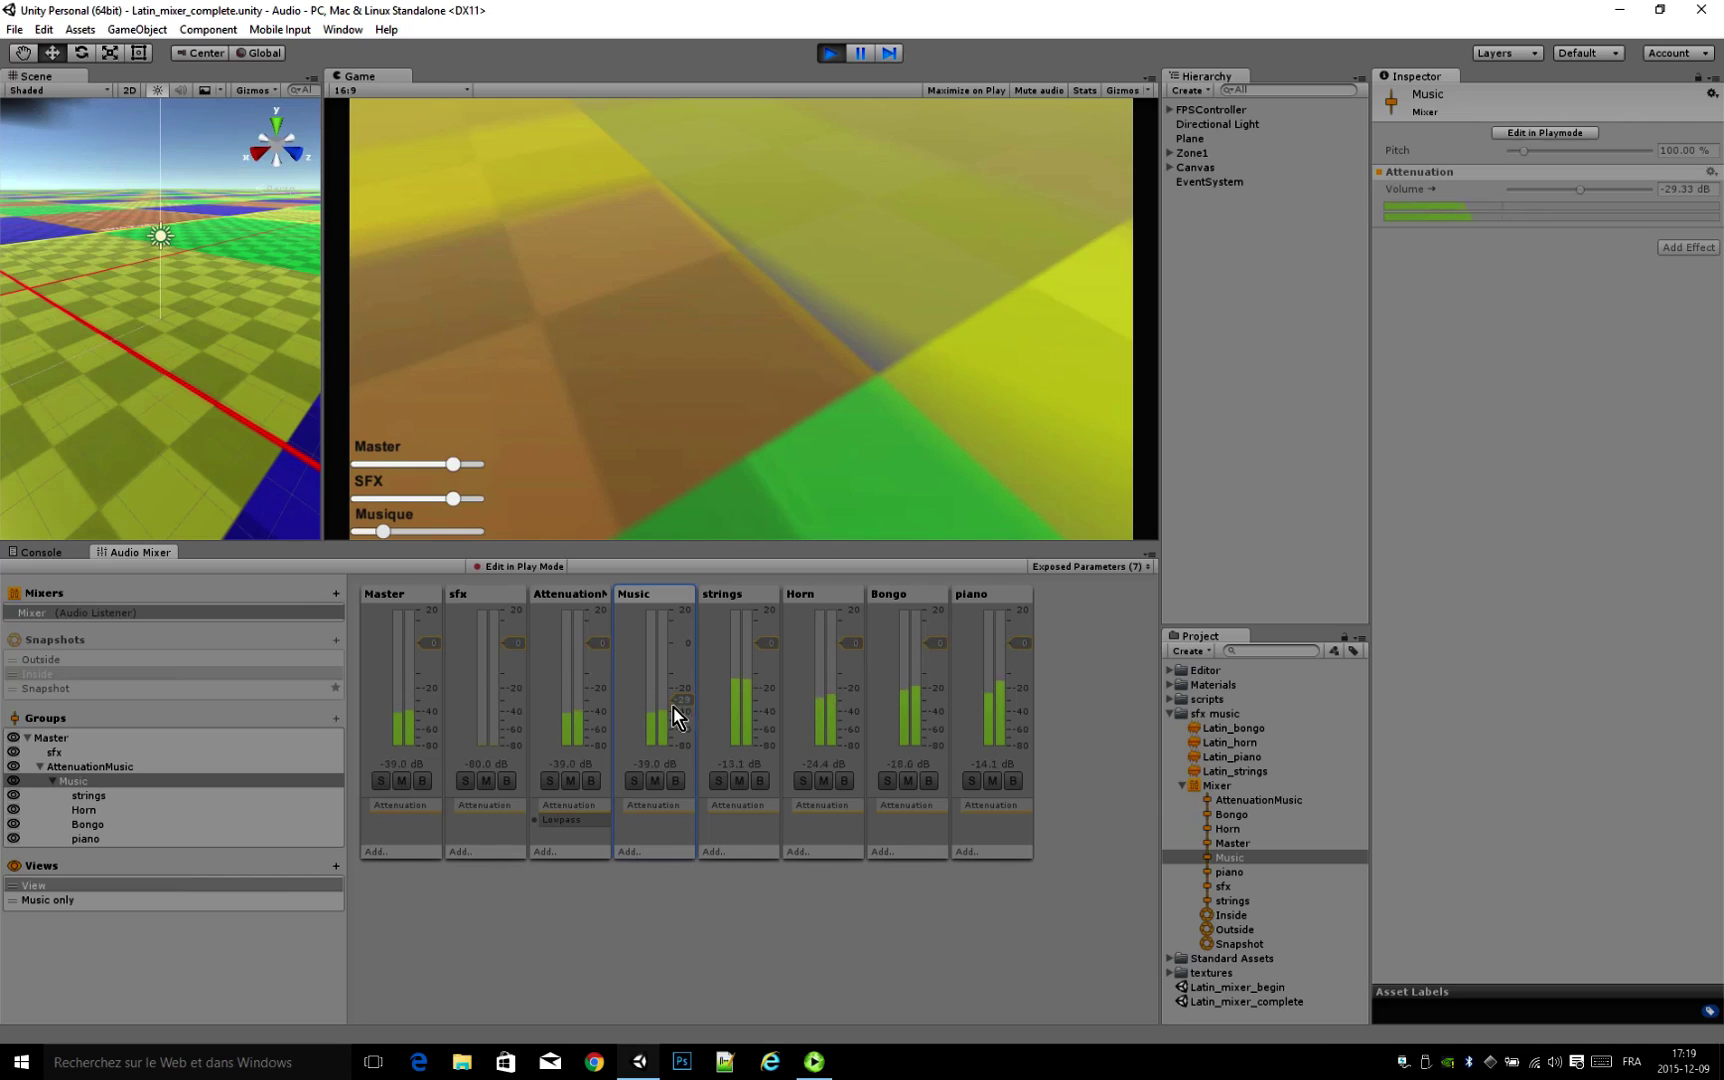
pyautogui.click(674, 705)
pyautogui.click(674, 707)
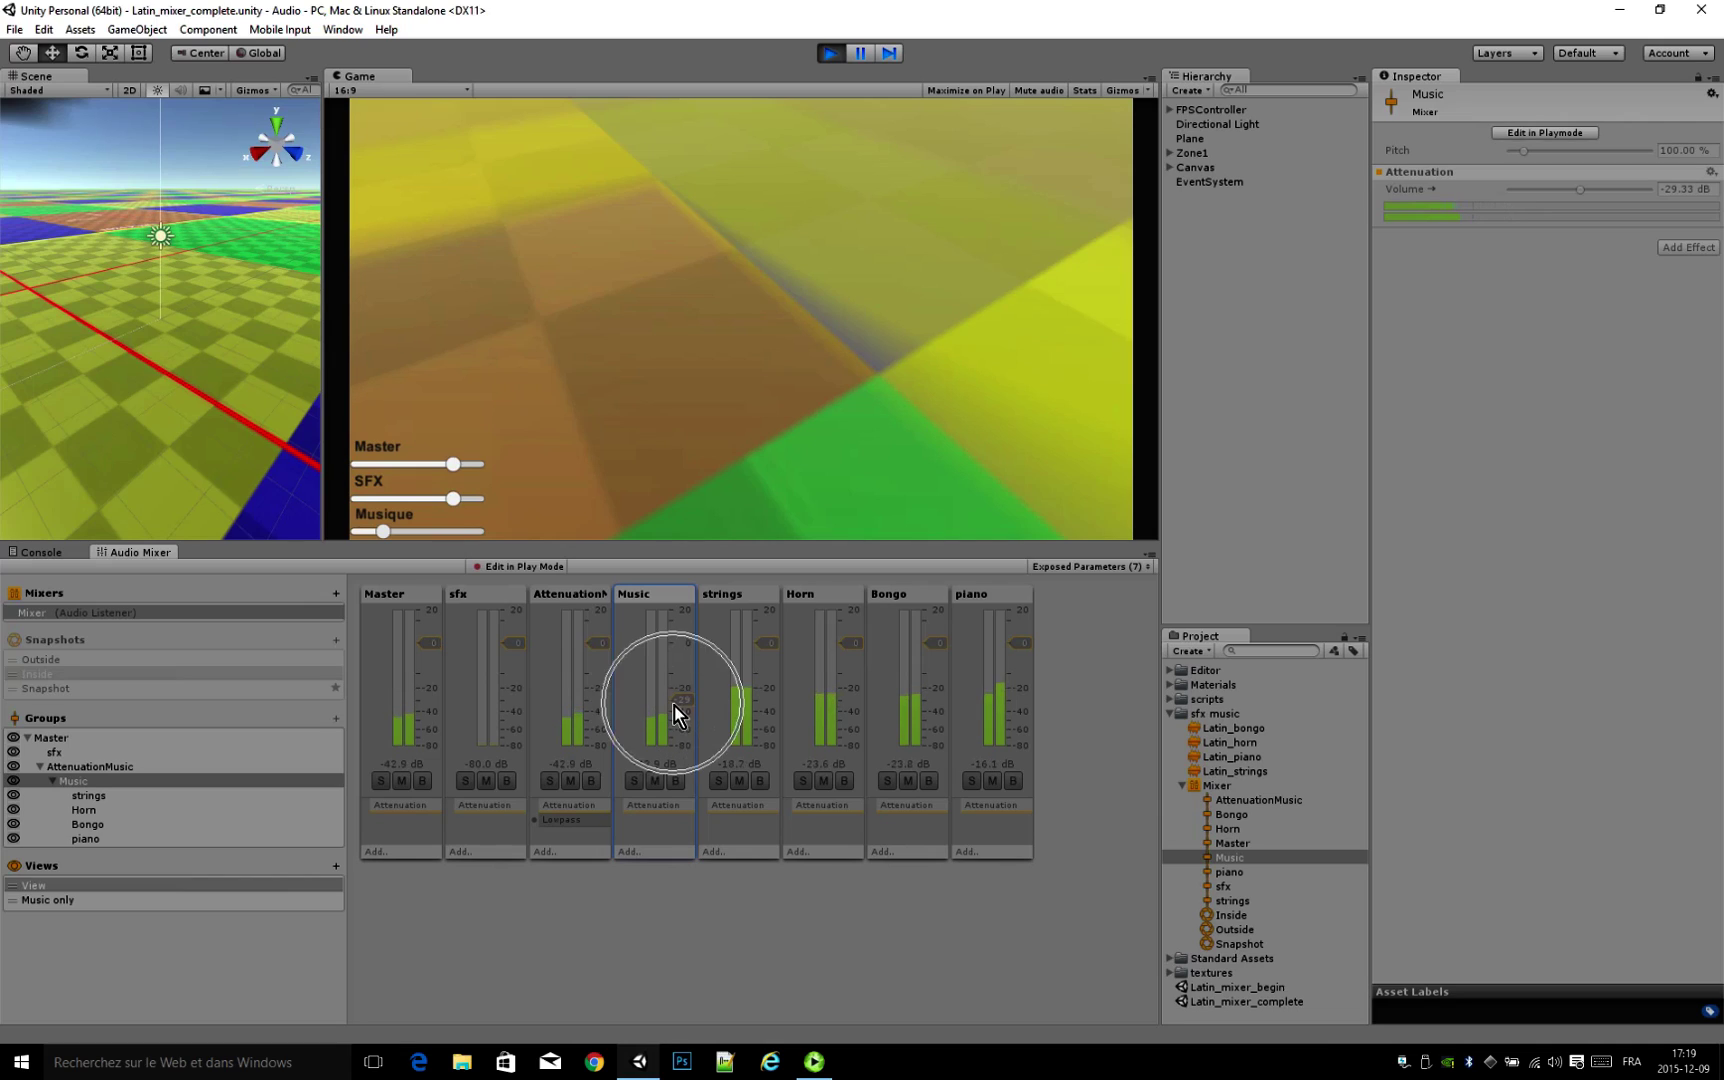
pyautogui.moveTo(391, 531); pyautogui.dragTo(357, 538)
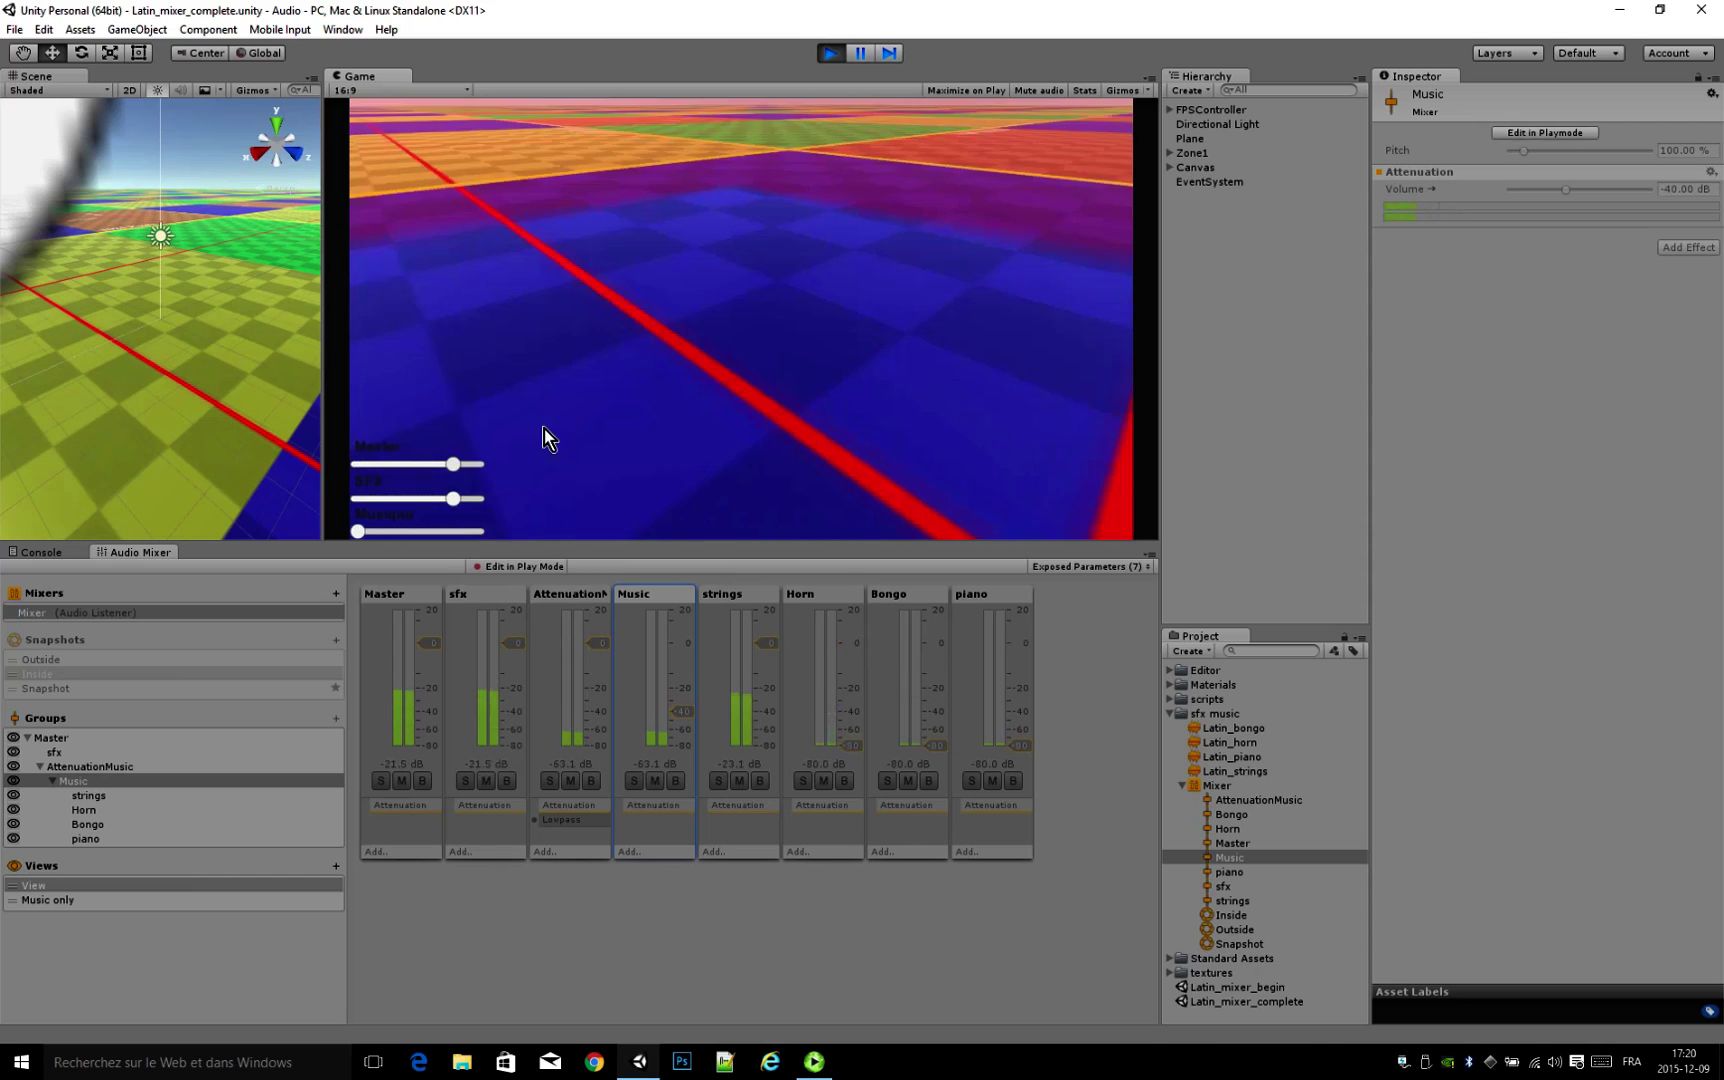
# Step: Walk through the colored zones and test the in-game sliders with SFX at minimum and Musique at its maximum, 10 dB
pyautogui.click(544, 430)
pyautogui.press('w')
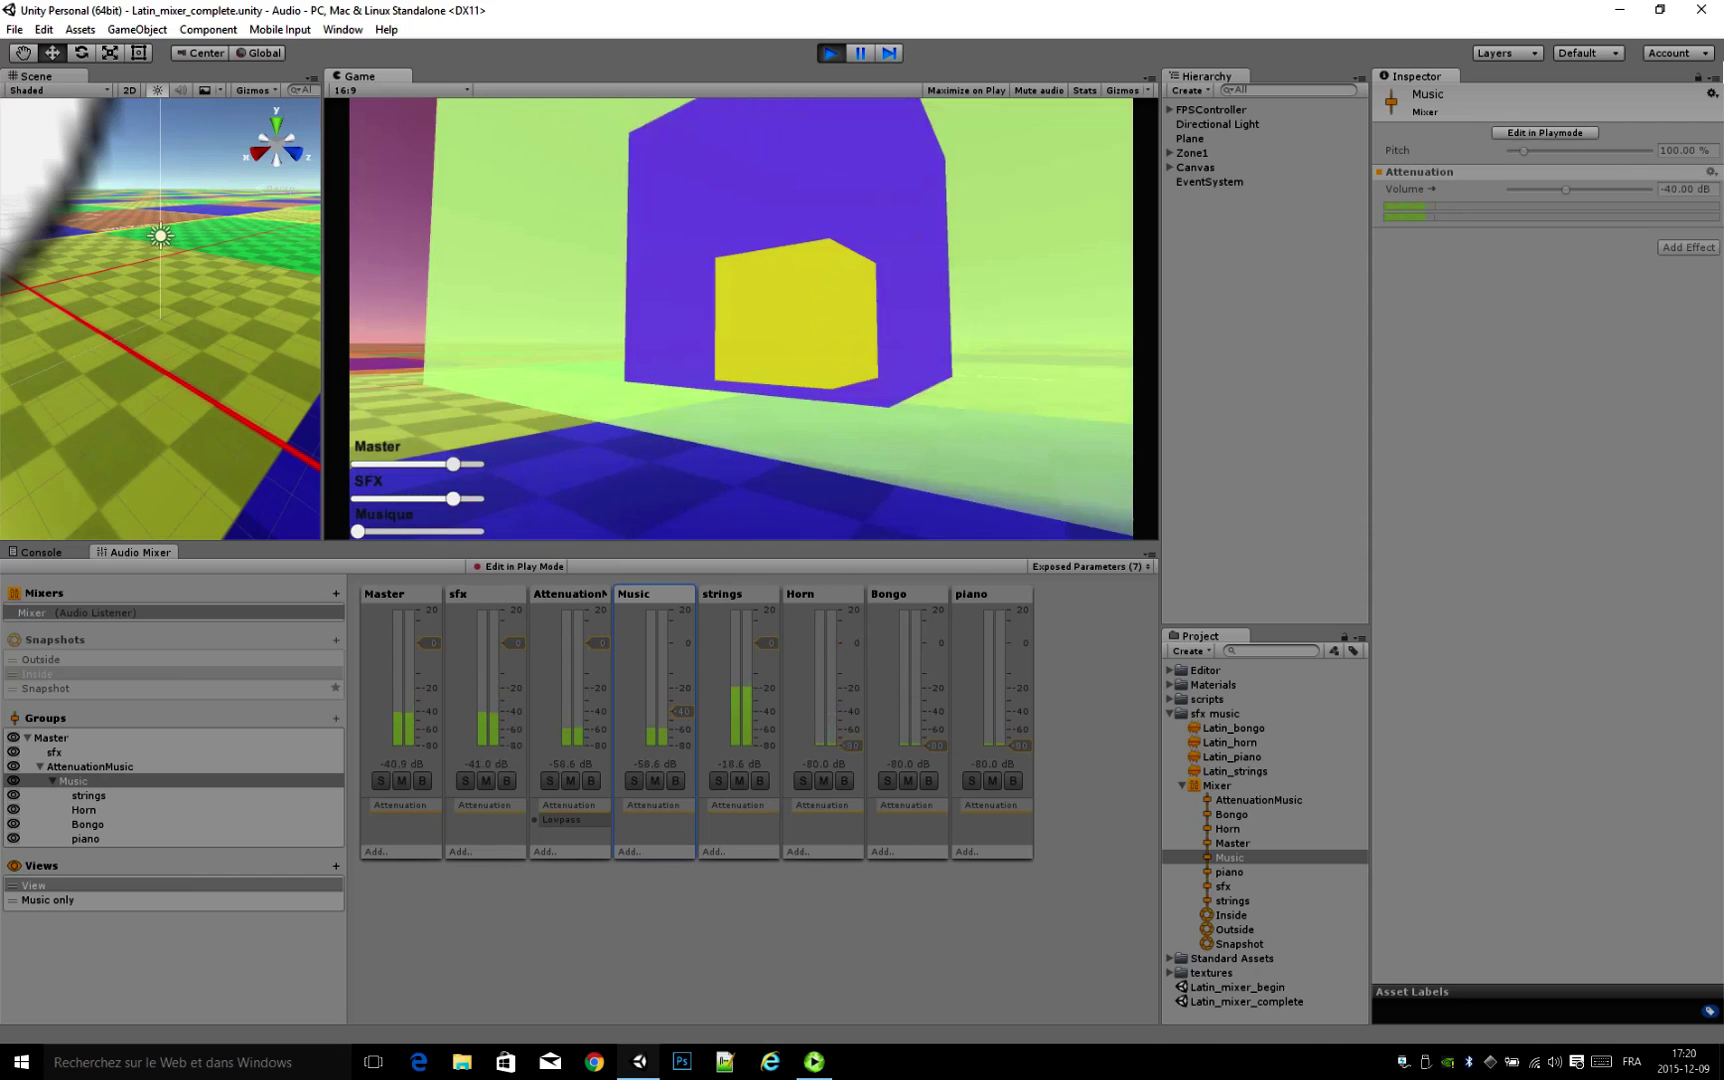
pyautogui.press('w')
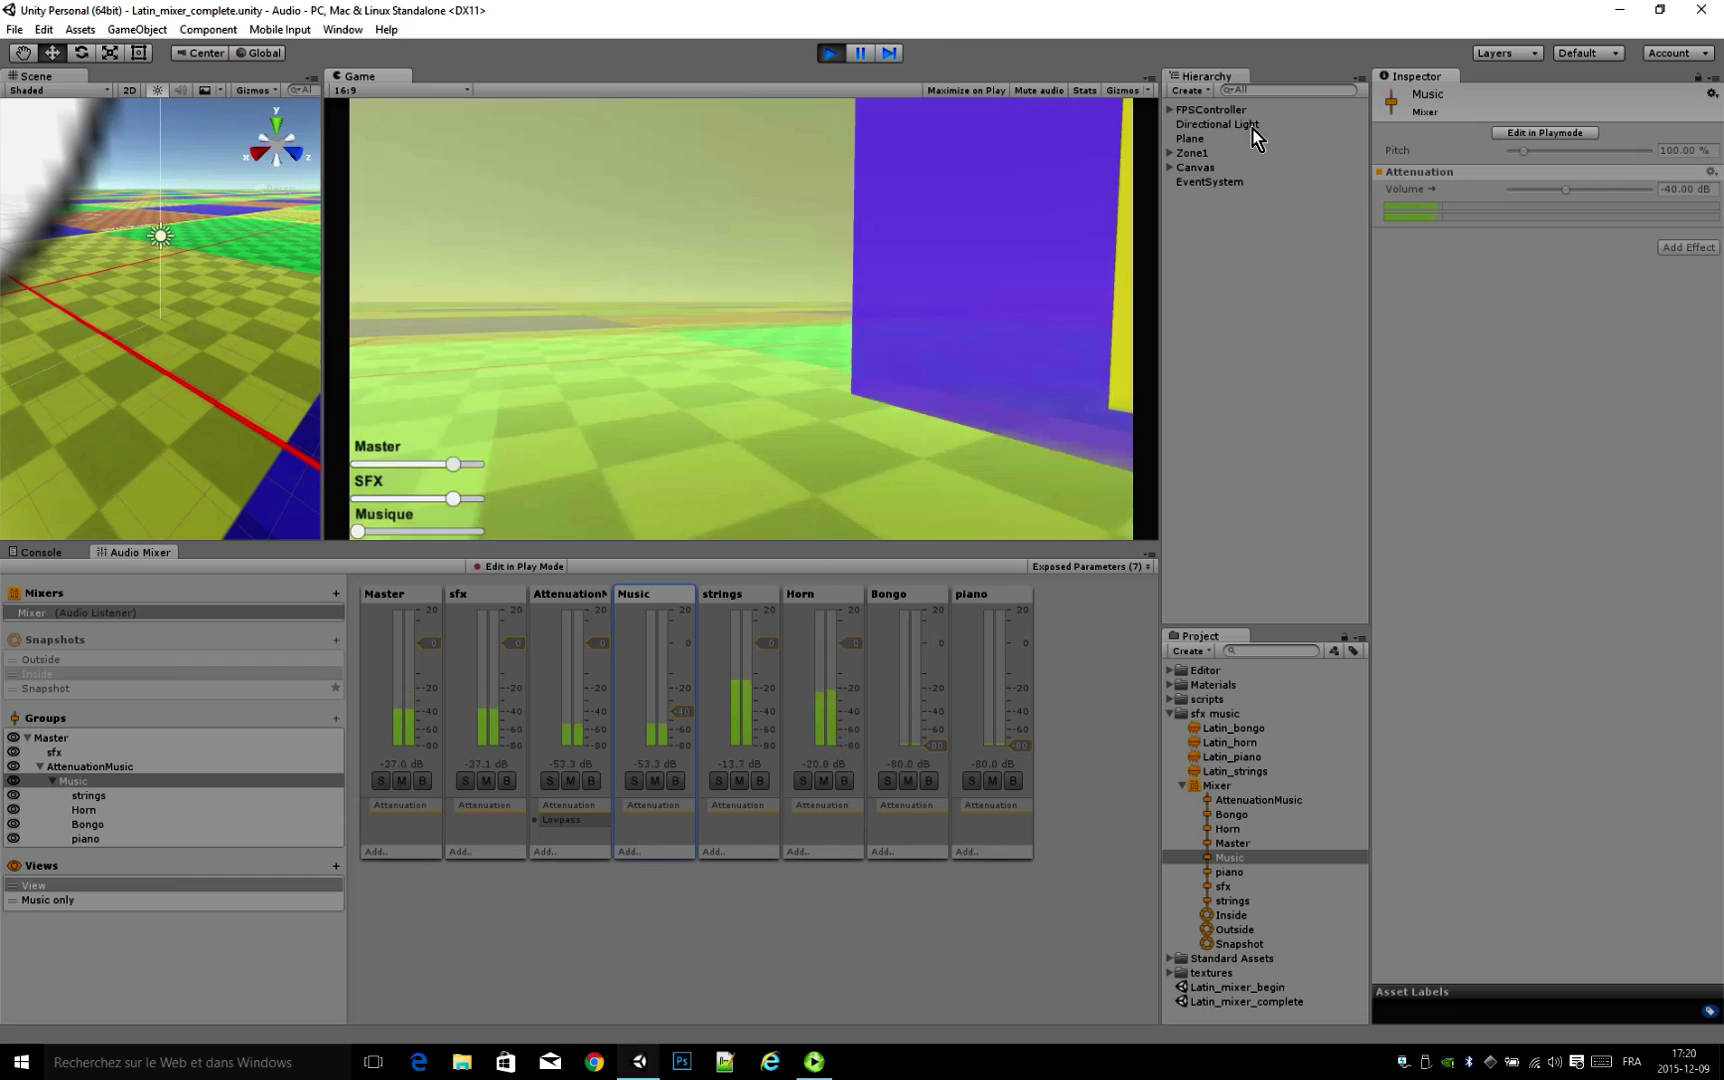
pyautogui.moveTo(455, 500); pyautogui.dragTo(516, 516)
pyautogui.press('w')
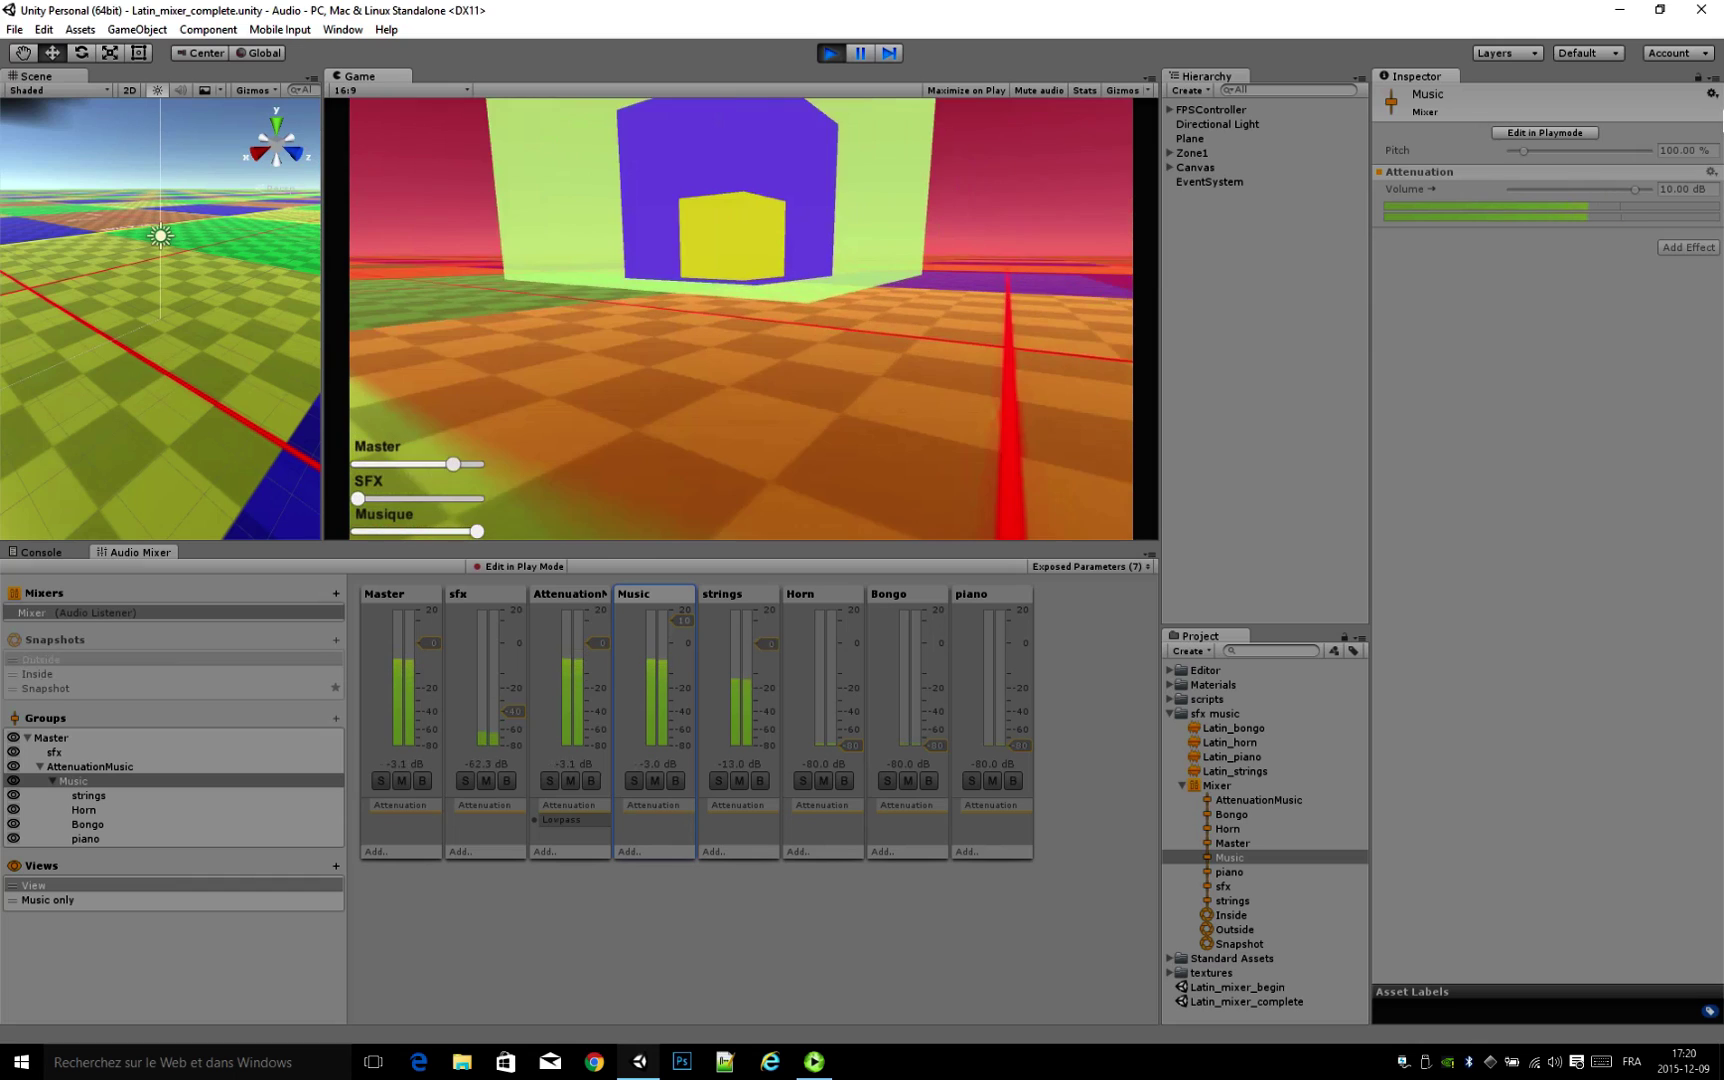
# Step: Set the in-game Musique slider to about -3 dB and SFX to about -4 dB, and walk on into the green zone
pyautogui.moveTo(476, 531); pyautogui.dragTo(446, 532)
pyautogui.moveTo(357, 498); pyautogui.dragTo(440, 509)
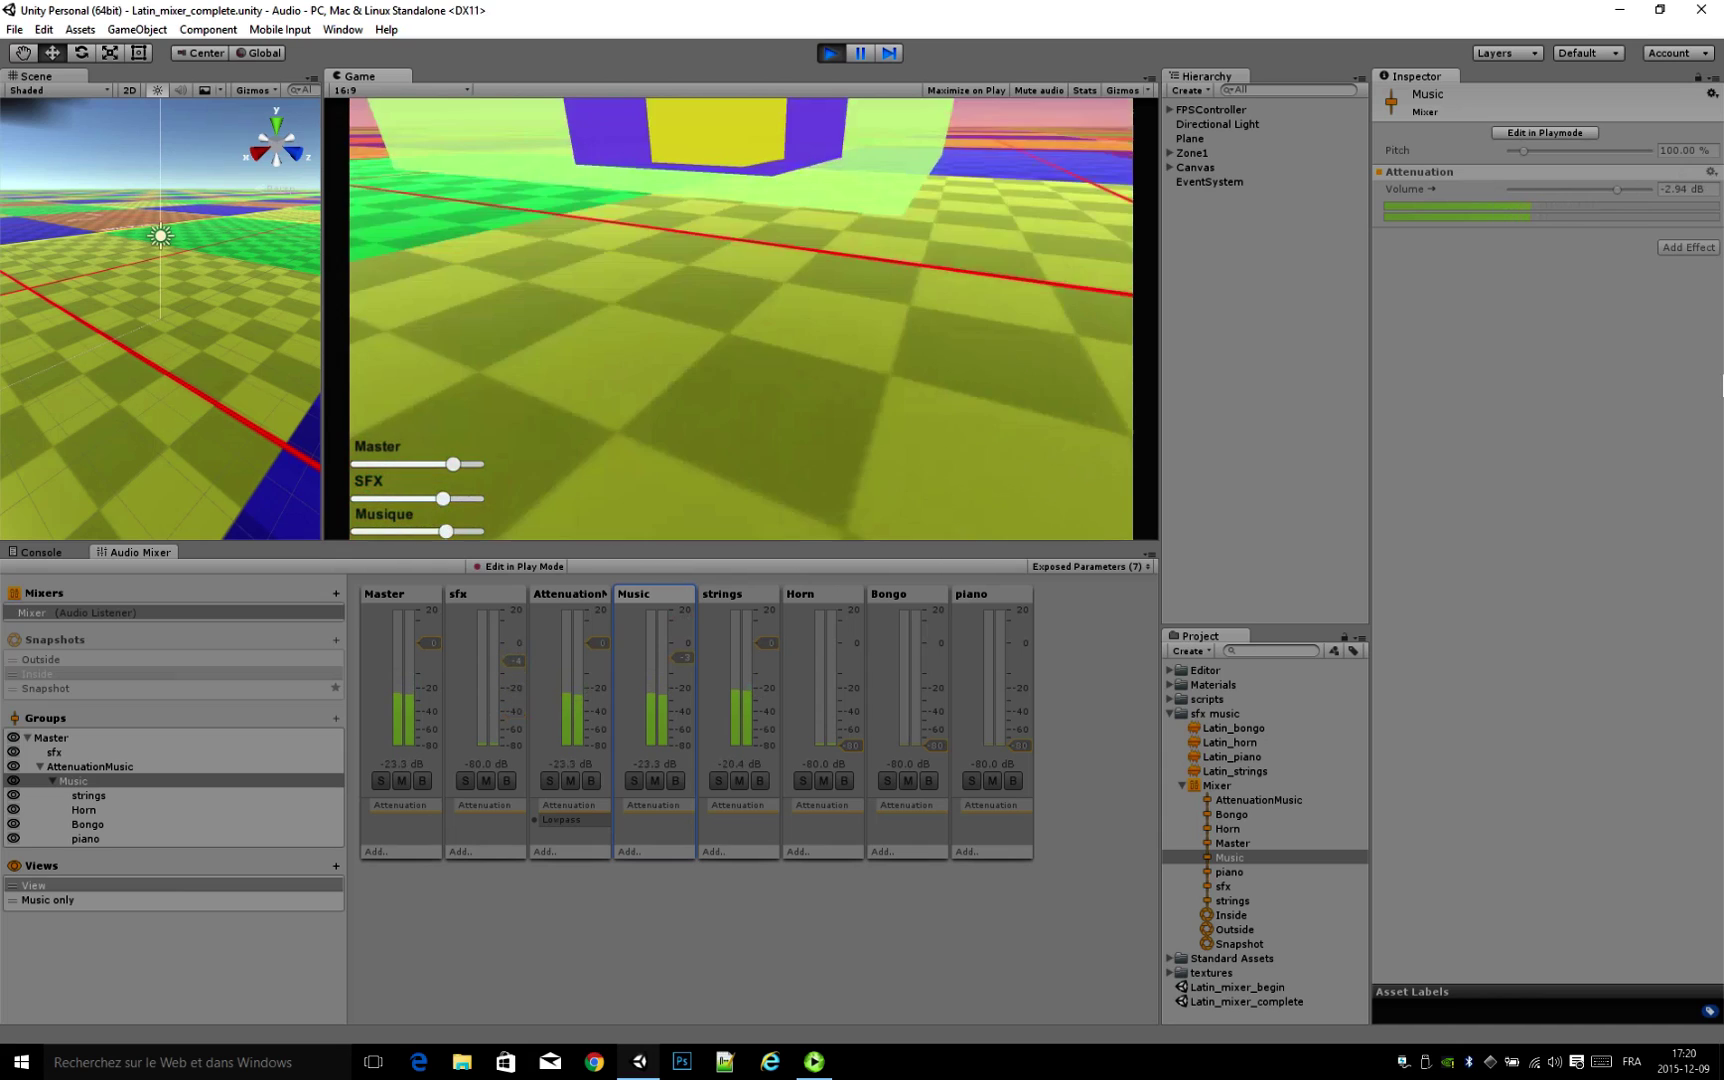
pyautogui.press('w')
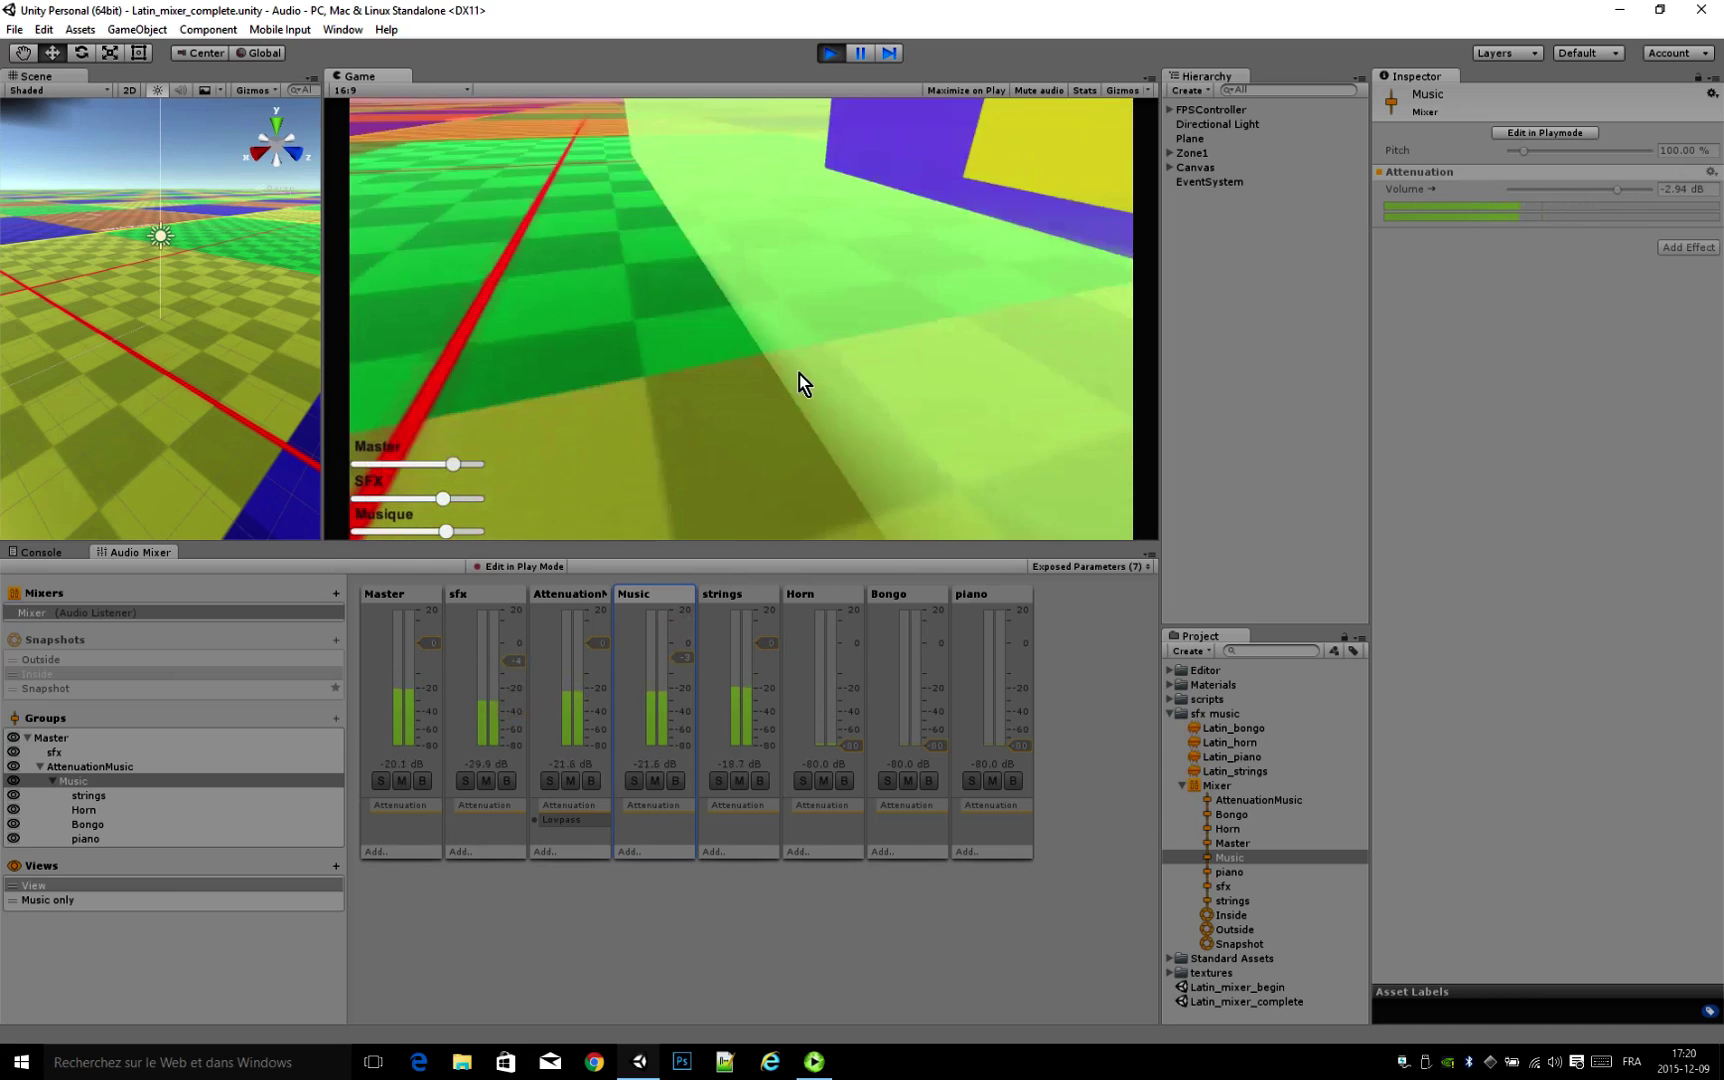
# Step: Test the in-game Master slider at a low level while walking between zones, raise it to about -4 dB and stop playing
pyautogui.moveTo(459, 466); pyautogui.dragTo(381, 464)
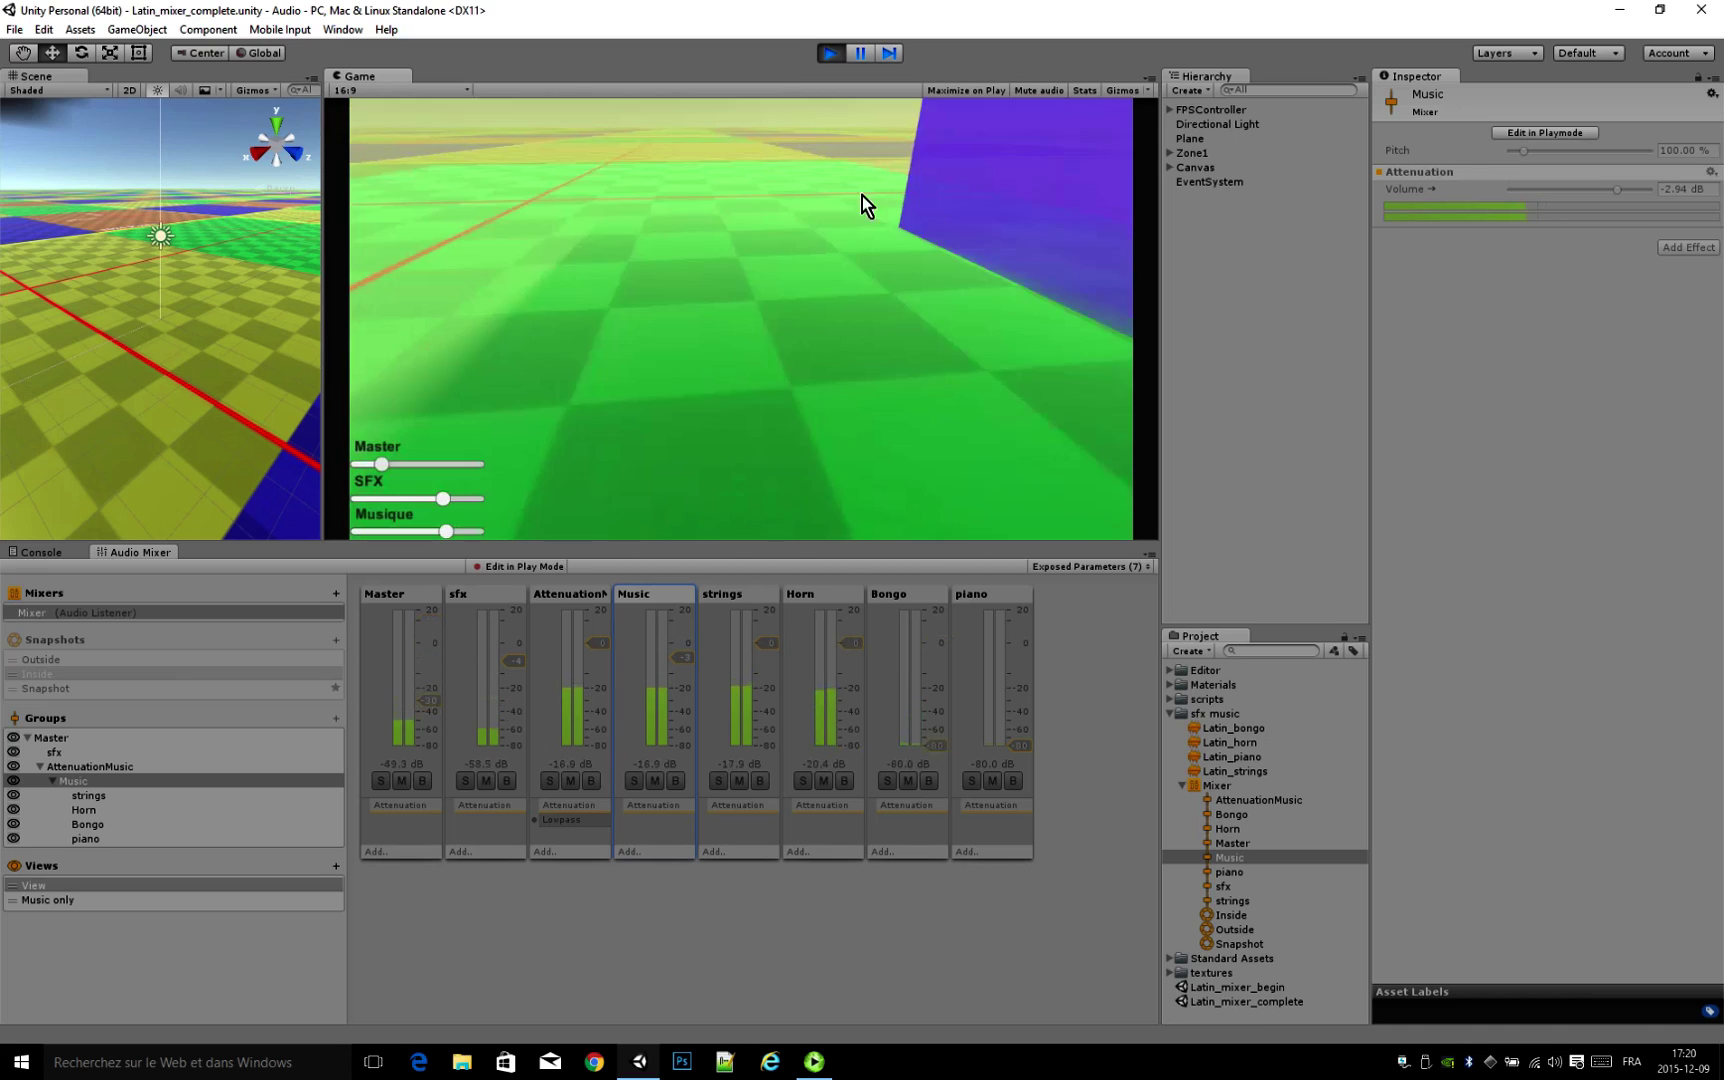
pyautogui.press('w')
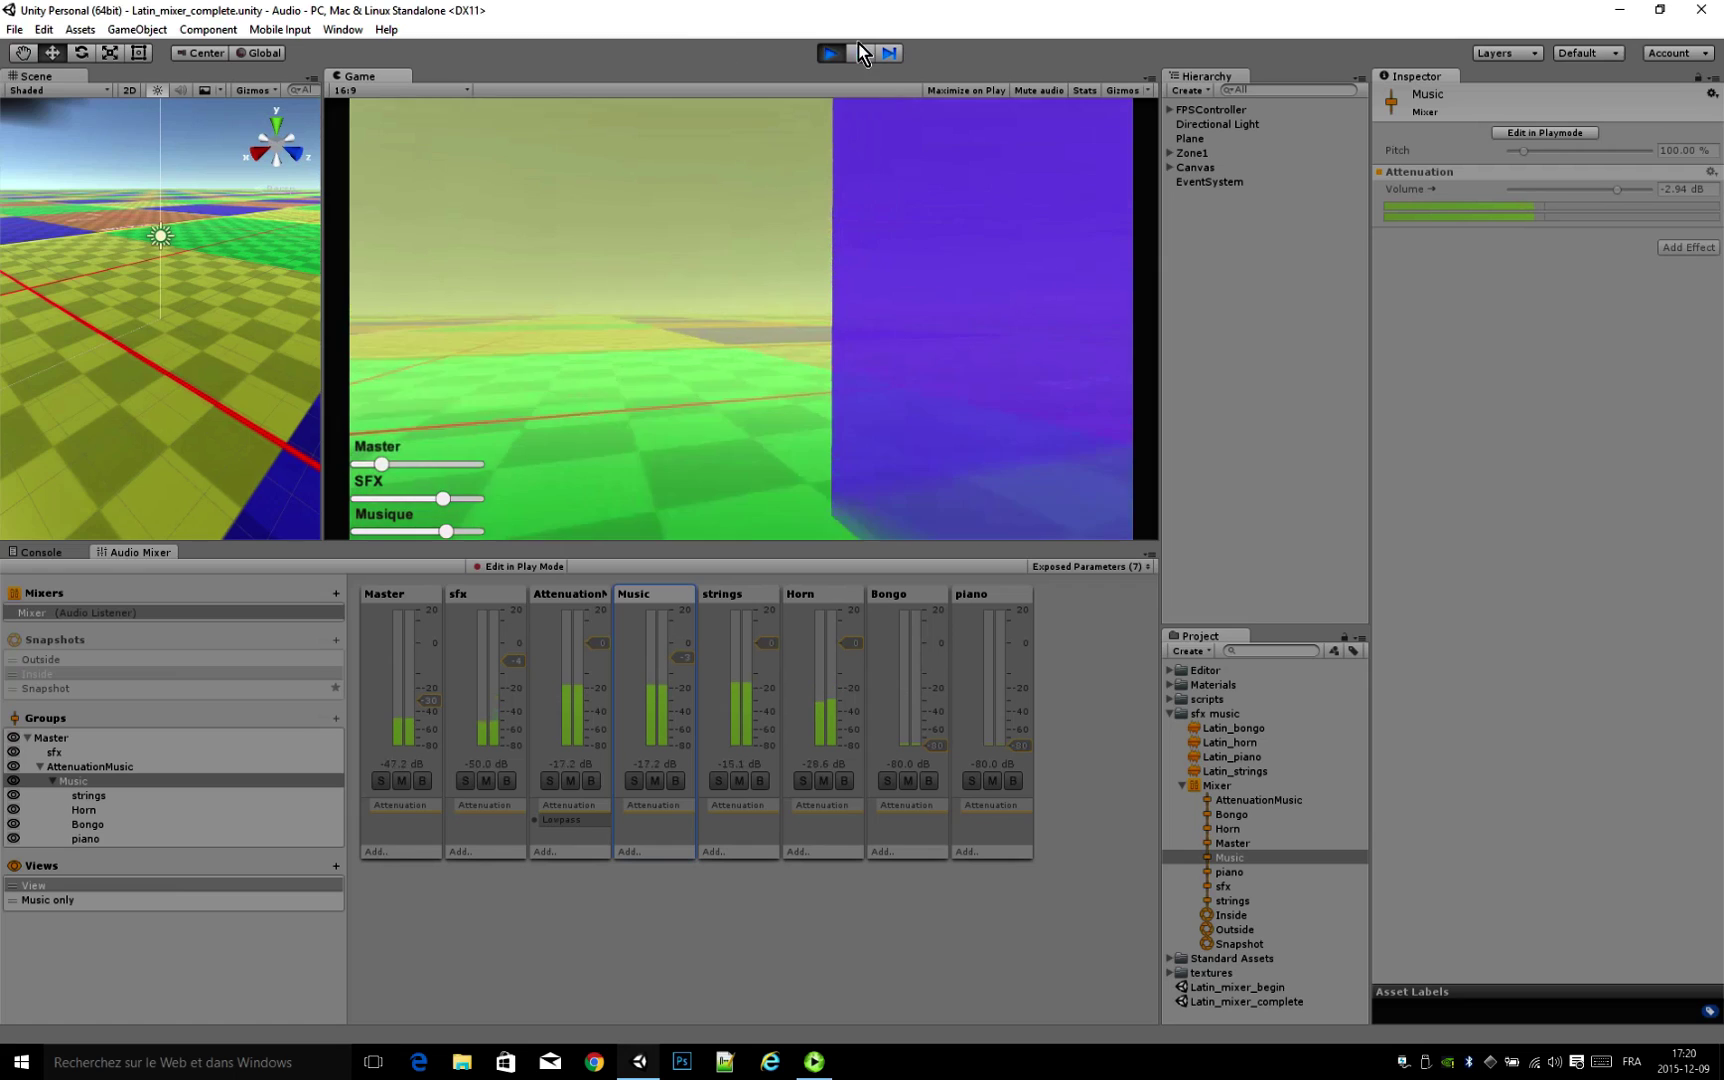
pyautogui.press('w')
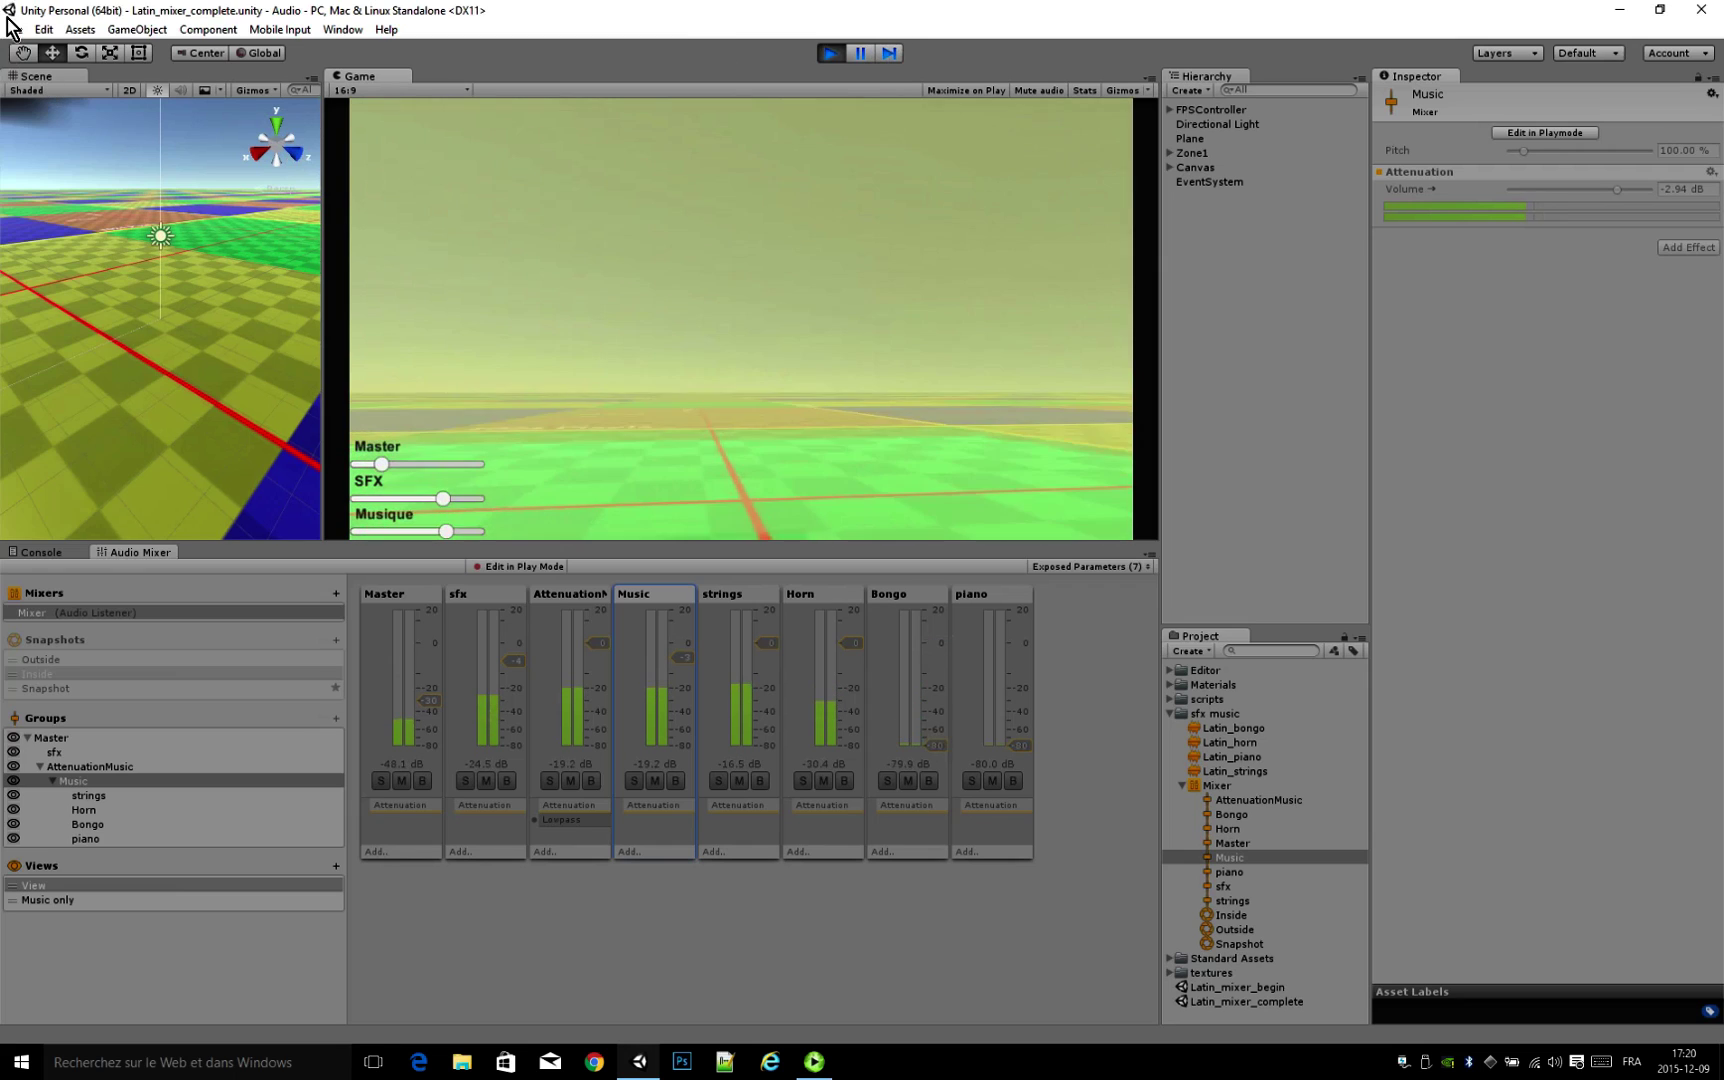
pyautogui.press('w')
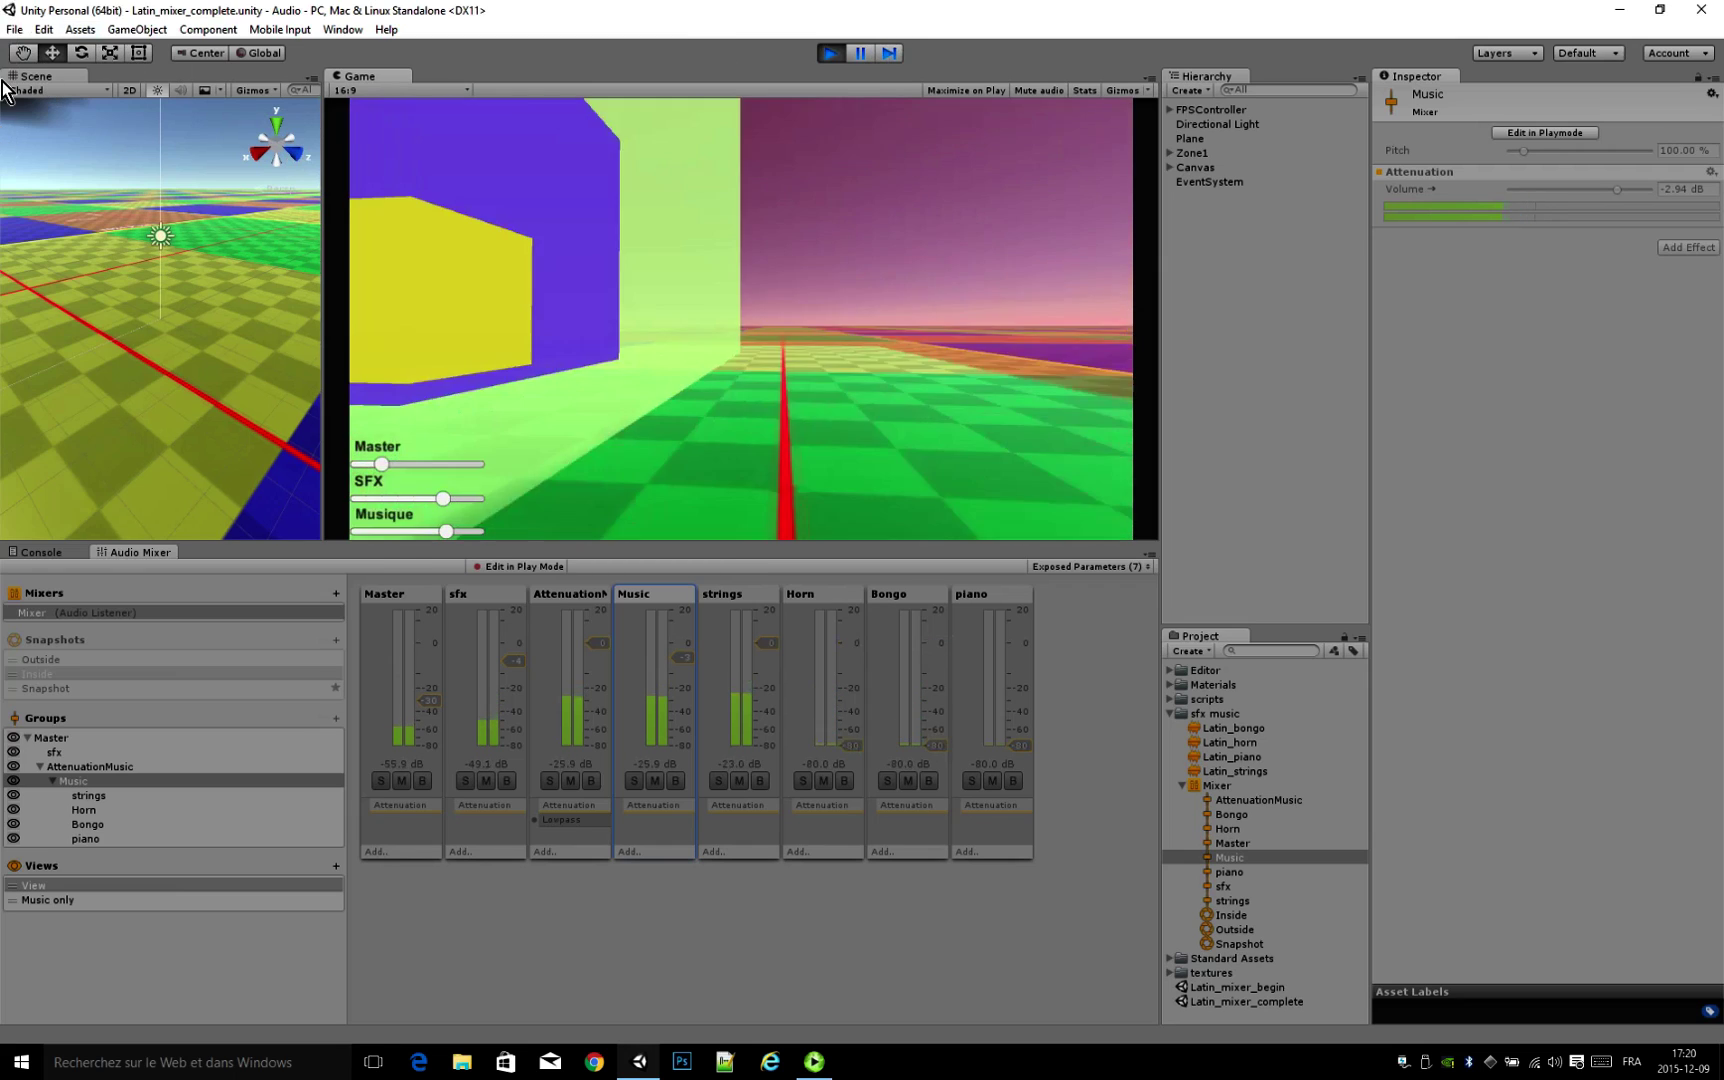
pyautogui.moveTo(381, 464); pyautogui.dragTo(442, 465)
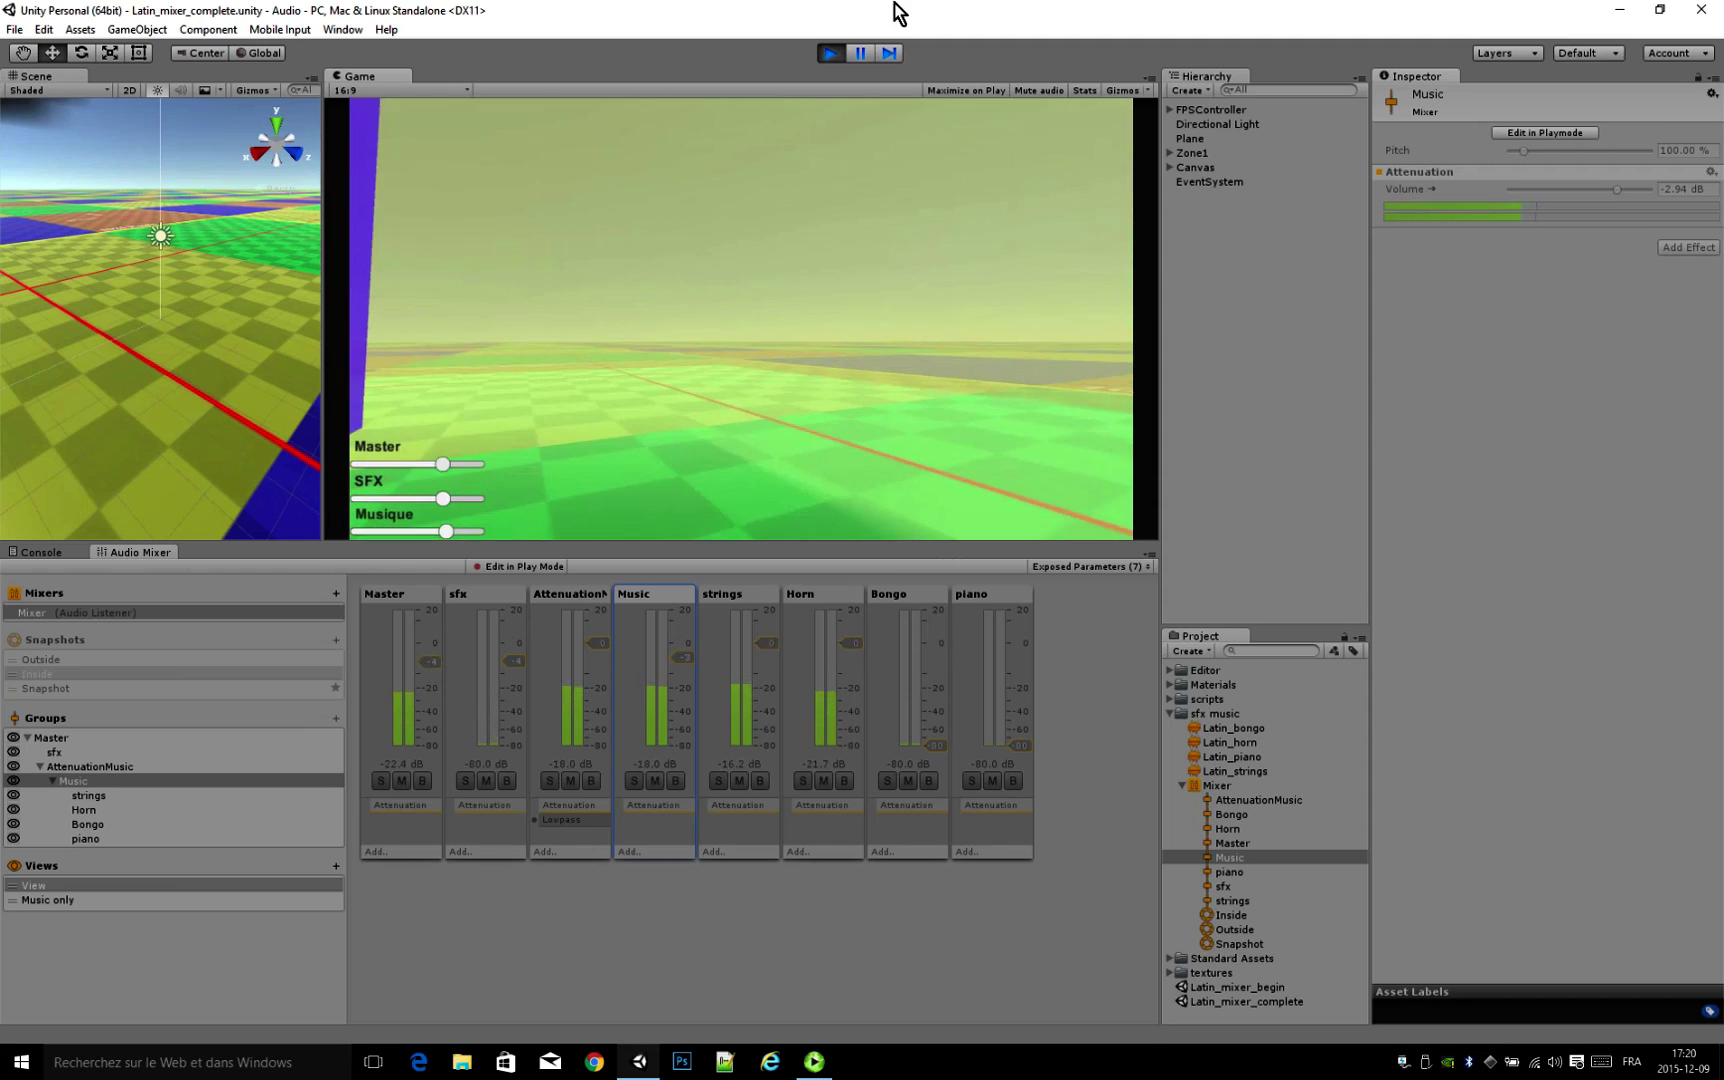
pyautogui.click(831, 54)
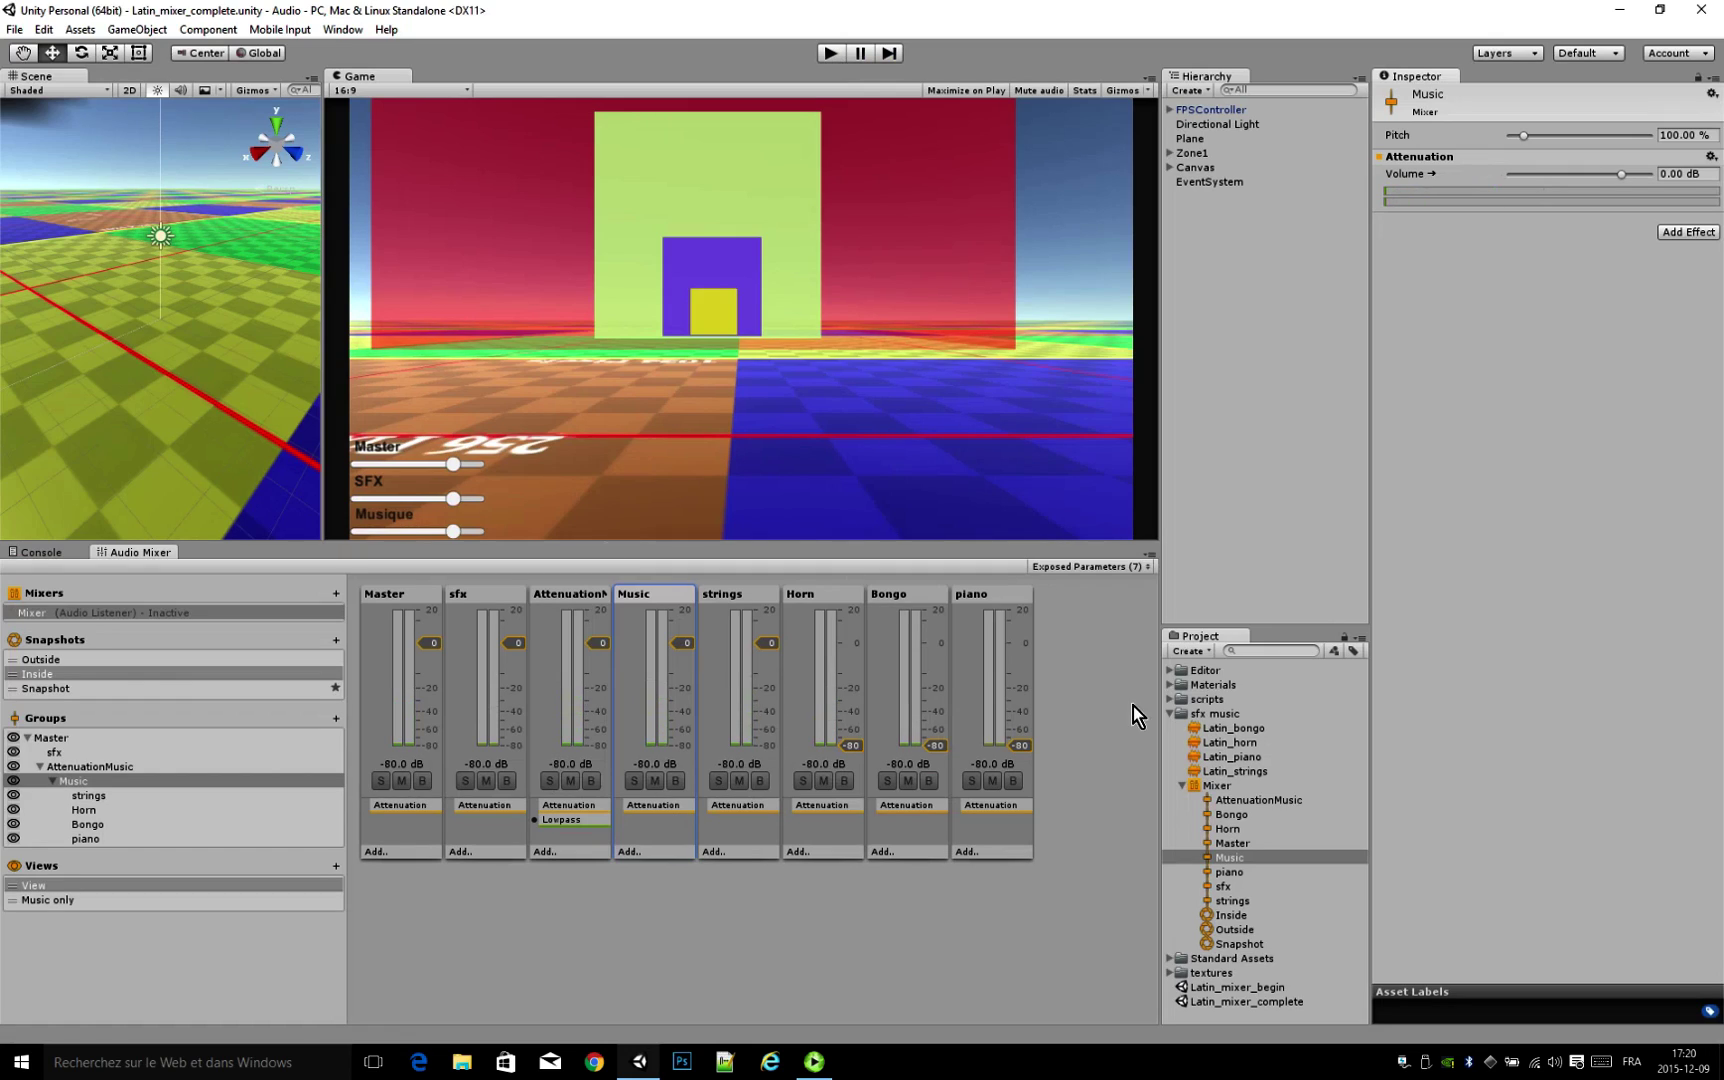
# Step: Collapse the sfx music folder and open the Latin_mixer_begin scene
pyautogui.click(1170, 713)
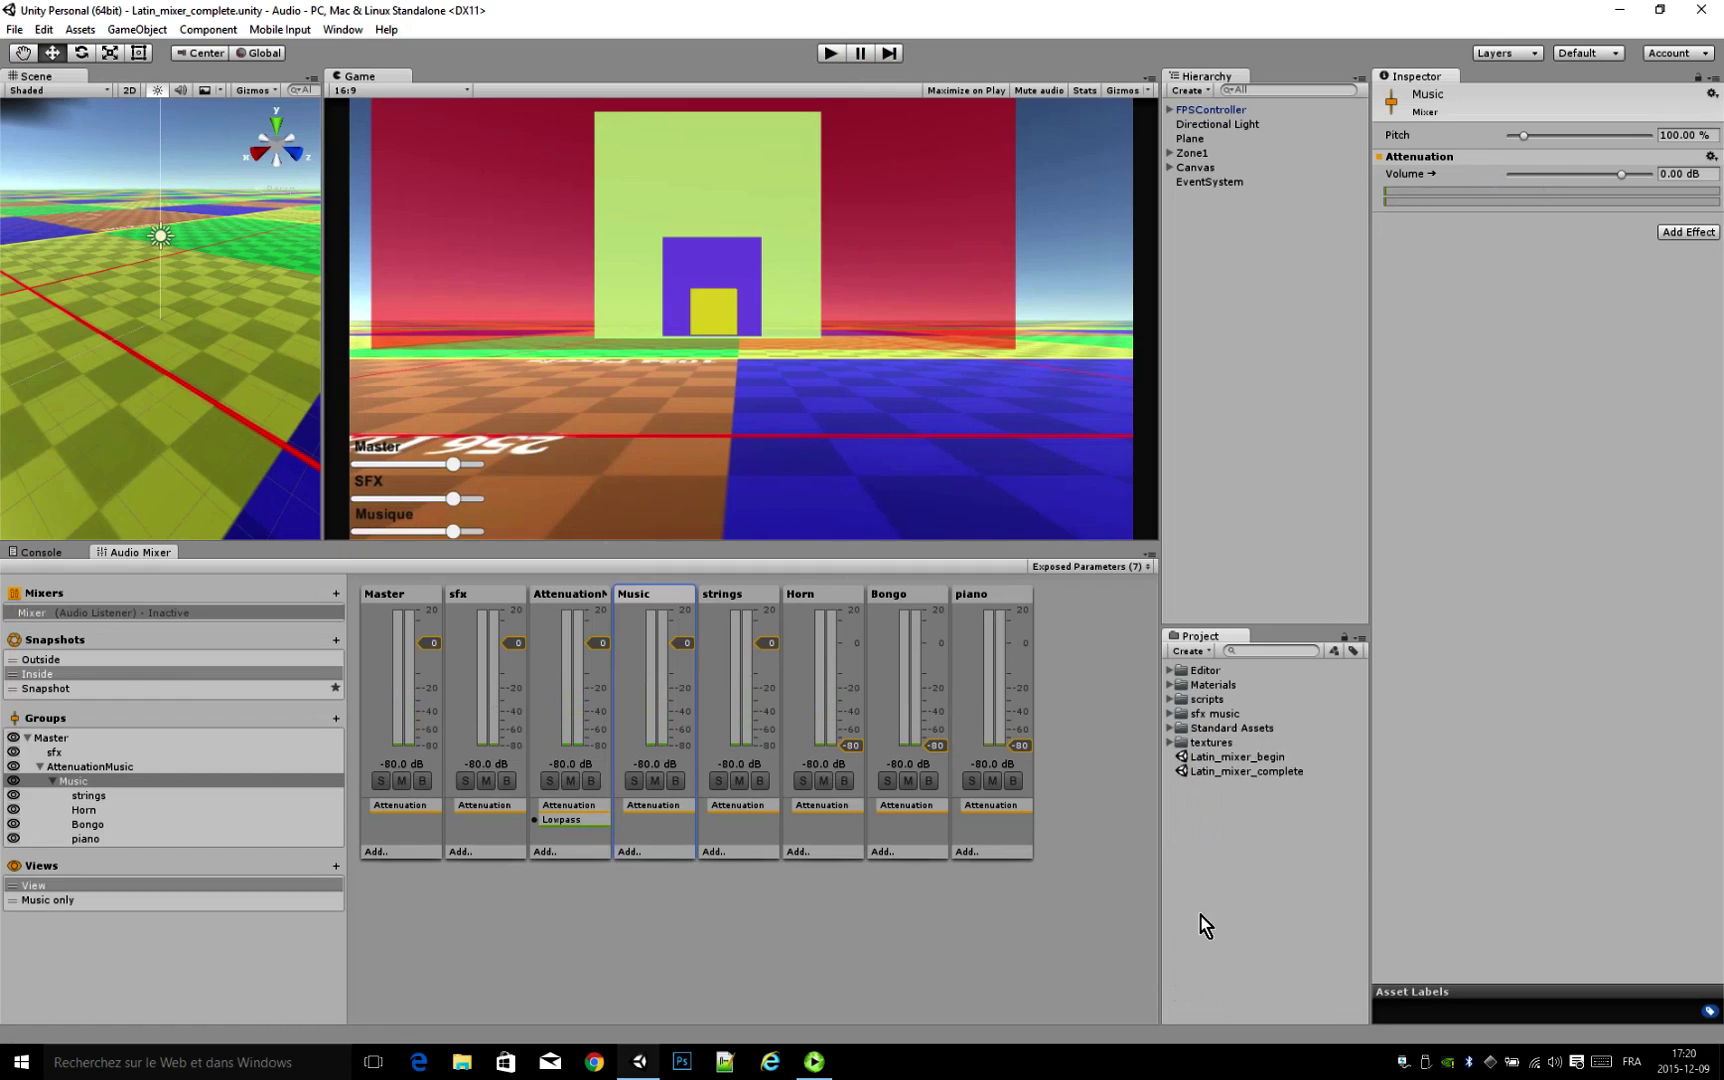
pyautogui.click(1193, 761)
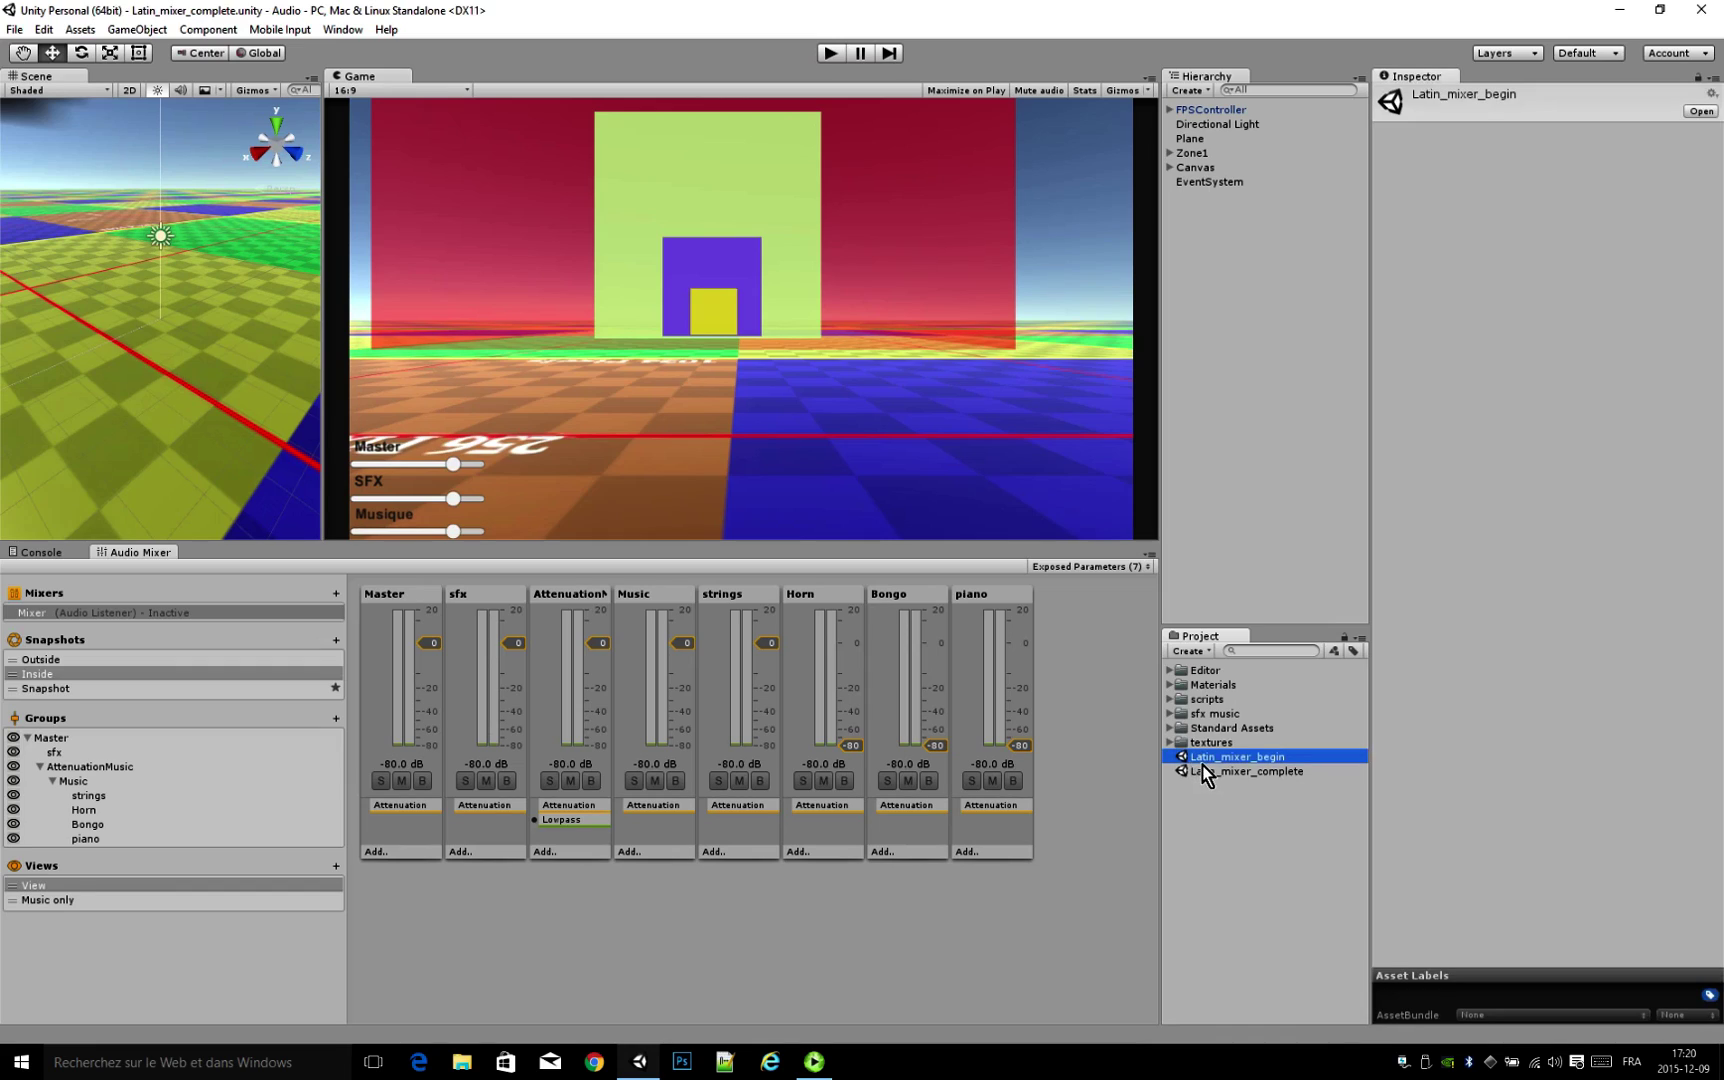
pyautogui.doubleClick(1253, 760)
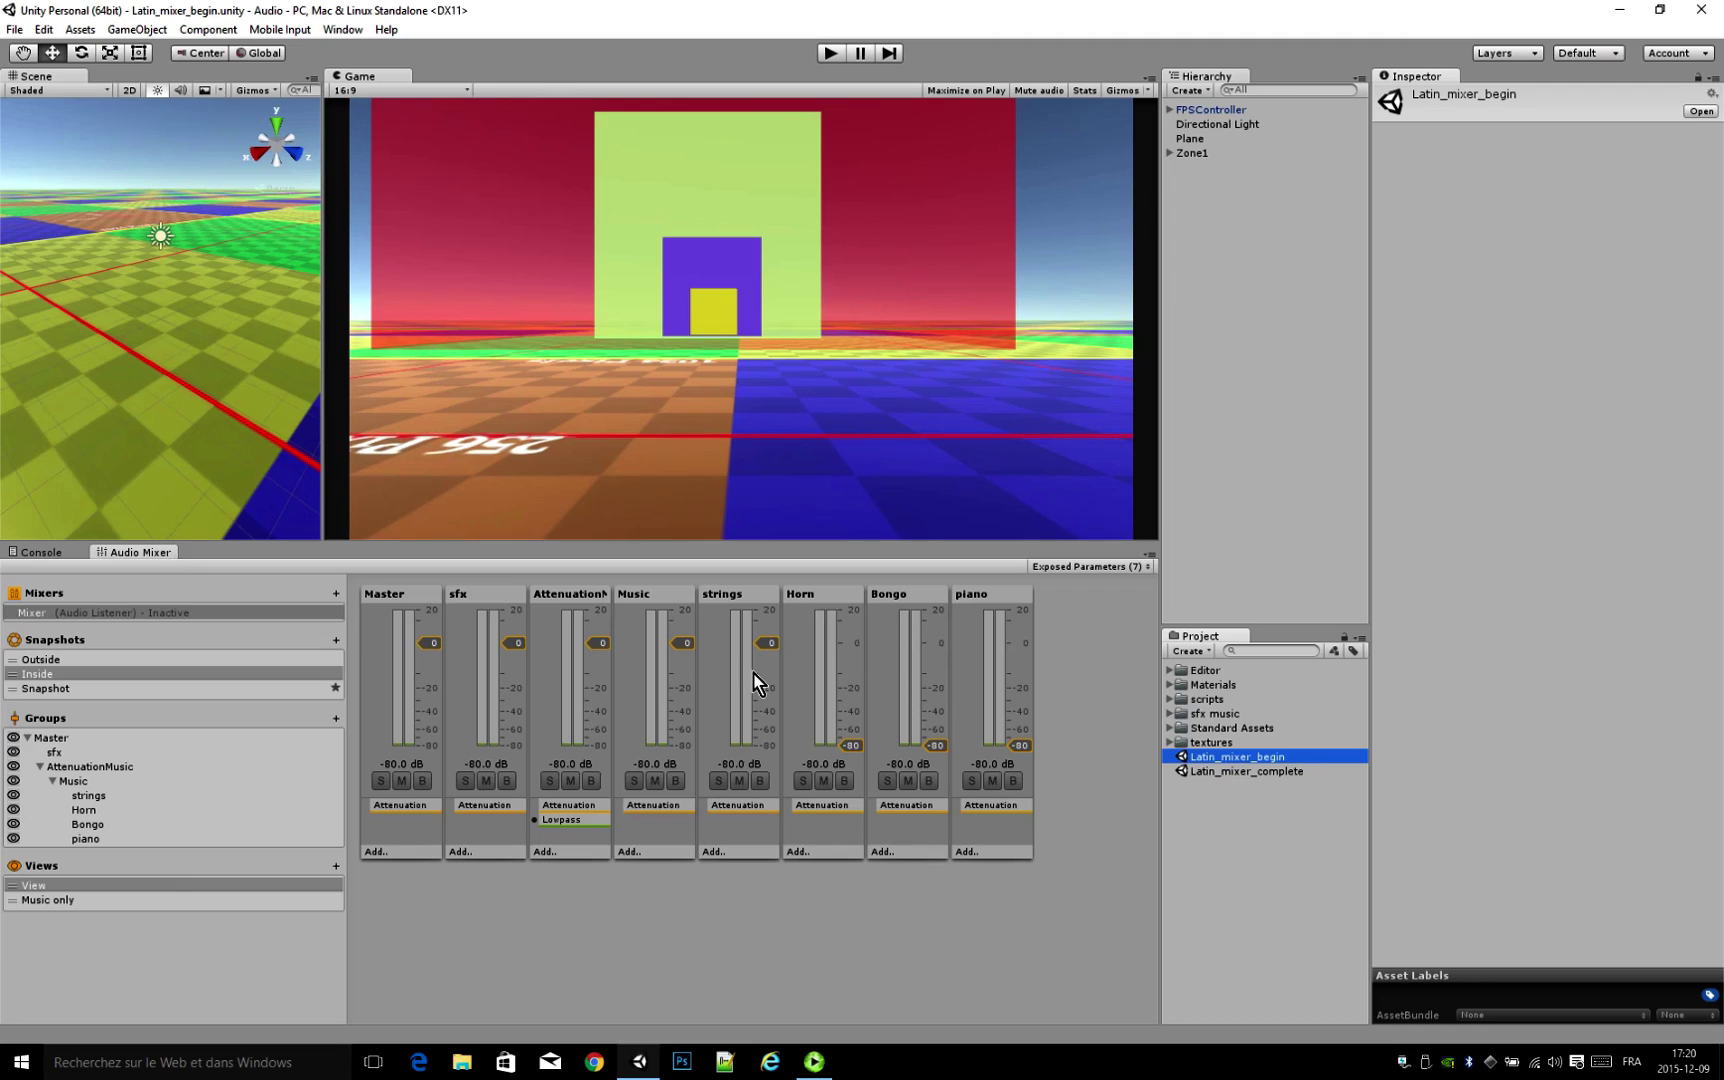
pyautogui.click(1265, 819)
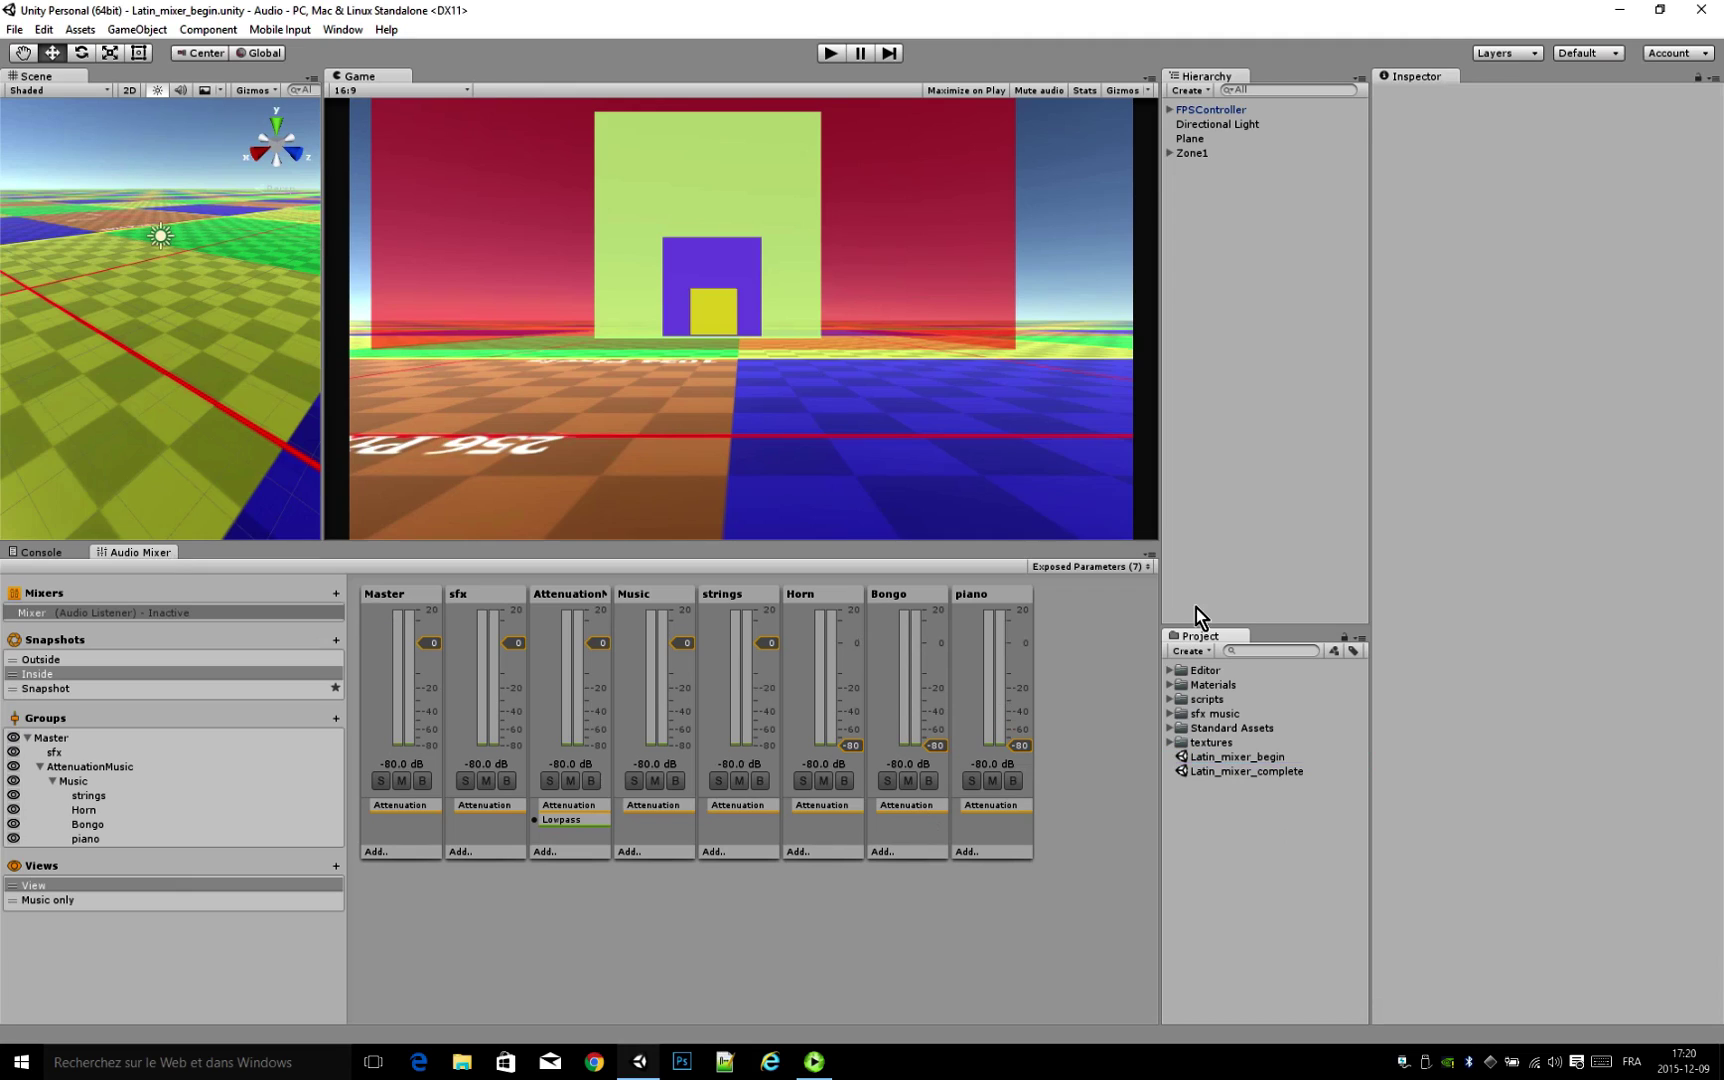
# Step: Bring the Console forward, enlarge the Scene view around the player and select FPSController
pyautogui.click(42, 552)
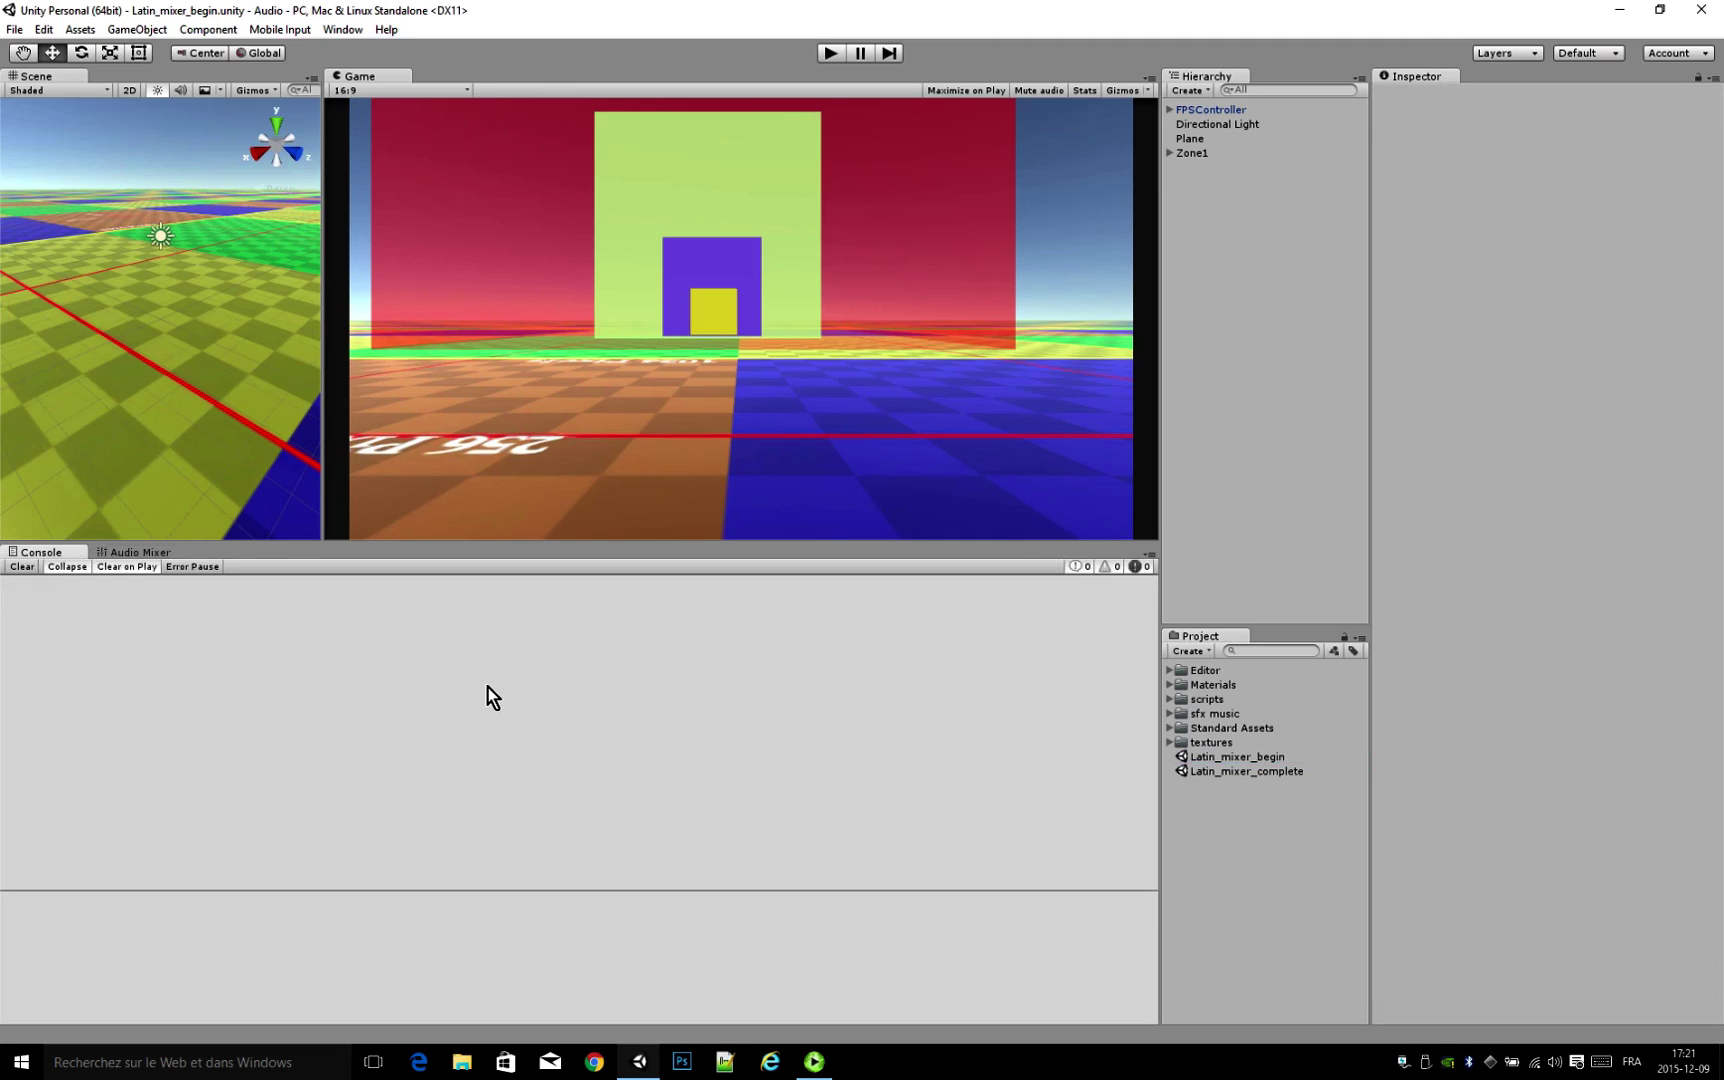
pyautogui.moveTo(567, 558); pyautogui.dragTo(539, 787)
pyautogui.moveTo(317, 460); pyautogui.dragTo(981, 455)
pyautogui.moveTo(570, 431); pyautogui.dragTo(1222, 193, button='right')
pyautogui.click(1211, 111)
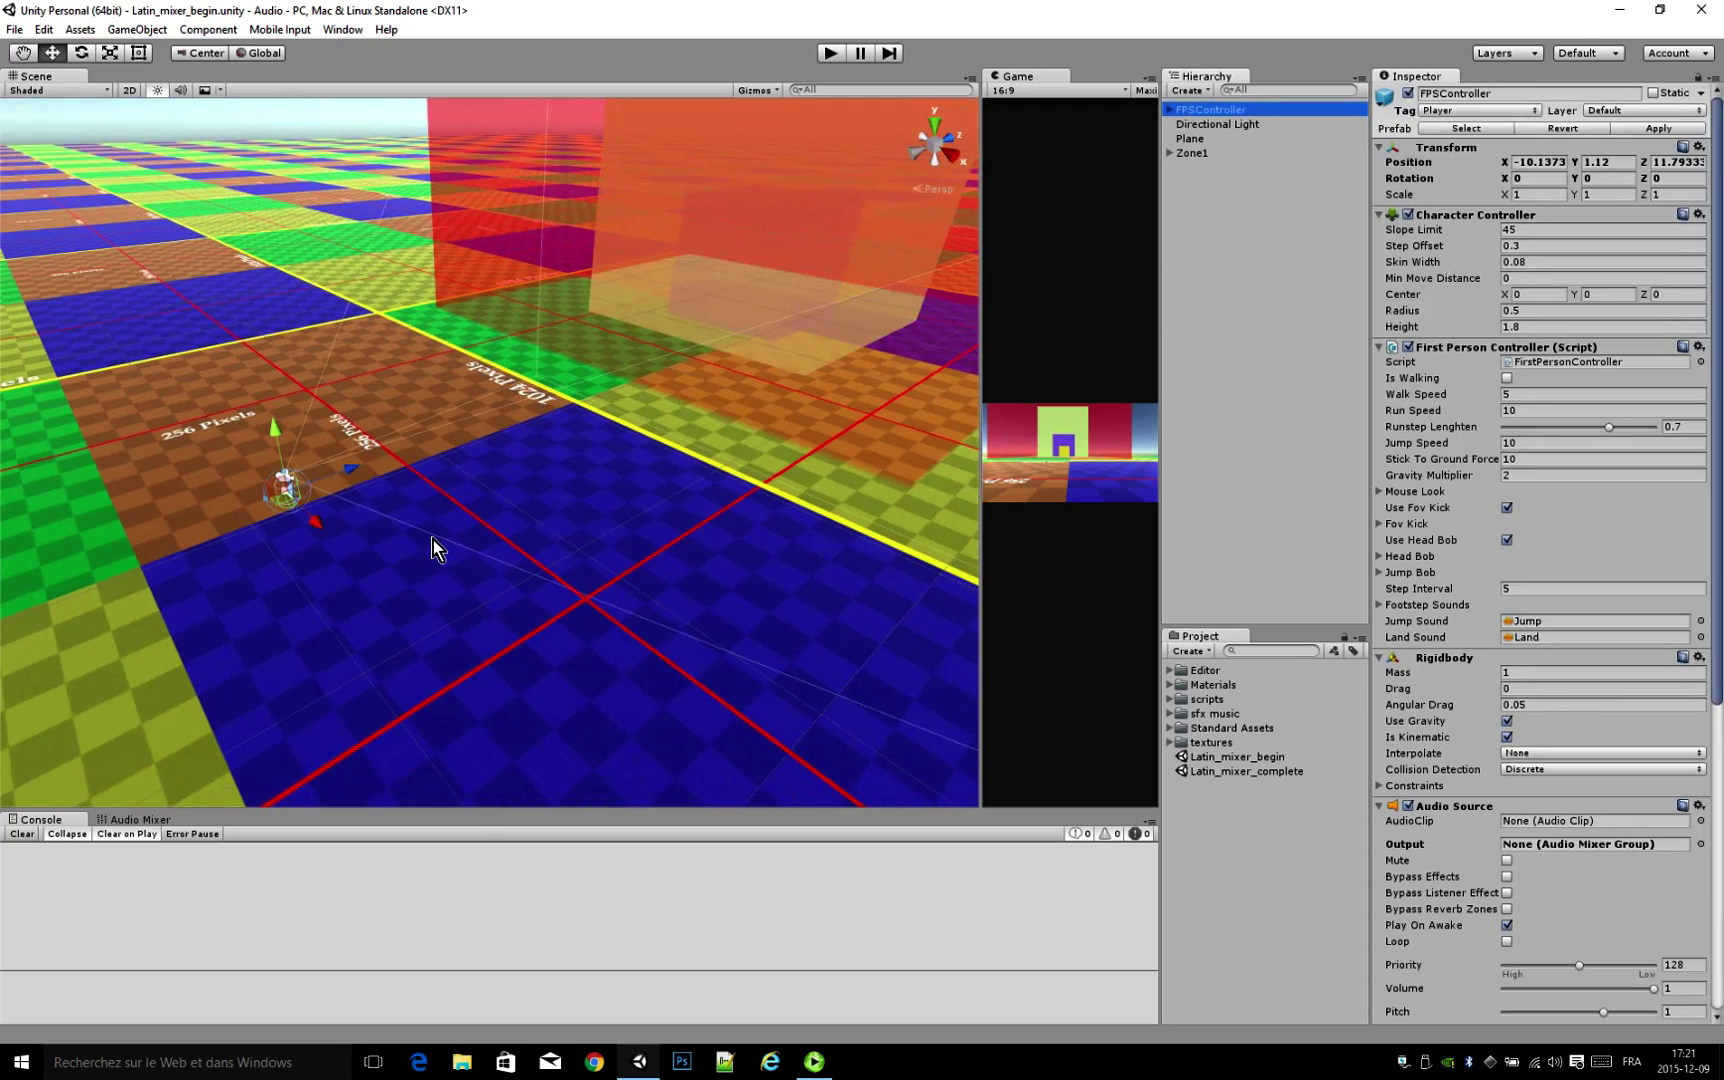
# Step: Expand the zone hierarchy, select Zone1 through Zone4 together and bring the nested zones into closer view in the scene
pyautogui.click(1170, 153)
pyautogui.click(1193, 167)
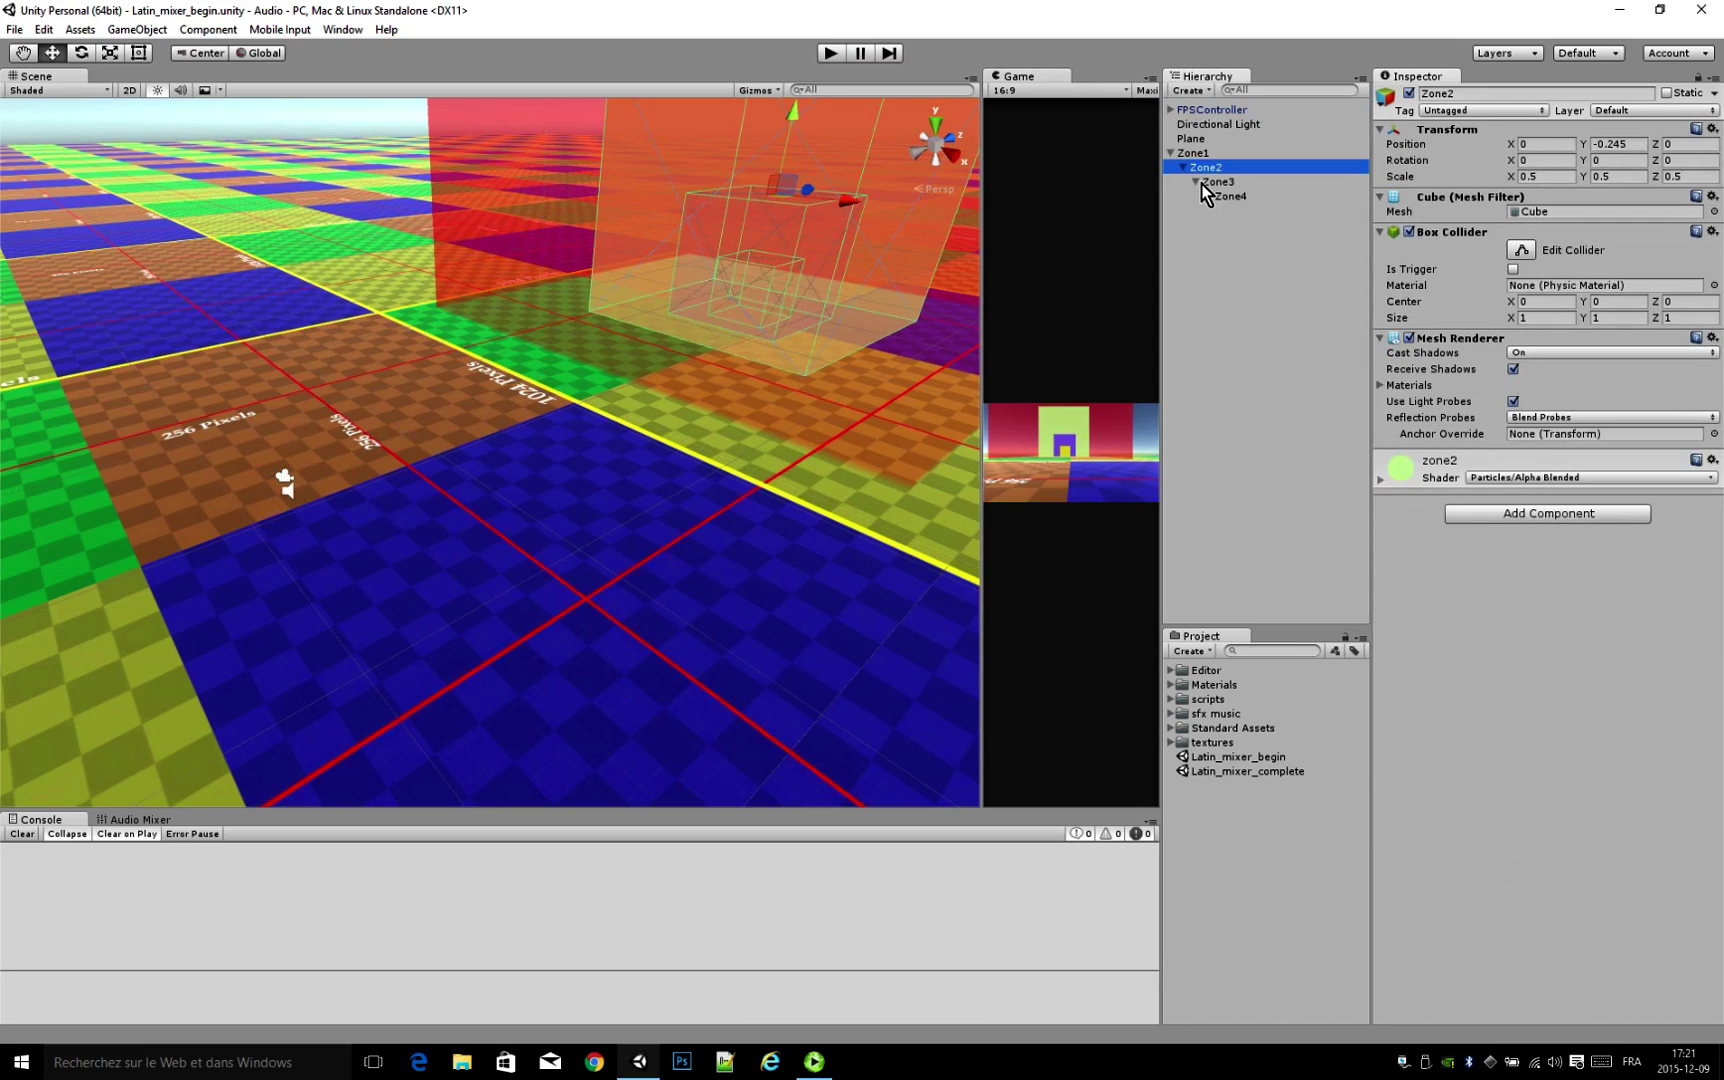
pyautogui.click(1234, 196)
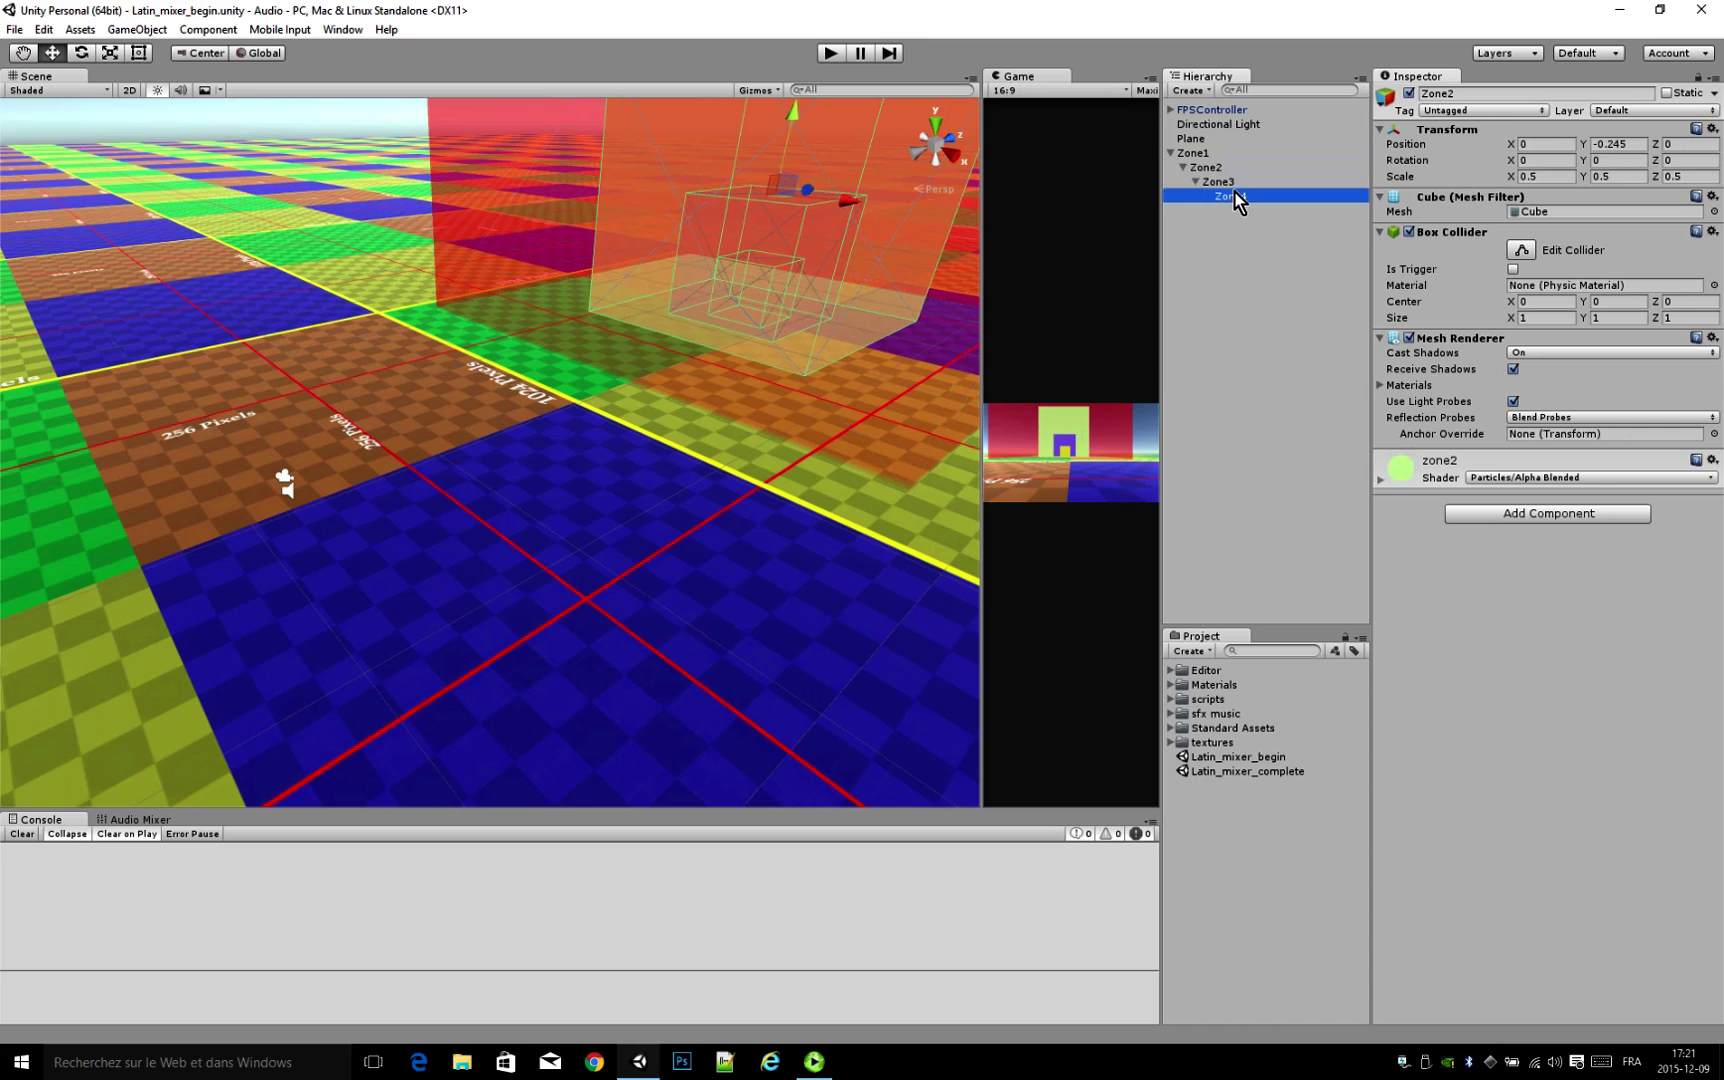
pyautogui.keyDown('ctrl'); pyautogui.click(1220, 154); pyautogui.keyUp('ctrl')
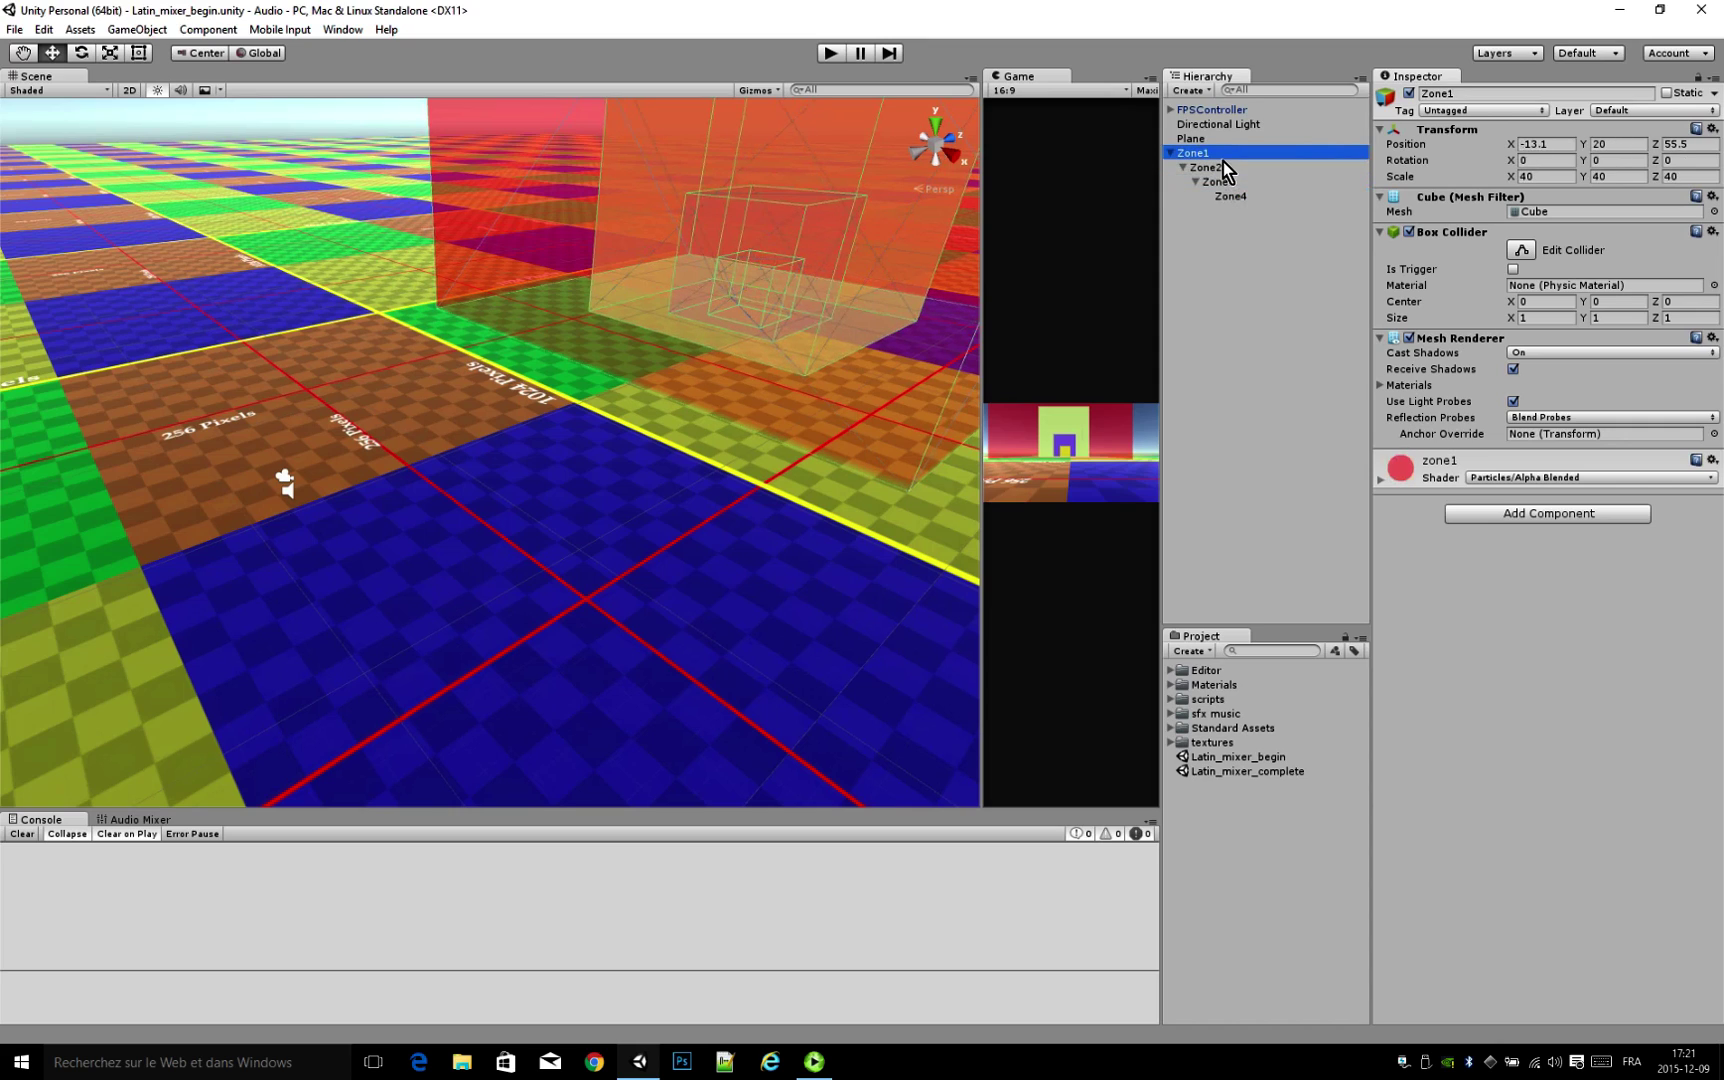
pyautogui.keyDown('shift'); pyautogui.click(1228, 197); pyautogui.keyUp('shift')
pyautogui.moveTo(900, 410); pyautogui.dragTo(1722, 895, button='middle')
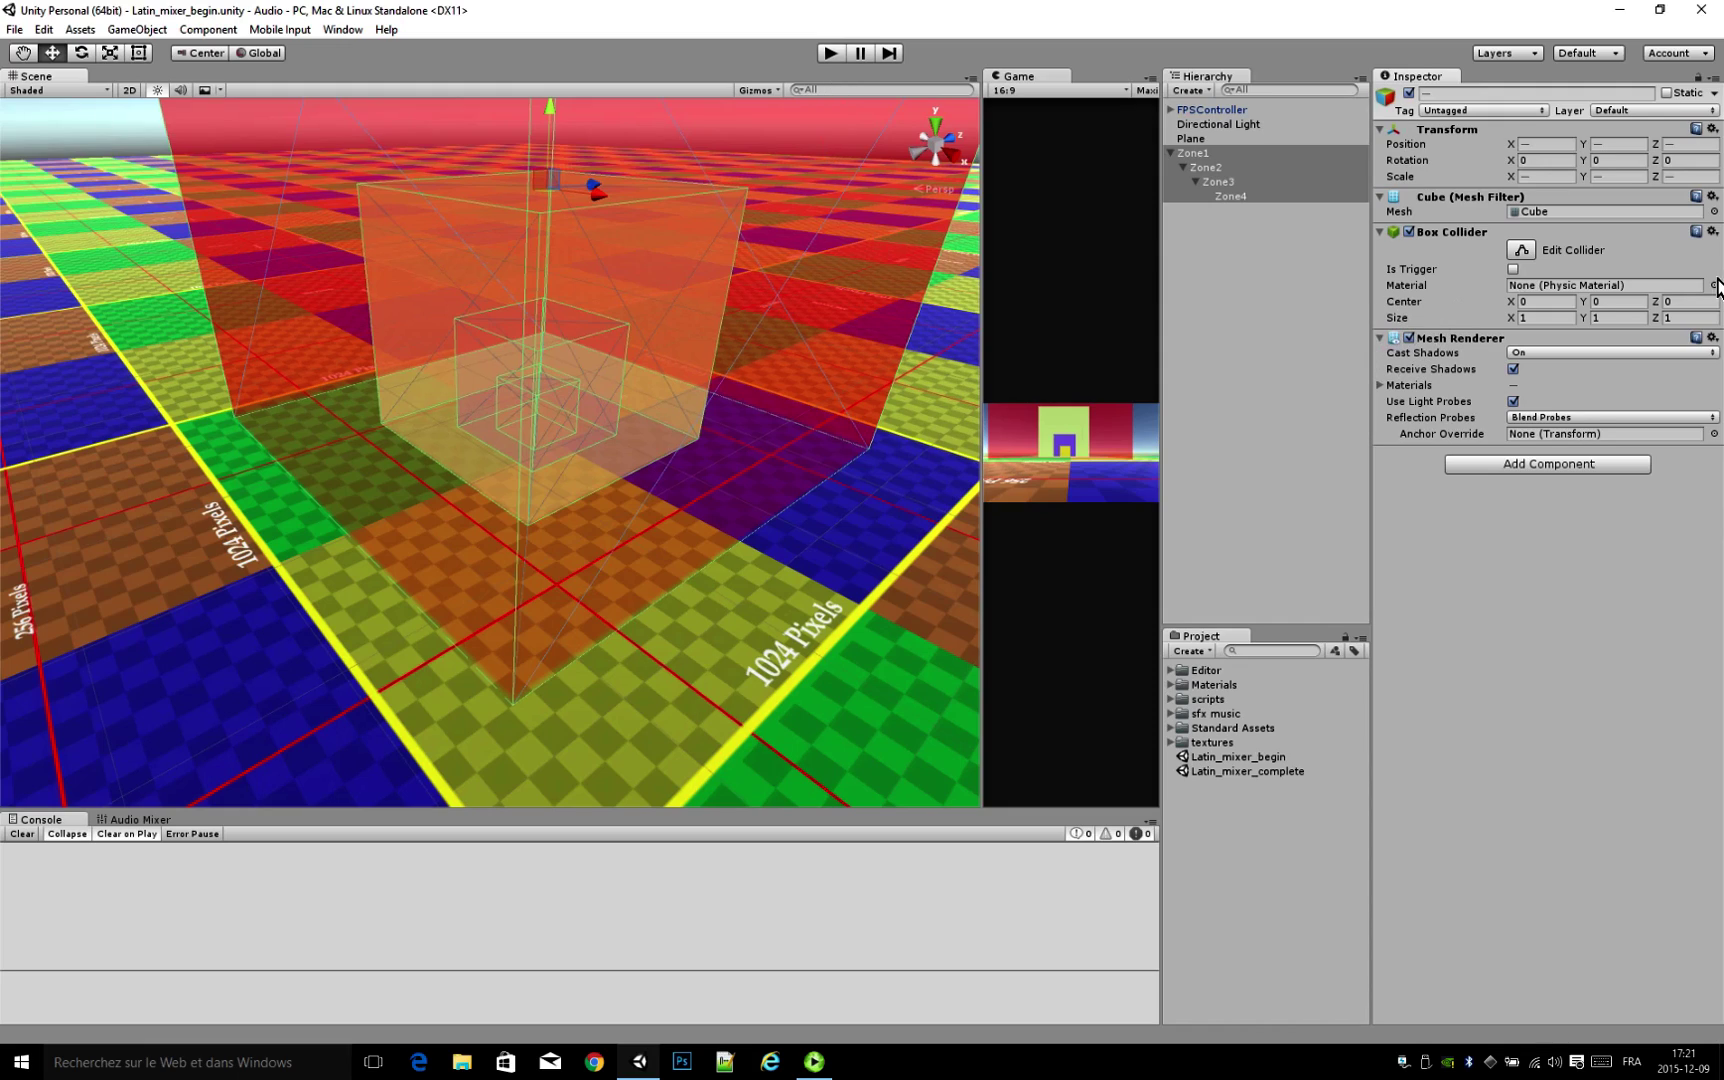
# Step: Play the scene with a widened Game view, walk the player toward the green zone and stop playing
pyautogui.click(830, 53)
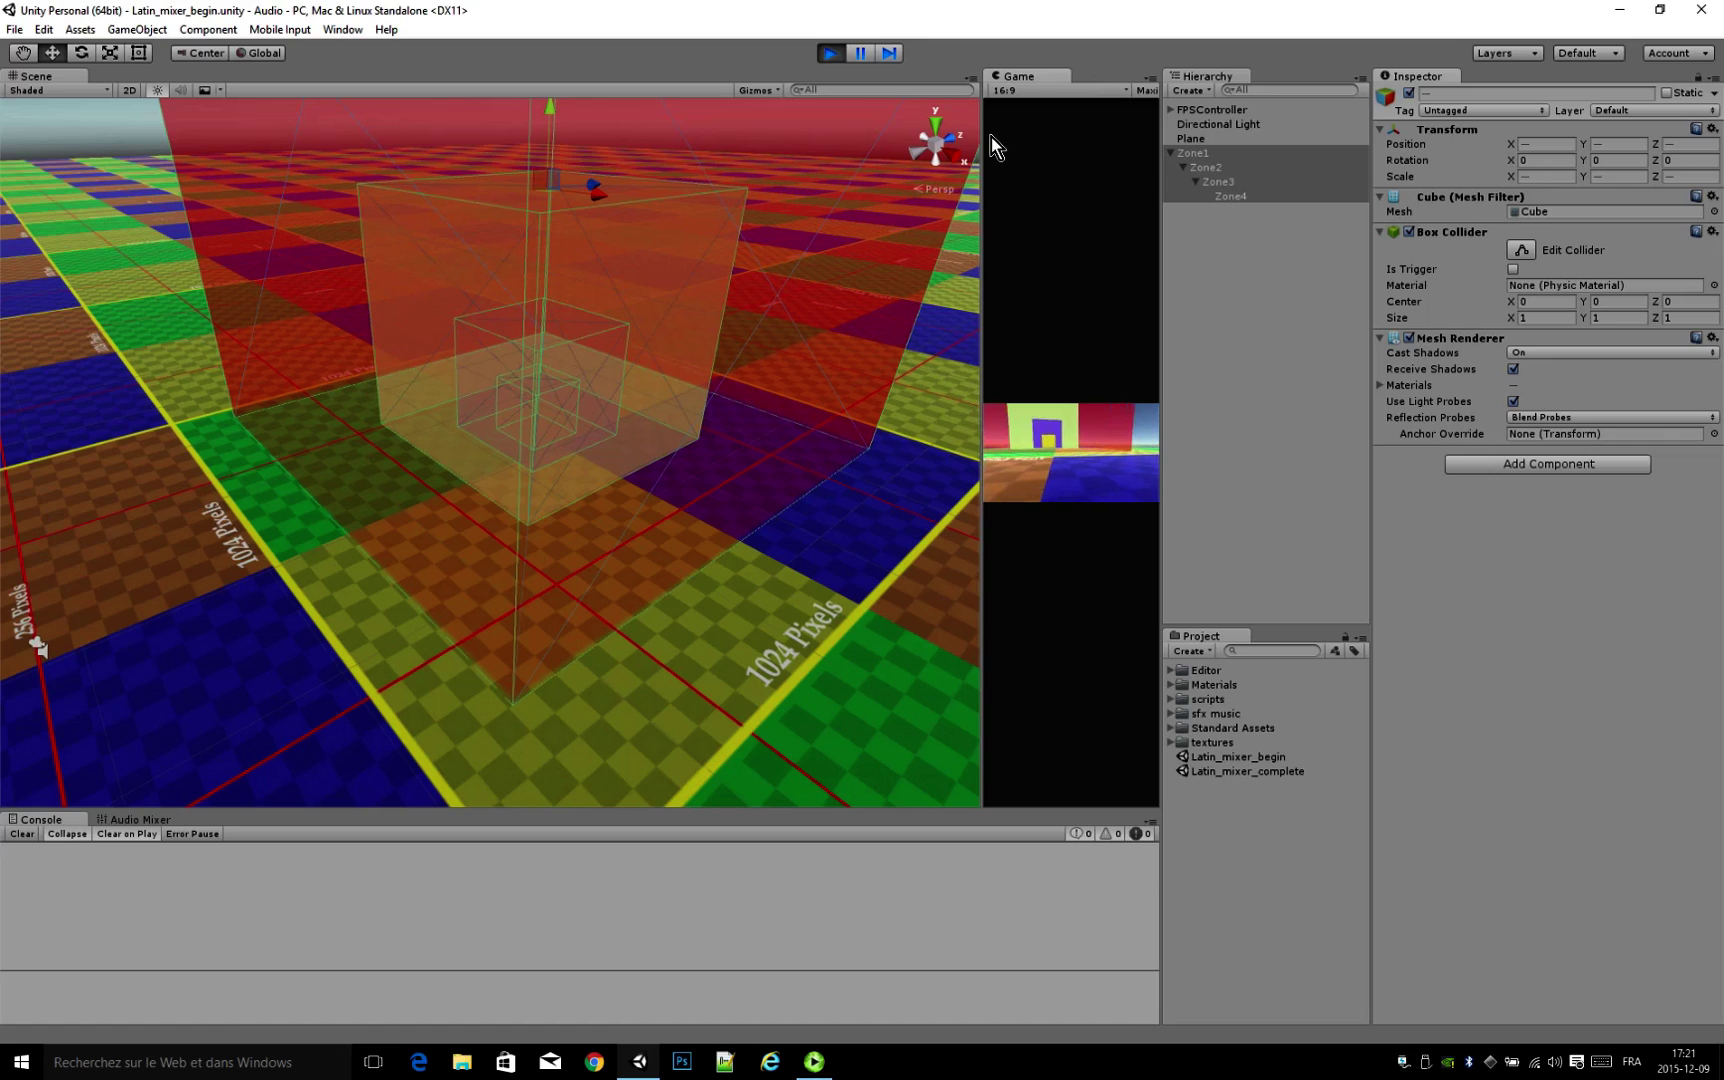
pyautogui.moveTo(983, 138); pyautogui.dragTo(181, 140)
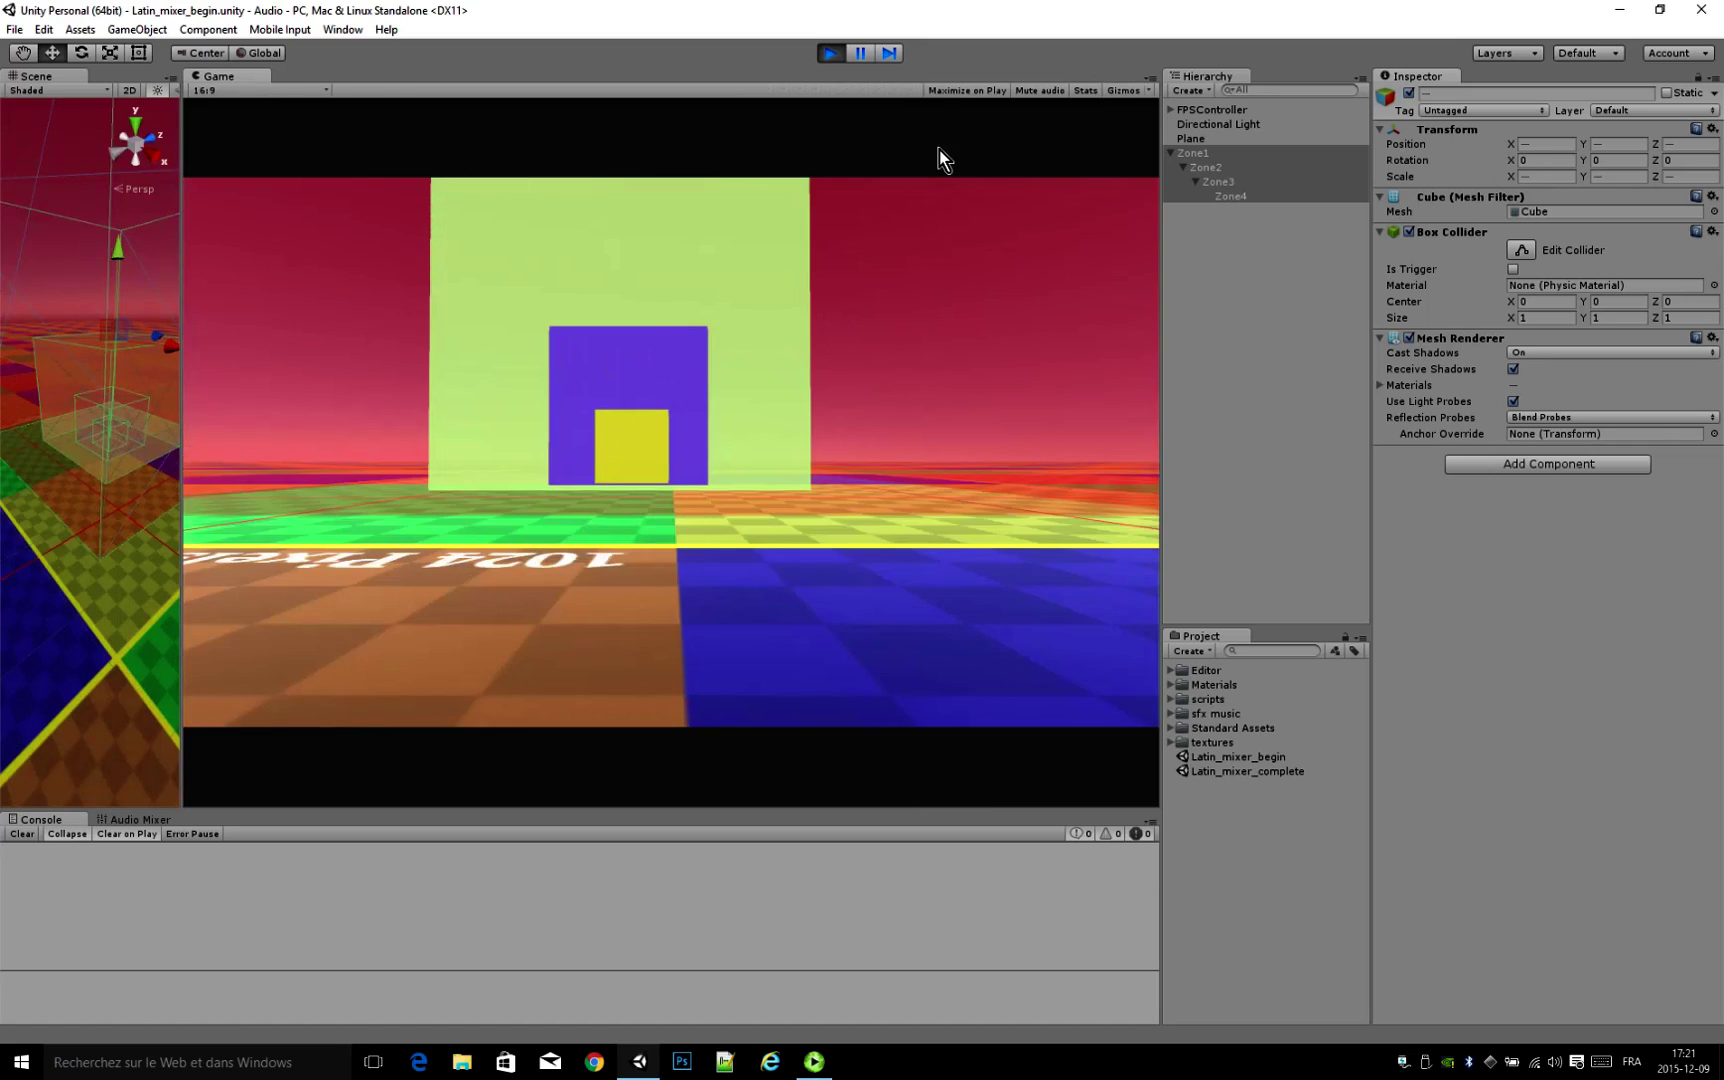
pyautogui.press('w')
pyautogui.press('w')
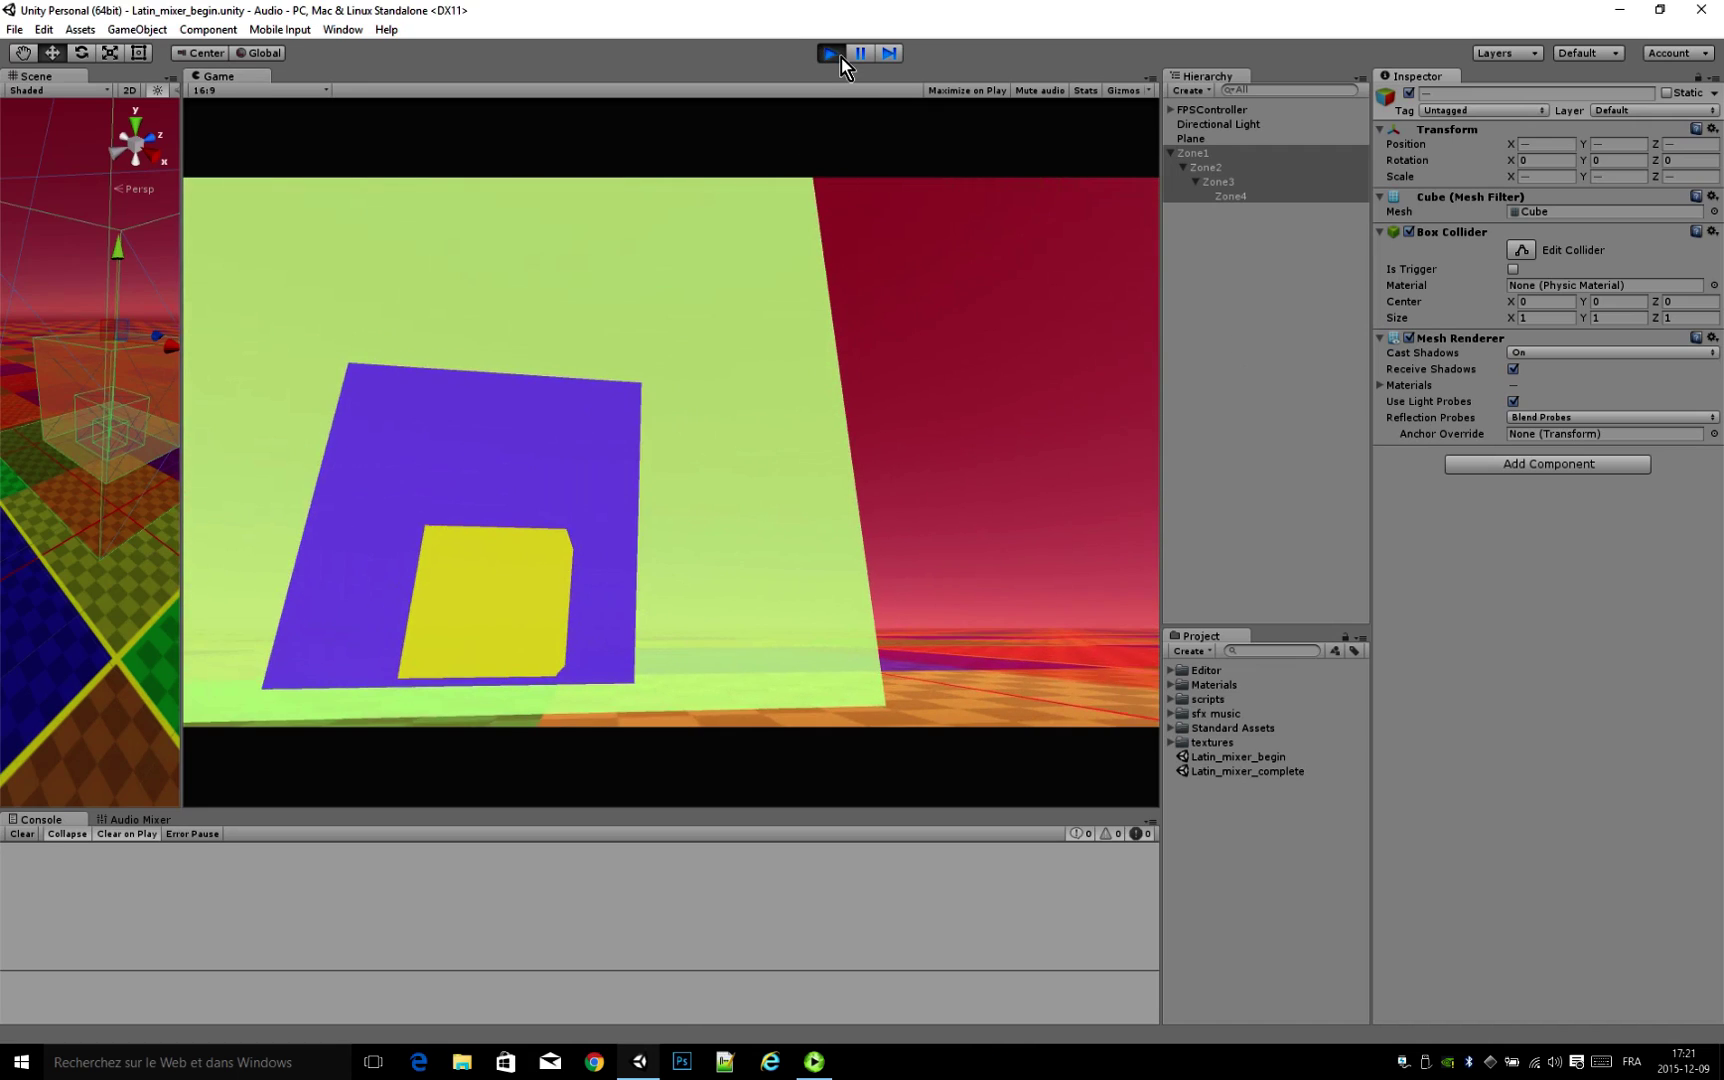
pyautogui.click(829, 53)
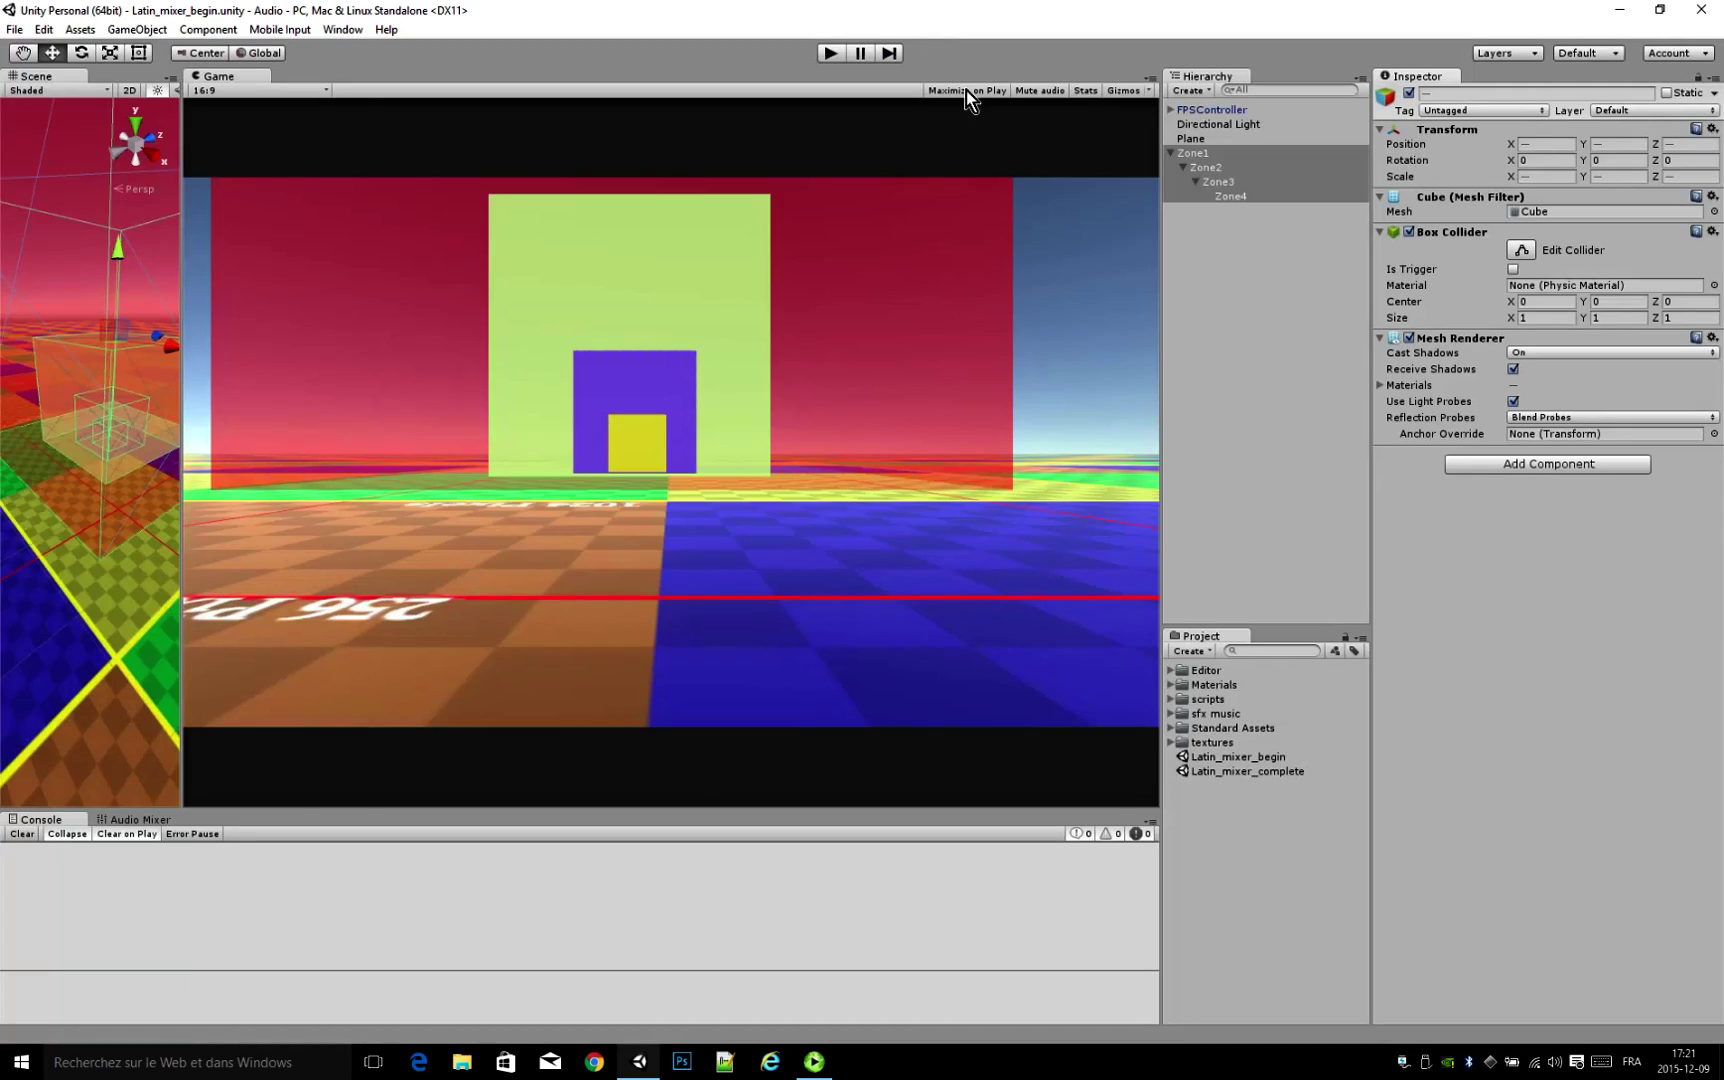
# Step: Make the box colliders of all four selected zones triggers, and give the Console area more height
pyautogui.click(1513, 271)
pyautogui.click(1253, 851)
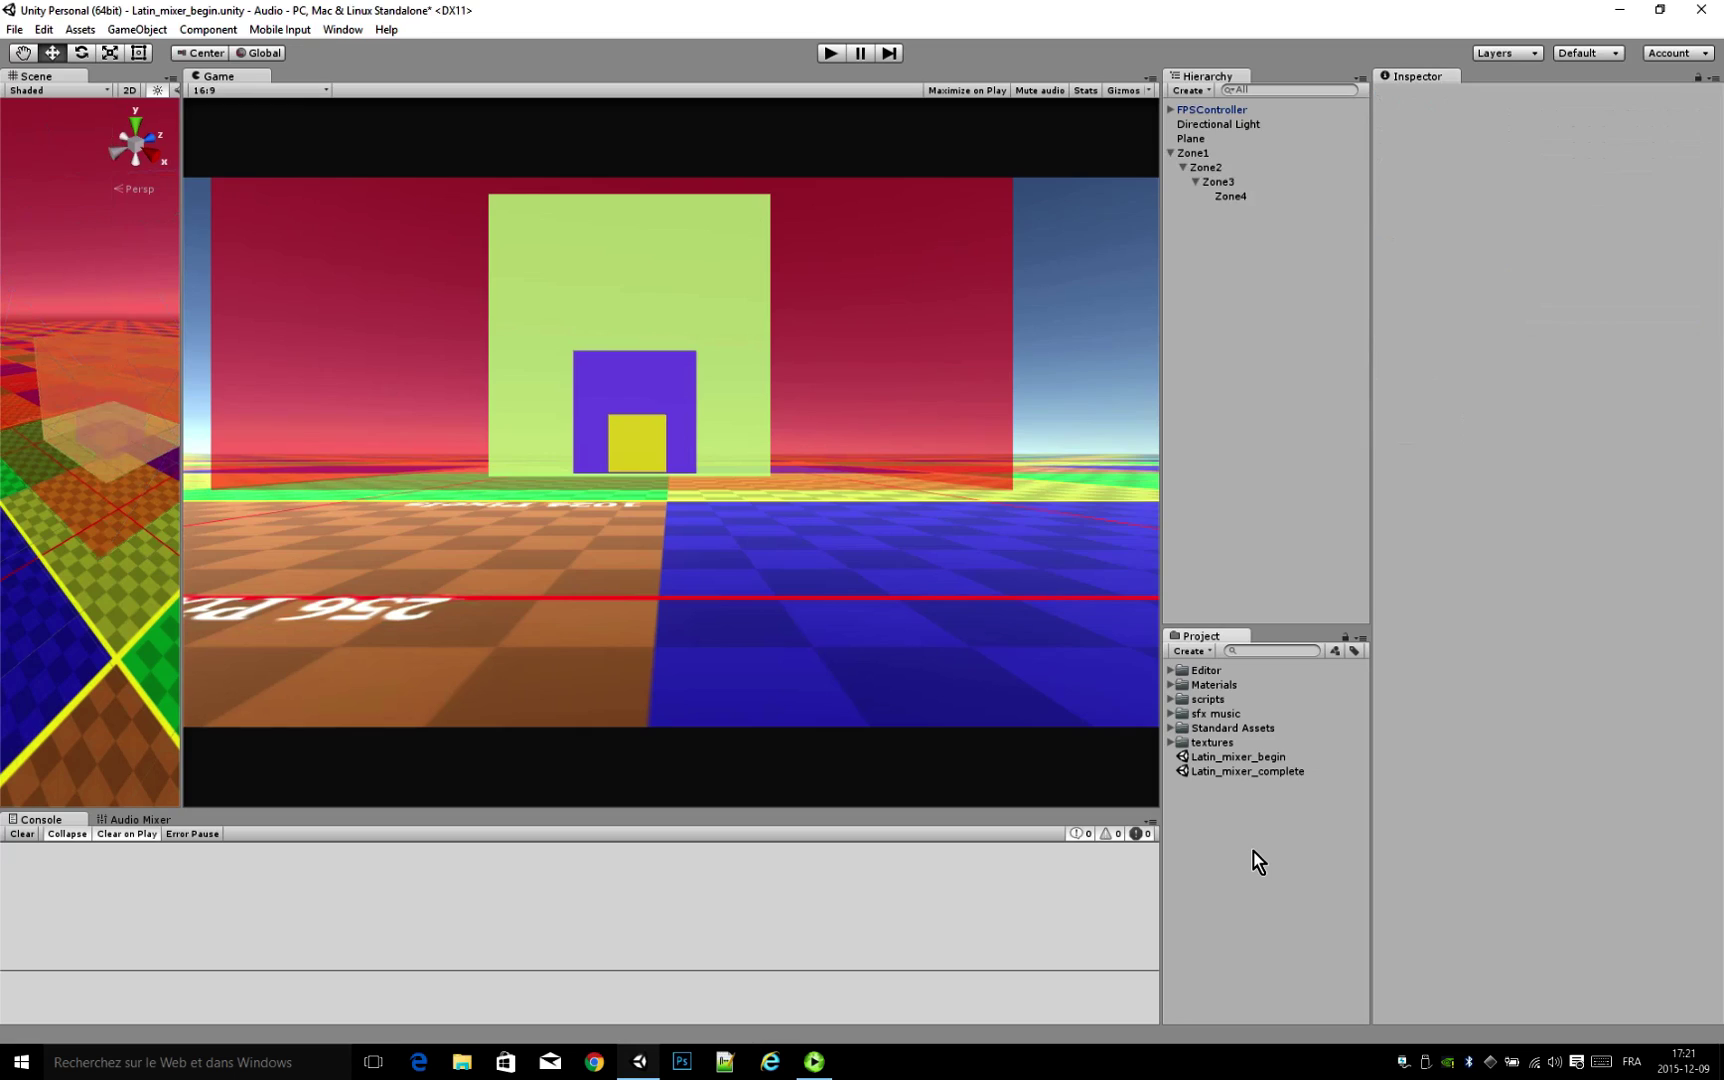
pyautogui.moveTo(833, 815); pyautogui.dragTo(834, 753)
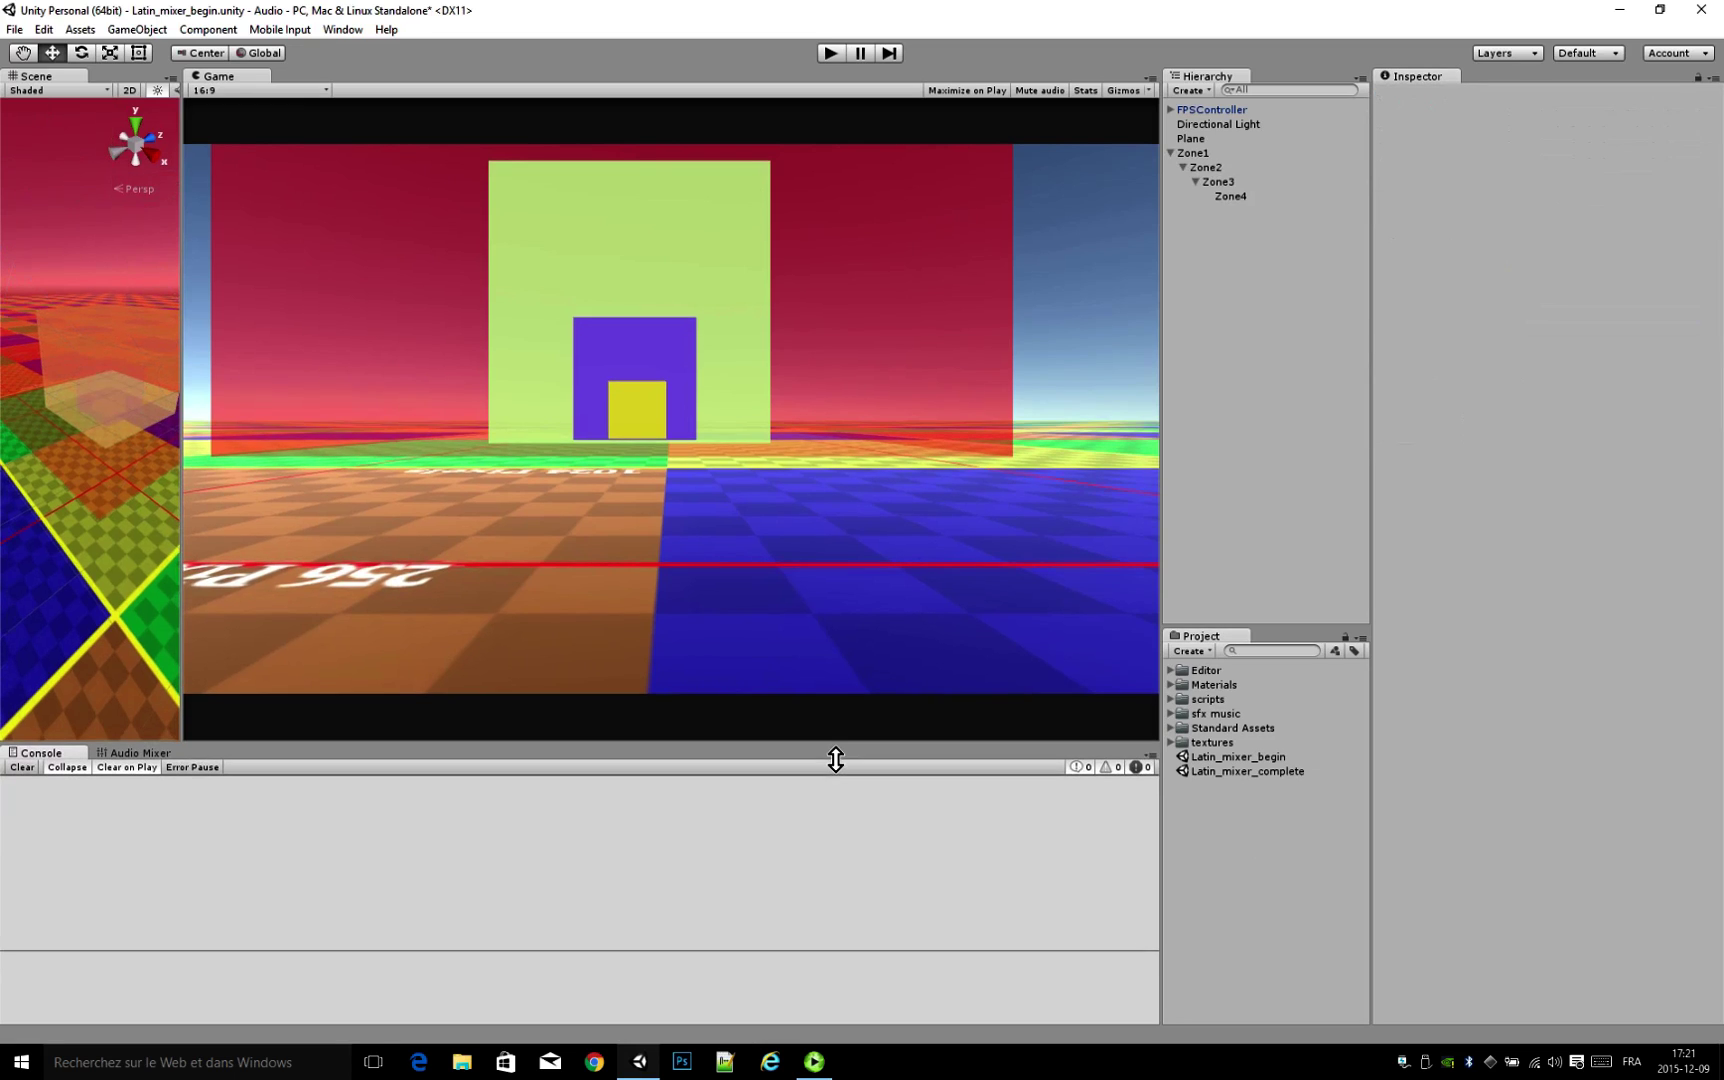
# Step: Add an Audio Source component to Zone1 through Zone4 together and enable Loop on it
pyautogui.click(1187, 155)
pyautogui.keyDown('shift'); pyautogui.click(1230, 194); pyautogui.keyUp('shift')
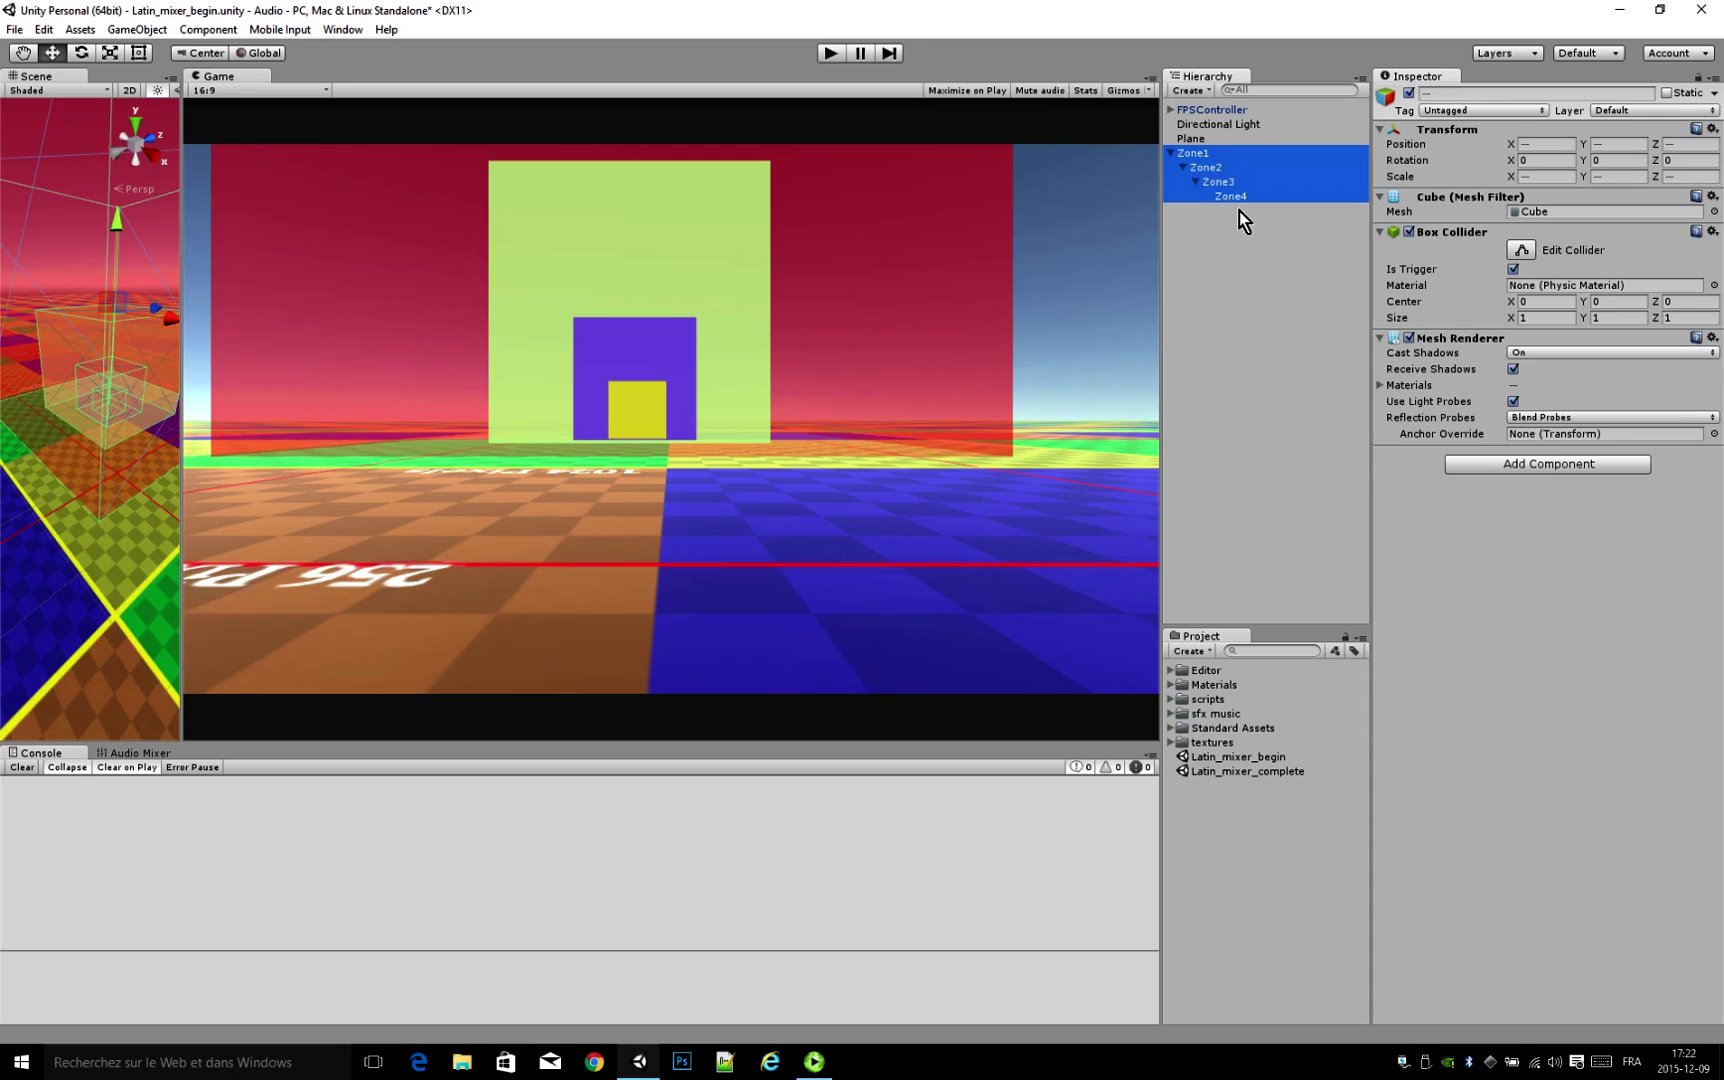
pyautogui.click(1476, 478)
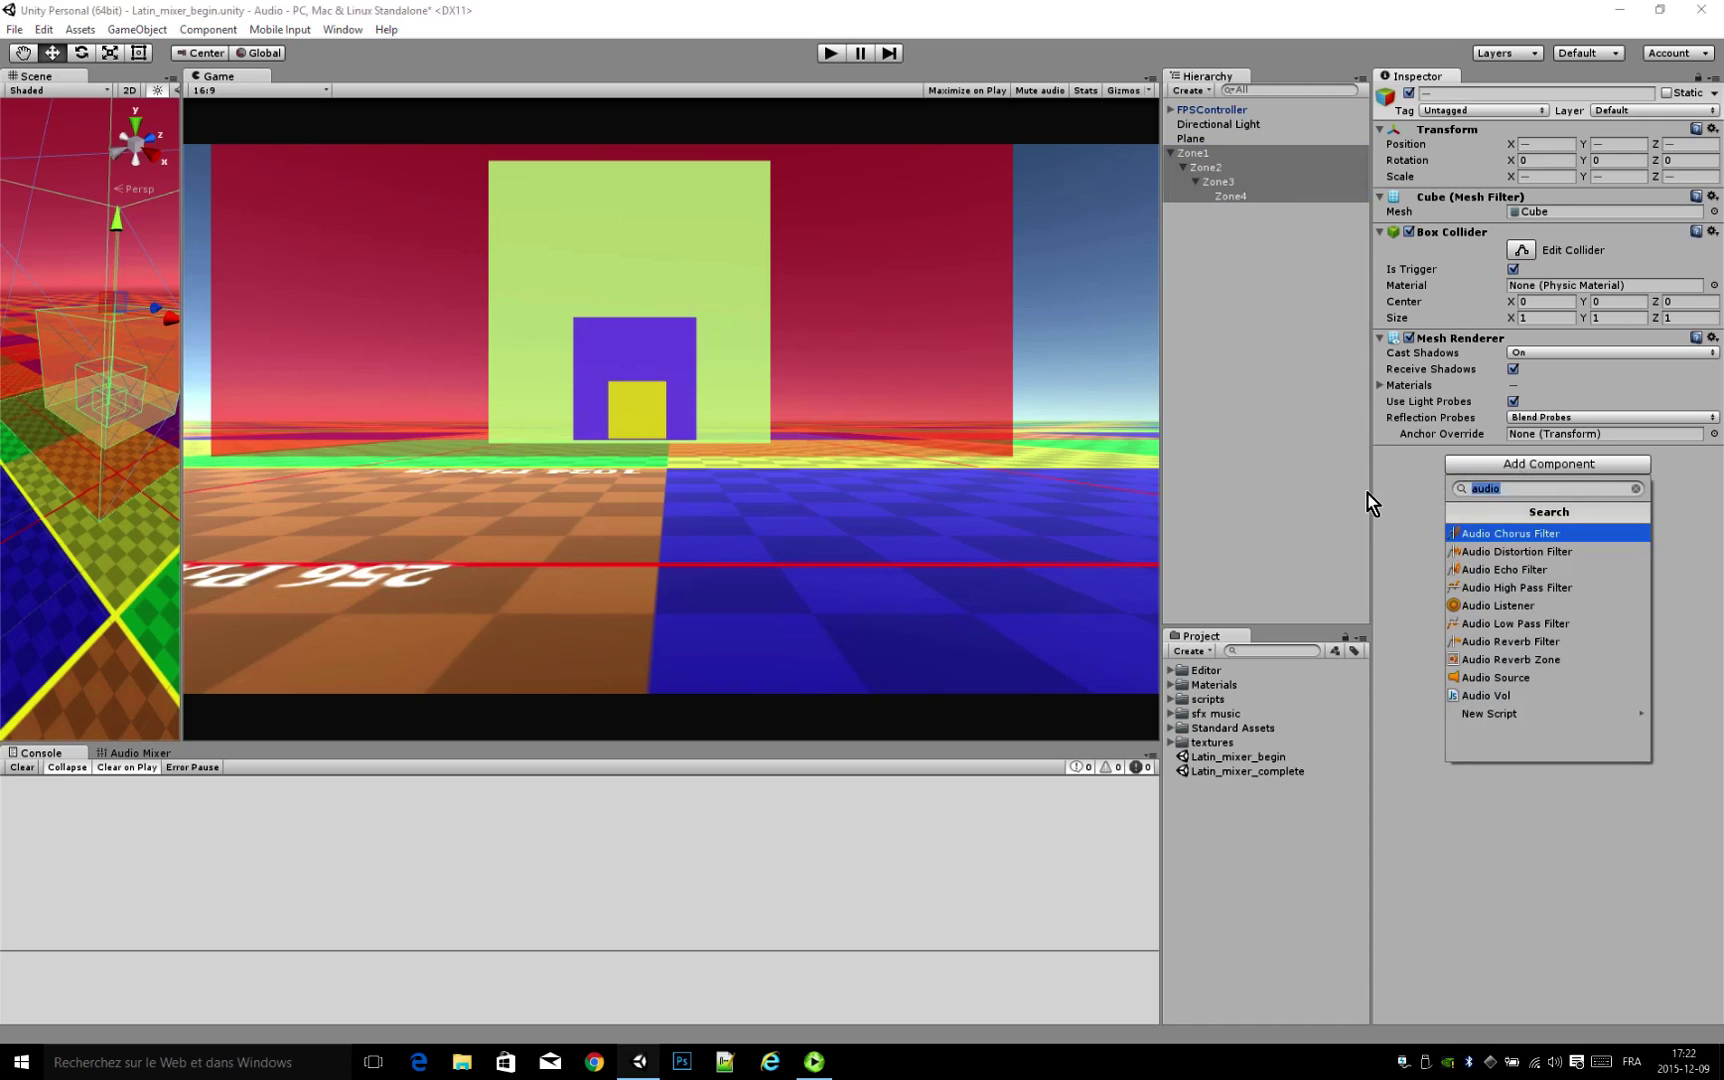
pyautogui.write('Audio')
pyautogui.click(1496, 678)
pyautogui.scroll(-3, 1570, 790)
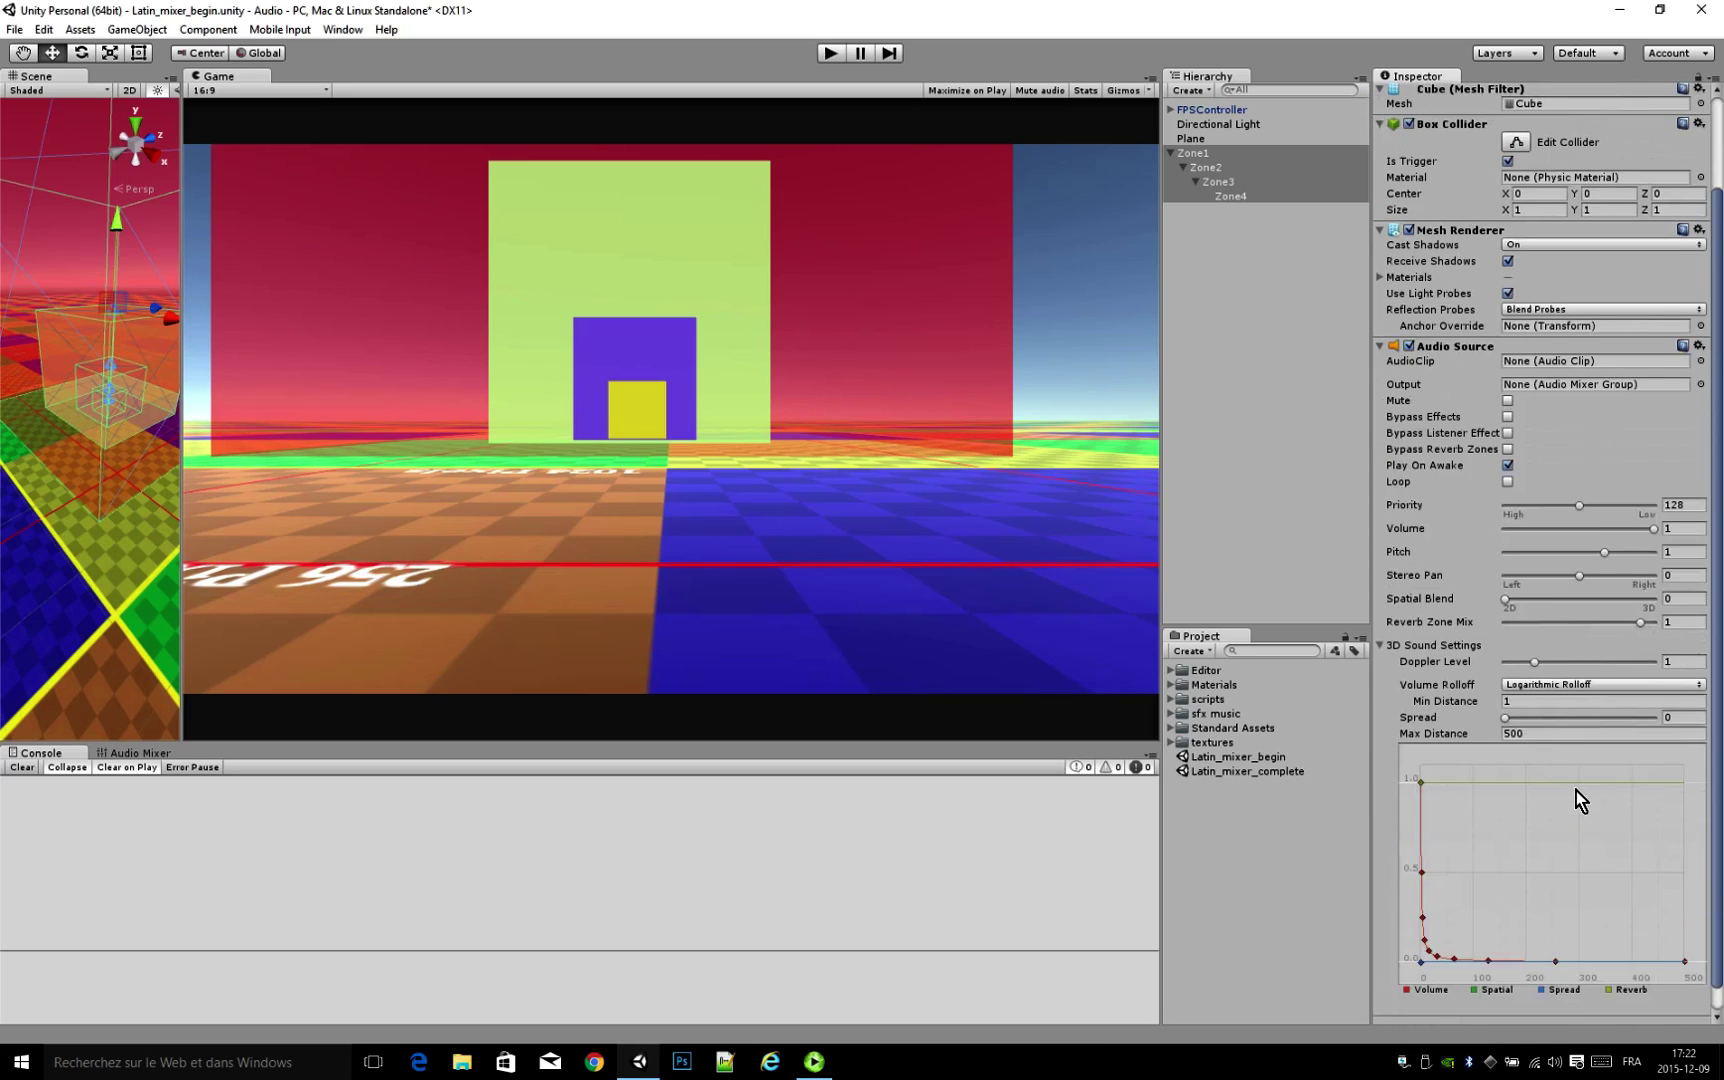
pyautogui.scroll(-1, 1575, 800)
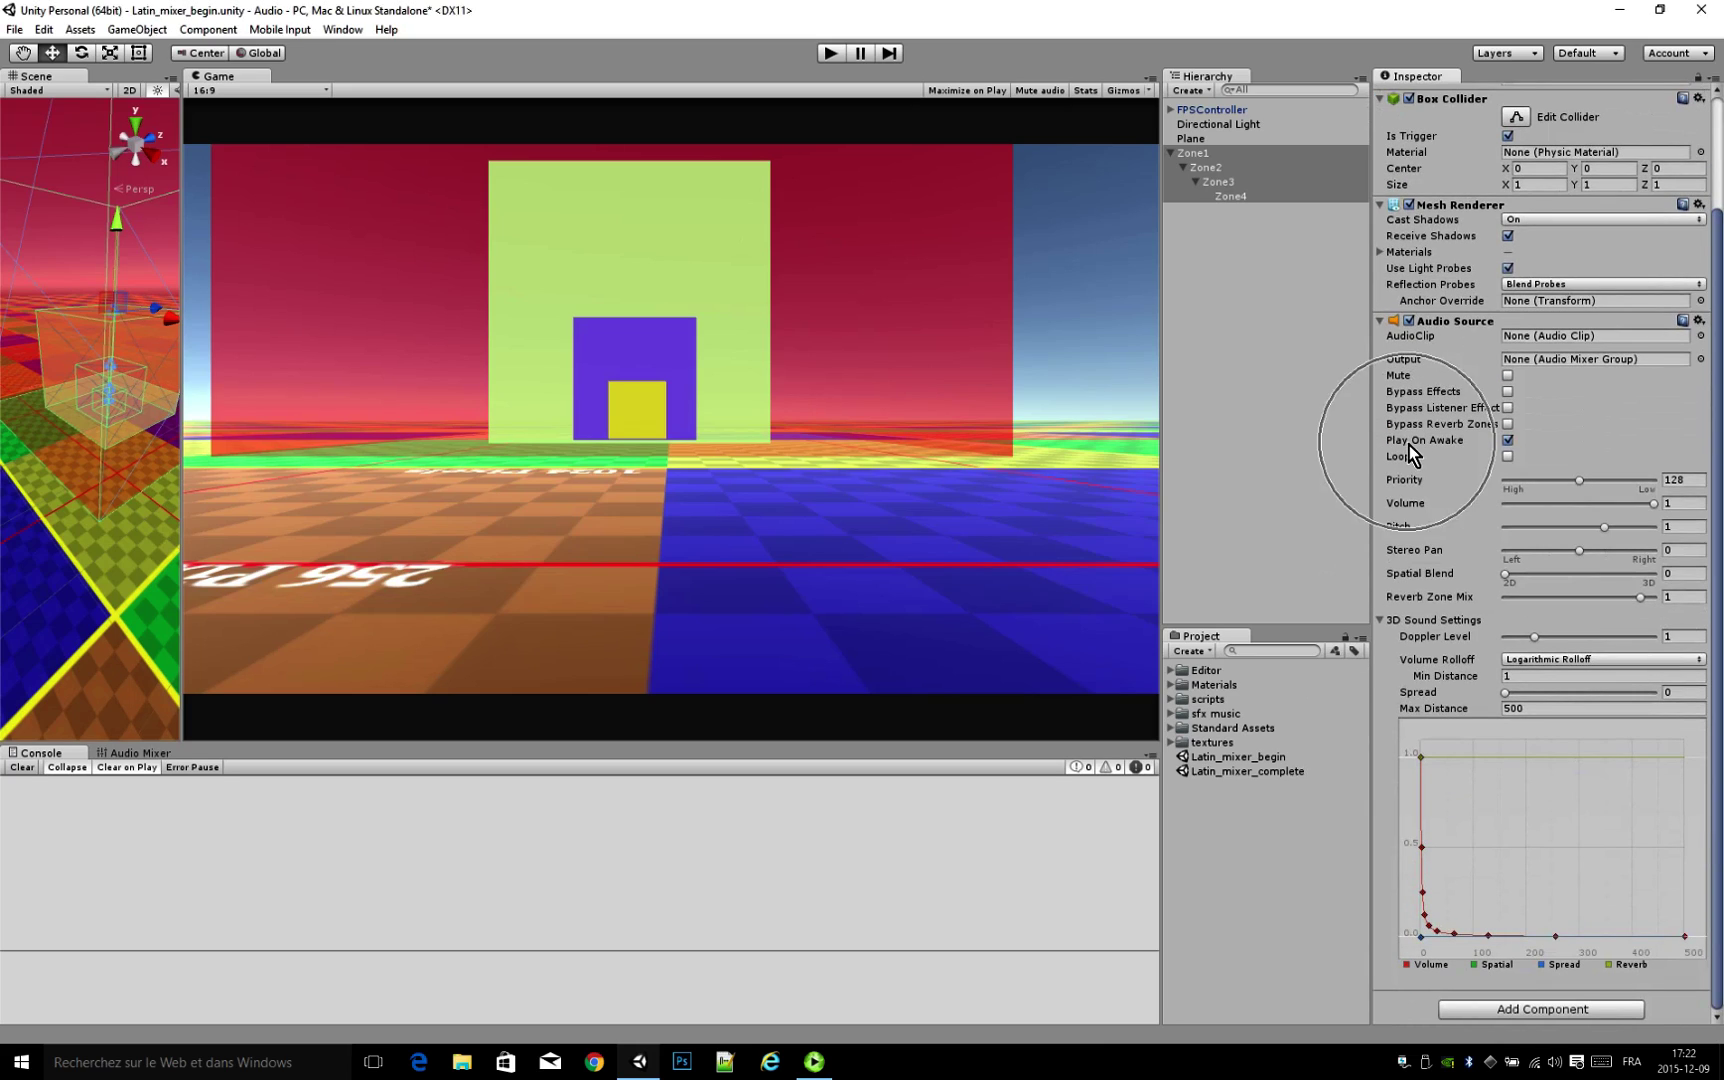
pyautogui.click(1507, 457)
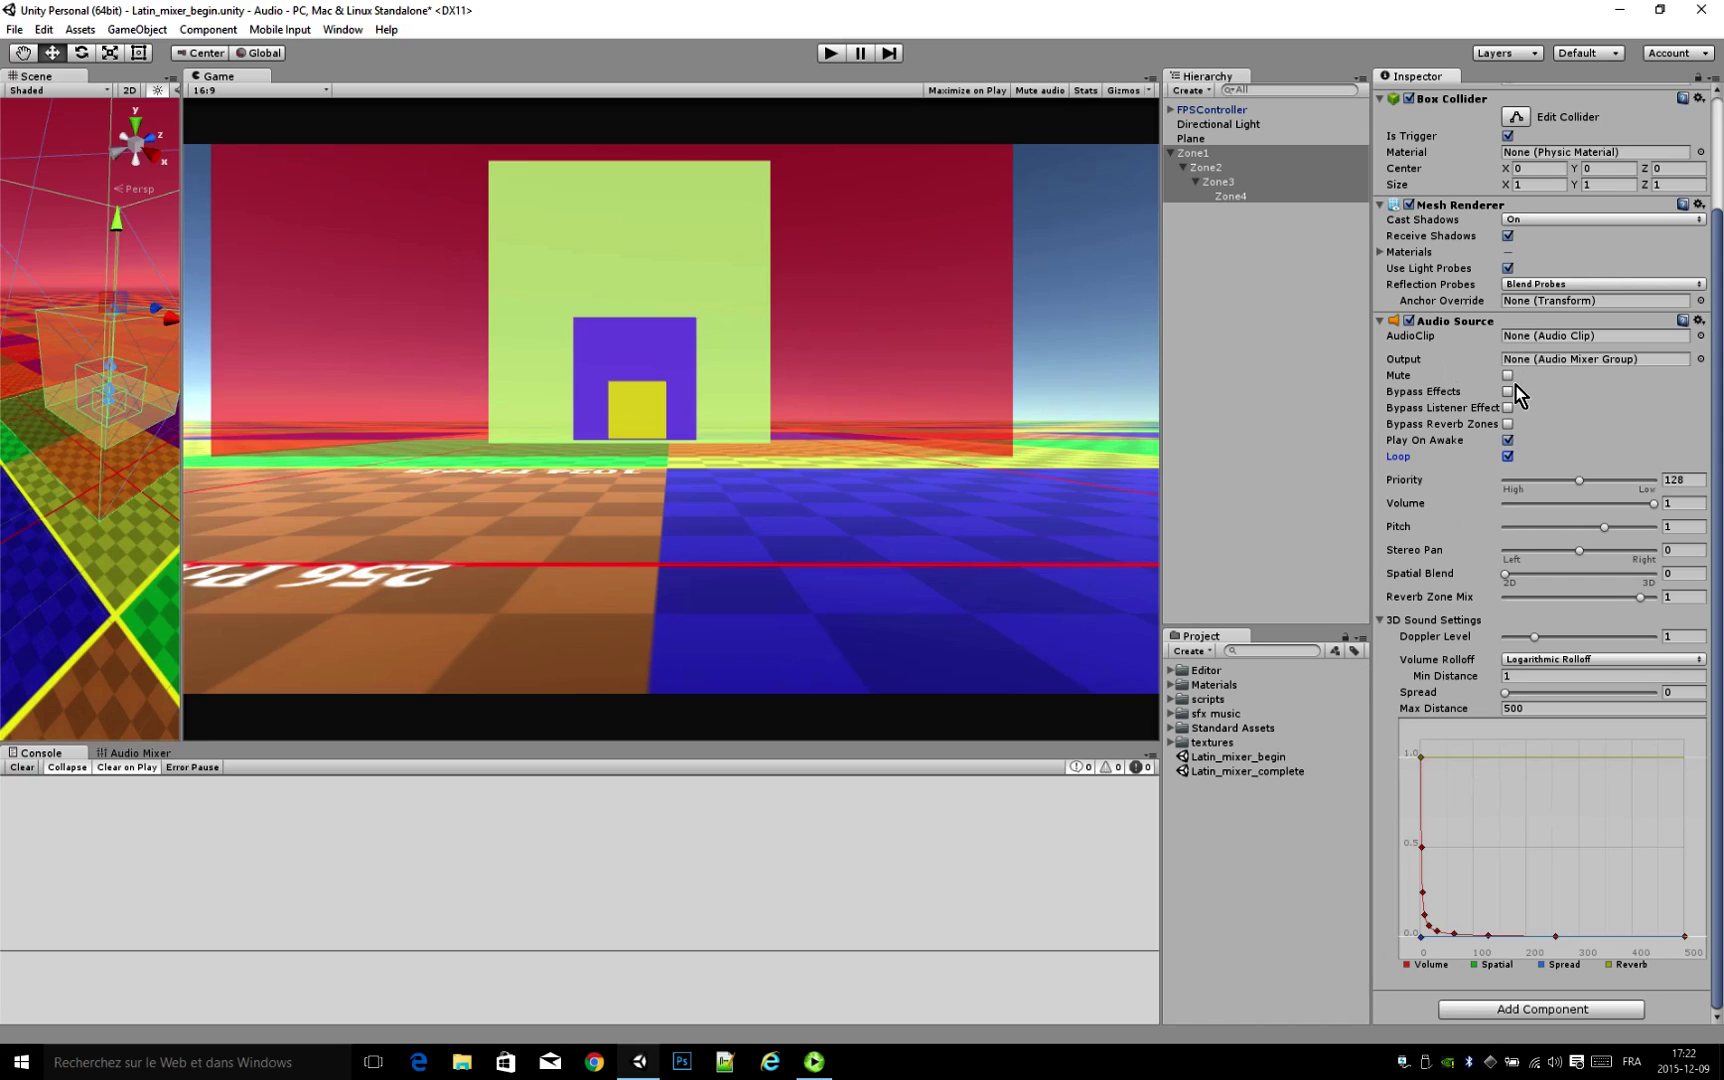
pyautogui.click(1232, 252)
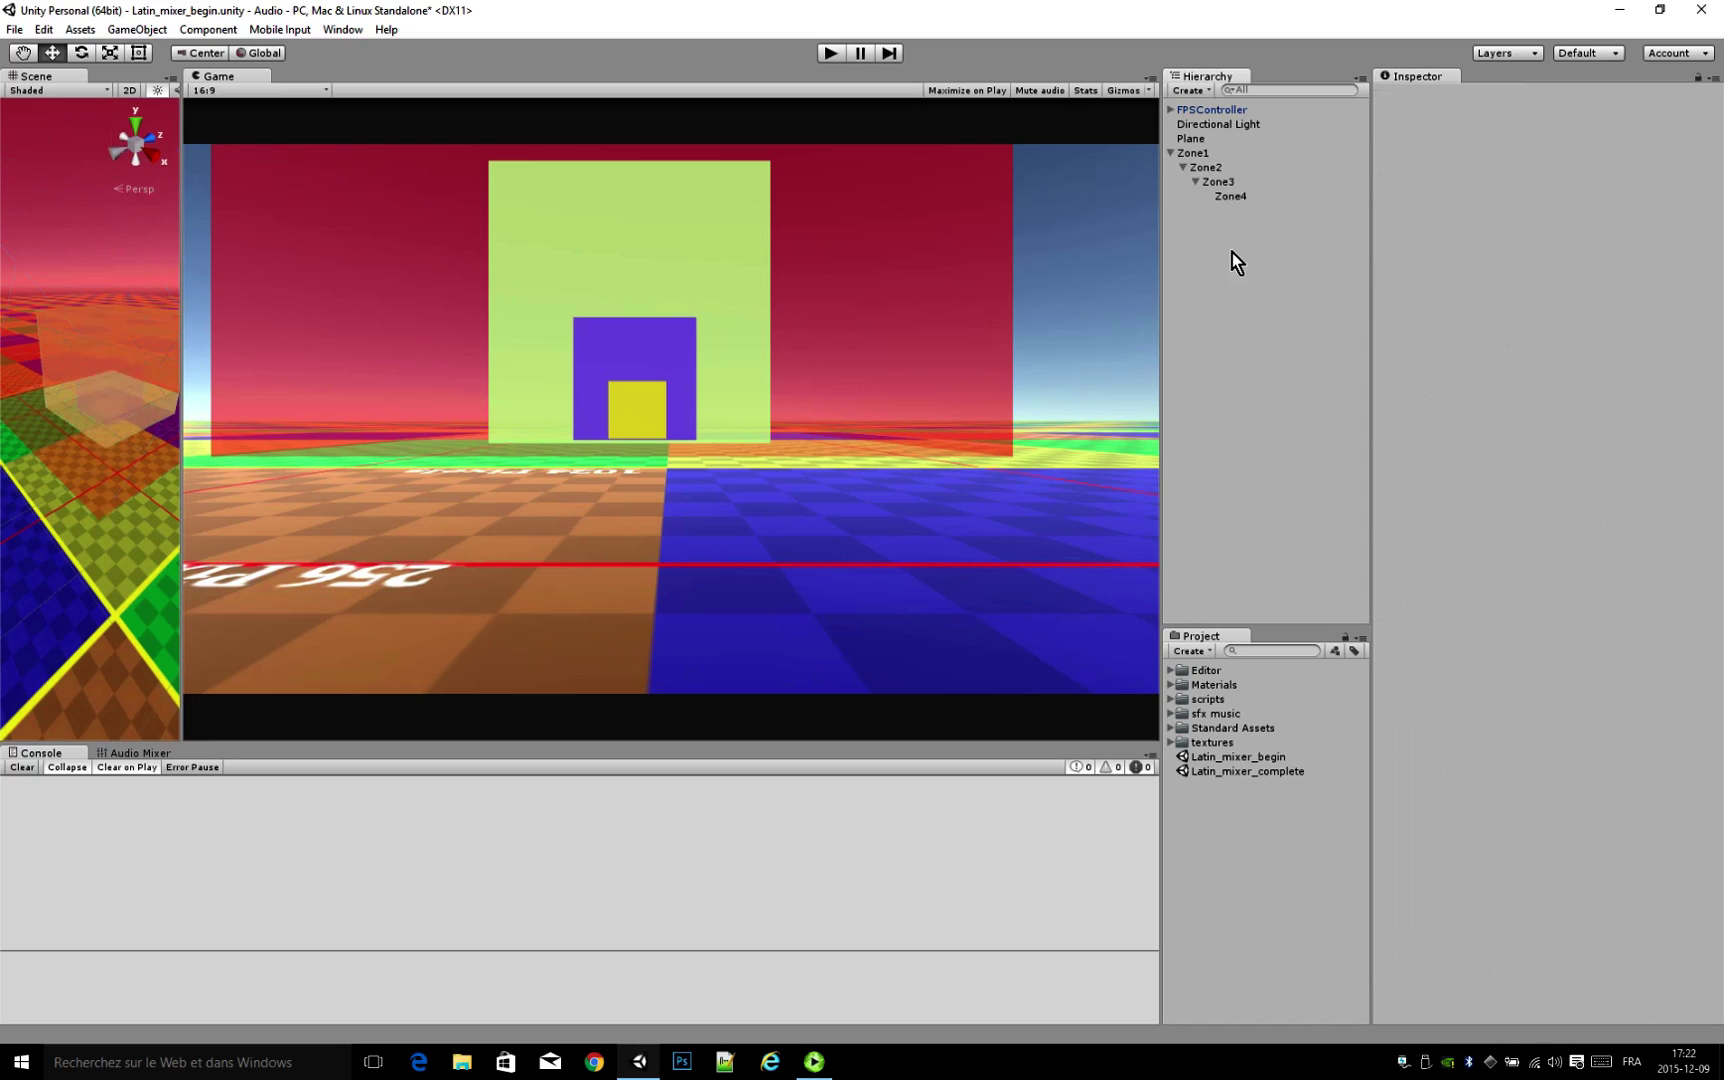
# Step: Assign the Latin_strings clip to Zone1's Audio Source and Latin_horn to Zone2's
pyautogui.click(1201, 158)
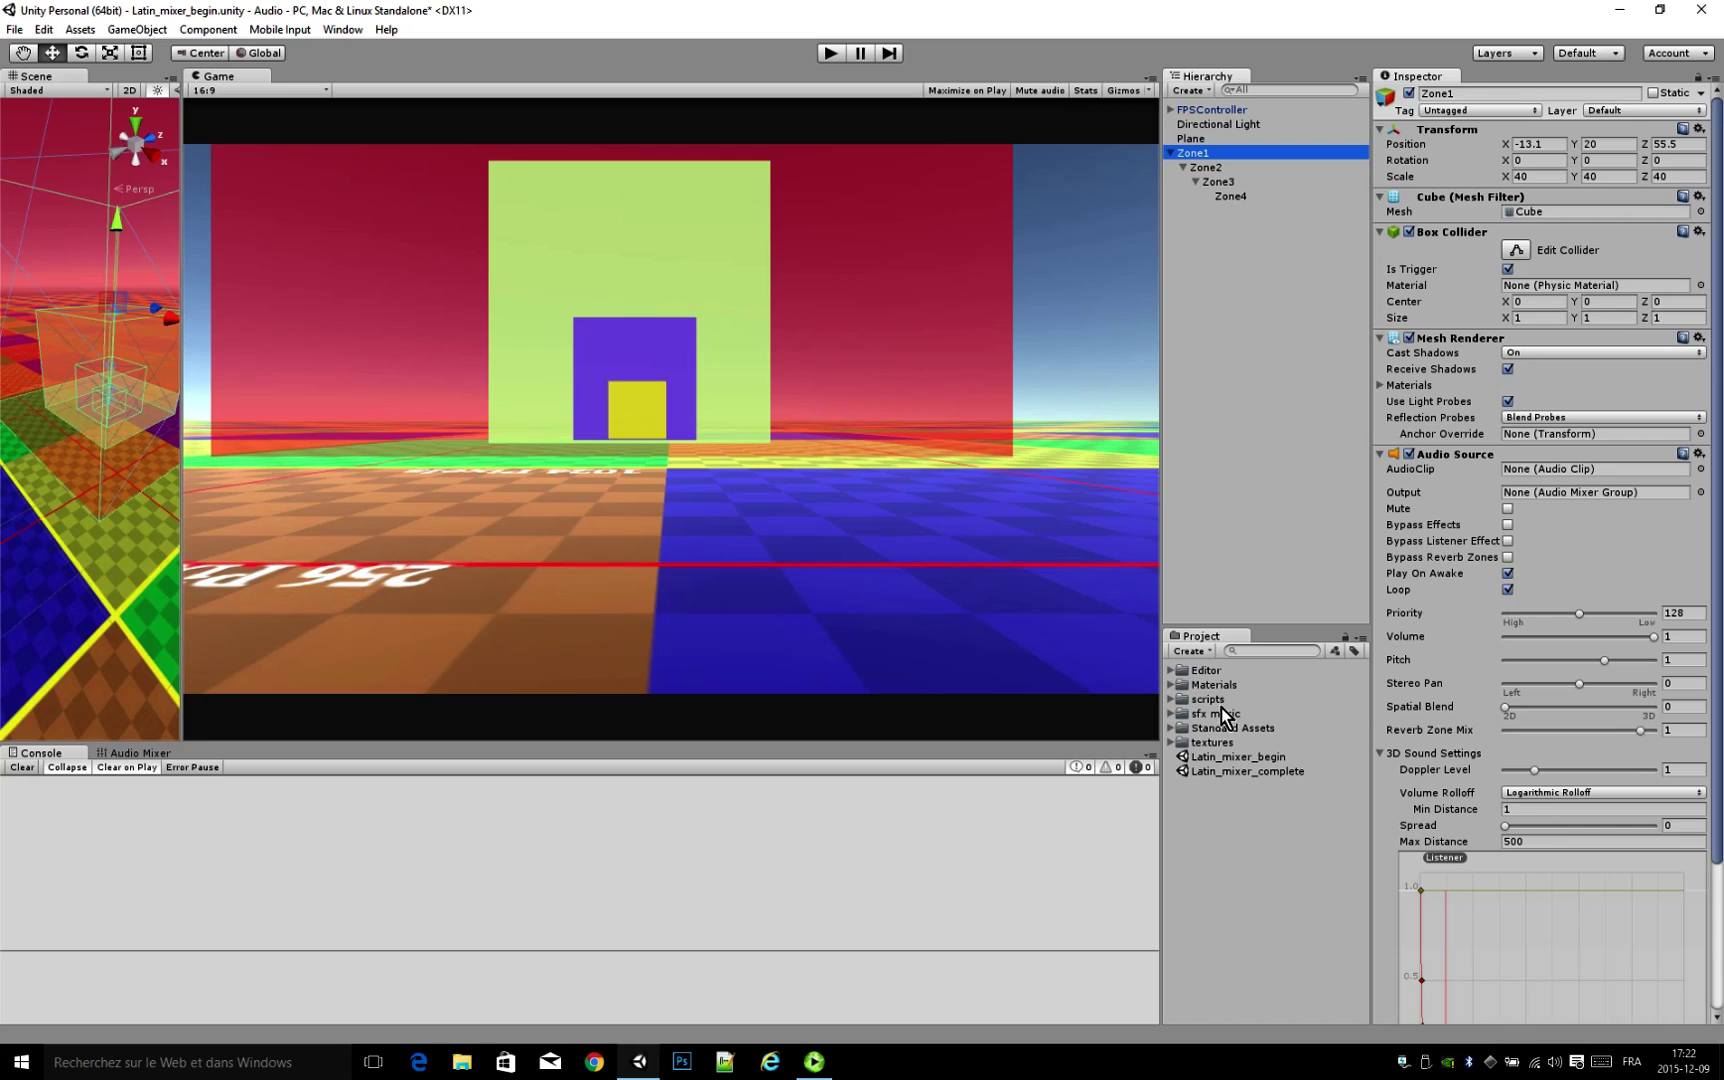
pyautogui.click(1170, 714)
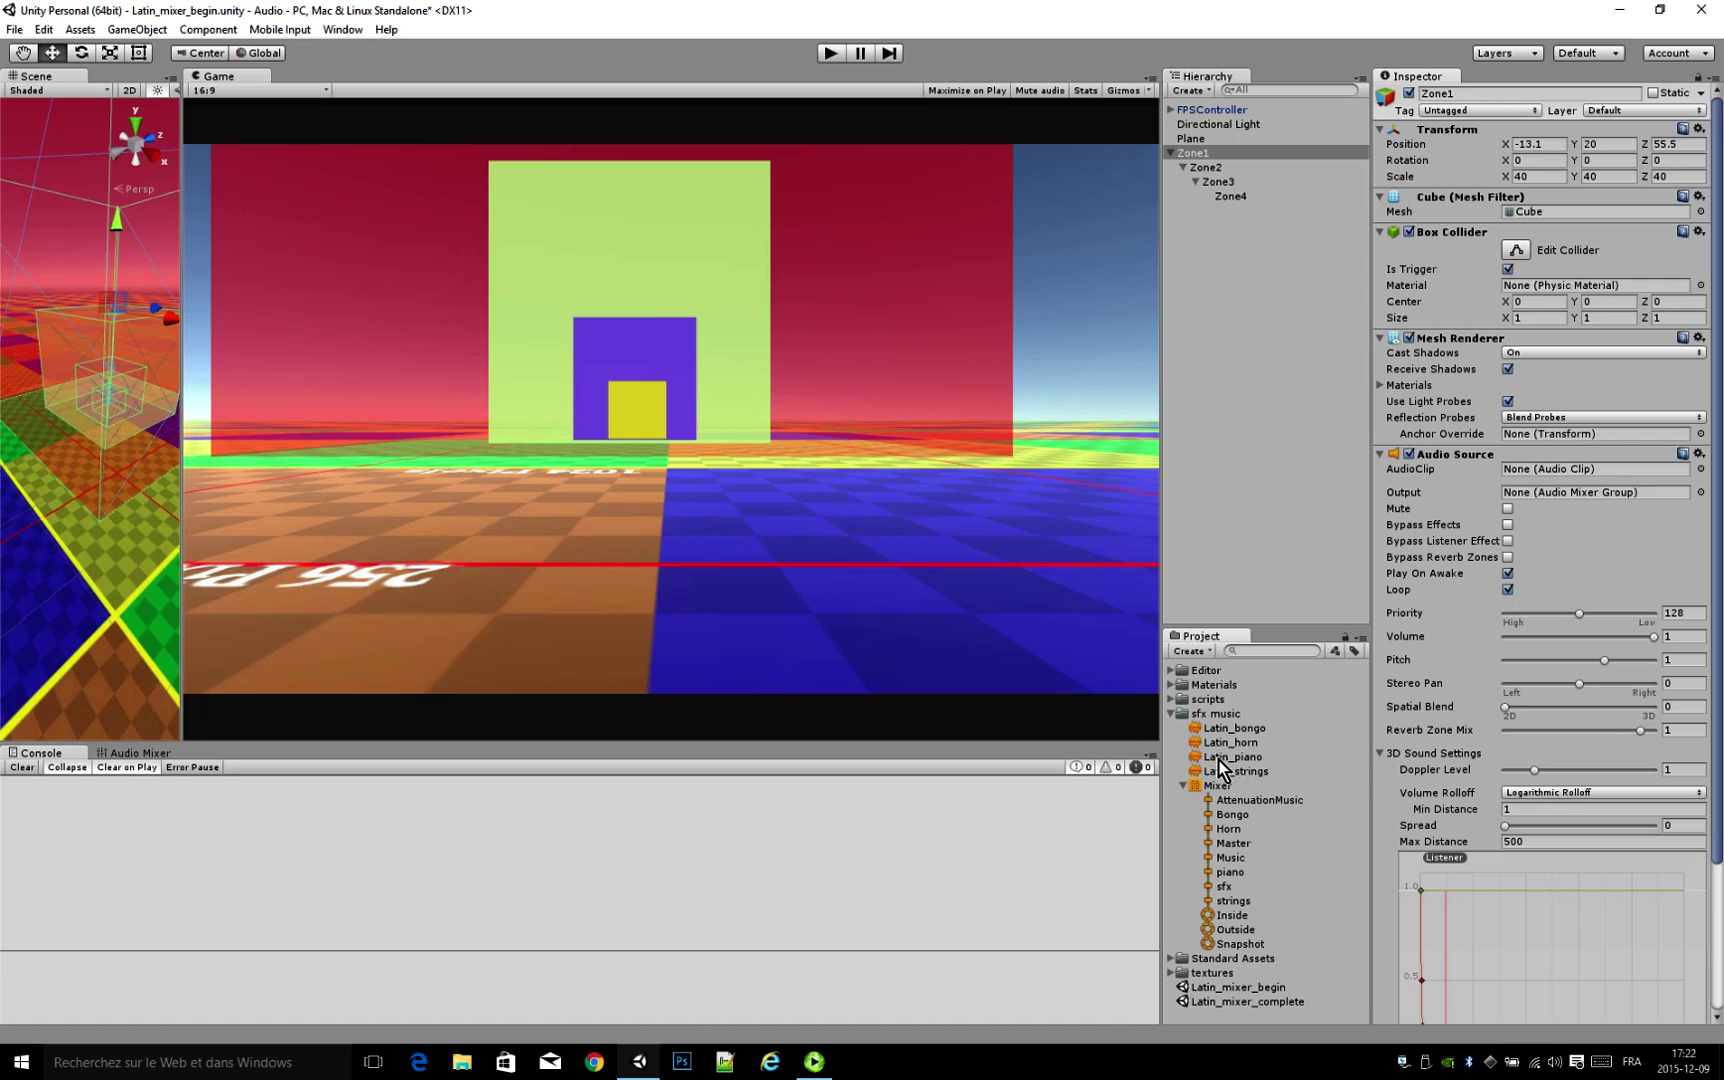
pyautogui.moveTo(1215, 772); pyautogui.dragTo(1546, 470)
pyautogui.click(1205, 167)
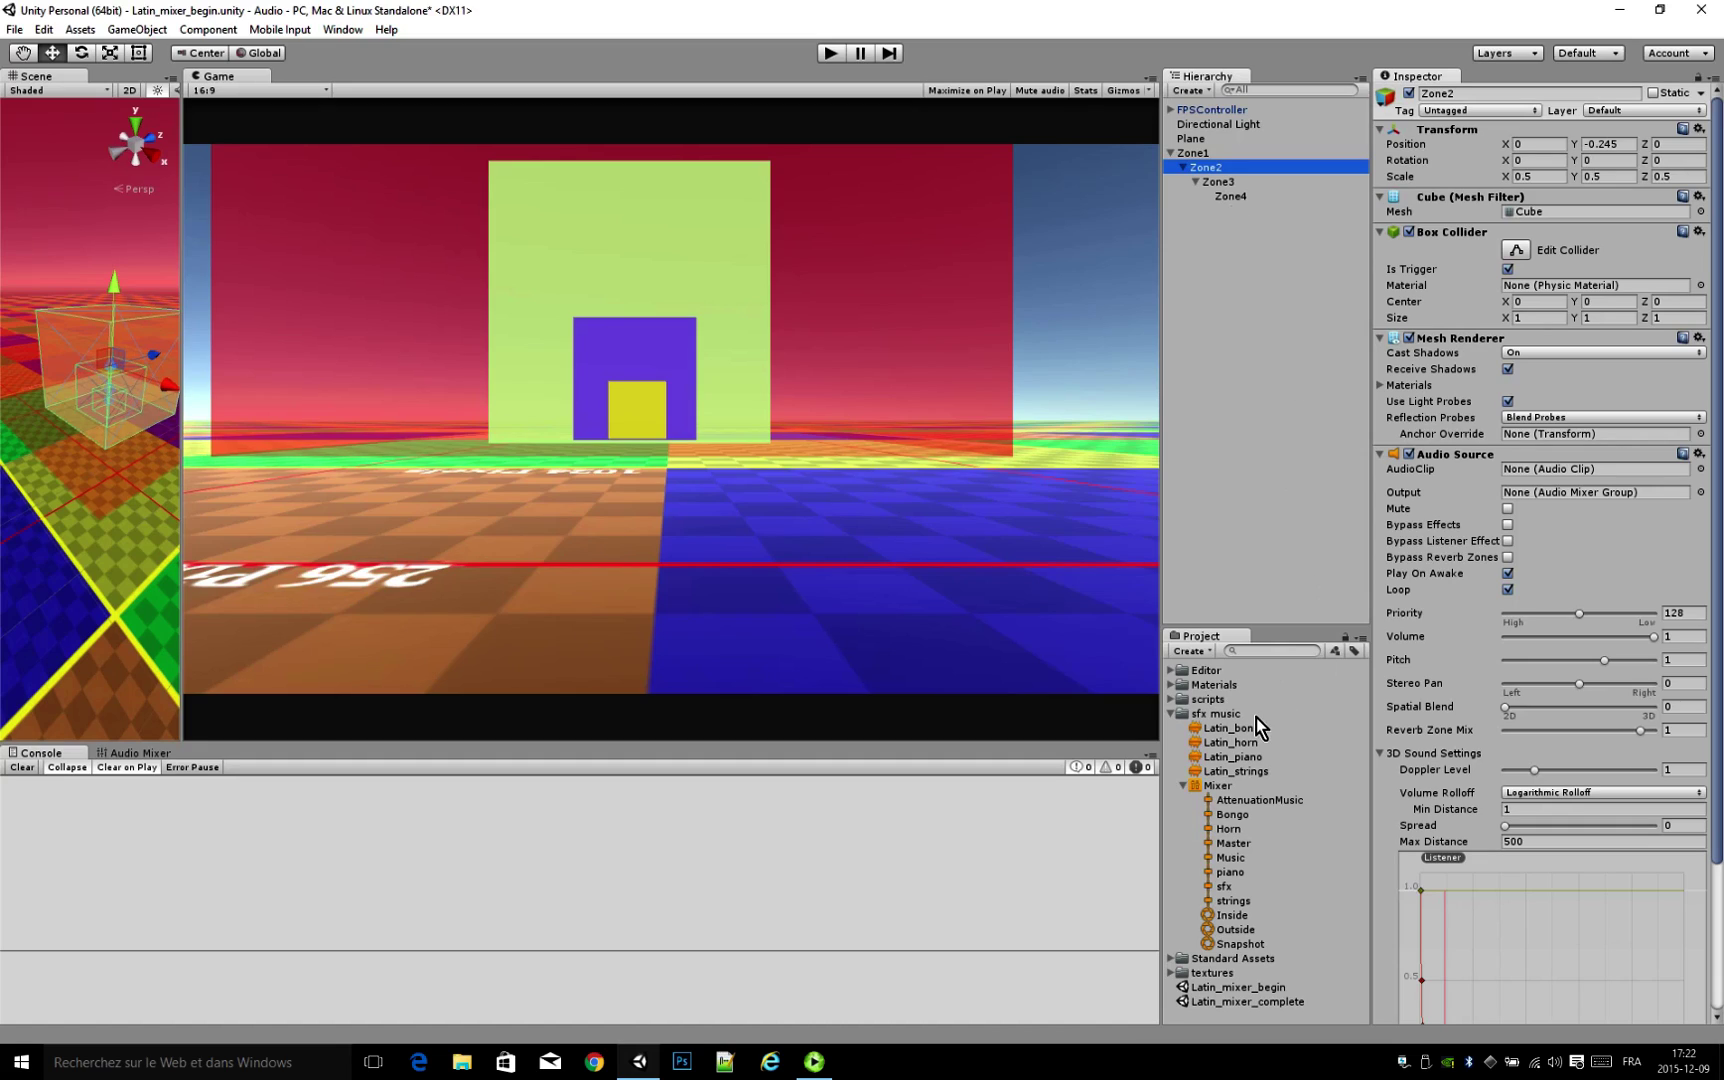
pyautogui.moveTo(1228, 752); pyautogui.dragTo(1535, 477)
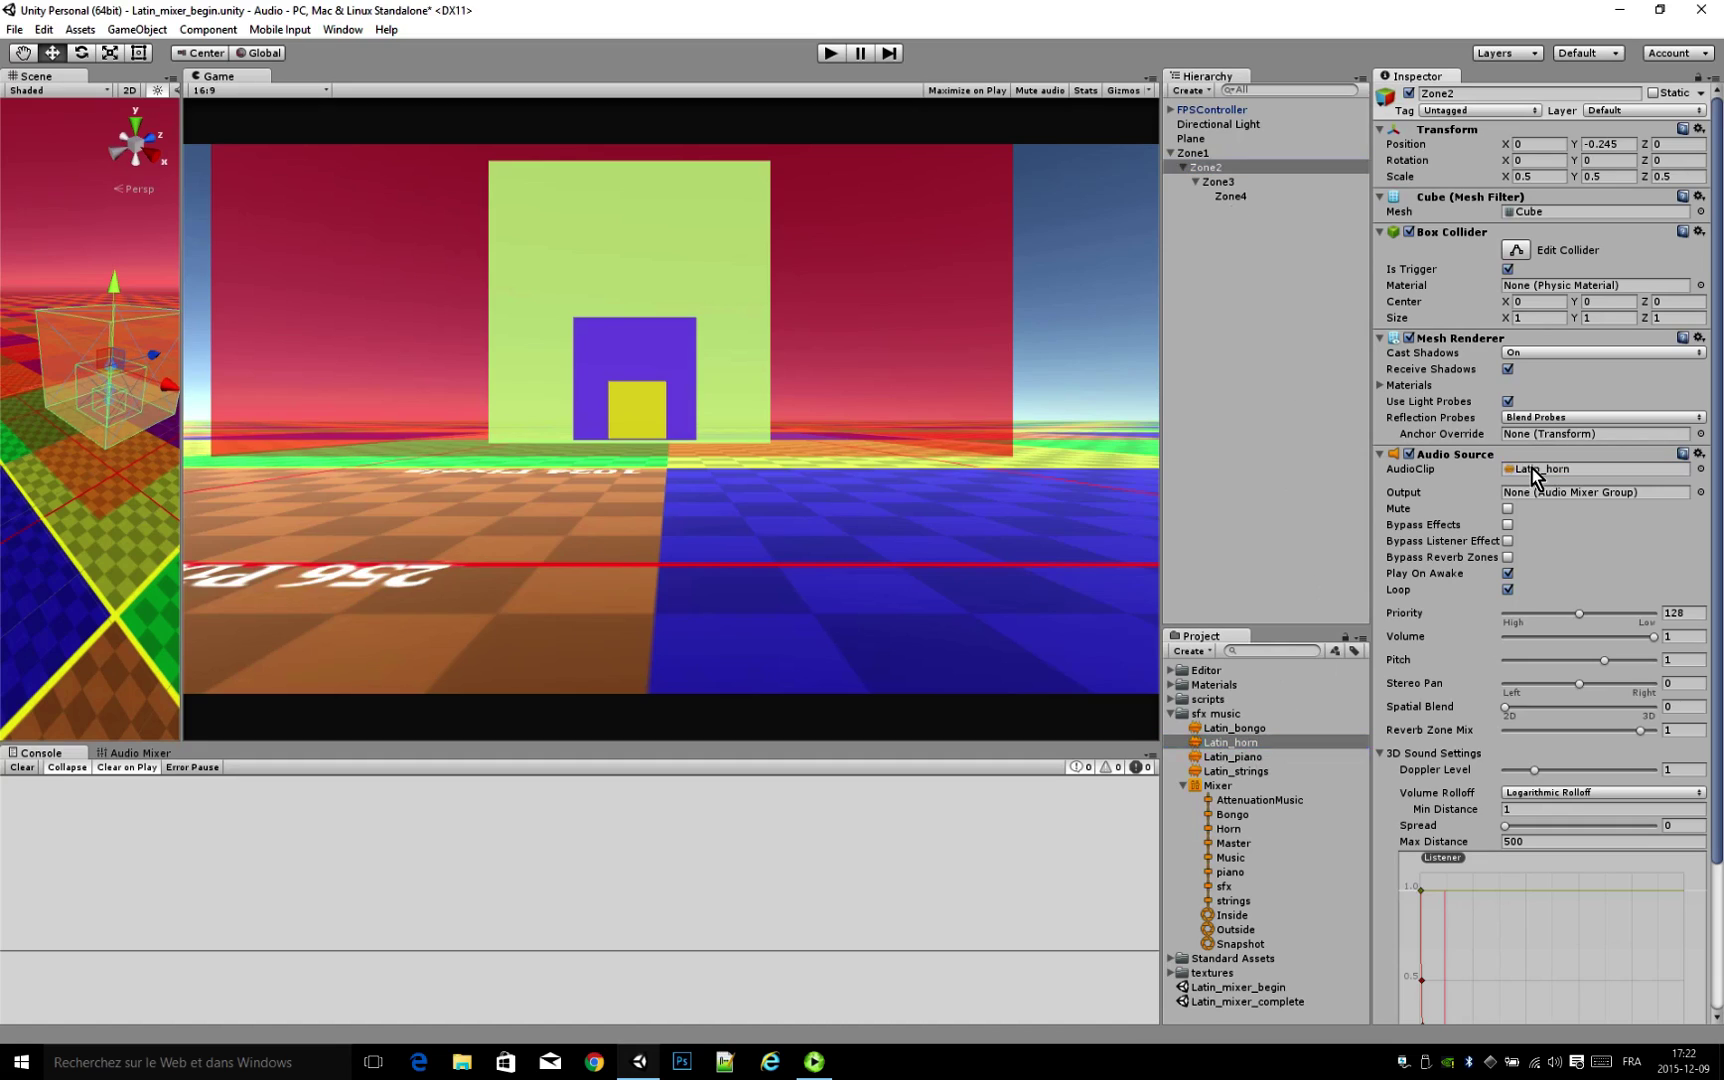
# Step: Assign the Latin_bongo clip to Zone3 and Latin_piano to Zone4, and play the scene briefly to test the sound
pyautogui.click(1228, 183)
pyautogui.moveTo(1248, 732); pyautogui.dragTo(1544, 475)
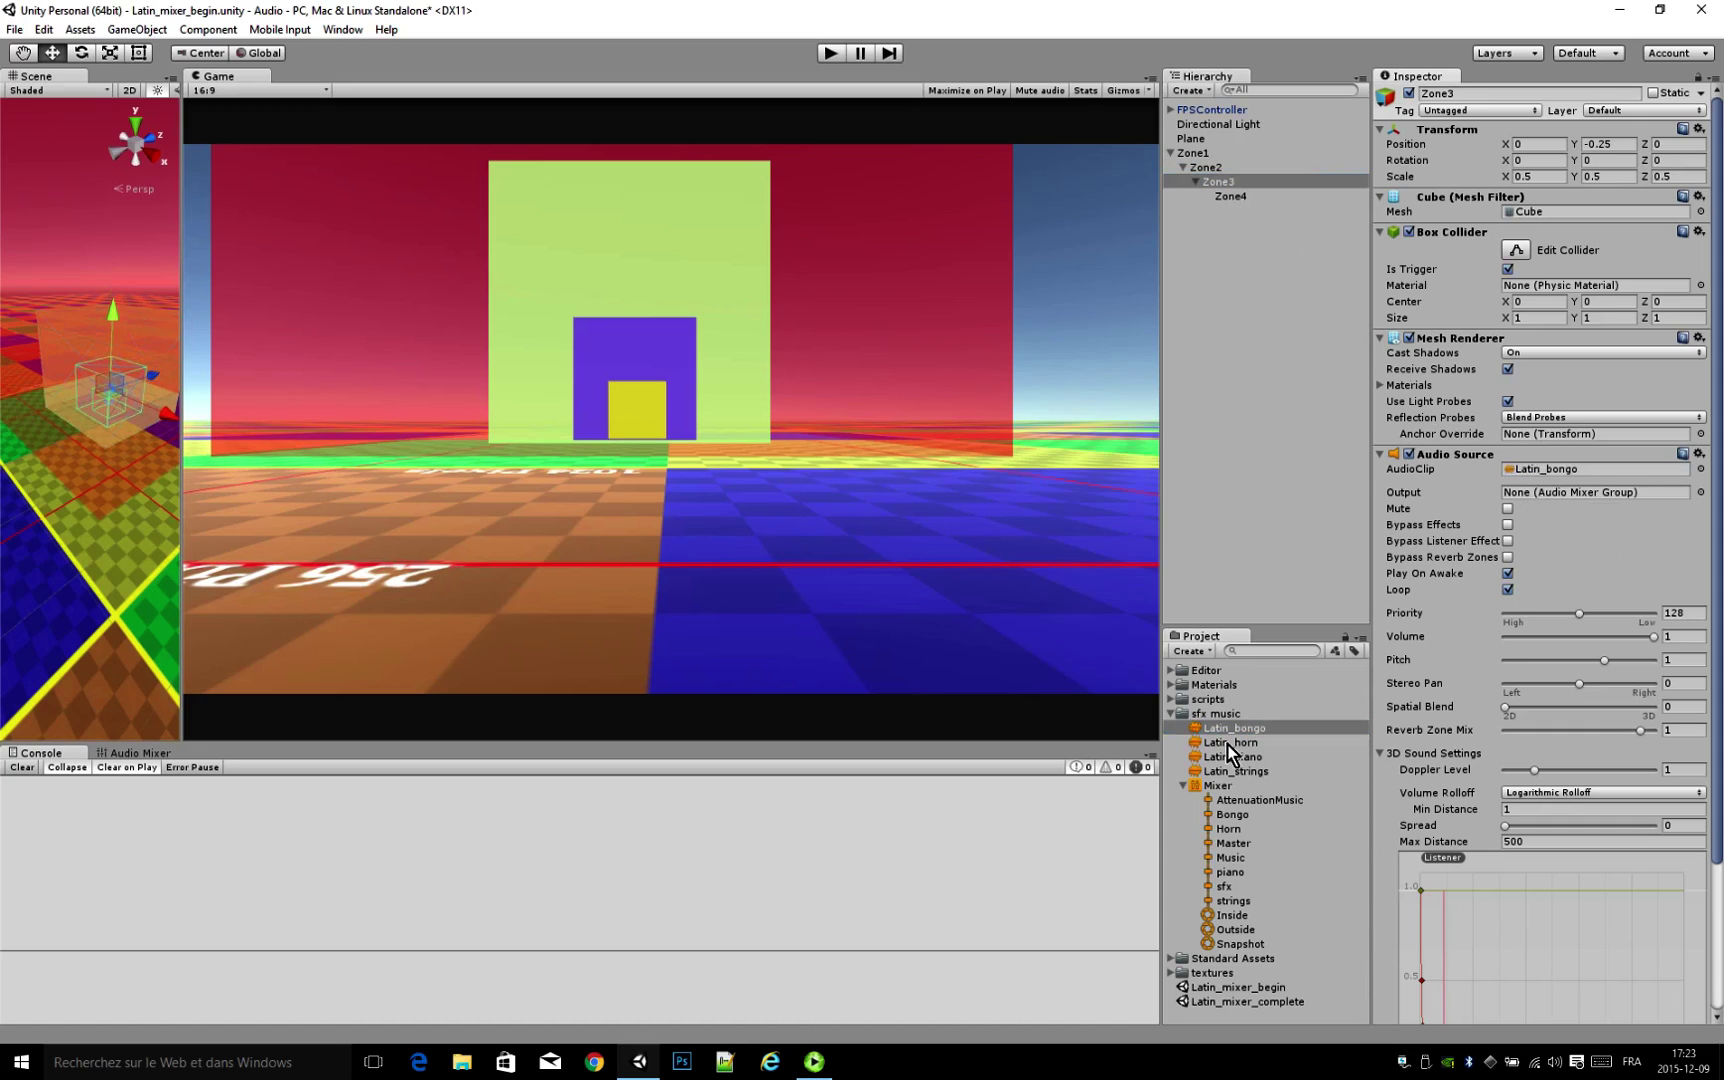
pyautogui.click(1231, 197)
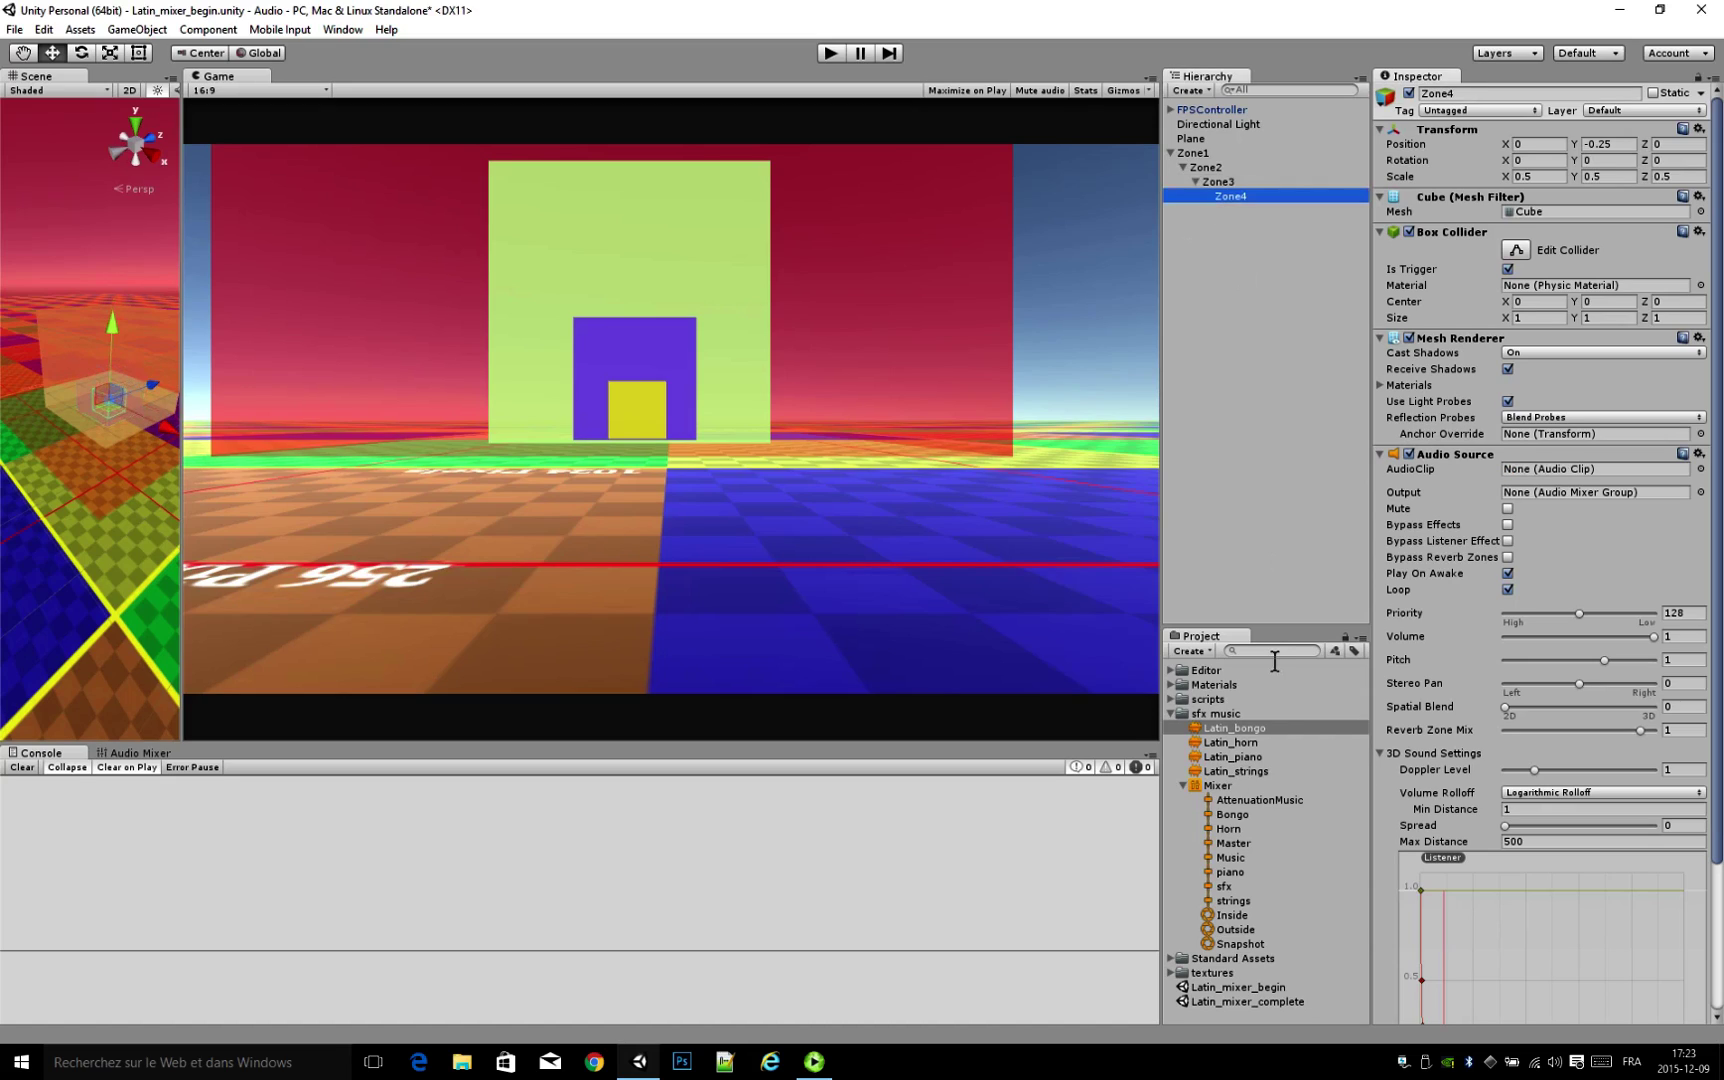
pyautogui.moveTo(1215, 764); pyautogui.dragTo(1540, 470)
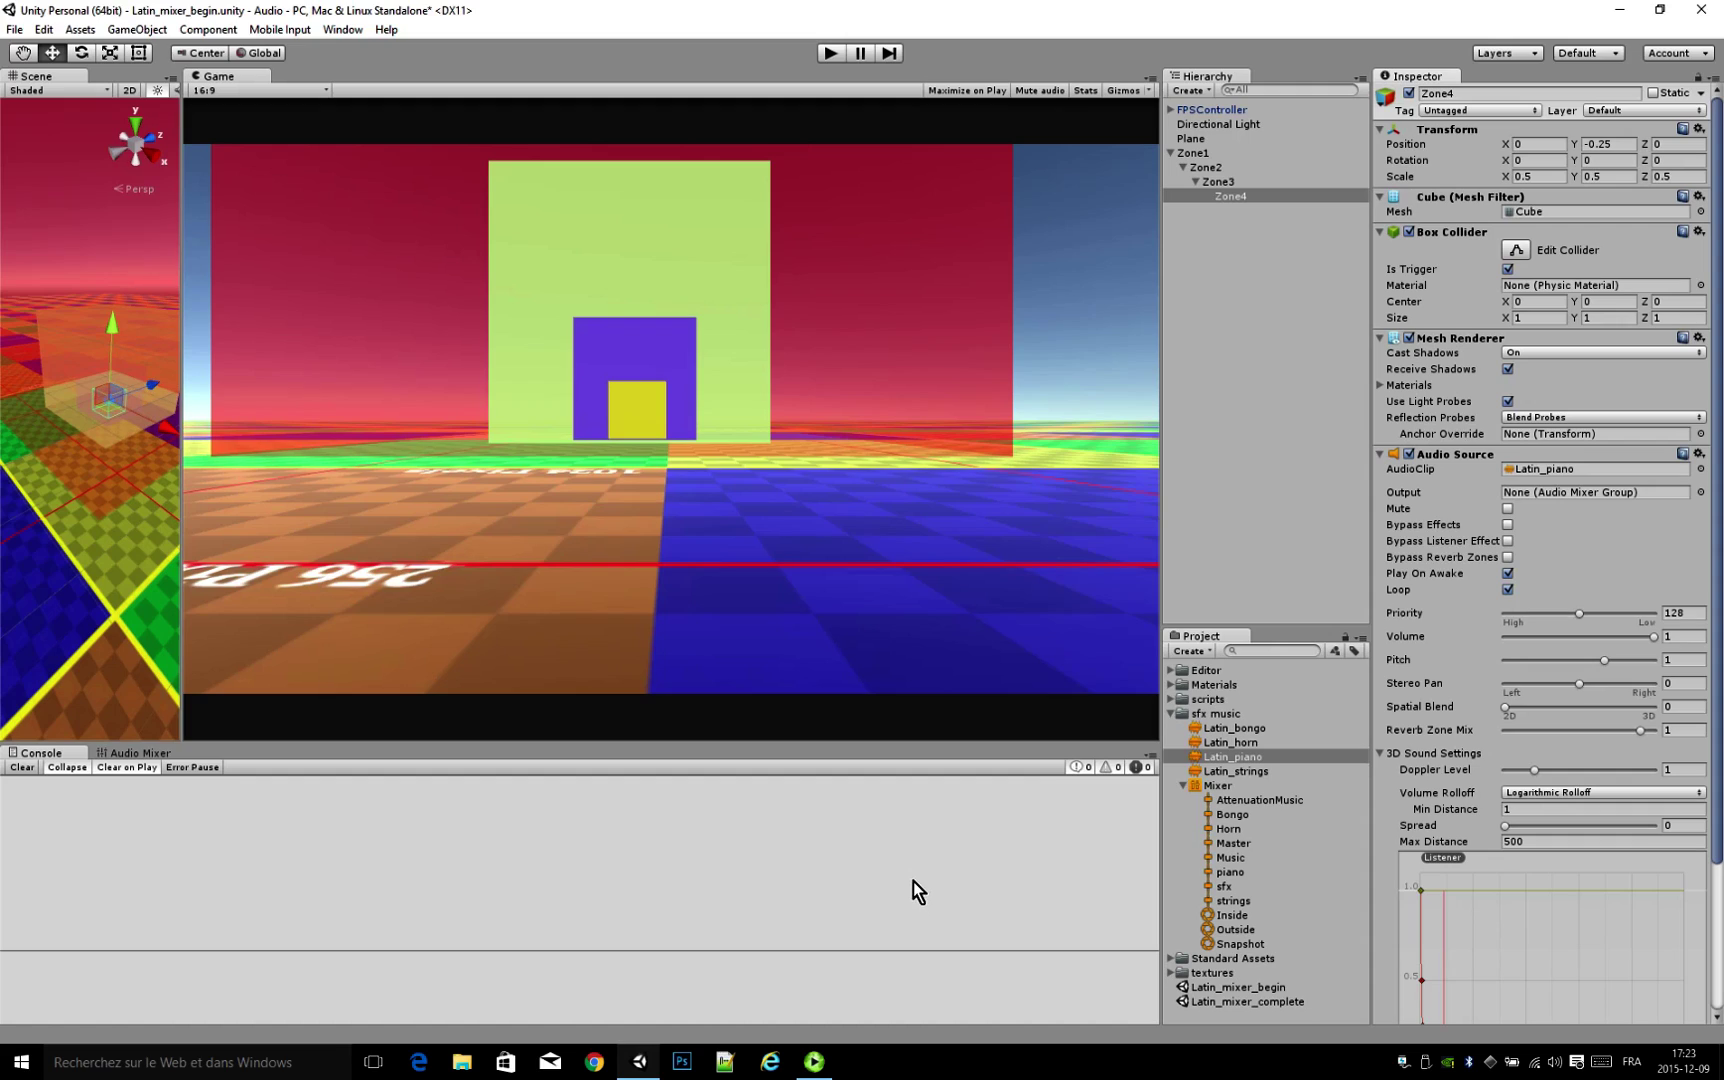
pyautogui.click(833, 56)
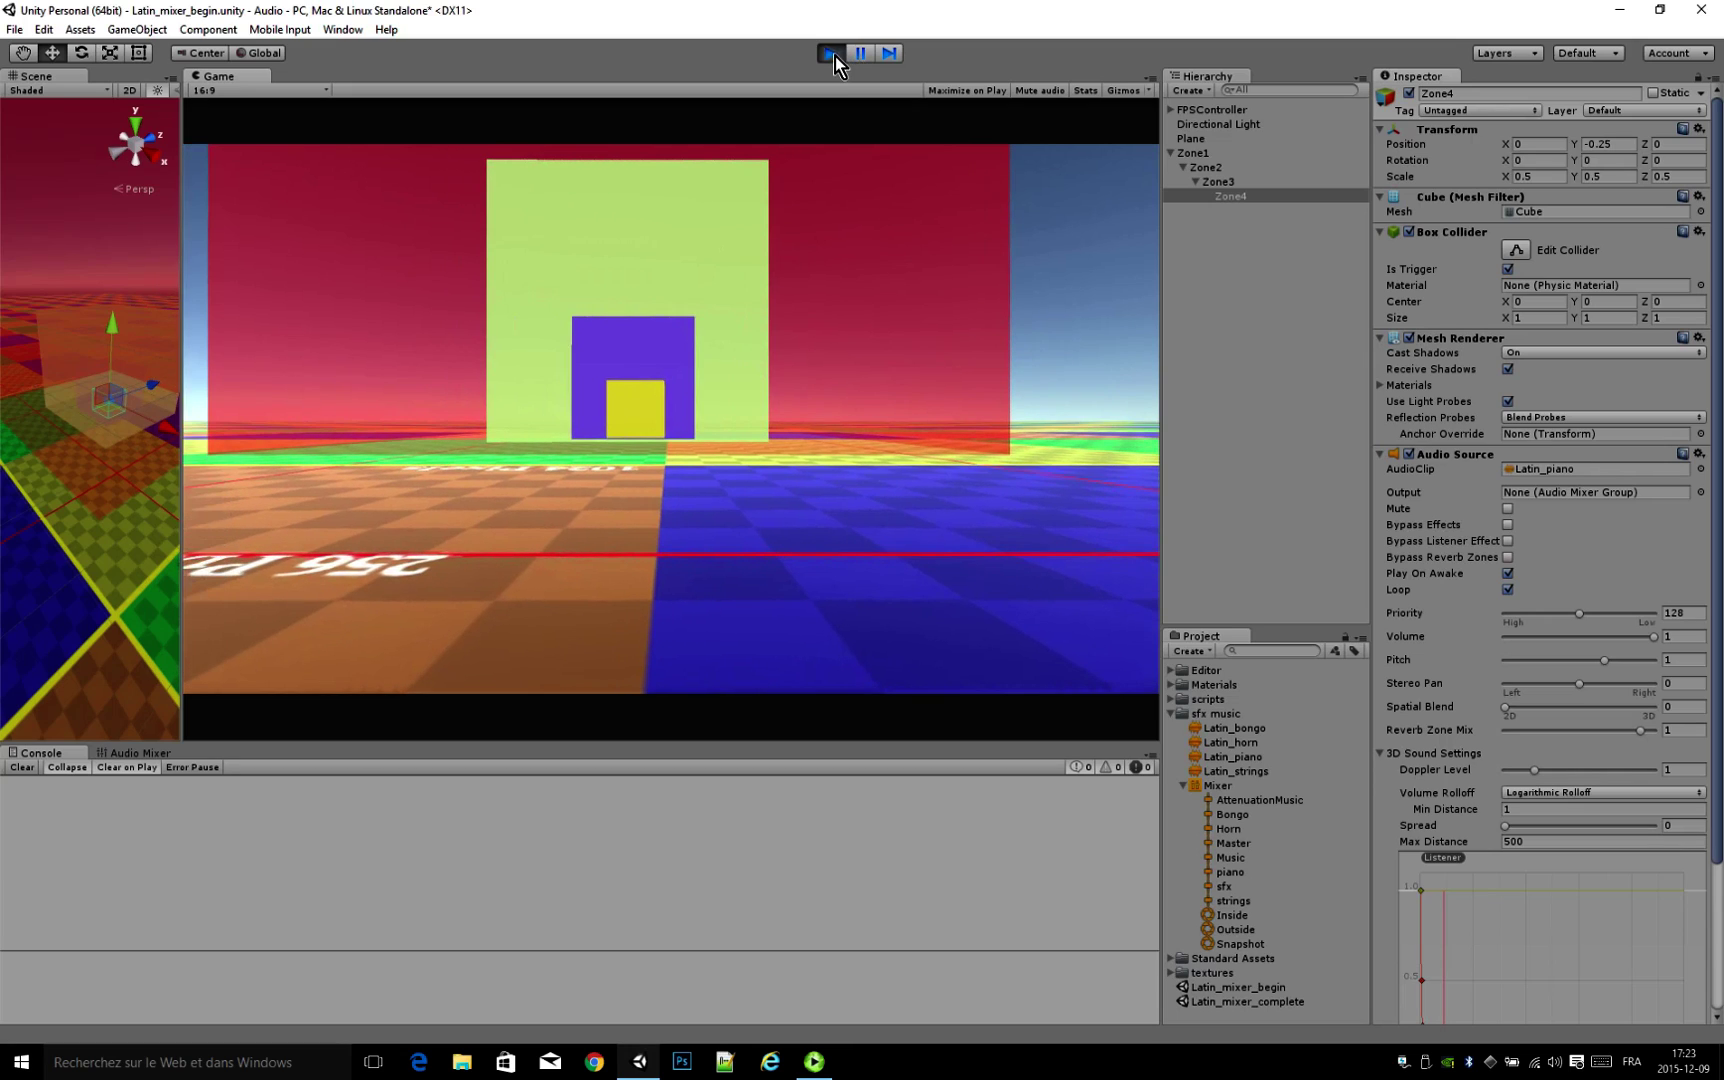
pyautogui.click(834, 56)
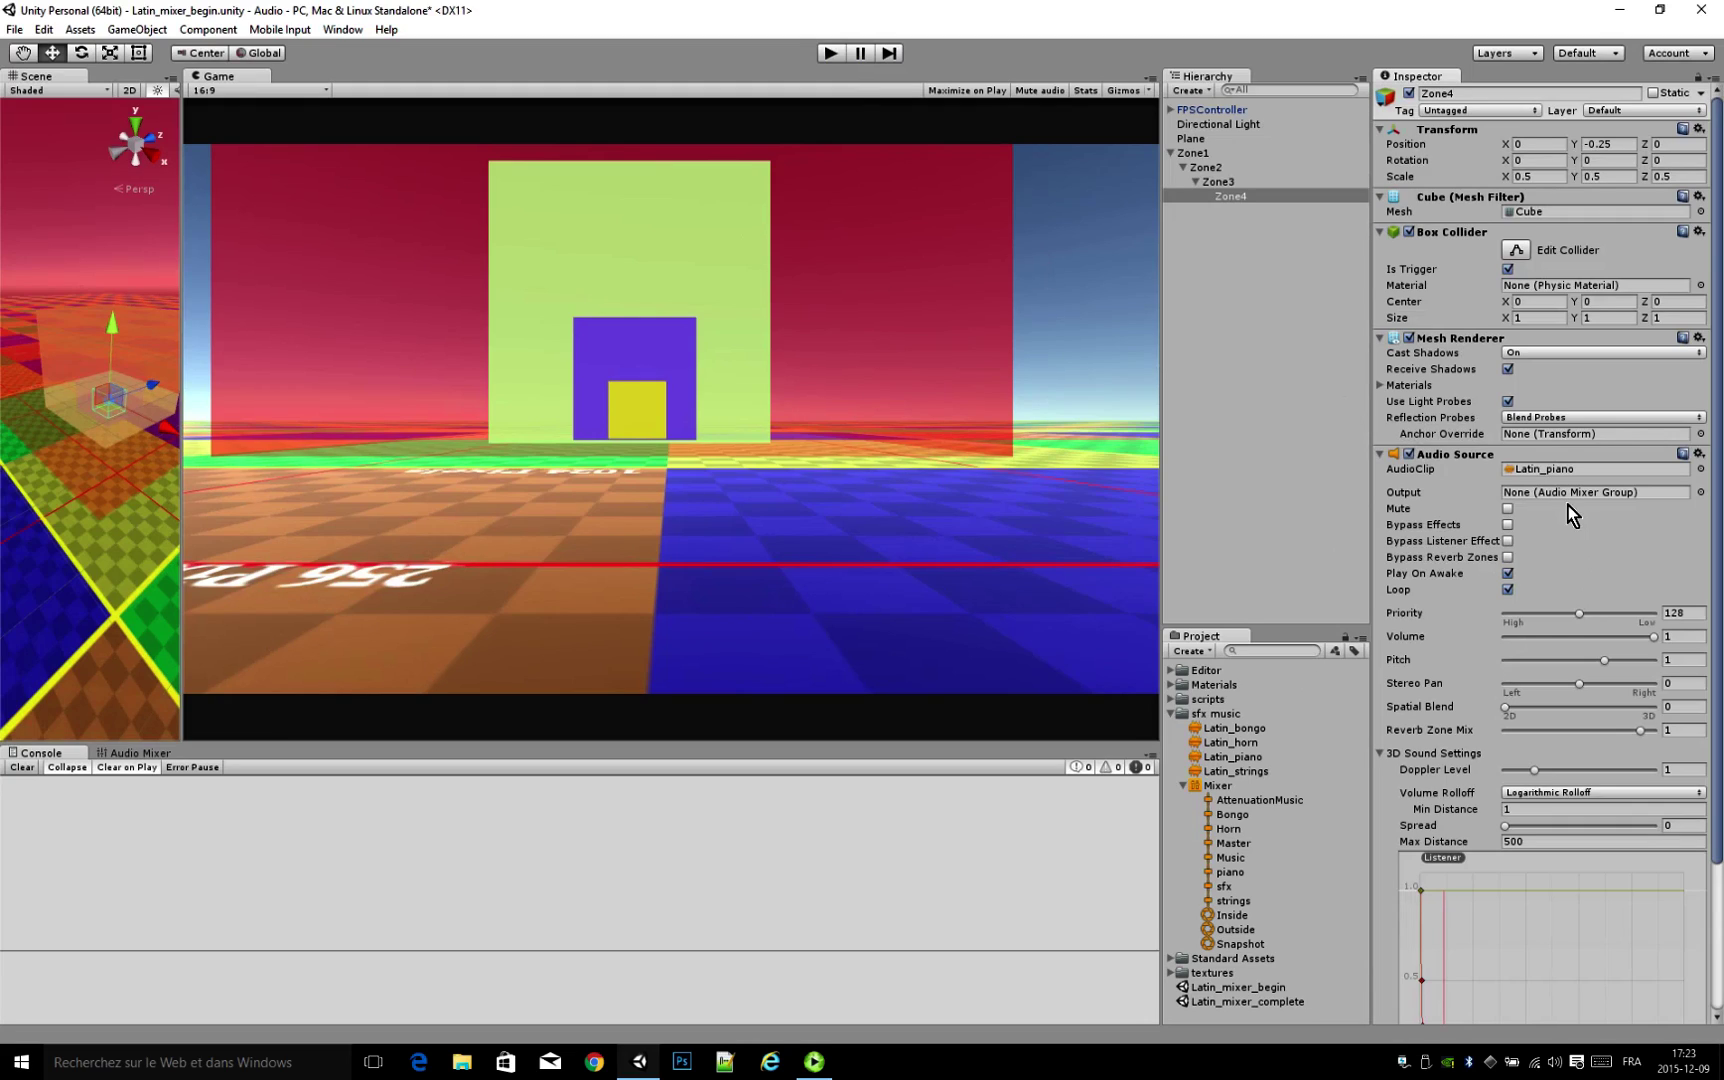
# Step: Collapse Zone1 and the sfx music folder, and create an Audio Mixer asset named MonMixer in the project root
pyautogui.click(1170, 153)
pyautogui.click(1172, 714)
pyautogui.click(1215, 820)
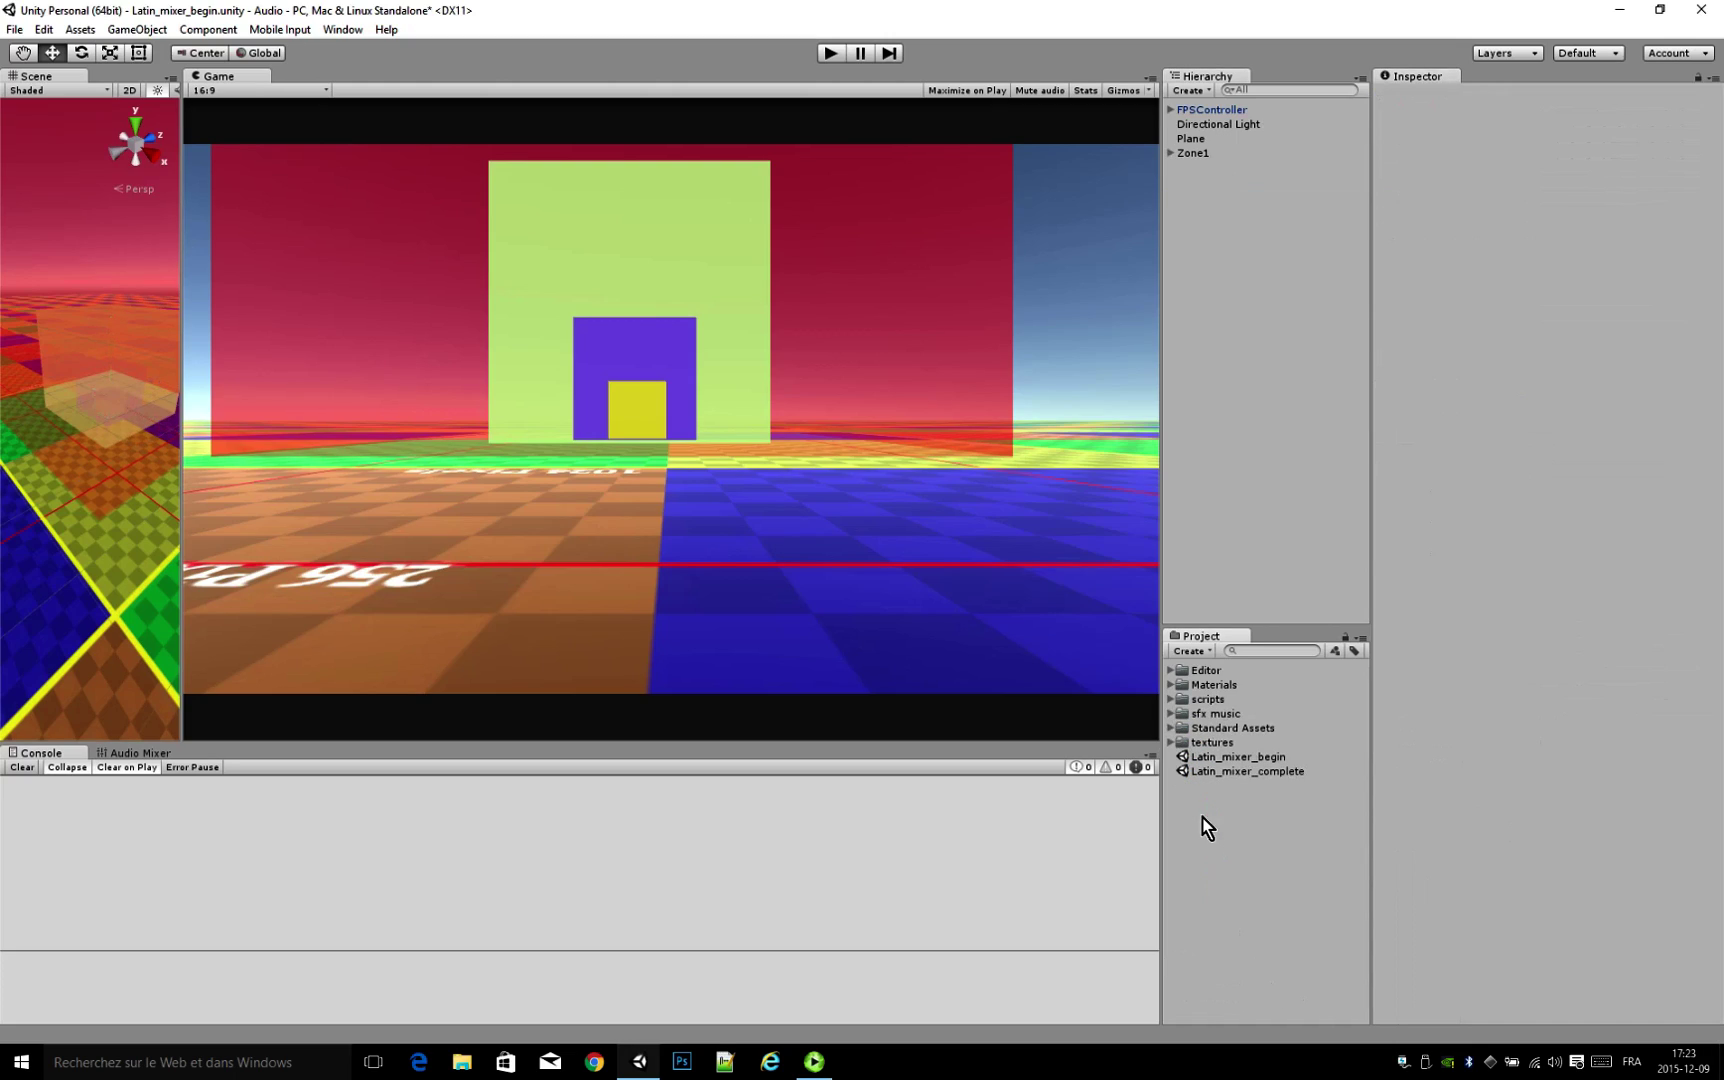
pyautogui.rightClick(1232, 814)
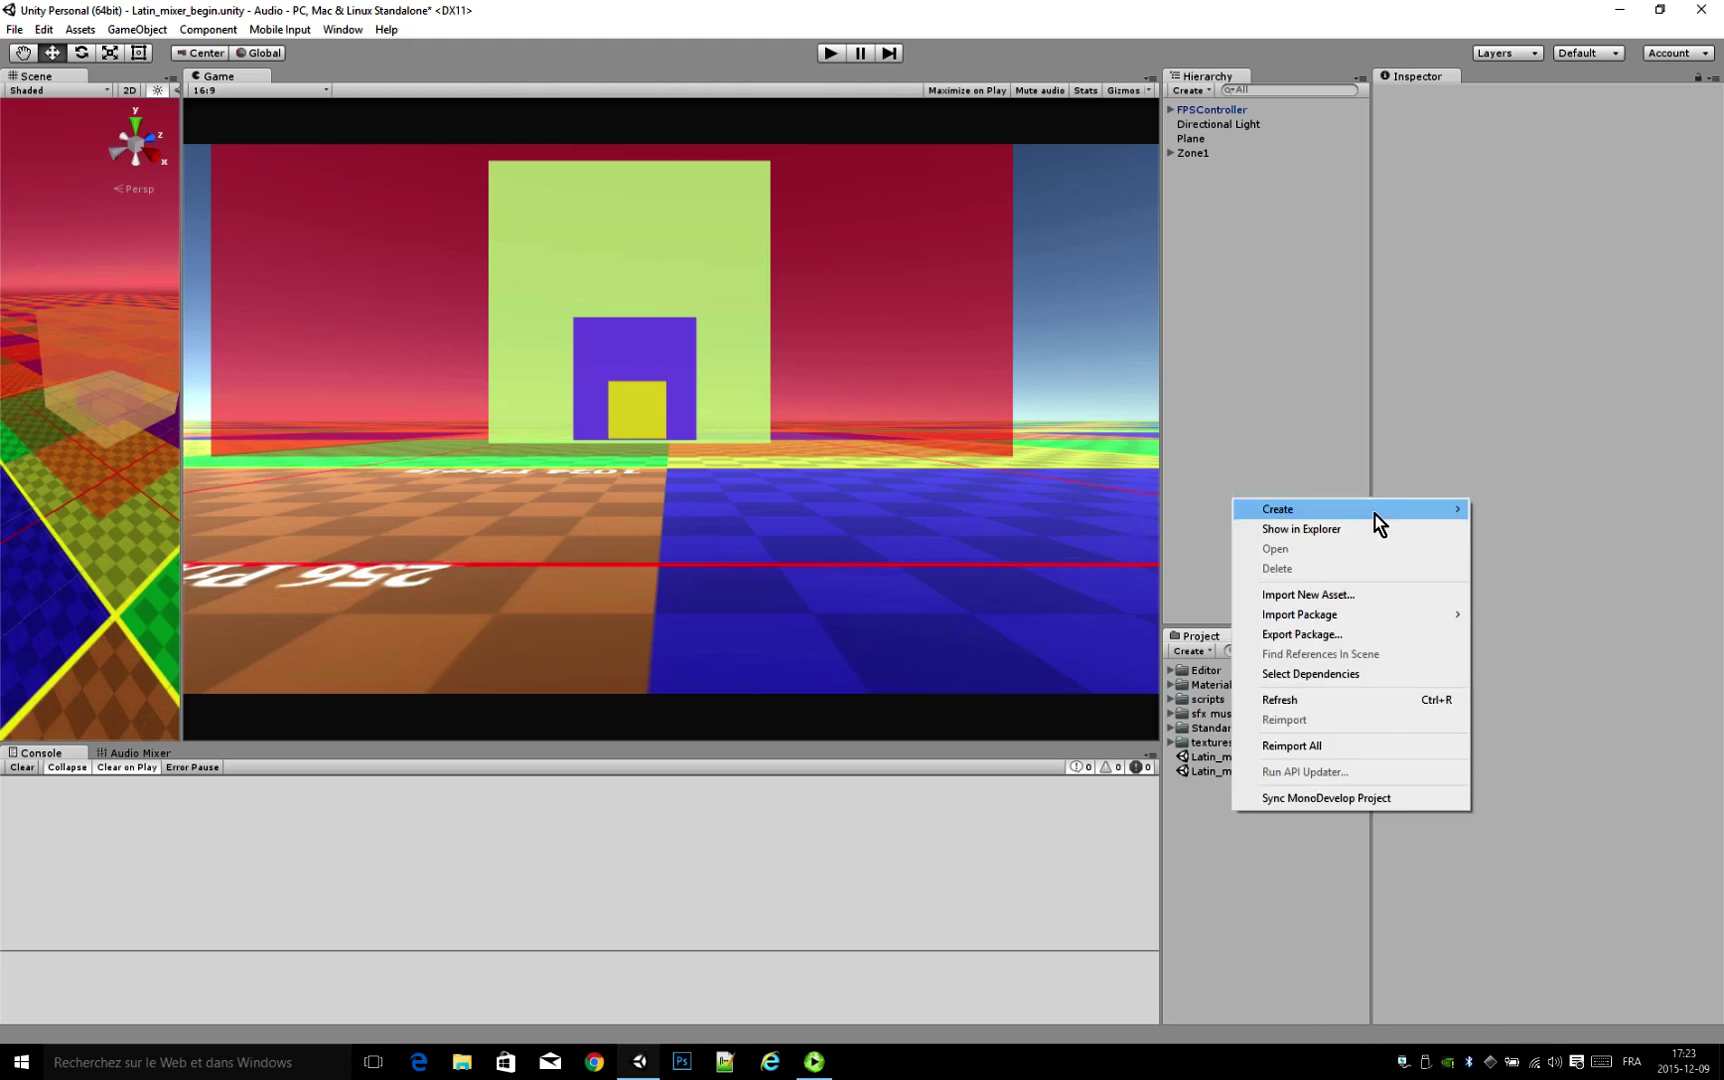
pyautogui.moveTo(1371, 513)
pyautogui.click(1527, 647)
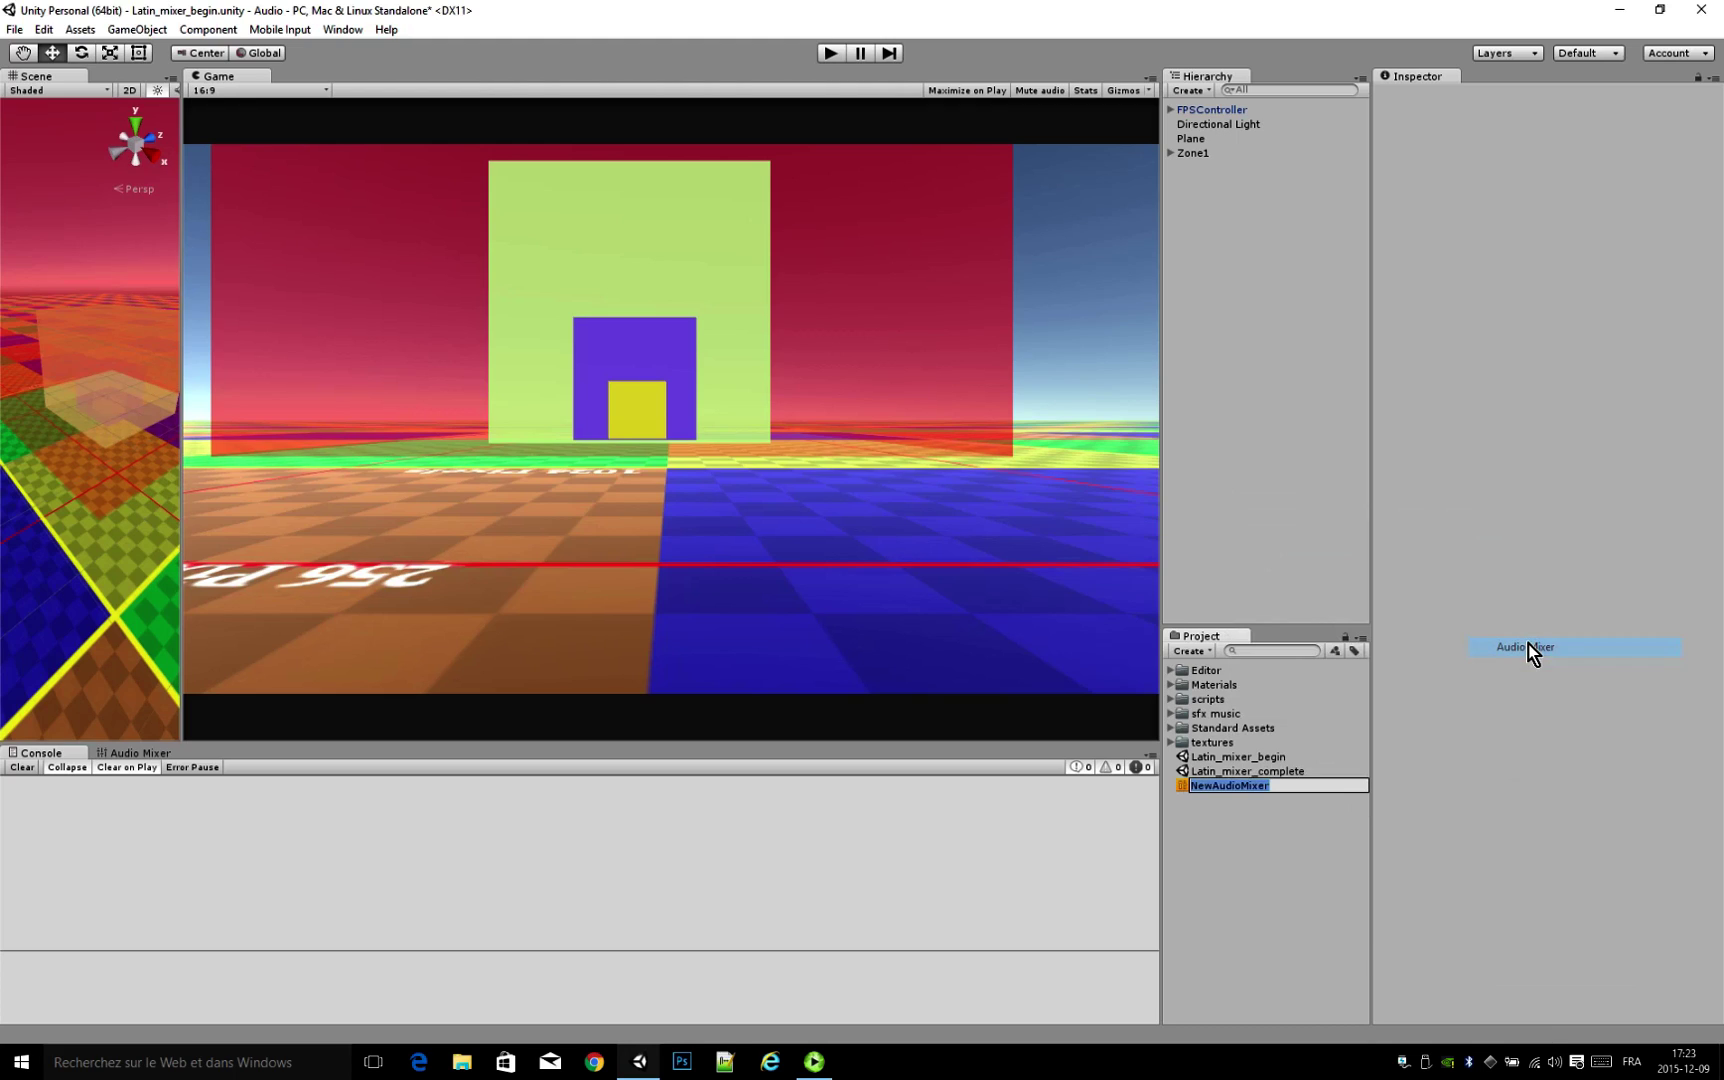
pyautogui.write('MonMixer')
pyautogui.press('Return')
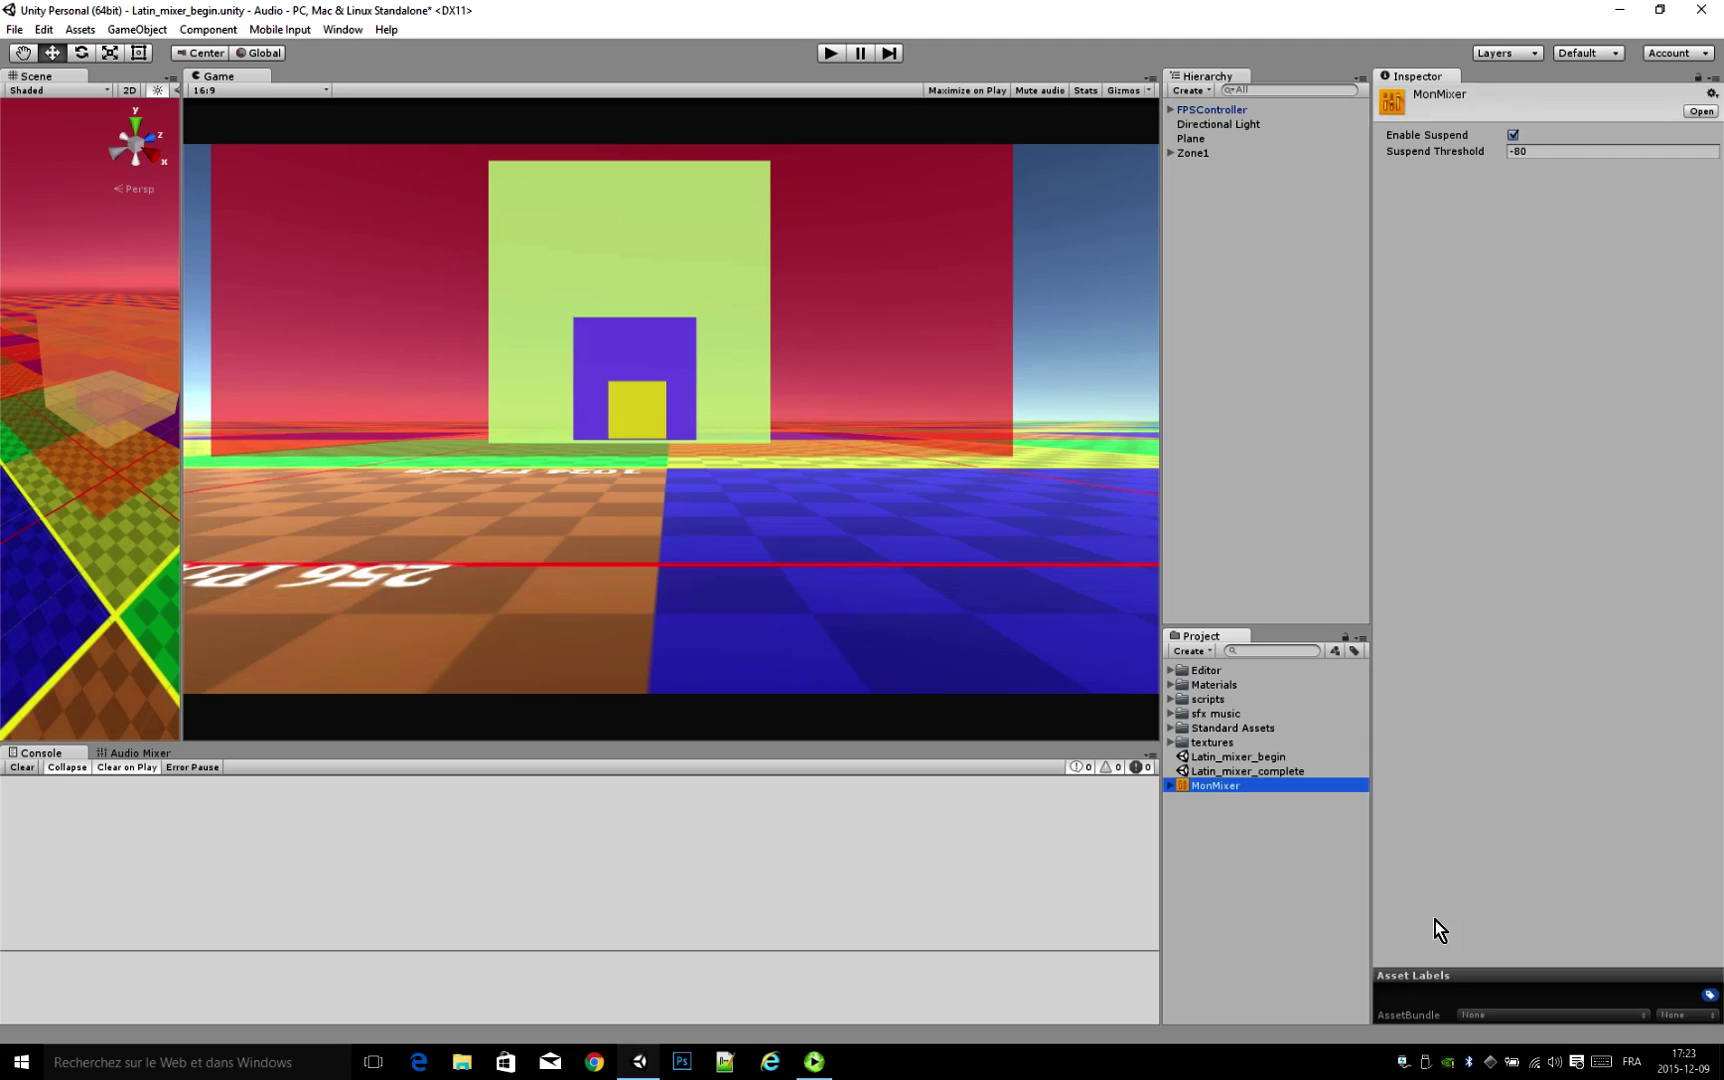
# Step: Open MonMixer in the Audio Mixer window, enlarge that area and check the list of available editor windows
pyautogui.doubleClick(1195, 787)
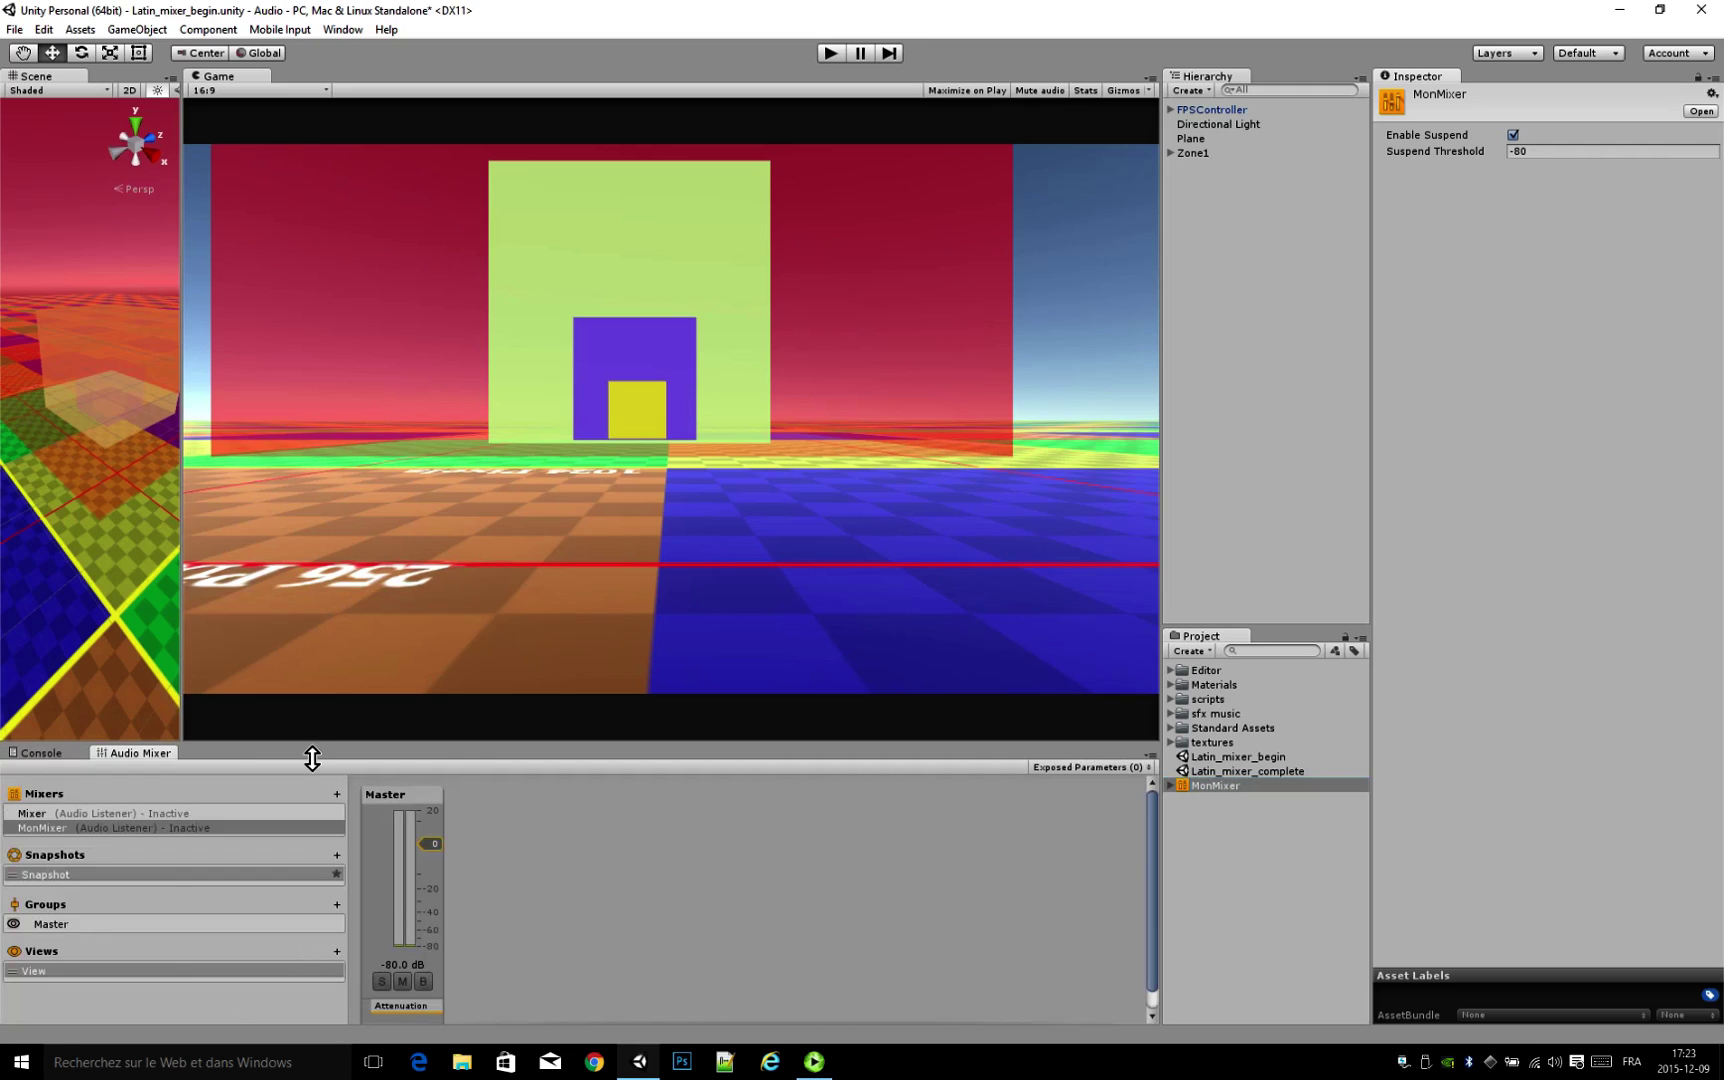
pyautogui.moveTo(447, 766); pyautogui.dragTo(412, 680)
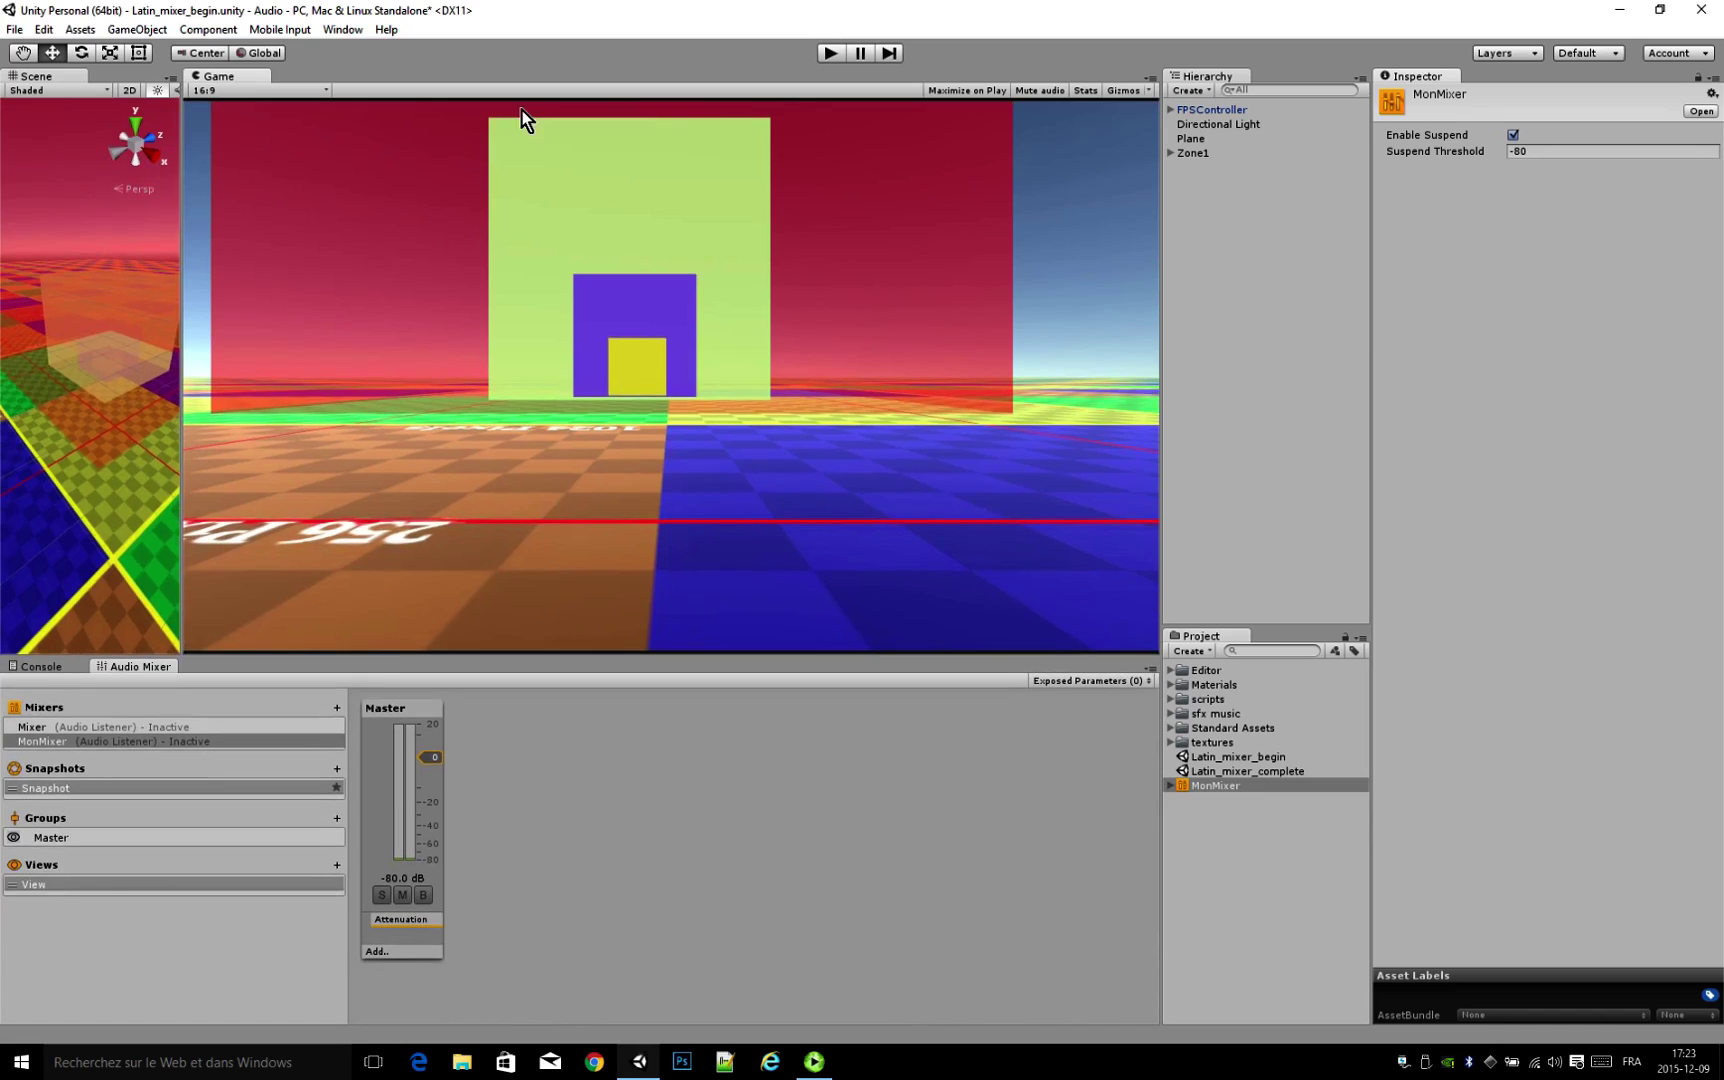
pyautogui.click(350, 29)
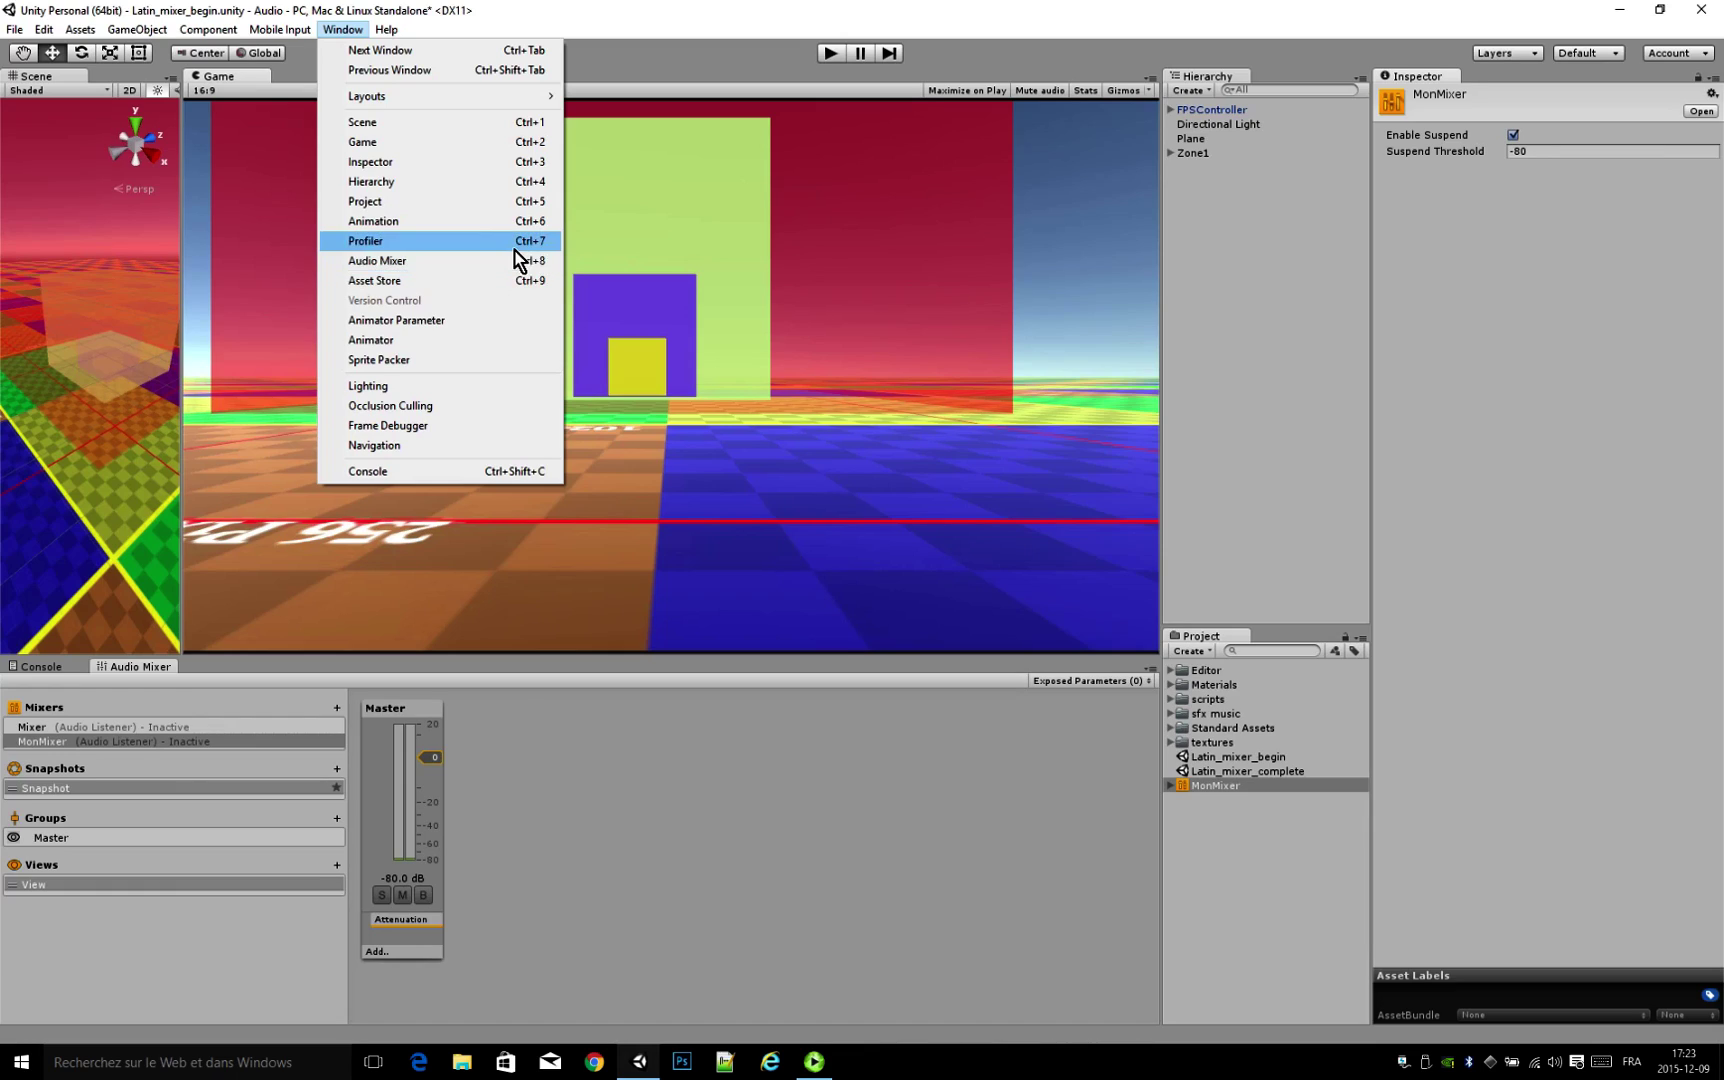
pyautogui.click(766, 962)
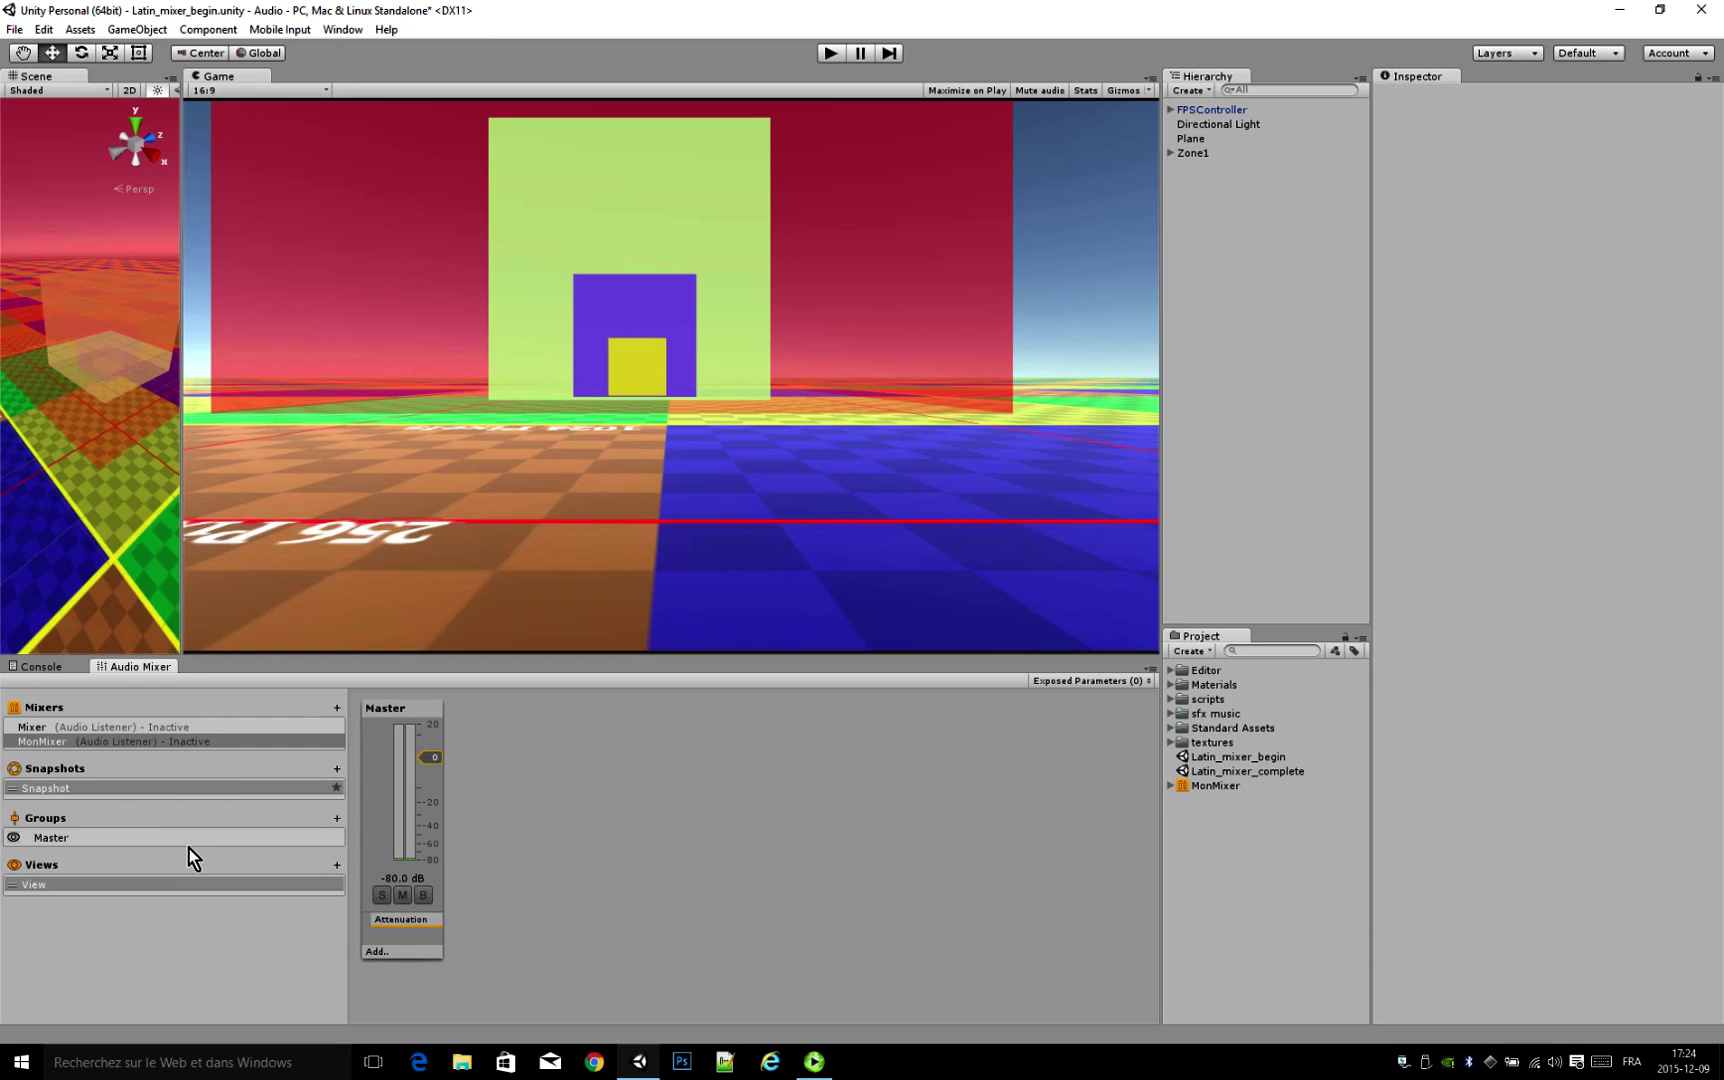
# Step: Add a child group named SFX under the Master group of MonMixer
pyautogui.moveTo(60, 826)
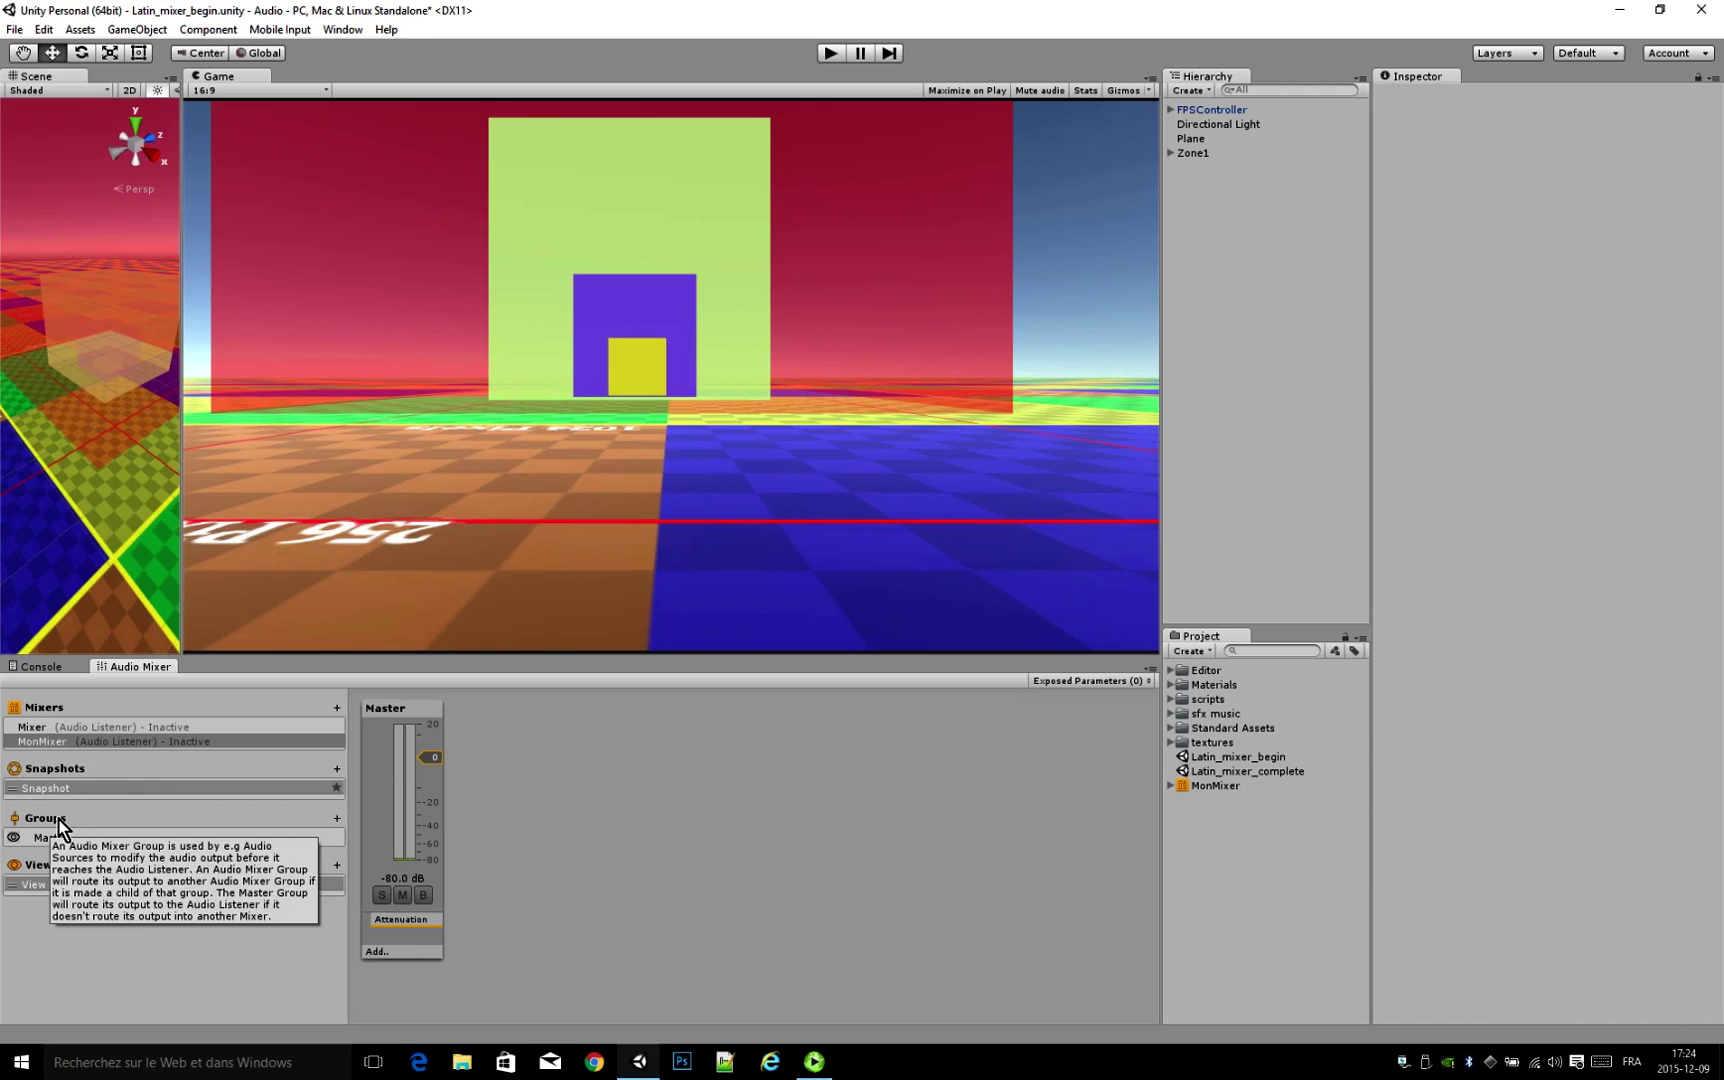
pyautogui.click(338, 822)
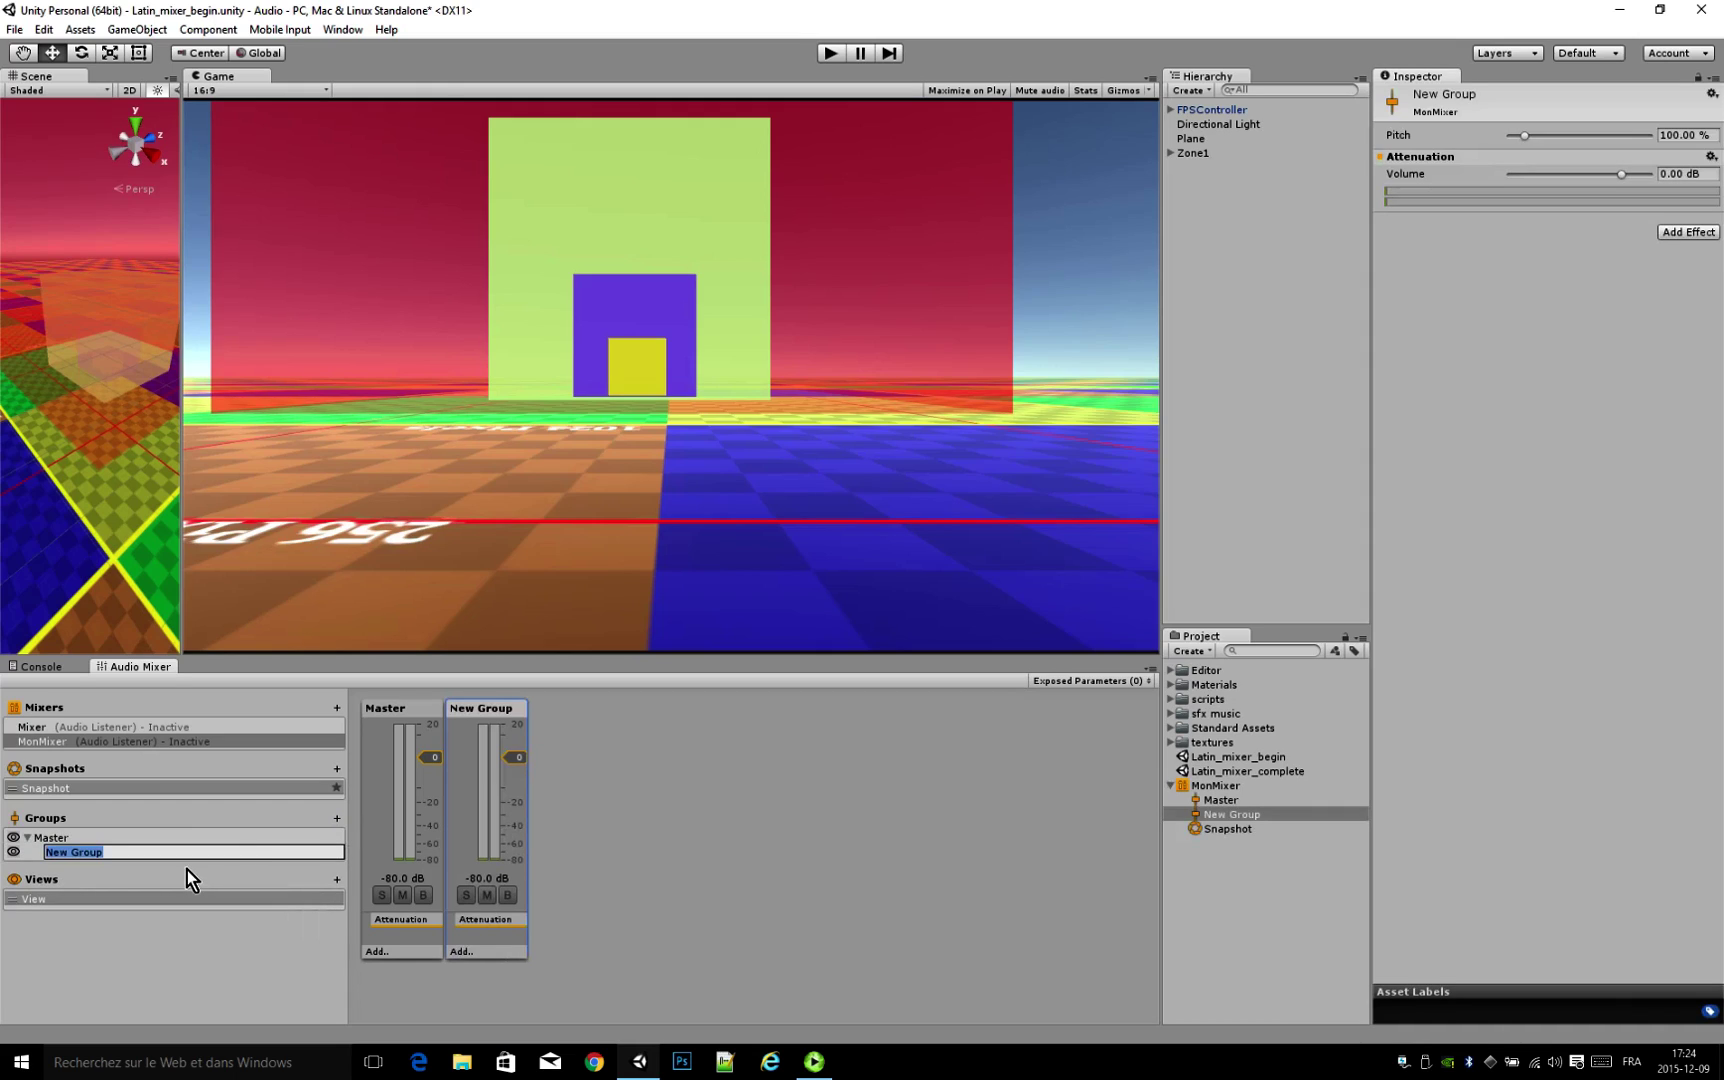
pyautogui.write('SFX')
pyautogui.press('Return')
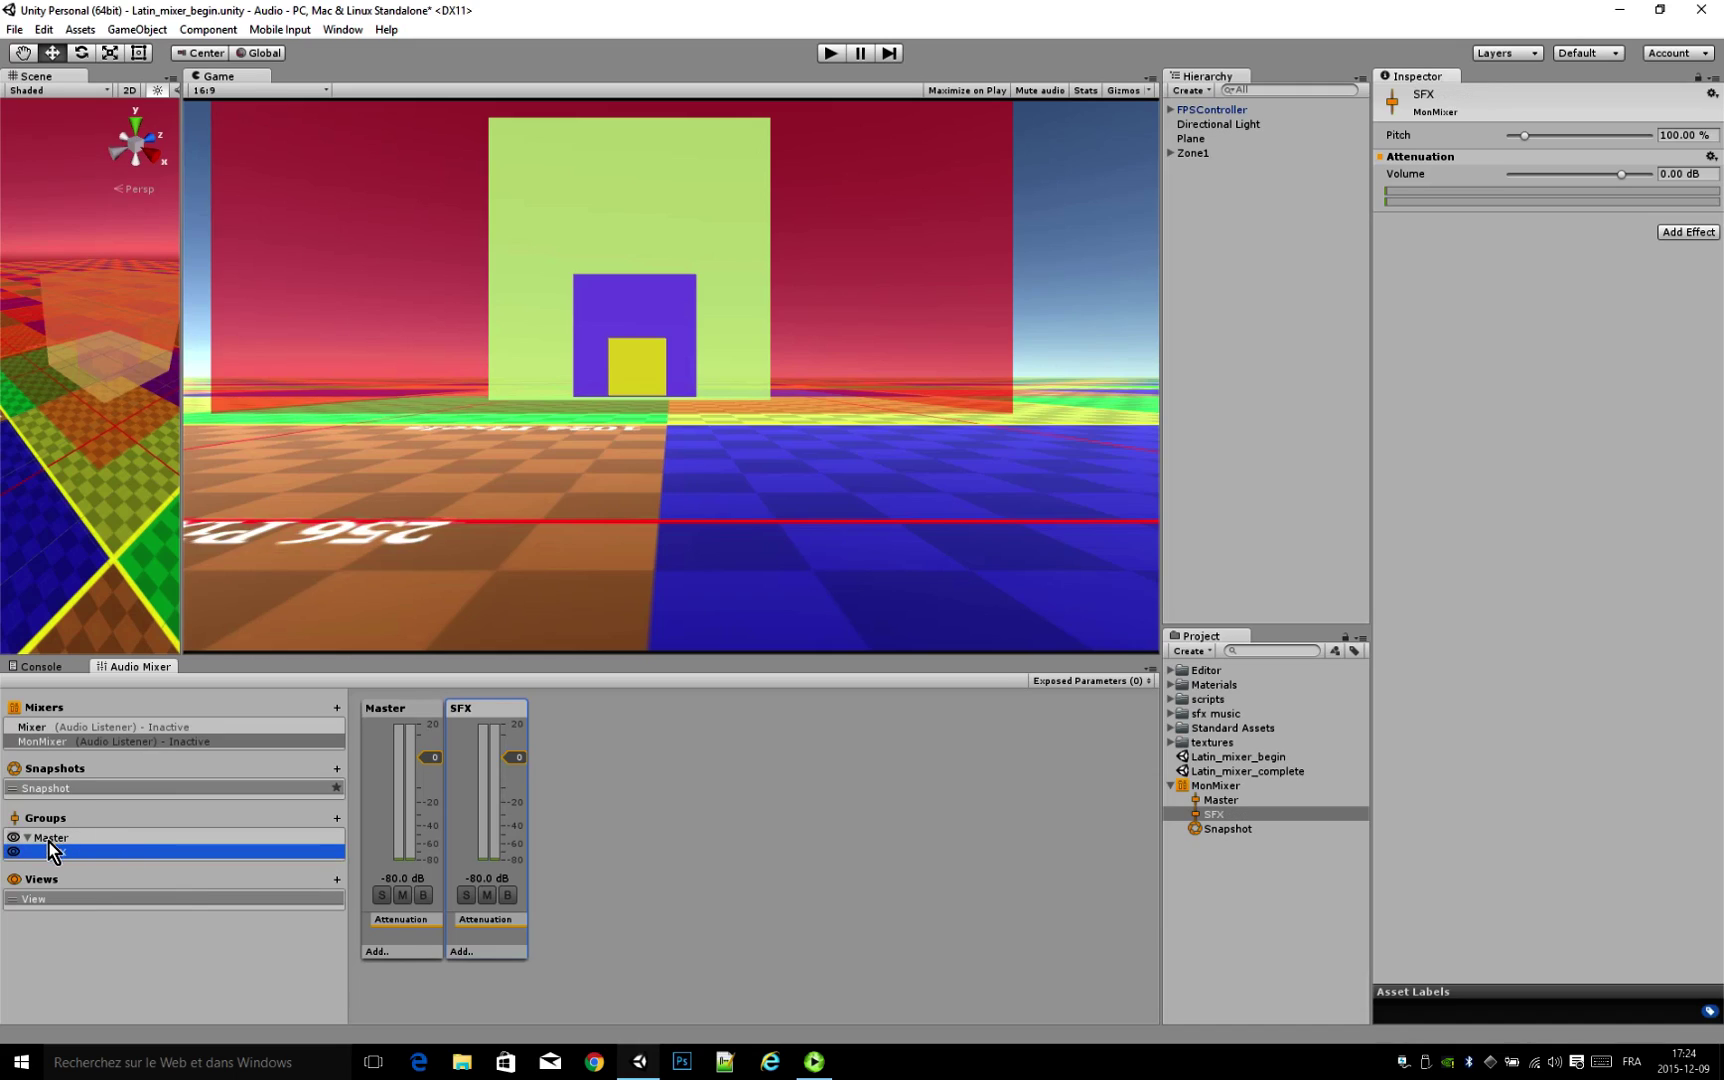
# Step: Add a second child group under Master, named Music
pyautogui.click(52, 840)
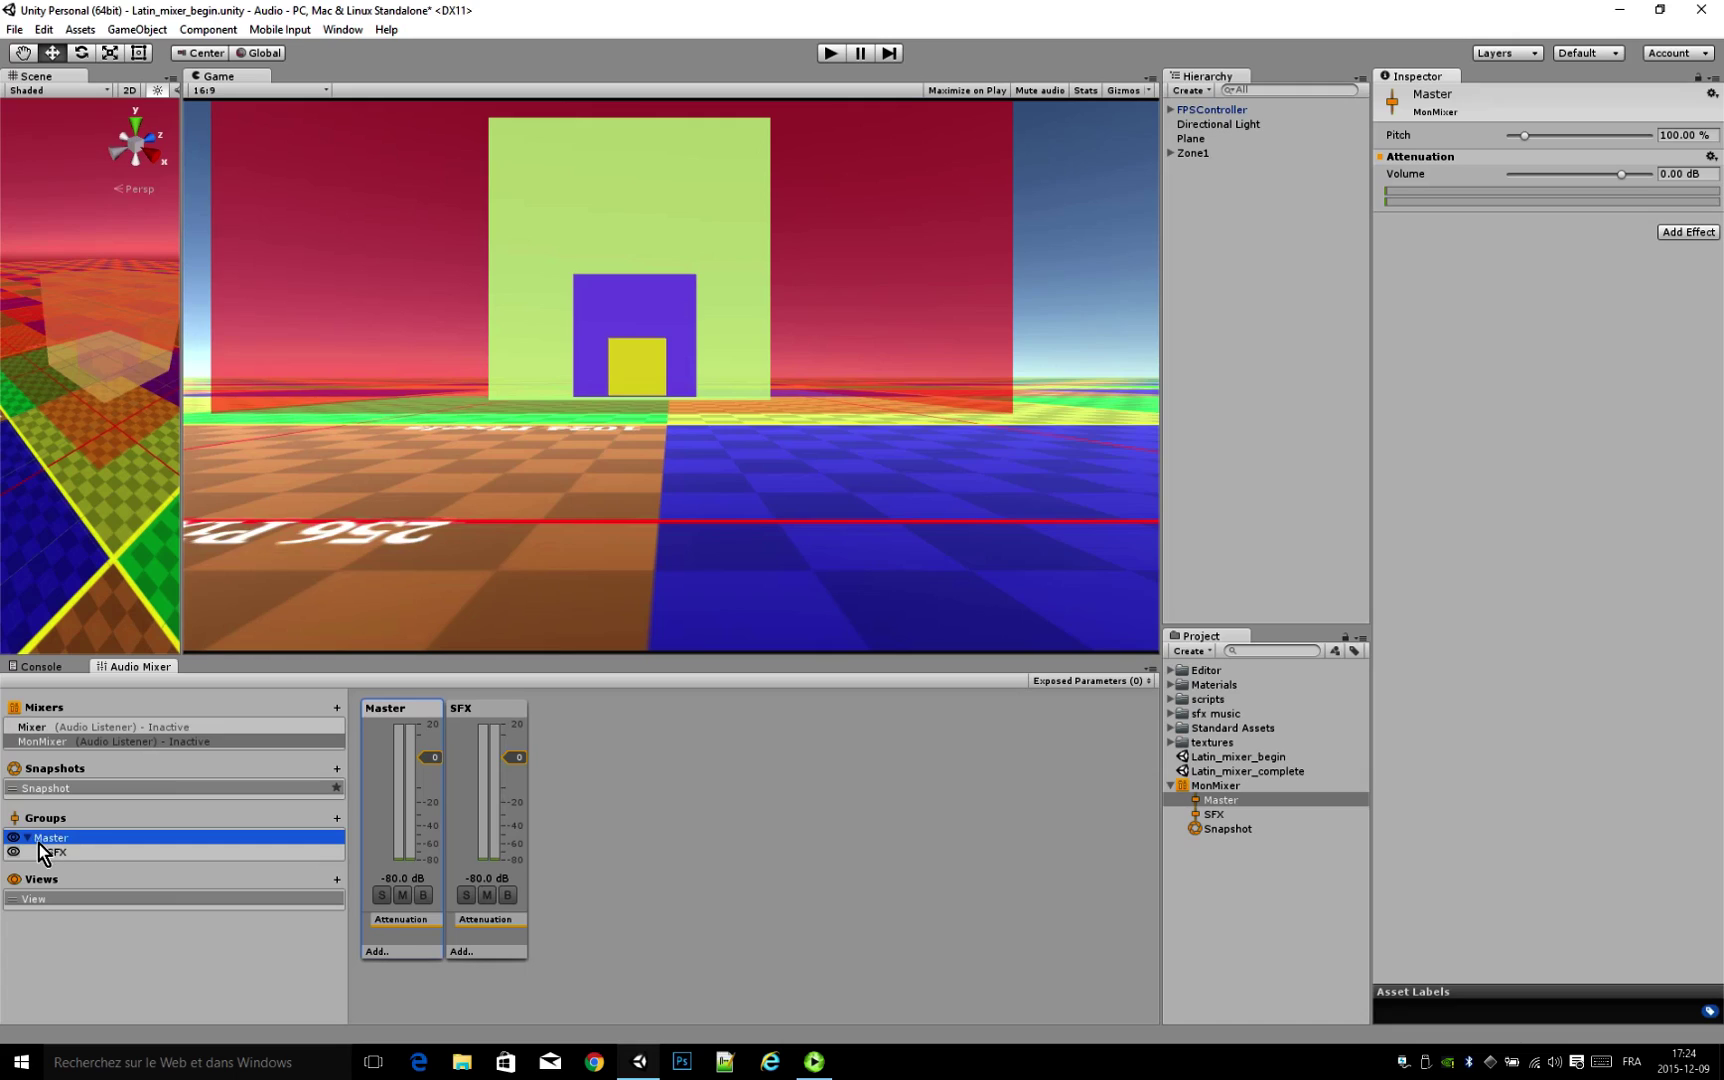
pyautogui.click(337, 818)
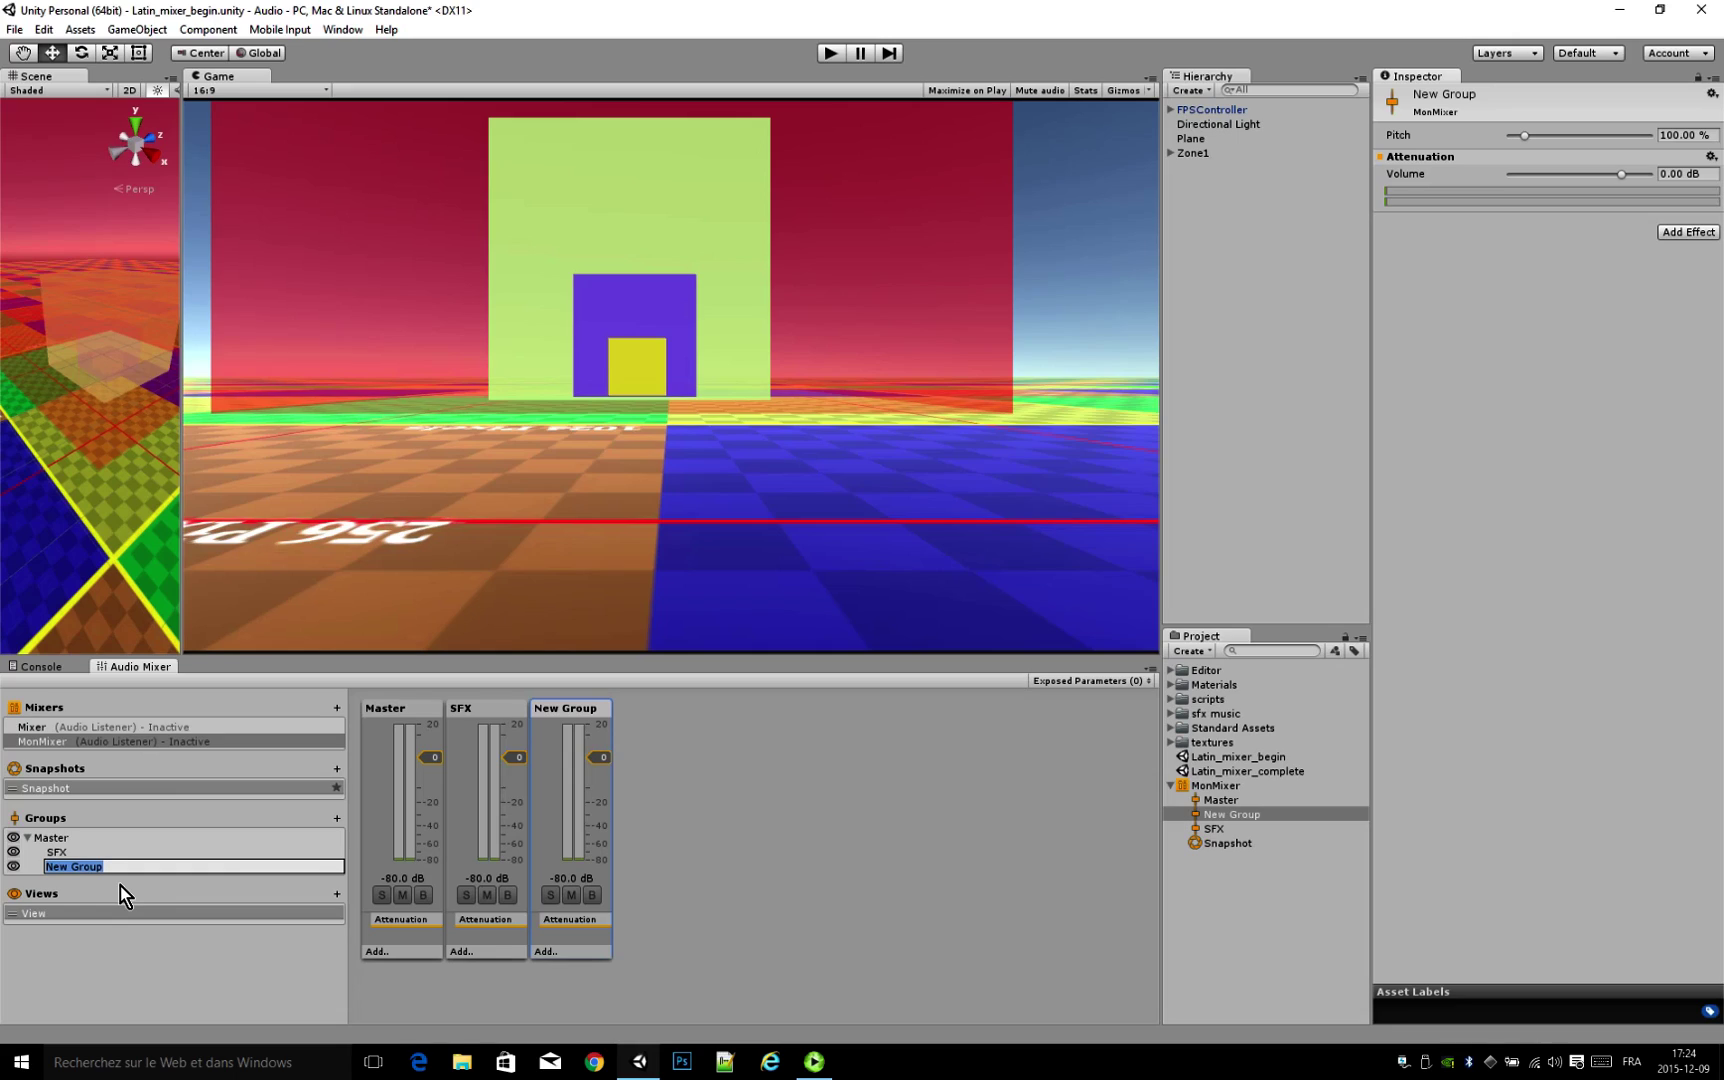
pyautogui.write('MU')
pyautogui.press('BackSpace')
pyautogui.write('usic')
pyautogui.press('Return')
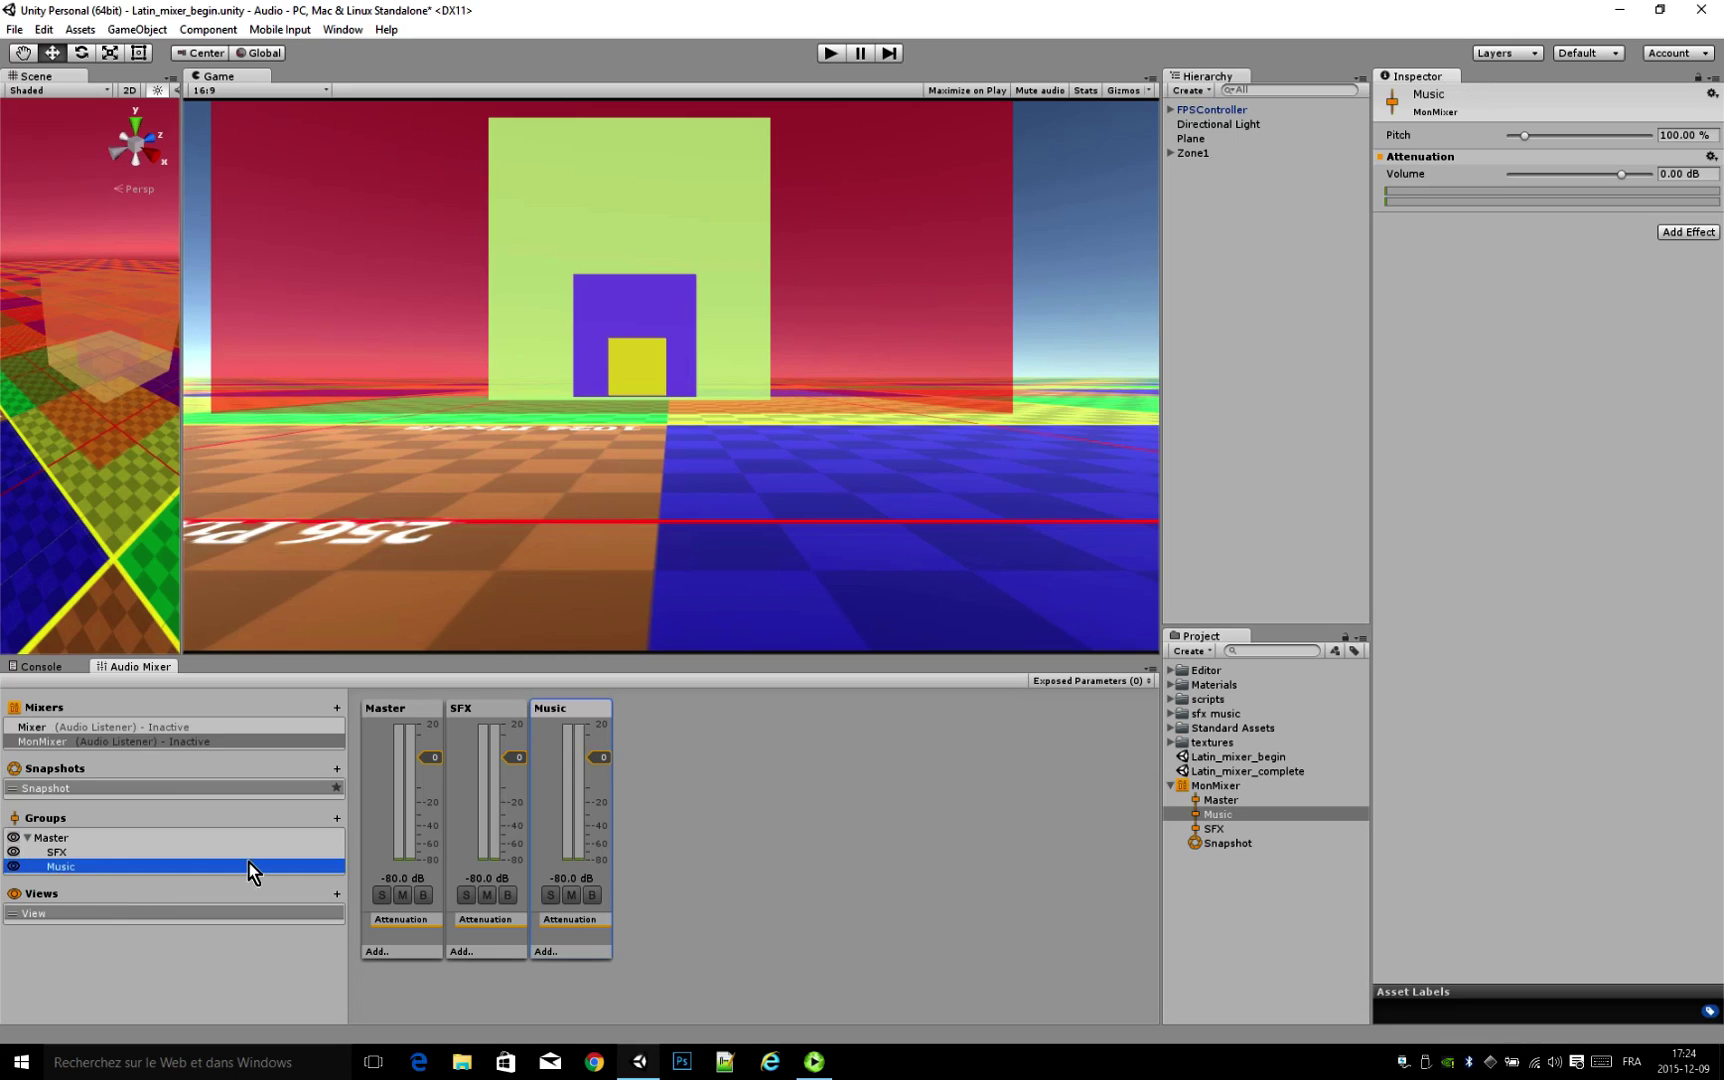
# Step: Add two child groups under the Music group, named strings and horn
pyautogui.click(337, 819)
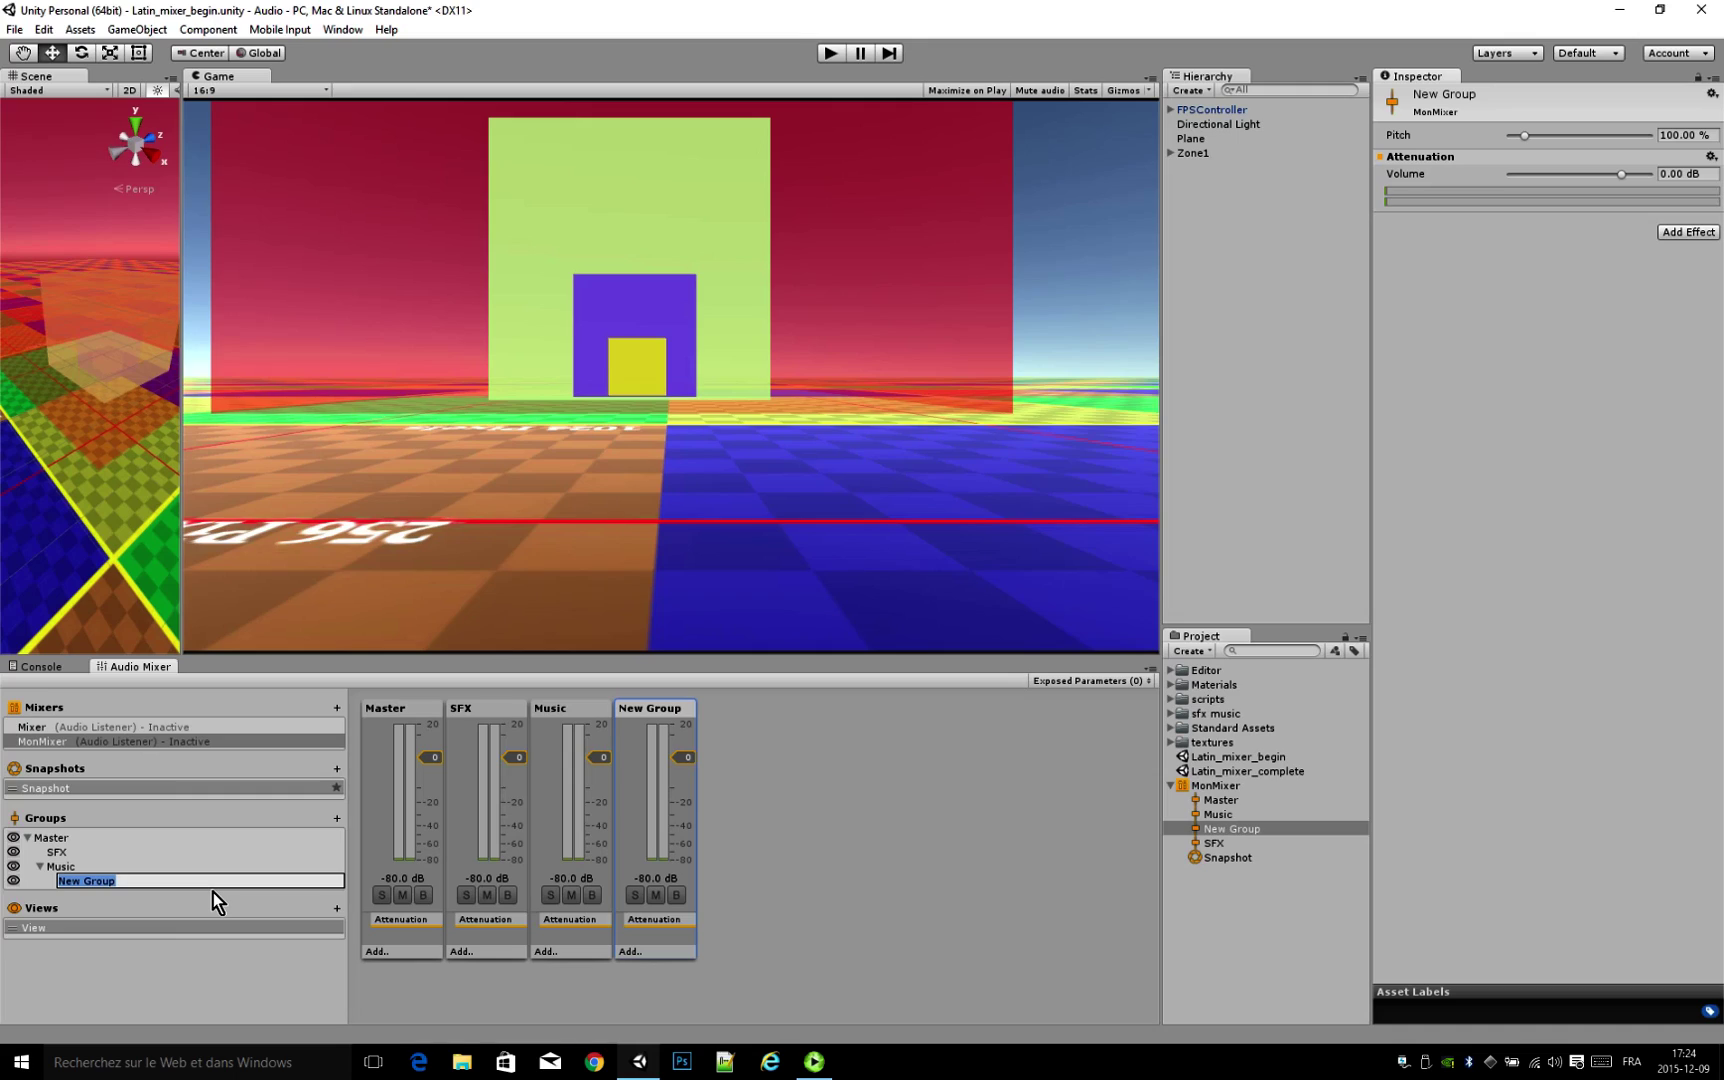
pyautogui.write('strings')
pyautogui.press('Return')
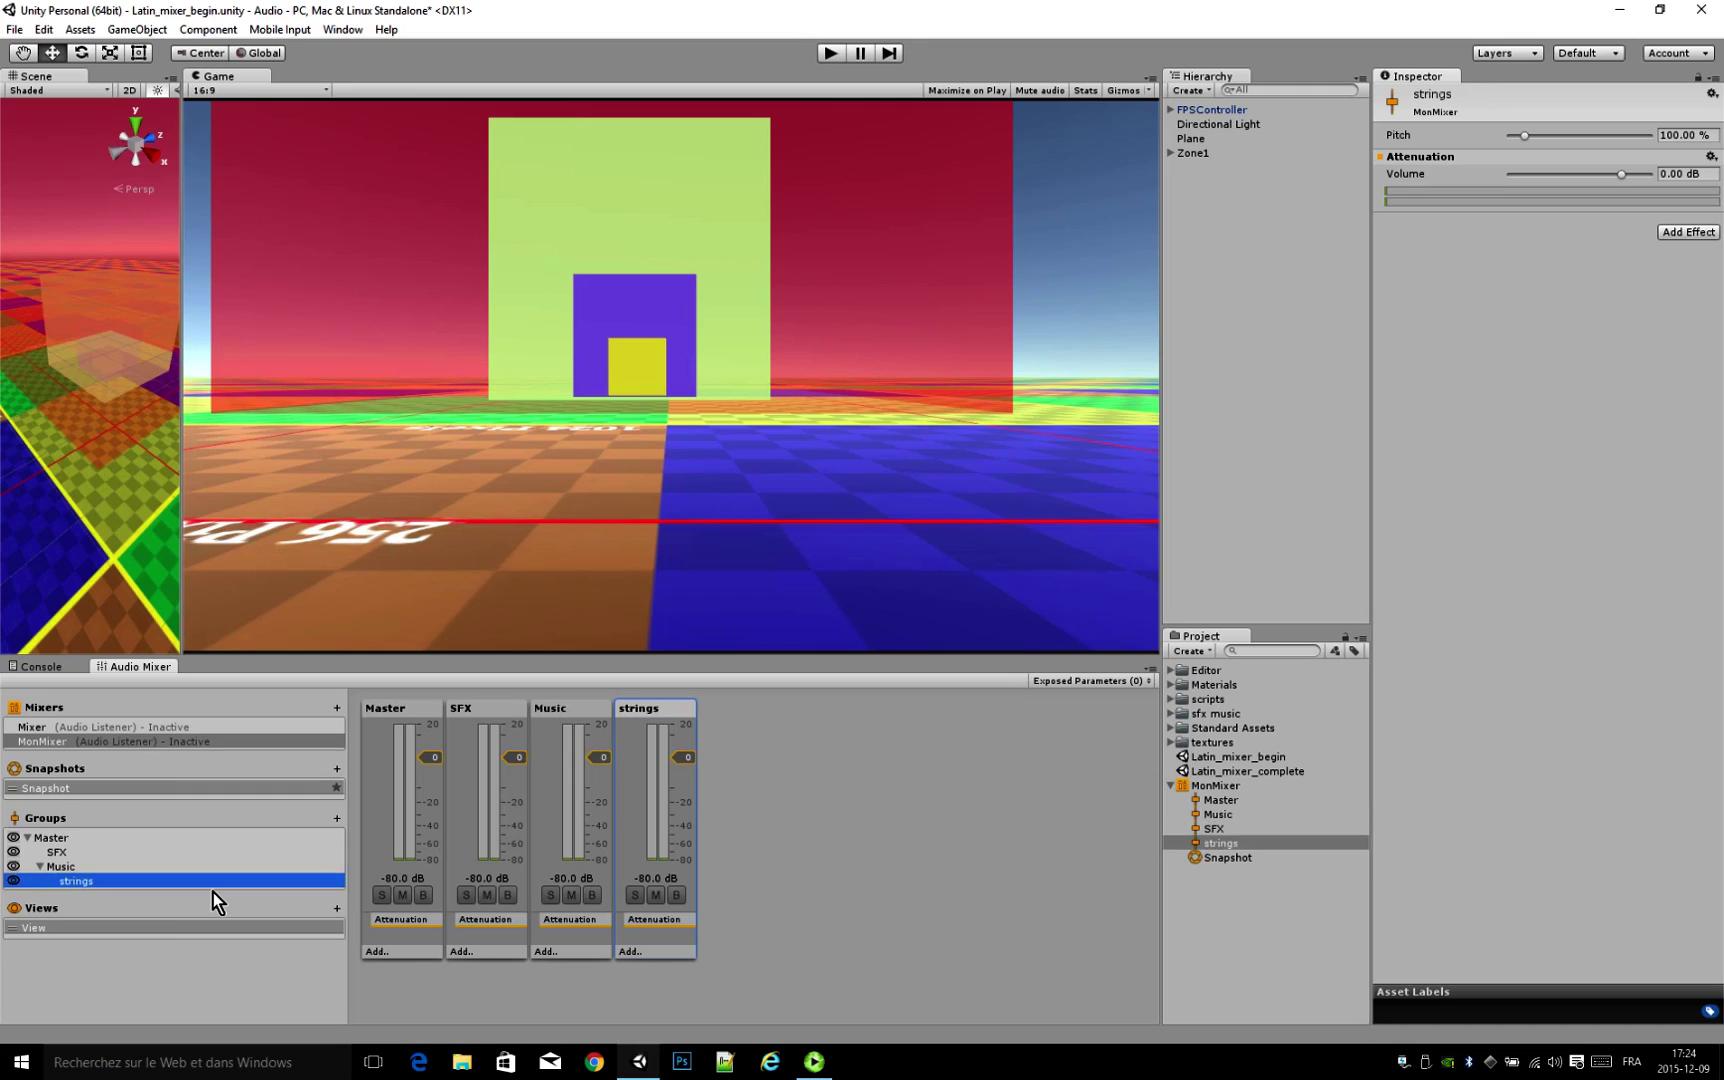
pyautogui.click(88, 867)
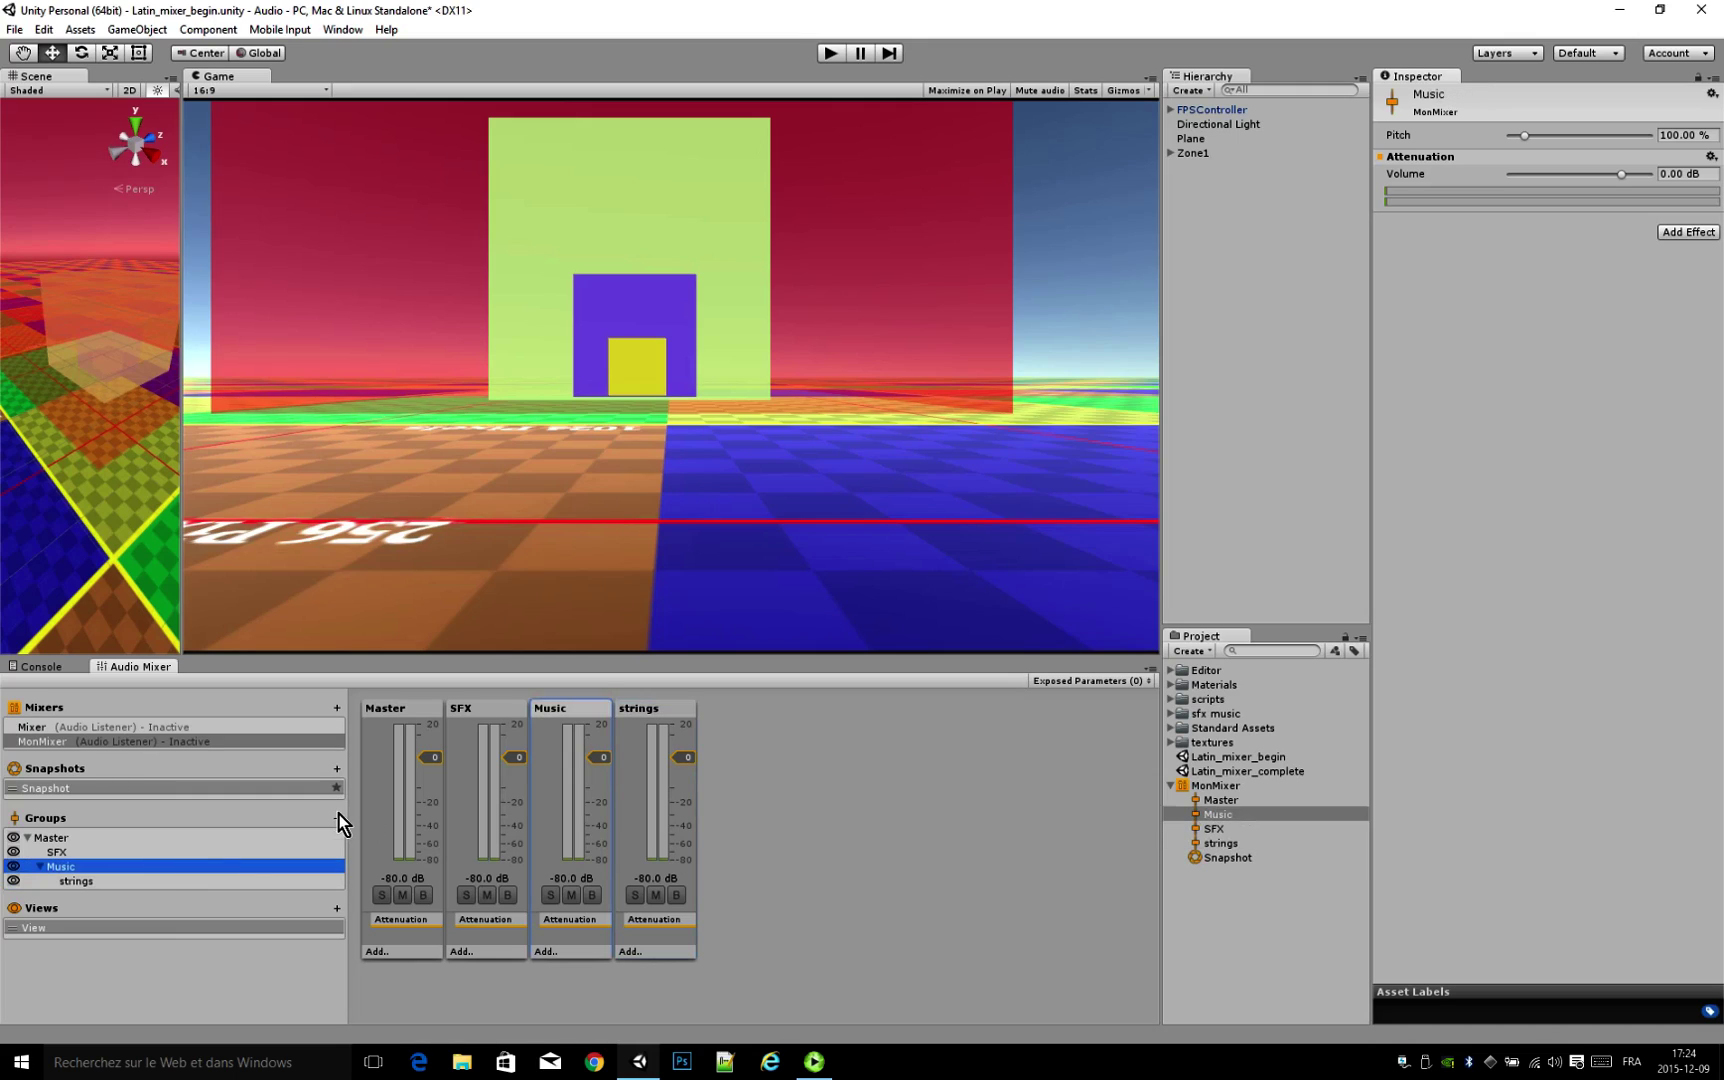
pyautogui.click(337, 819)
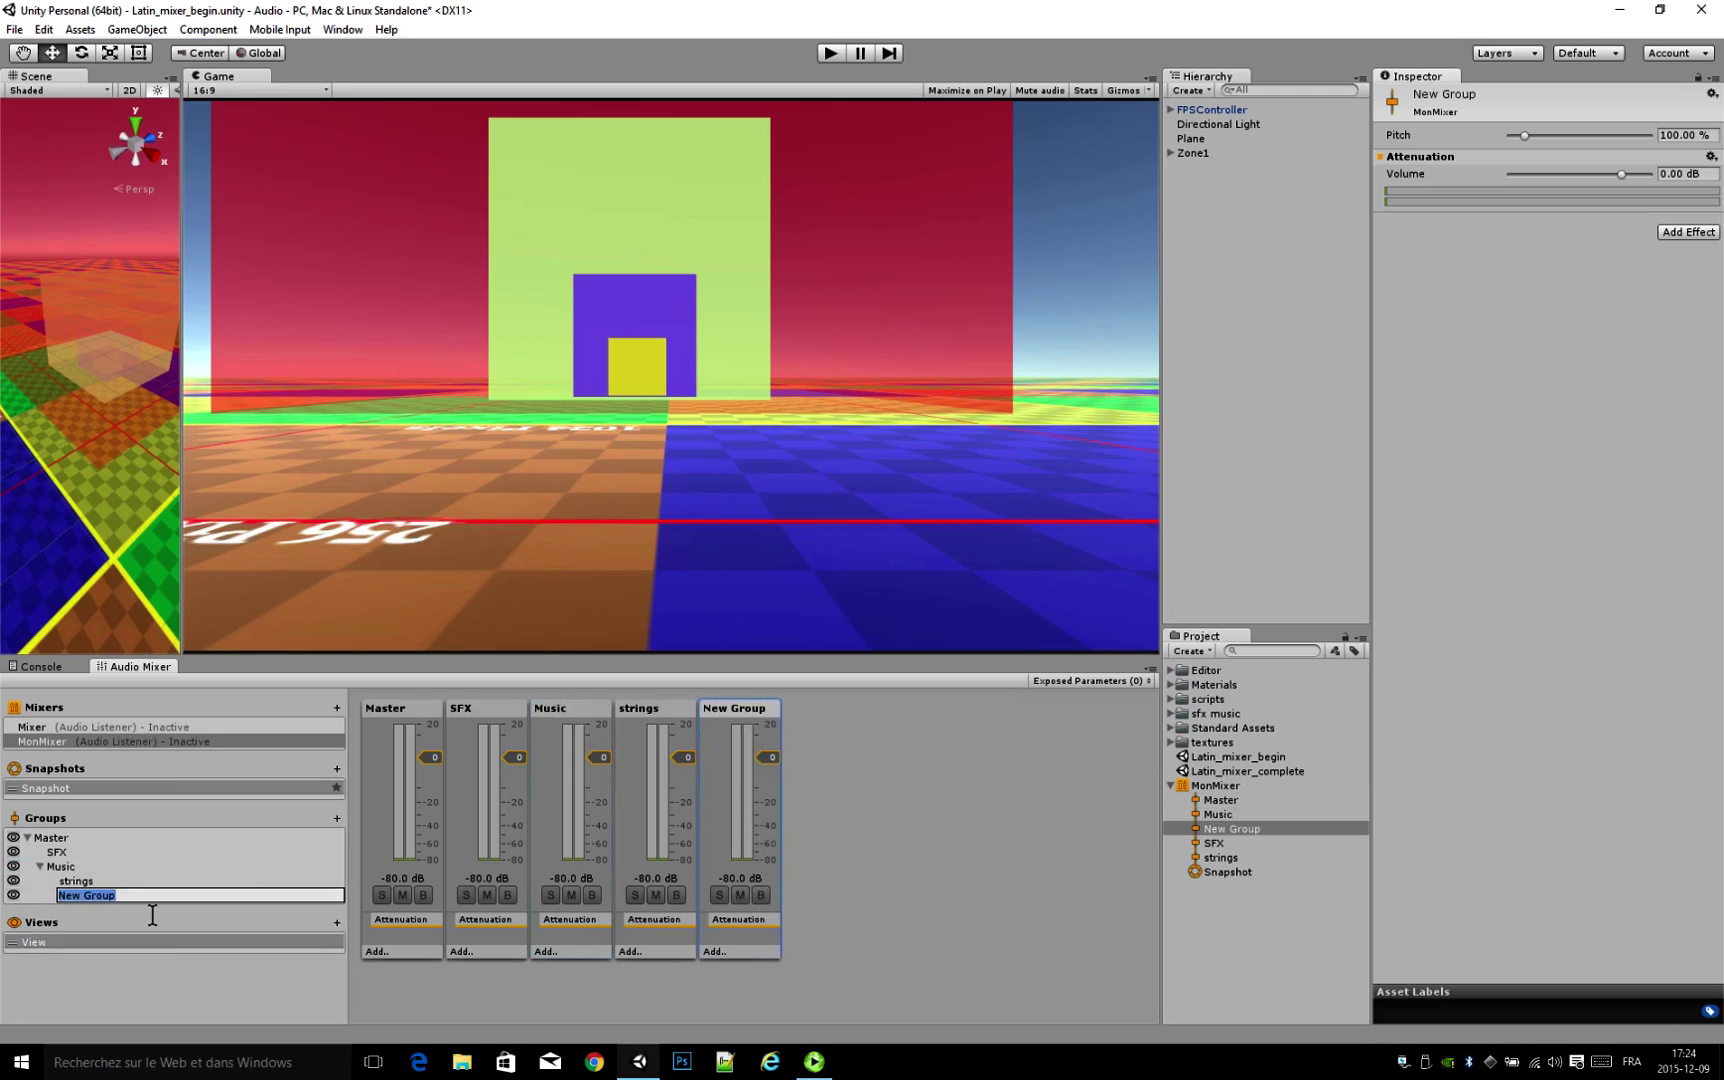
pyautogui.write('horn')
pyautogui.press('Return')
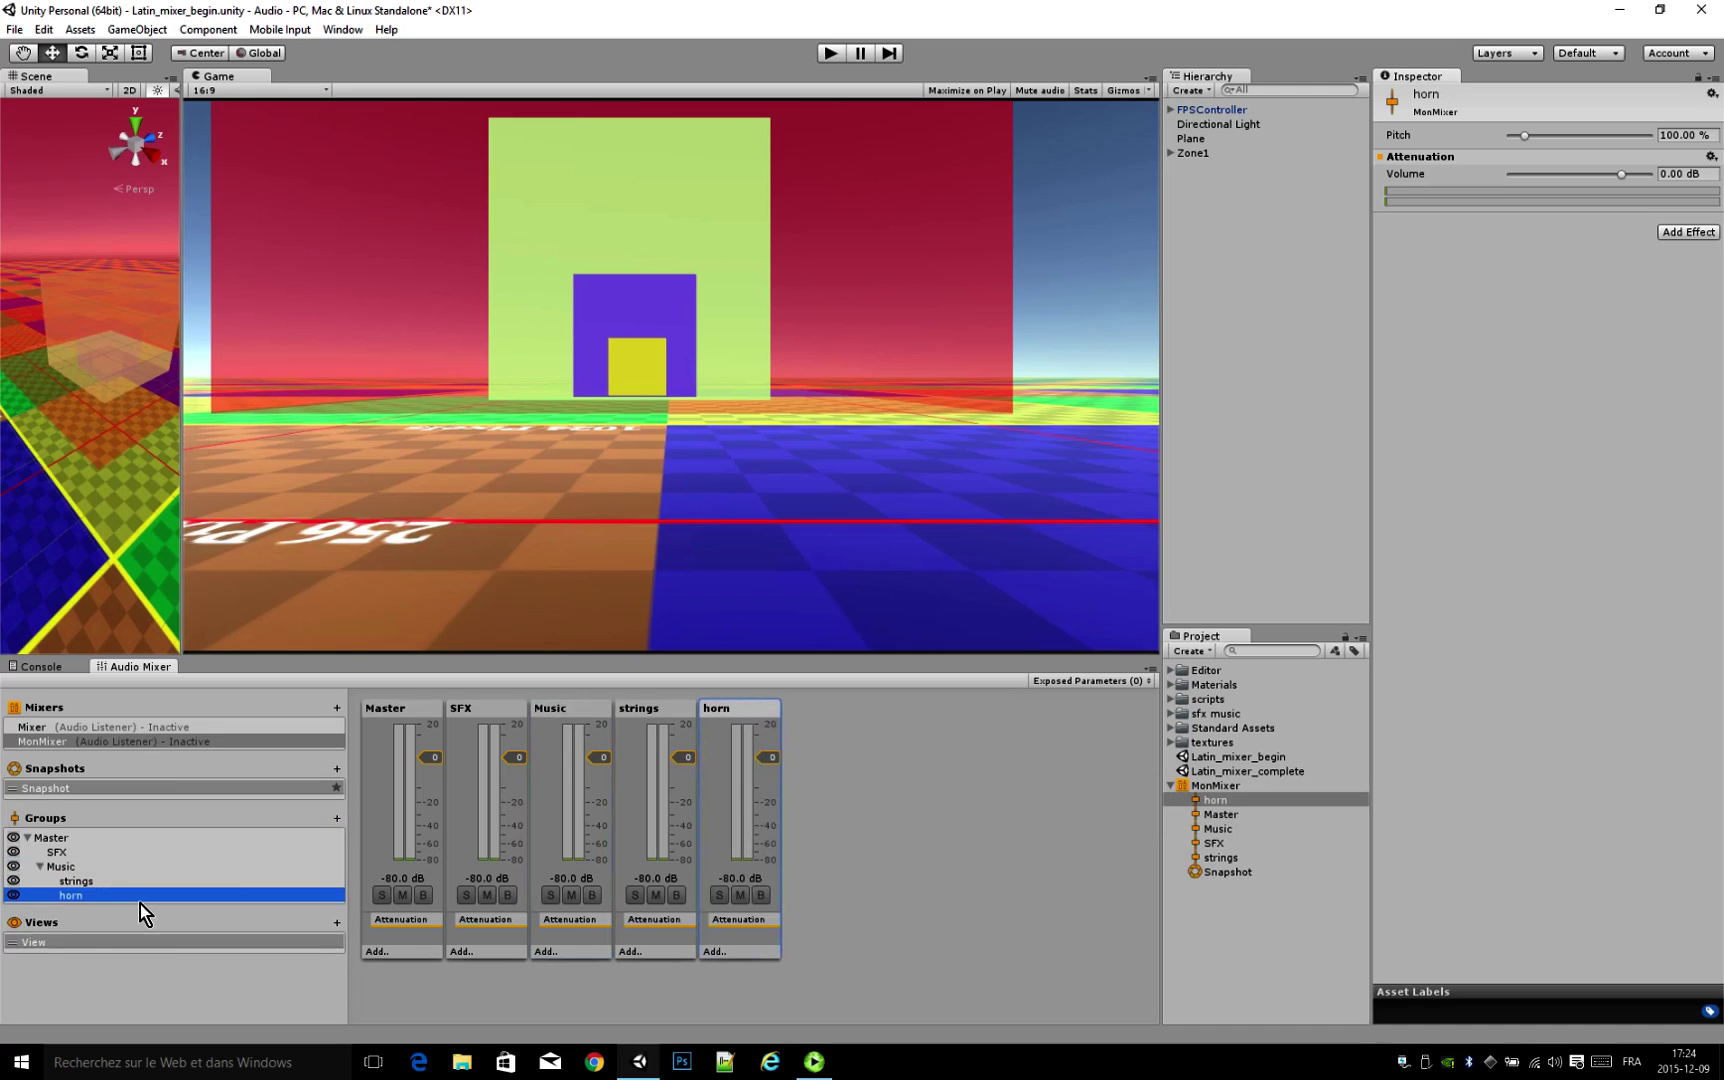
# Step: Add two more child groups under the Music group, named bongo and piano
pyautogui.click(60, 867)
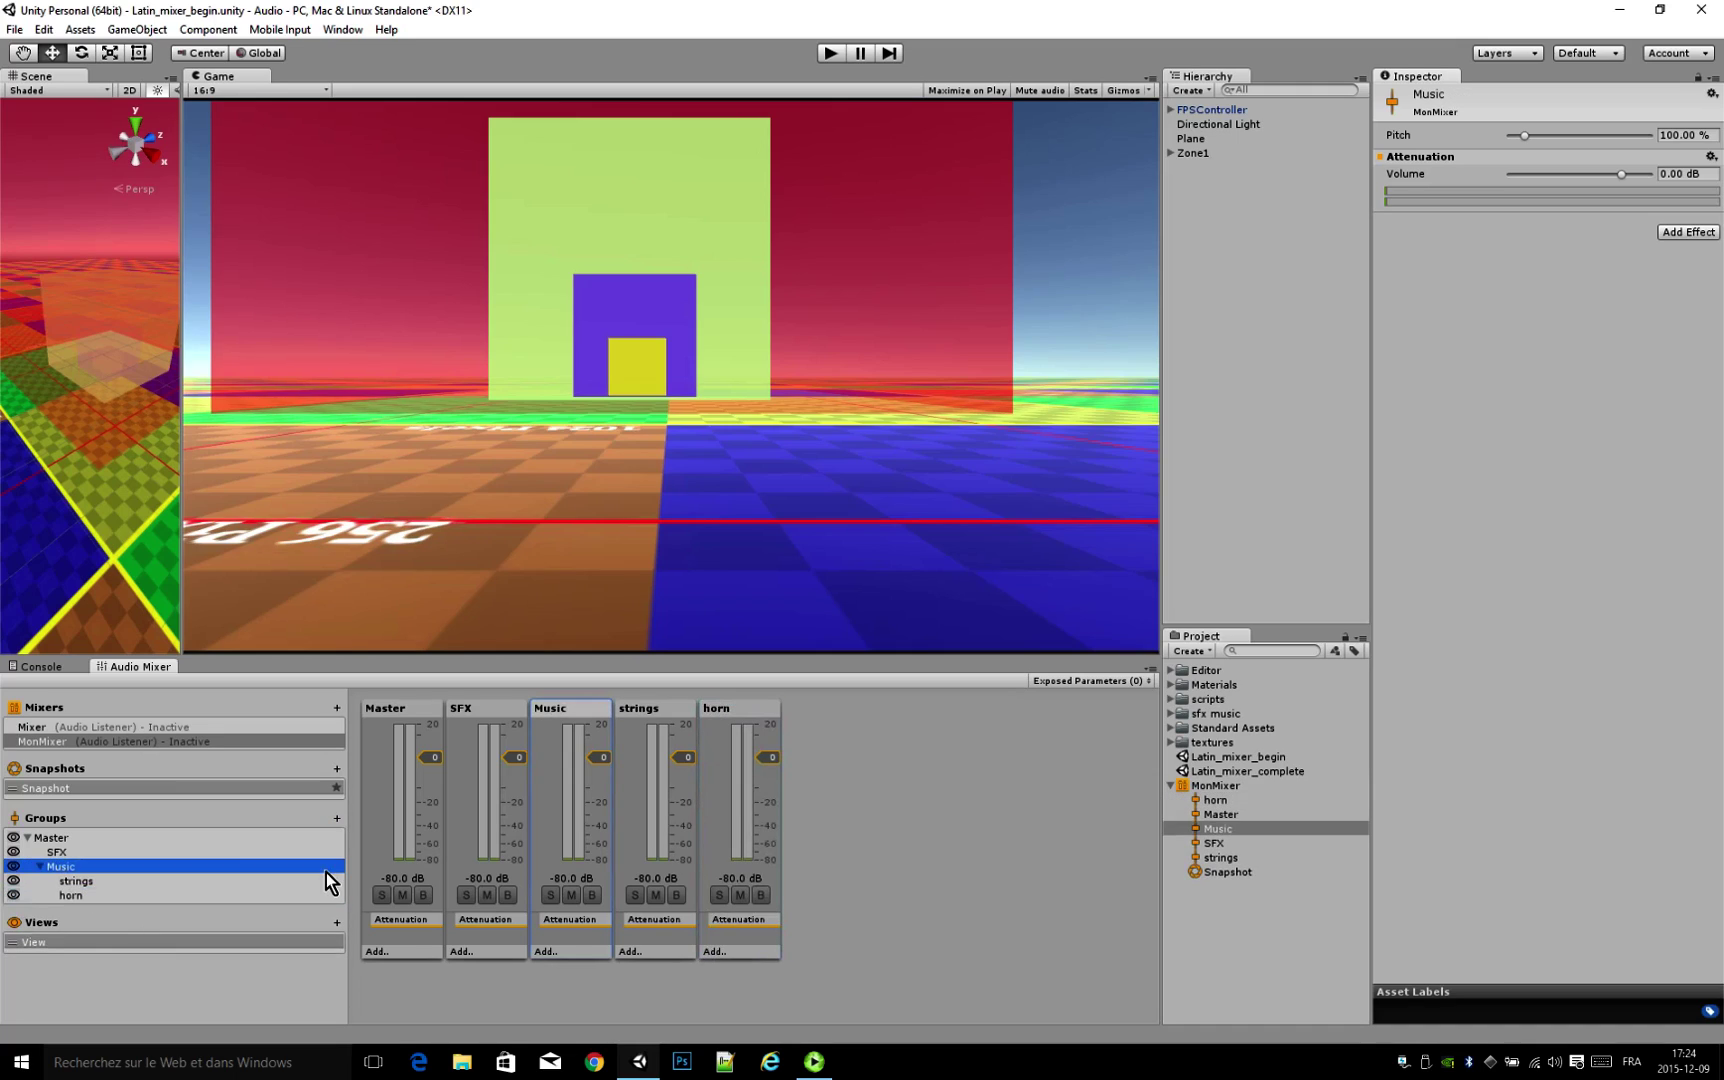
pyautogui.click(337, 818)
pyautogui.write('bongo')
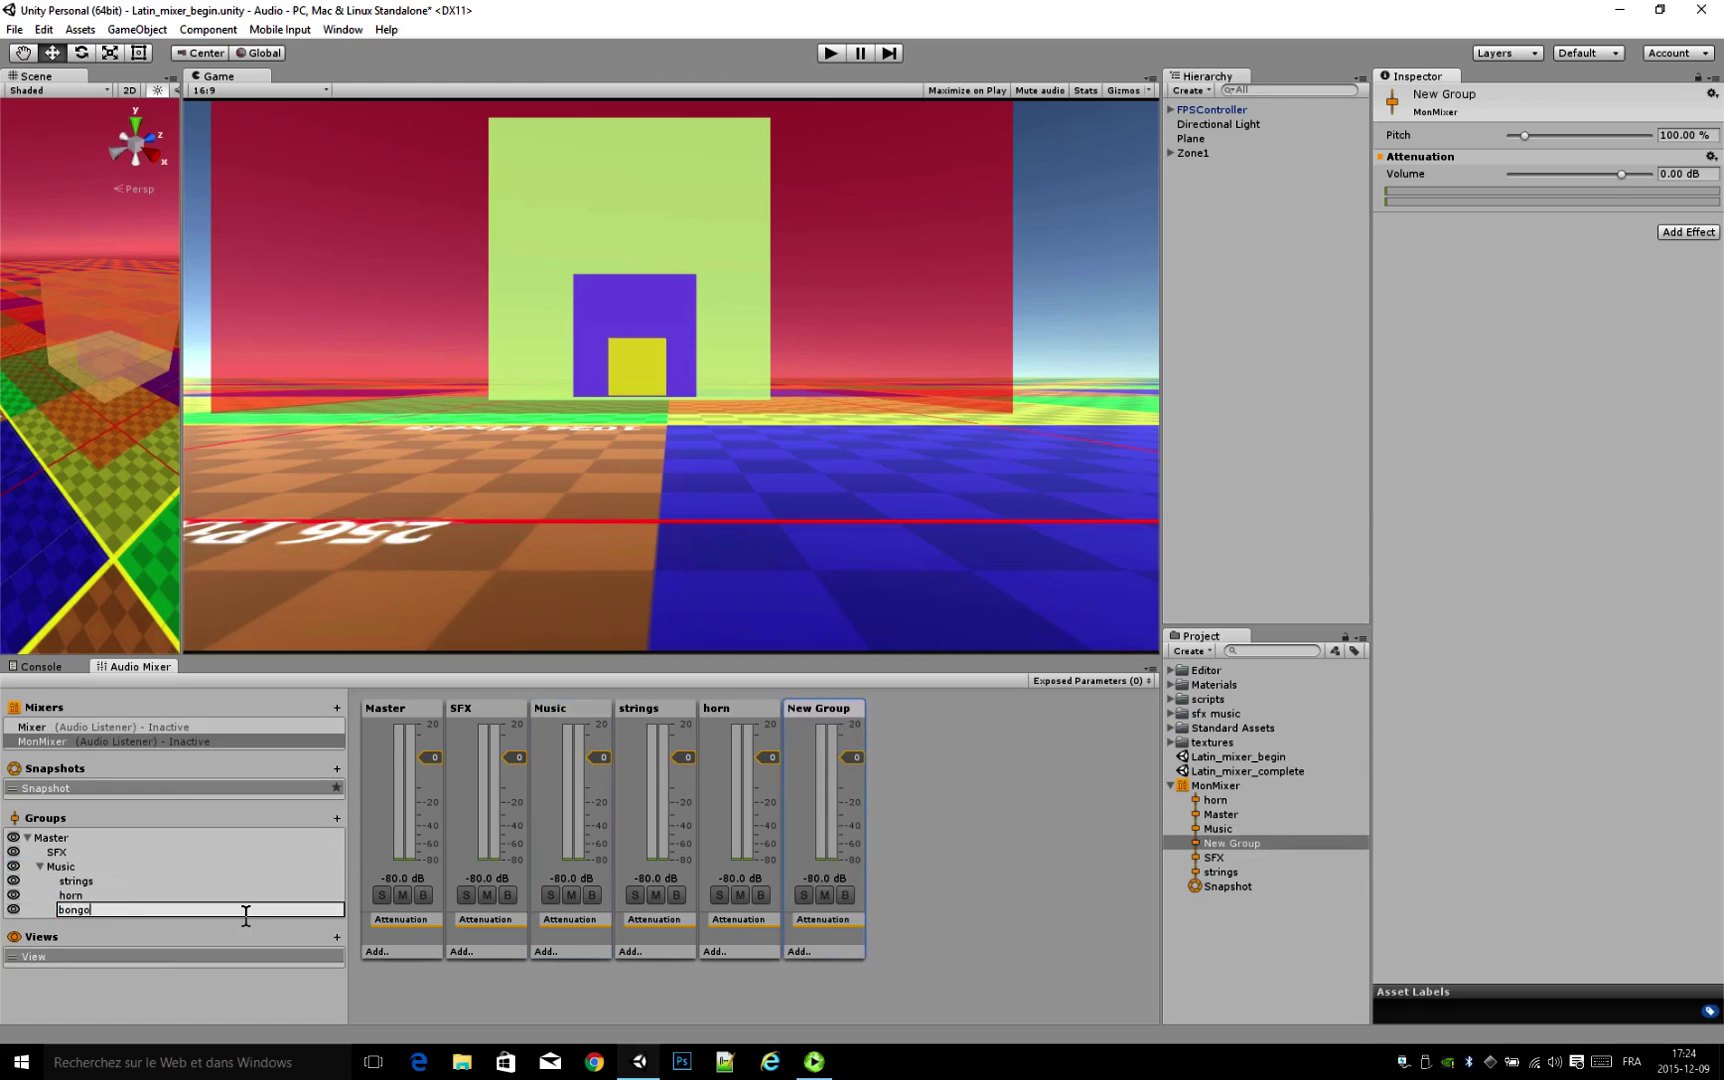
pyautogui.press('Return')
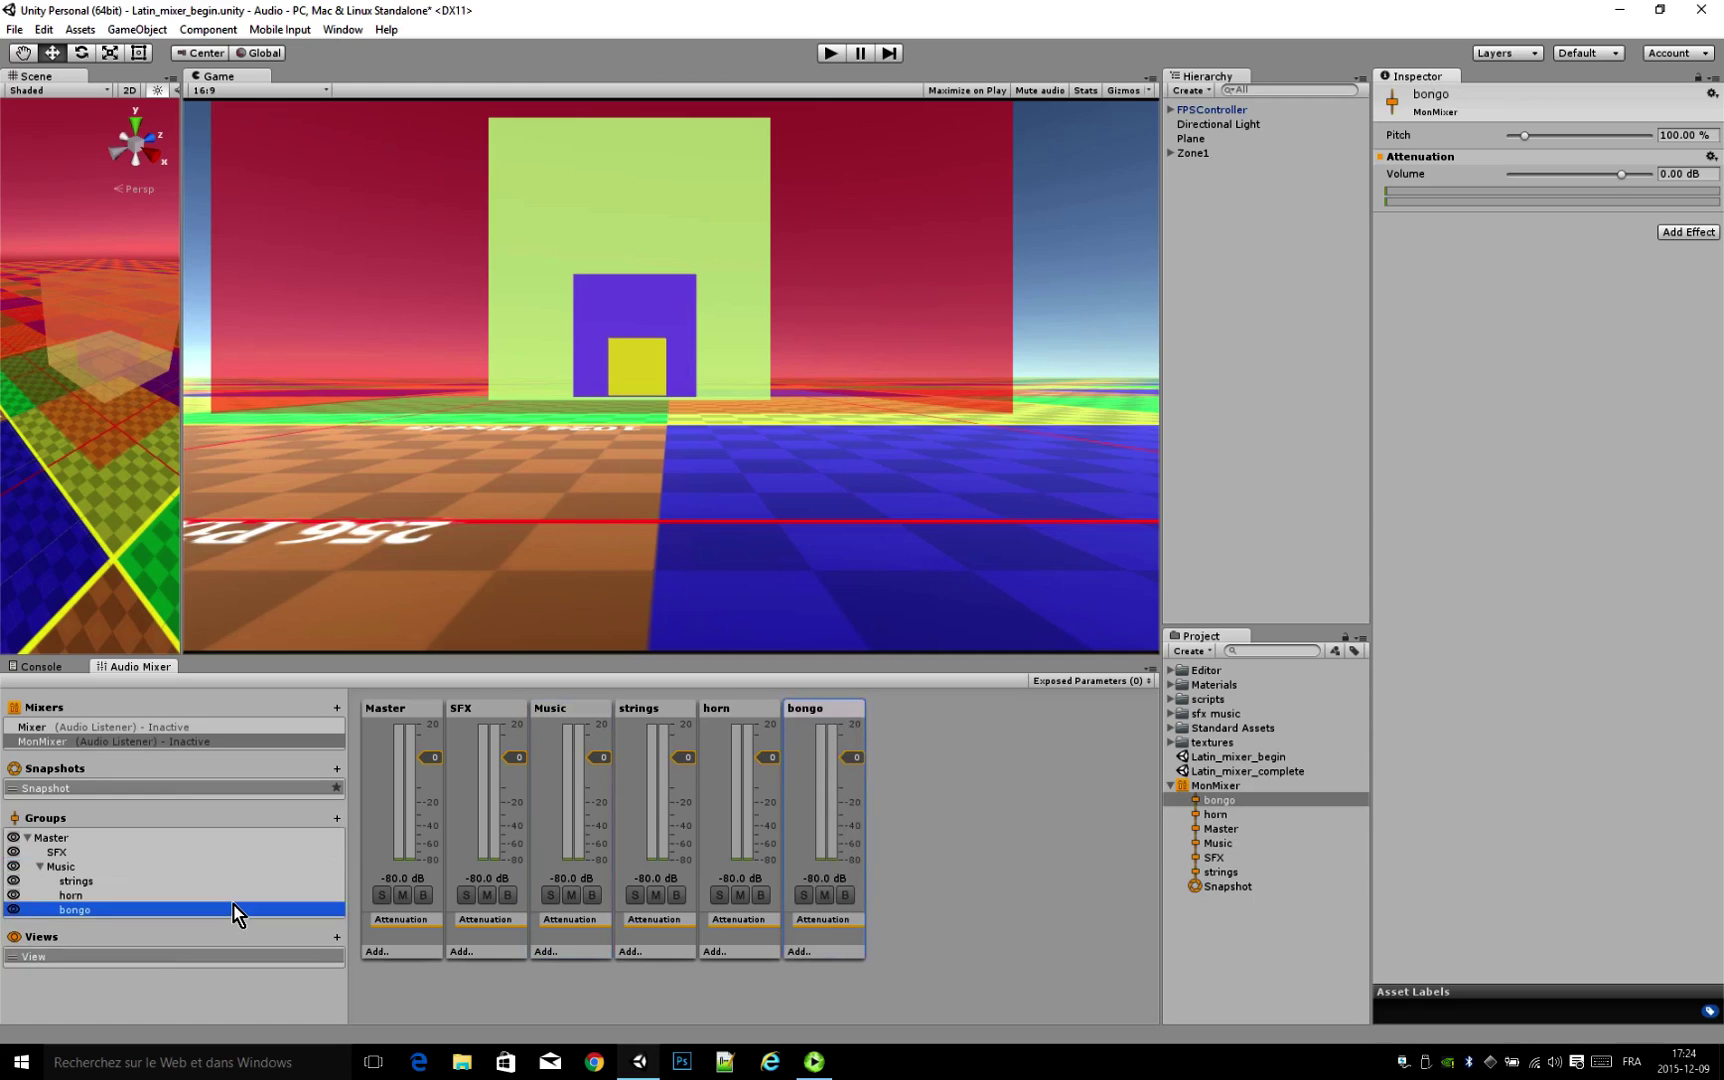
pyautogui.click(156, 865)
pyautogui.click(340, 820)
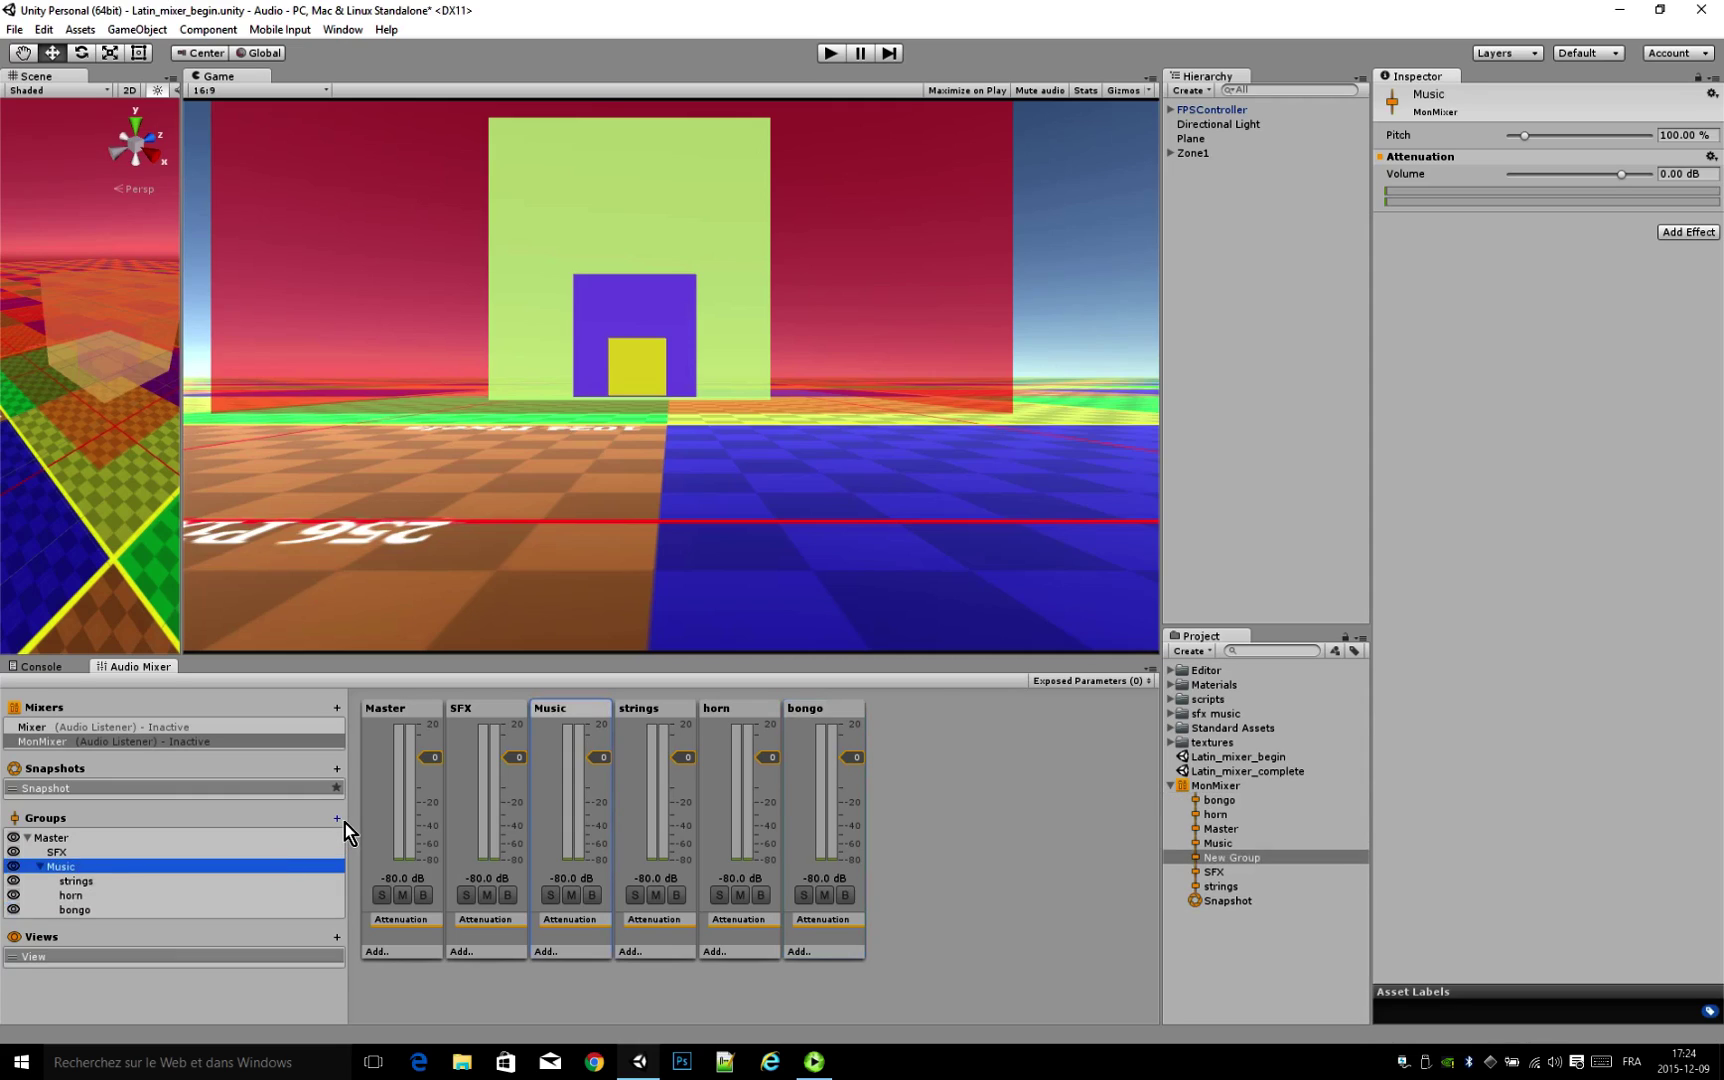
pyautogui.write('piano')
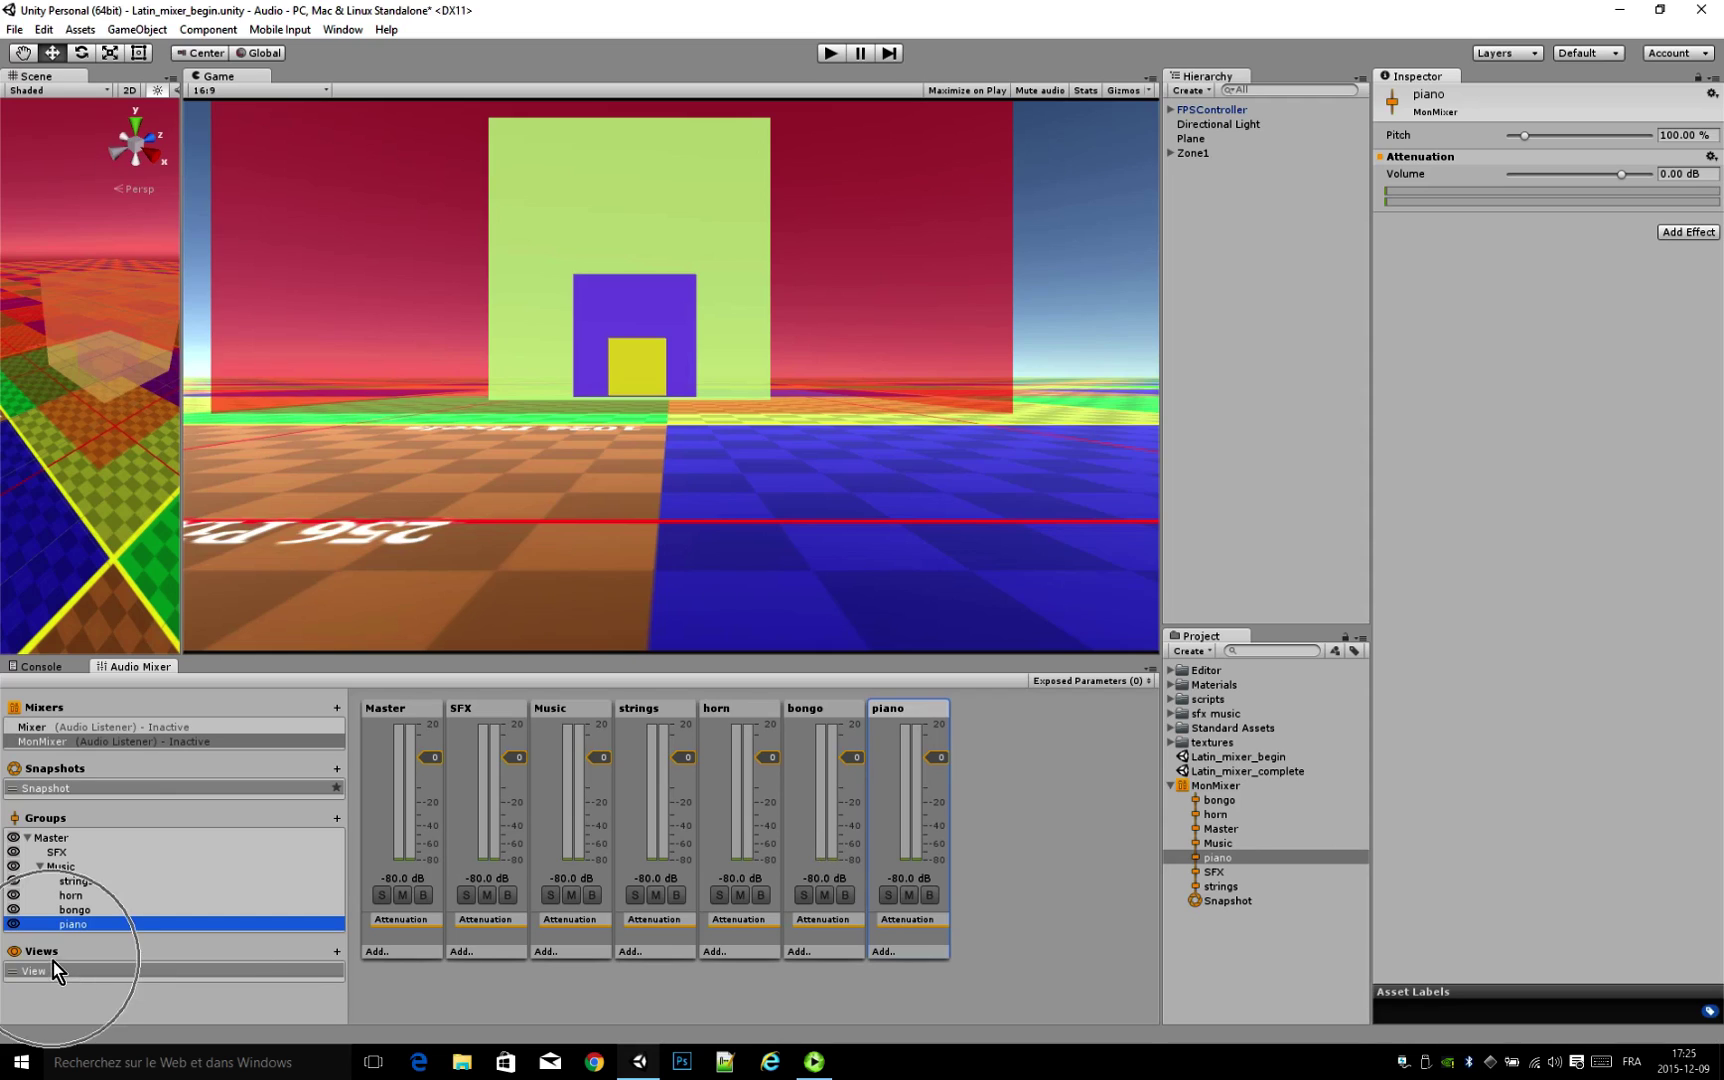
pyautogui.press('super')
pyautogui.click(301, 490)
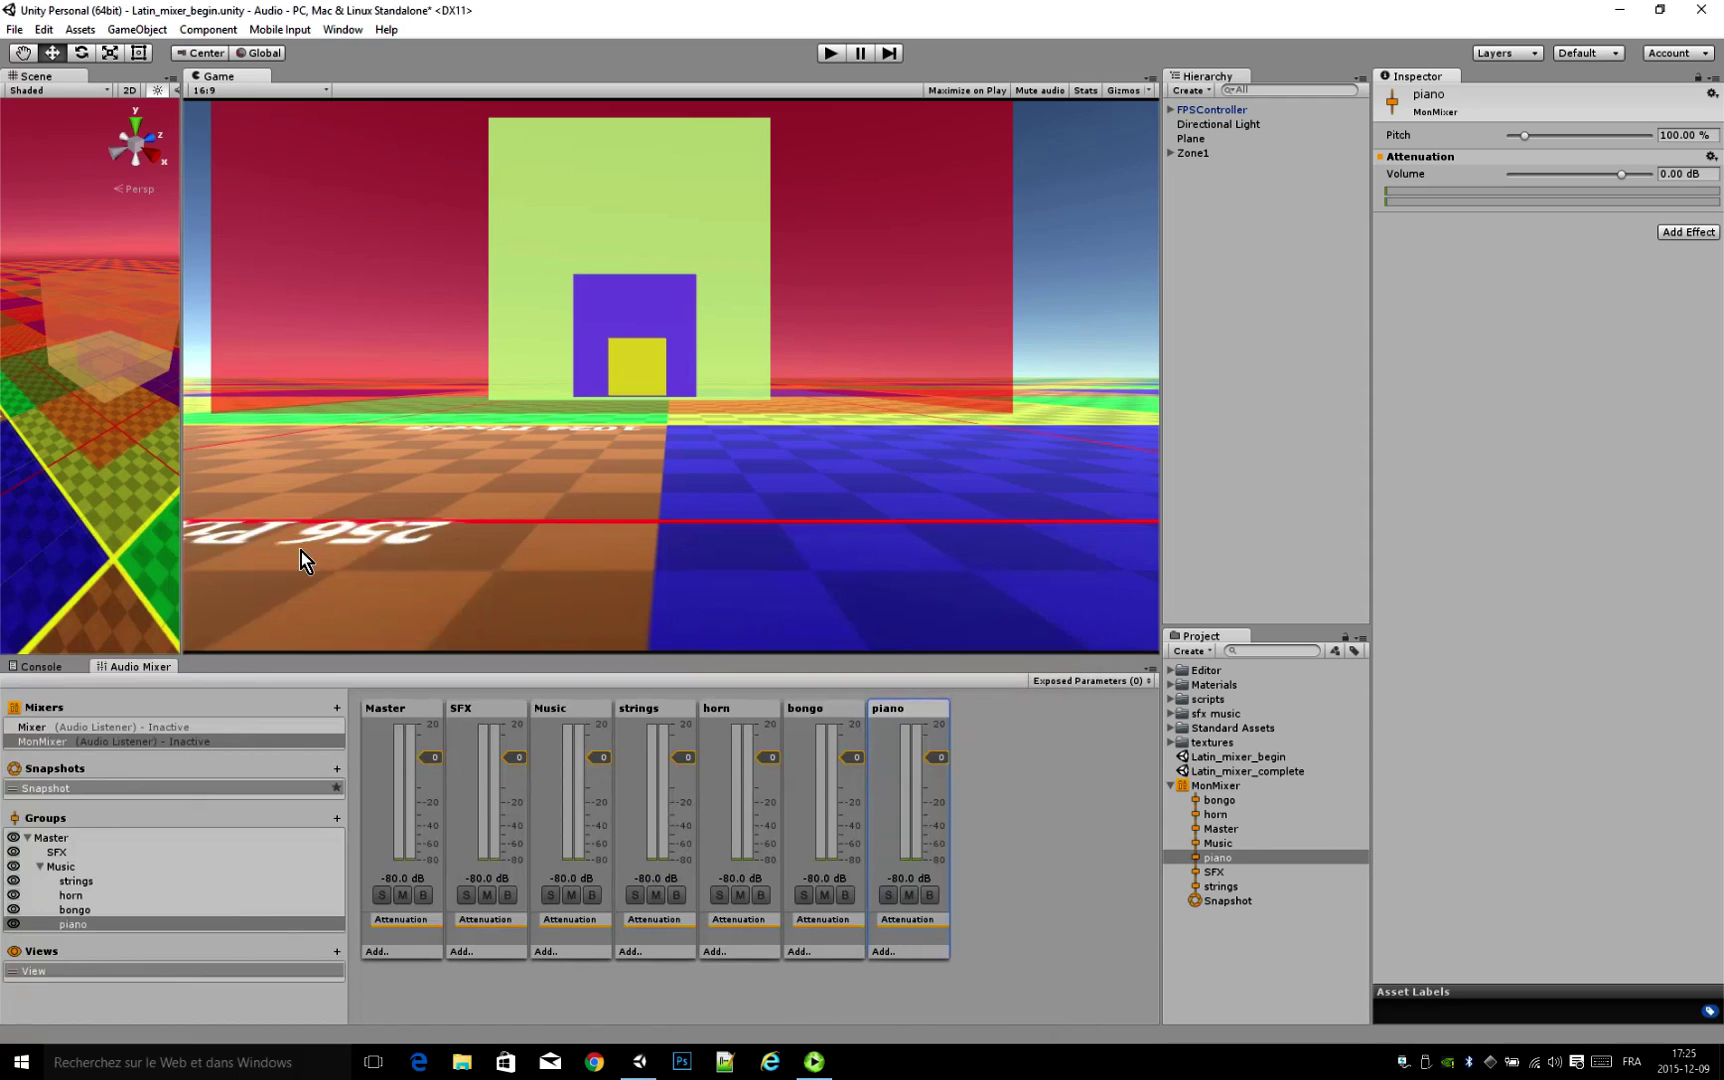
# Step: Create a mixer view named Music Only and hide the SFX and Master groups in it
pyautogui.click(46, 974)
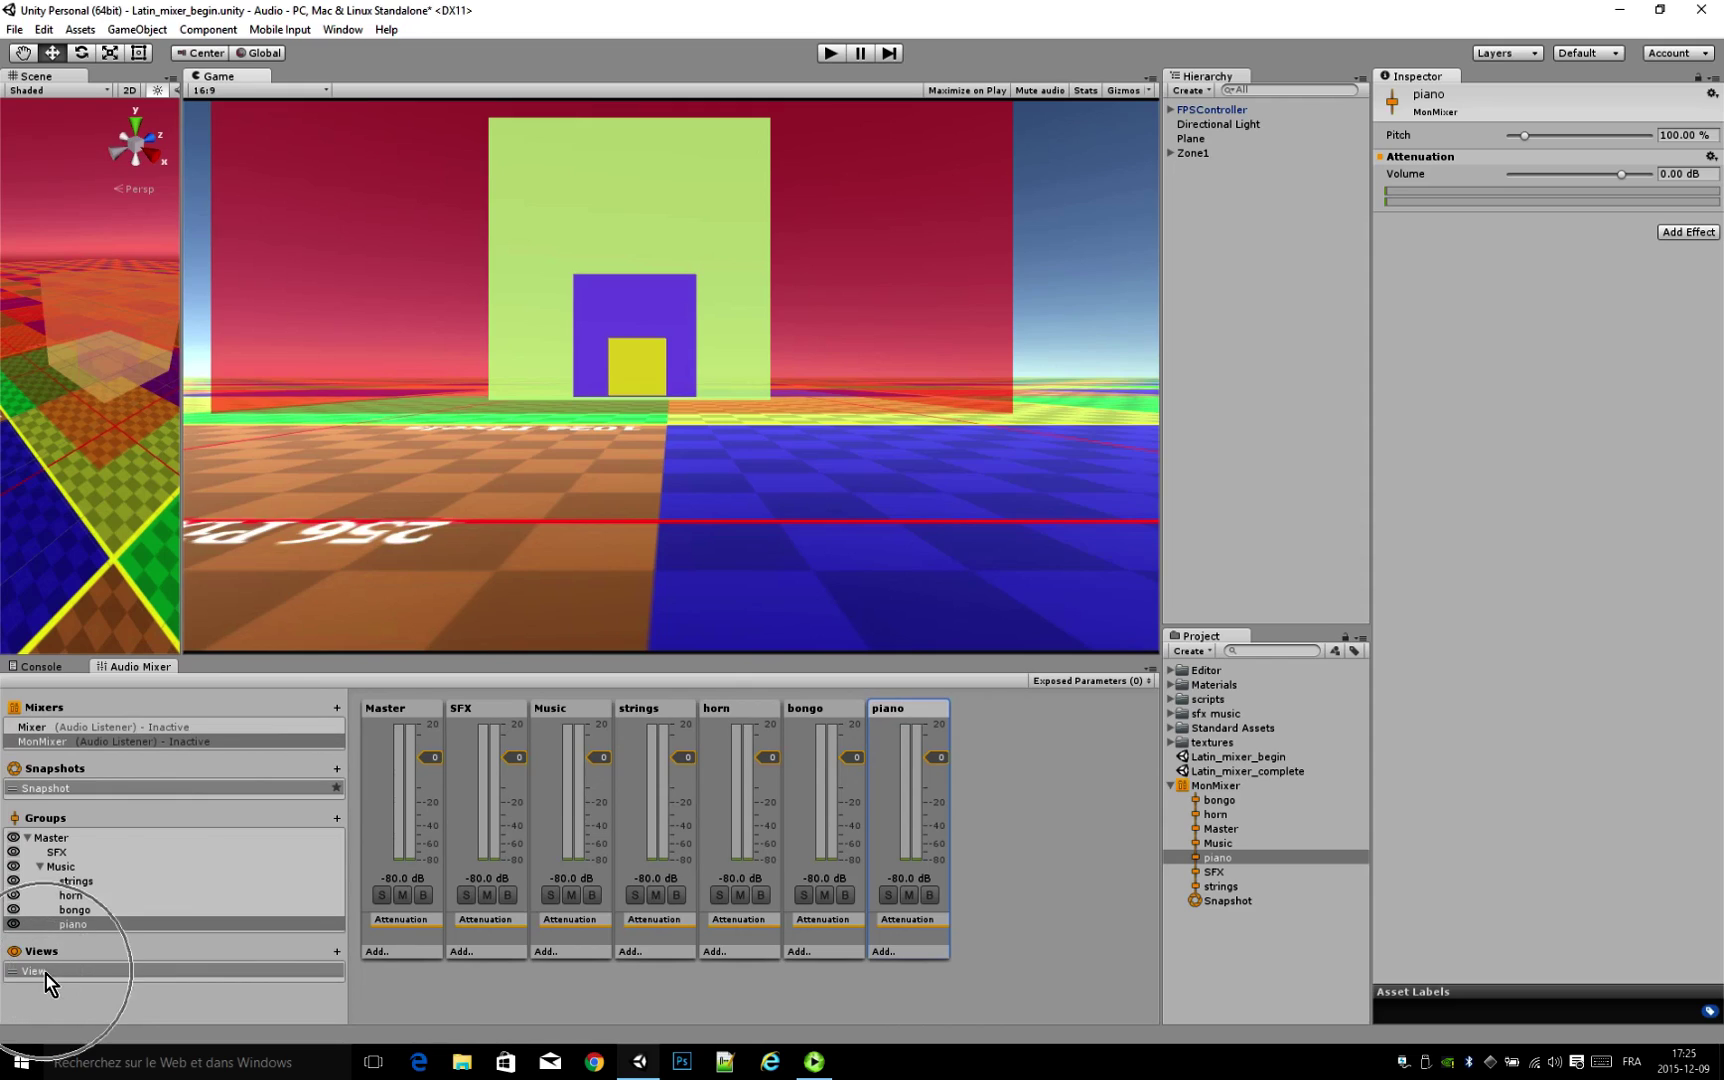
pyautogui.click(338, 952)
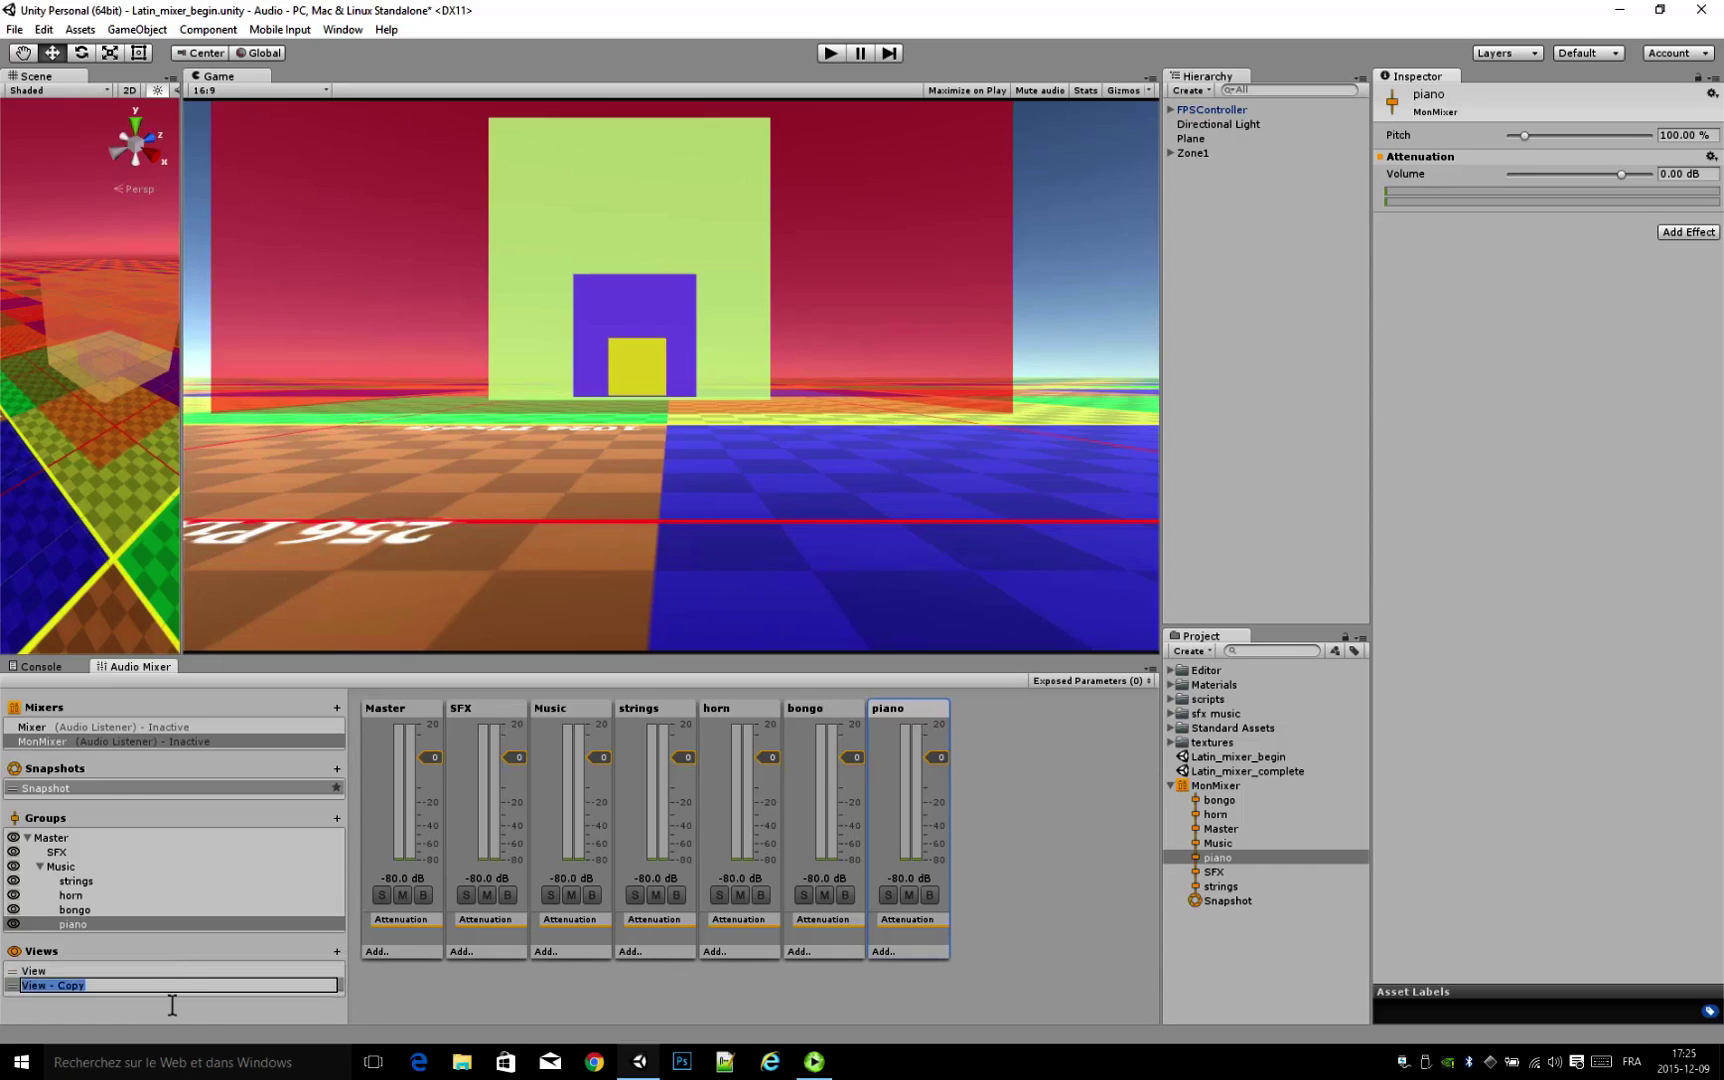
pyautogui.write('Music Only')
pyautogui.press('Return')
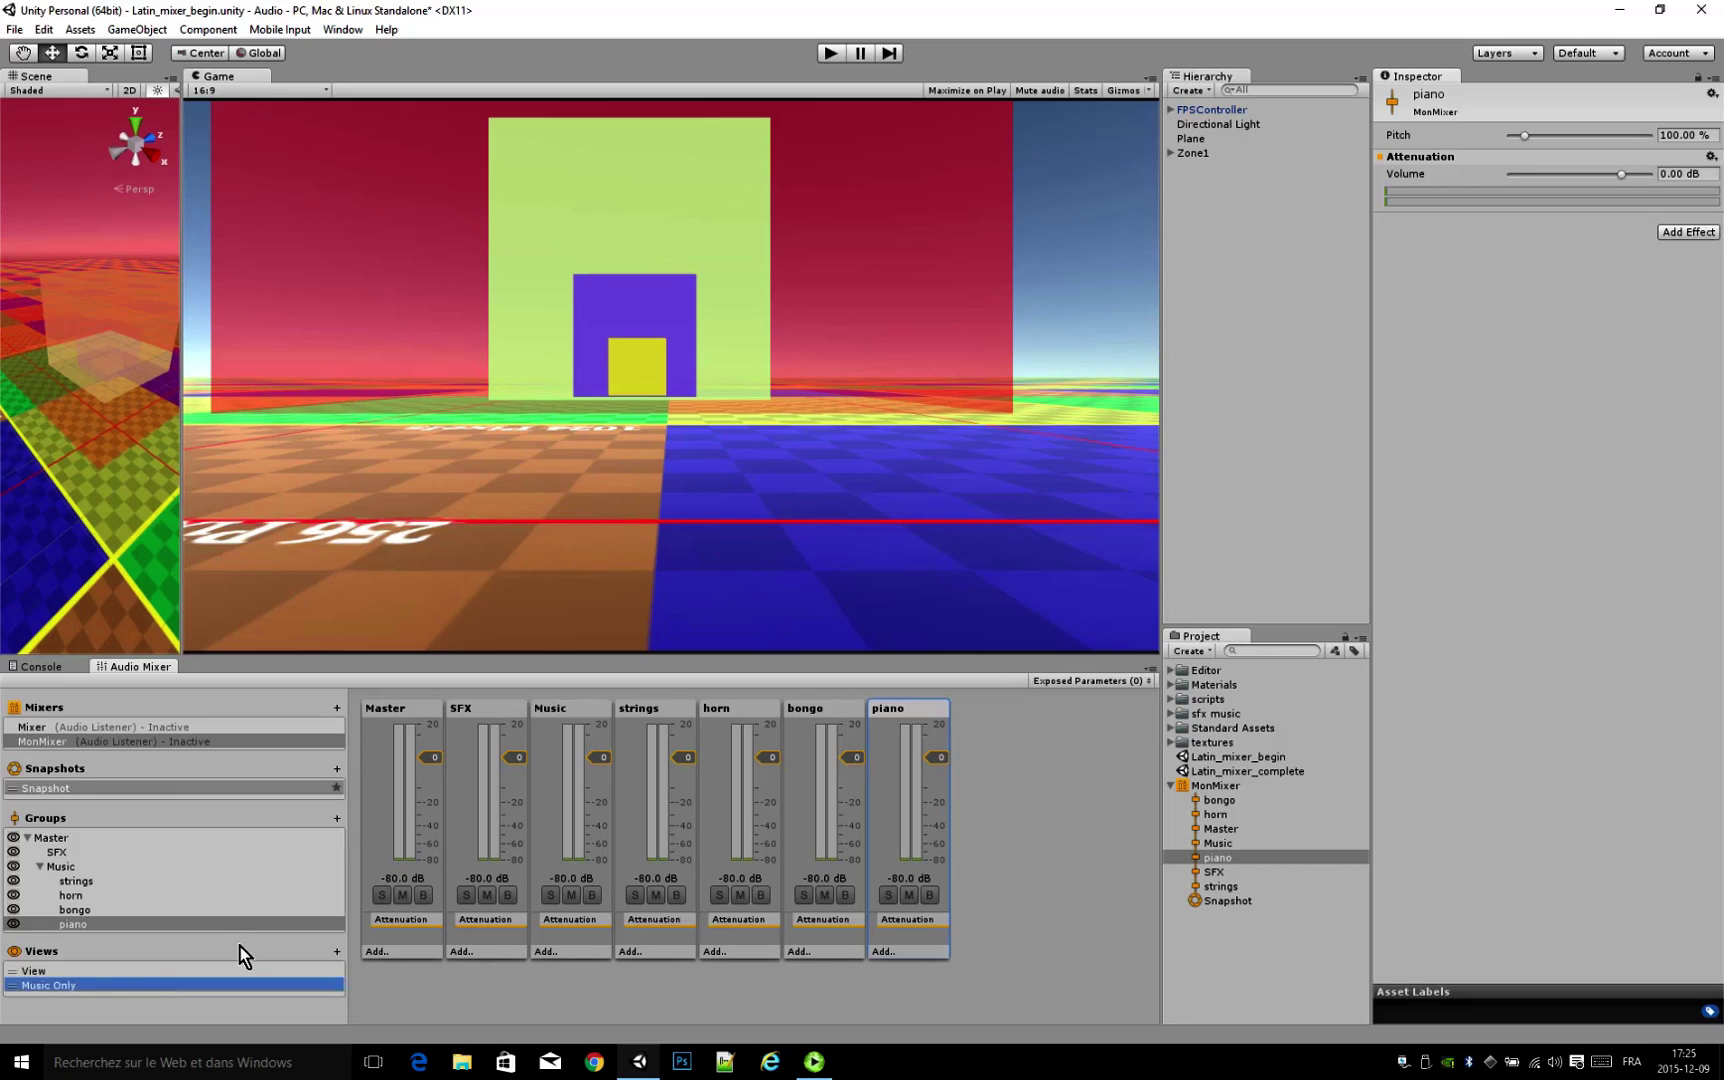
pyautogui.click(13, 852)
pyautogui.click(13, 838)
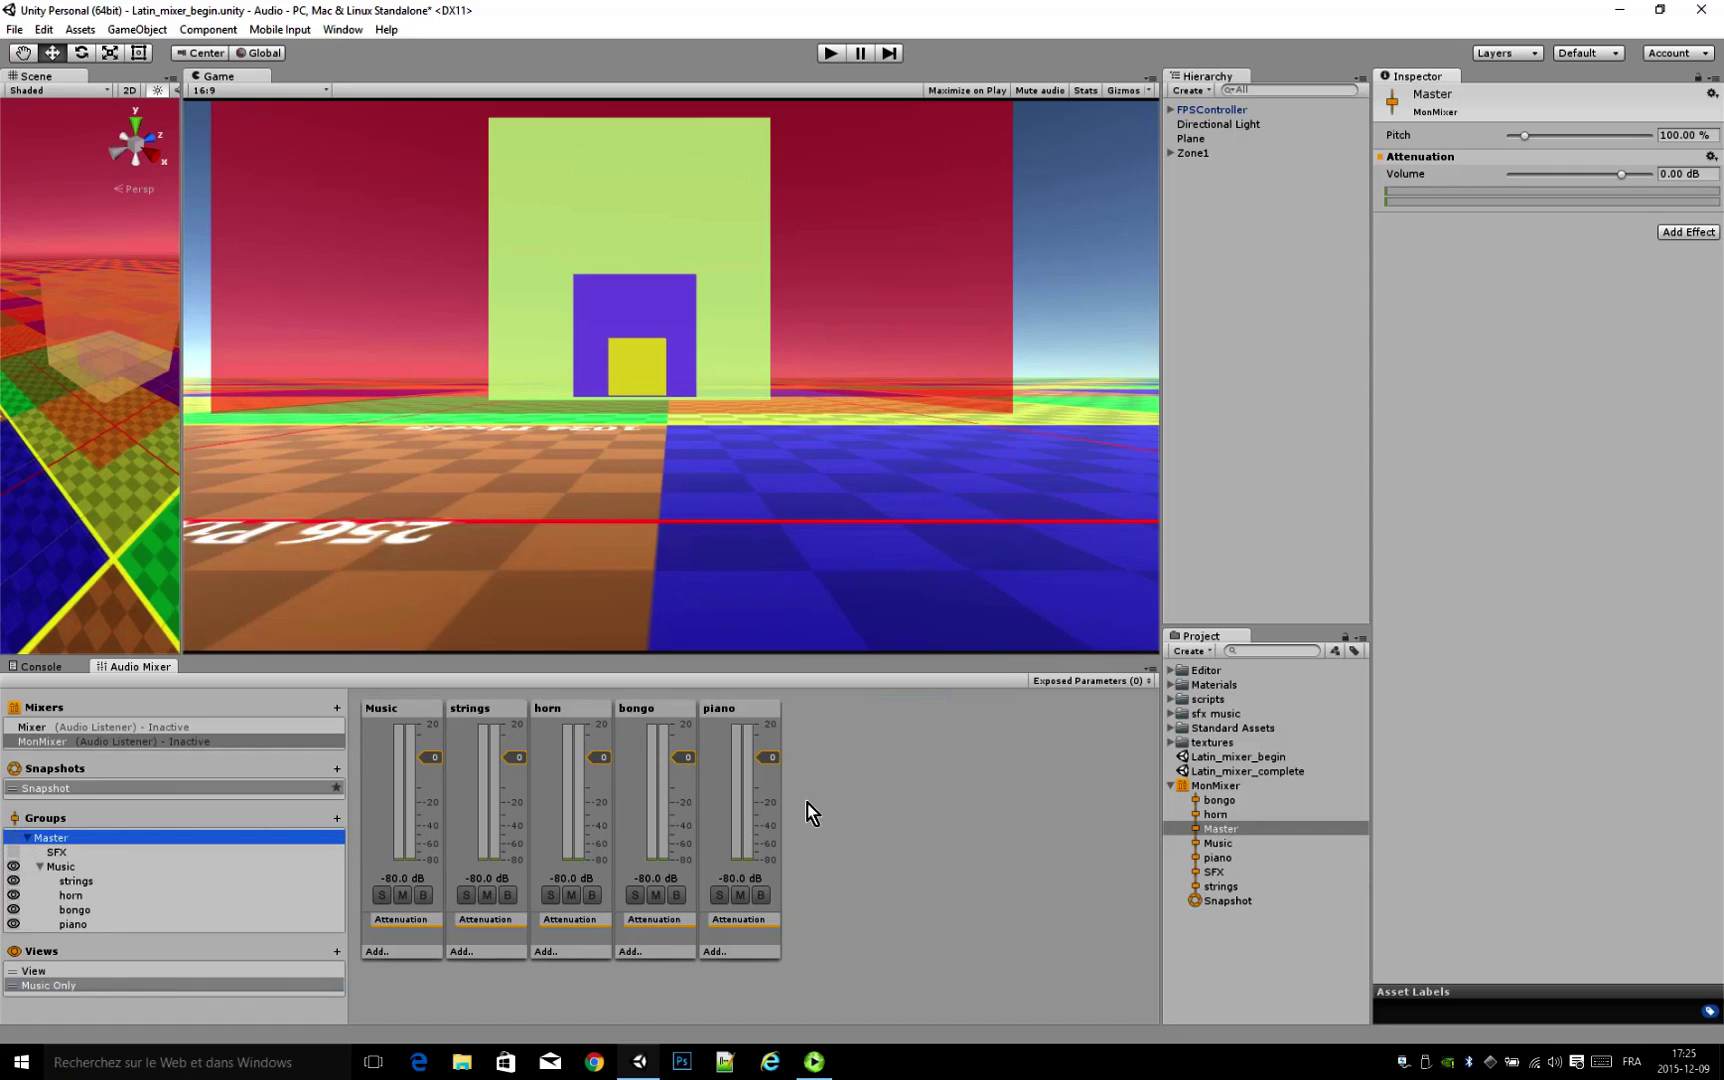
# Step: Switch back and forth between the default view and the Music Only view to compare their visible groups
pyautogui.click(51, 971)
pyautogui.click(57, 985)
pyautogui.click(53, 971)
pyautogui.click(55, 984)
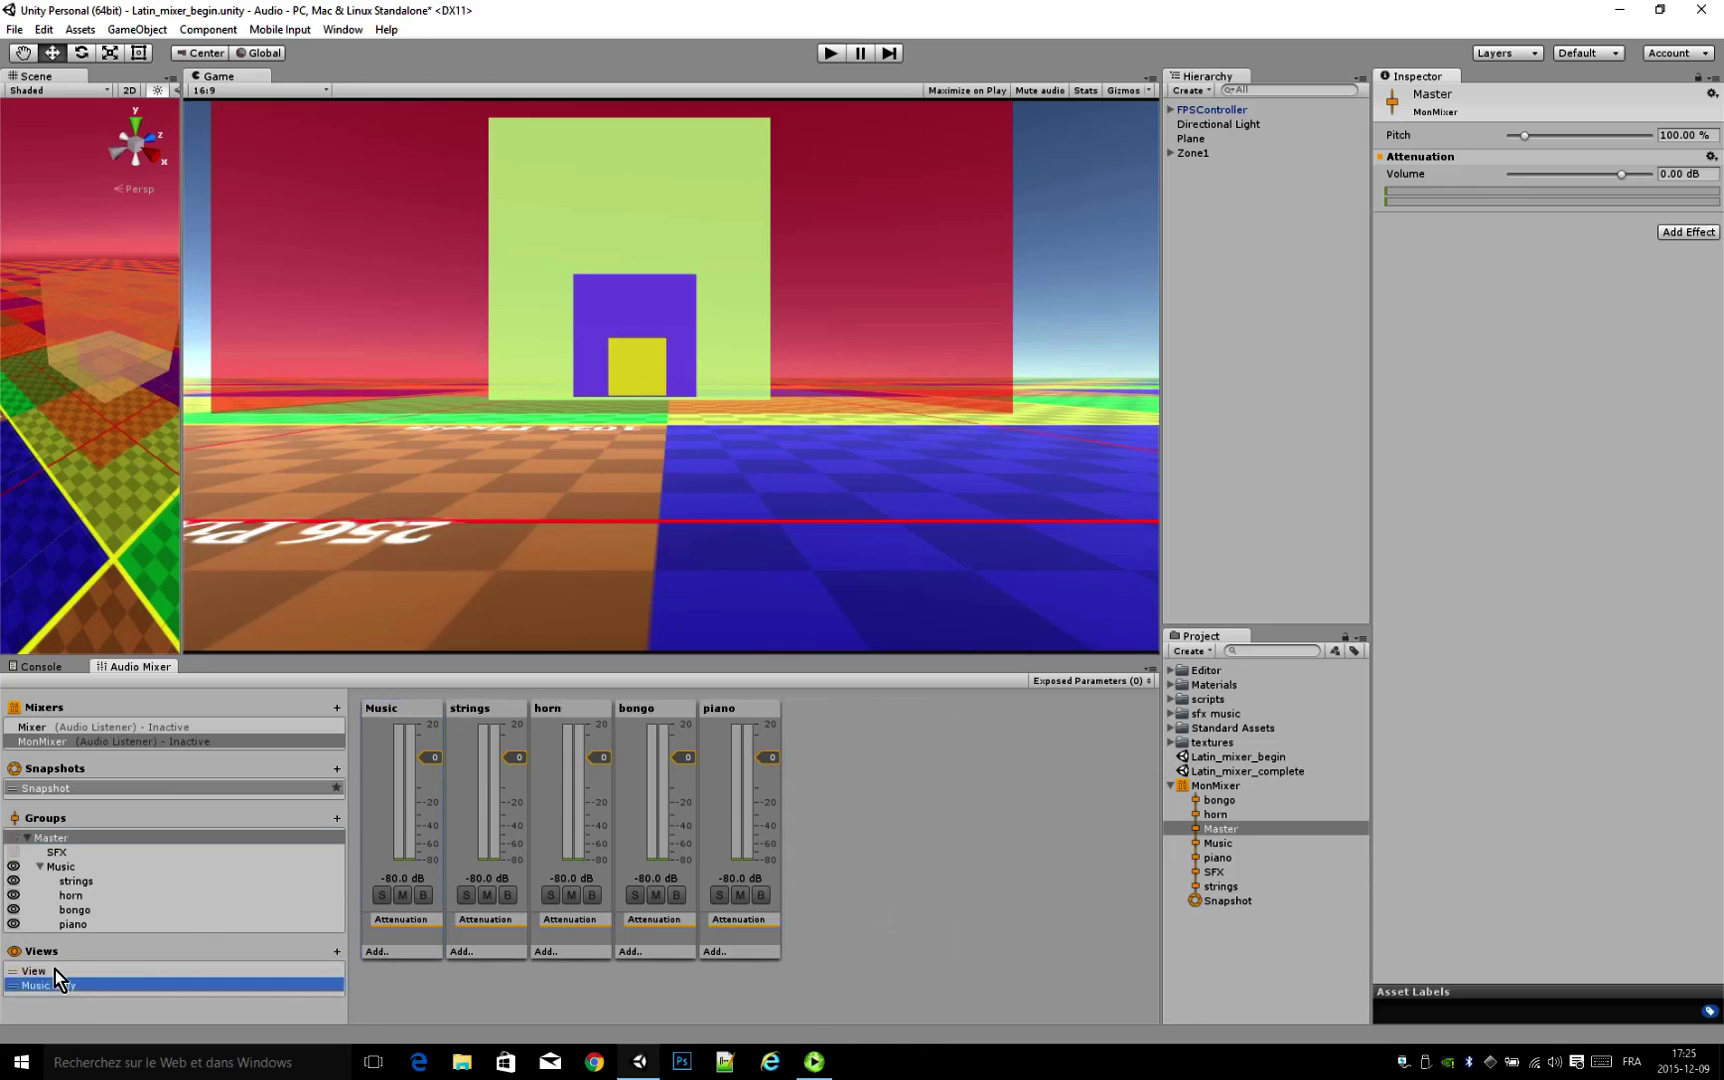
pyautogui.click(55, 971)
pyautogui.click(63, 987)
pyautogui.click(63, 972)
pyautogui.click(64, 986)
# Step: Expand Zone1 in the hierarchy and route its Audio Source output to MonMixer's strings group
pyautogui.click(1177, 155)
pyautogui.click(1192, 155)
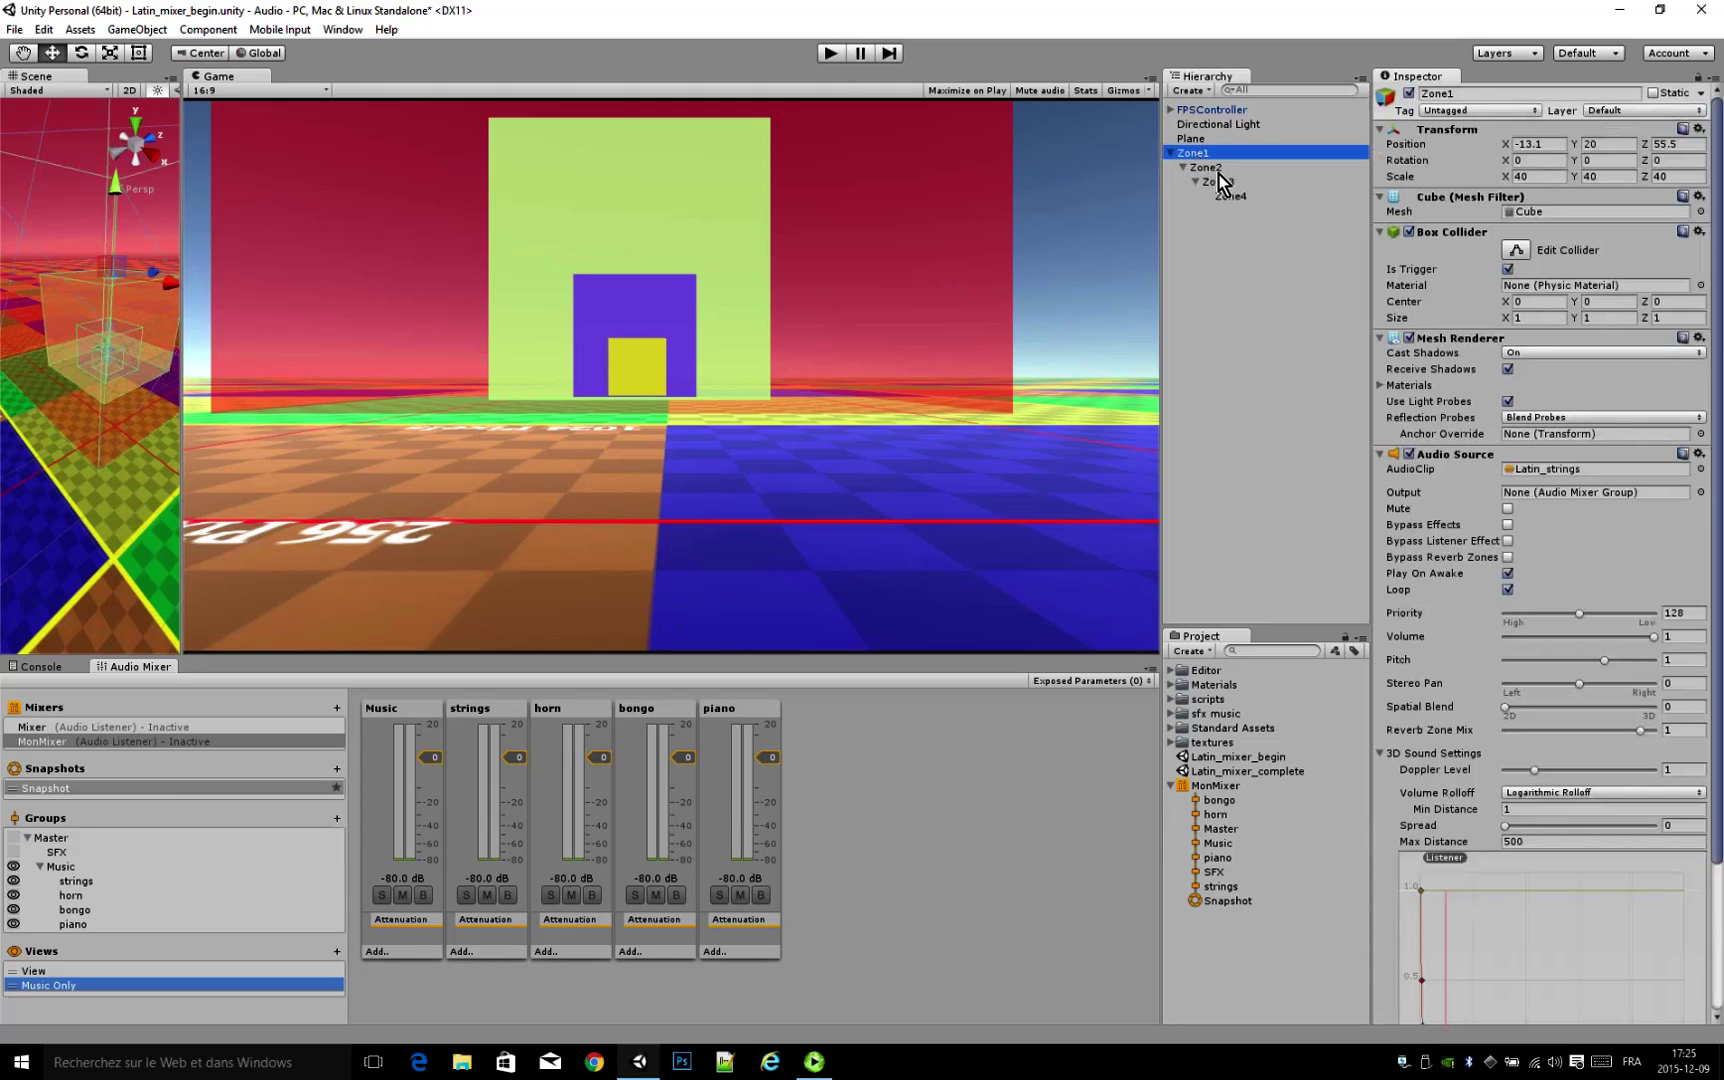
pyautogui.moveTo(1717, 520); pyautogui.dragTo(1717, 524)
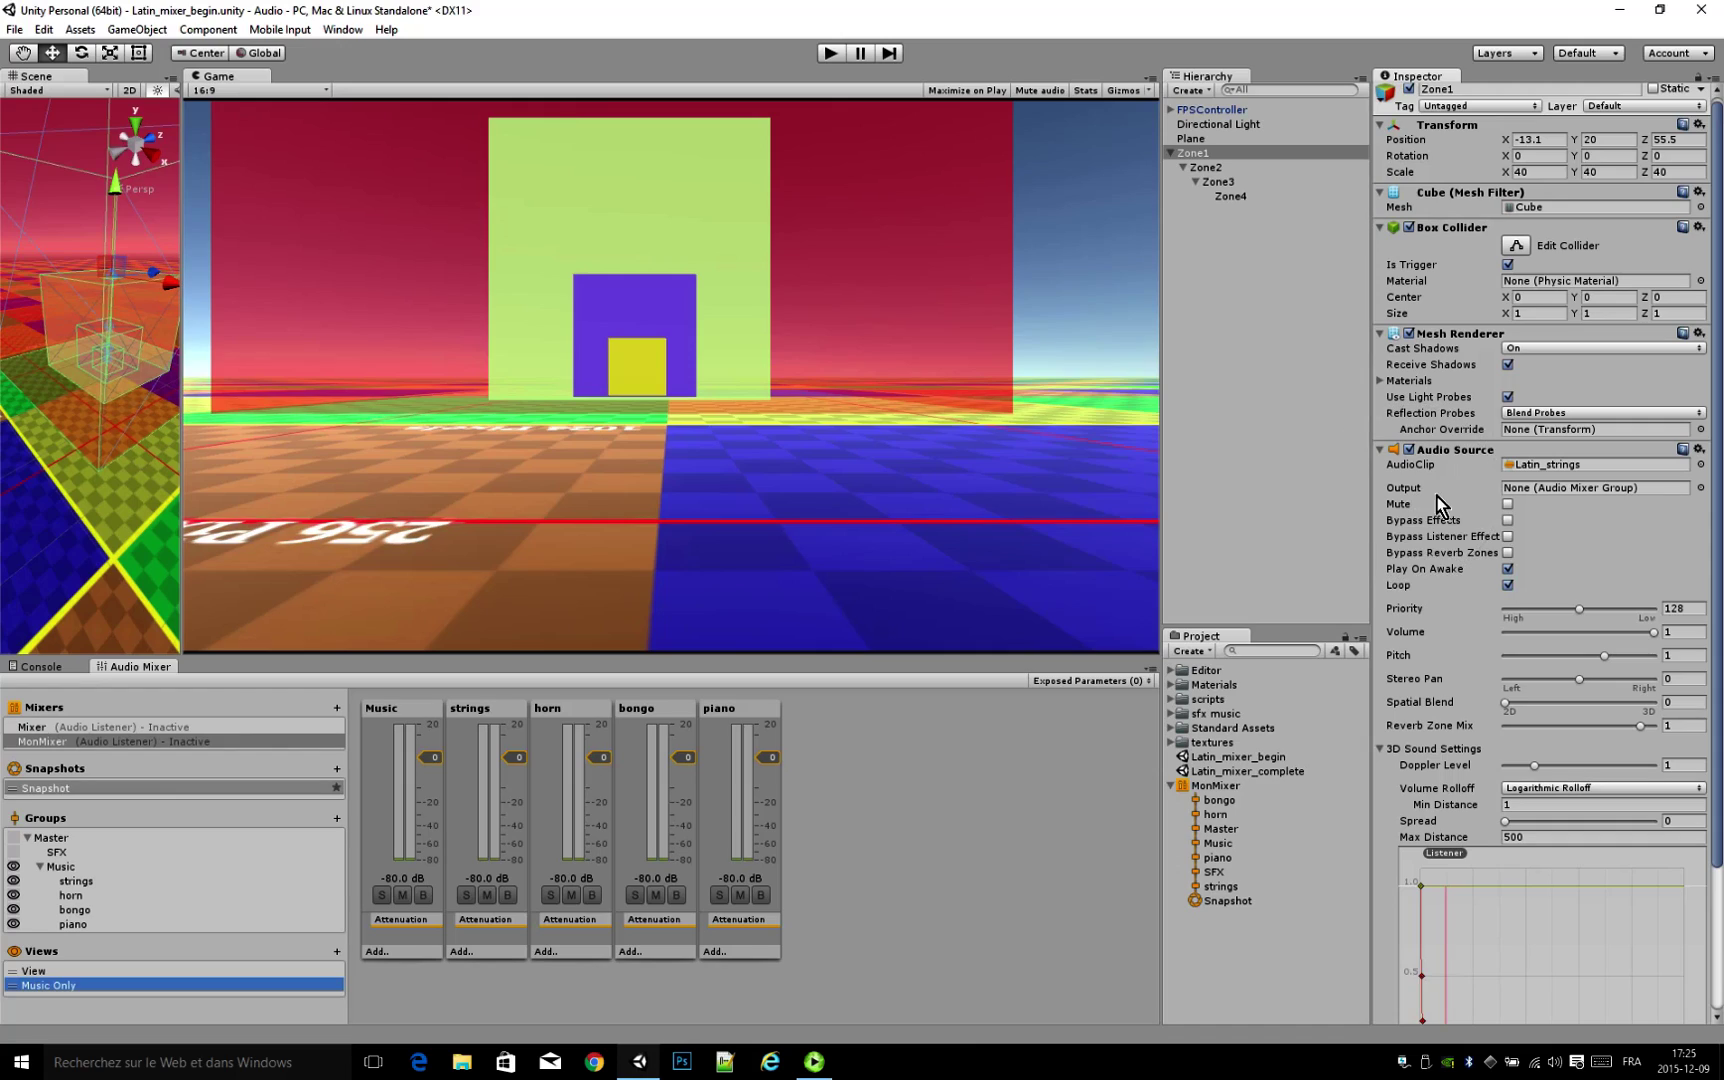
pyautogui.click(1701, 488)
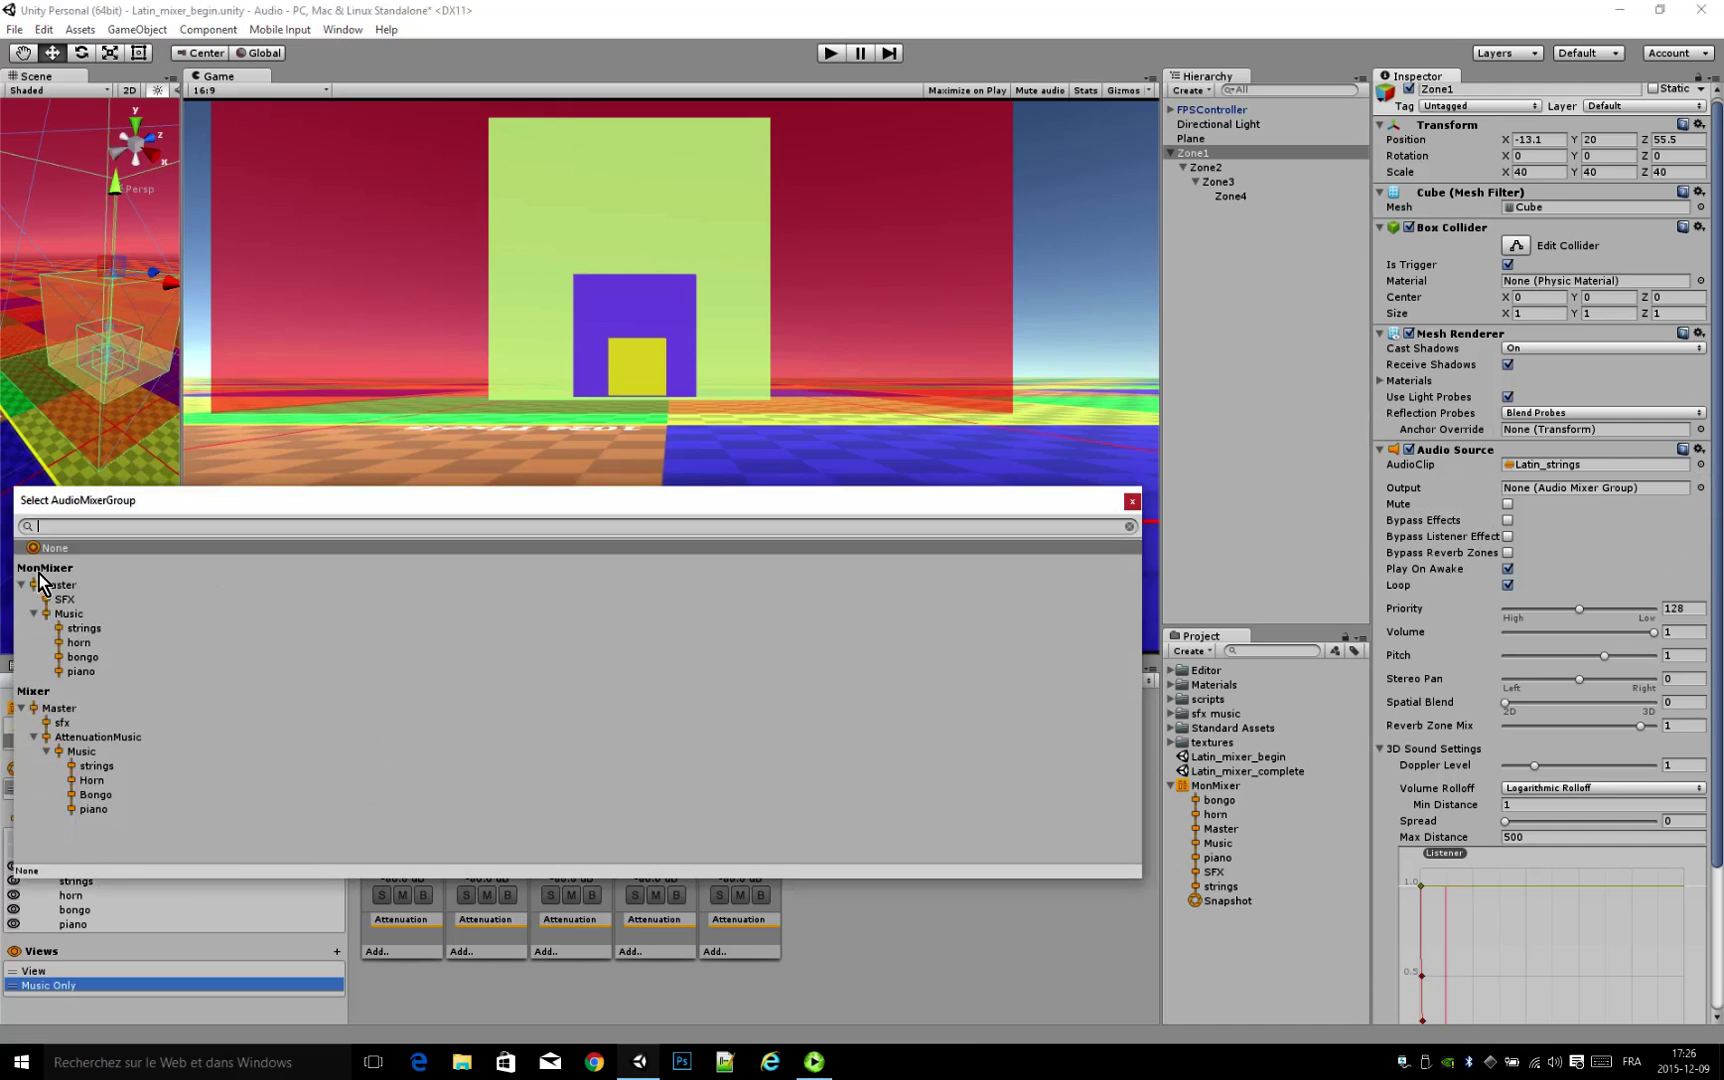
pyautogui.click(91, 629)
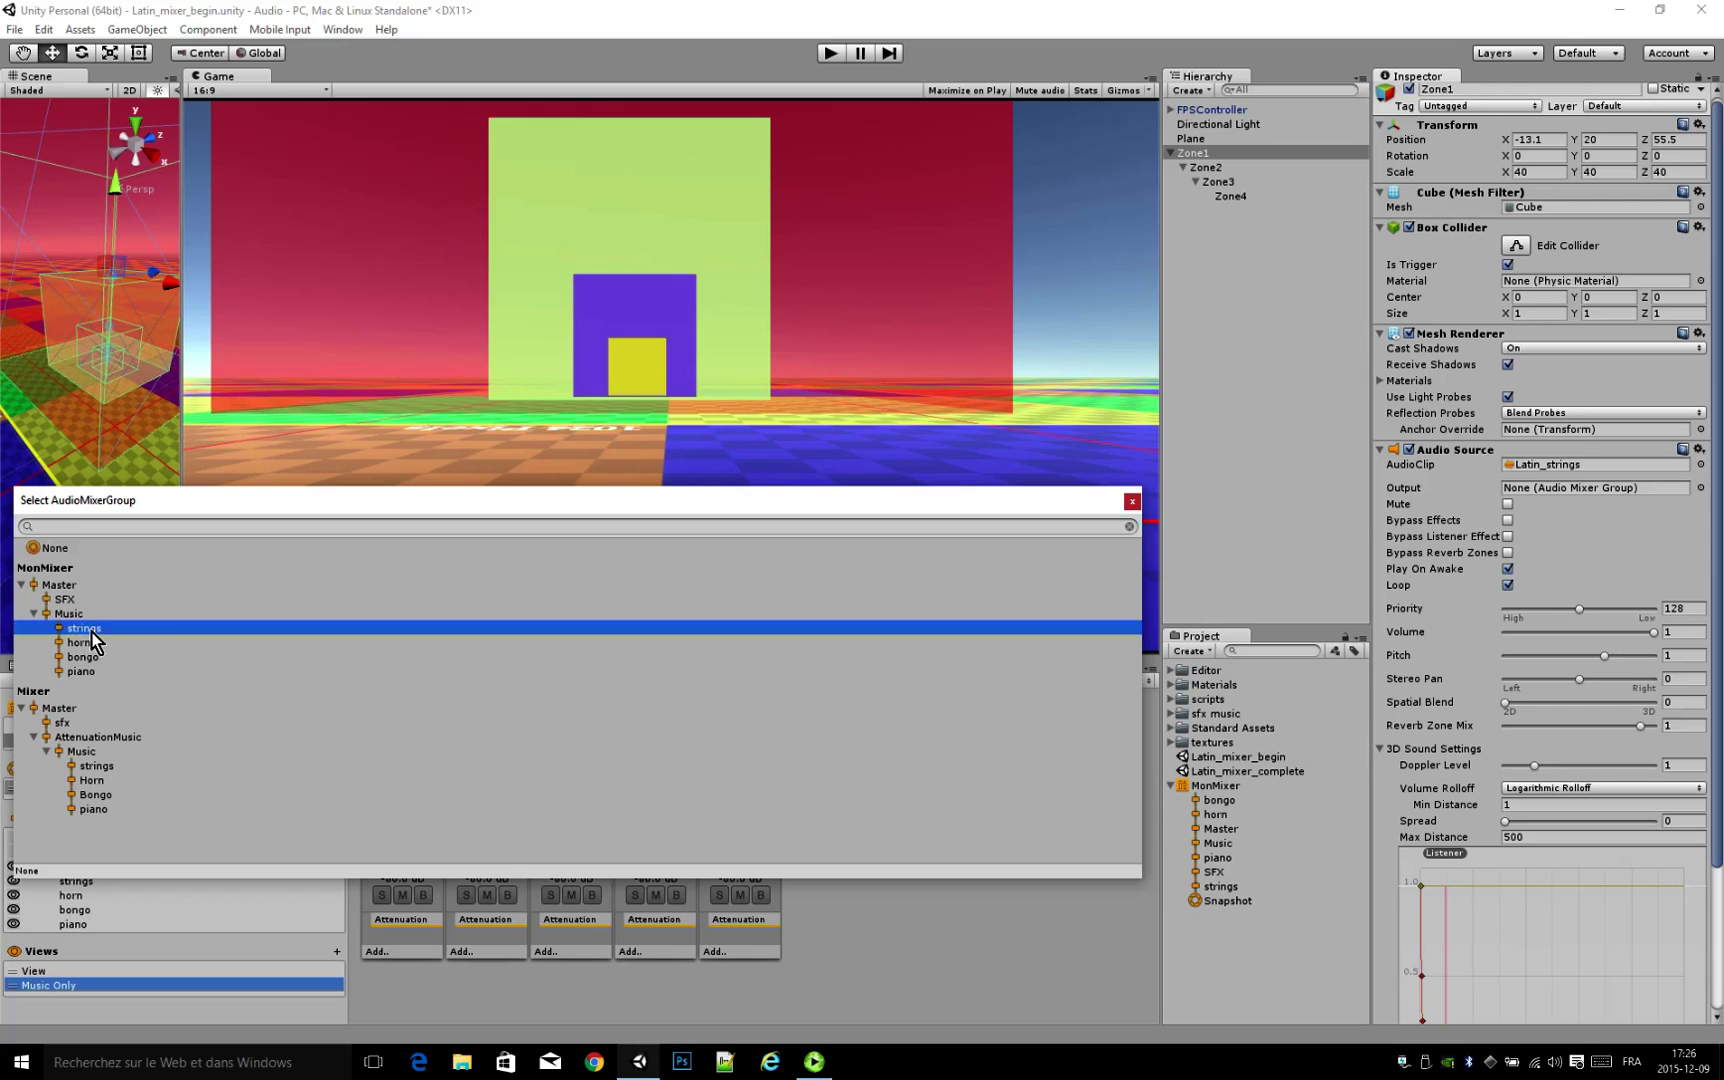
pyautogui.click(1131, 501)
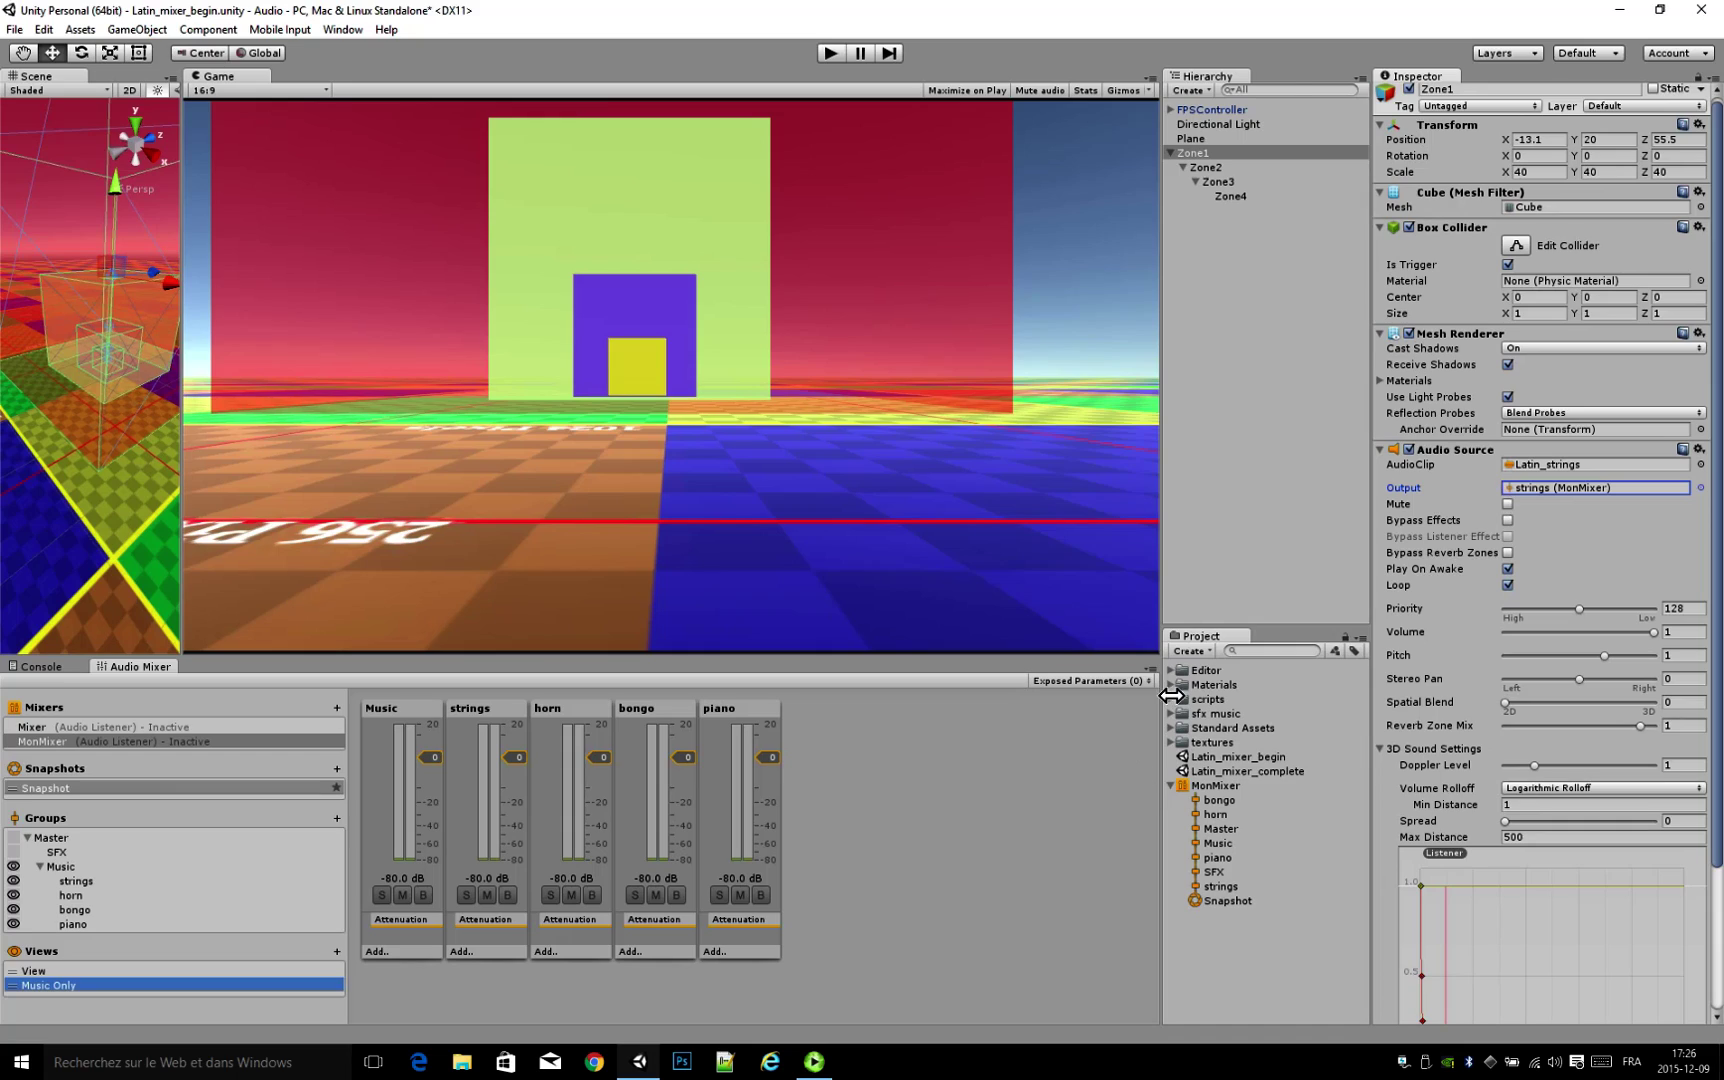
# Step: Route Zone2's Audio Source output to the horn group of MonMixer
pyautogui.click(1206, 167)
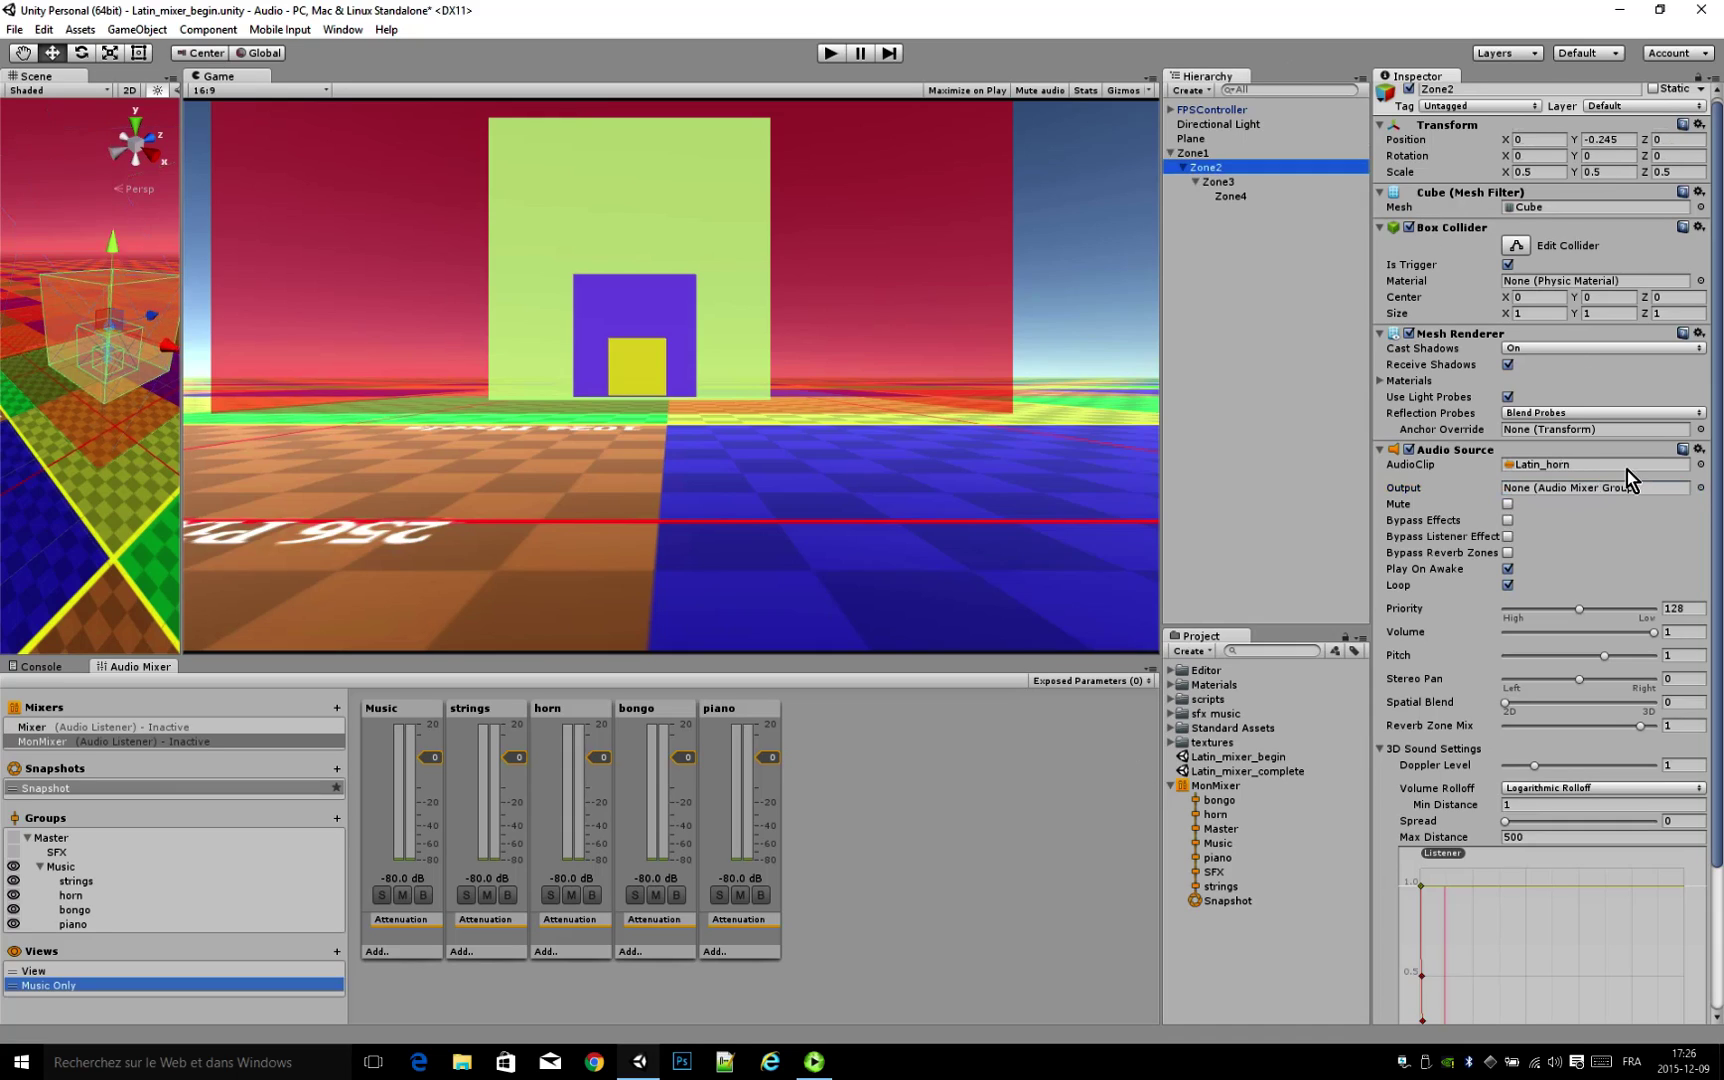
pyautogui.click(1699, 488)
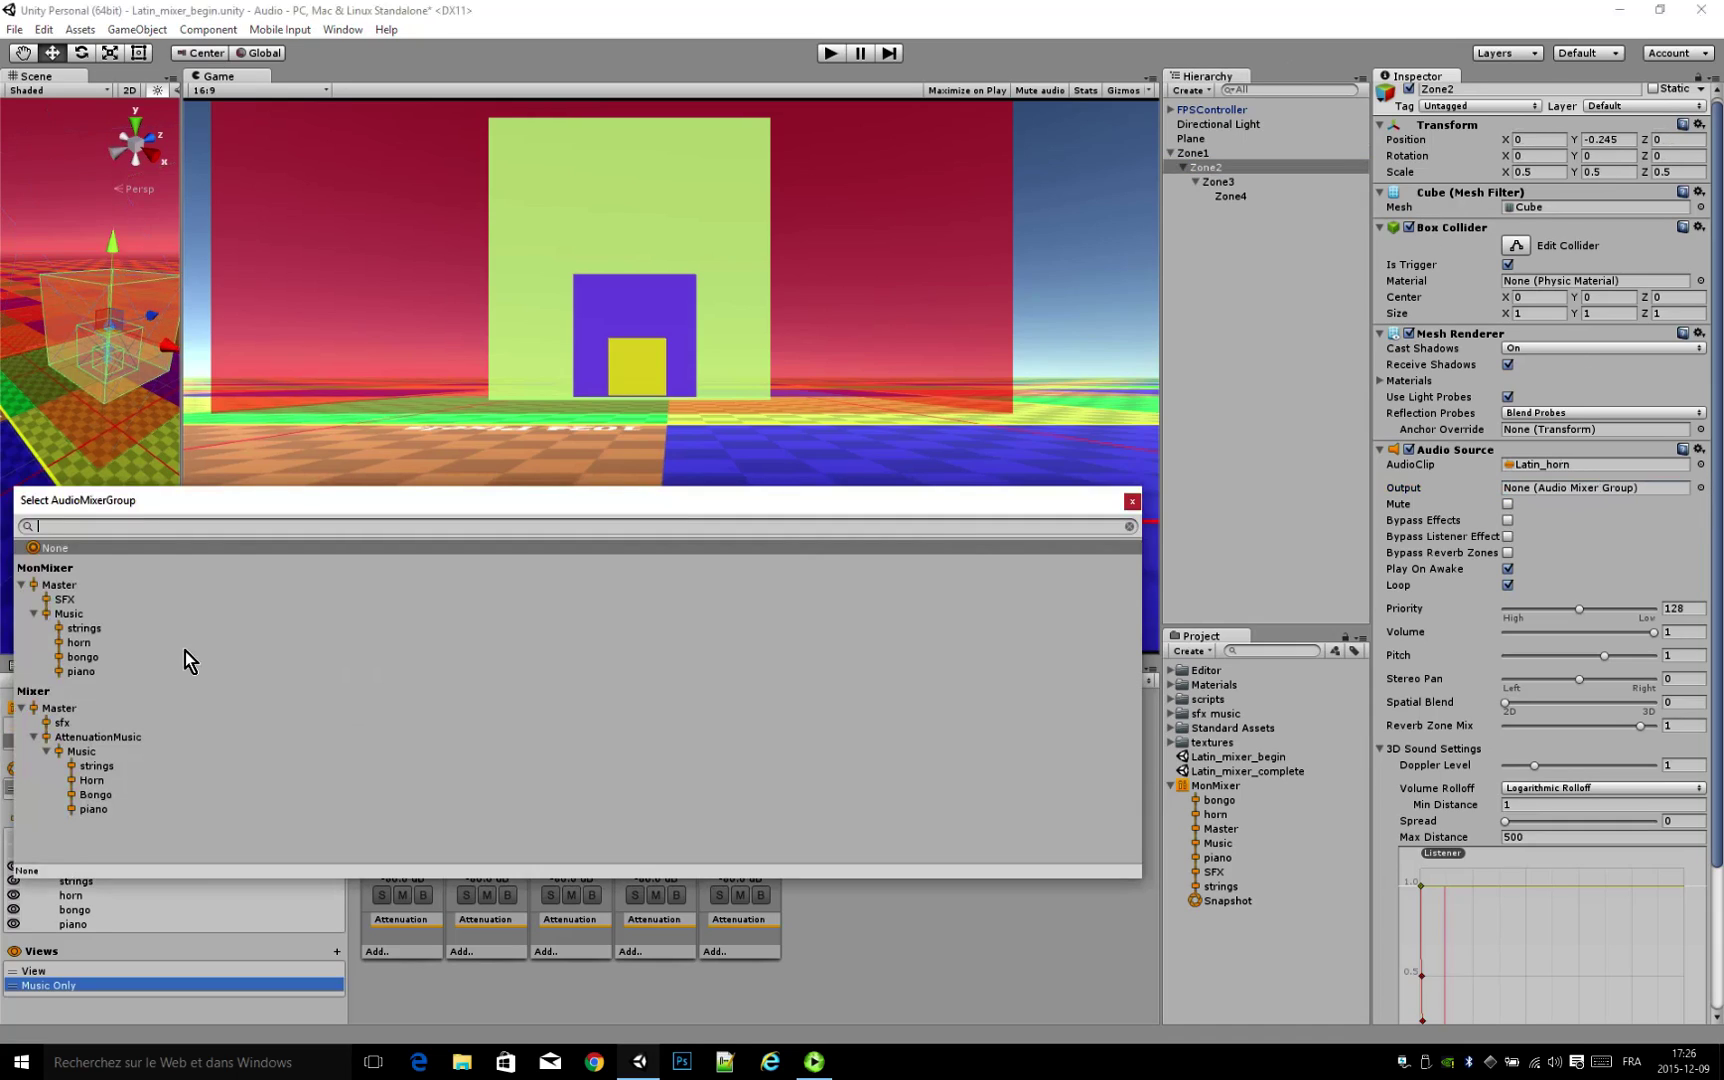
pyautogui.click(75, 642)
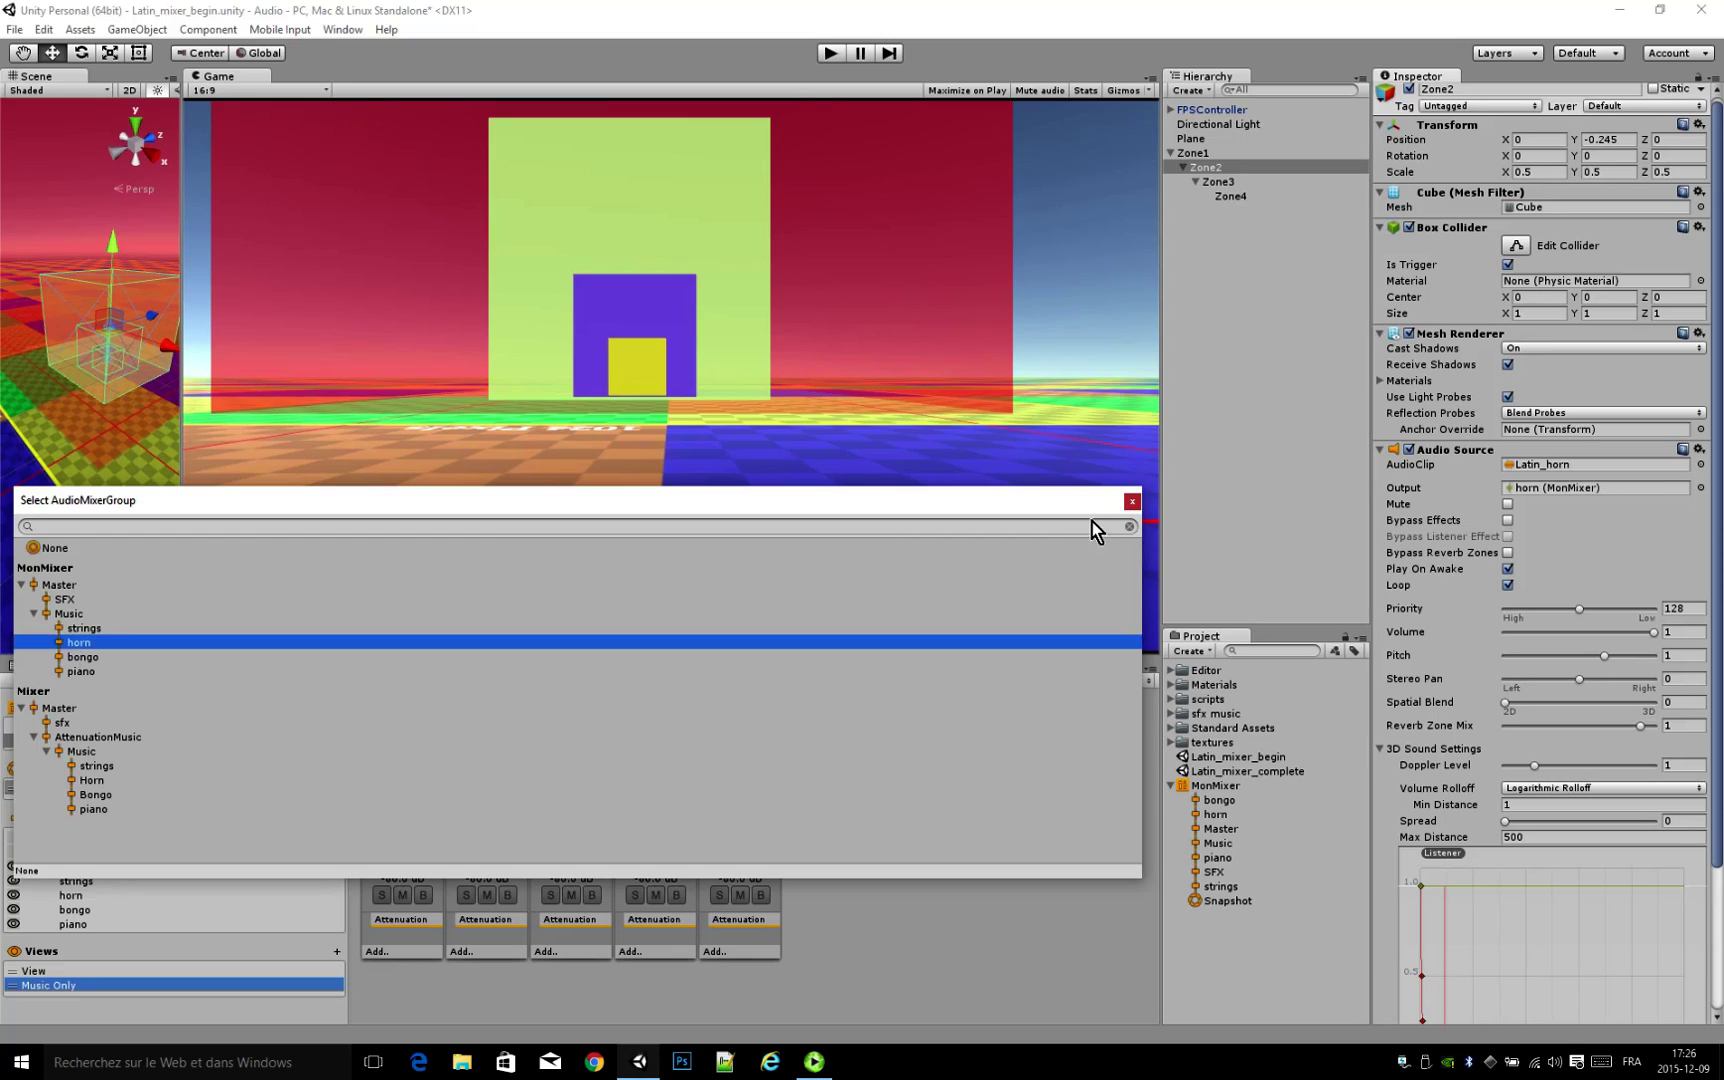
pyautogui.click(1128, 501)
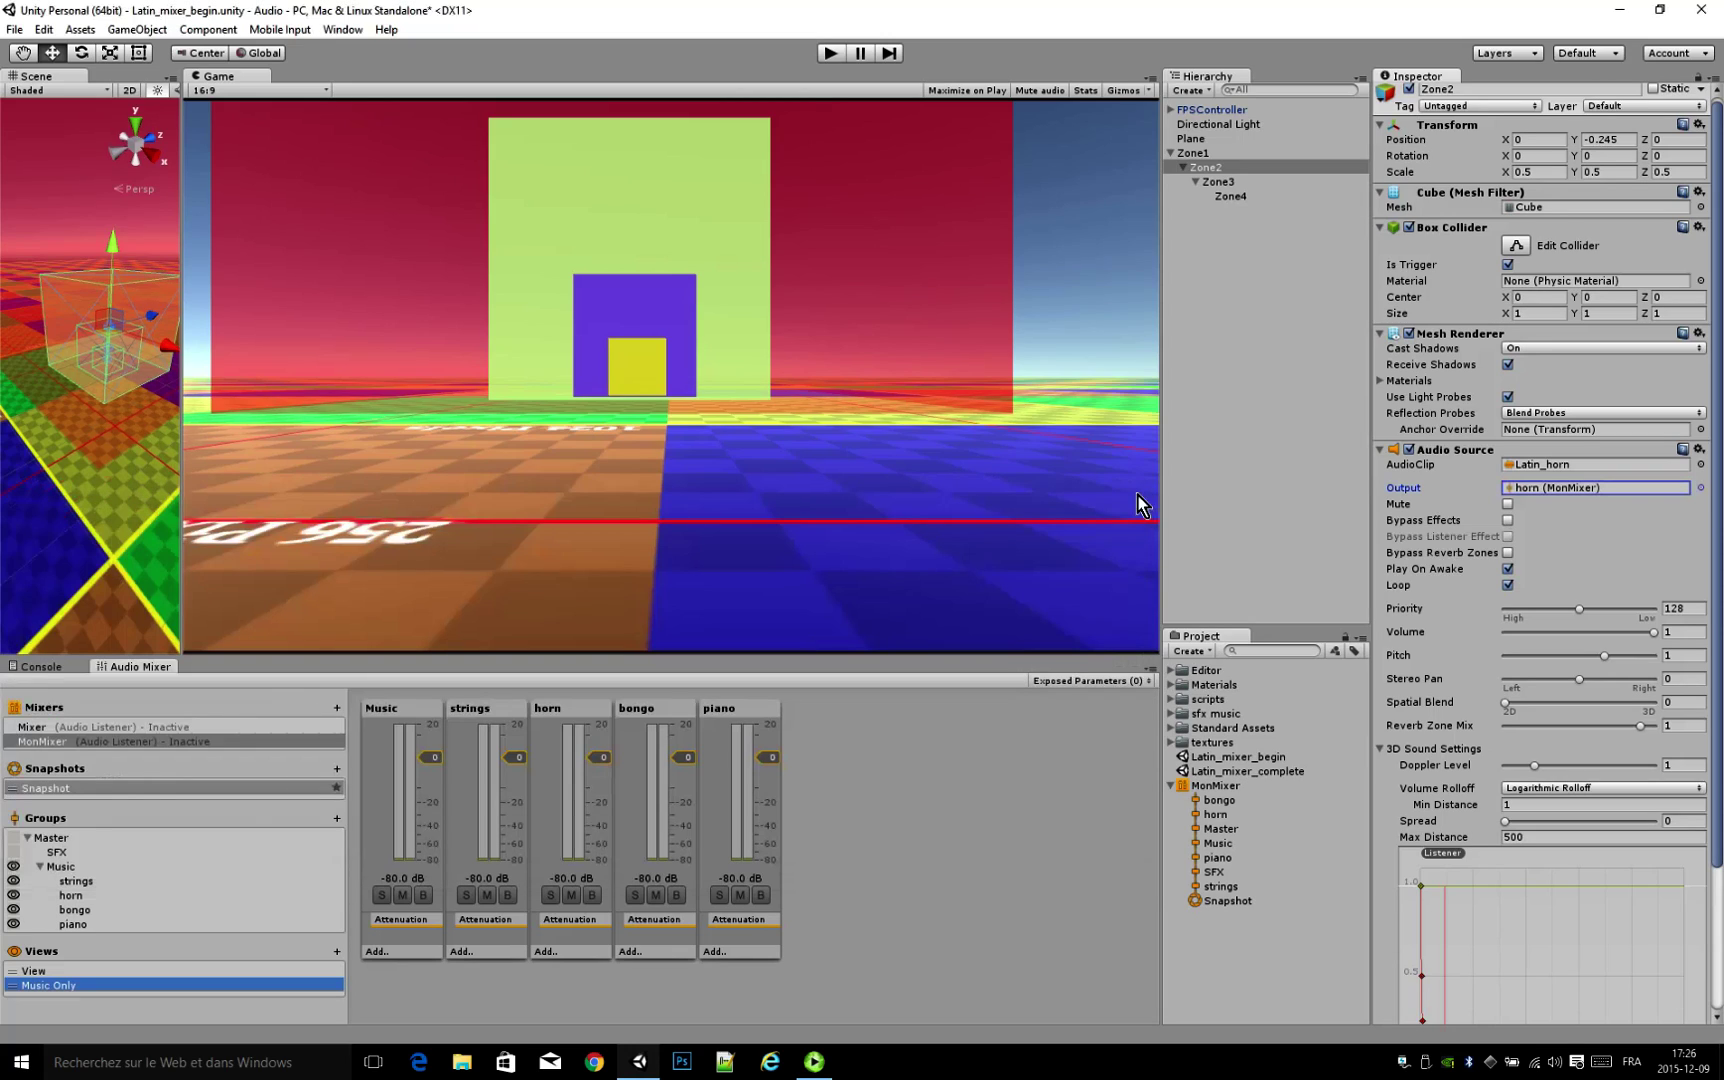
# Step: Route Zone3's Audio Source output to the bongo group of MonMixer
pyautogui.click(1218, 182)
pyautogui.click(1700, 488)
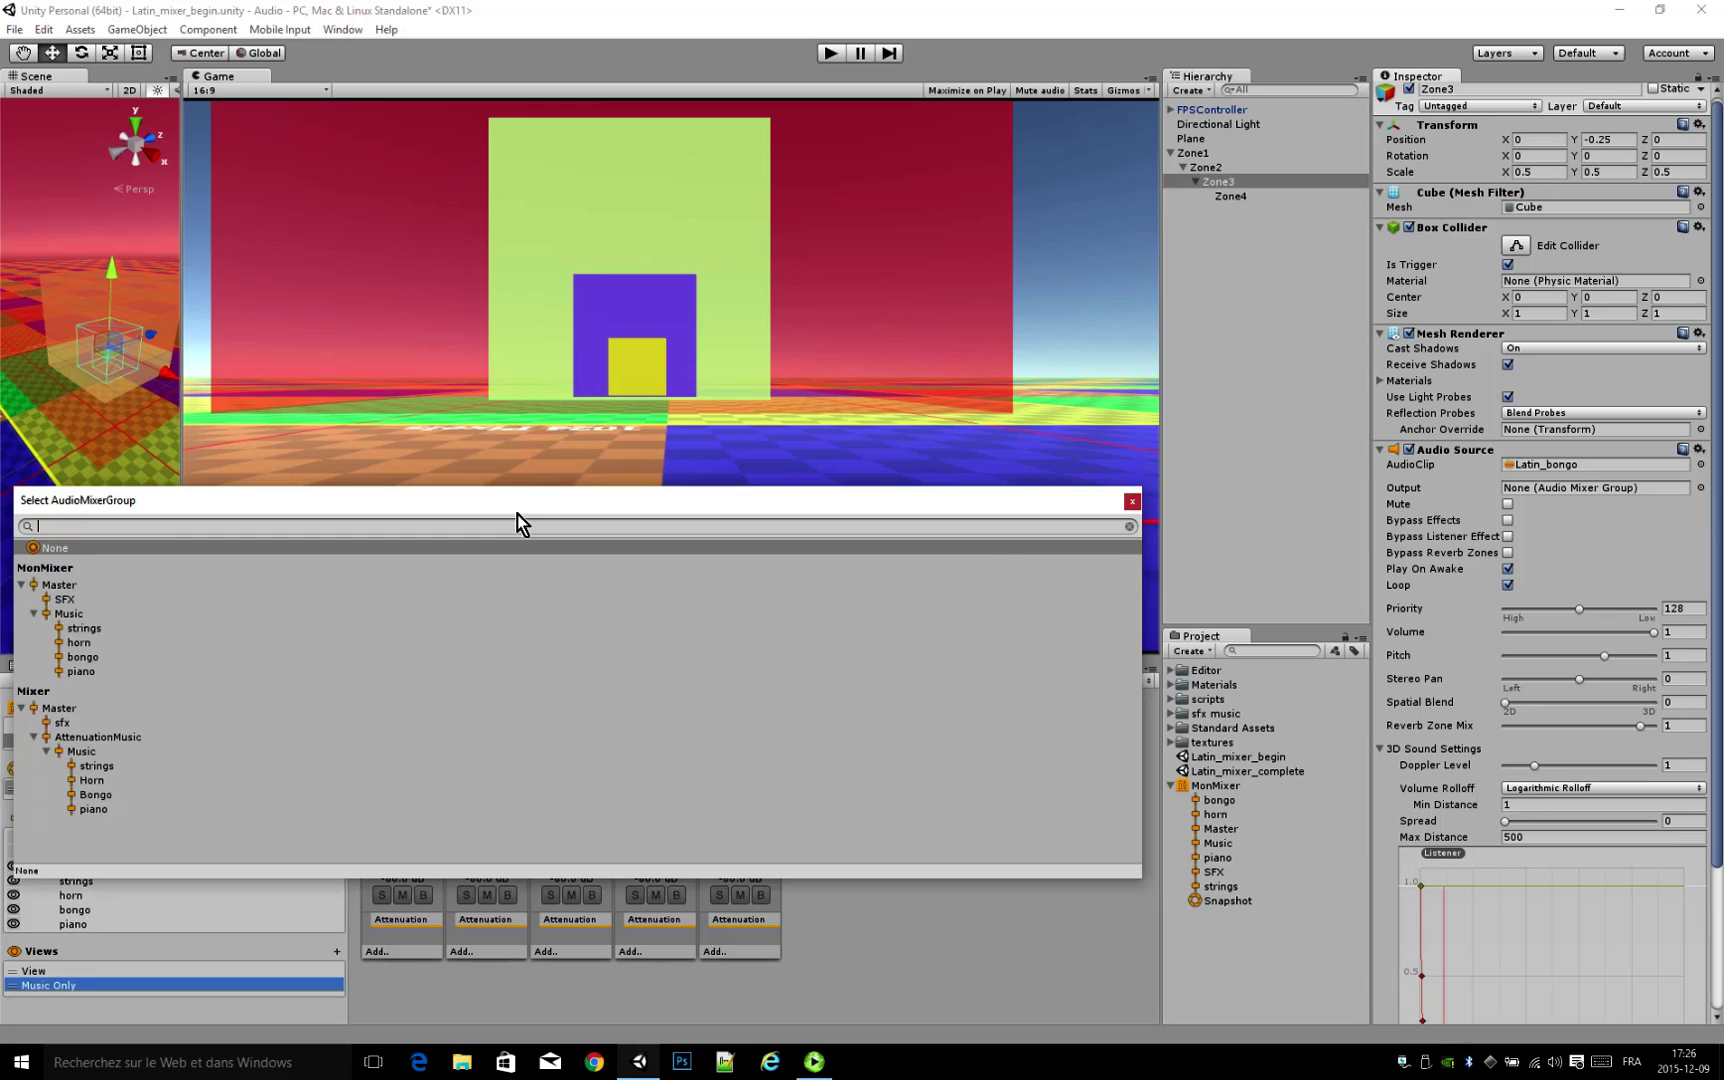
pyautogui.click(80, 658)
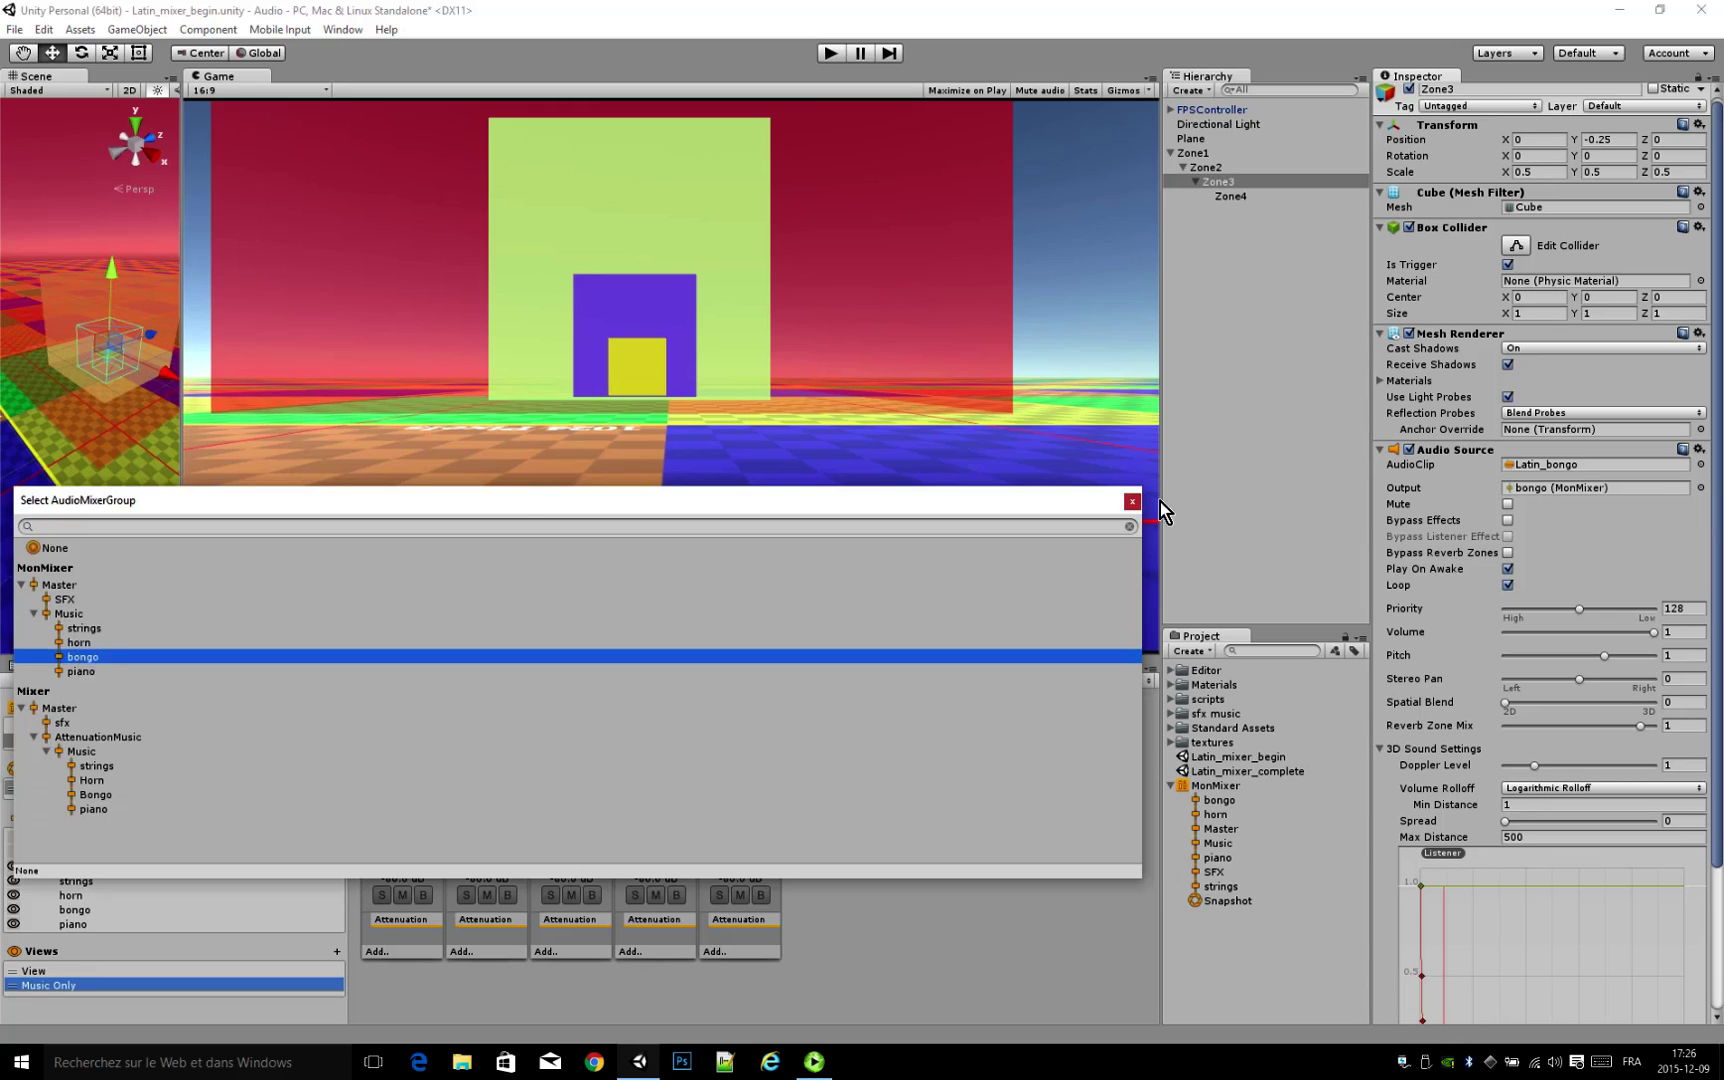
pyautogui.click(1131, 501)
# Step: Route Zone4's Audio Source output to the piano group of MonMixer
pyautogui.click(1231, 198)
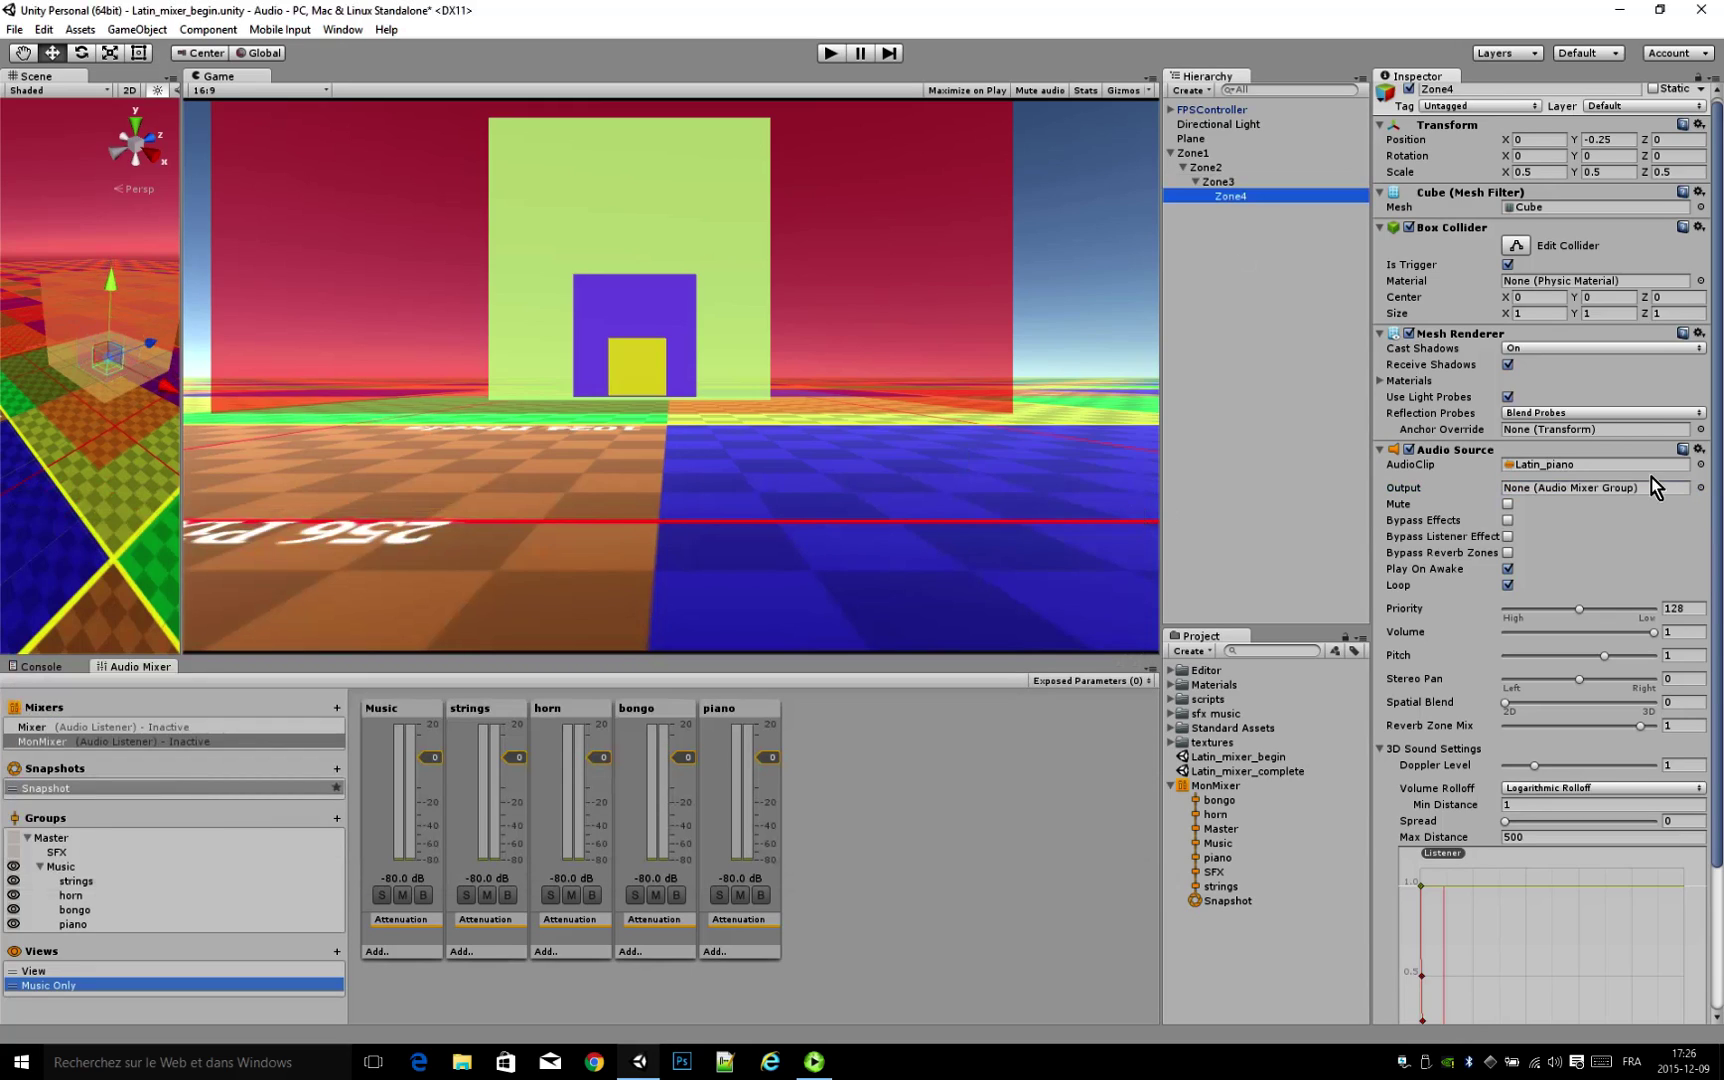
pyautogui.click(1700, 488)
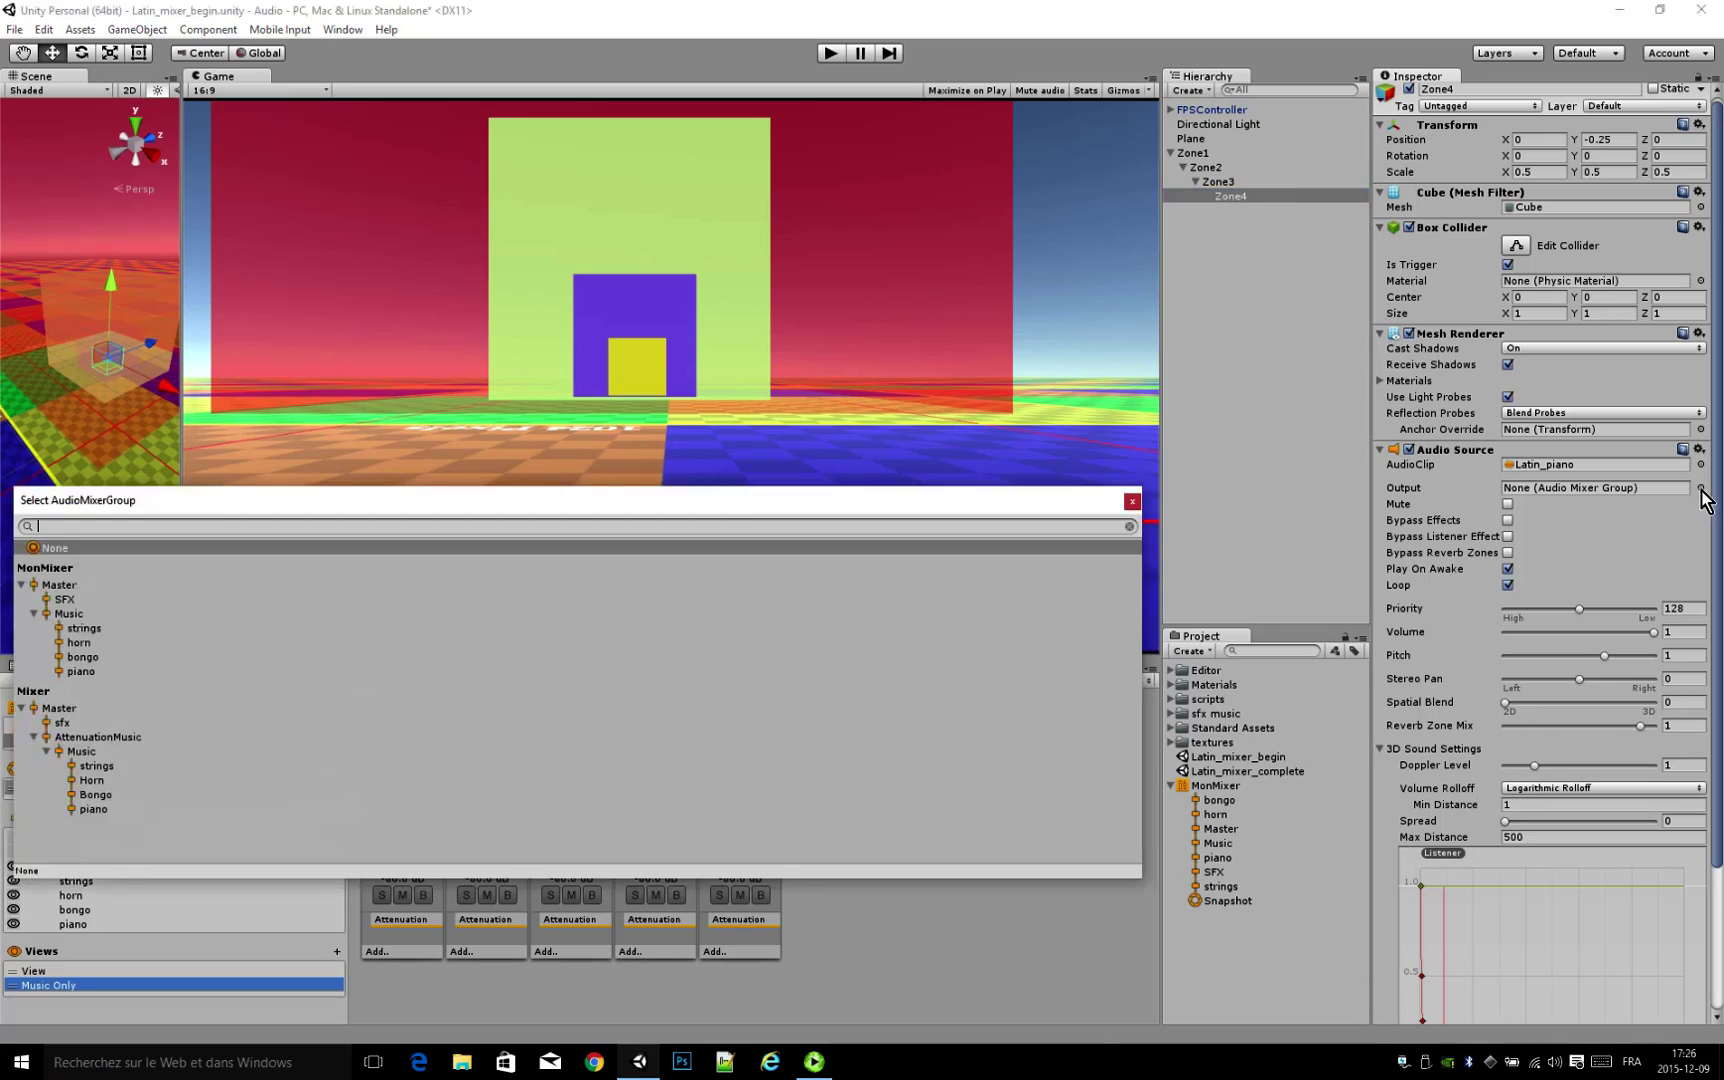
pyautogui.click(80, 672)
pyautogui.click(1131, 501)
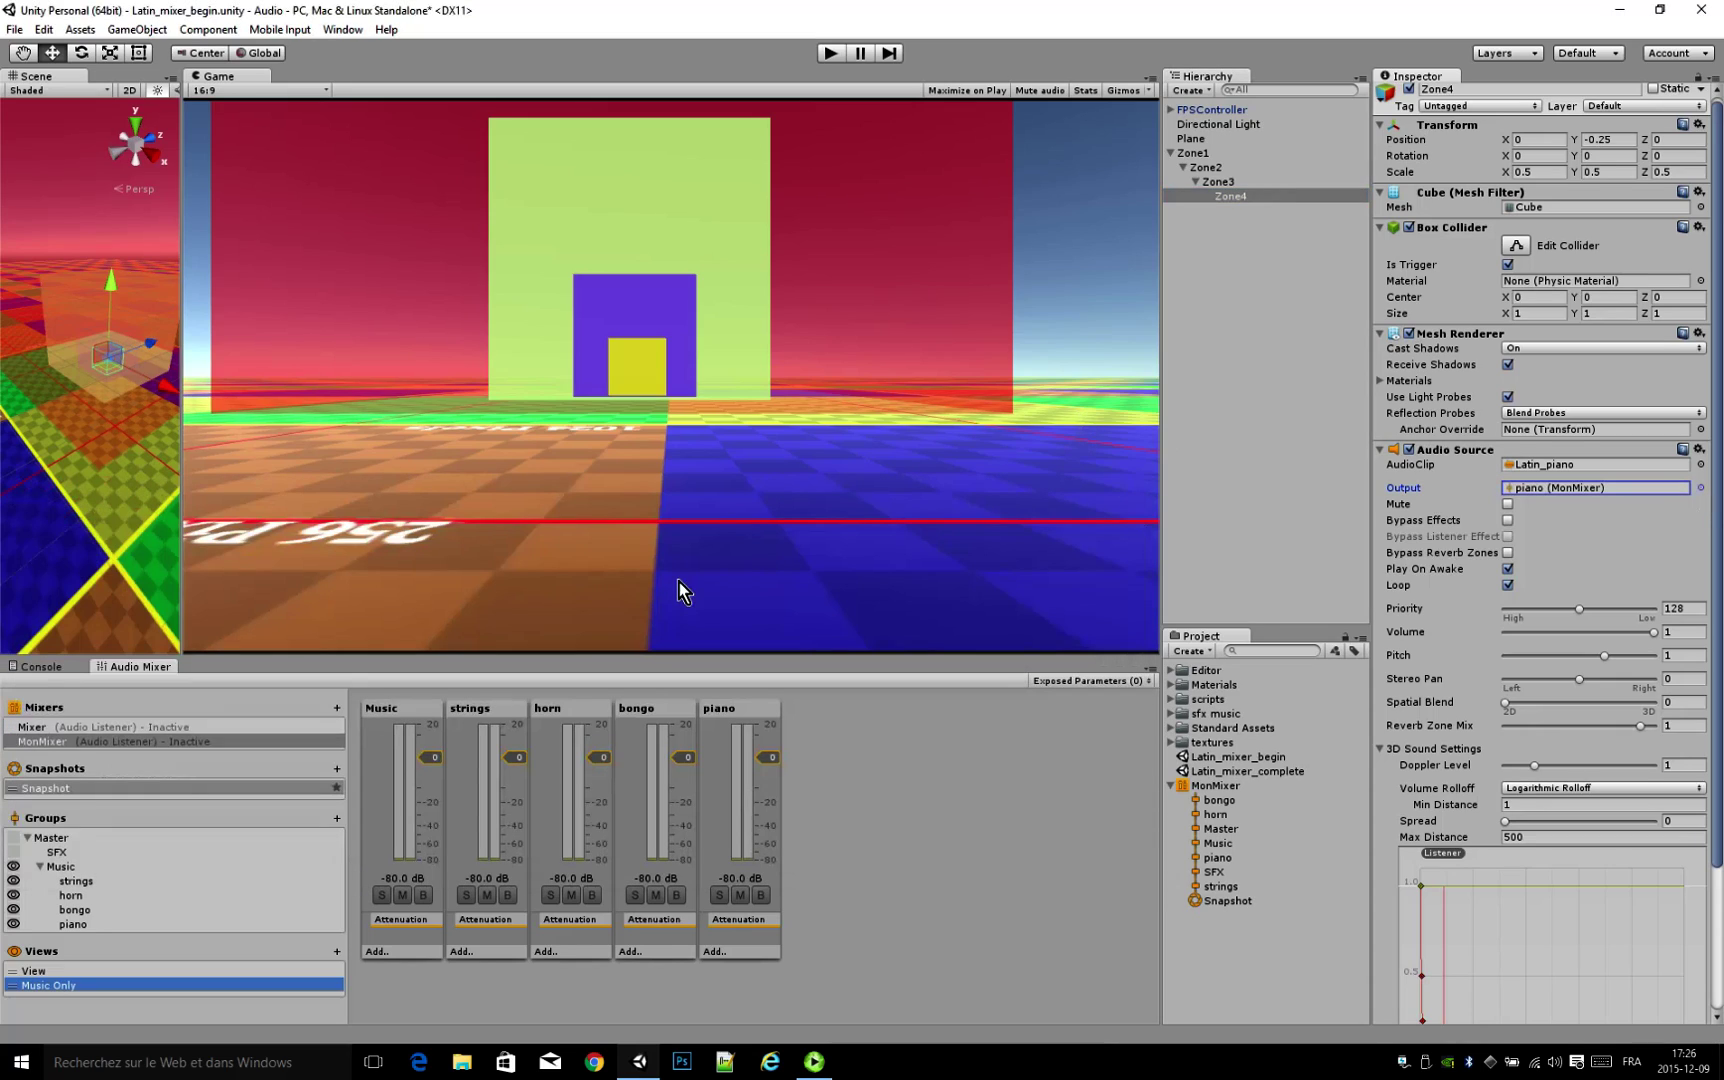
# Step: Play the scene and enlarge the Audio Mixer area to show the full group strips
pyautogui.click(830, 55)
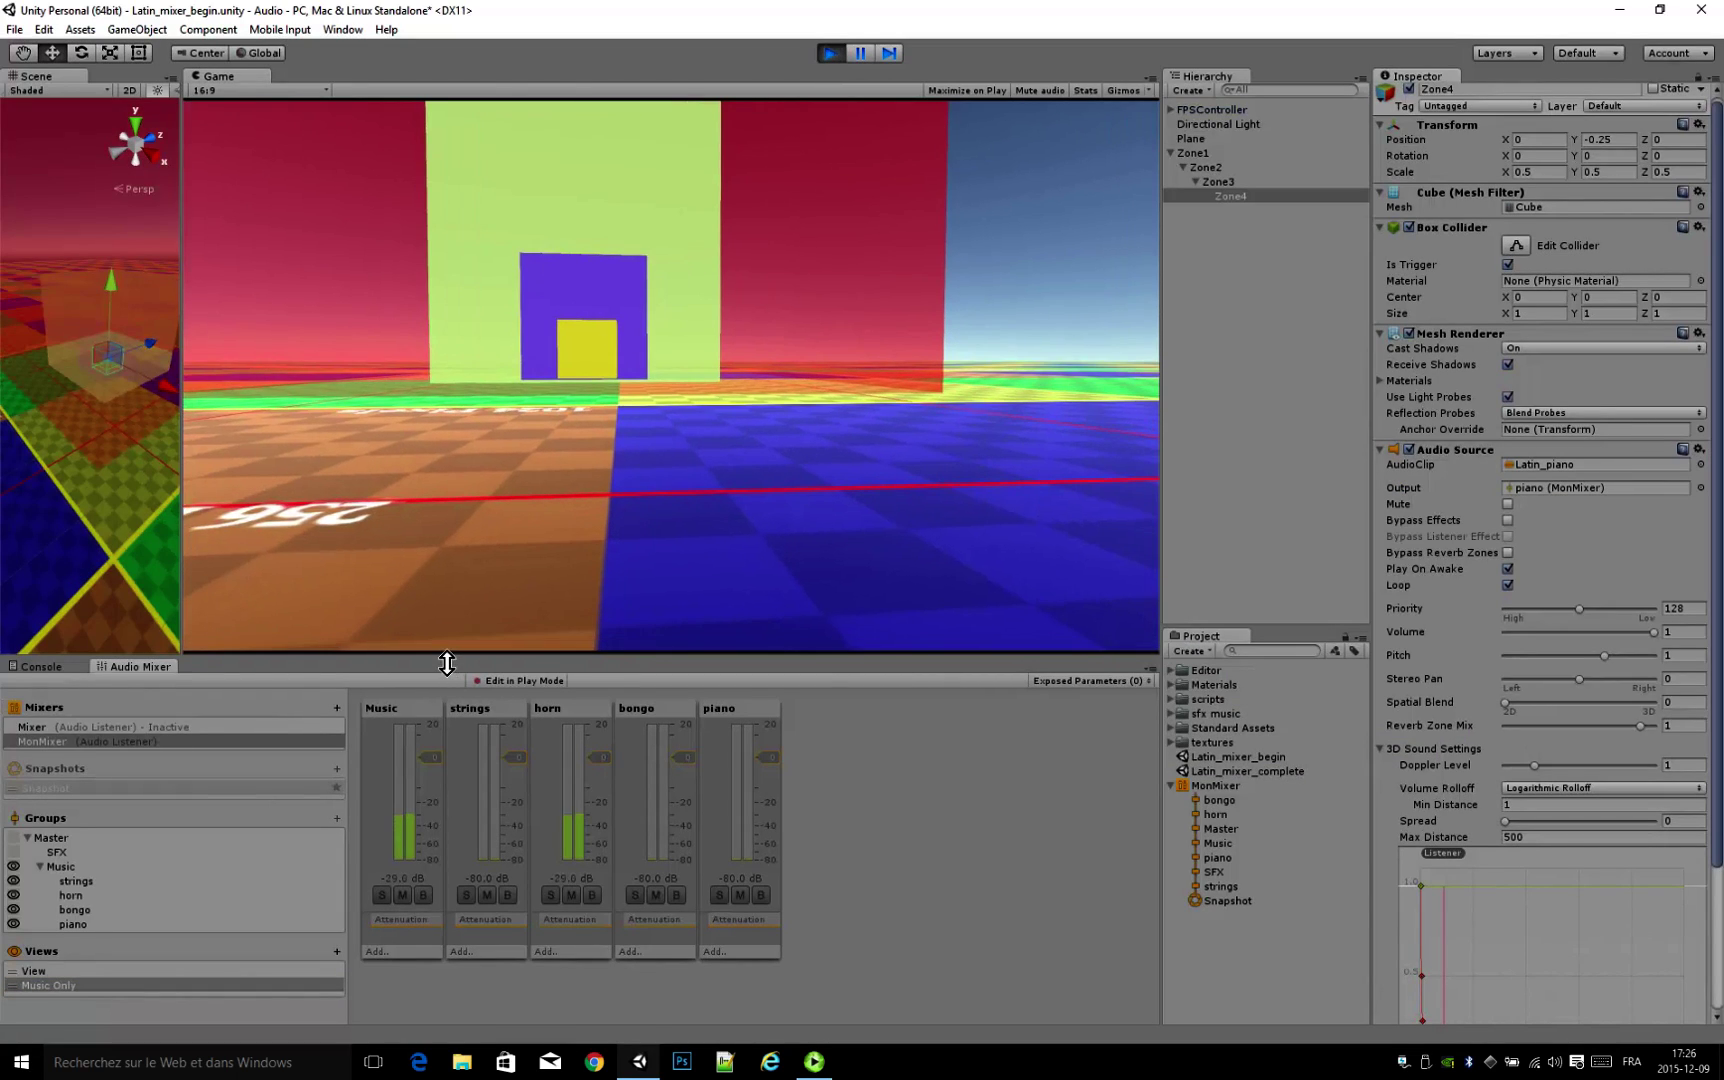
pyautogui.moveTo(442, 657); pyautogui.dragTo(442, 568)
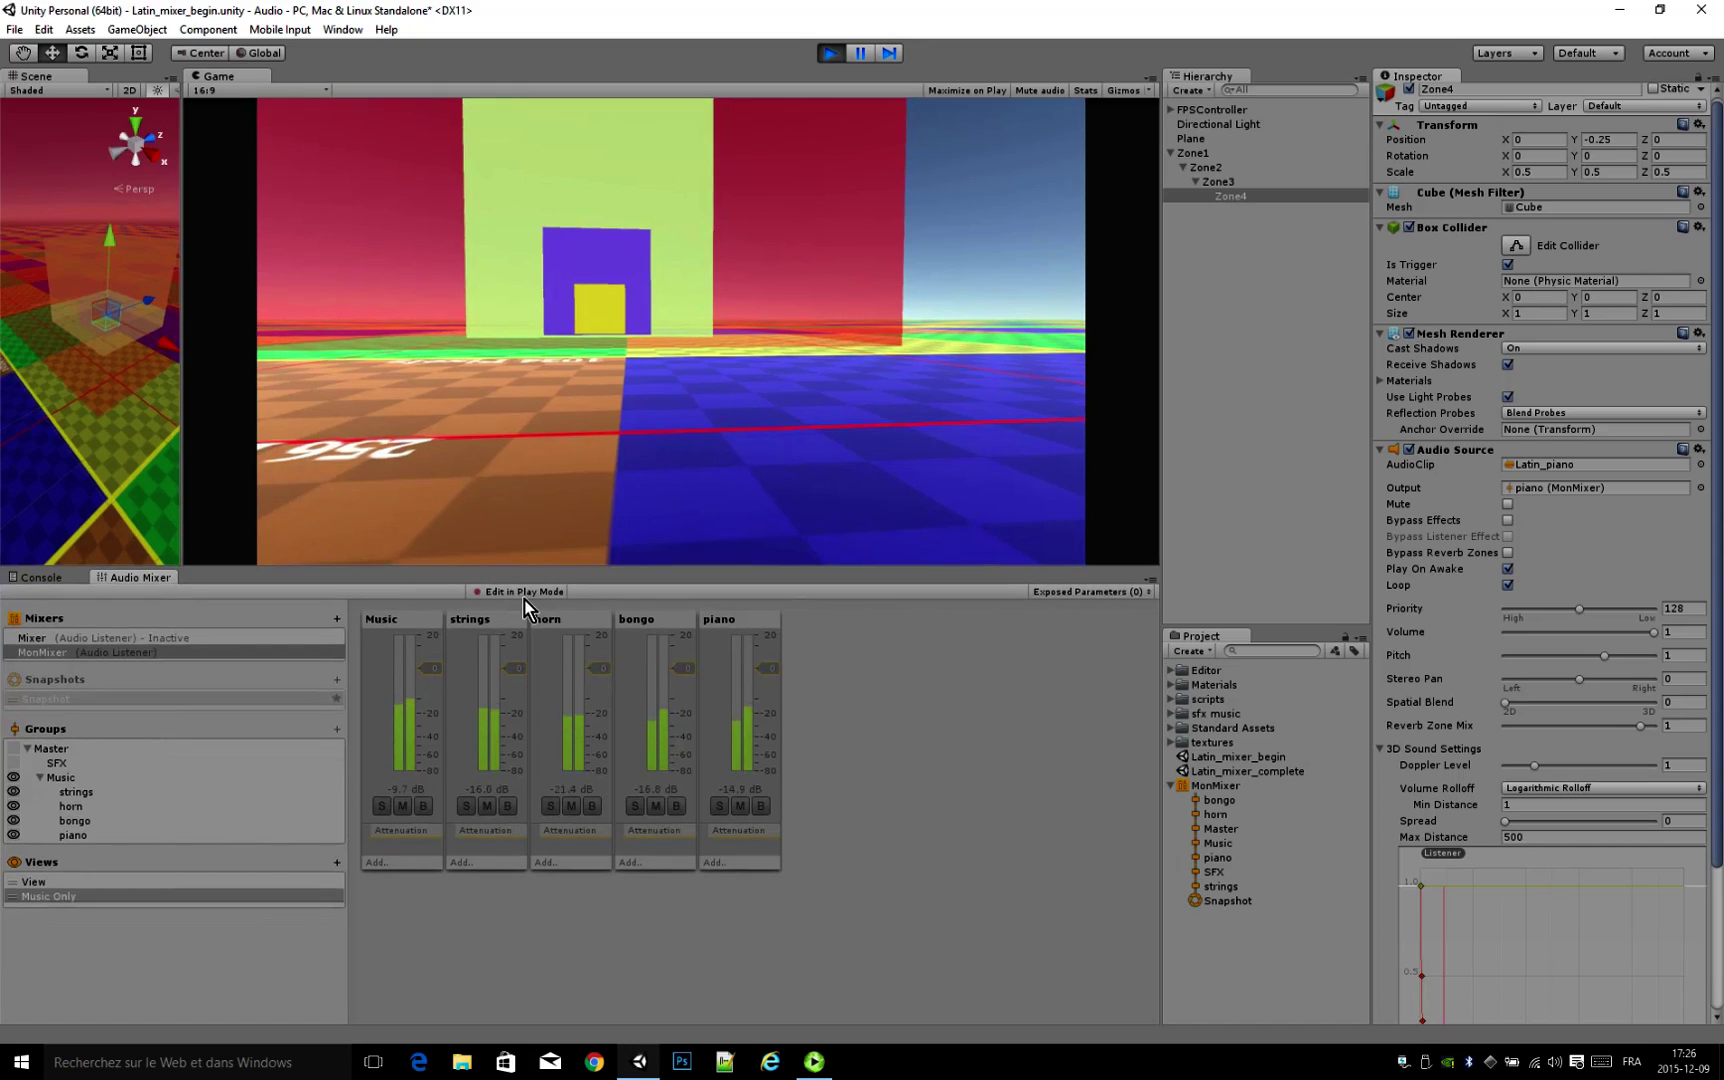
# Step: Lower the system volume and enable editing the mixer in play mode
pyautogui.press('XF86AudioLowerVolume')
pyautogui.press('XF86AudioLowerVolume')
pyautogui.press('XF86AudioLowerVolume')
pyautogui.press('XF86AudioLowerVolume')
pyautogui.press('XF86AudioLowerVolume')
pyautogui.press('XF86AudioLowerVolume')
pyautogui.press('XF86AudioLowerVolume')
pyautogui.press('XF86AudioLowerVolume')
pyautogui.click(496, 594)
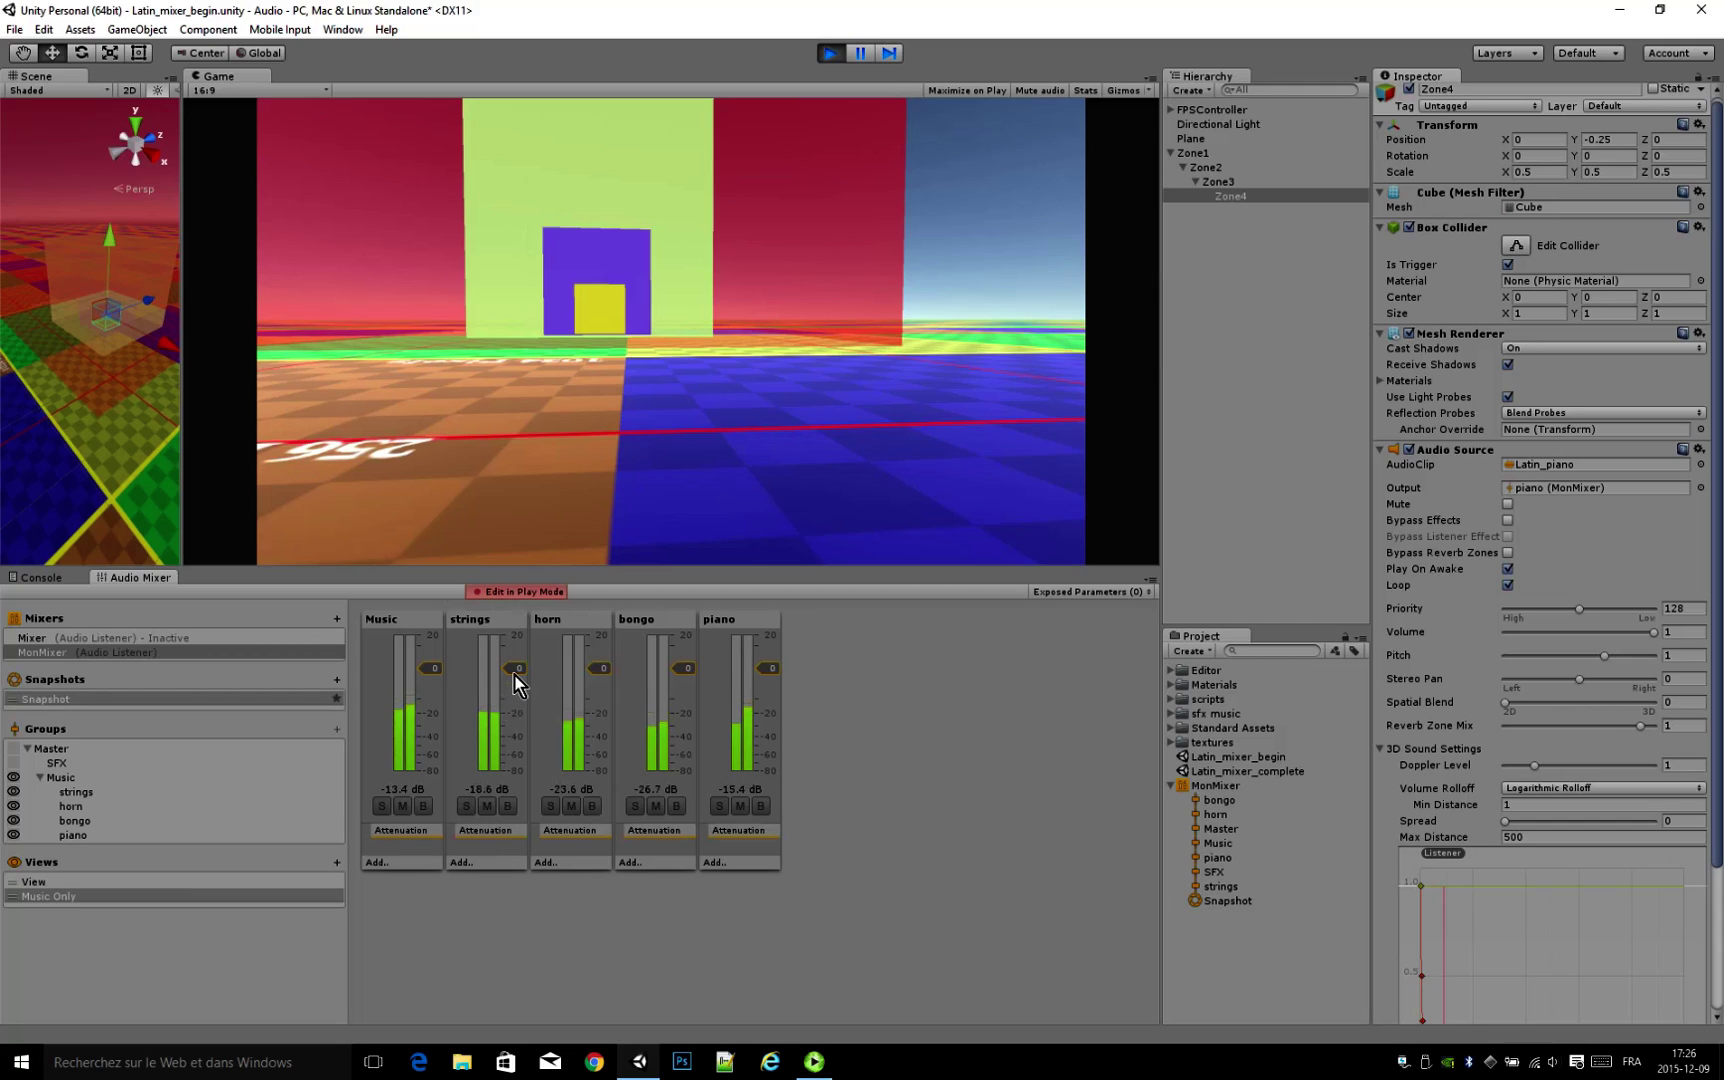
# Step: Lower the horn, bongo and piano group volumes to -80 dB so that only strings stays audible
pyautogui.click(515, 685)
pyautogui.moveTo(599, 672); pyautogui.dragTo(597, 820)
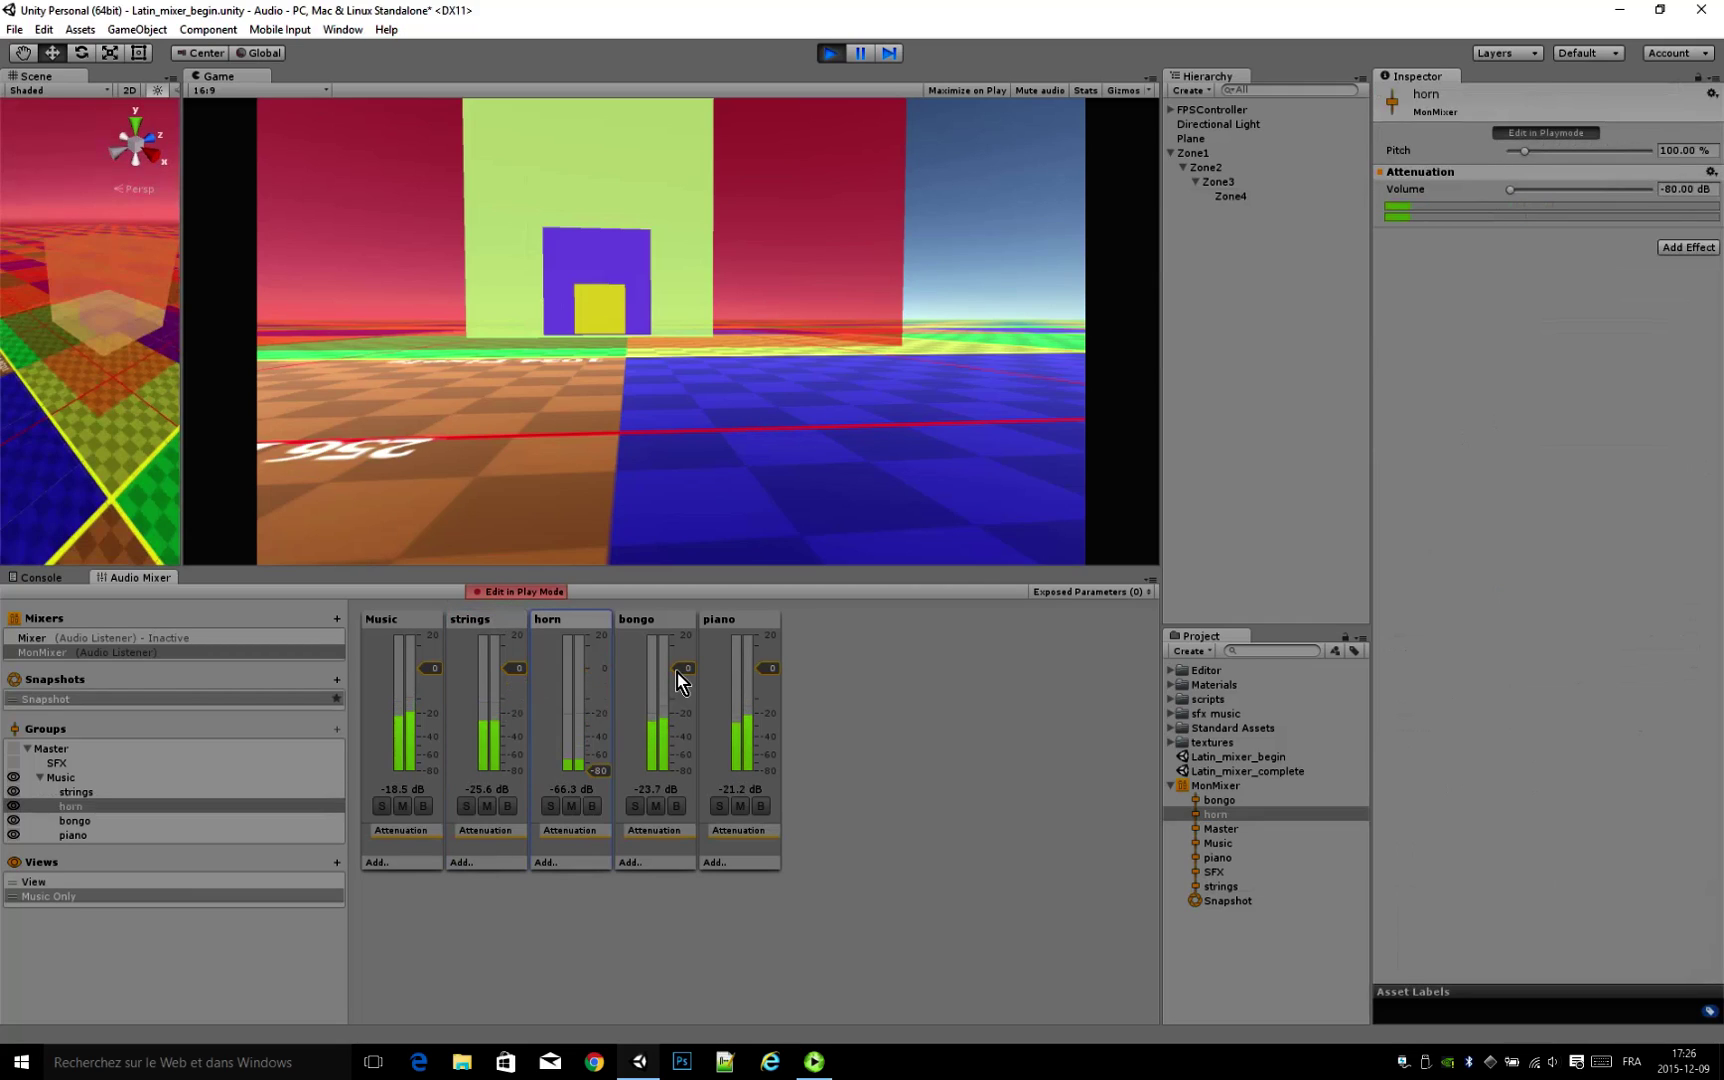
pyautogui.moveTo(680, 670); pyautogui.dragTo(681, 811)
pyautogui.moveTo(760, 667); pyautogui.dragTo(781, 811)
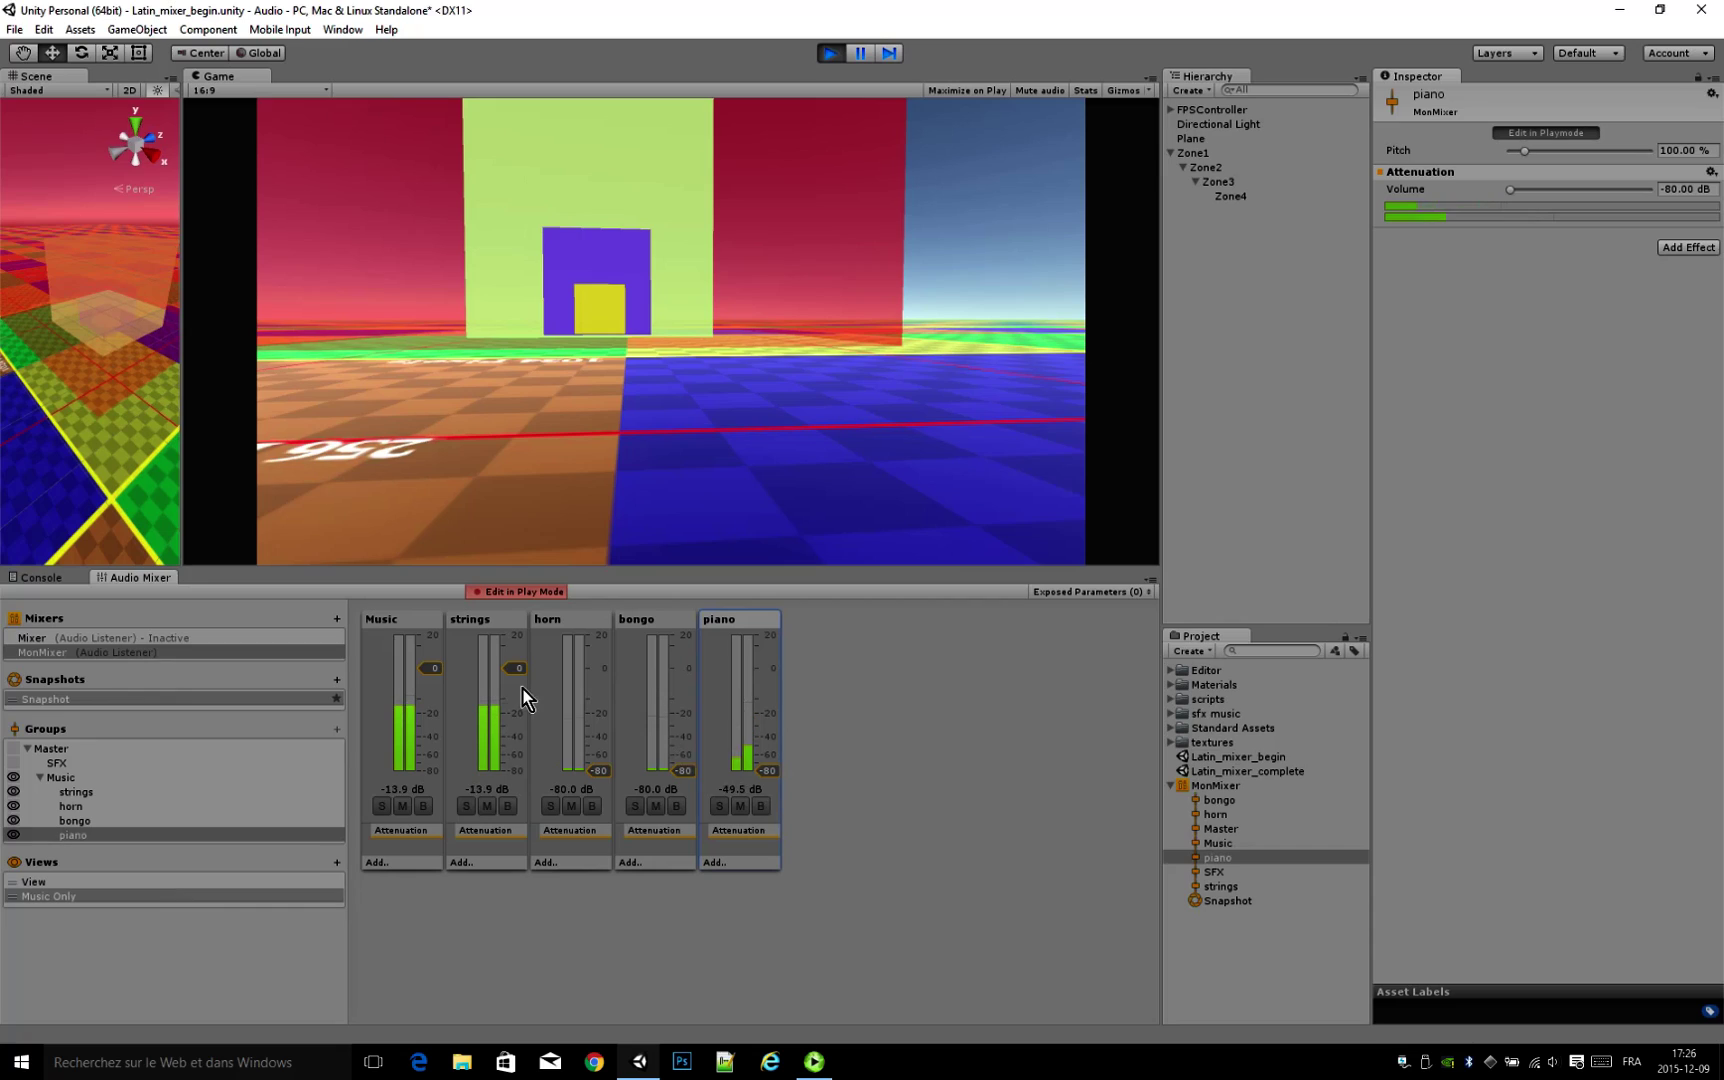
# Step: Set the group volumes to about -0.10 dB for strings, -34.67 dB for horn, -15.57 dB for bongo and 0.39 dB for piano
pyautogui.moveTo(515, 668)
pyautogui.mouseDown()
pyautogui.moveTo(516, 761)
pyautogui.moveTo(502, 638)
pyautogui.moveTo(515, 670)
pyautogui.mouseUp()
pyautogui.moveTo(600, 770); pyautogui.dragTo(598, 731)
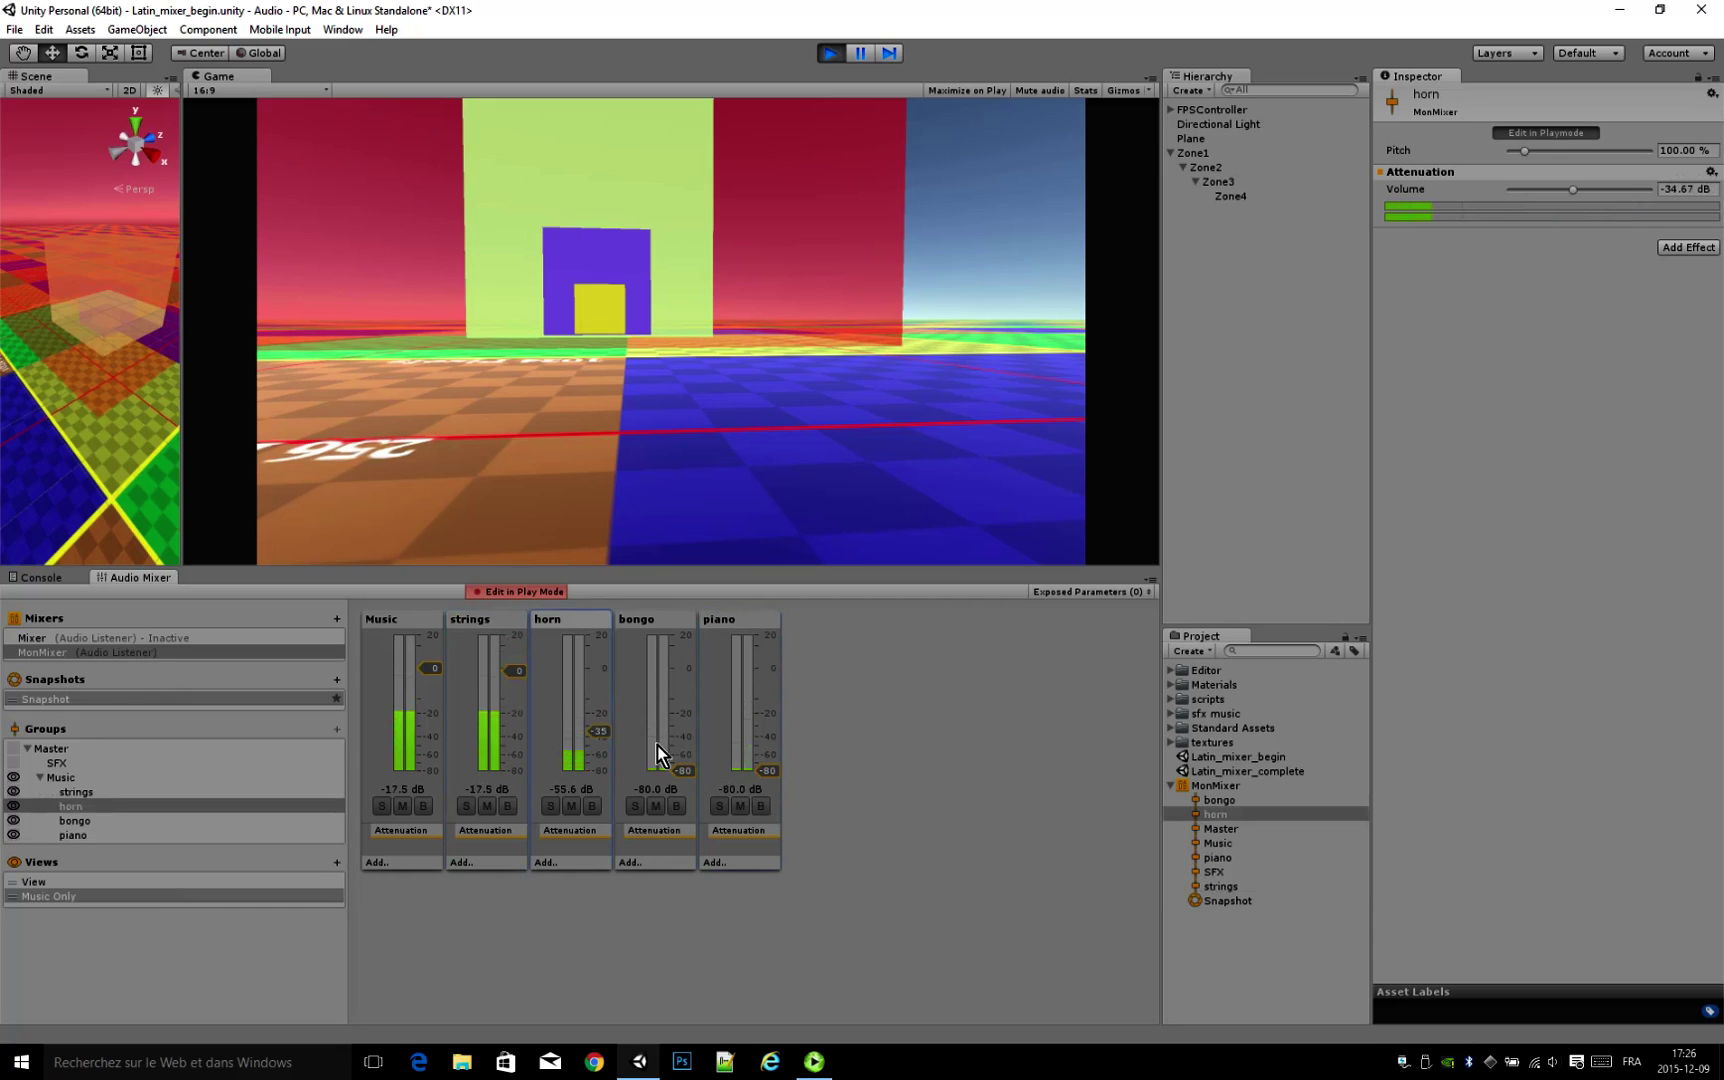
pyautogui.moveTo(684, 772); pyautogui.dragTo(684, 707)
pyautogui.moveTo(767, 770); pyautogui.dragTo(764, 672)
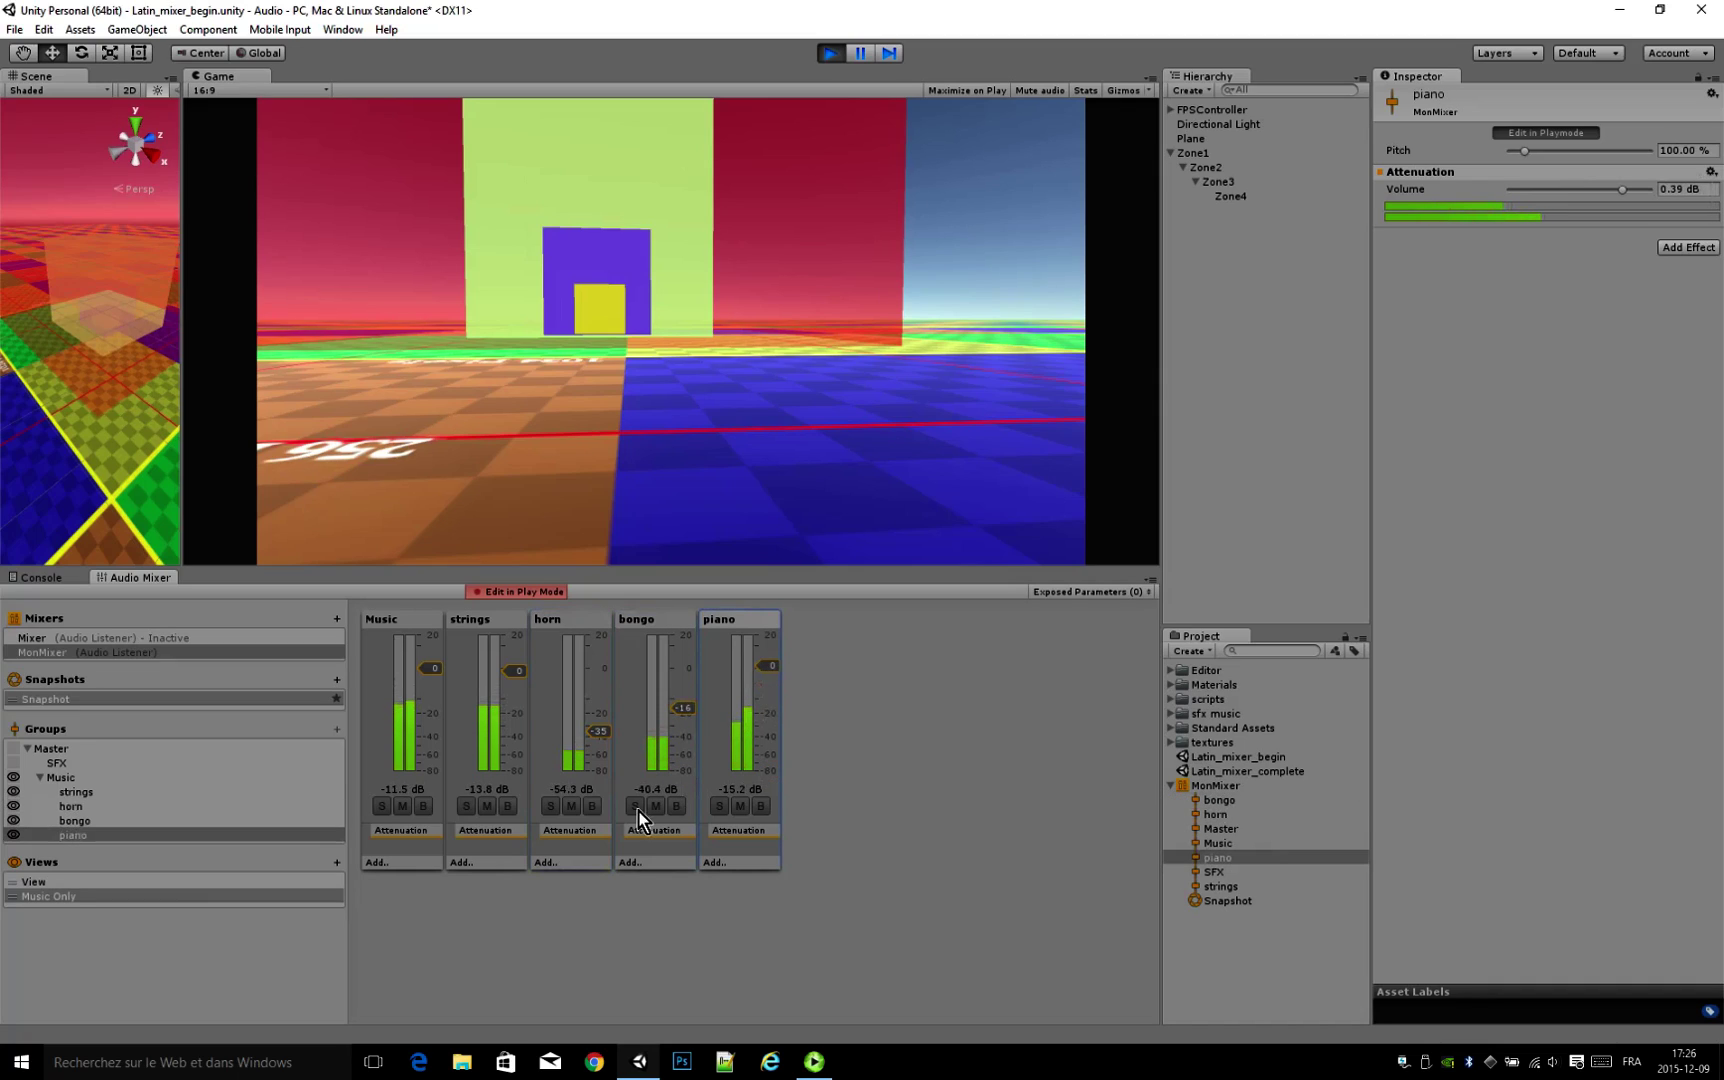
# Step: Solo the strings group, set its volume to about 0.23 dB while listening, and turn its solo off
pyautogui.click(465, 818)
pyautogui.click(464, 809)
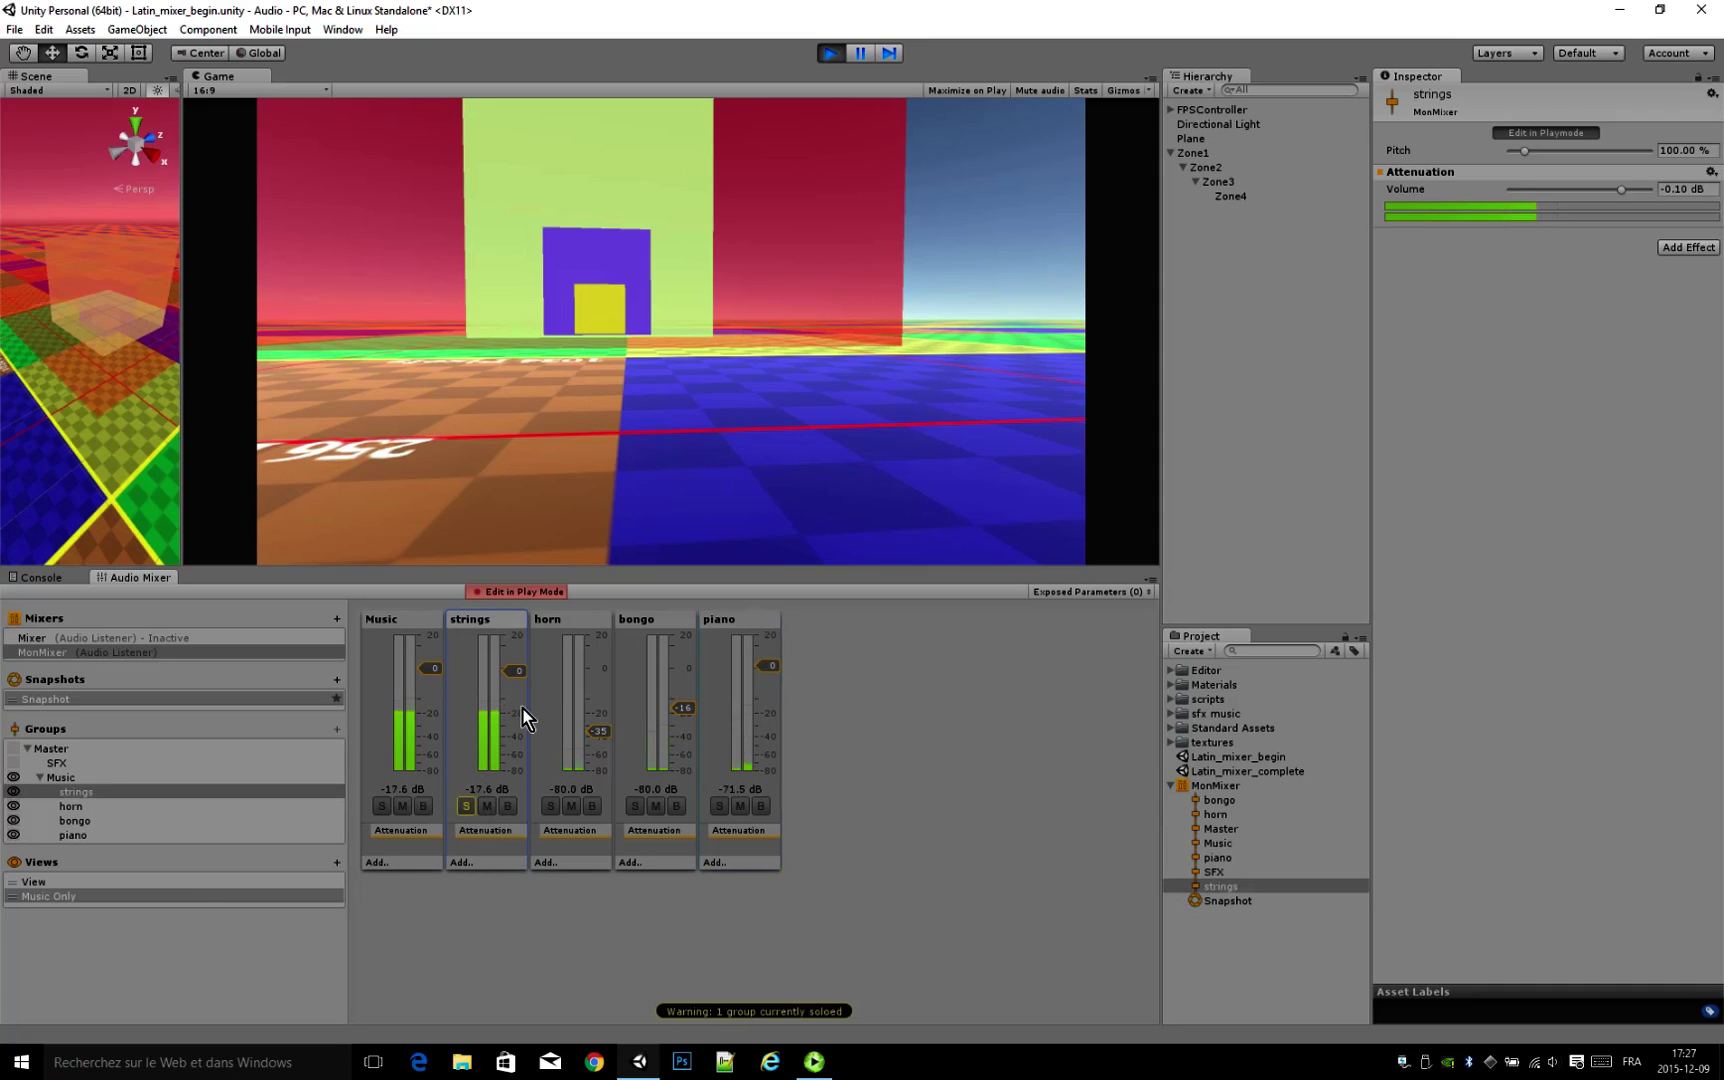
pyautogui.moveTo(525, 673); pyautogui.dragTo(529, 669)
pyautogui.press('XF86AudioRaiseVolume')
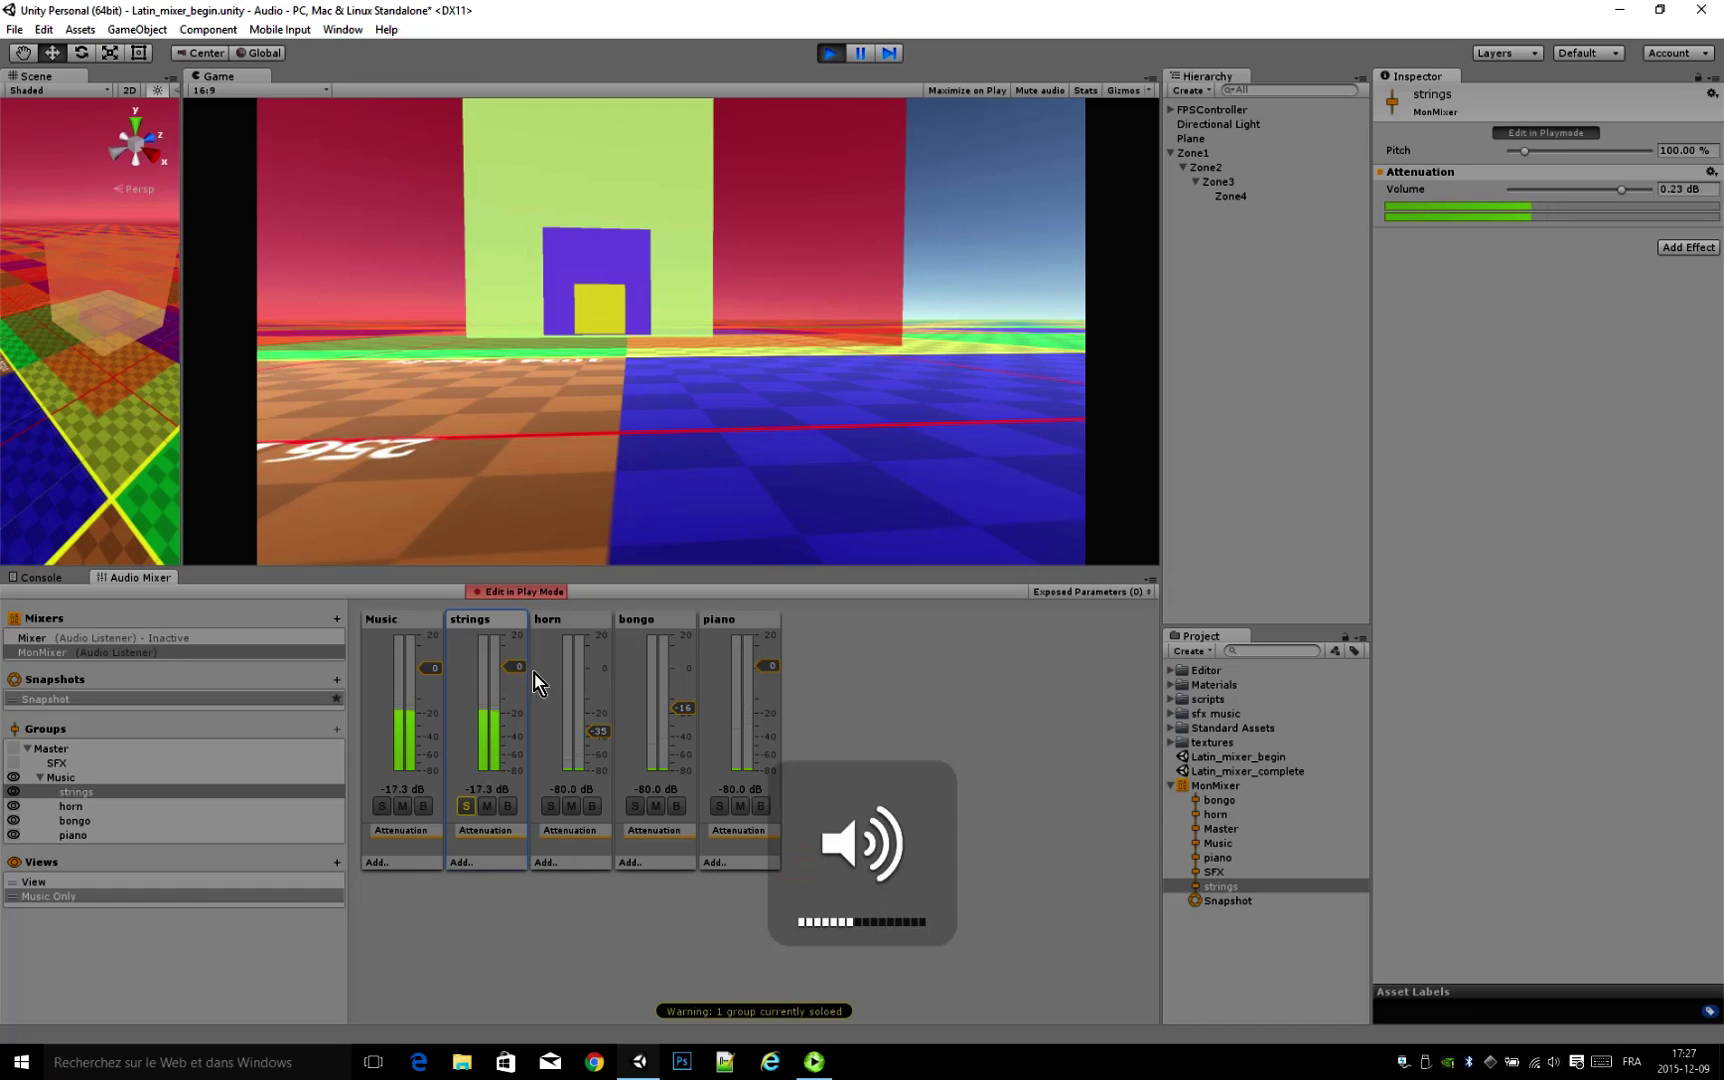
pyautogui.click(466, 806)
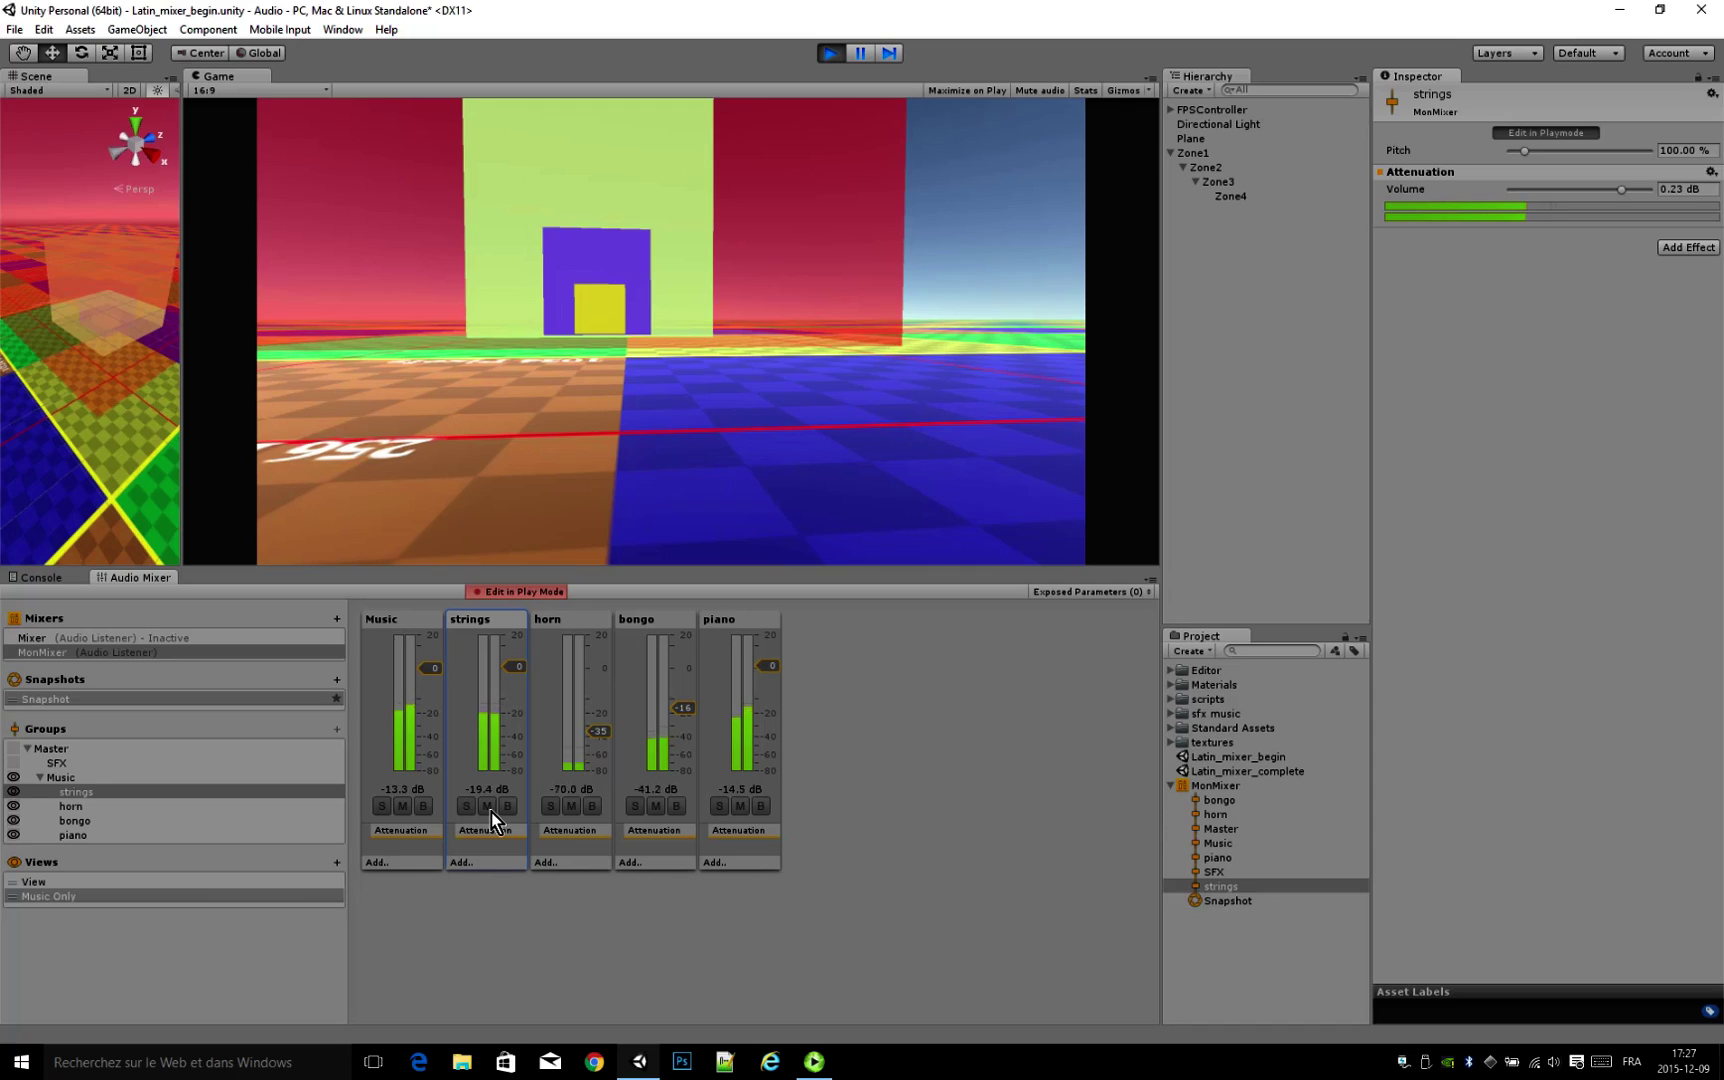
# Step: Raise the horn group to about -0.19 dB and mute all four instrument groups, unmuting strings at the end
pyautogui.moveTo(600, 730); pyautogui.dragTo(601, 671)
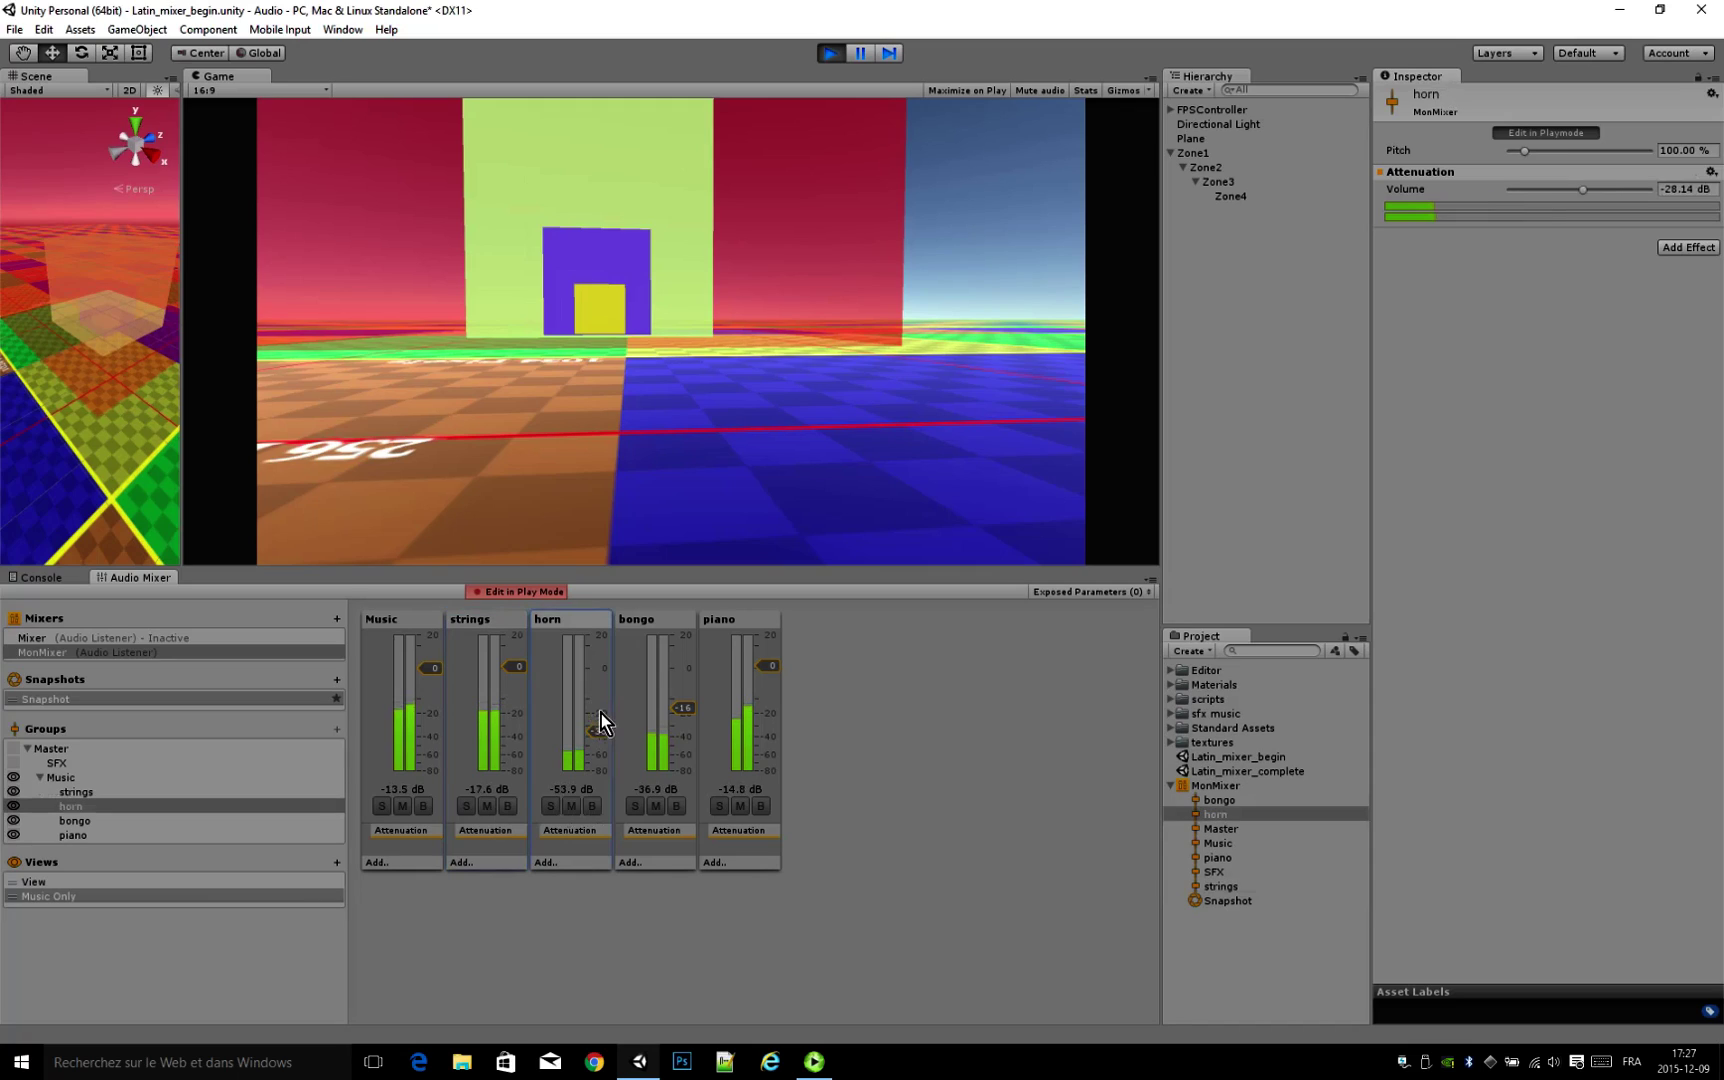
pyautogui.click(573, 806)
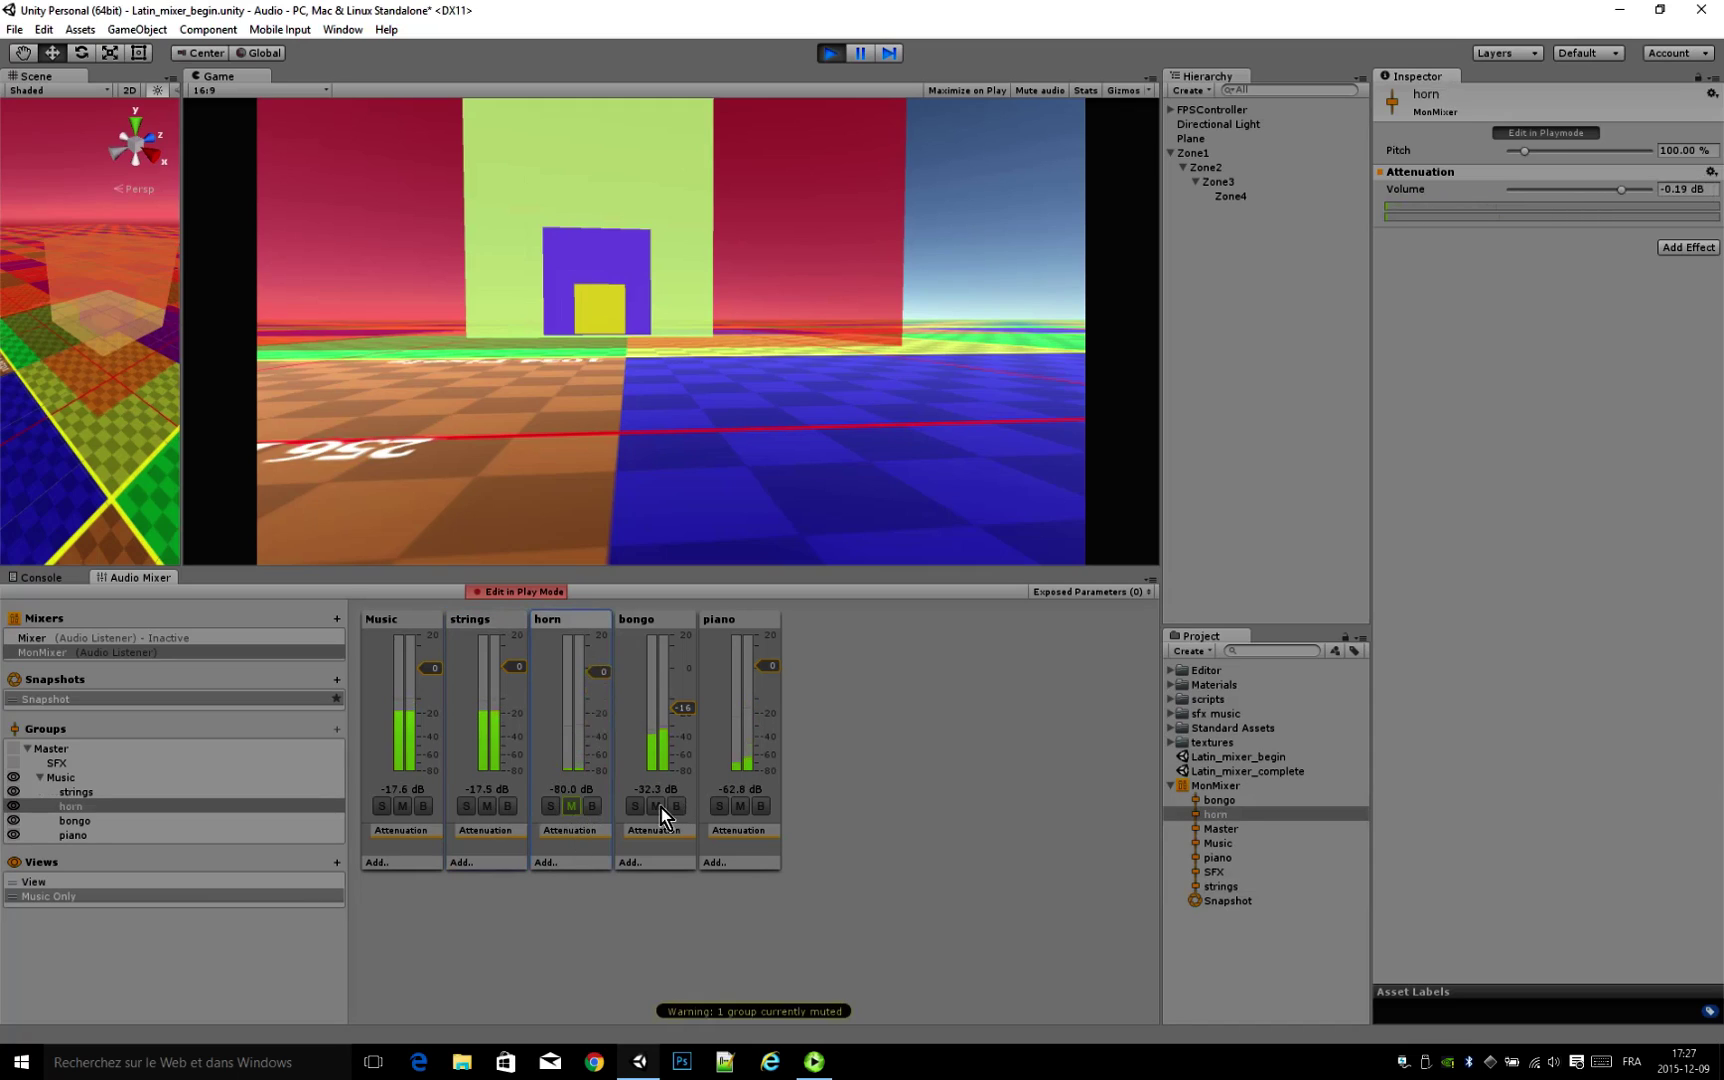
pyautogui.click(656, 806)
pyautogui.click(741, 808)
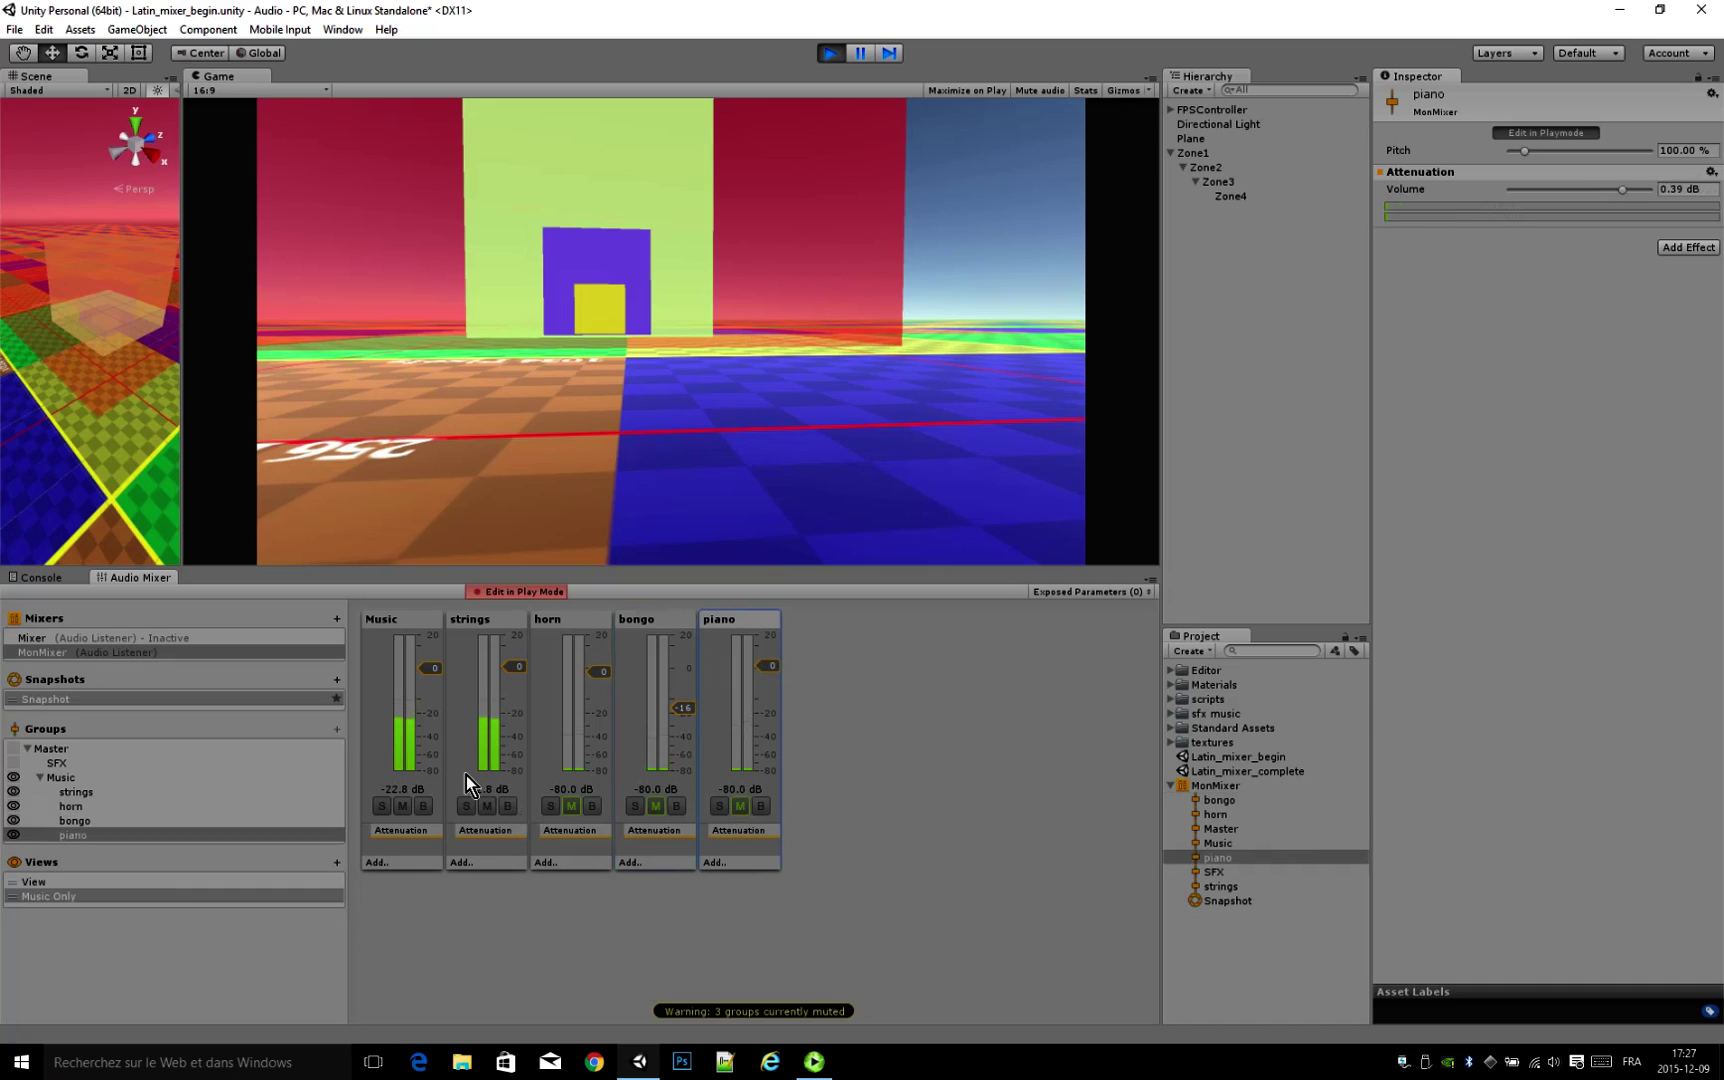
pyautogui.click(489, 807)
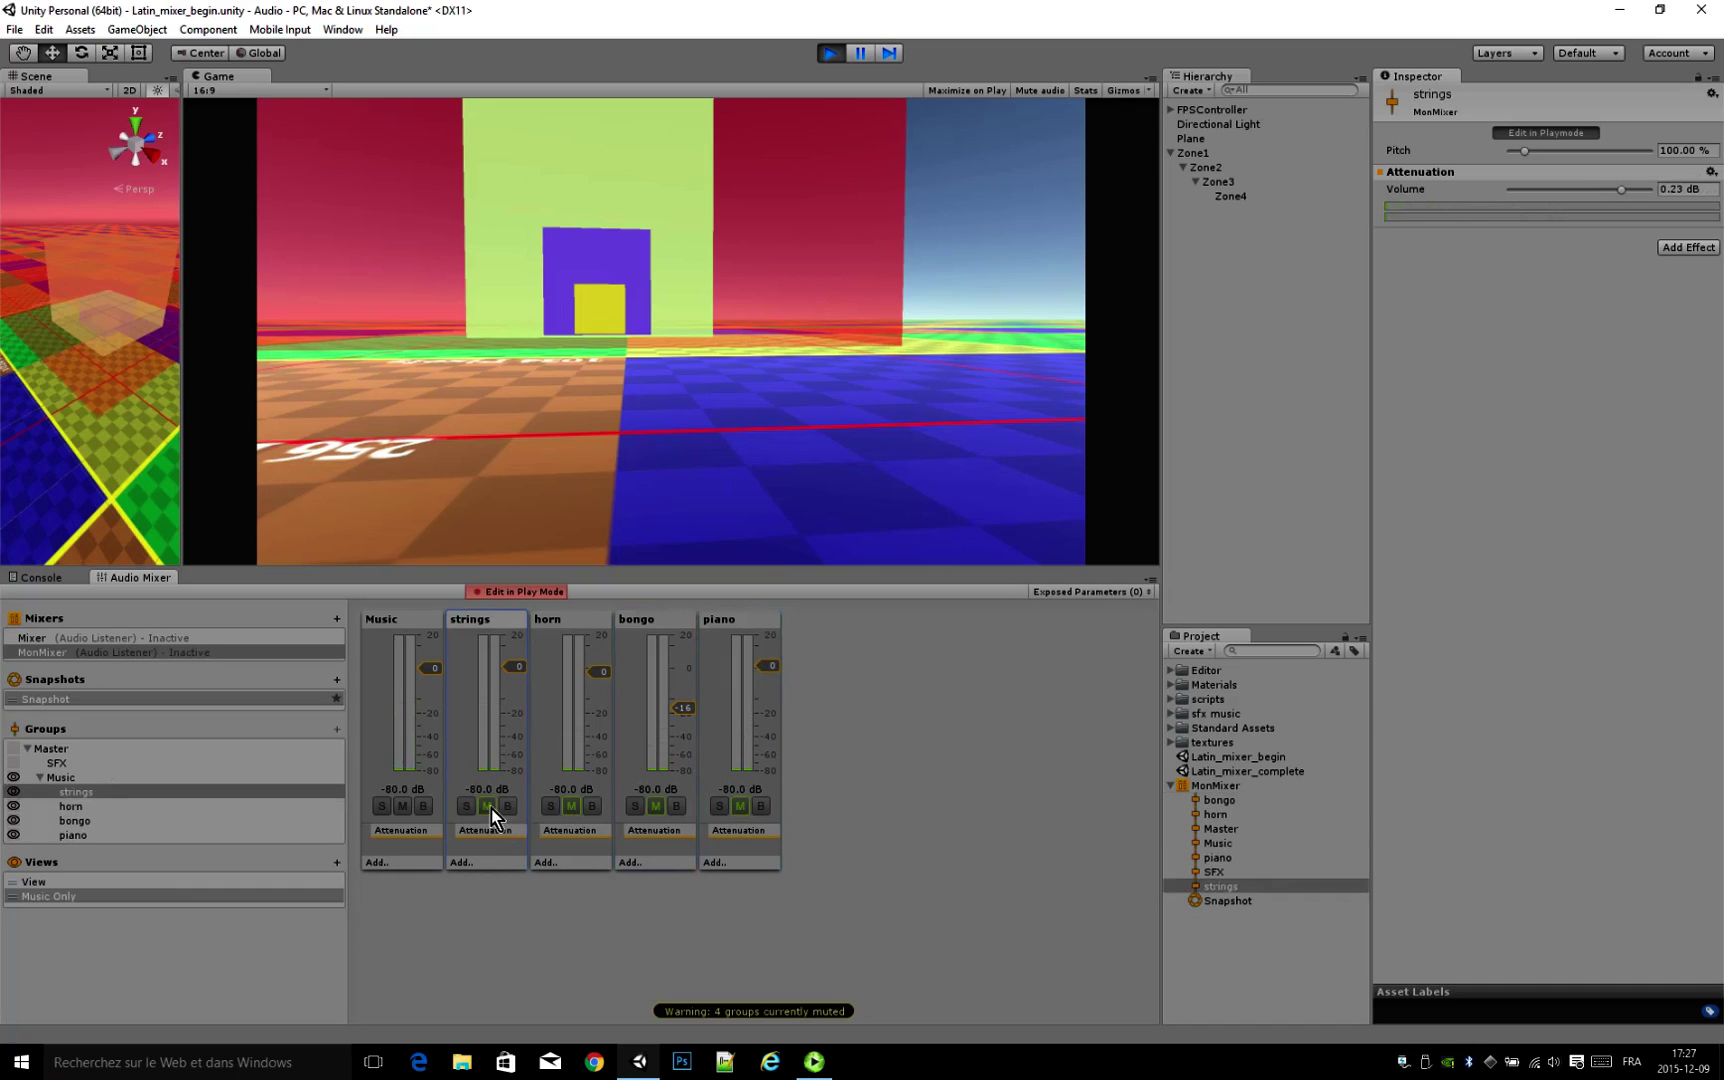
pyautogui.click(489, 807)
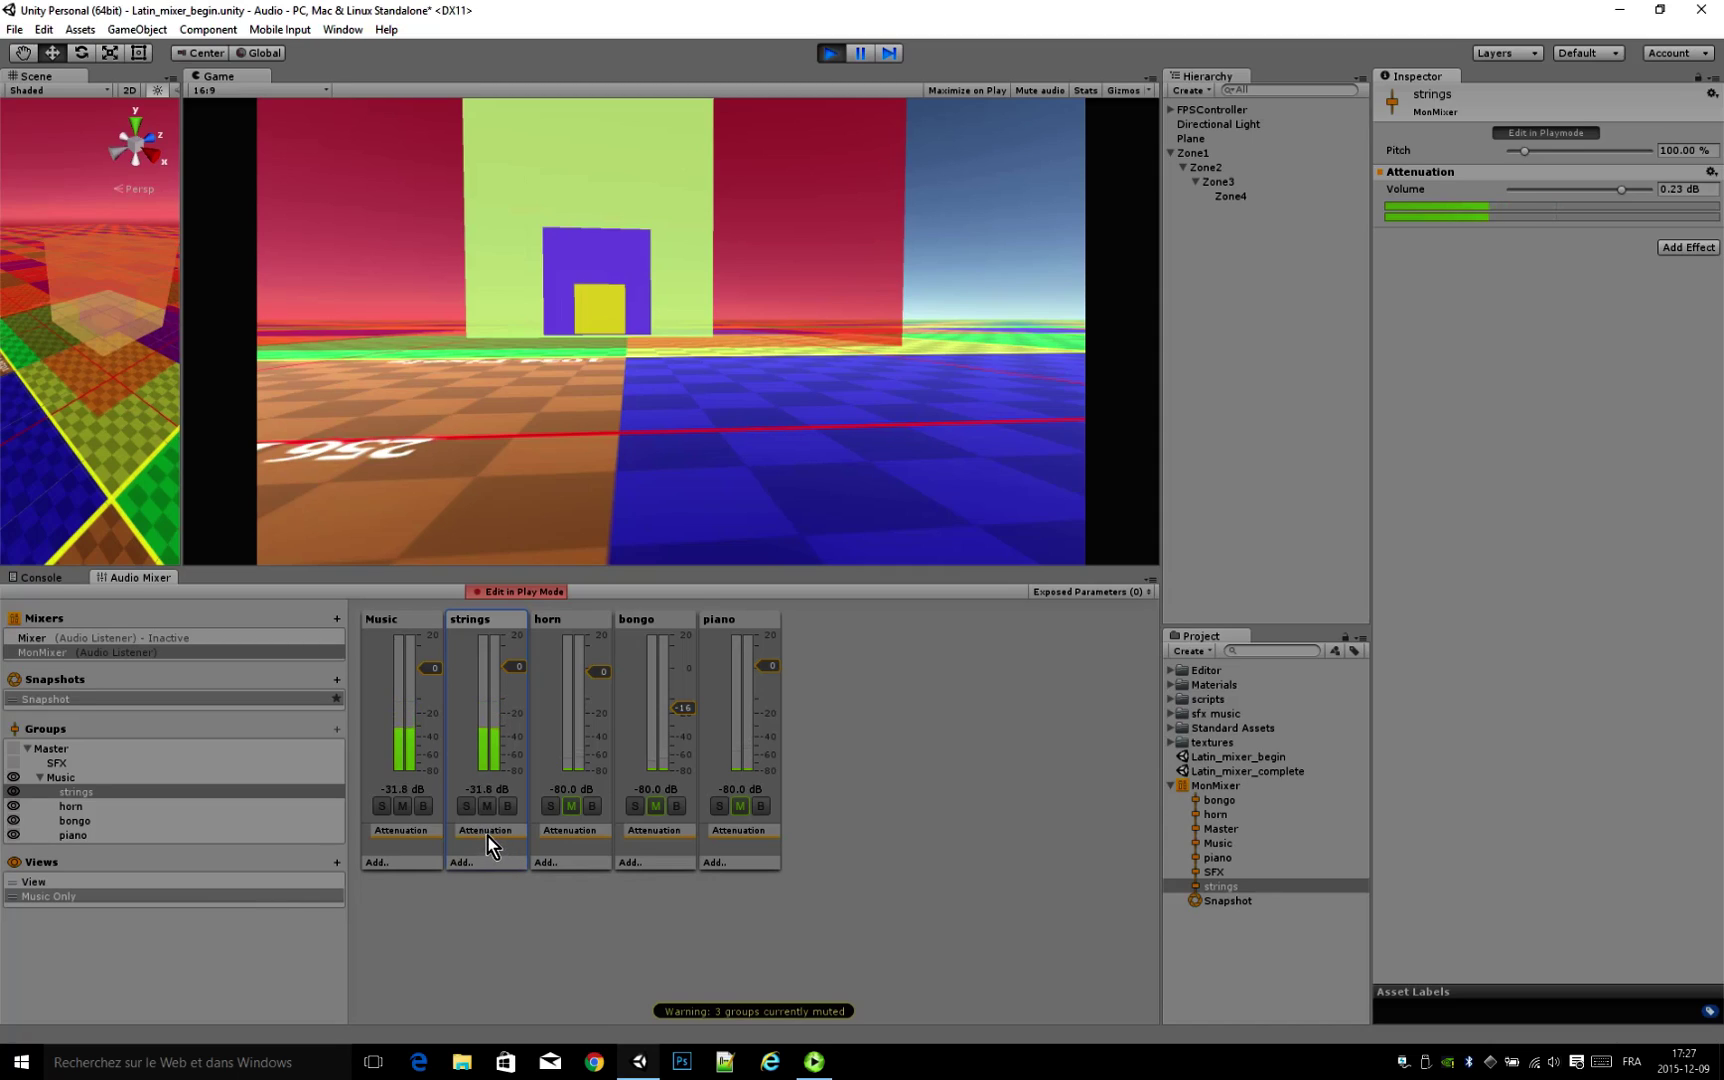
# Step: Add a Lowpass effect to the strings group and set its cutoff frequency to 288 Hz
pyautogui.rightClick(486, 835)
pyautogui.click(484, 836)
pyautogui.rightClick(484, 832)
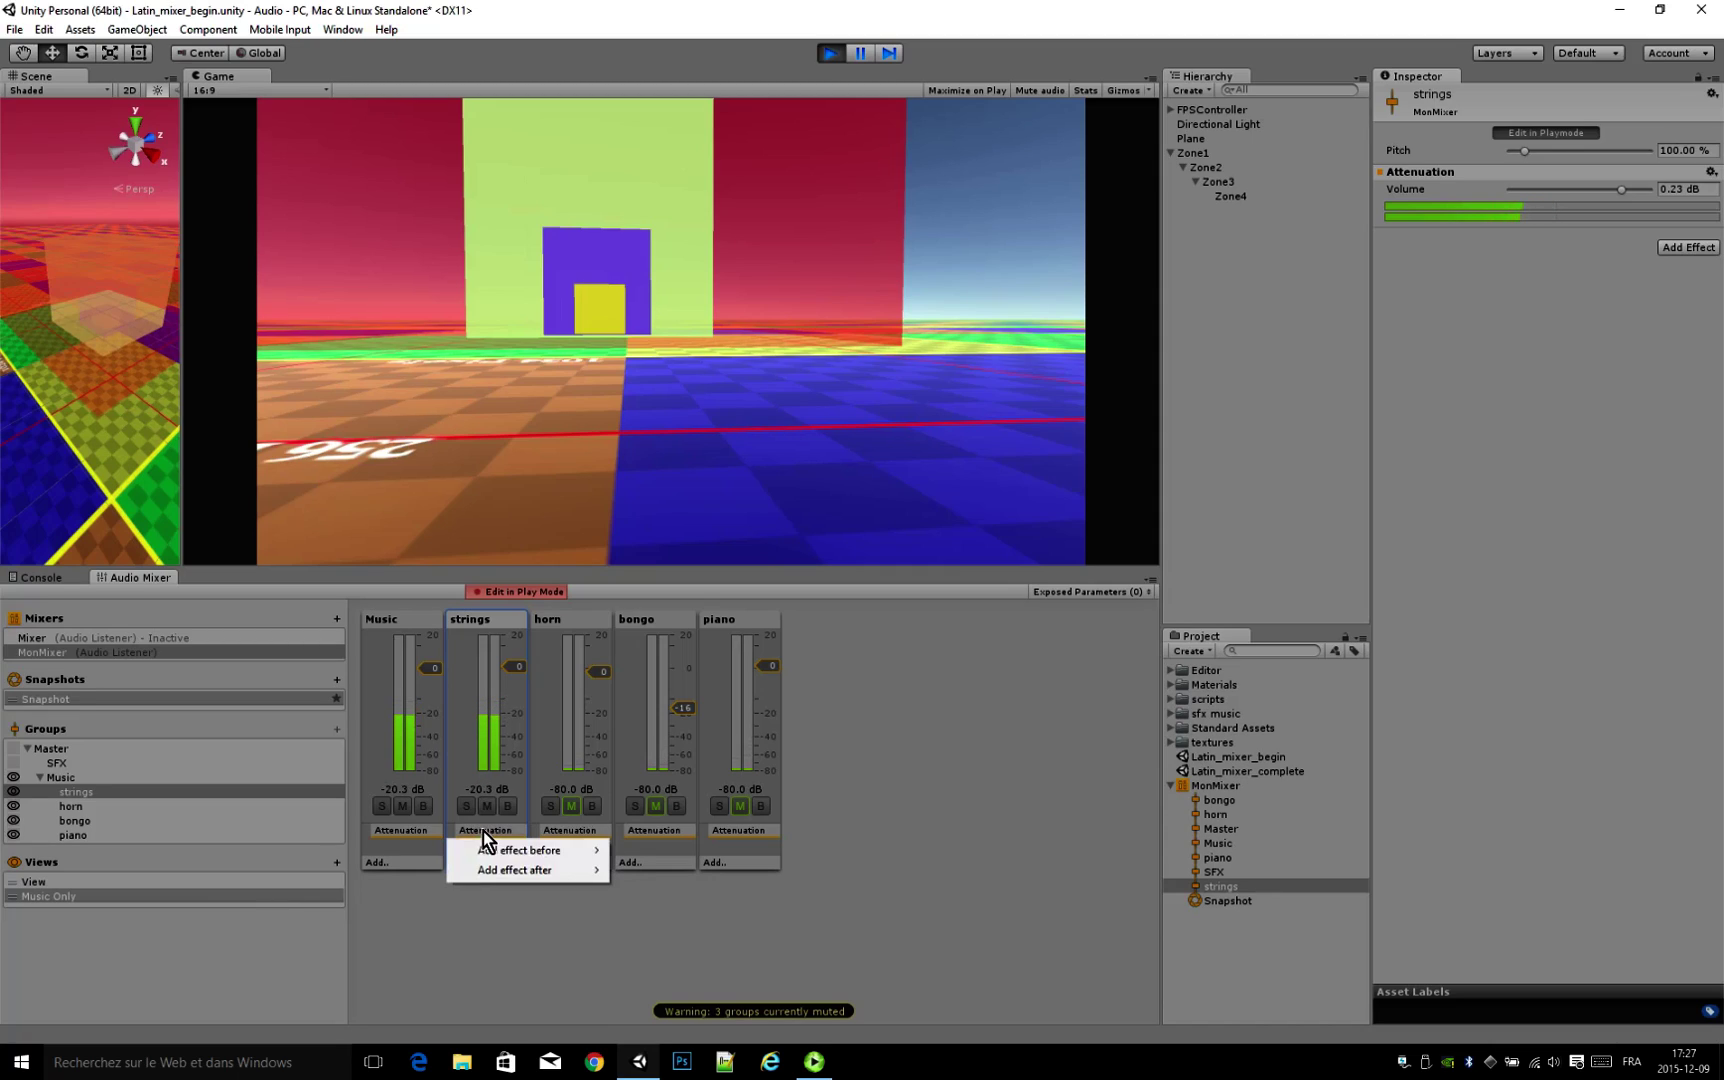
pyautogui.click(486, 832)
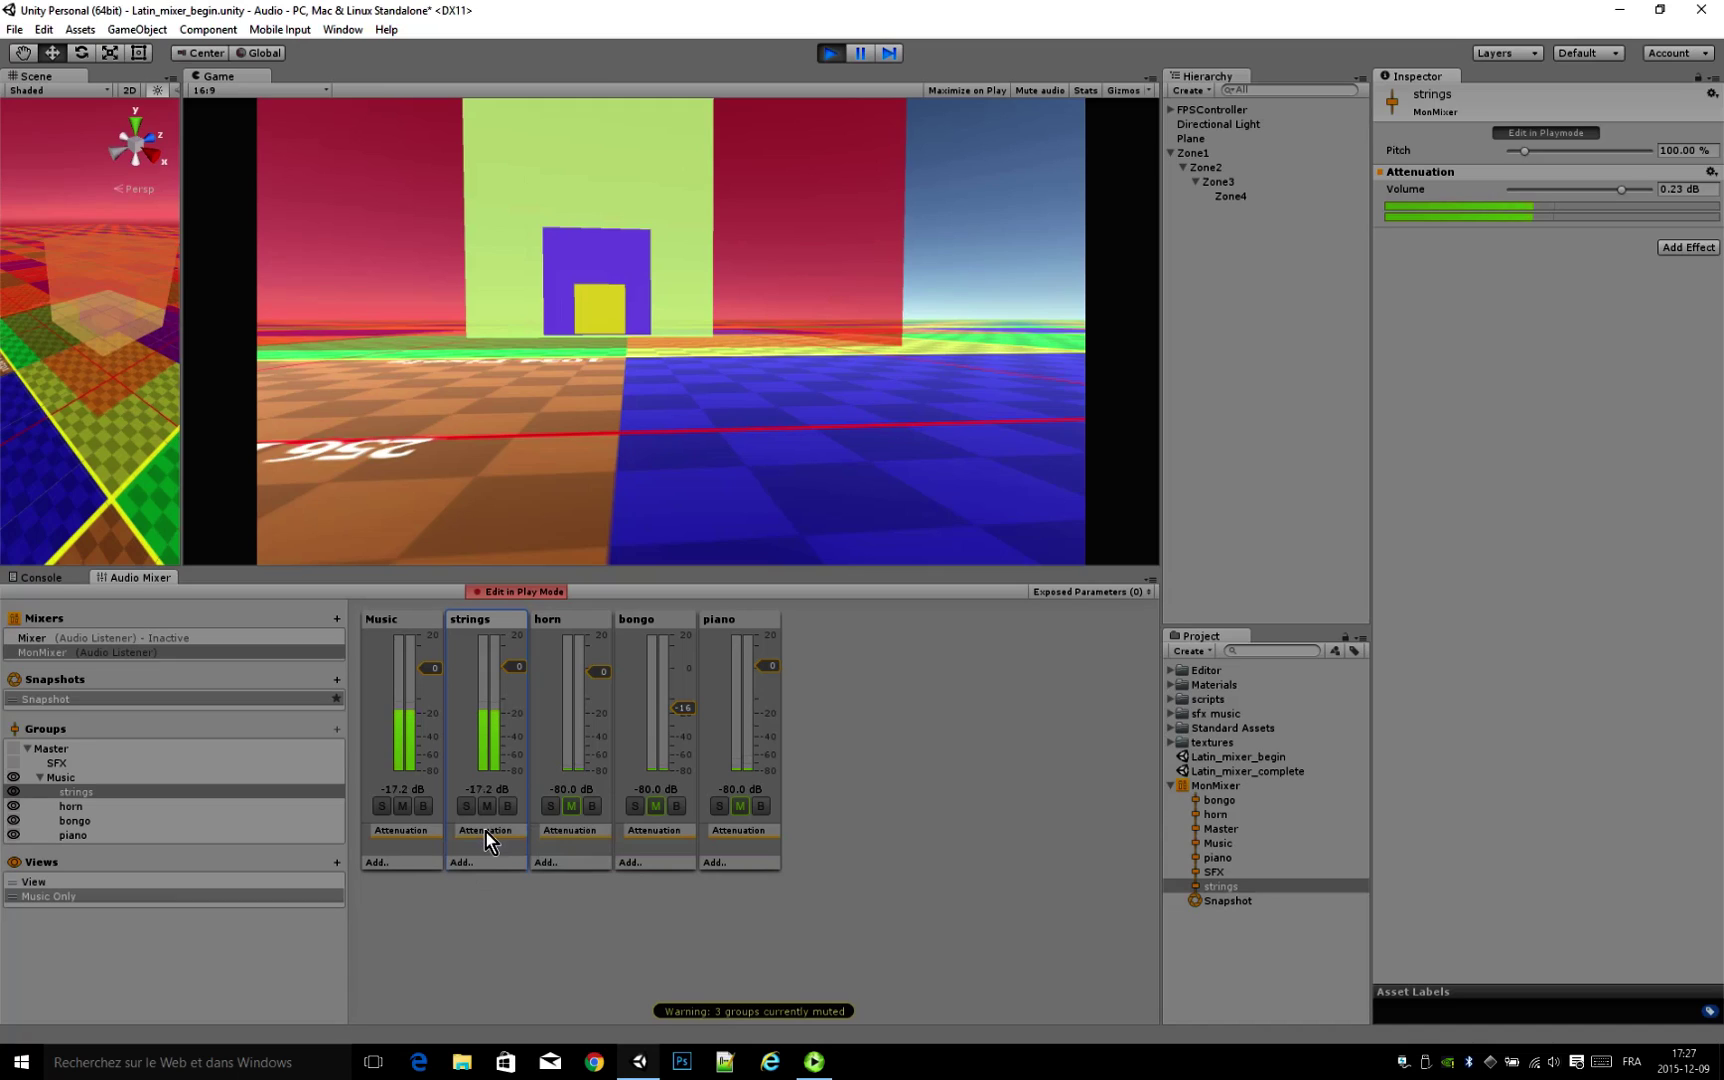
pyautogui.click(479, 862)
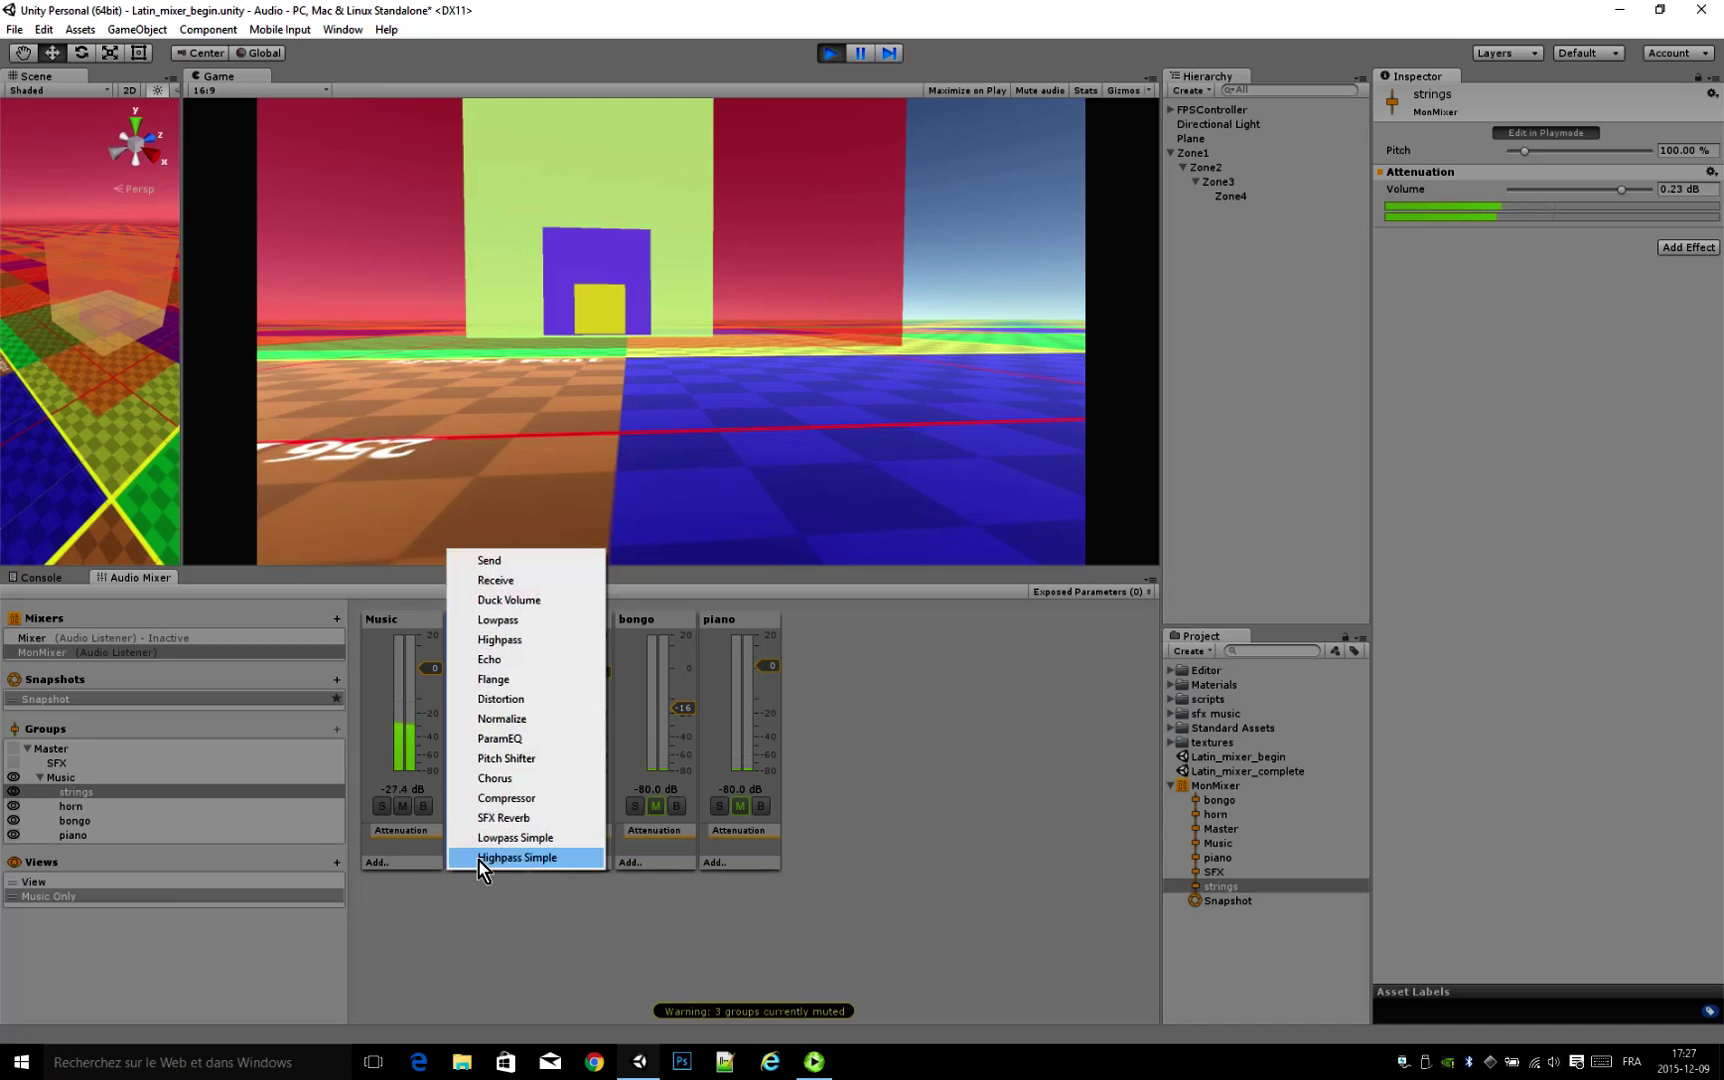
pyautogui.click(520, 622)
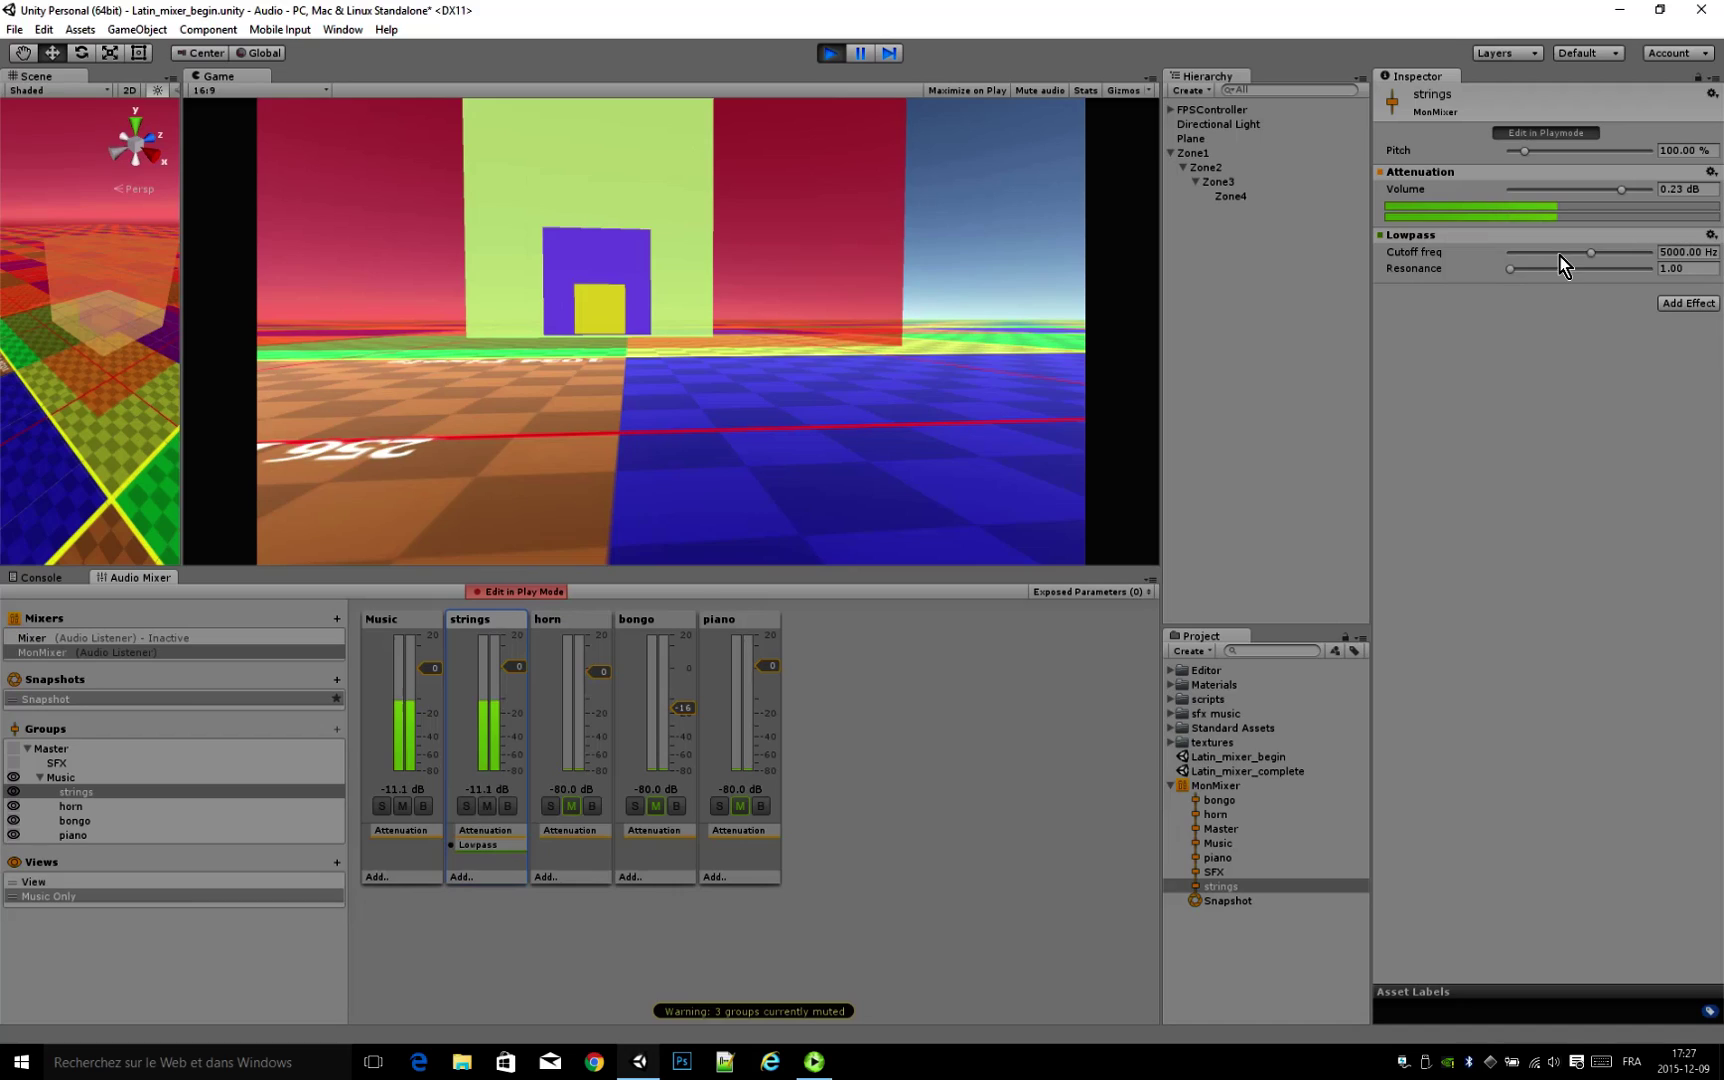
pyautogui.moveTo(1559, 258)
pyautogui.mouseDown()
pyautogui.moveTo(1522, 268)
pyautogui.moveTo(1535, 262)
pyautogui.mouseUp()
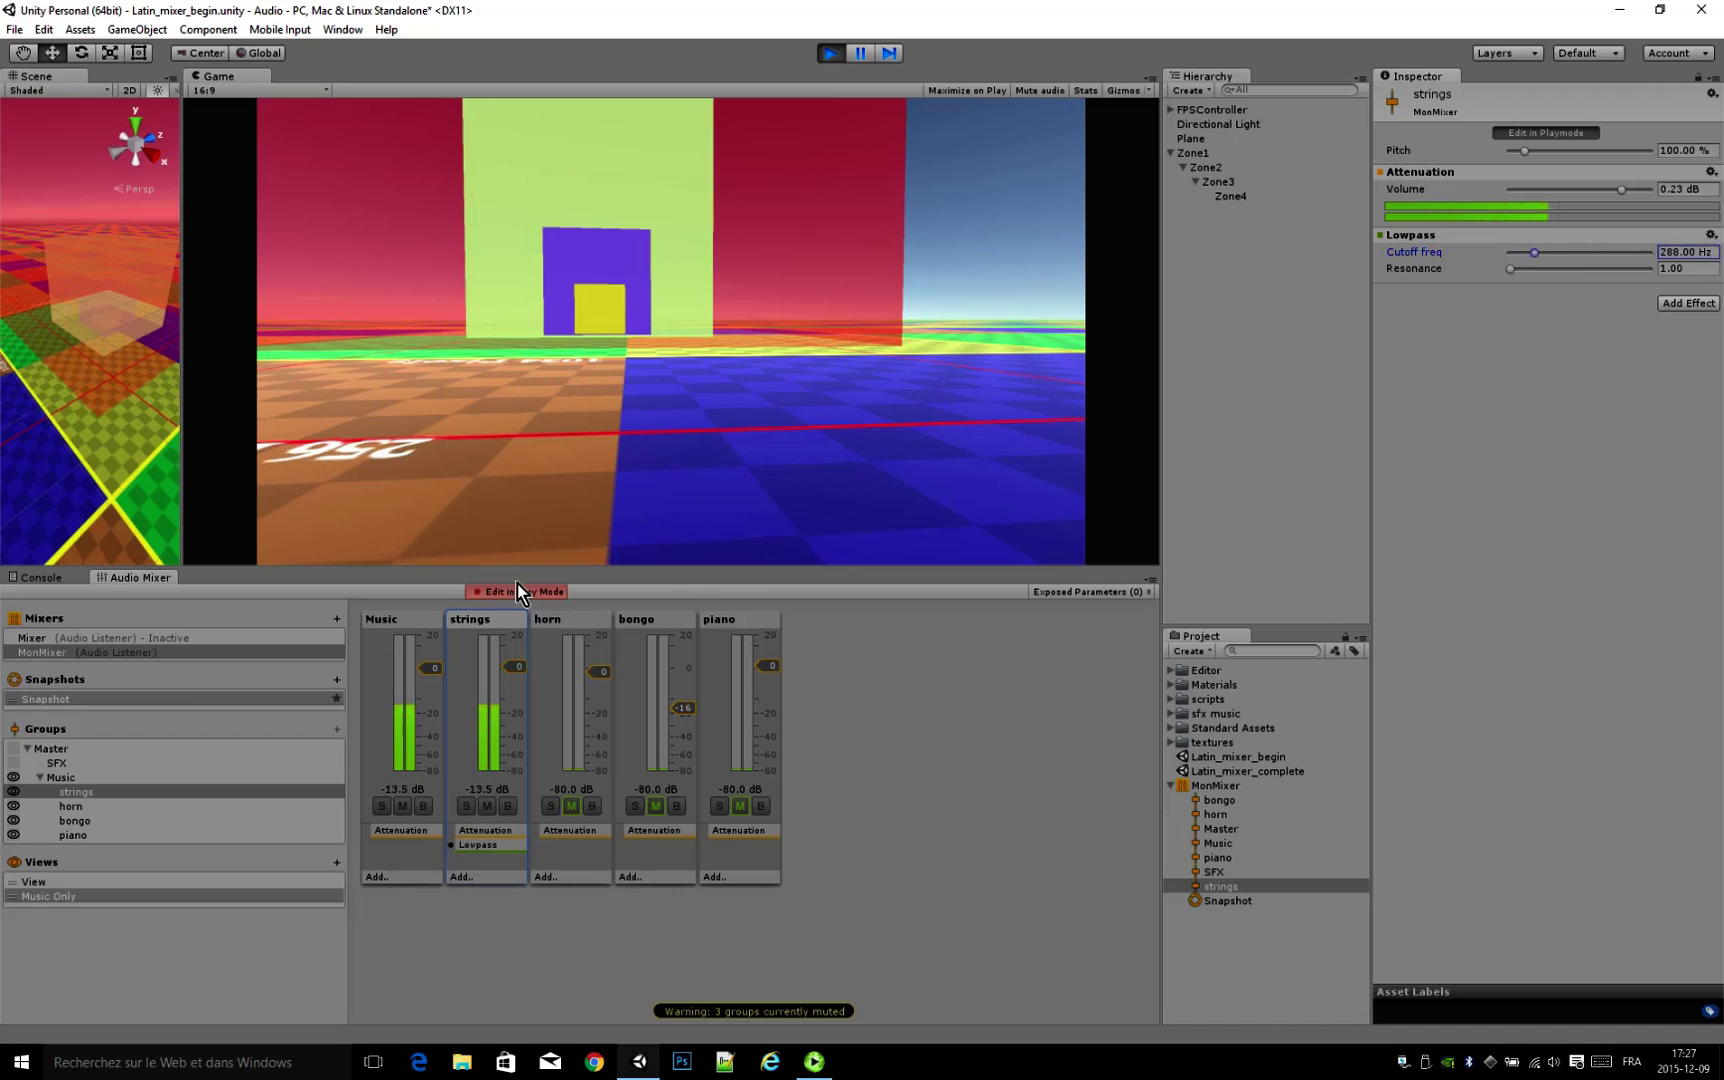
# Step: Raise the system volume and toggle the strings group's effect bypass to compare the sound with and without Lowpass
pyautogui.press('XF86AudioRaiseVolume')
pyautogui.press('XF86AudioRaiseVolume')
pyautogui.press('XF86AudioRaiseVolume')
pyautogui.press('XF86AudioRaiseVolume')
pyautogui.press('XF86AudioRaiseVolume')
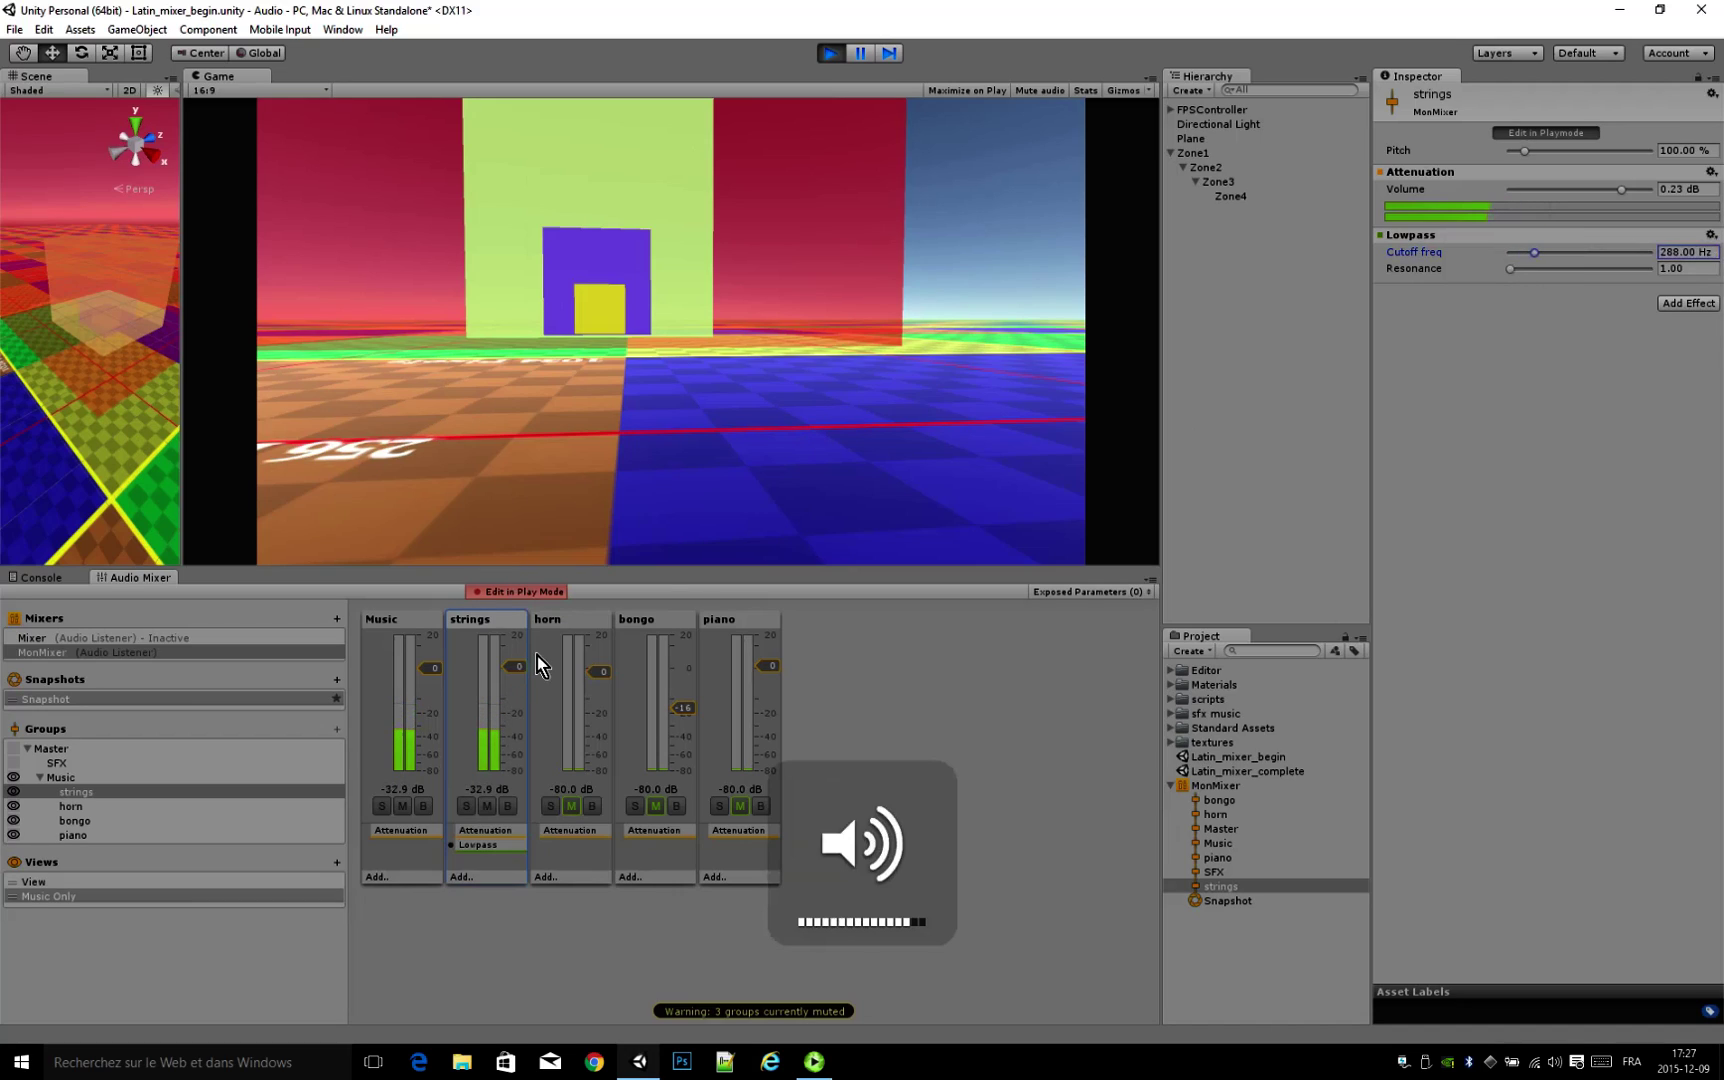
pyautogui.click(510, 807)
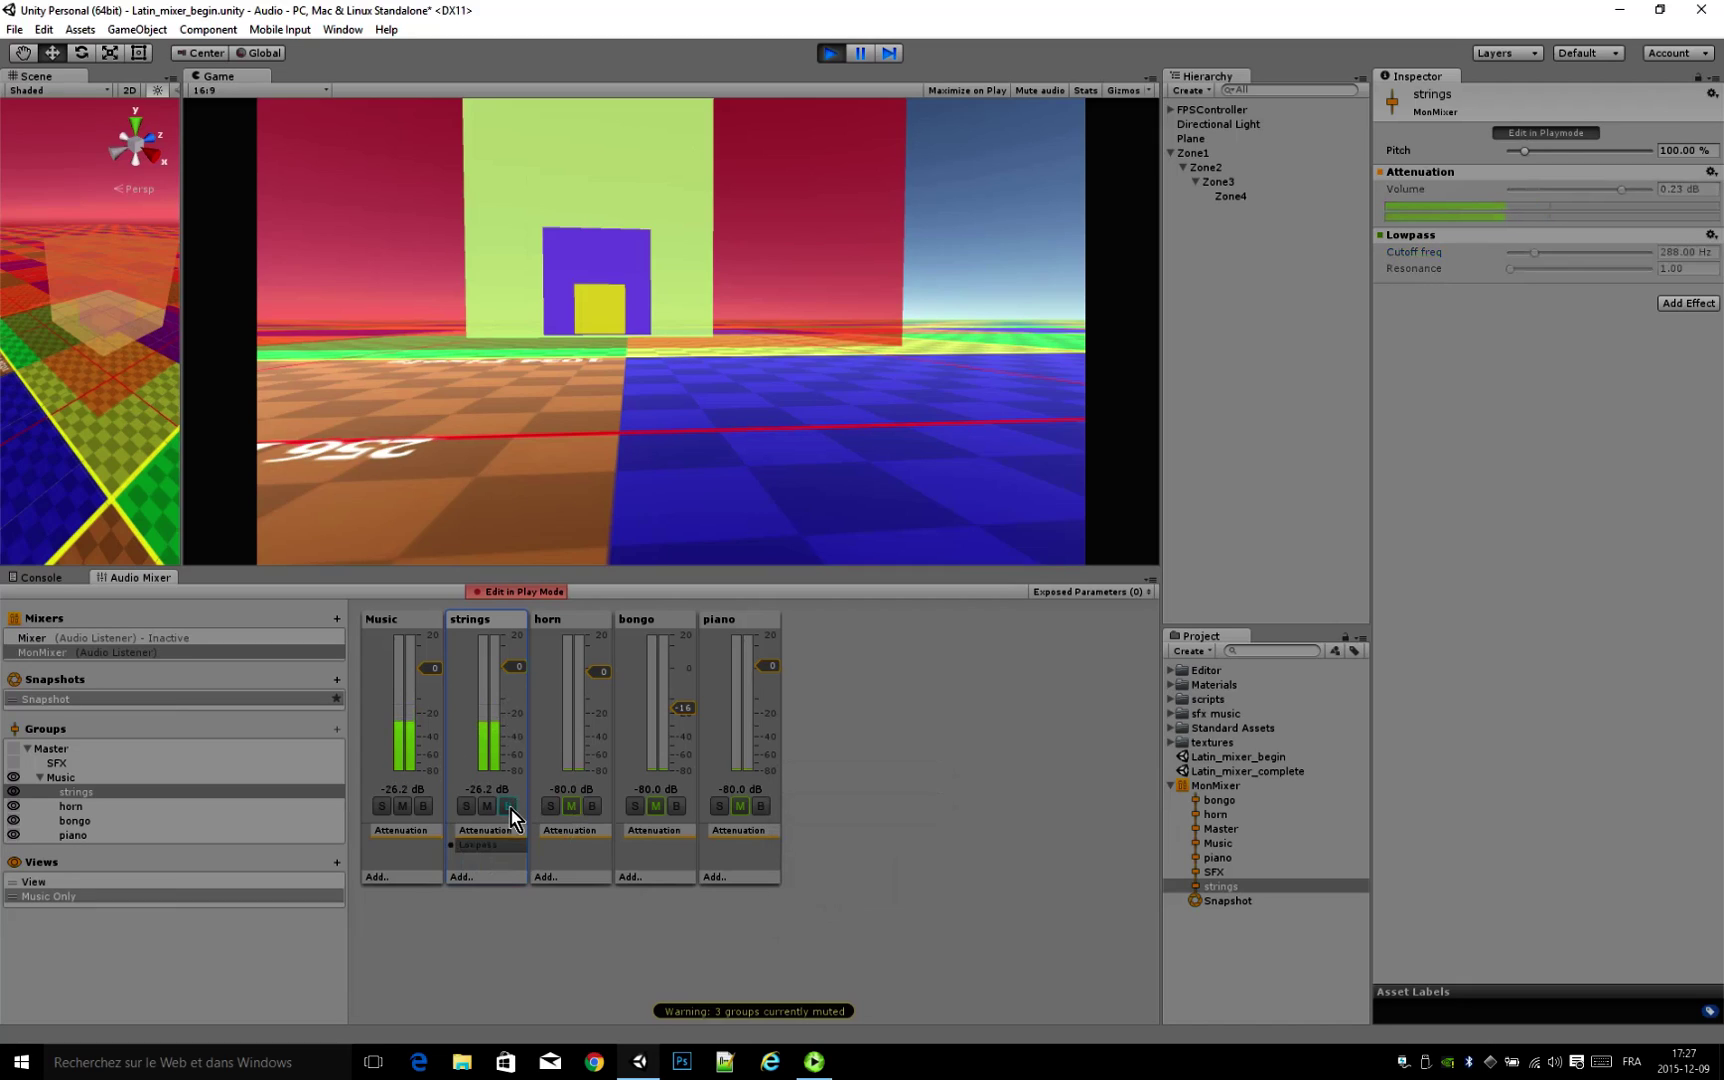
pyautogui.click(510, 807)
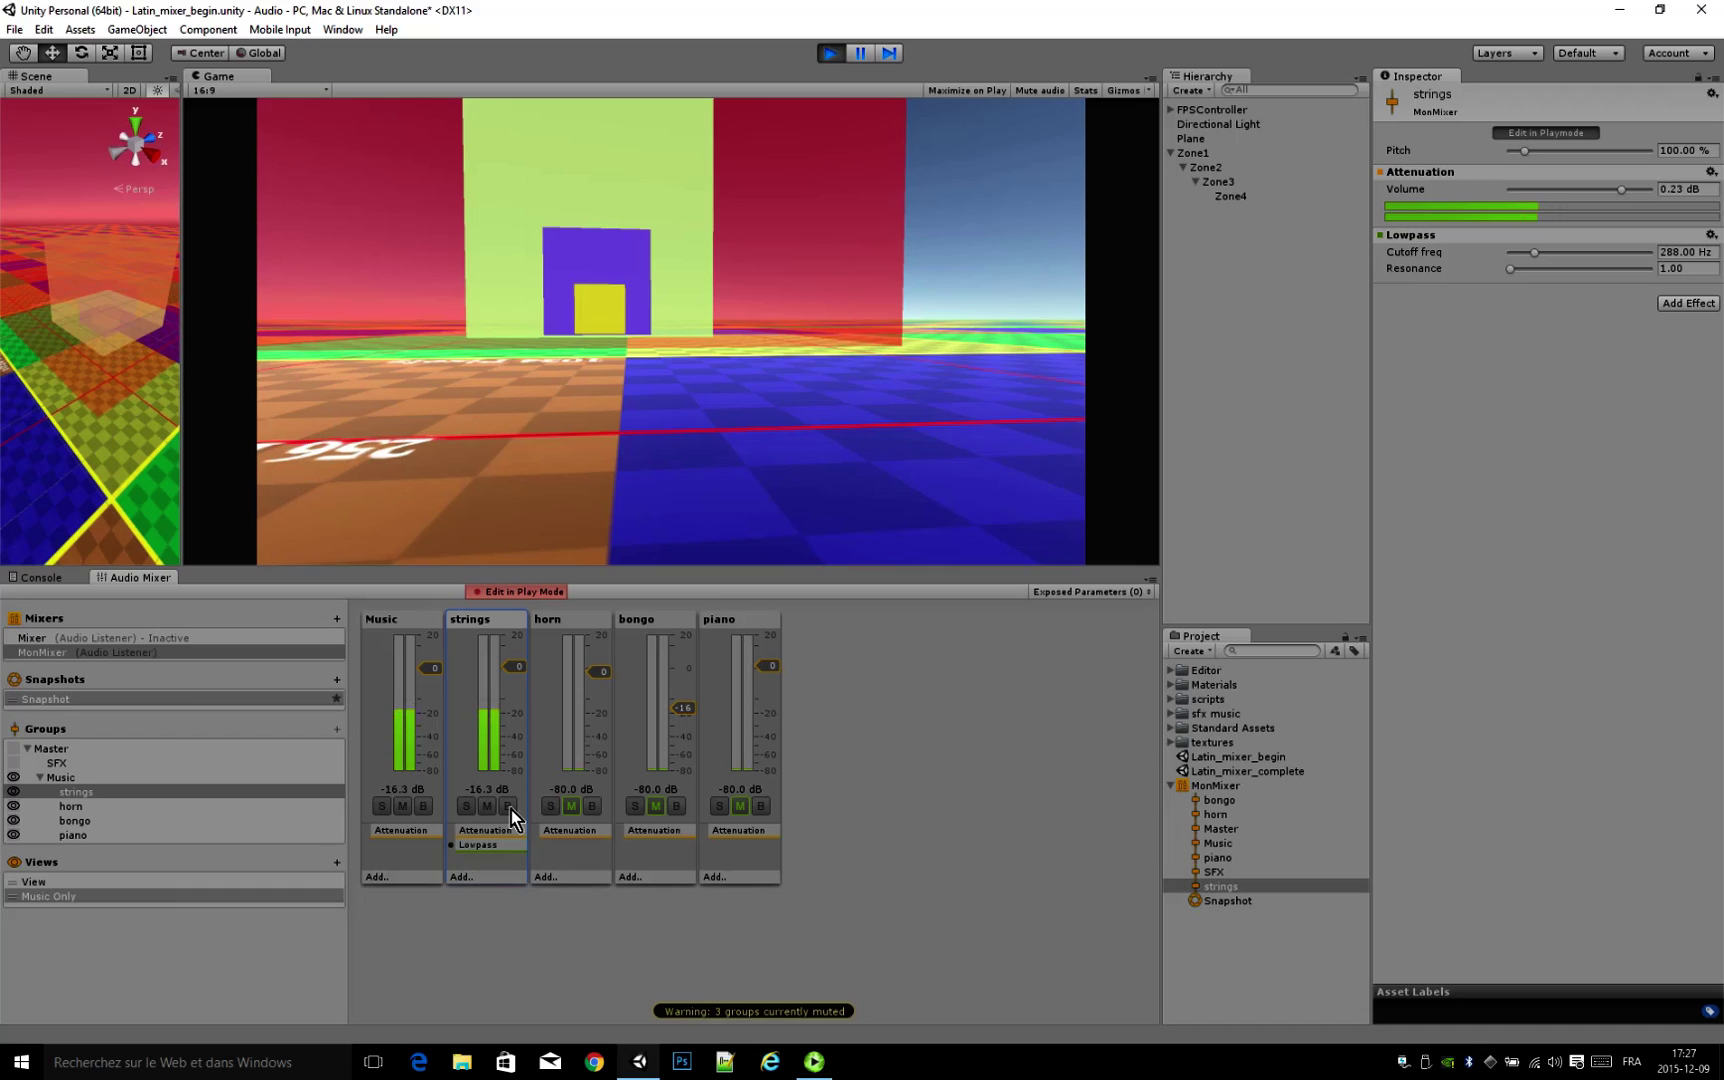
pyautogui.click(510, 807)
pyautogui.click(510, 807)
# Step: Unmute the horn, bongo and piano groups
pyautogui.click(572, 805)
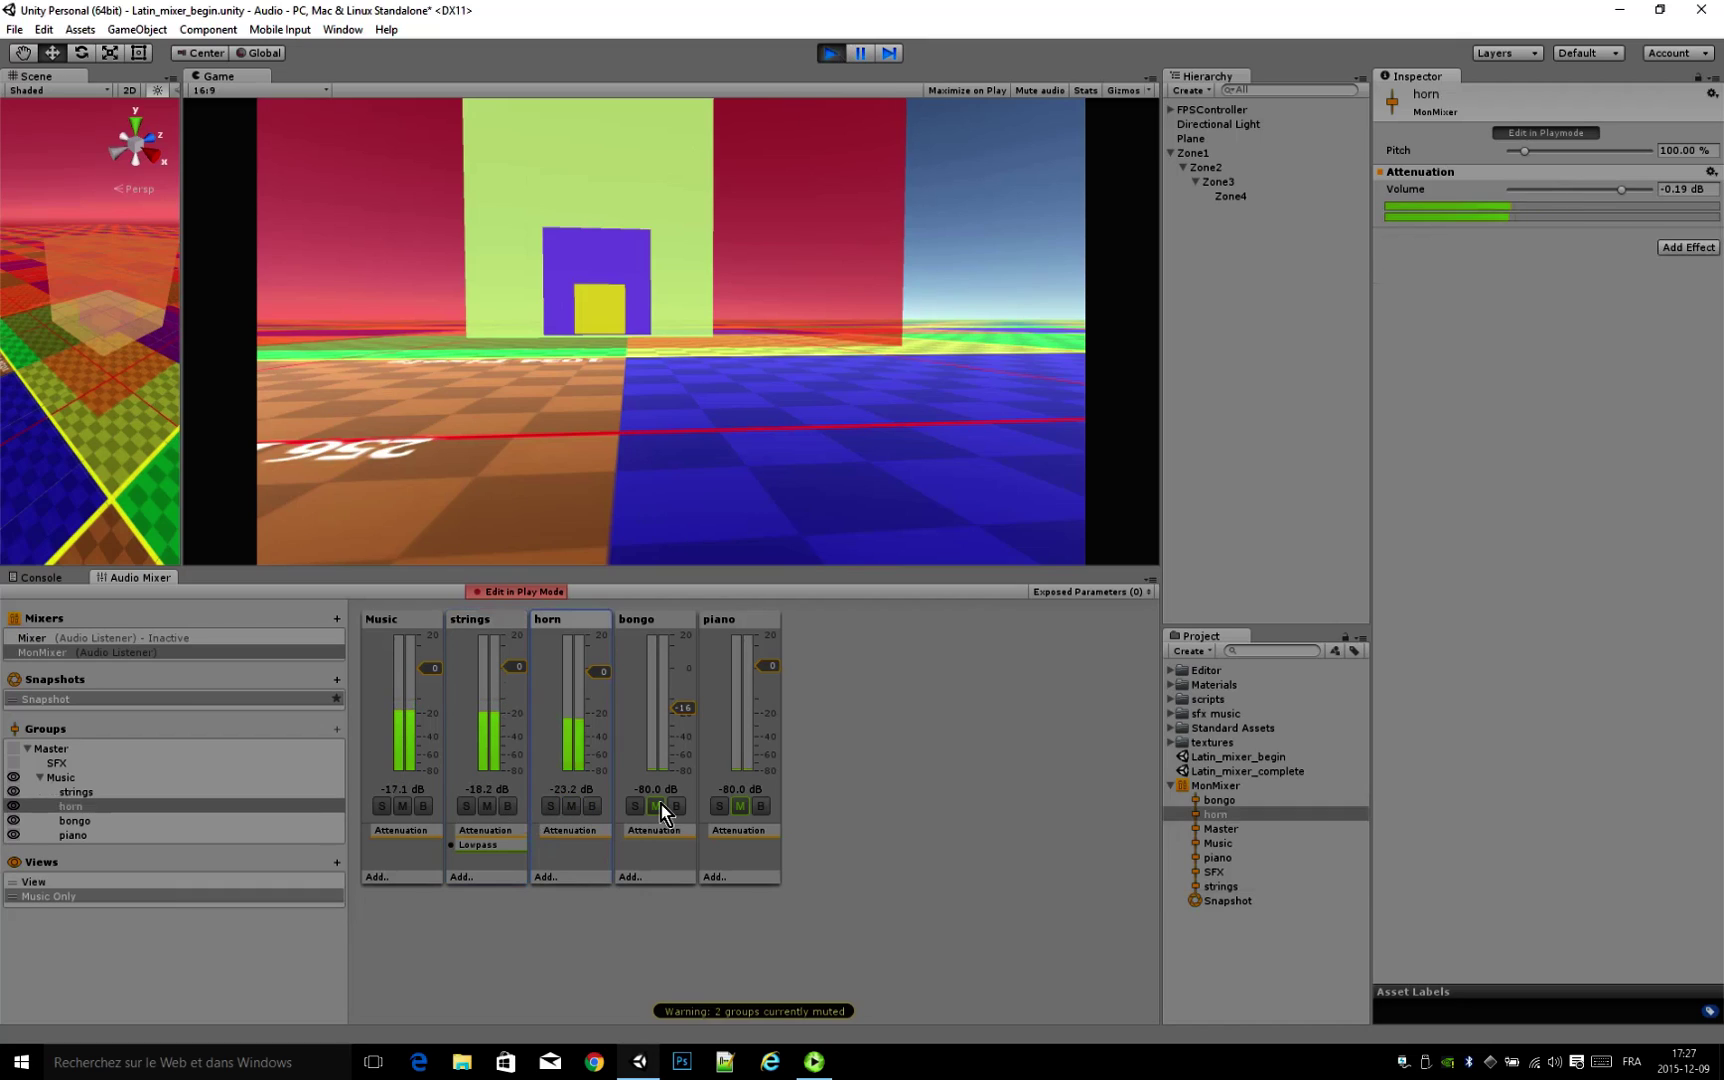
pyautogui.click(661, 804)
pyautogui.click(741, 807)
pyautogui.click(659, 815)
pyautogui.click(657, 808)
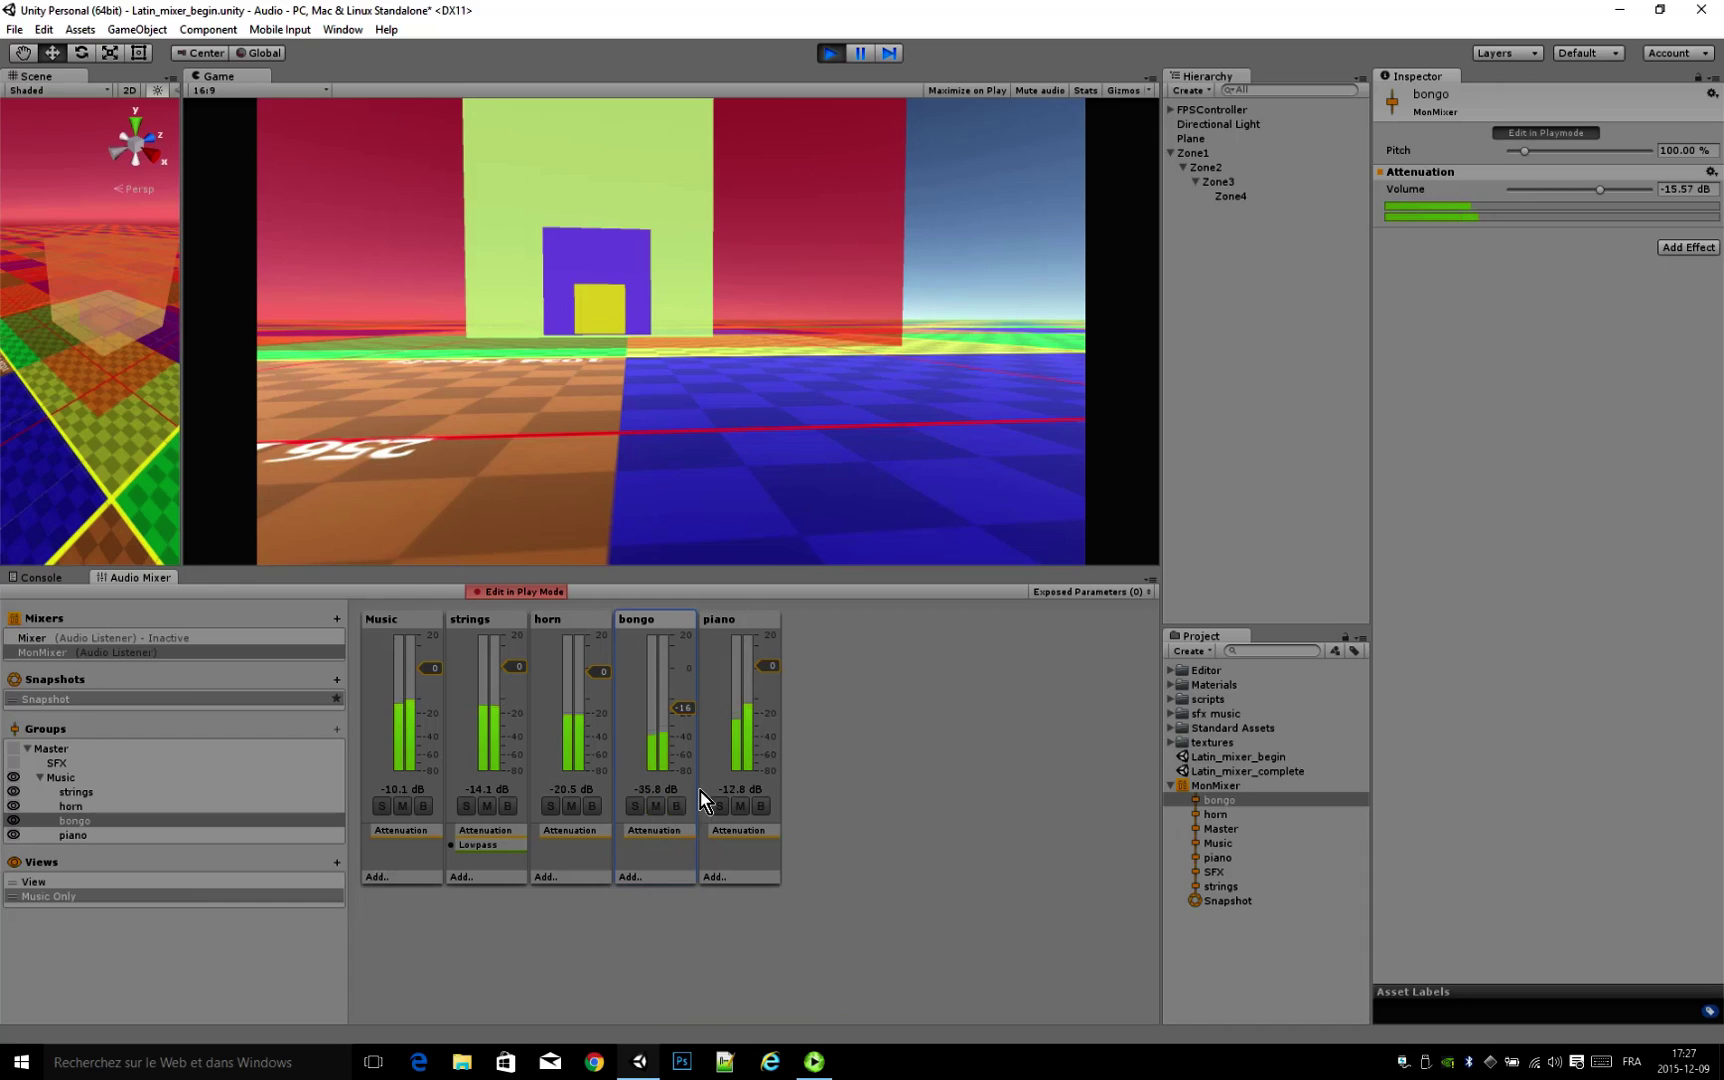
# Step: Turn the system volume back down
pyautogui.press('XF86AudioLowerVolume')
pyautogui.press('XF86AudioLowerVolume')
pyautogui.press('XF86AudioLowerVolume')
pyautogui.press('XF86AudioLowerVolume')
pyautogui.press('XF86AudioLowerVolume')
pyautogui.press('XF86AudioLowerVolume')
pyautogui.press('XF86AudioLowerVolume')
pyautogui.press('XF86AudioLowerVolume')
pyautogui.press('XF86AudioLowerVolume')
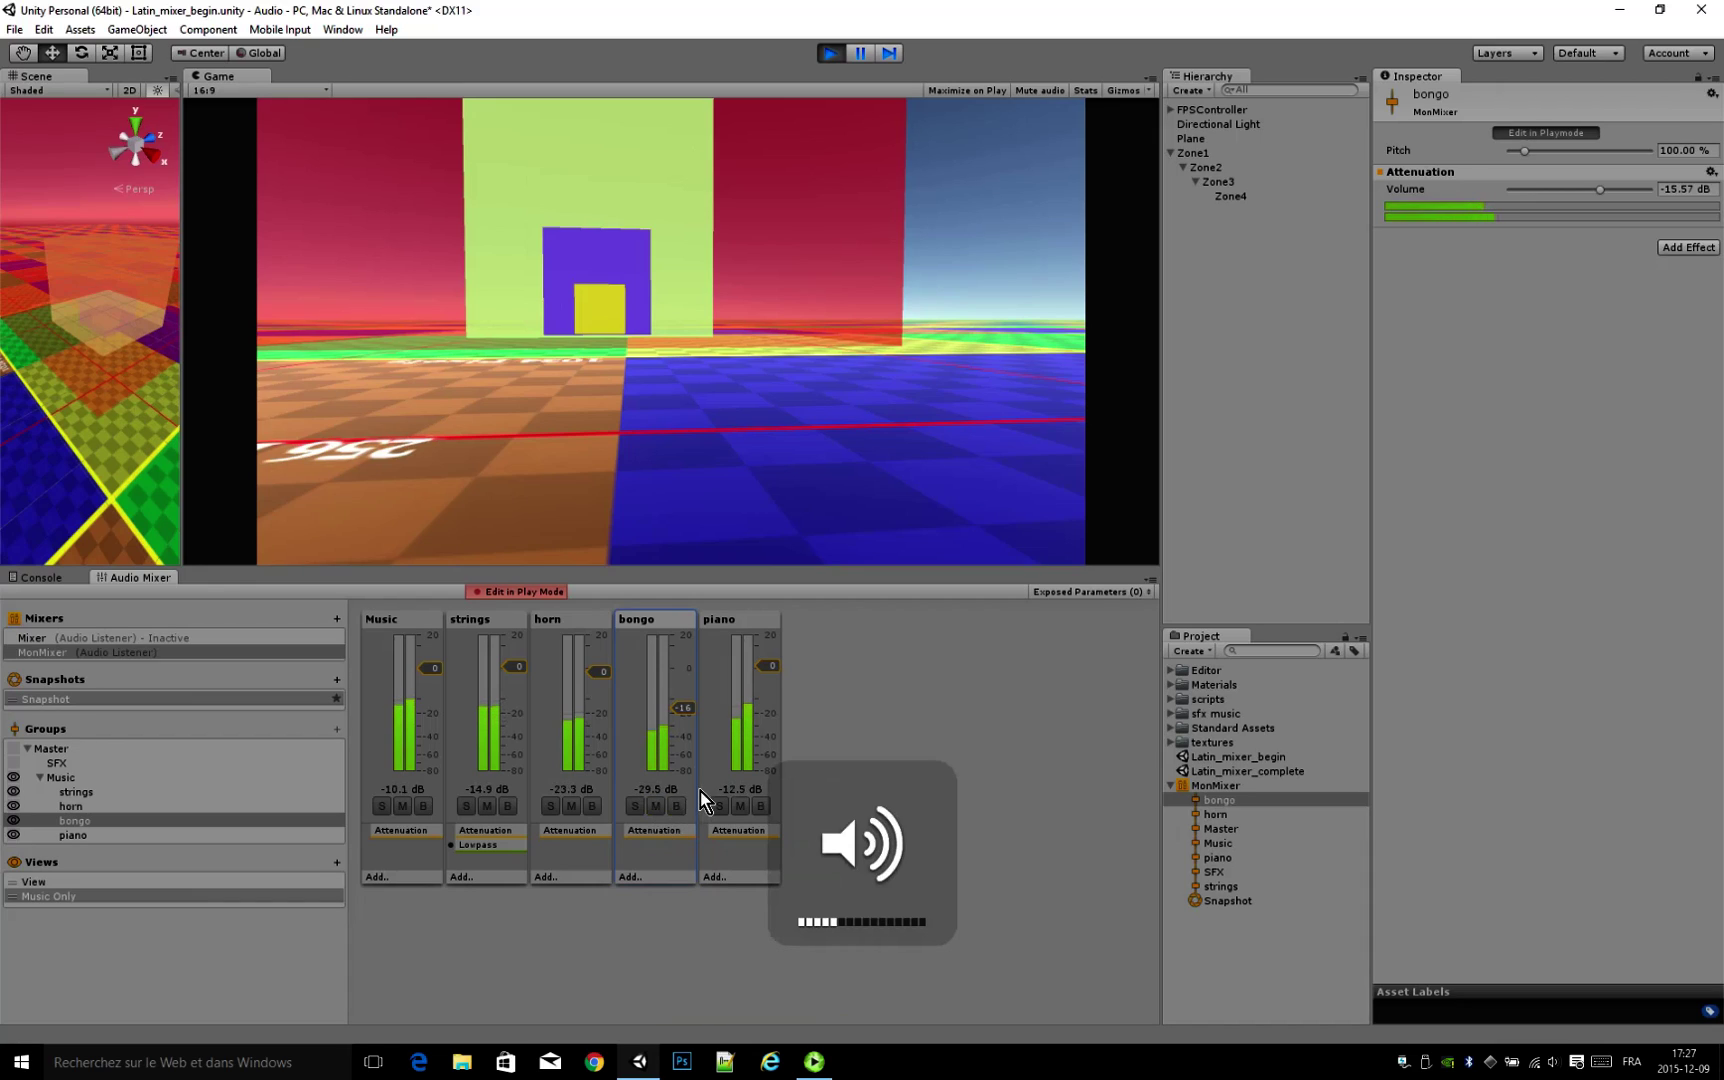
# Step: Remove the Lowpass effect from the strings group and stop playing the scene
pyautogui.rightClick(473, 849)
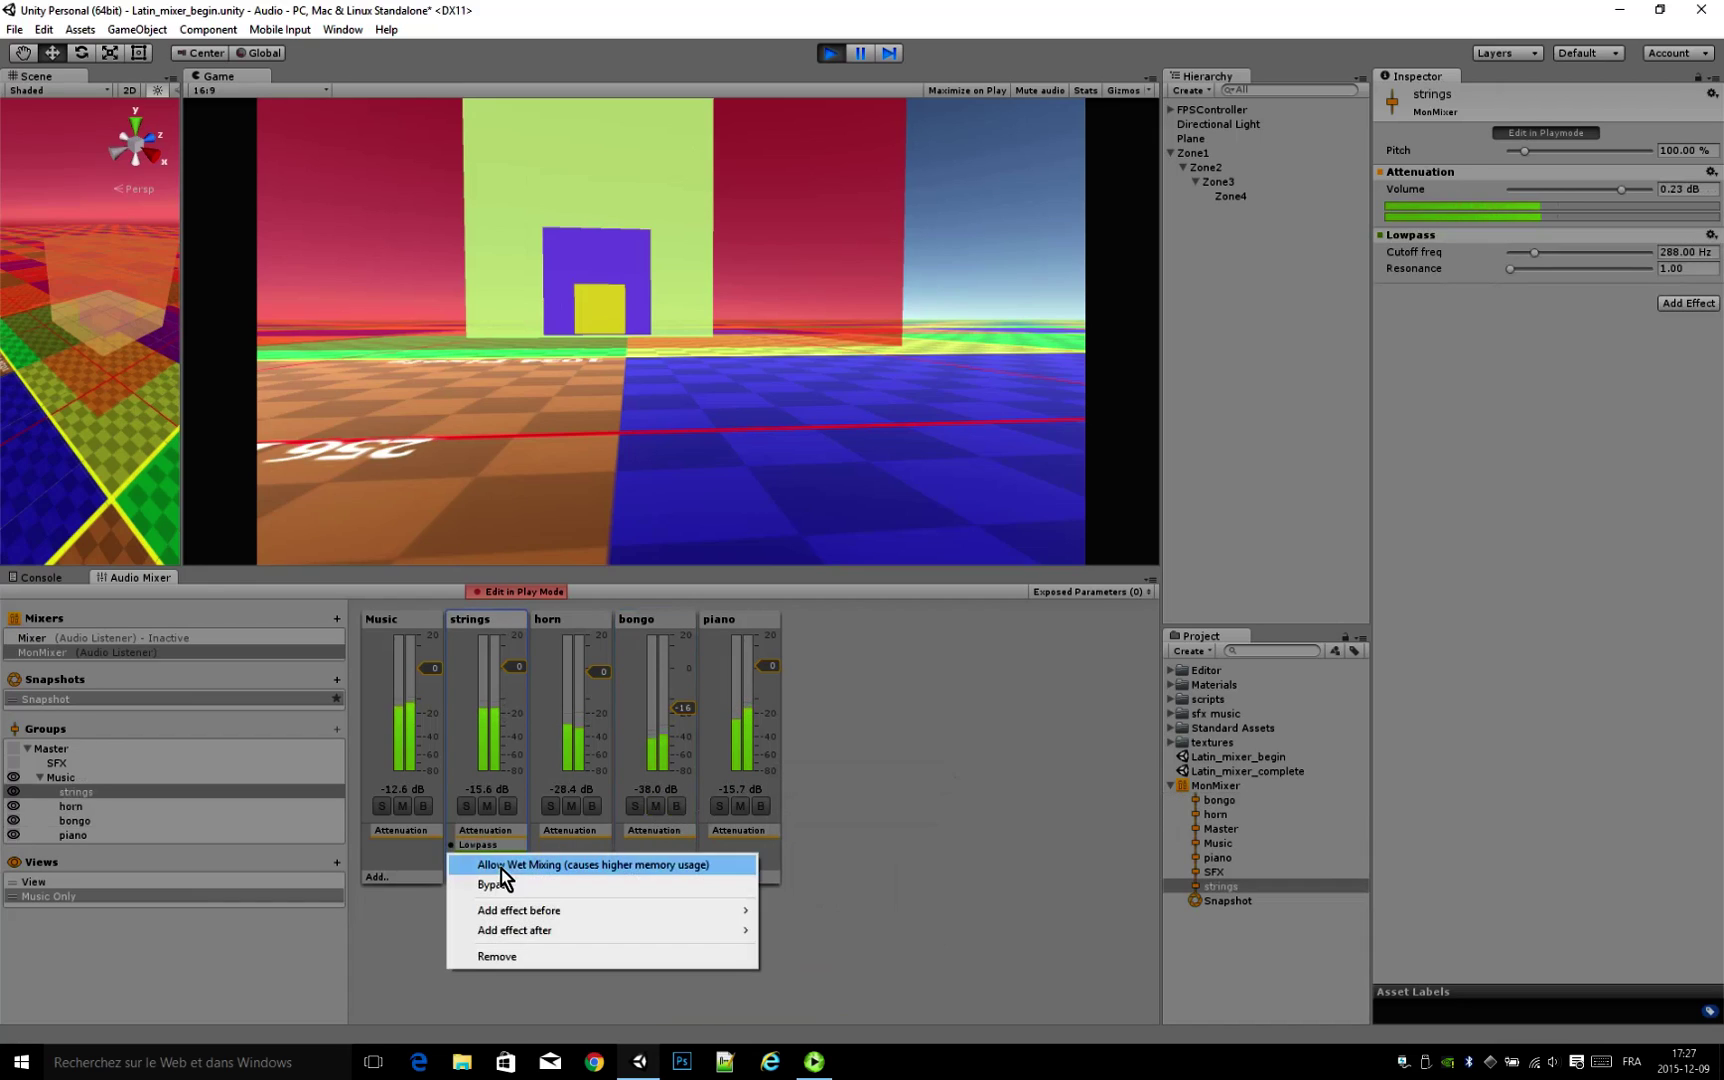
pyautogui.click(513, 958)
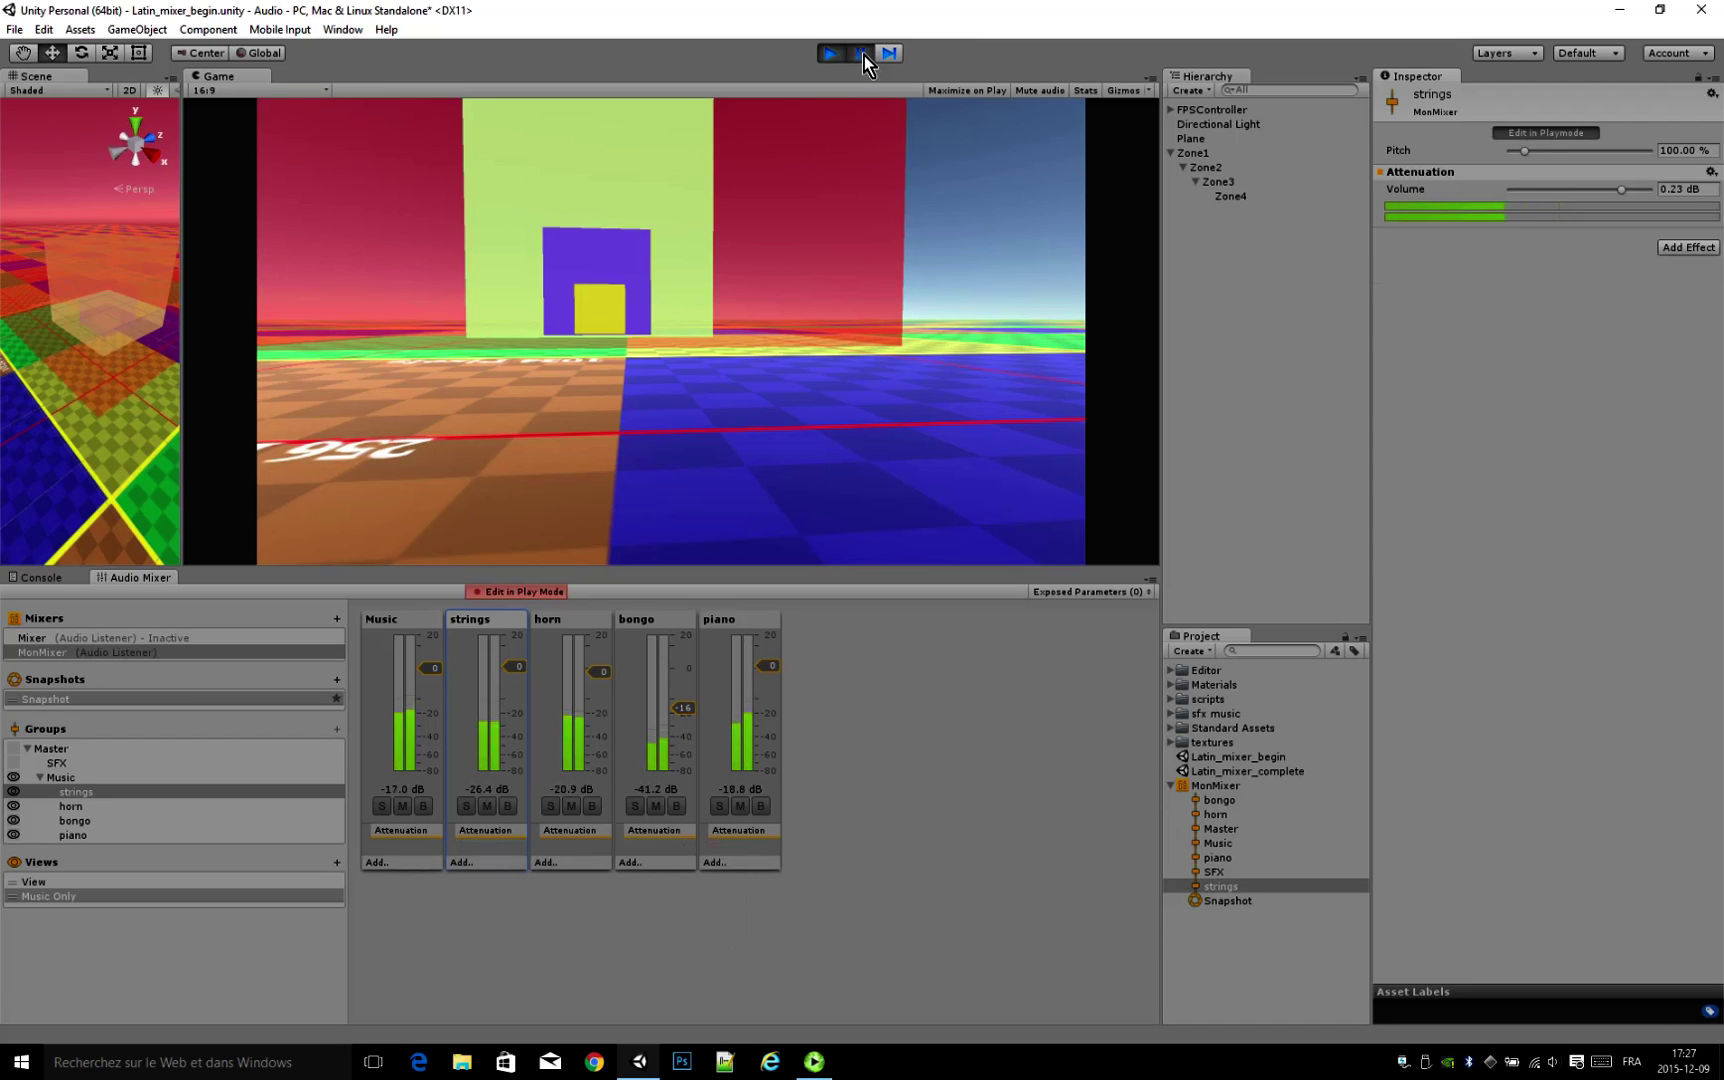
pyautogui.click(836, 55)
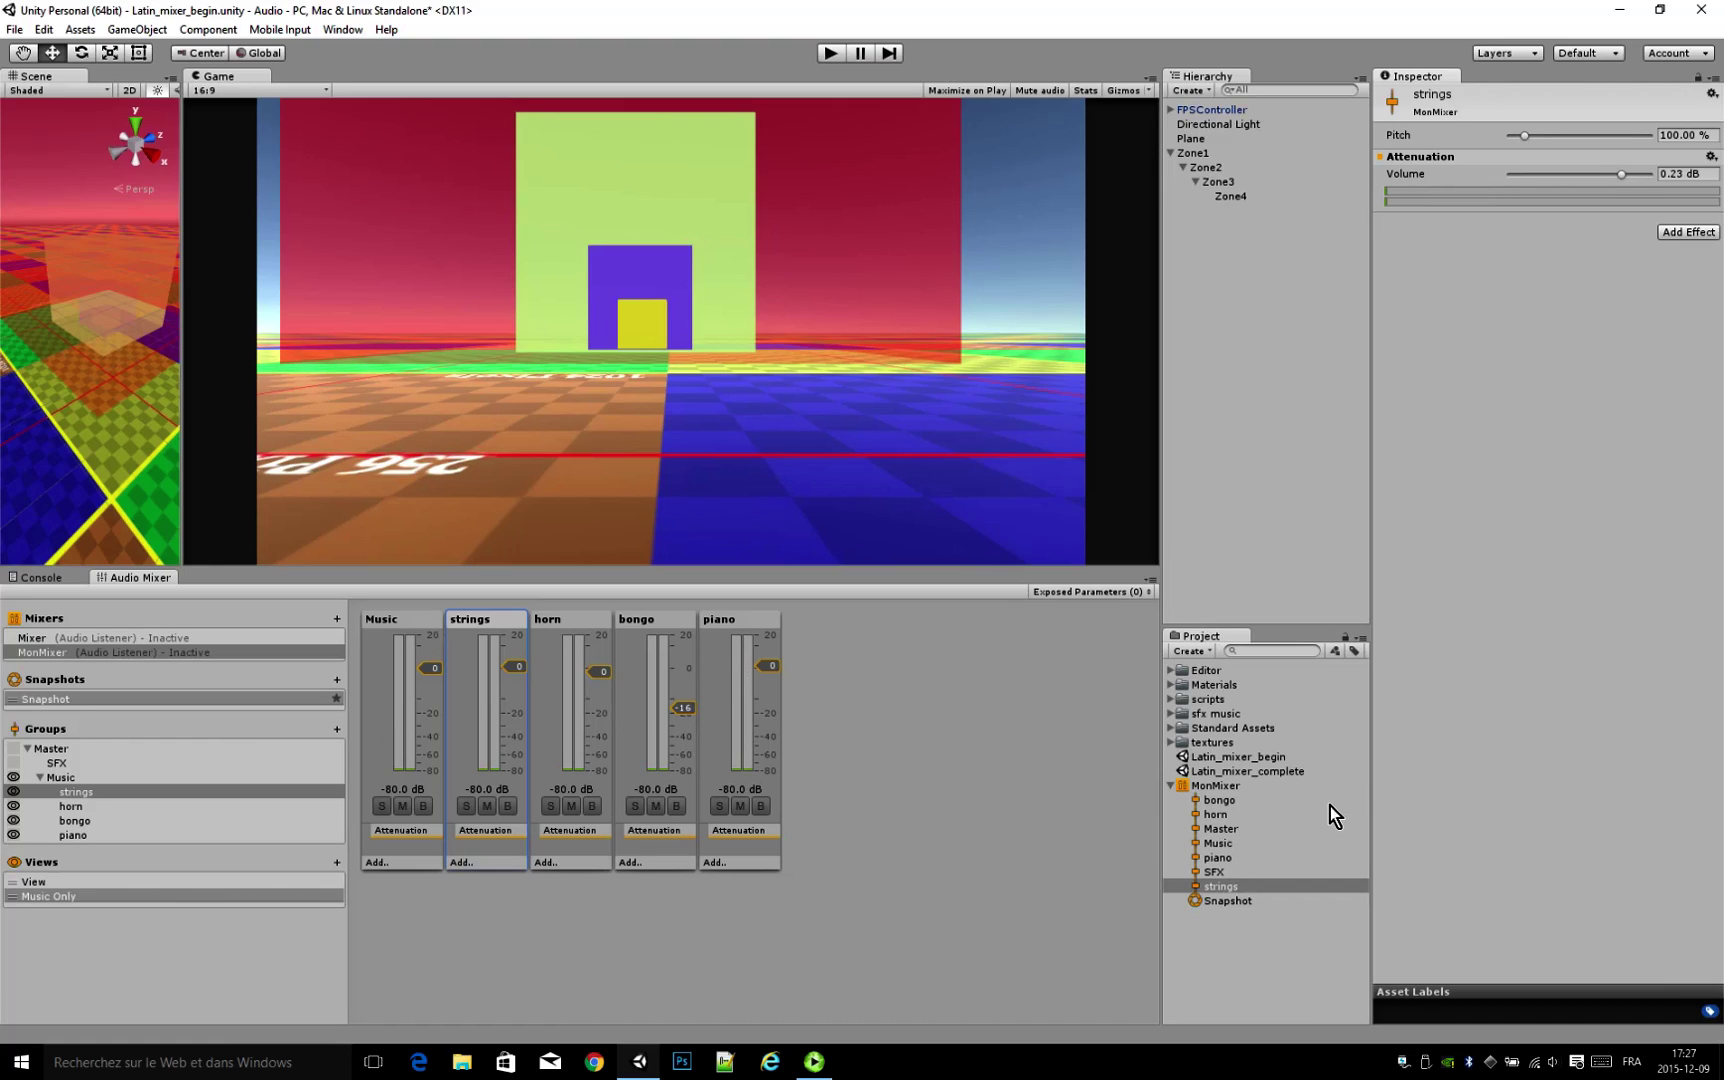
pyautogui.click(1222, 791)
pyautogui.click(1254, 183)
pyautogui.click(829, 53)
# Step: Reset the group volumes to about 0 dB, with bongo at about 0.11 dB and Music at about 0.14 dB
pyautogui.click(680, 710)
pyautogui.moveTo(688, 708); pyautogui.dragTo(686, 668)
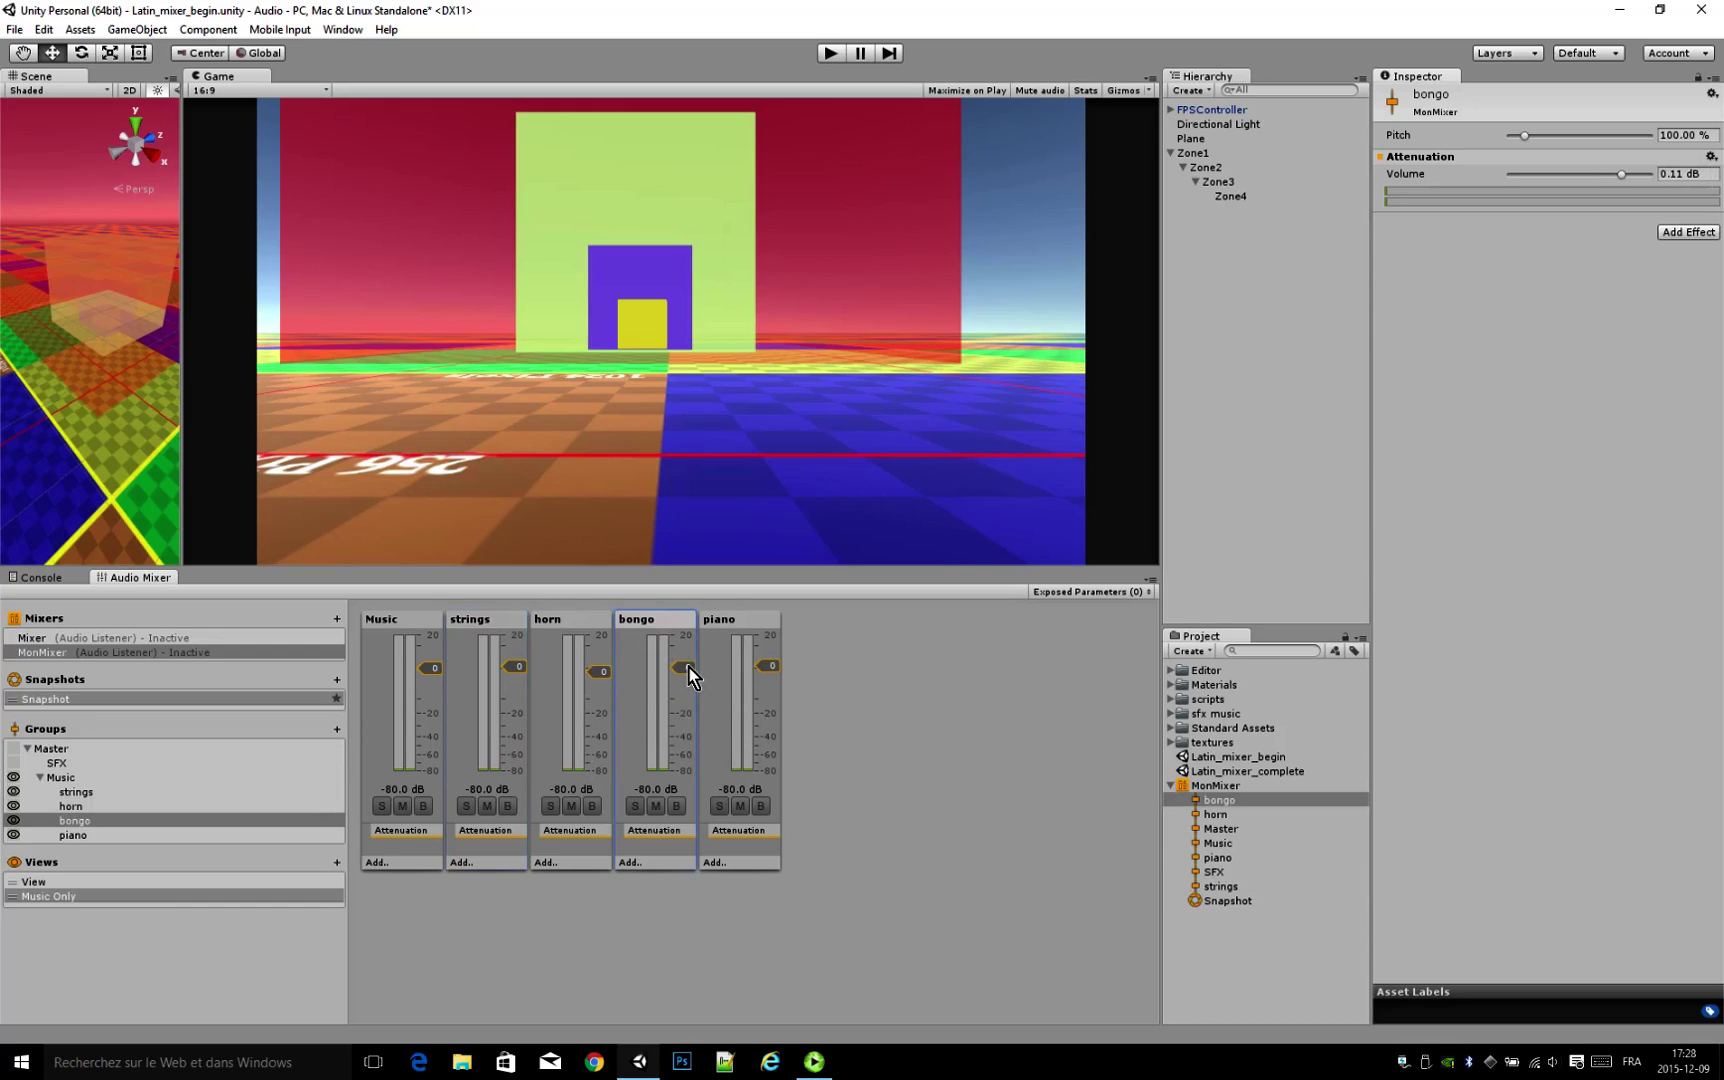
pyautogui.click(430, 672)
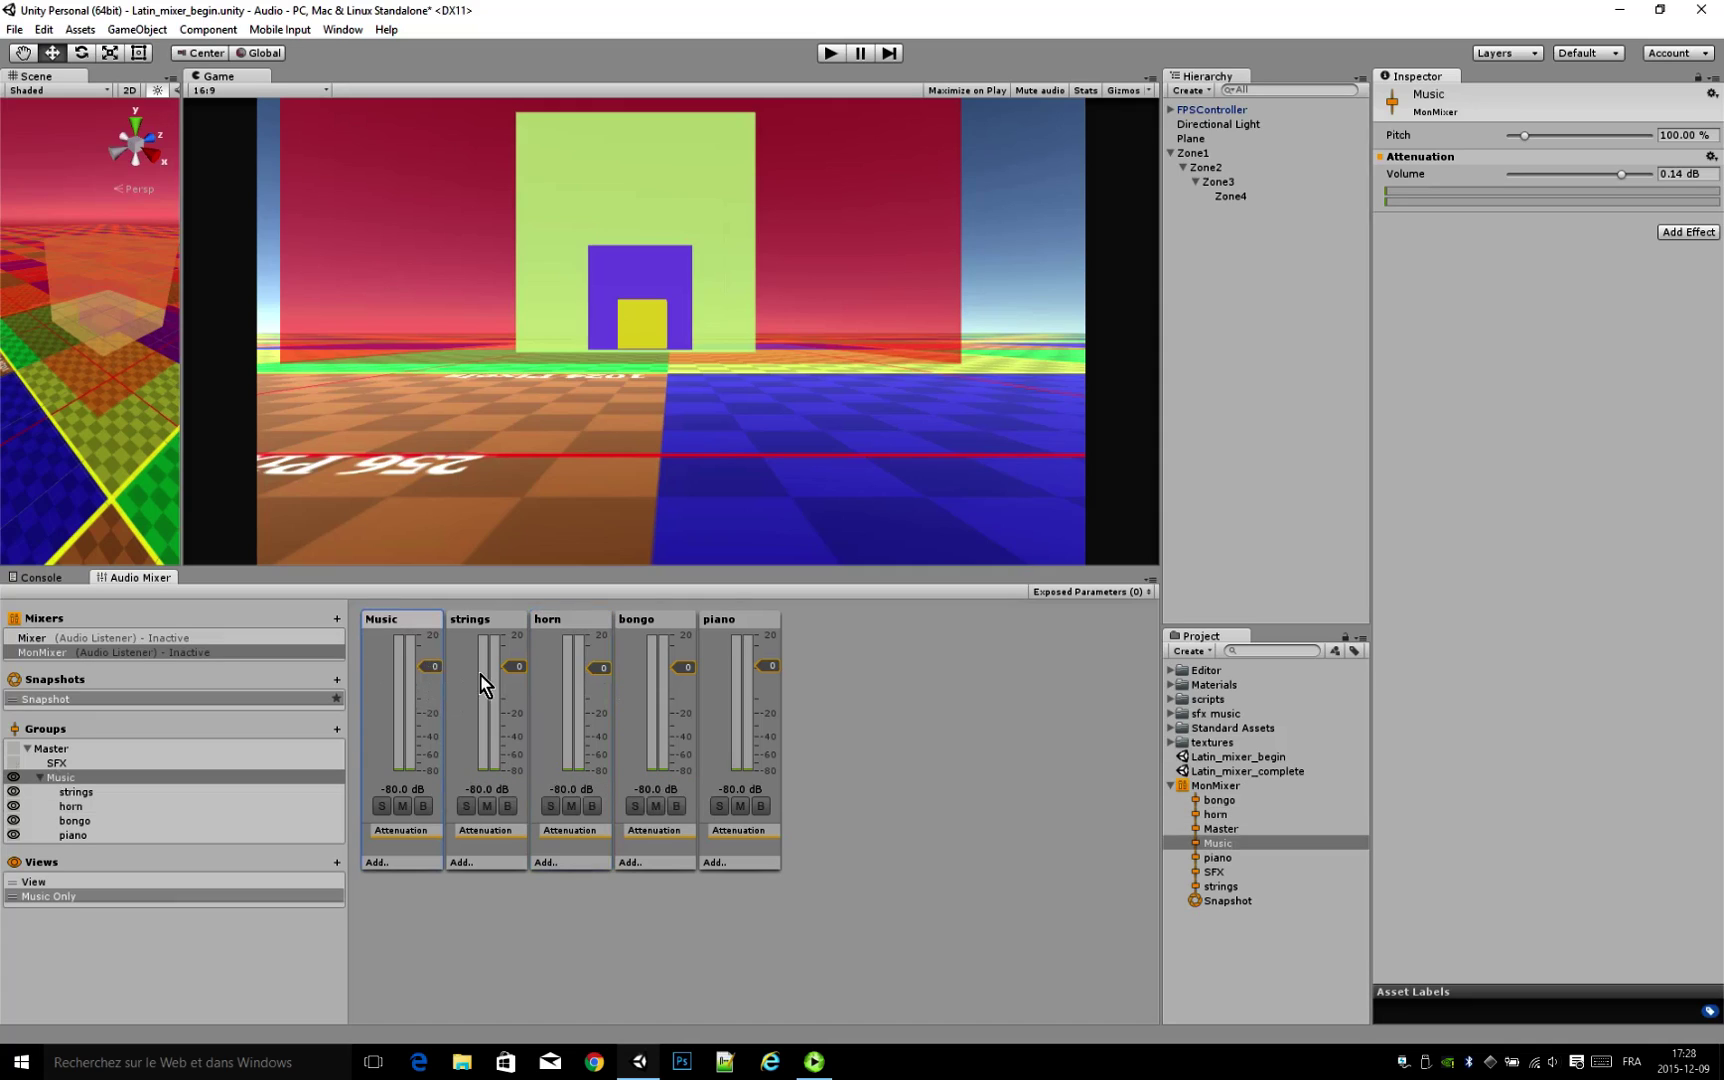
pyautogui.moveTo(766, 673); pyautogui.dragTo(766, 669)
pyautogui.click(826, 721)
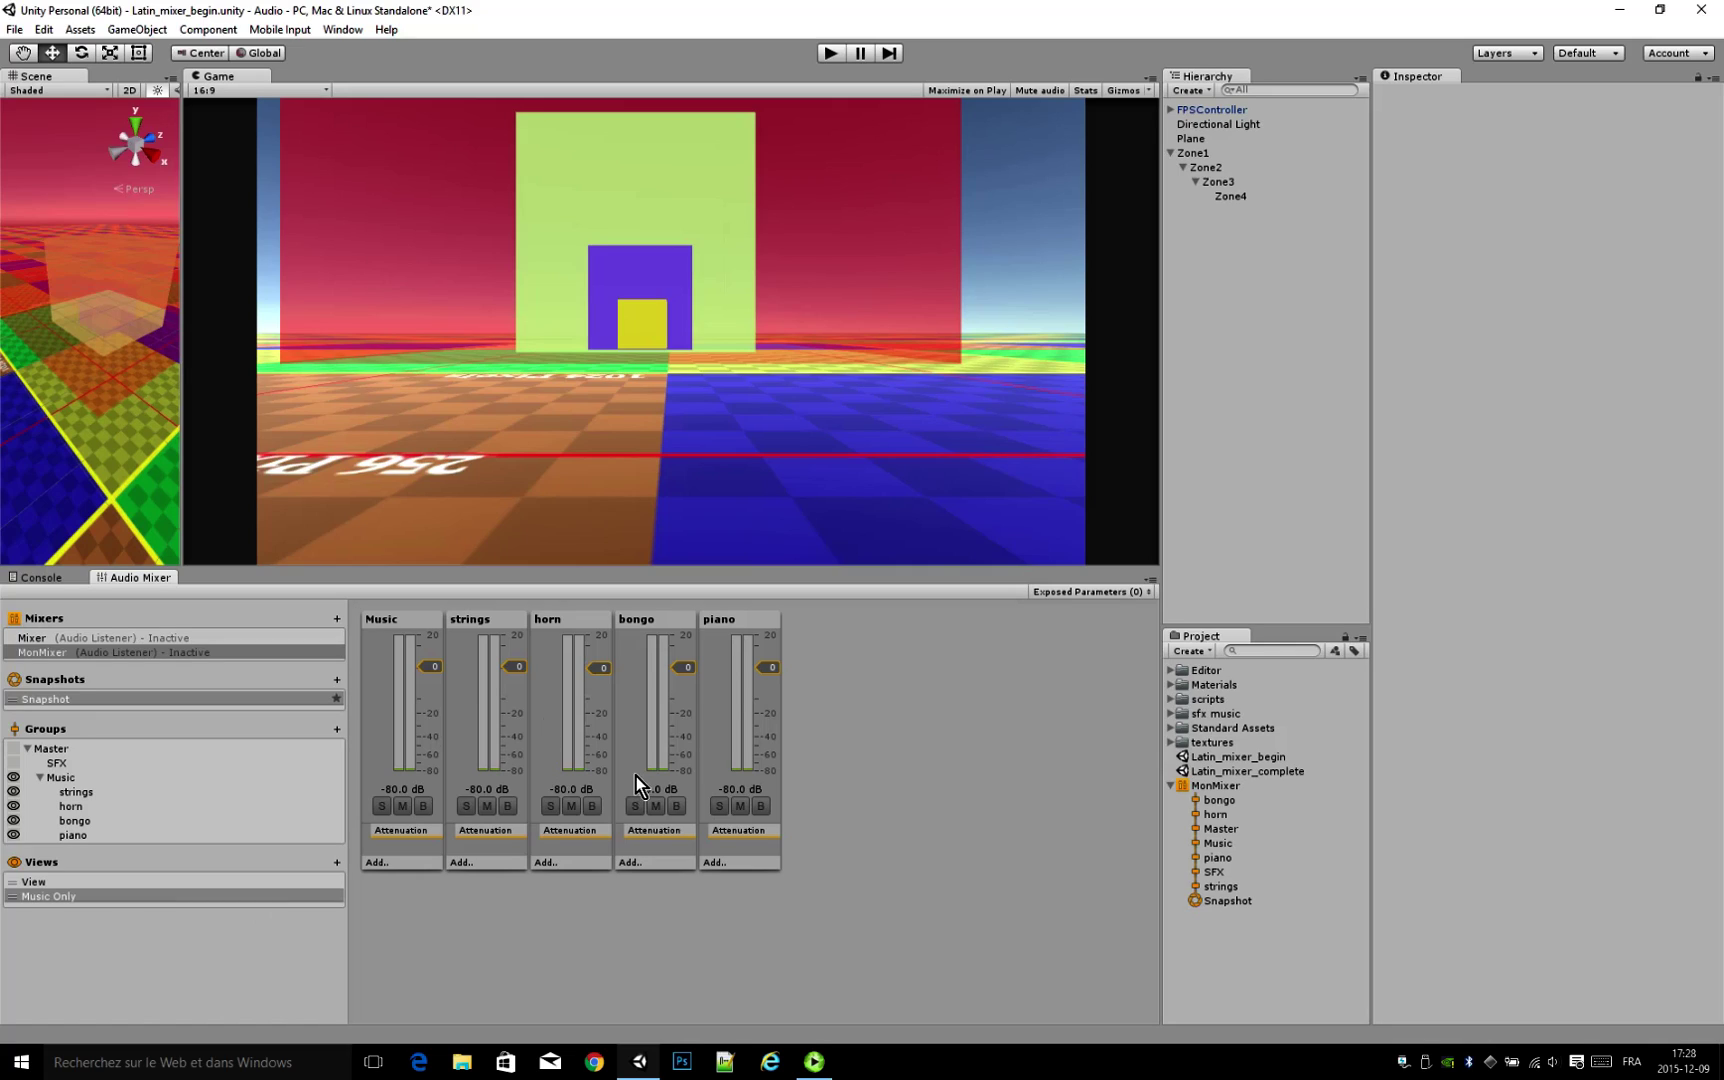
# Step: Expose the strings group's volume in MonMixer to script
pyautogui.click(1172, 787)
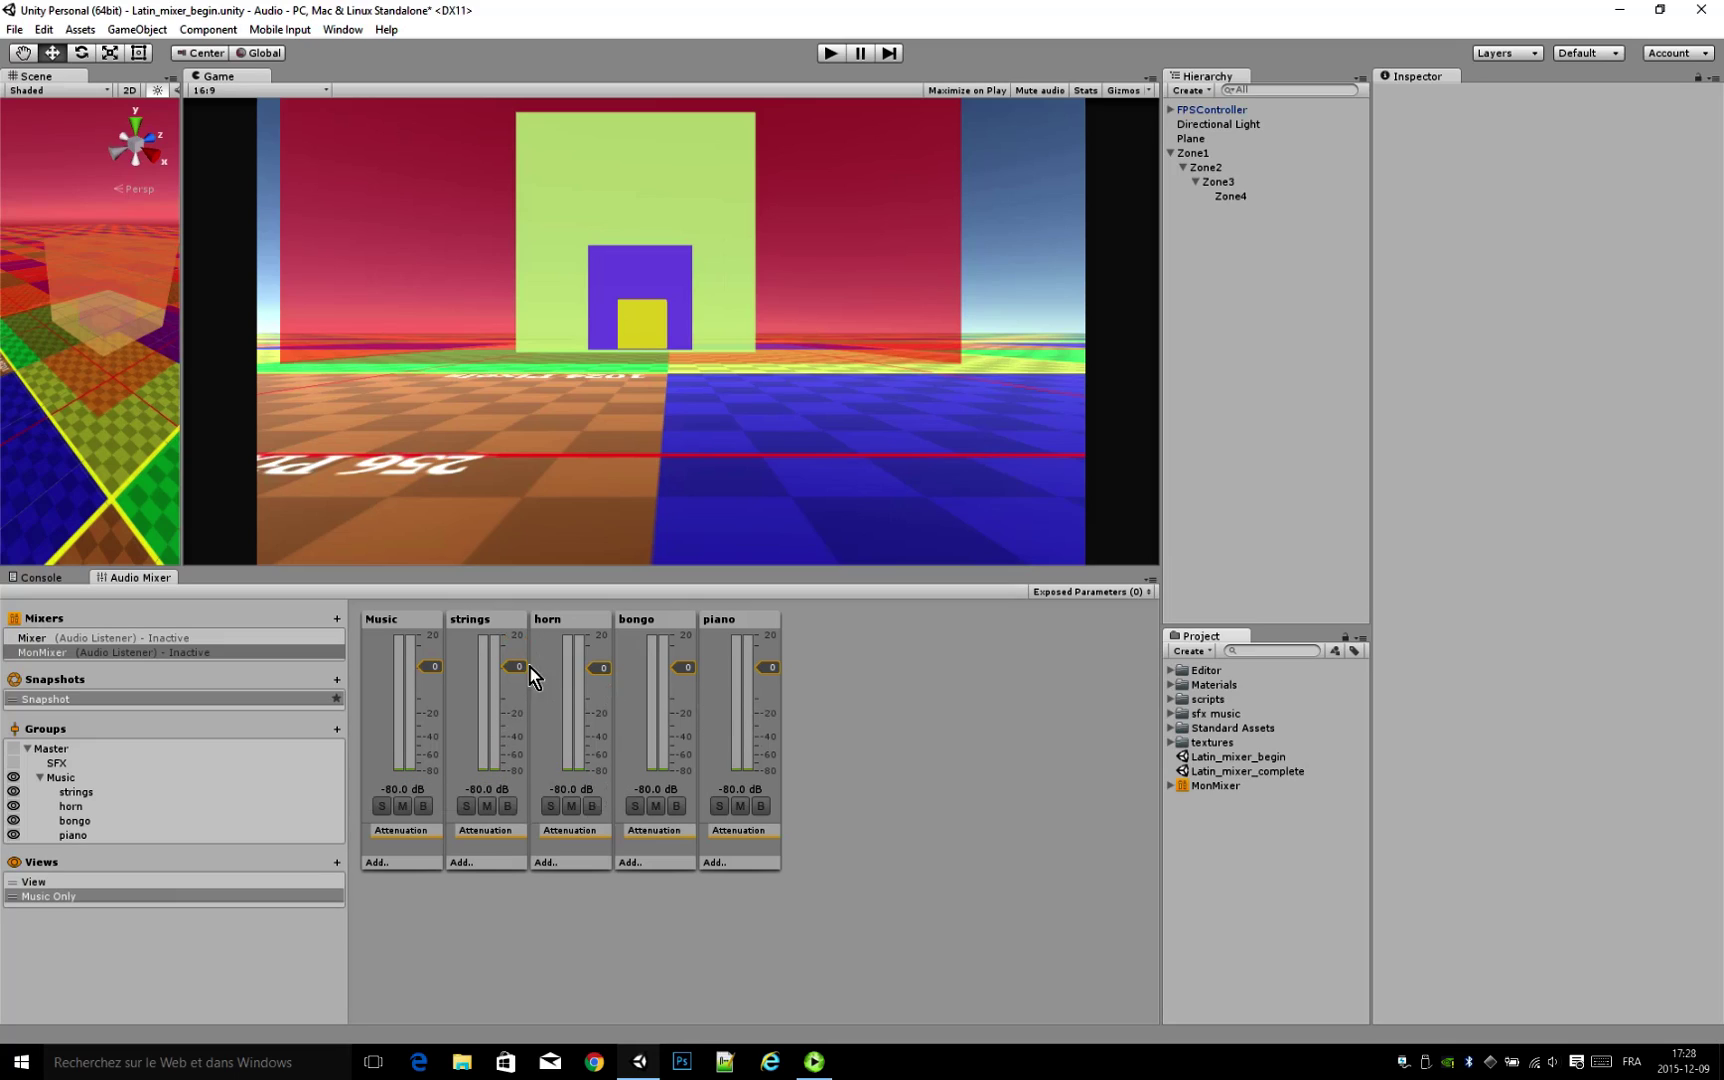
pyautogui.click(501, 628)
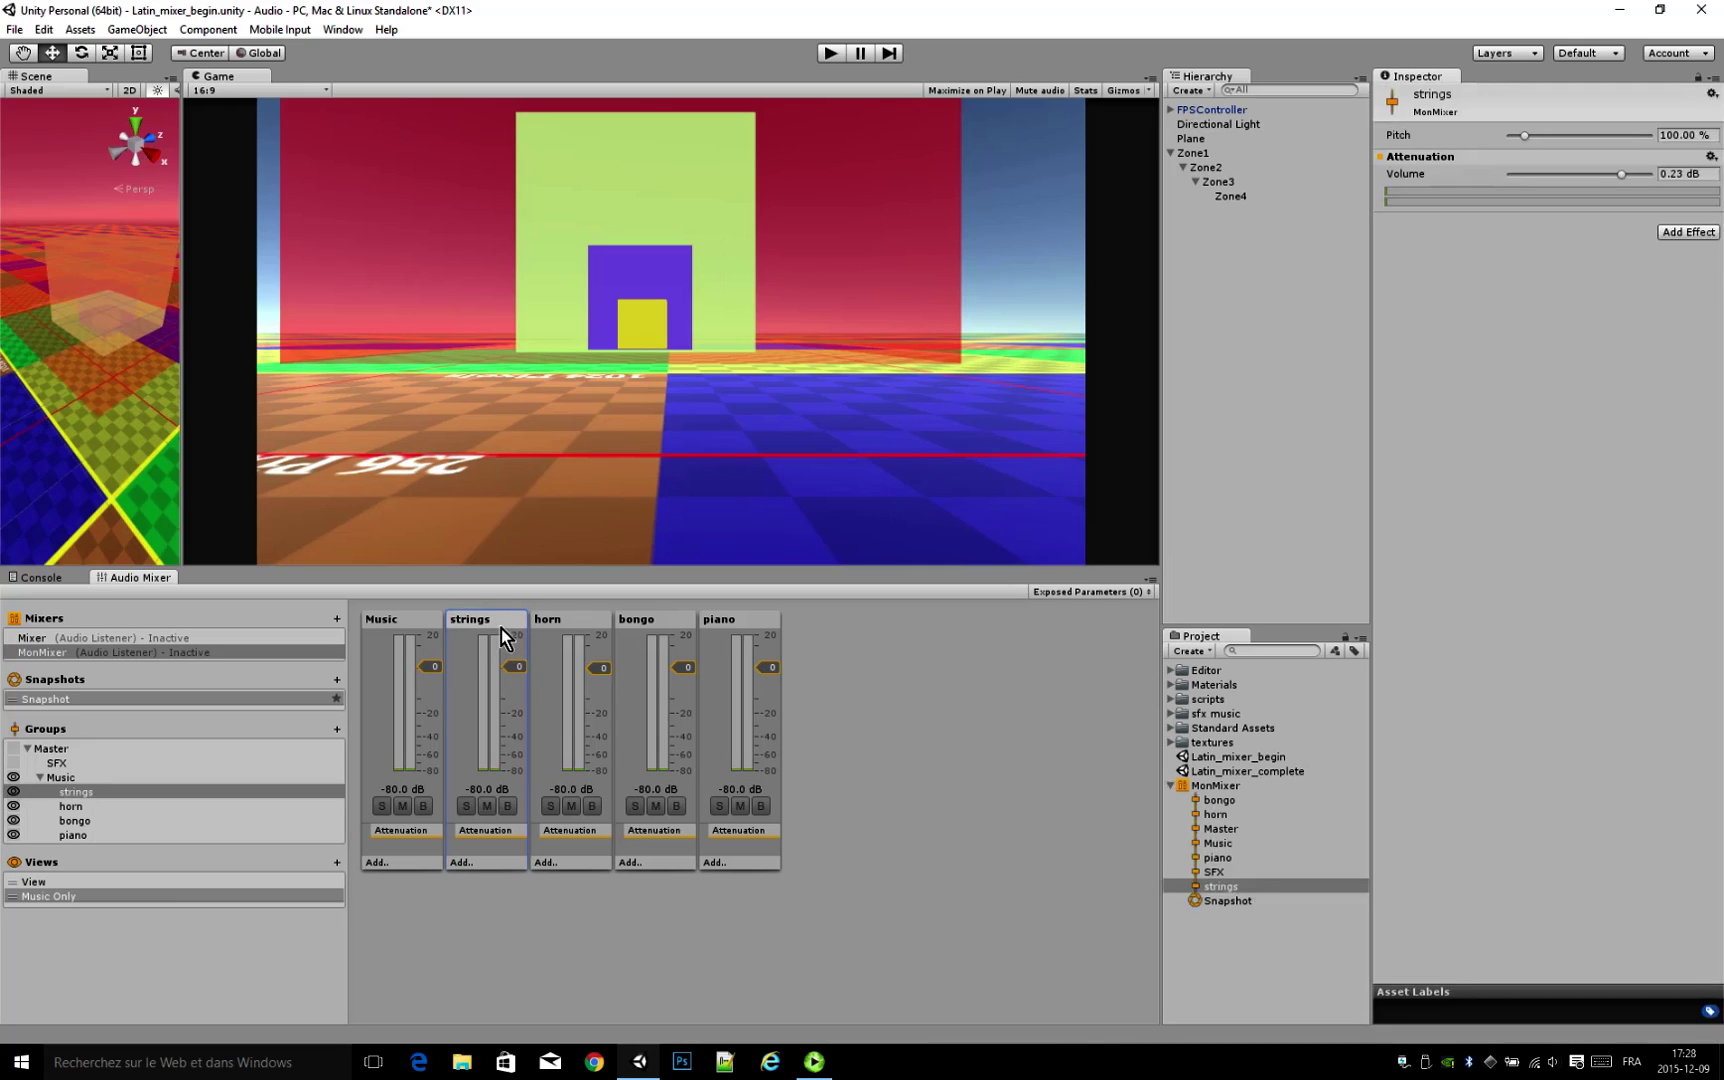
pyautogui.keyDown('ctrl'); pyautogui.click(564, 634); pyautogui.keyUp('ctrl')
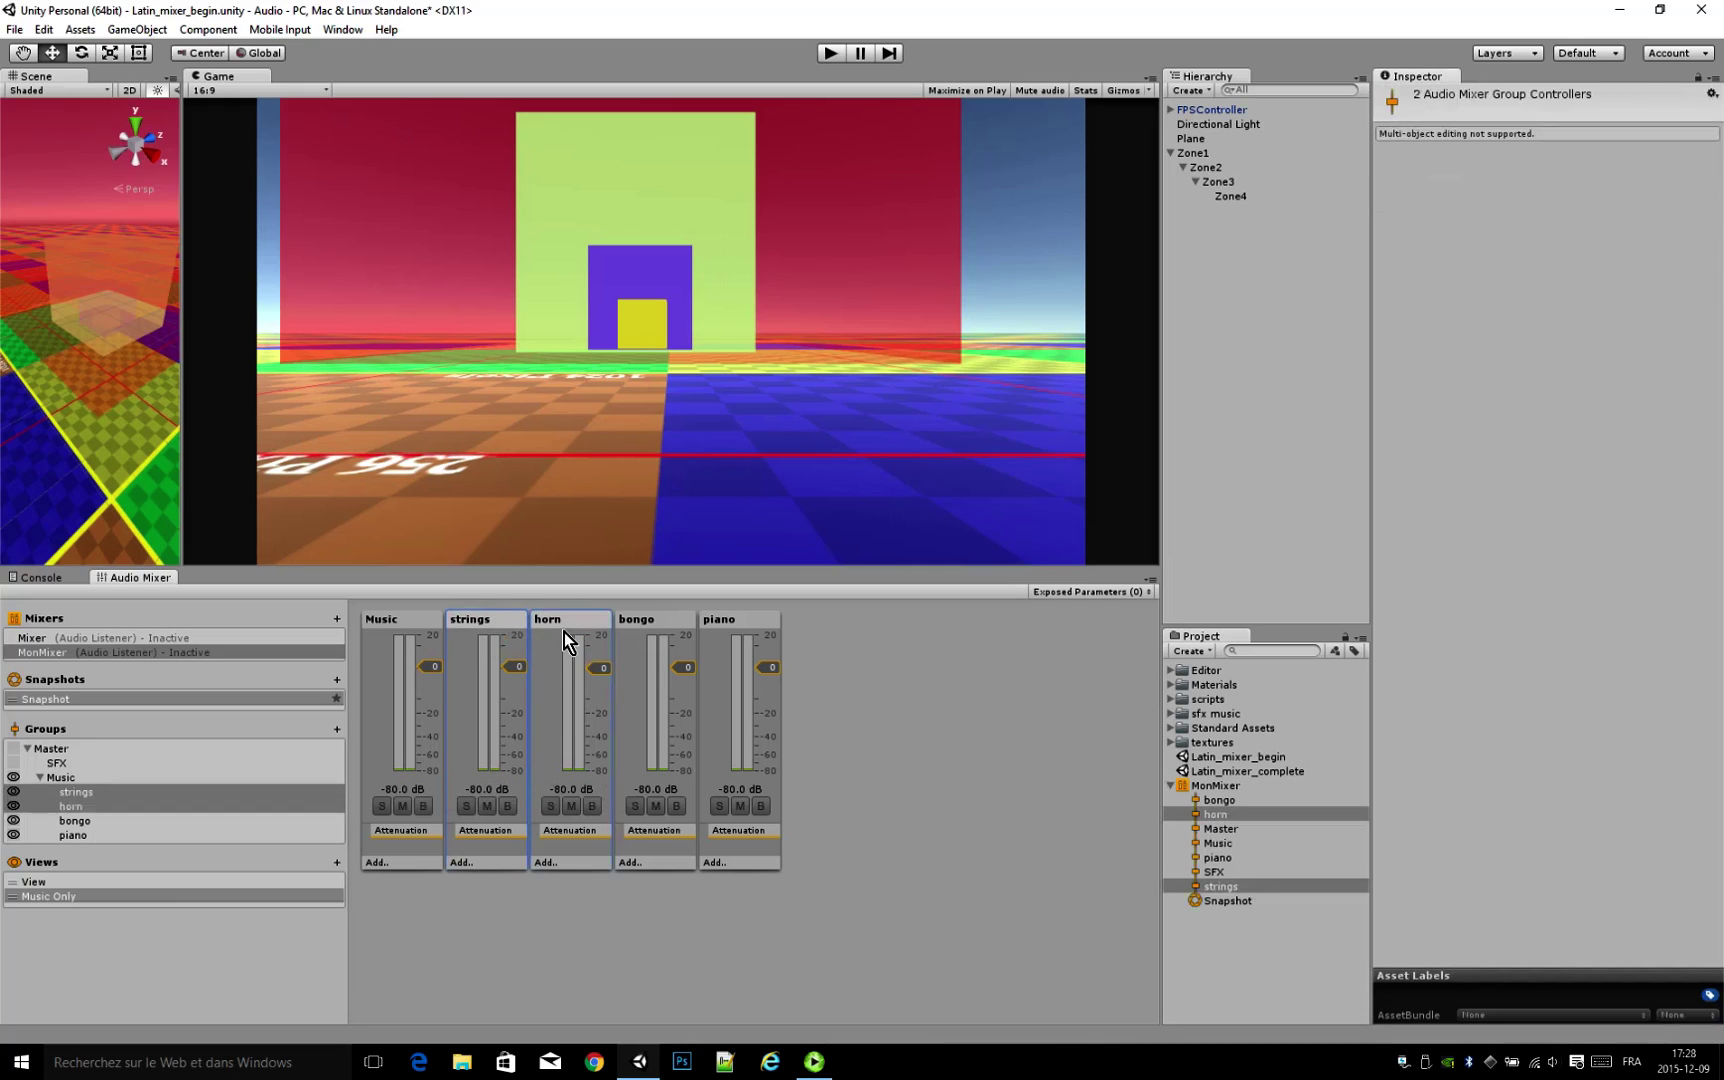
pyautogui.click(525, 665)
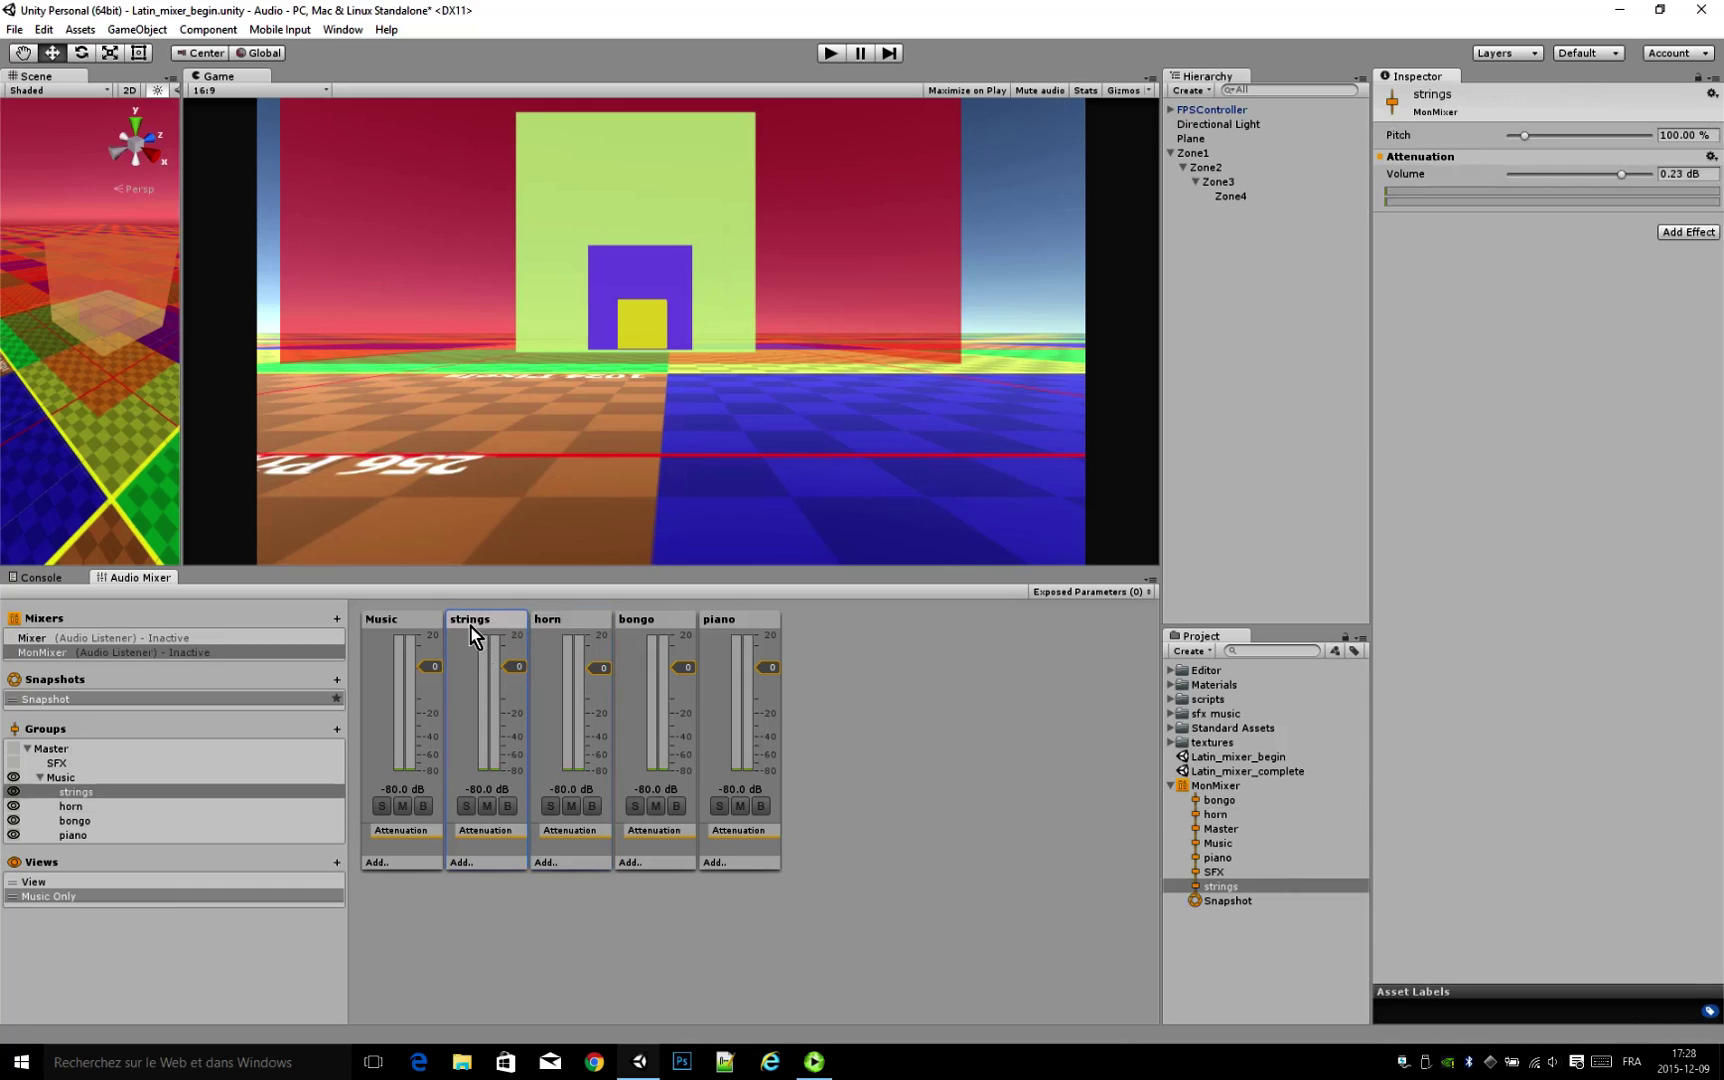
pyautogui.rightClick(1441, 176)
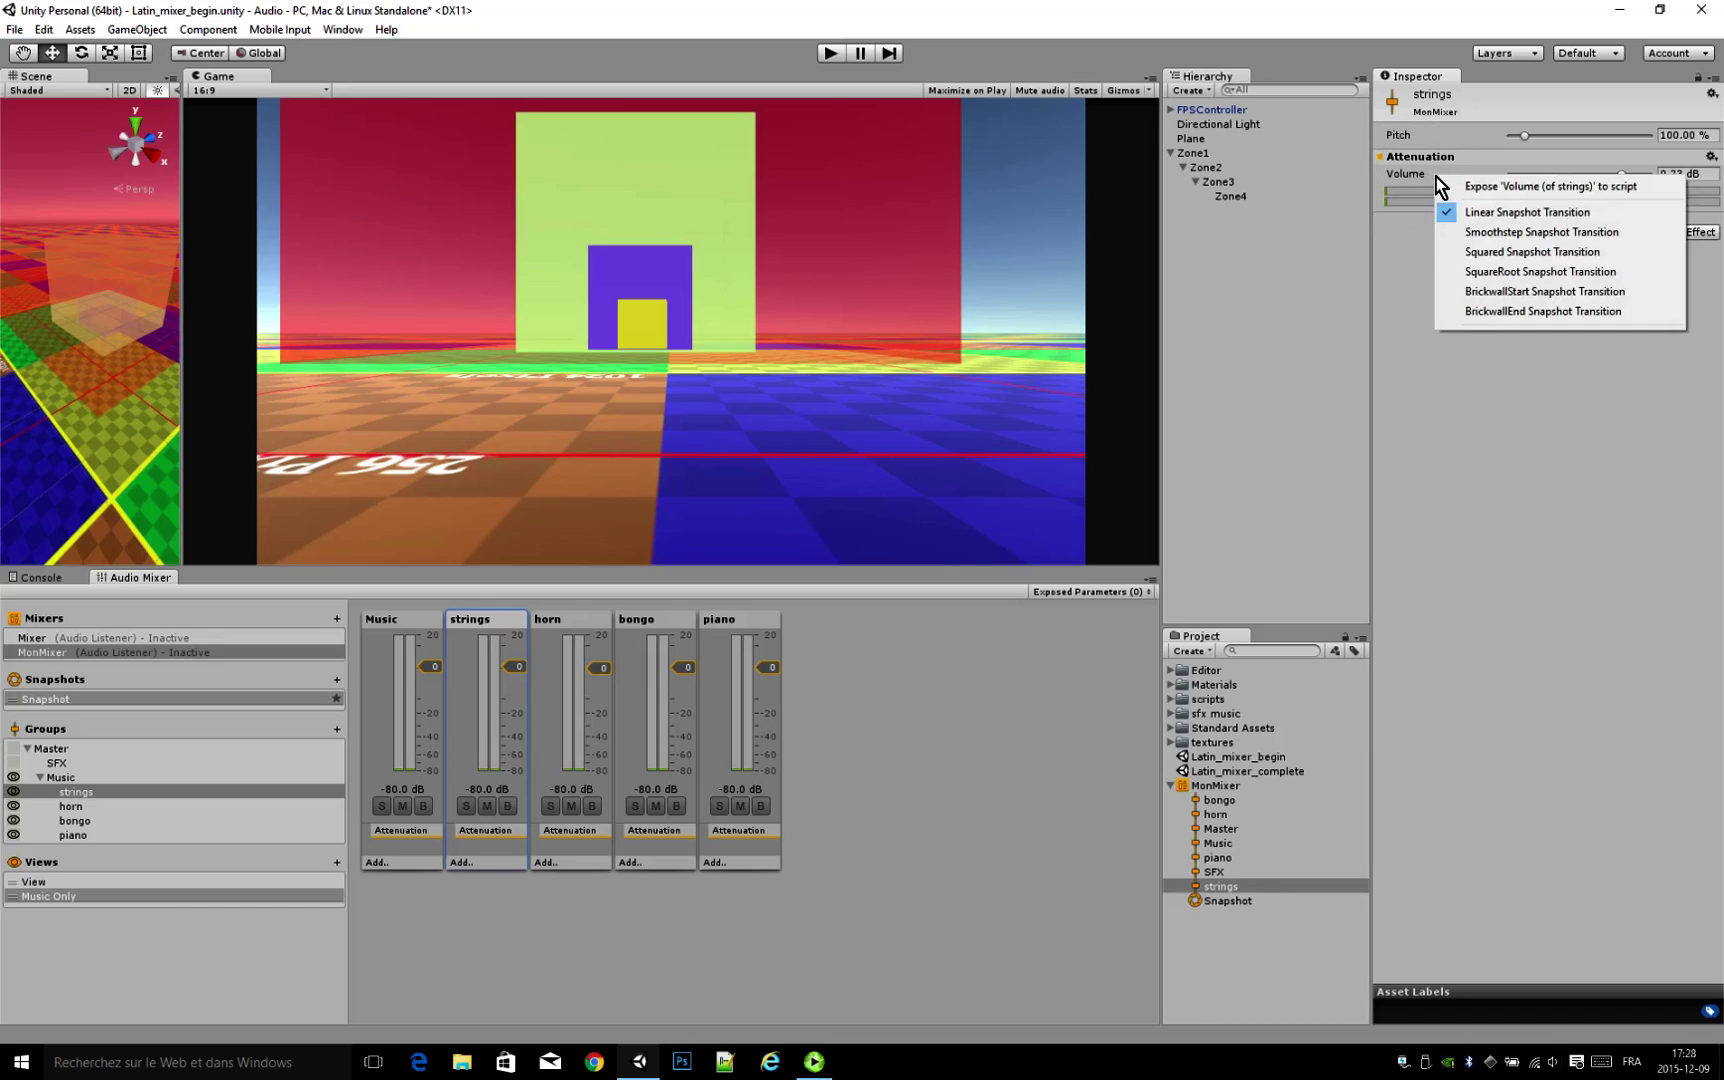
pyautogui.click(1487, 190)
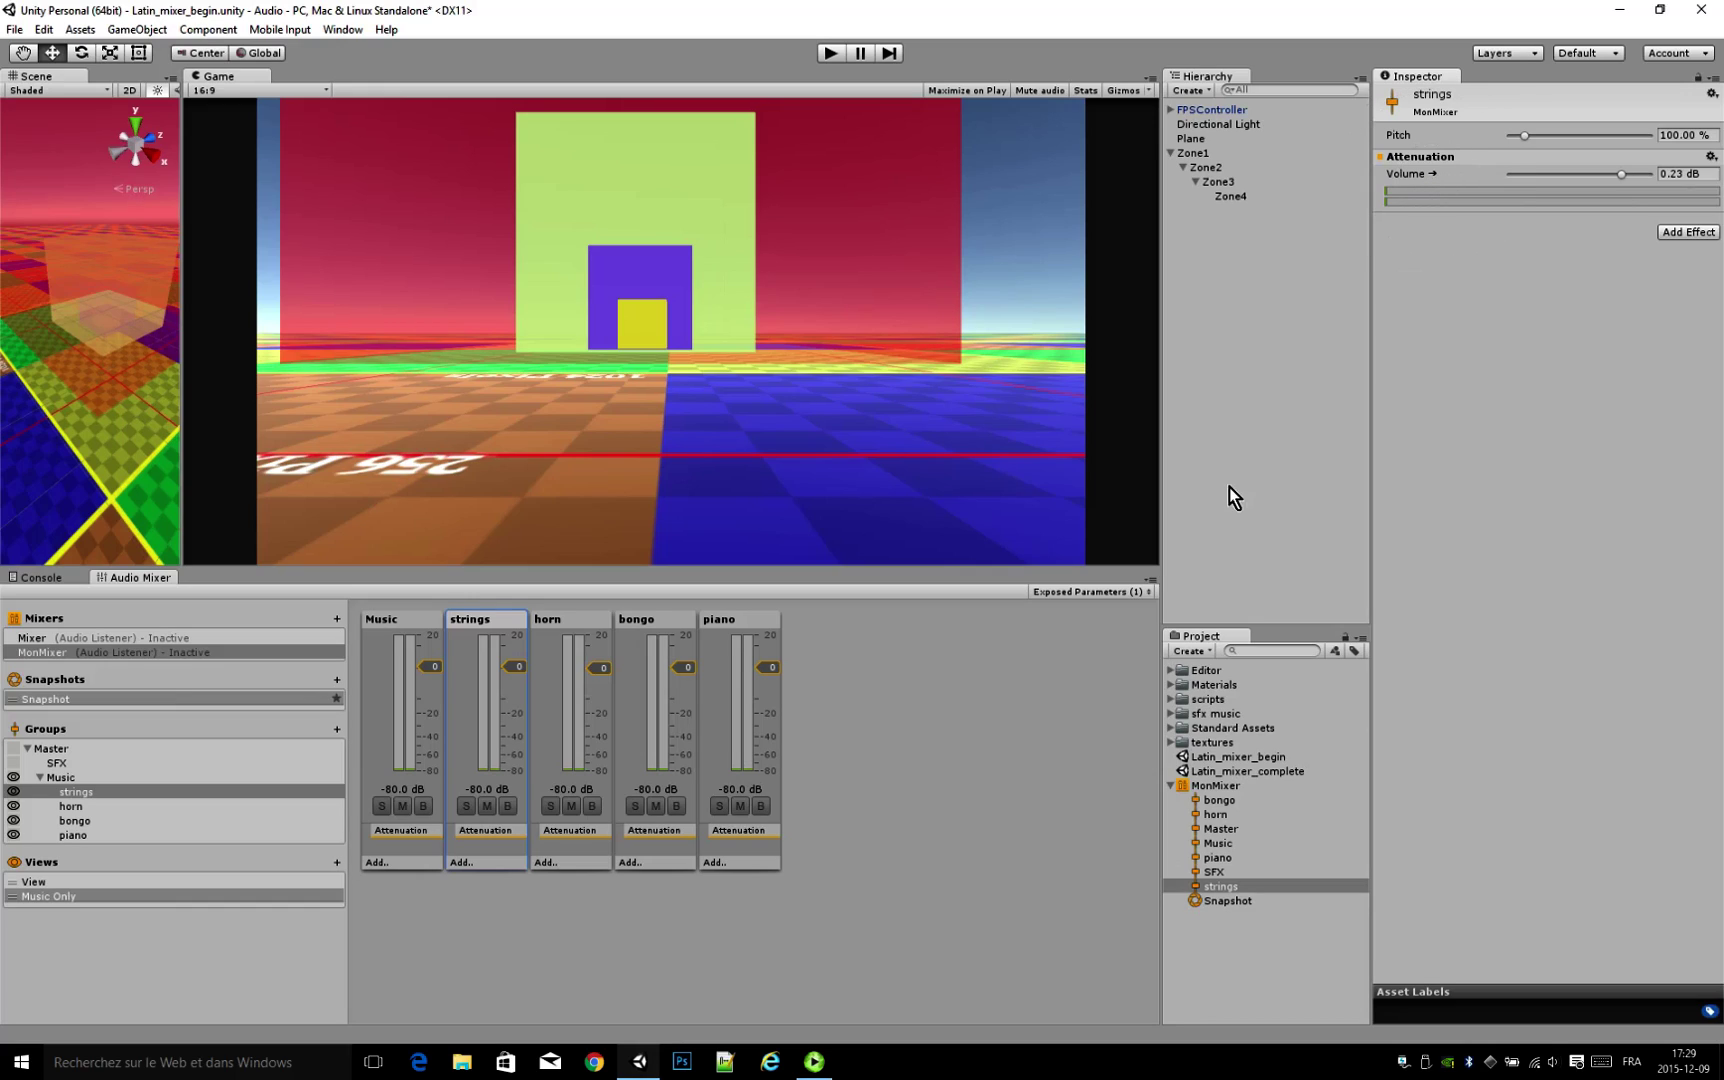
# Step: Rename the exposed parameter for the strings group's volume to "strings"
pyautogui.click(1086, 592)
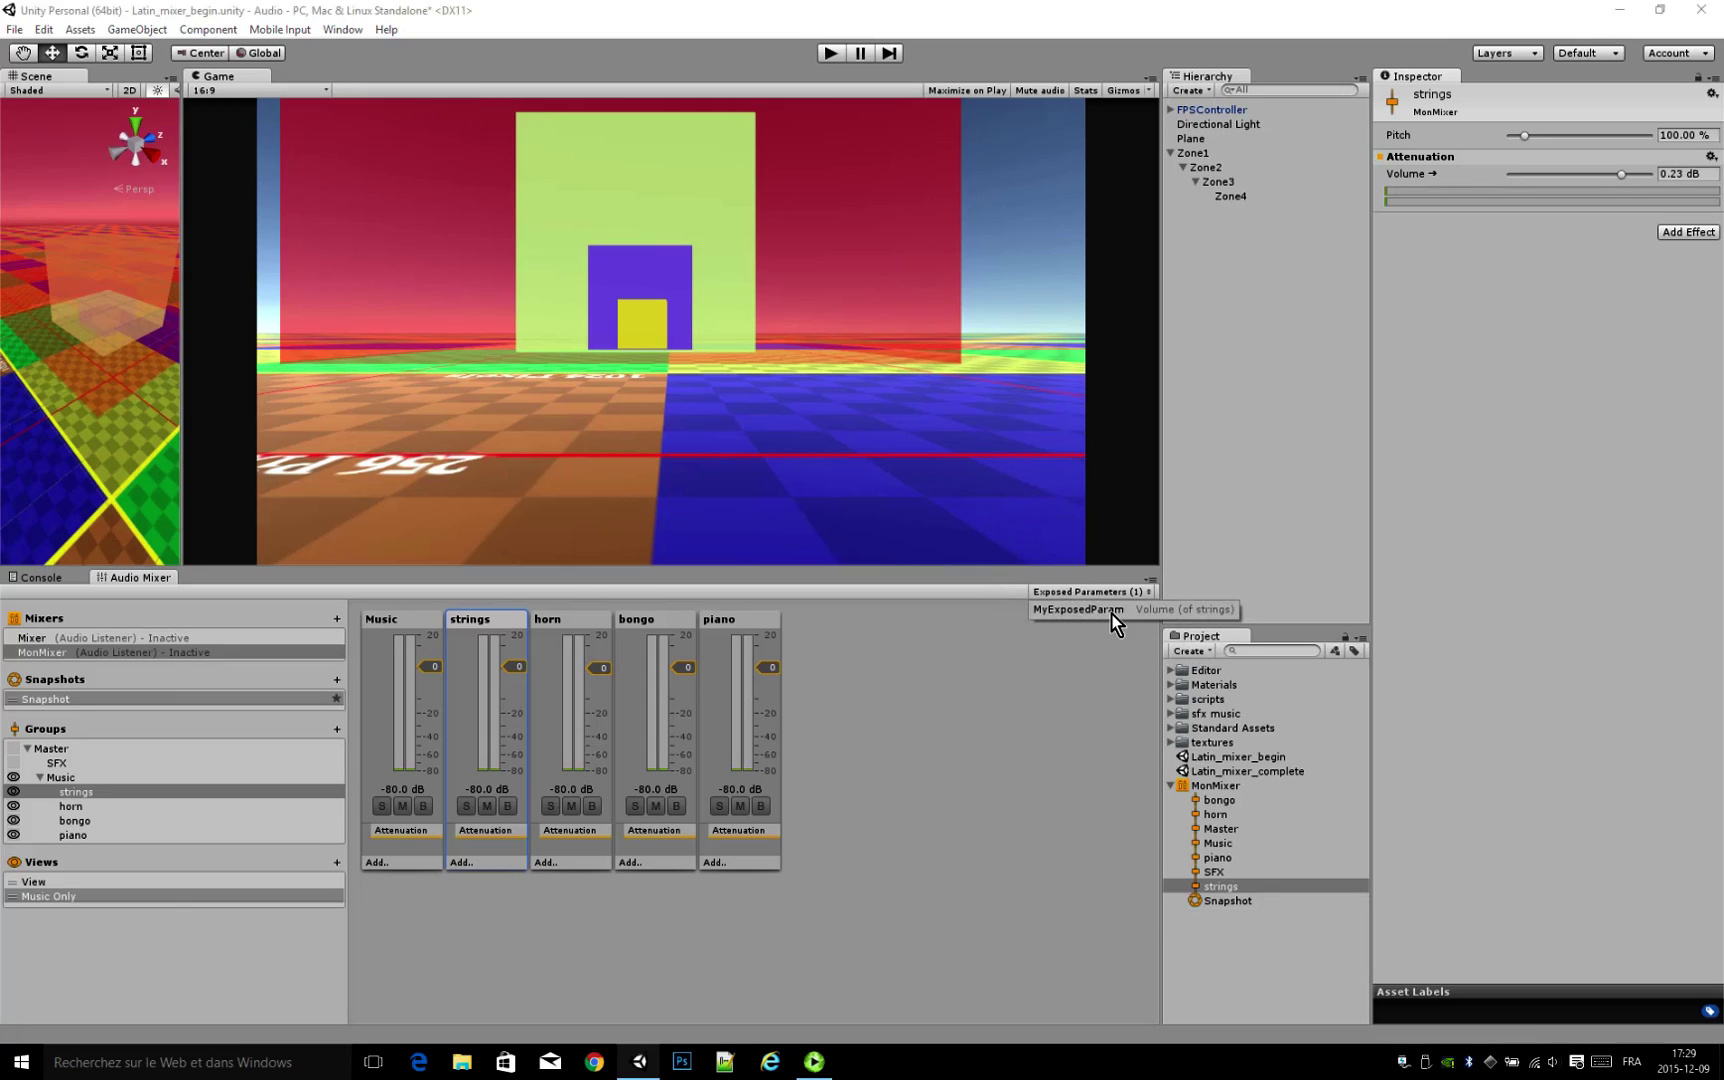
pyautogui.click(1107, 613)
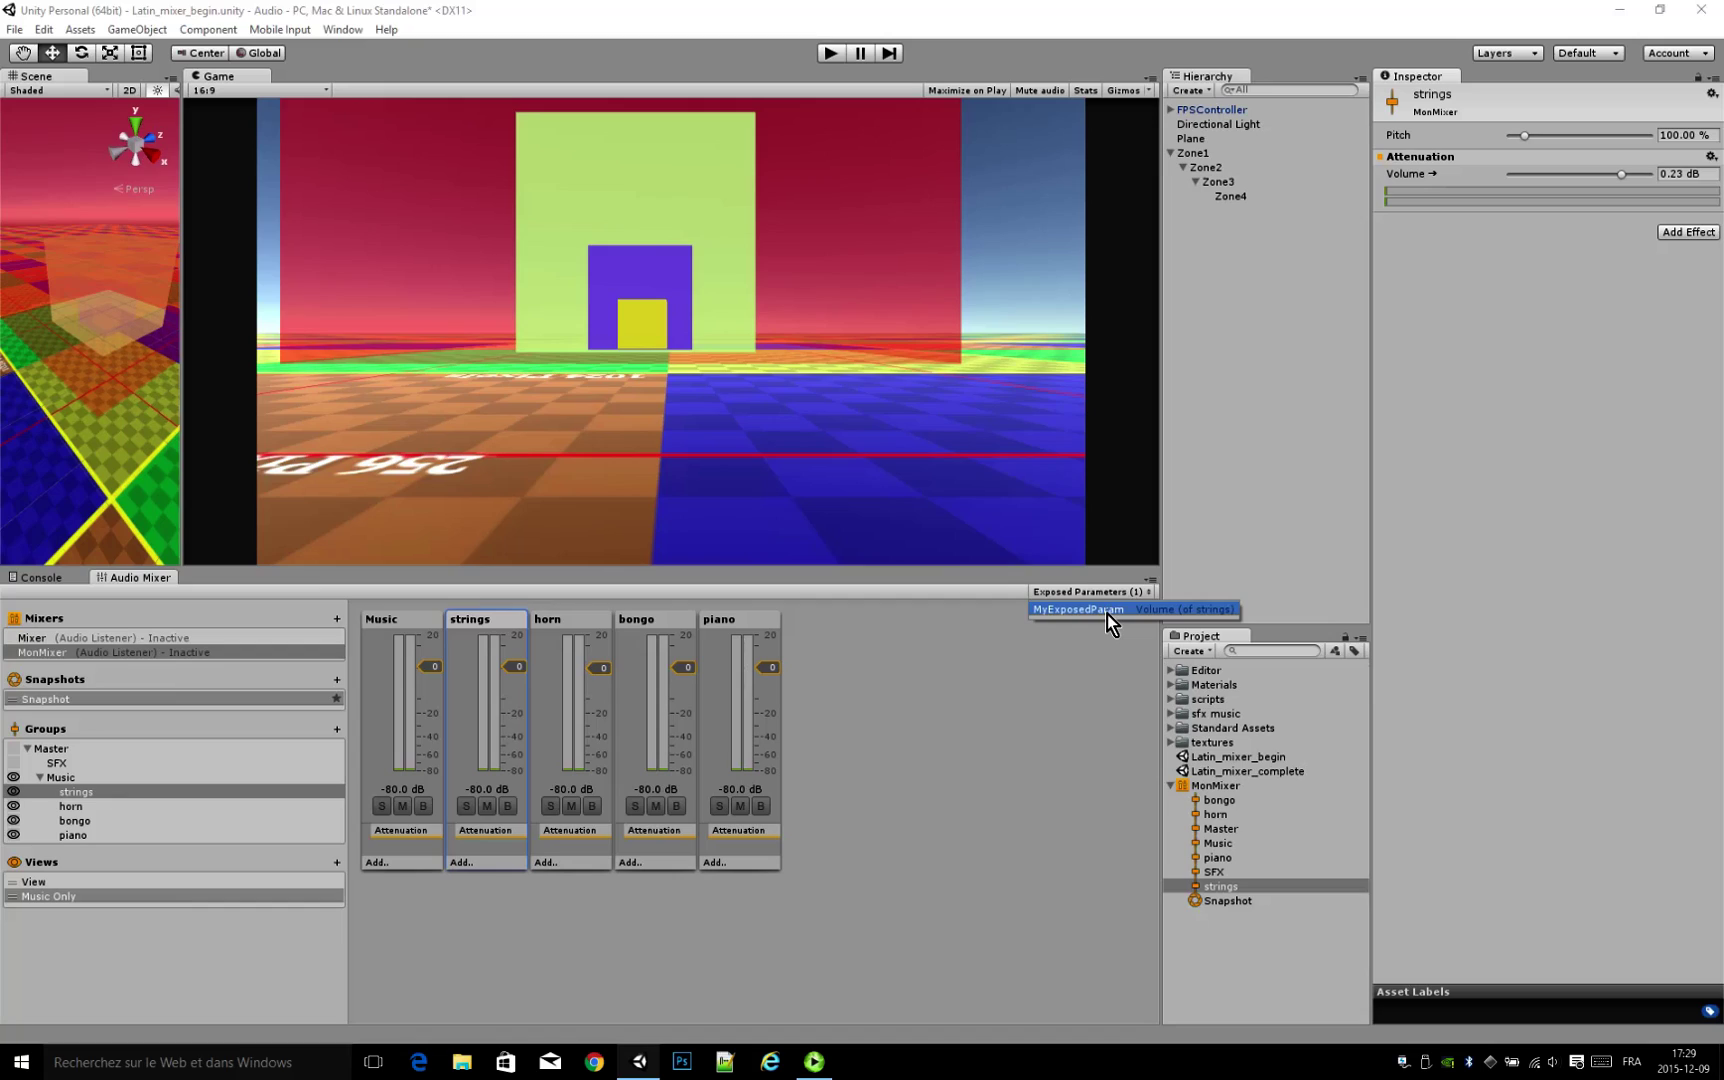
pyautogui.doubleClick(1107, 614)
pyautogui.write('strings')
pyautogui.press('Return')
pyautogui.doubleClick(1063, 612)
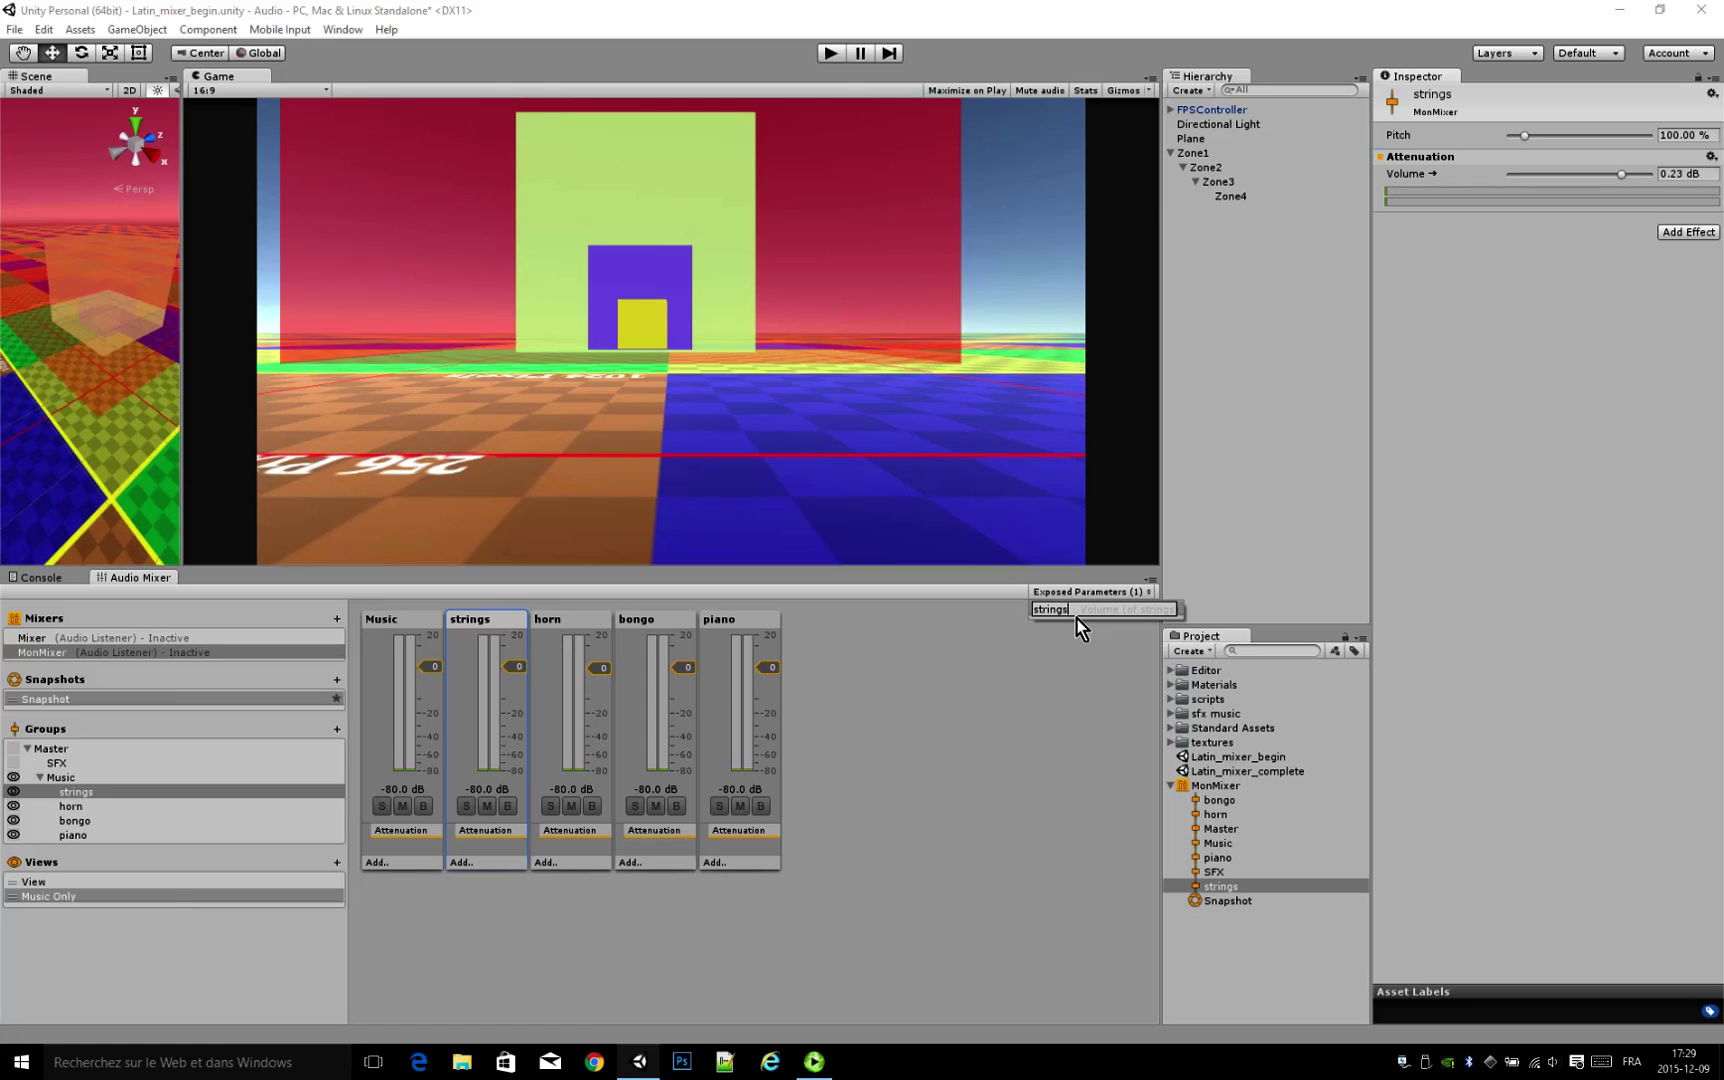
pyautogui.write('s')
pyautogui.press('Return')
pyautogui.click(1078, 652)
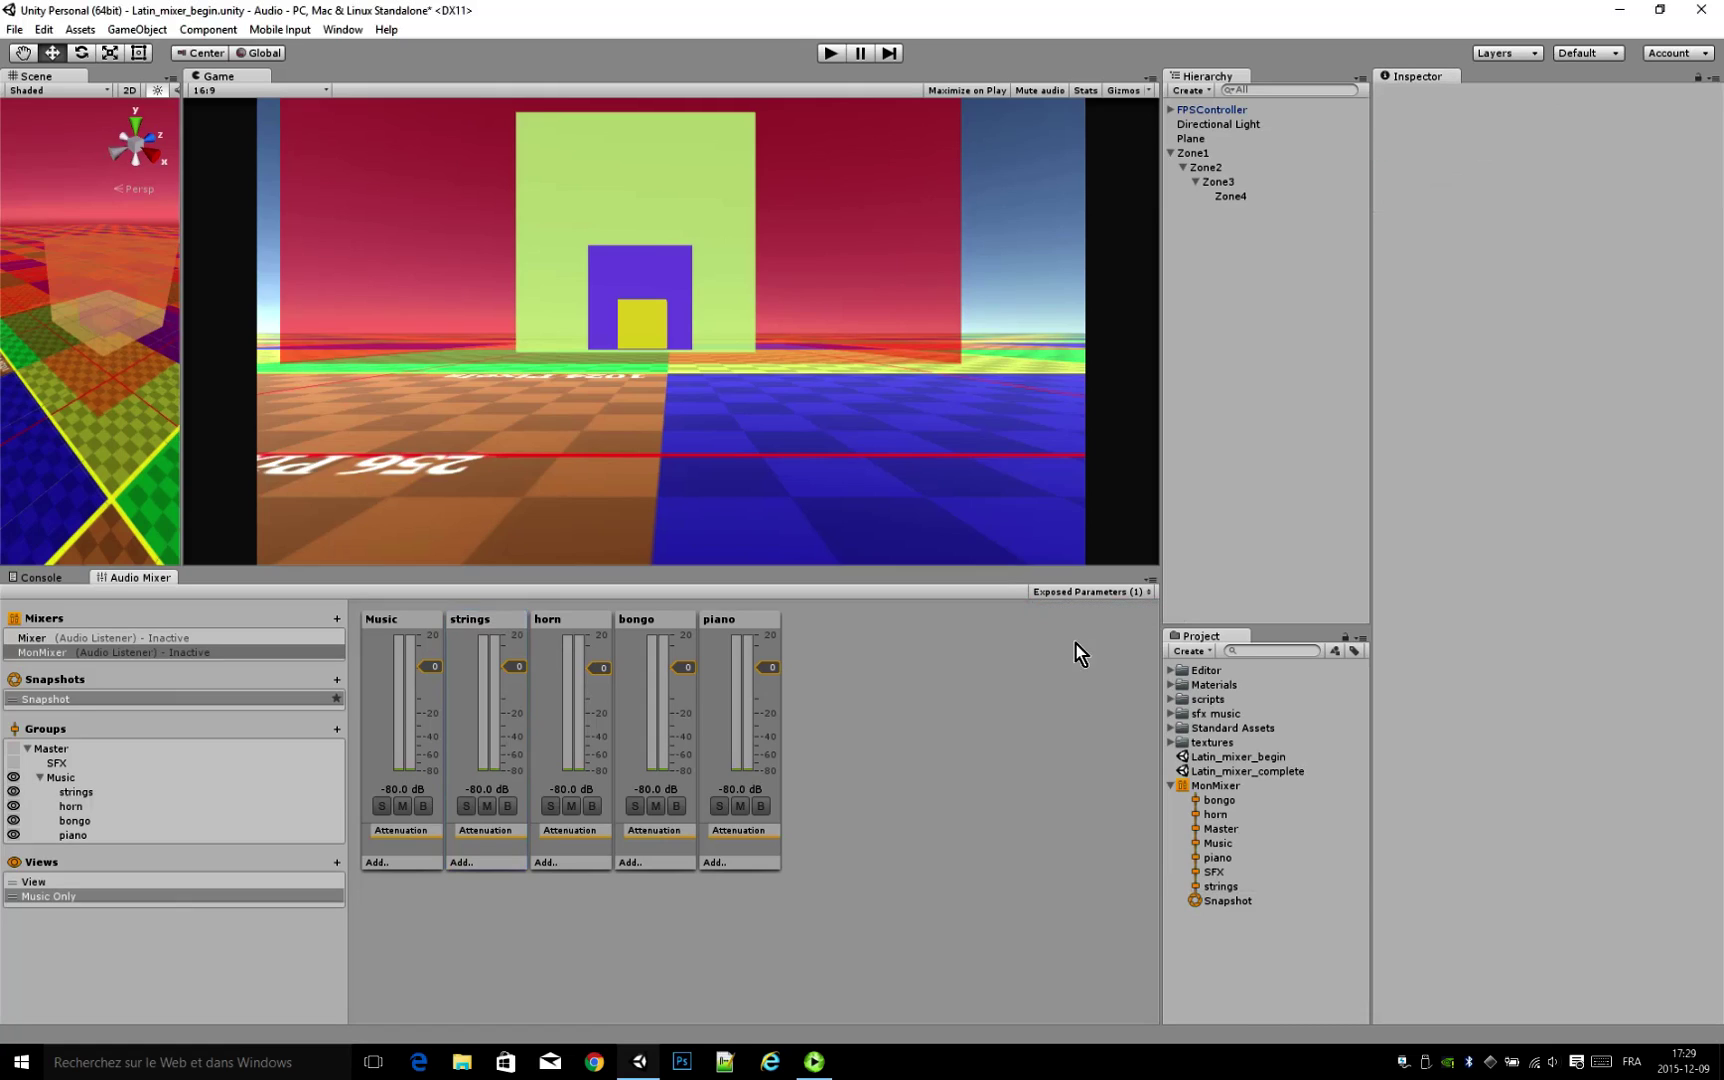
# Step: Expose the horn group's volume to script and rename its exposed parameter to "horn"
pyautogui.click(539, 645)
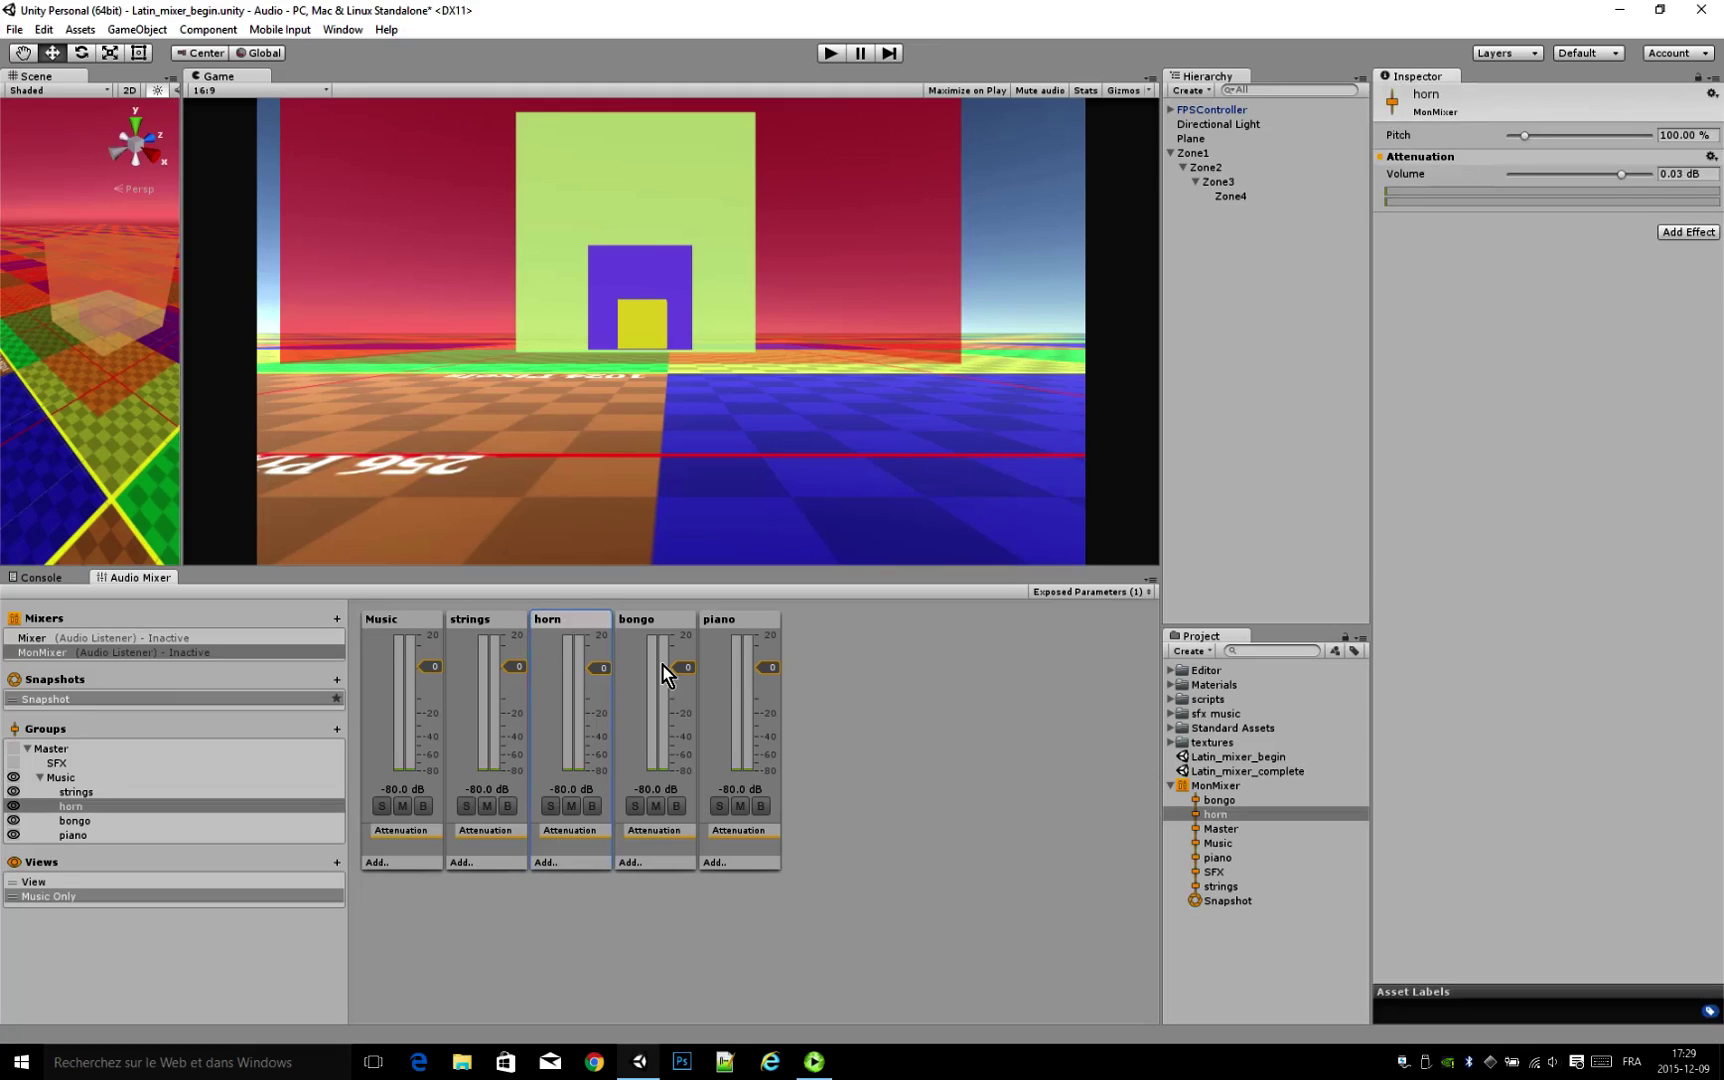
pyautogui.rightClick(1422, 178)
pyautogui.click(1451, 195)
pyautogui.click(1060, 592)
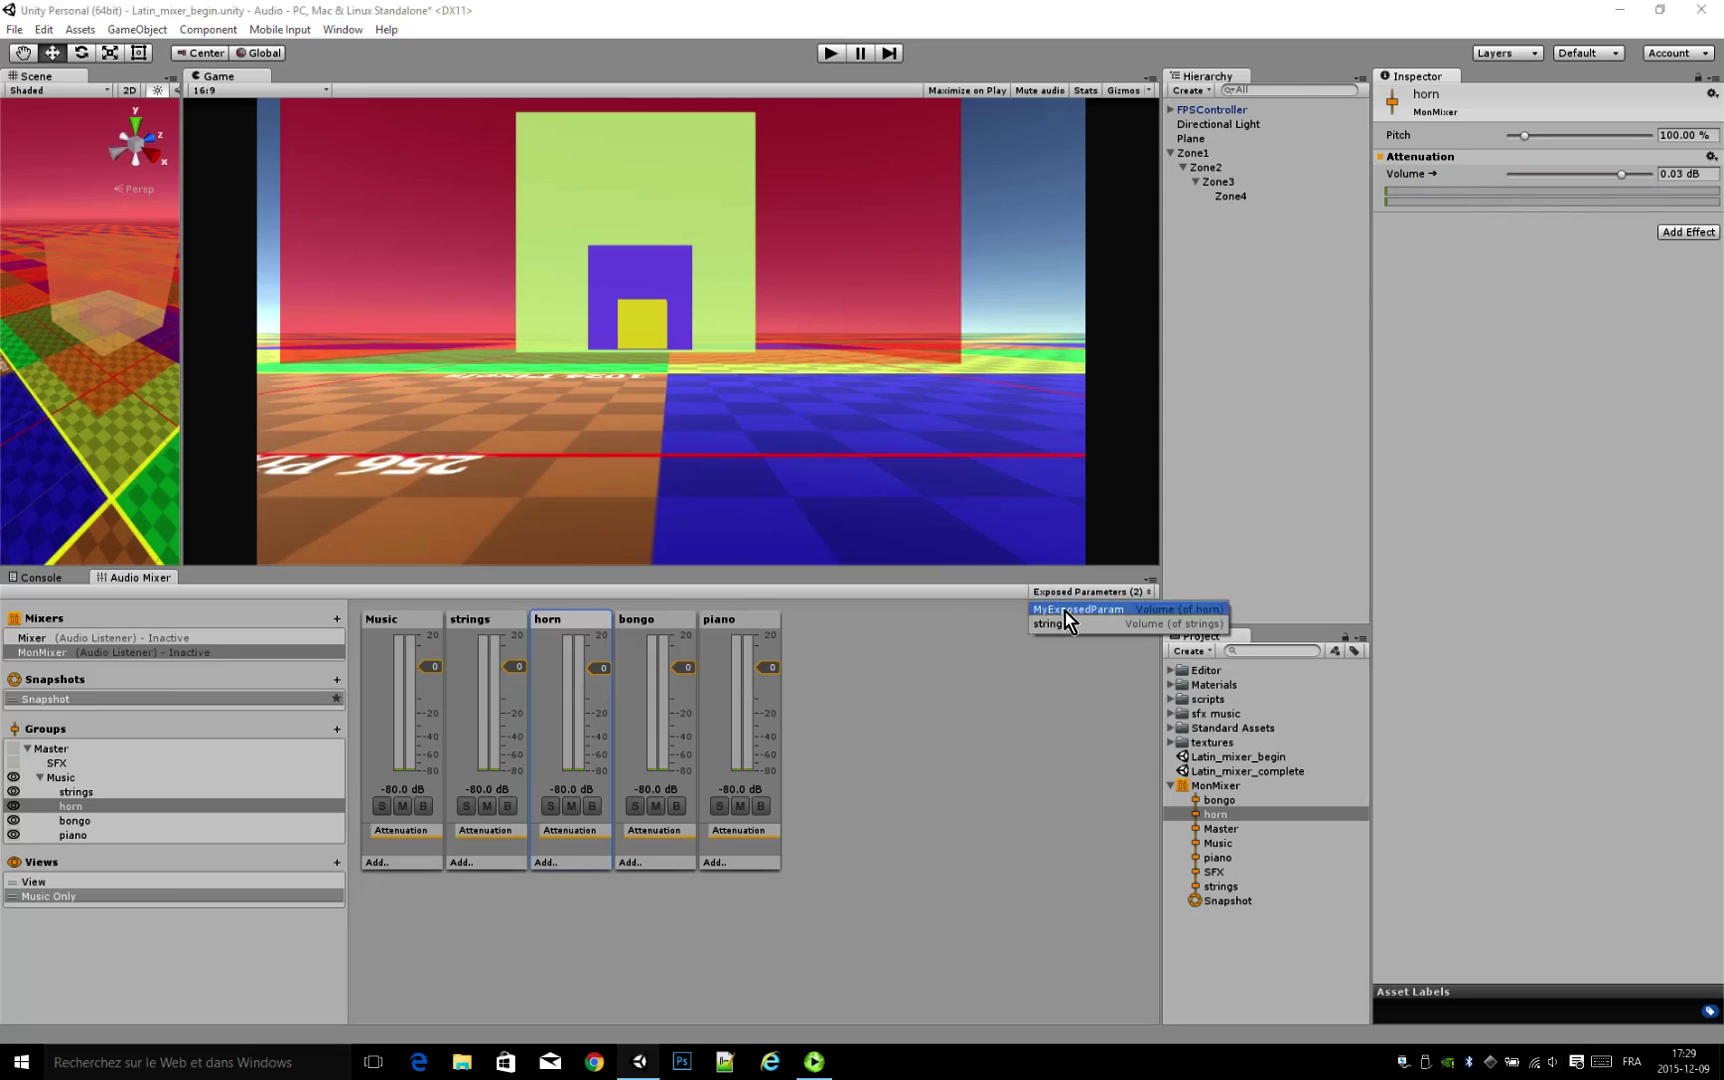
pyautogui.doubleClick(1065, 611)
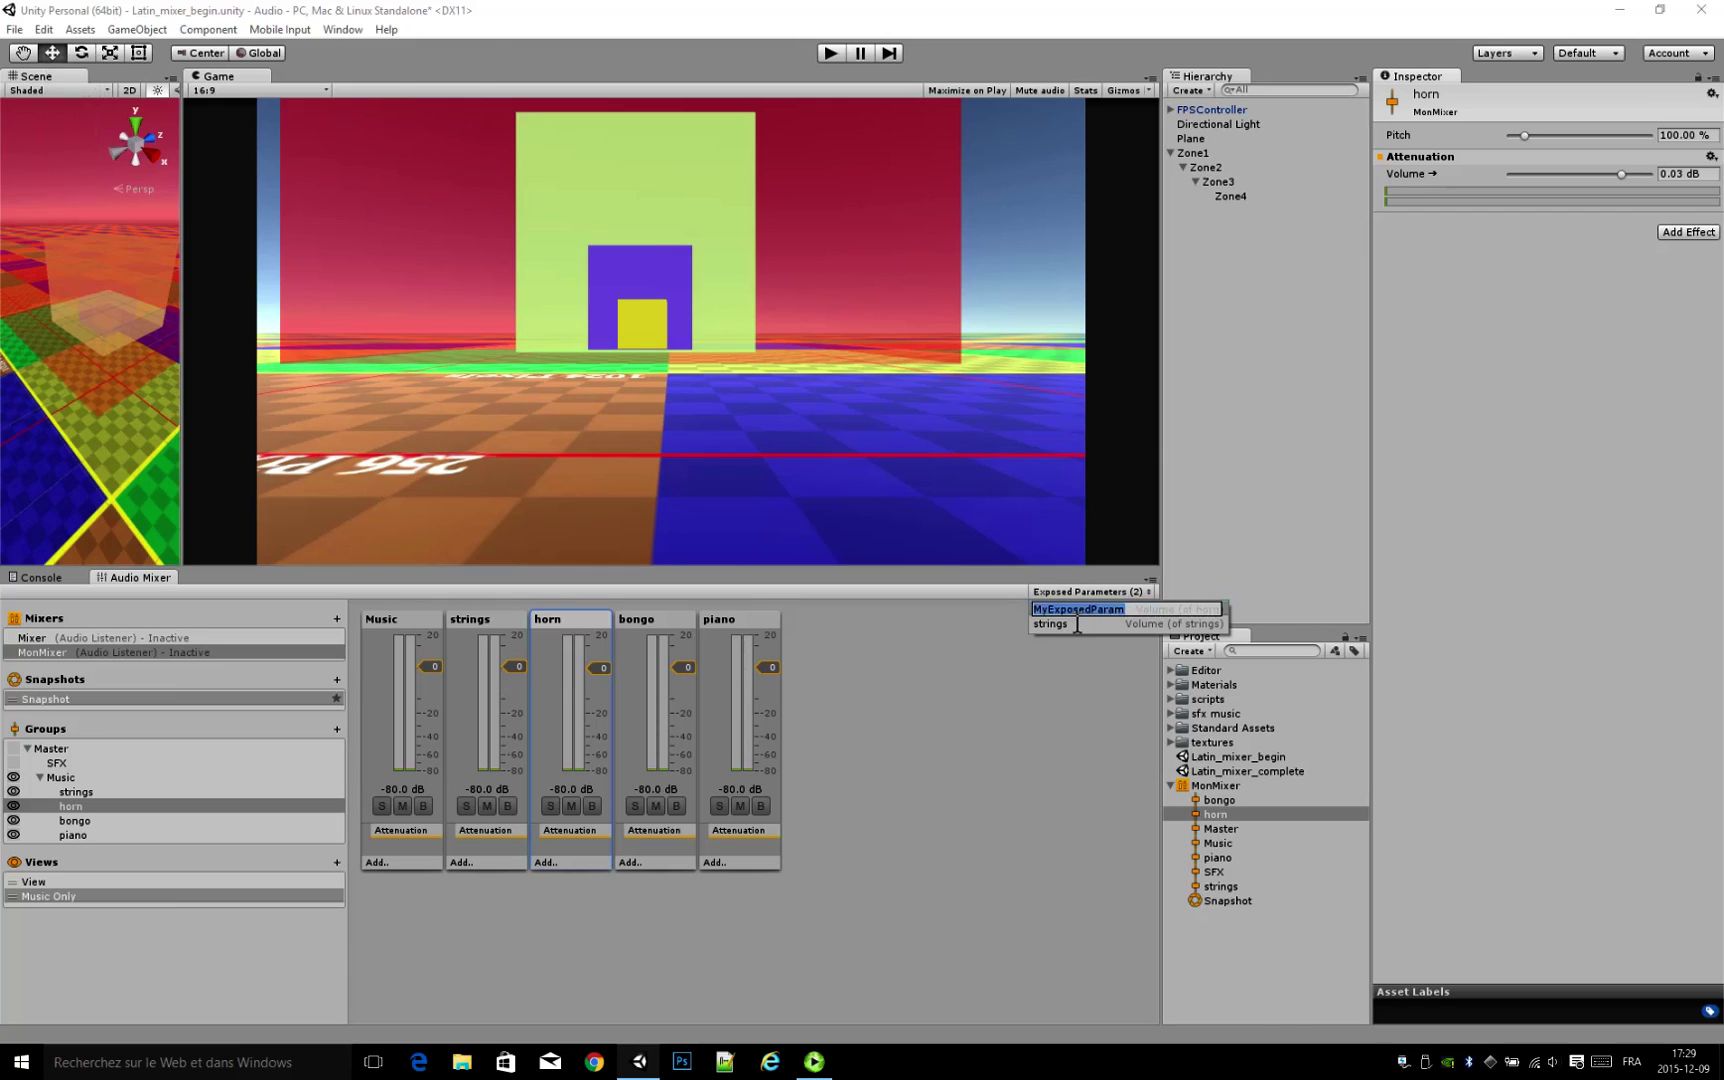
pyautogui.write('horn')
pyautogui.press('Return')
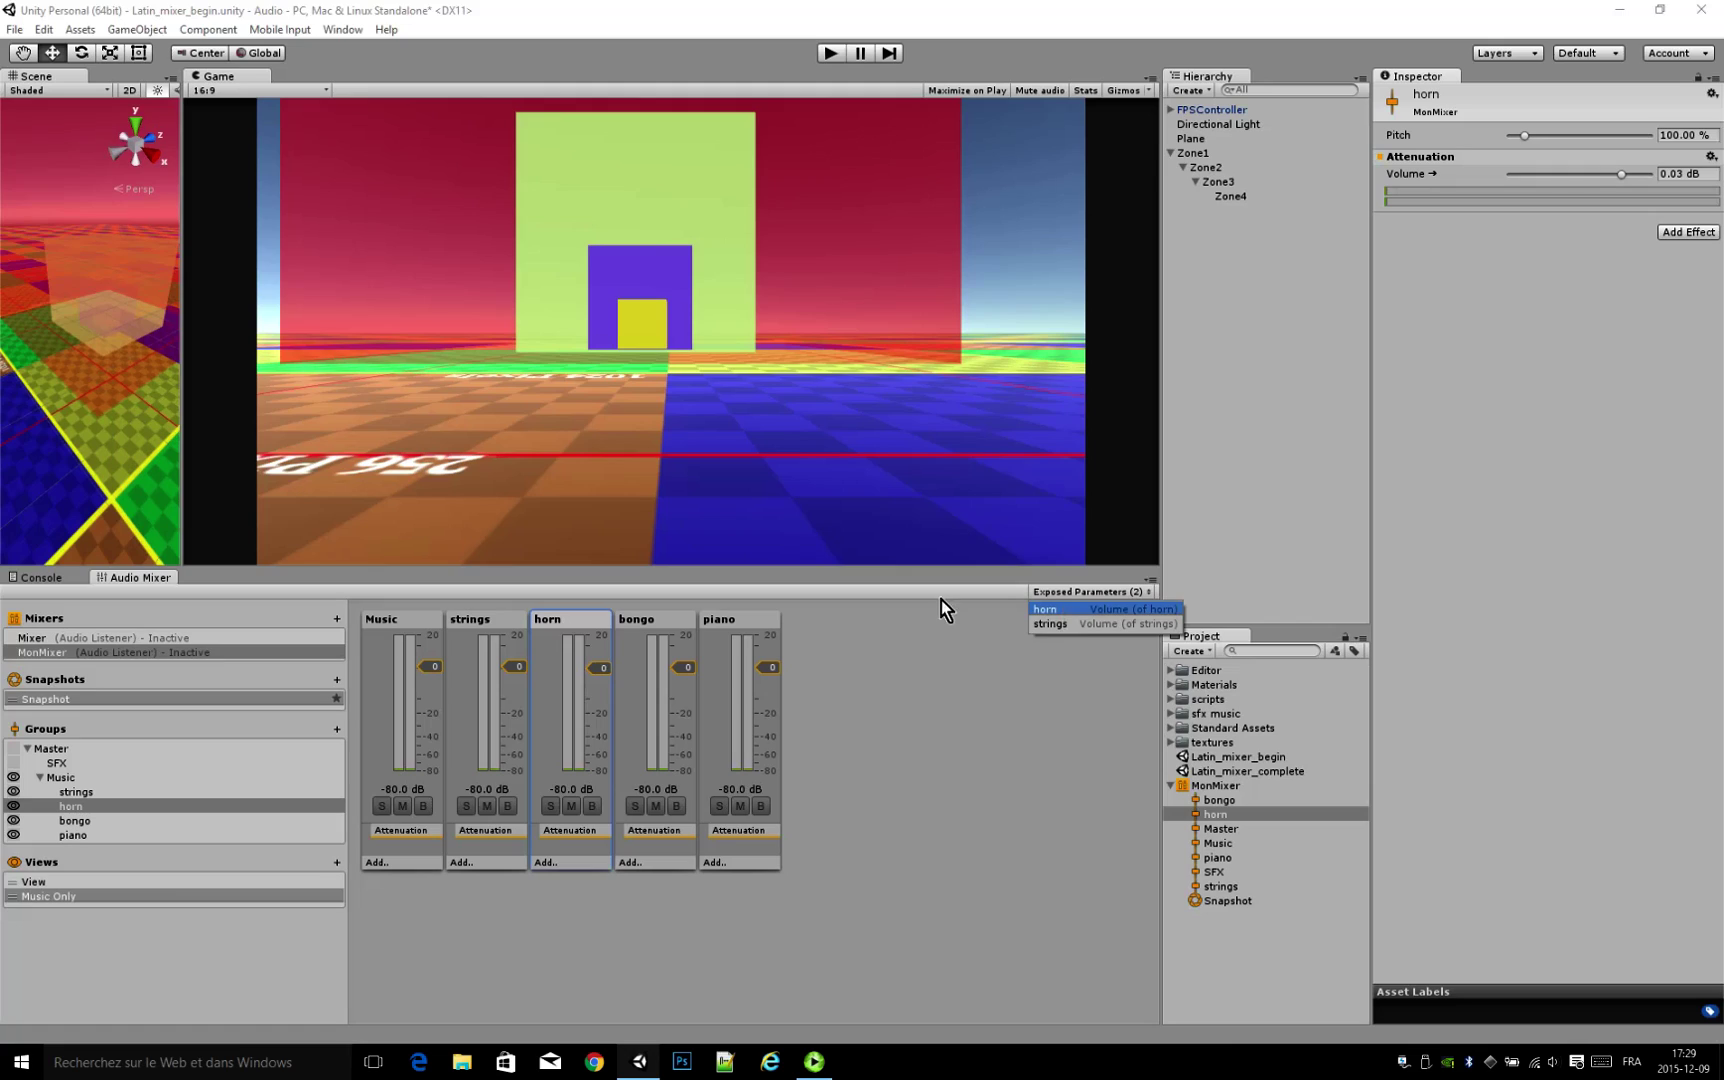
# Step: Expose the bongo group's volume to script
pyautogui.click(644, 622)
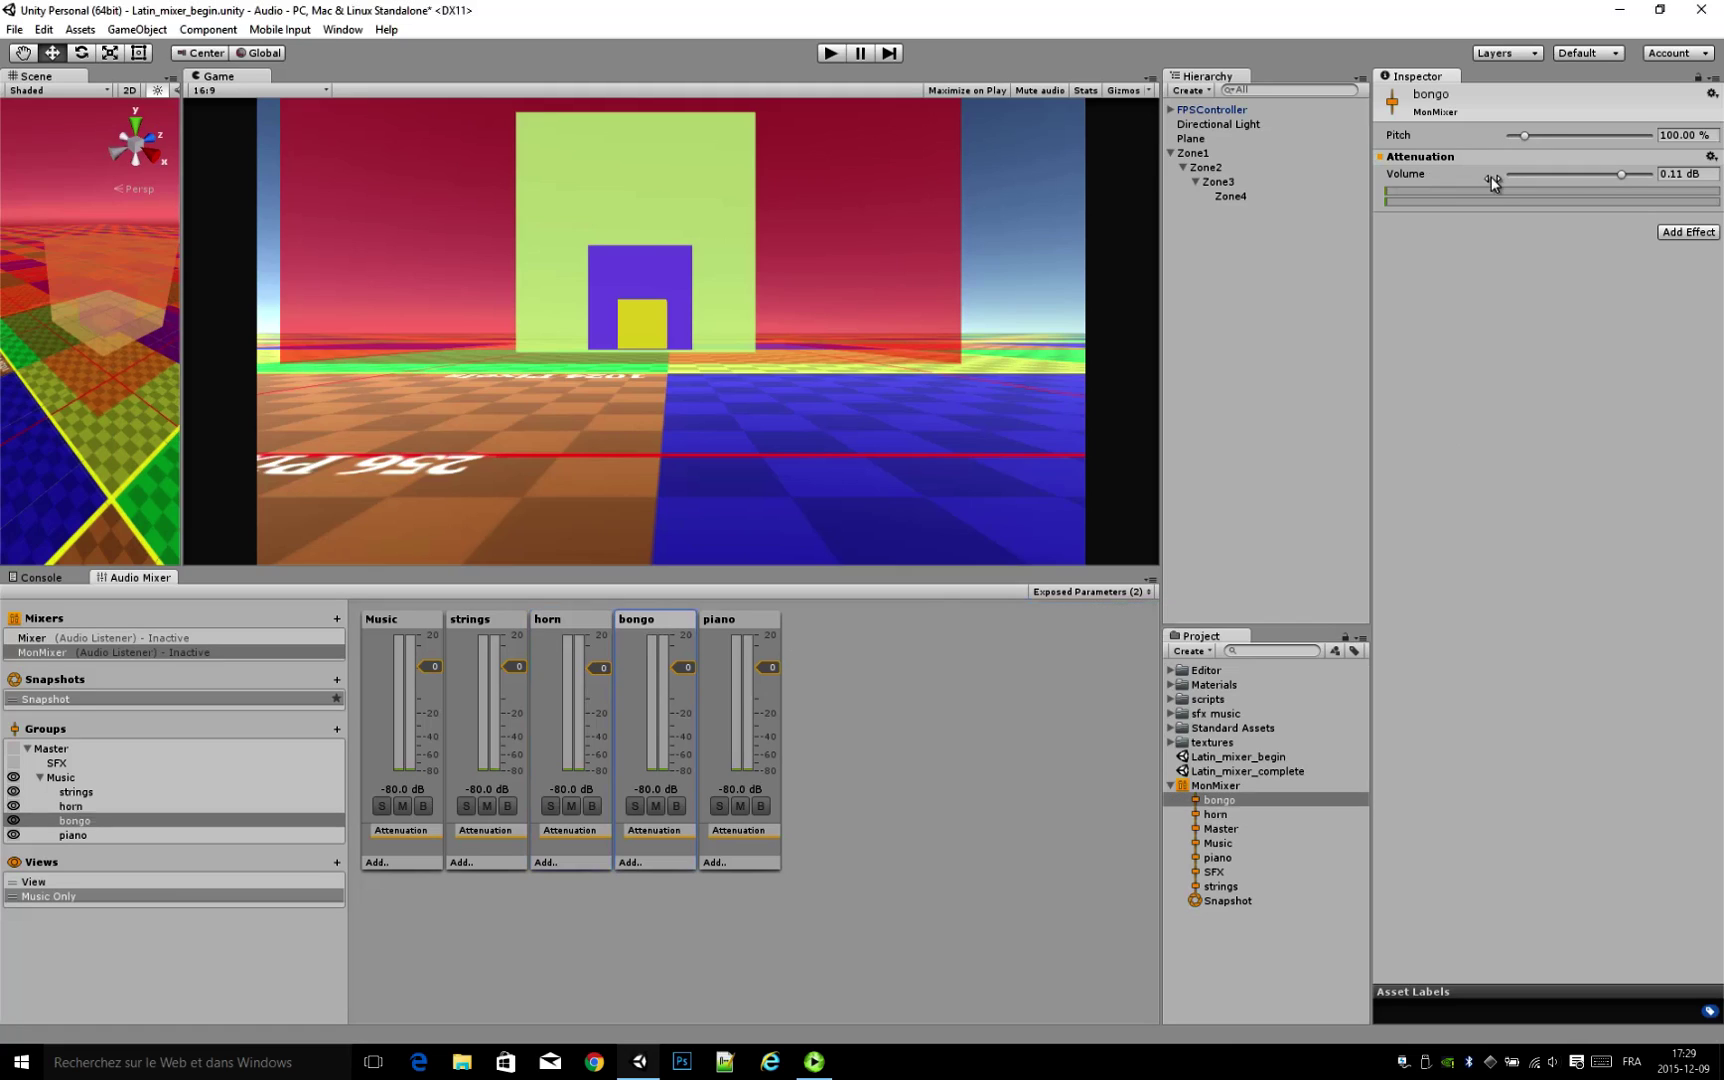
pyautogui.rightClick(1406, 175)
pyautogui.click(1440, 188)
# Step: Try to rename the bongo volume's exposed parameter to "bongo"
pyautogui.click(1100, 592)
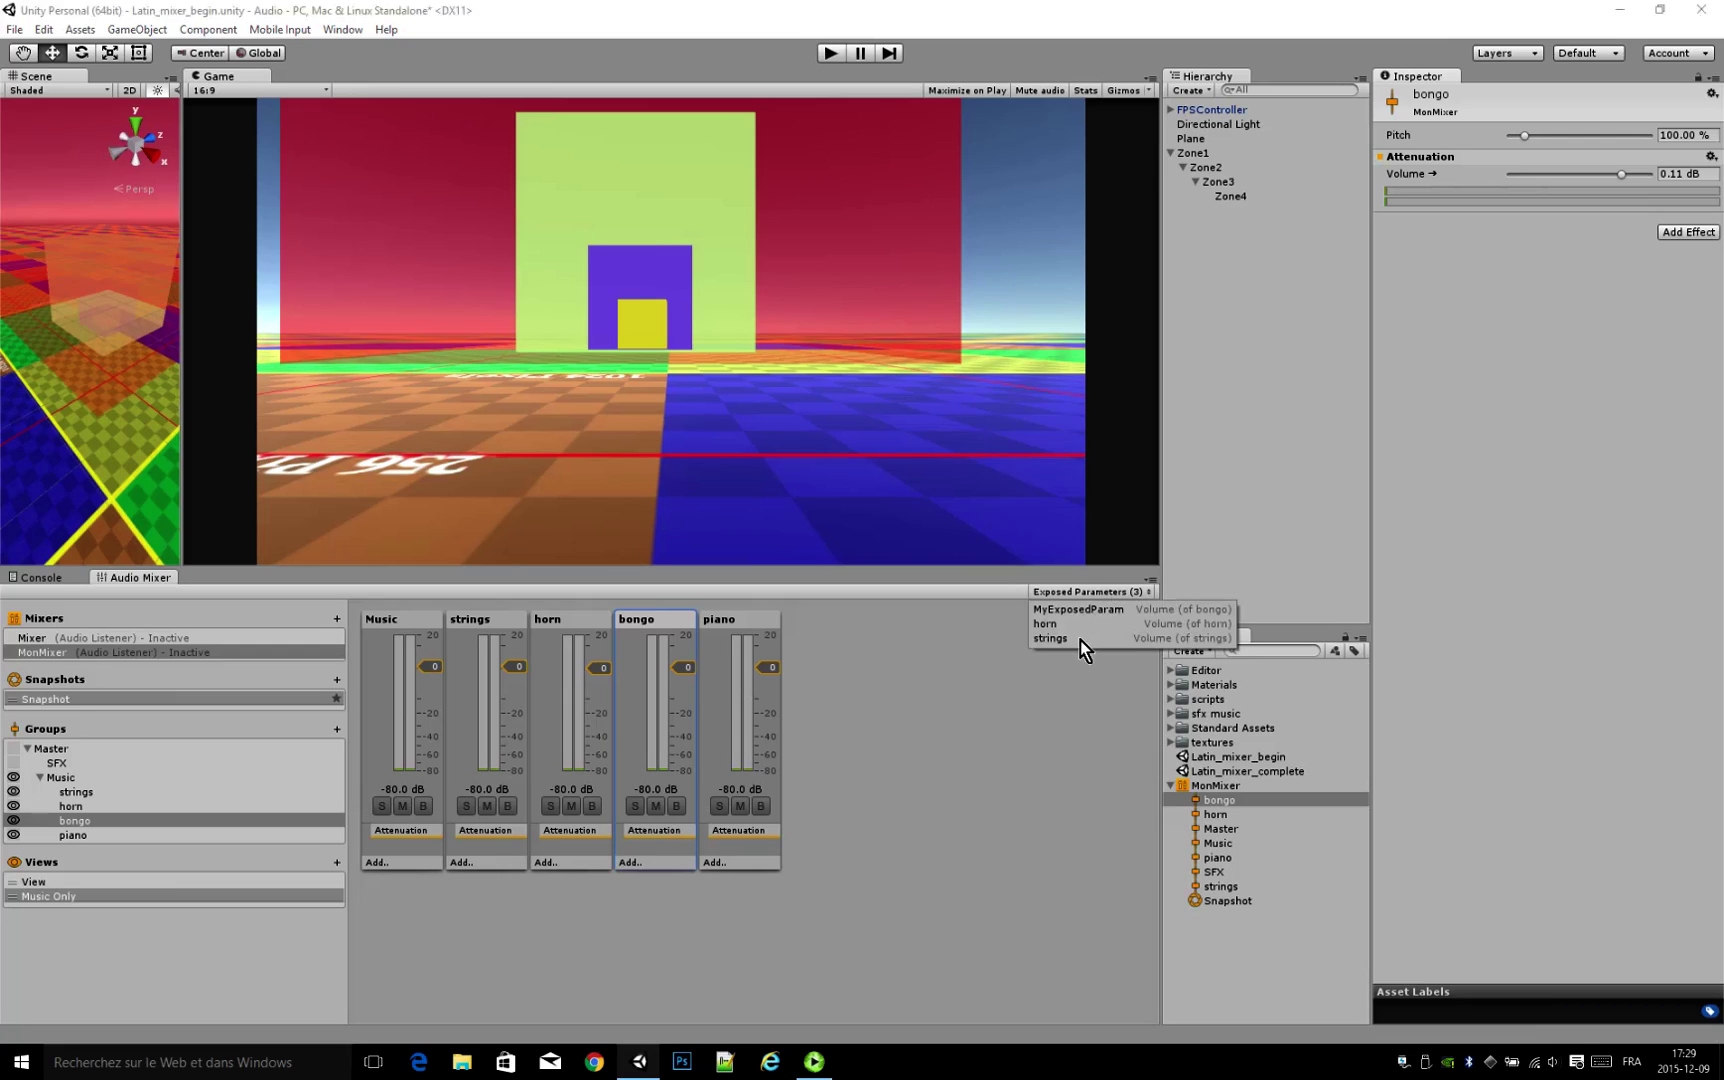
pyautogui.click(1077, 612)
pyautogui.doubleClick(1078, 612)
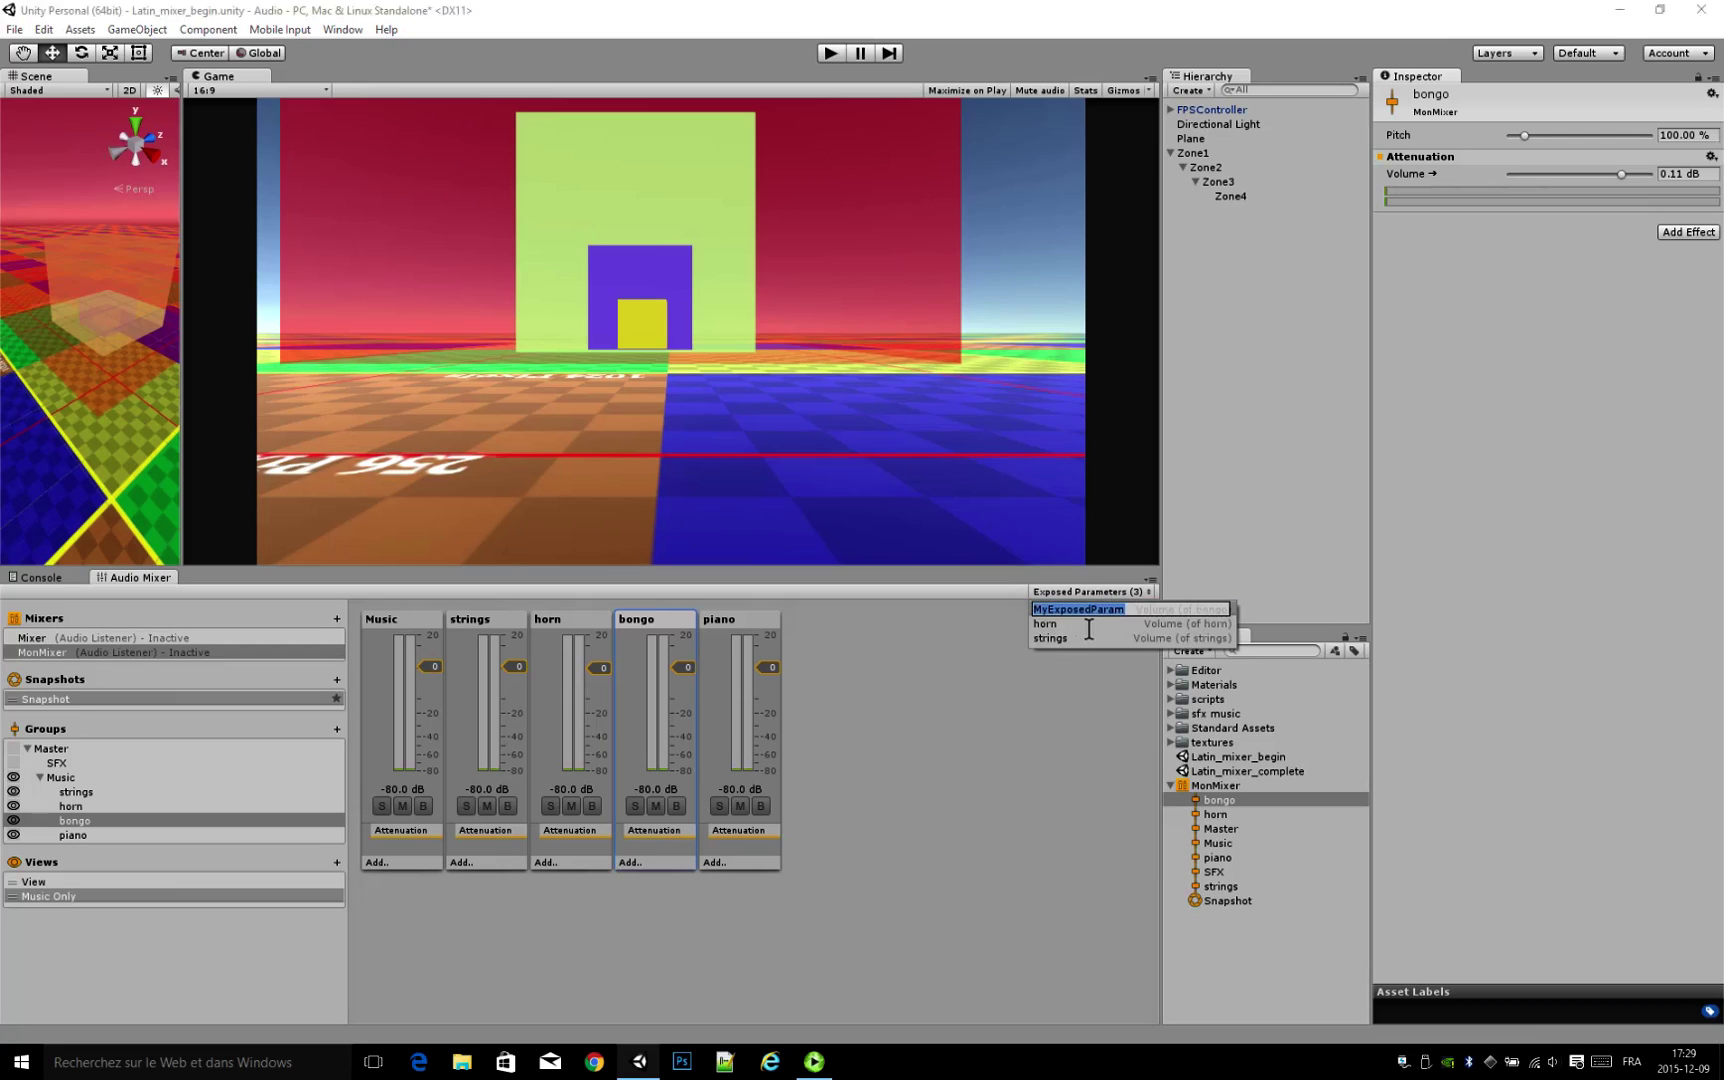
pyautogui.write('bongo')
pyautogui.click(1000, 712)
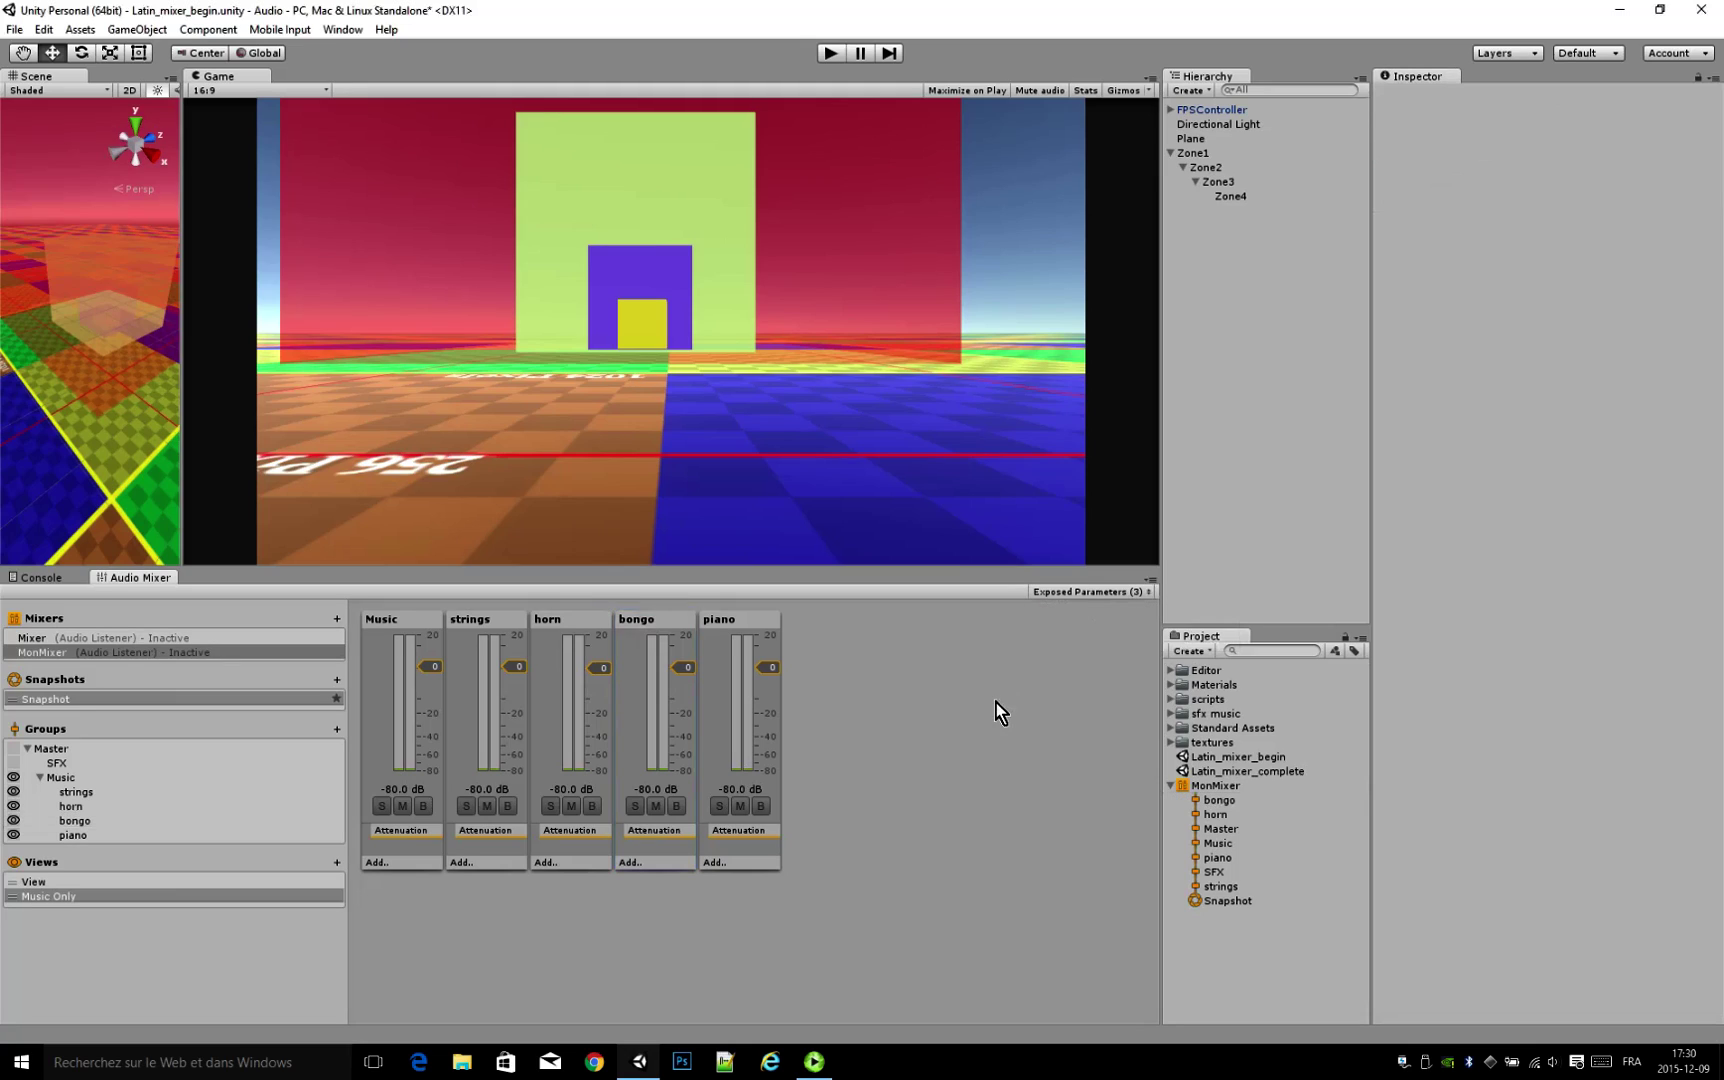
# Step: Expose the piano group's volume to script
pyautogui.click(668, 640)
pyautogui.click(727, 637)
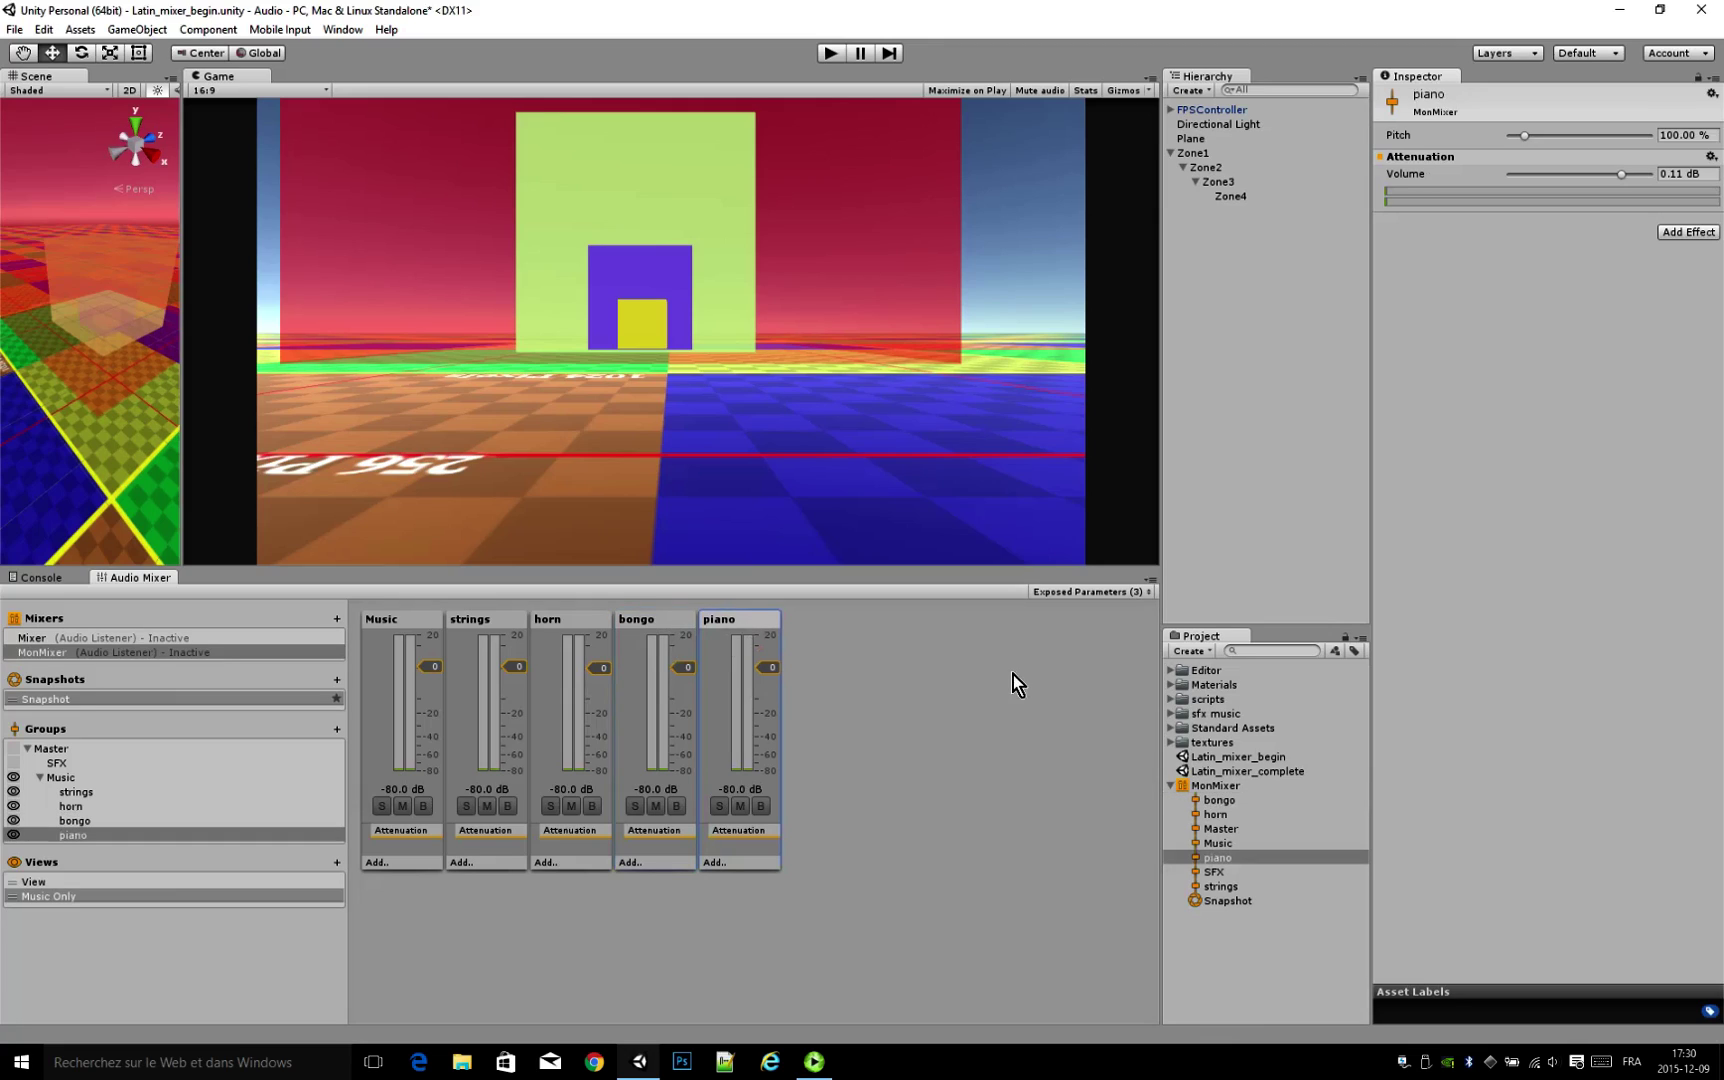
pyautogui.rightClick(1428, 178)
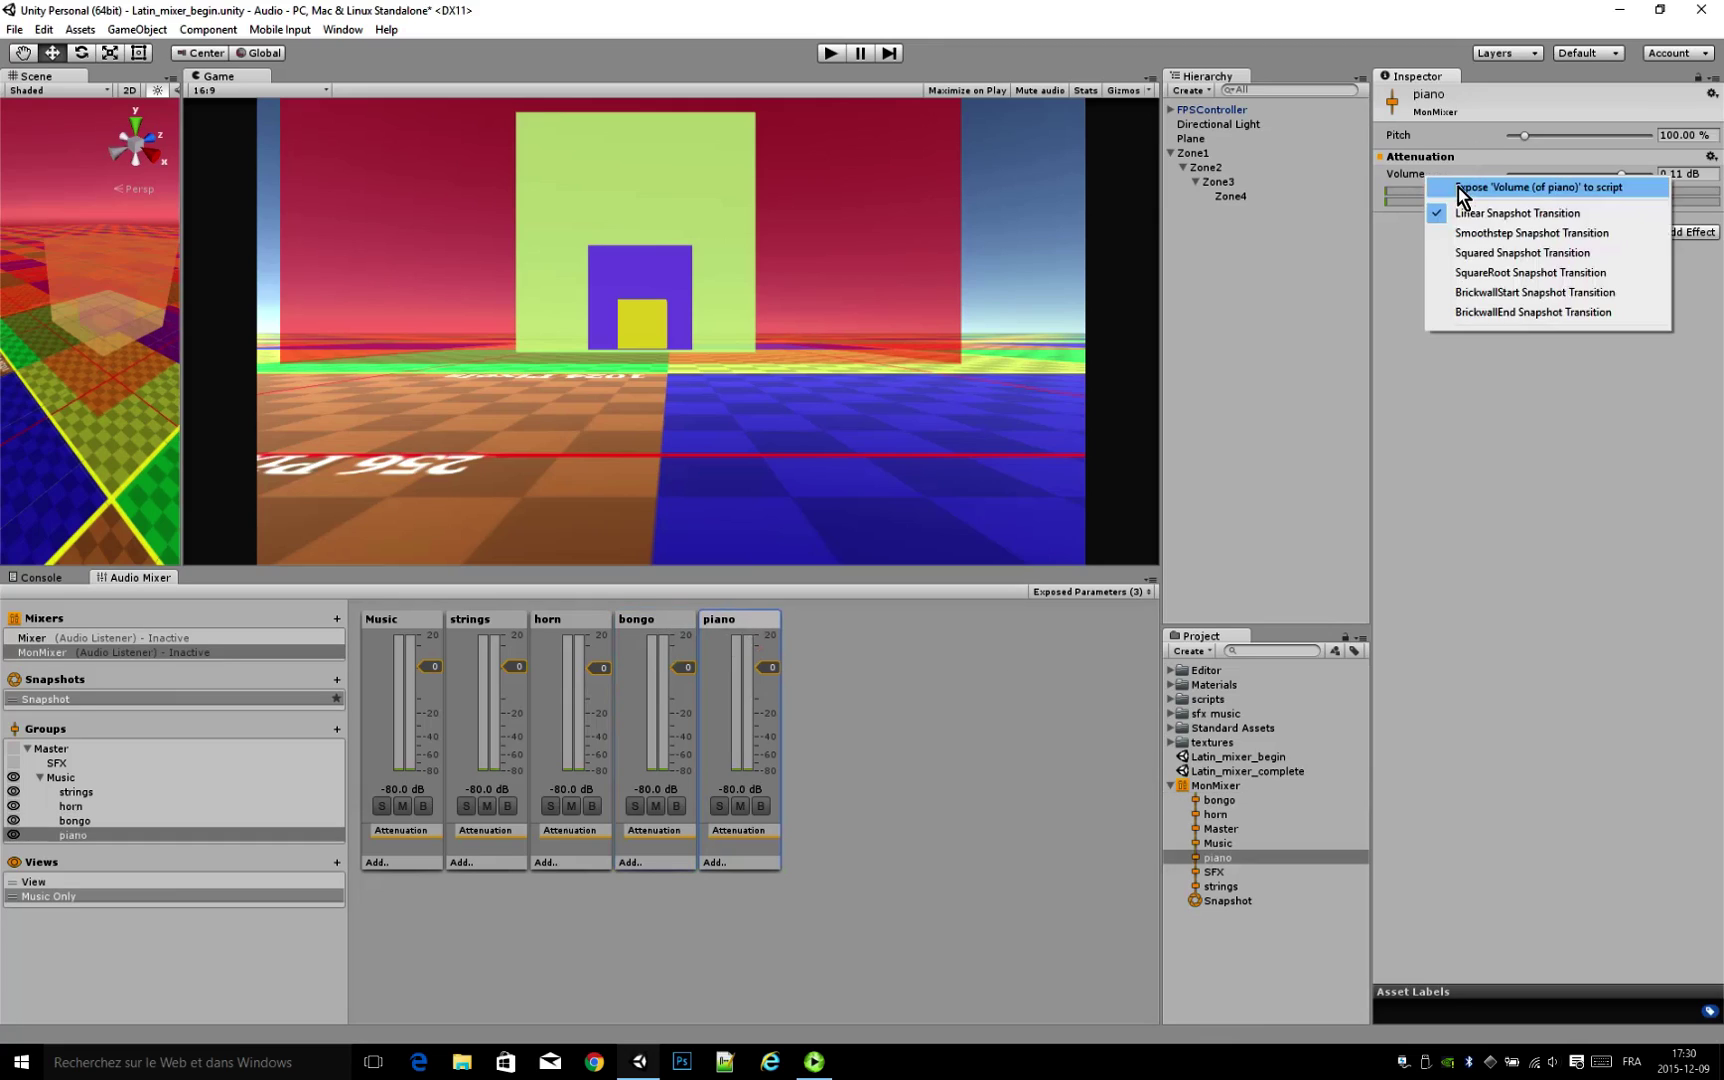
pyautogui.click(1466, 188)
# Step: Rename the exposed parameters for the bongo and piano volumes to "bongo" and "piano"
pyautogui.click(1068, 592)
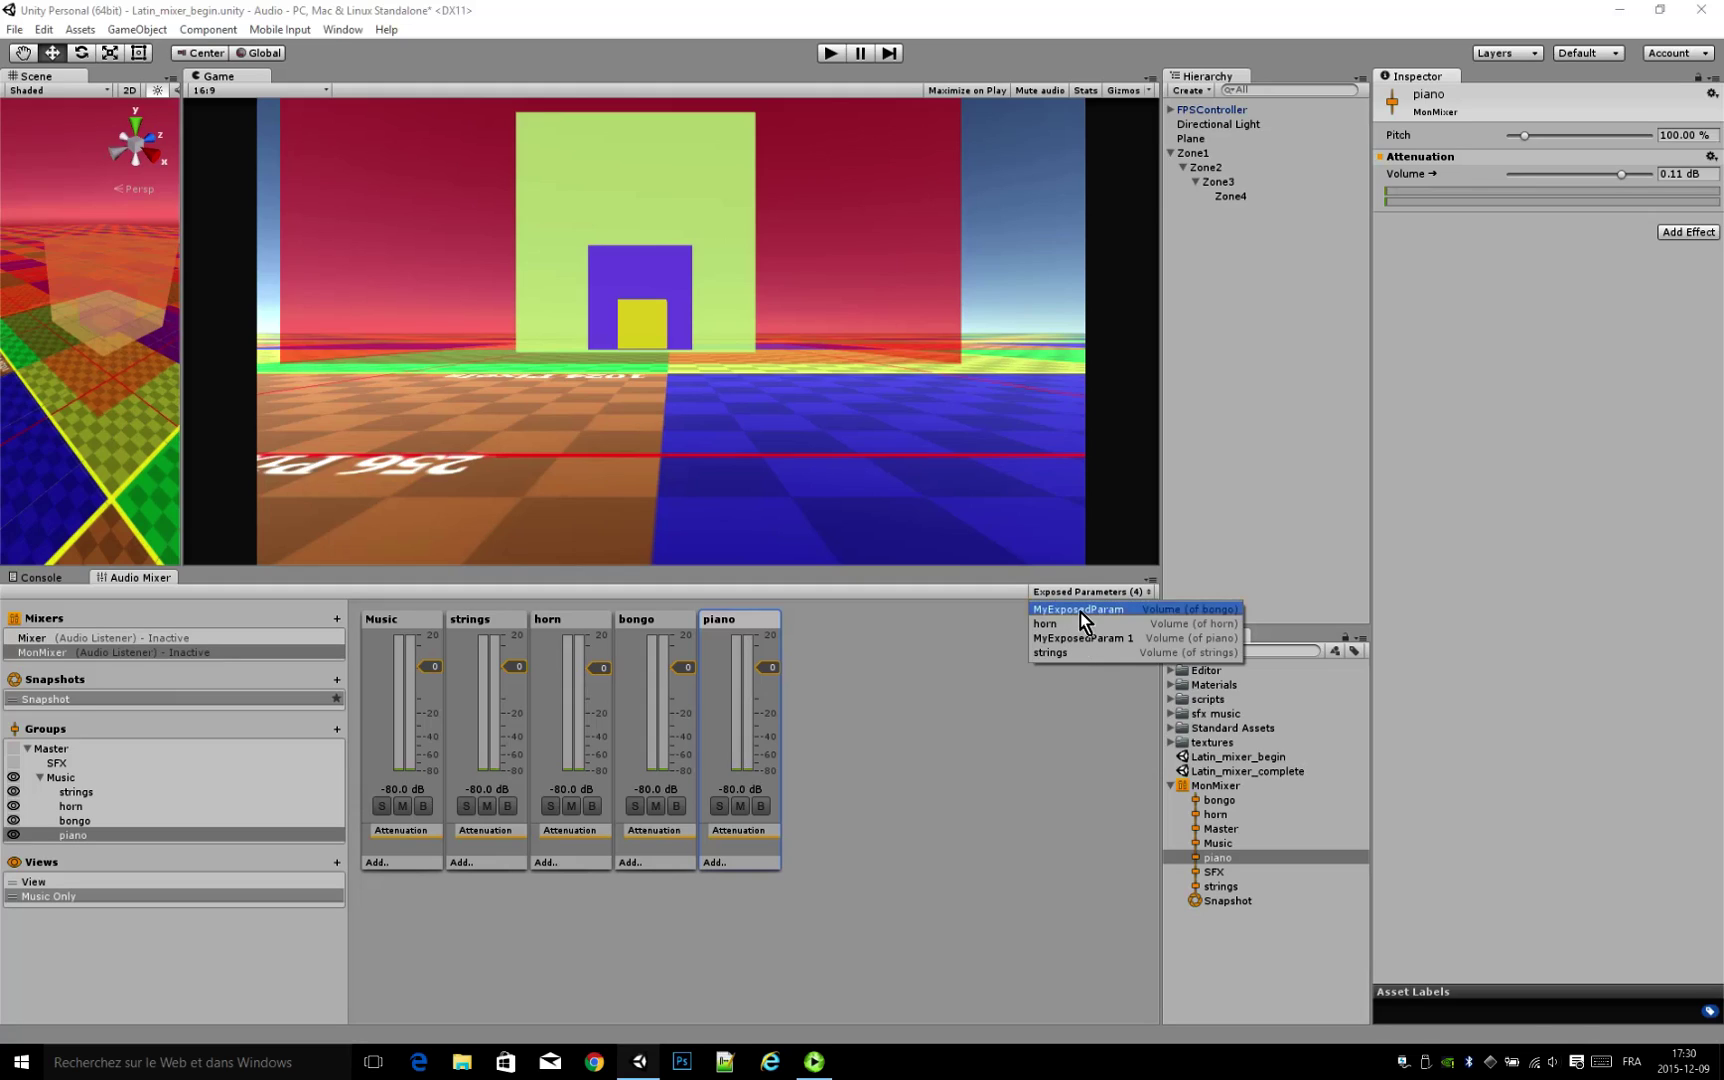
pyautogui.doubleClick(1080, 611)
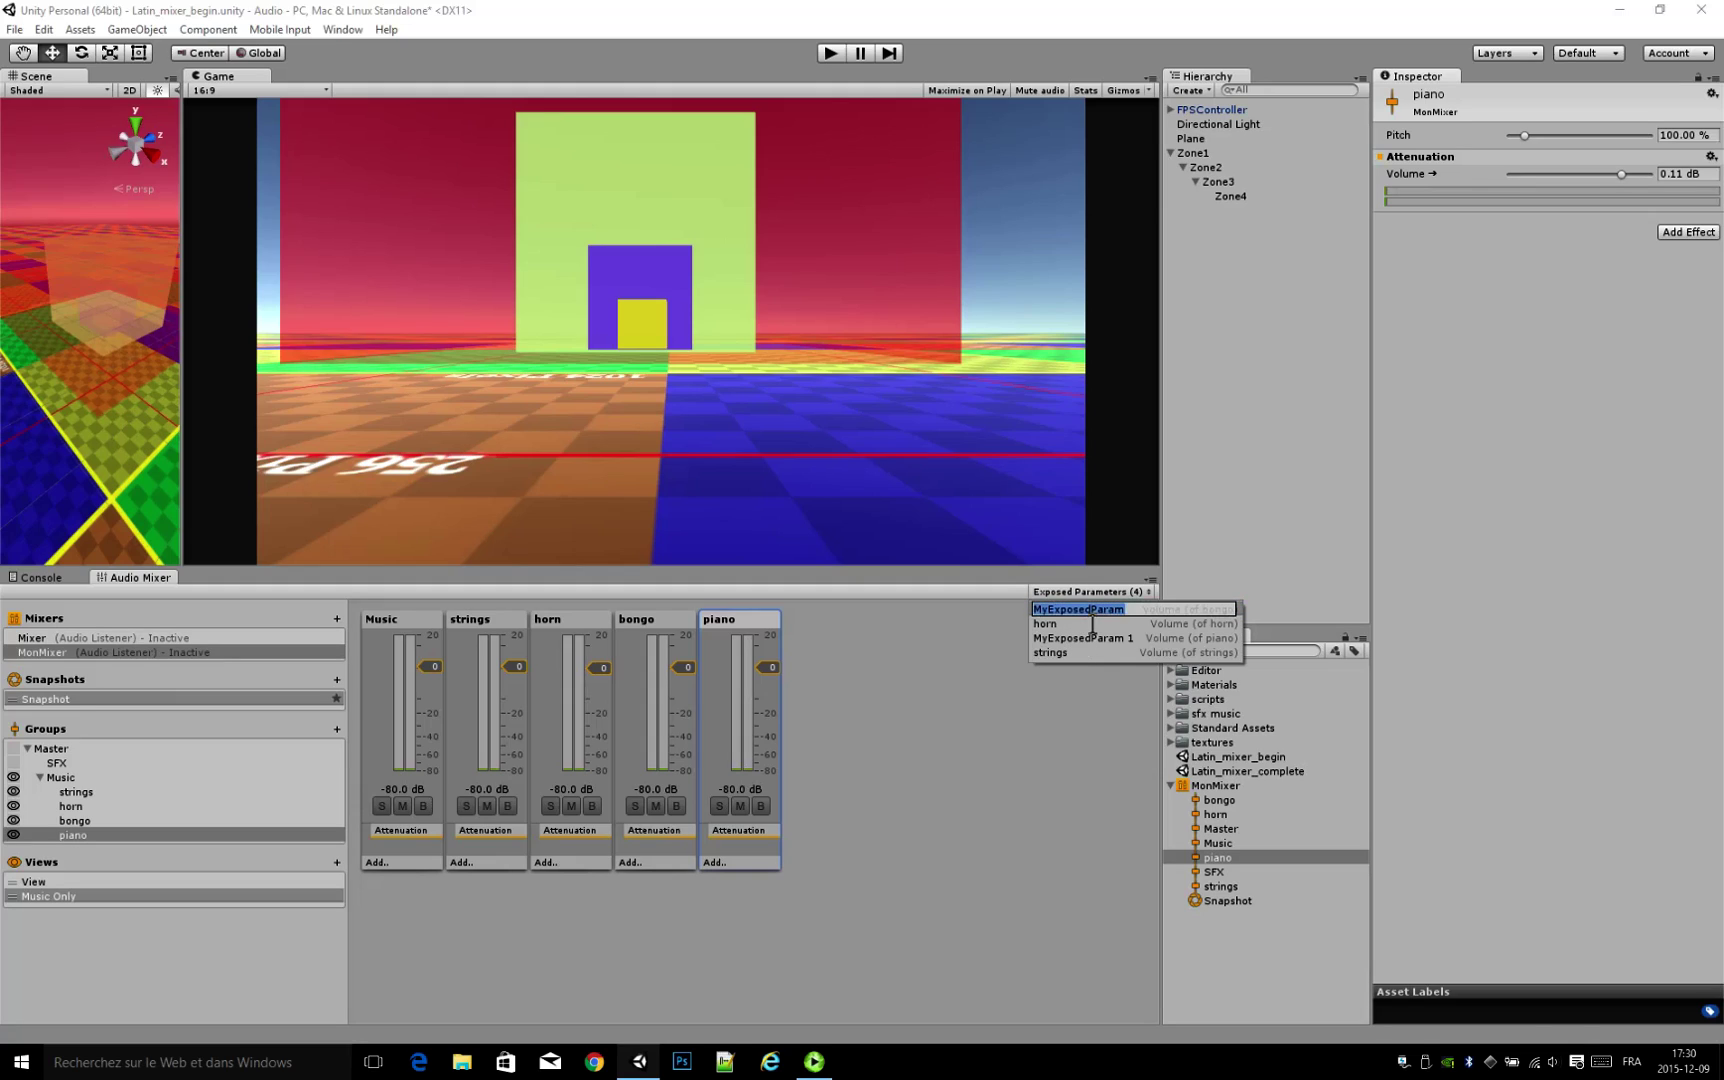
pyautogui.write('bongo')
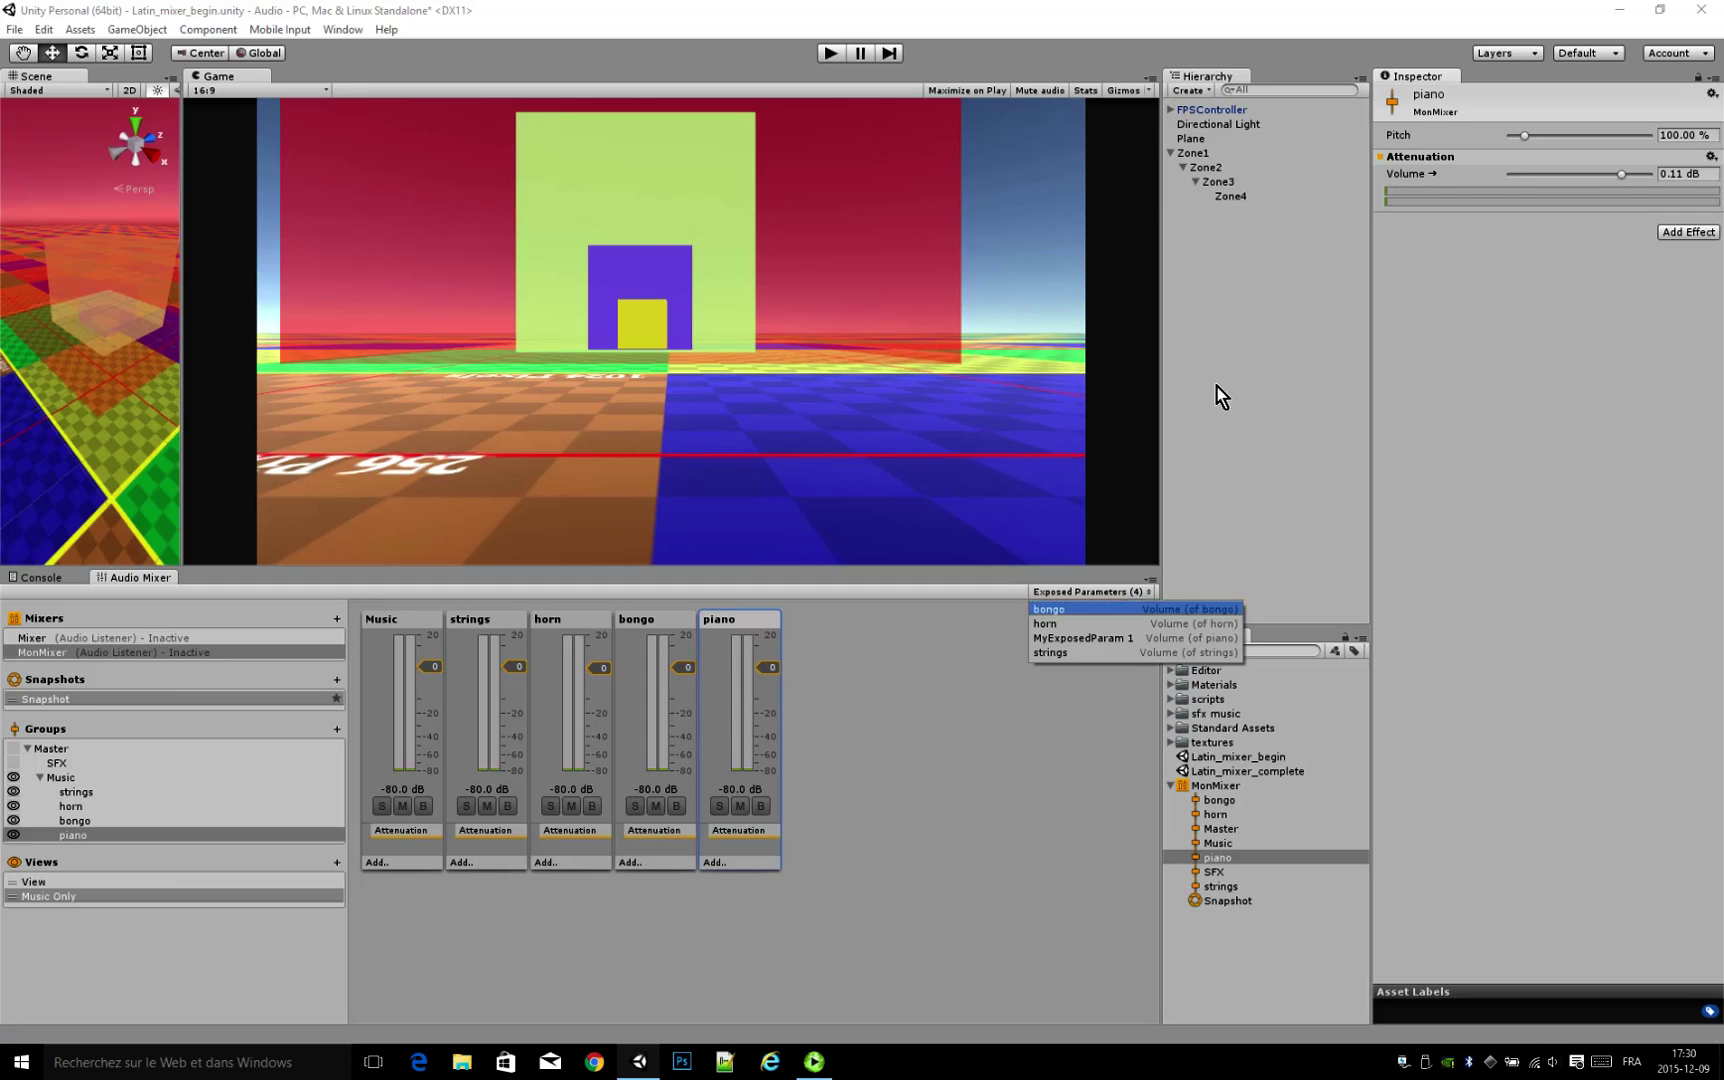
pyautogui.click(1094, 641)
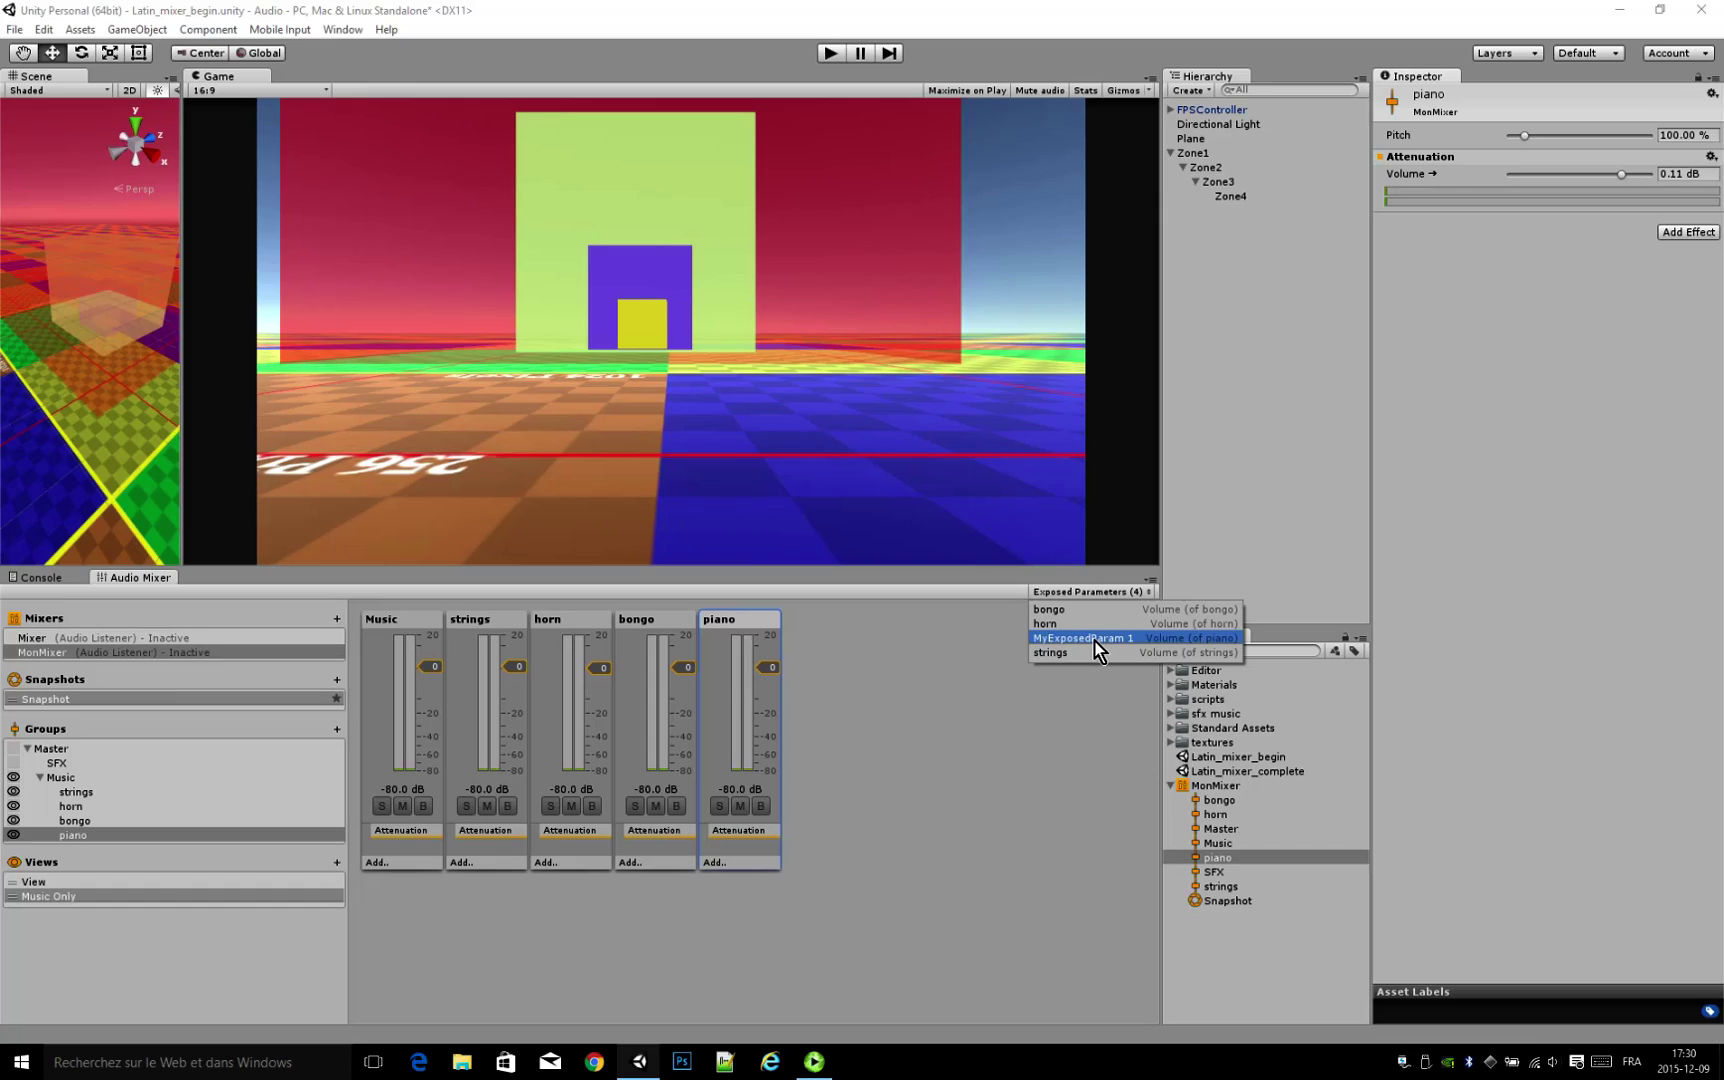
pyautogui.doubleClick(1094, 640)
pyautogui.write('piano')
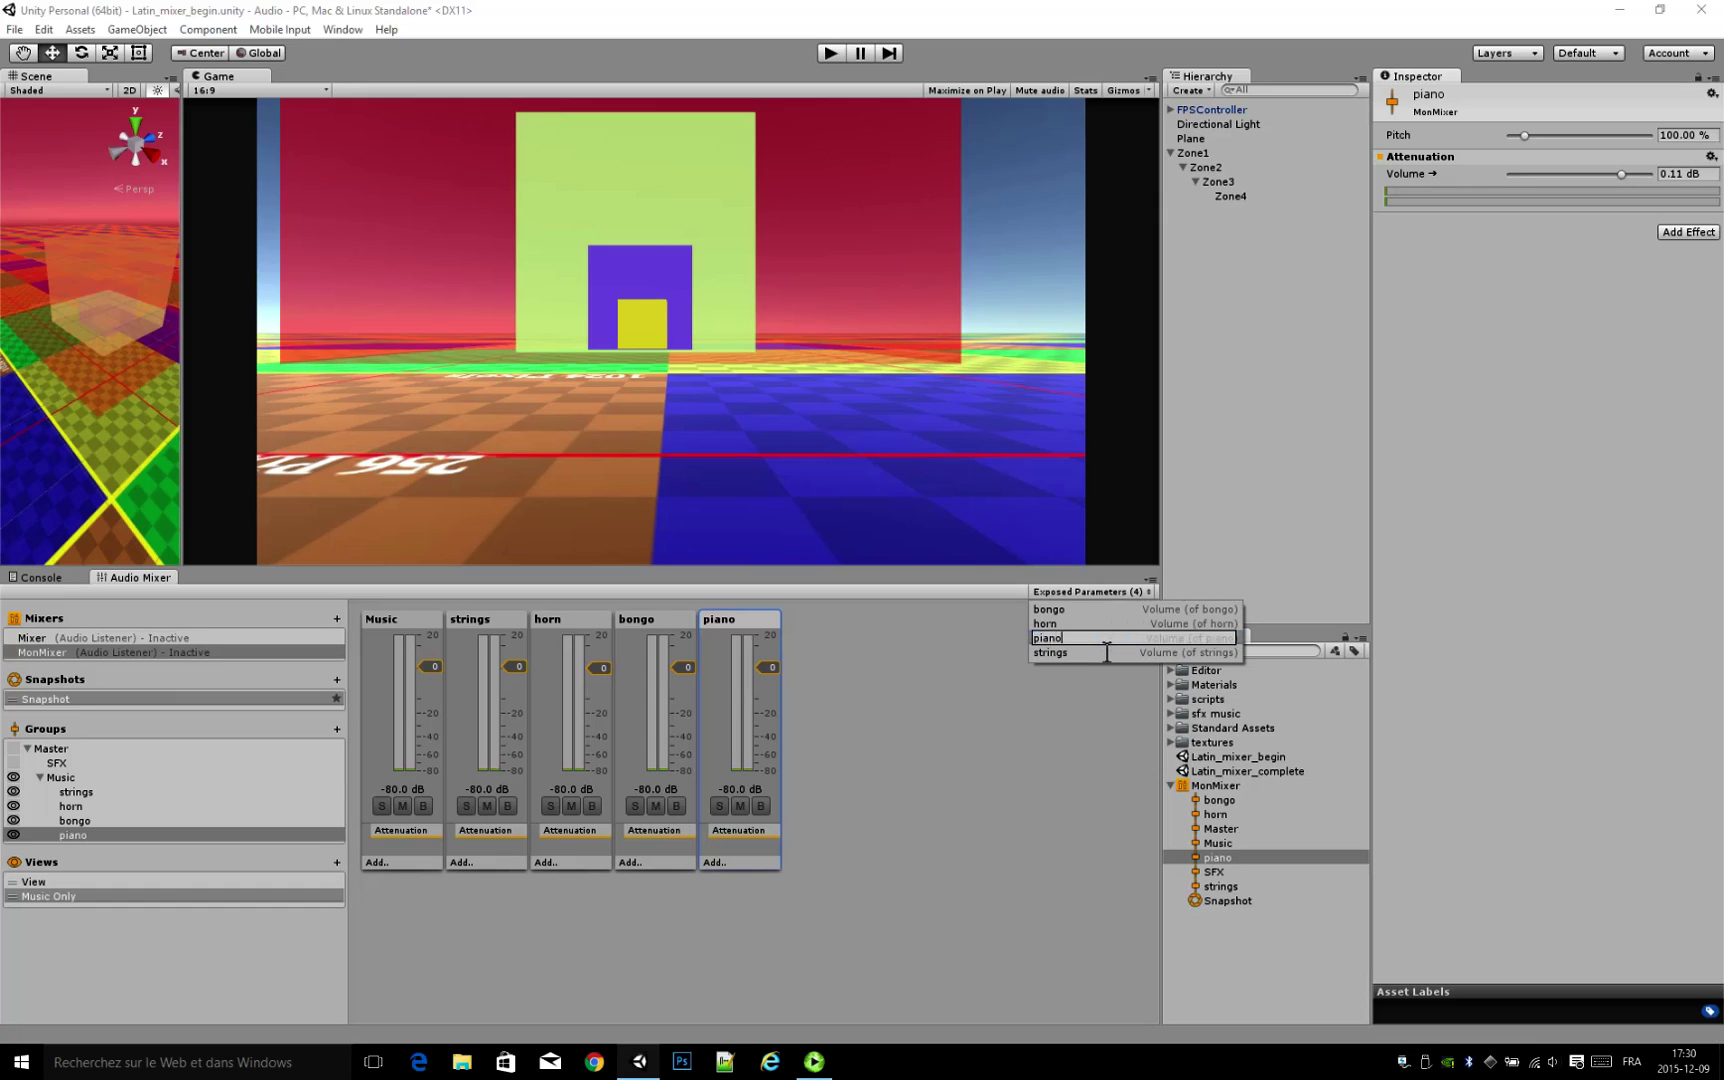
pyautogui.click(1094, 641)
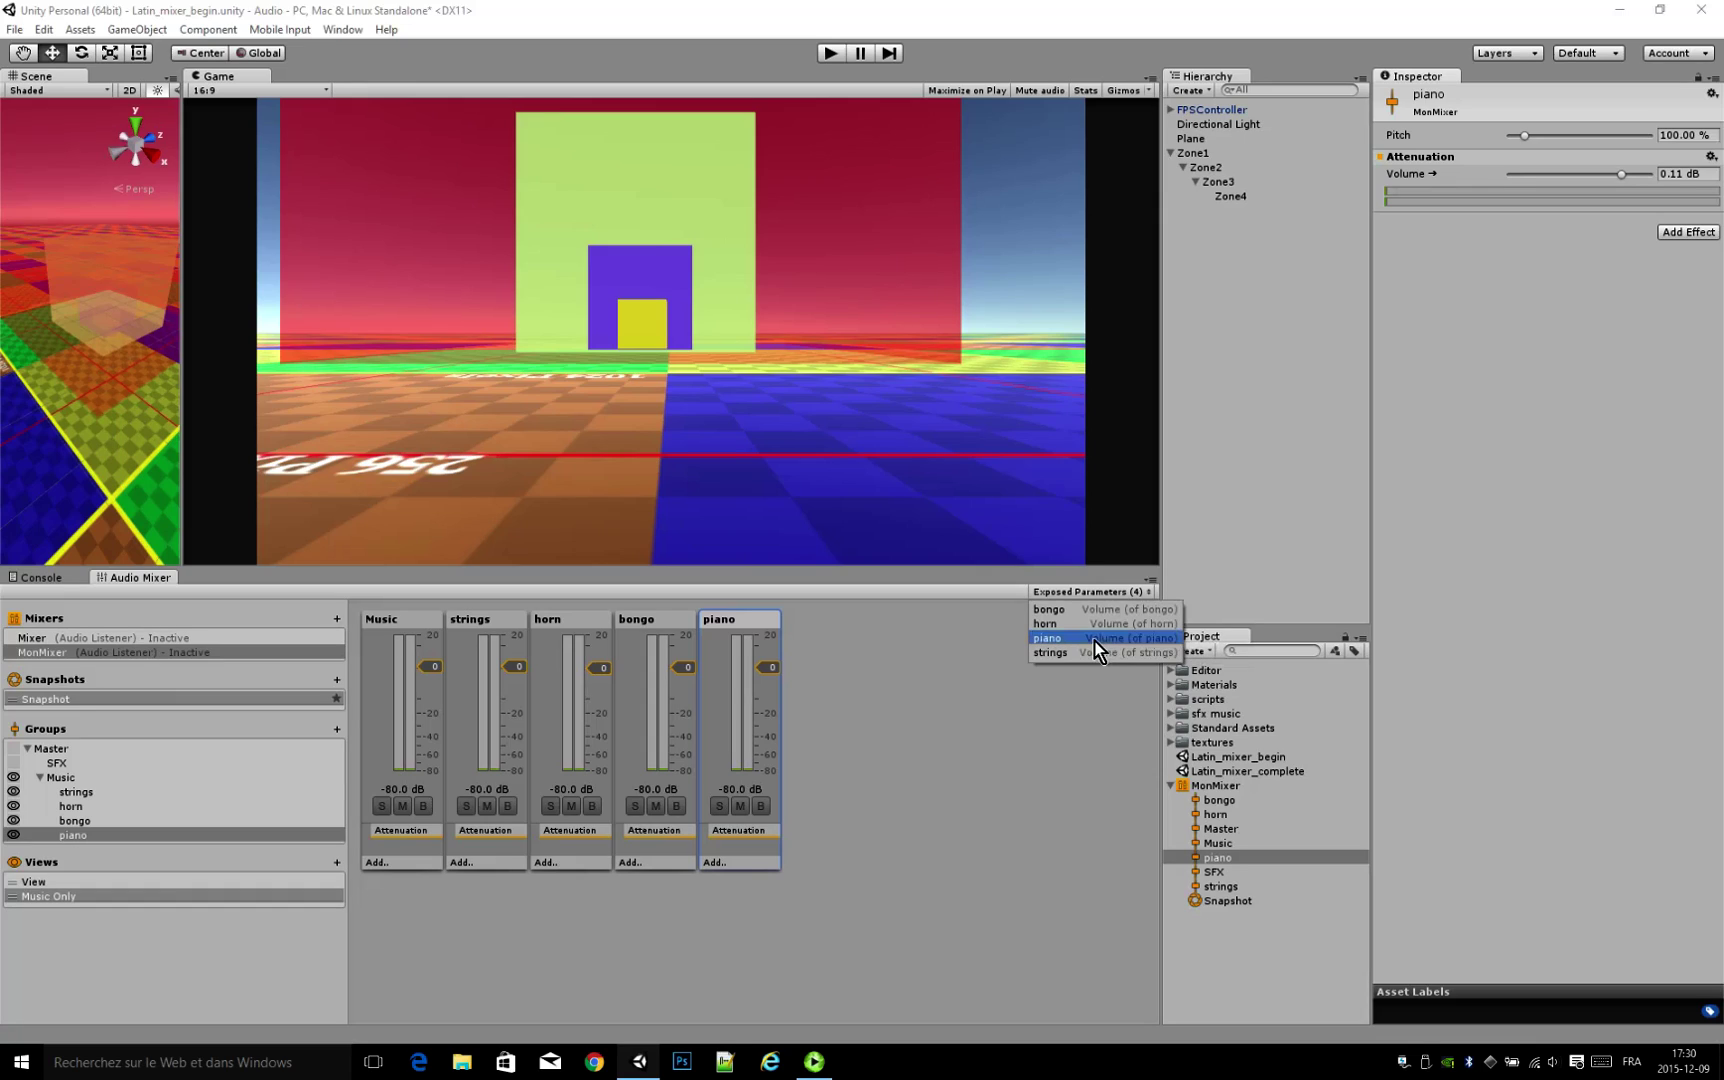
pyautogui.press('ctrl')
pyautogui.press('ctrl')
pyautogui.press('ctrl')
# Step: Open the activateChannel script from the scripts folder in Notepad++ and look over its OnTriggerEnter function
pyautogui.click(1180, 797)
pyautogui.click(1171, 699)
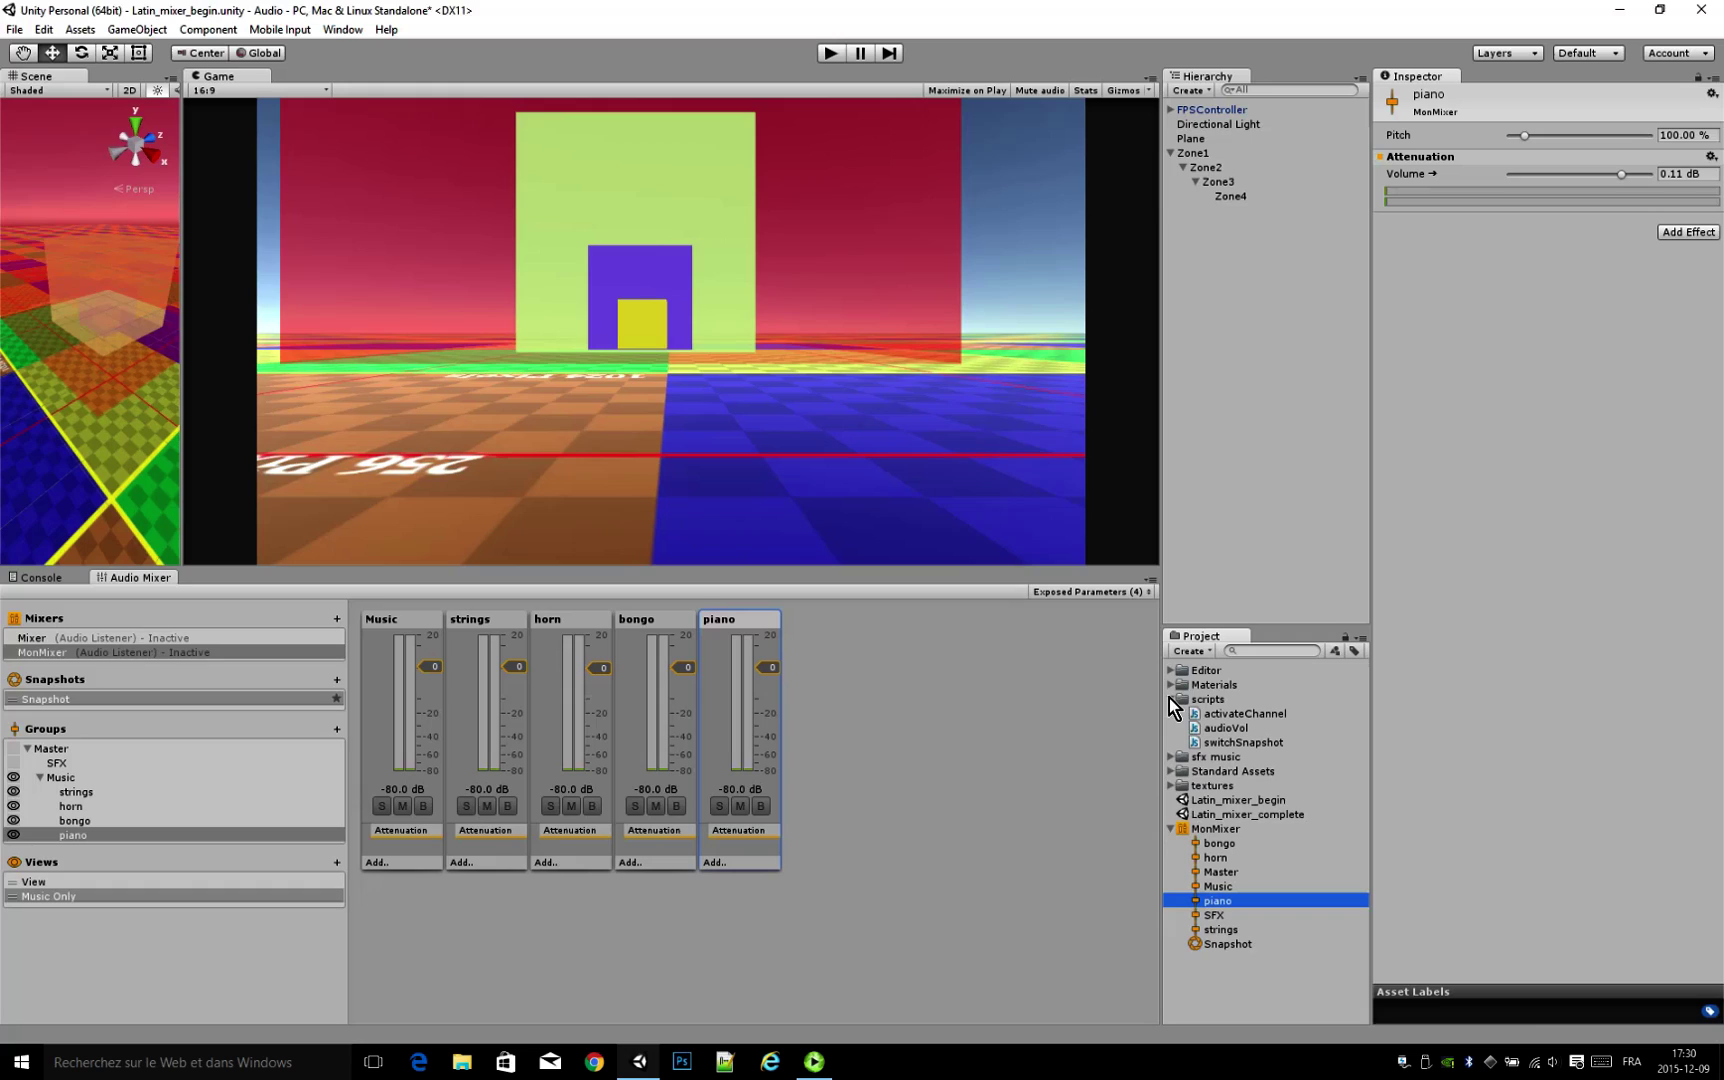
pyautogui.click(1243, 714)
pyautogui.doubleClick(1227, 716)
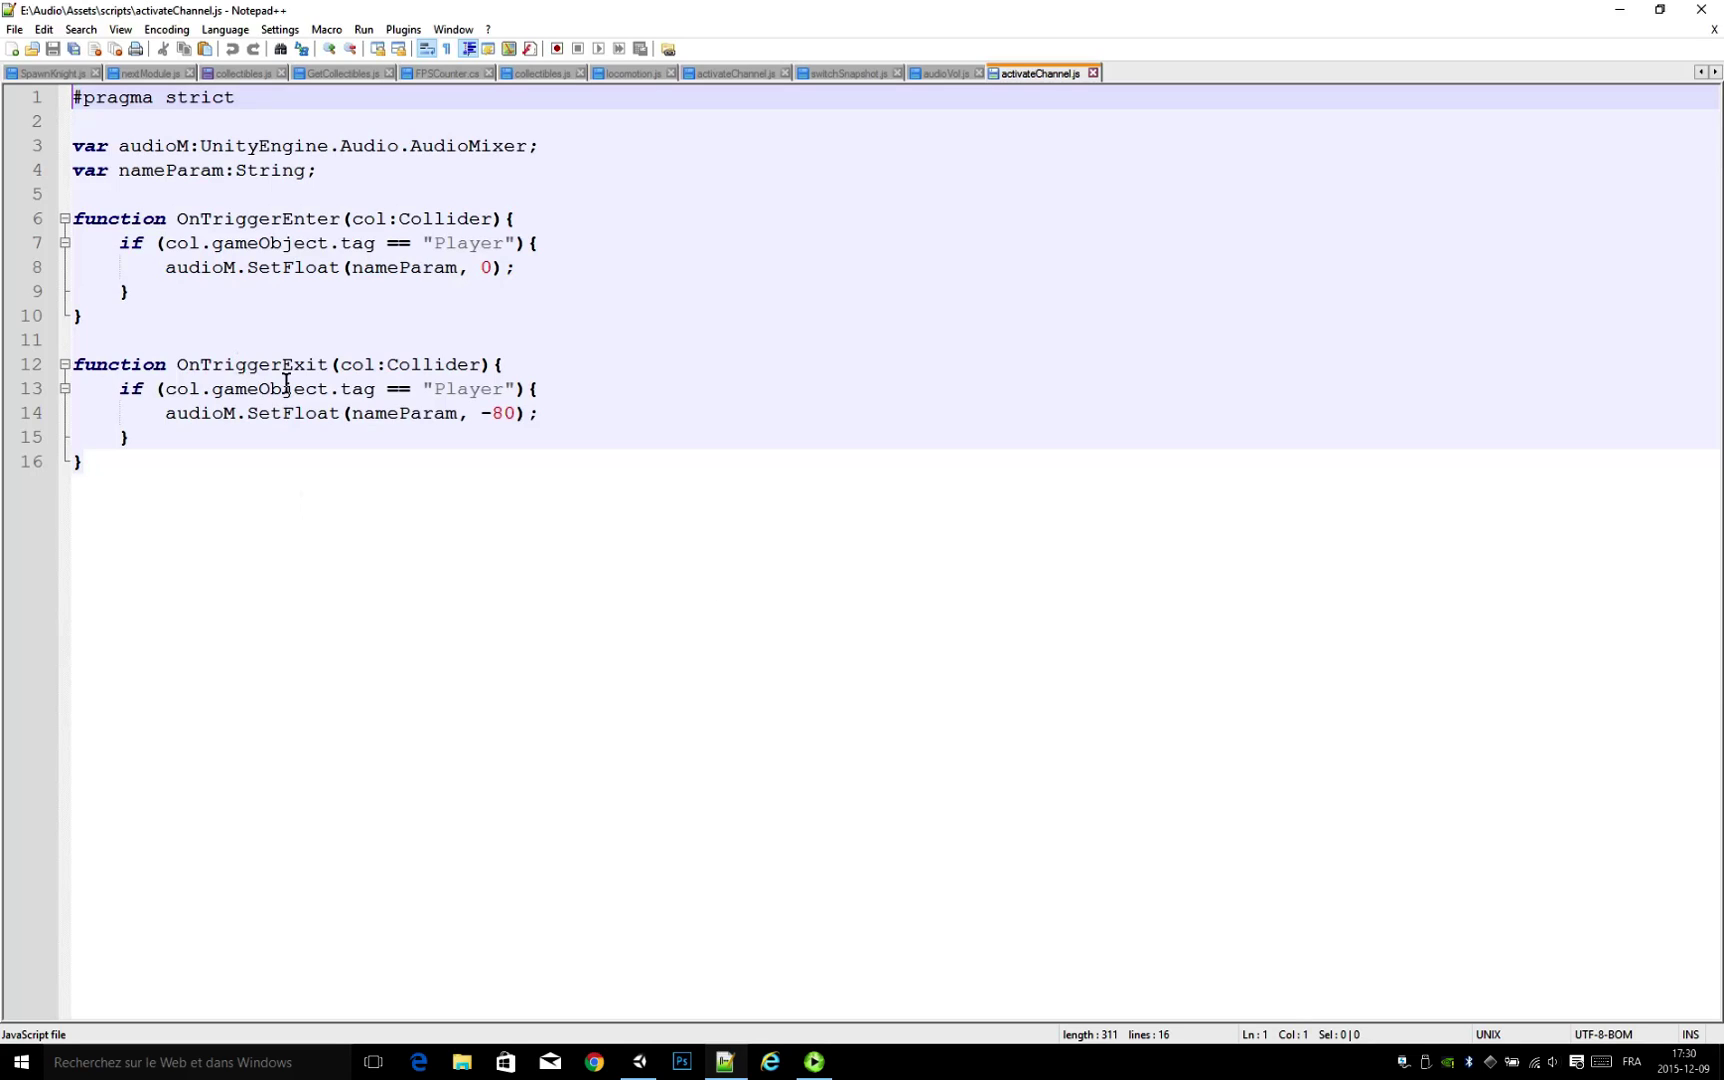
pyautogui.click(219, 504)
pyautogui.click(92, 305)
pyautogui.moveTo(92, 305); pyautogui.dragTo(73, 218)
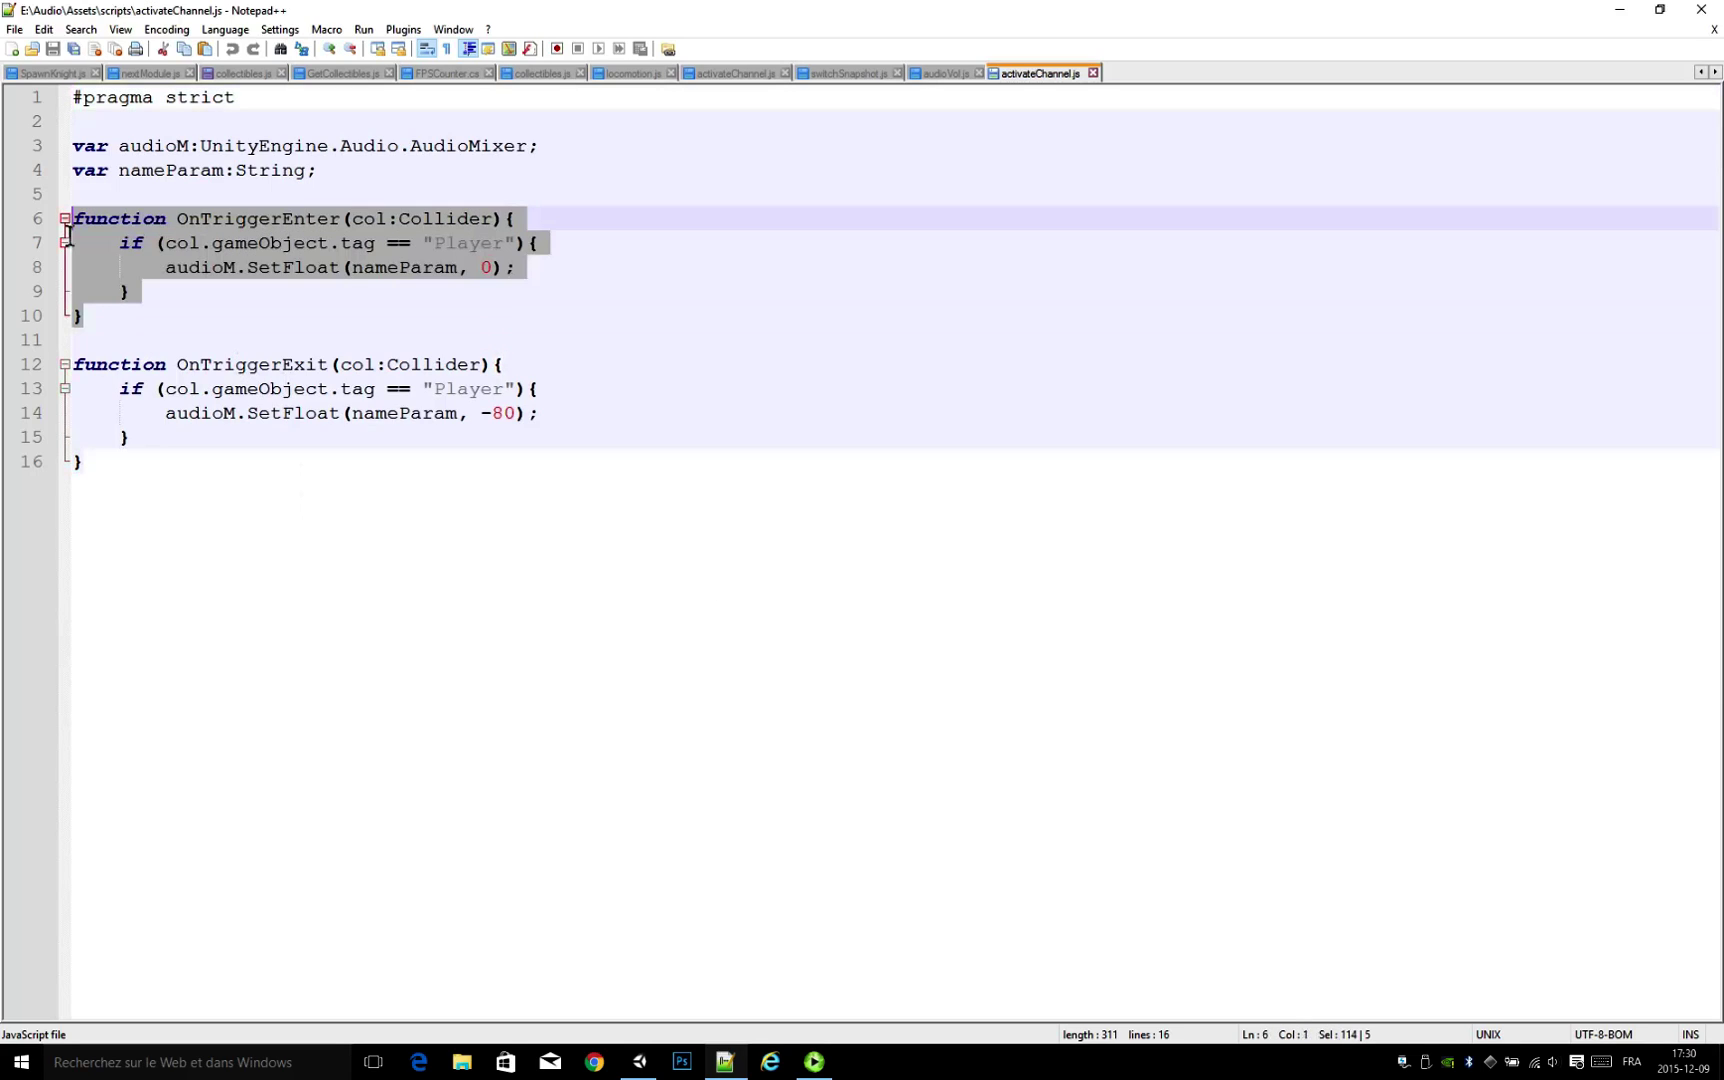
pyautogui.click(599, 425)
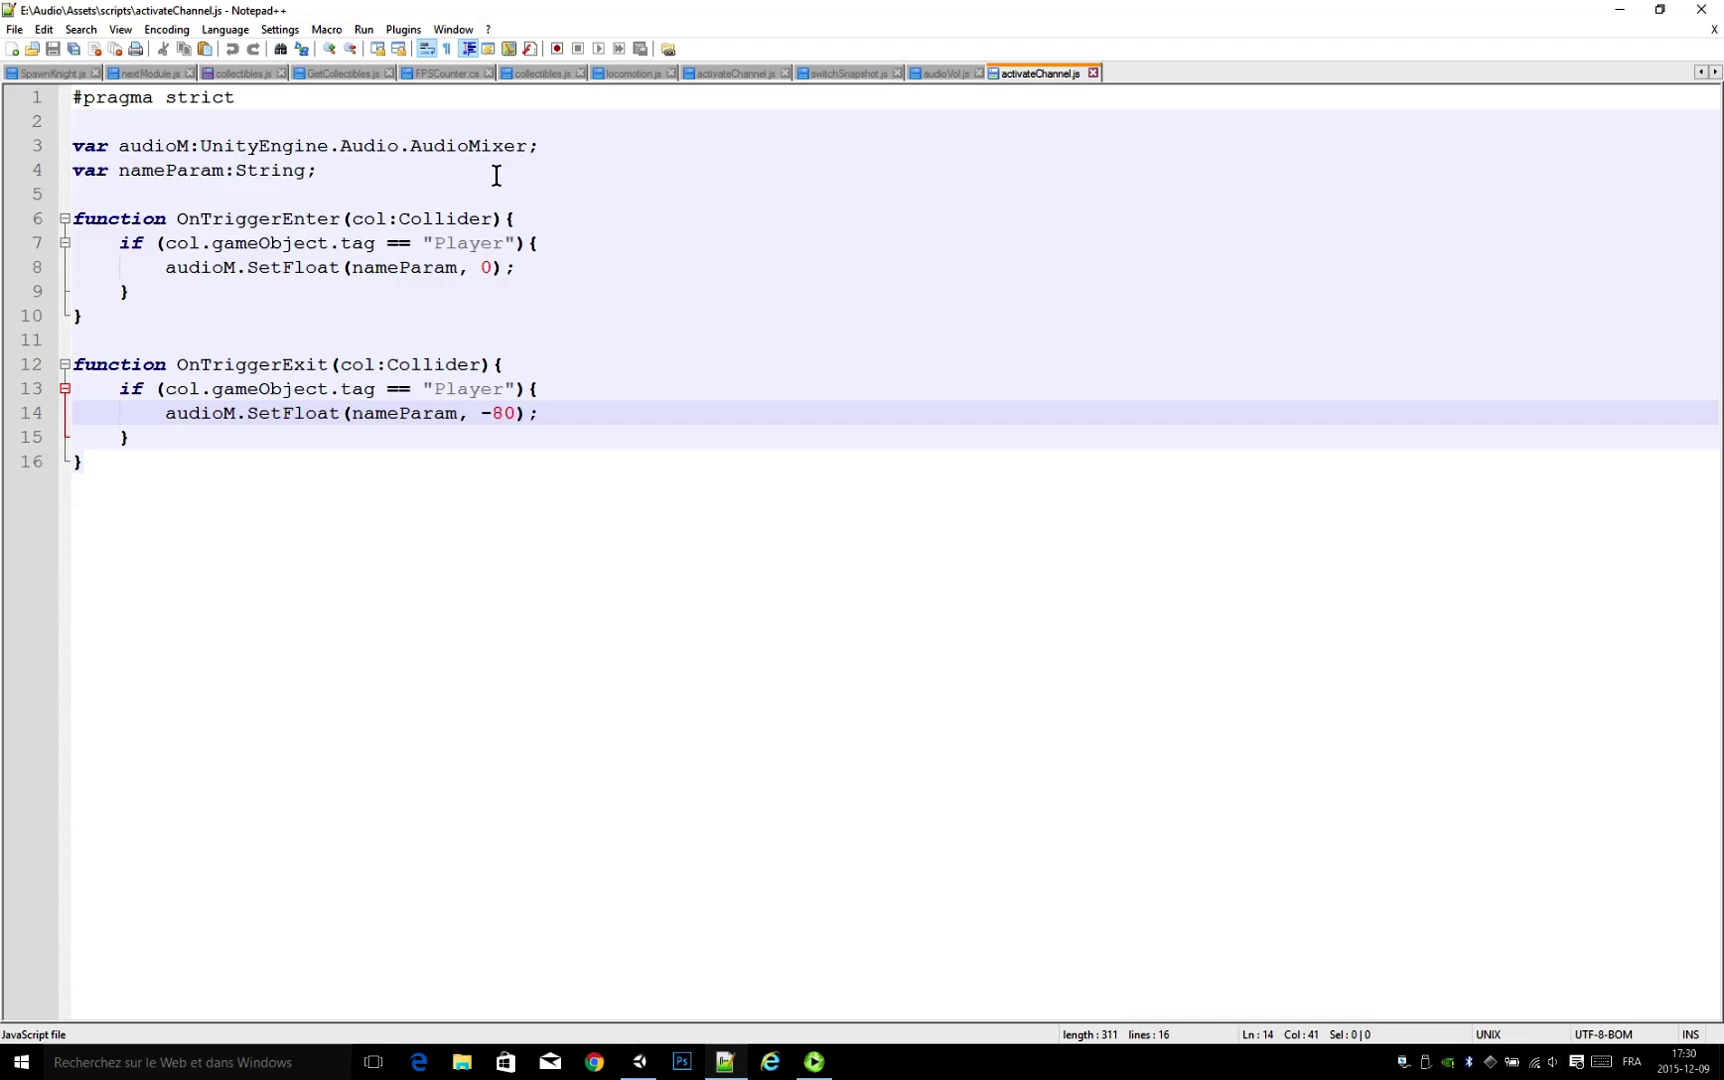
# Step: Add spaces around the colon in the script's audioM variable declaration
pyautogui.moveTo(588, 152); pyautogui.dragTo(73, 157)
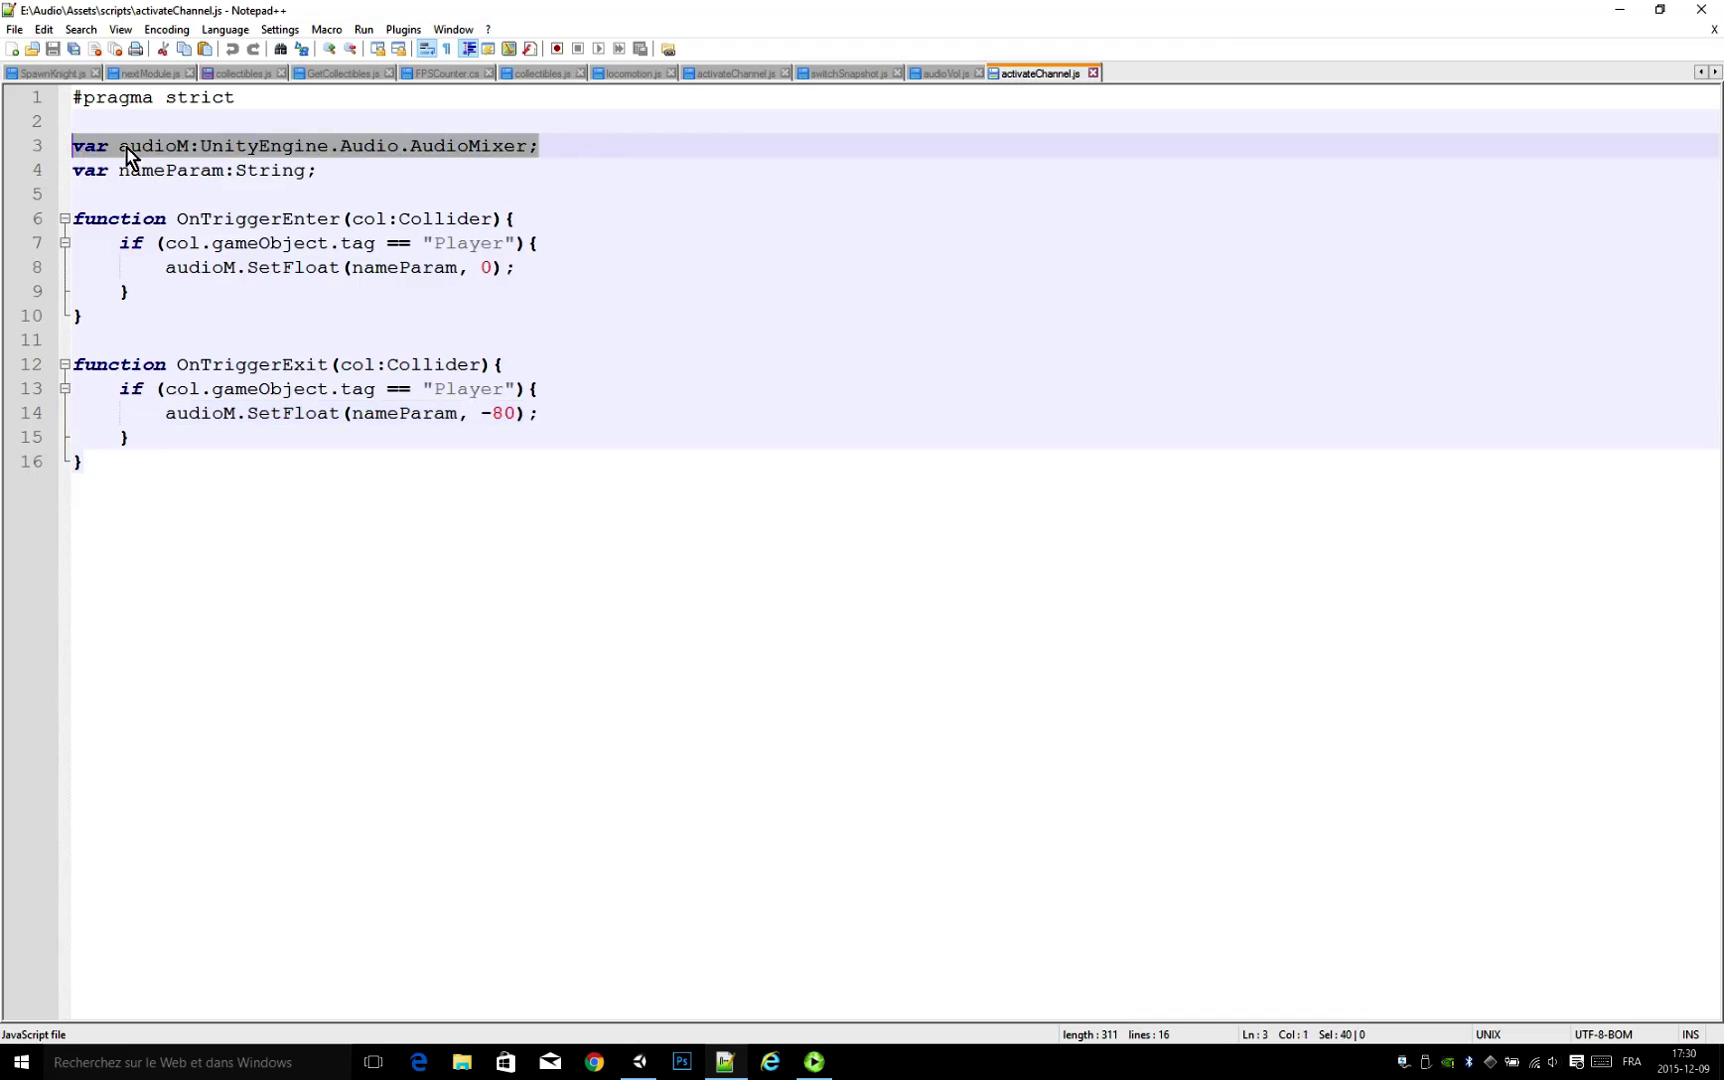
pyautogui.doubleClick(140, 150)
pyautogui.click(191, 150)
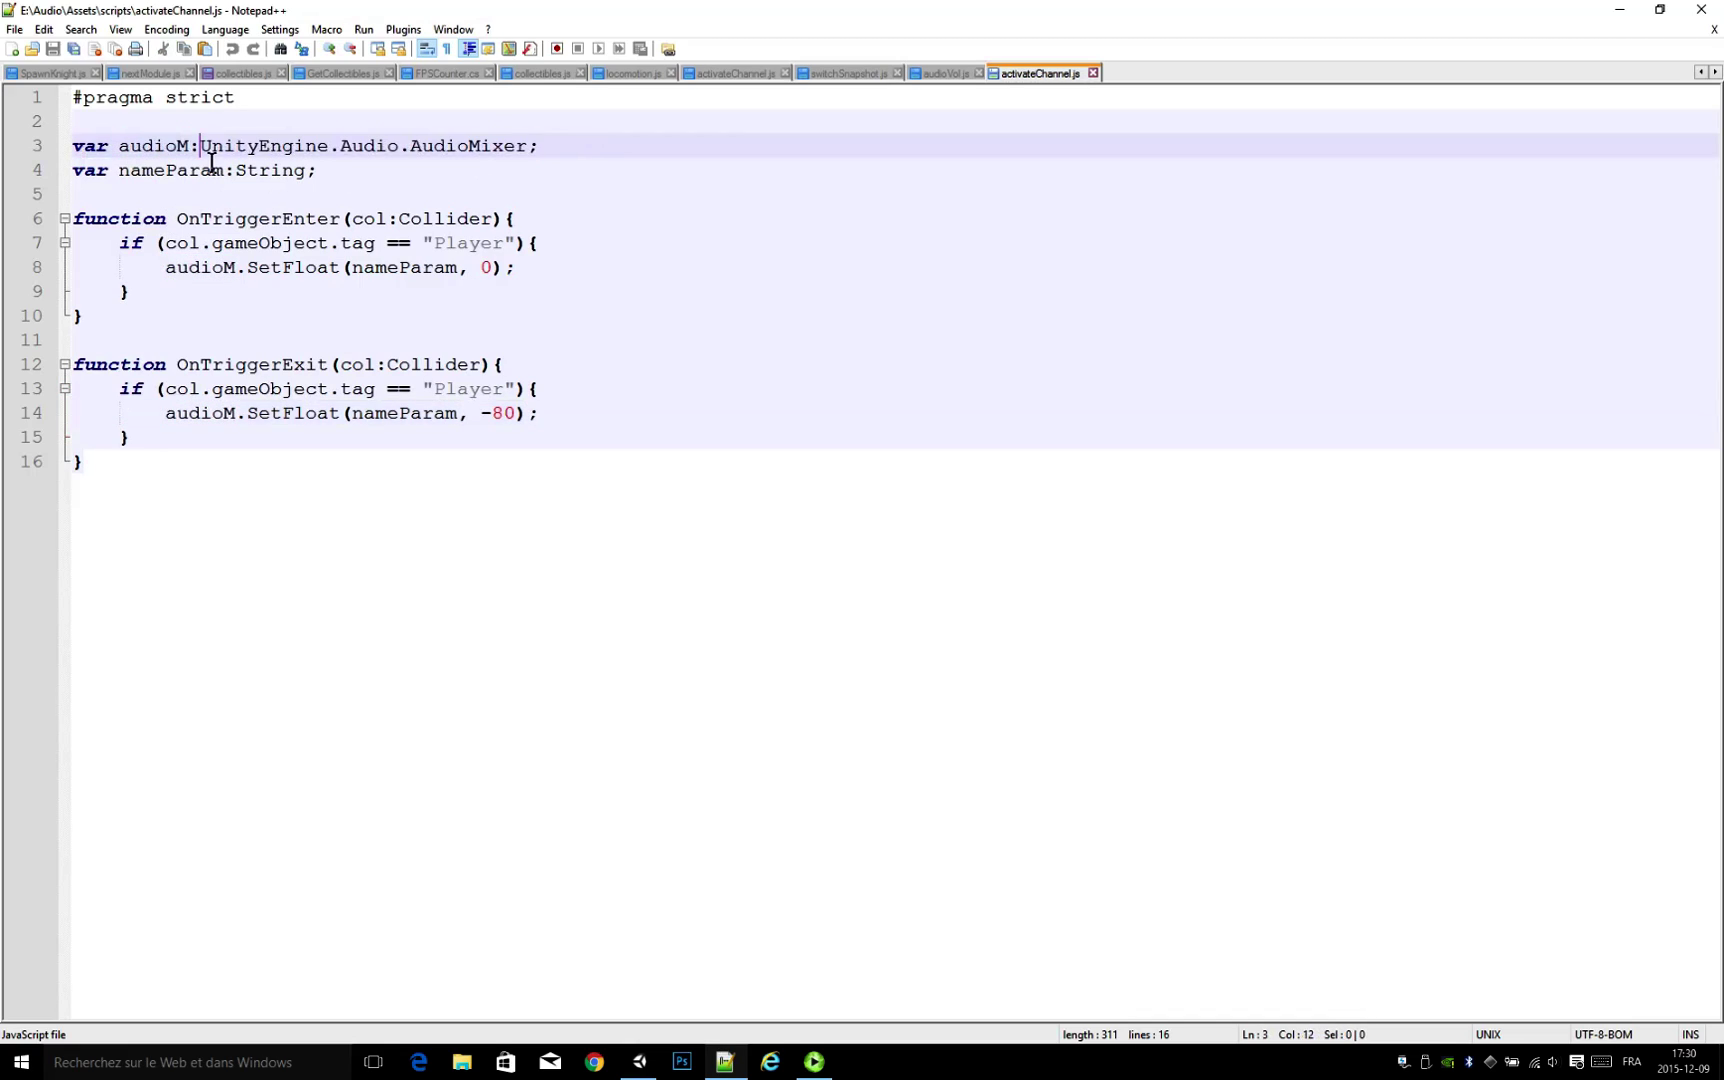
pyautogui.press('Right')
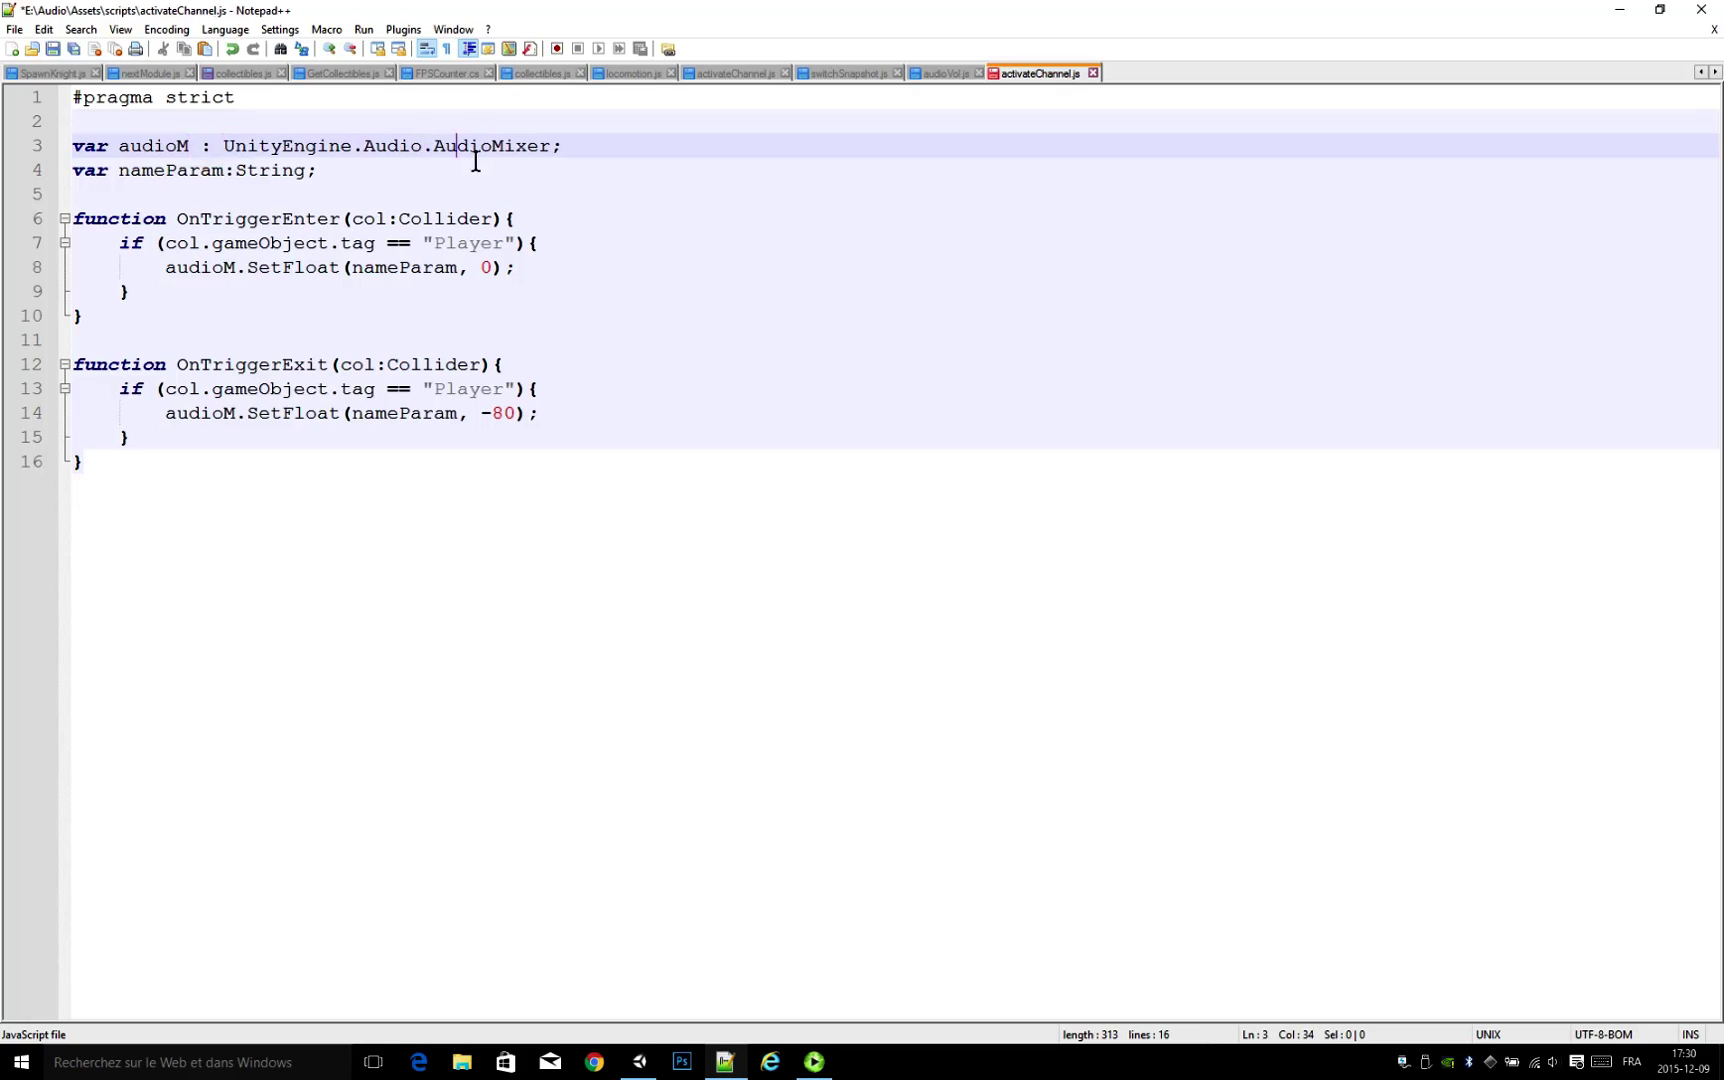
# Step: Examine the UnityEngine.Audio.AudioMixer type of audioM and where the nameParam variable is used in the script
pyautogui.doubleClick(475, 150)
pyautogui.moveTo(225, 160); pyautogui.dragTo(685, 155)
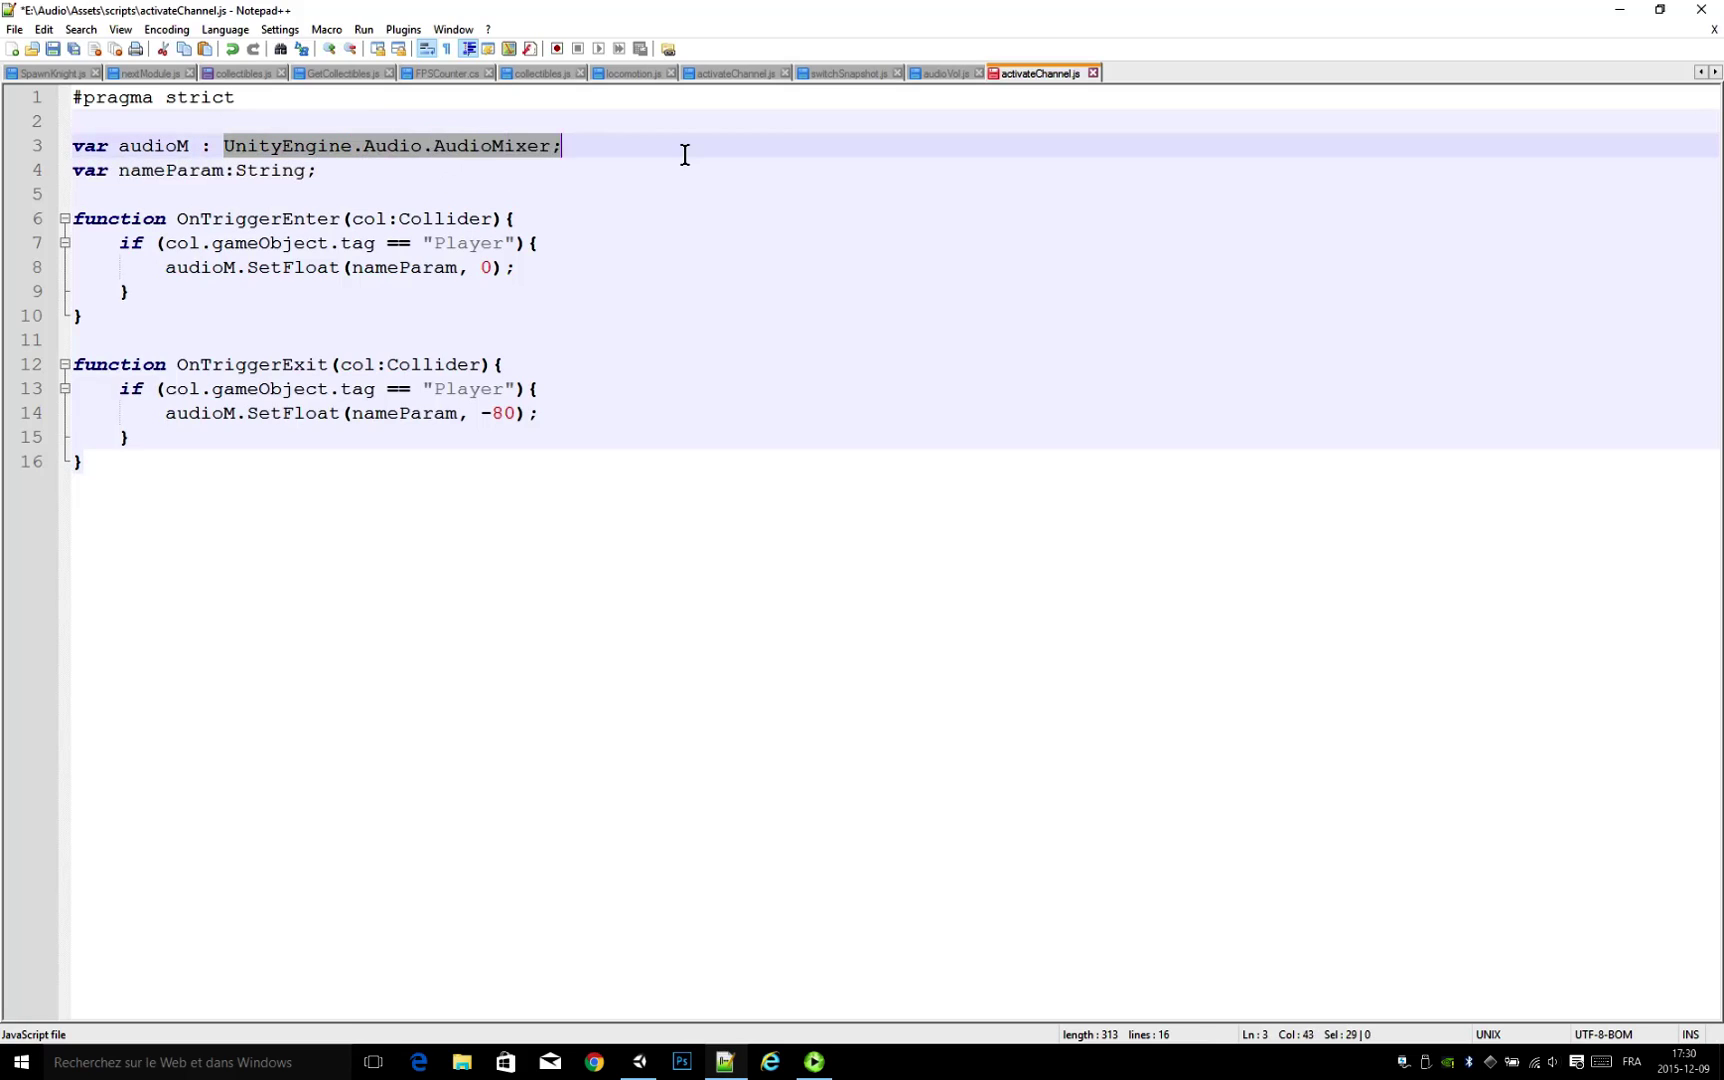
pyautogui.click(587, 230)
pyautogui.doubleClick(150, 172)
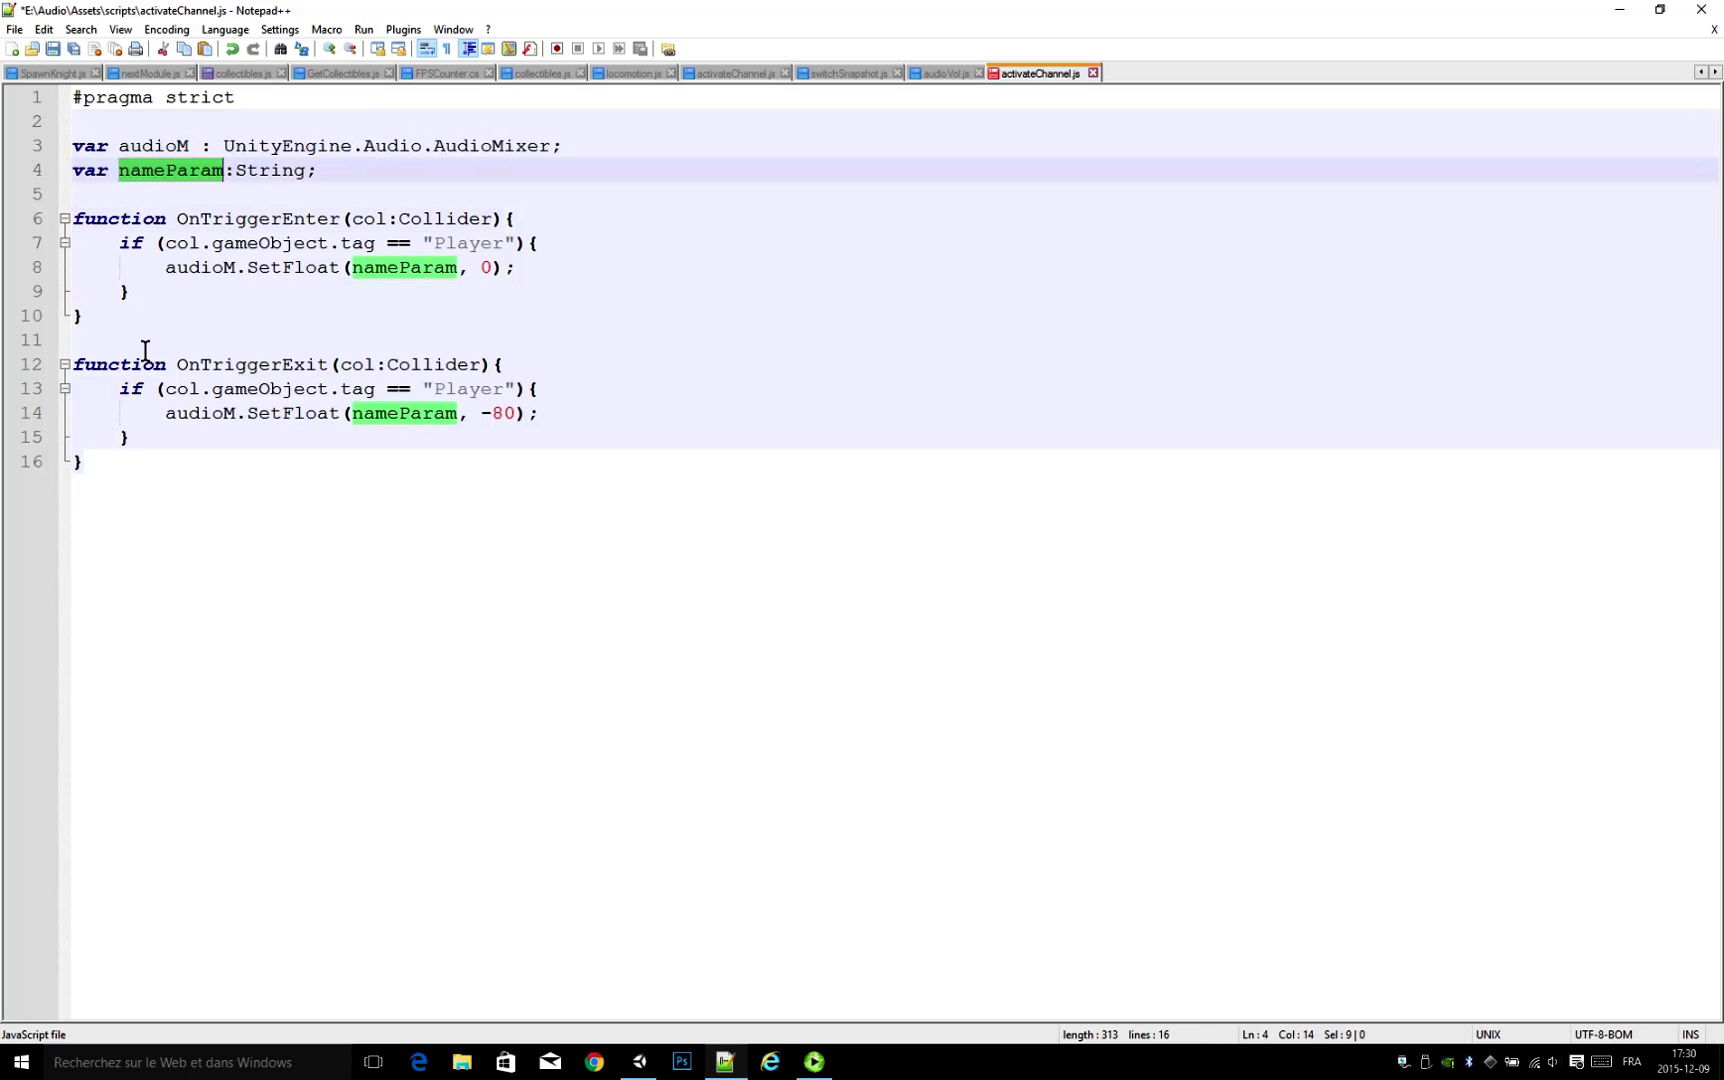
# Step: Add spaces around the colon in the script's nameParam variable declaration
pyautogui.click(240, 180)
pyautogui.press('Left')
pyautogui.press('Left')
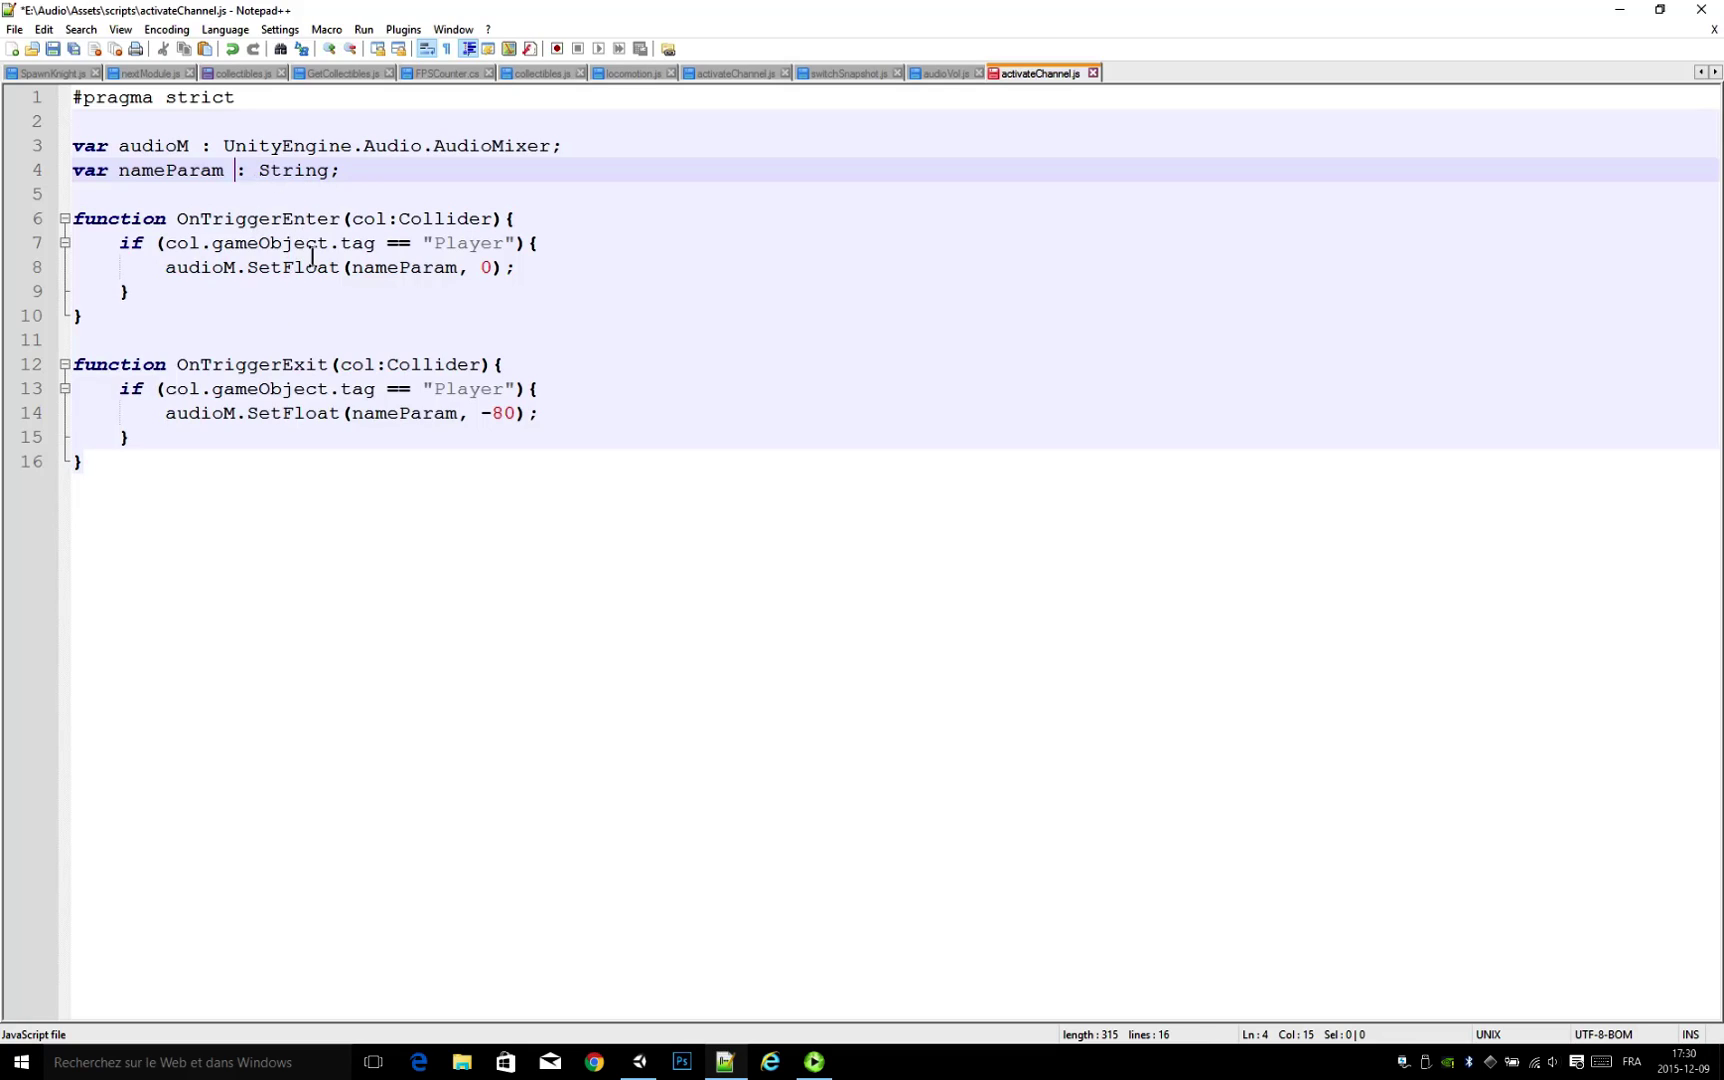
# Step: Compare the OnTriggerEnter and OnTriggerExit functions in the activateChannel script
pyautogui.click(227, 370)
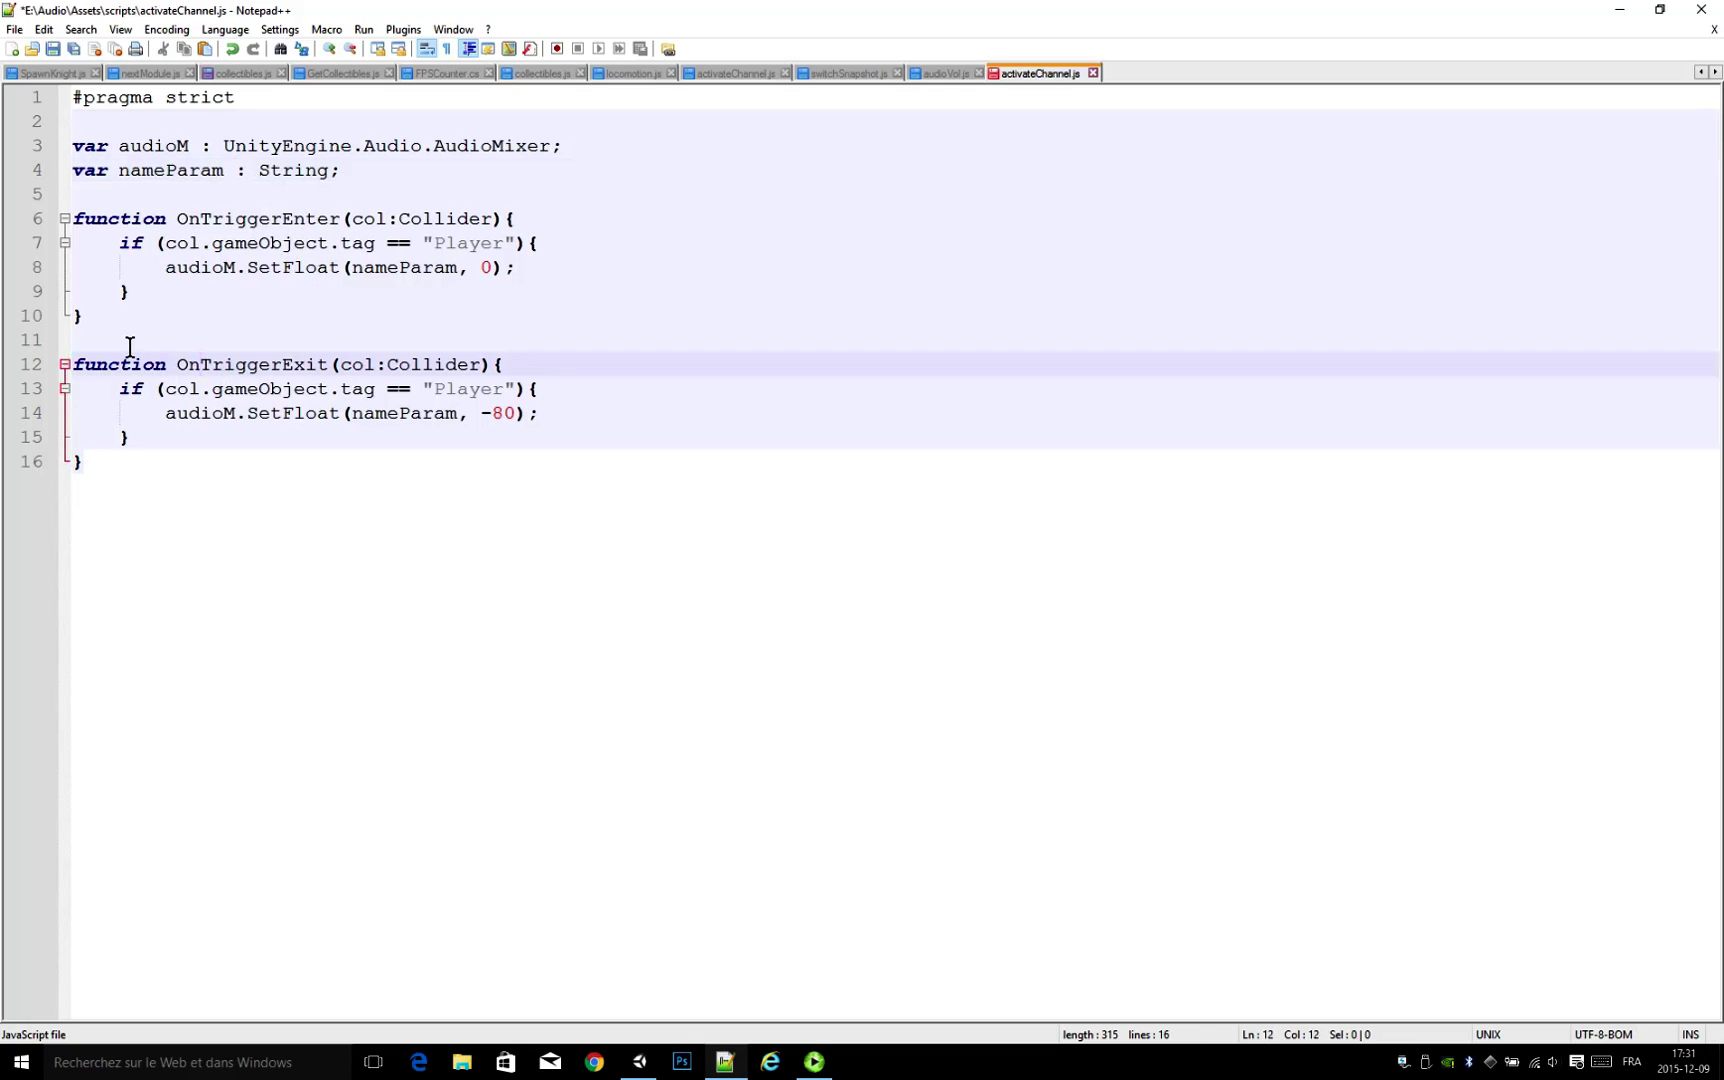
pyautogui.click(131, 316)
pyautogui.doubleClick(213, 220)
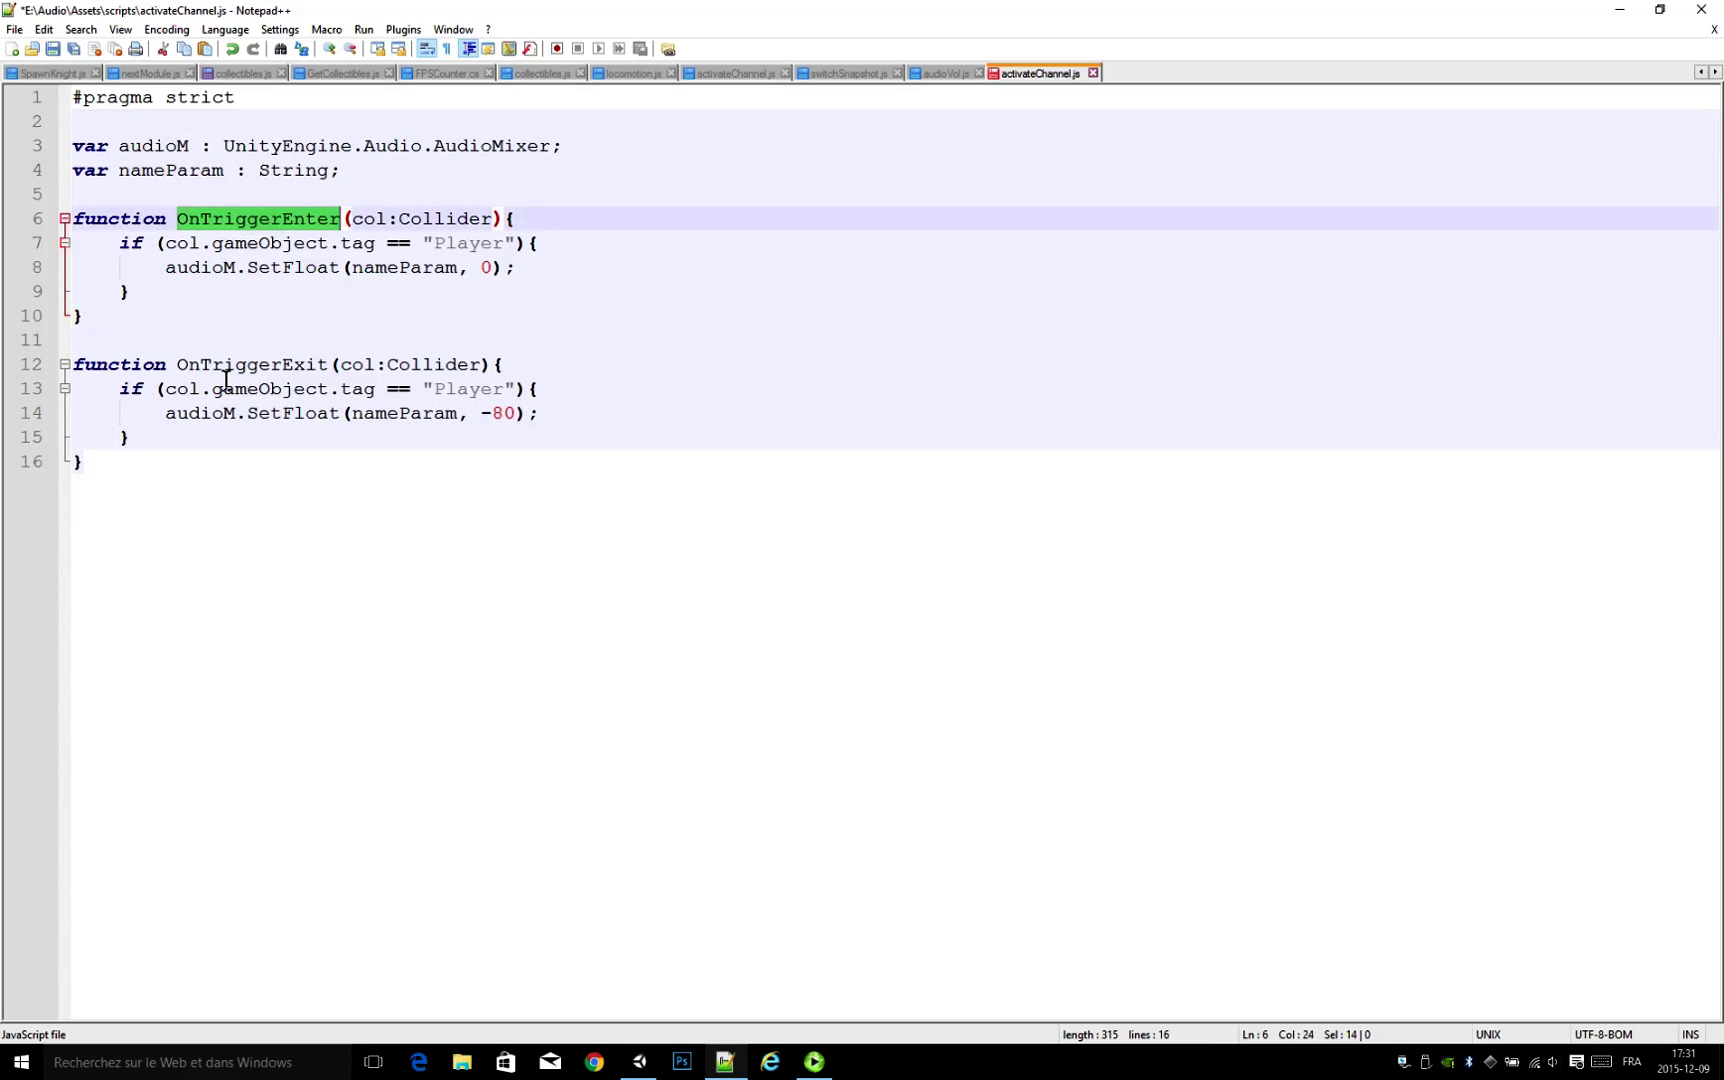
pyautogui.doubleClick(226, 364)
pyautogui.doubleClick(207, 220)
pyautogui.click(279, 448)
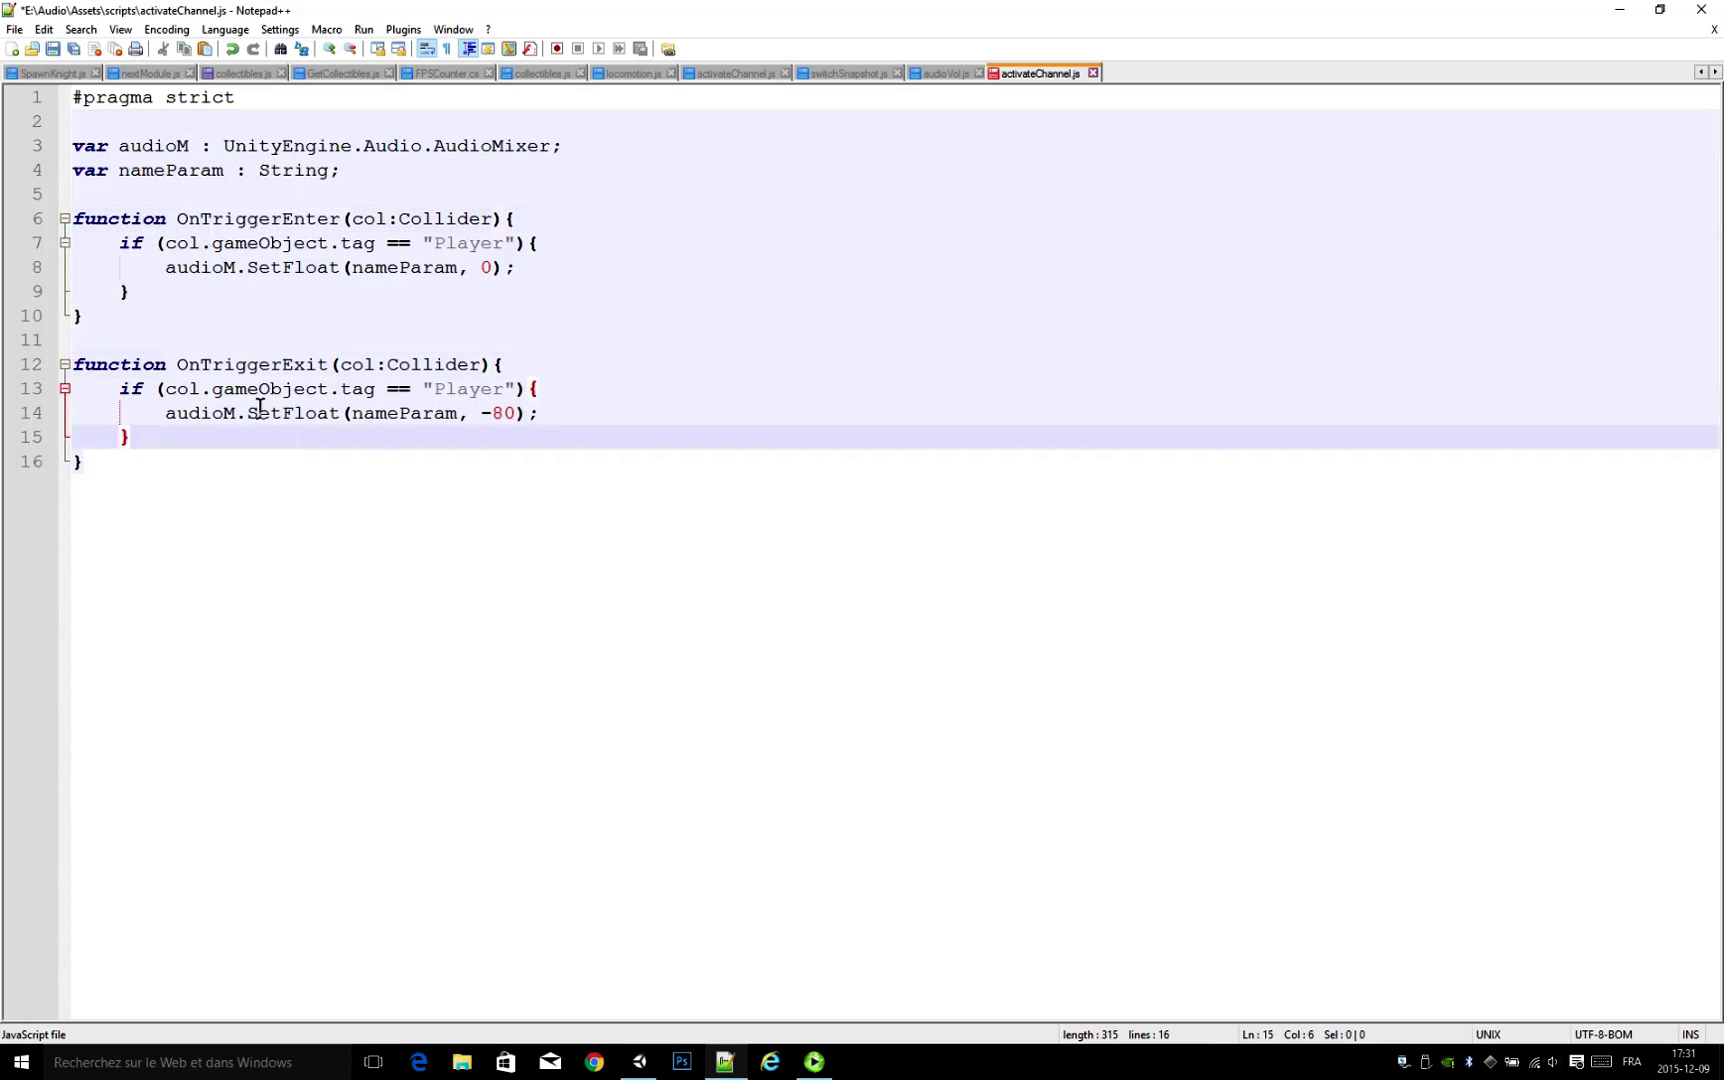
pyautogui.doubleClick(240, 220)
pyautogui.doubleClick(246, 372)
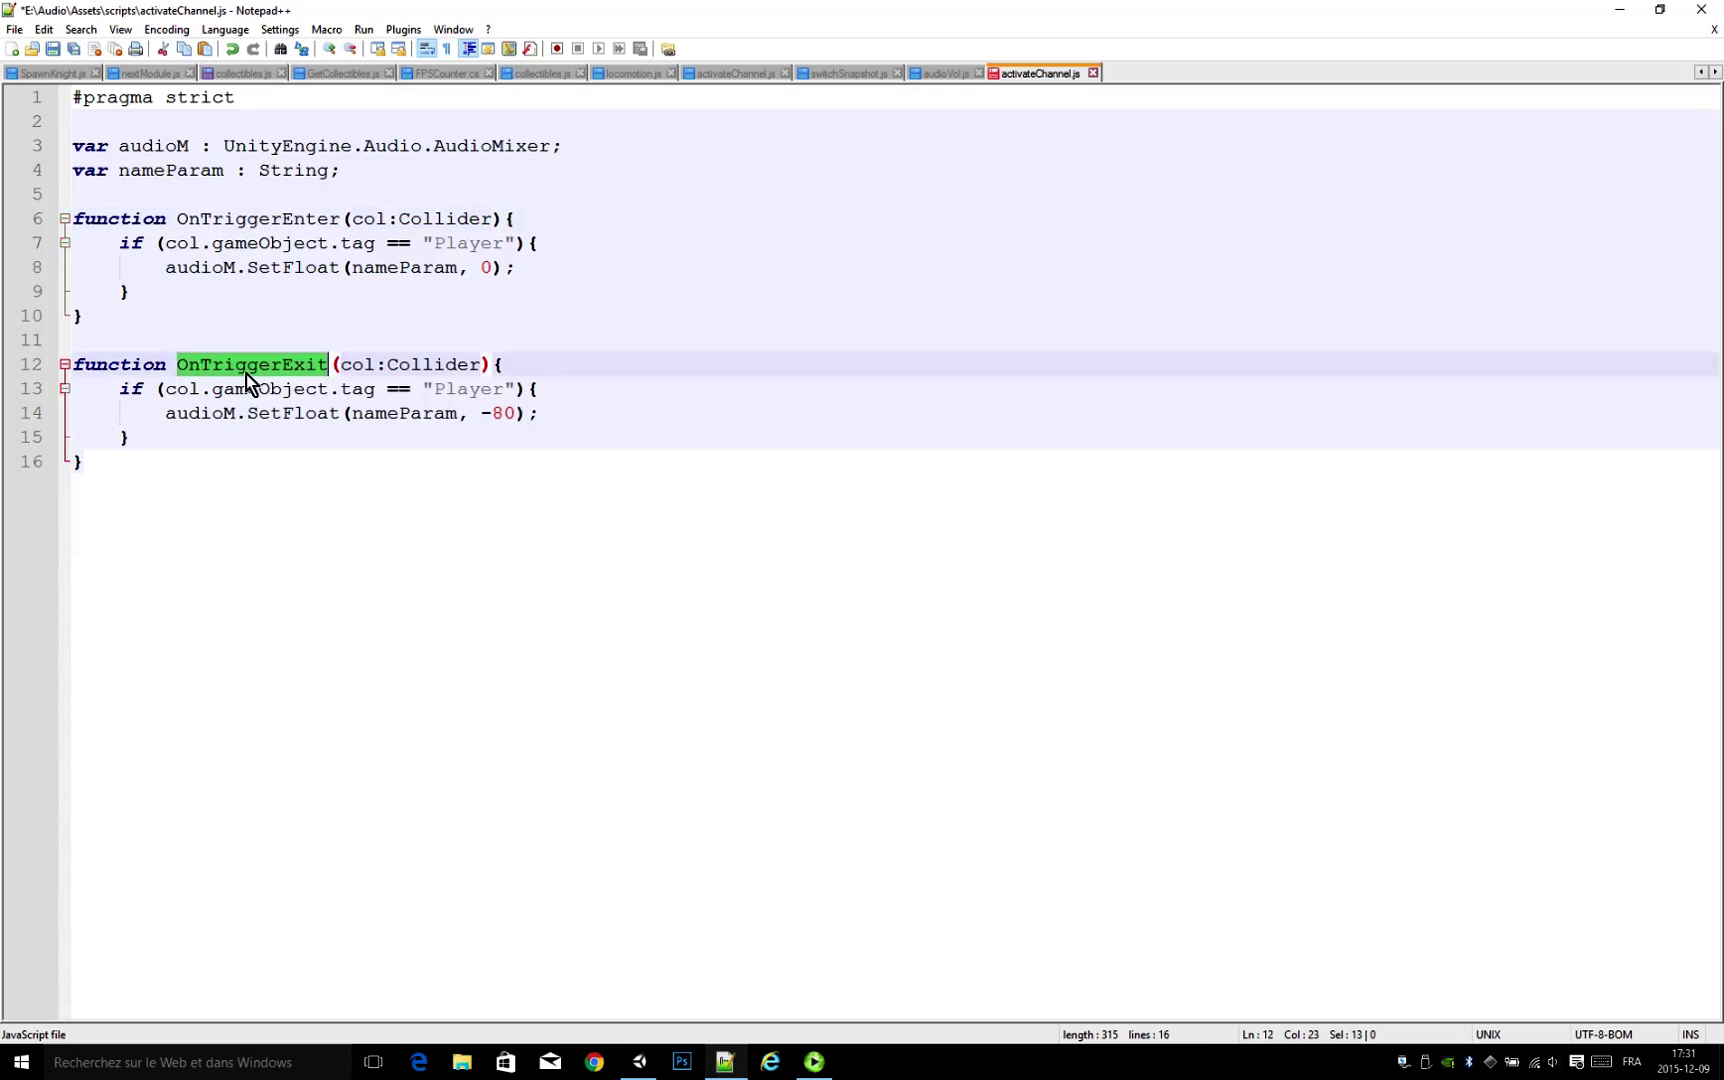
# Step: Examine the if condition in OnTriggerEnter that compares the collider's gameObject tag with "Player"
pyautogui.moveTo(124, 257); pyautogui.dragTo(631, 257)
pyautogui.click(602, 257)
pyautogui.click(451, 253)
pyautogui.doubleClick(454, 250)
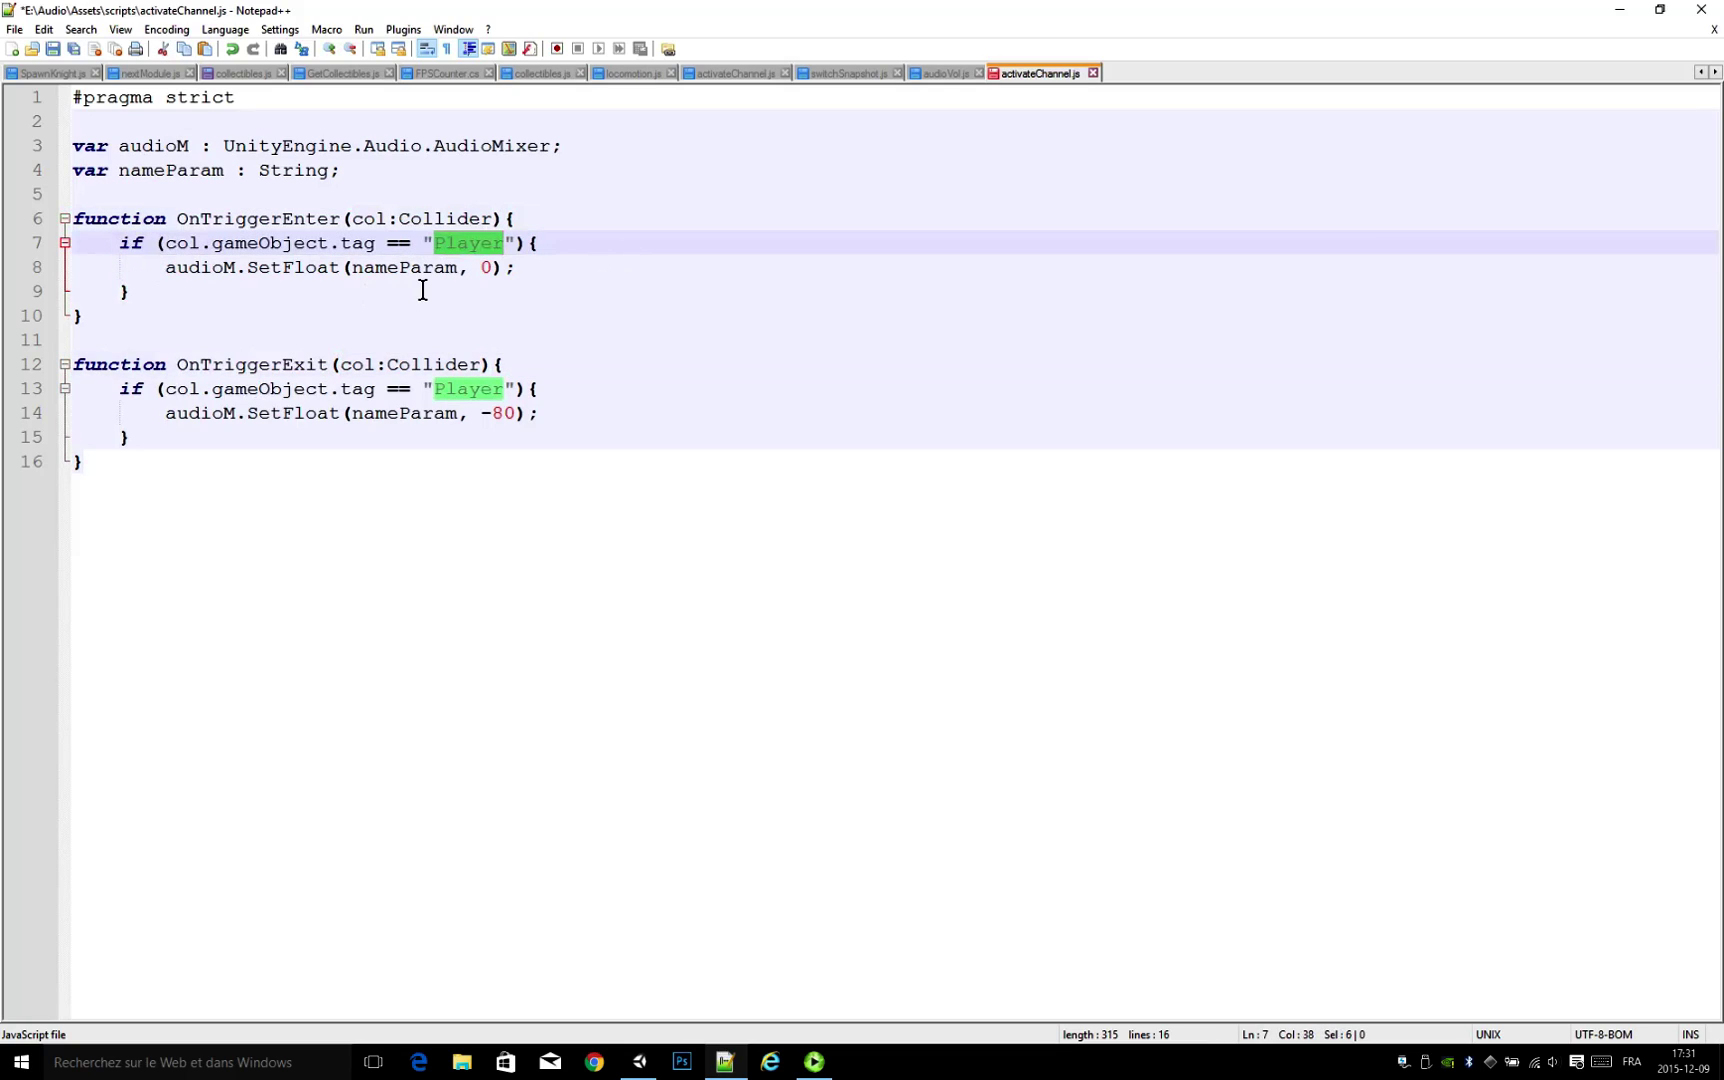
pyautogui.doubleClick(356, 248)
pyautogui.moveTo(393, 261); pyautogui.dragTo(563, 260)
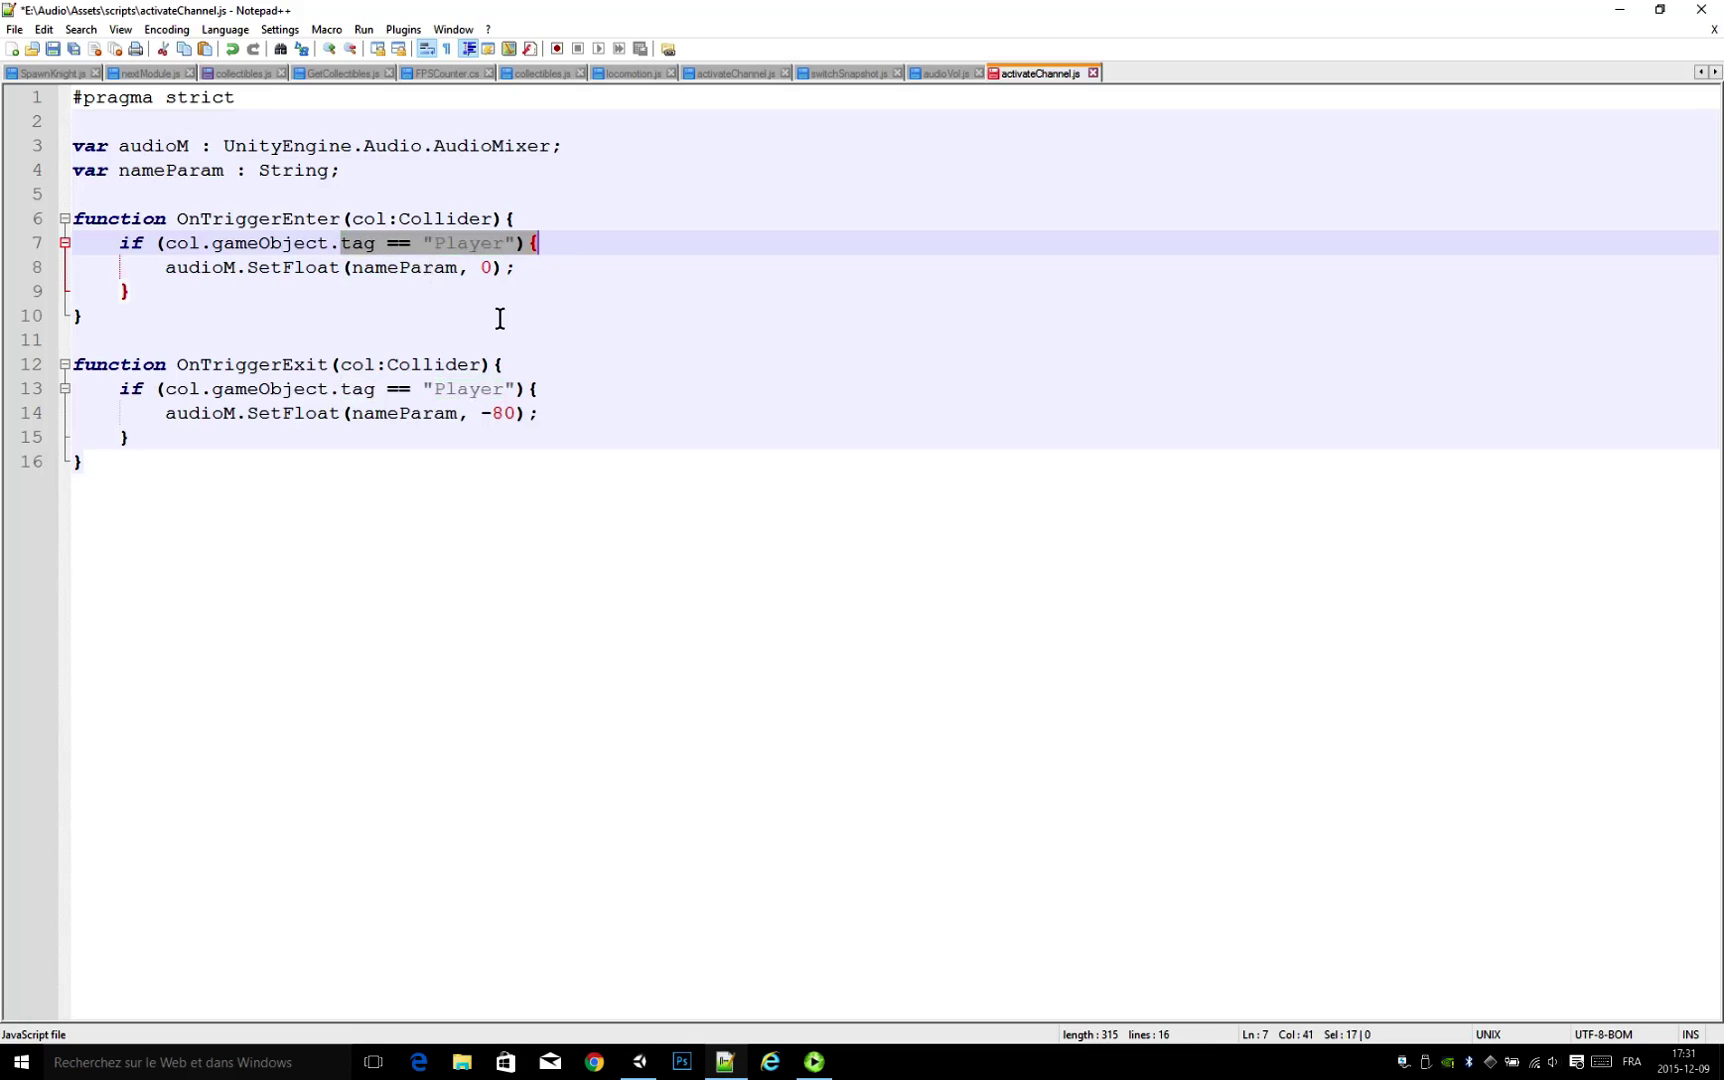
pyautogui.click(482, 343)
# Step: Examine the audioM.SetFloat call in OnTriggerEnter, including its nameParam argument and the volume value passed to it
pyautogui.moveTo(166, 278); pyautogui.dragTo(589, 281)
pyautogui.doubleClick(261, 277)
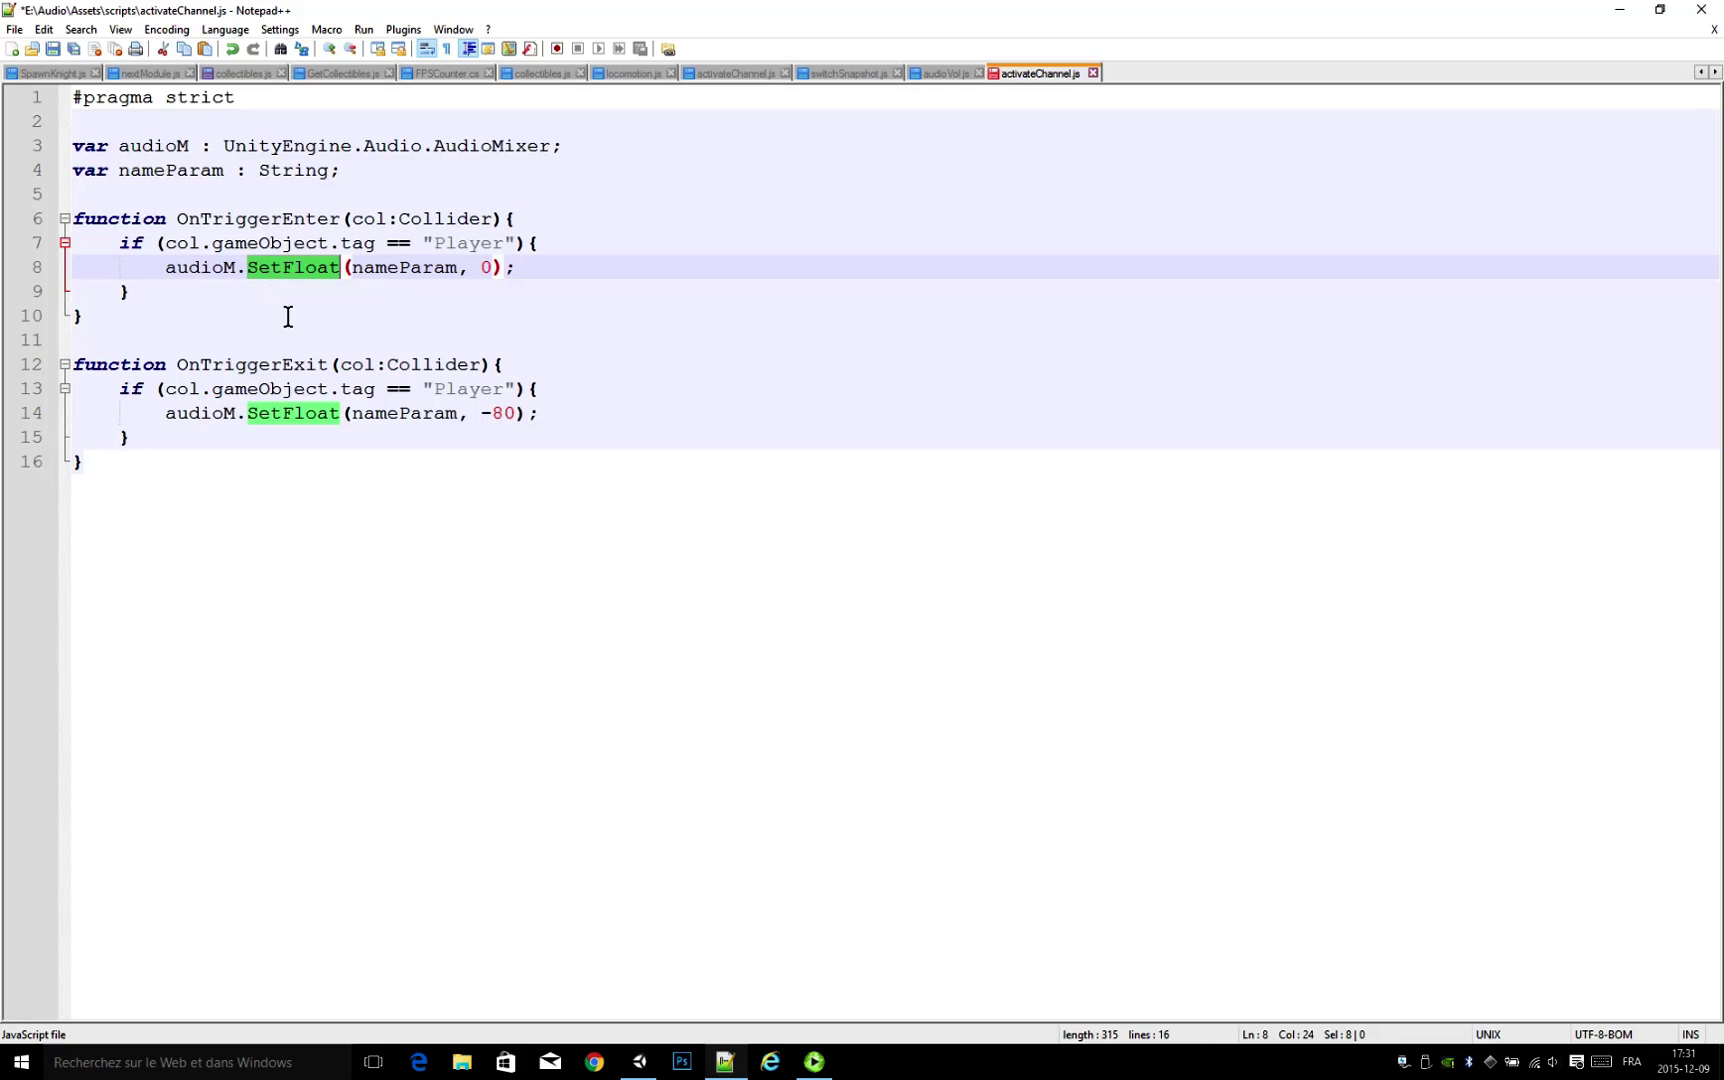
pyautogui.doubleClick(401, 279)
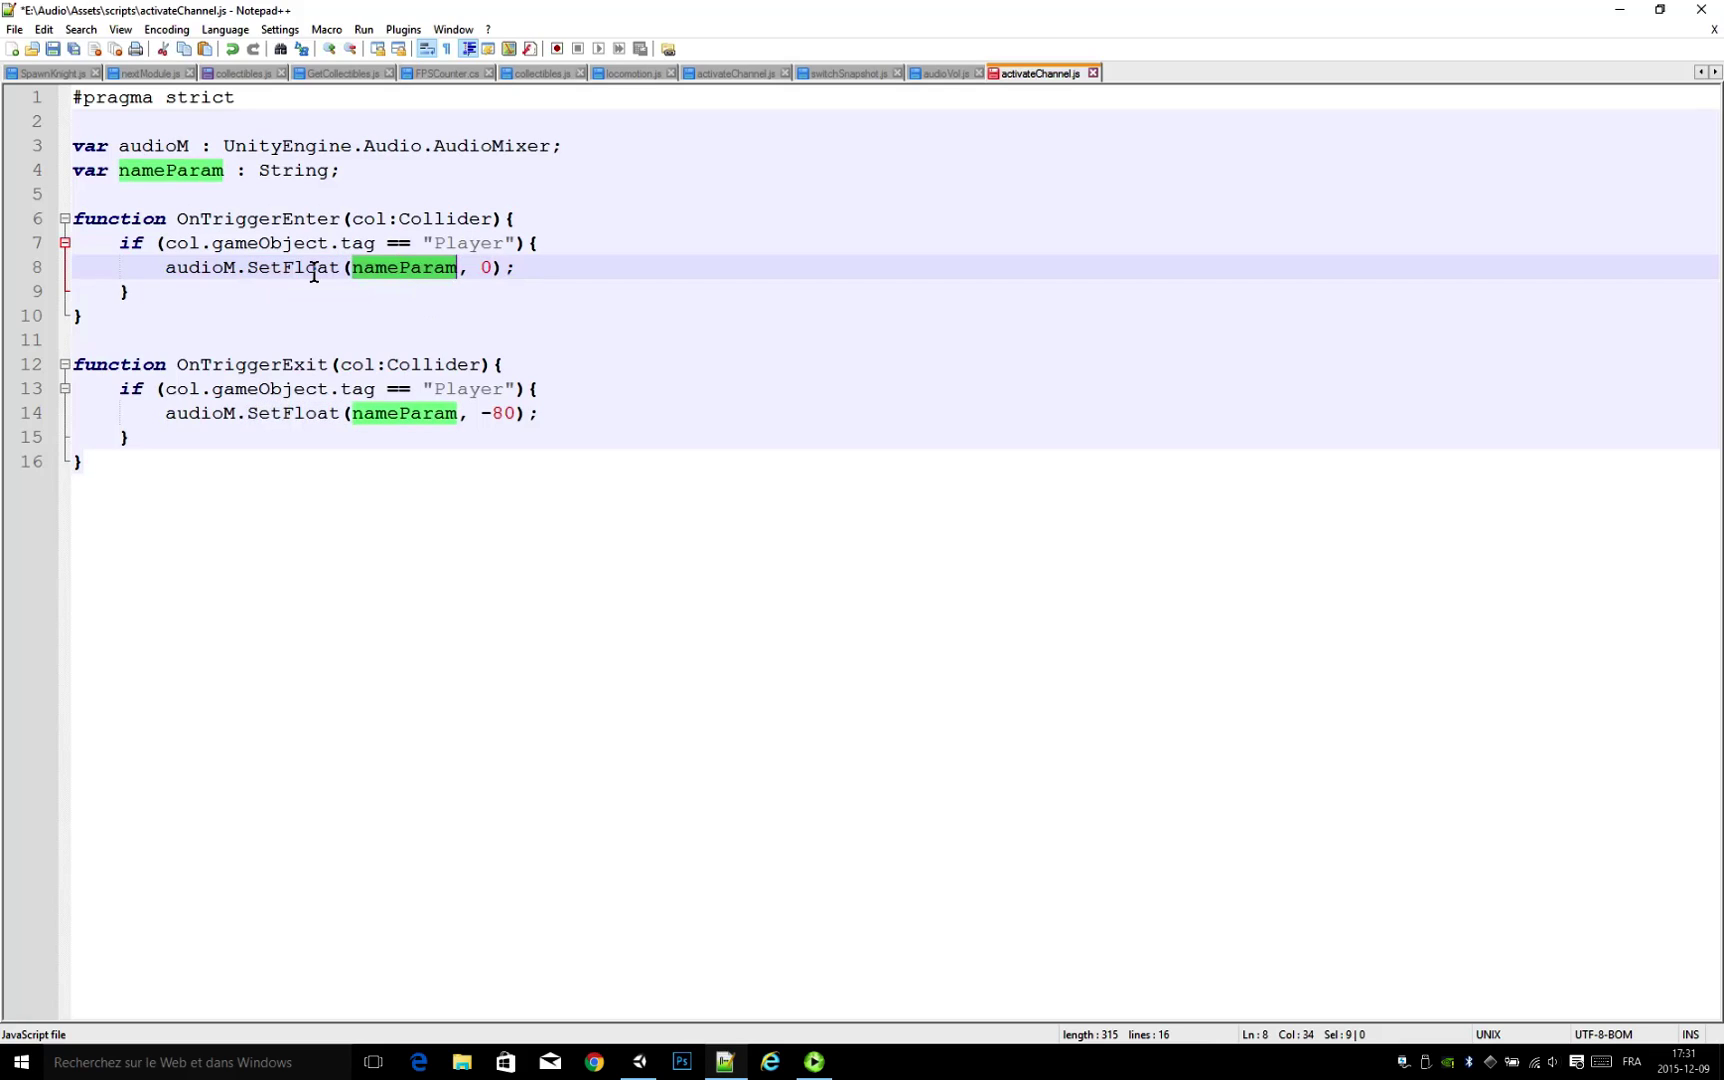
pyautogui.click(483, 272)
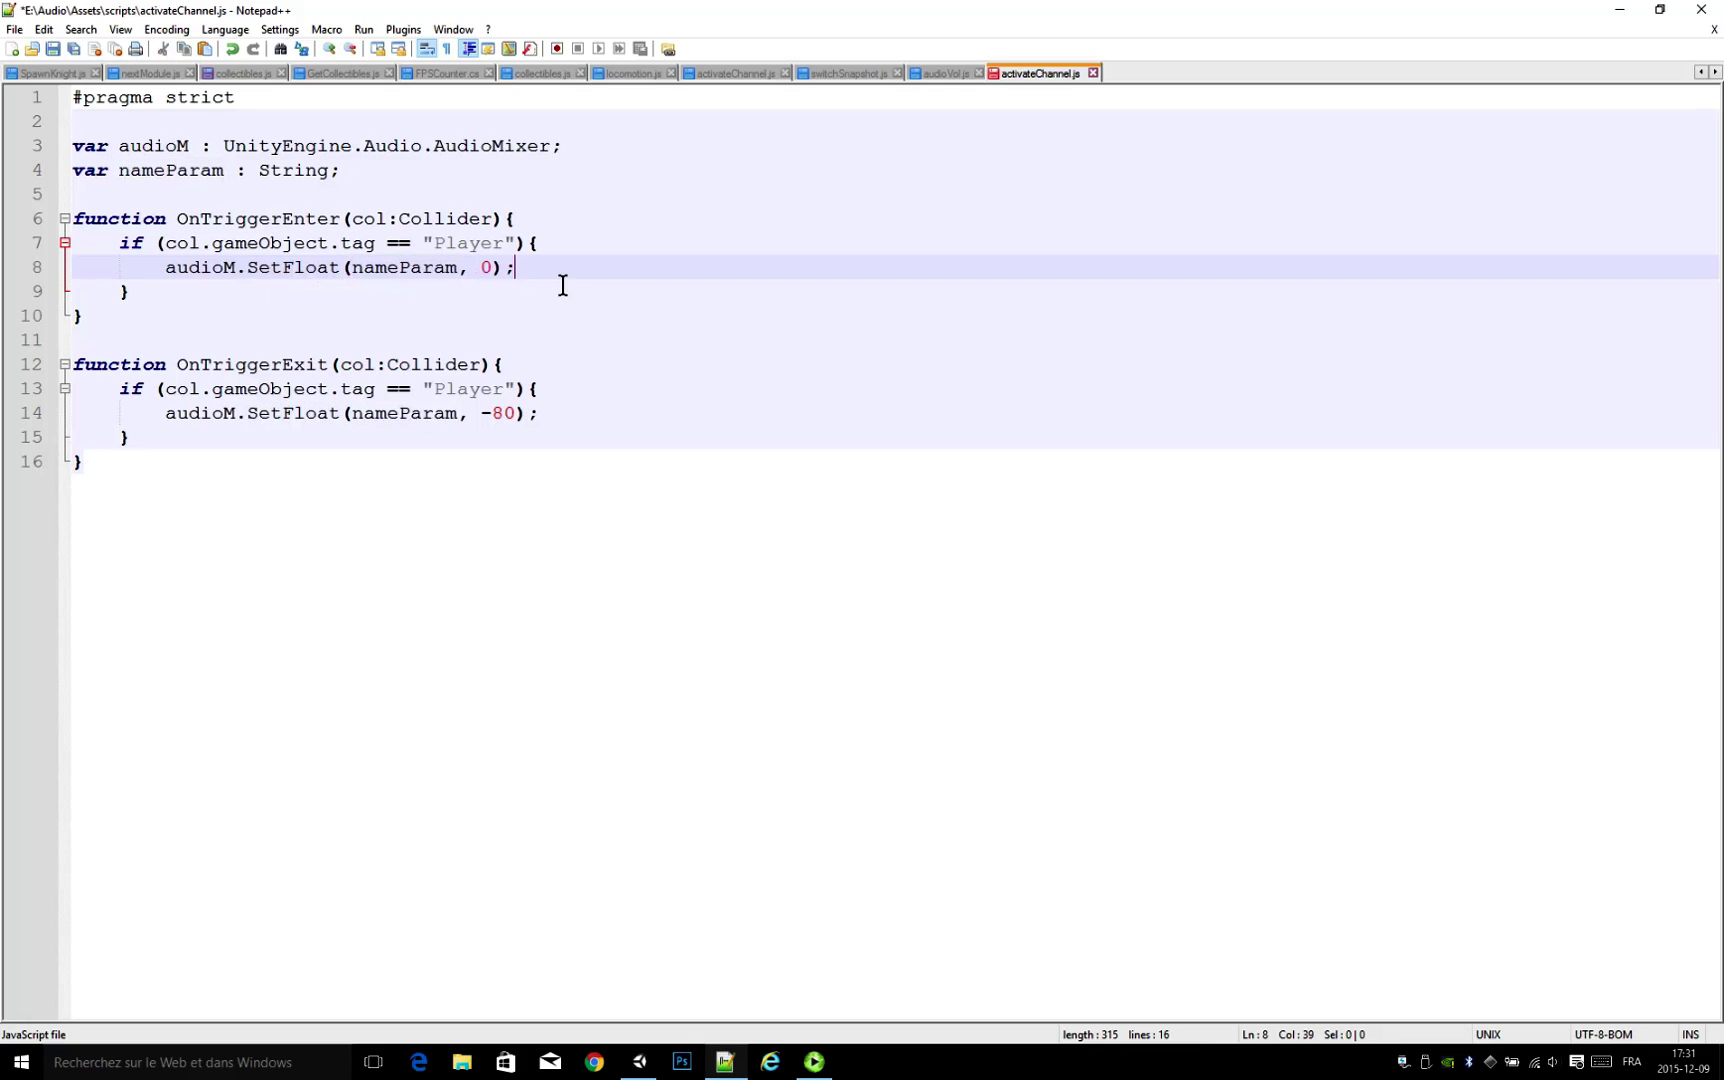
pyautogui.moveTo(562, 284); pyautogui.dragTo(513, 283)
pyautogui.click(200, 300)
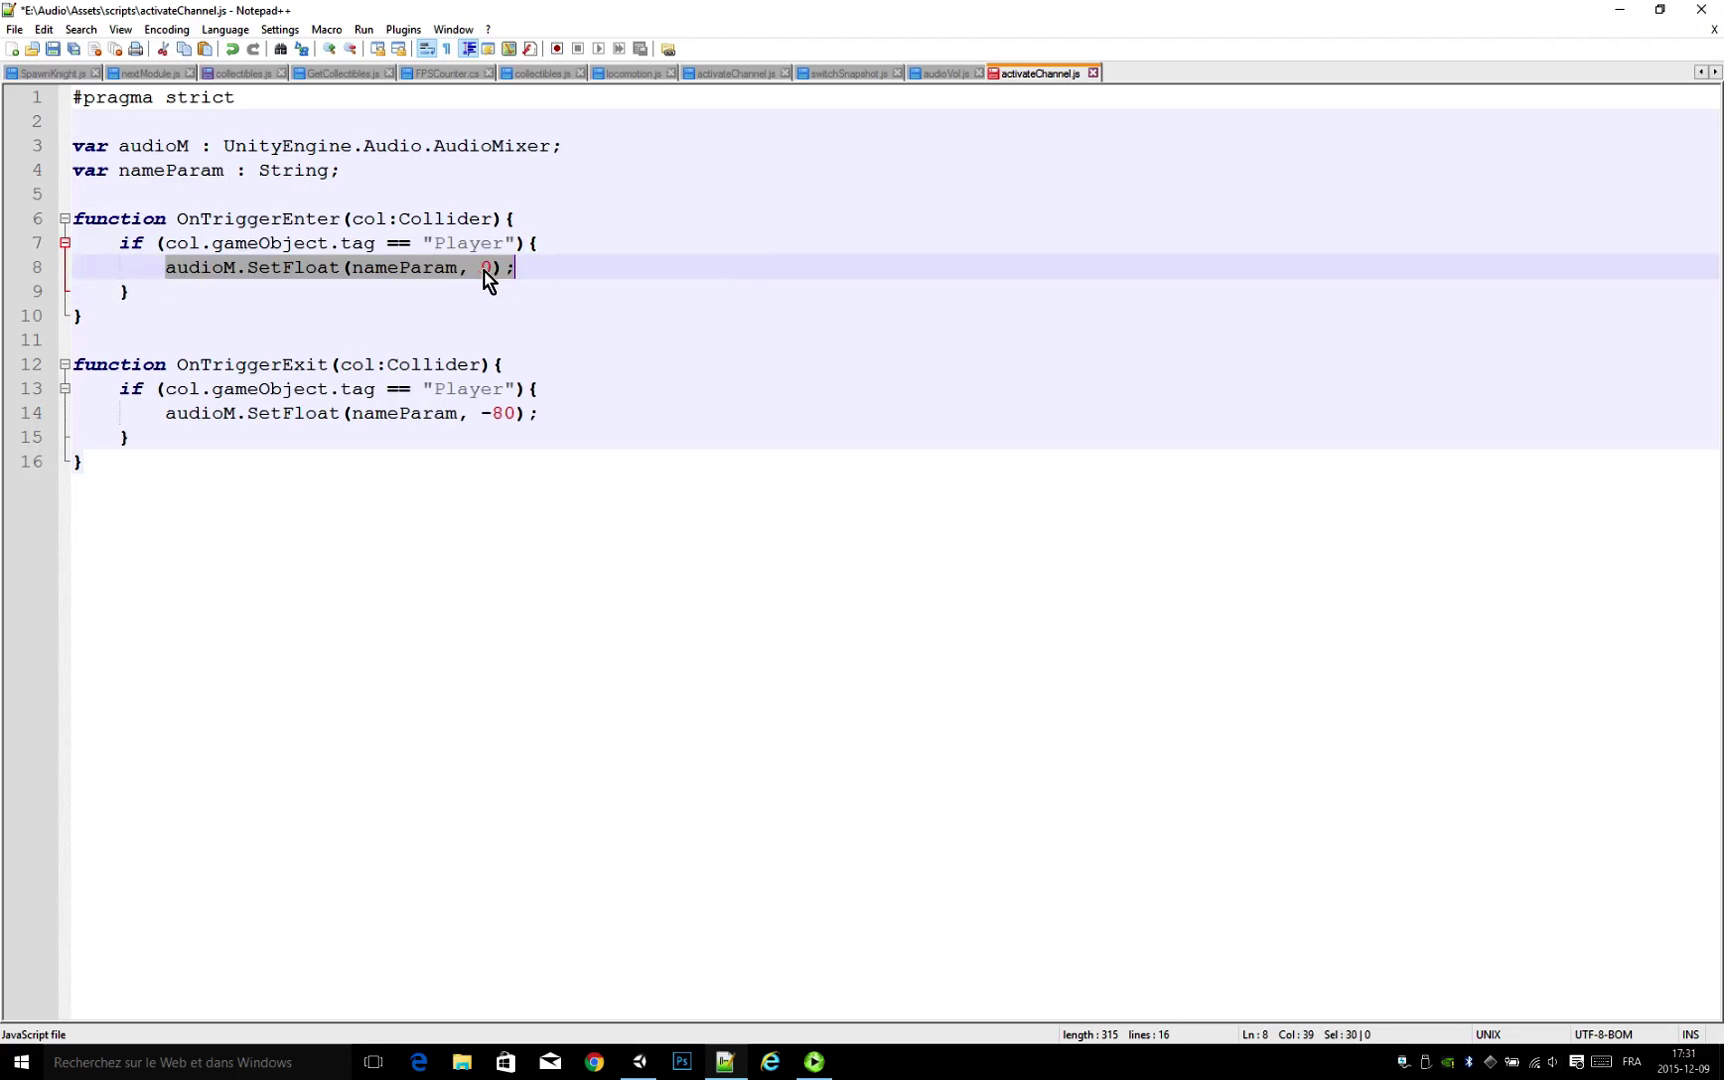
pyautogui.click(485, 279)
pyautogui.doubleClick(488, 280)
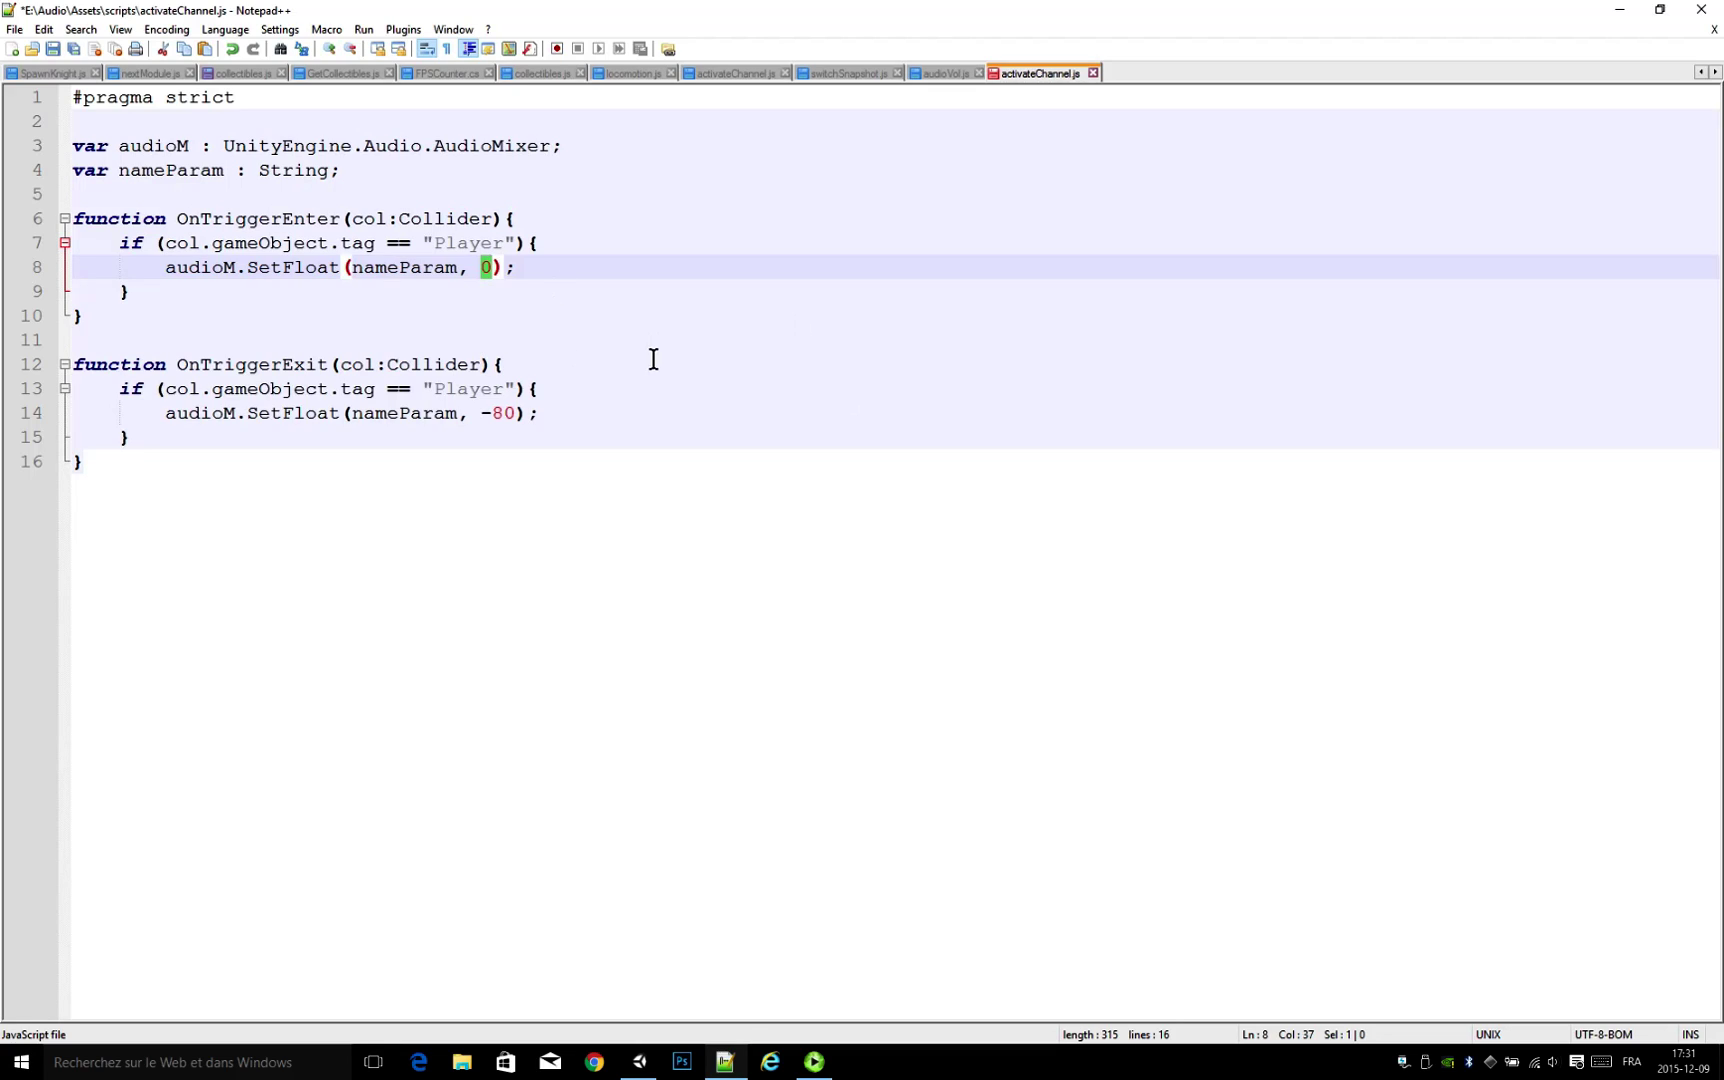
# Step: Review the OnTriggerExit function and its SetFloat call, and save the activateChannel script
pyautogui.click(437, 460)
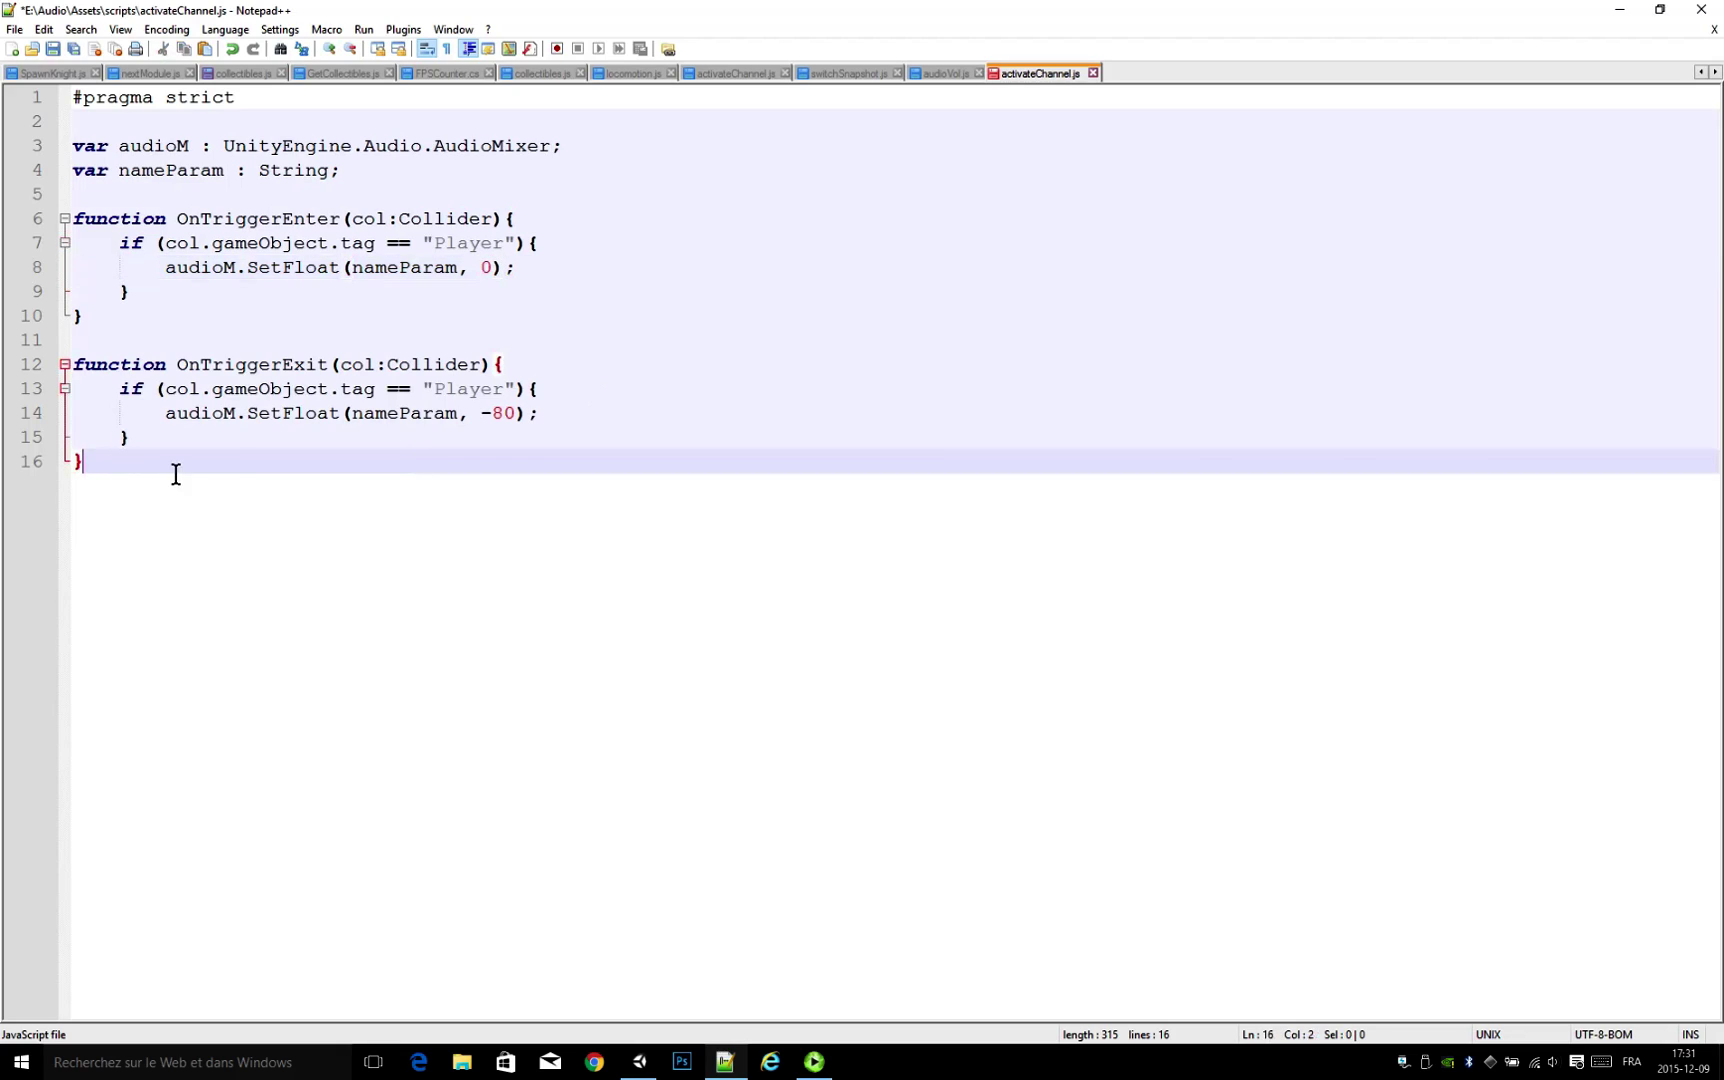
pyautogui.keyDown('shift'); pyautogui.click(74, 364); pyautogui.keyUp('shift')
pyautogui.click(458, 438)
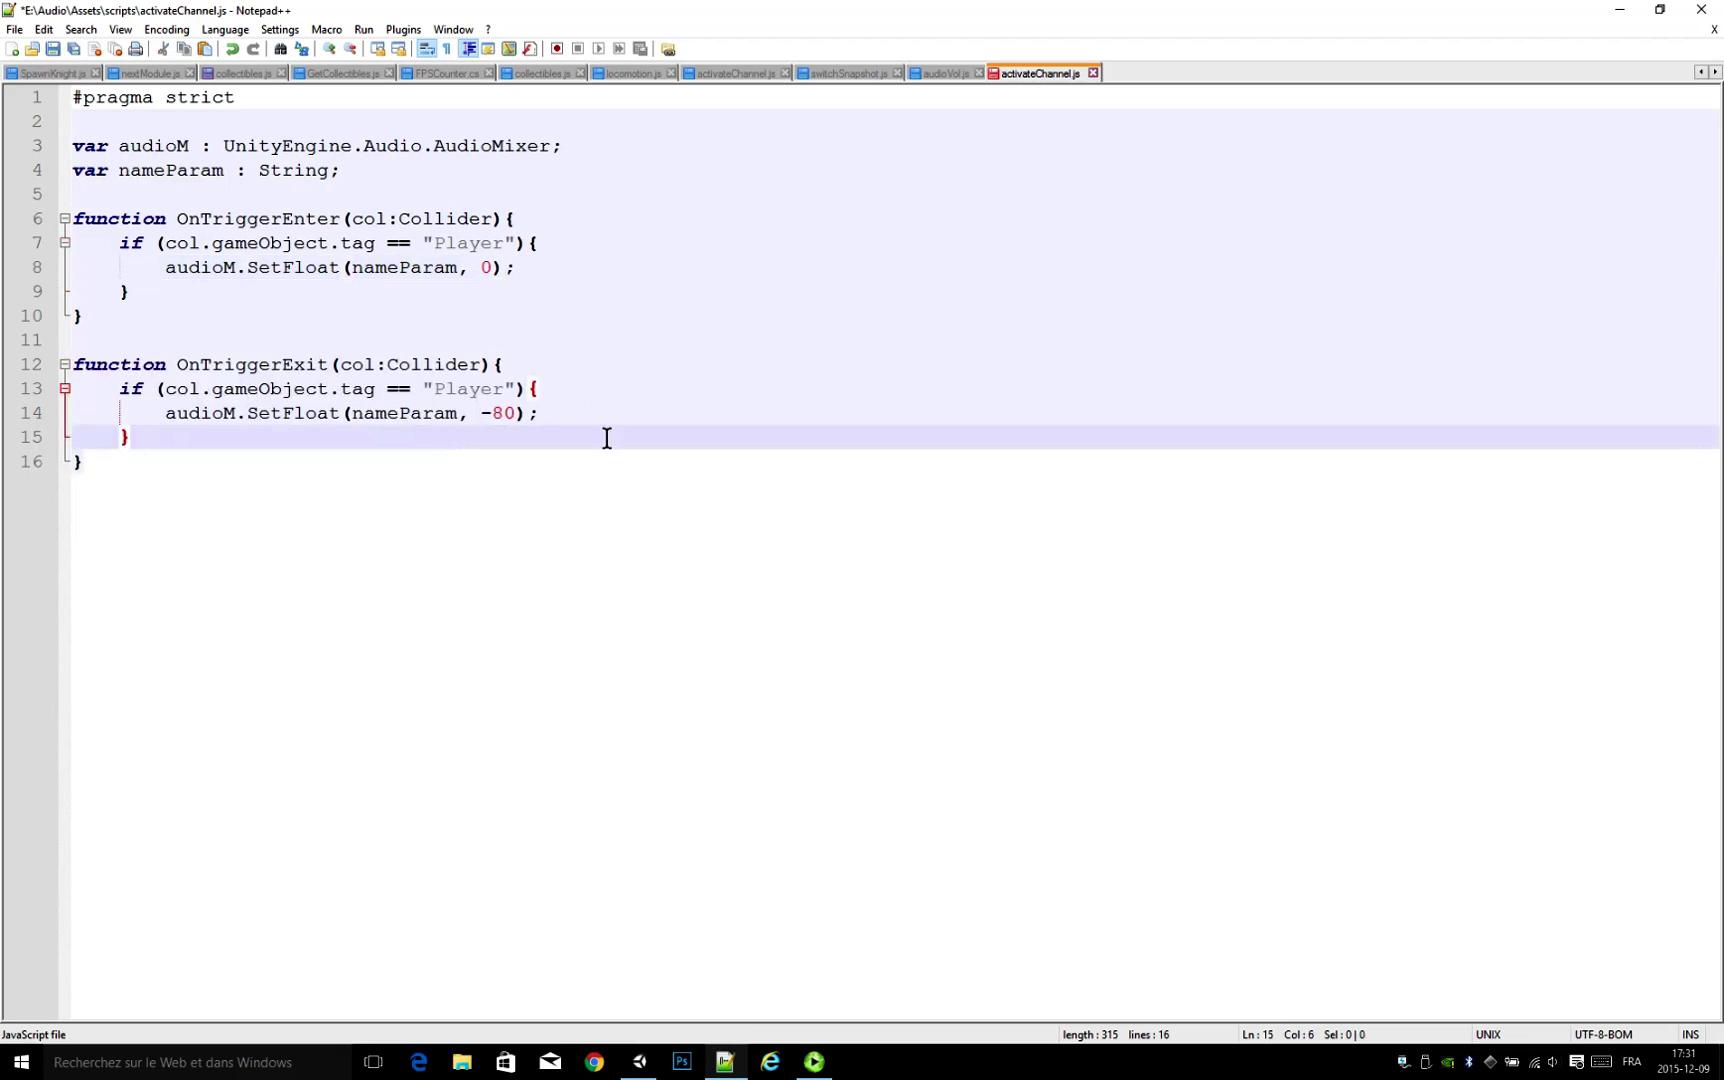
pyautogui.moveTo(600, 418); pyautogui.dragTo(446, 418)
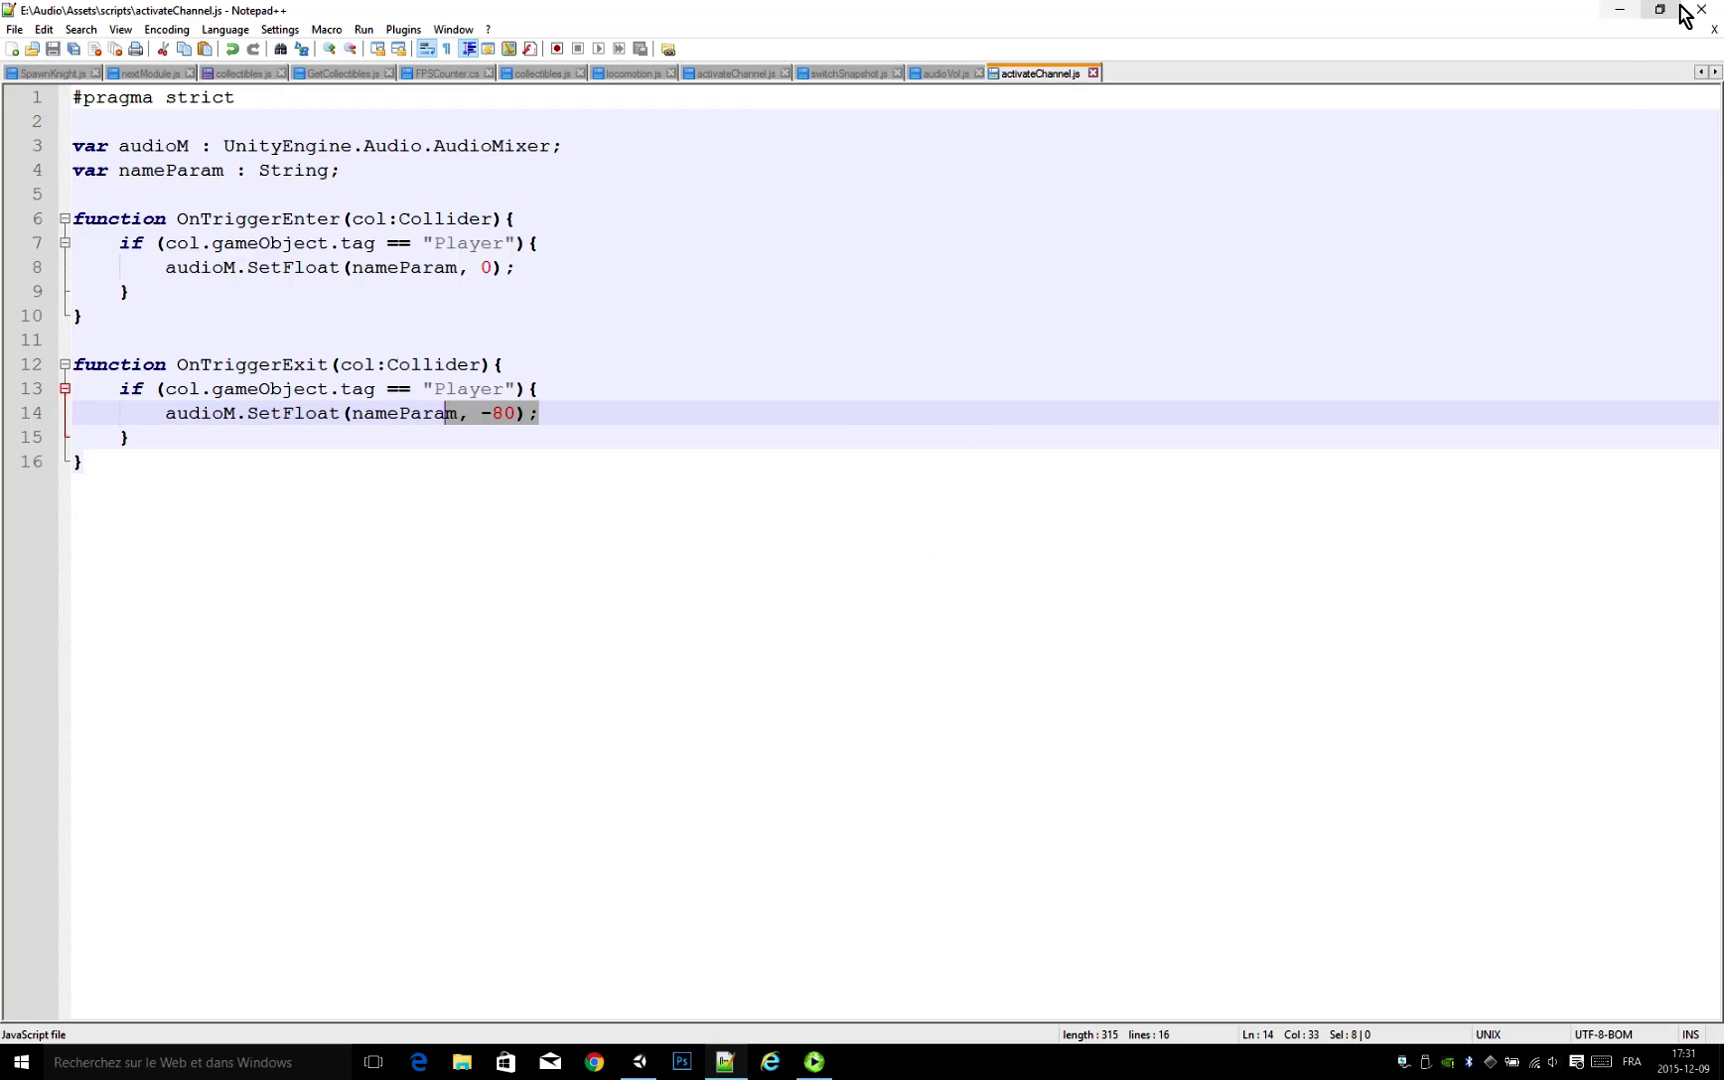
# Step: Switch back to Unity and attach the activateChannel script to Zone1, Zone2, Zone3 and Zone4 together
pyautogui.click(1620, 9)
pyautogui.click(1461, 766)
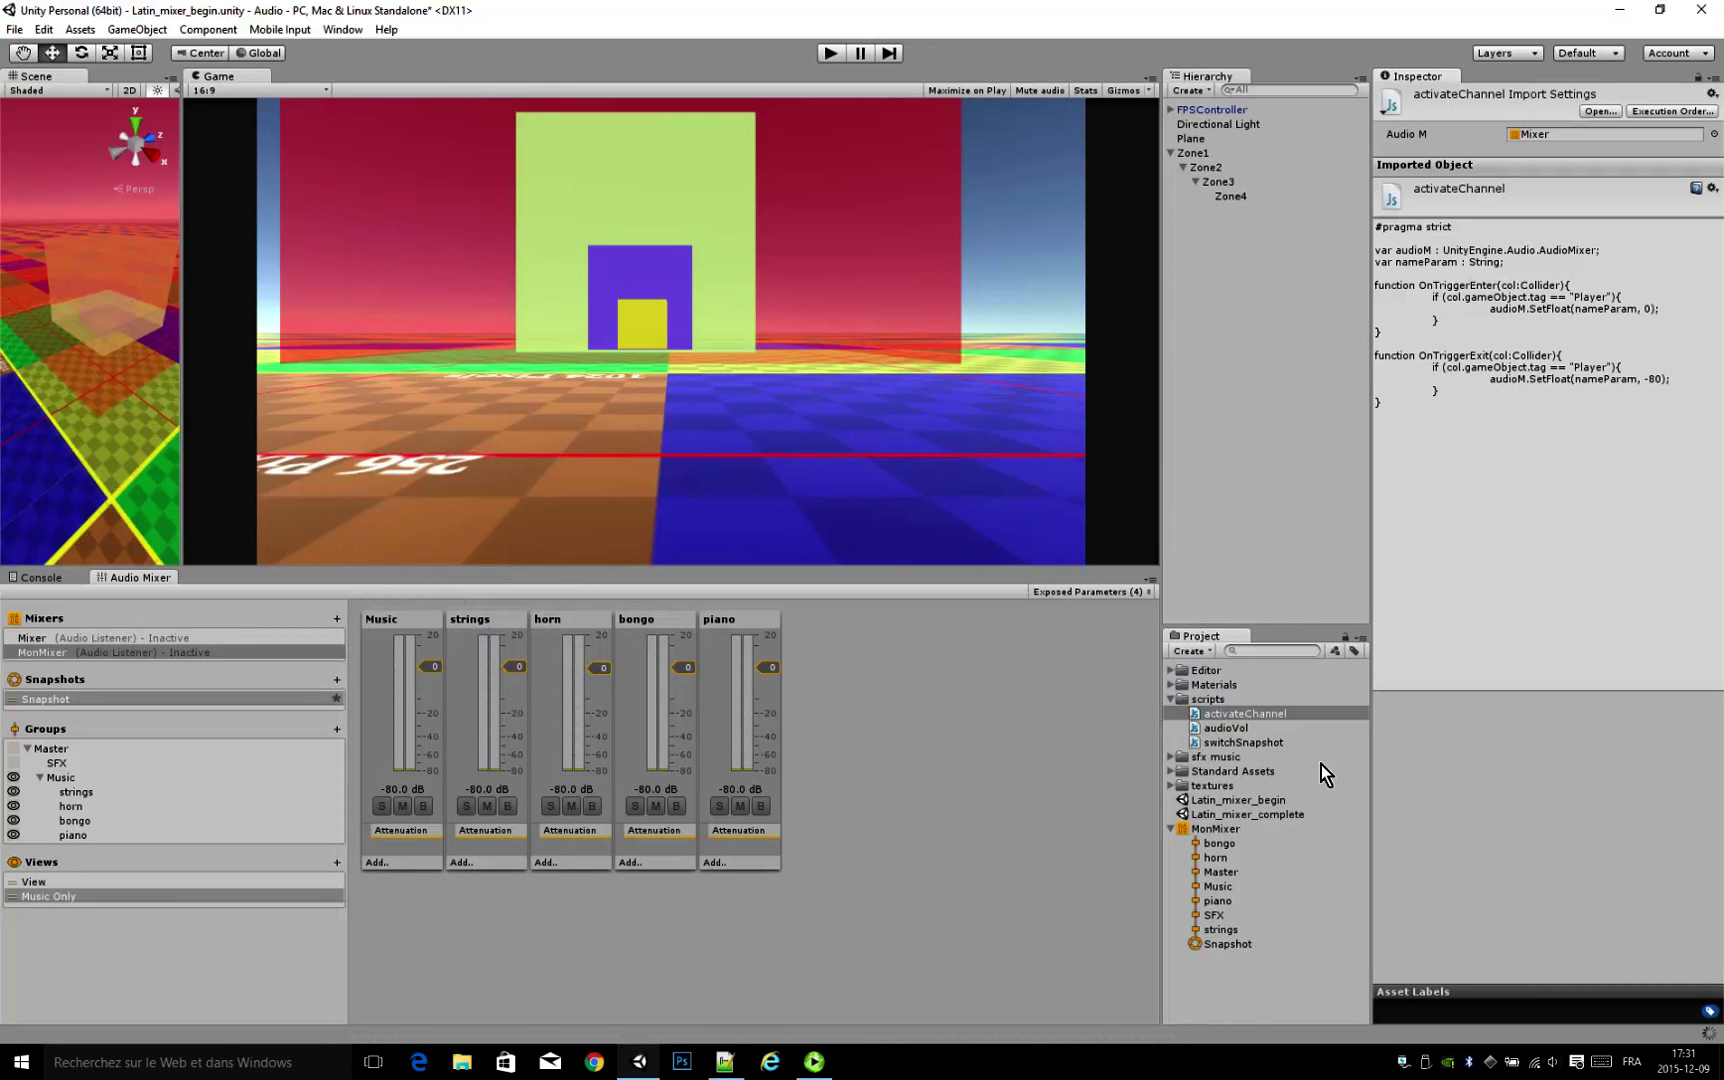
pyautogui.click(1199, 155)
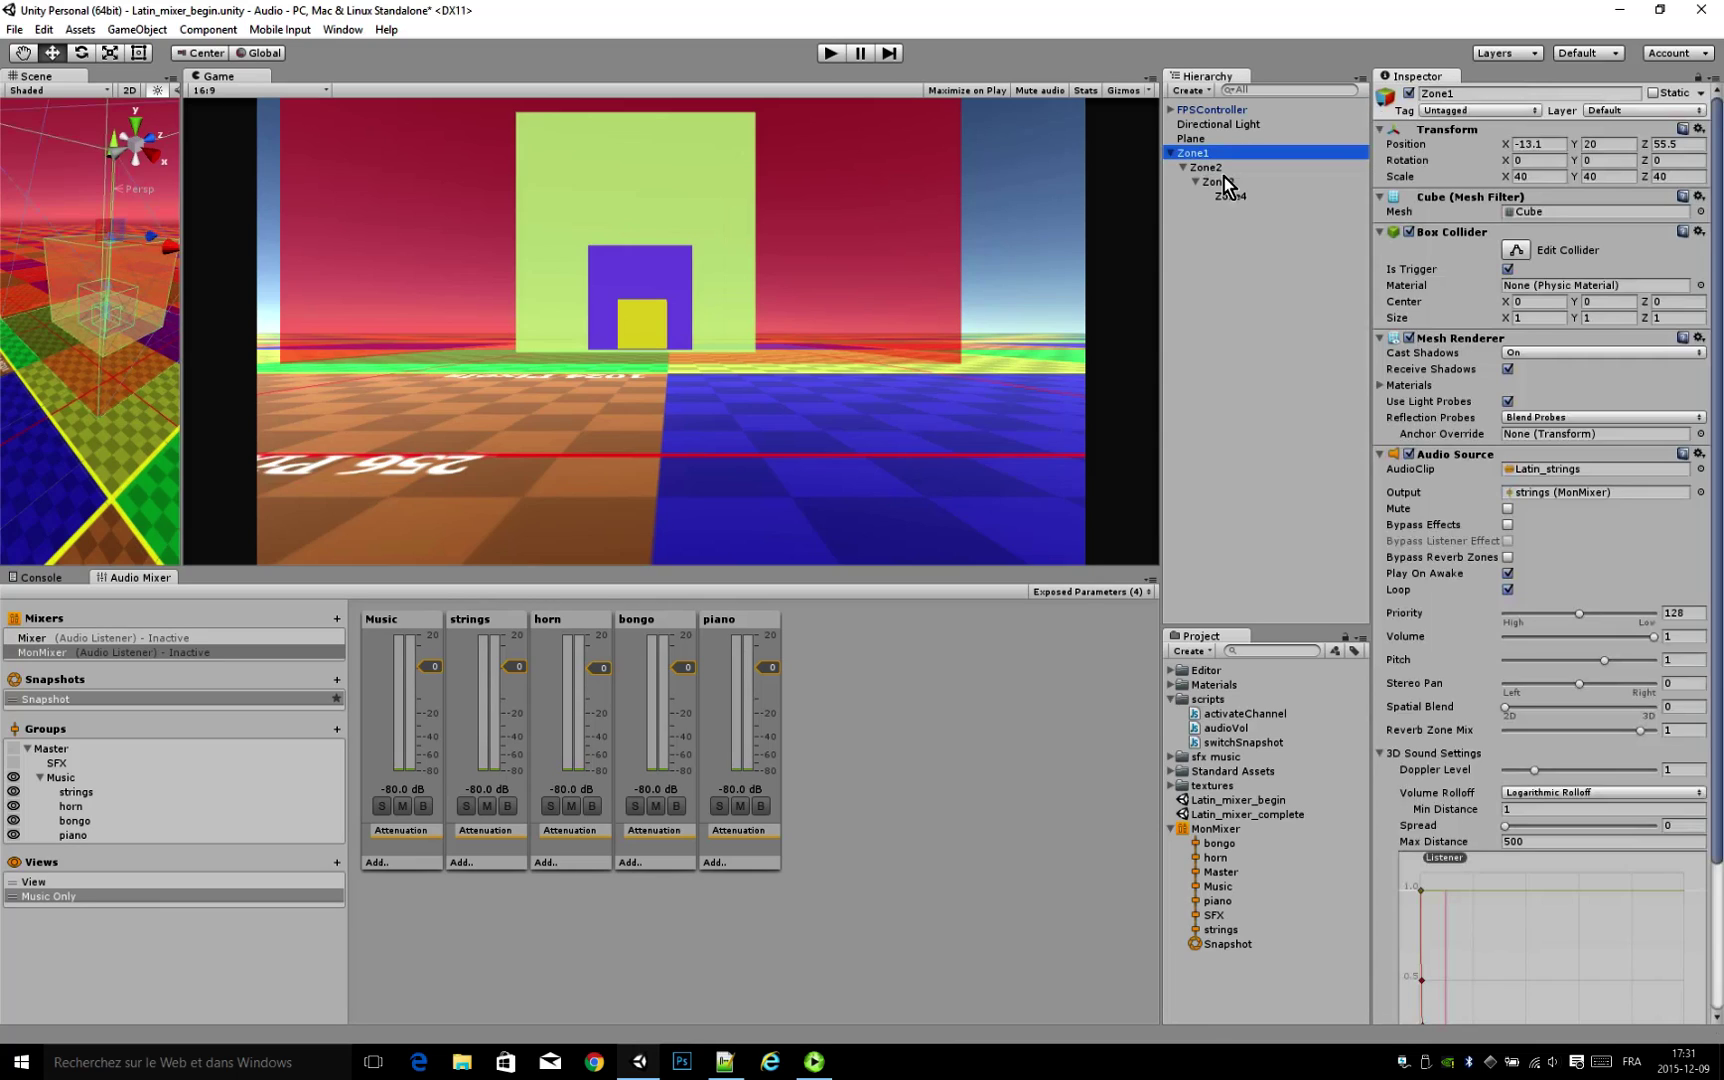
pyautogui.keyDown('shift'); pyautogui.click(1230, 196); pyautogui.keyUp('shift')
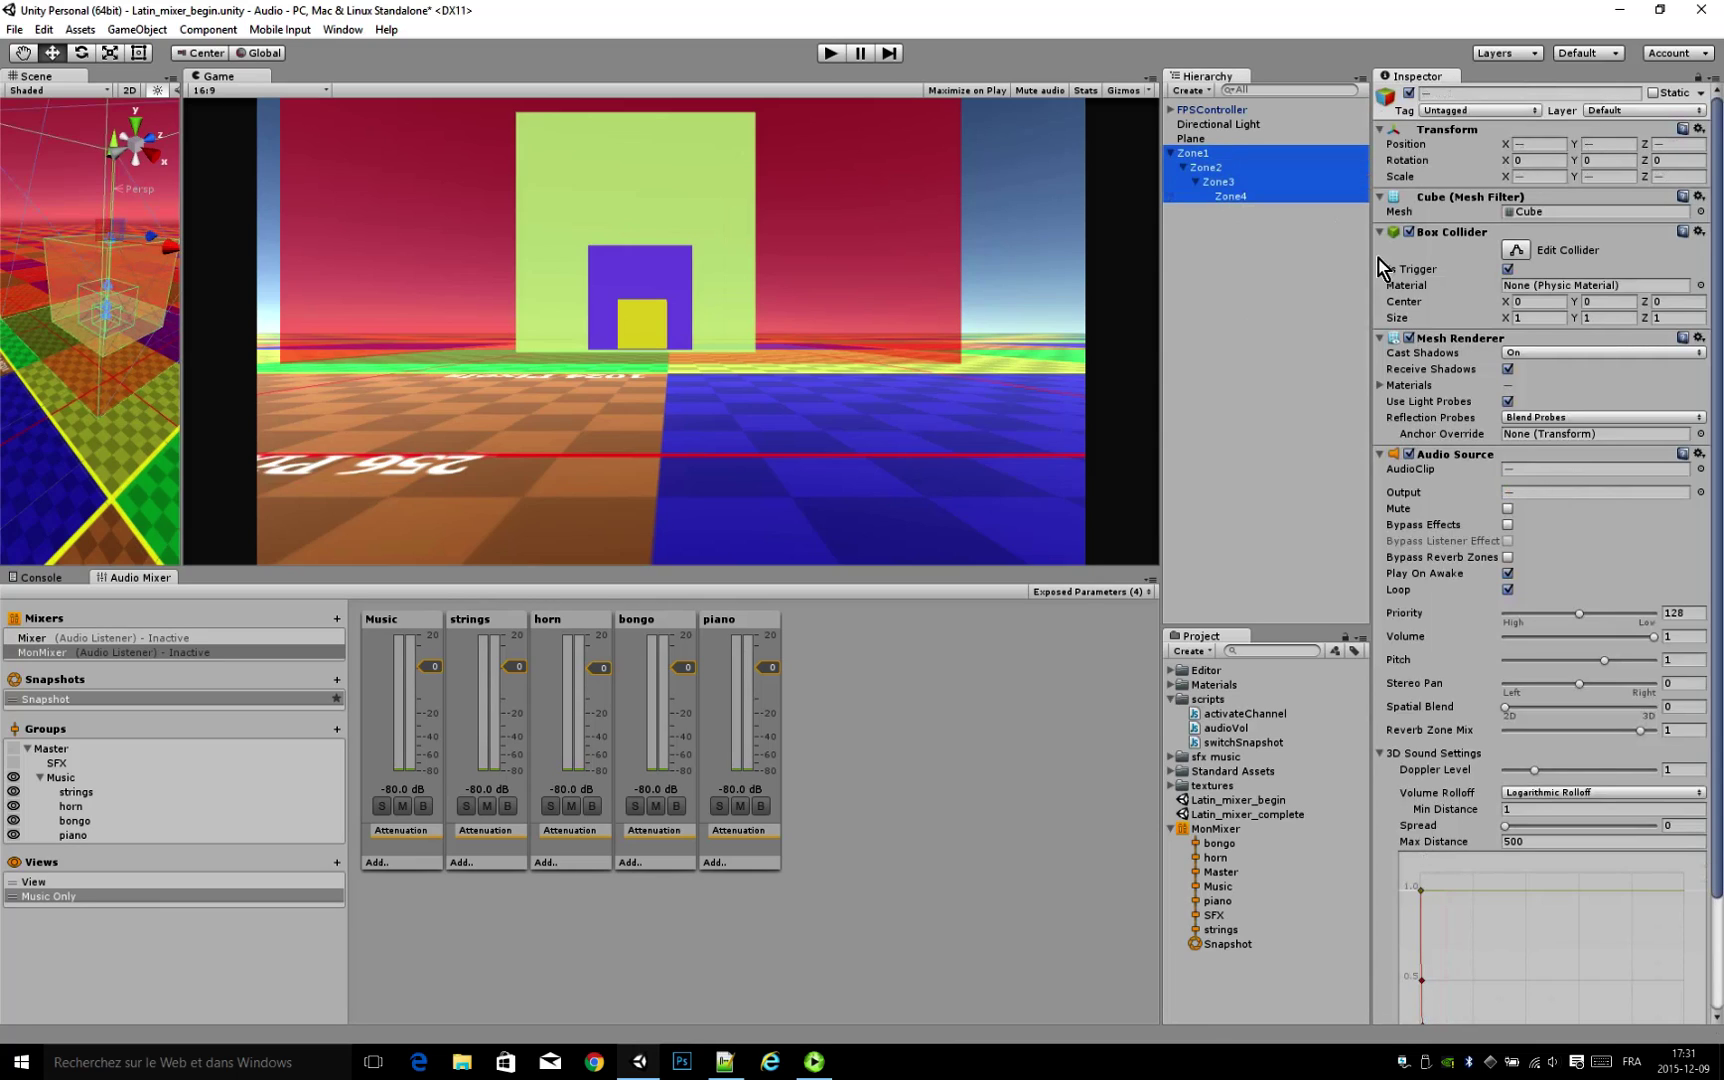
pyautogui.click(1379, 456)
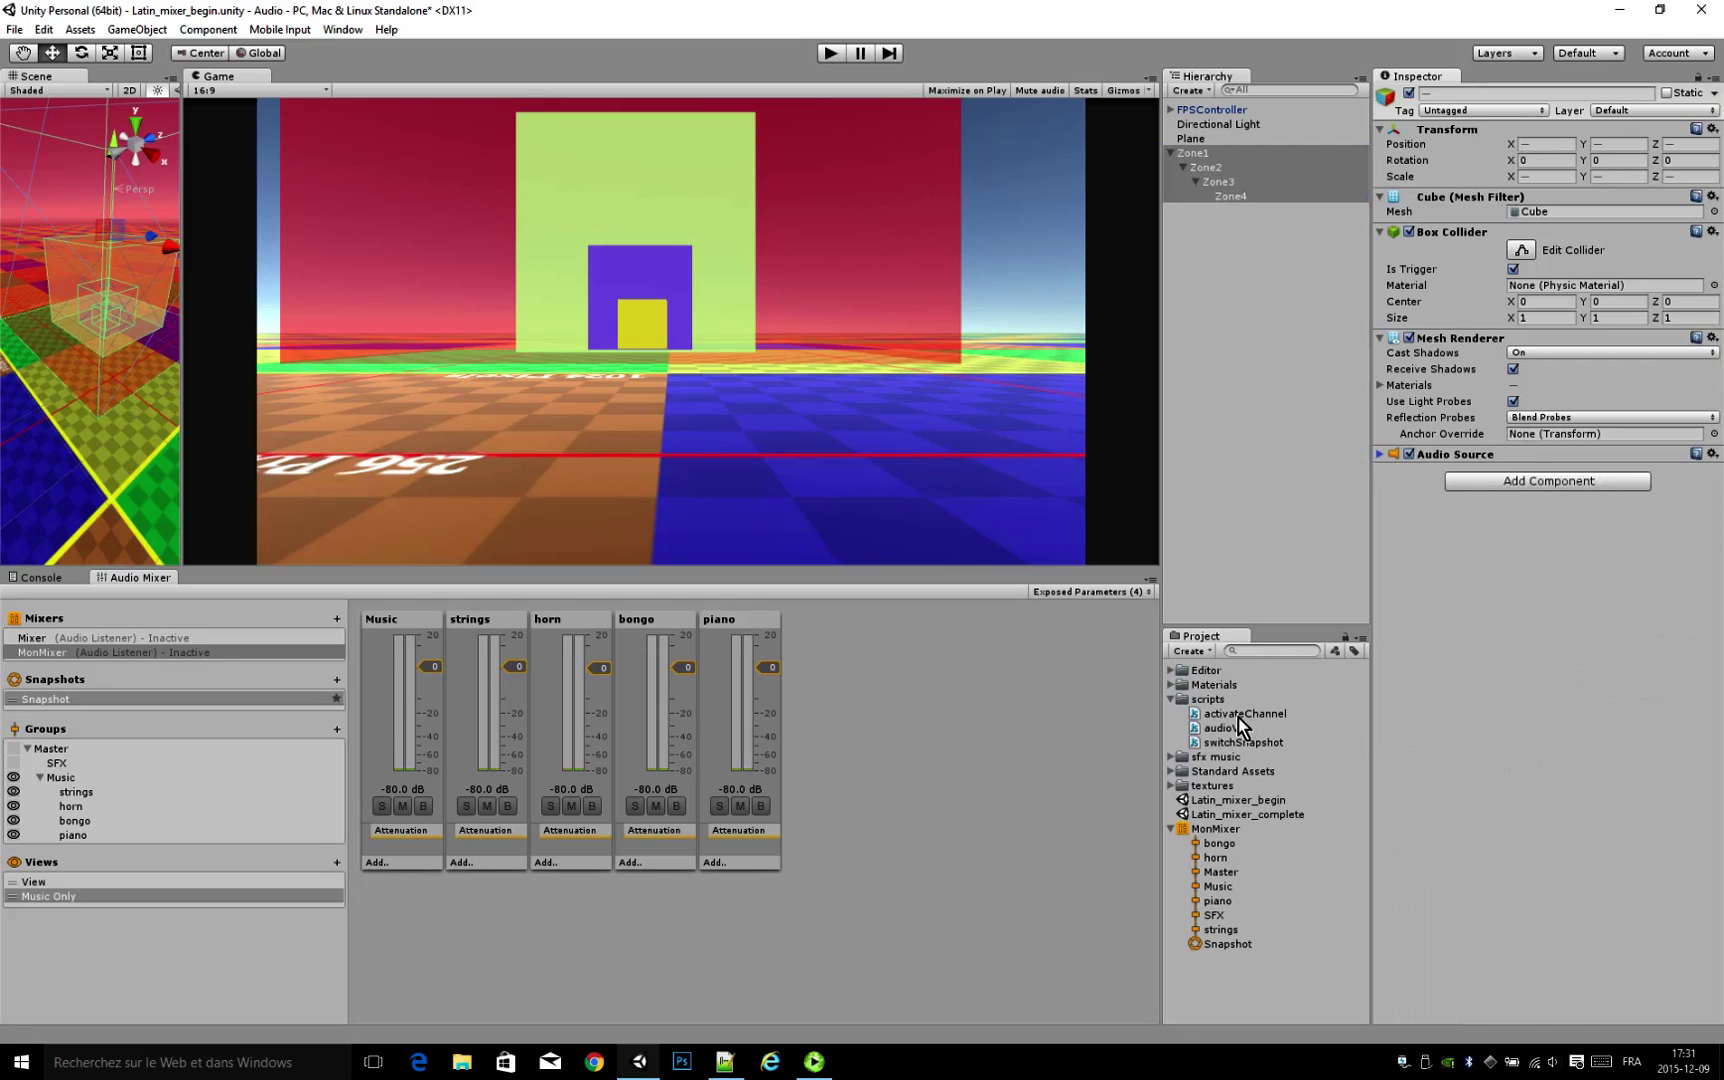
pyautogui.moveTo(1238, 718); pyautogui.dragTo(1558, 664)
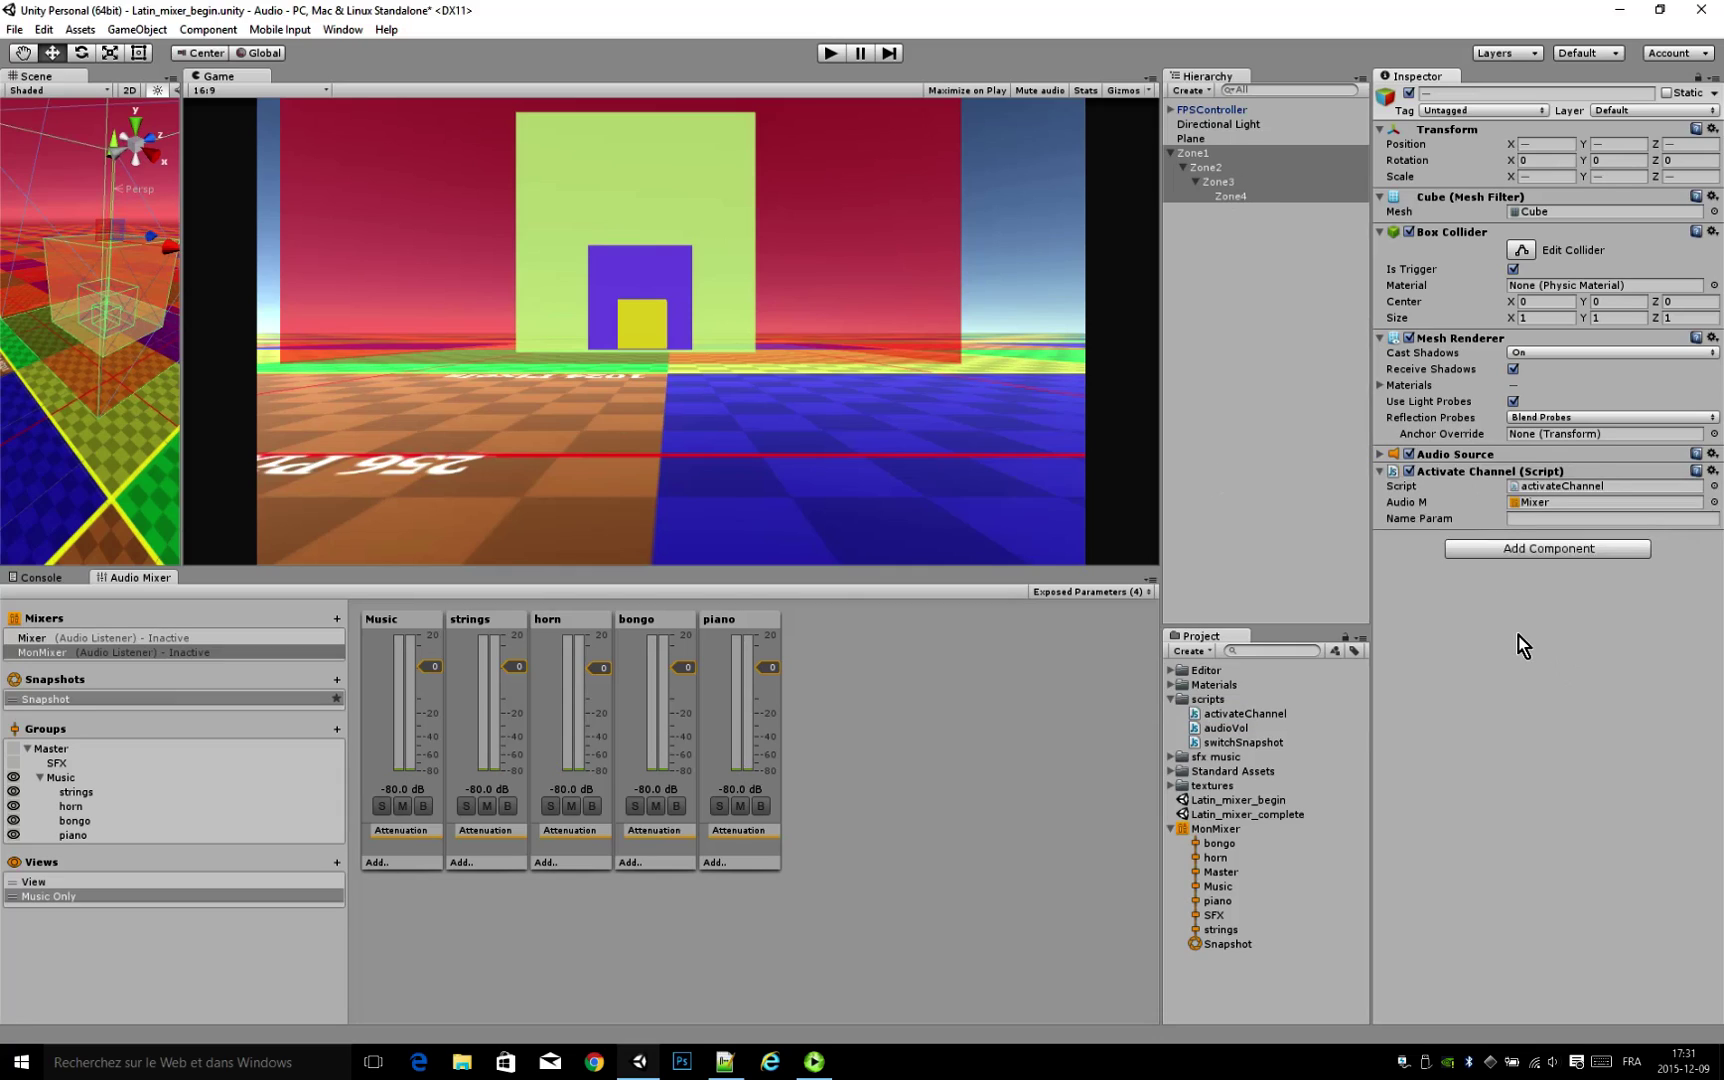
pyautogui.click(1232, 303)
# Step: Set Name Param of Zone1's Activate Channel script to "strings" and locate the mixer asset assigned to its Audio M
pyautogui.click(1217, 157)
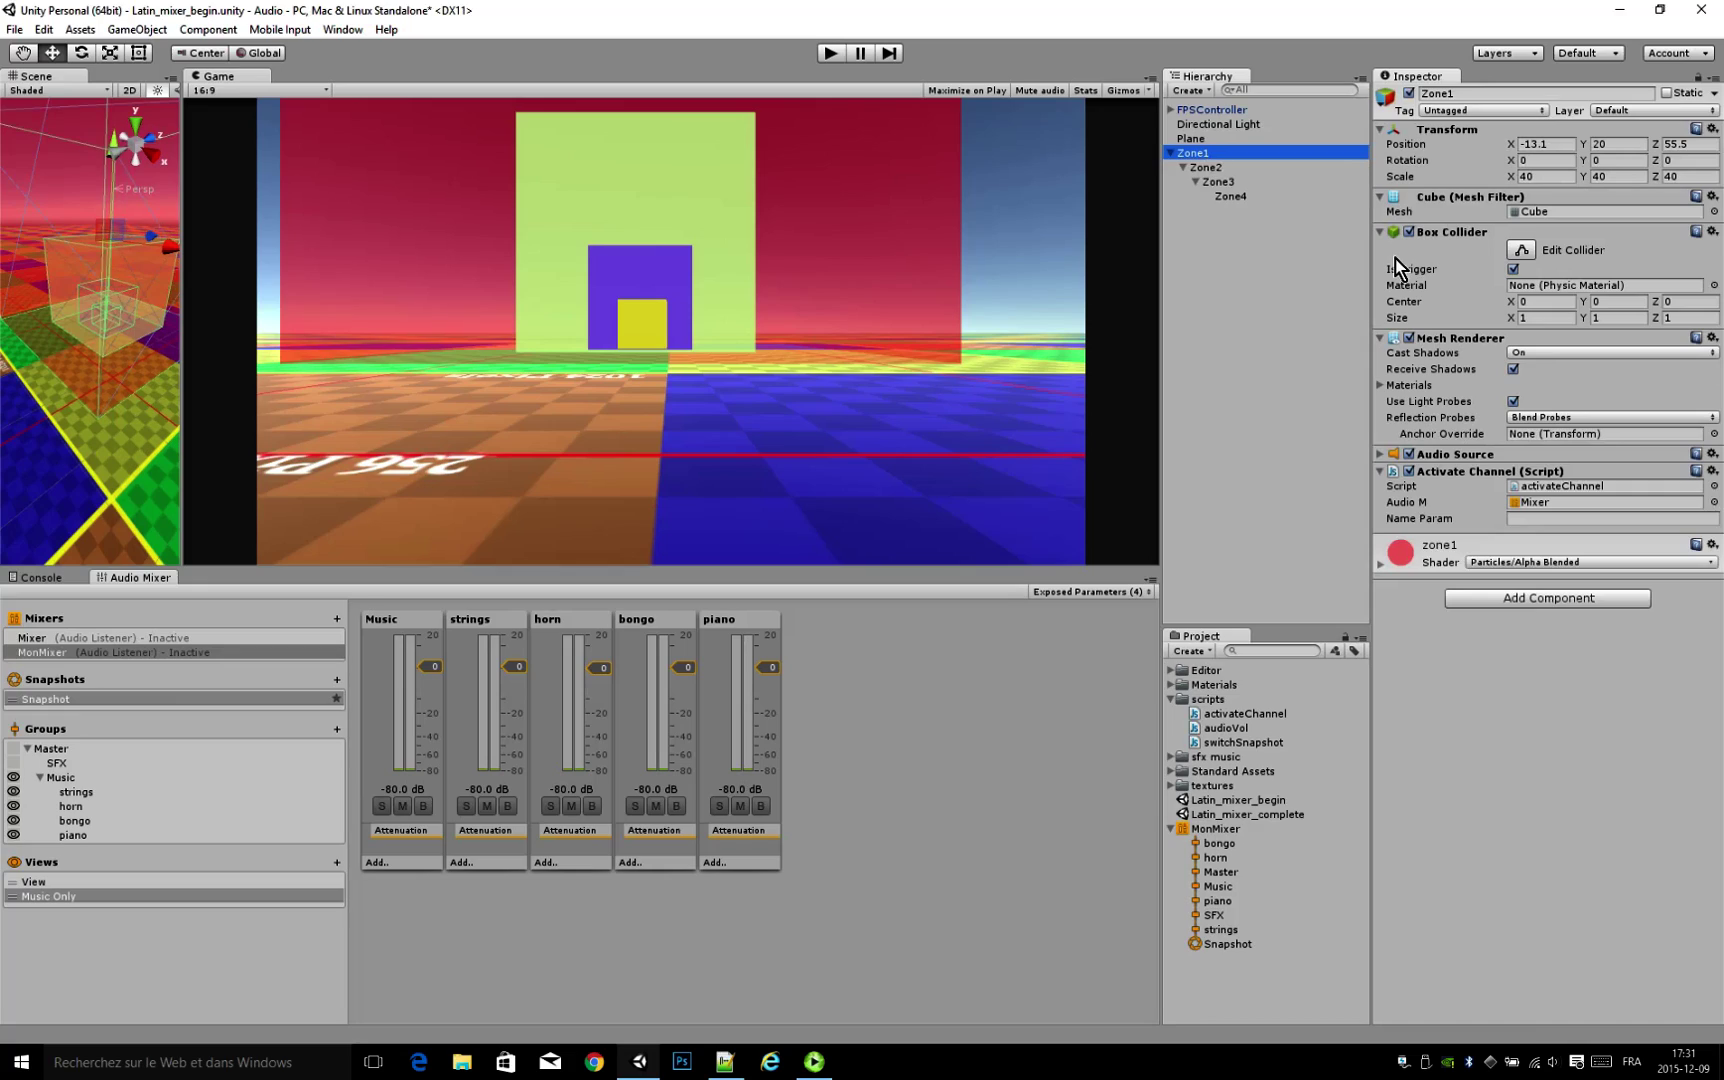
pyautogui.click(1534, 519)
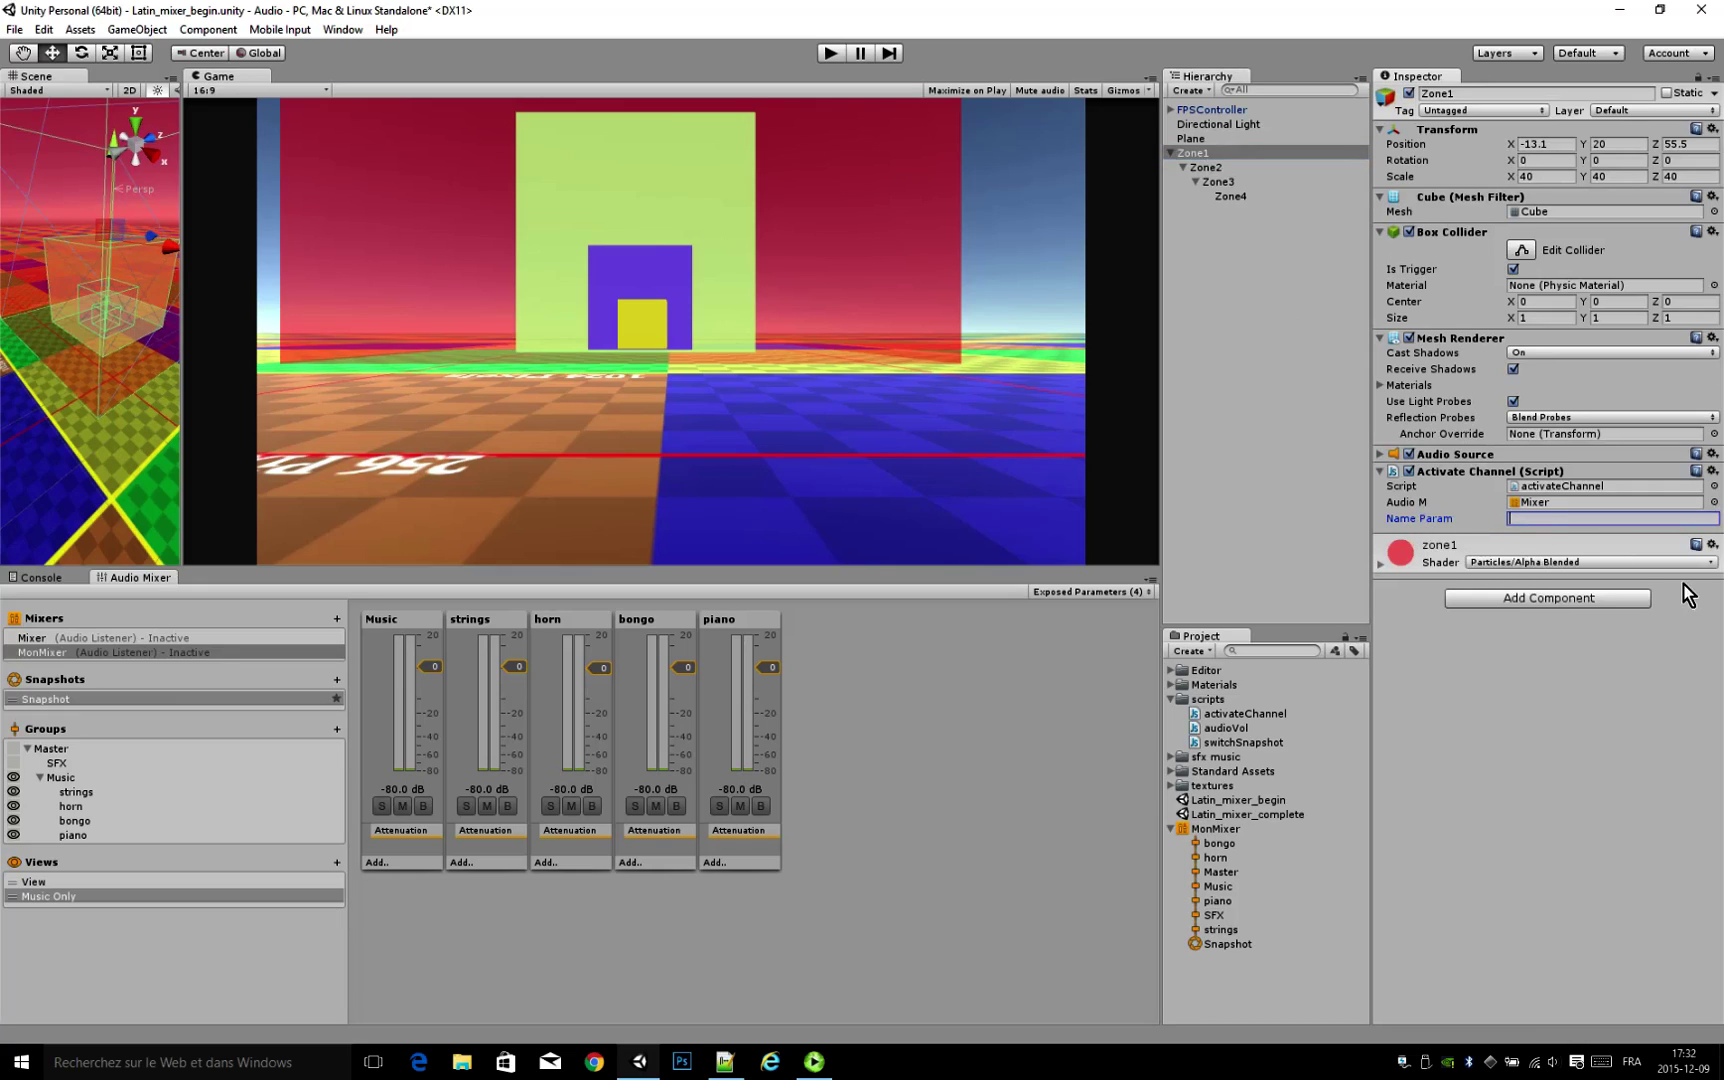
pyautogui.click(1385, 459)
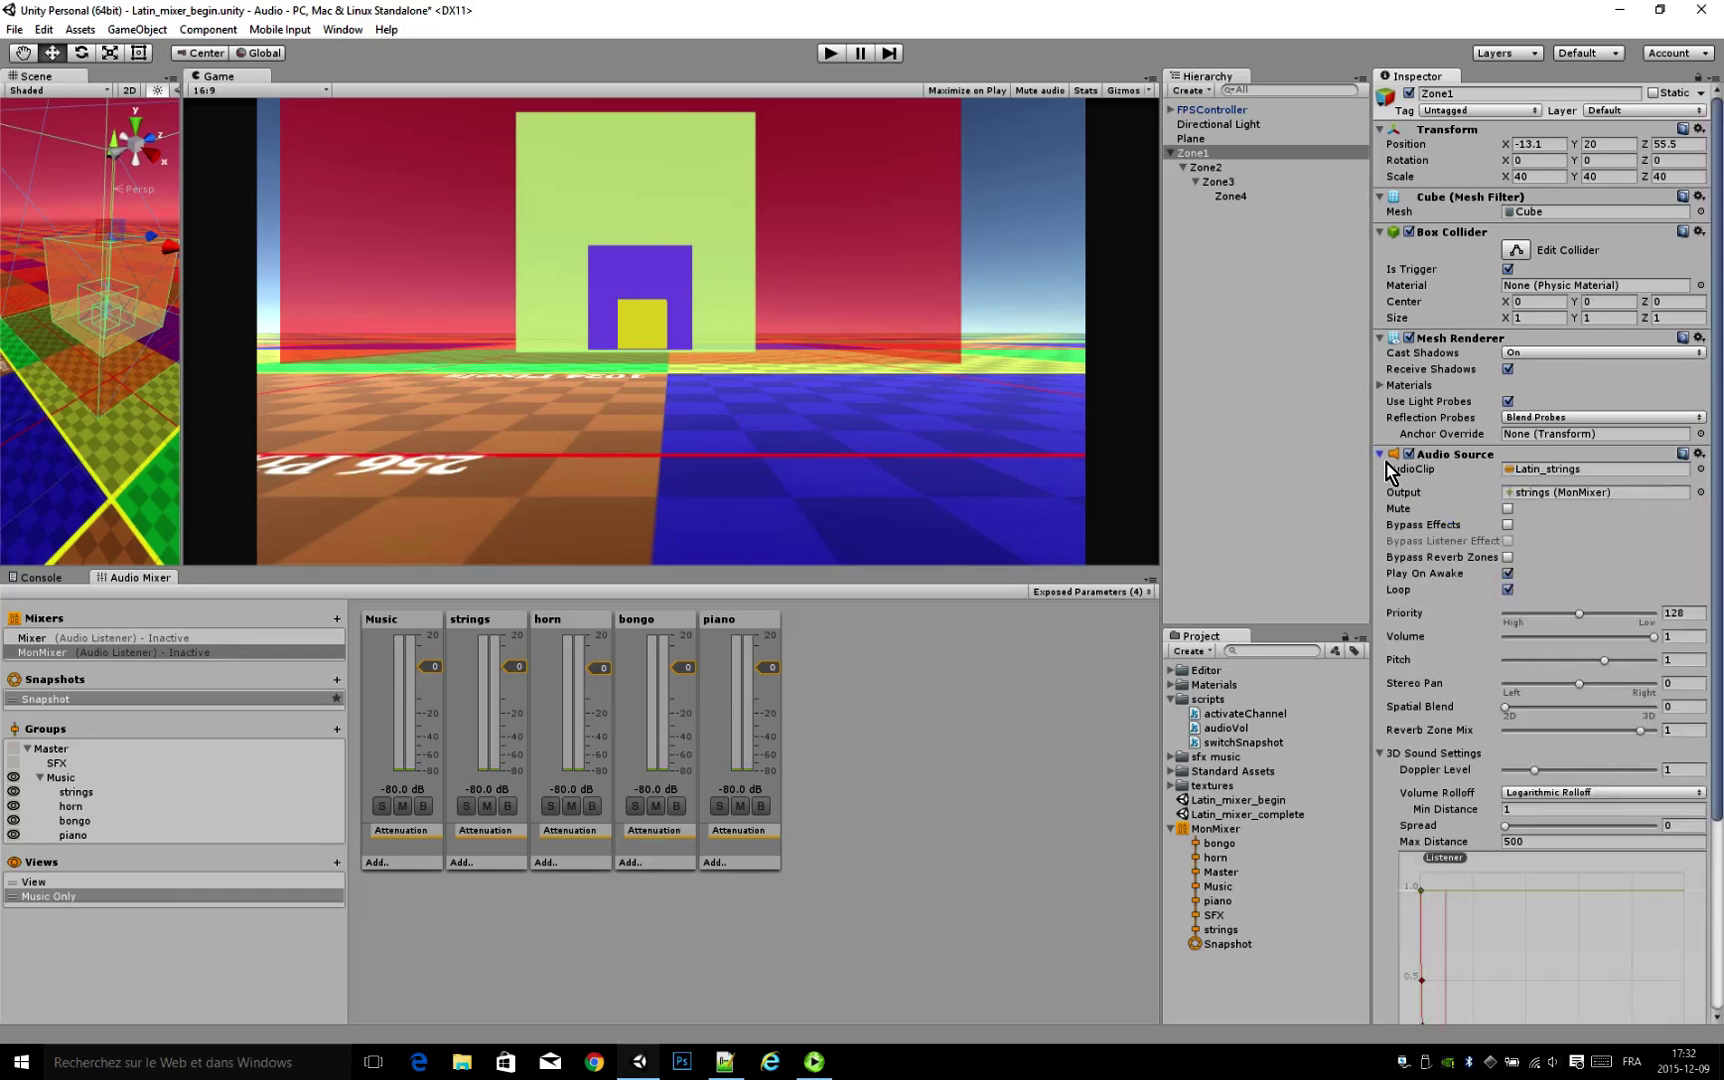
pyautogui.scroll(-5, 1580, 695)
pyautogui.click(1525, 929)
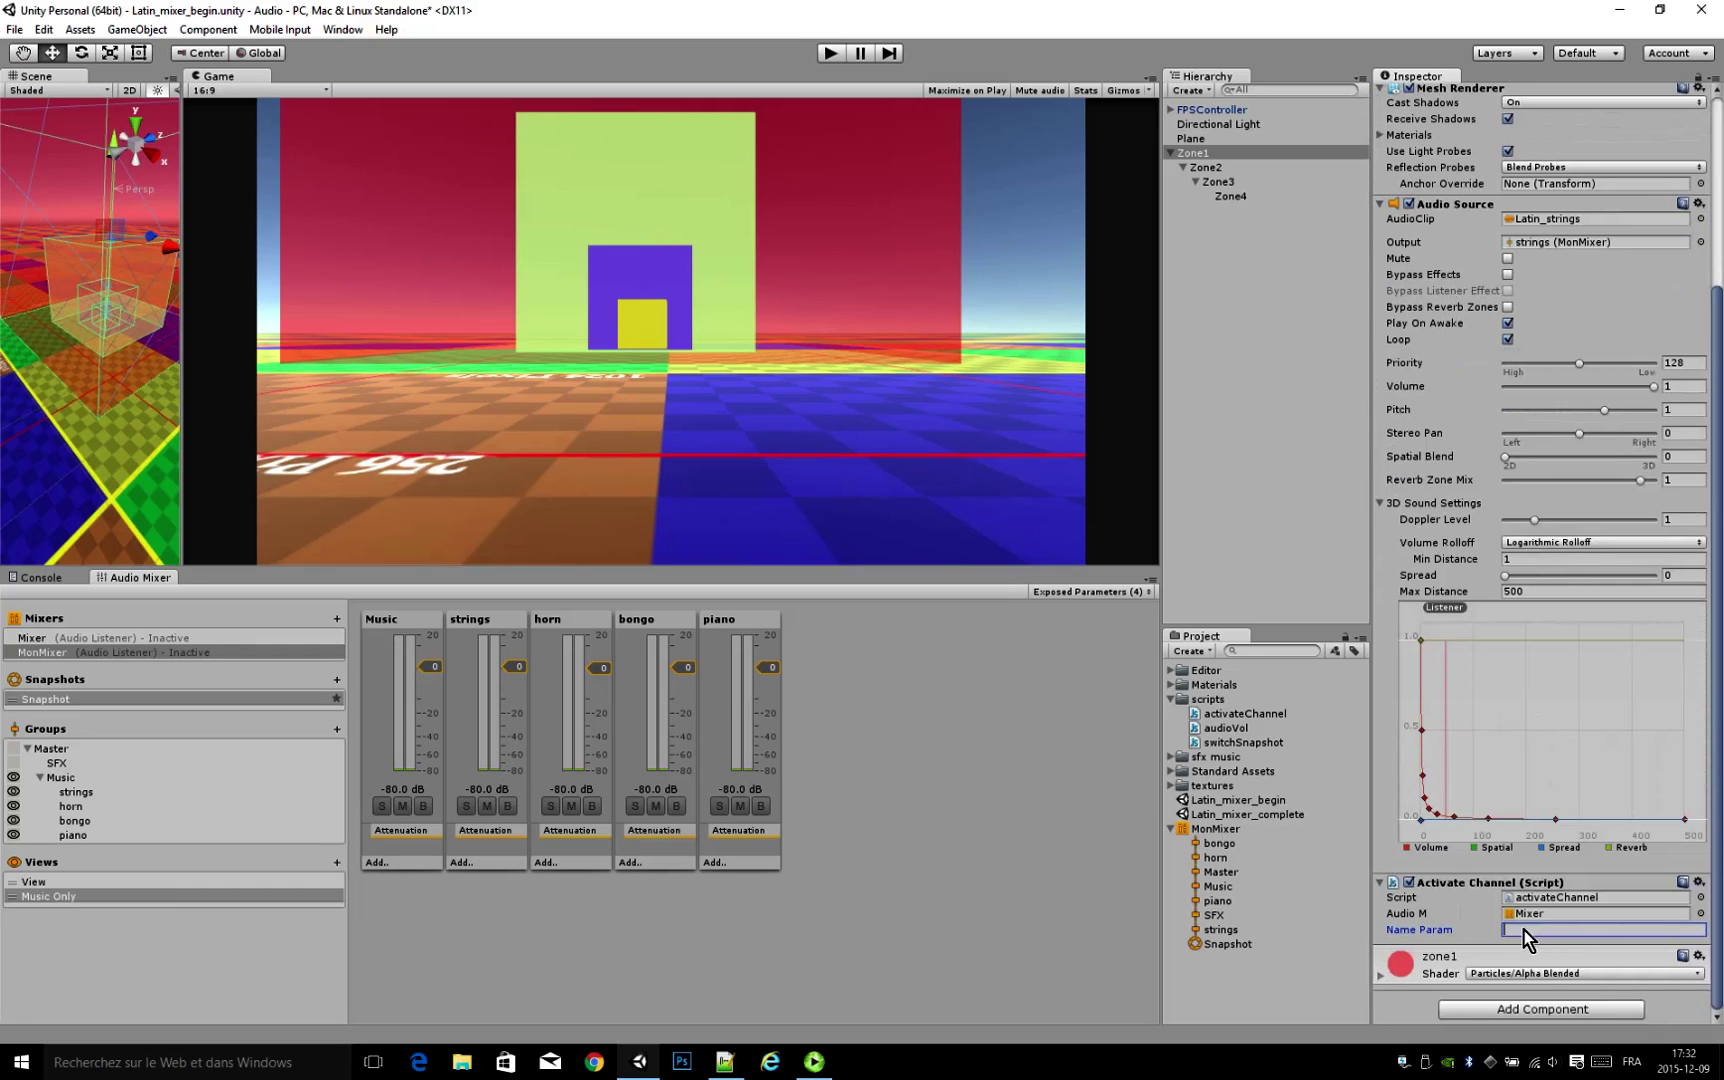
pyautogui.write('strings')
pyautogui.click(1574, 913)
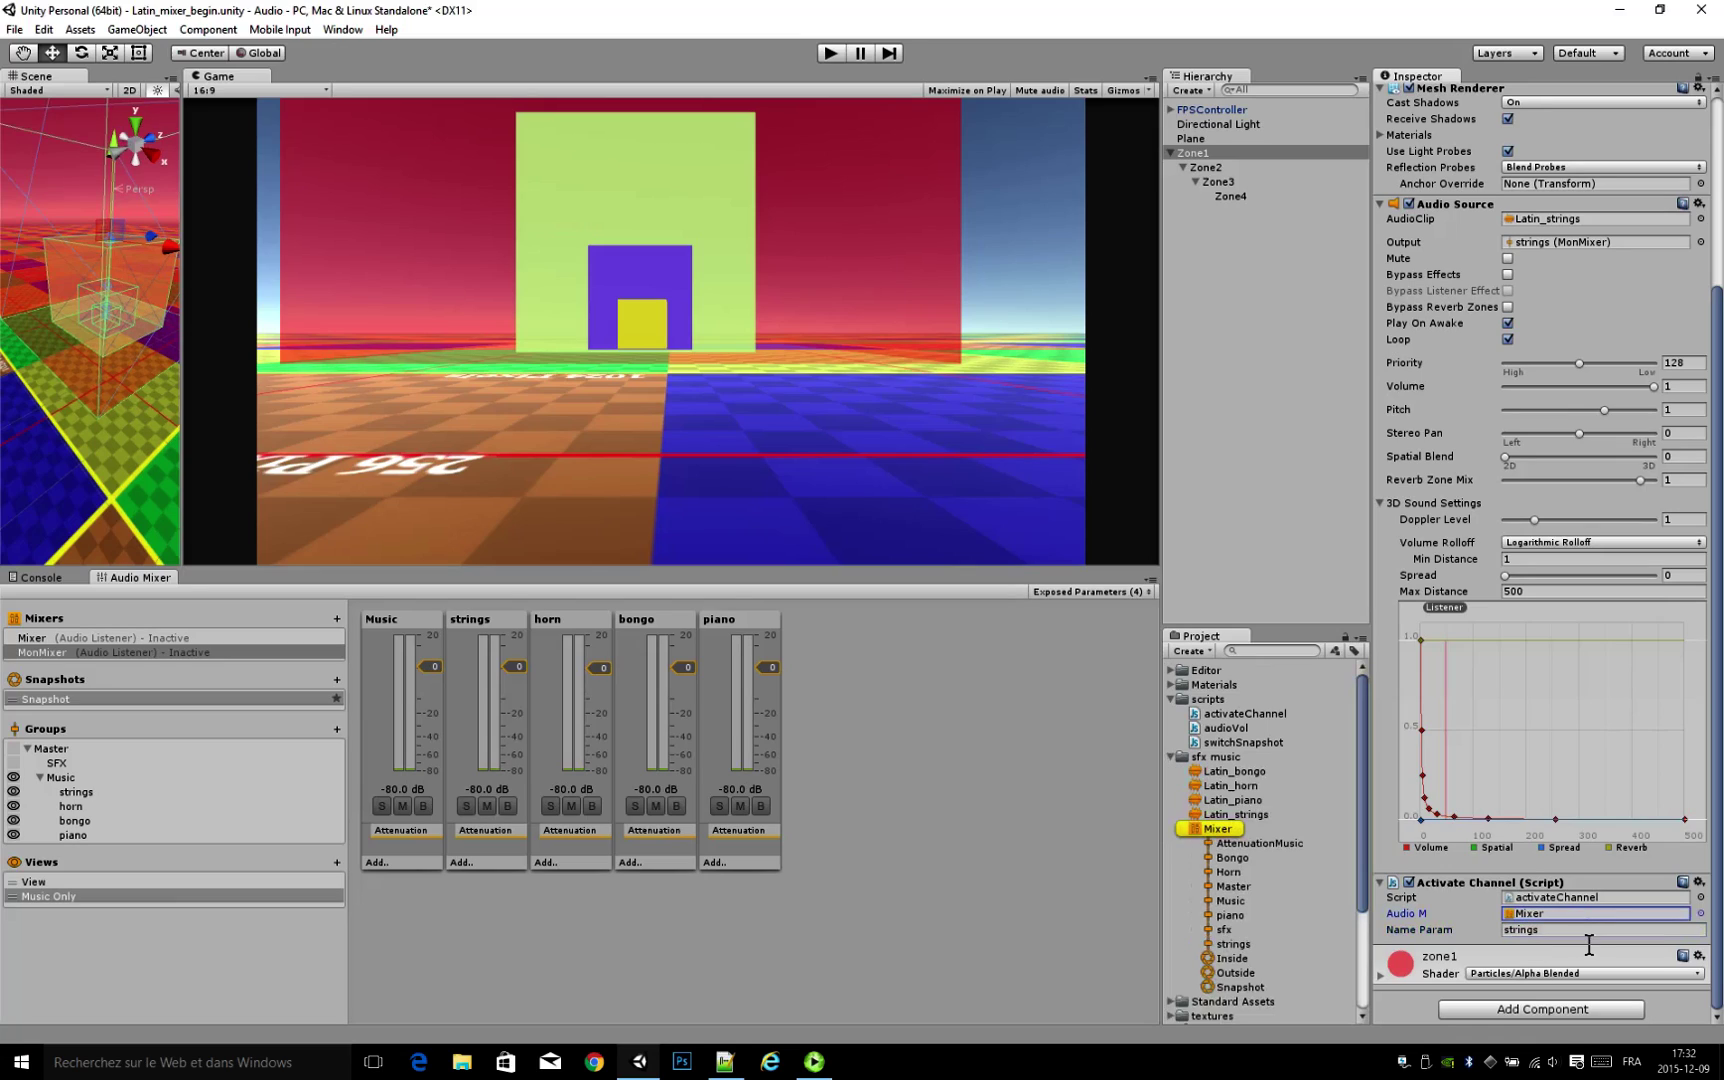
# Step: Check the mixer's exposed parameter names and set Zone2's Name Param to horn in the Activate Channel script
pyautogui.click(1059, 594)
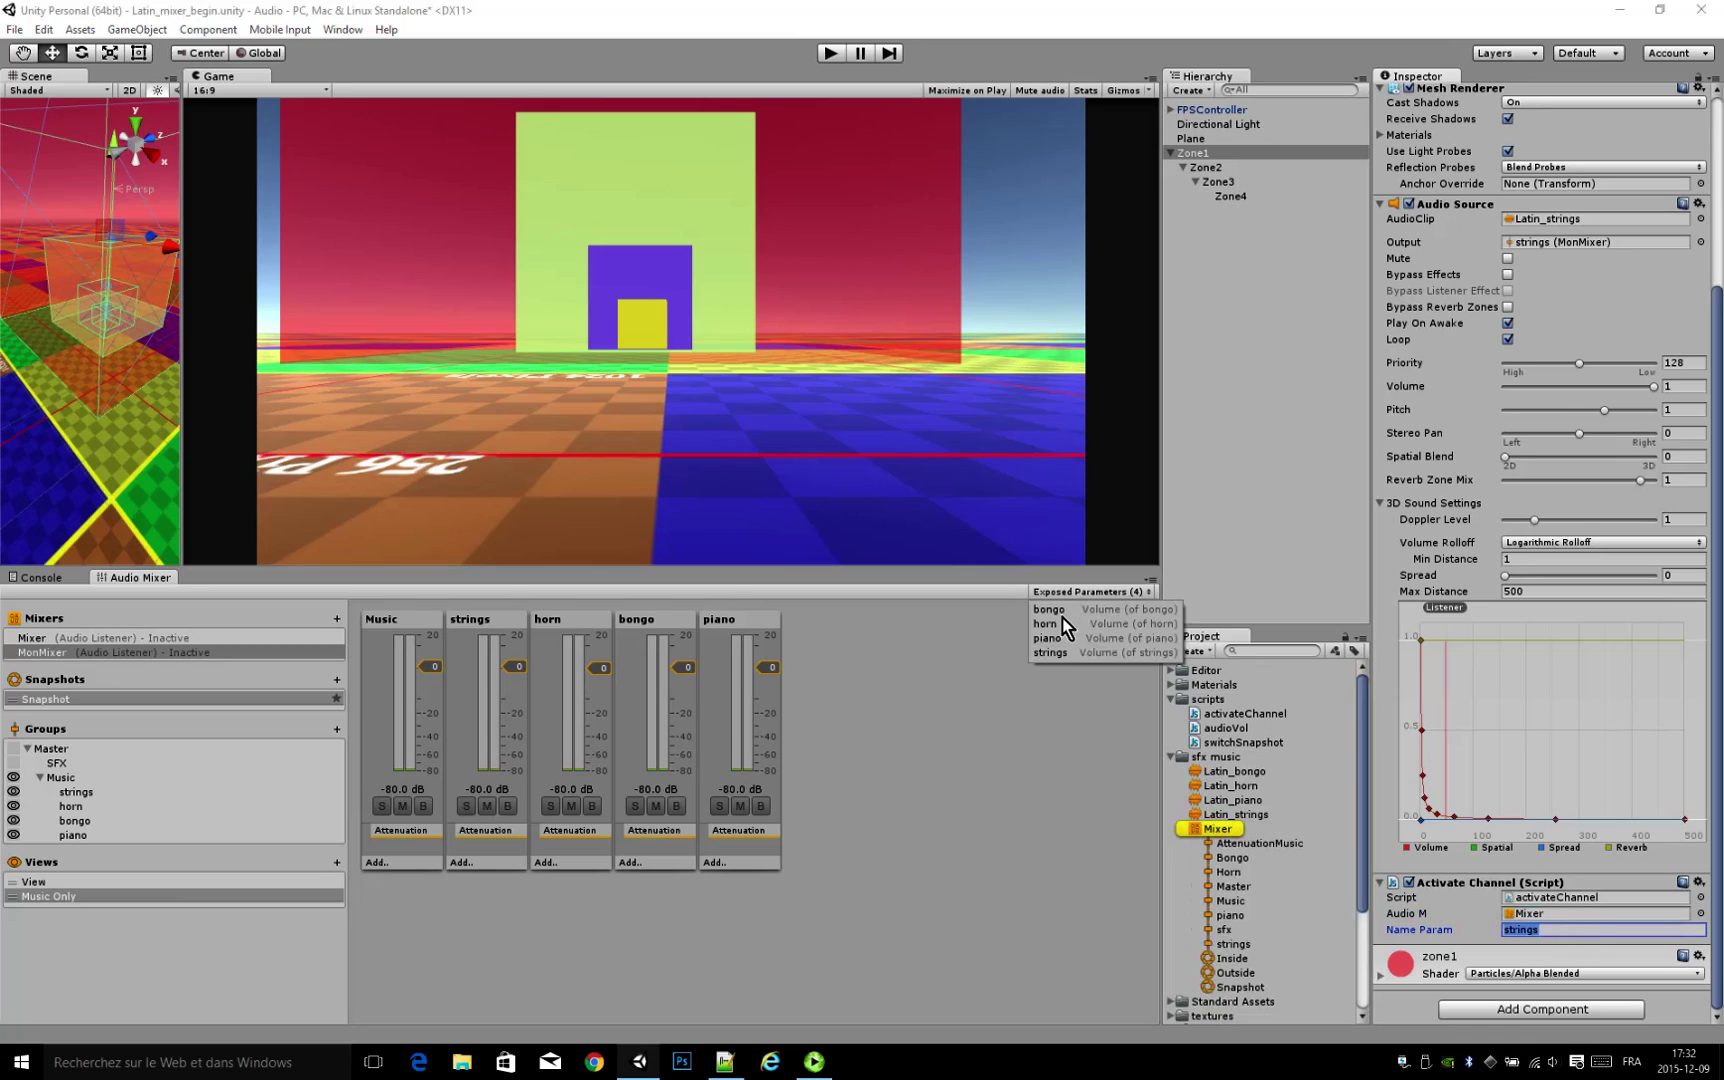
pyautogui.click(1005, 832)
pyautogui.click(1204, 168)
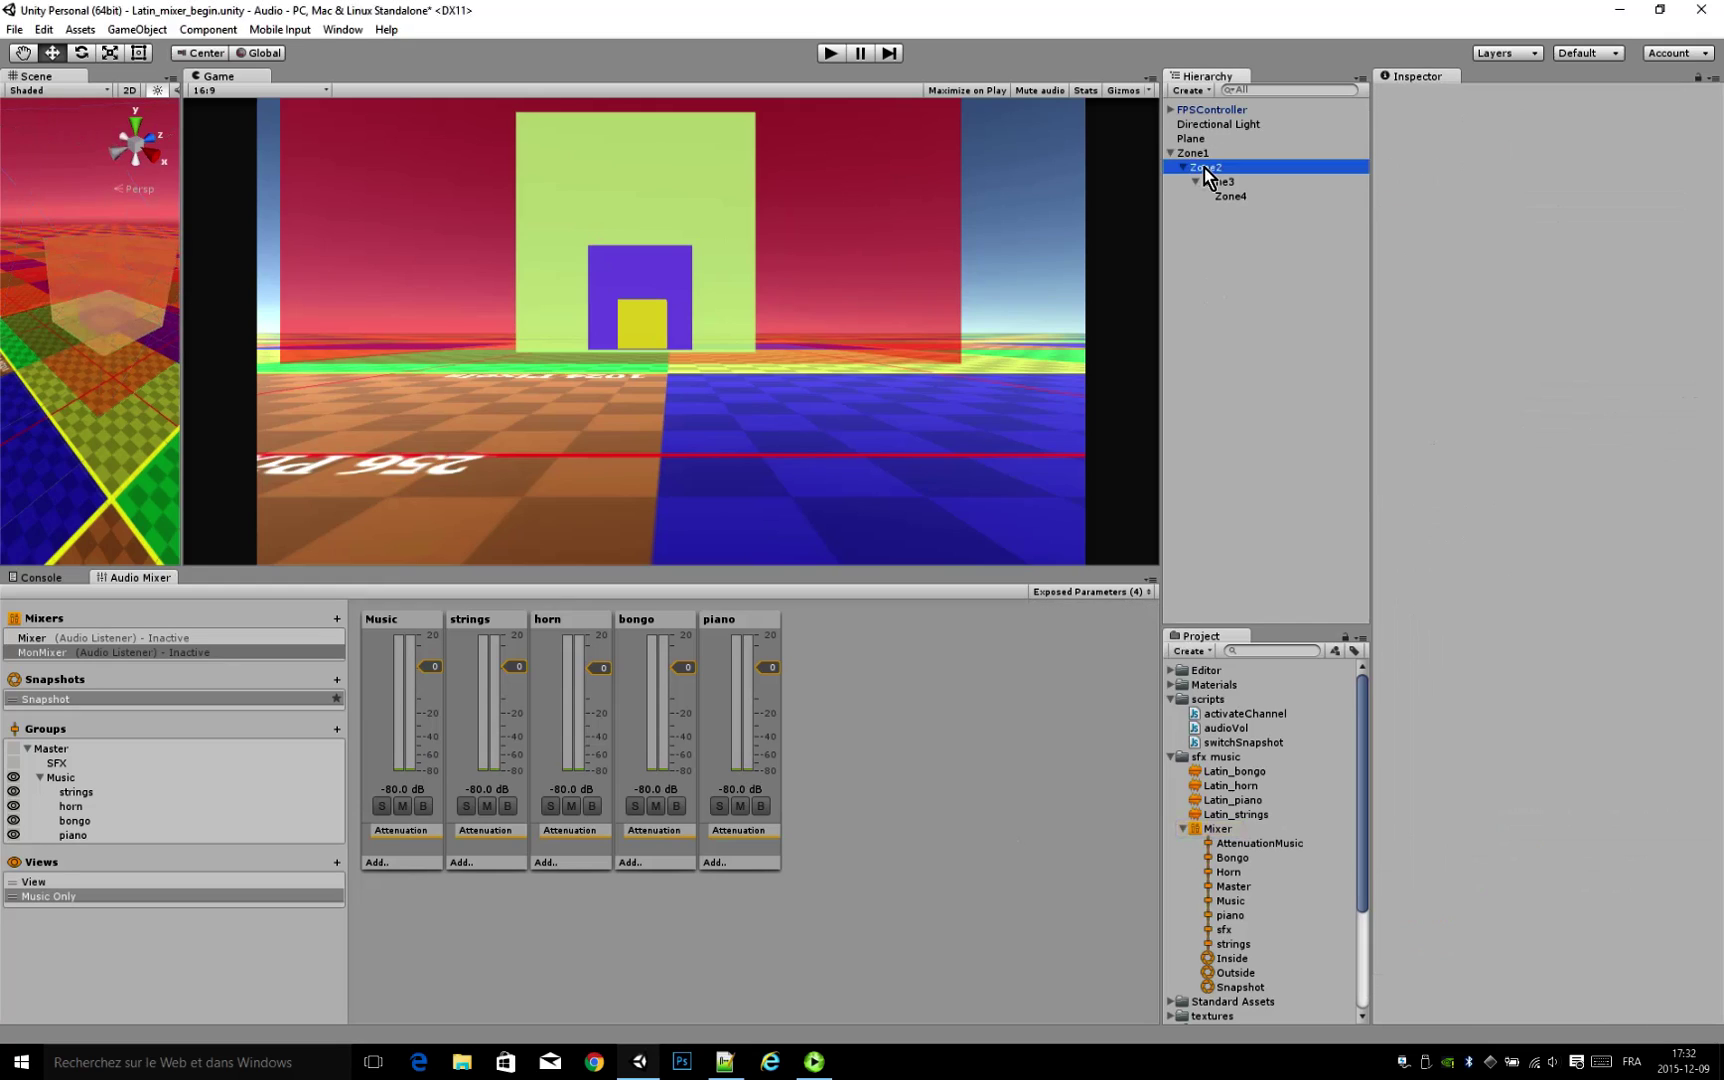
pyautogui.scroll(-10, 1496, 756)
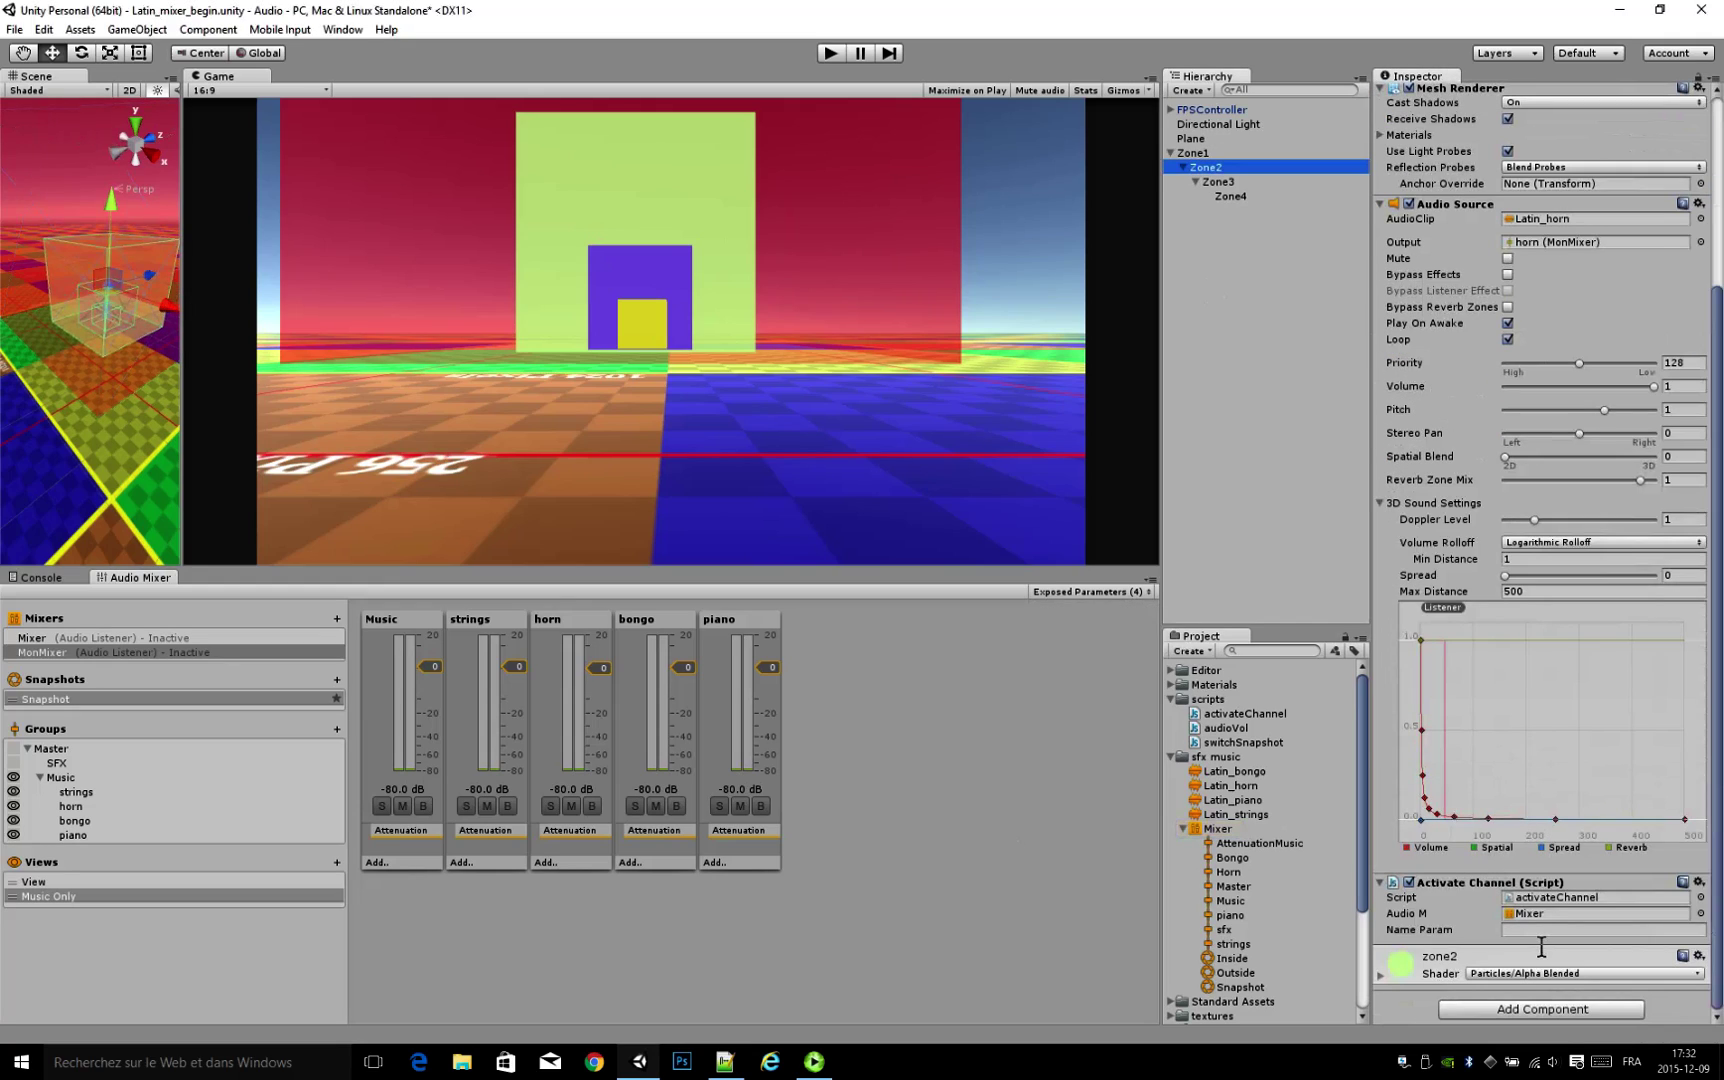
pyautogui.click(1541, 931)
pyautogui.write('horn')
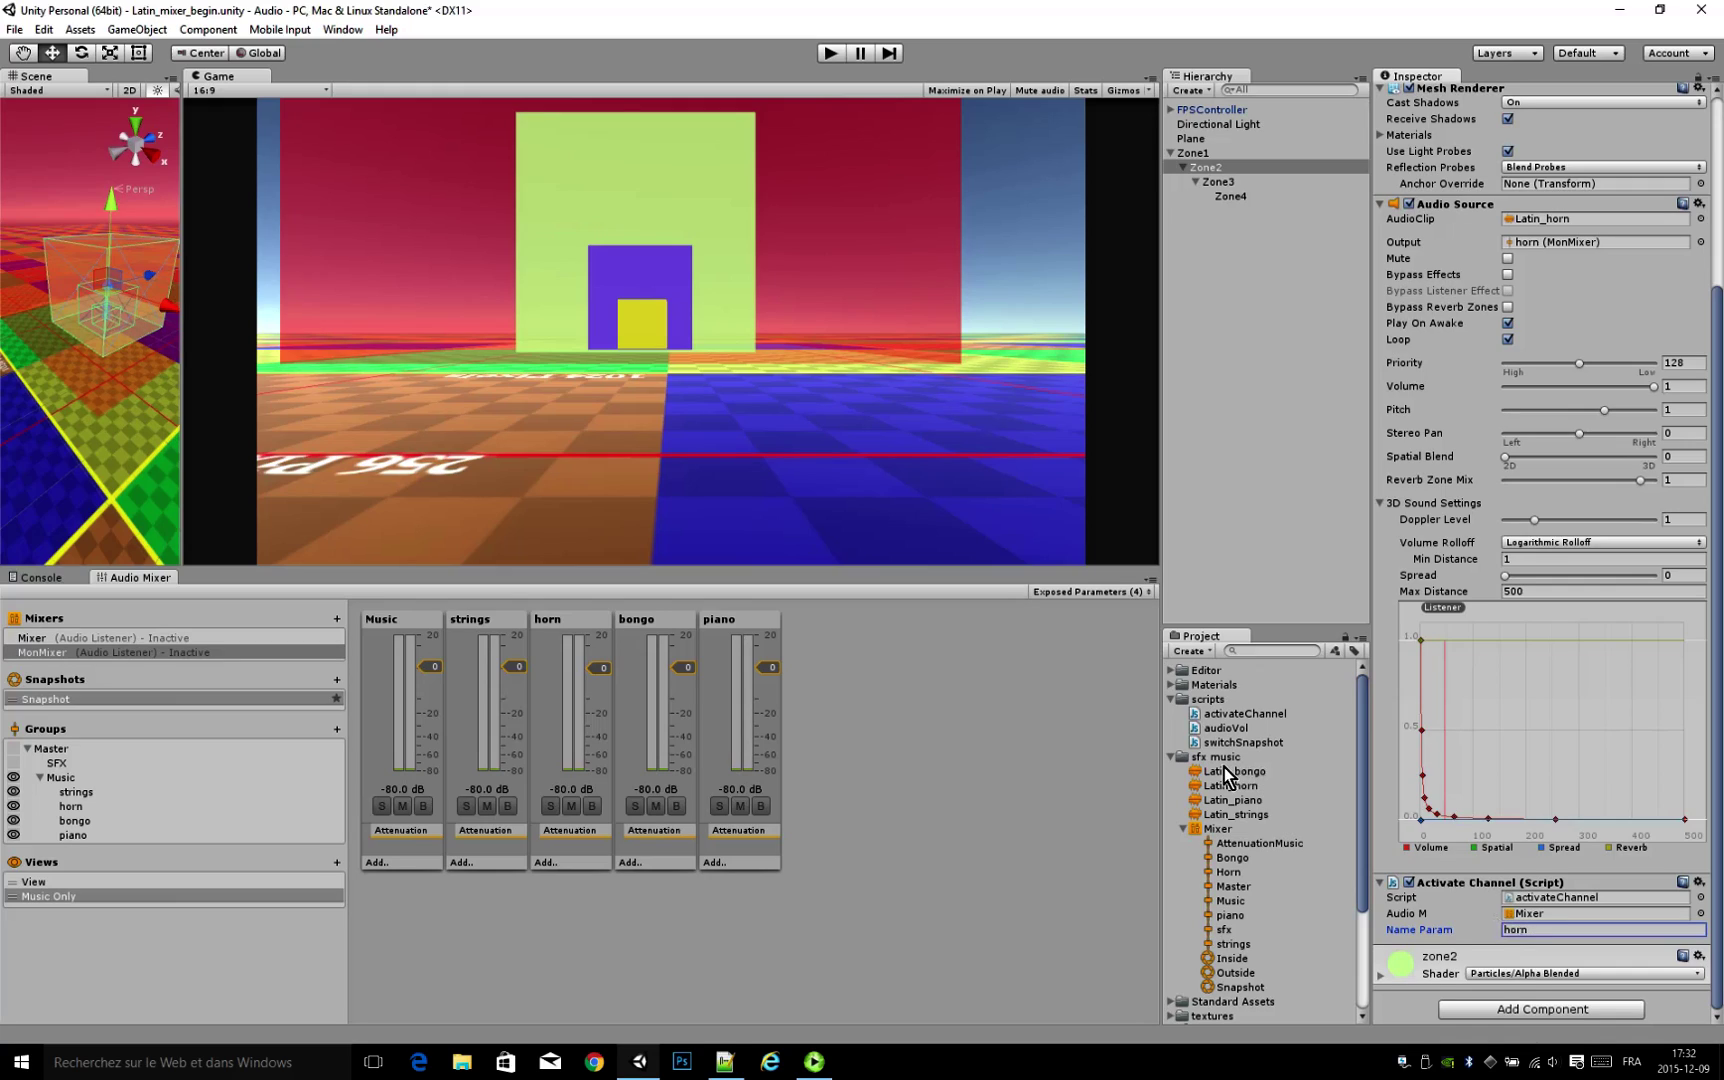
# Step: Set the Activate Channel script's Name Param to bongo on Zone3 and piano on Zone4
pyautogui.click(1226, 185)
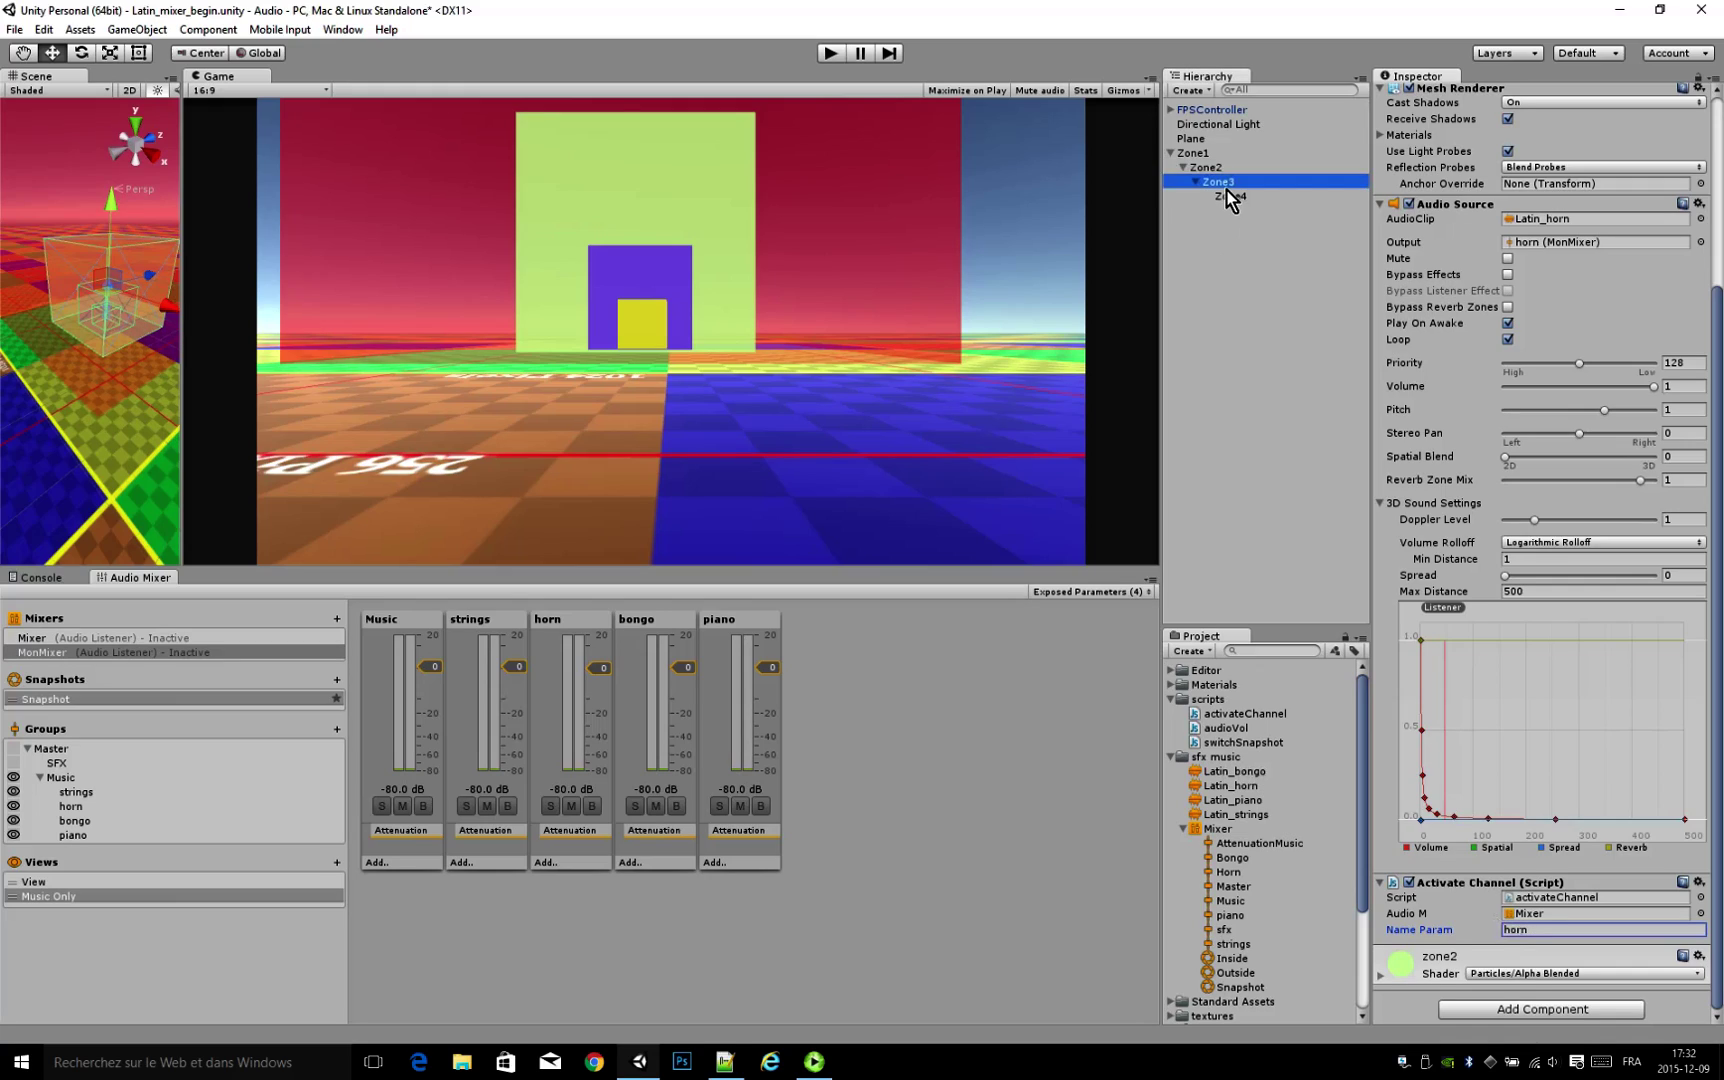
pyautogui.click(1535, 926)
pyautogui.write('bon')
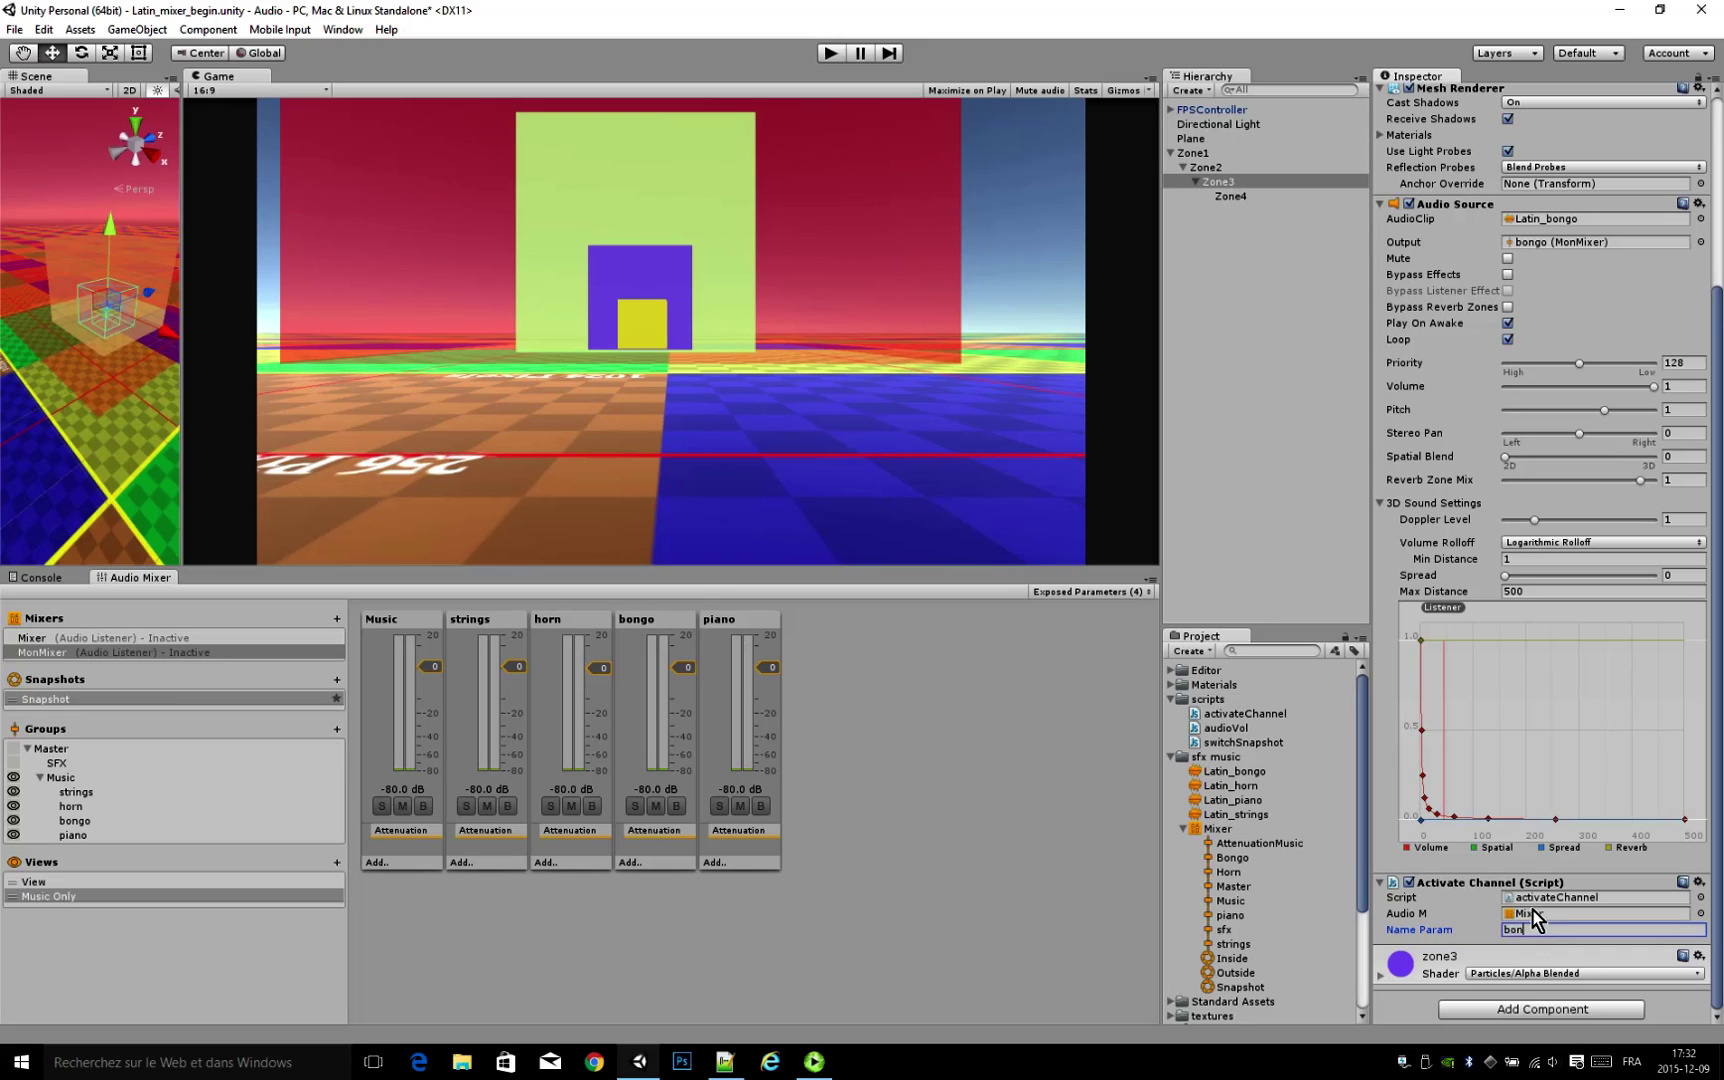
pyautogui.write('go')
pyautogui.click(1230, 196)
pyautogui.click(1543, 930)
pyautogui.write('piano')
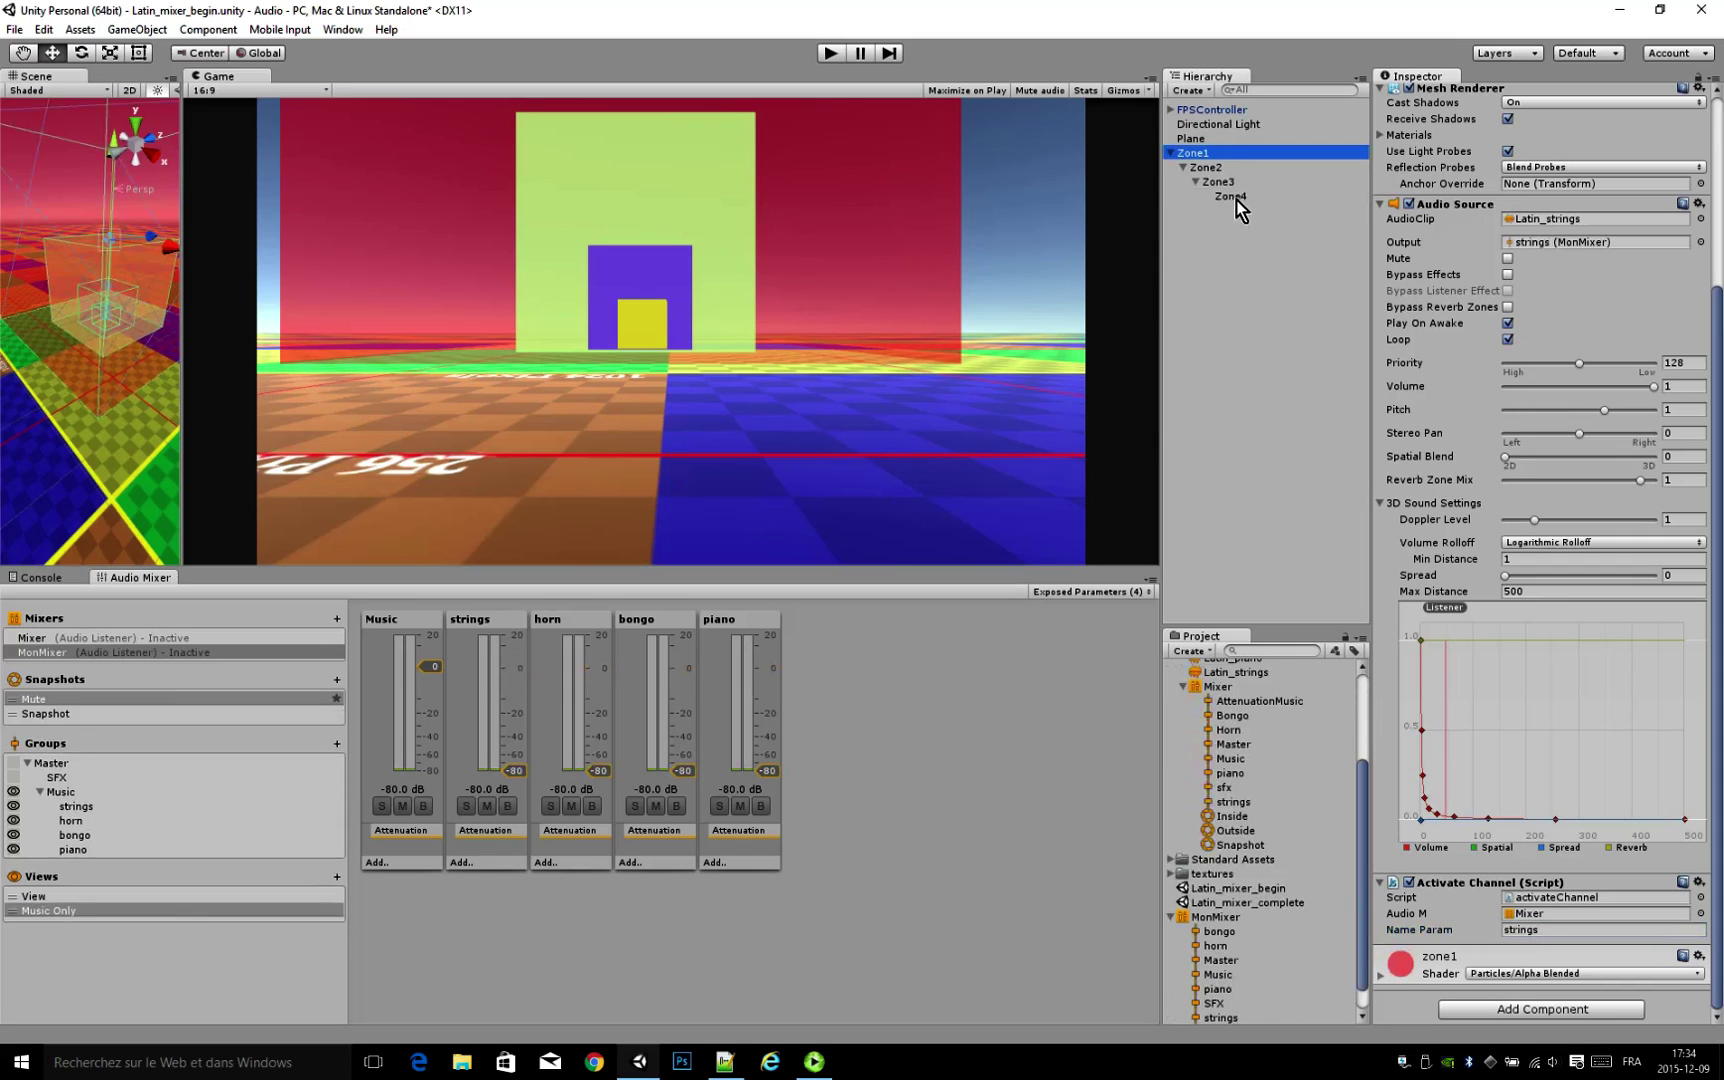
# Step: Assign MonMixer as the Audio M of the Activate Channel script on all four zones, Zone1 to Zone4, together
pyautogui.keyDown('shift'); pyautogui.click(1232, 197); pyautogui.keyUp('shift')
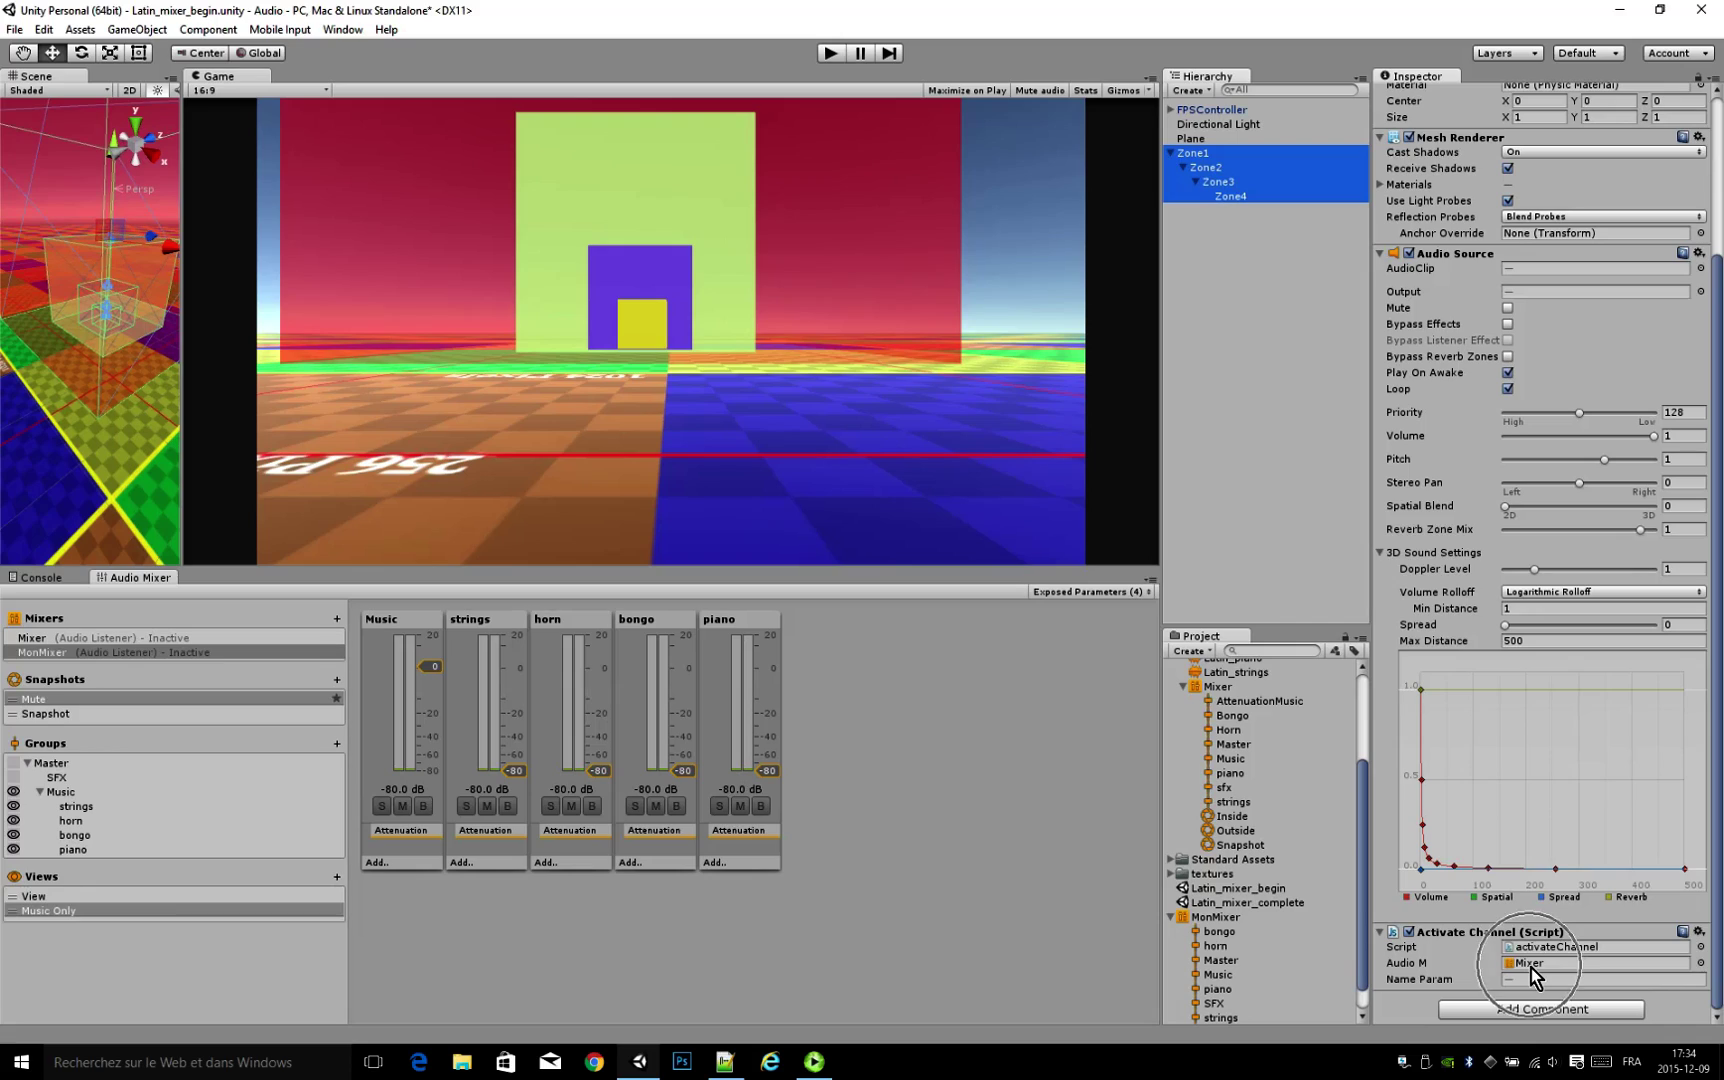
pyautogui.click(1700, 963)
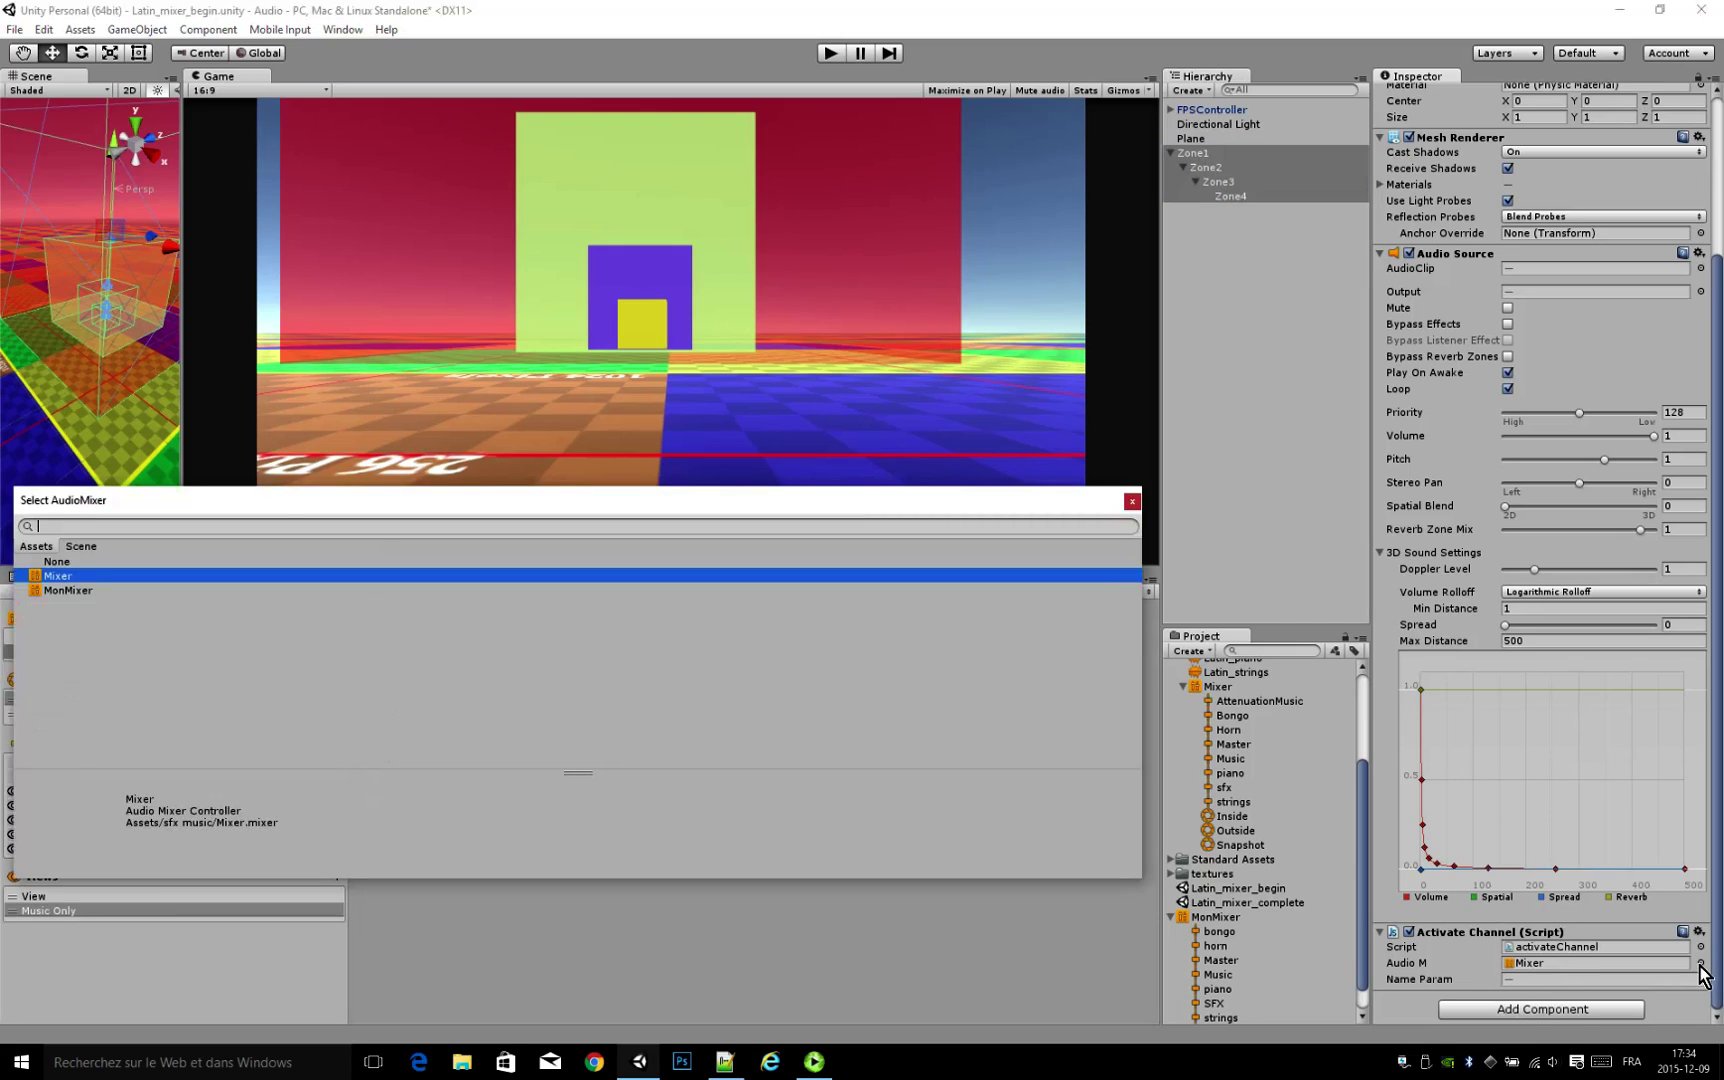
pyautogui.click(50, 590)
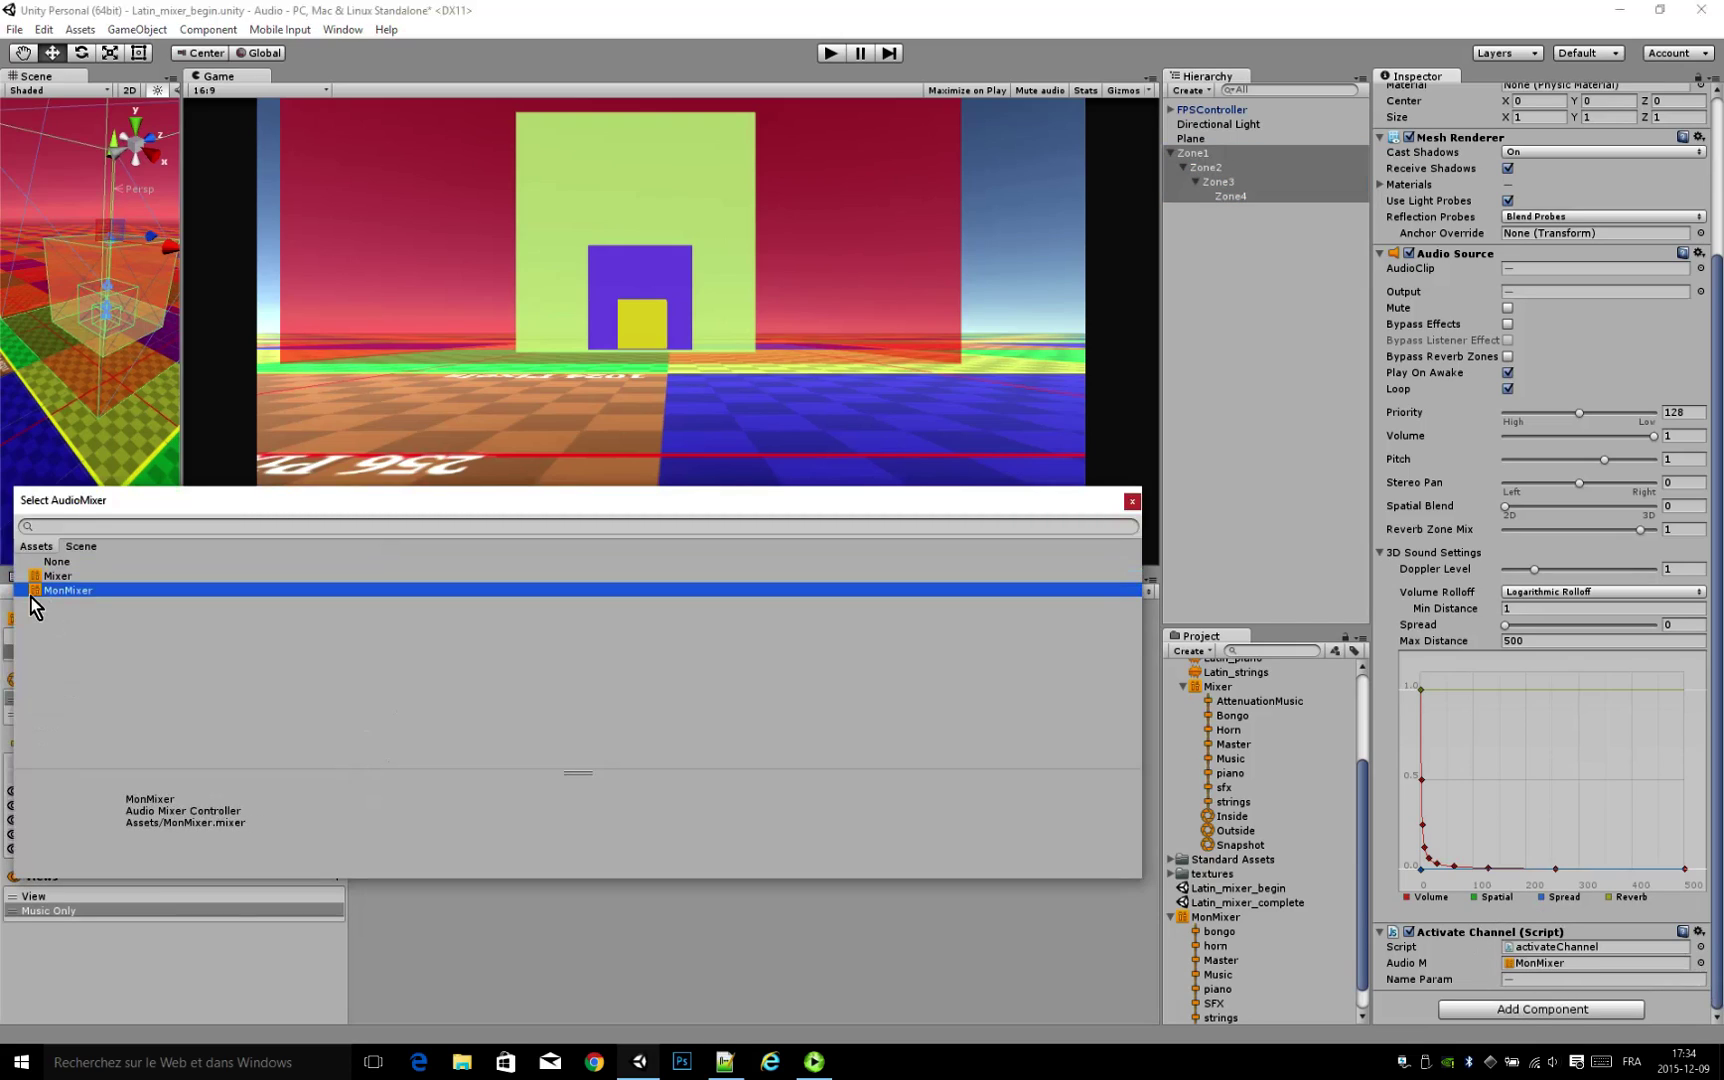
pyautogui.click(1132, 502)
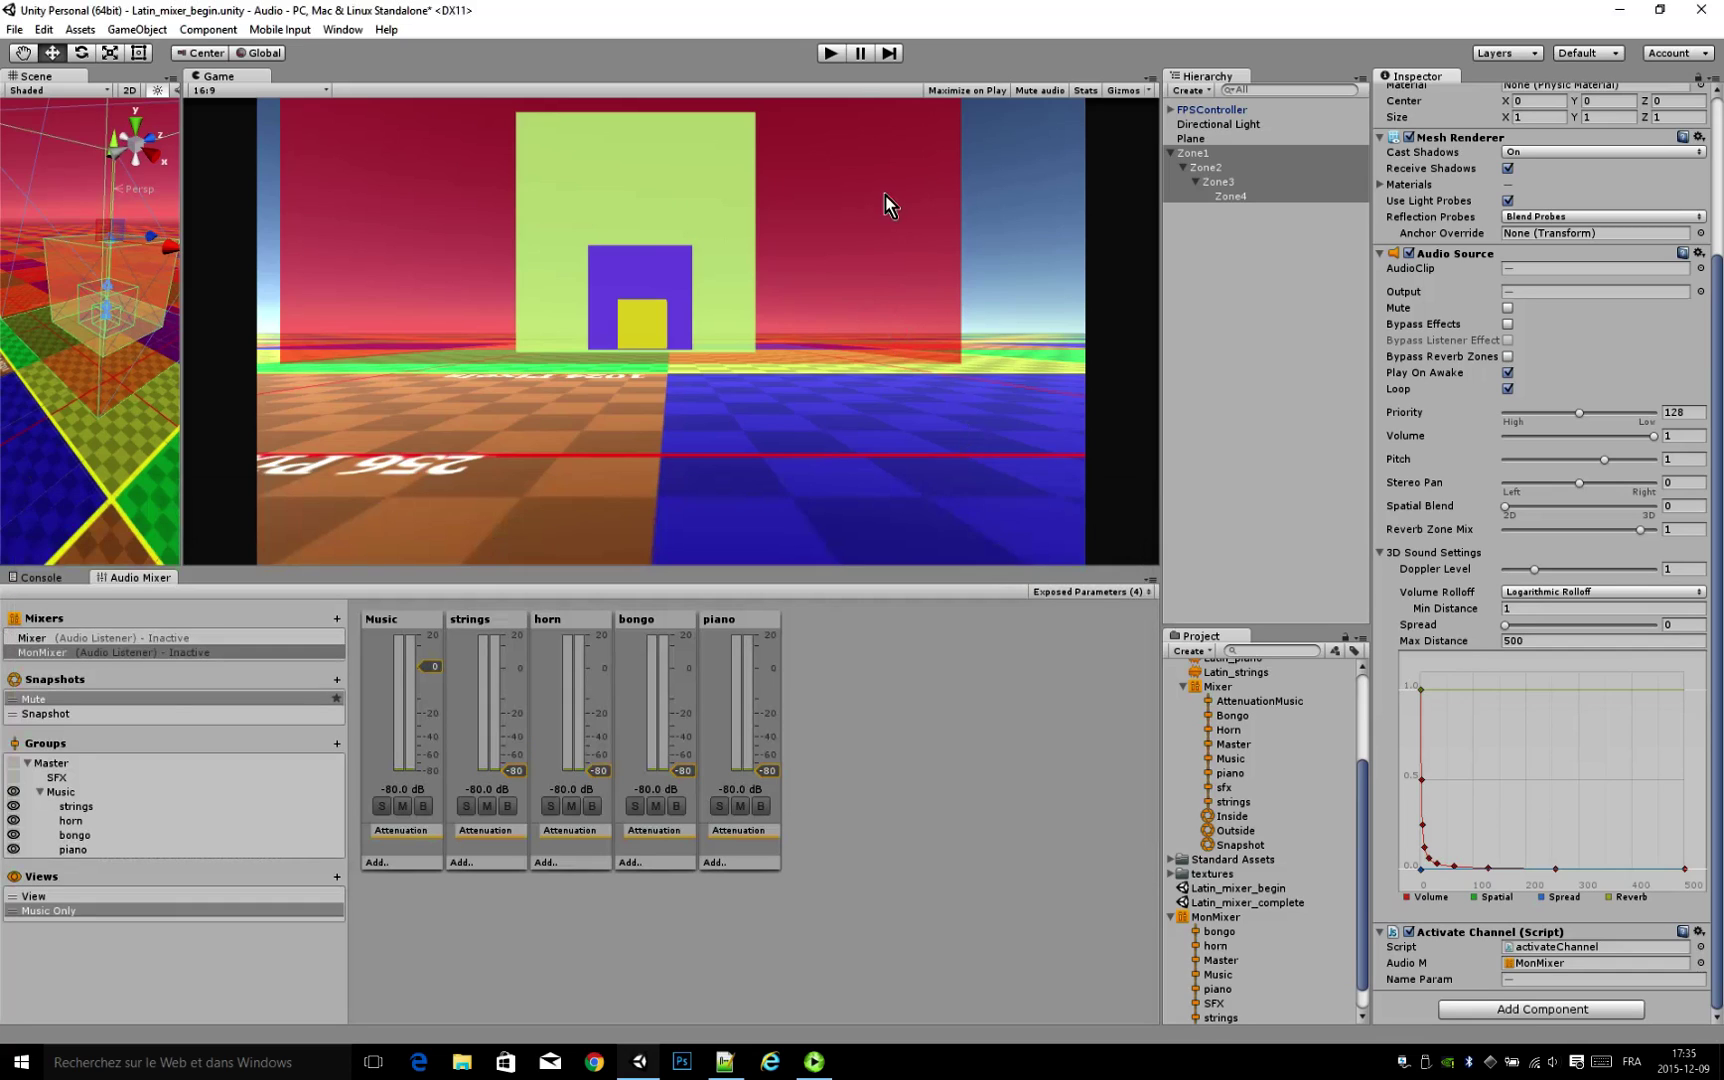
# Step: Test the scene in play mode by walking through the nested zones and back out while checking the mixer levels, and stop playback
pyautogui.click(832, 54)
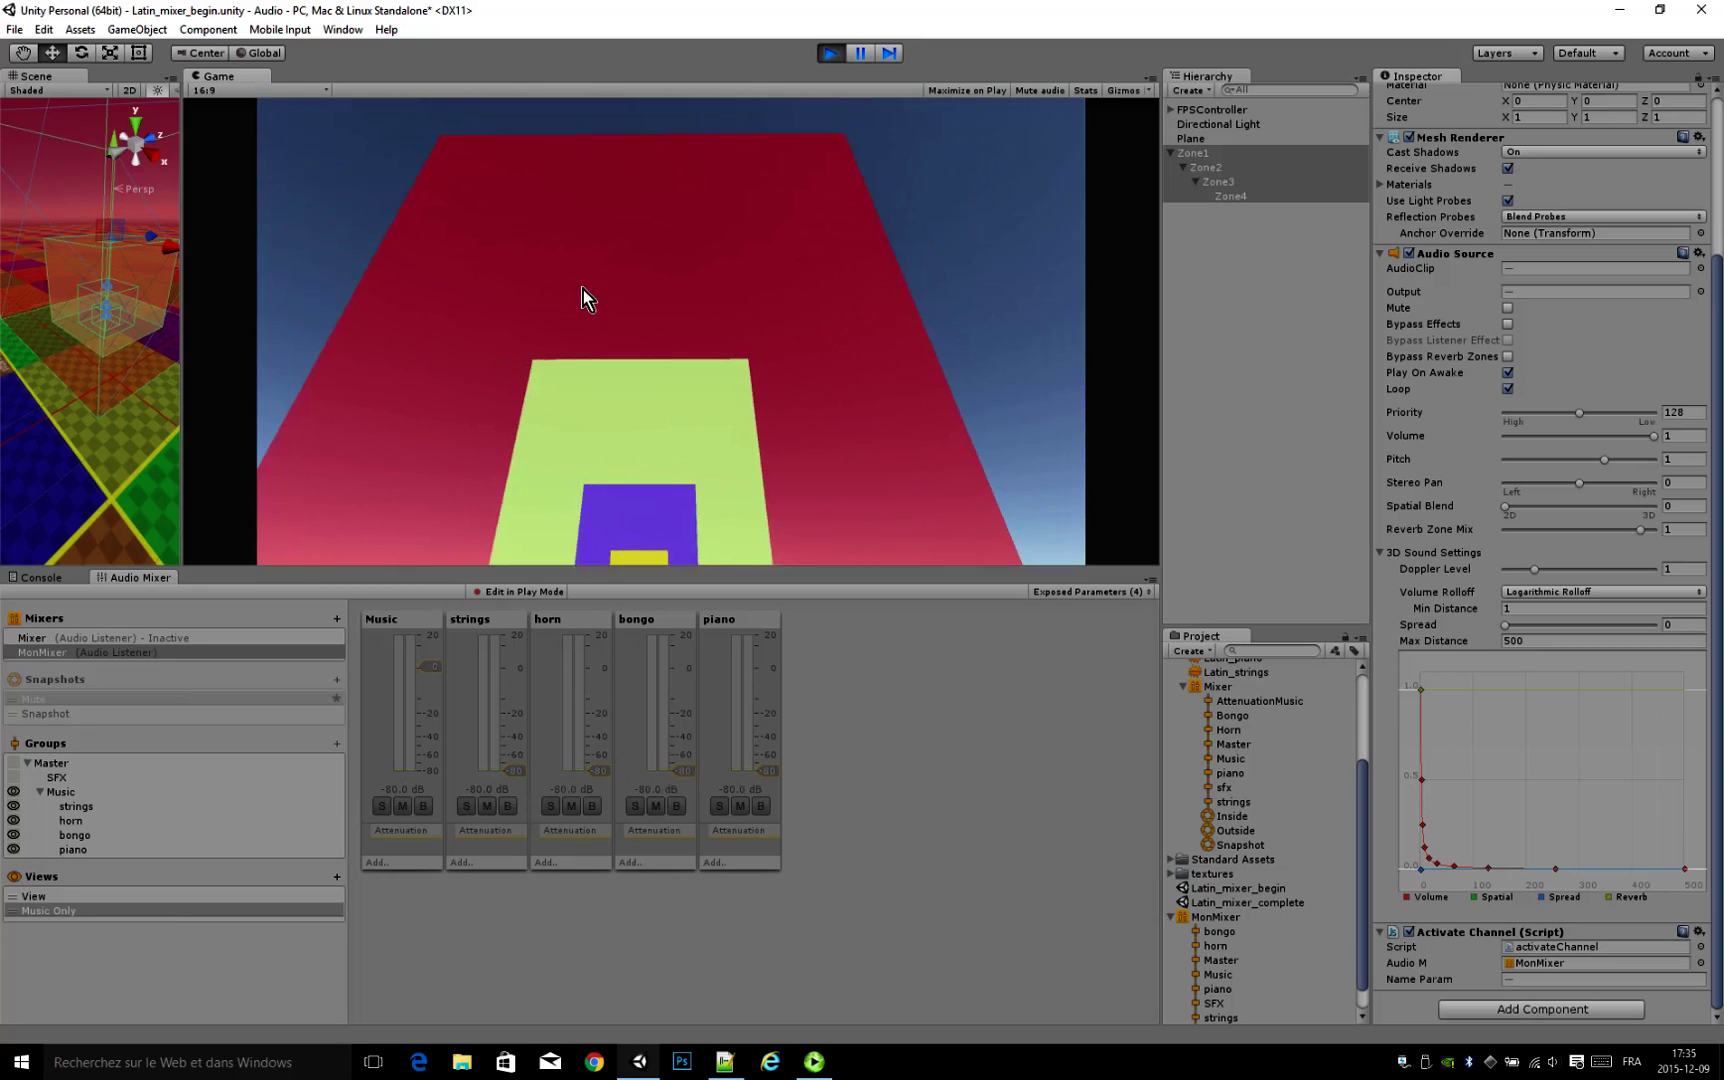
pyautogui.press('w')
pyautogui.press('w')
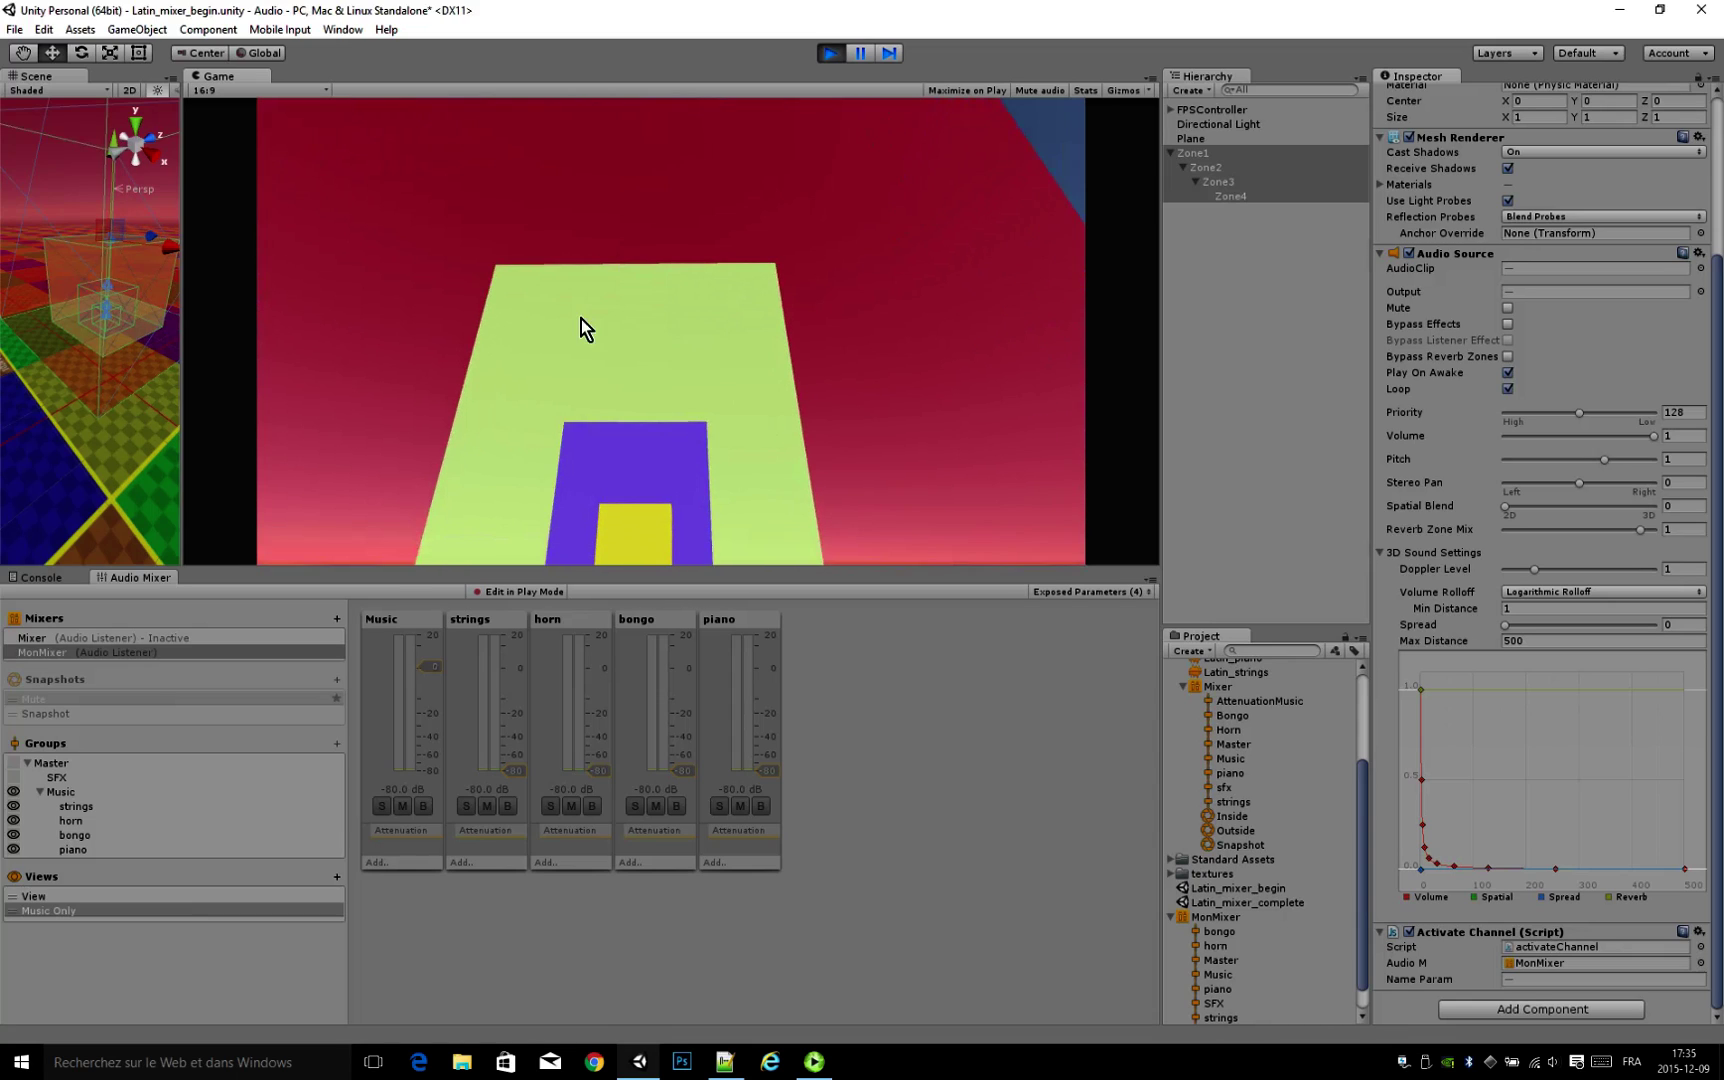
pyautogui.press('w')
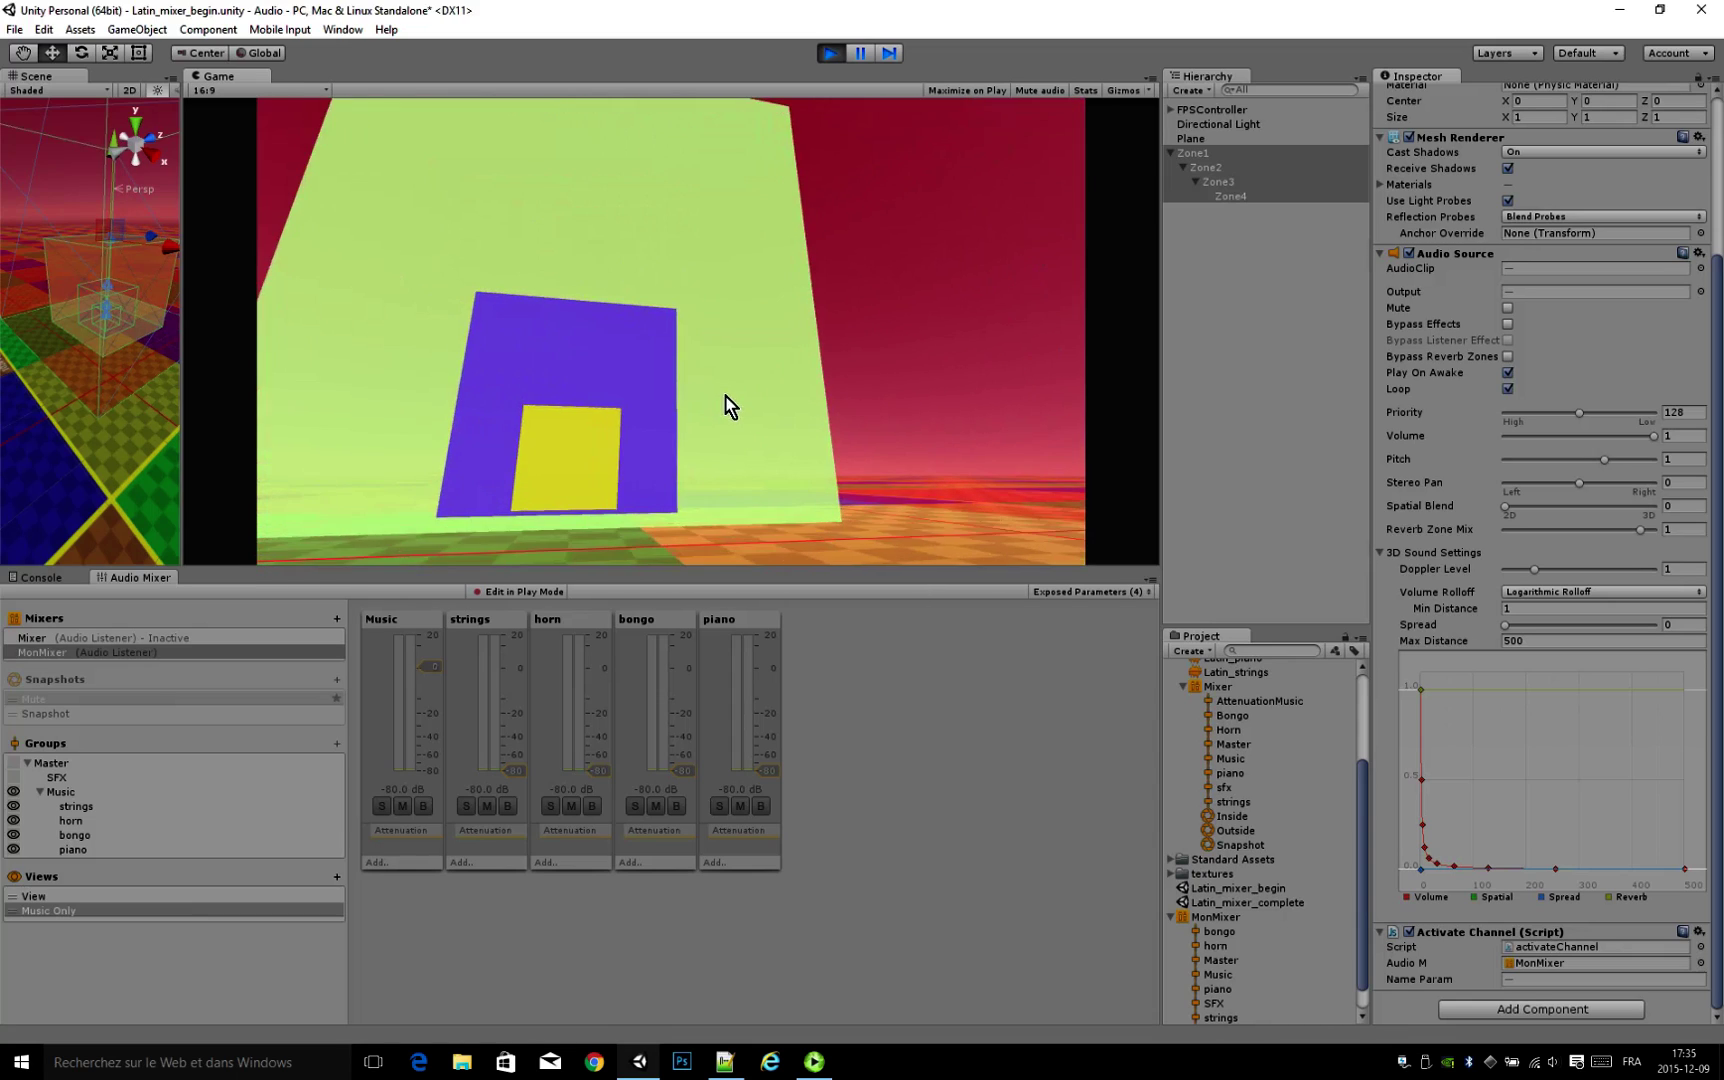
pyautogui.press('w')
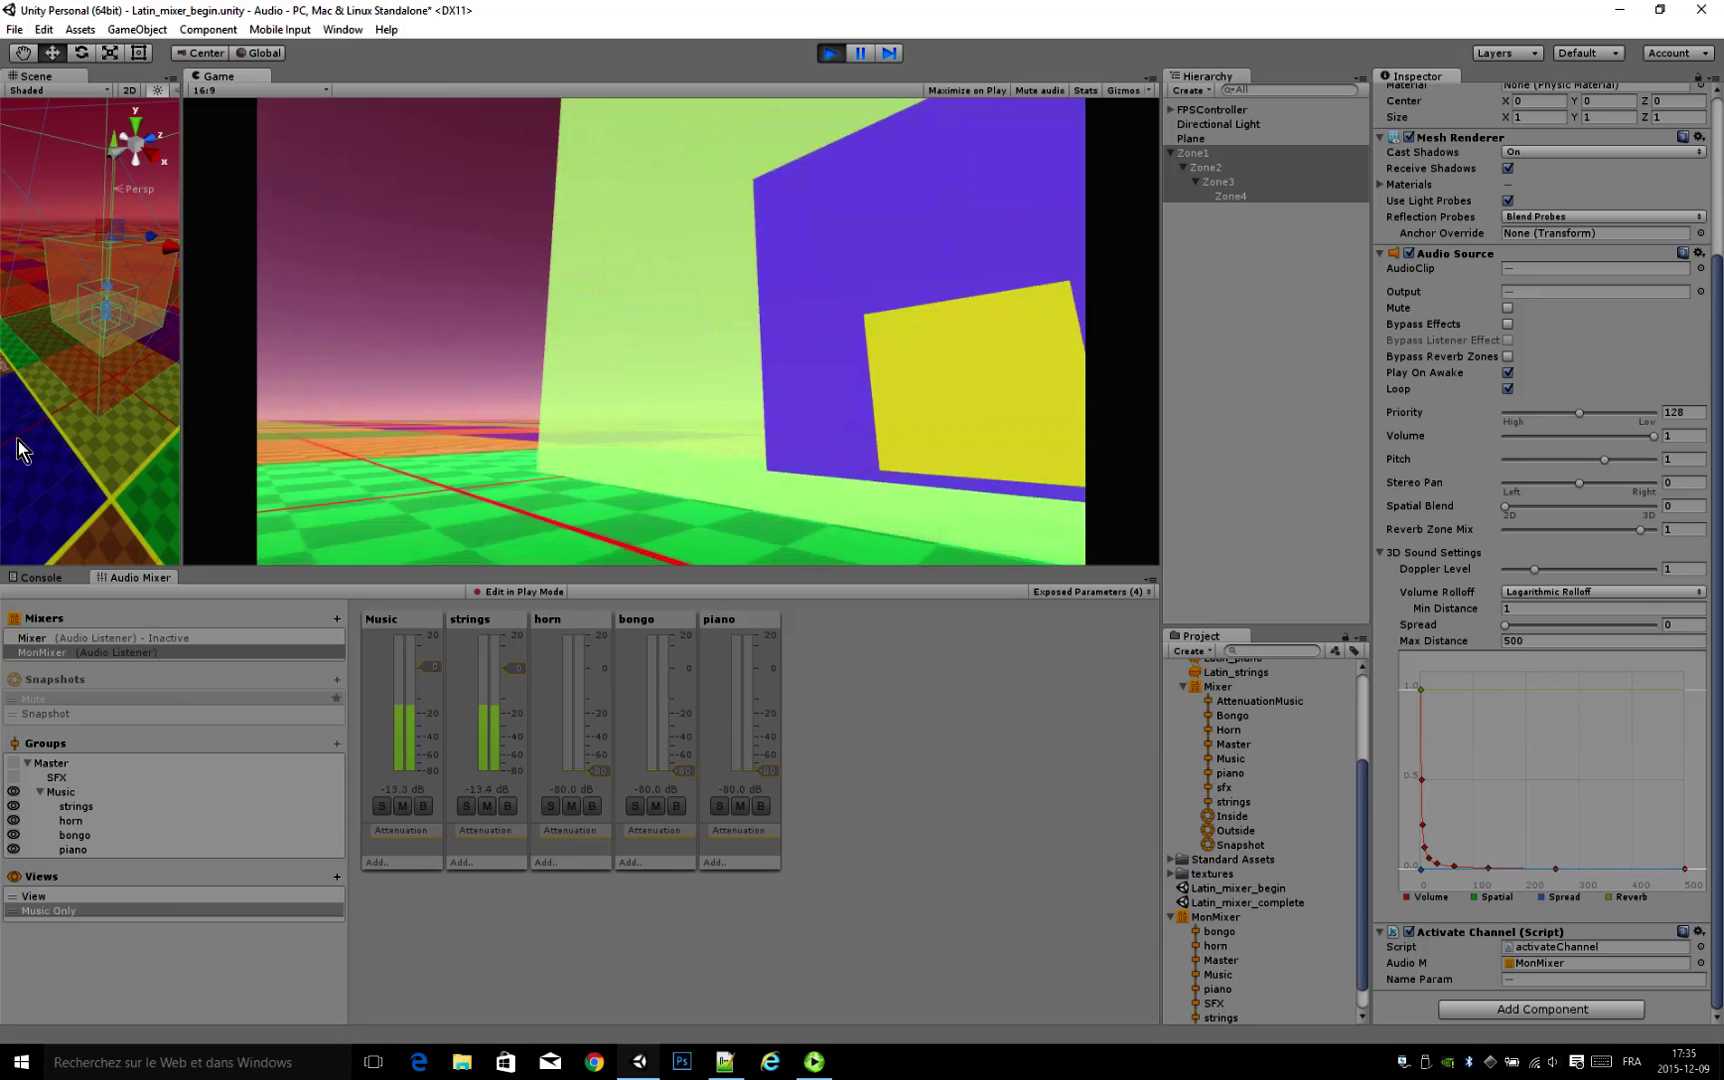
pyautogui.press('w')
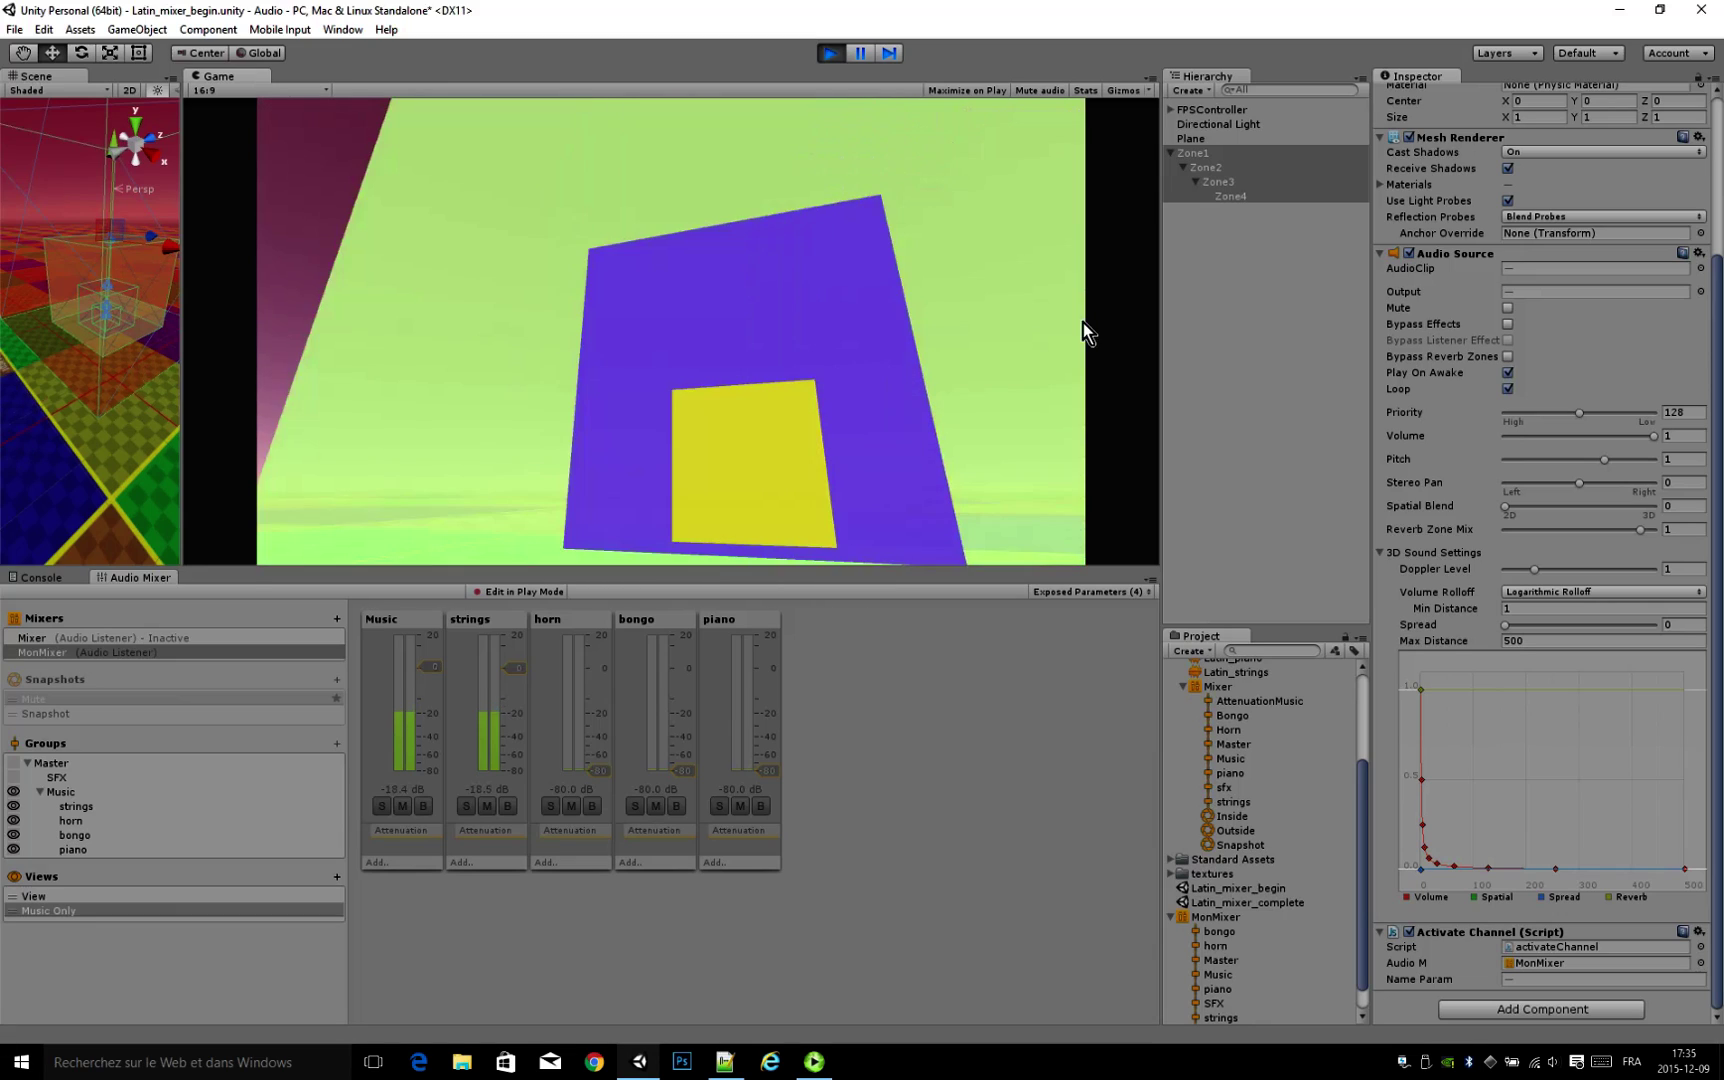
pyautogui.press('w')
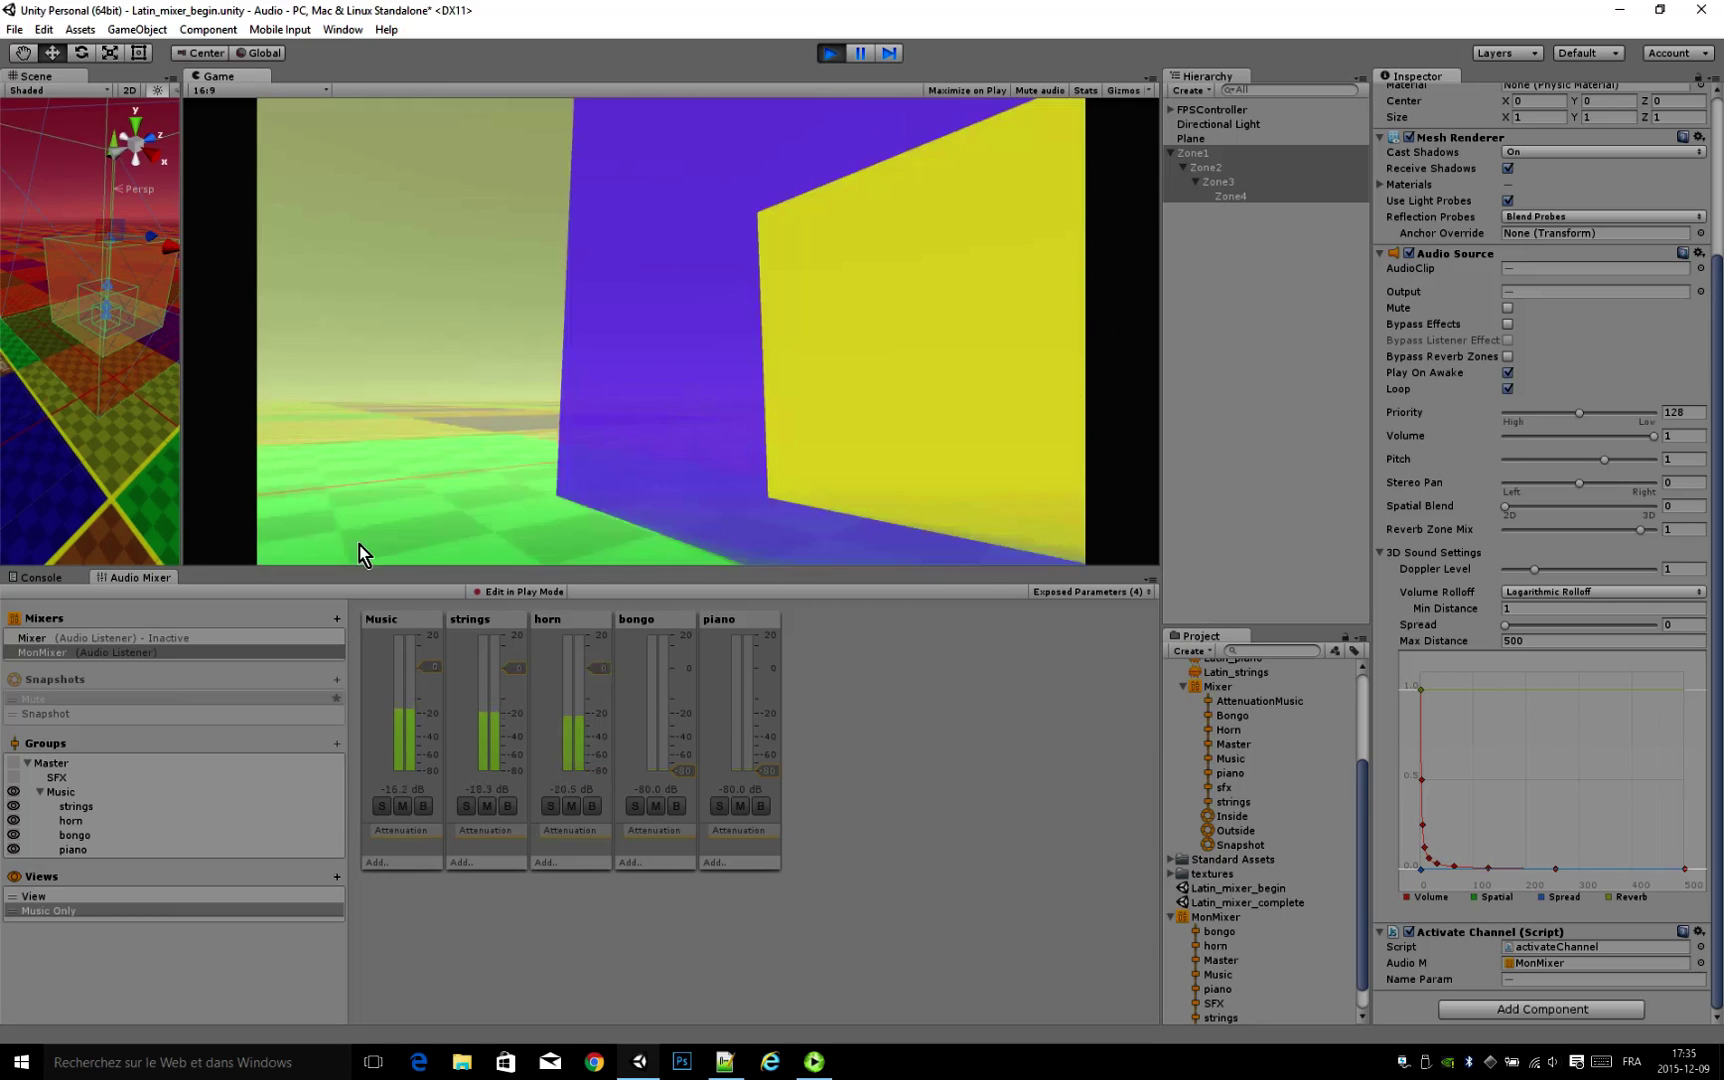
pyautogui.press('w')
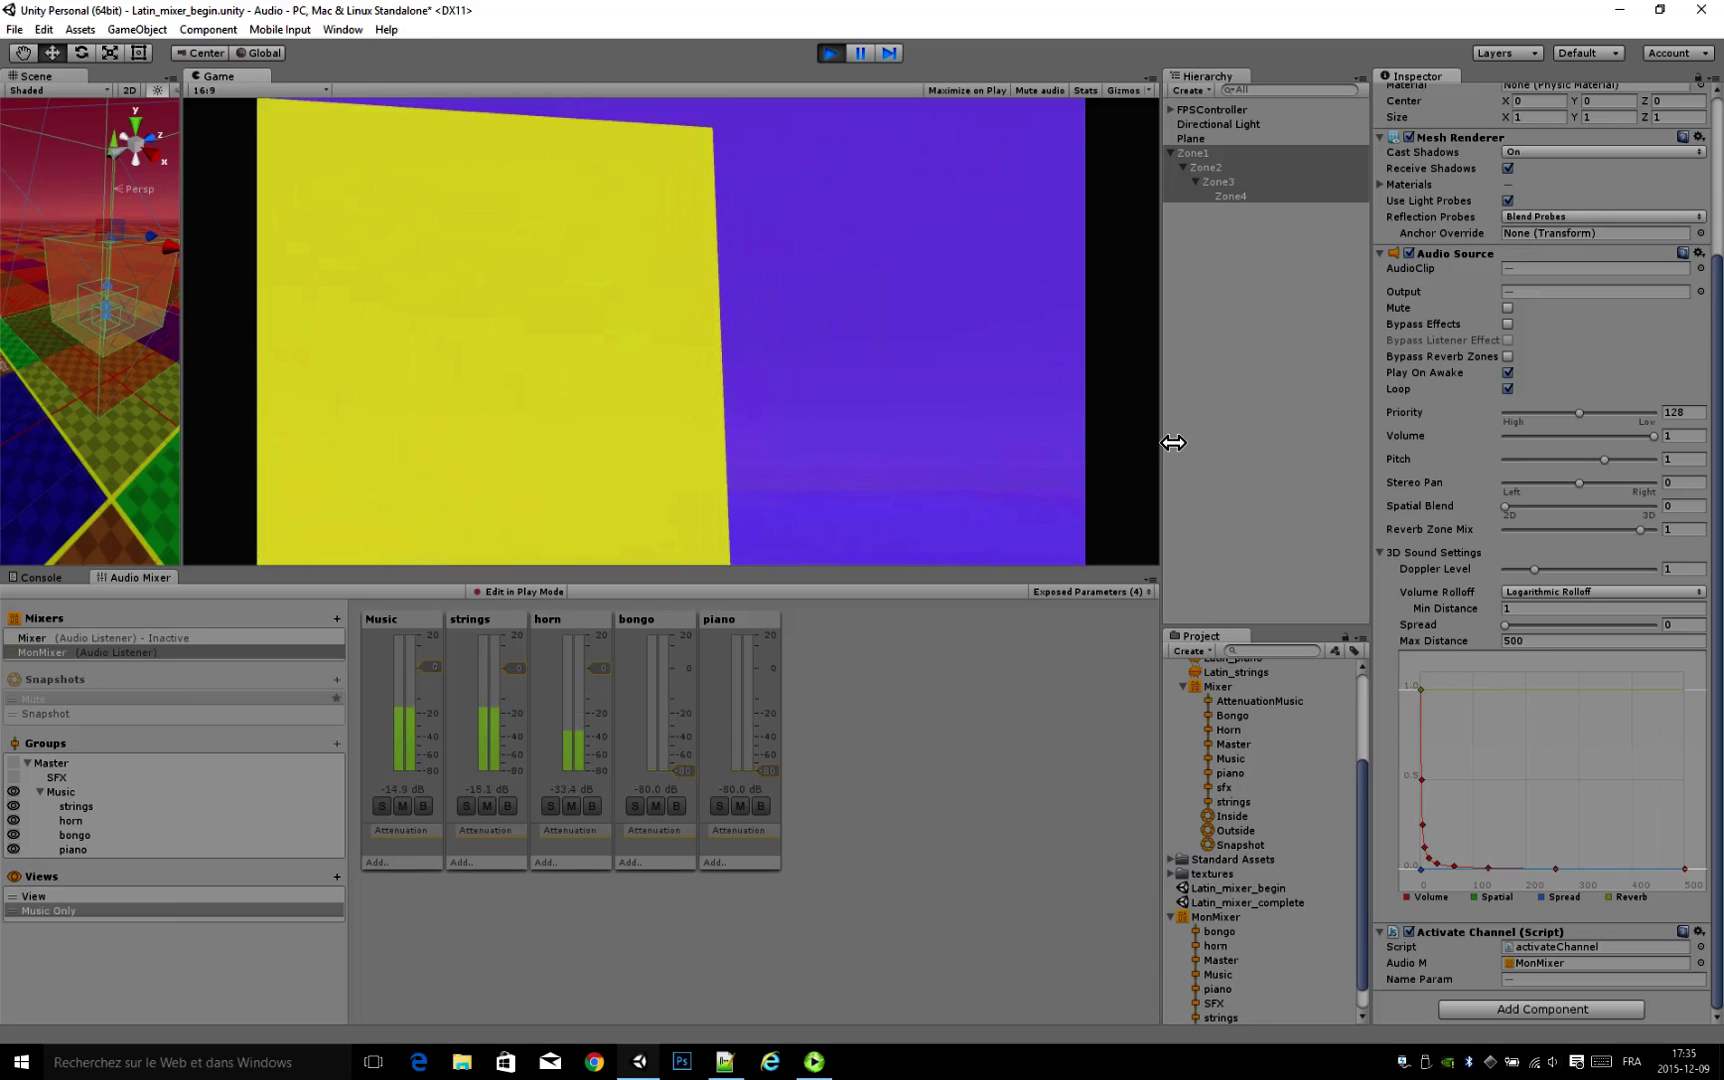
pyautogui.press('w')
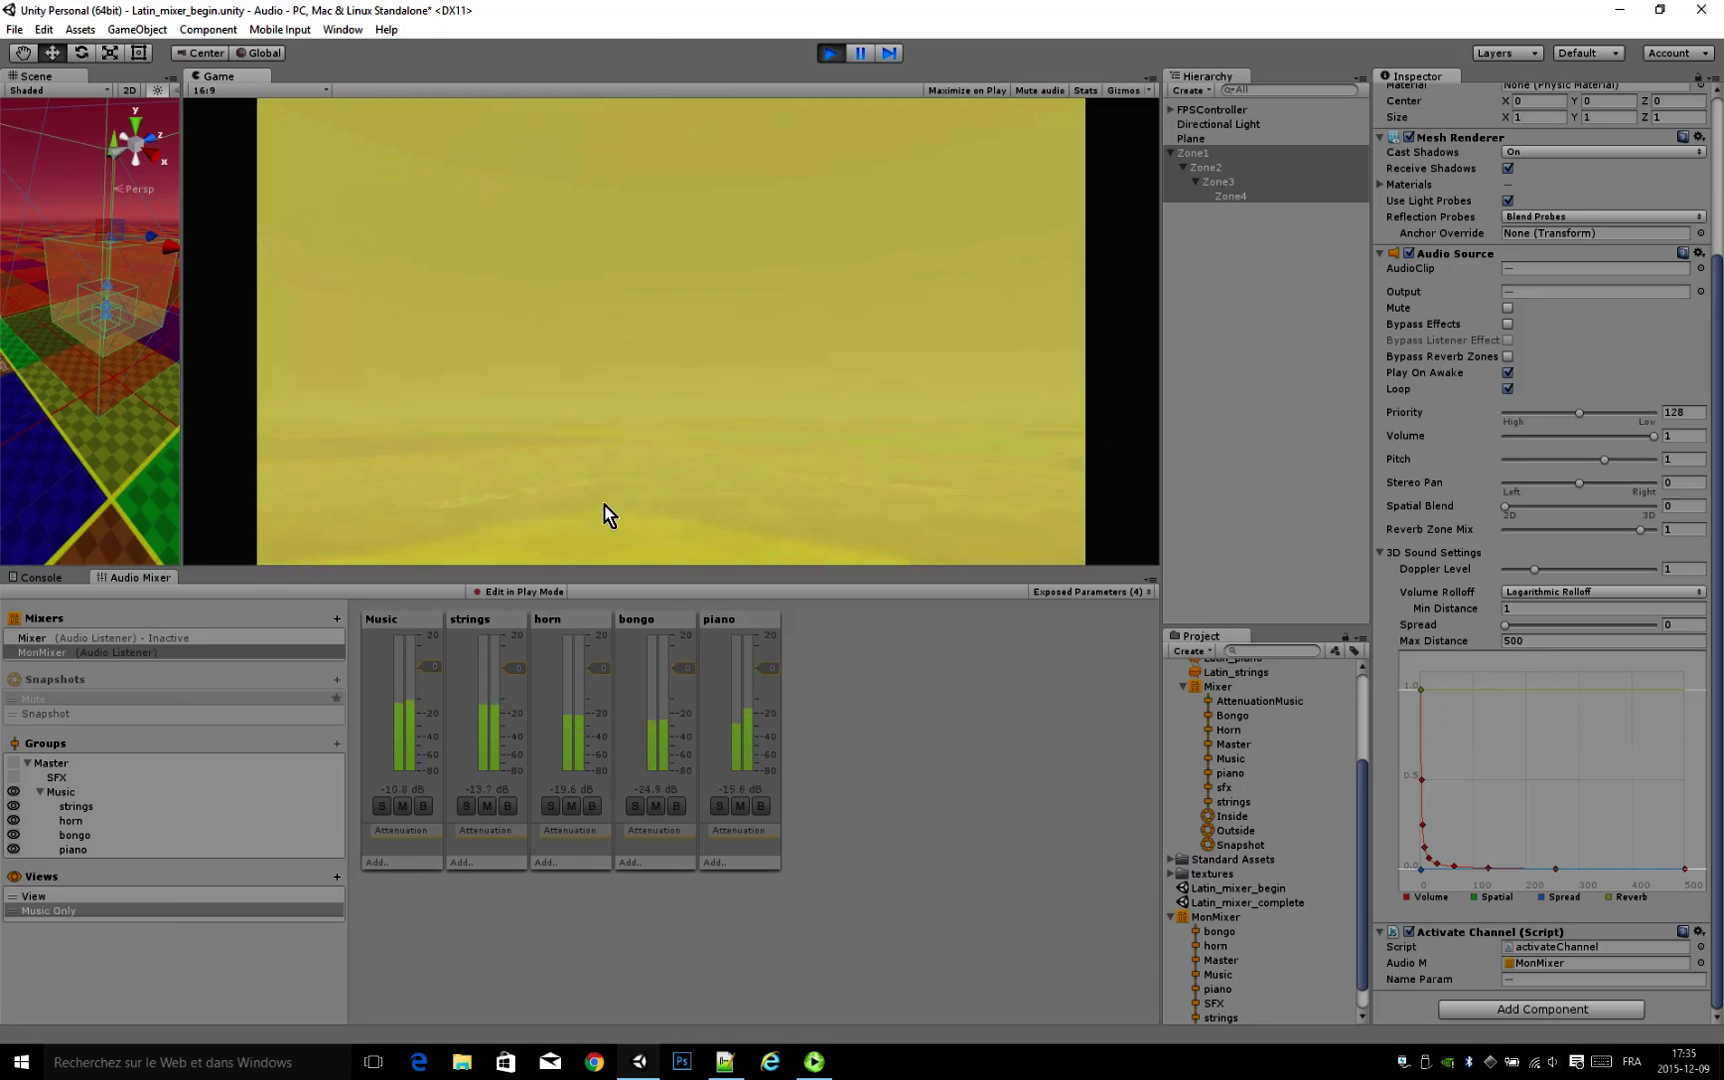
pyautogui.press('w')
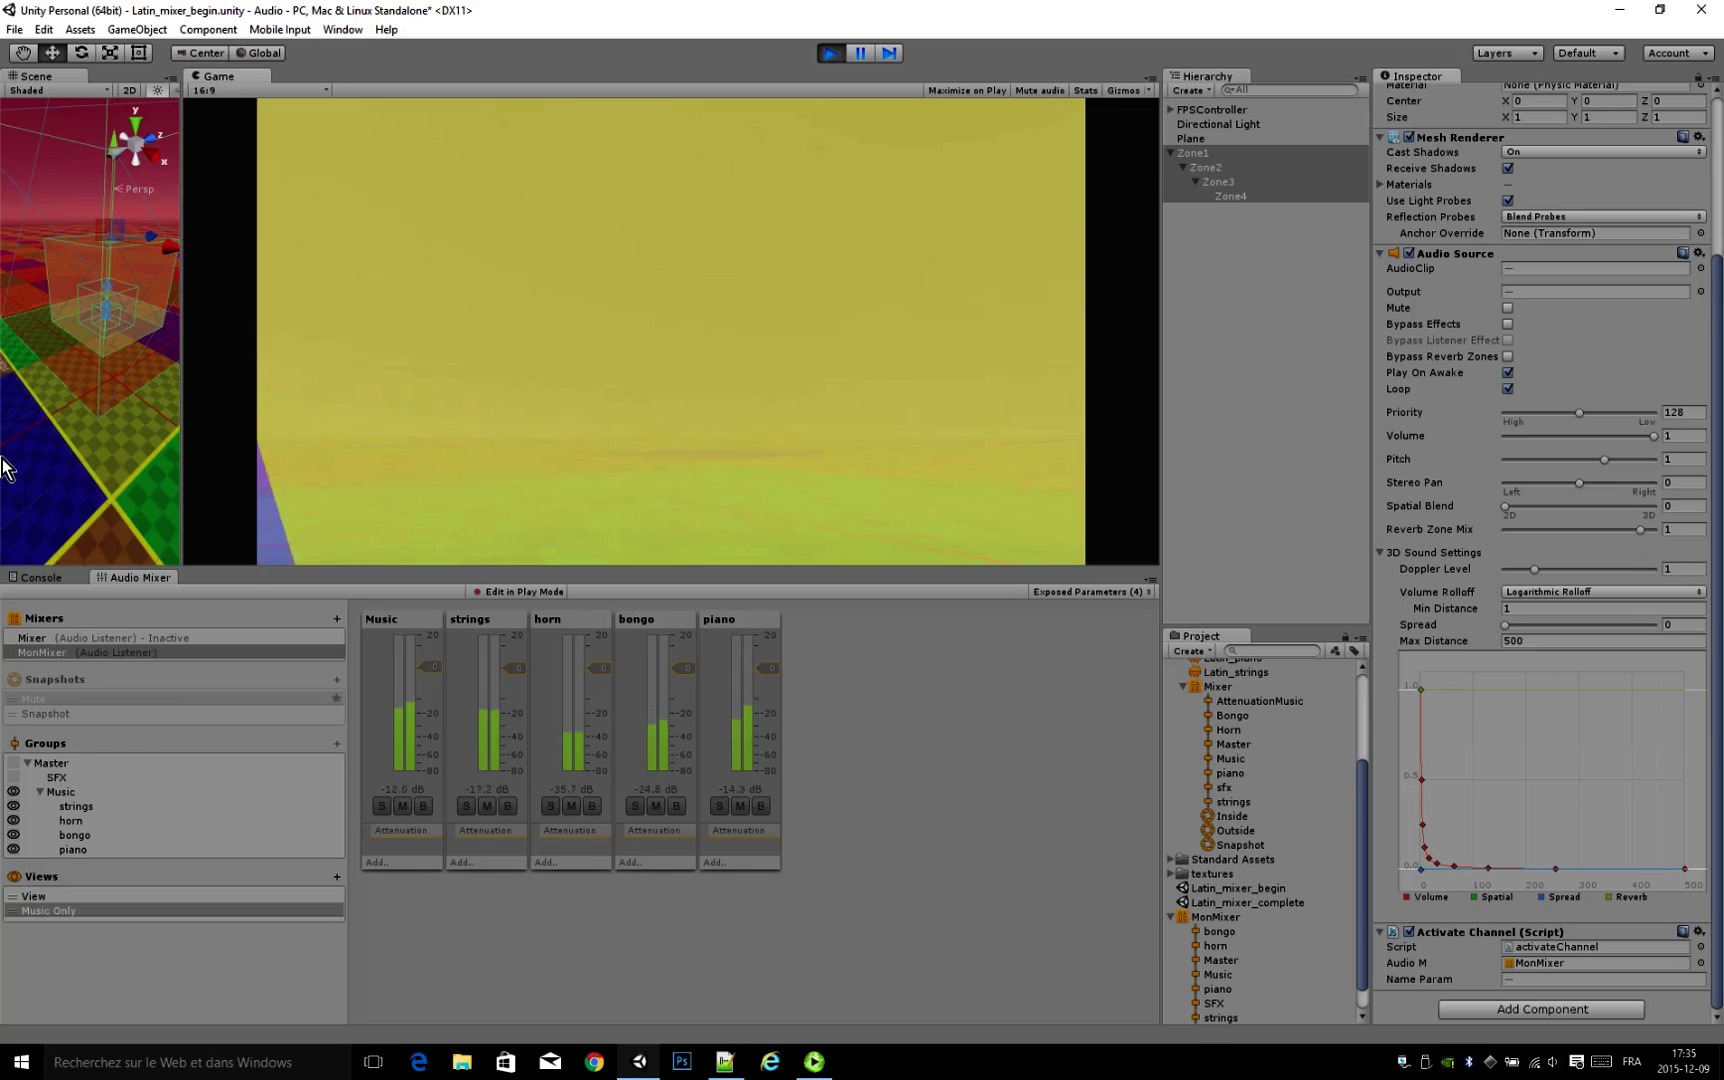
pyautogui.press('w')
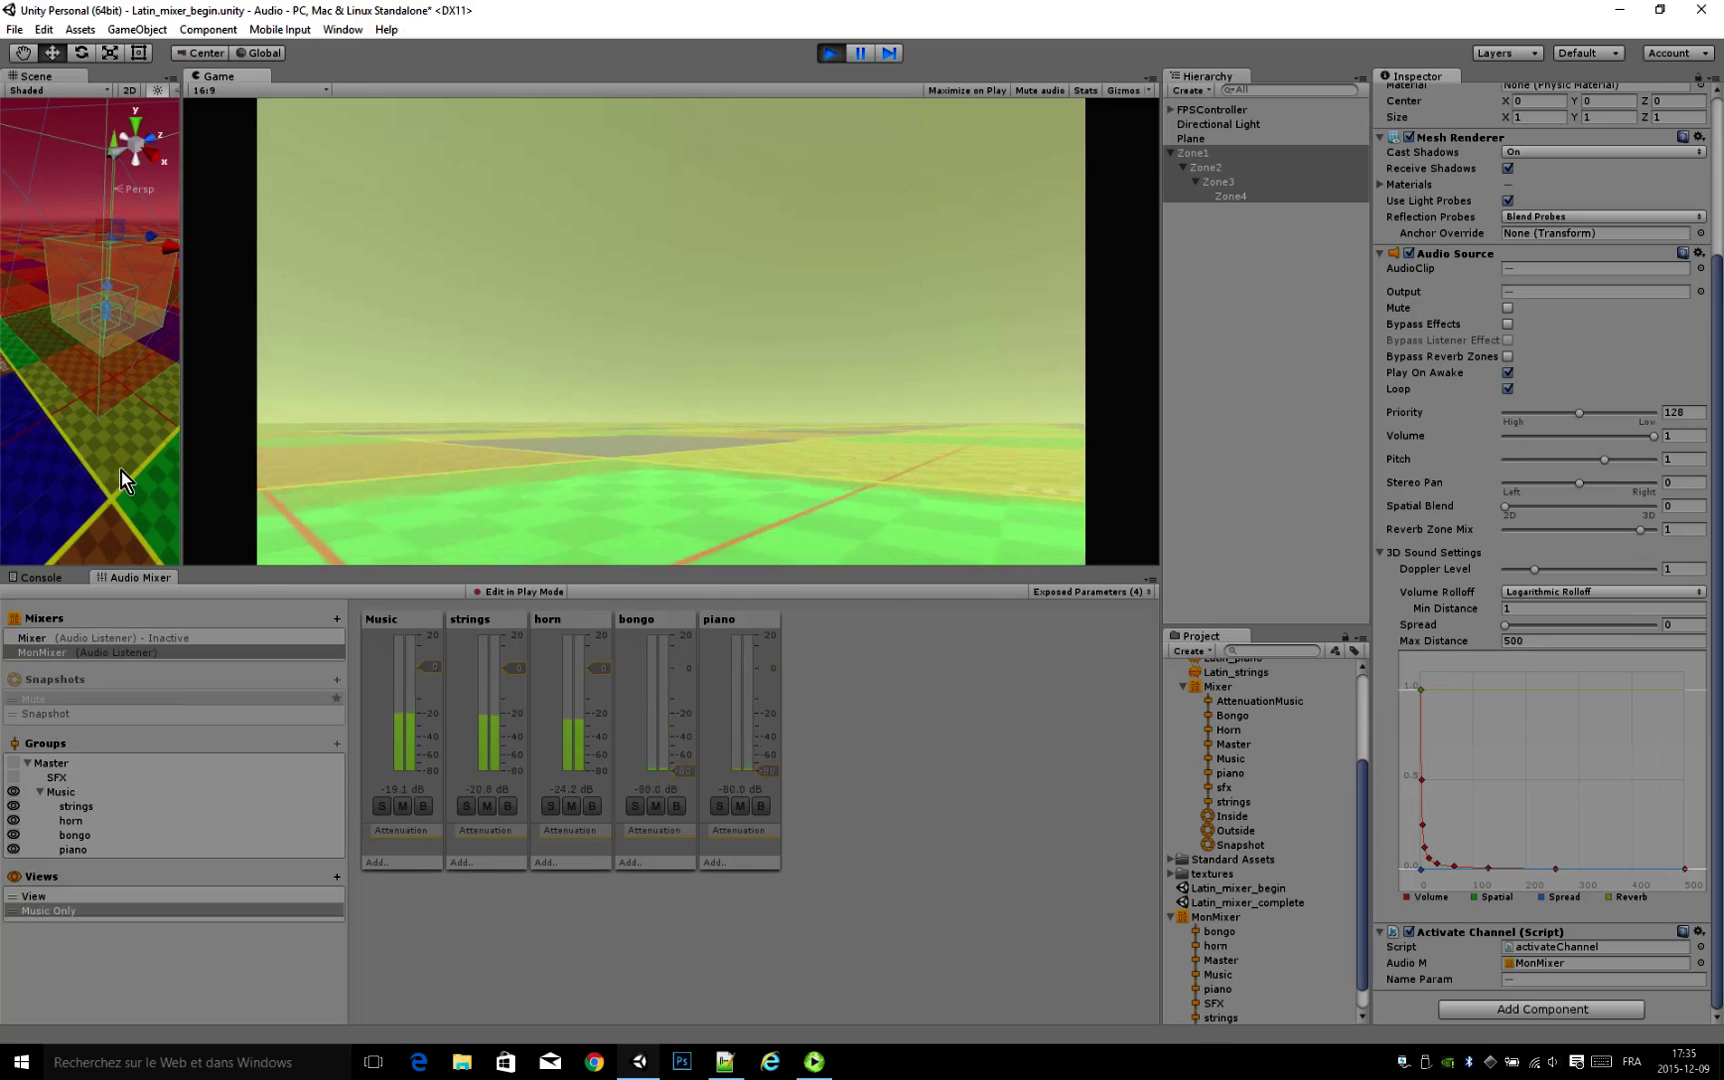
pyautogui.press('w')
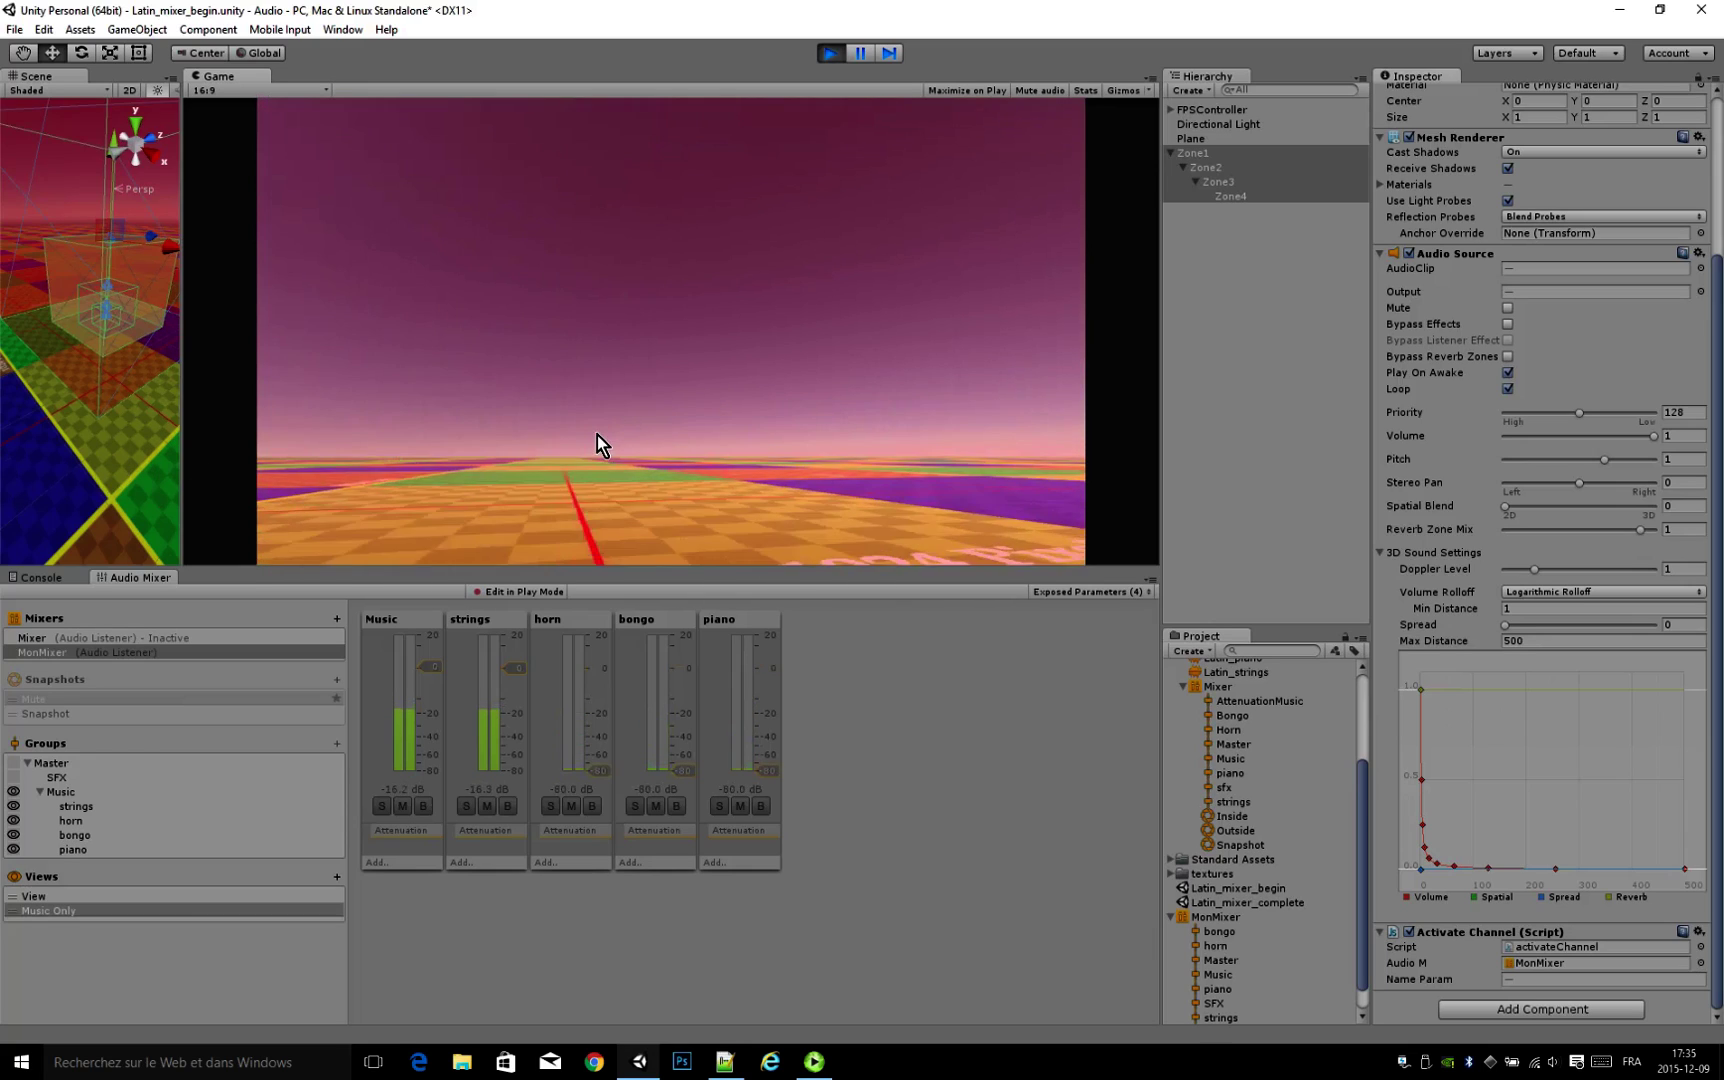
pyautogui.press('w')
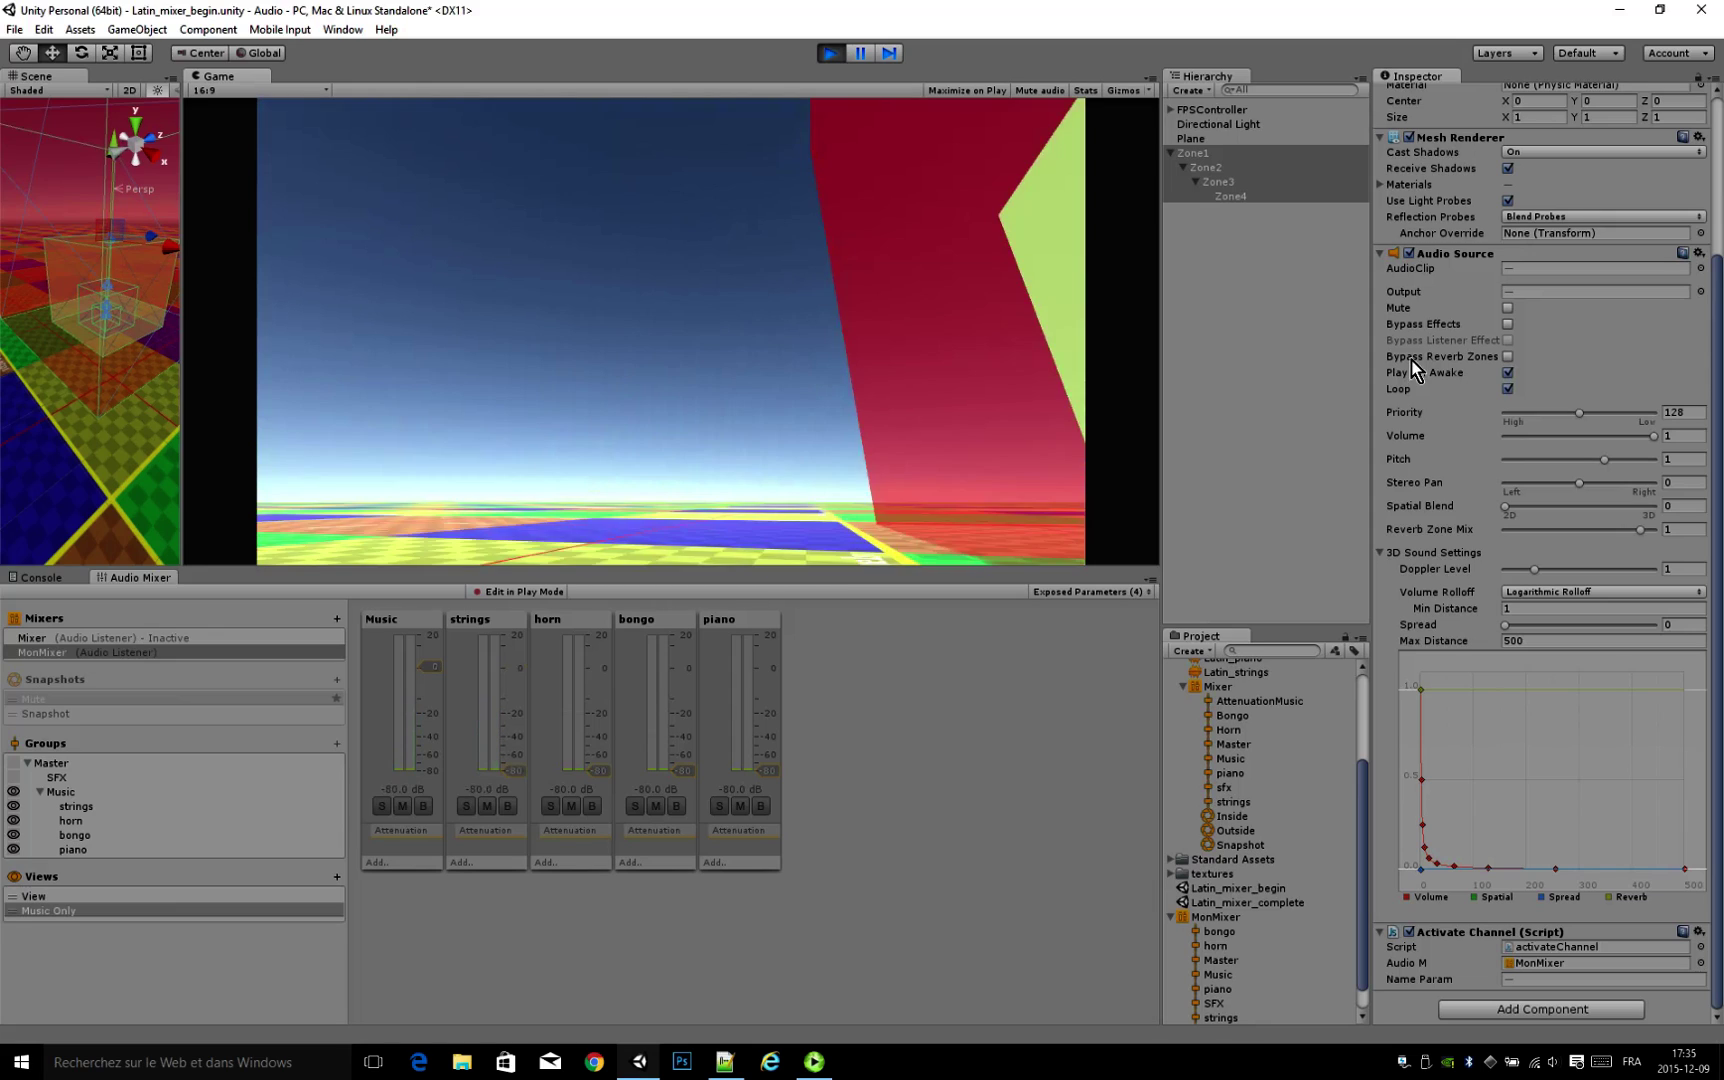
pyautogui.press('s')
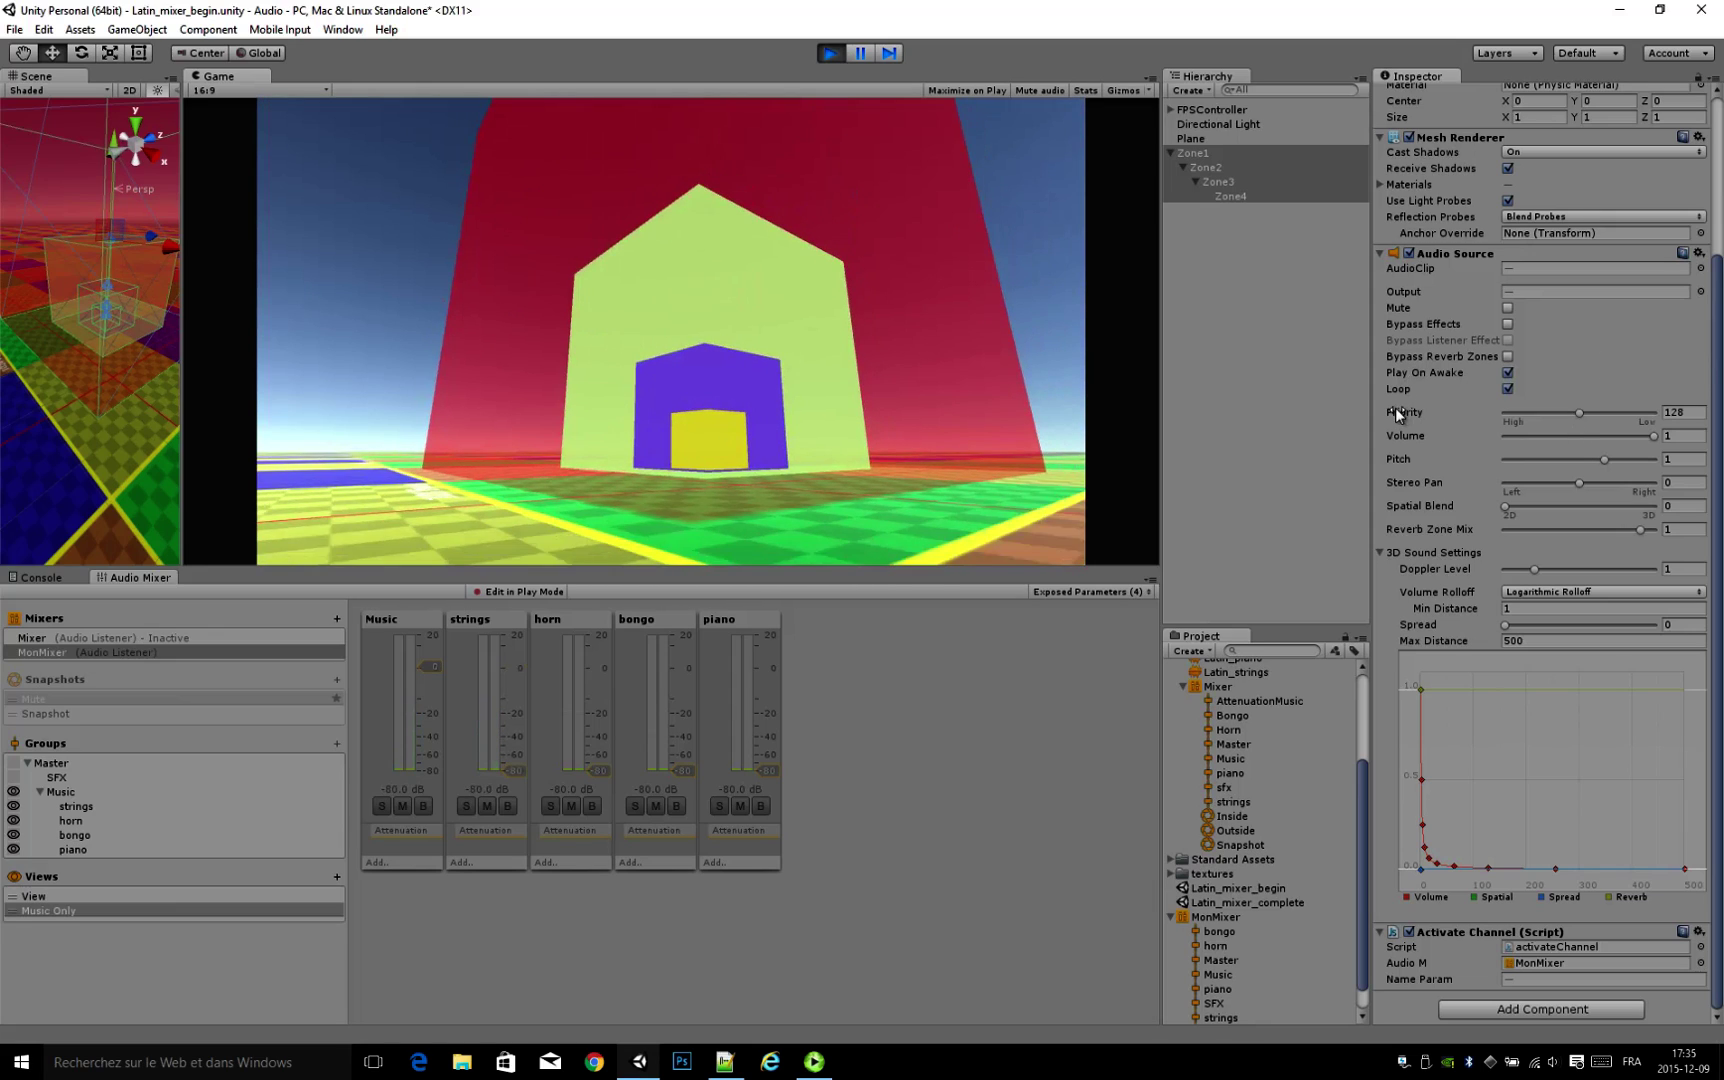
pyautogui.click(829, 54)
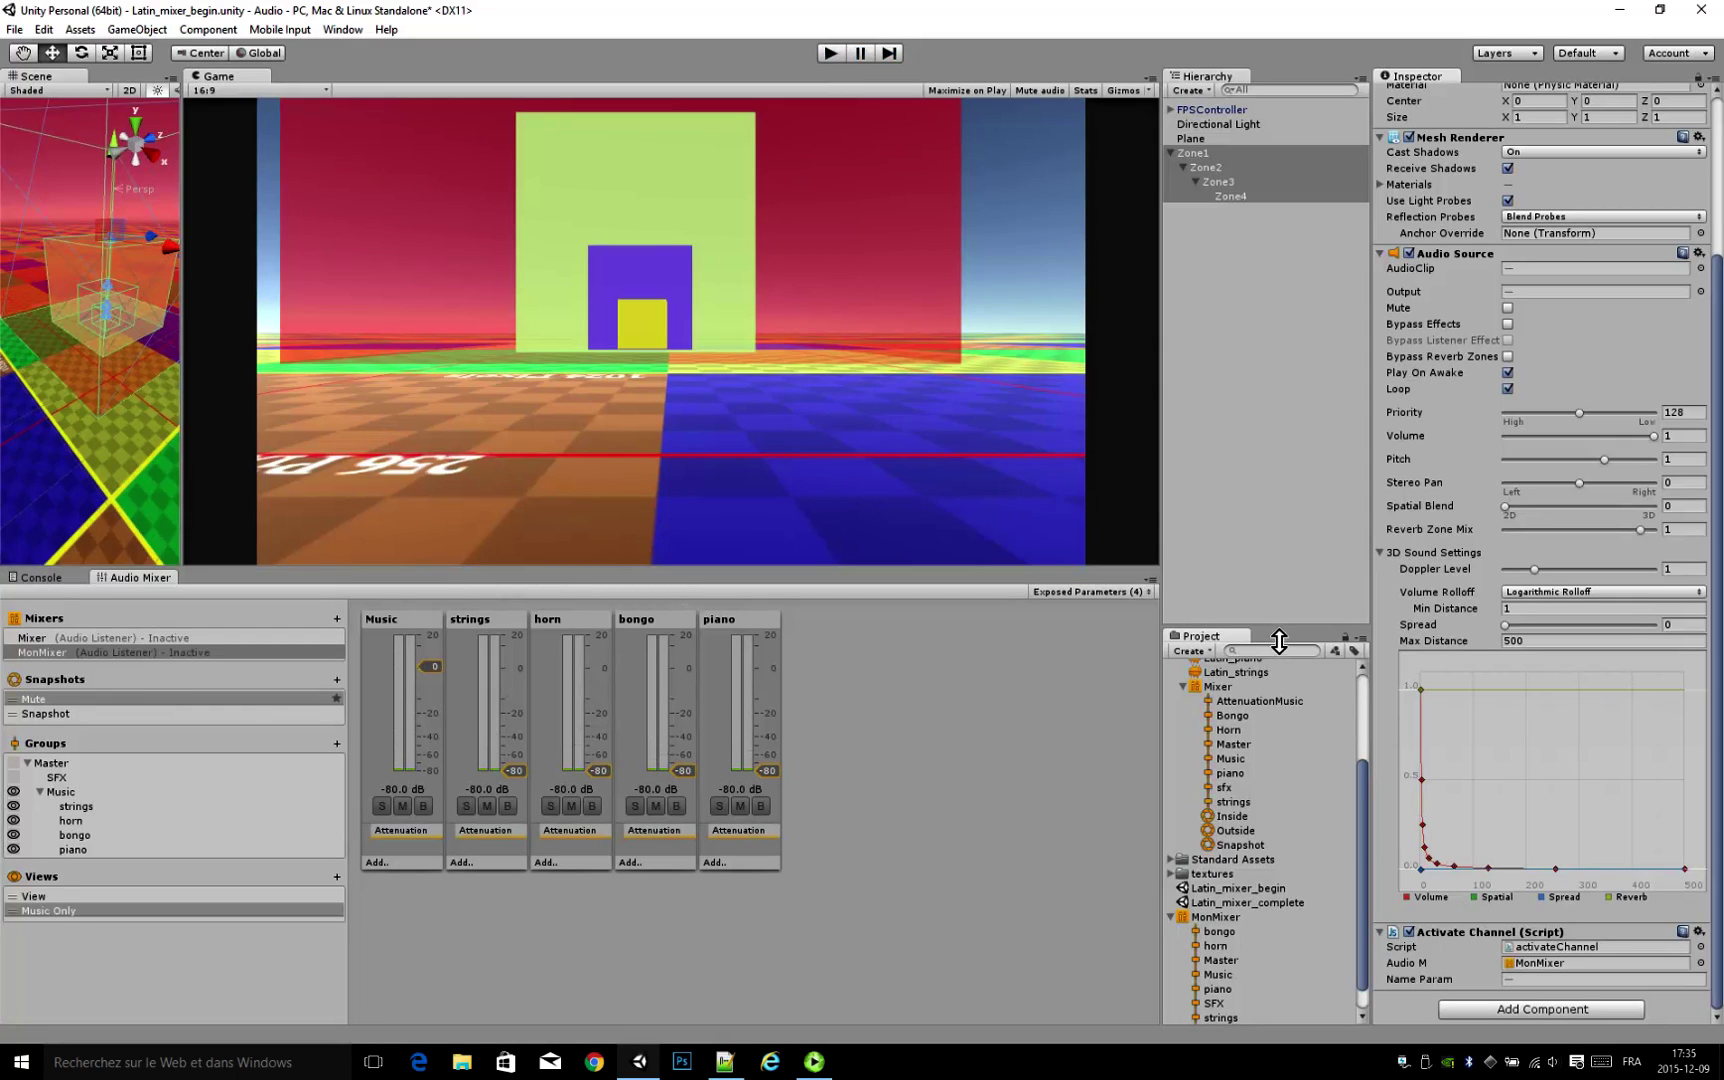
# Step: Enlarge the project asset list and add a MonMixer snapshot named Outside
pyautogui.moveTo(1280, 631); pyautogui.dragTo(1274, 506)
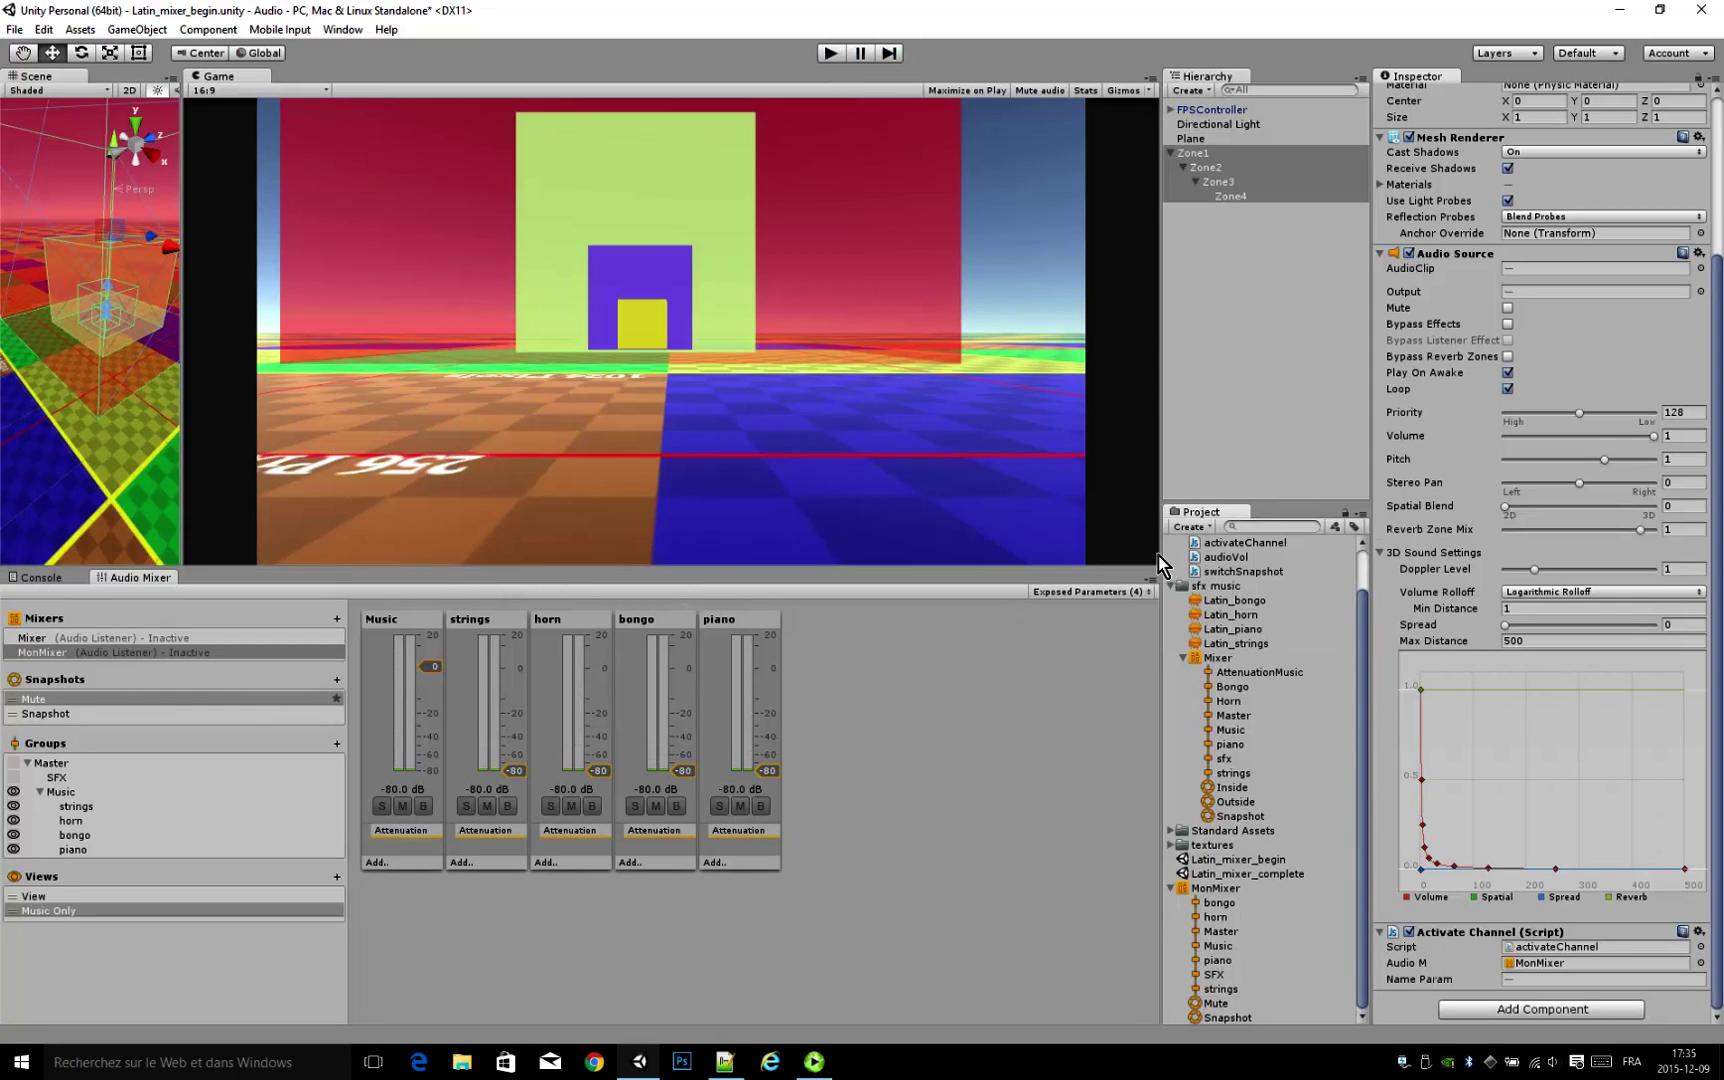
pyautogui.moveTo(1174, 566); pyautogui.dragTo(931, 576)
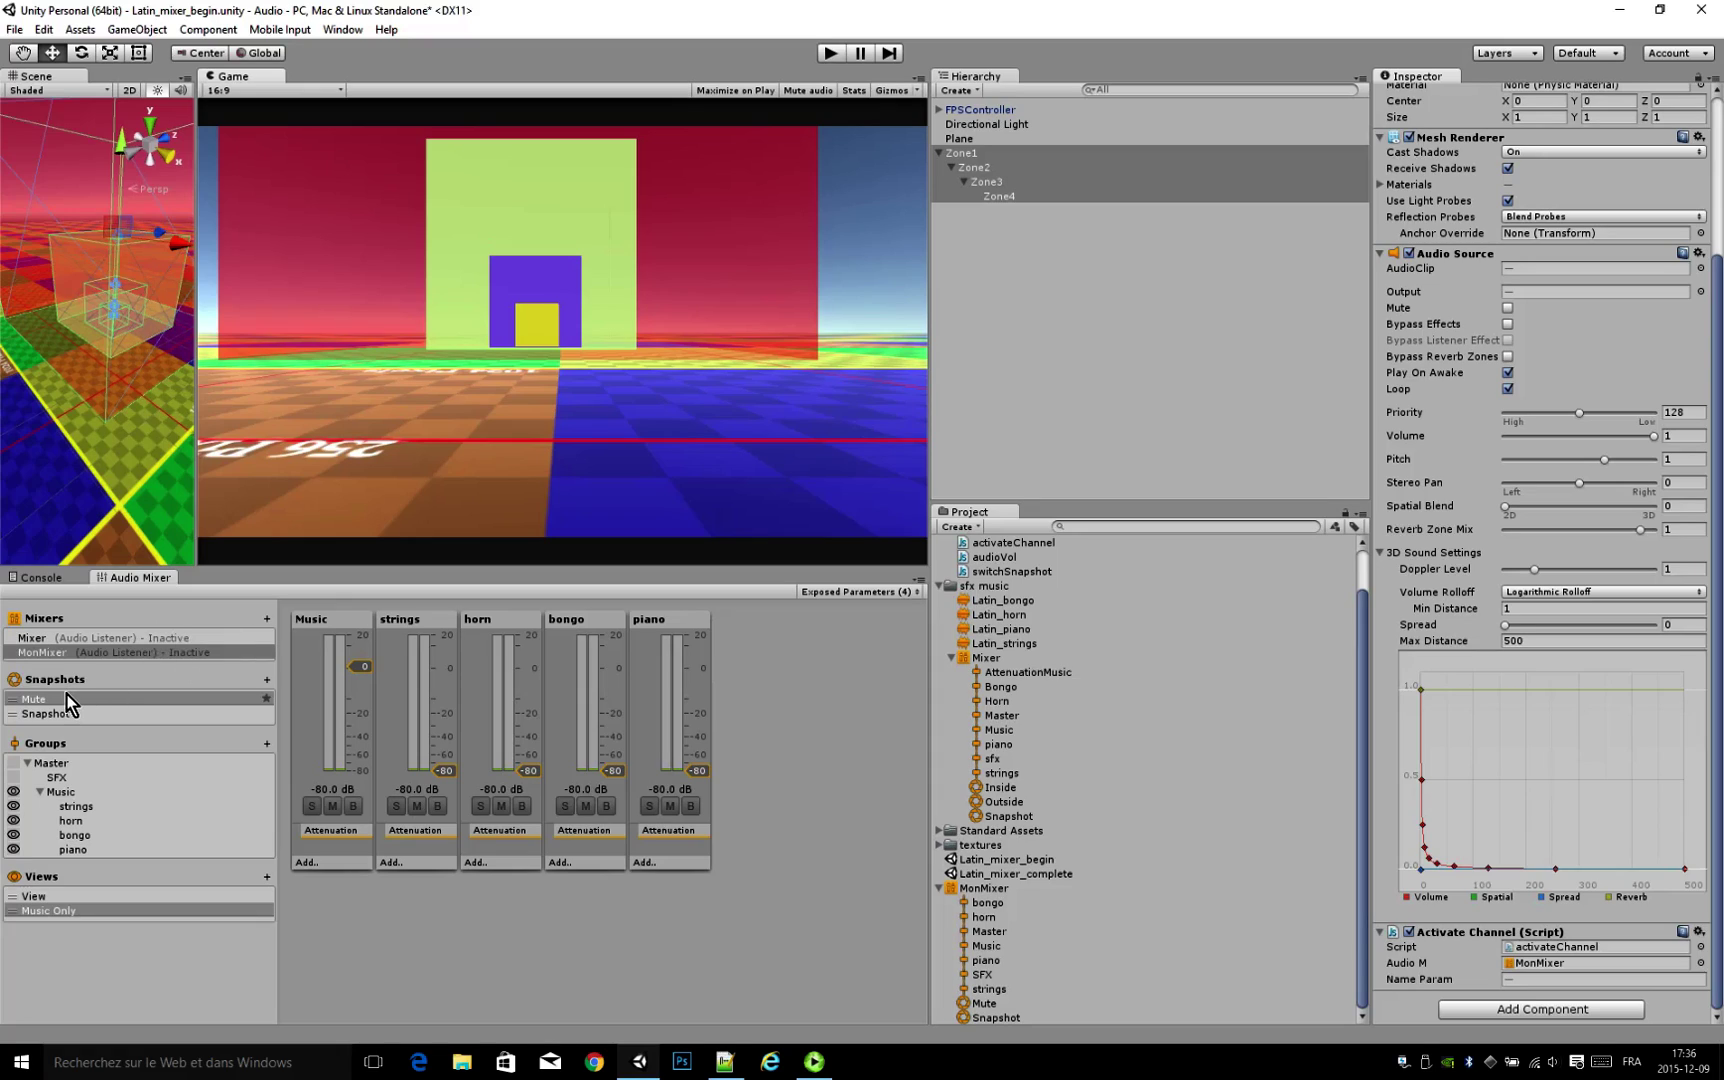
pyautogui.moveTo(63, 686)
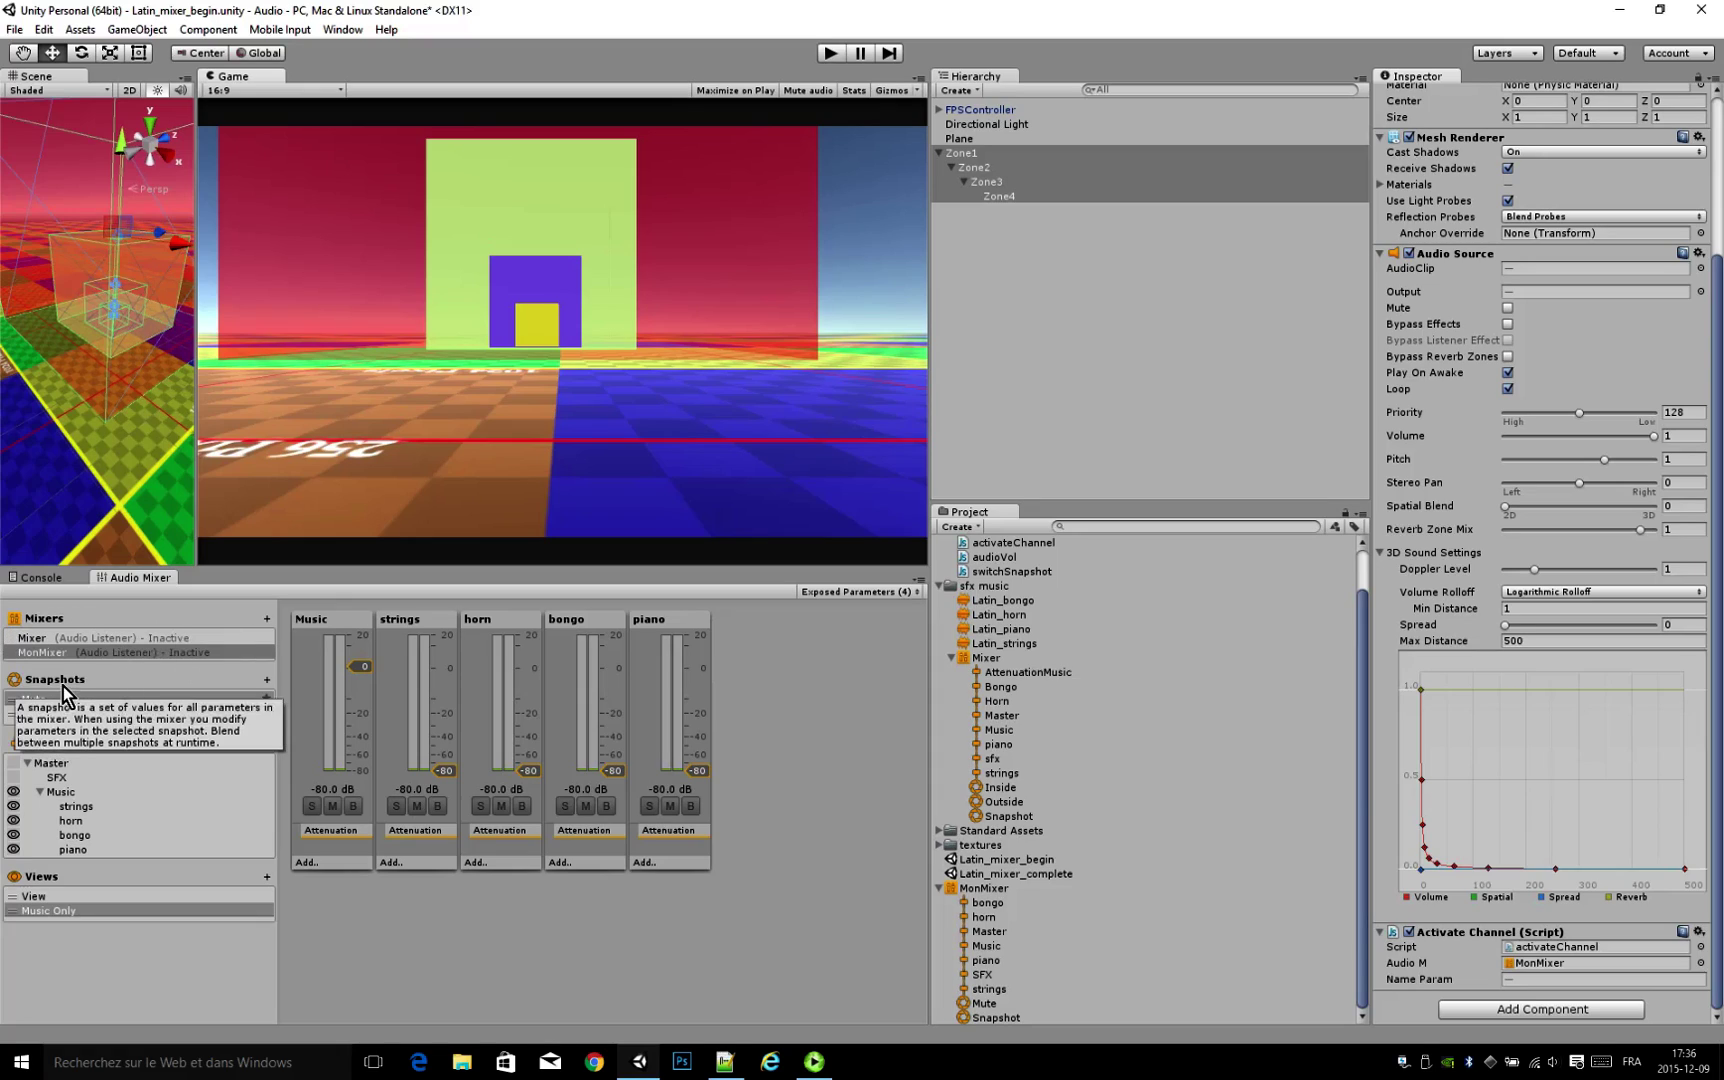
pyautogui.click(267, 680)
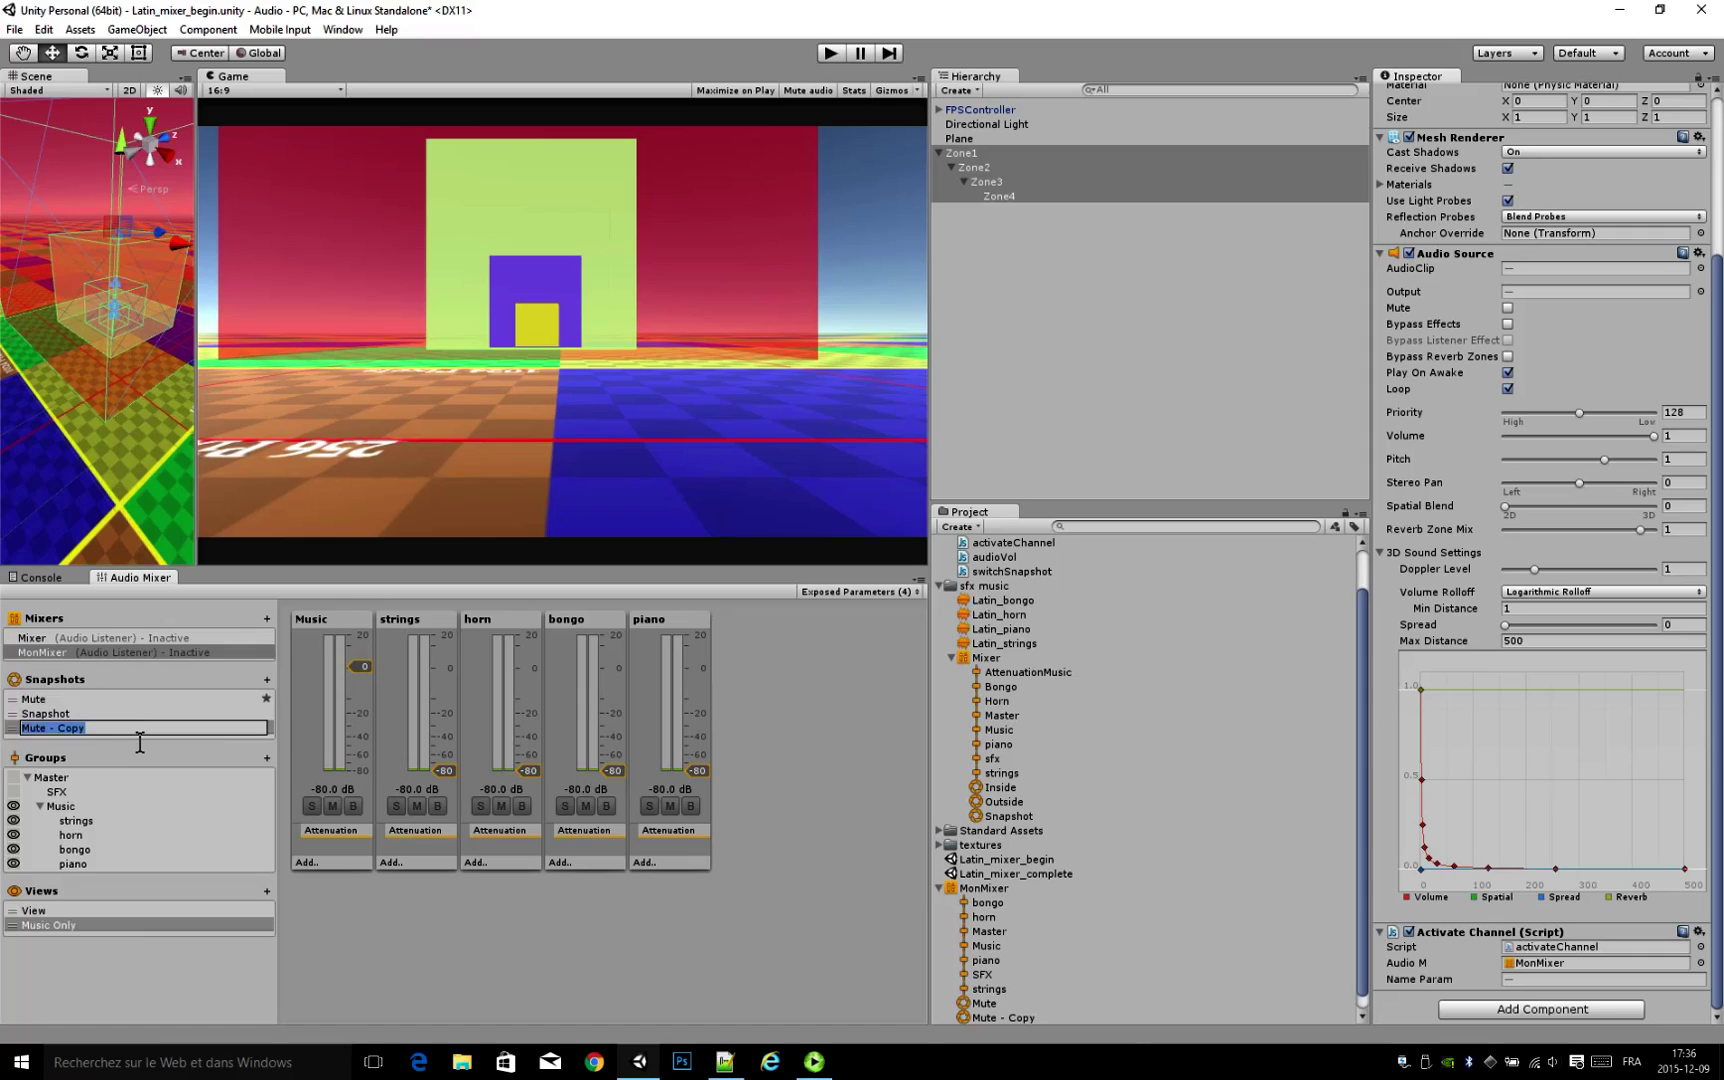
pyautogui.write('Outside')
pyautogui.press('Return')
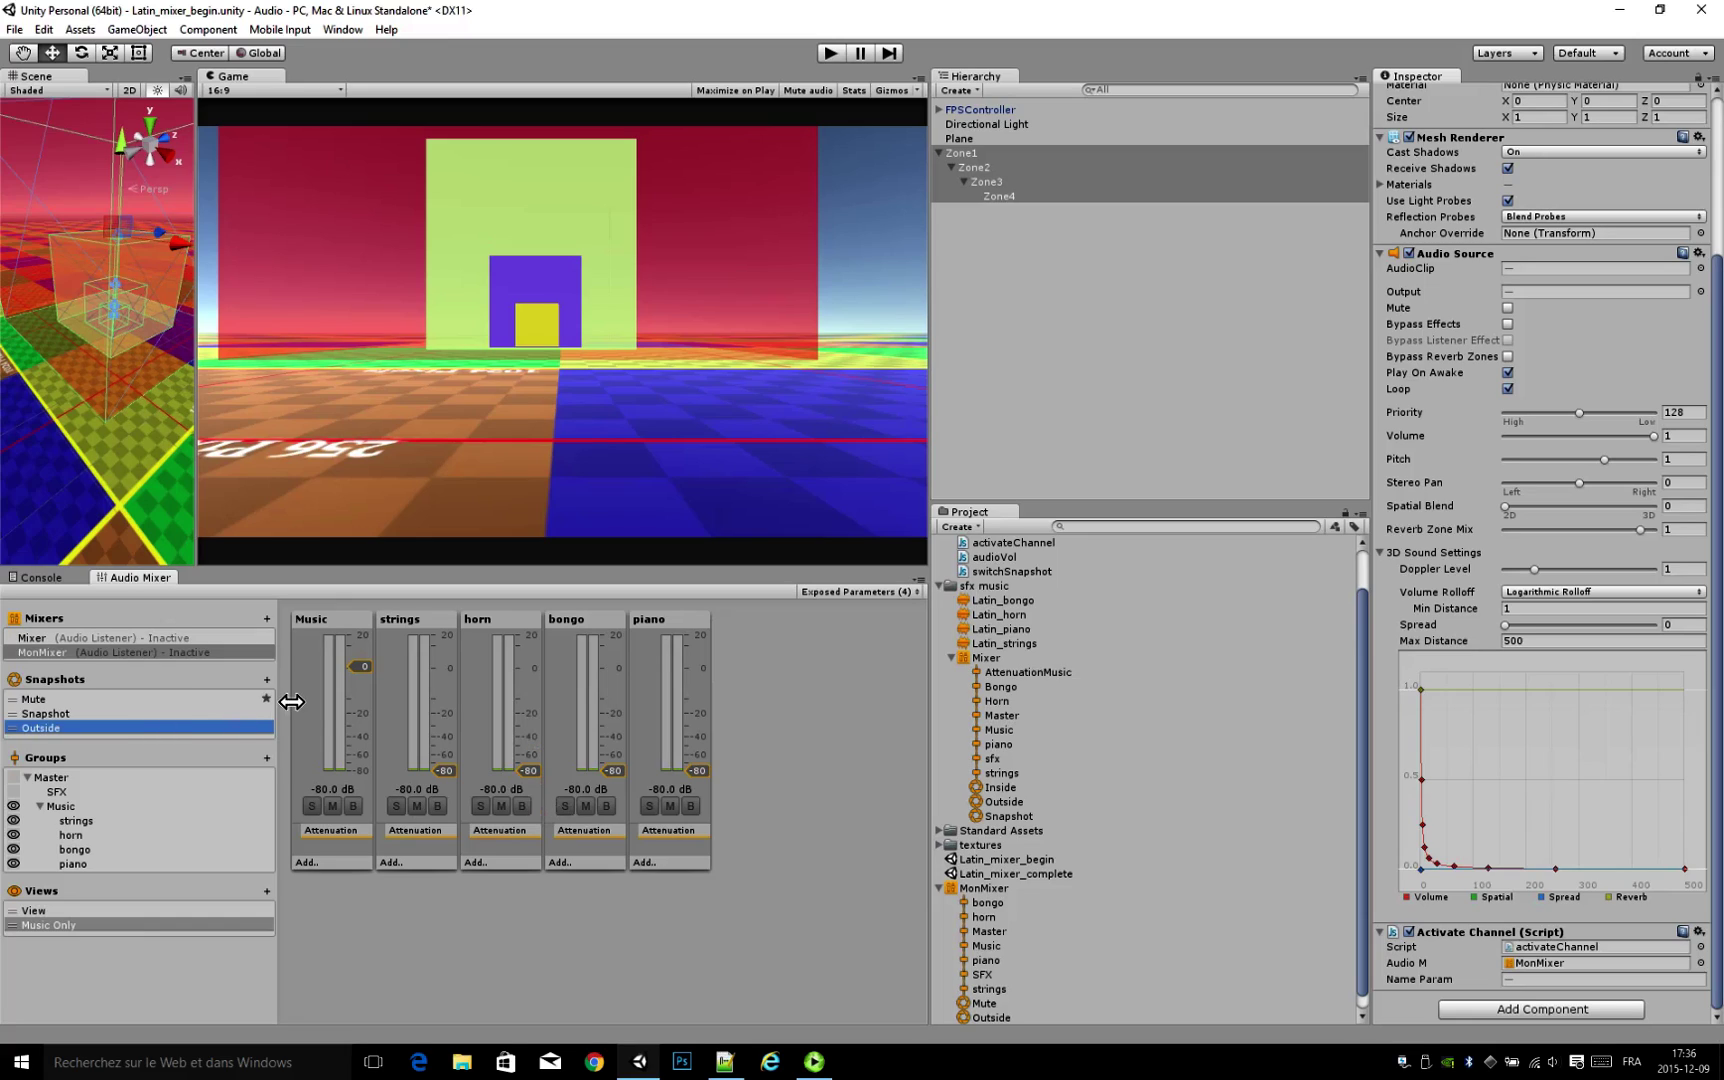
# Step: Display all mixer groups, add a Lowpass effect to the Music group and lower its cutoff frequency
pyautogui.click(41, 912)
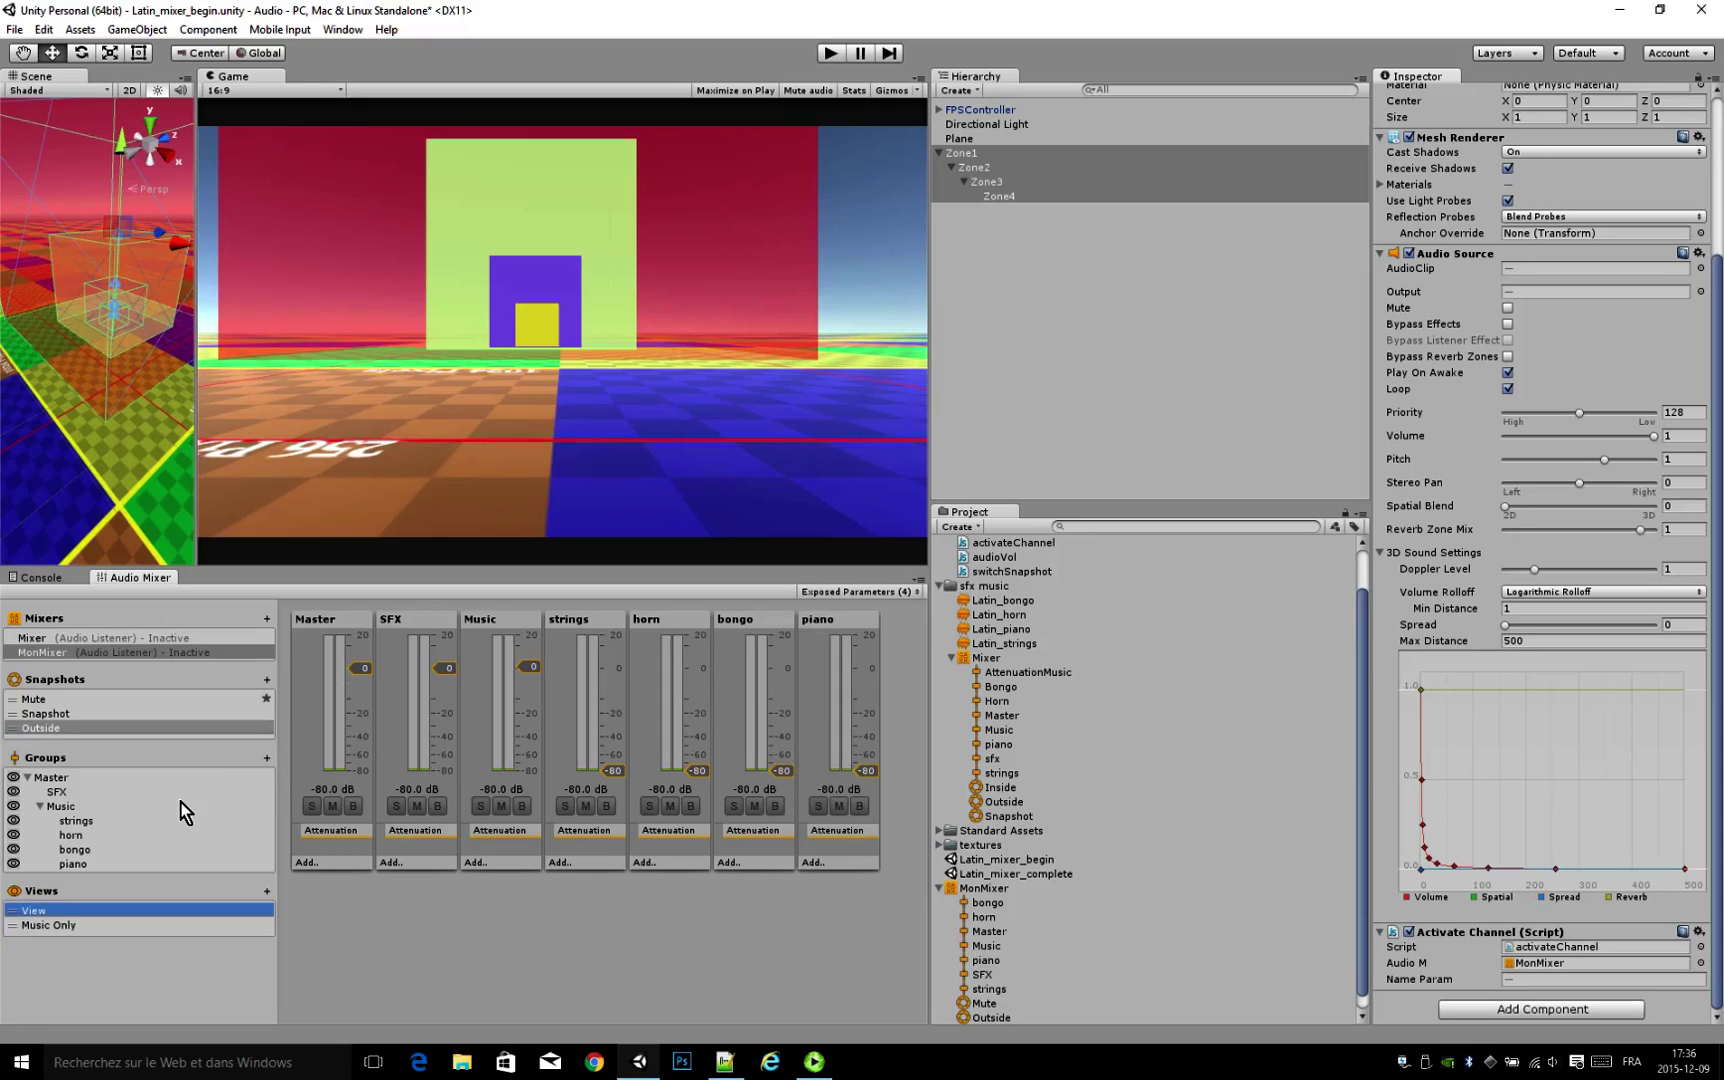
pyautogui.click(52, 807)
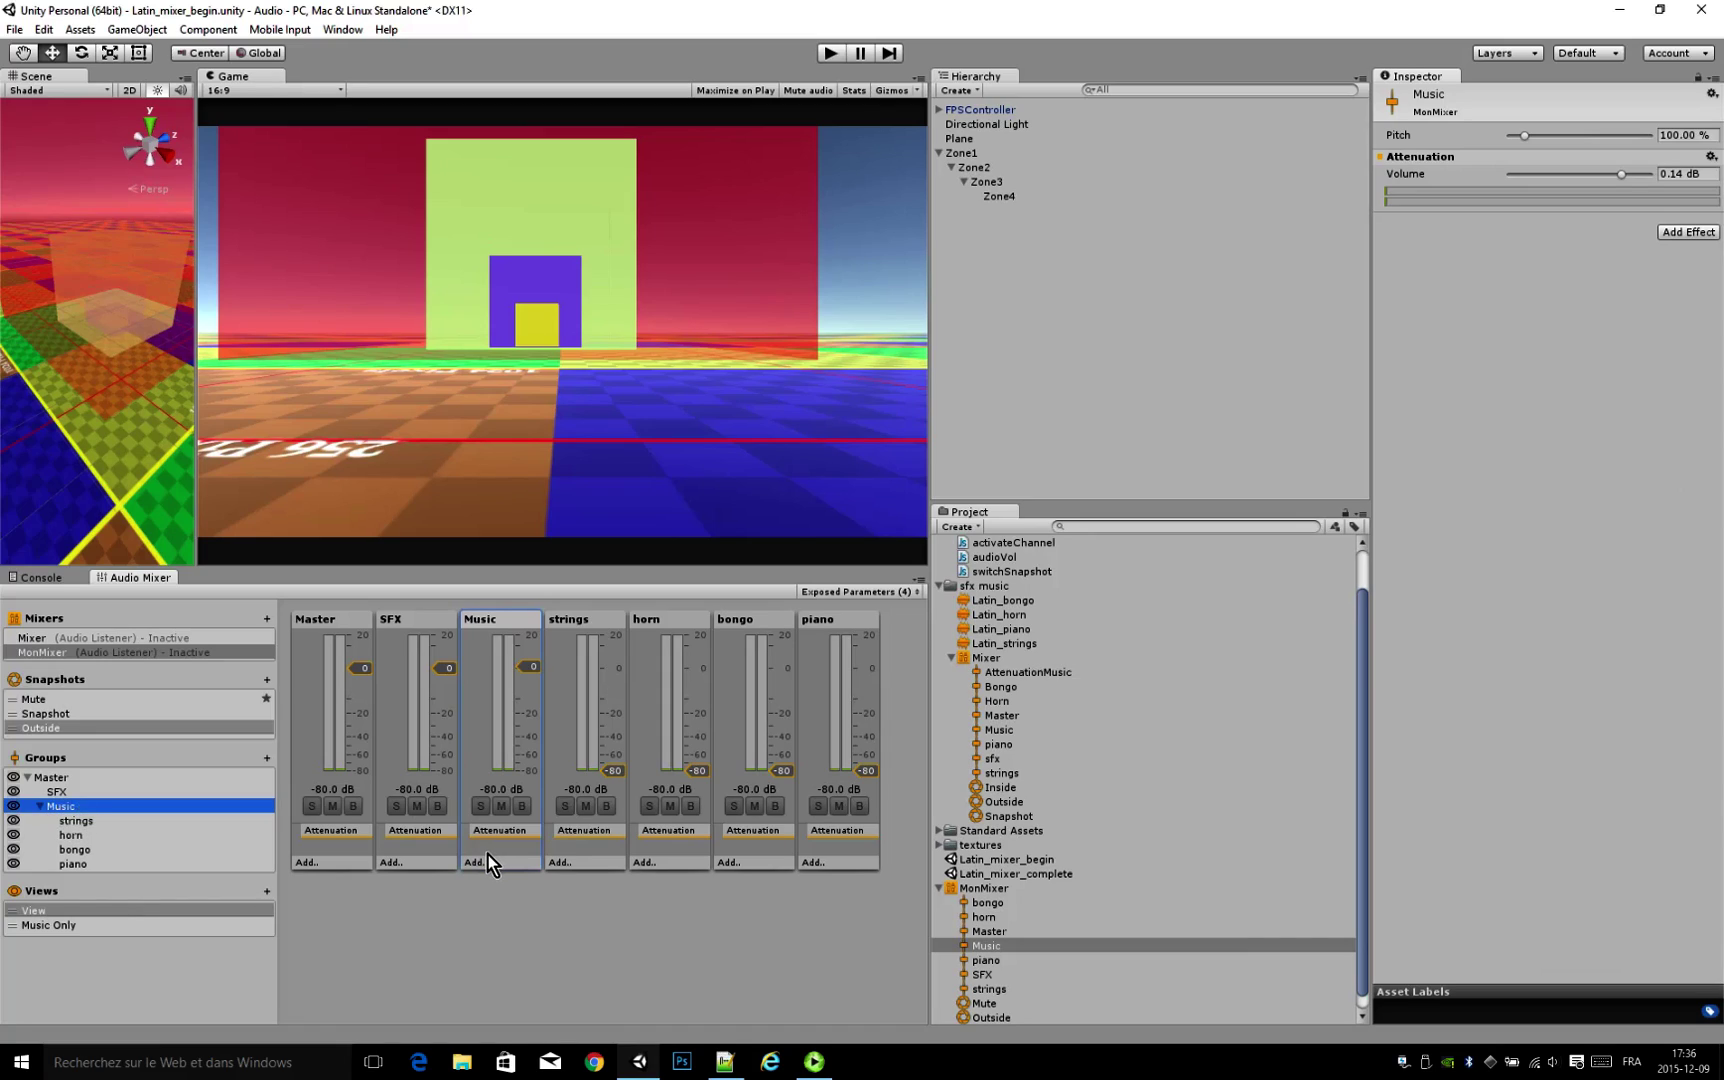
pyautogui.click(1681, 235)
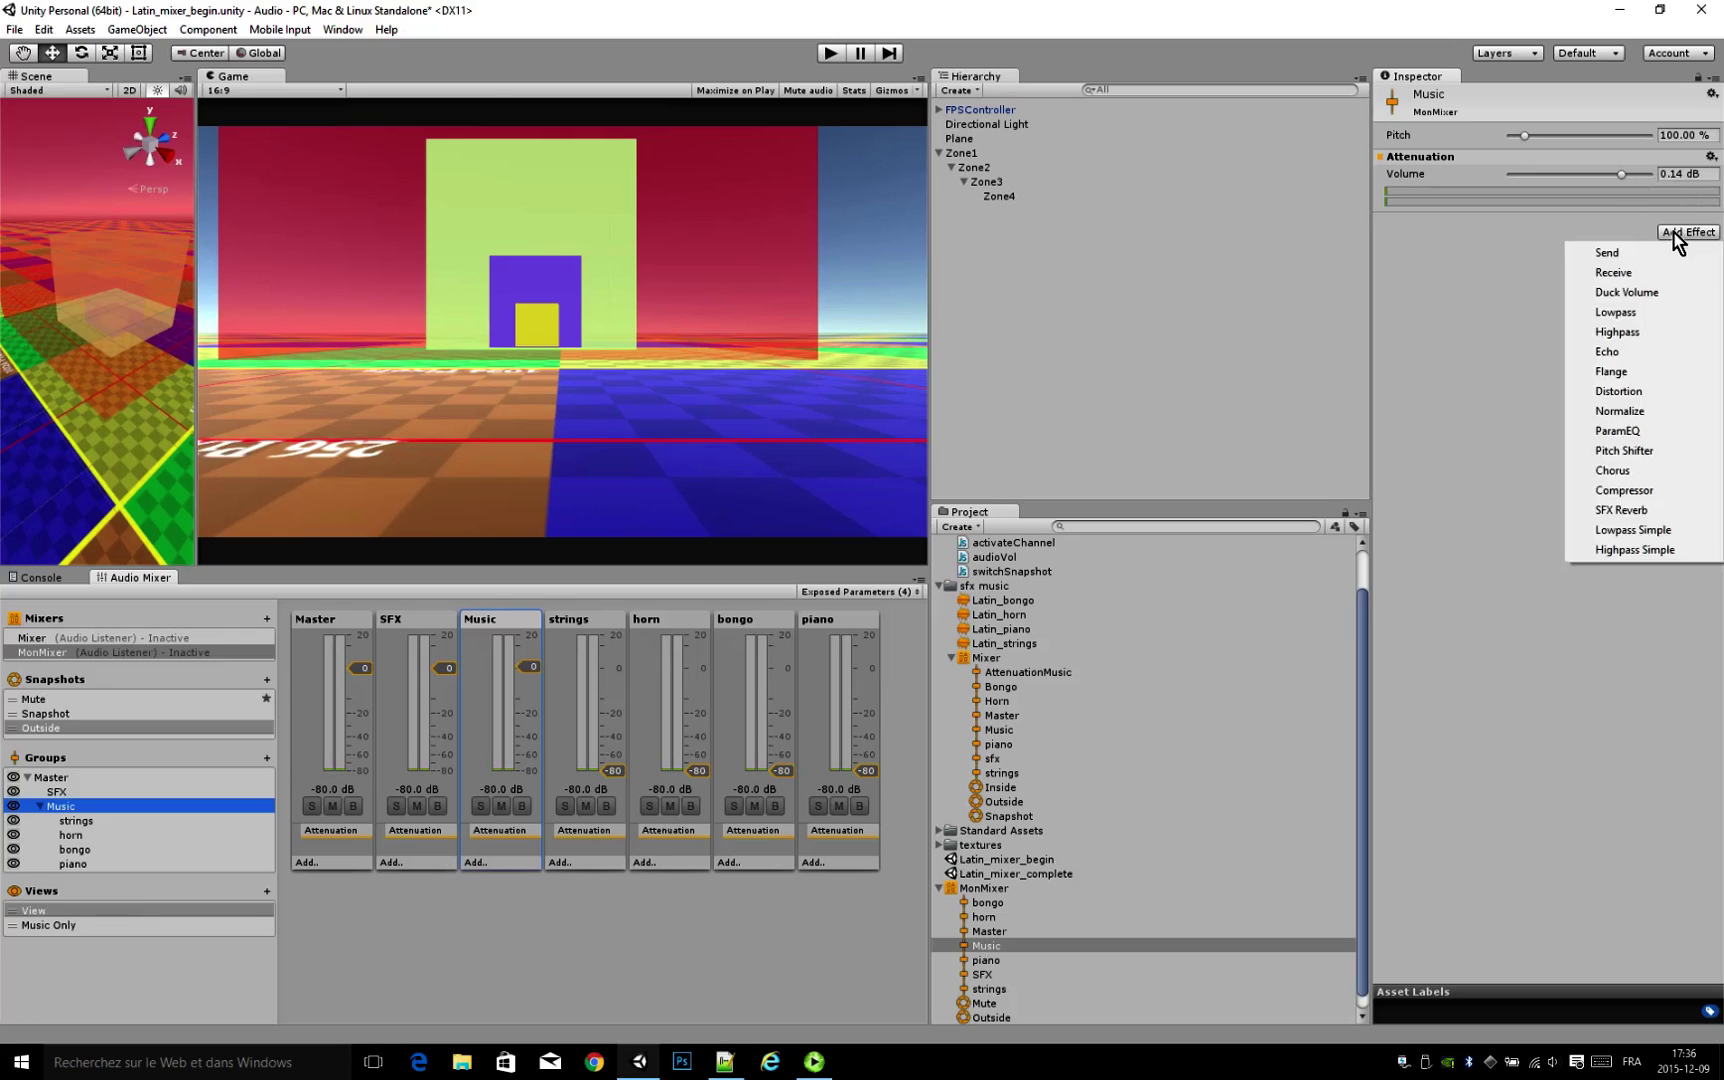
pyautogui.click(1620, 317)
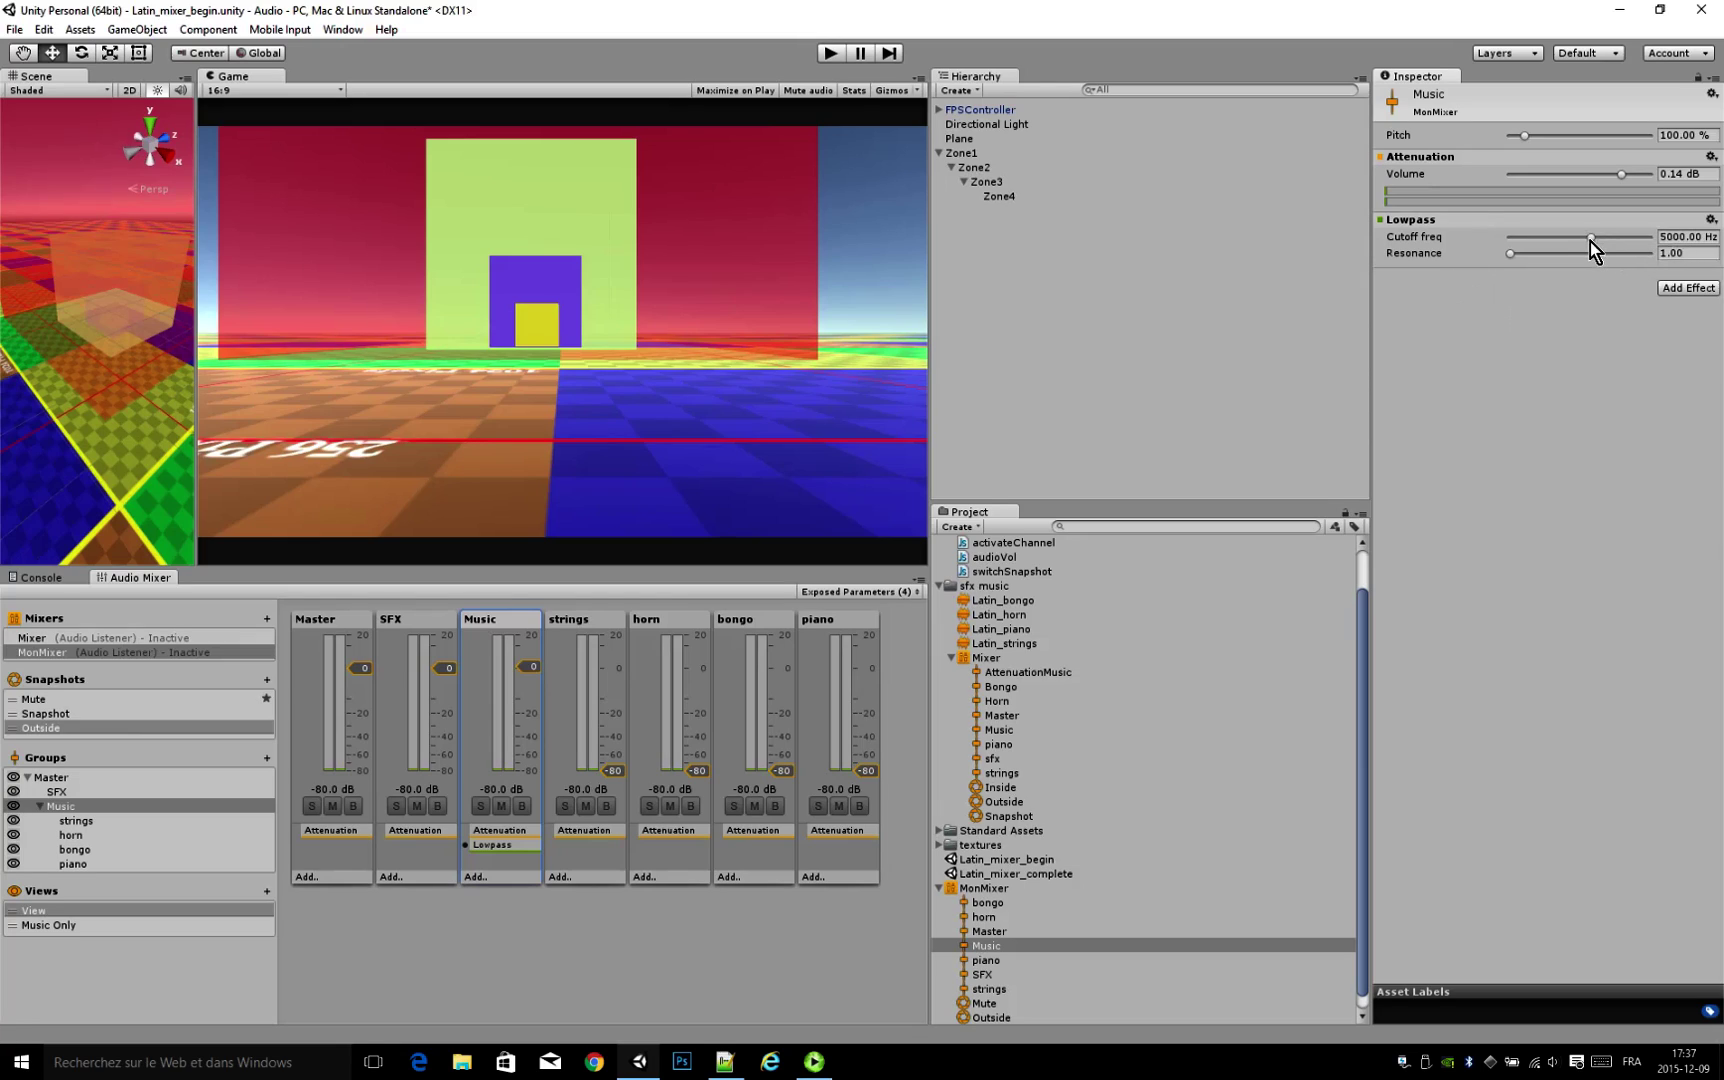
pyautogui.moveTo(1591, 241); pyautogui.dragTo(1537, 241)
# Step: Raise the strings group's volume to about 0 dB in the Outside snapshot
pyautogui.moveTo(614, 771); pyautogui.dragTo(612, 677)
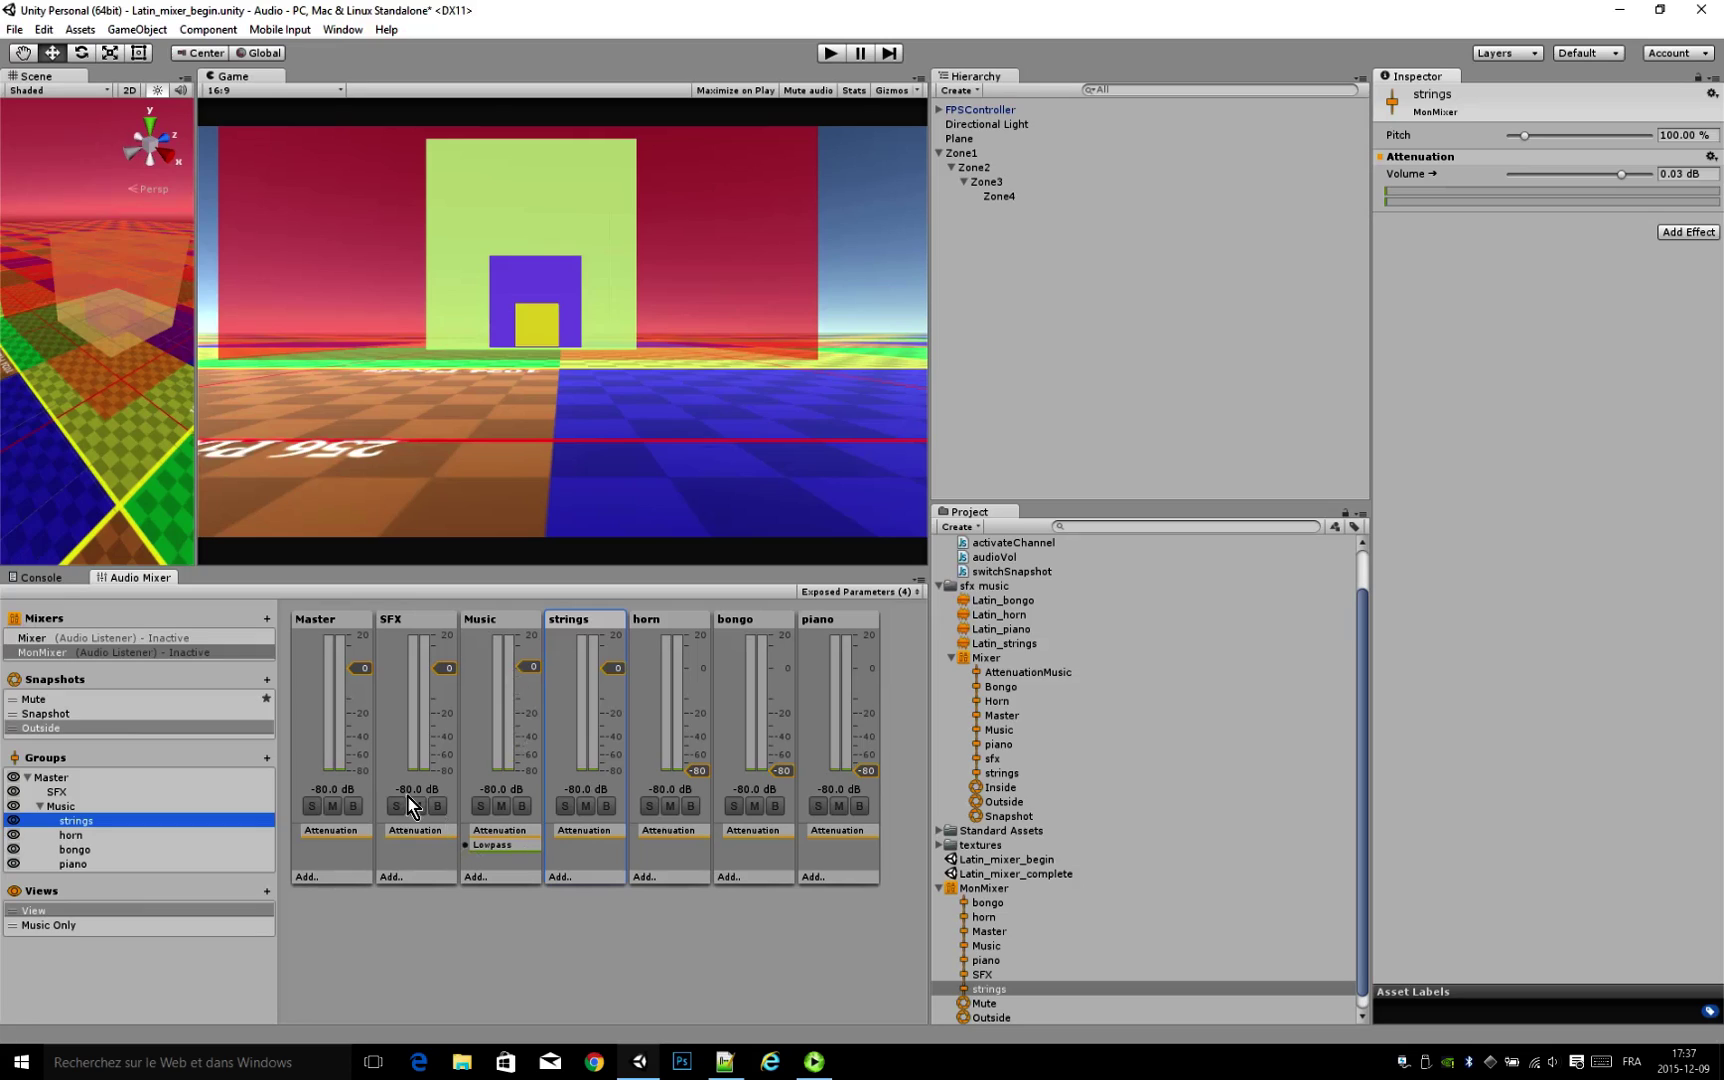
# Step: Set the Outside snapshot as the start snapshot and add a new MonMixer snapshot named Inside
pyautogui.rightClick(174, 732)
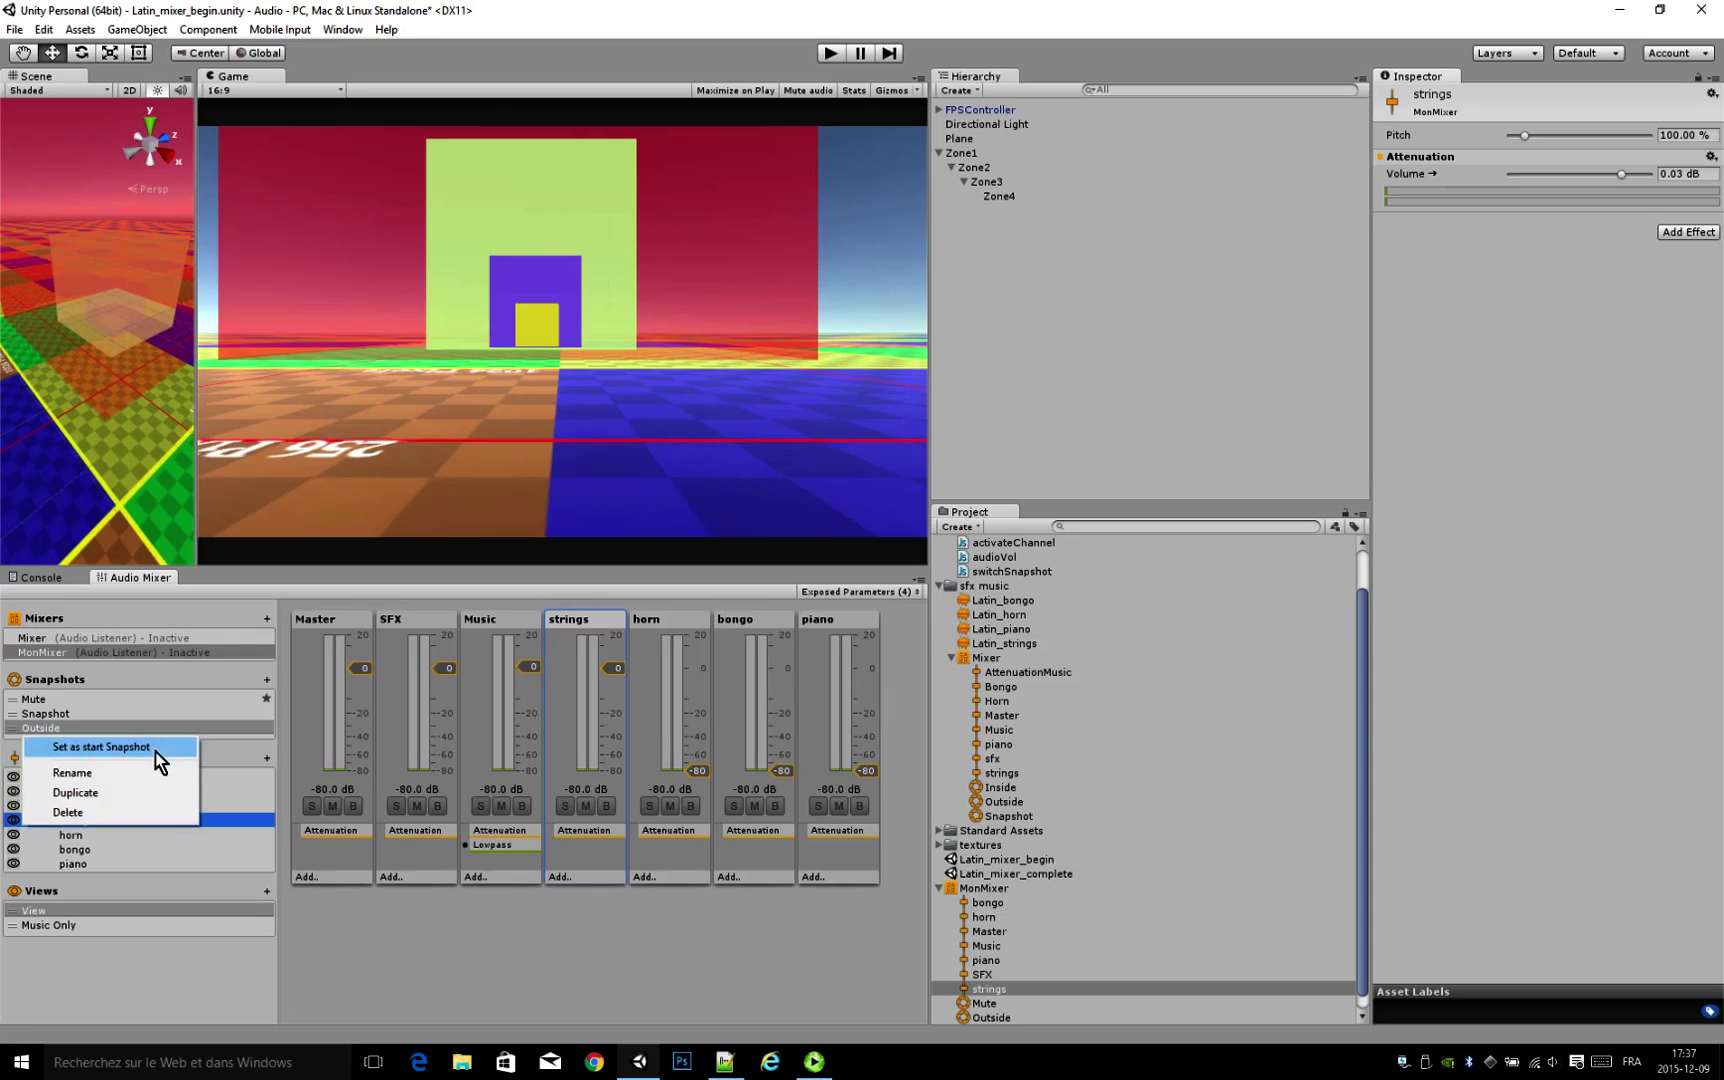
pyautogui.click(155, 747)
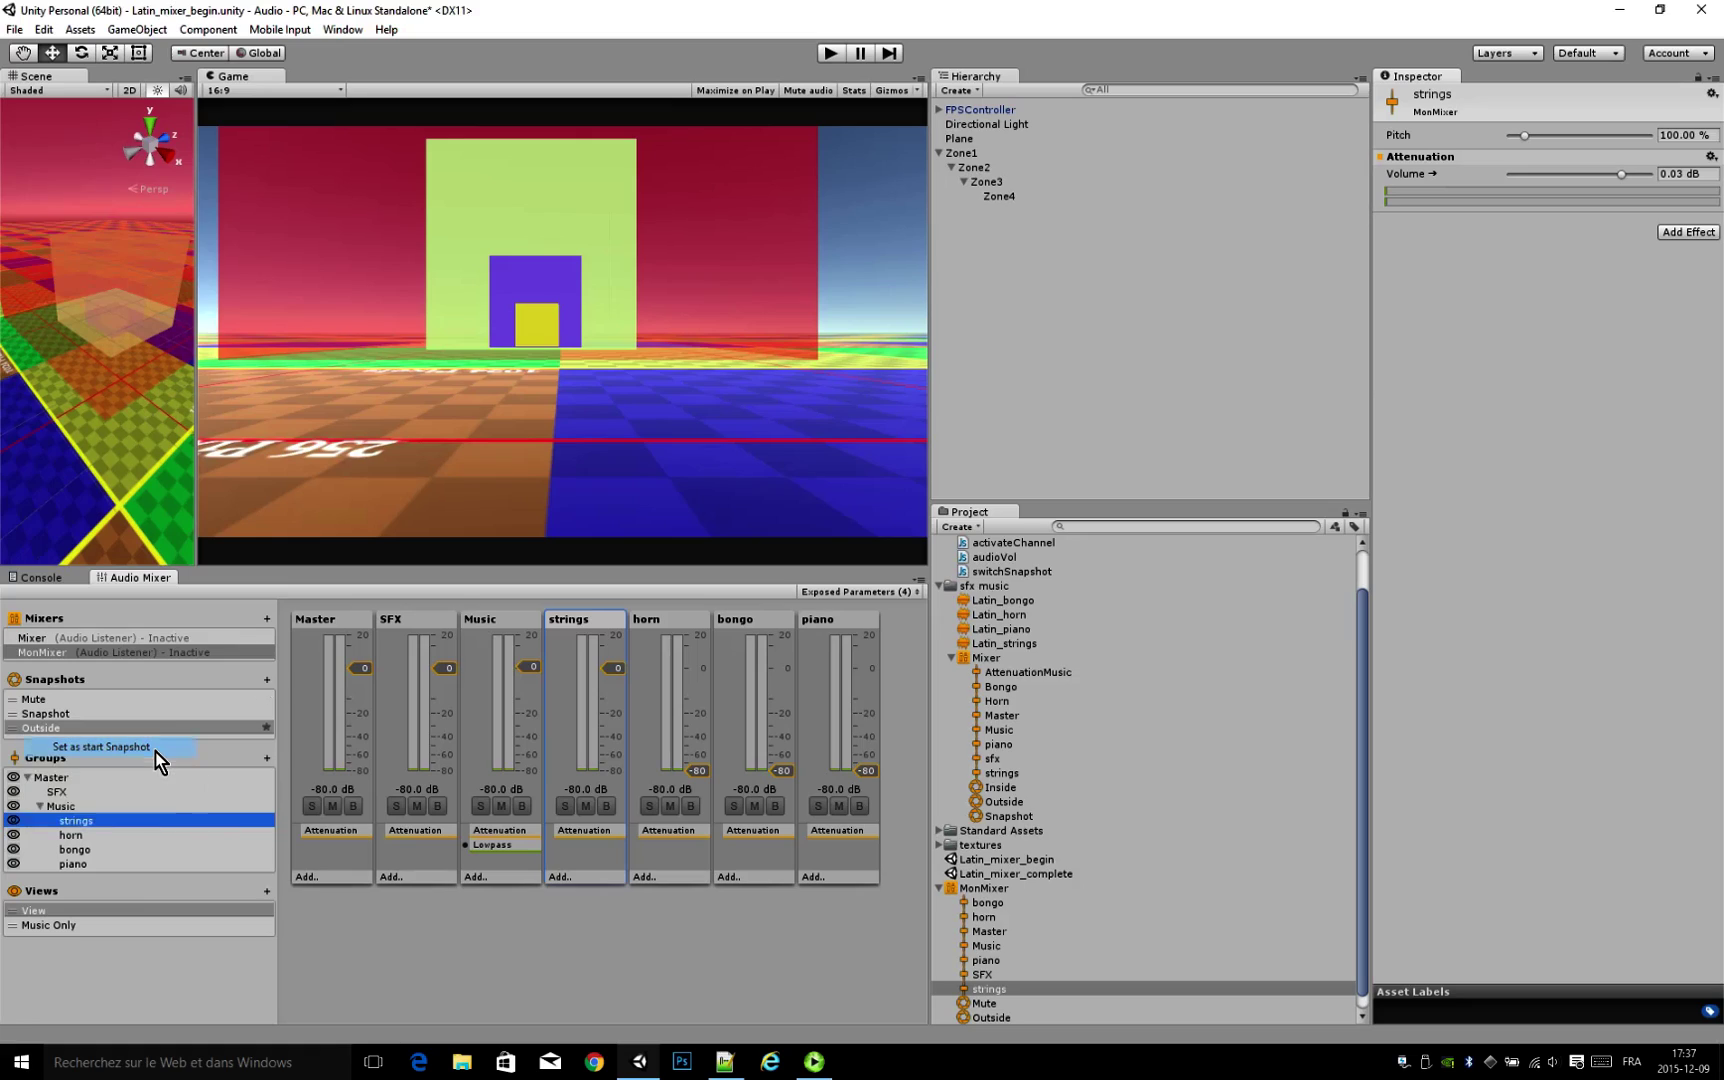
pyautogui.click(267, 680)
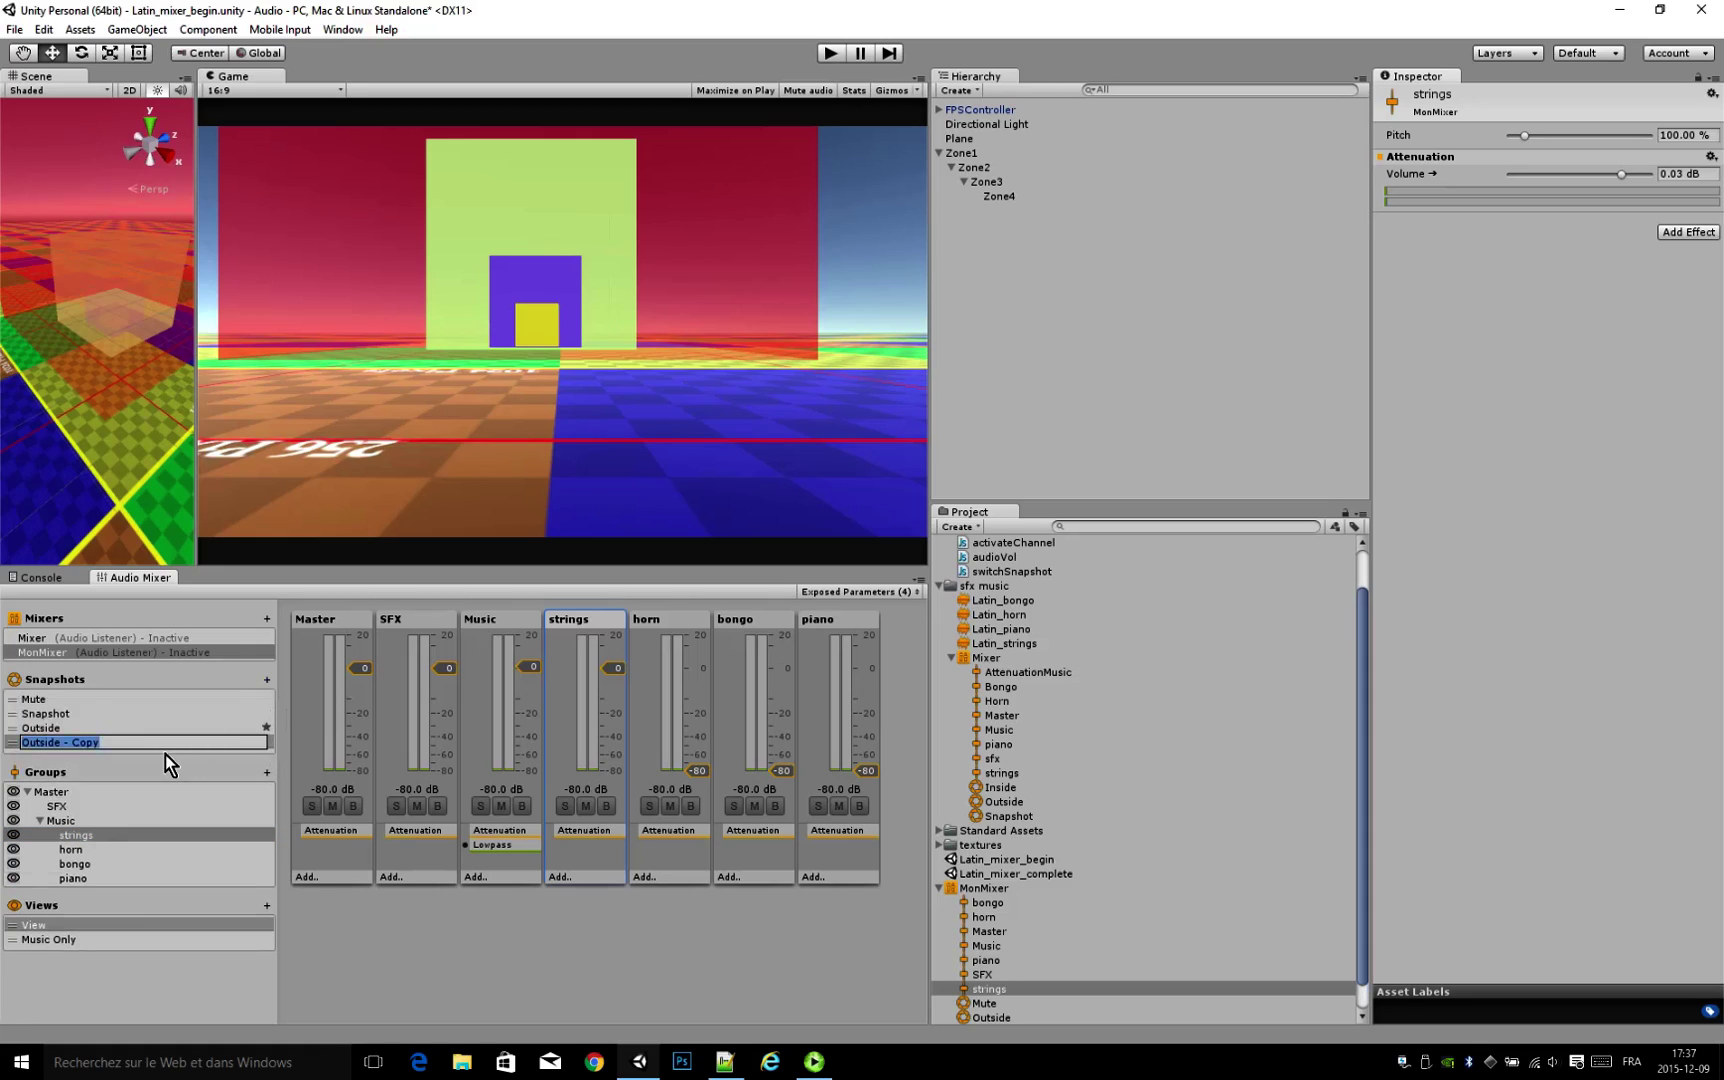
pyautogui.write('Inside')
pyautogui.press('Return')
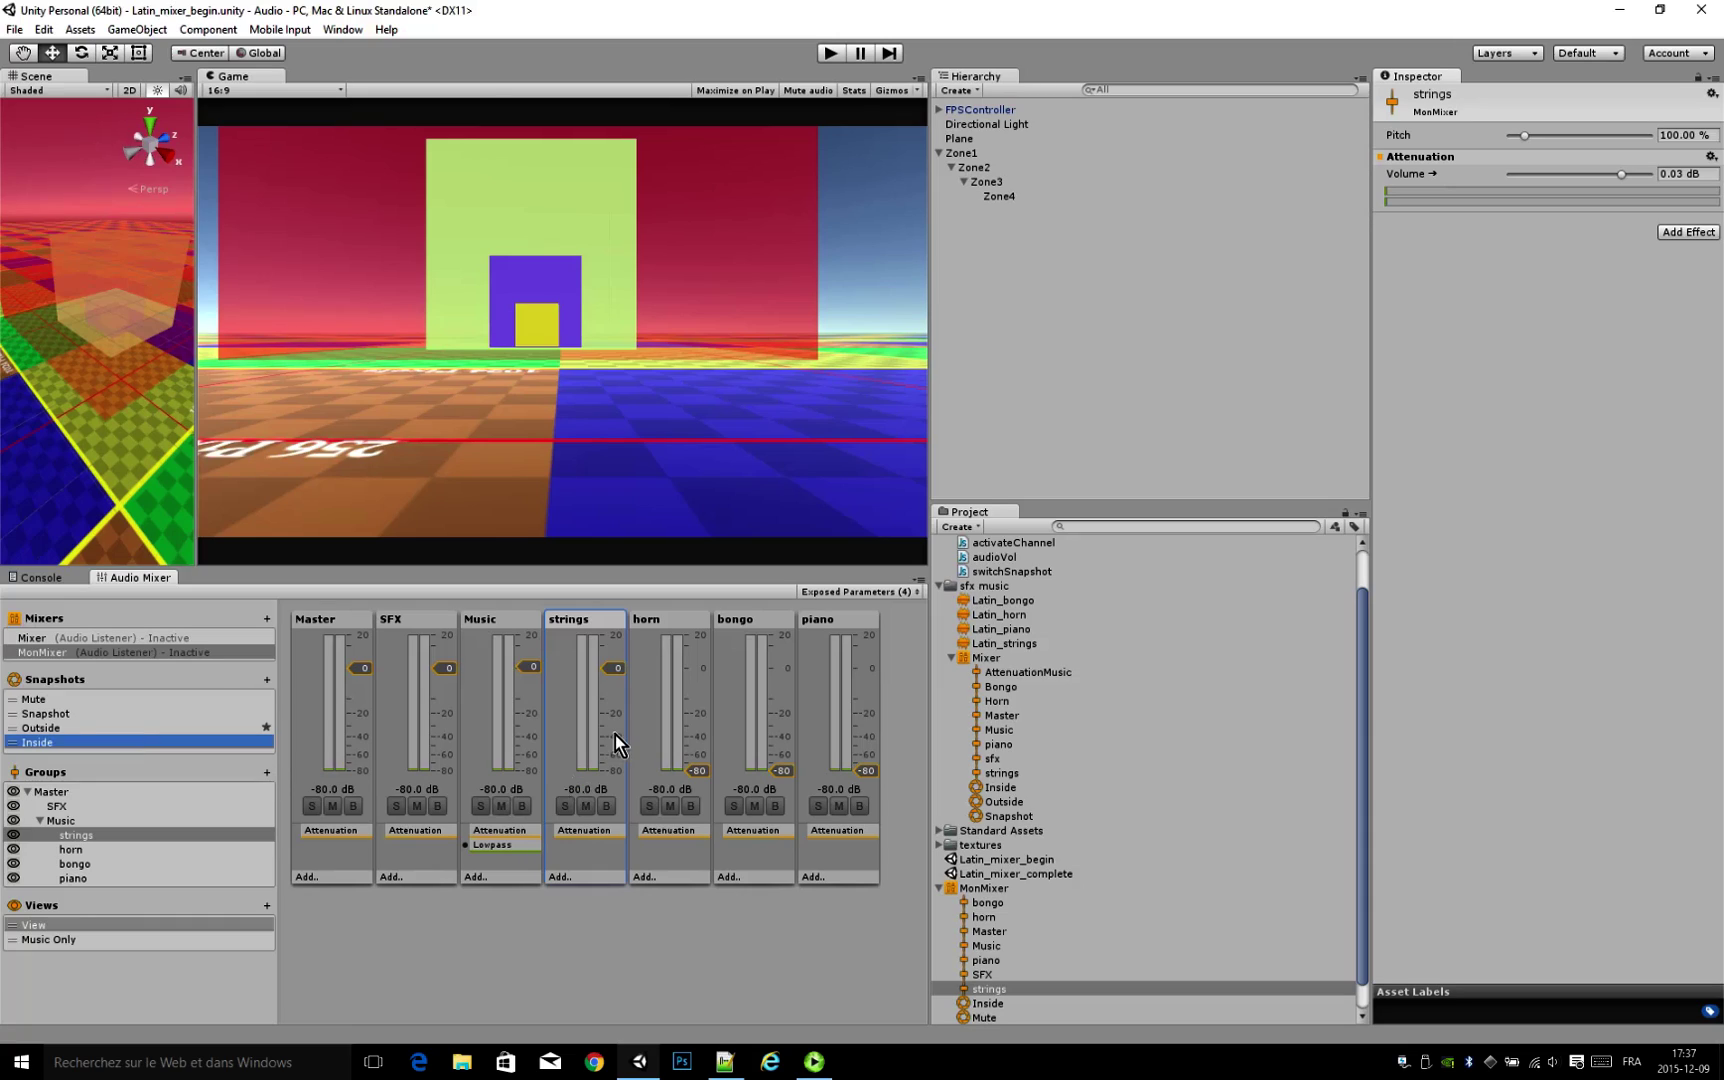
# Step: Raise the Music group's Lowpass cutoff frequency to 22000 Hz in the Inside snapshot and switch back to the Outside snapshot
pyautogui.click(493, 847)
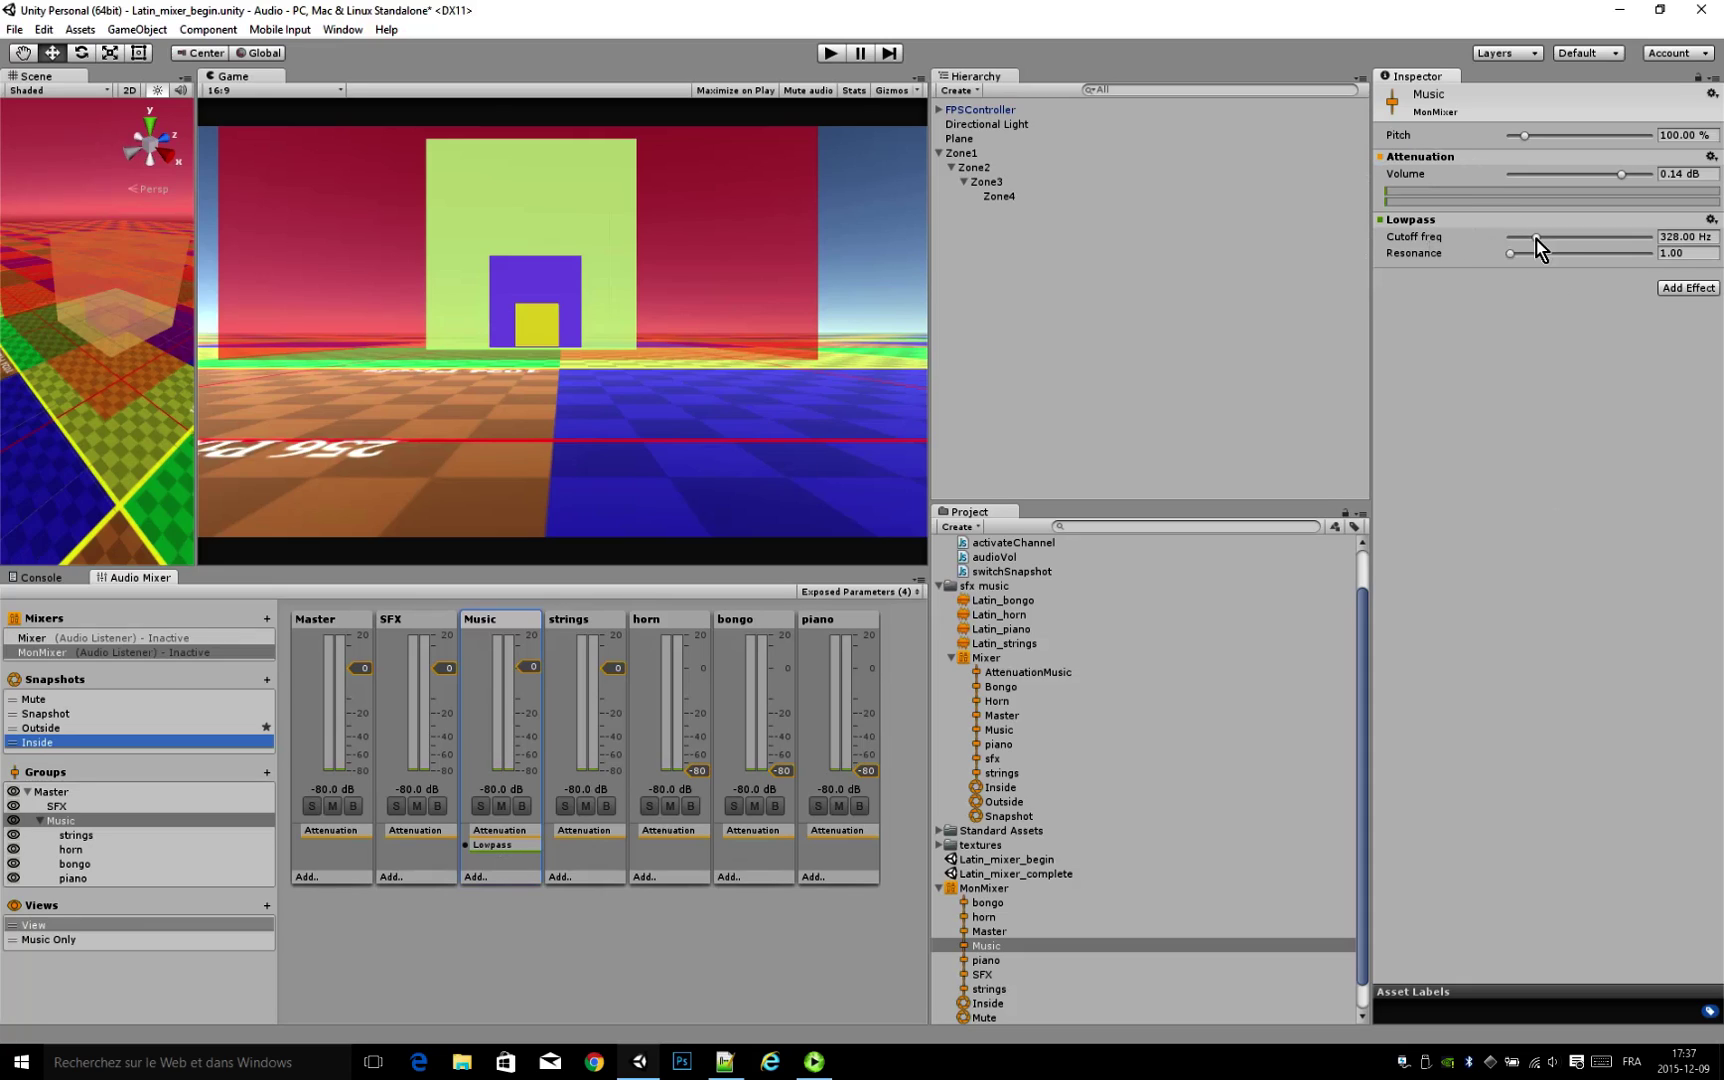
pyautogui.moveTo(1535, 240); pyautogui.dragTo(1670, 241)
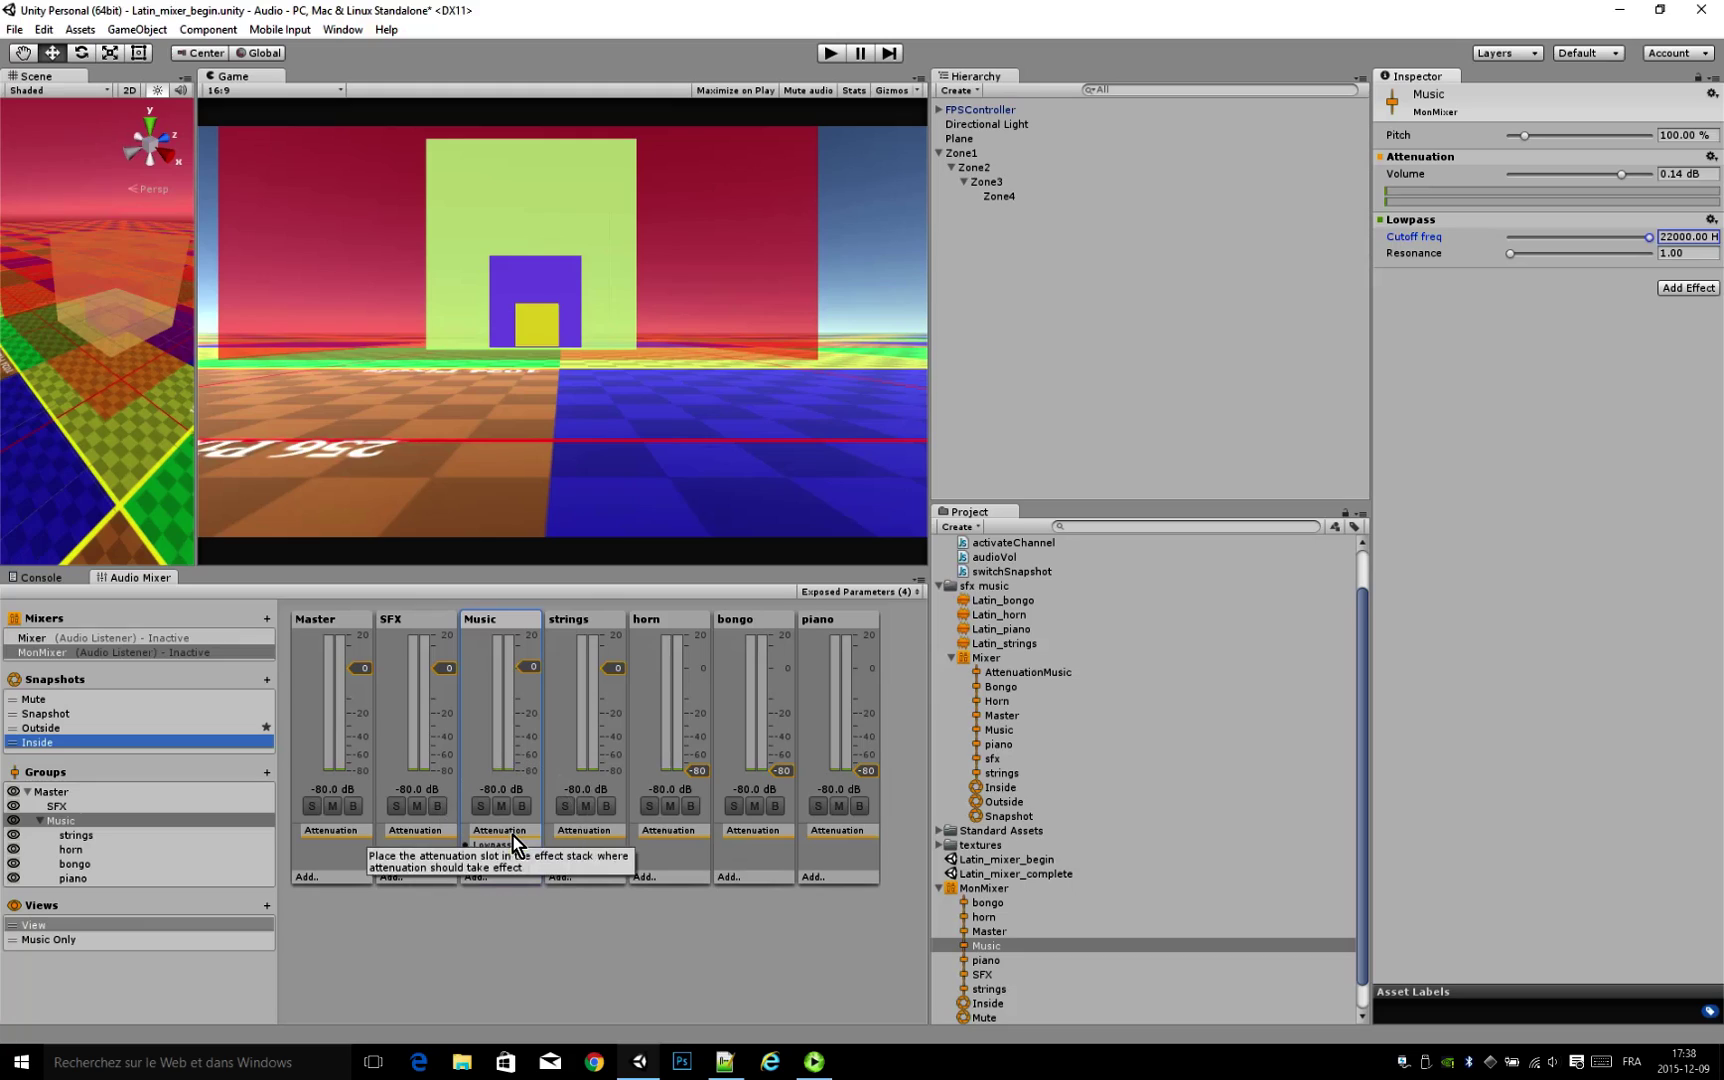
pyautogui.click(57, 728)
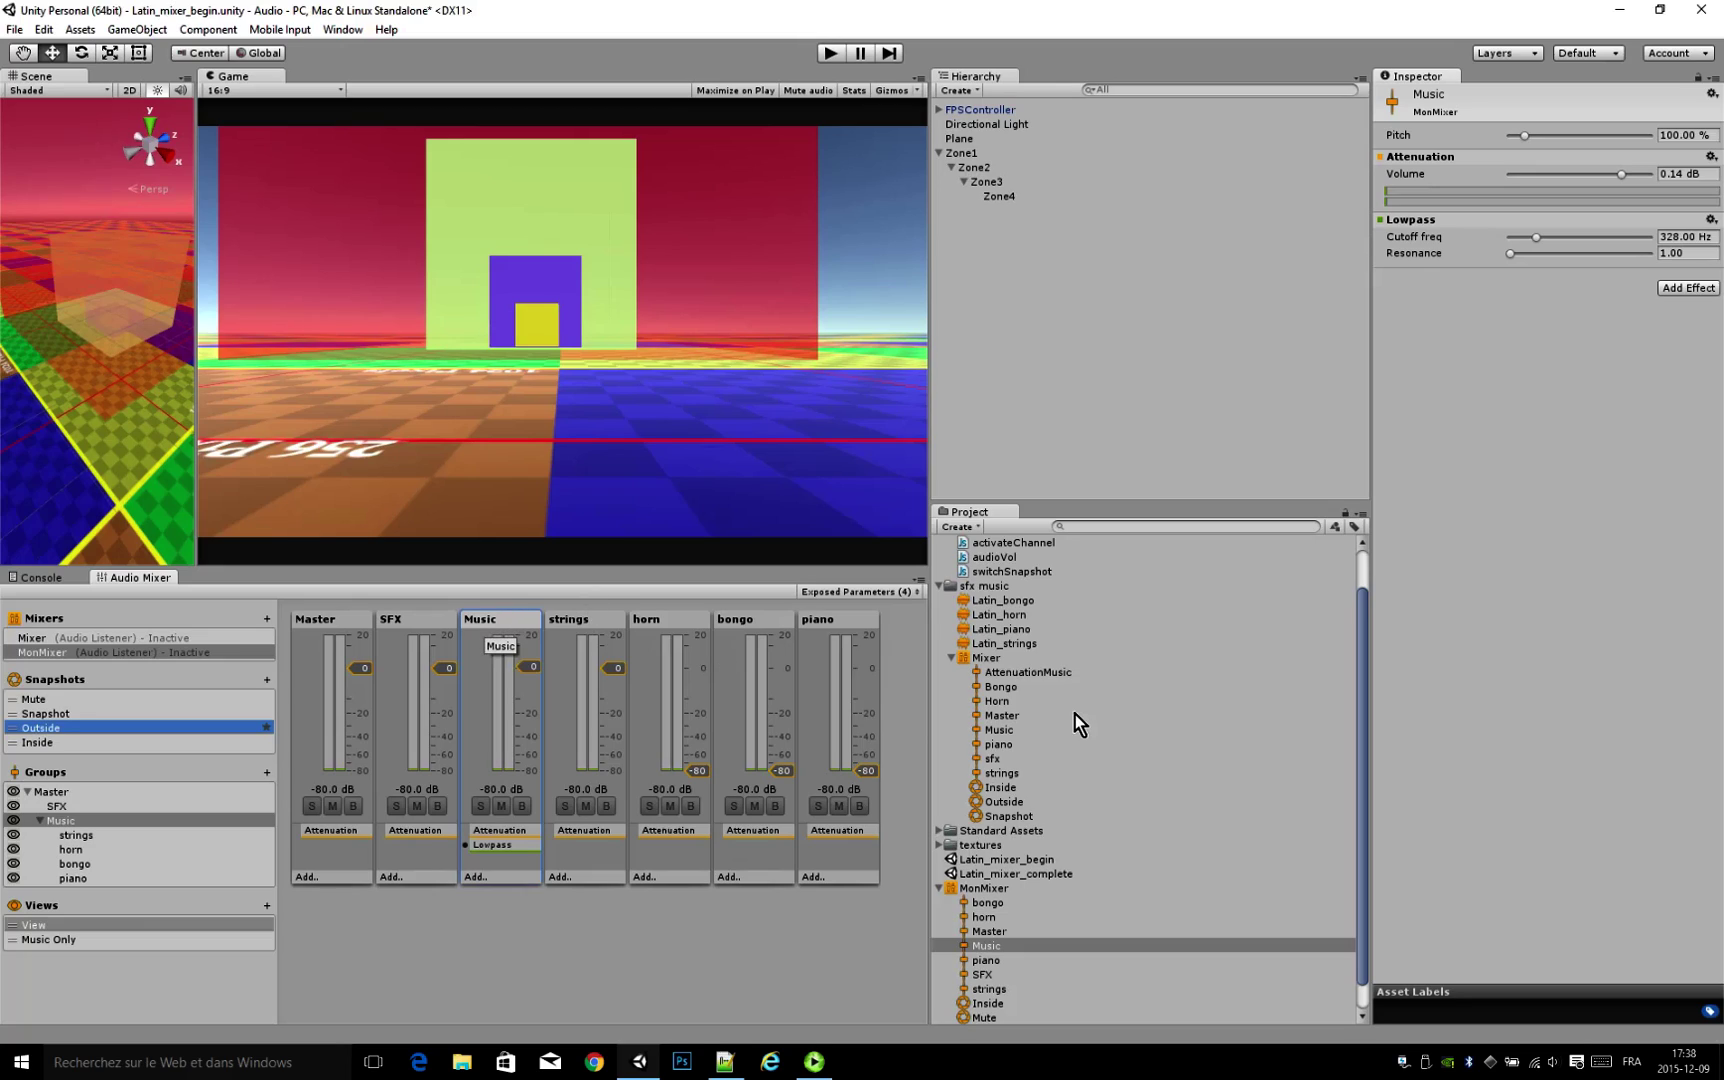
# Step: Open the switchSnapshot script in Notepad++ and examine its OutsideState and InsideState variable declarations
pyautogui.scroll(2, 1060, 615)
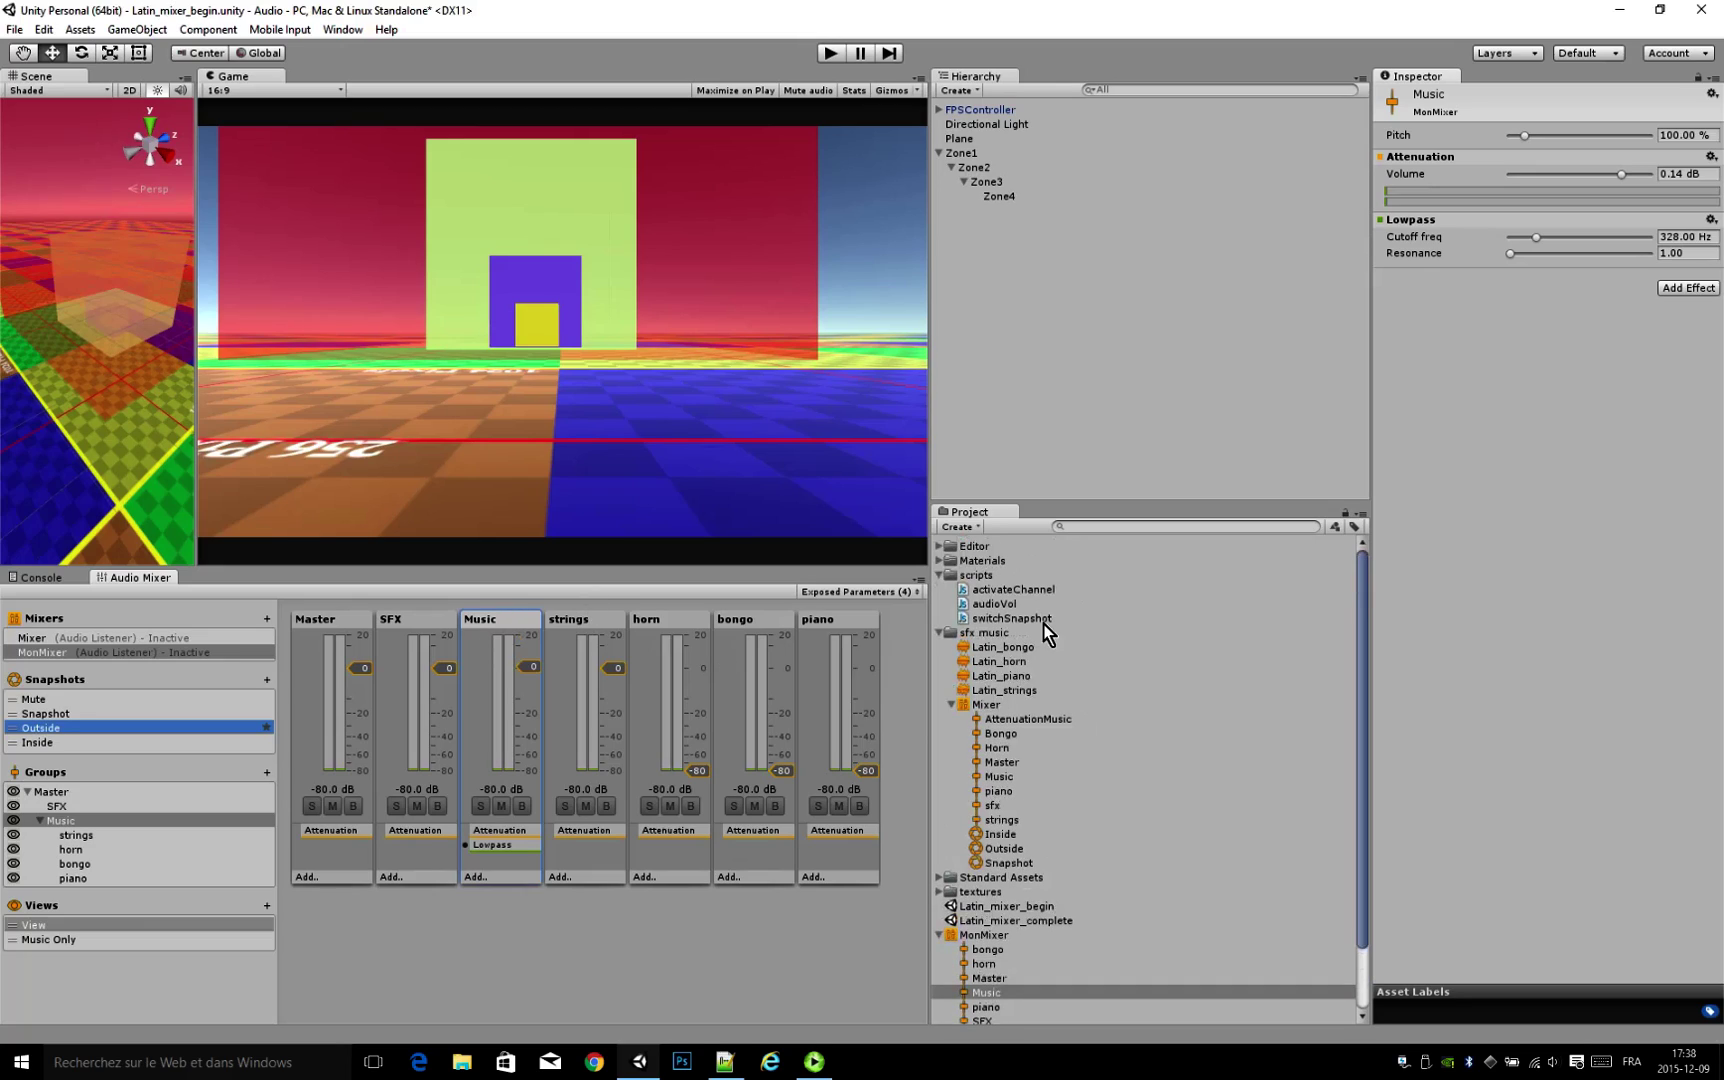
pyautogui.click(971, 620)
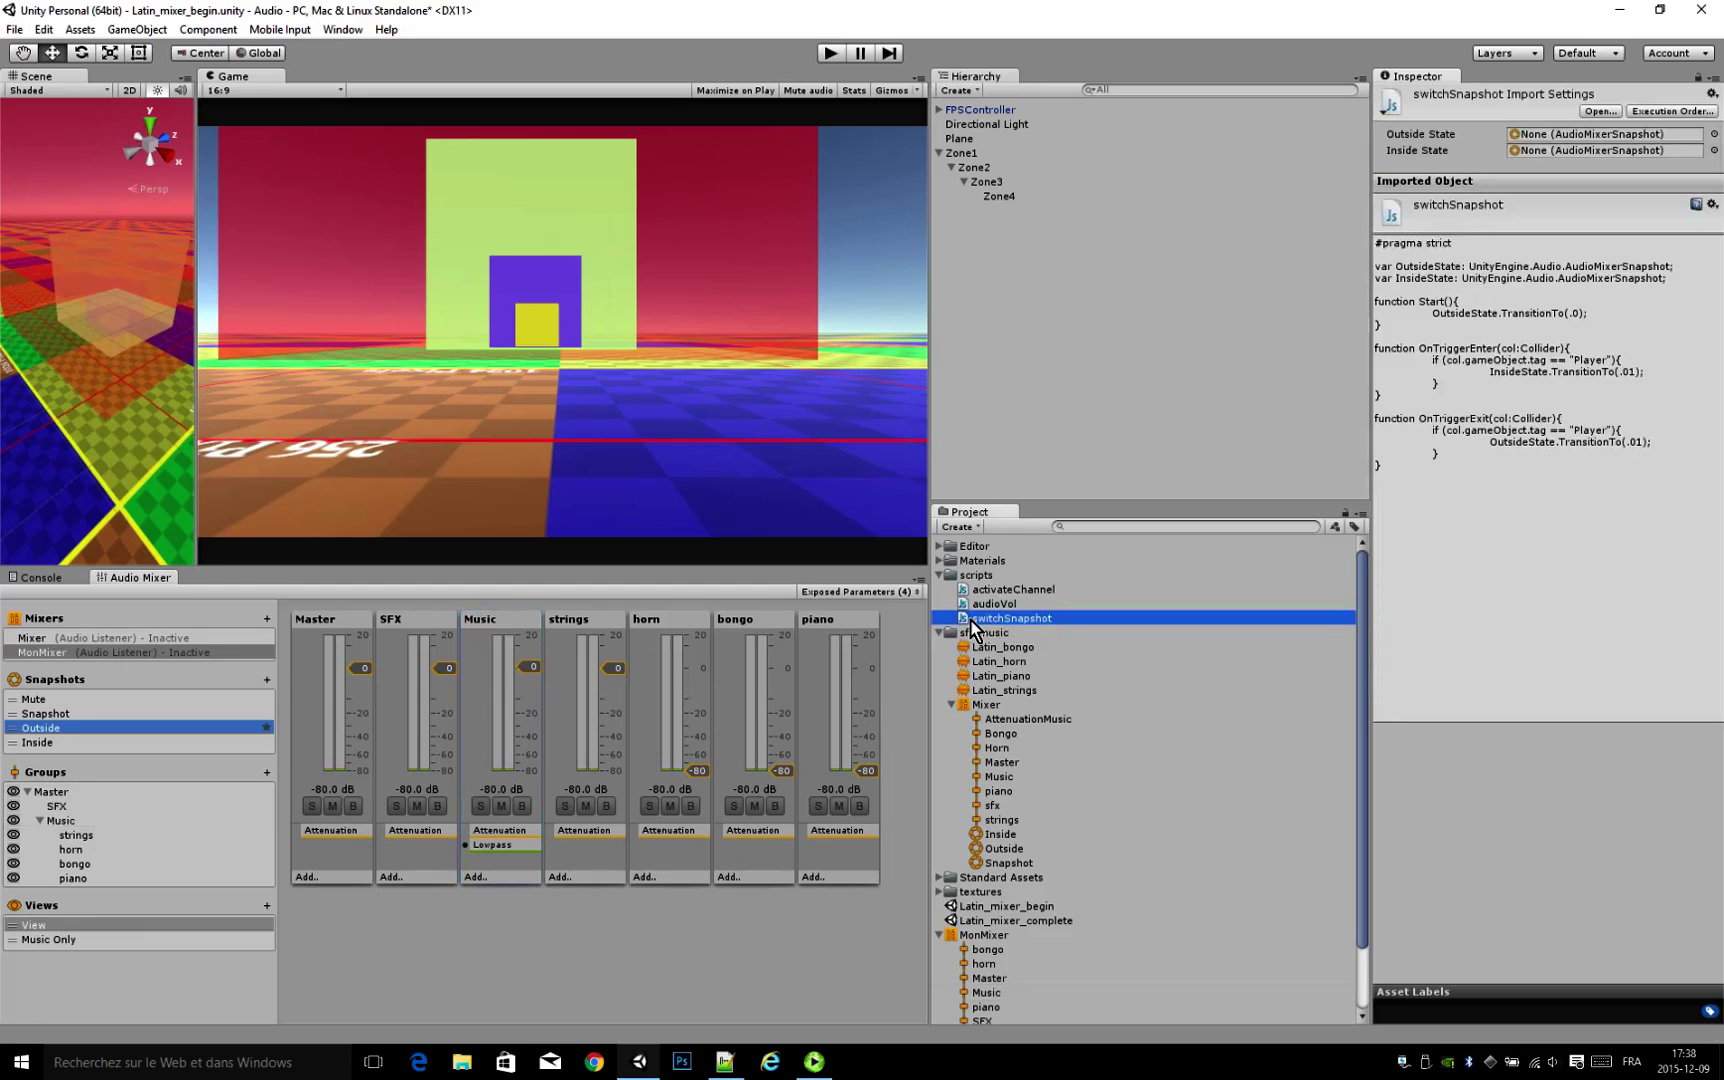
pyautogui.doubleClick(1037, 621)
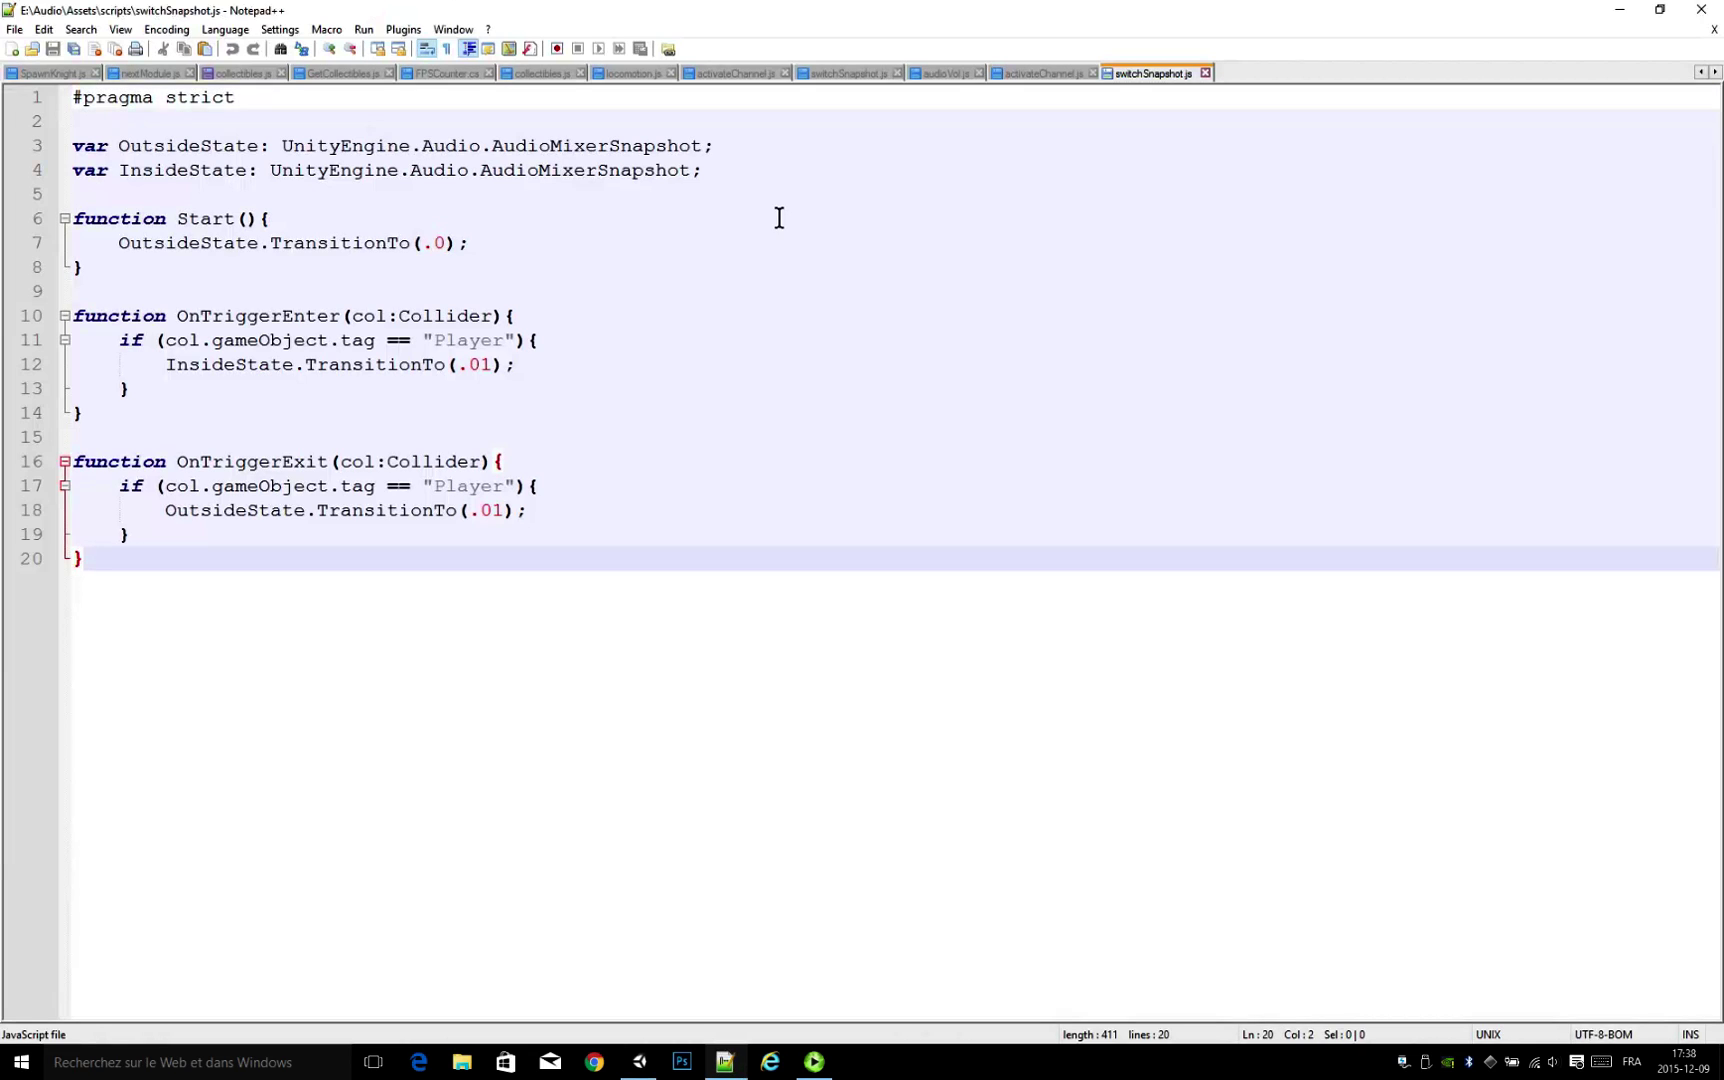
pyautogui.doubleClick(166, 148)
pyautogui.doubleClick(165, 170)
pyautogui.doubleClick(162, 147)
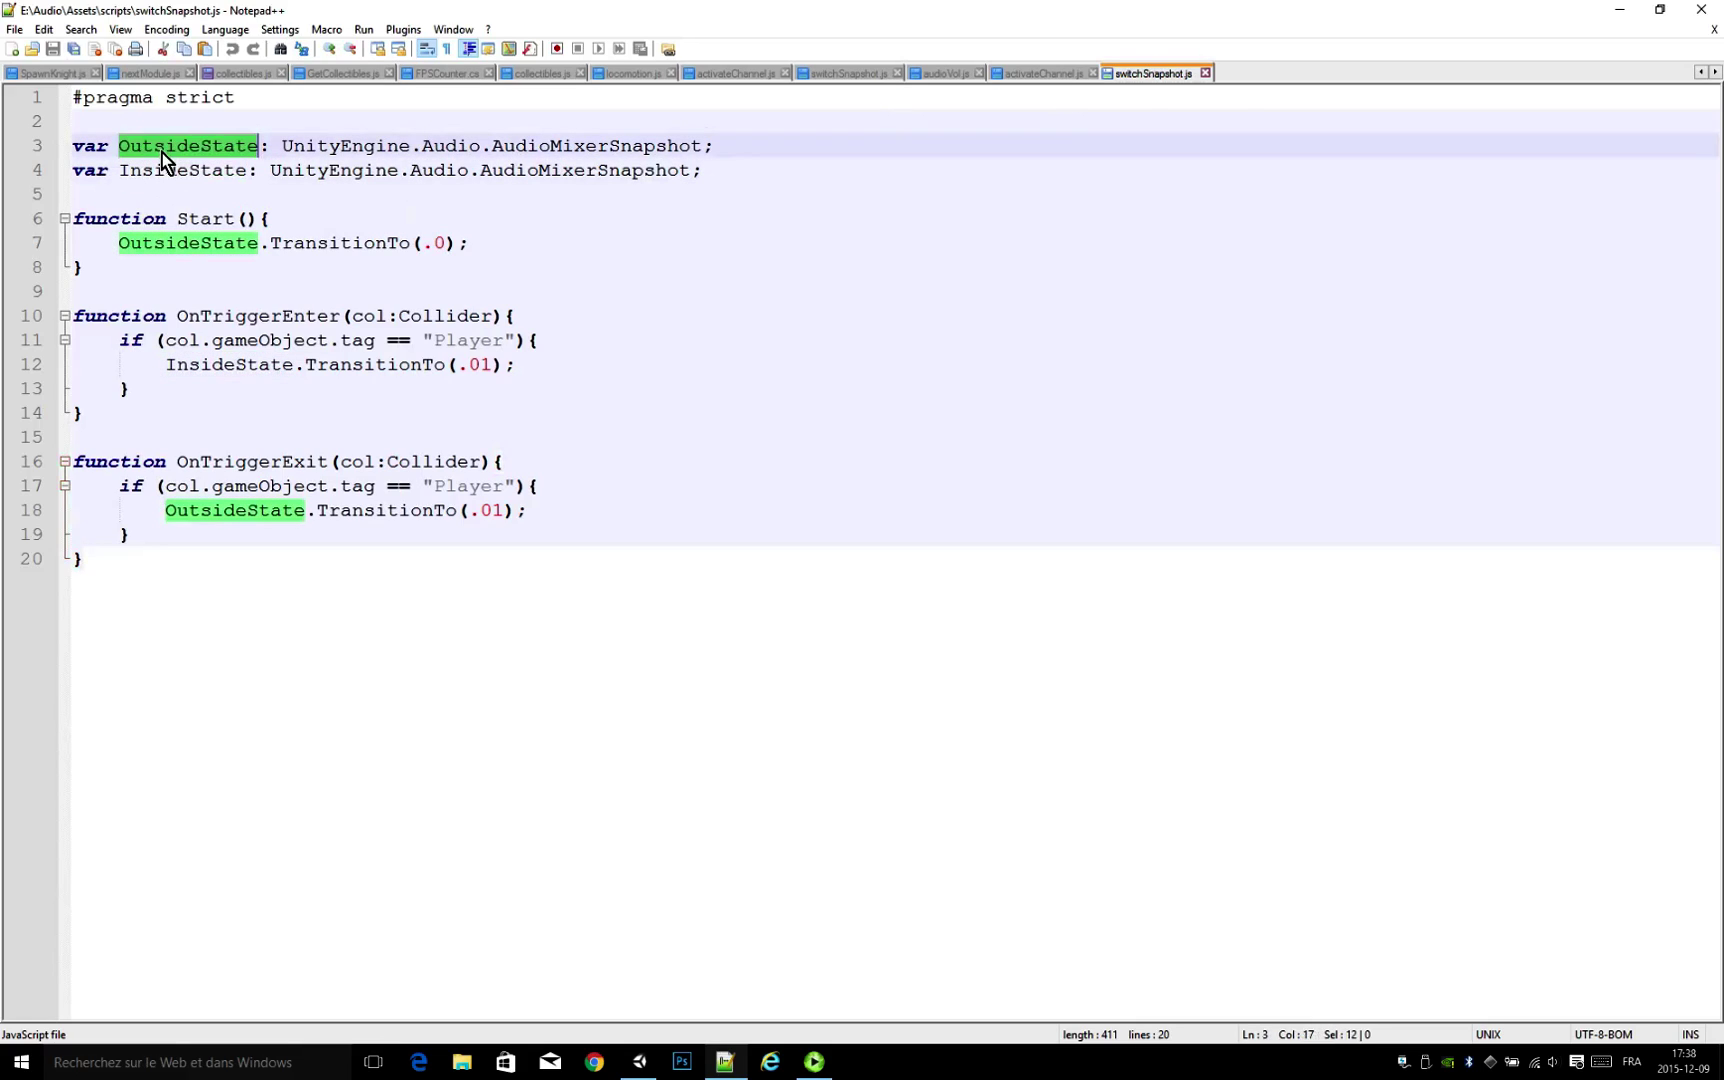
pyautogui.moveTo(281, 152)
pyautogui.mouseDown()
pyautogui.moveTo(735, 165)
pyautogui.moveTo(266, 185)
pyautogui.mouseUp()
pyautogui.doubleClick(165, 148)
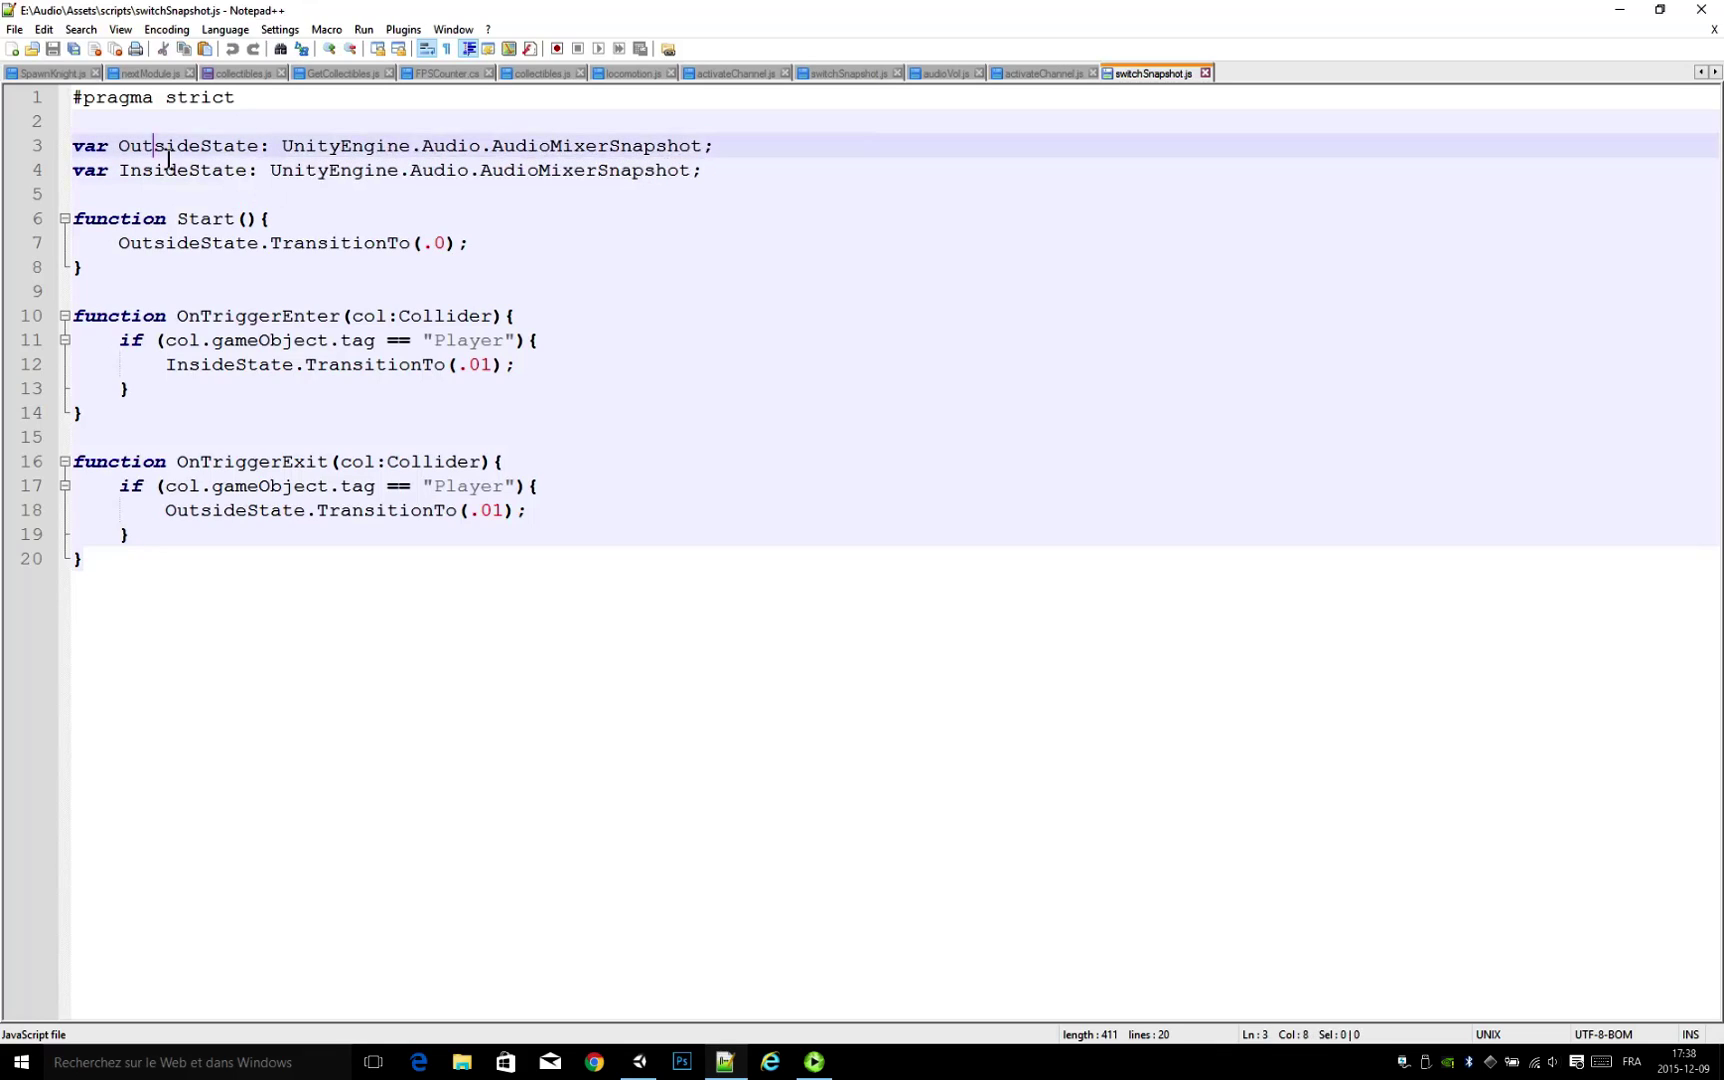
pyautogui.doubleClick(173, 172)
# Step: Examine the snapshot transitions and their durations in the script's Start and OnTriggerEnter functions
pyautogui.click(306, 318)
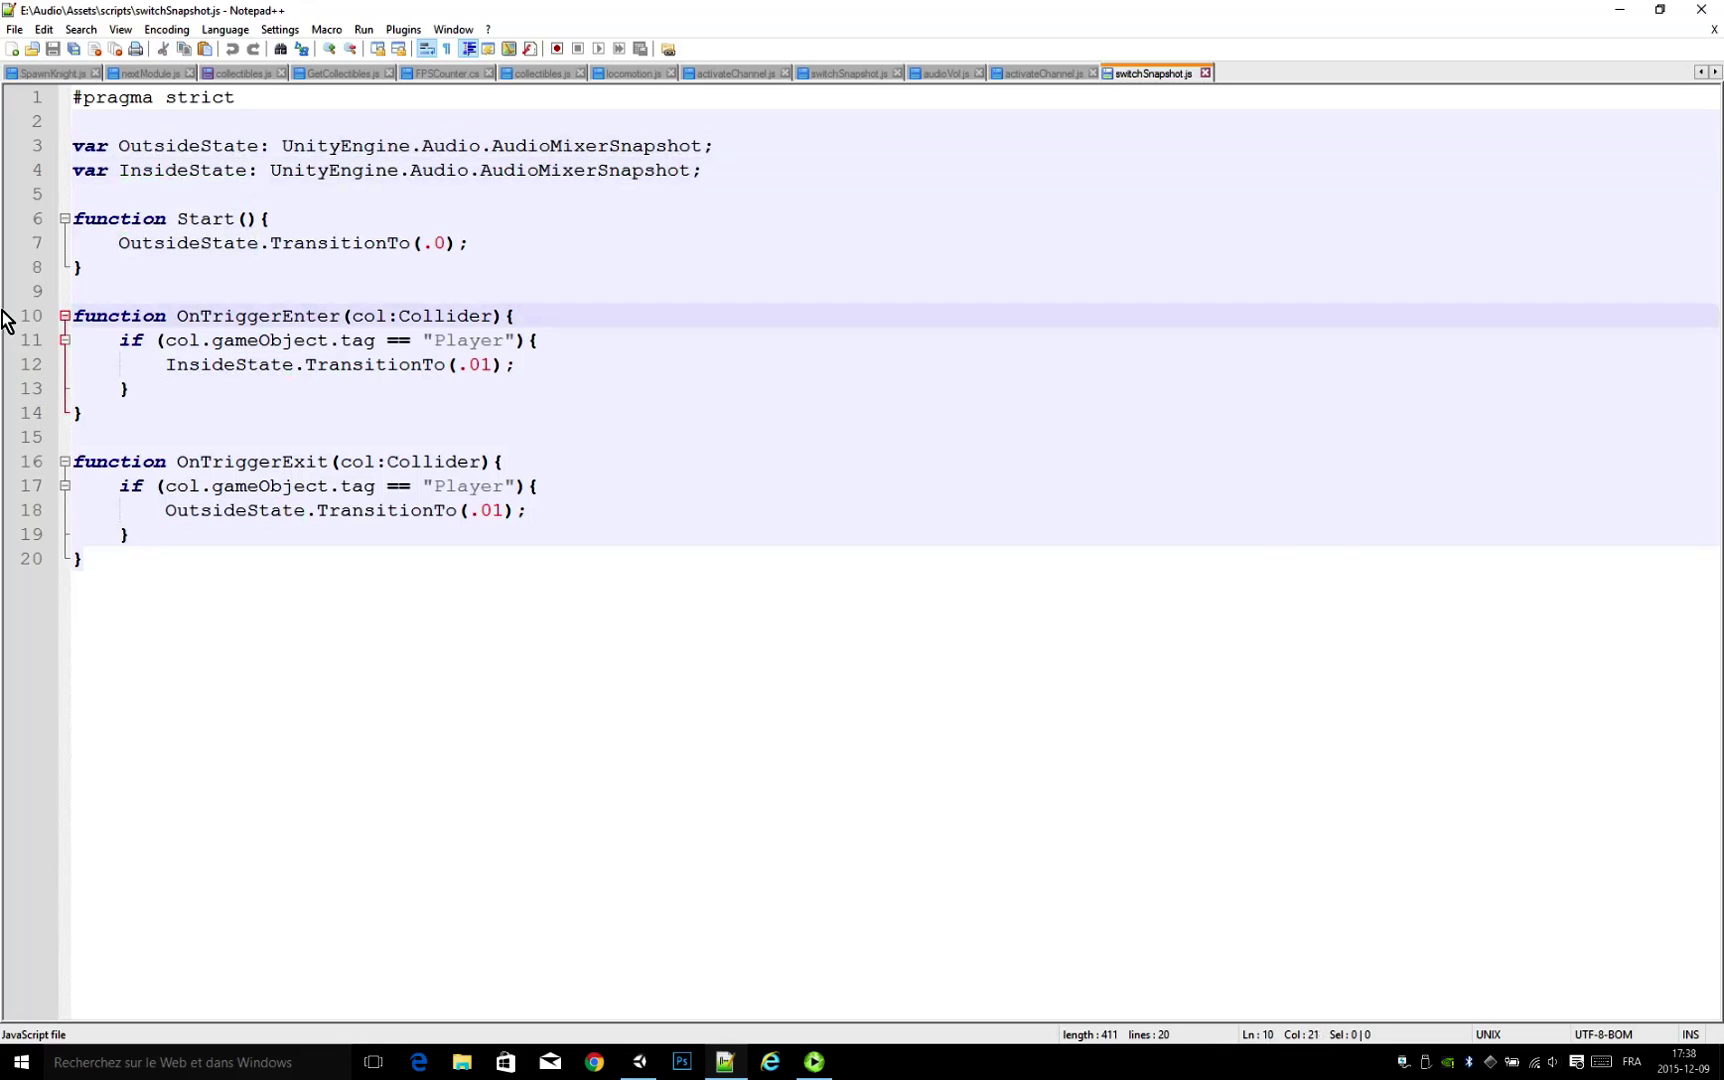
pyautogui.moveTo(136, 276); pyautogui.dragTo(458, 263)
pyautogui.doubleClick(205, 218)
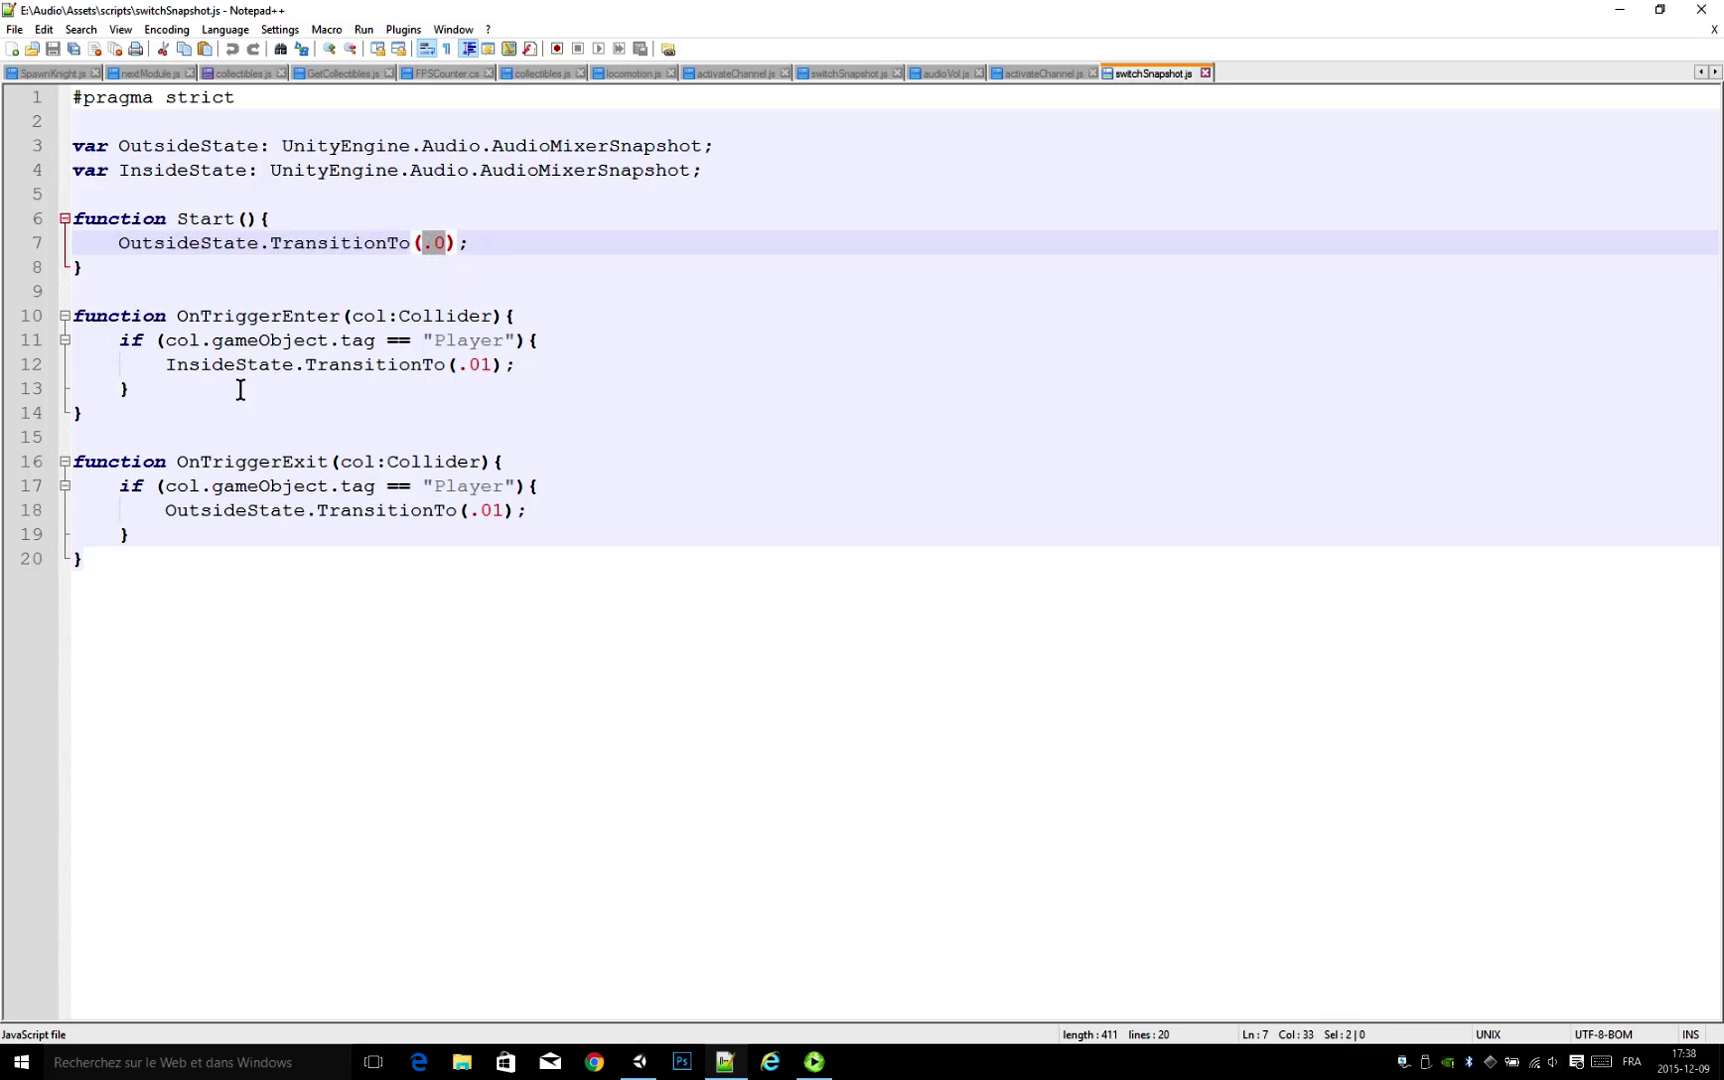
pyautogui.click(140, 394)
pyautogui.doubleClick(230, 318)
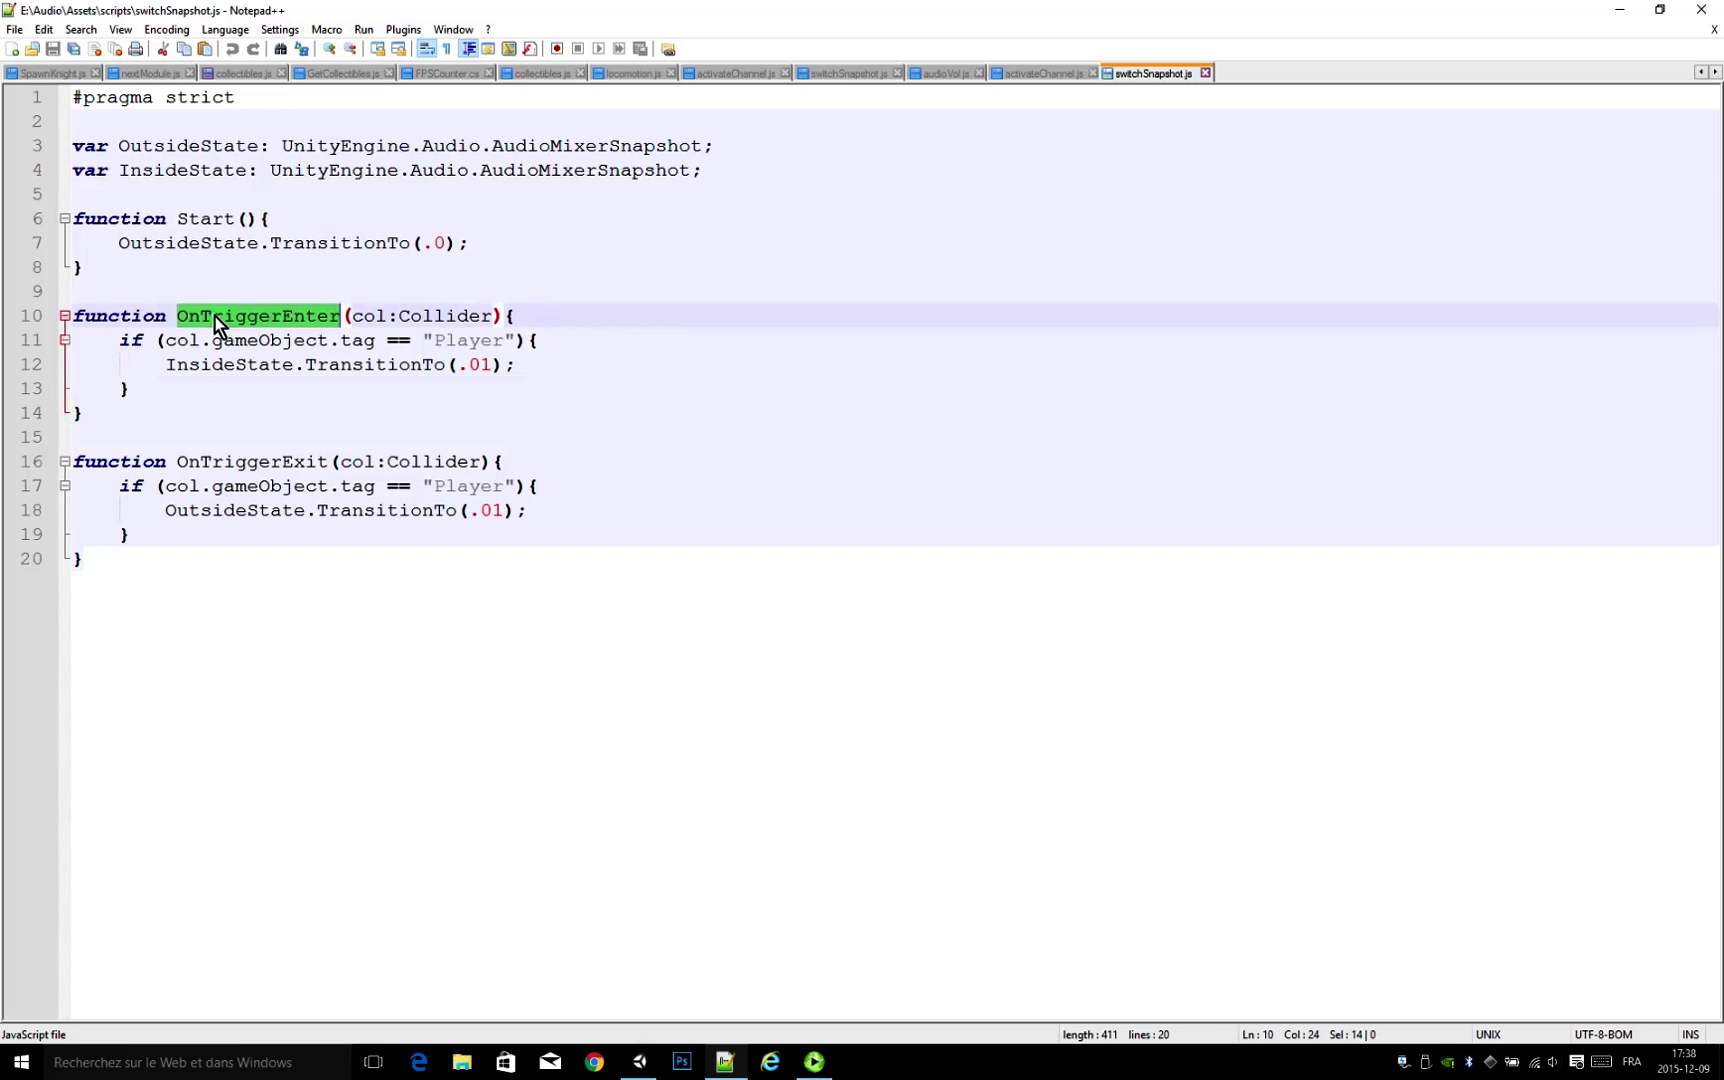
pyautogui.moveTo(121, 350); pyautogui.dragTo(577, 339)
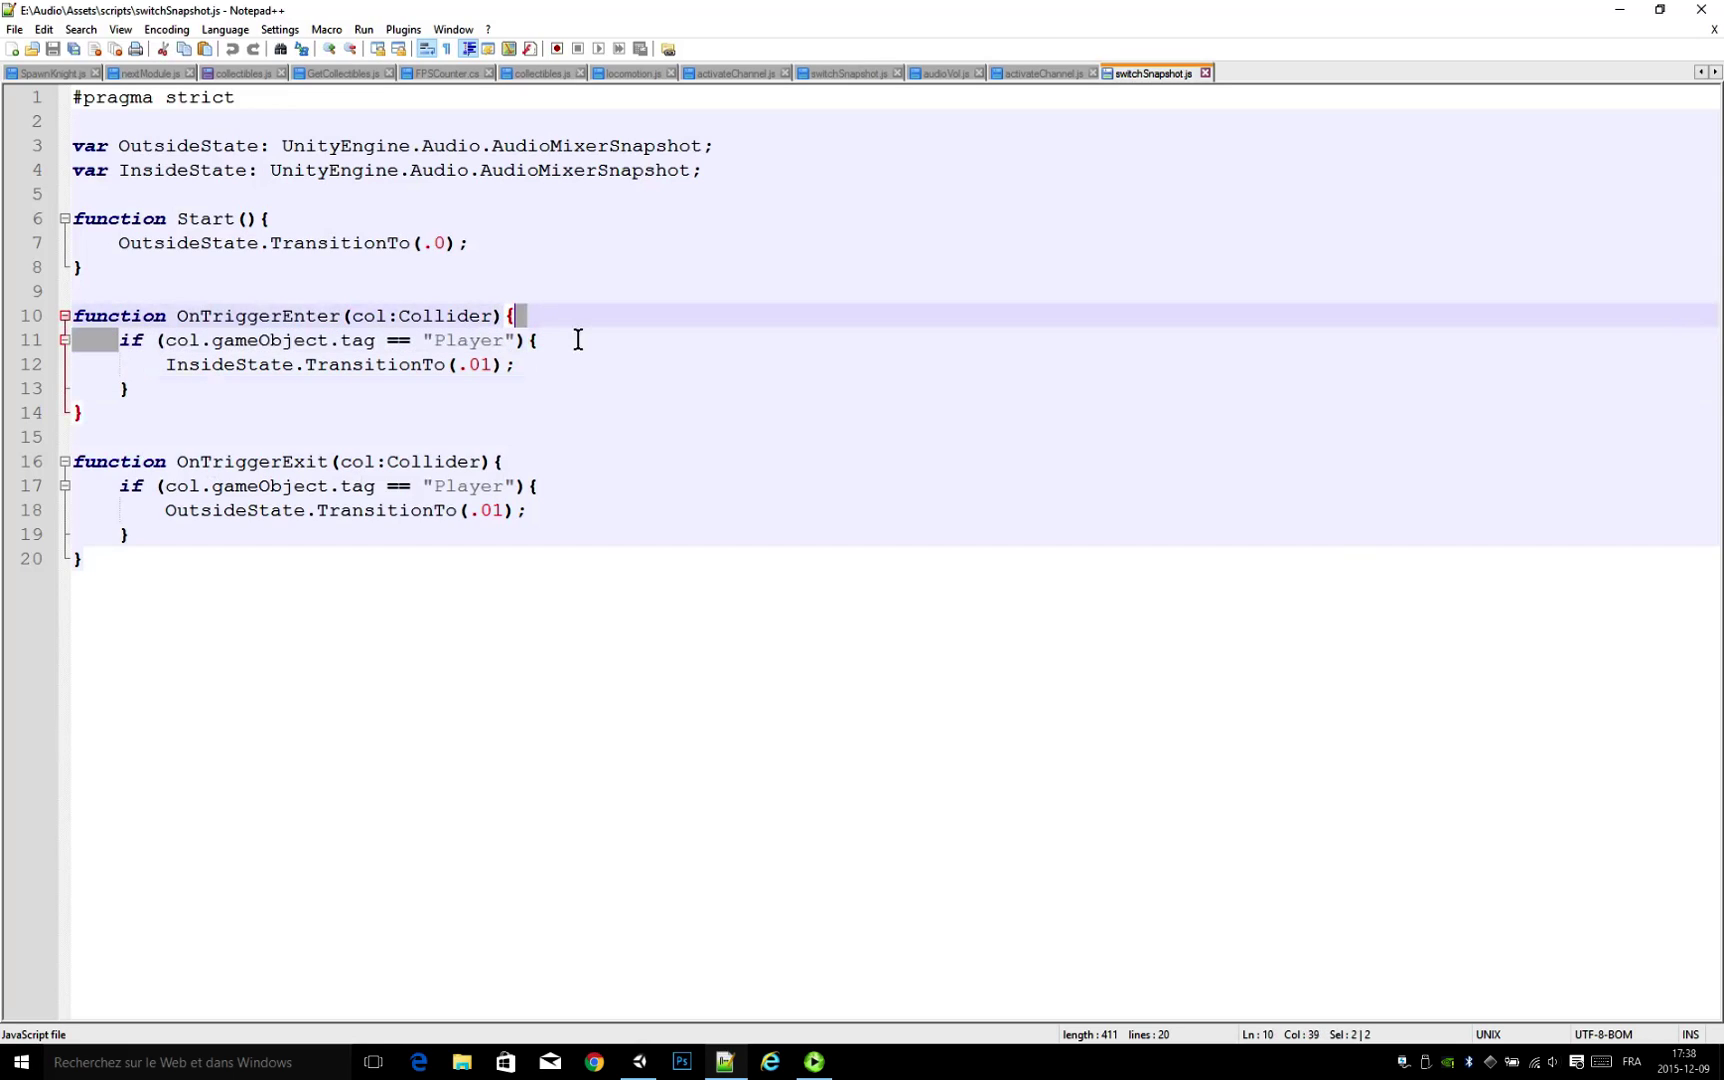
pyautogui.click(568, 353)
pyautogui.moveTo(168, 385); pyautogui.dragTo(313, 386)
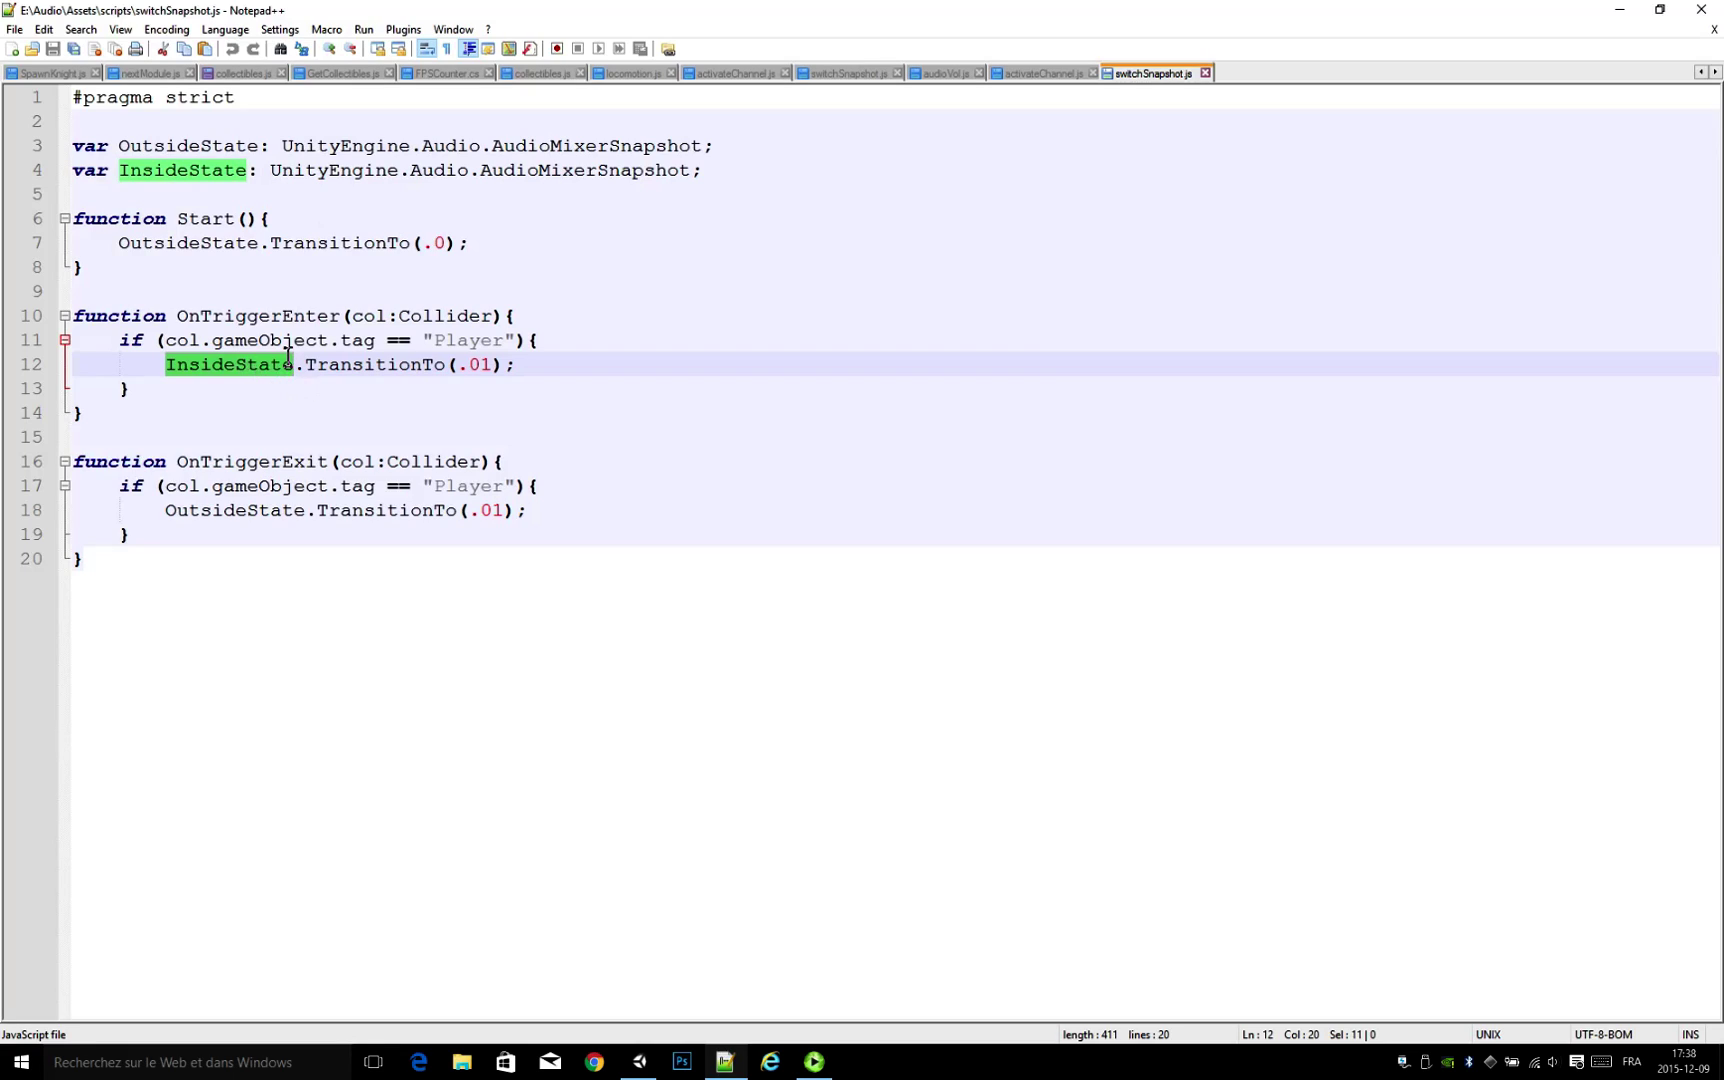
pyautogui.doubleClick(485, 364)
pyautogui.click(468, 413)
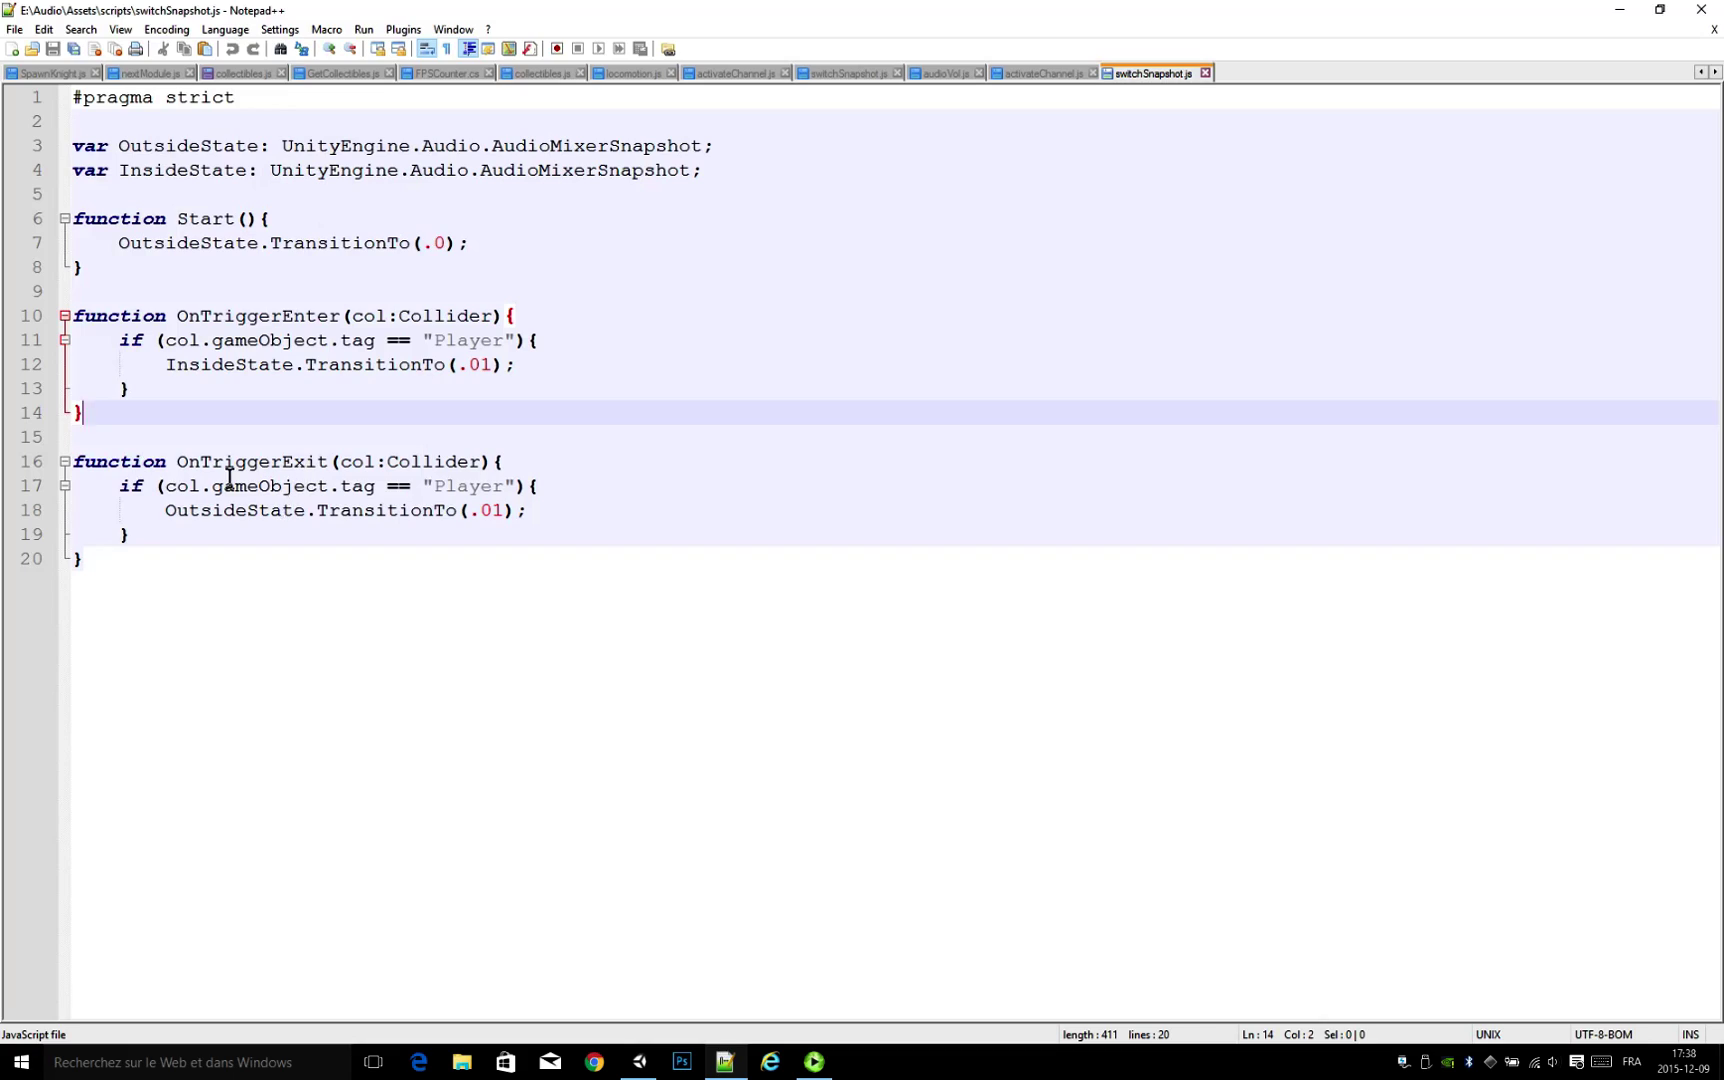
# Step: Examine the snapshot transition in the script's OnTriggerExit function and return to Unity
pyautogui.doubleClick(250, 461)
pyautogui.click(166, 512)
pyautogui.moveTo(184, 527); pyautogui.dragTo(295, 515)
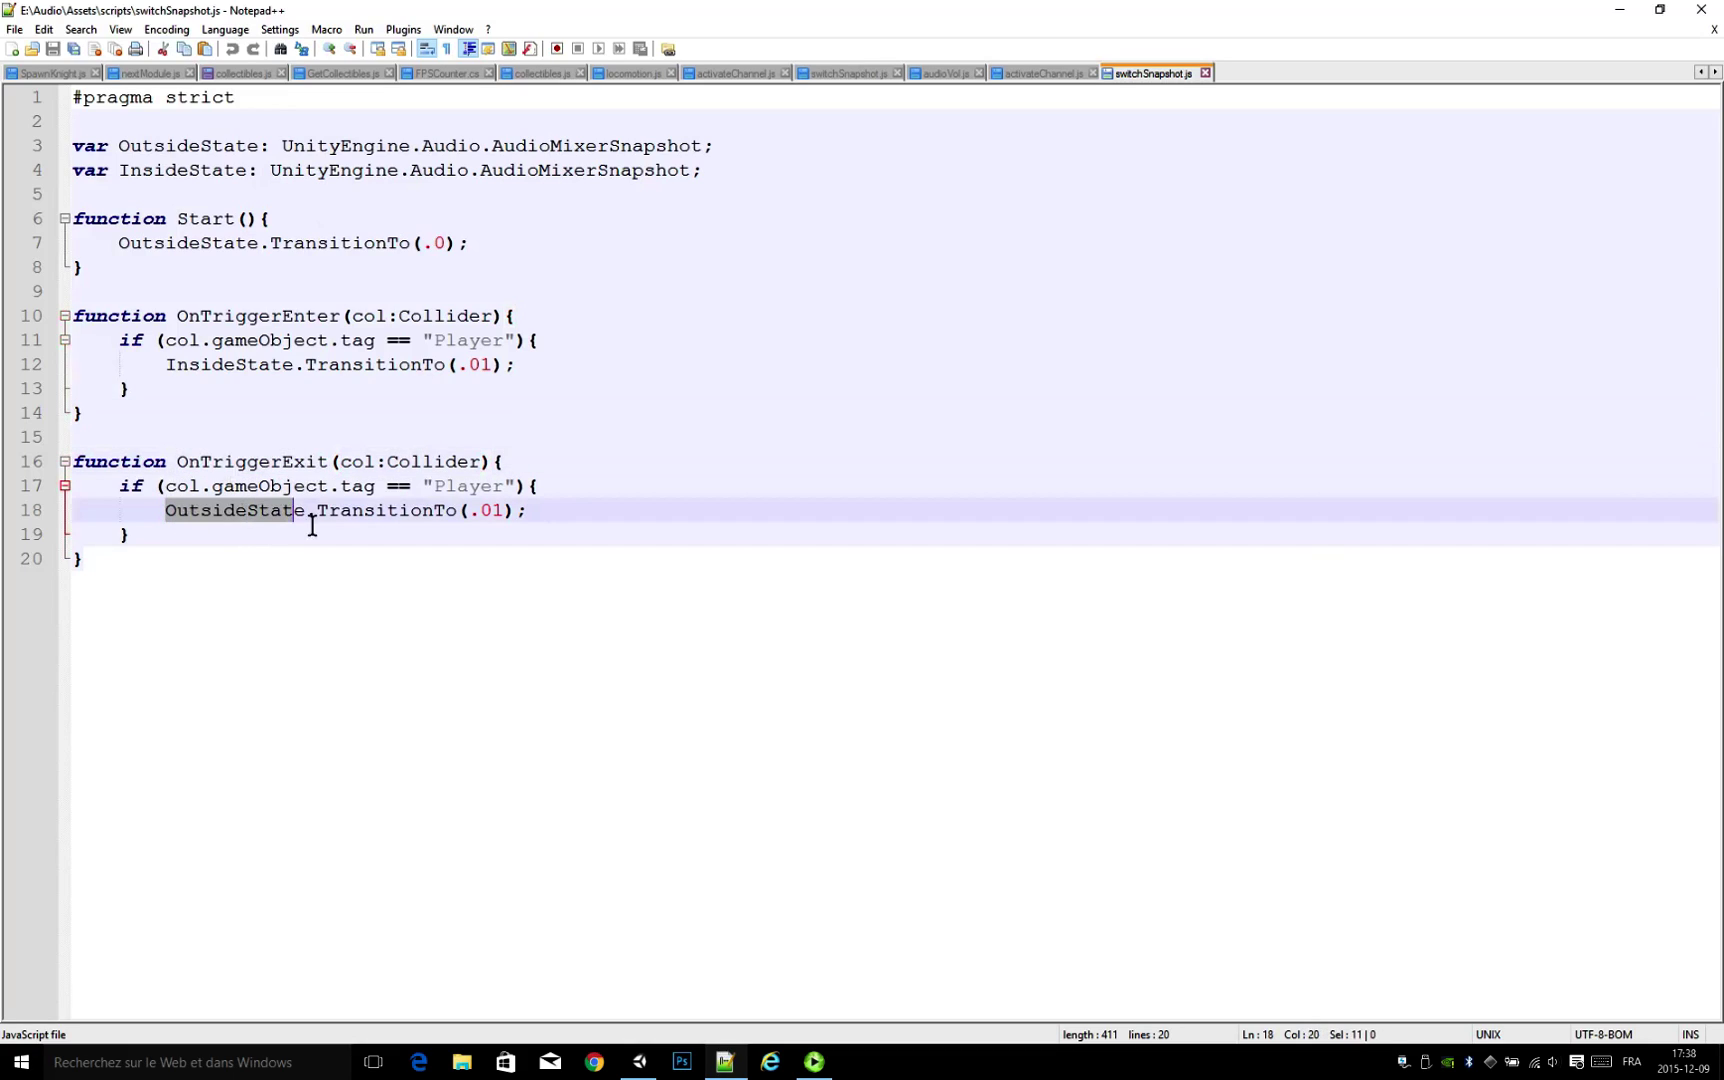
pyautogui.click(493, 535)
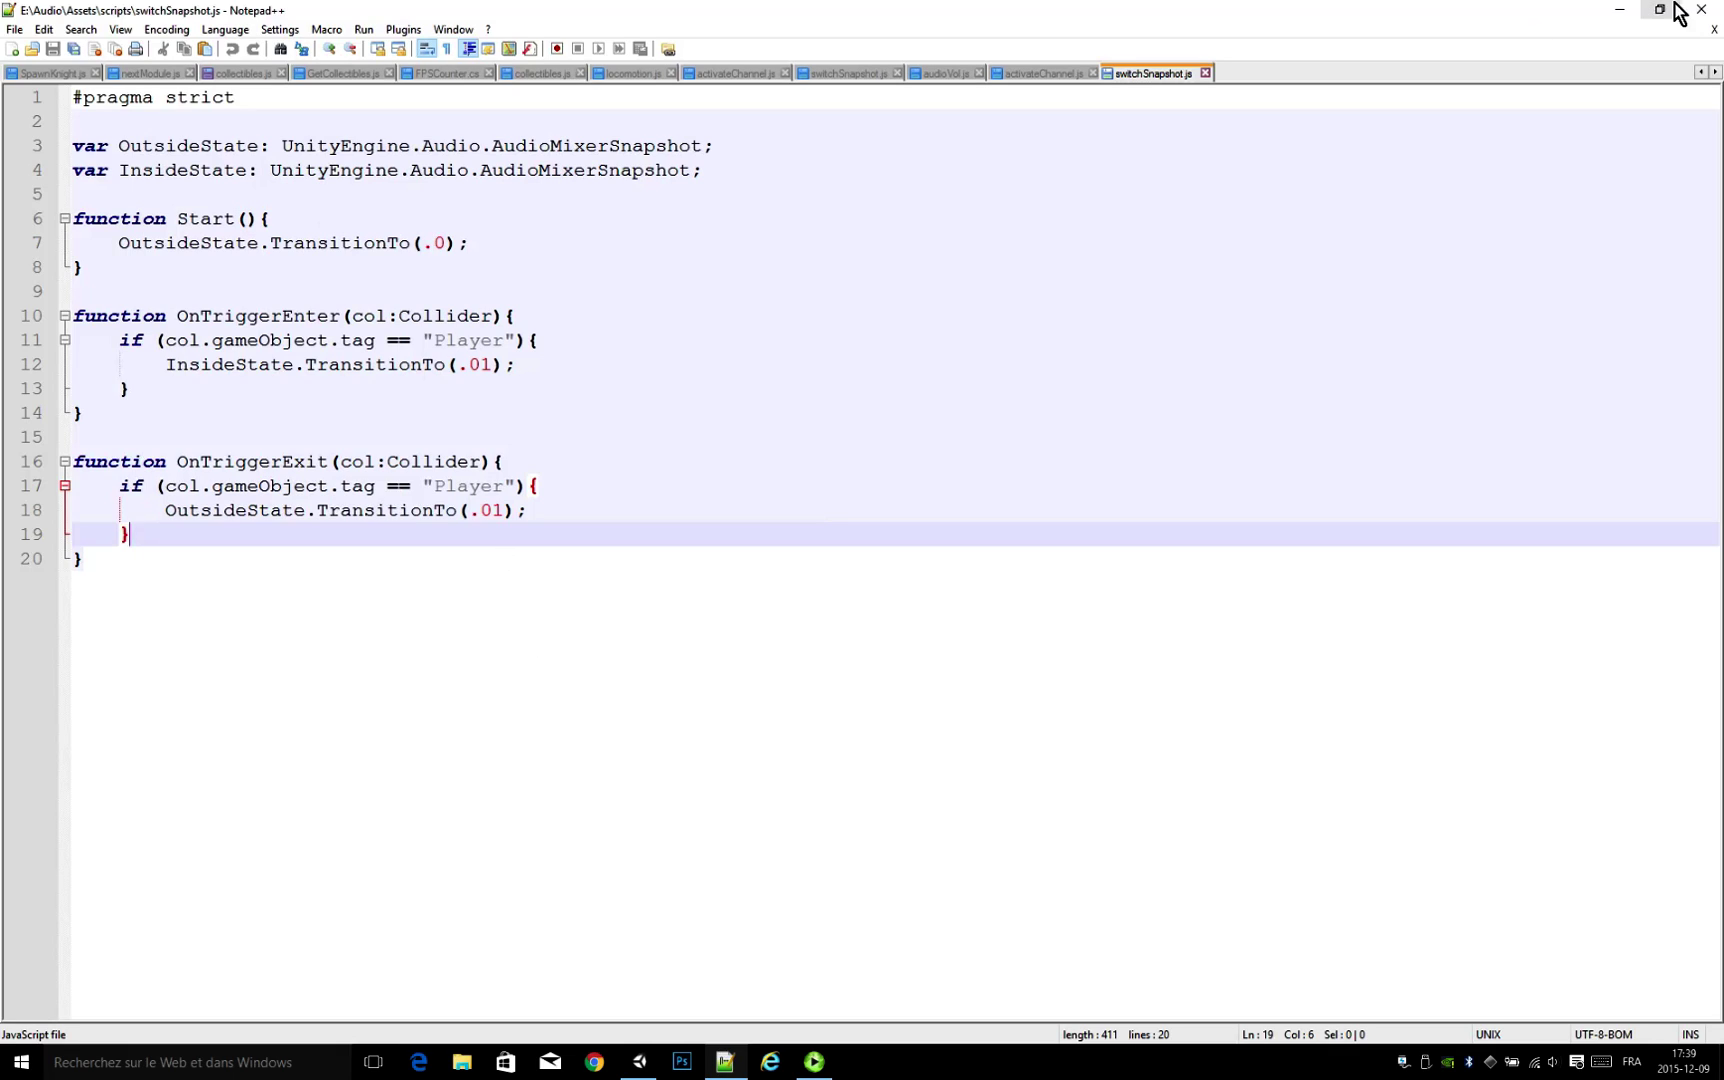
pyautogui.click(1621, 10)
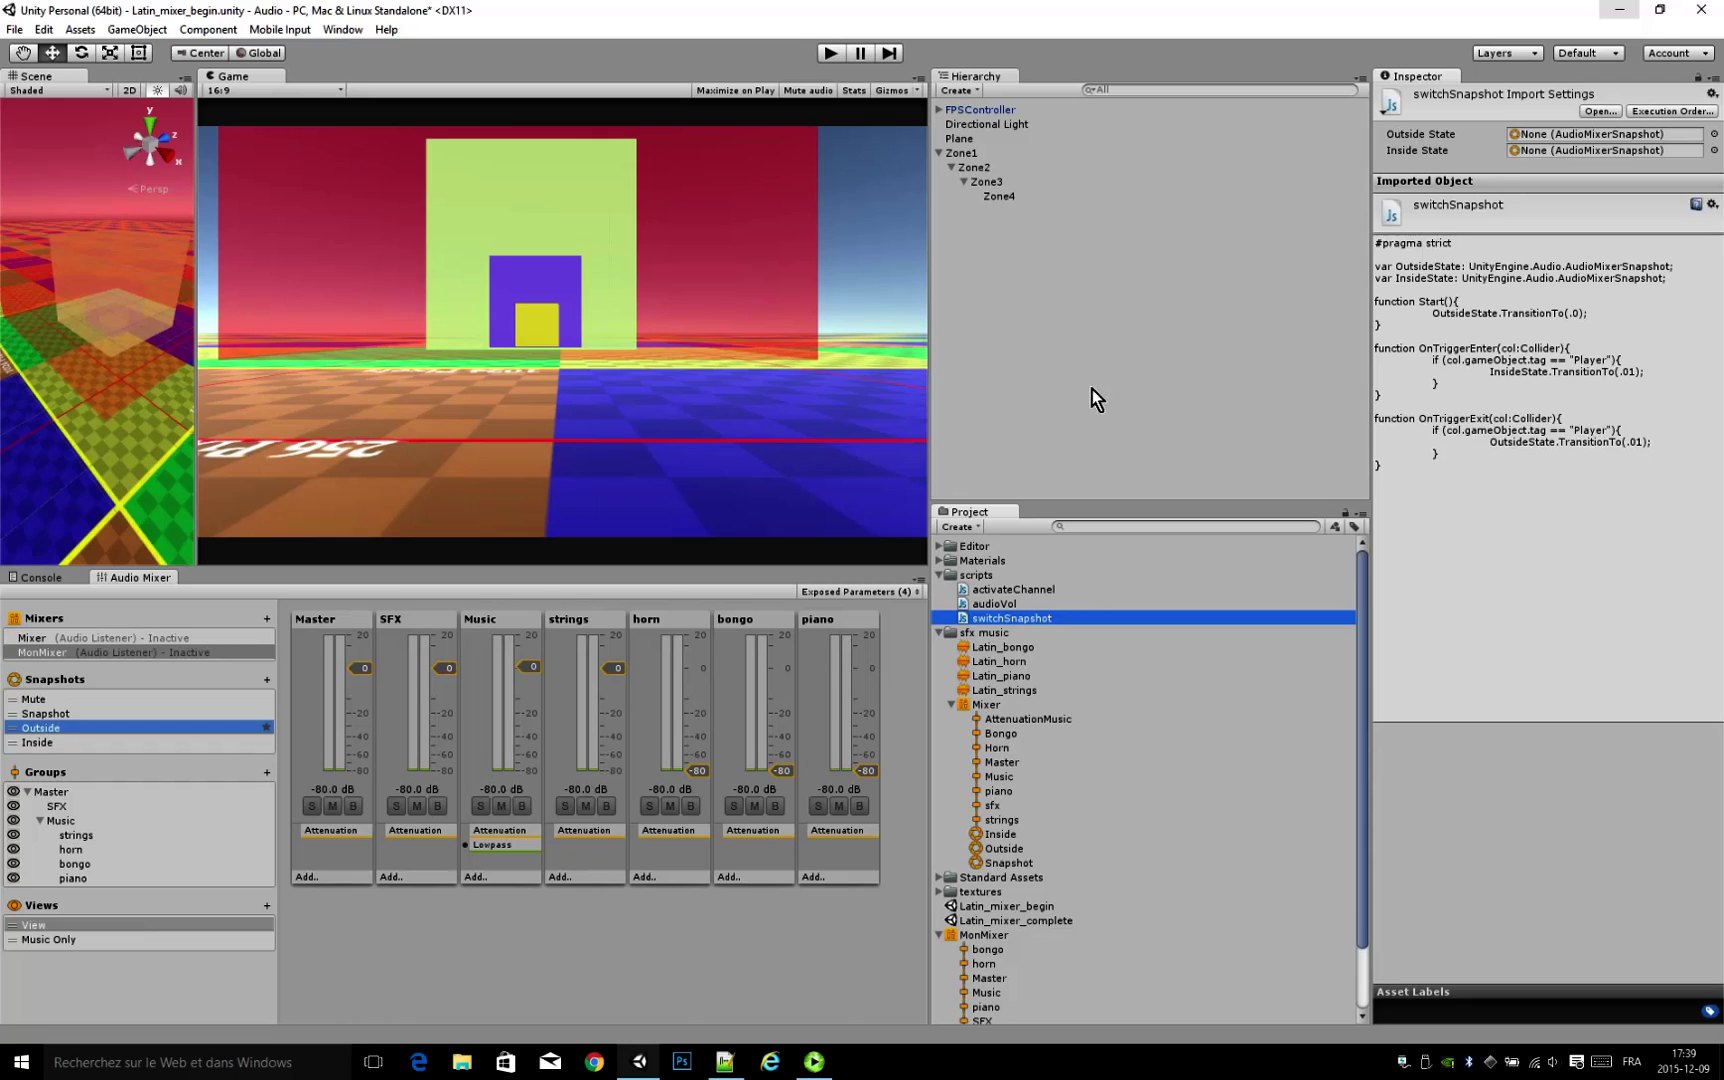
# Step: Remove the Activate Channel script from Zone1 and attach the switchSnapshot script in its place
pyautogui.click(962, 154)
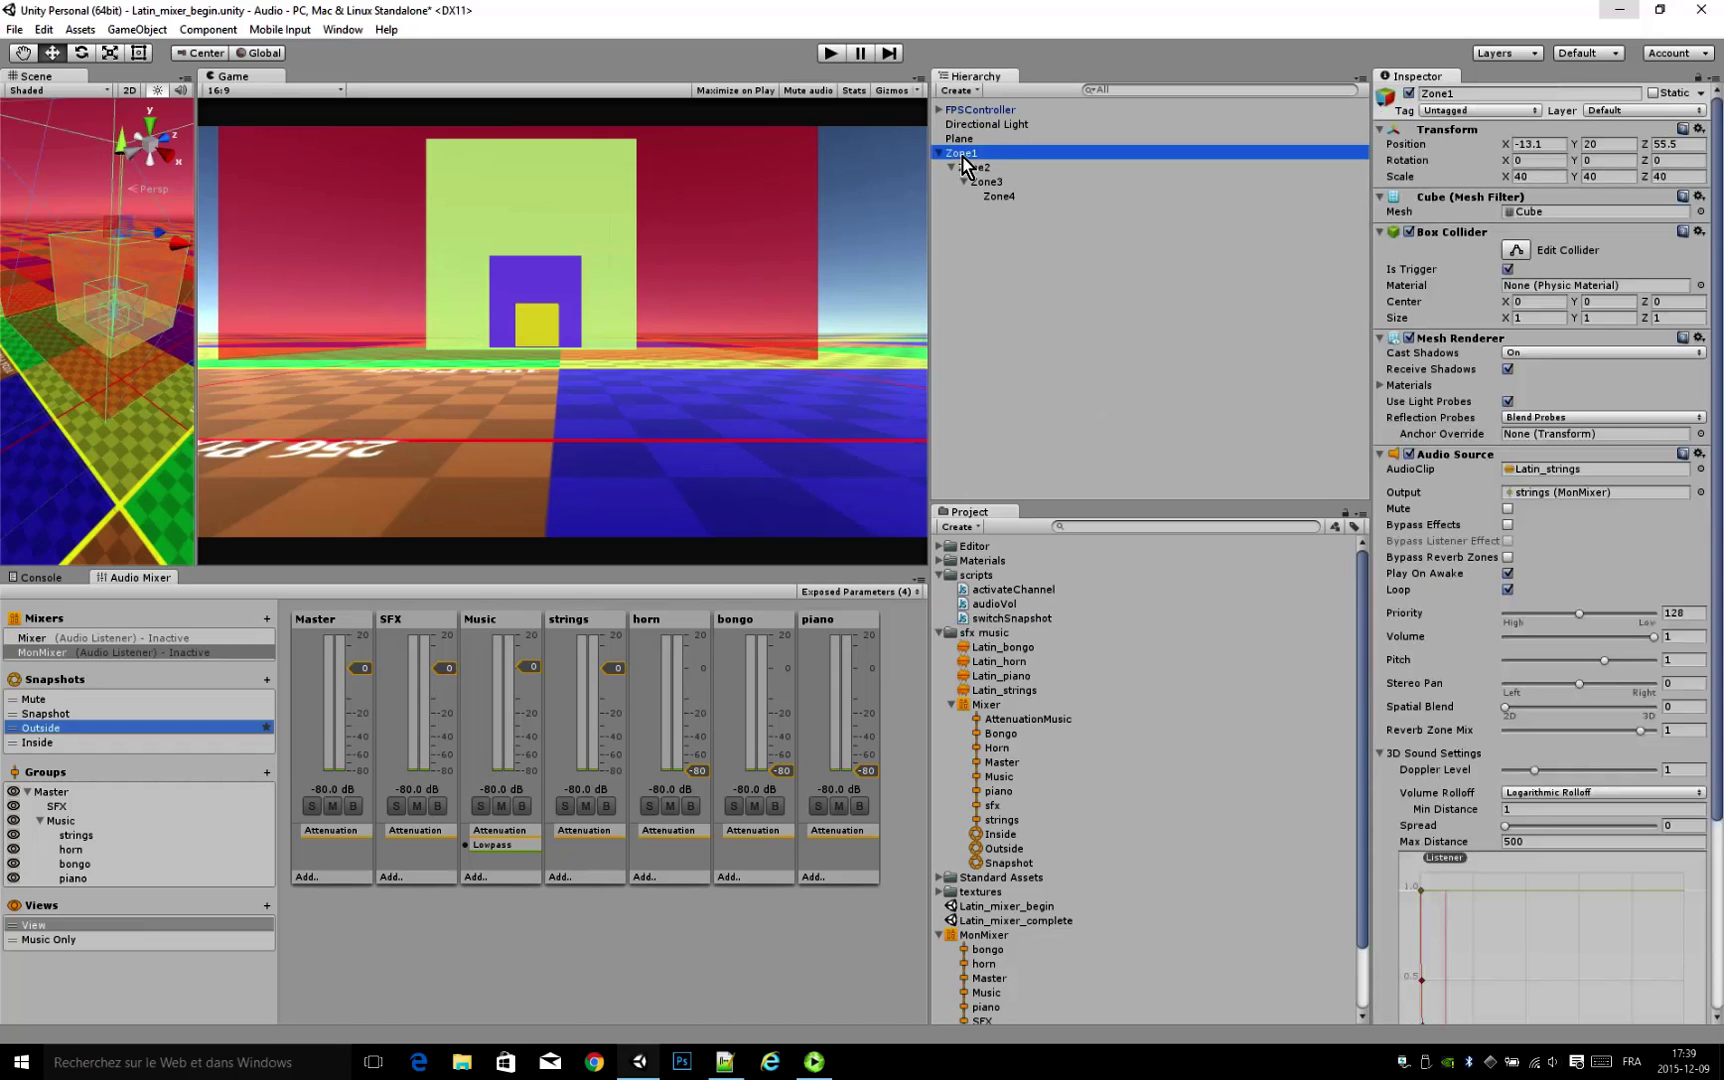
pyautogui.scroll(-5, 1510, 900)
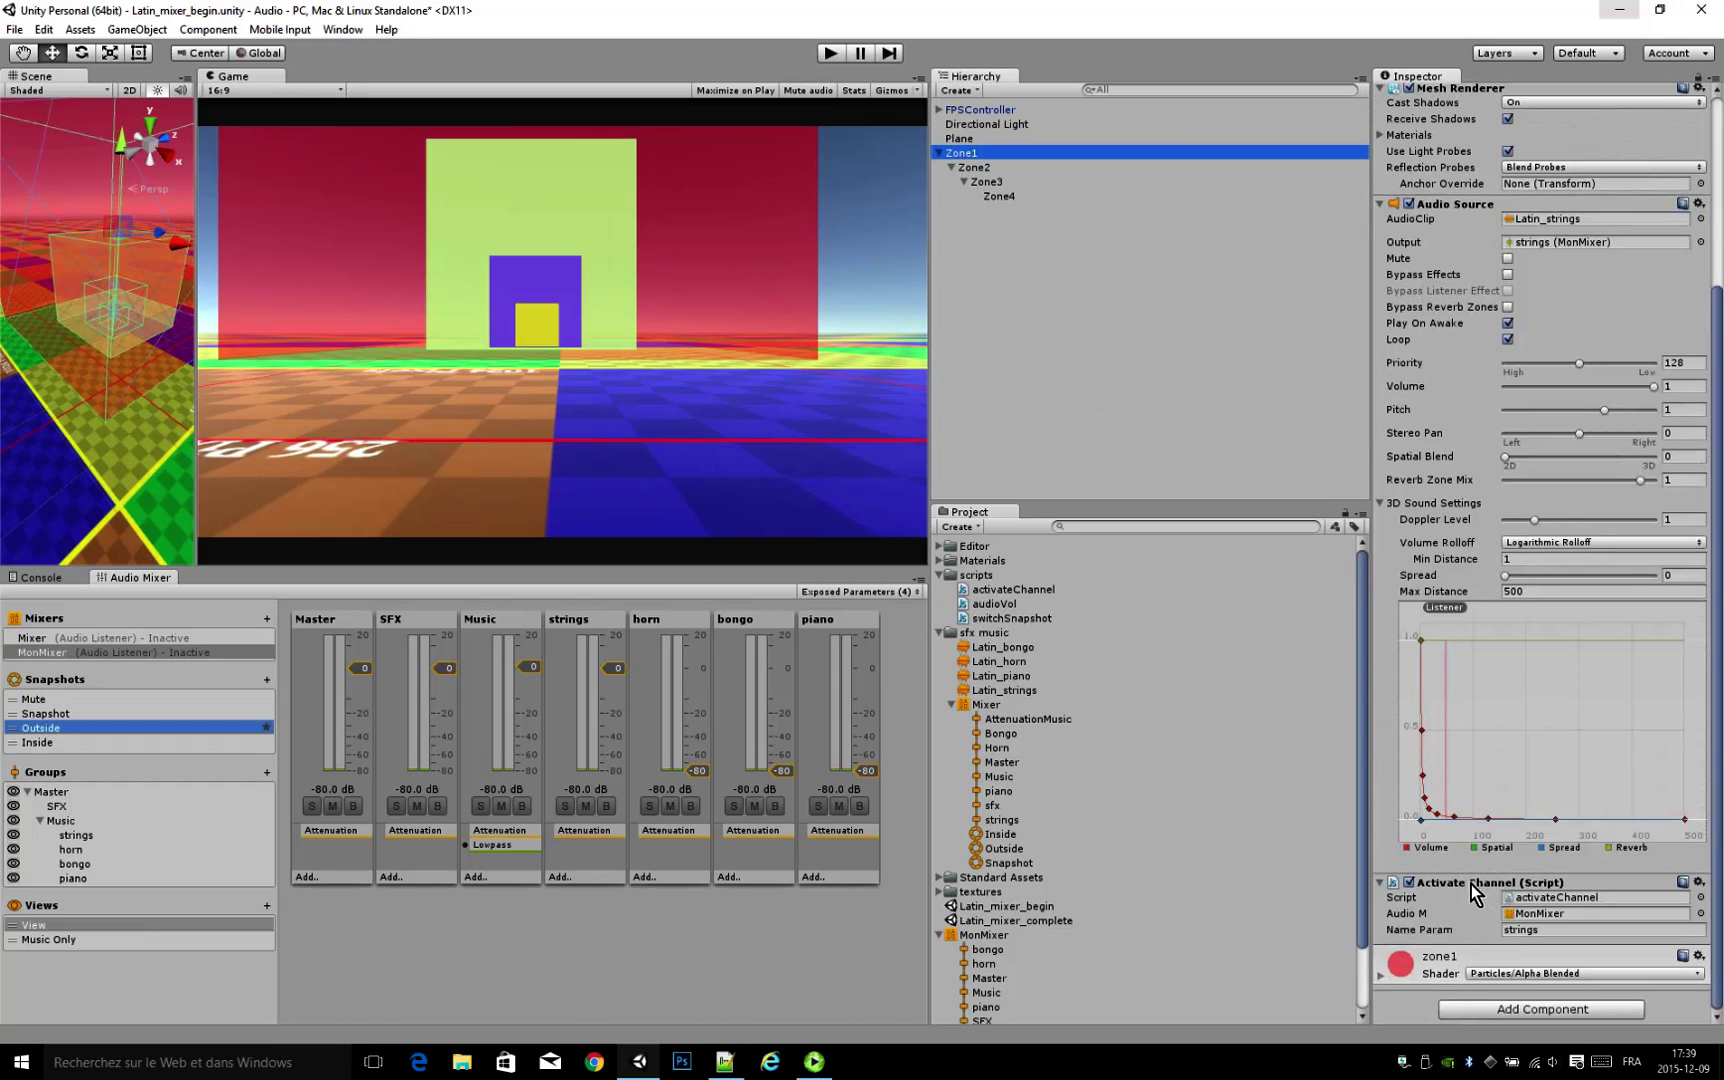
pyautogui.rightClick(1465, 893)
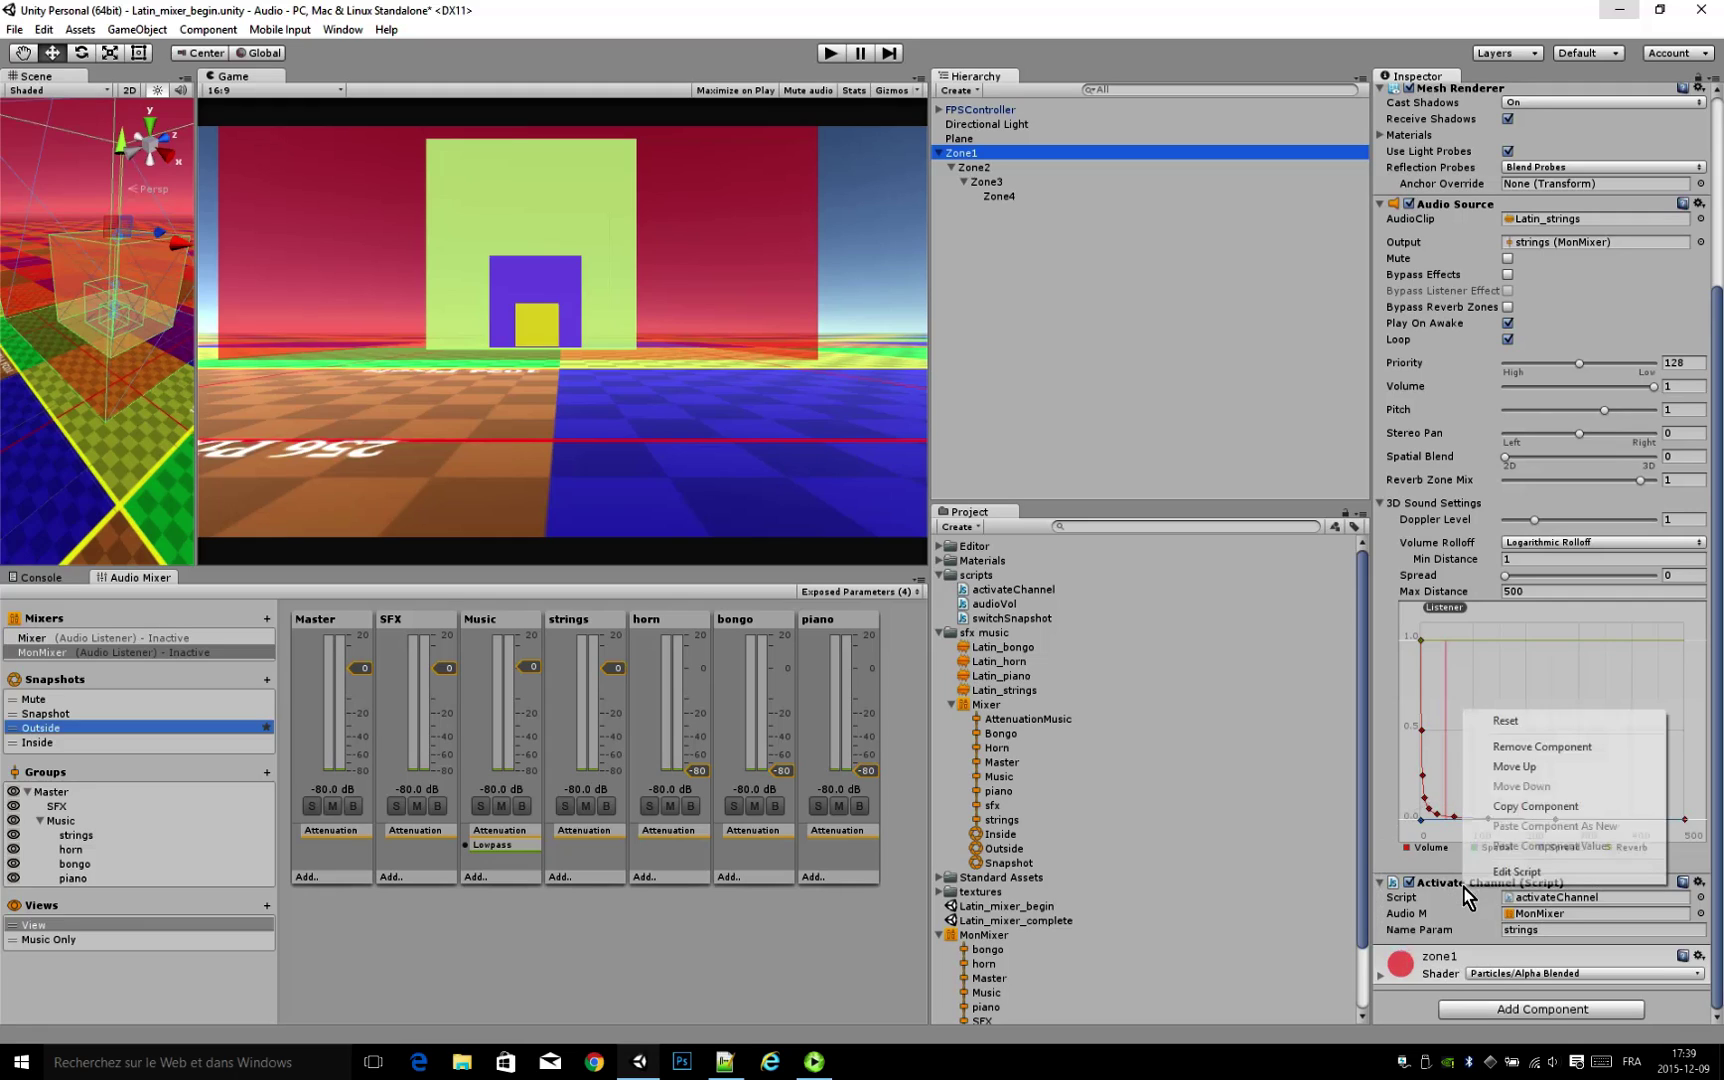
pyautogui.click(1523, 754)
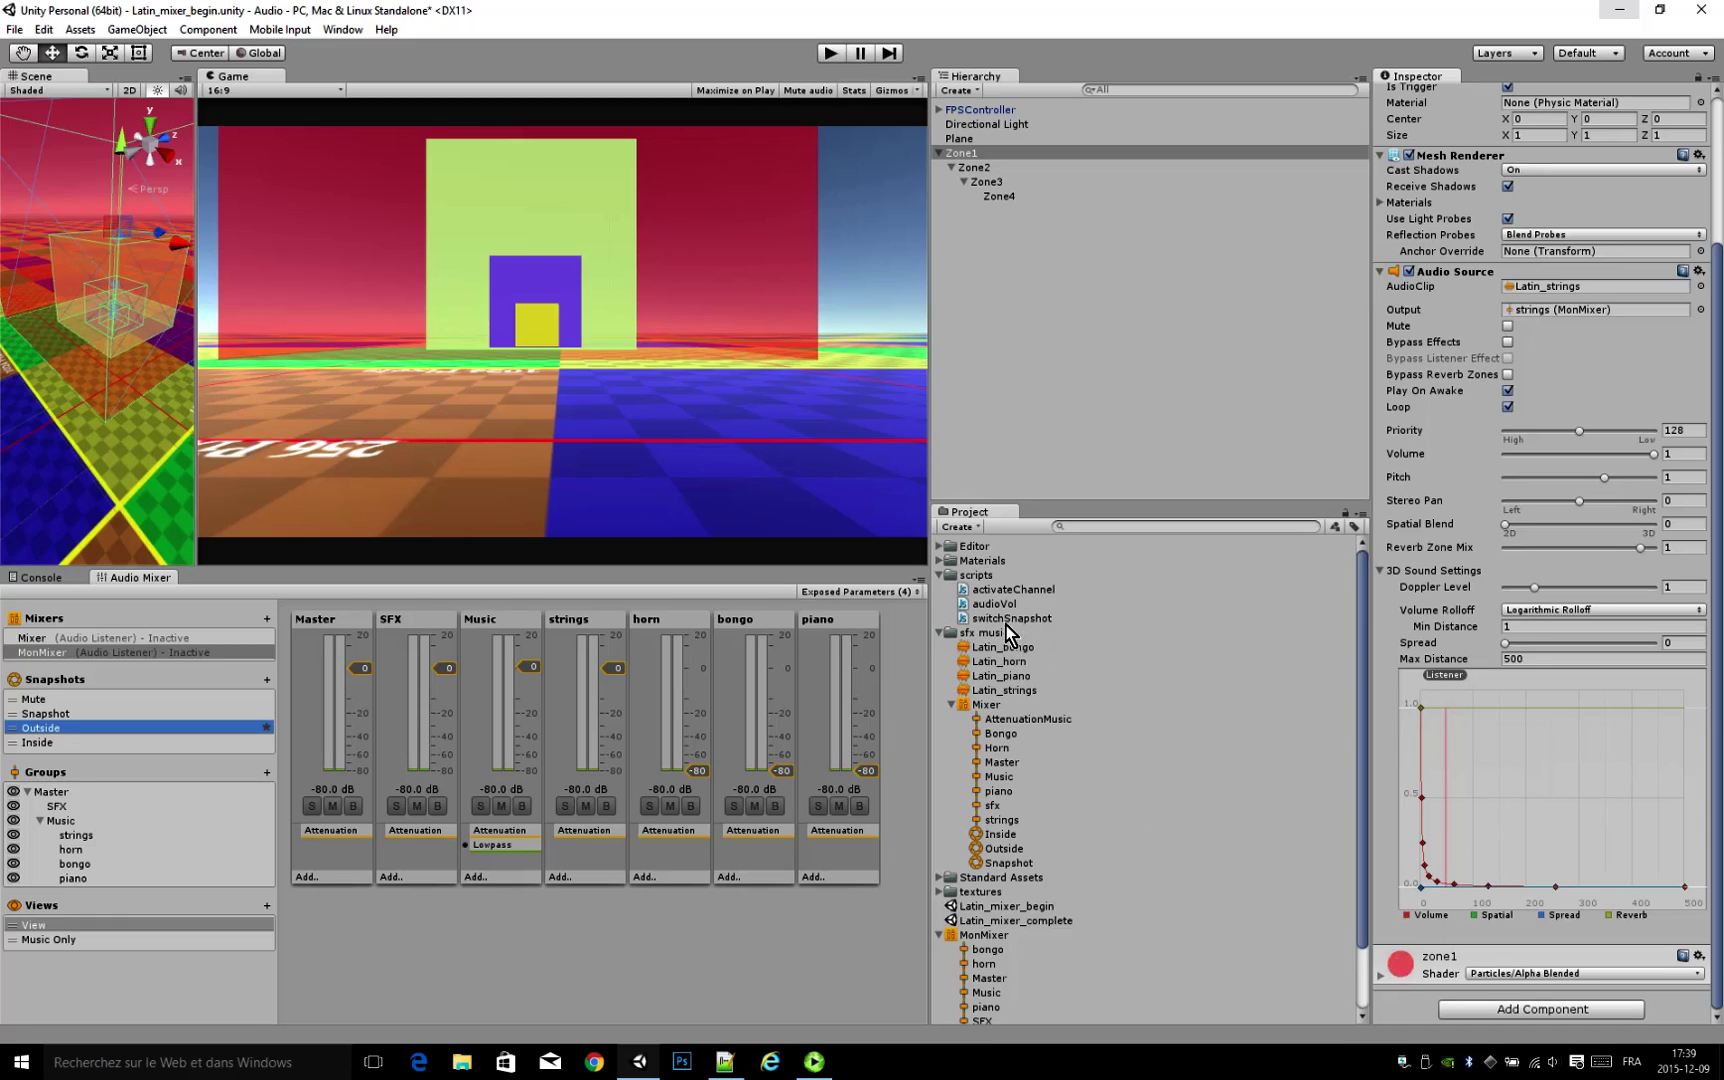
pyautogui.moveTo(1006, 624); pyautogui.dragTo(977, 154)
pyautogui.scroll(-2, 1667, 866)
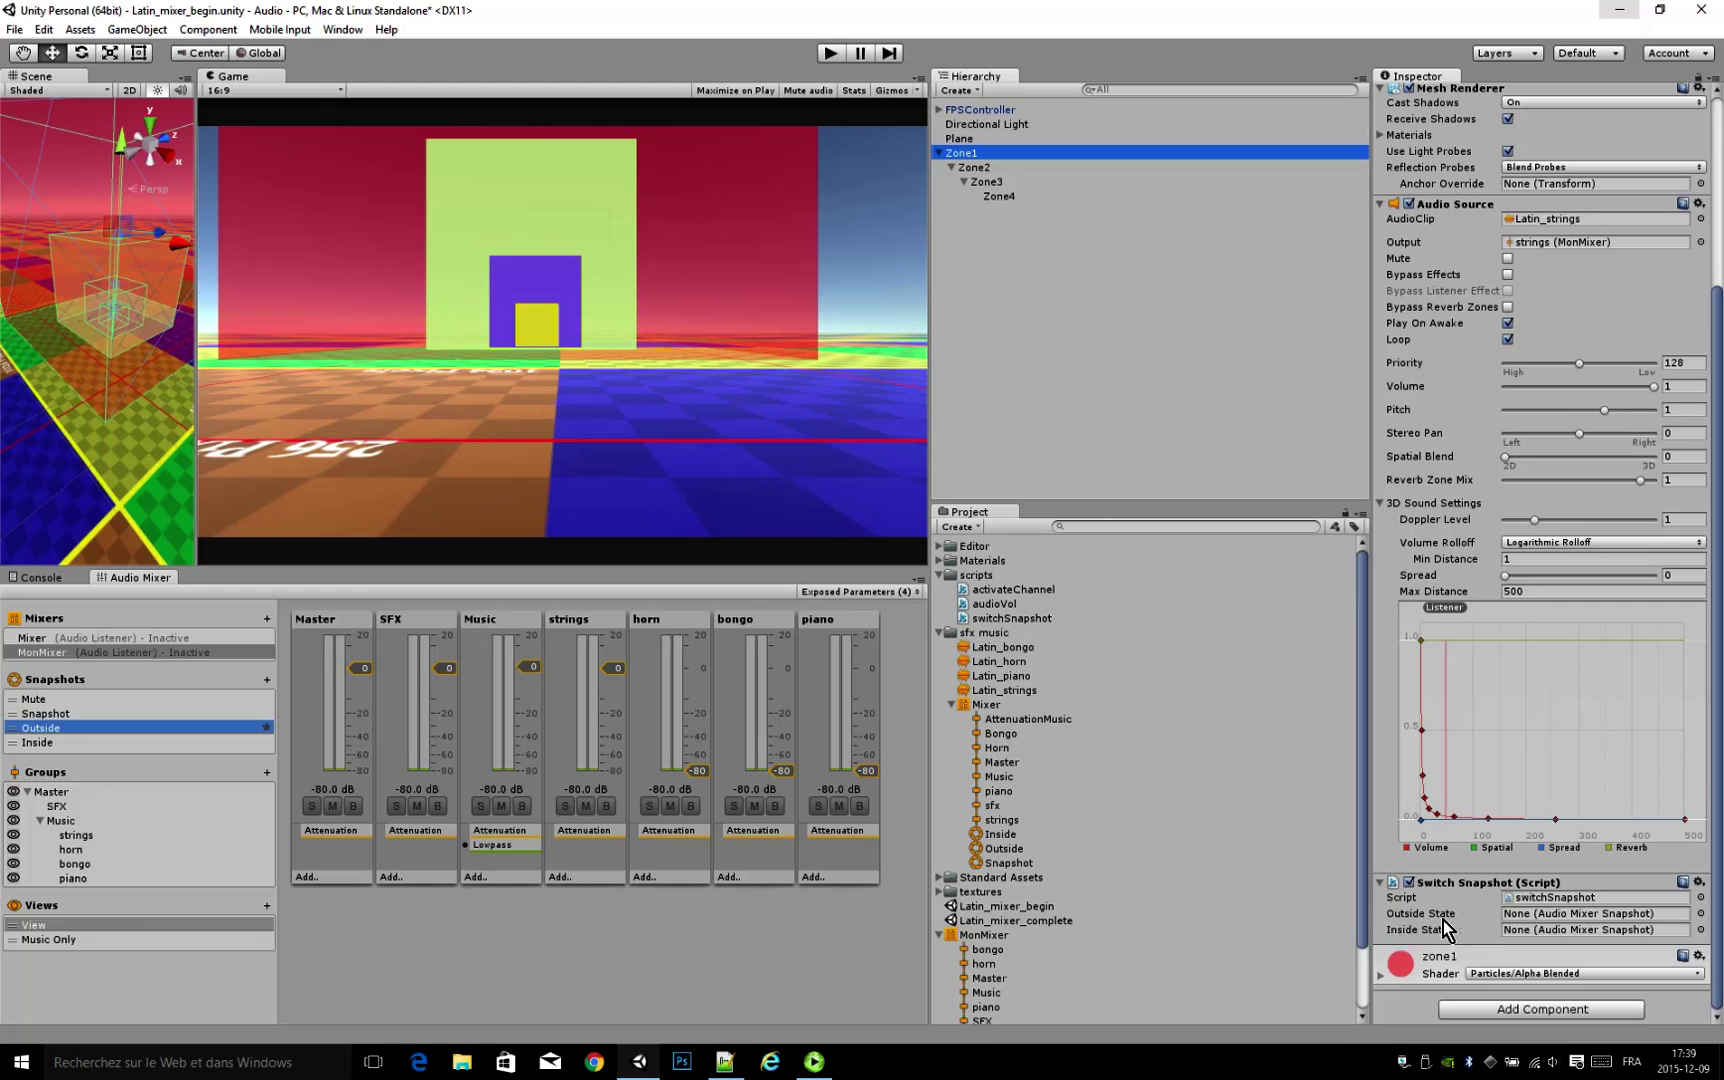
# Step: Check the snapshots available for Zone1's Outside State, and rename MonMixer's Outside and Inside snapshots to Outside_new and Inside_new
pyautogui.click(1700, 913)
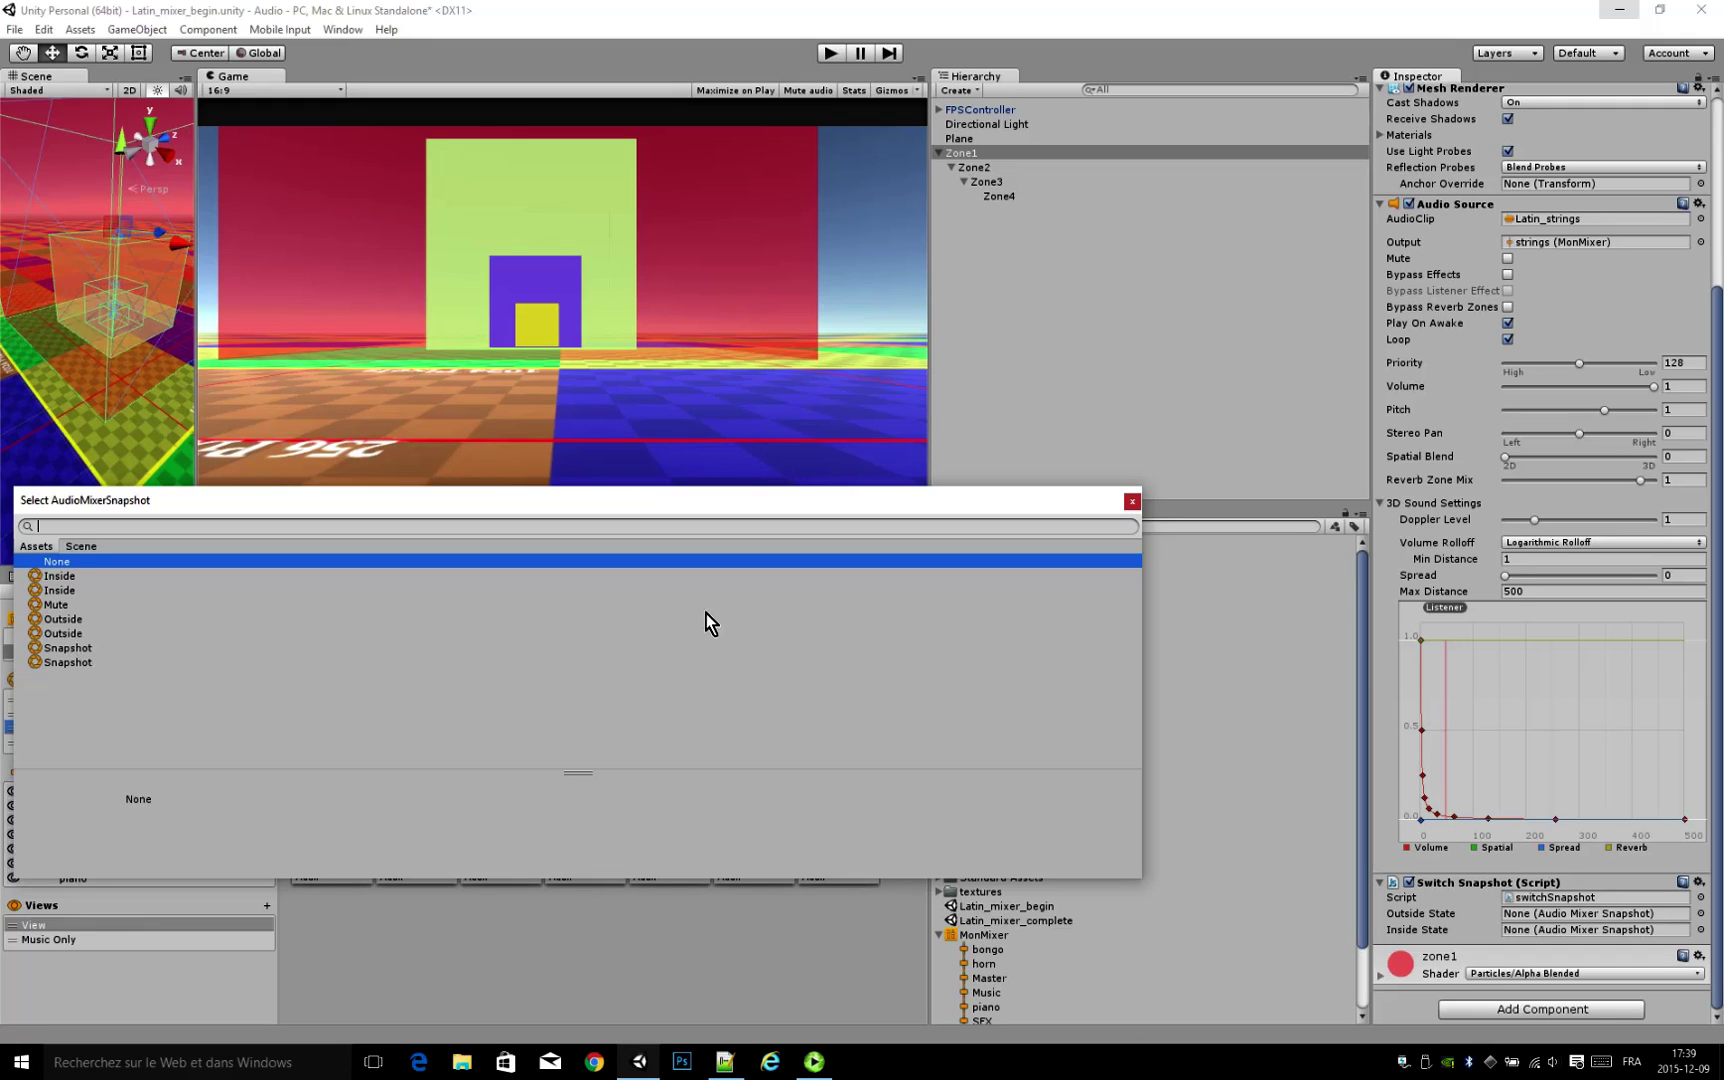
pyautogui.click(1132, 502)
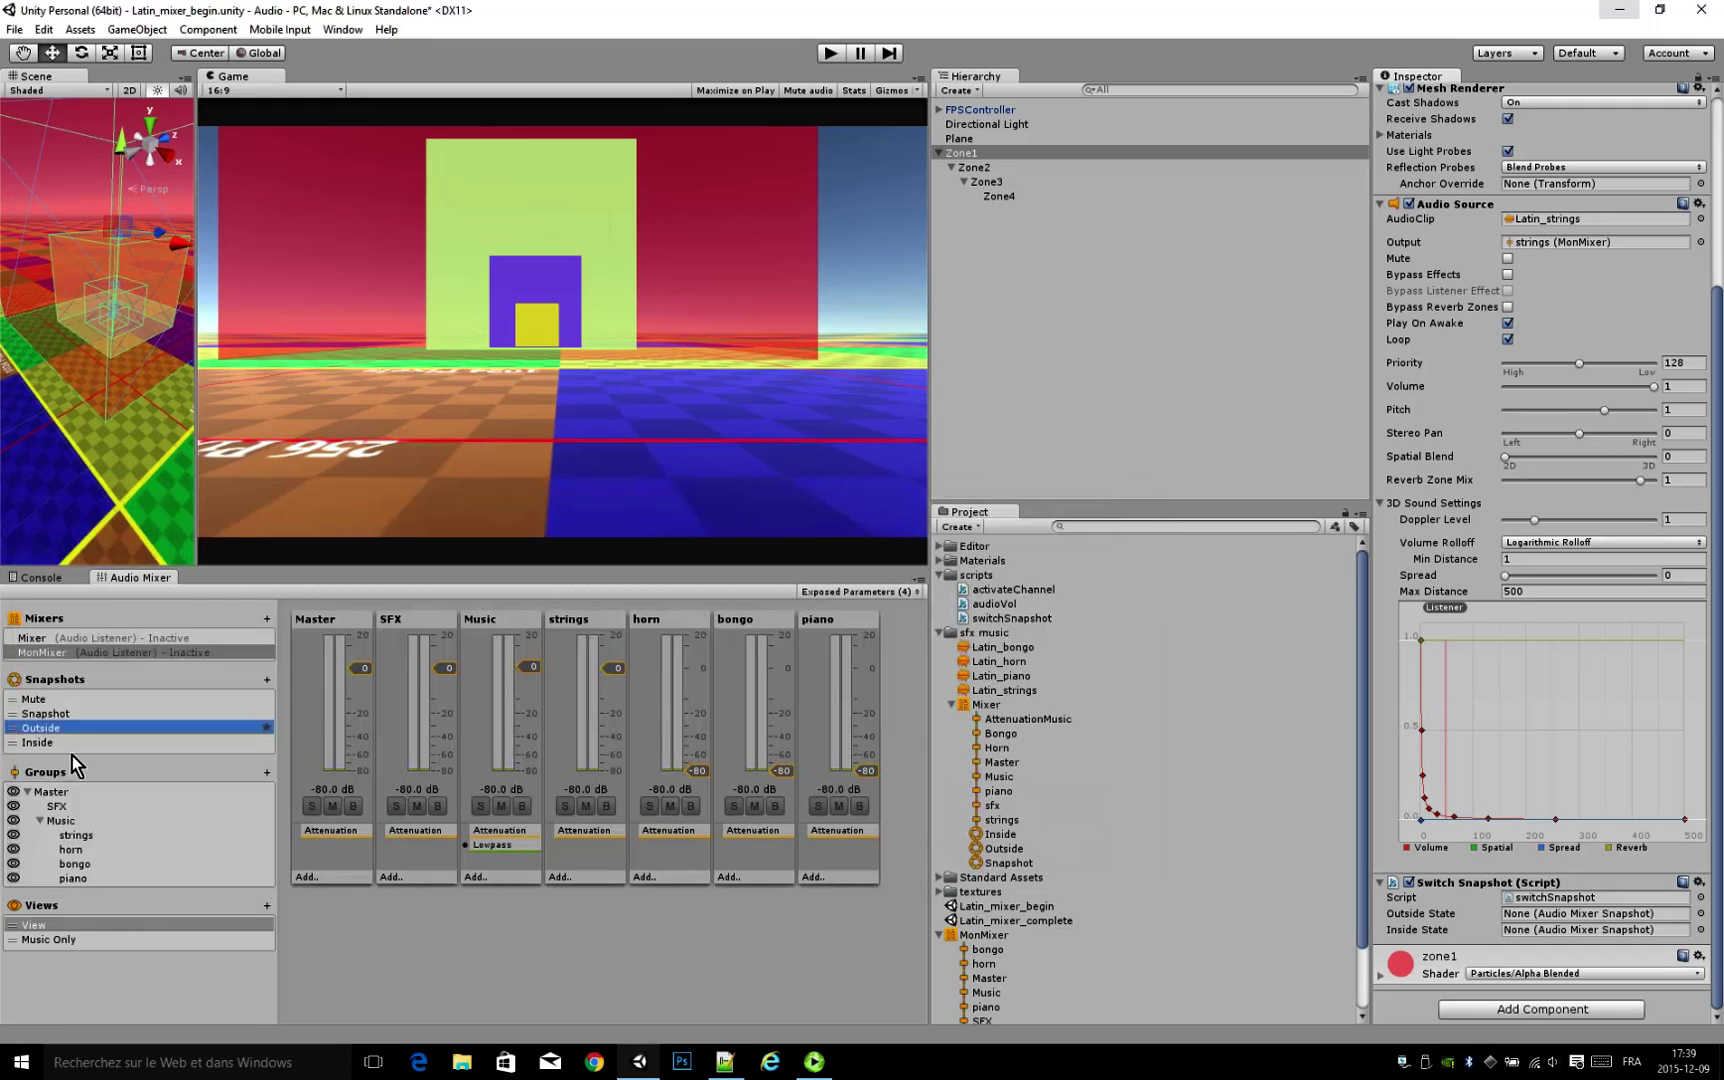
pyautogui.doubleClick(55, 732)
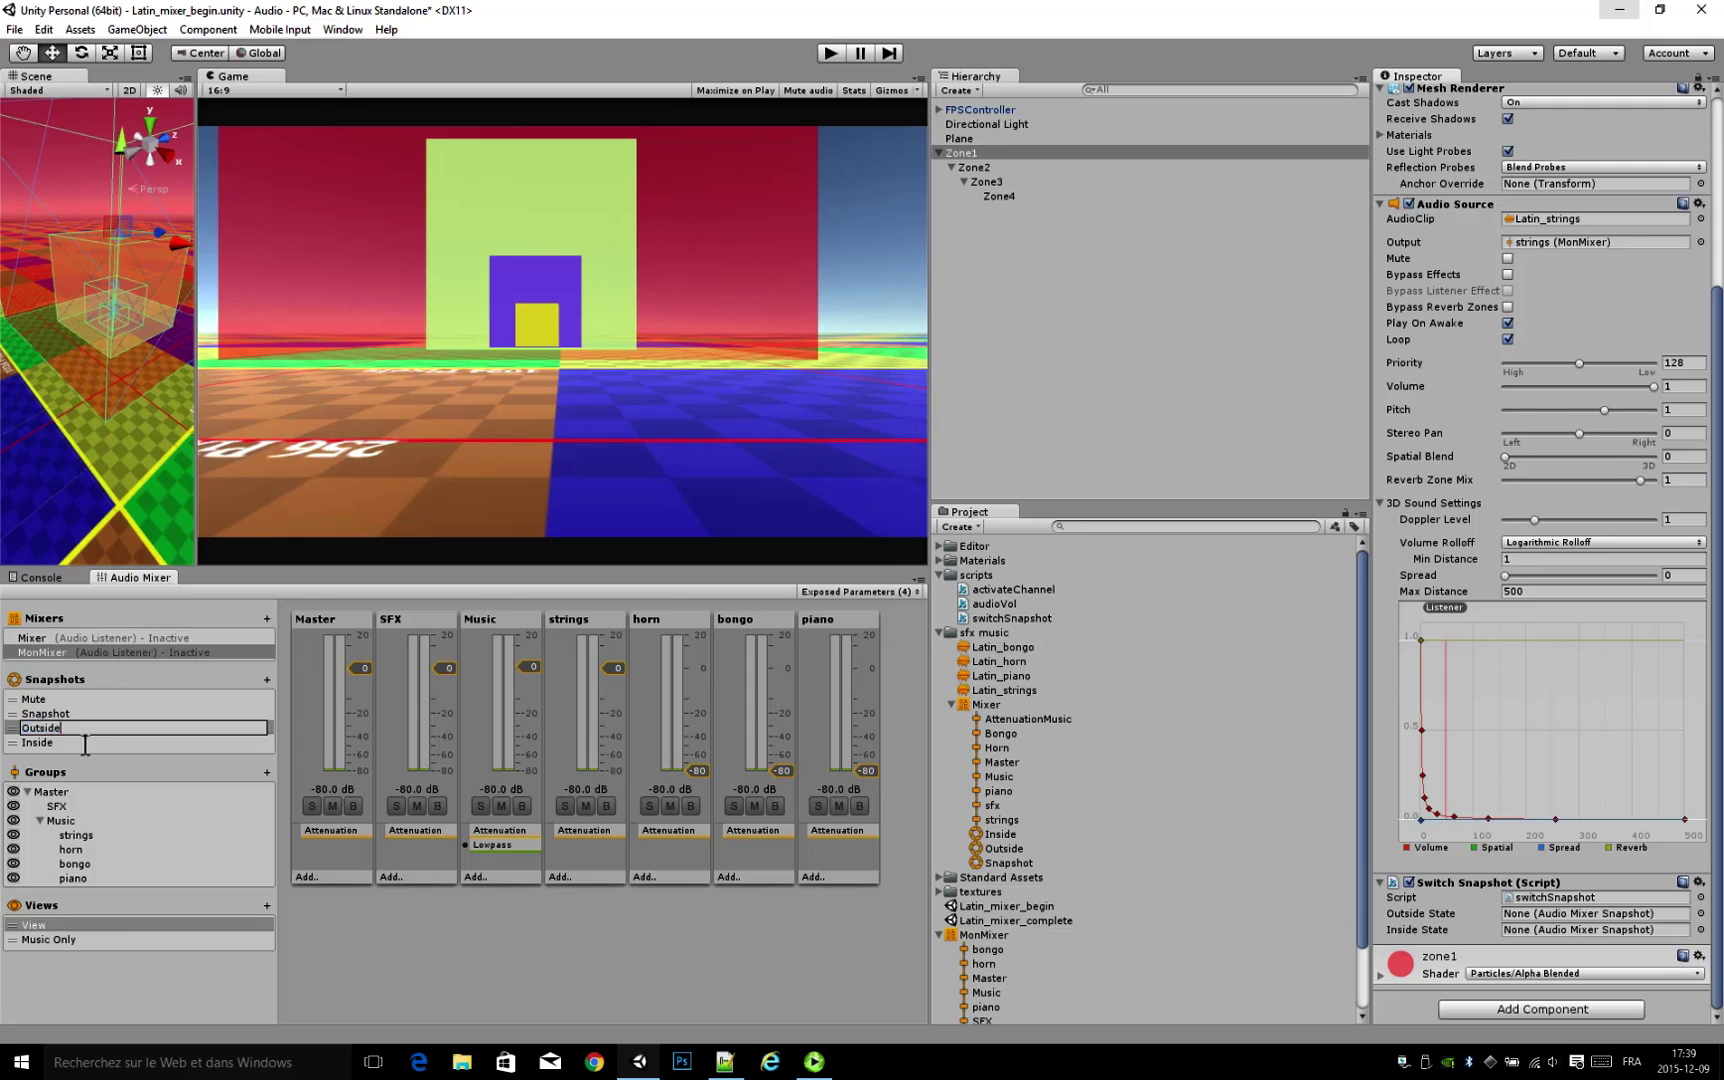
pyautogui.write('_new')
pyautogui.click(57, 746)
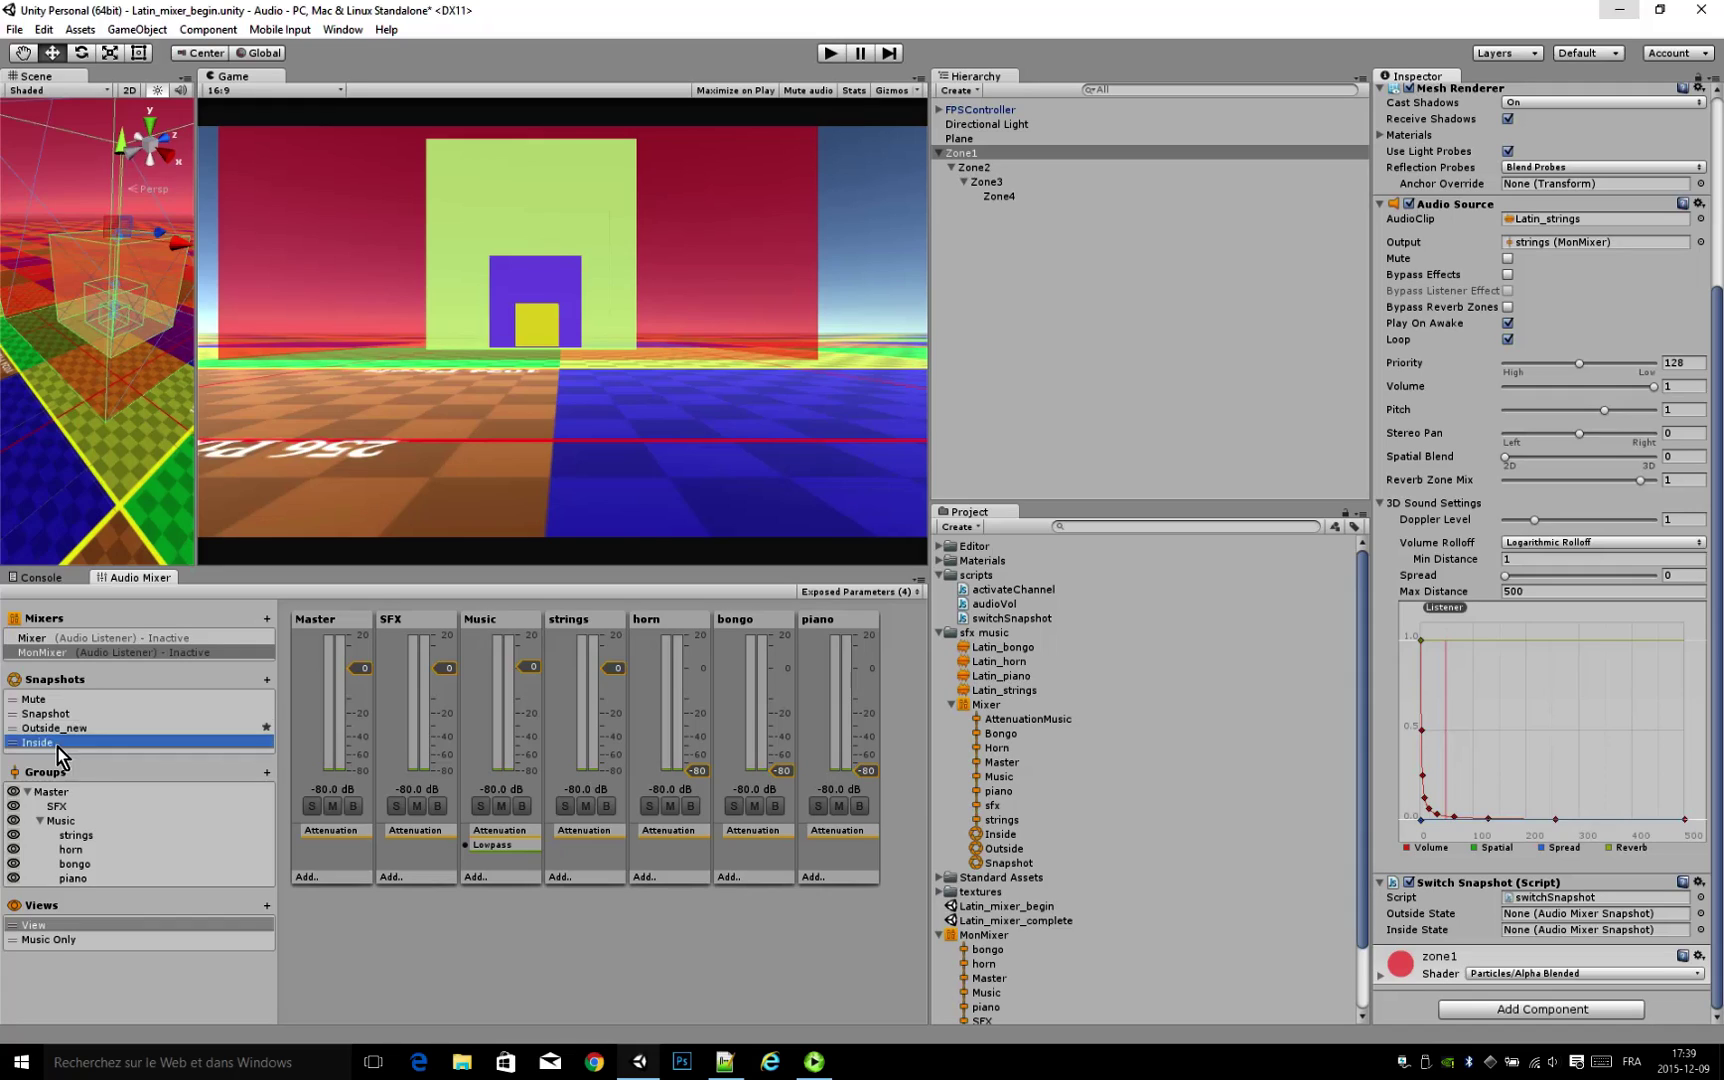
pyautogui.doubleClick(57, 746)
pyautogui.press('End')
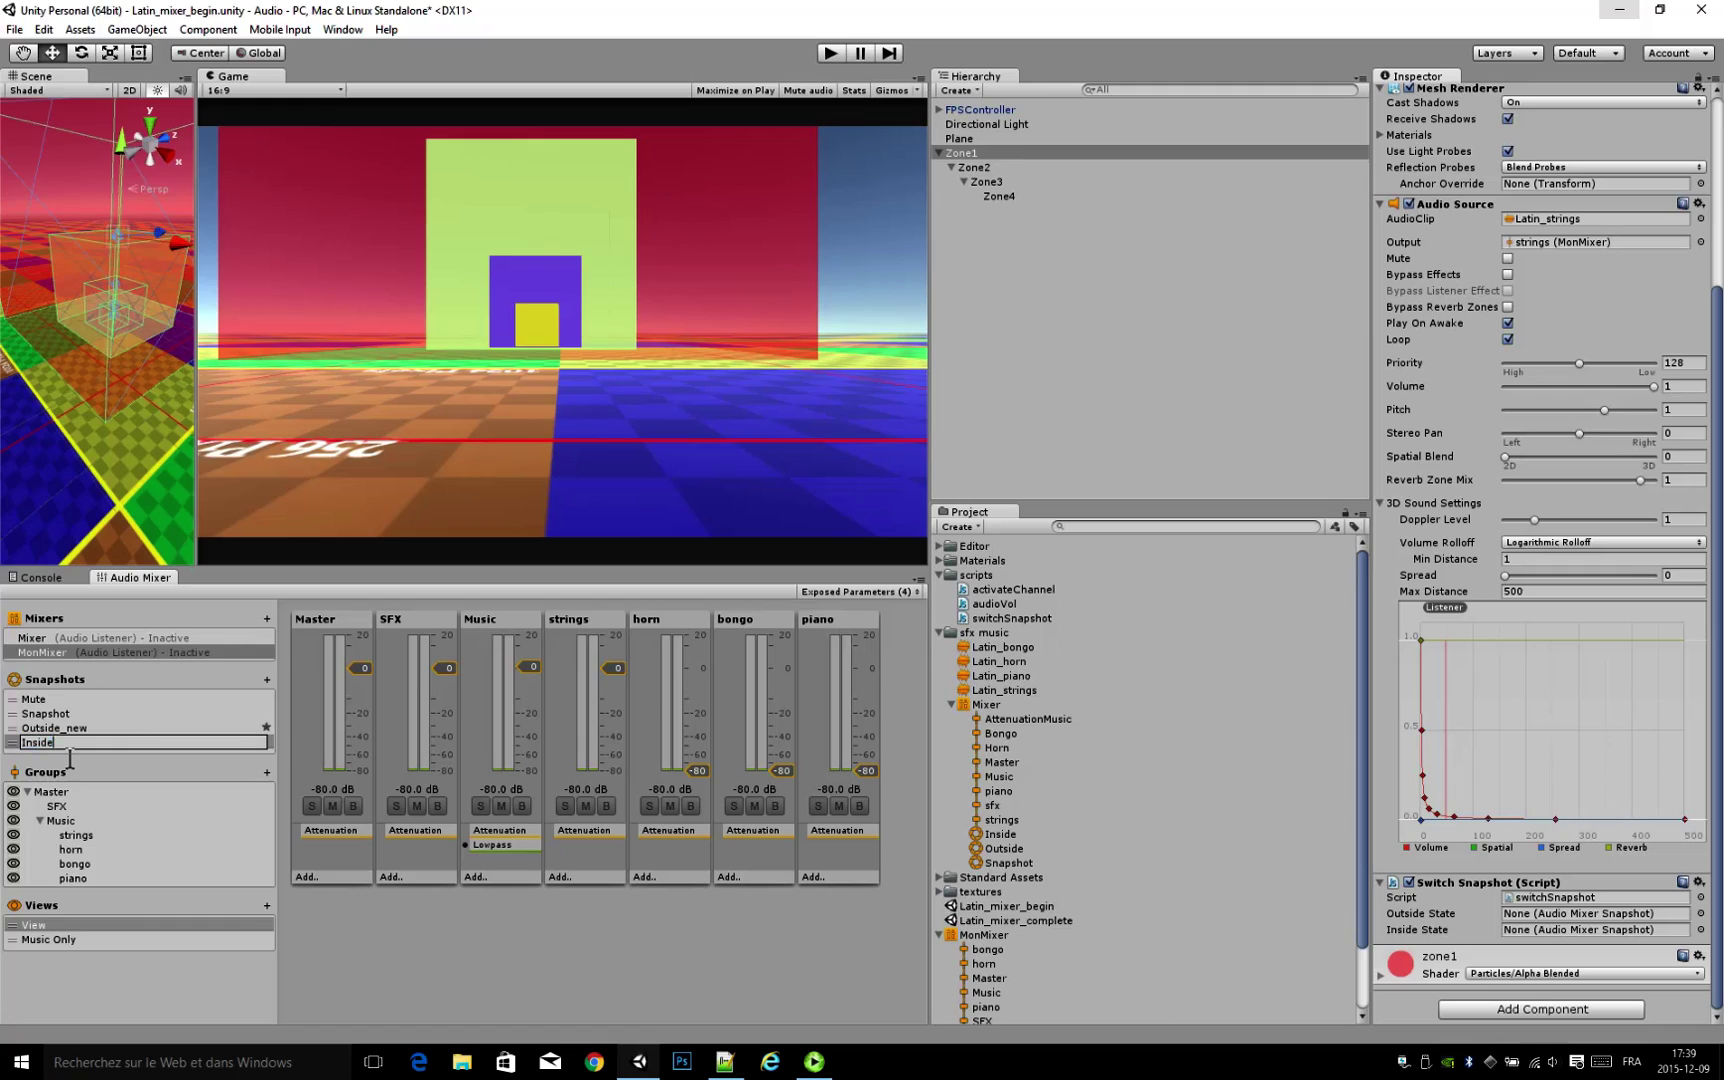
pyautogui.write('_new')
pyautogui.press('Return')
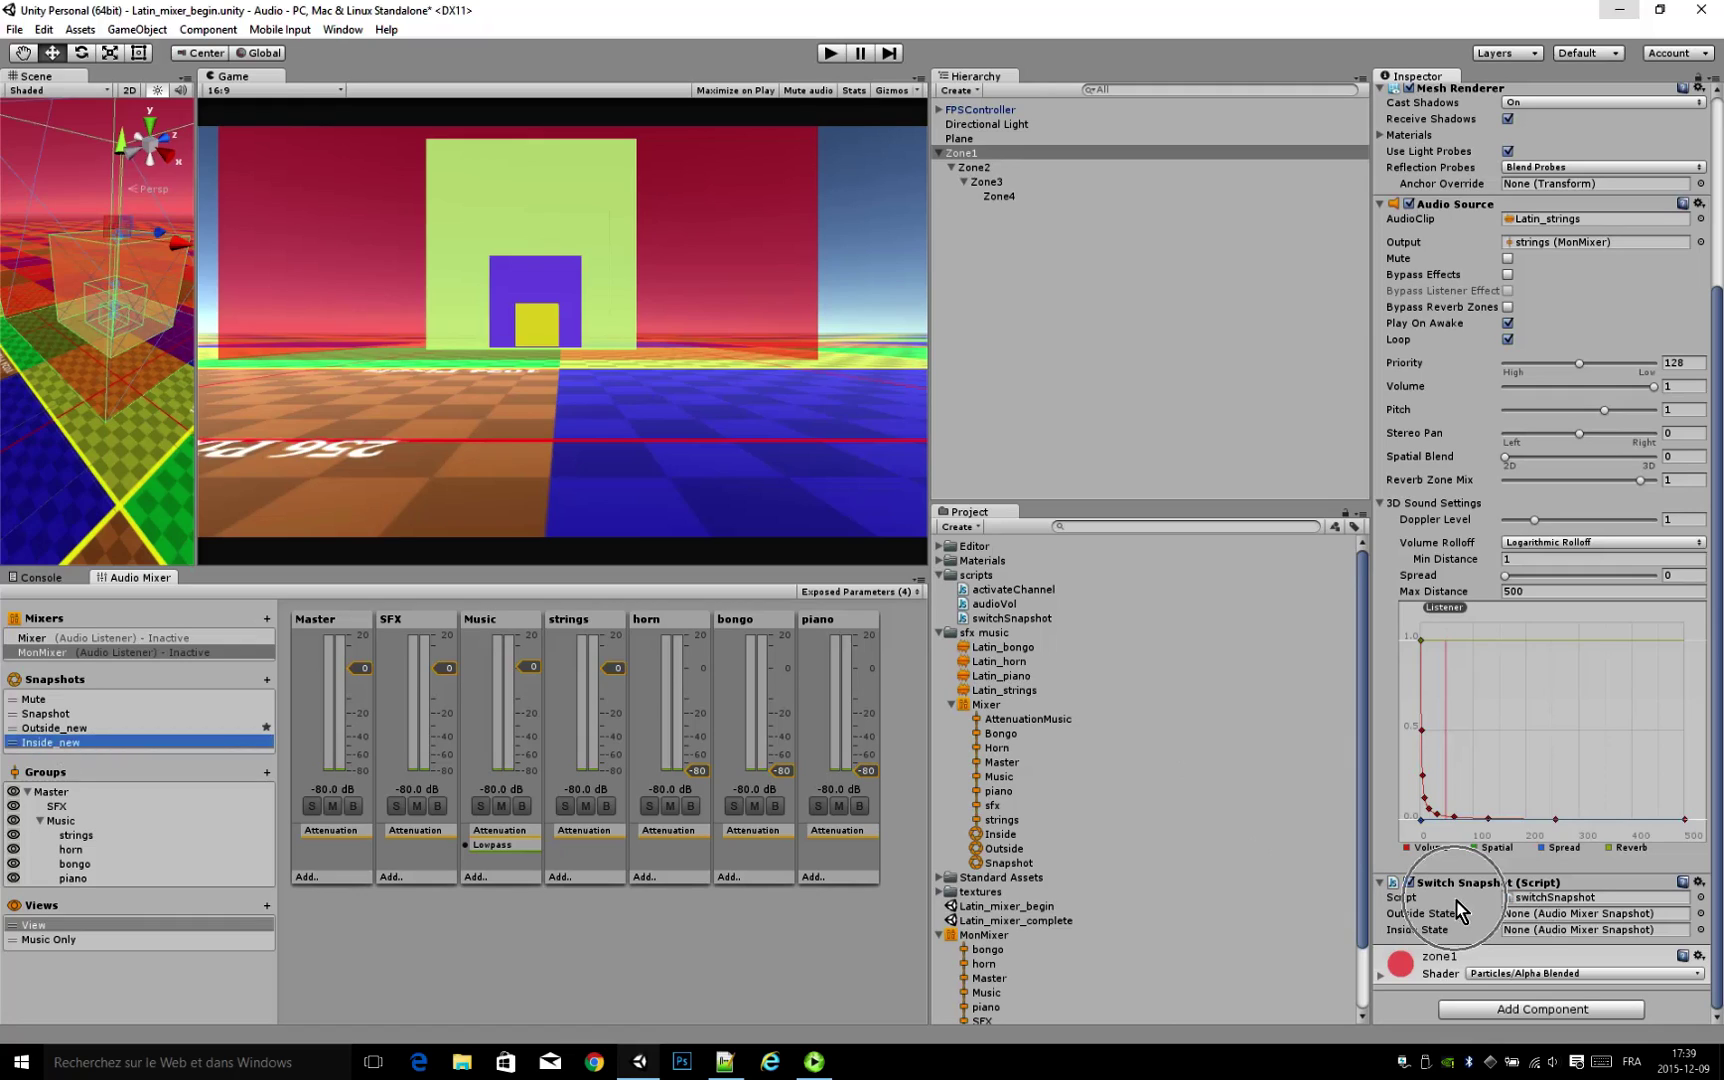
# Step: Assign Outside_new as the Outside State and Inside_new as the Inside State of Zone1's Switch Snapshot script, and save the scene
pyautogui.click(1700, 913)
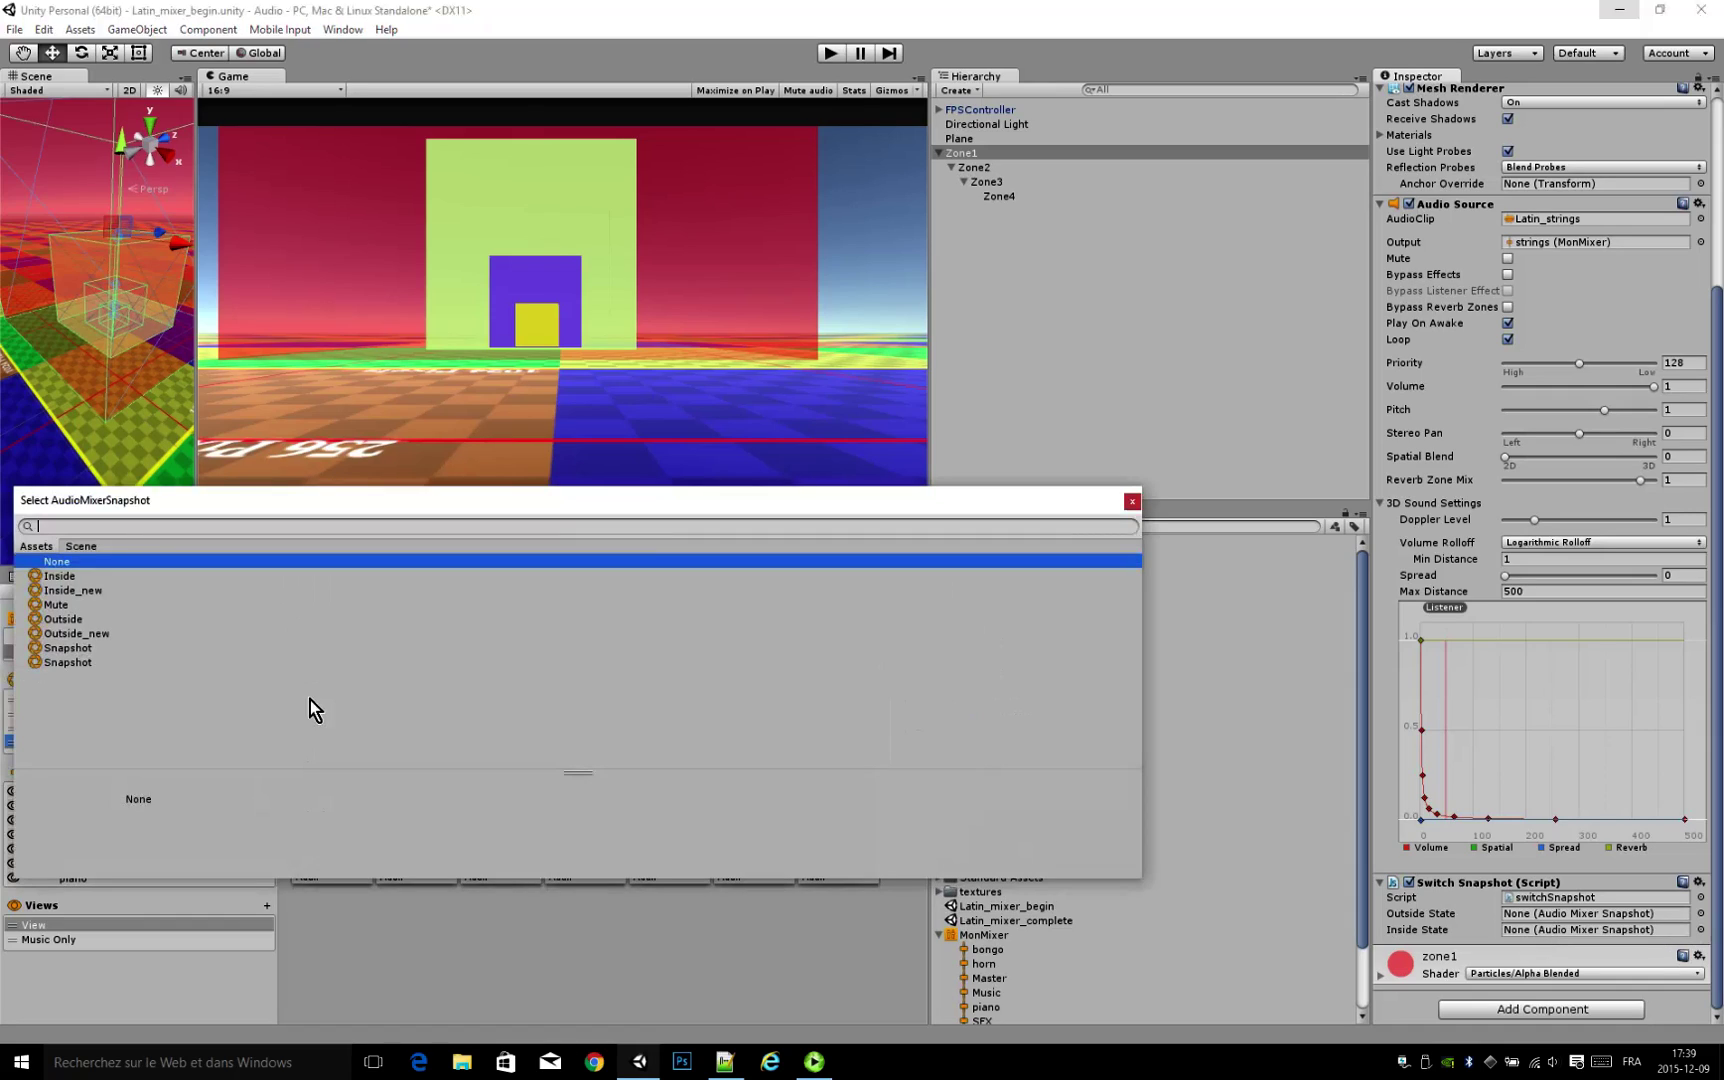
pyautogui.click(105, 634)
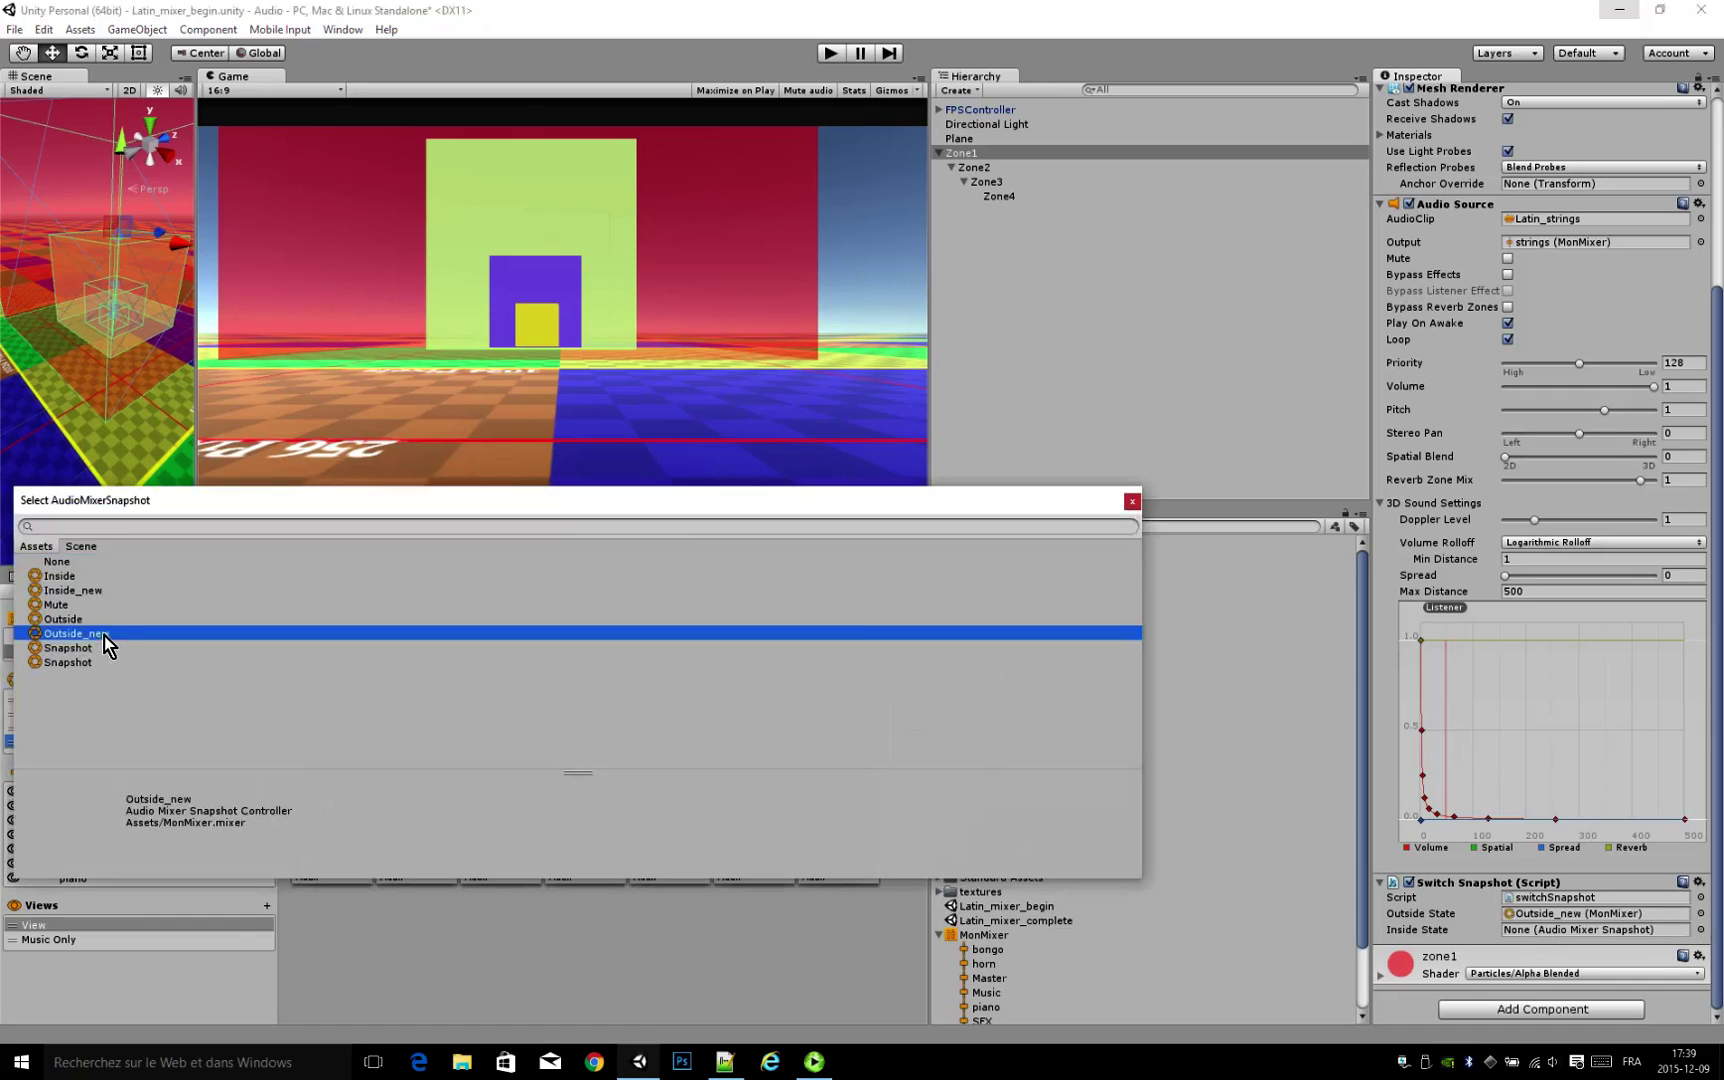
pyautogui.click(1131, 501)
pyautogui.click(1700, 929)
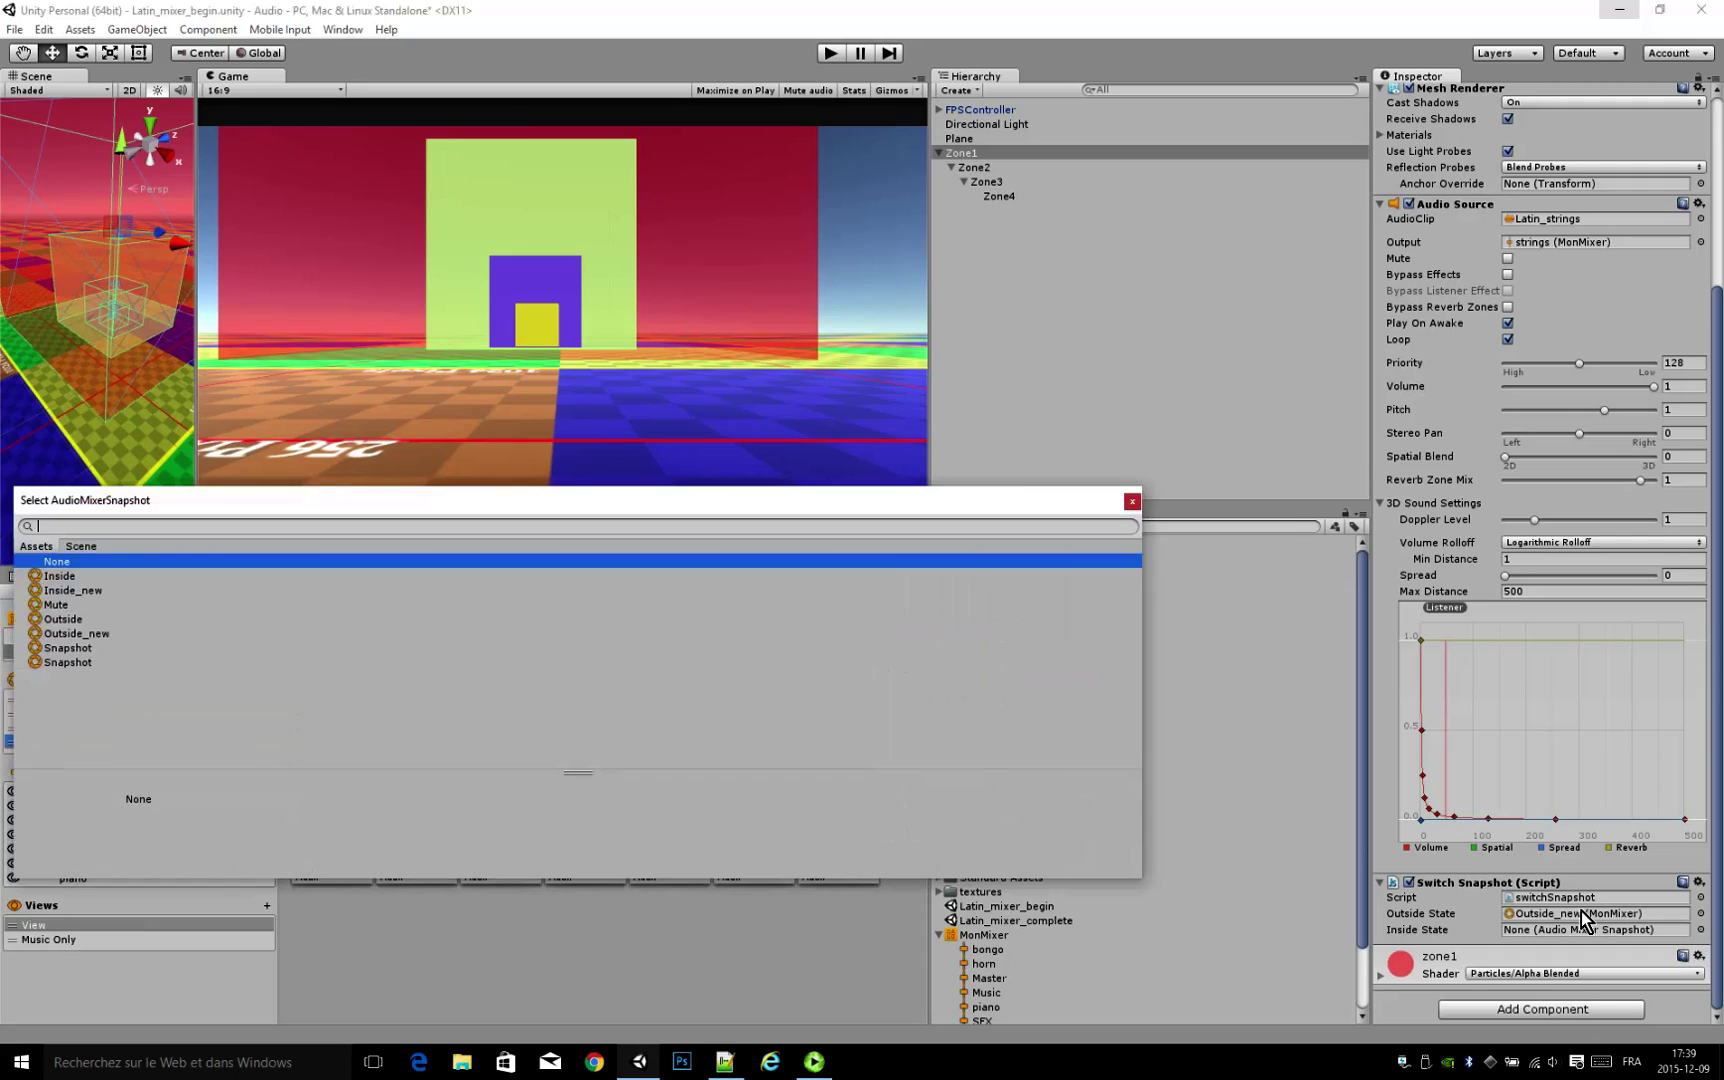
pyautogui.click(79, 590)
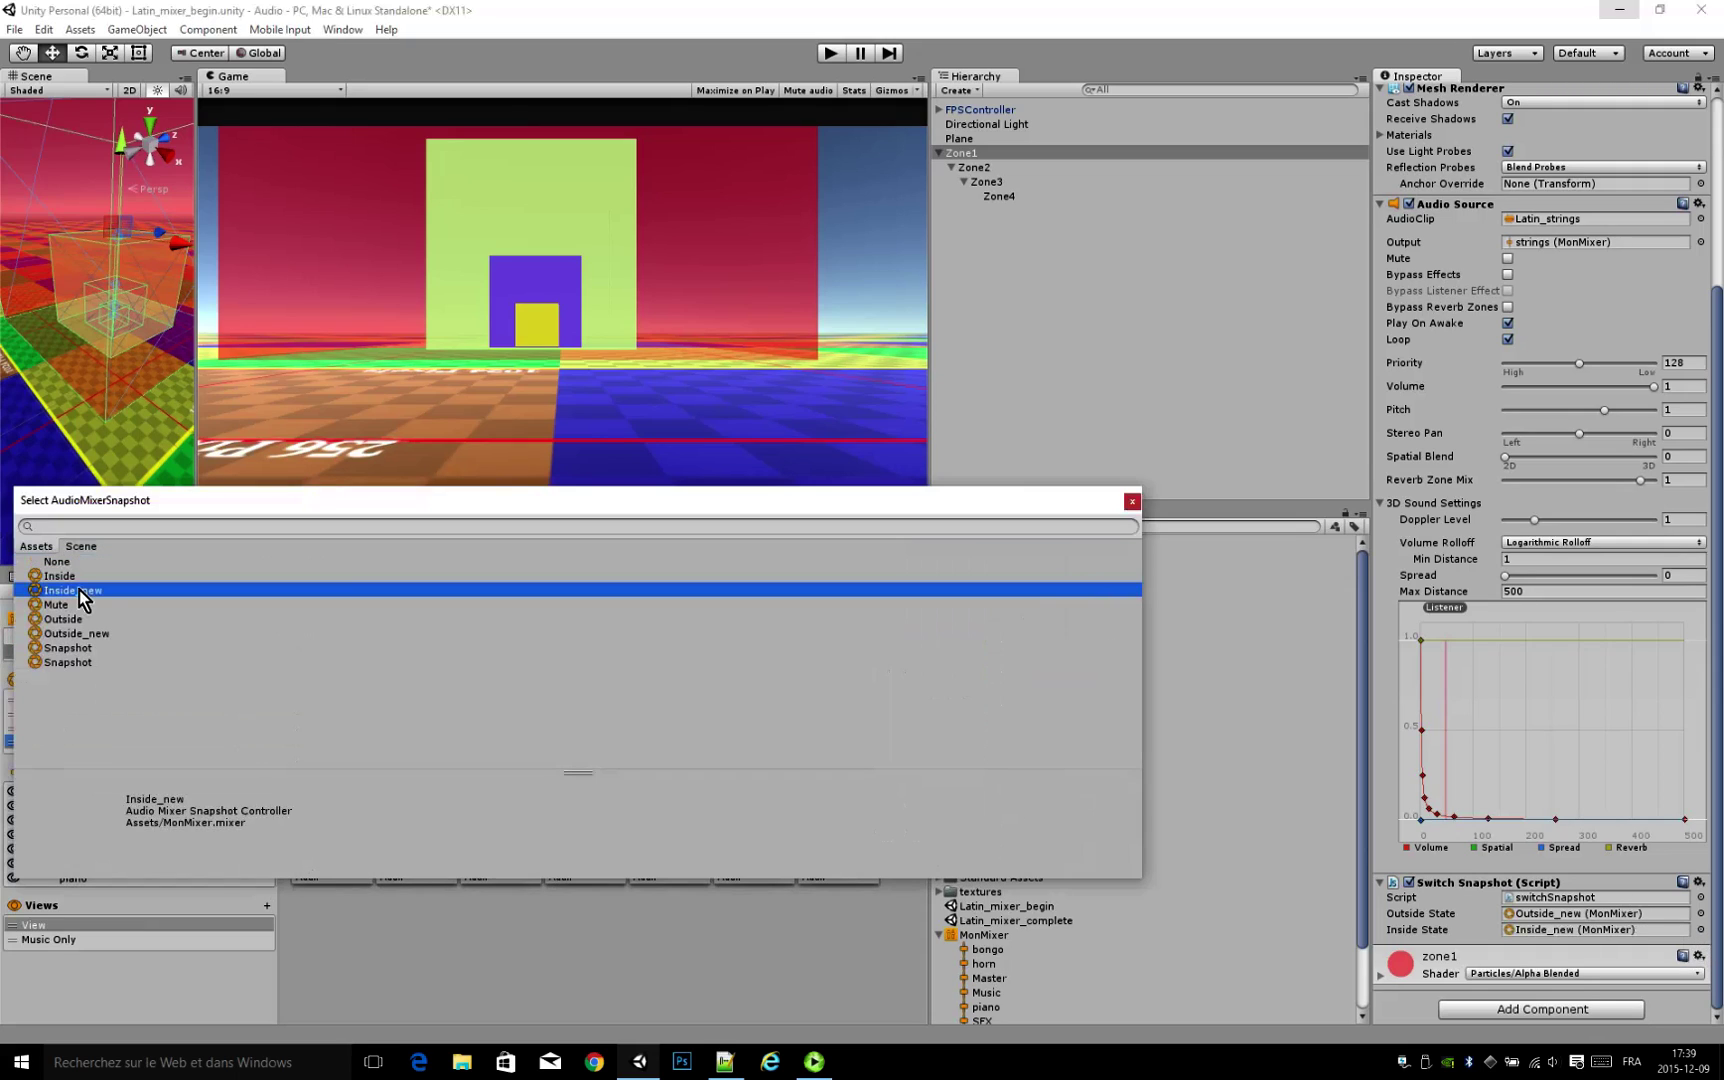
pyautogui.click(1131, 501)
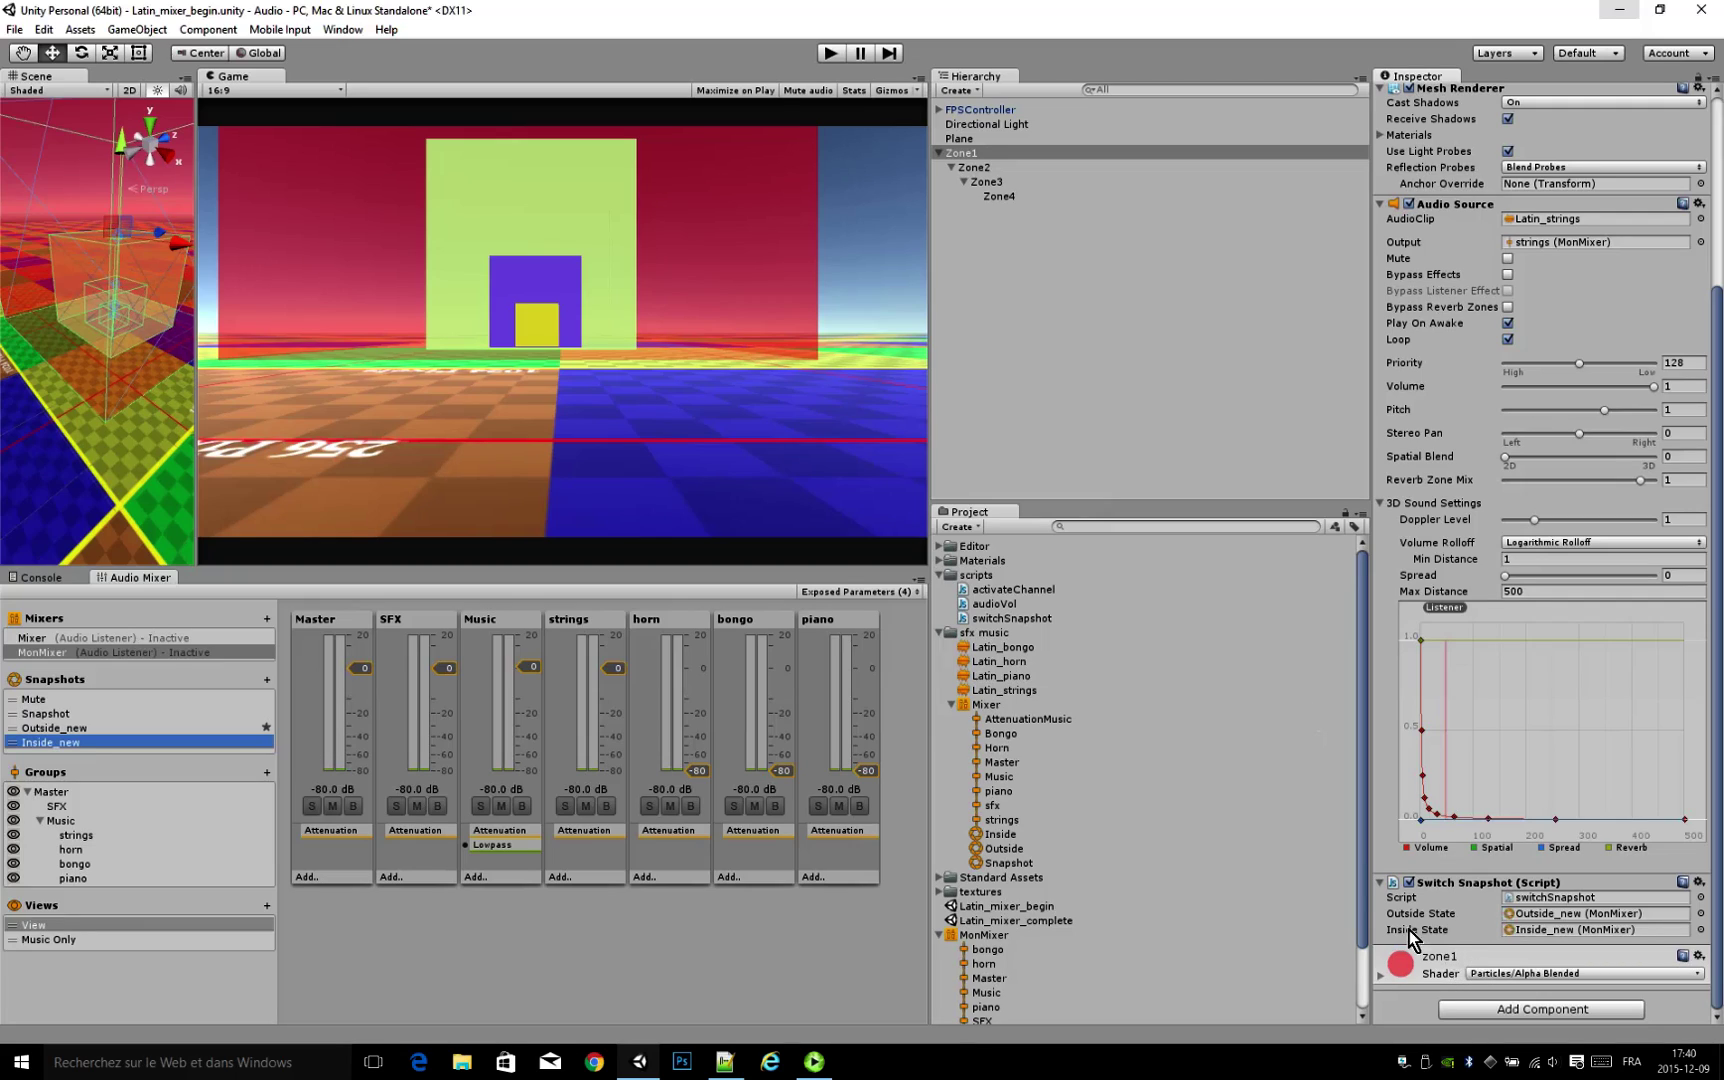
pyautogui.hotkey('ctrl', 's')
# Step: Run the scene, move toward Zone1 and raise the system volume to hear the filtered strings
pyautogui.click(832, 53)
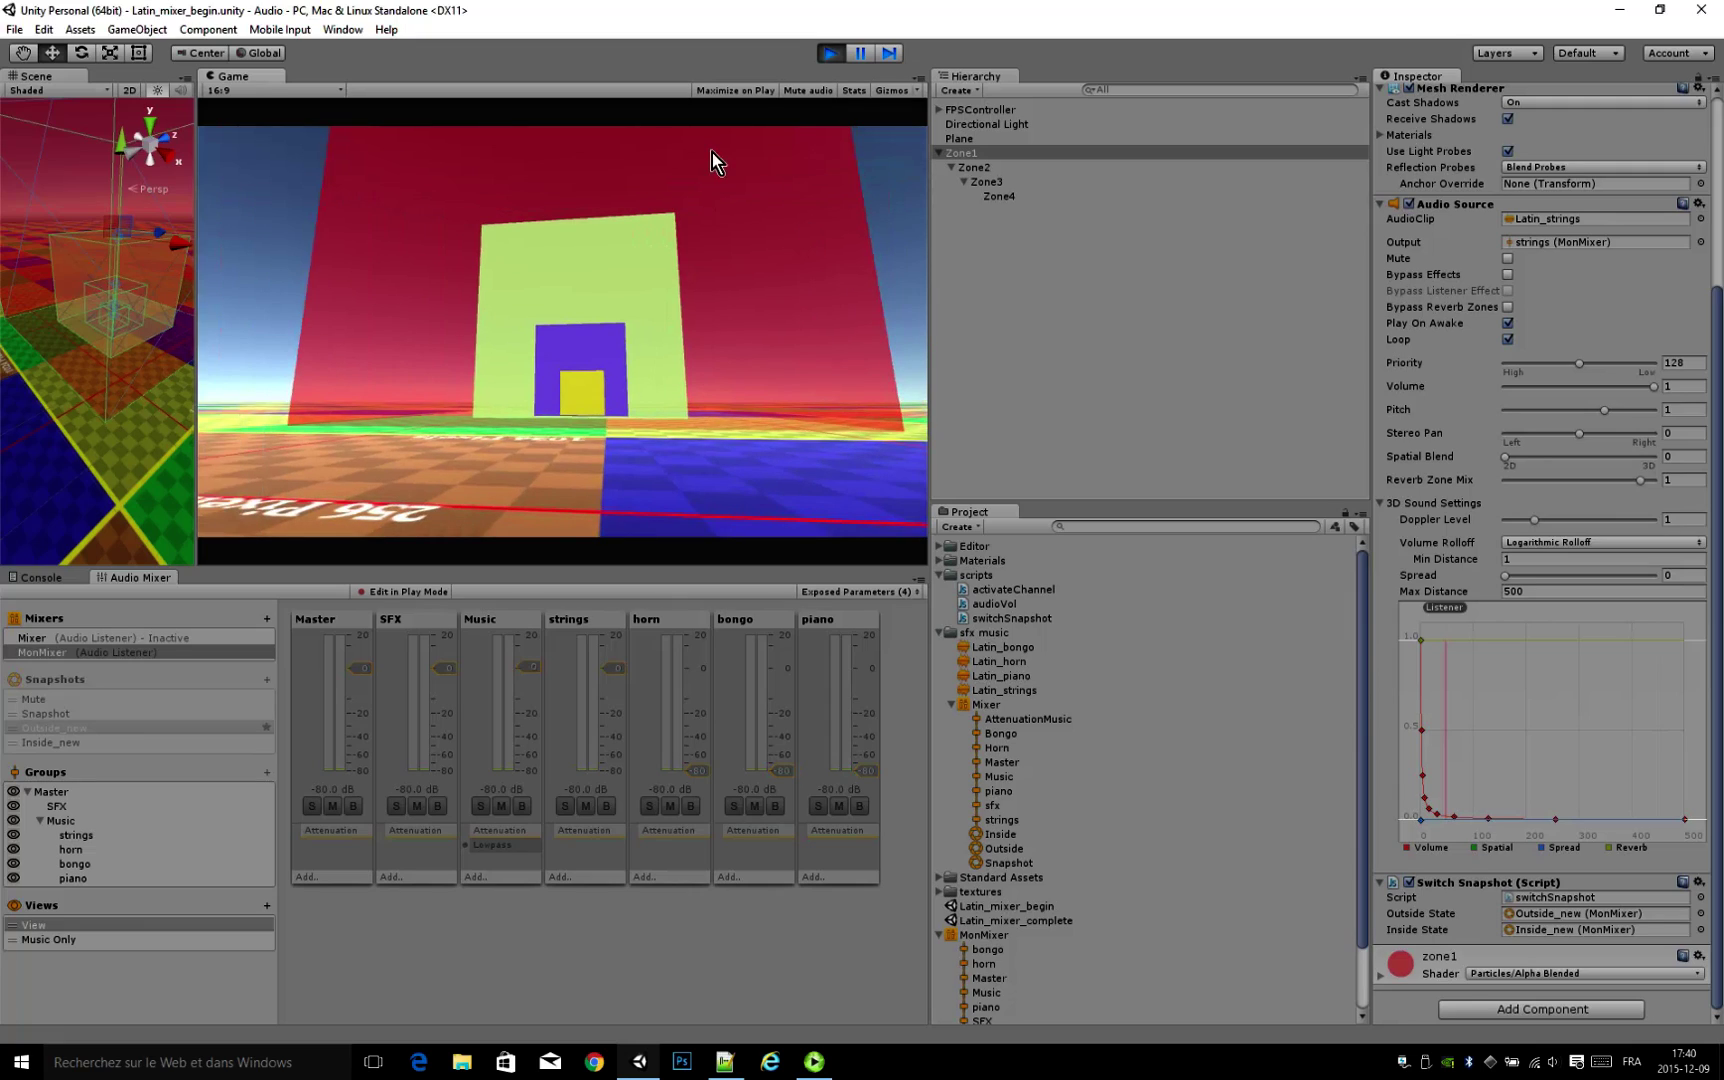
pyautogui.press('w')
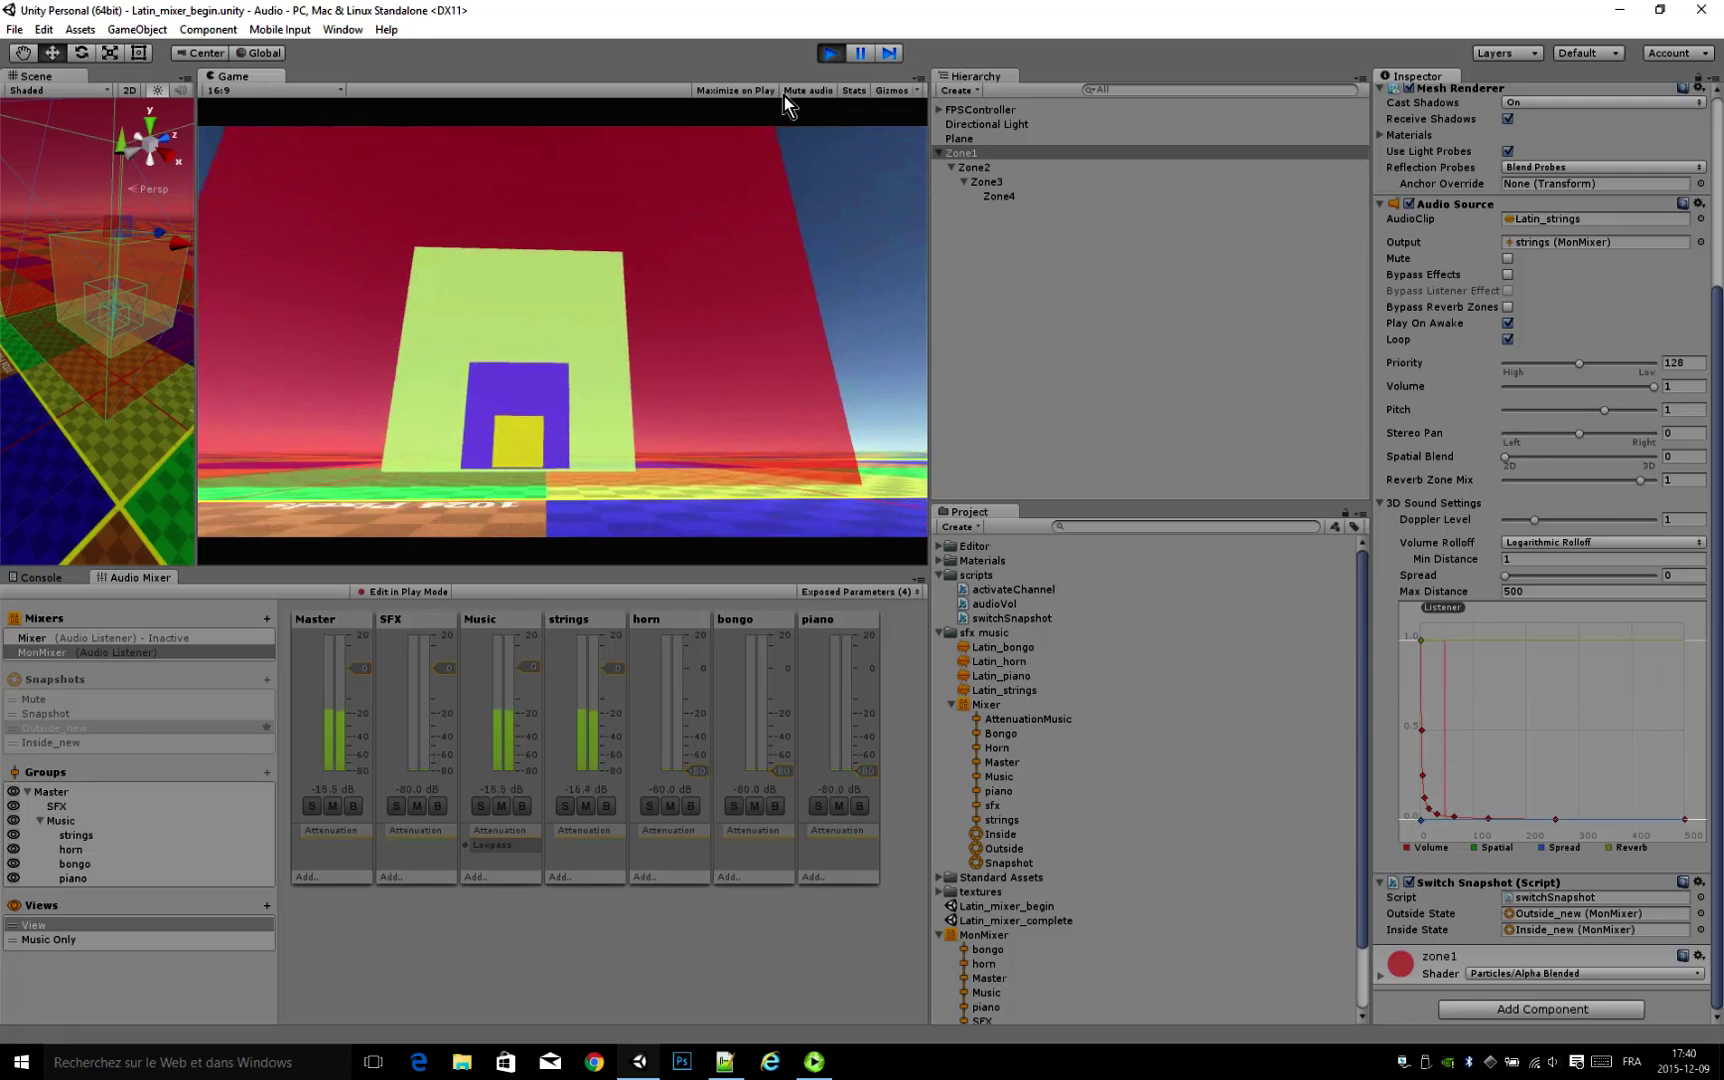
pyautogui.press('XF86AudioRaiseVolume')
pyautogui.press('XF86AudioRaiseVolume')
pyautogui.press('XF86AudioRaiseVolume')
pyautogui.press('XF86AudioRaiseVolume')
pyautogui.press('XF86AudioRaiseVolume')
pyautogui.press('XF86AudioRaiseVolume')
pyautogui.press('XF86AudioRaiseVolume')
pyautogui.press('XF86AudioRaiseVolume')
pyautogui.press('XF86AudioRaiseVolume')
pyautogui.press('XF86AudioRaiseVolume')
pyautogui.press('XF86AudioRaiseVolume')
pyautogui.press('XF86AudioRaiseVolume')
pyautogui.press('XF86AudioRaiseVolume')
pyautogui.press('XF86AudioRaiseVolume')
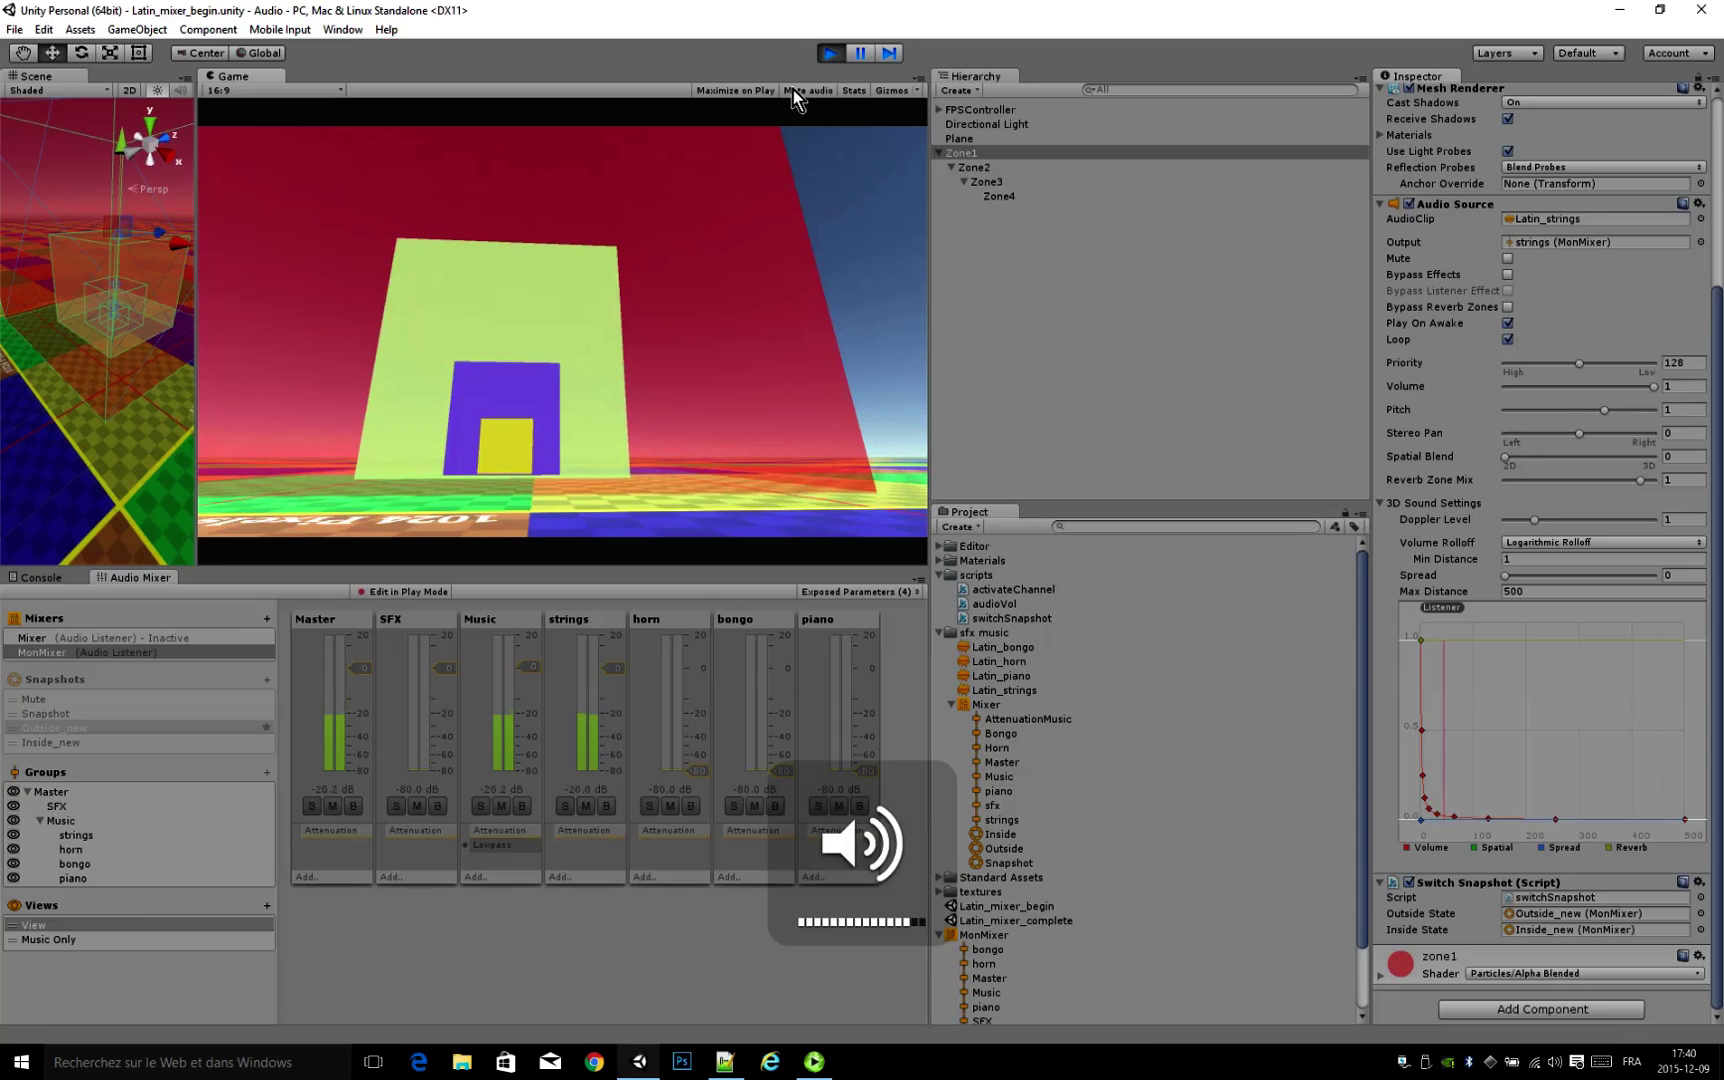
# Step: Walk into Zone1 and back out to test the switch between the Outside_new and Inside_new snapshots
pyautogui.press('w')
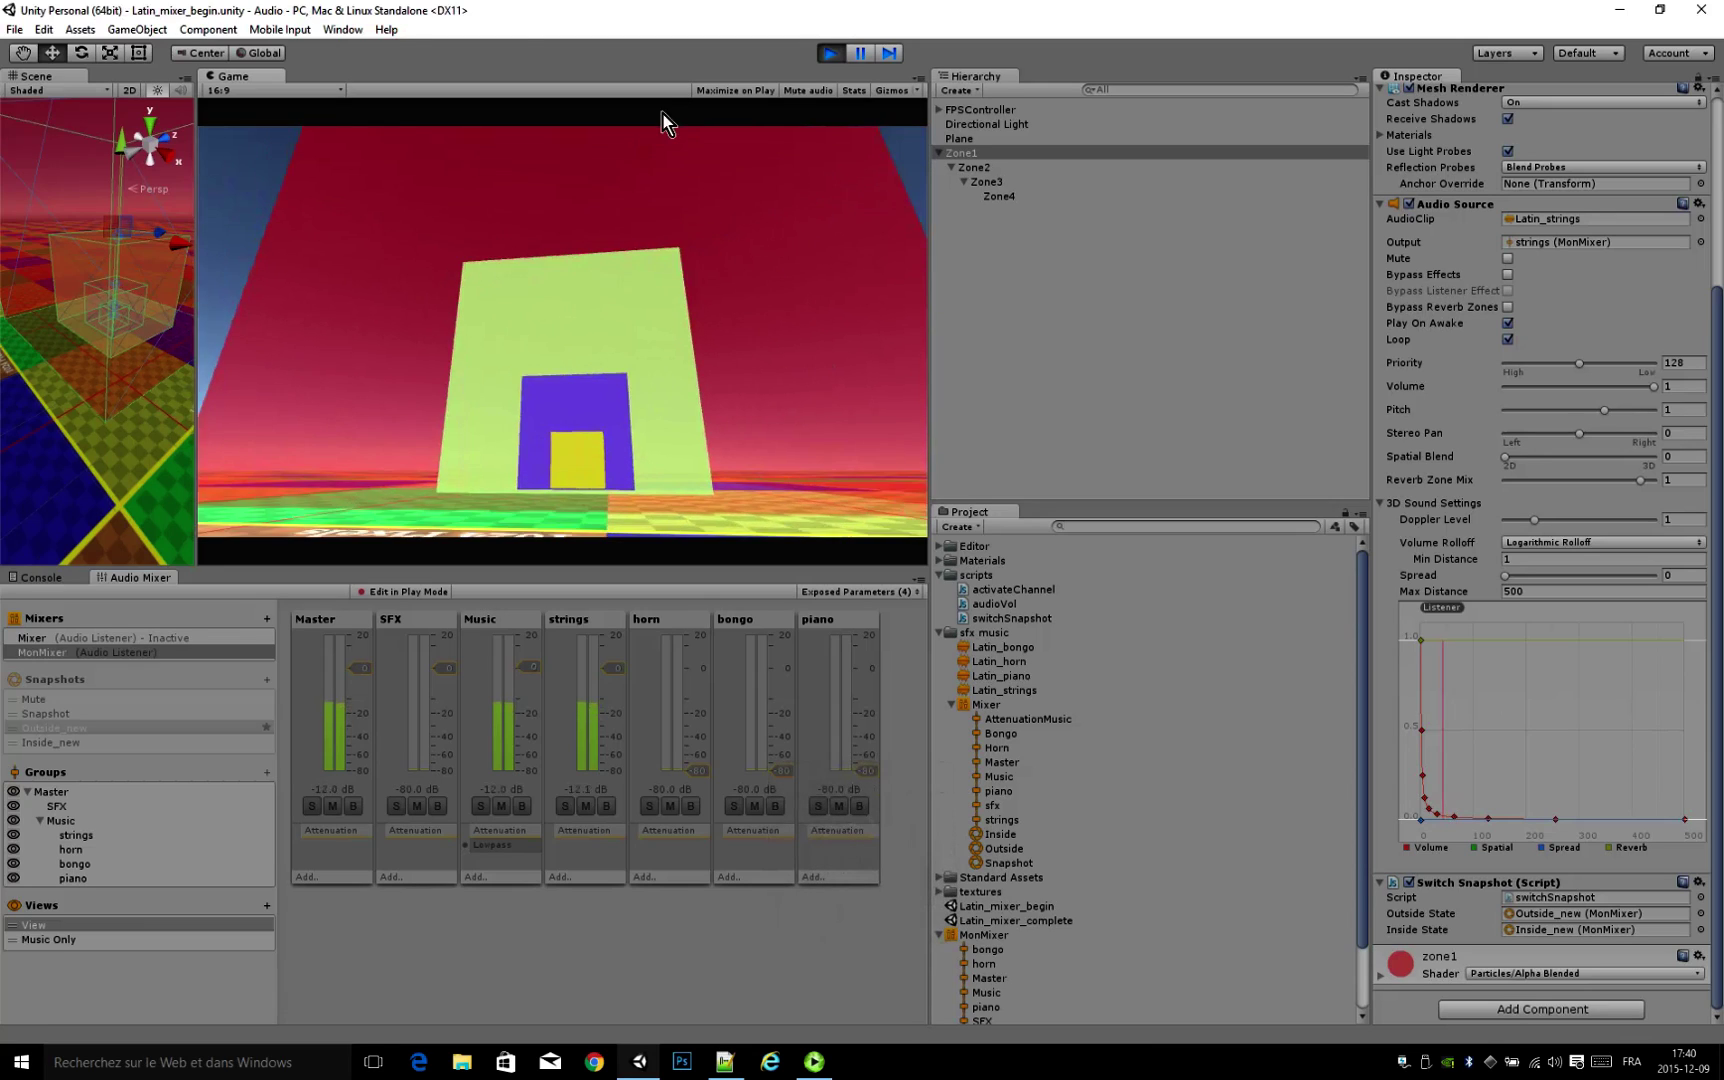
pyautogui.press('w')
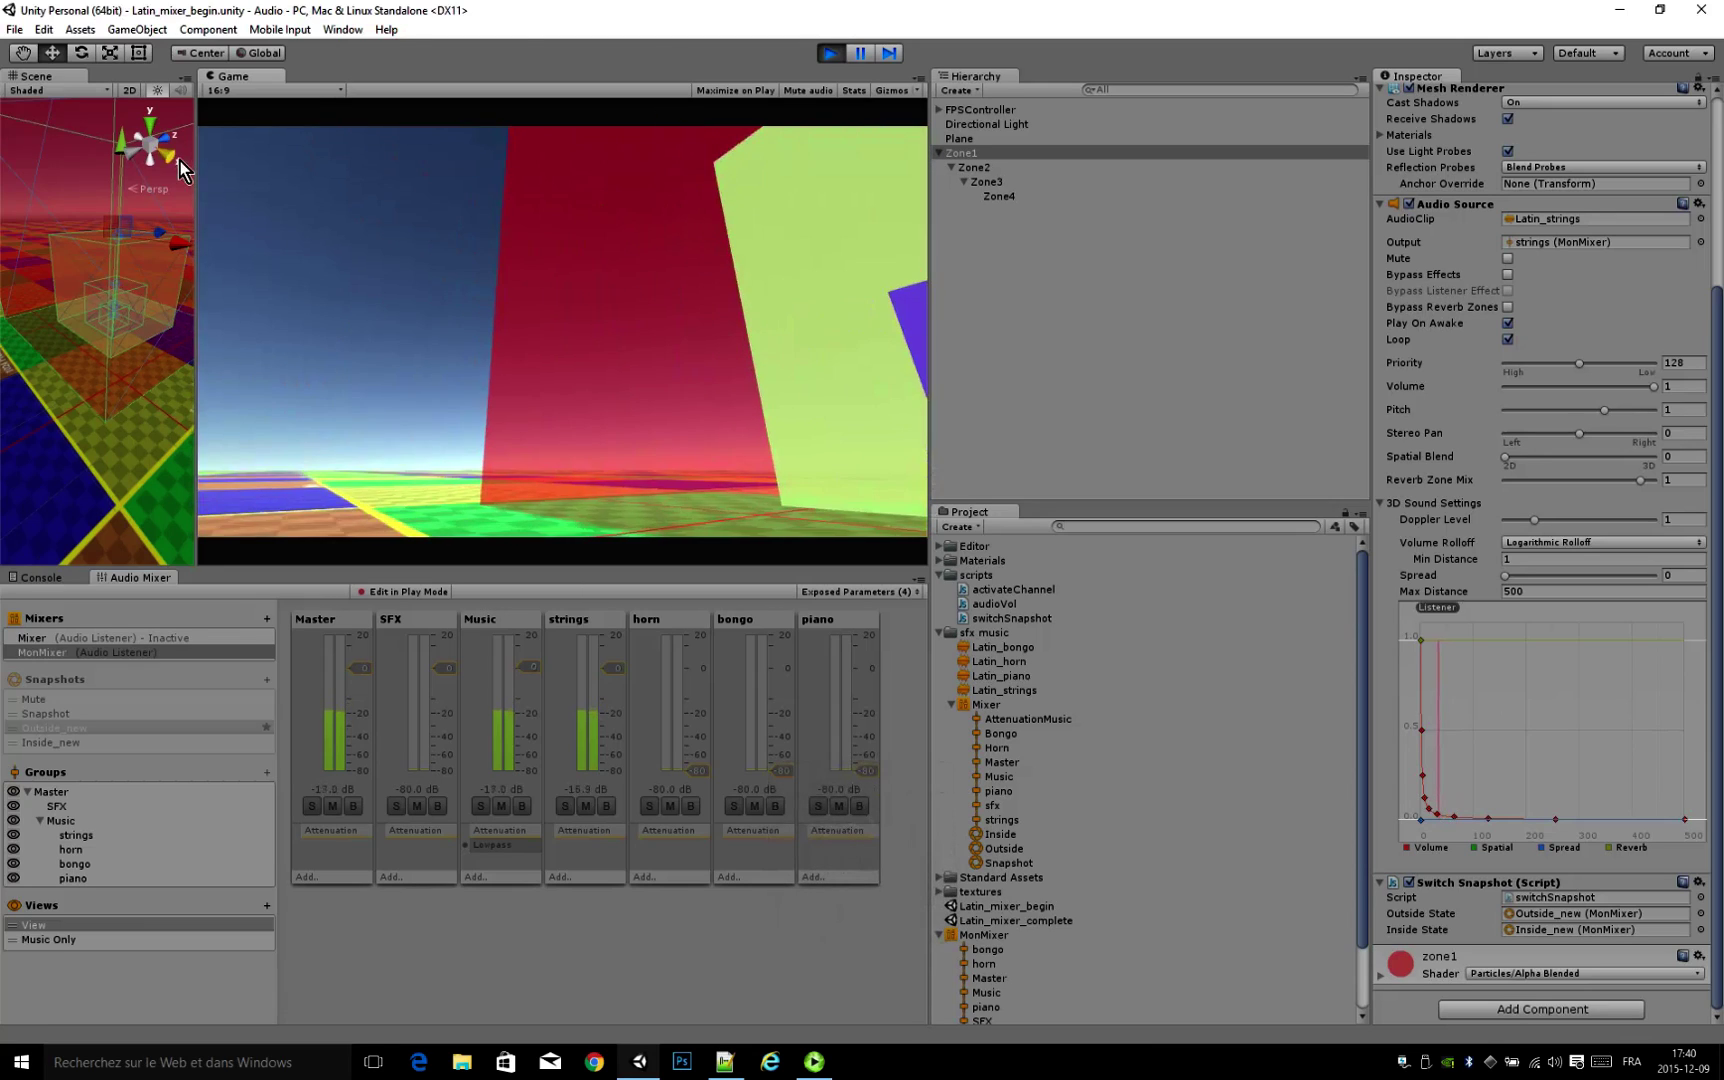
pyautogui.press('w')
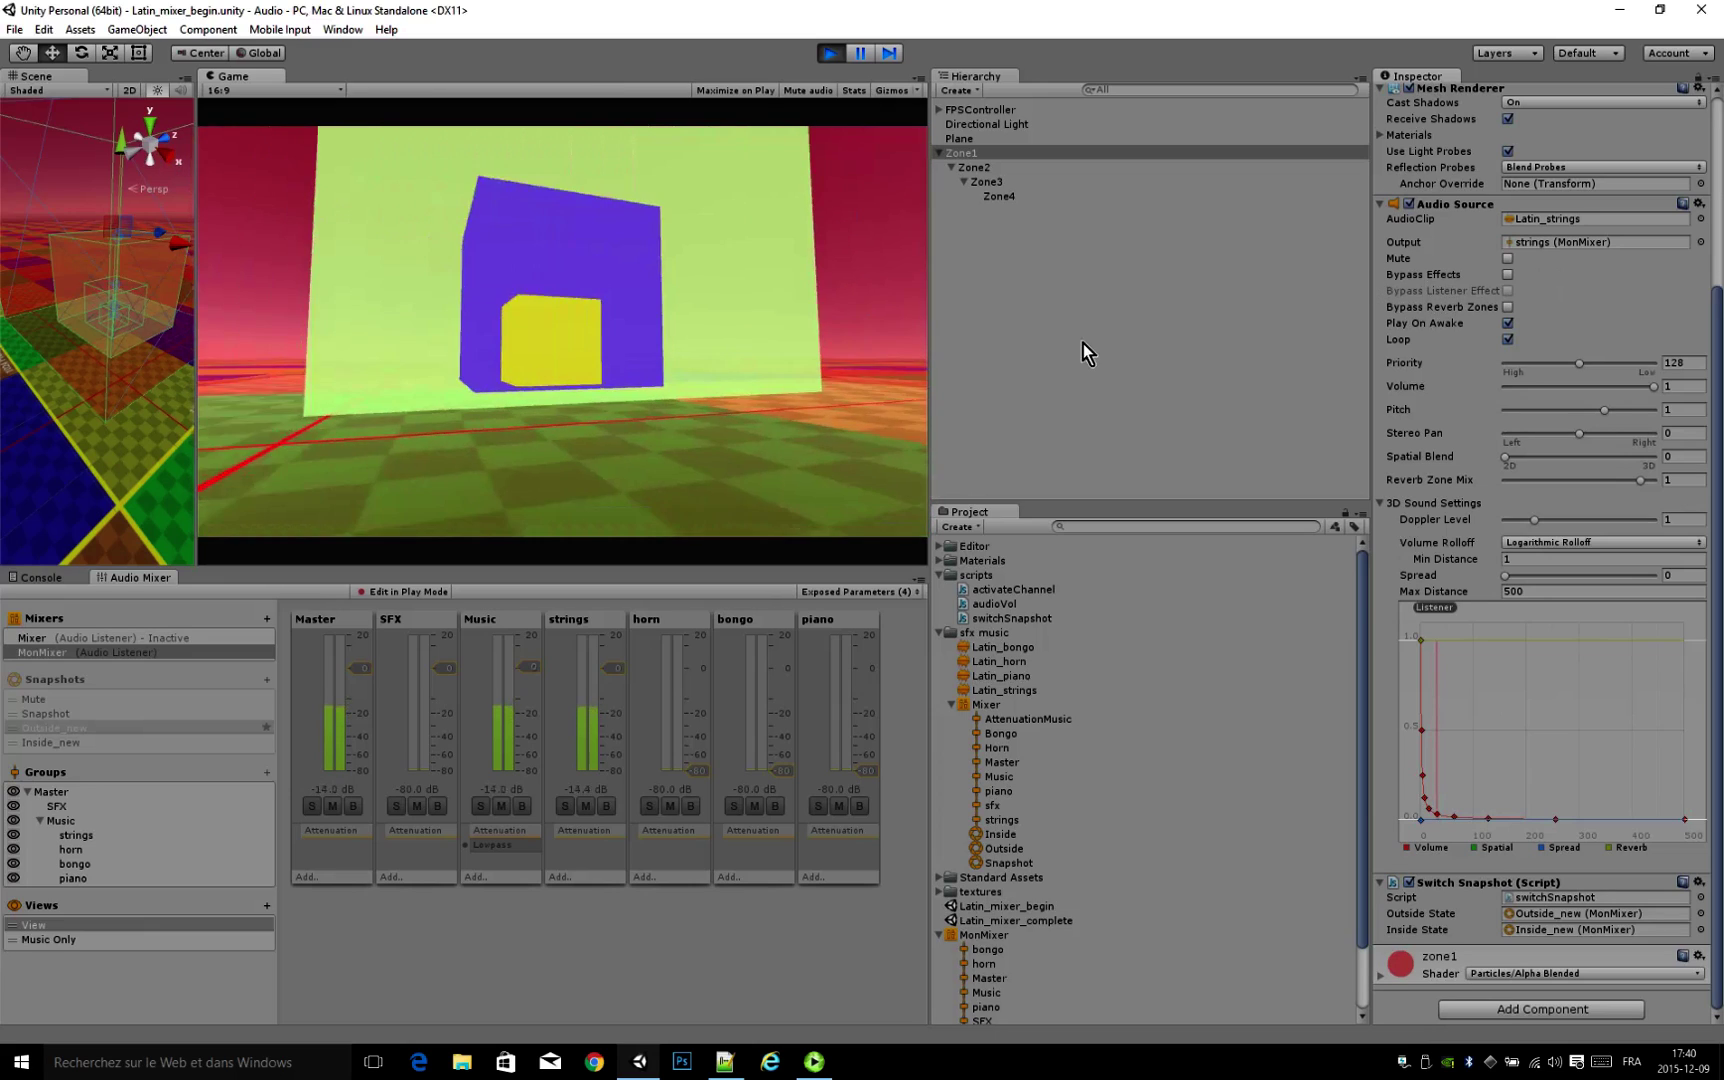
pyautogui.press('w')
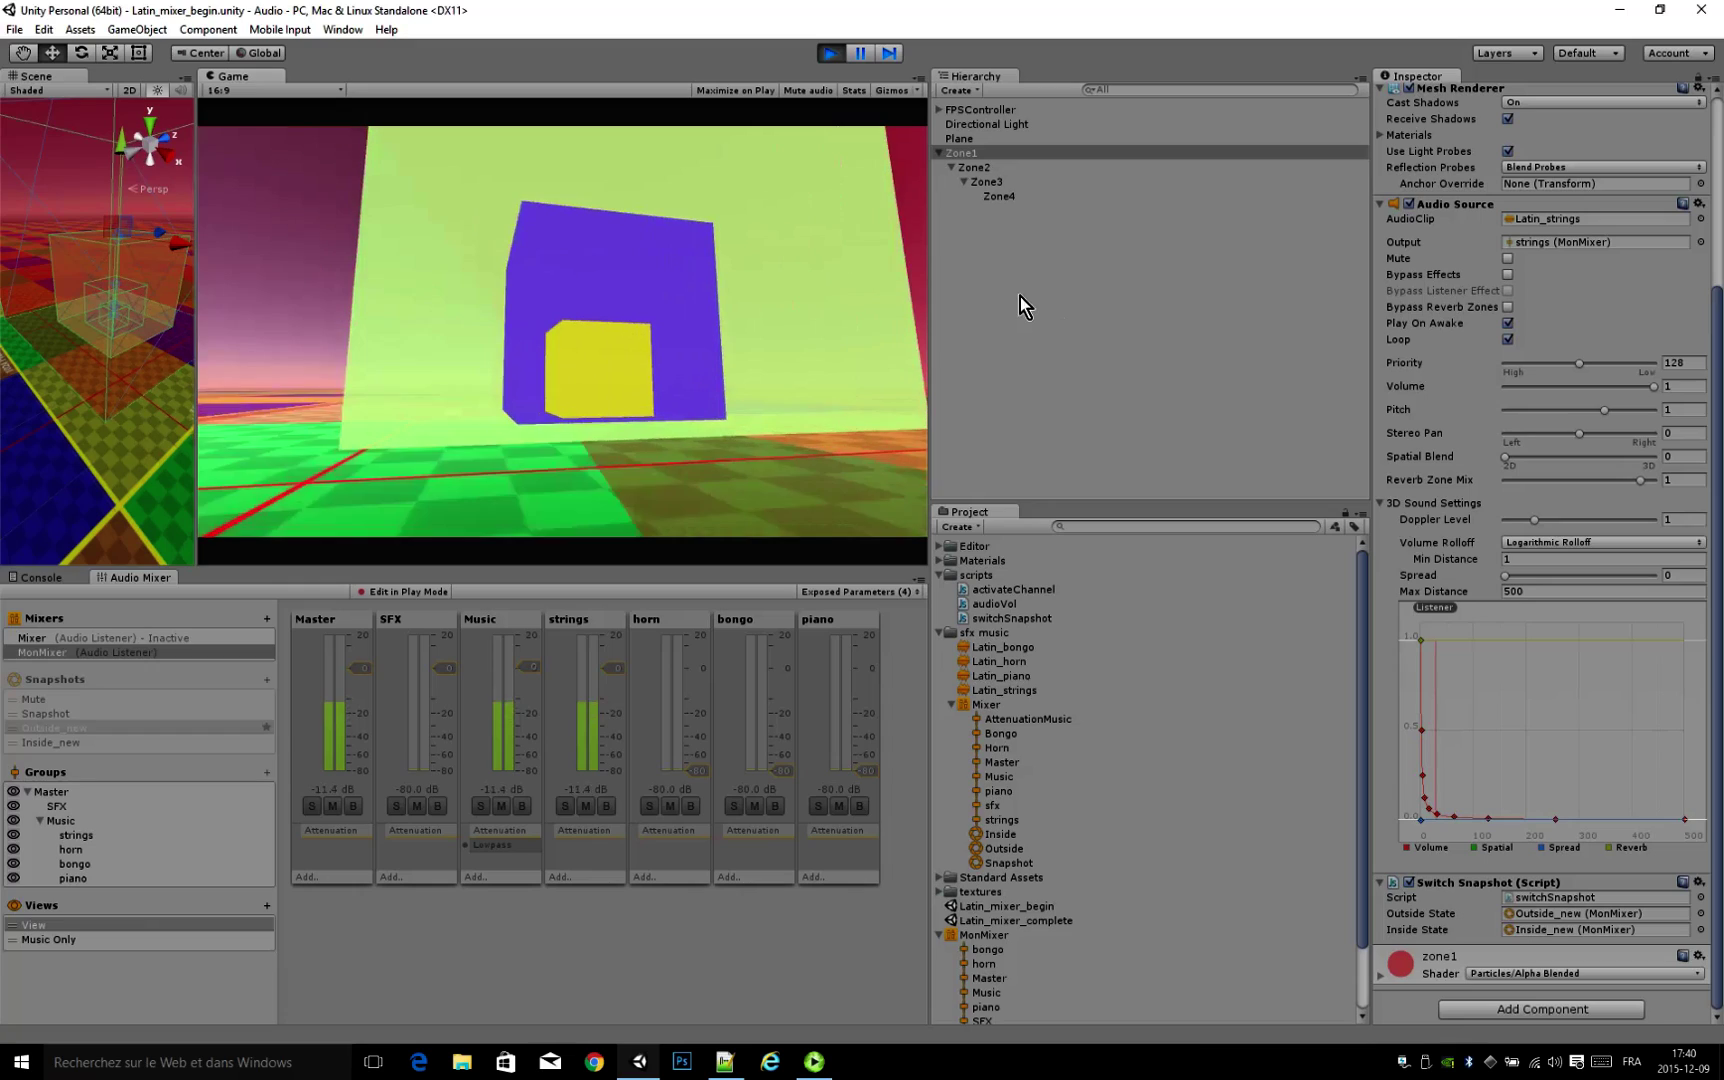
pyautogui.press('w')
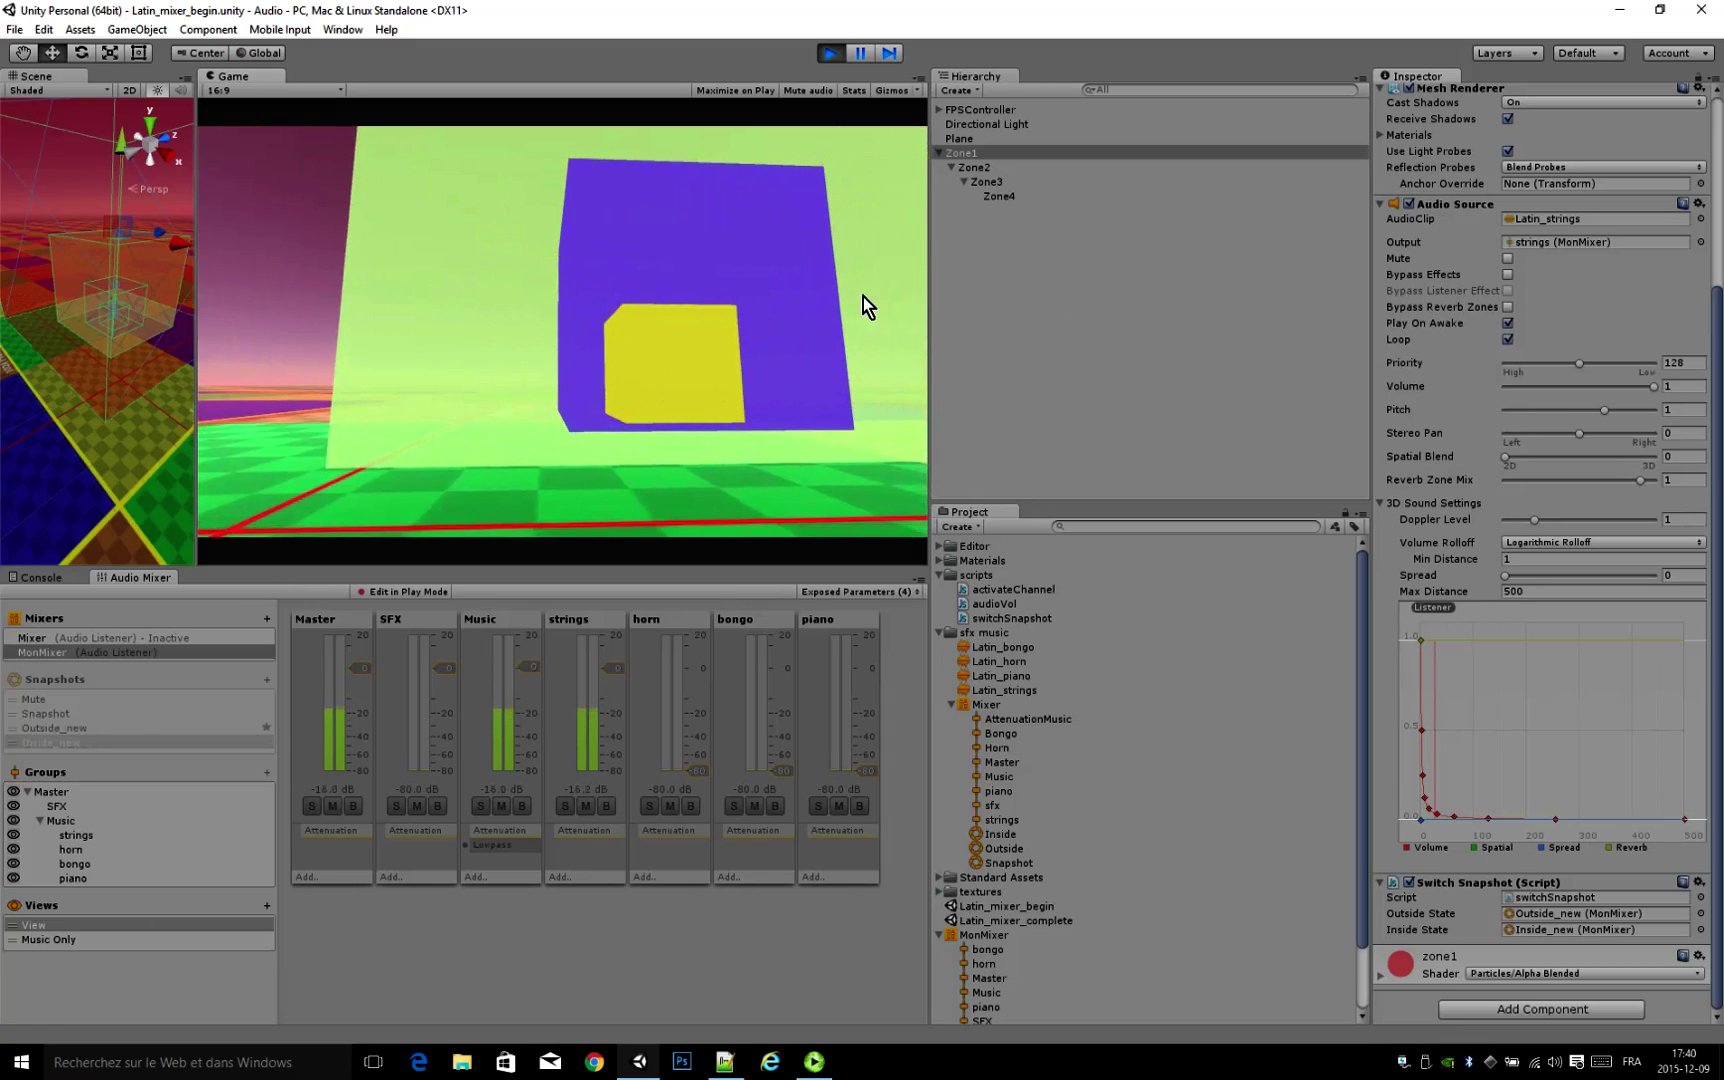
pyautogui.press('s')
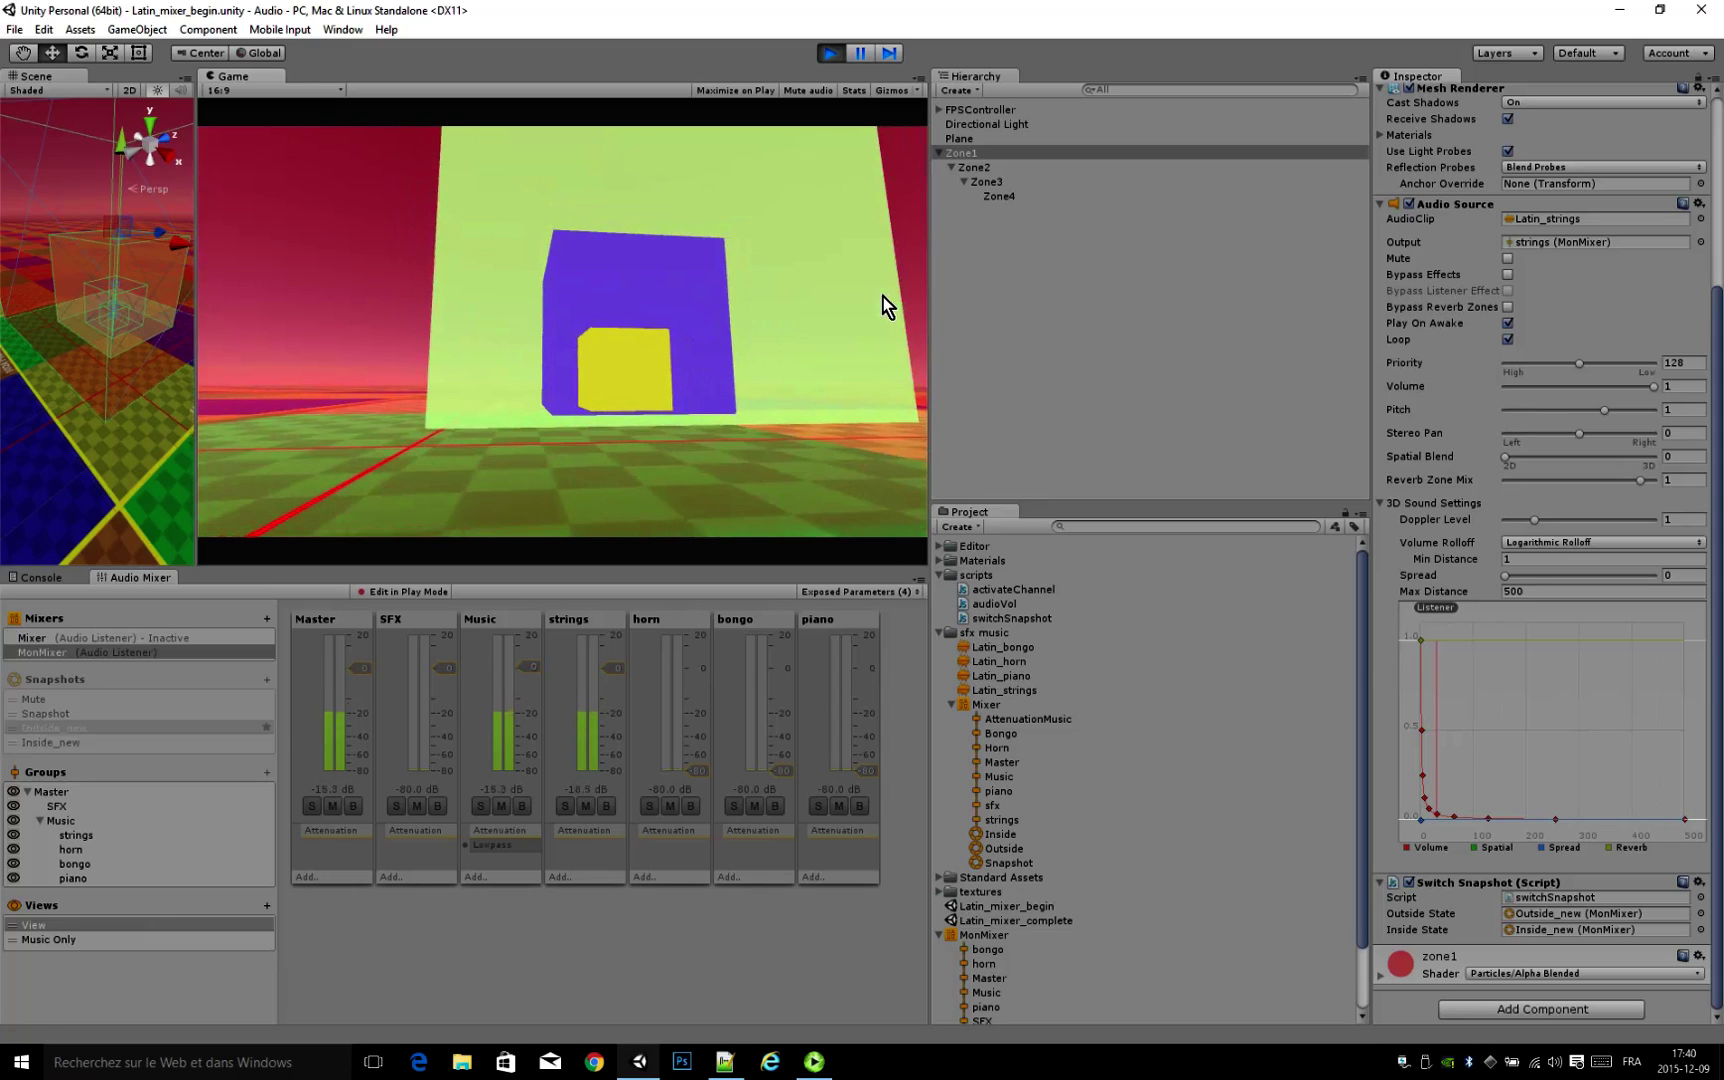
# Step: Walk back through the nested zones into the yellow innermost one to test the music layers, and lower the system volume
pyautogui.press('w')
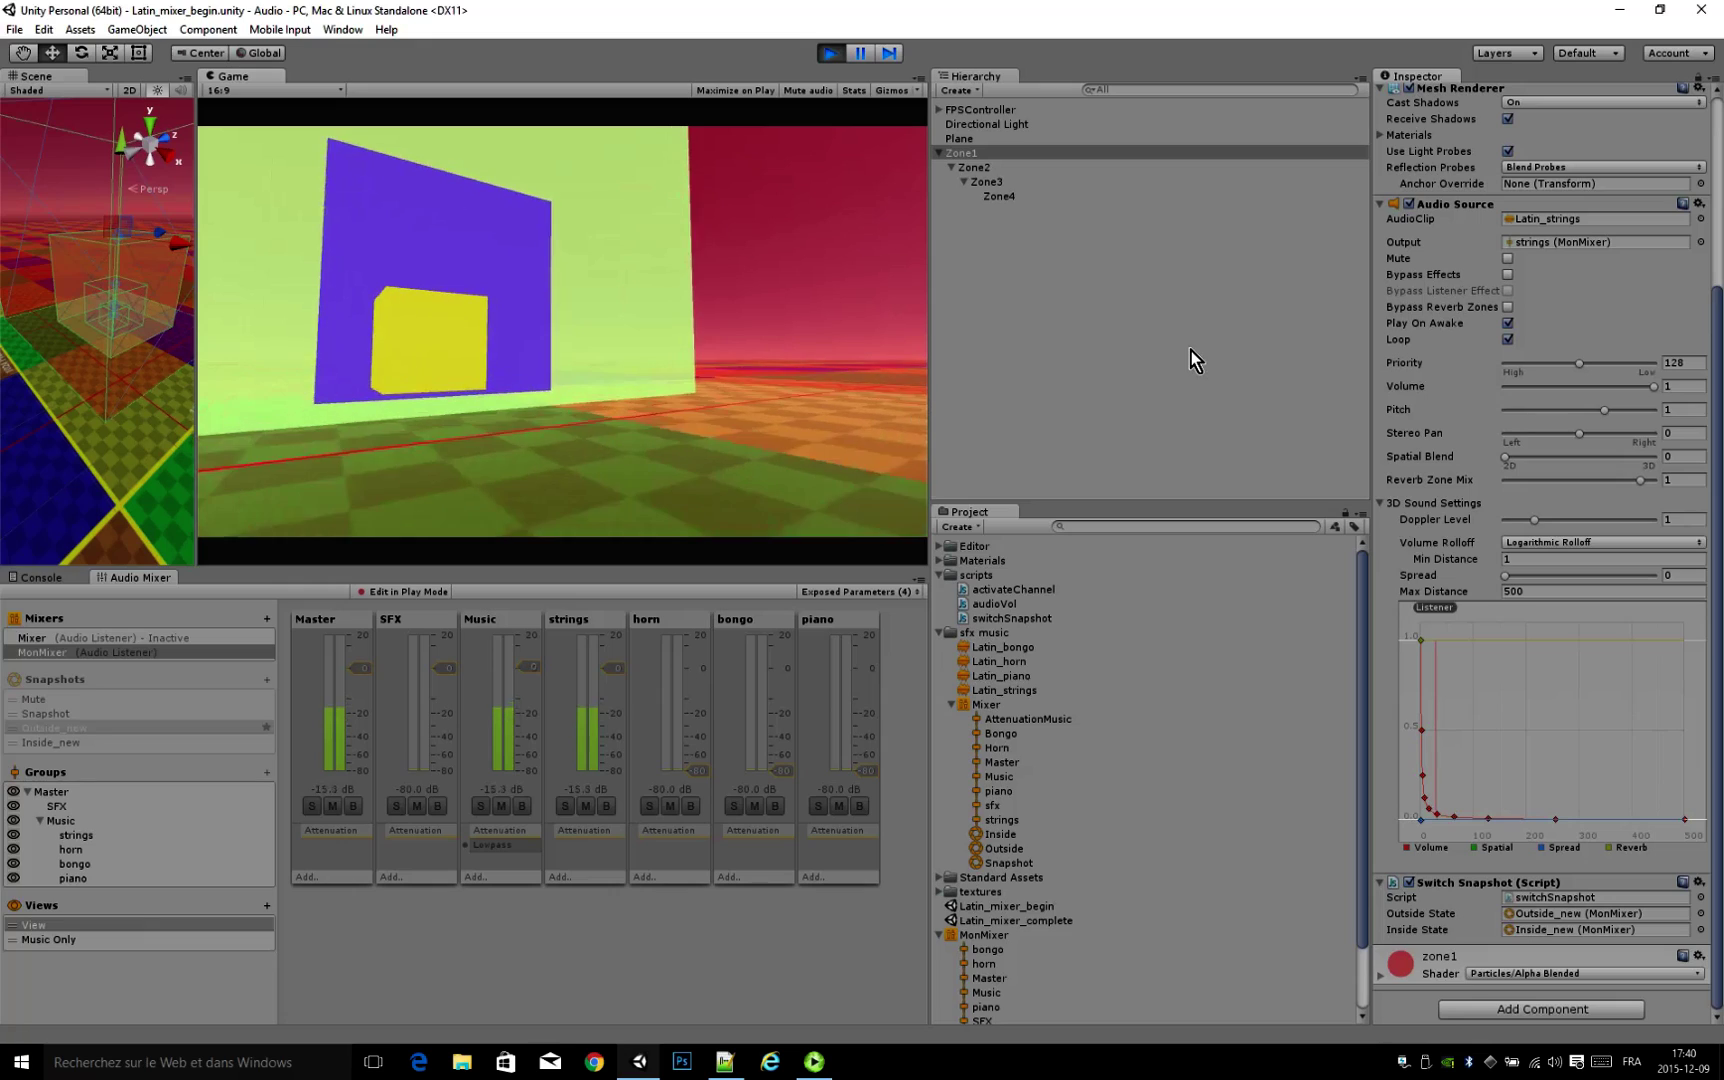
pyautogui.press('w')
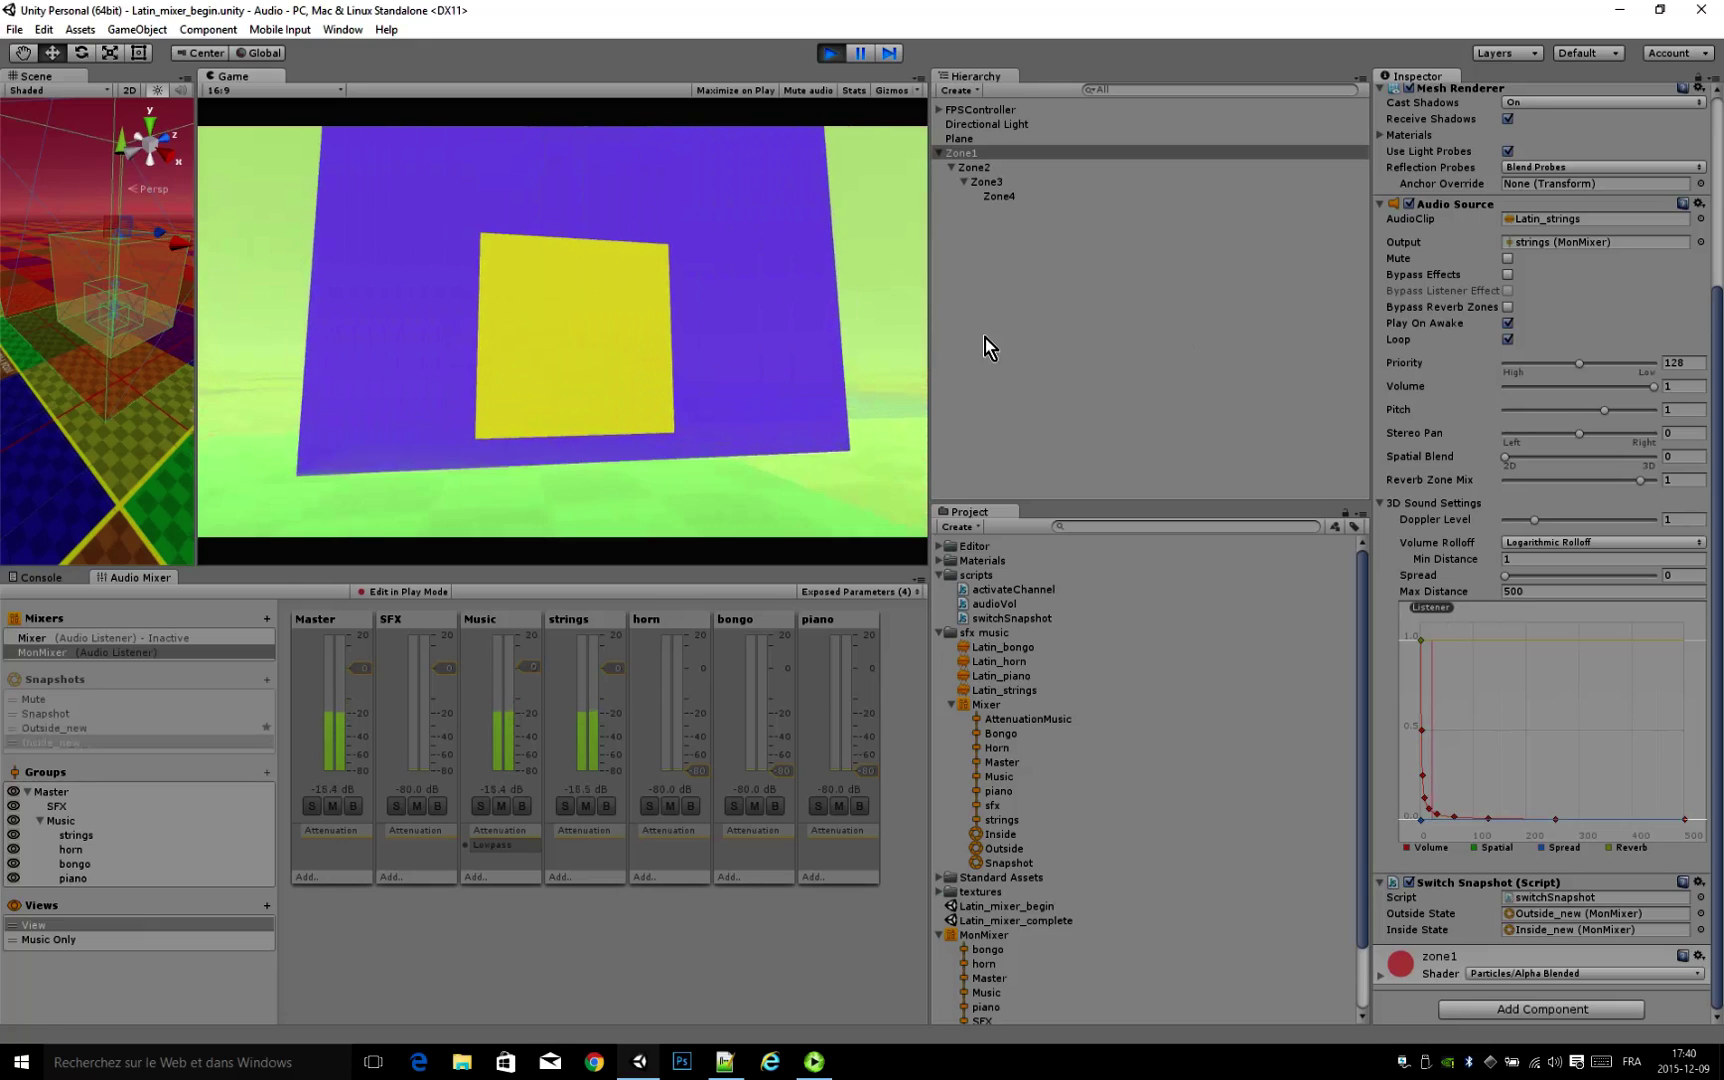
pyautogui.press('w')
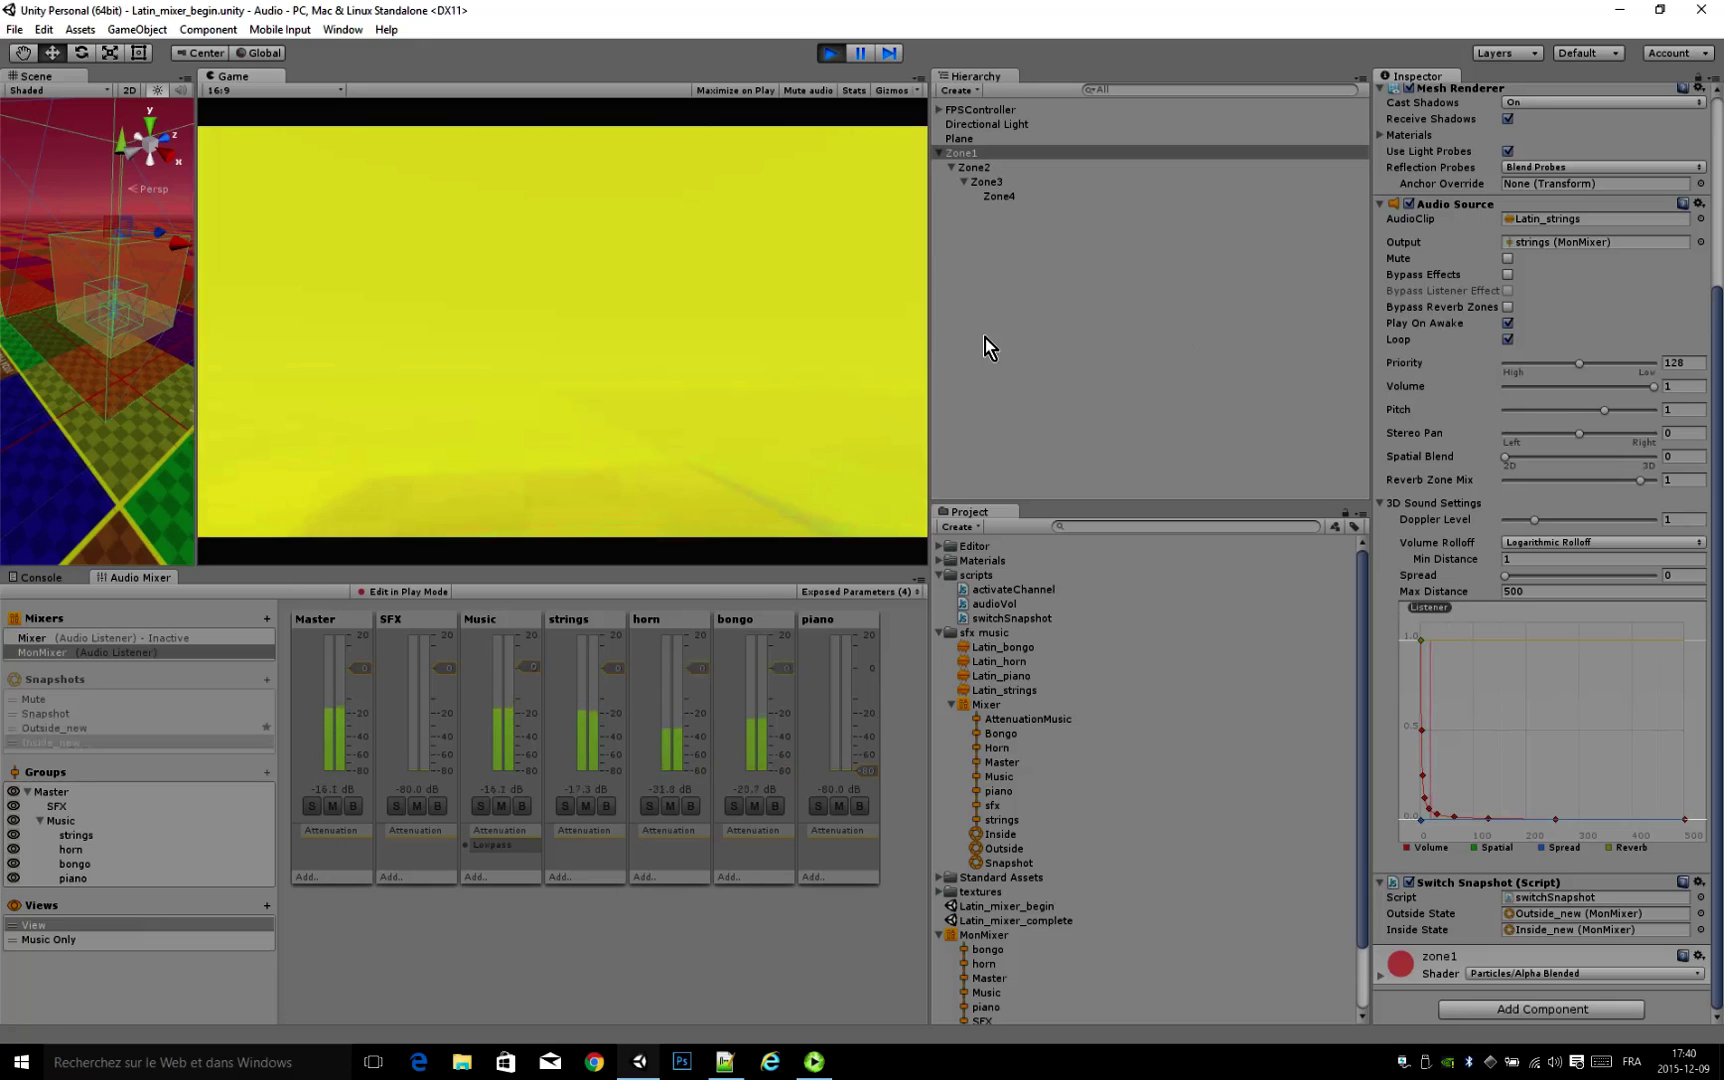
pyautogui.press('XF86AudioLowerVolume')
pyautogui.press('XF86AudioLowerVolume')
pyautogui.press('XF86AudioLowerVolume')
pyautogui.press('XF86AudioLowerVolume')
pyautogui.press('XF86AudioLowerVolume')
pyautogui.press('XF86AudioLowerVolume')
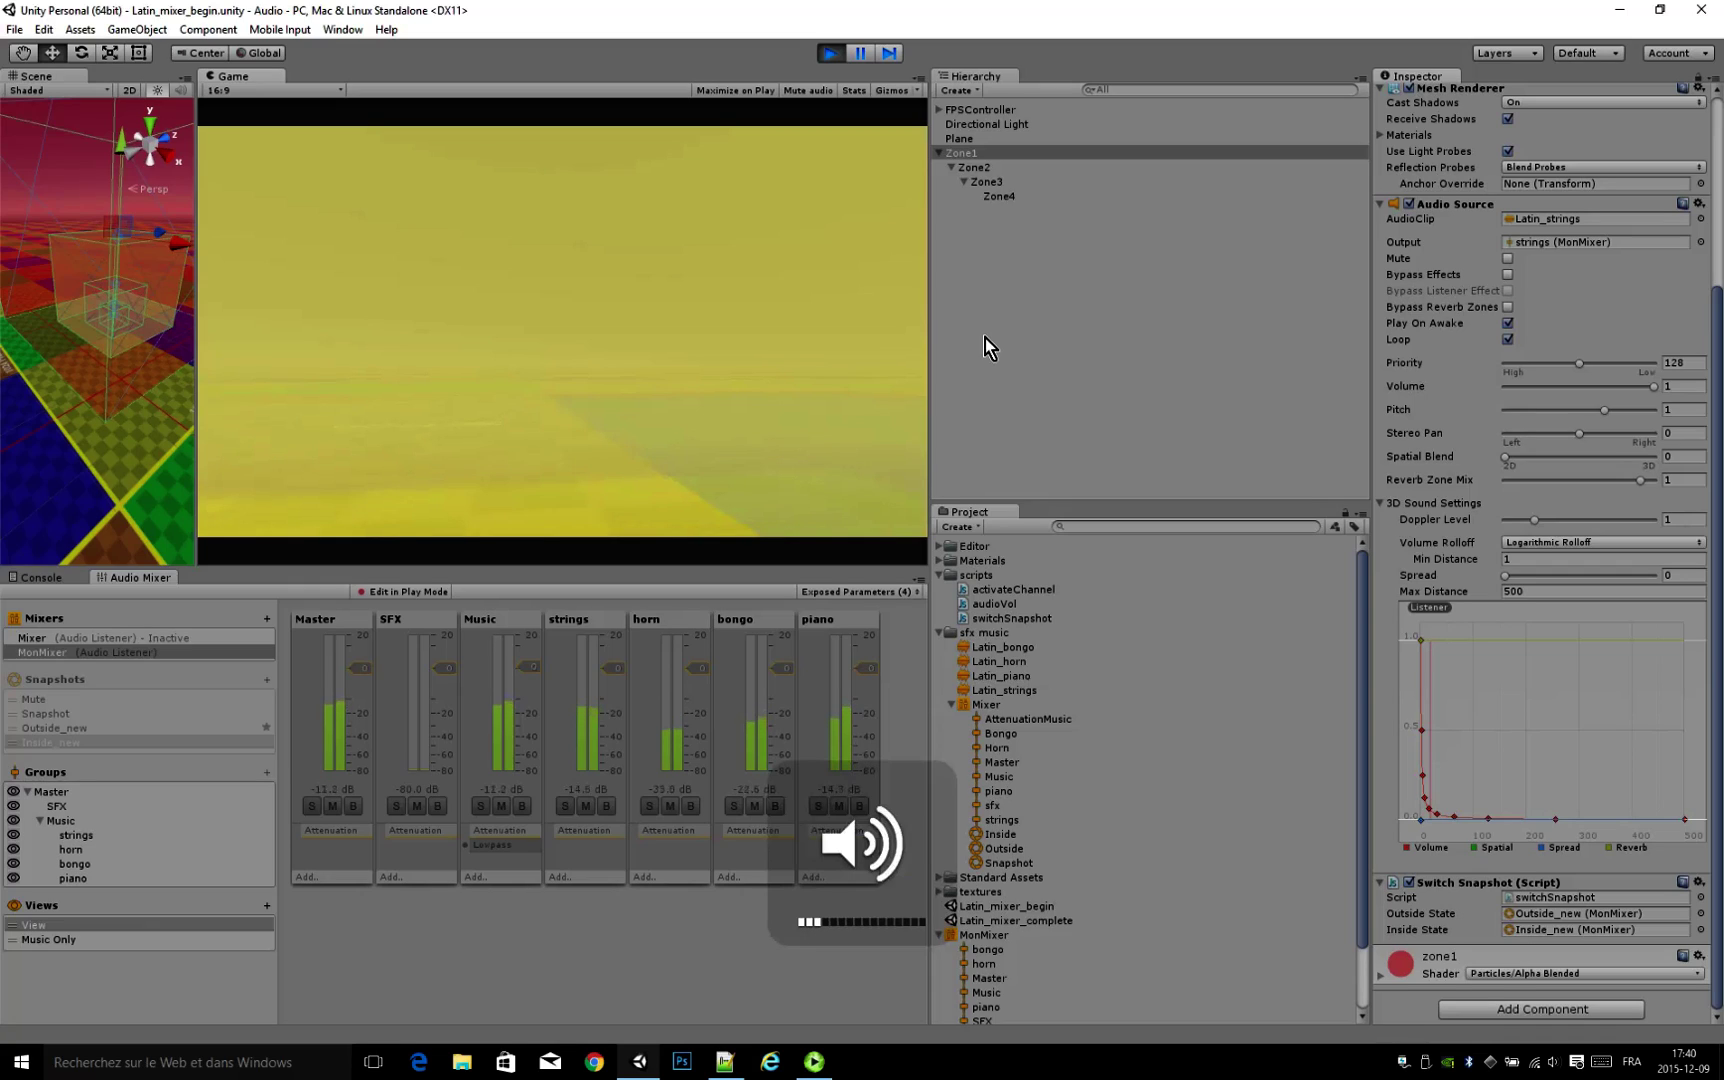
# Step: Walk back out of all the zones to test the return to the Outside_new snapshot, and stop the running scene
pyautogui.press('w')
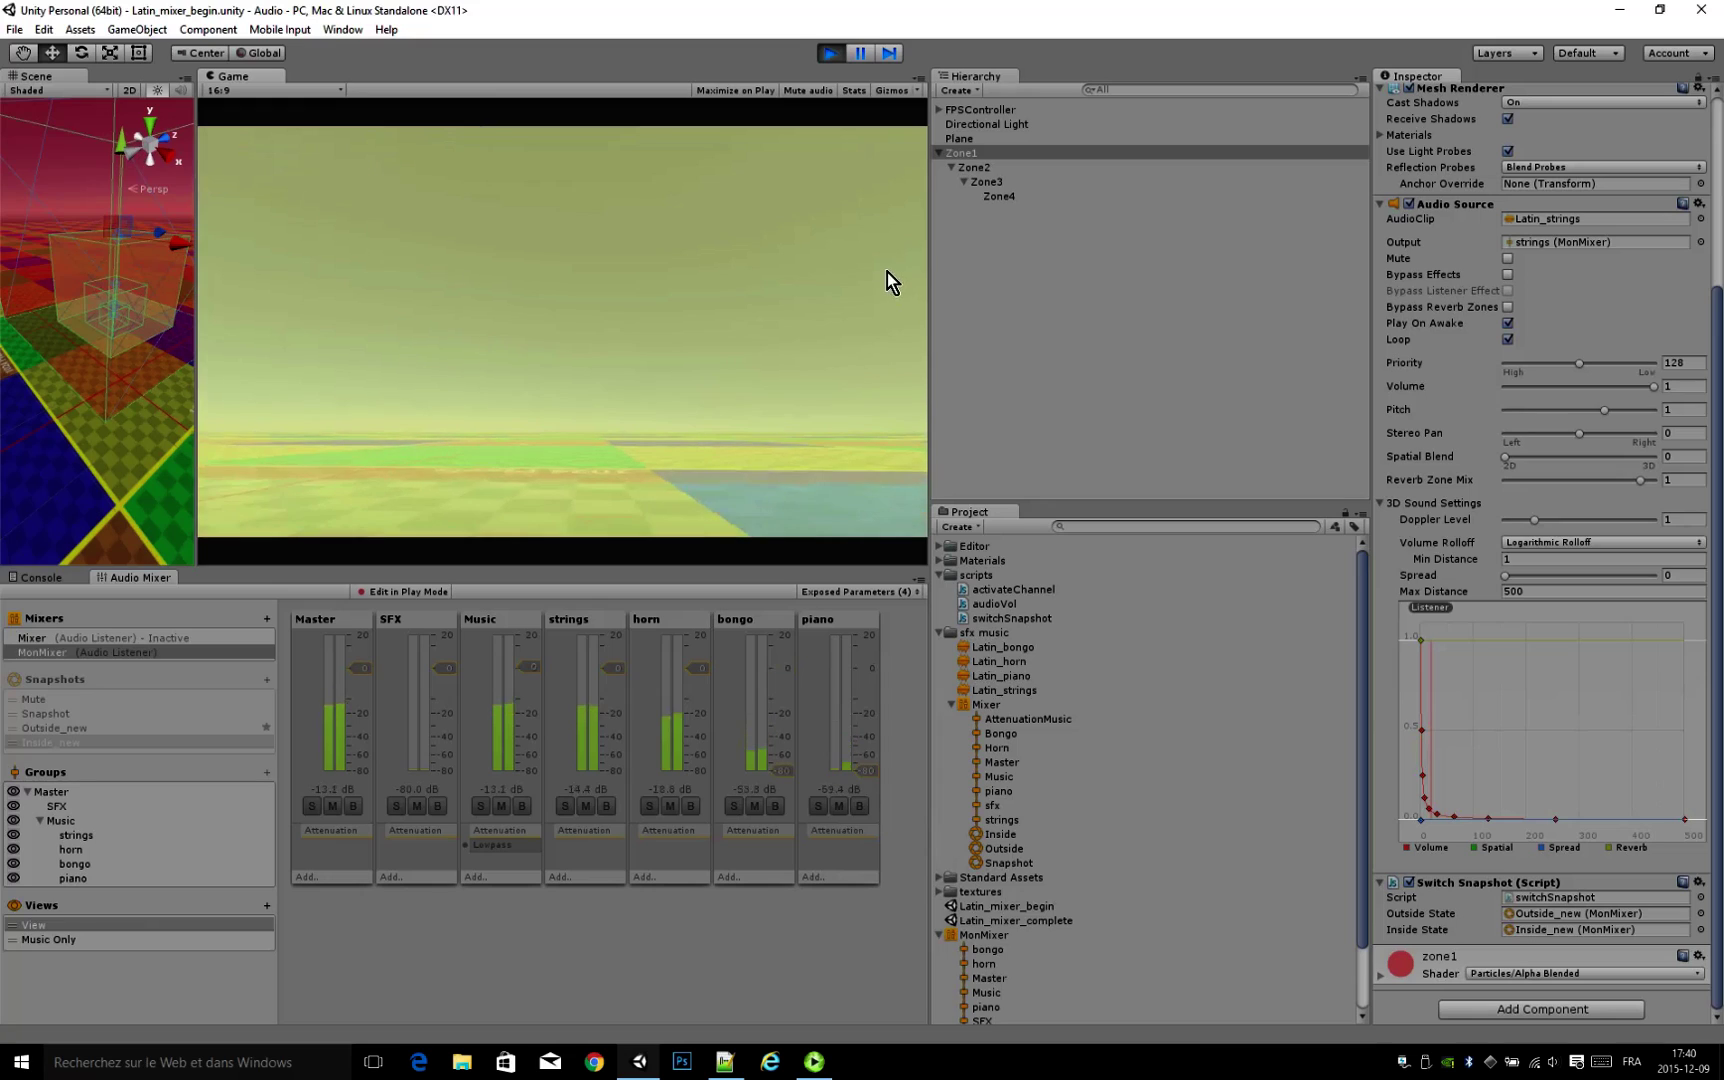
pyautogui.press('w')
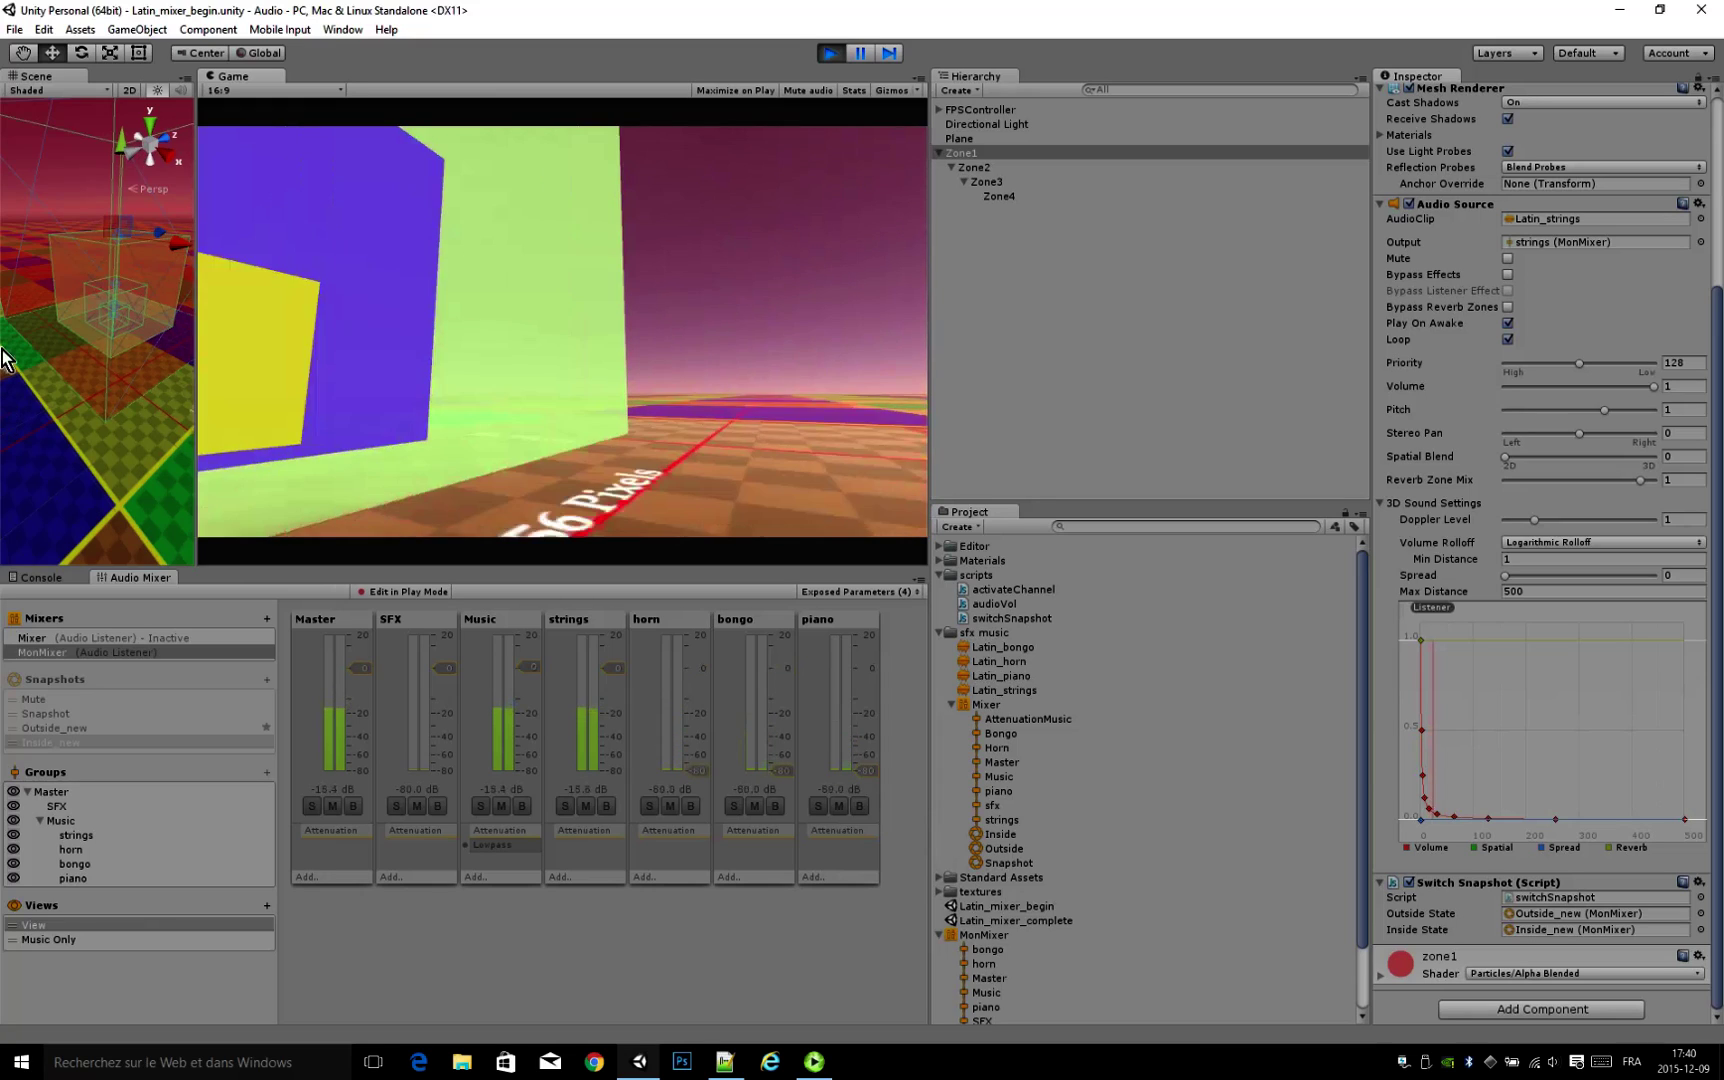
pyautogui.press('s')
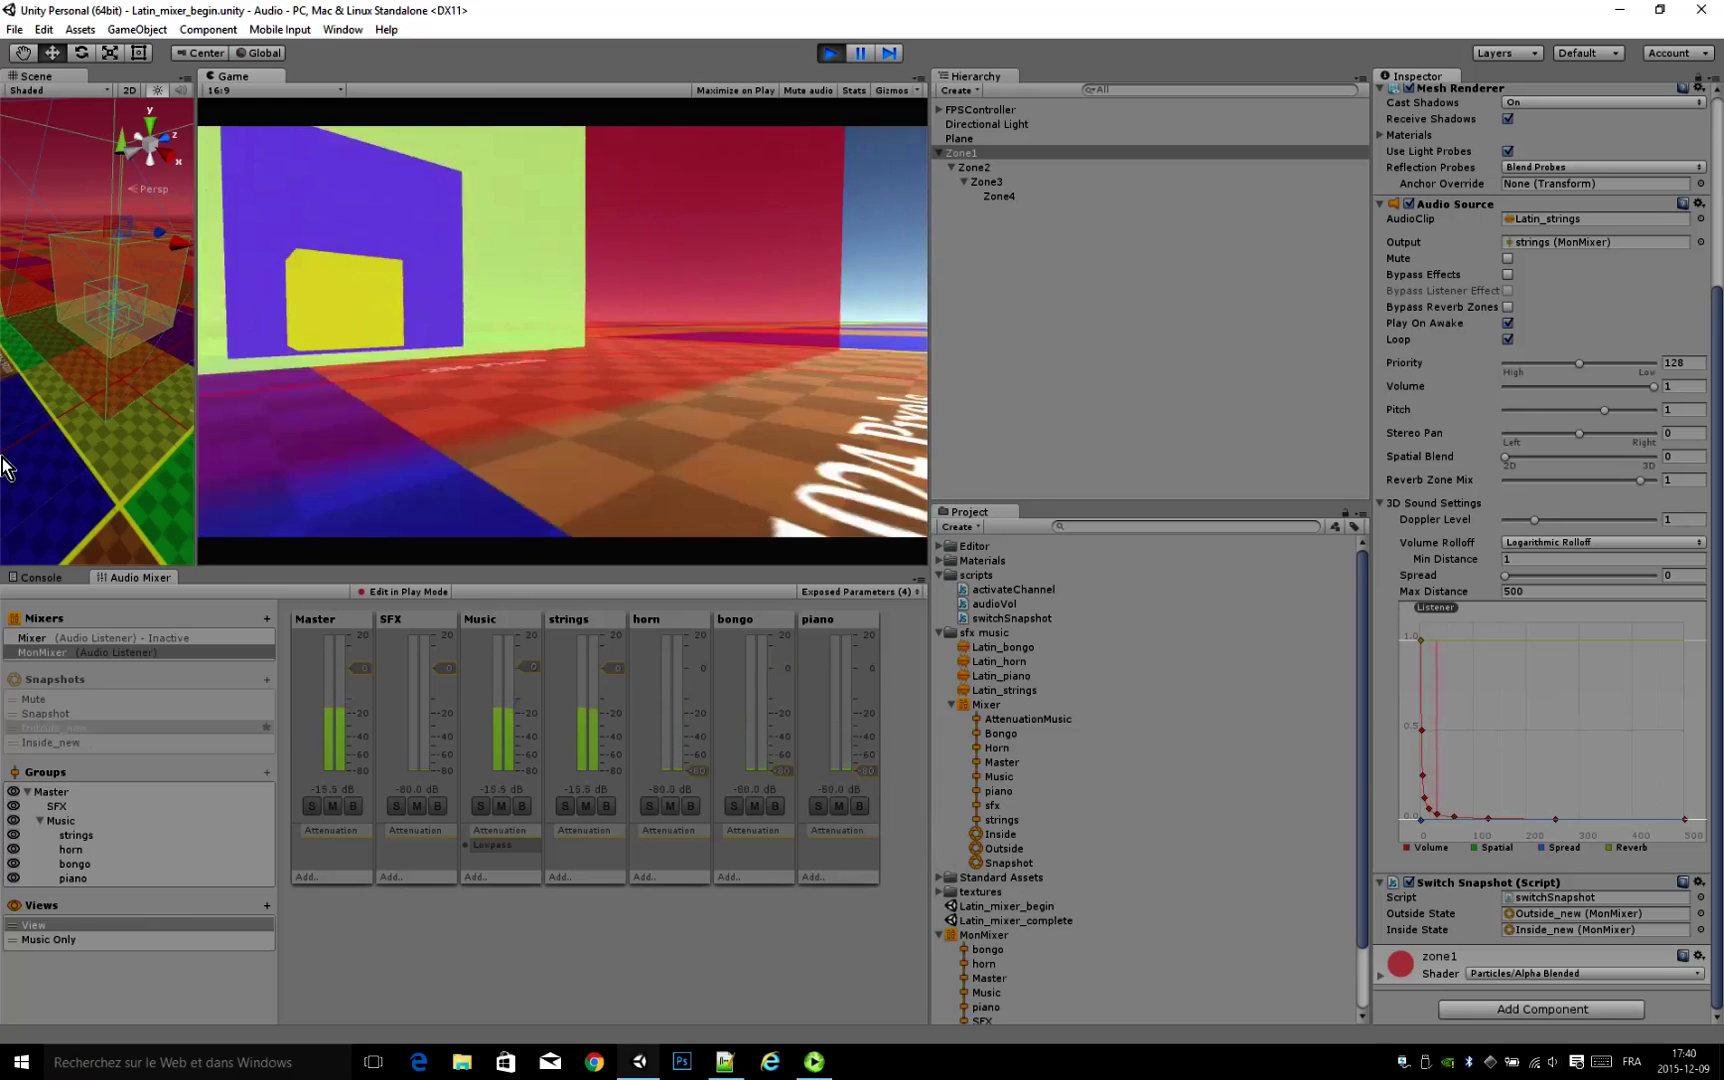
pyautogui.press('s')
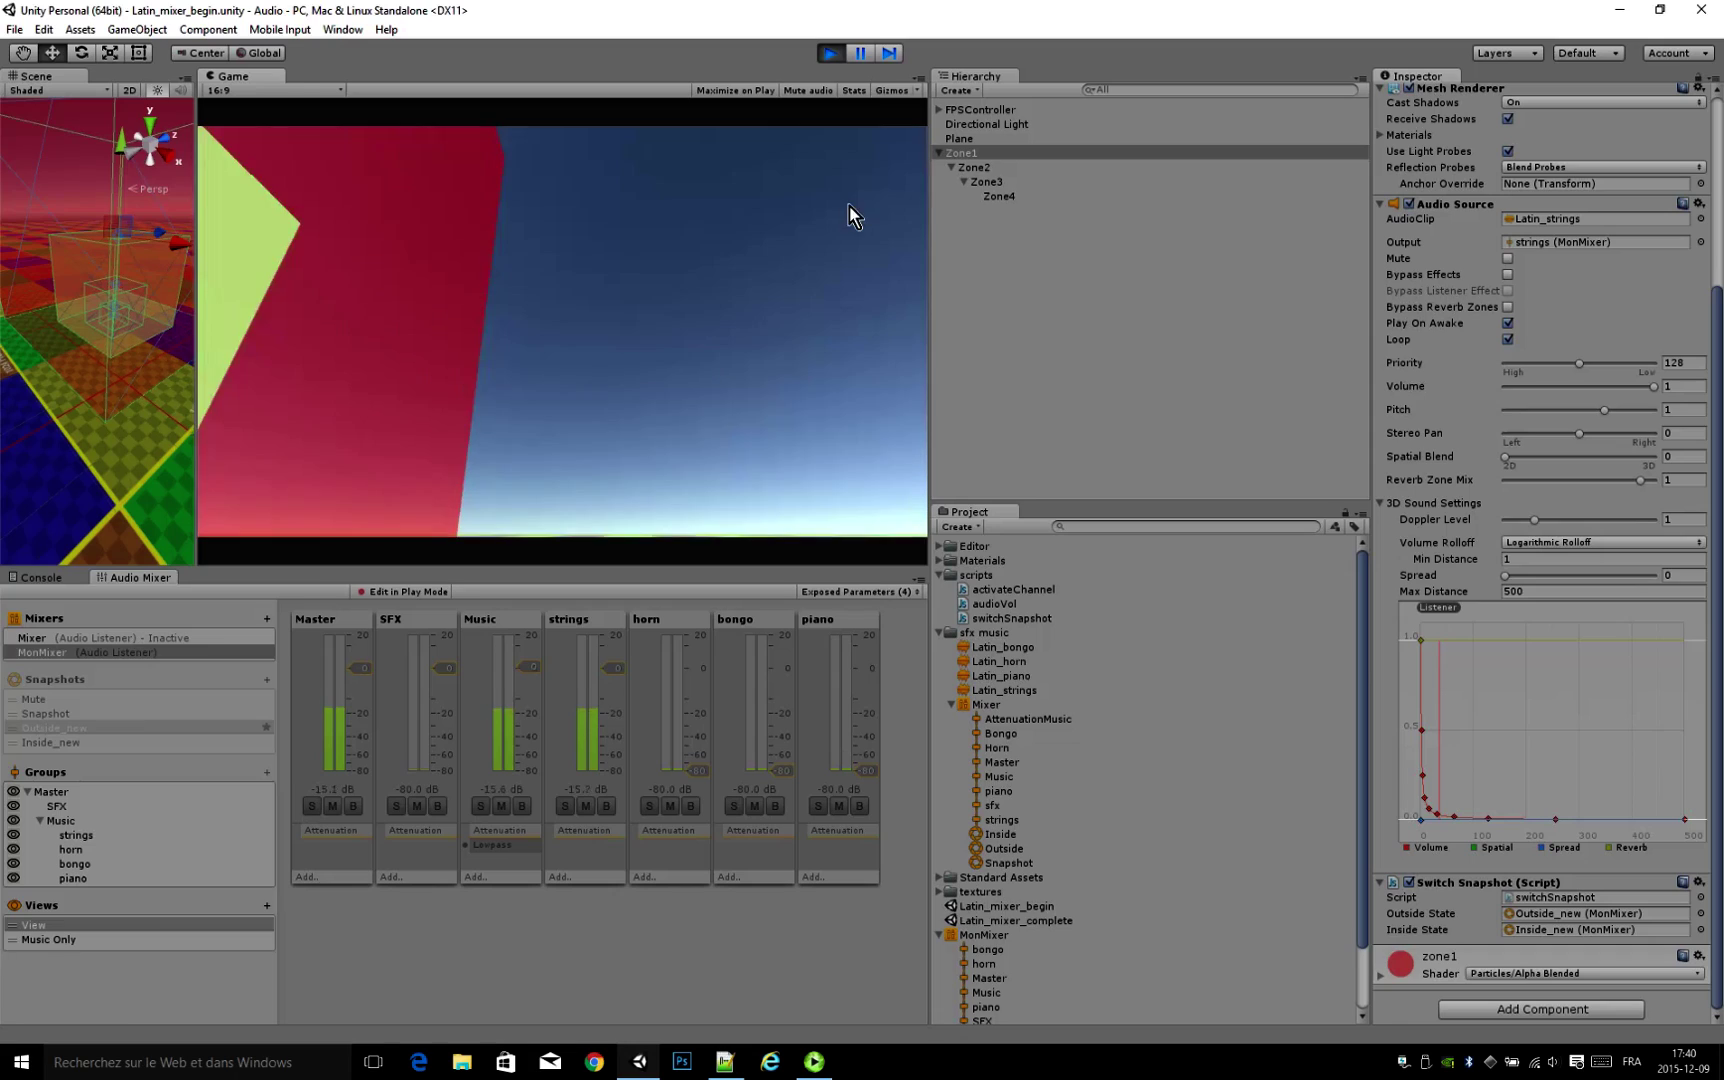
pyautogui.click(829, 55)
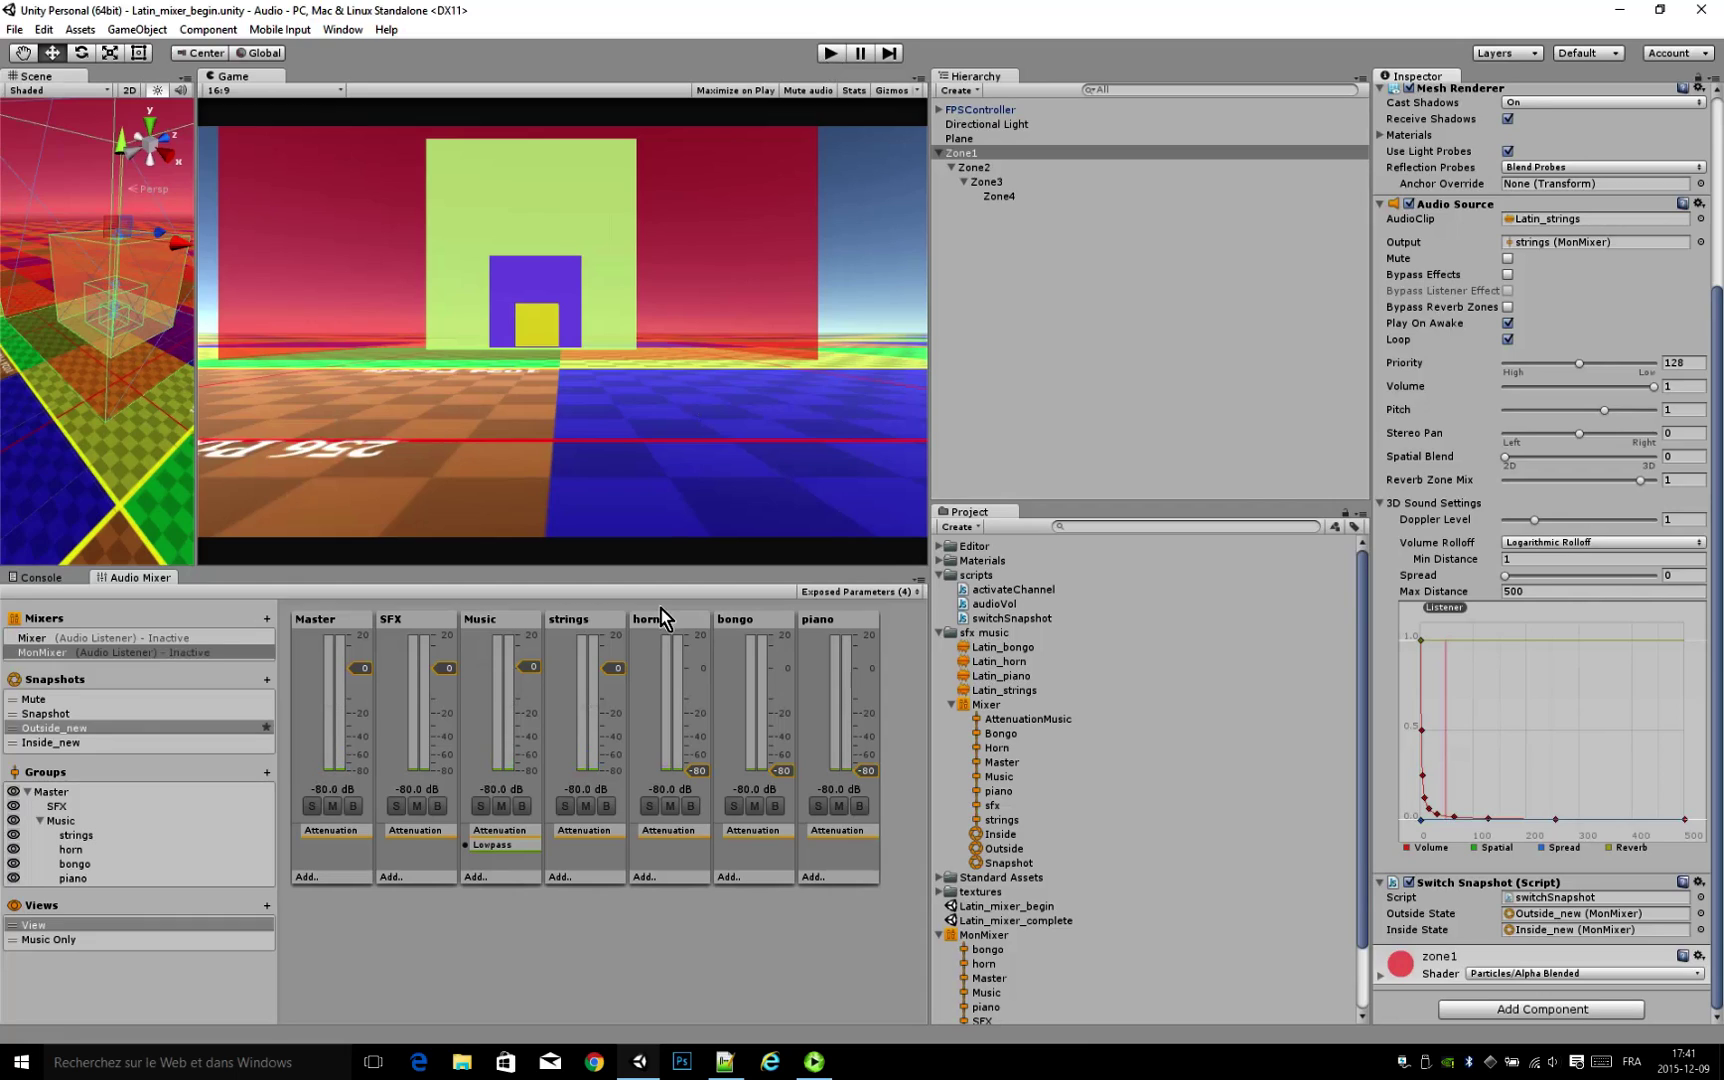
# Step: Collapse the sfx music folder and the MonMixer asset in the project files
pyautogui.click(941, 632)
pyautogui.click(941, 661)
pyautogui.click(941, 661)
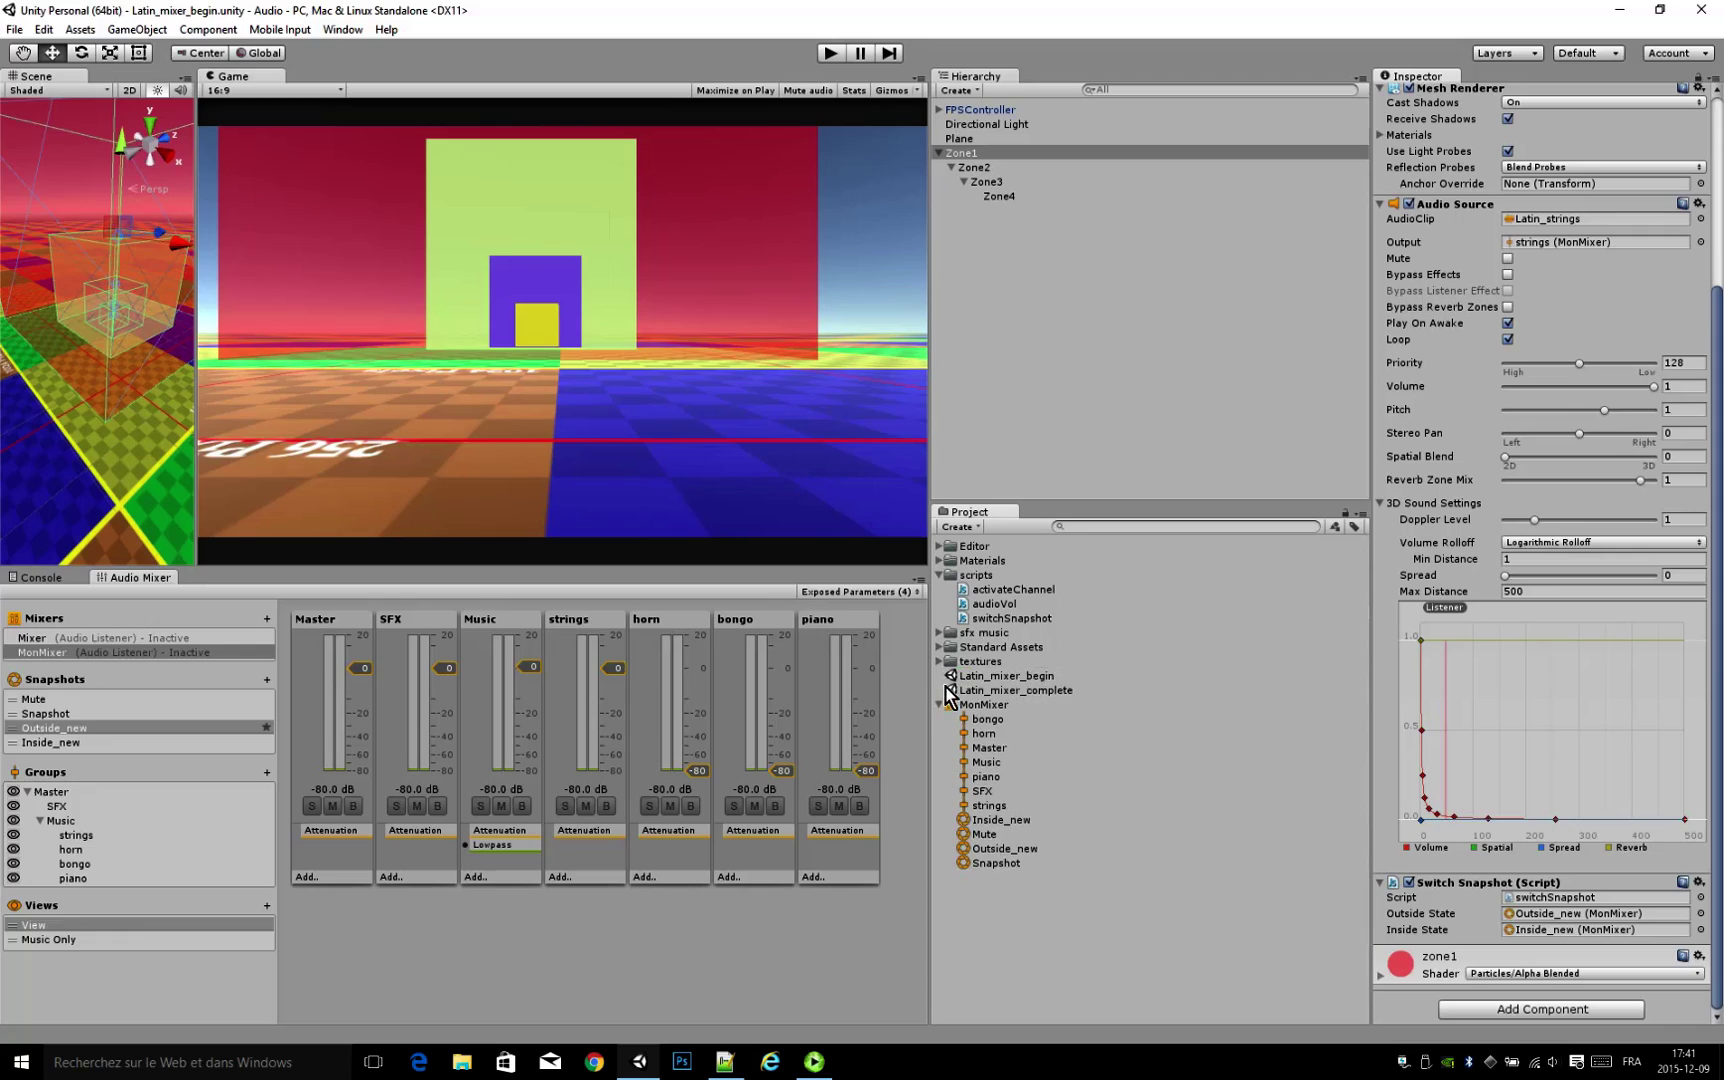
pyautogui.click(941, 704)
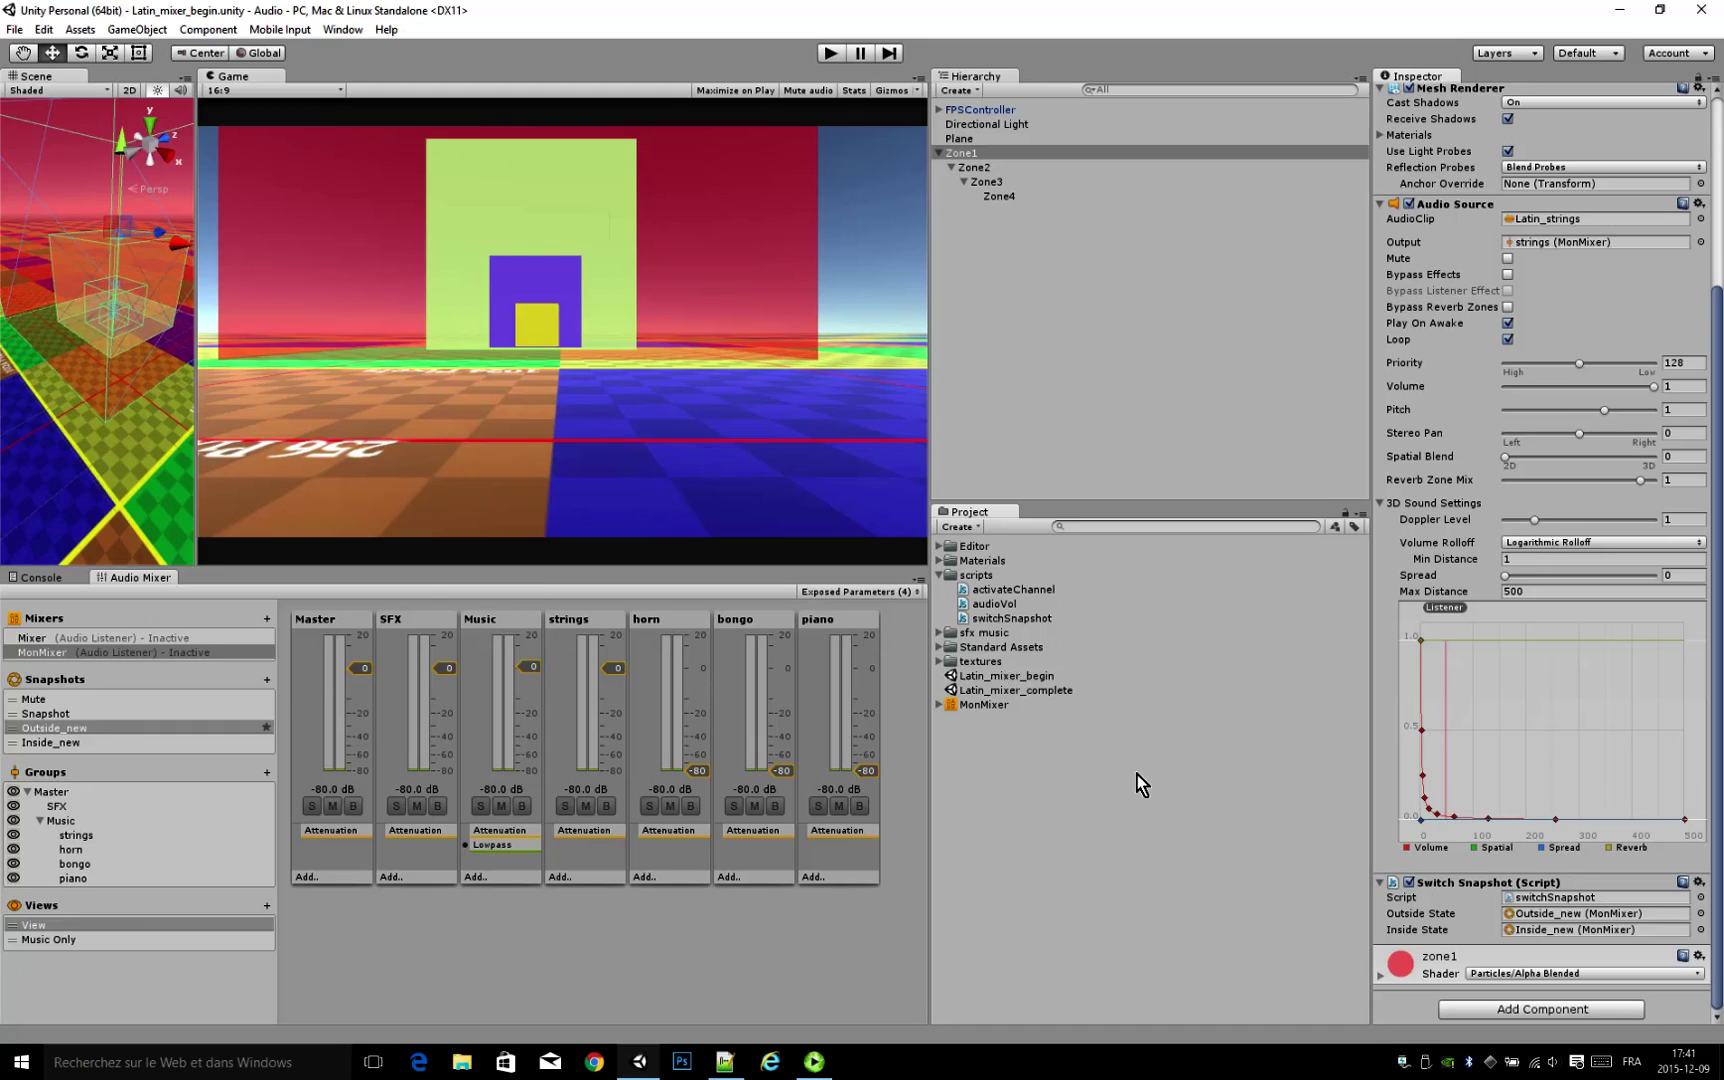
# Step: Route the FPSController's Audio Source output to MonMixer's SFX group
pyautogui.click(966, 112)
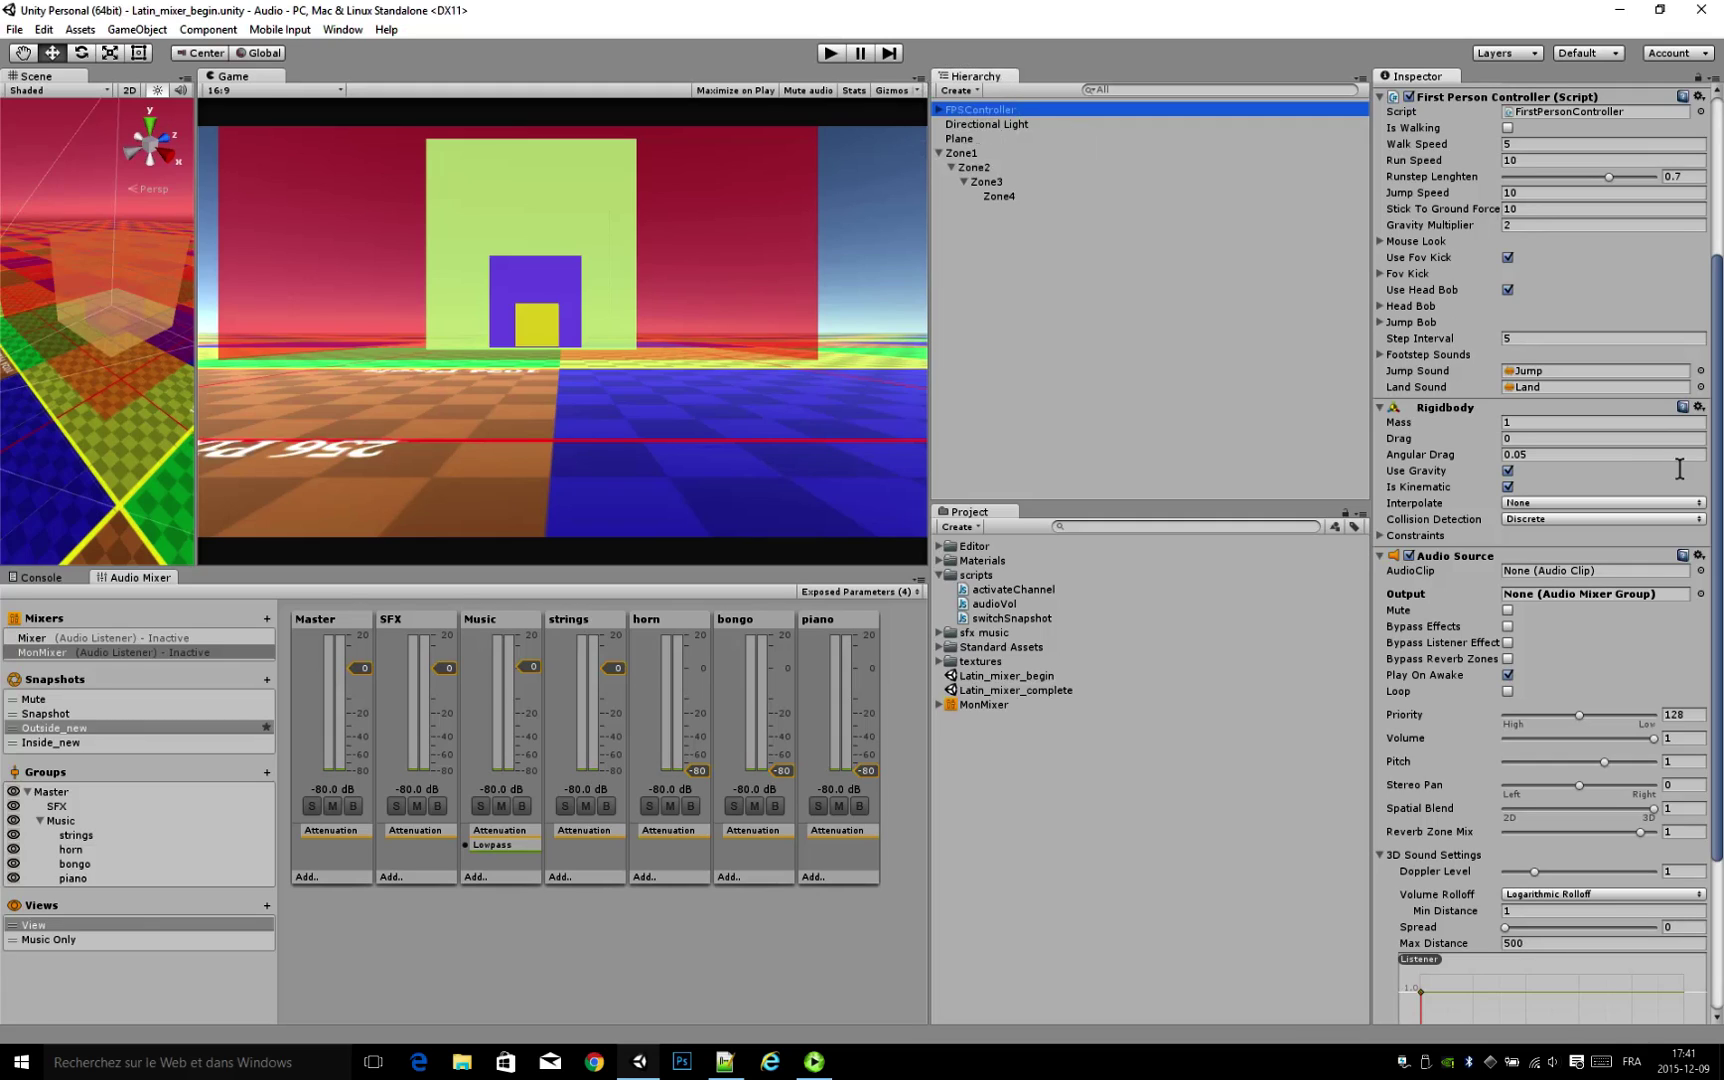
pyautogui.moveTo(1718, 622); pyautogui.dragTo(1720, 785)
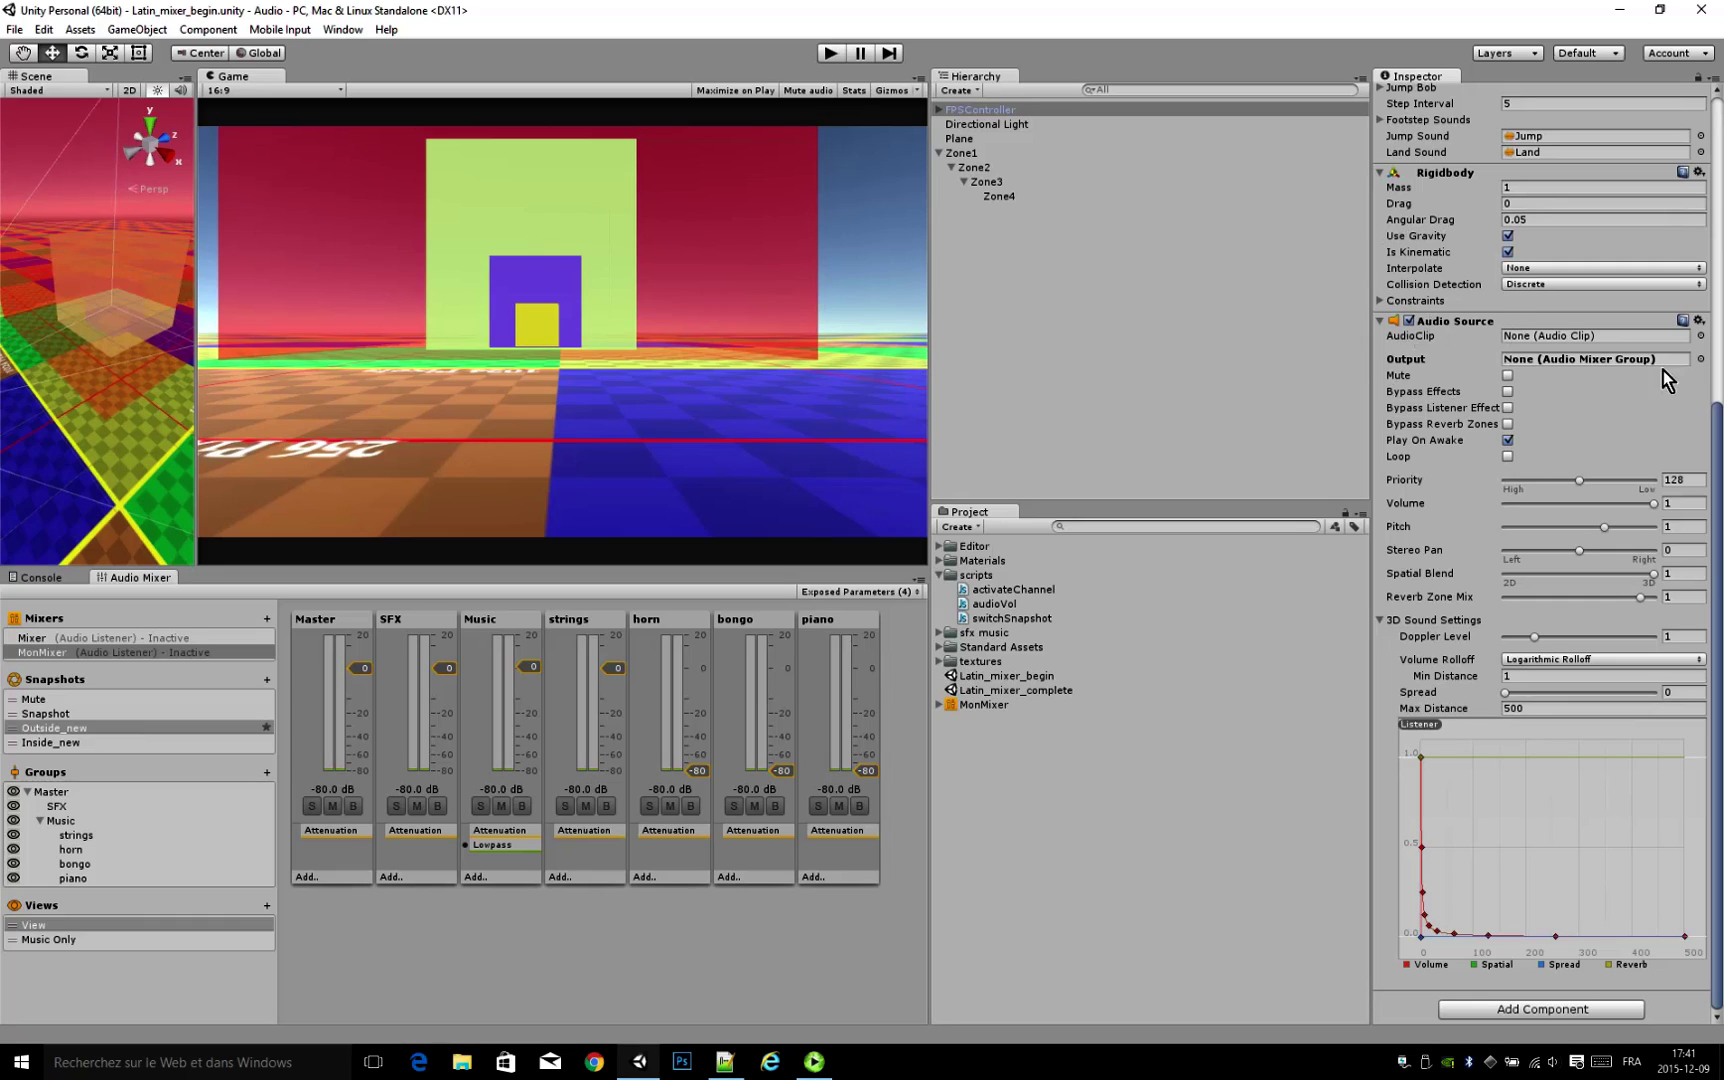
pyautogui.click(1700, 359)
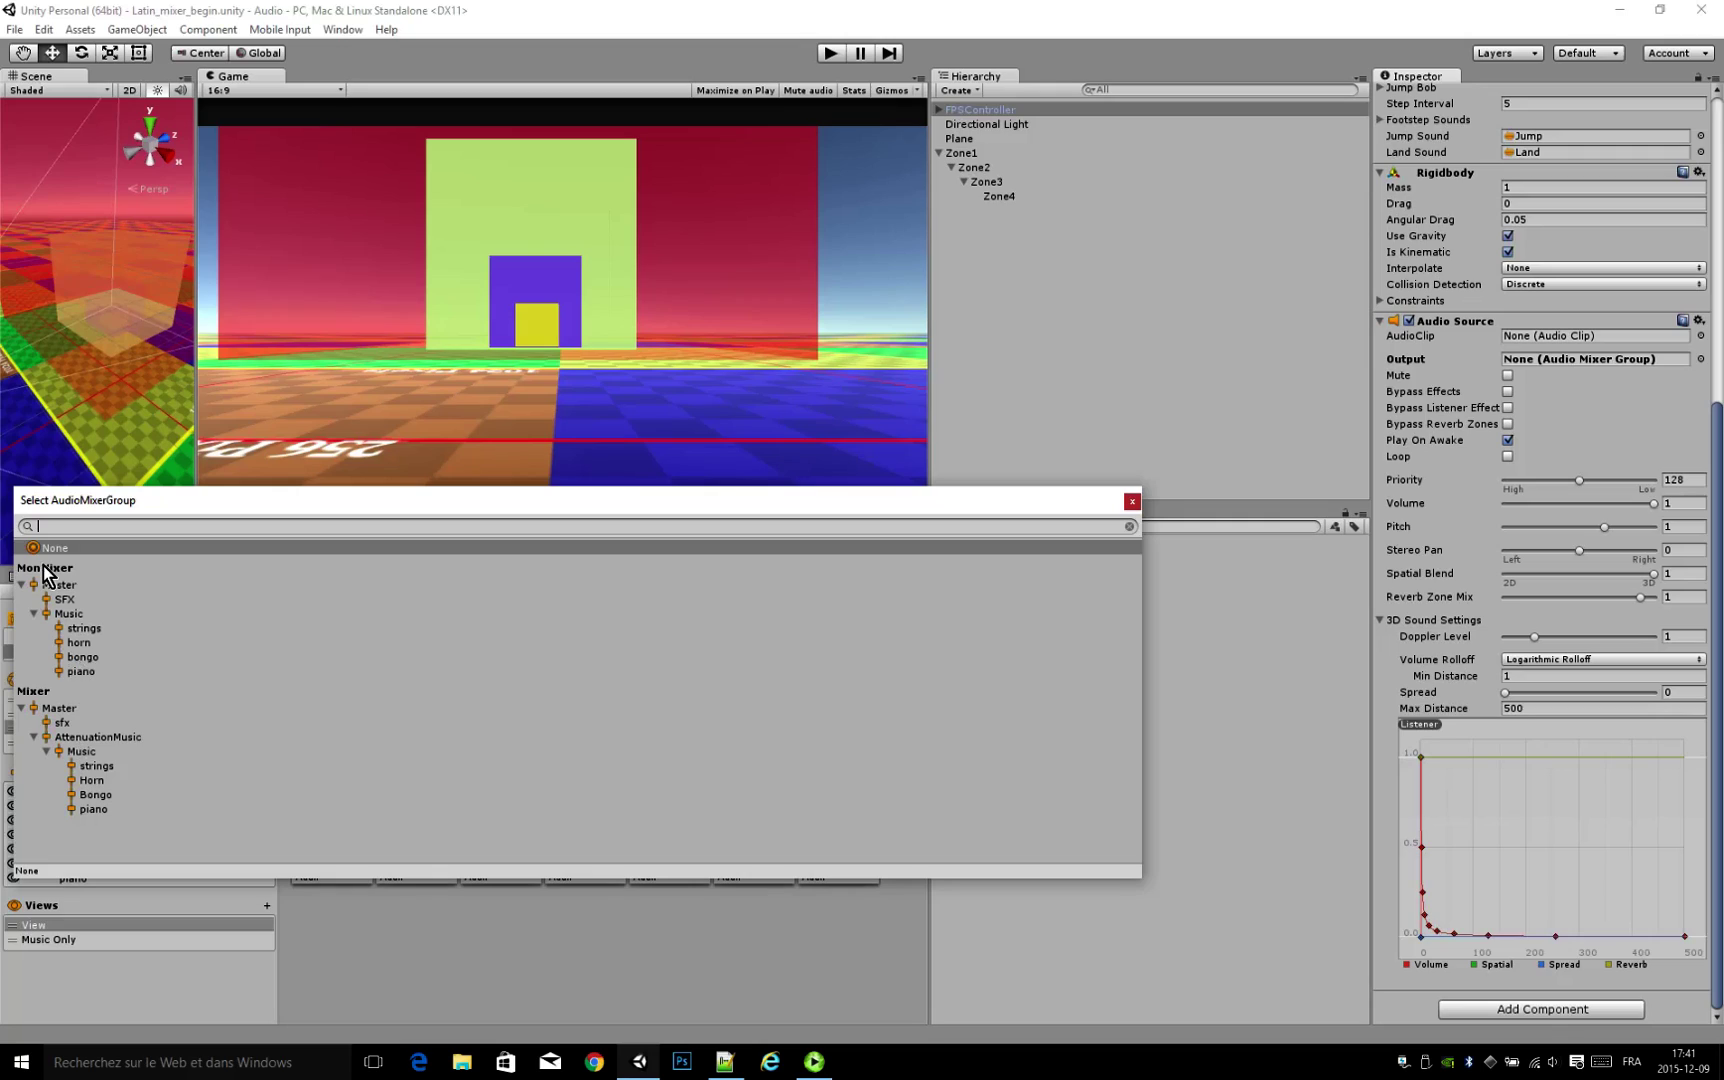
pyautogui.click(62, 600)
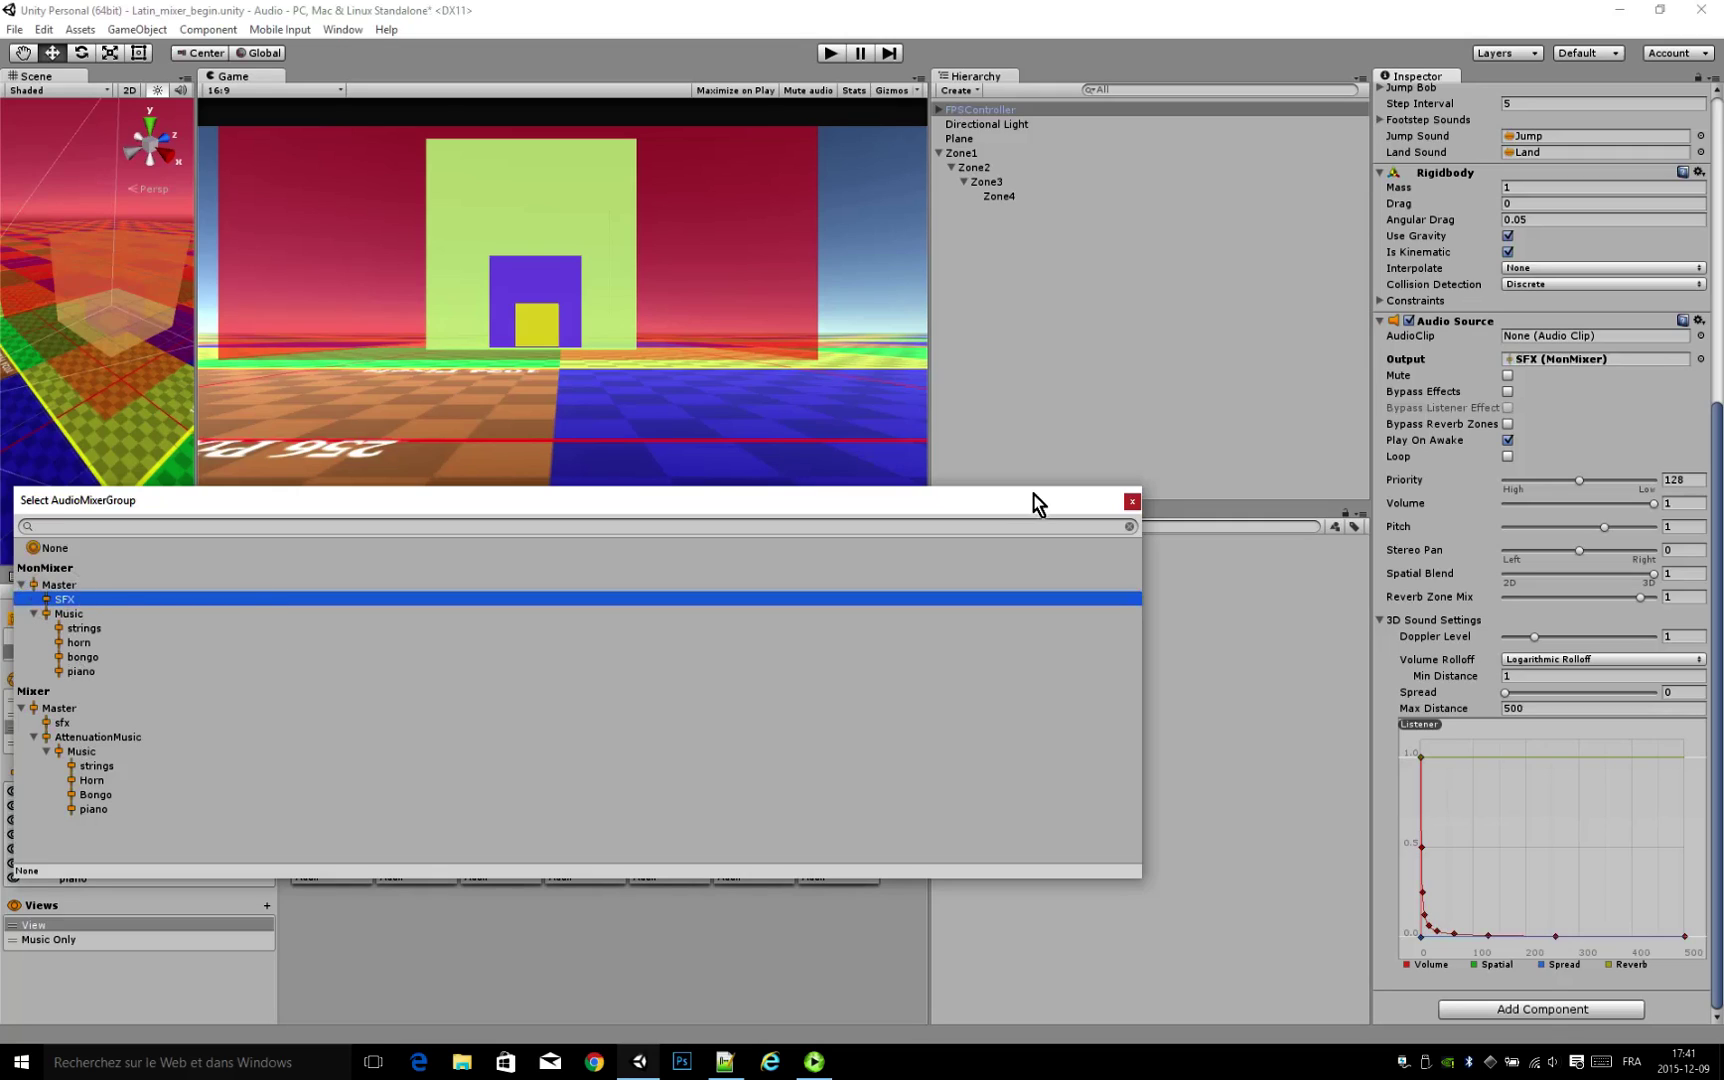
pyautogui.click(1131, 501)
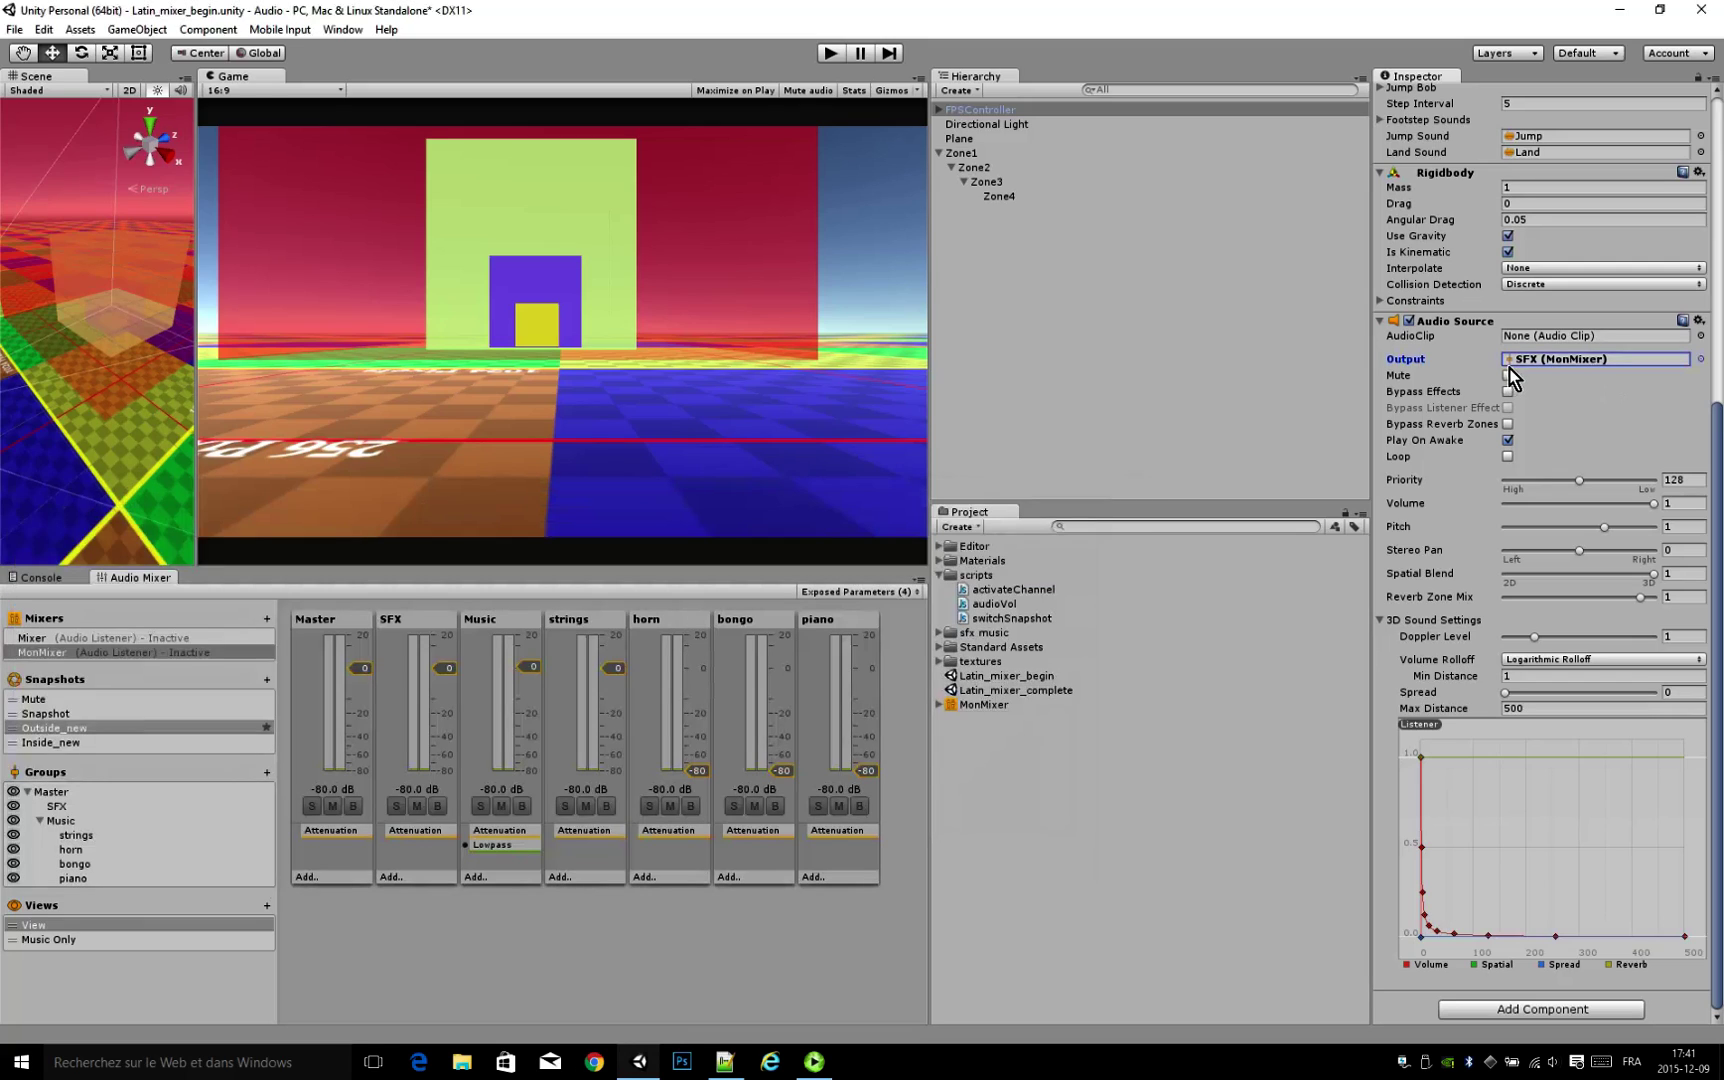
# Step: Run the scene, walk and jump to check the player sounds on the SFX channel, and stop it
pyautogui.click(838, 58)
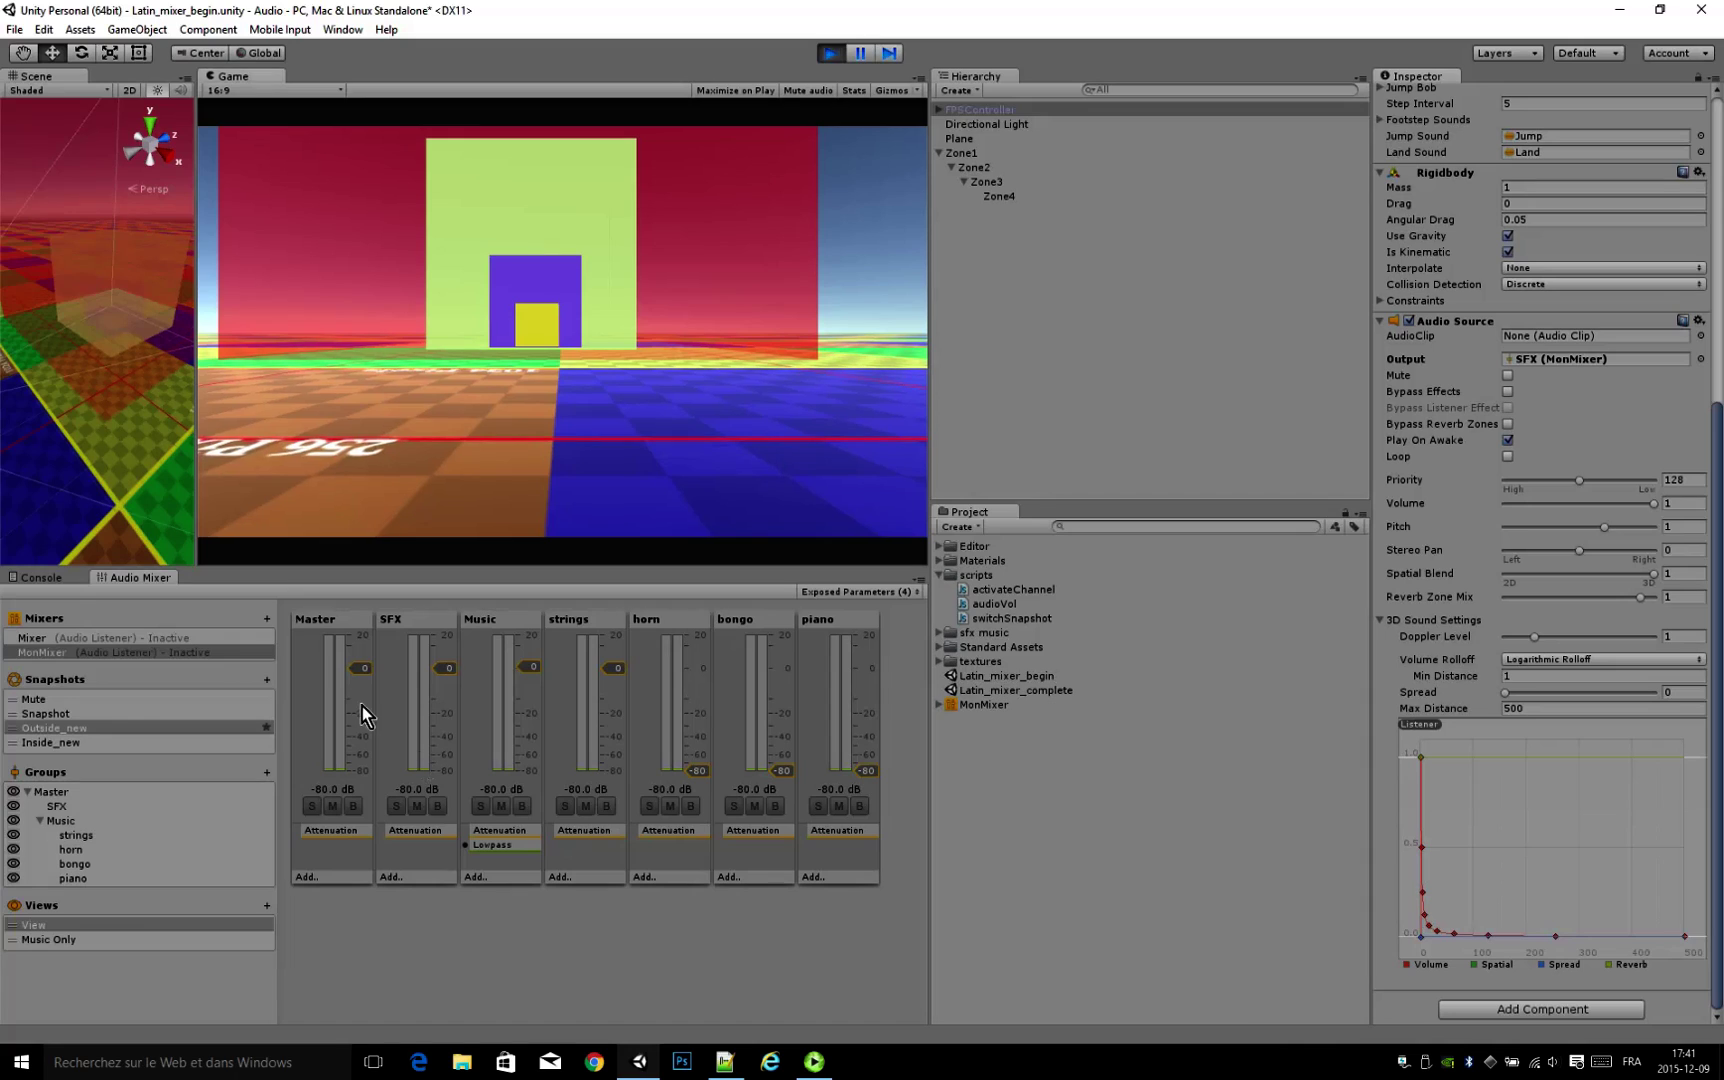
pyautogui.press('w')
pyautogui.press('space')
pyautogui.press('space')
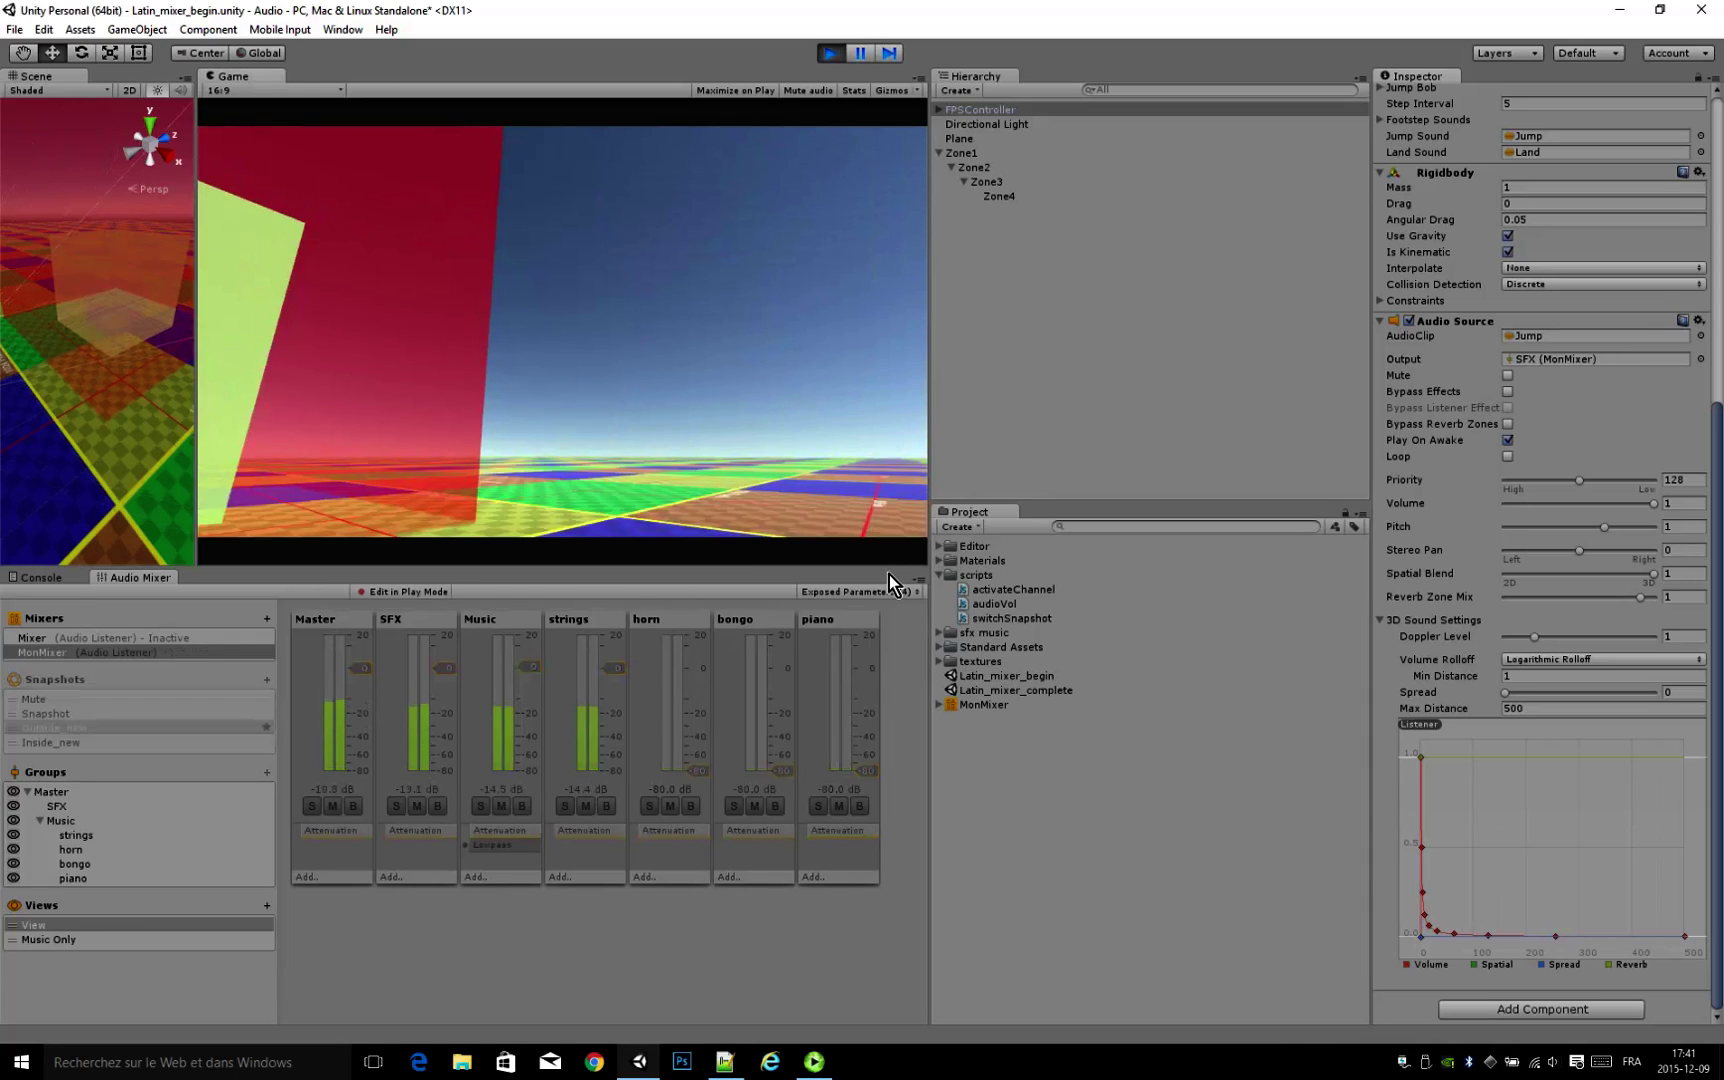
pyautogui.press('w')
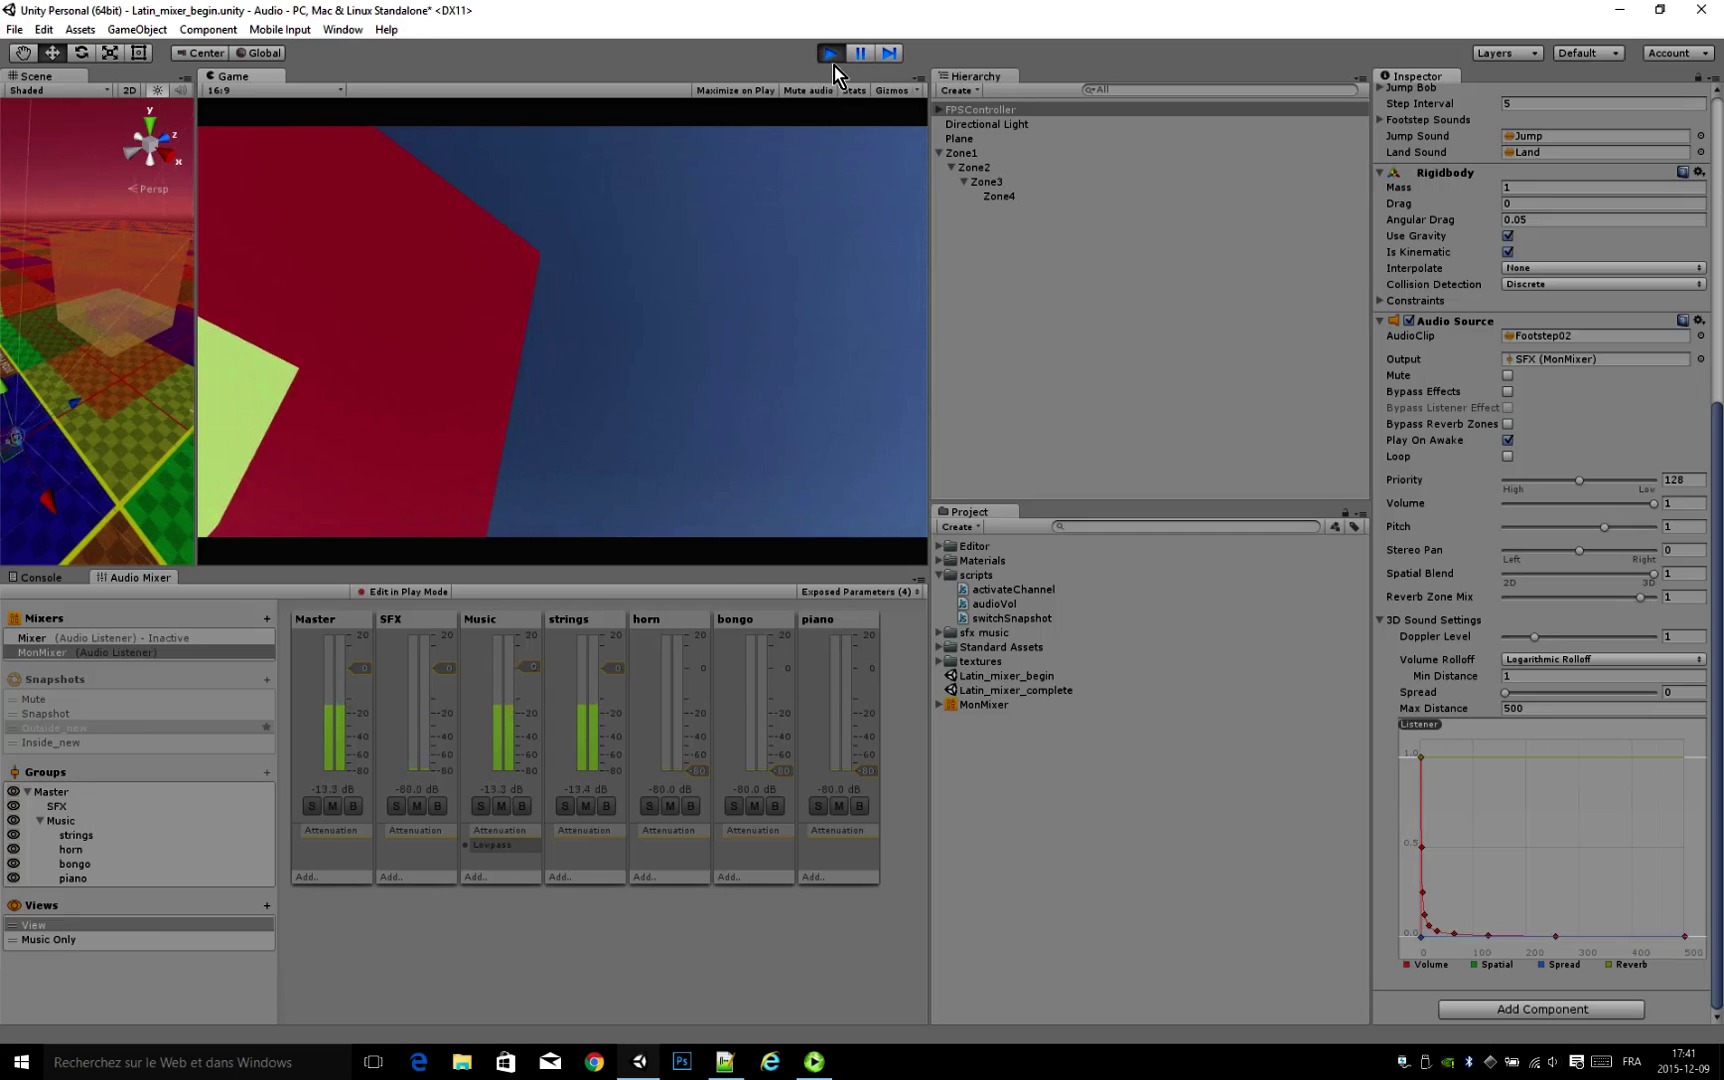
pyautogui.click(833, 56)
# Step: Collapse the scripts folder in the project files and the Zone1 hierarchy
pyautogui.click(940, 576)
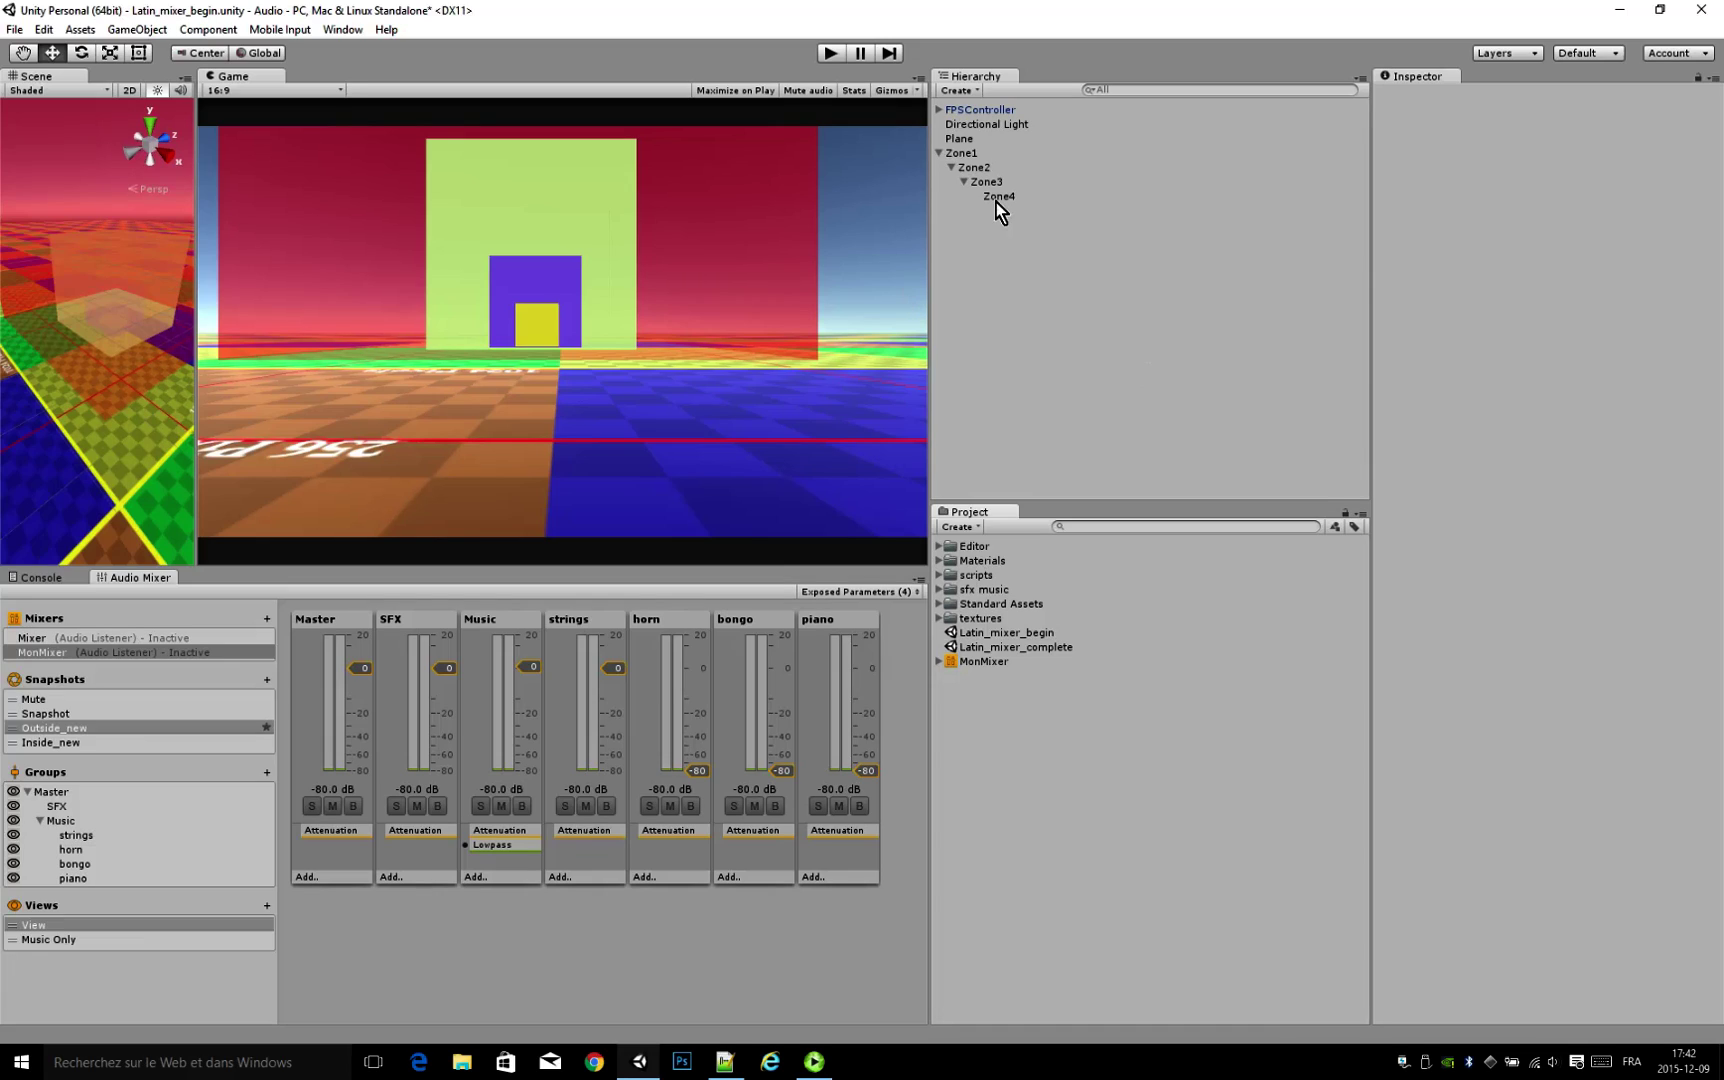
pyautogui.click(939, 156)
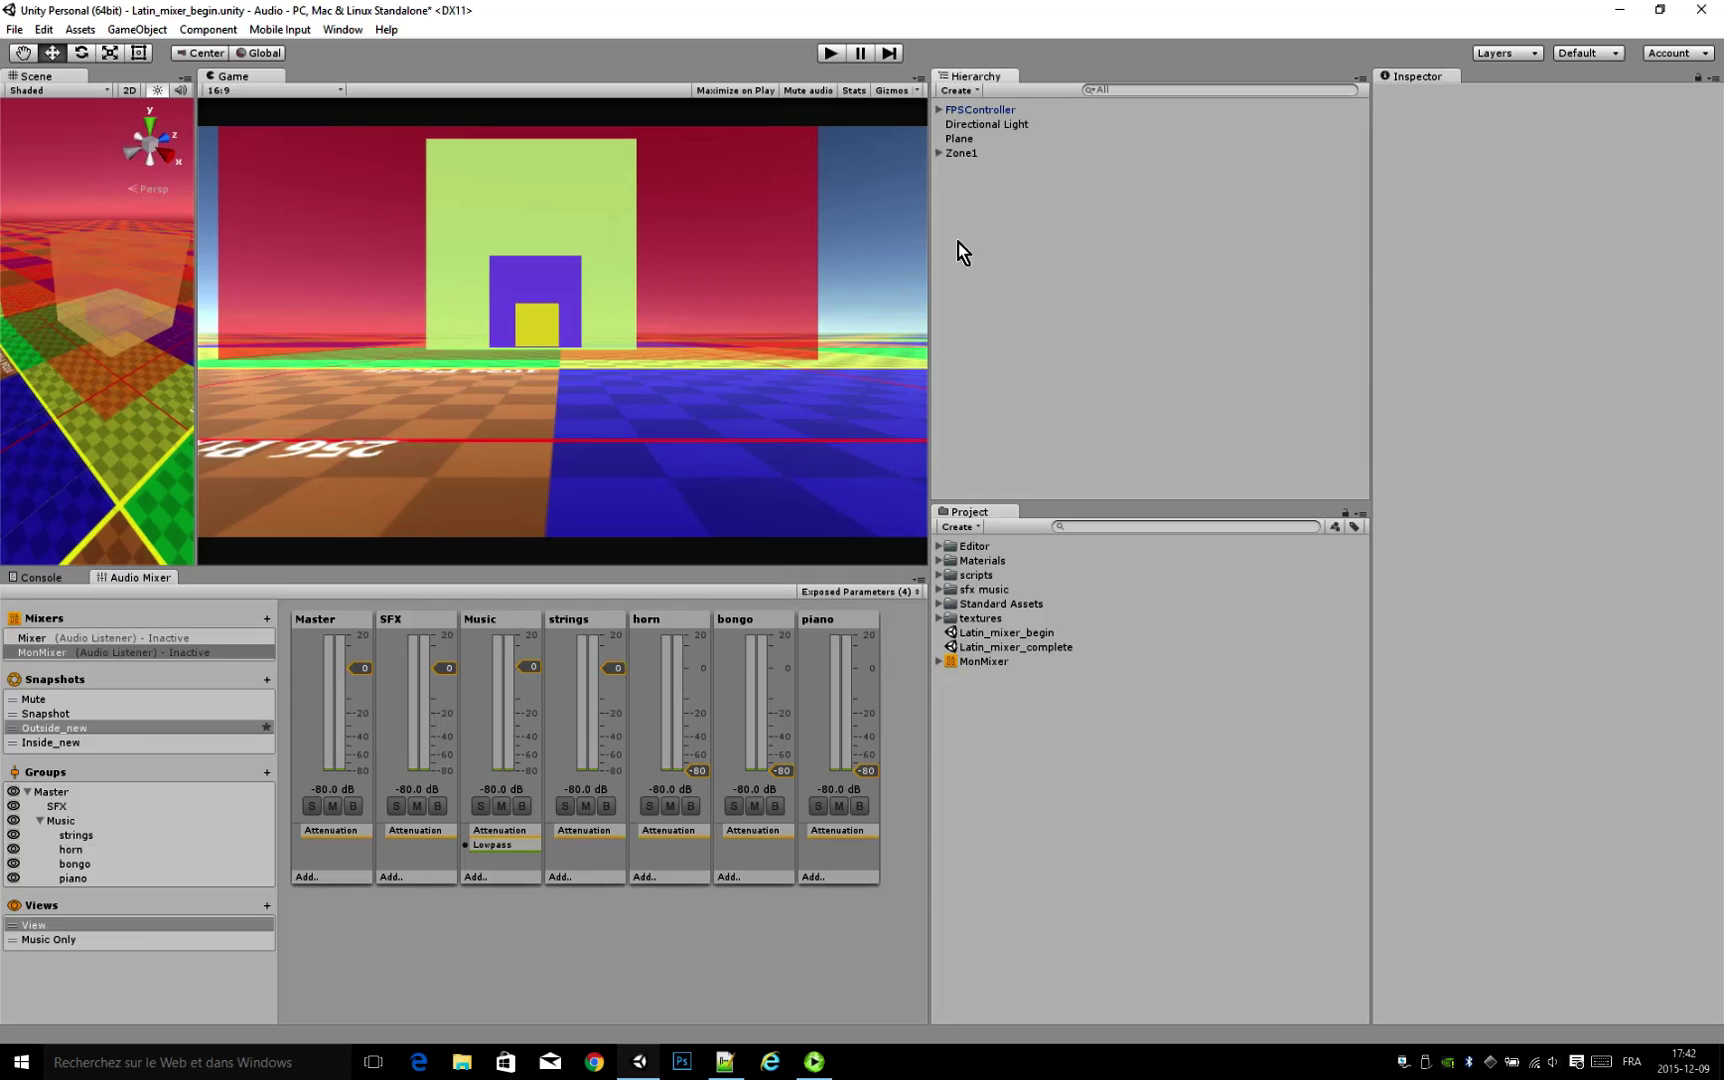
# Step: Add a UI slider to the scene and name it SliderMusic
pyautogui.click(146, 30)
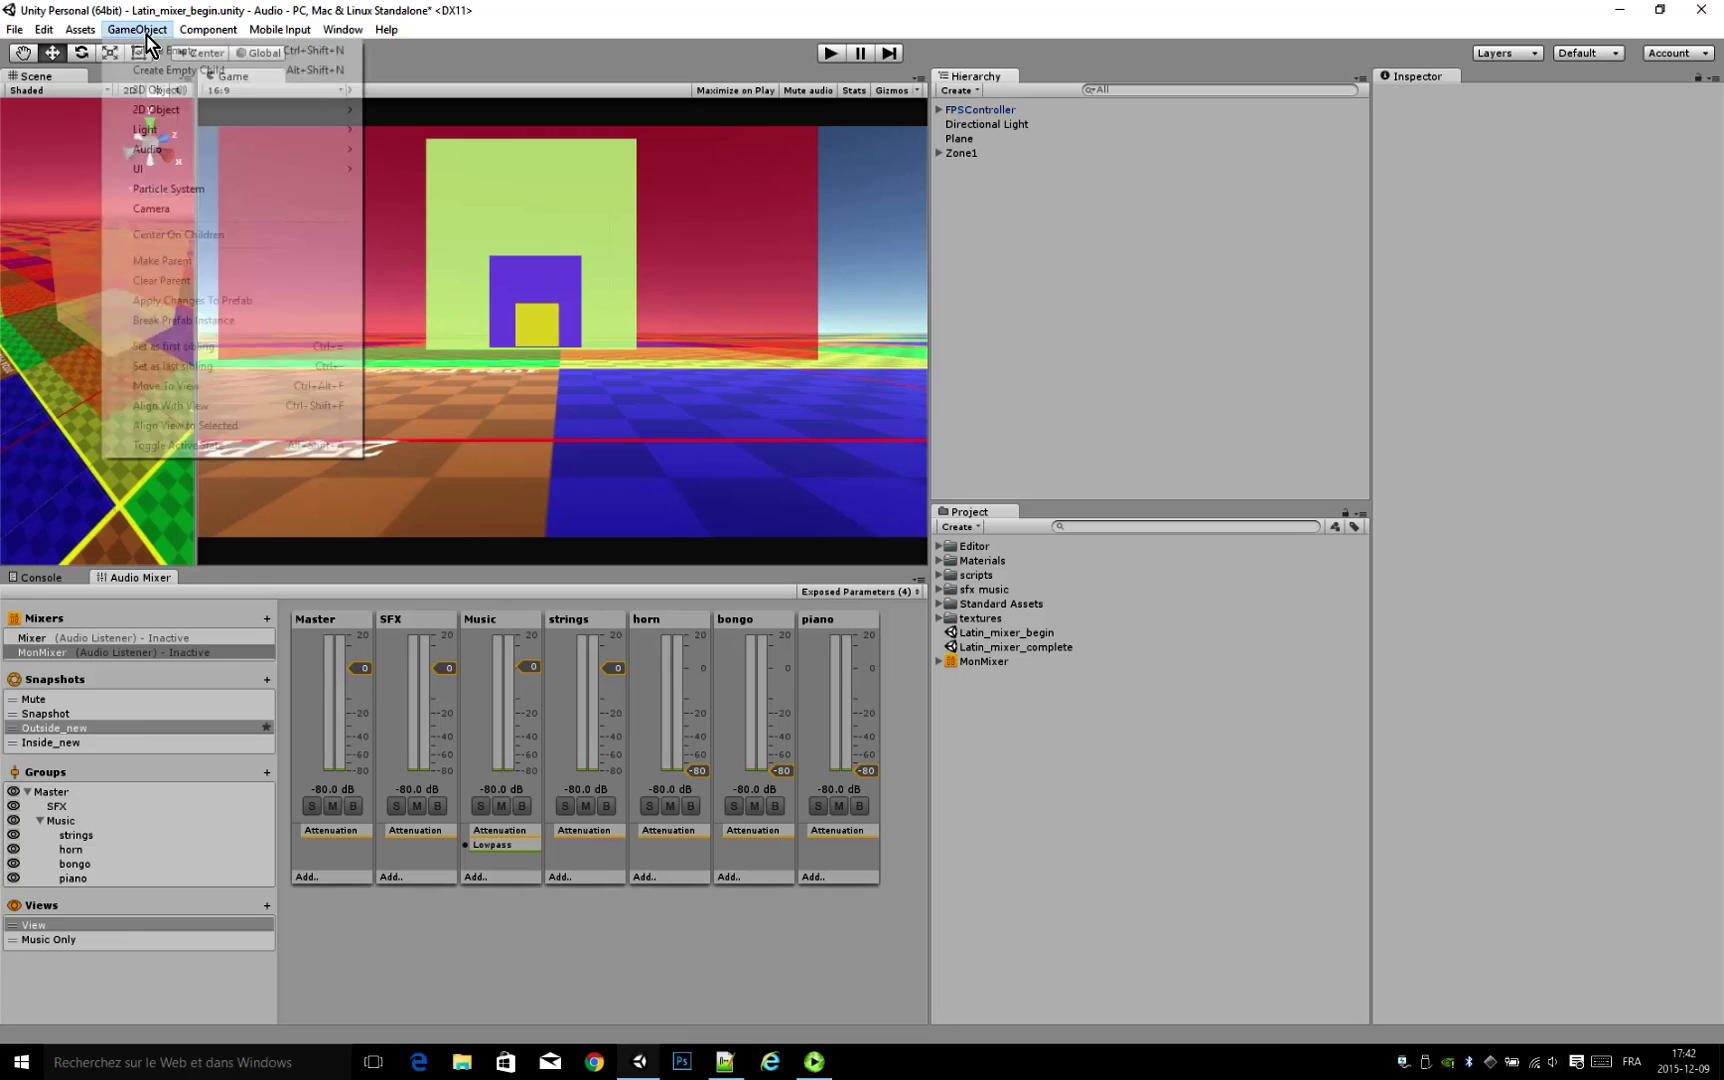
pyautogui.moveTo(165, 170)
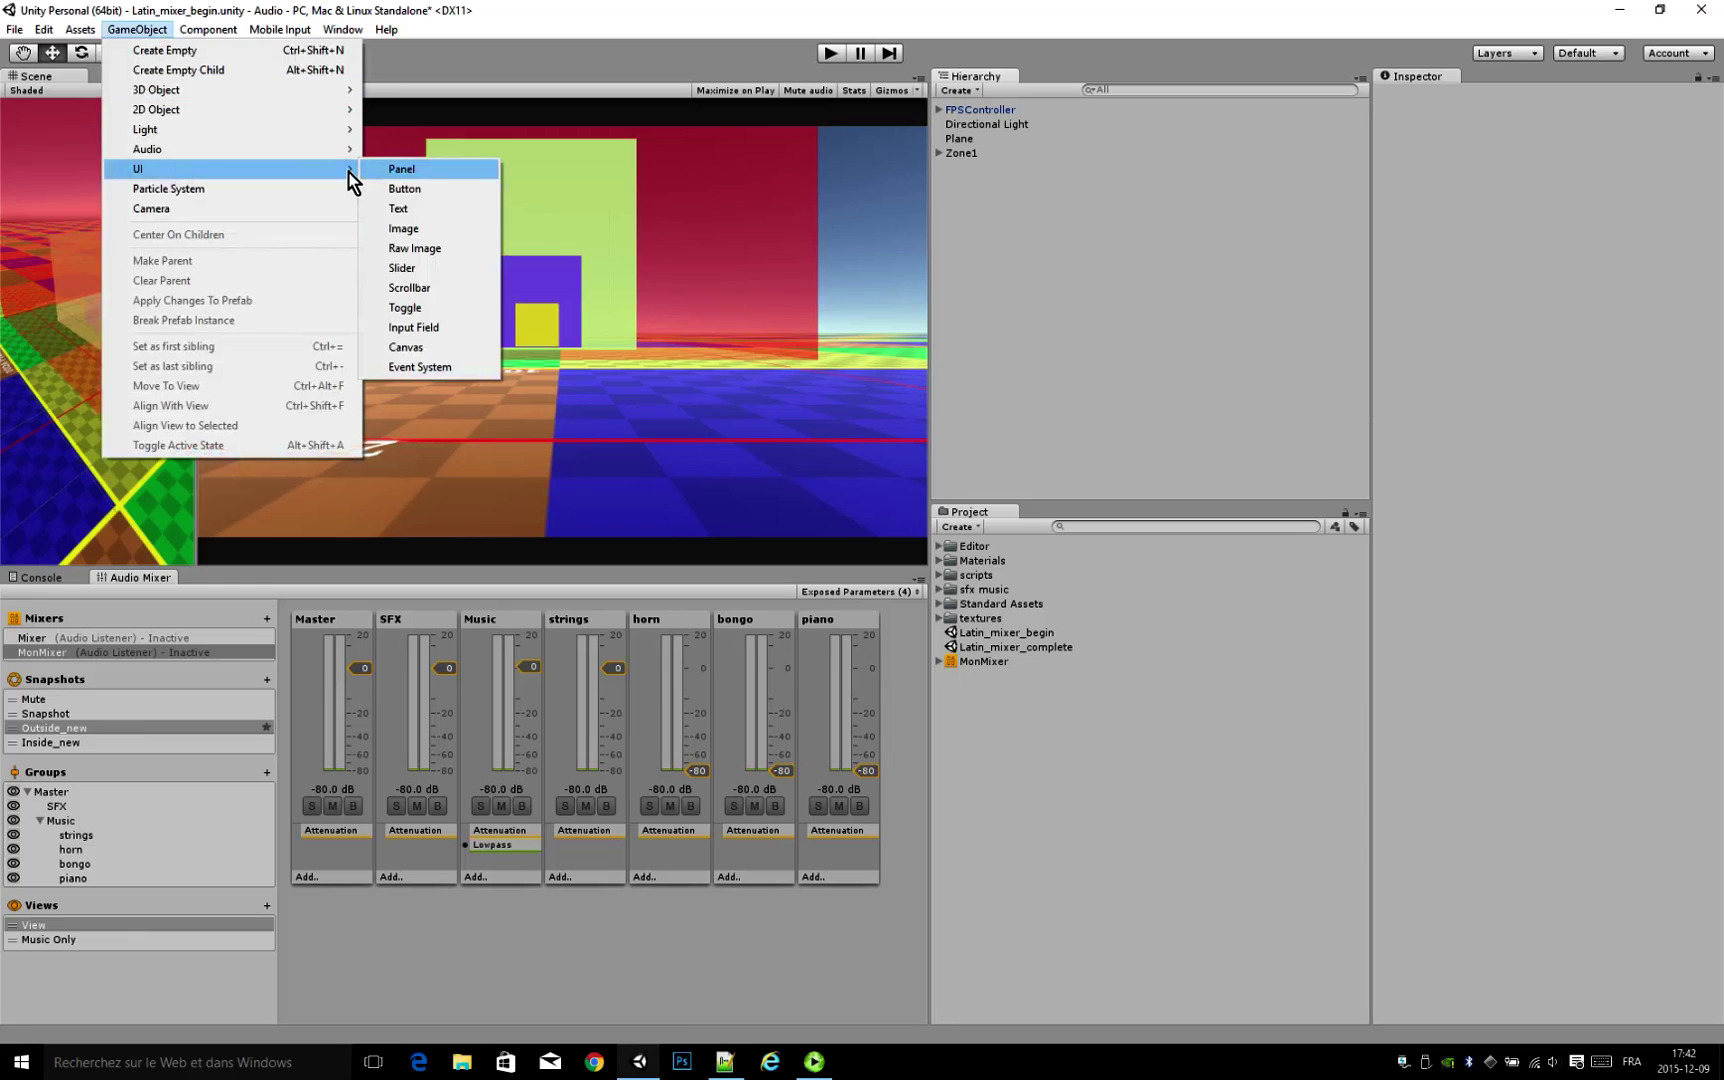
pyautogui.click(423, 268)
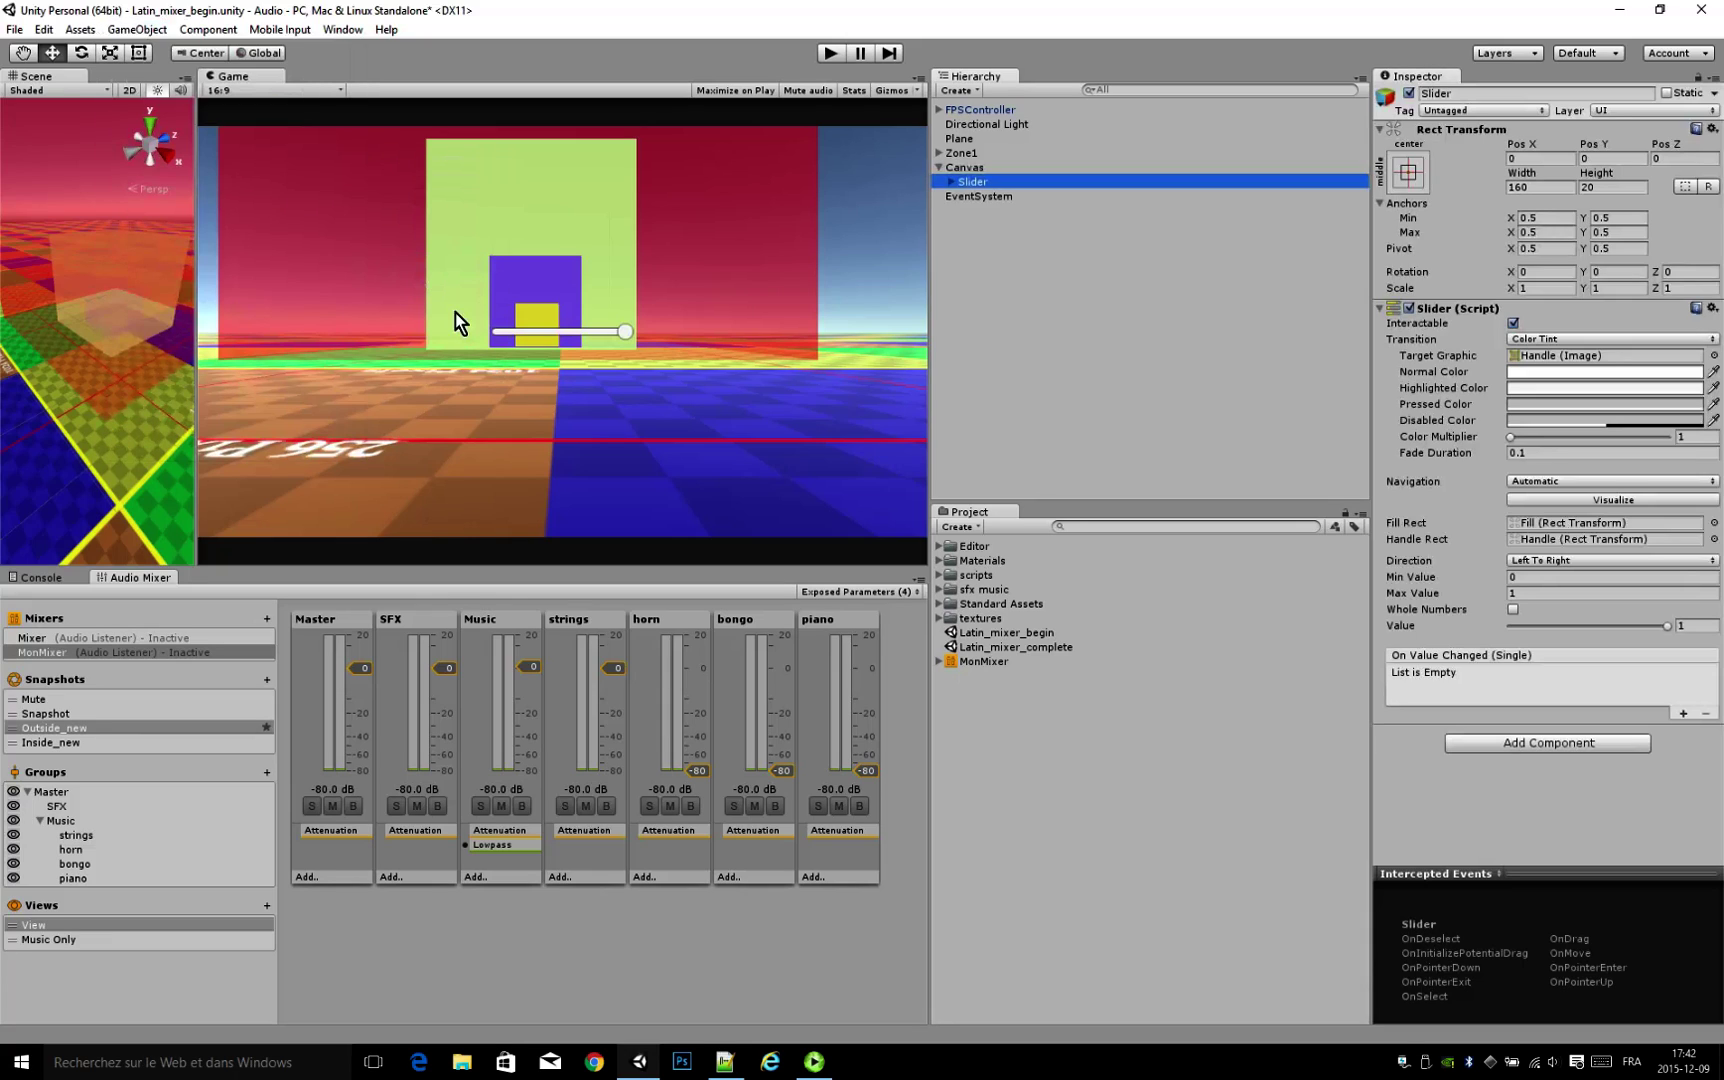
pyautogui.click(1506, 97)
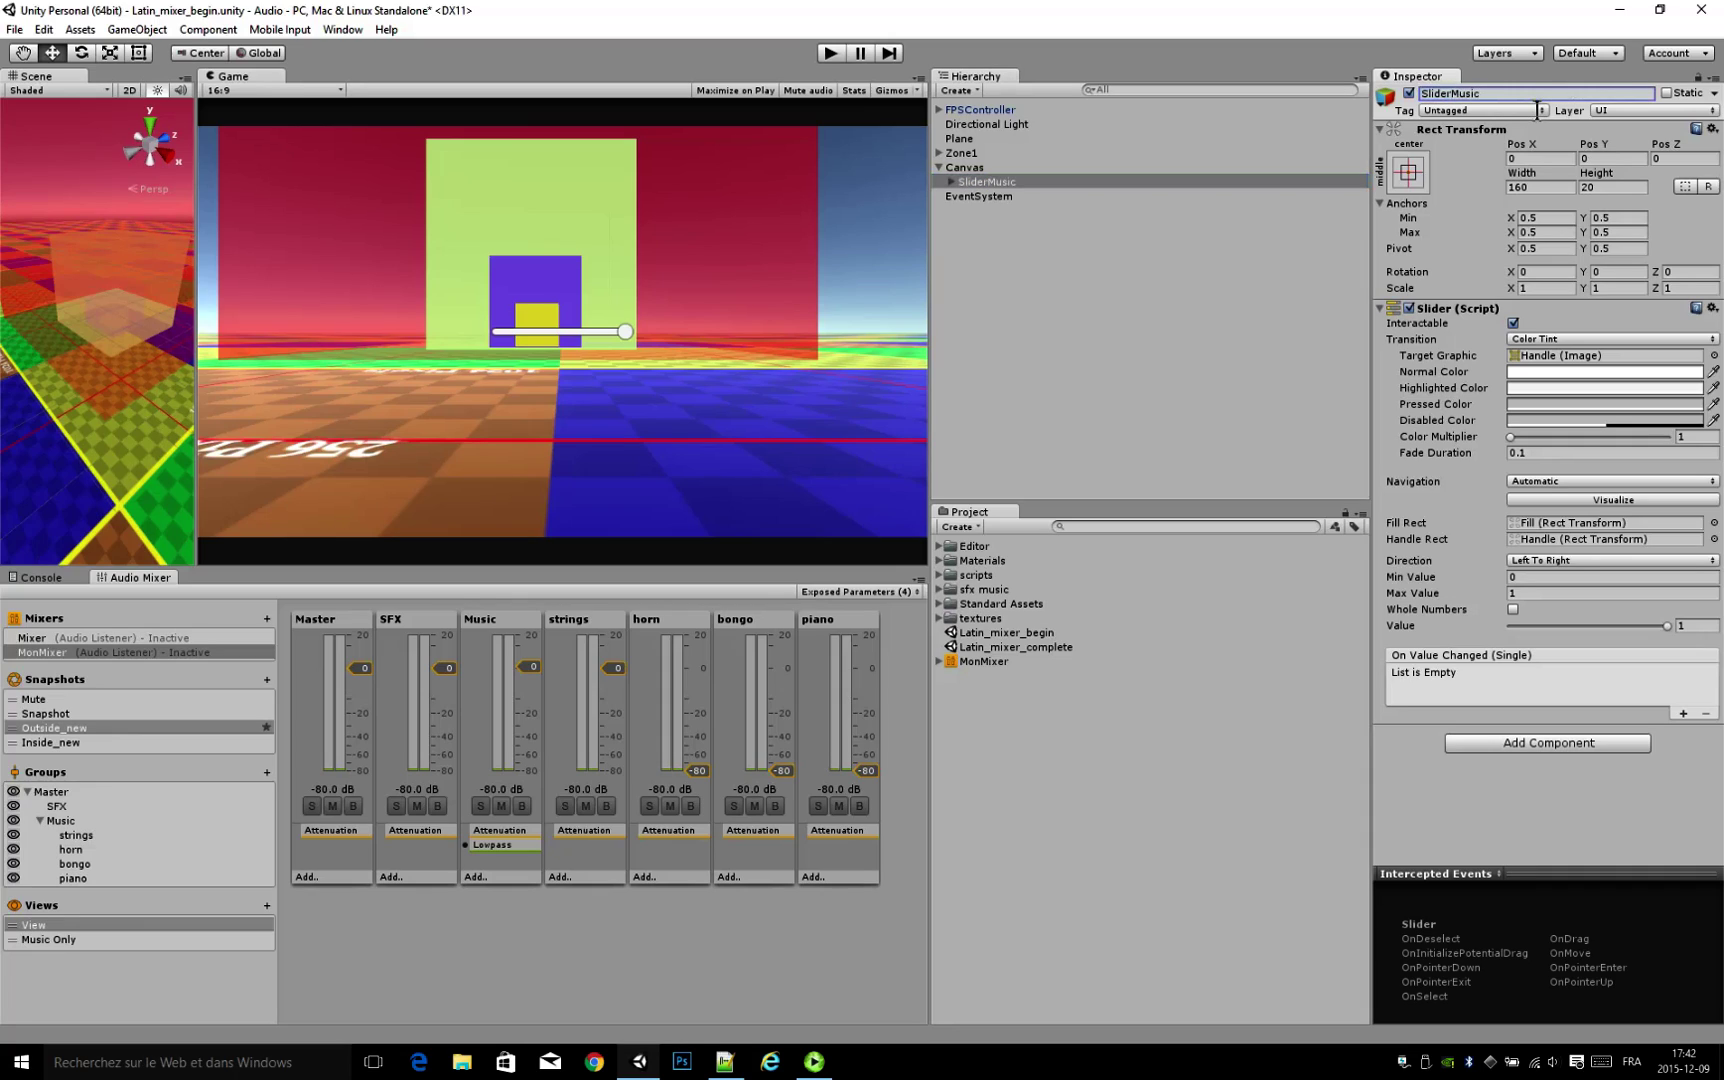
# Step: Anchor SliderMusic to the bottom-left corner of its canvas
pyautogui.click(1410, 172)
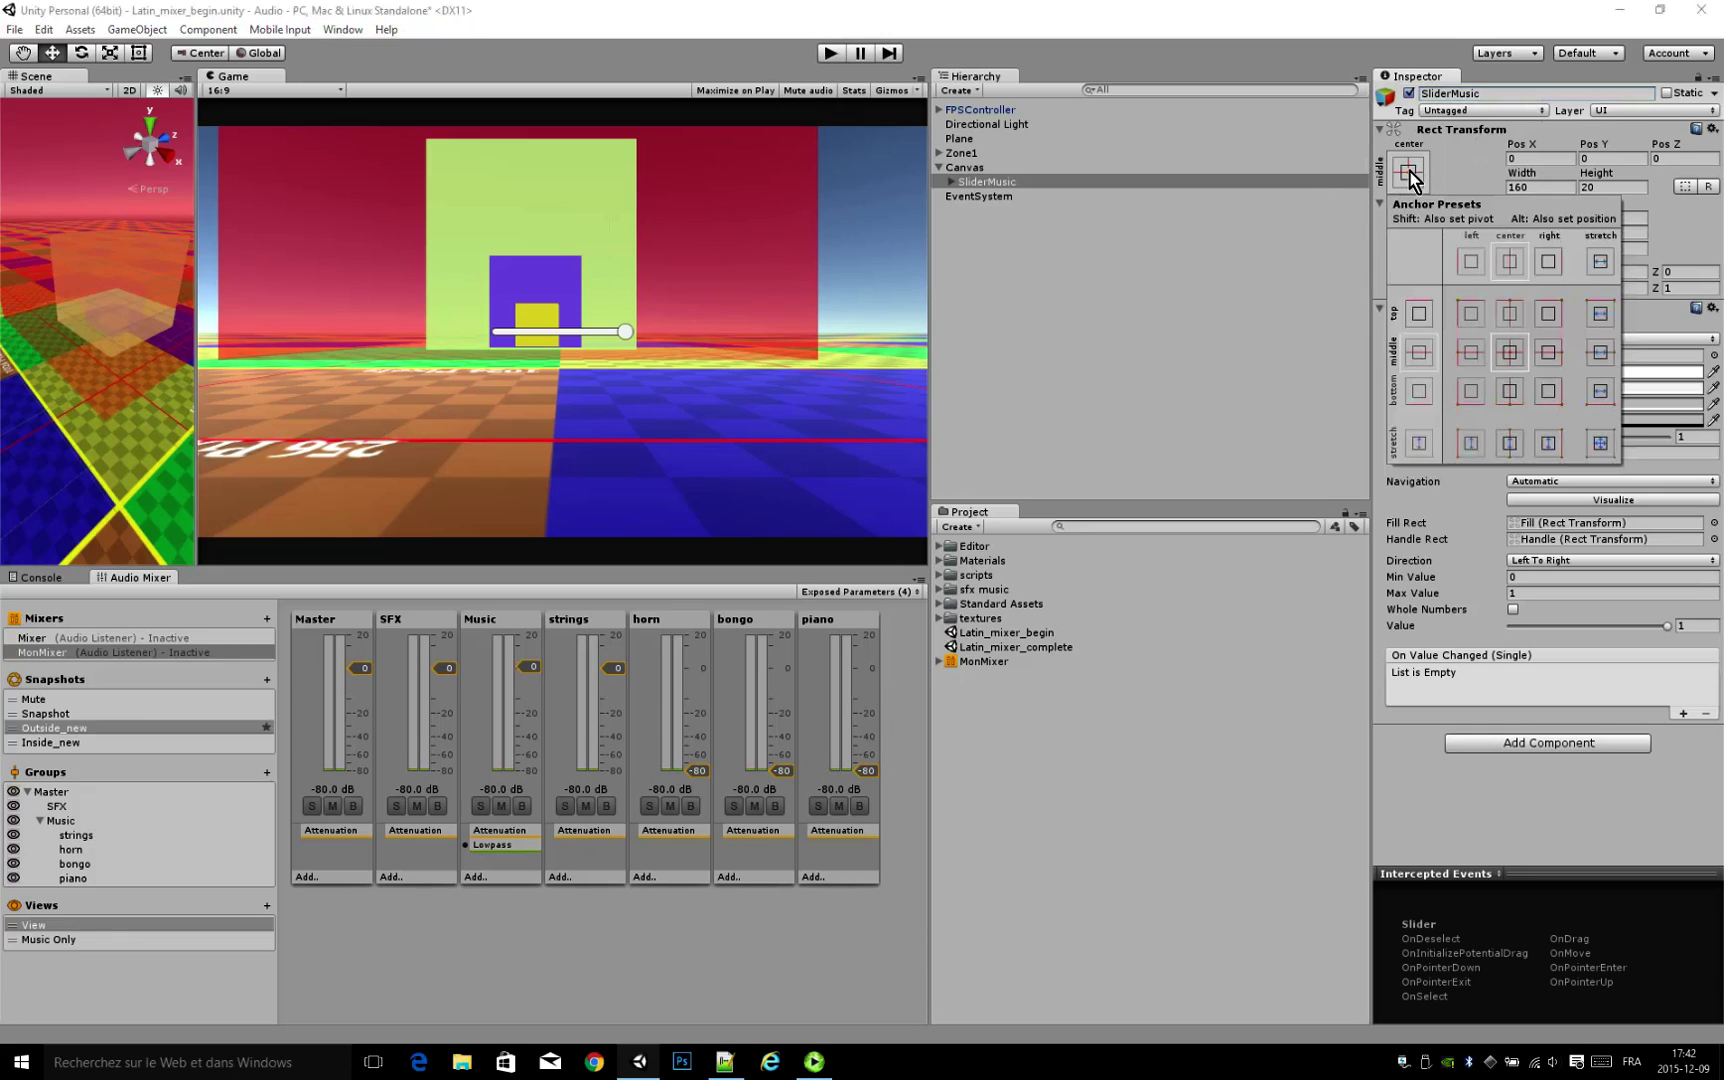
pyautogui.click(1468, 403)
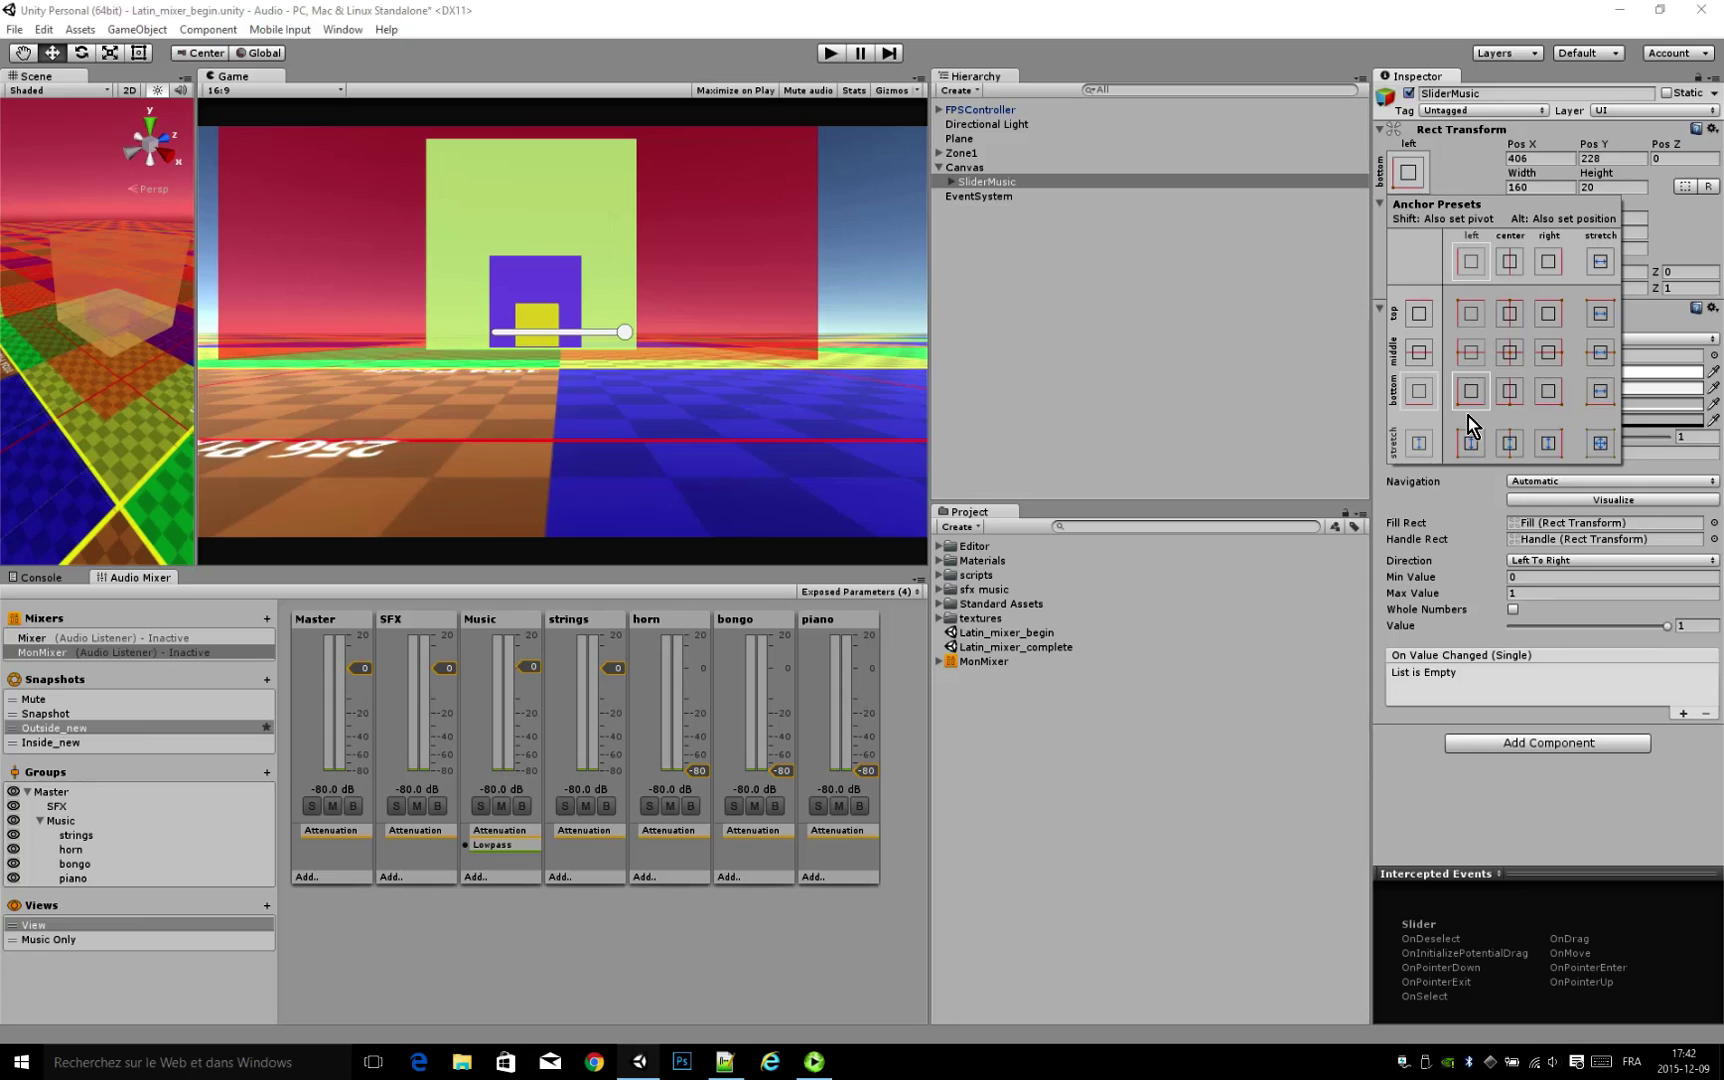
pyautogui.click(1505, 862)
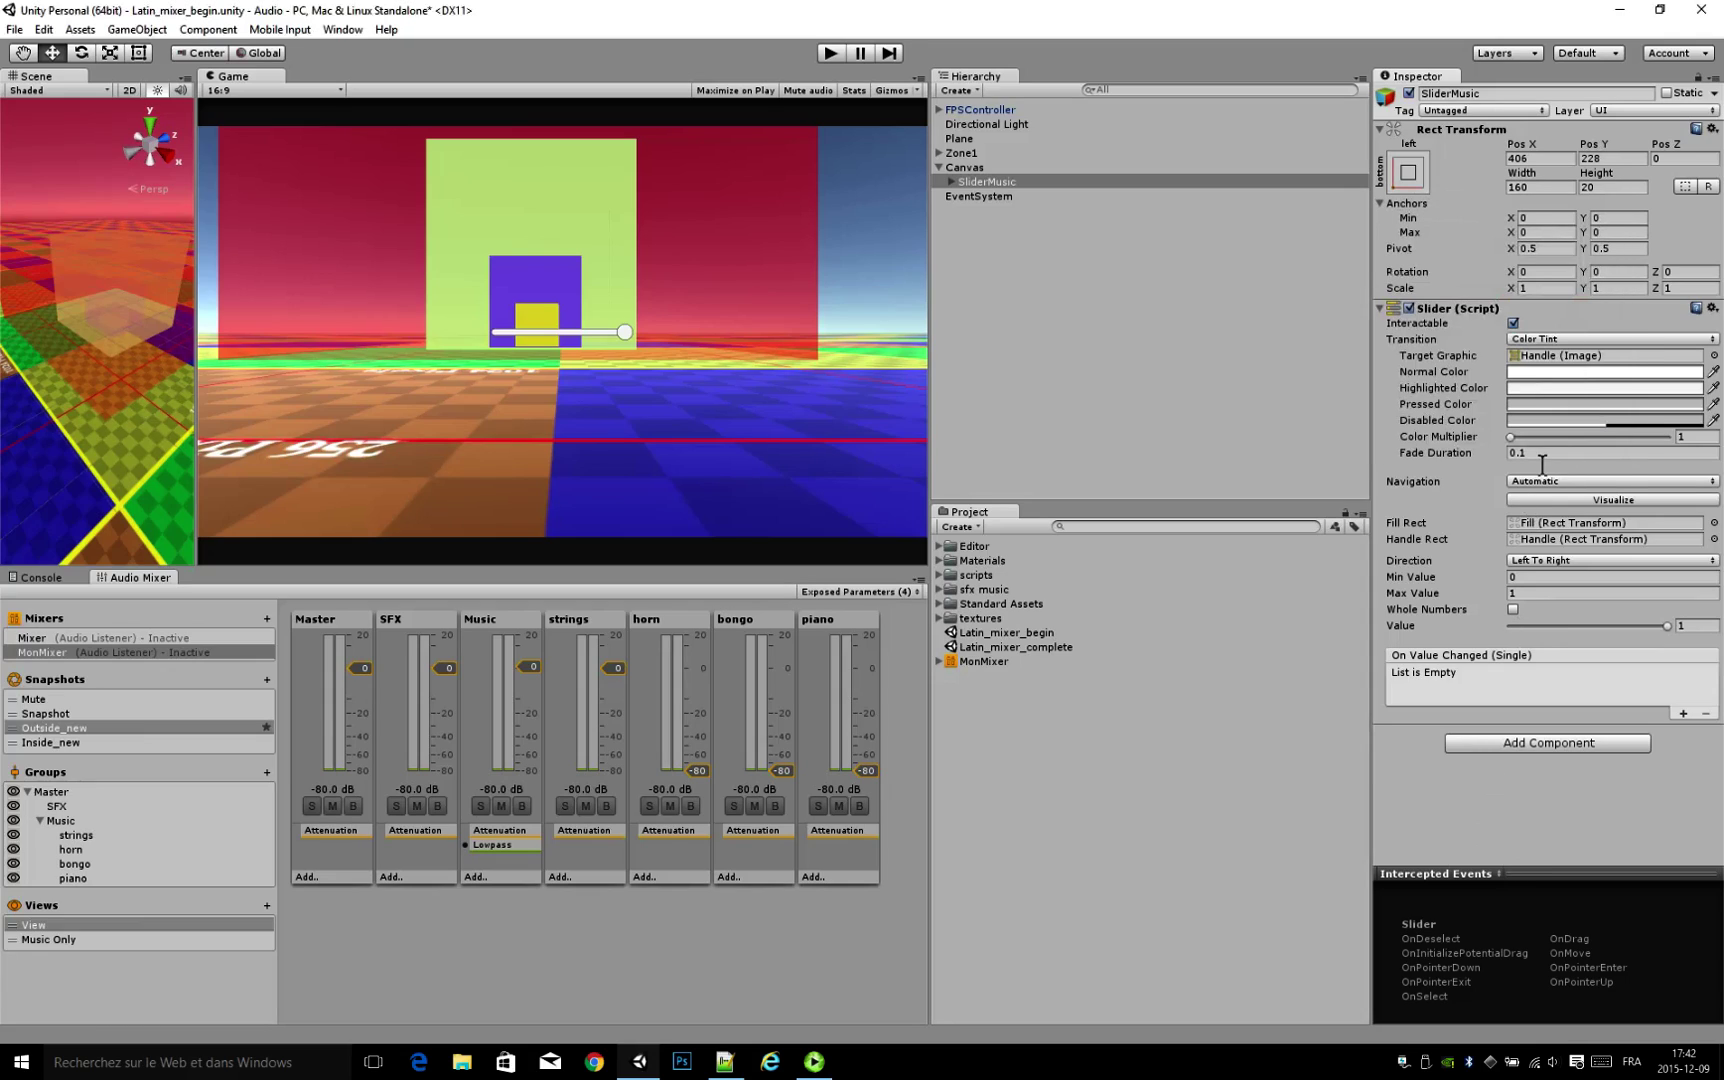
# Step: Set SliderMusic's pivot to X 0, Y 0 and its Pos X and Pos Y to 0
pyautogui.click(1546, 248)
pyautogui.write('0')
pyautogui.press('Tab')
pyautogui.click(1554, 159)
pyautogui.write('0')
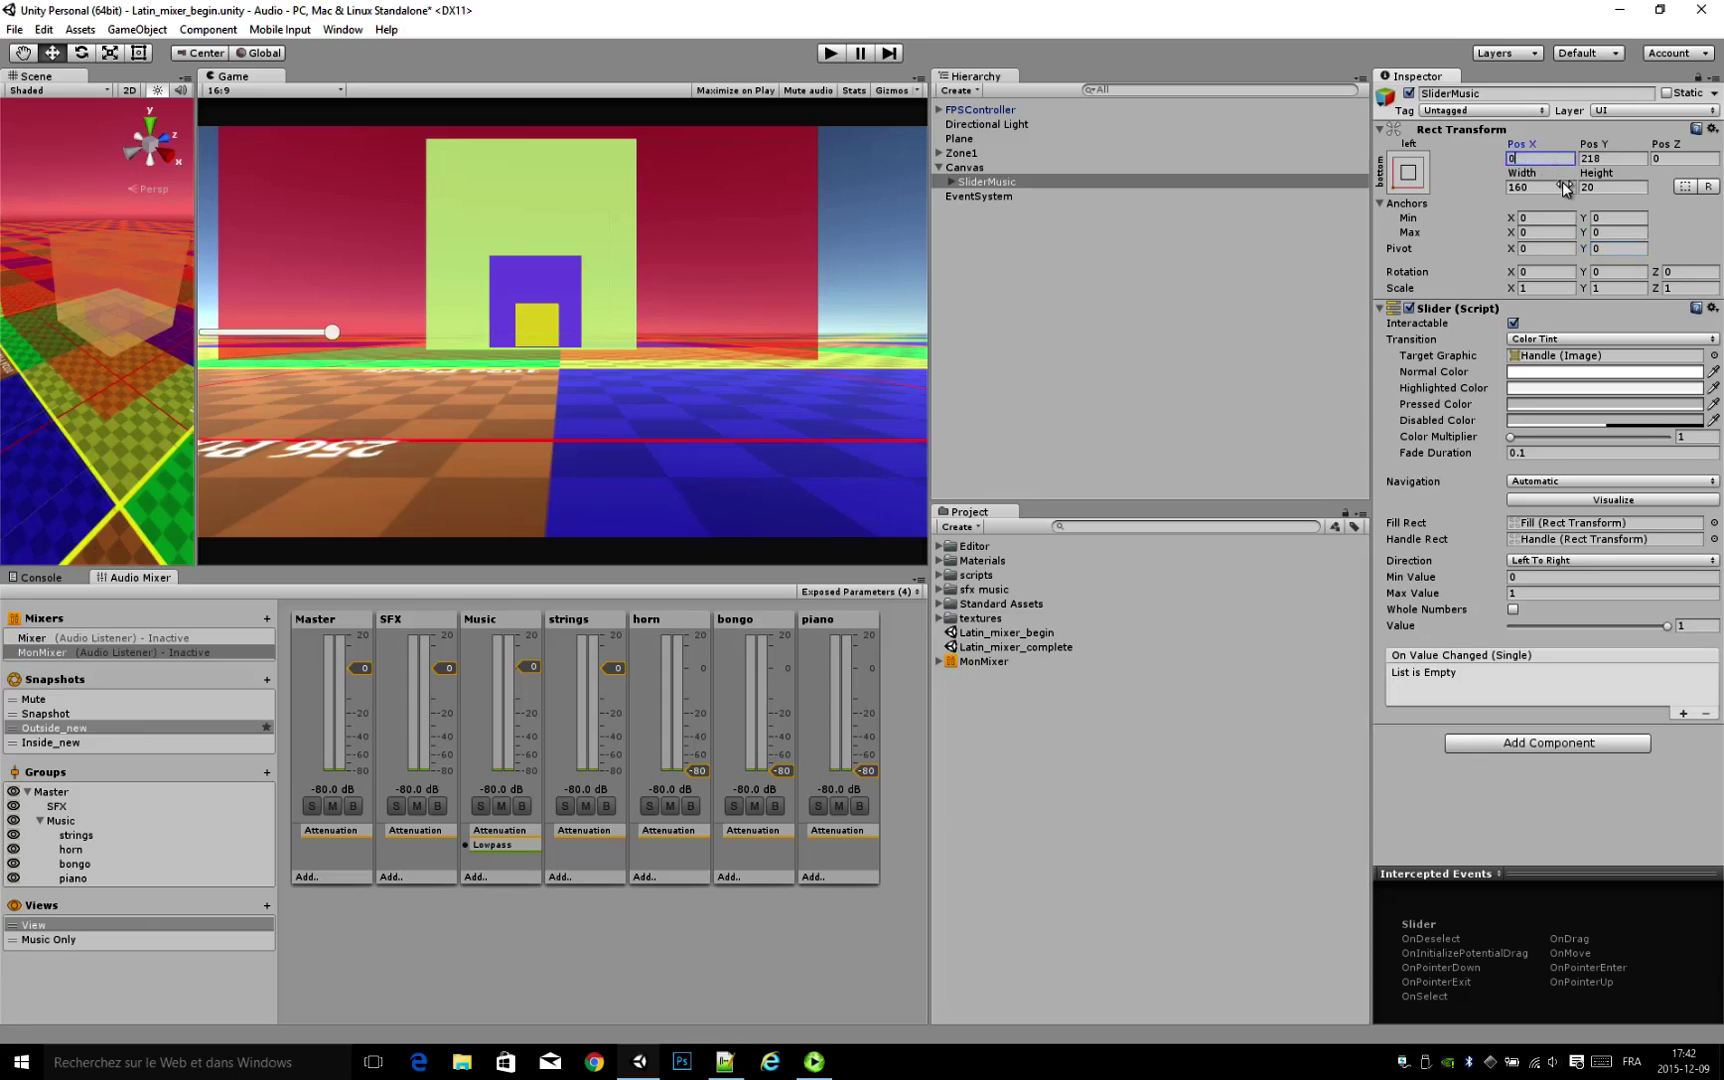
pyautogui.click(1612, 160)
pyautogui.write('0')
pyautogui.click(1642, 160)
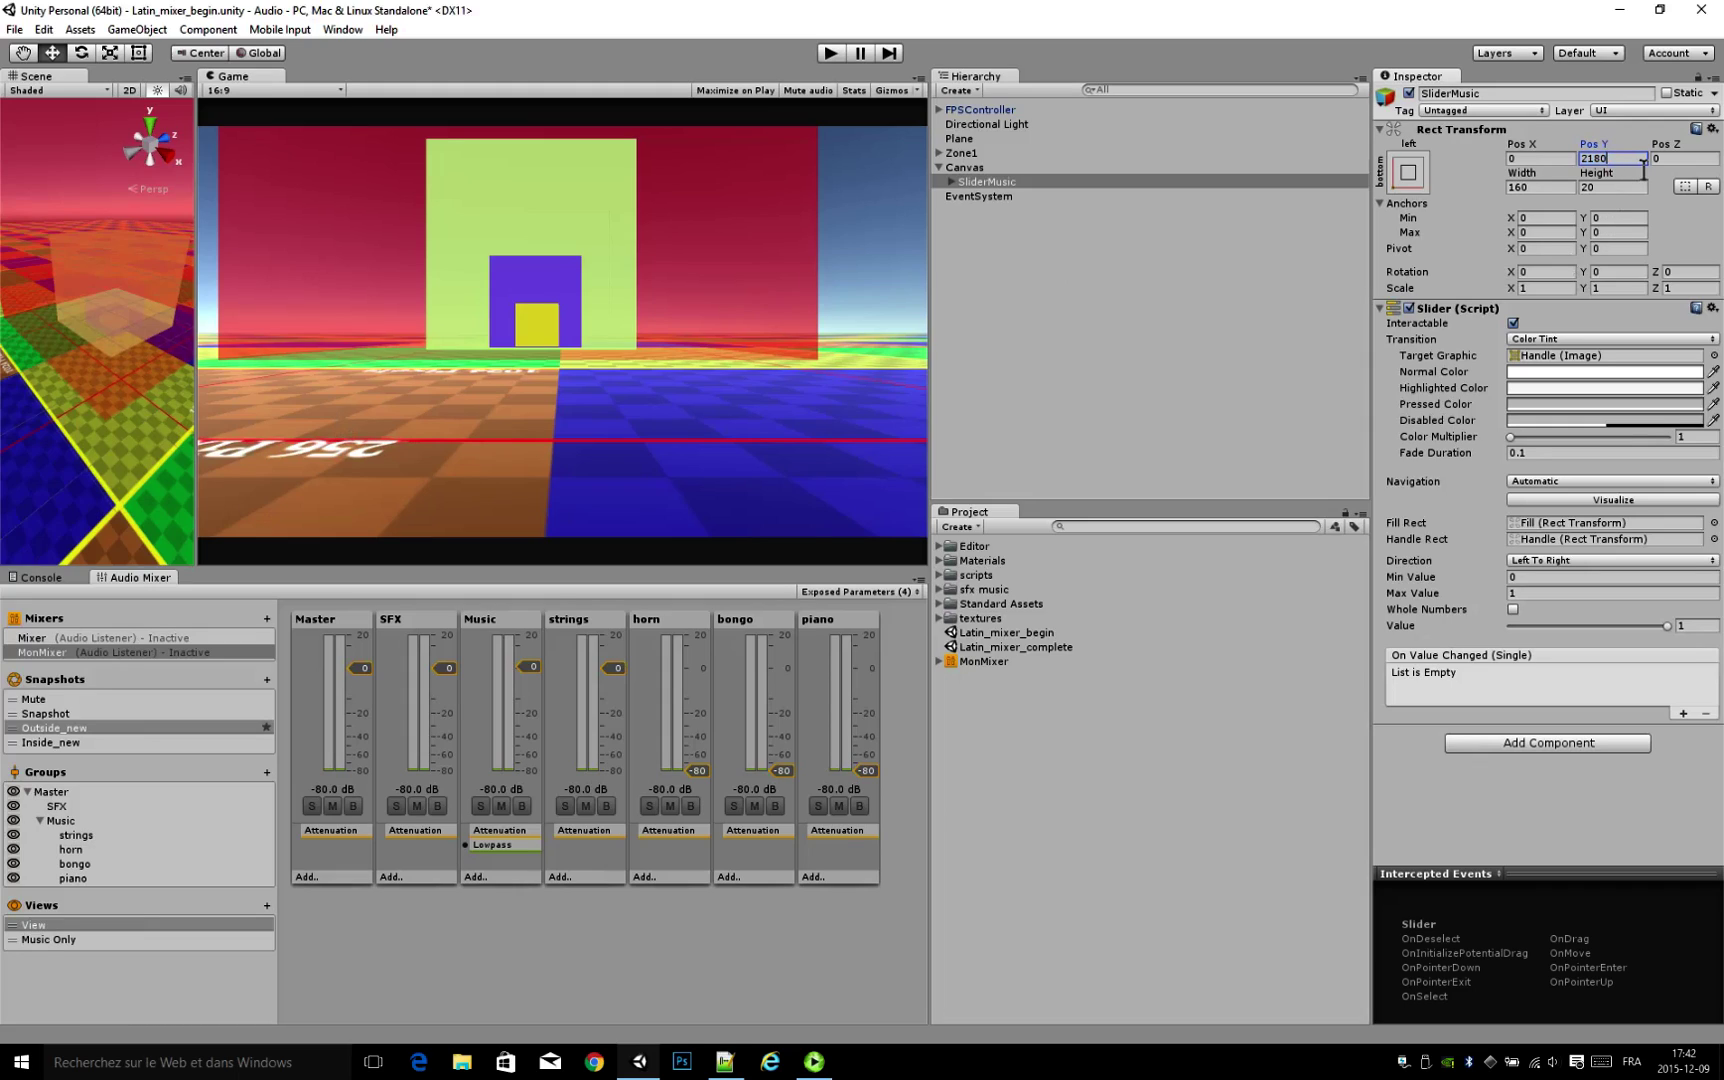
pyautogui.press('BackSpace')
pyautogui.press('BackSpace')
pyautogui.press('BackSpace')
pyautogui.press('BackSpace')
pyautogui.press('BackSpace')
pyautogui.write('0')
# Step: Set the Canvas's Ui Scale Mode to Scale With Screen Size
pyautogui.click(966, 168)
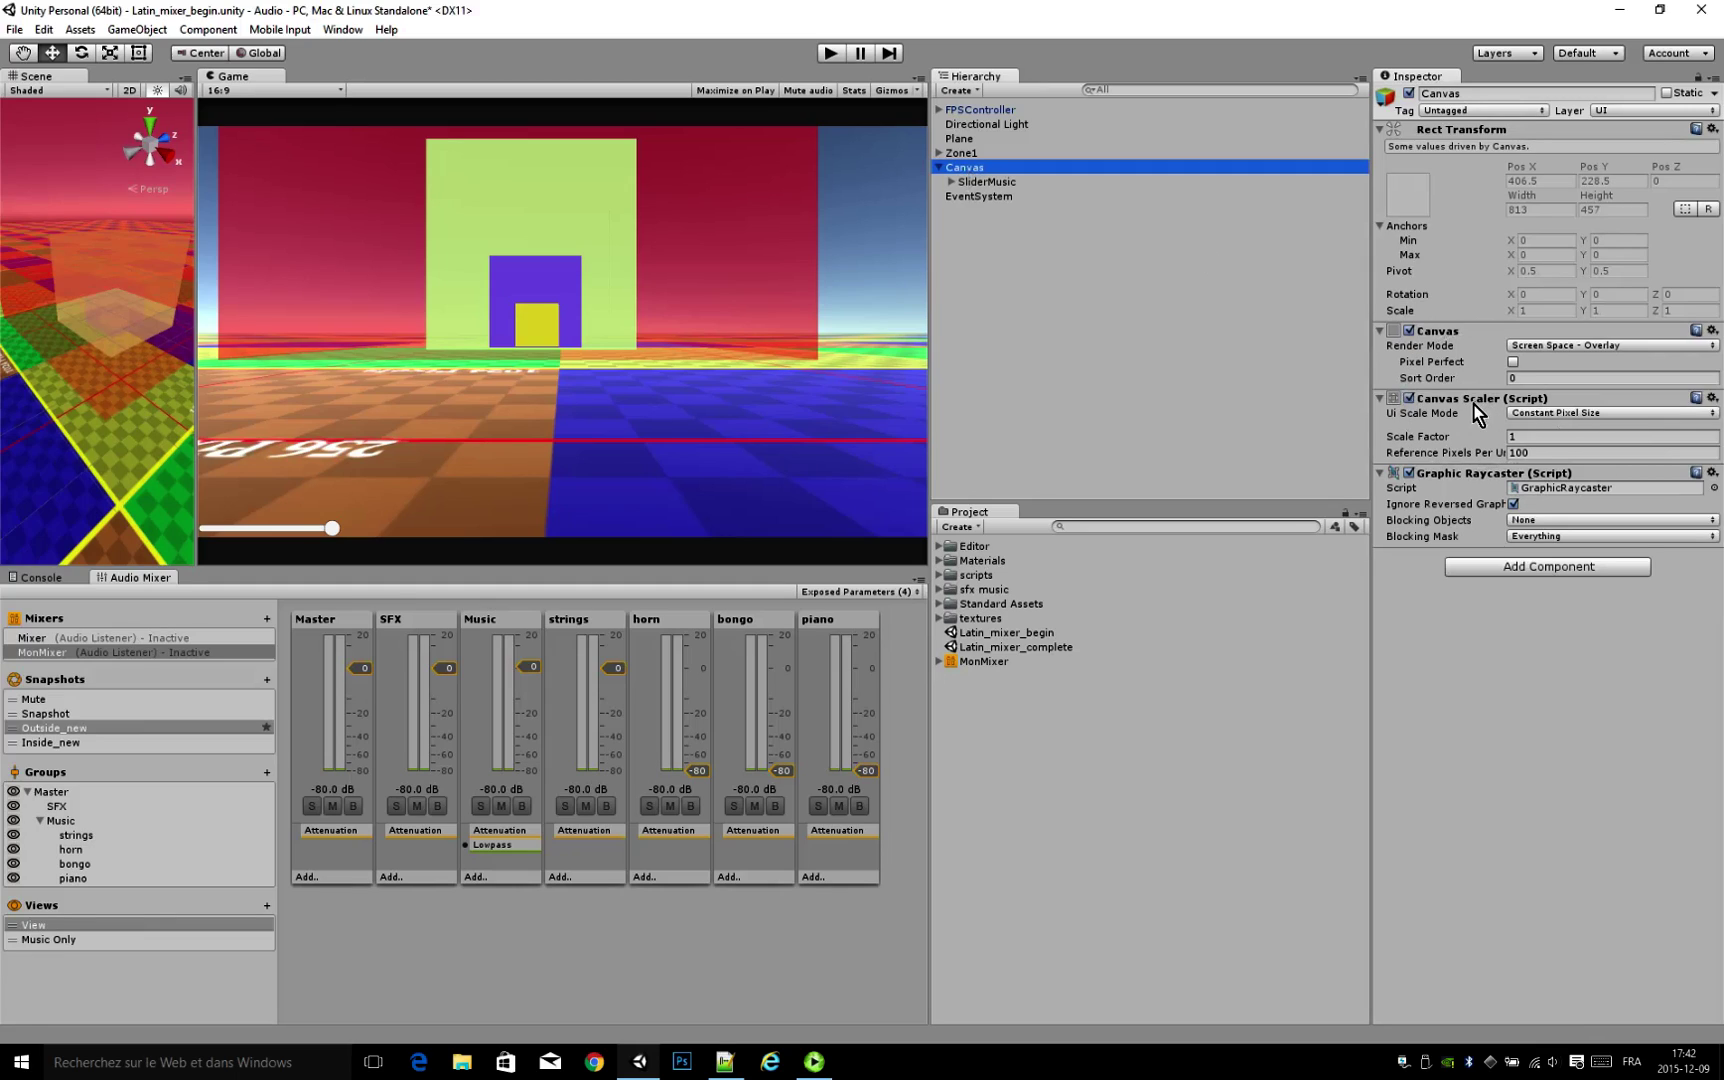
pyautogui.click(1553, 414)
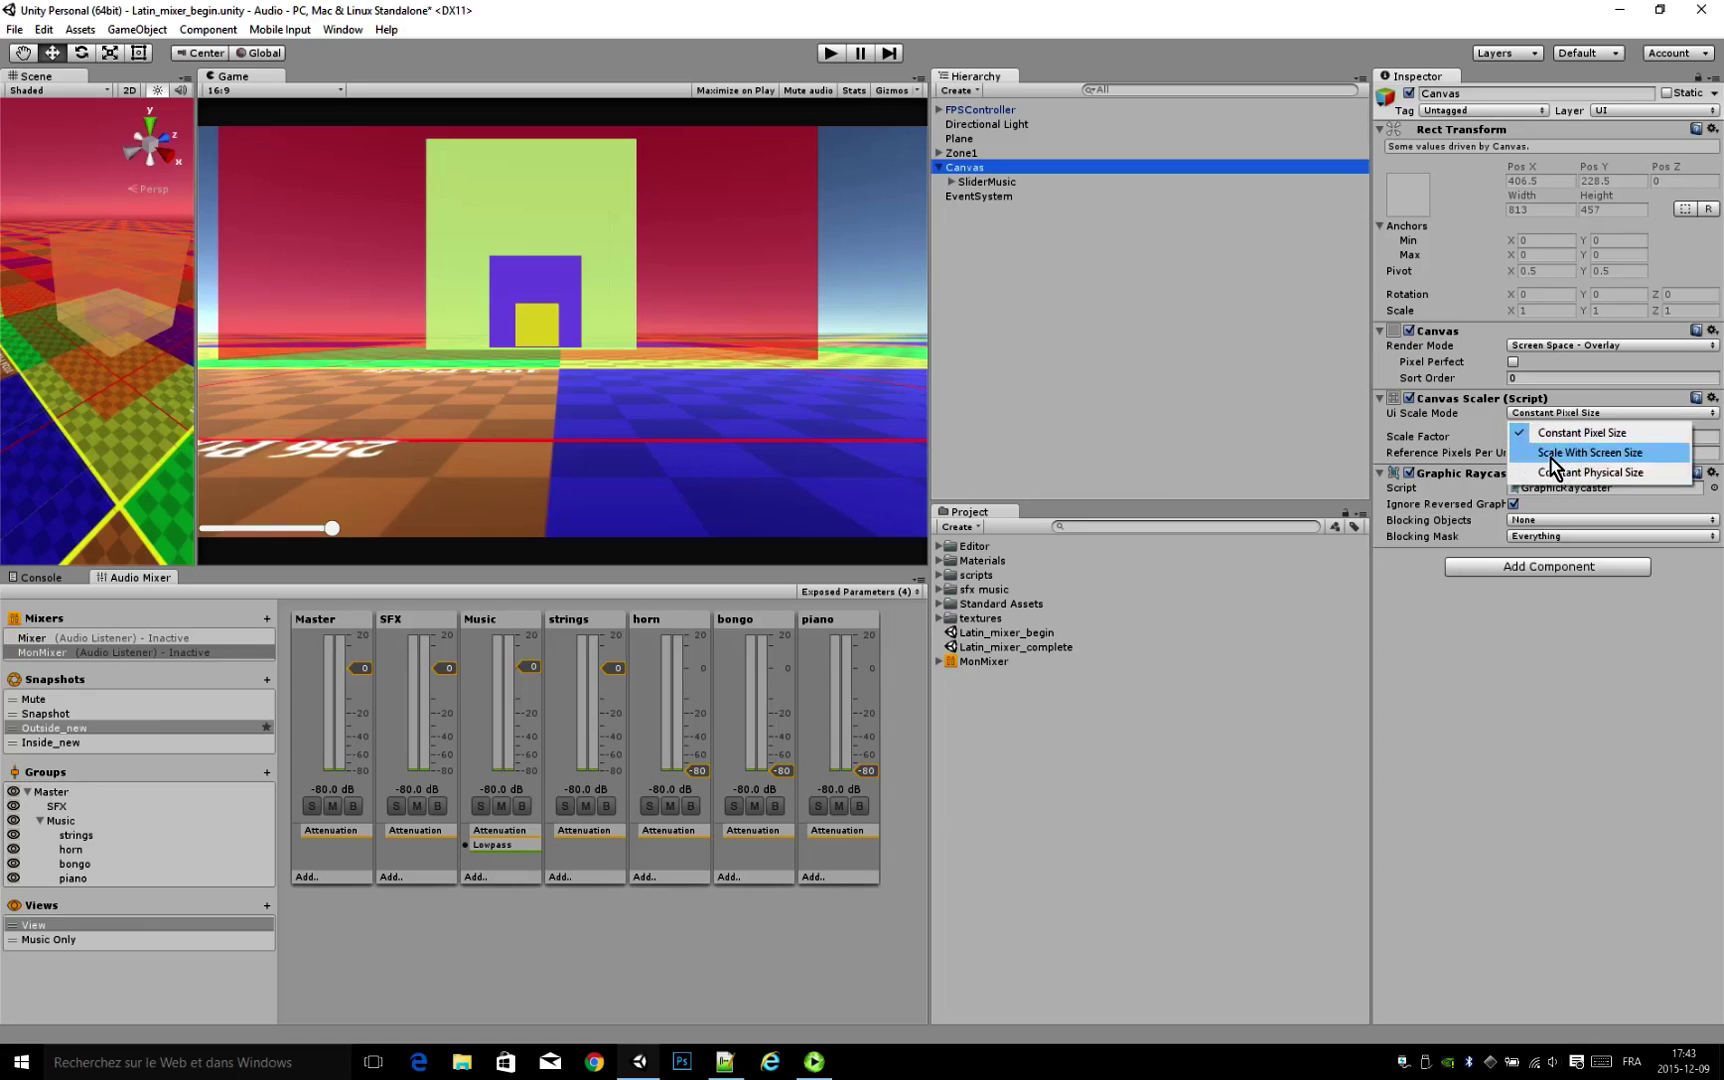
pyautogui.click(1553, 453)
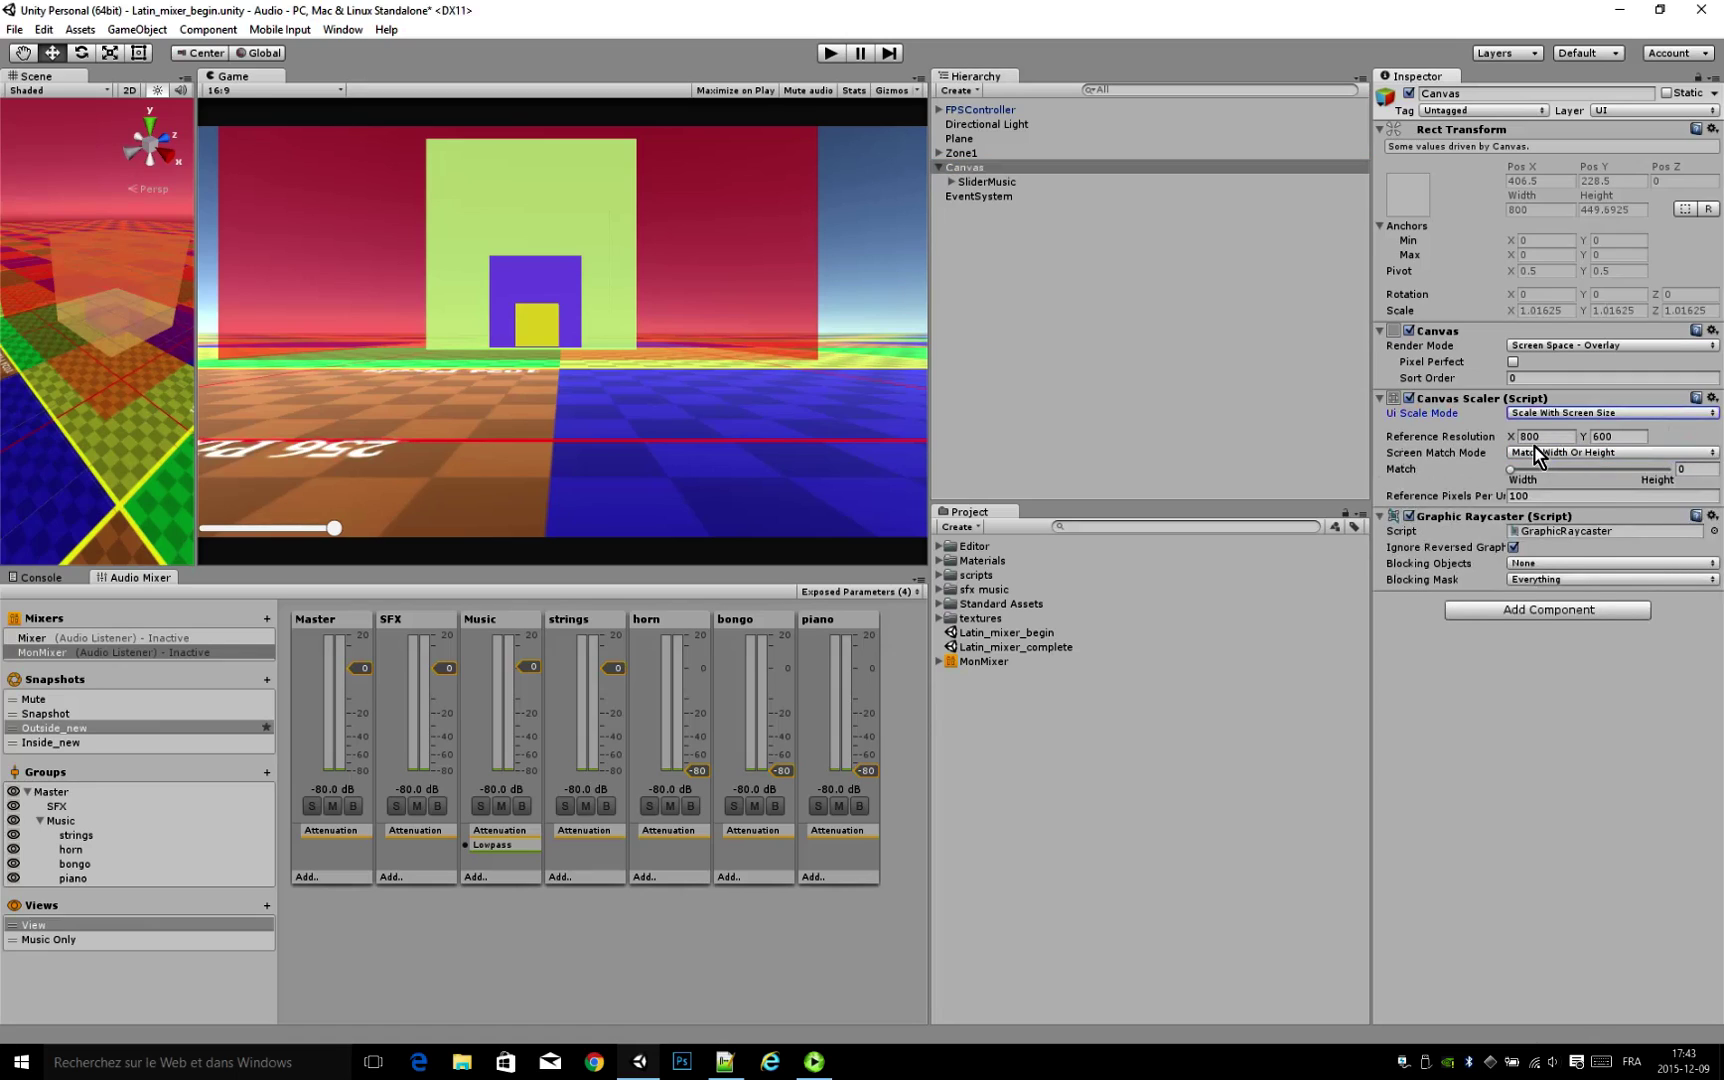
# Step: Set SliderMusic's Min Value to -80 and its Value to 0
pyautogui.click(986, 181)
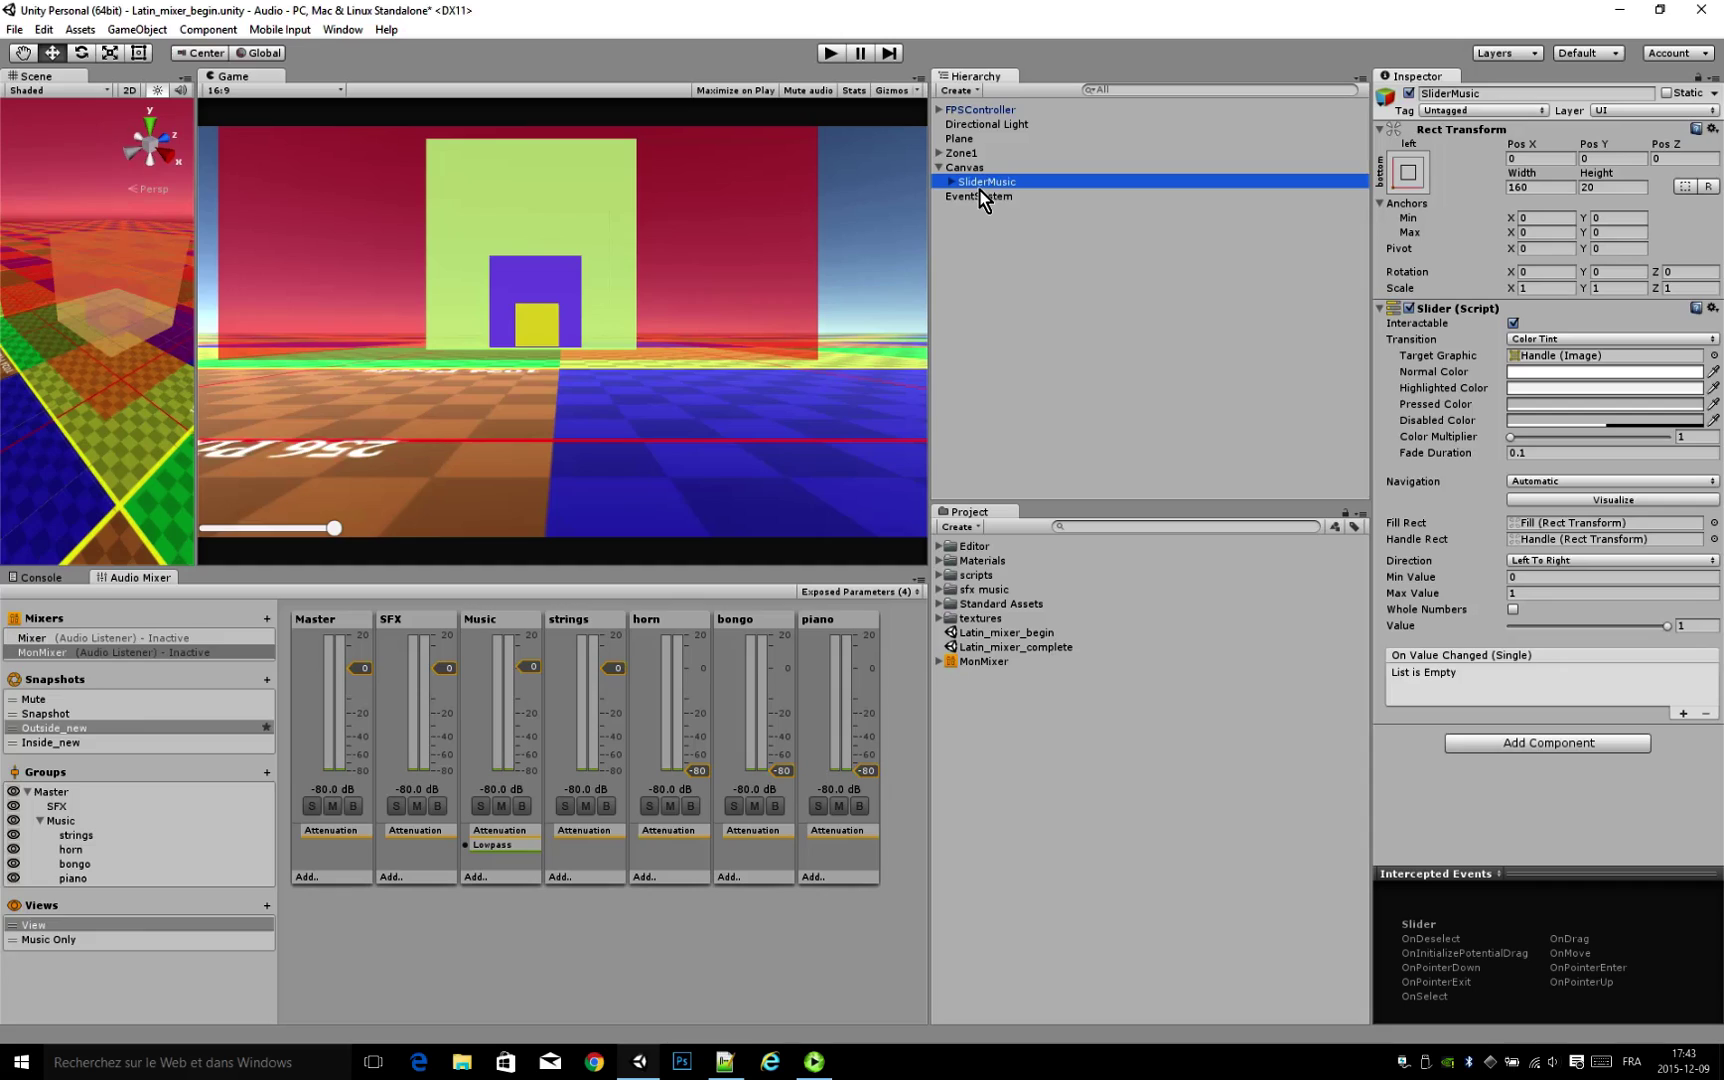
pyautogui.click(1544, 578)
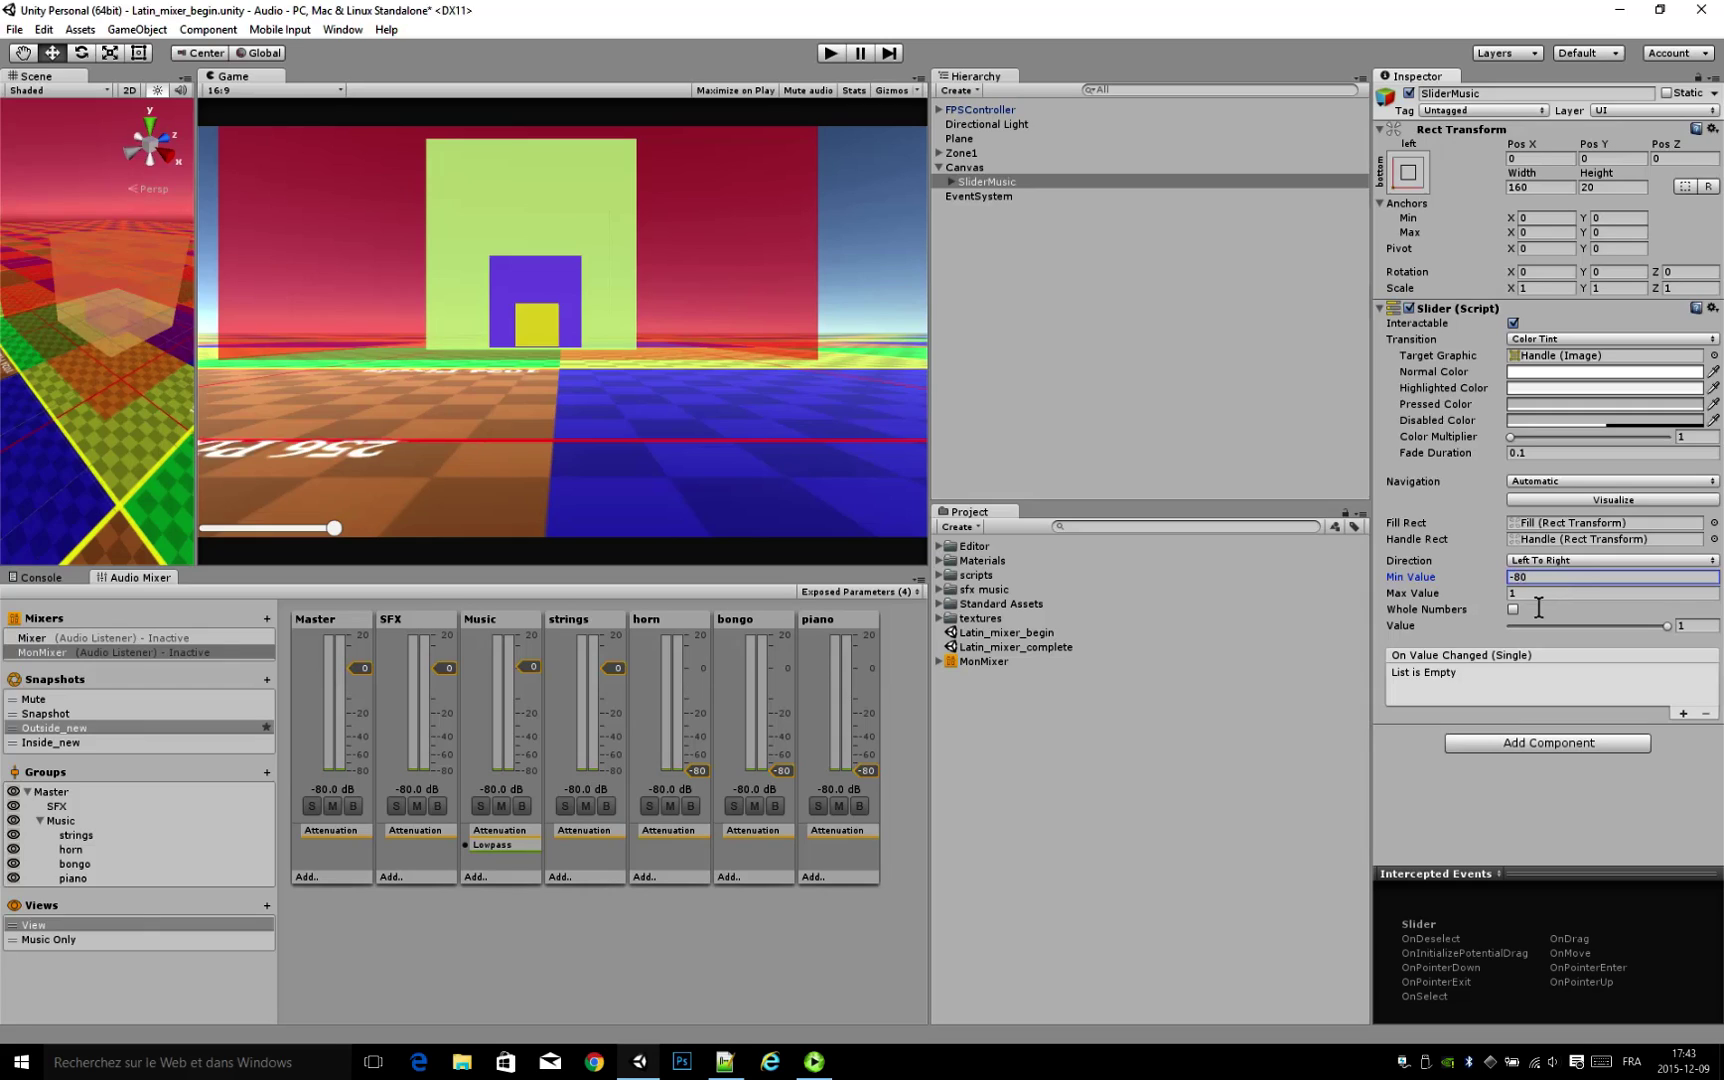
pyautogui.press('Tab')
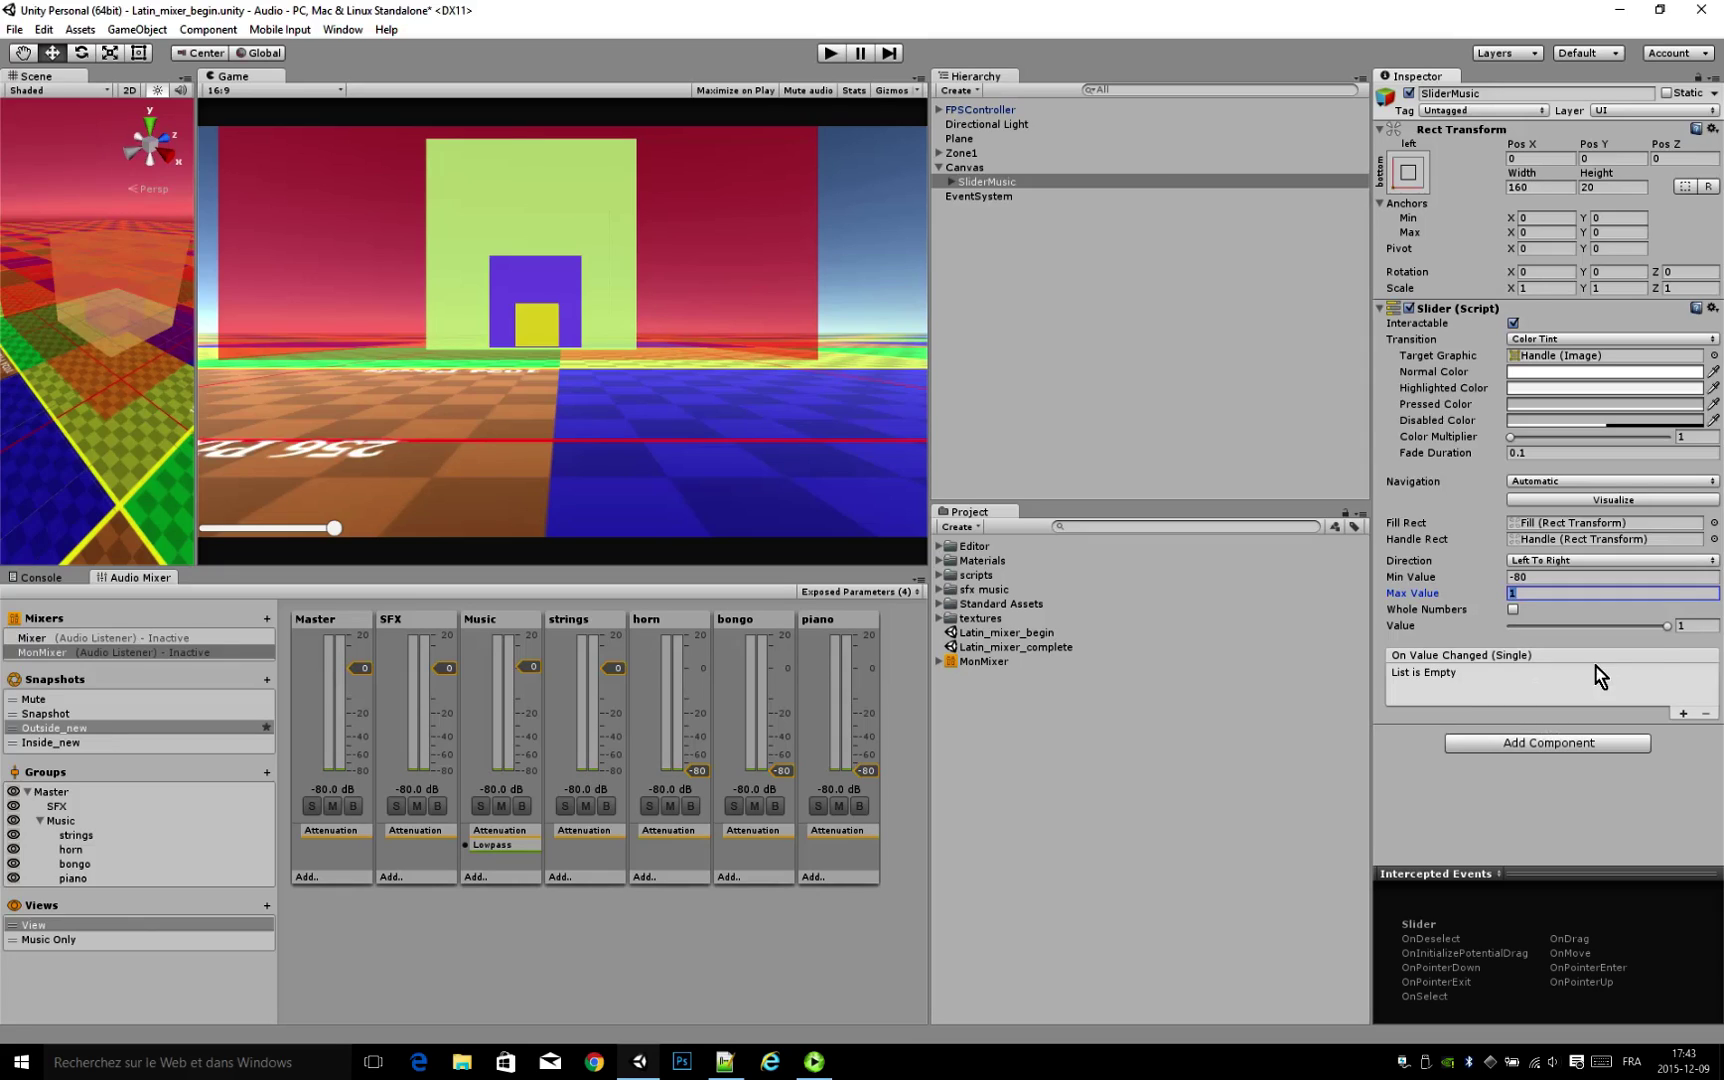
pyautogui.click(1697, 626)
pyautogui.write('0')
pyautogui.click(1504, 800)
# Step: Expose the volume of MonMixer's Master group to script
pyautogui.click(352, 624)
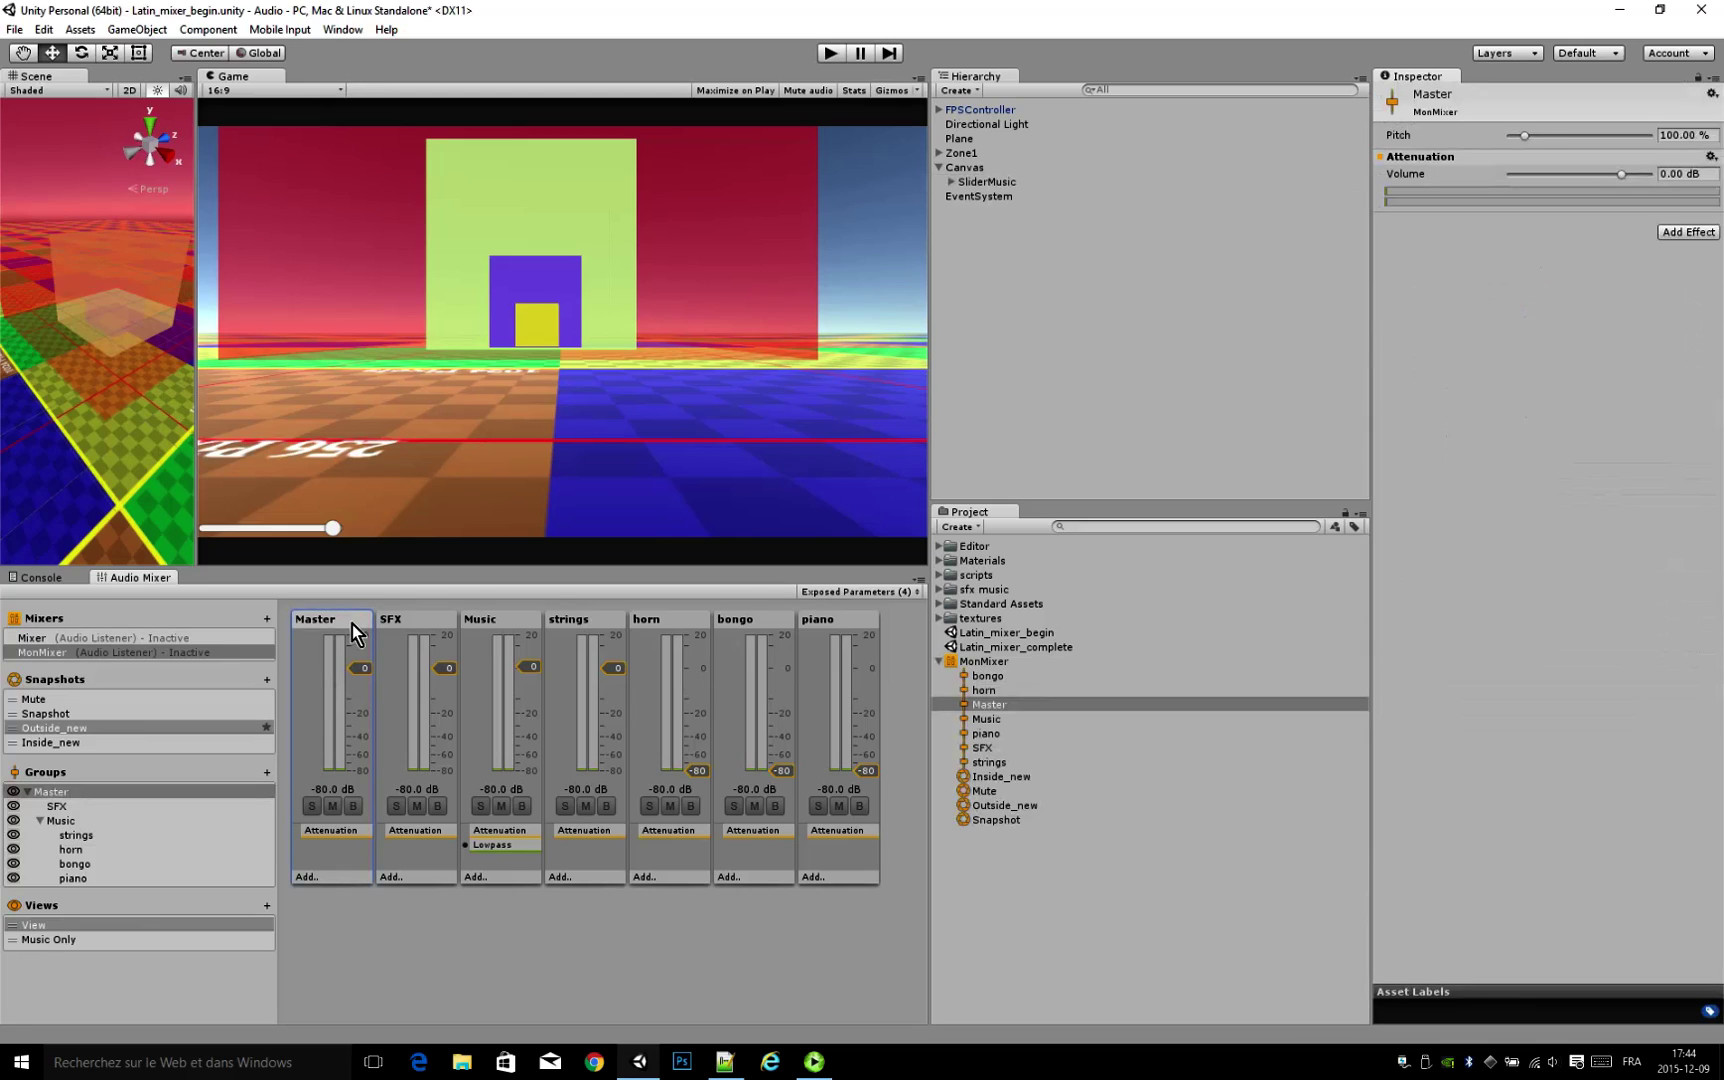
pyautogui.rightClick(1444, 174)
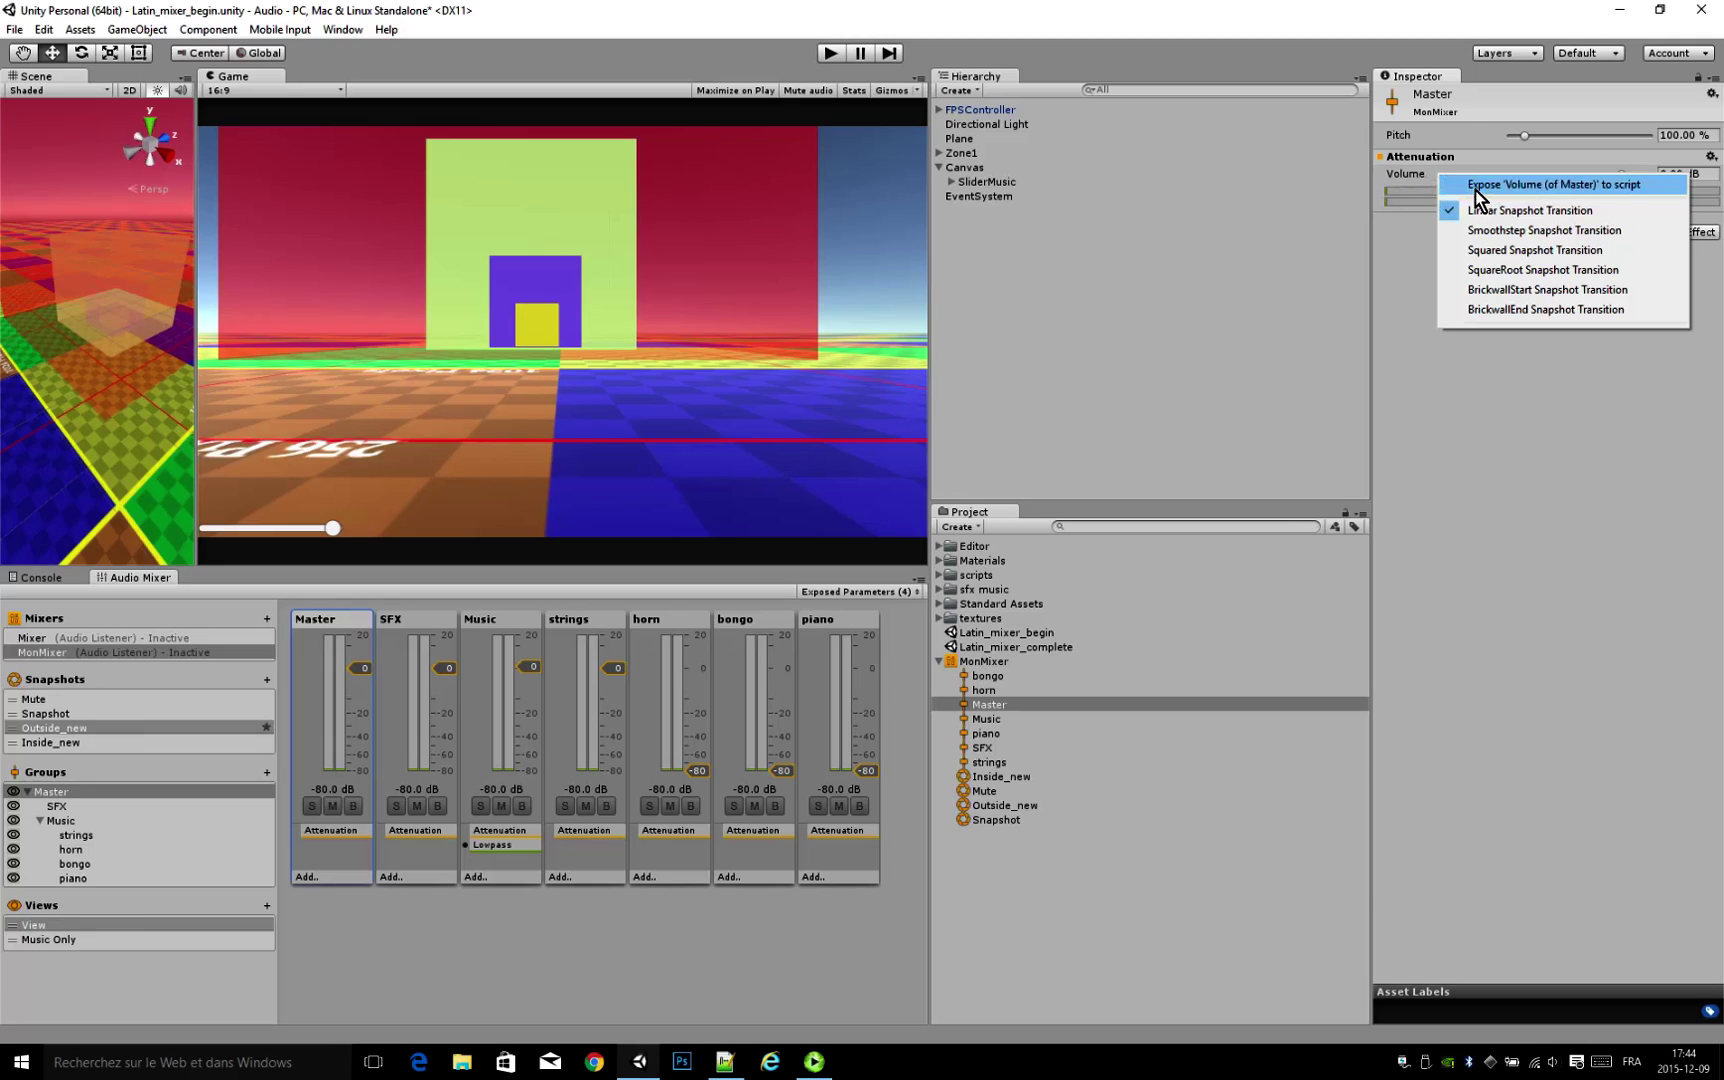
pyautogui.click(1476, 190)
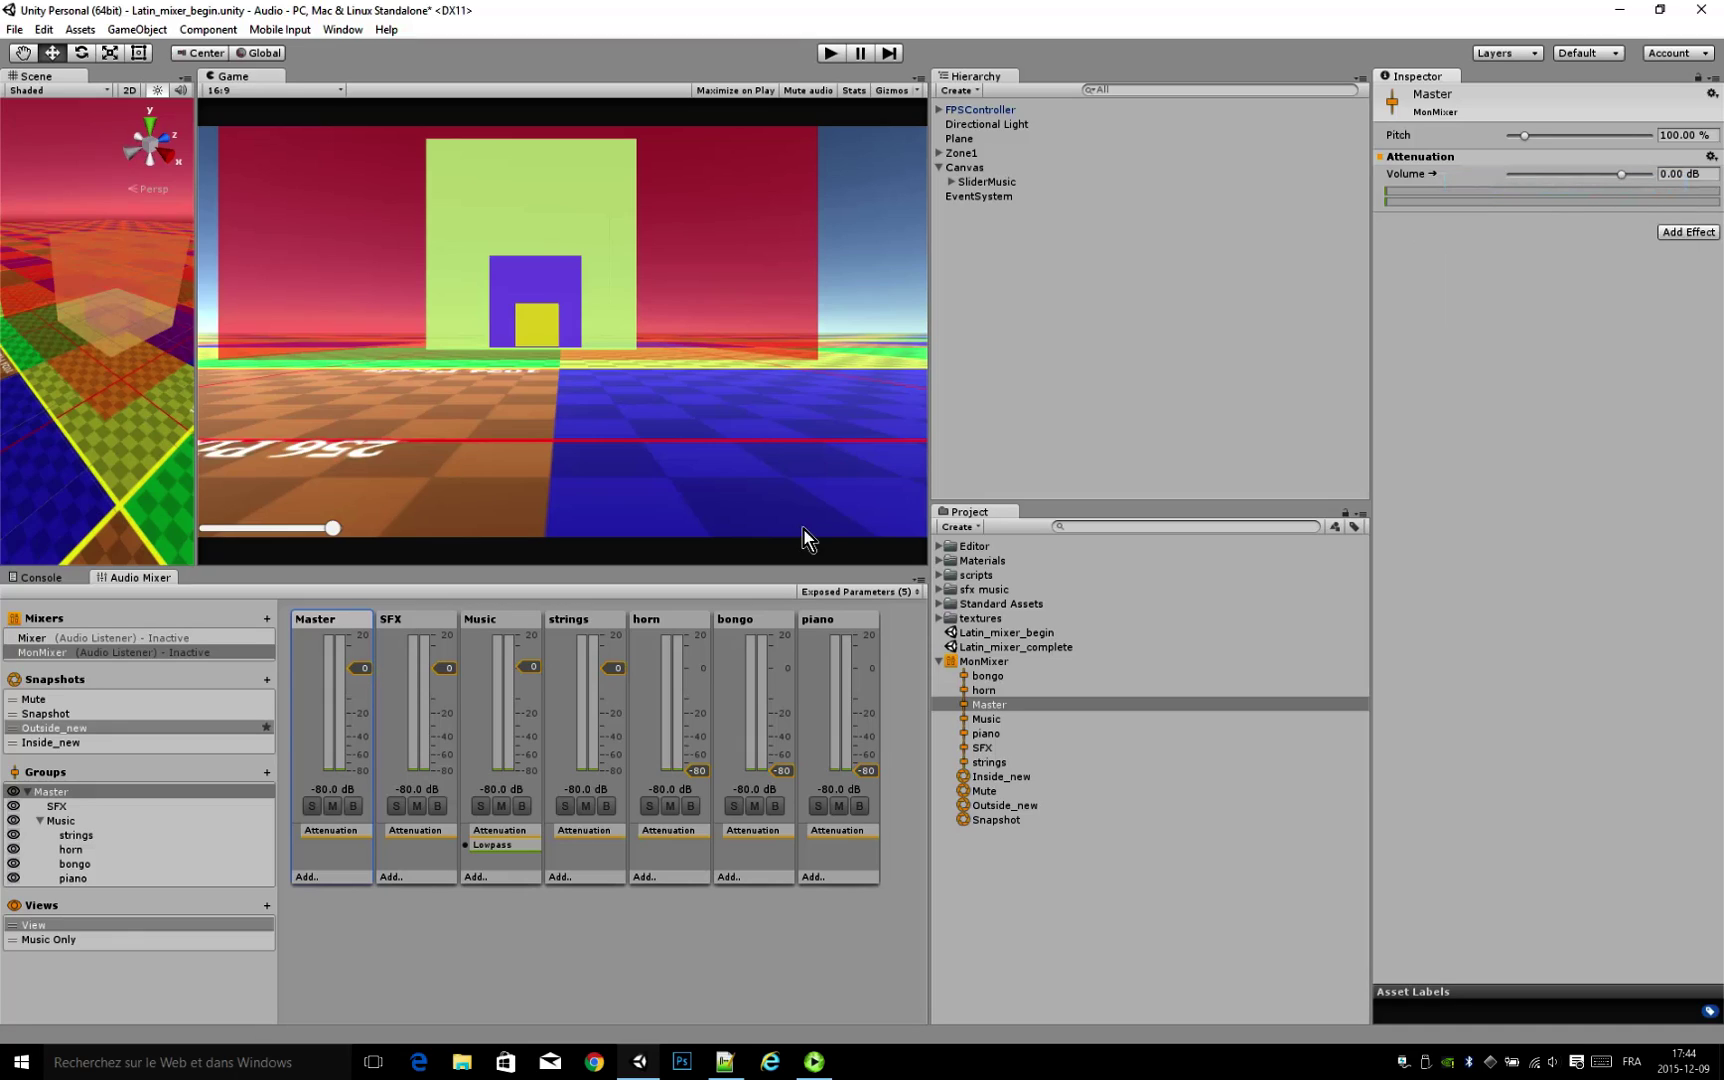
# Step: Rename the exposed Master volume parameter as VolumeMaster
pyautogui.click(834, 591)
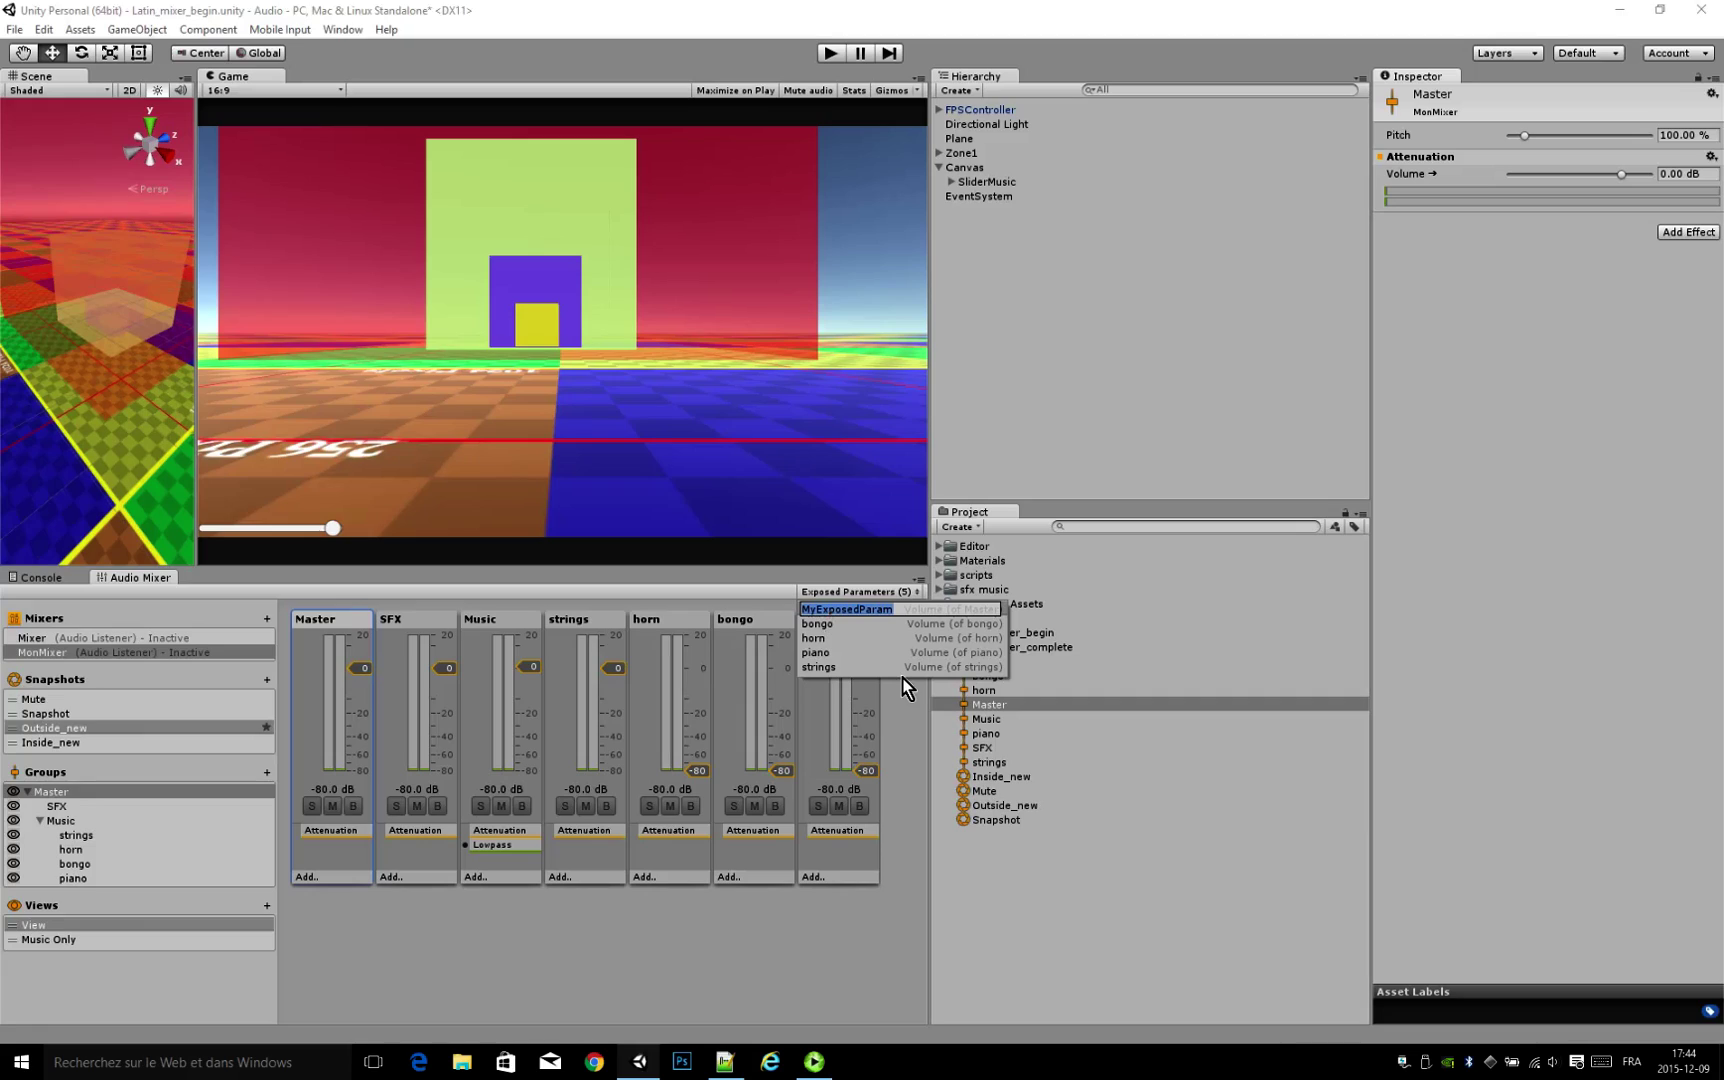
pyautogui.write('VolumeMas')
pyautogui.press('Return')
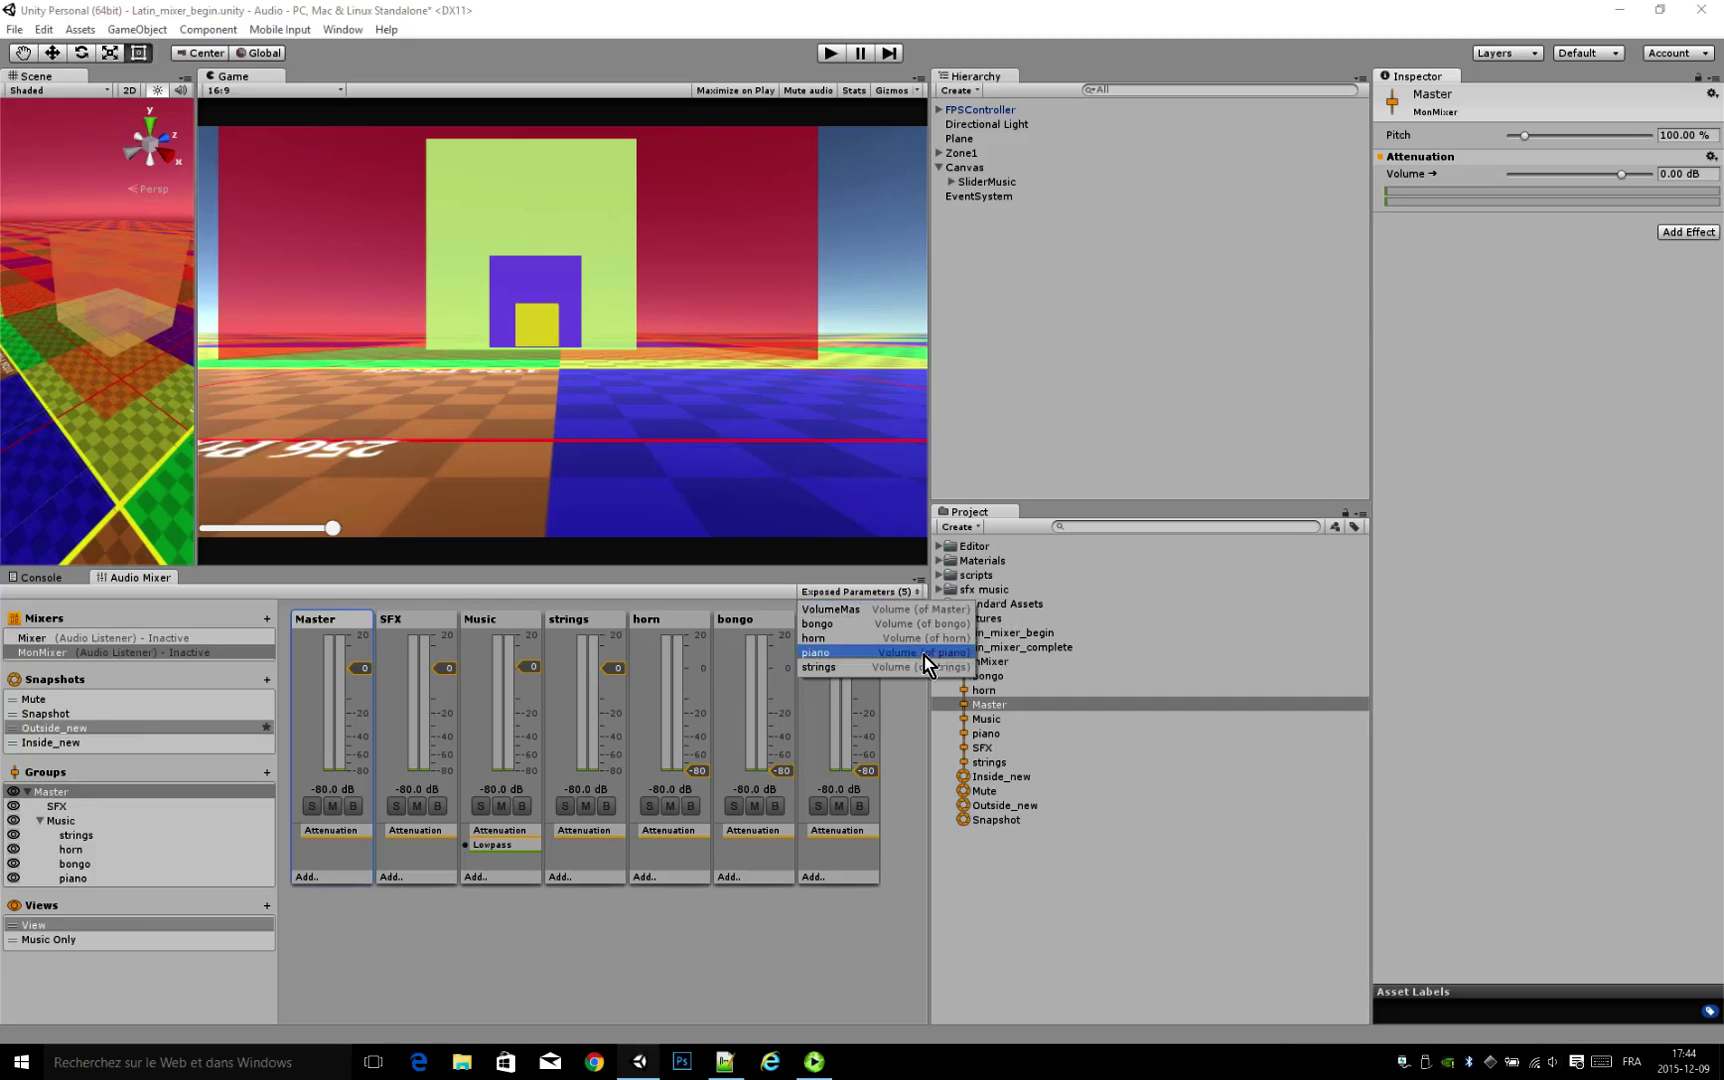
pyautogui.doubleClick(844, 609)
pyautogui.click(877, 612)
pyautogui.write('ter')
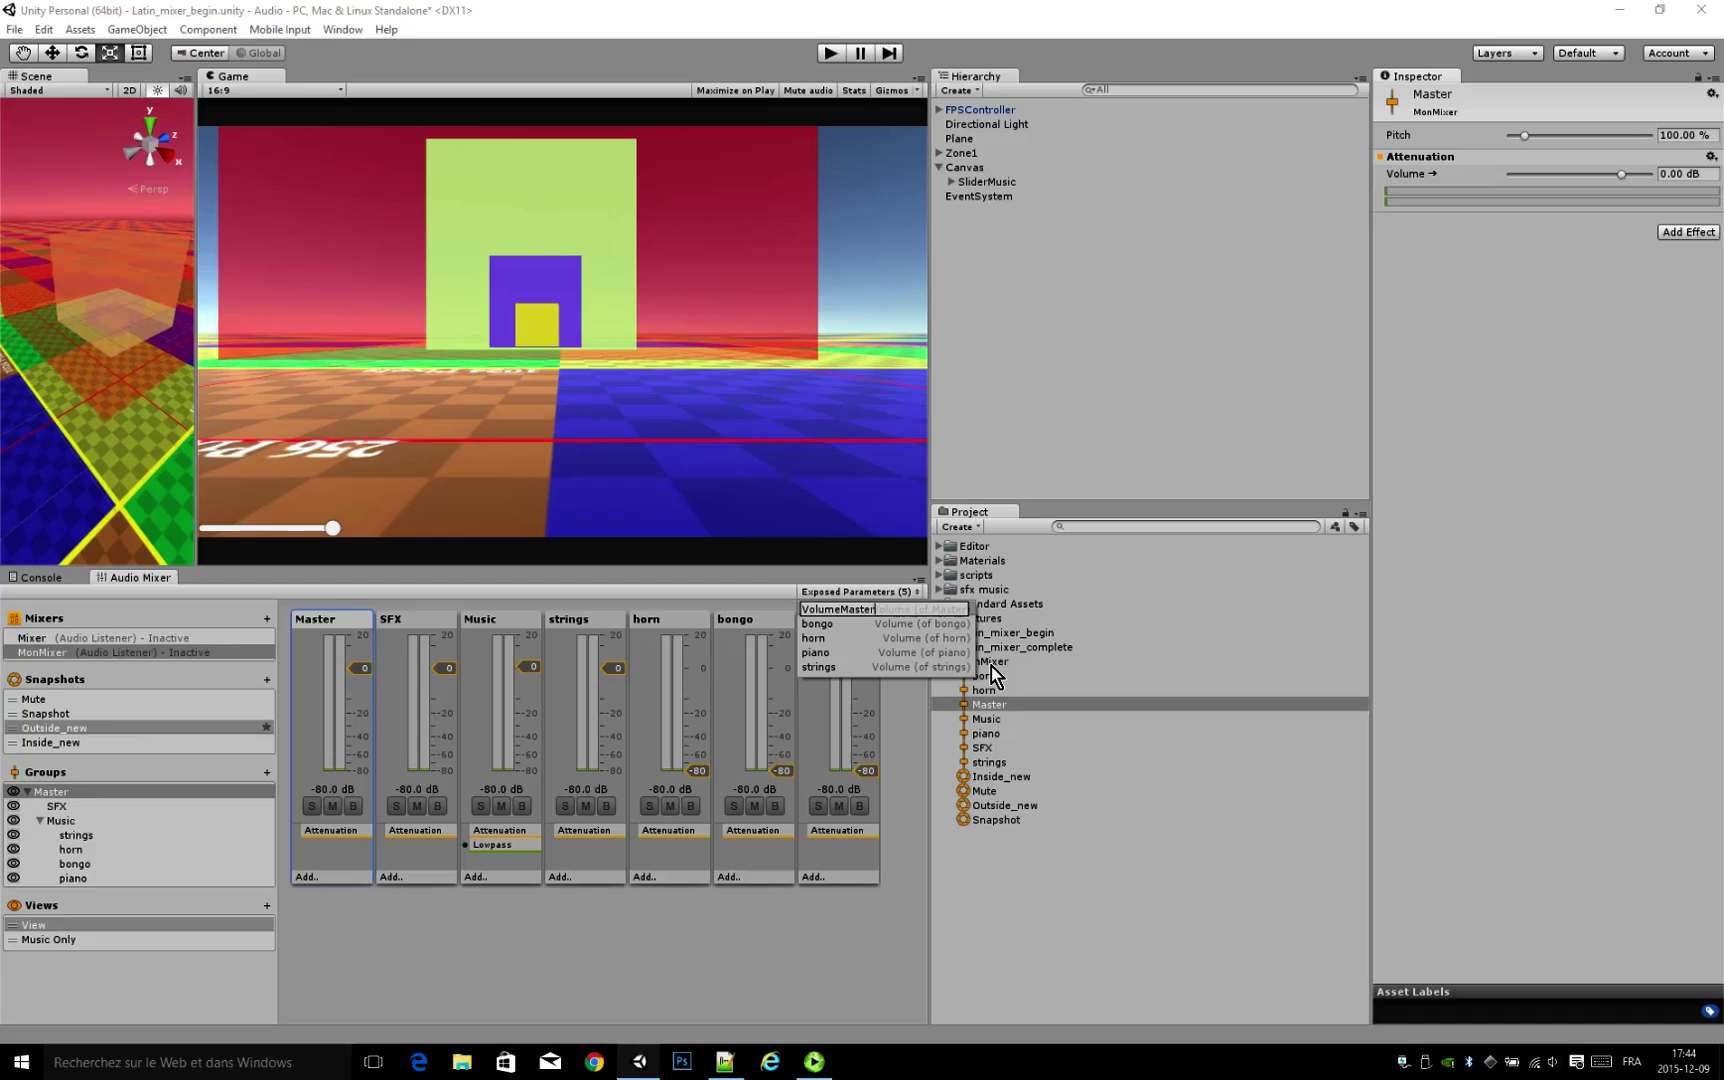
pyautogui.press('Return')
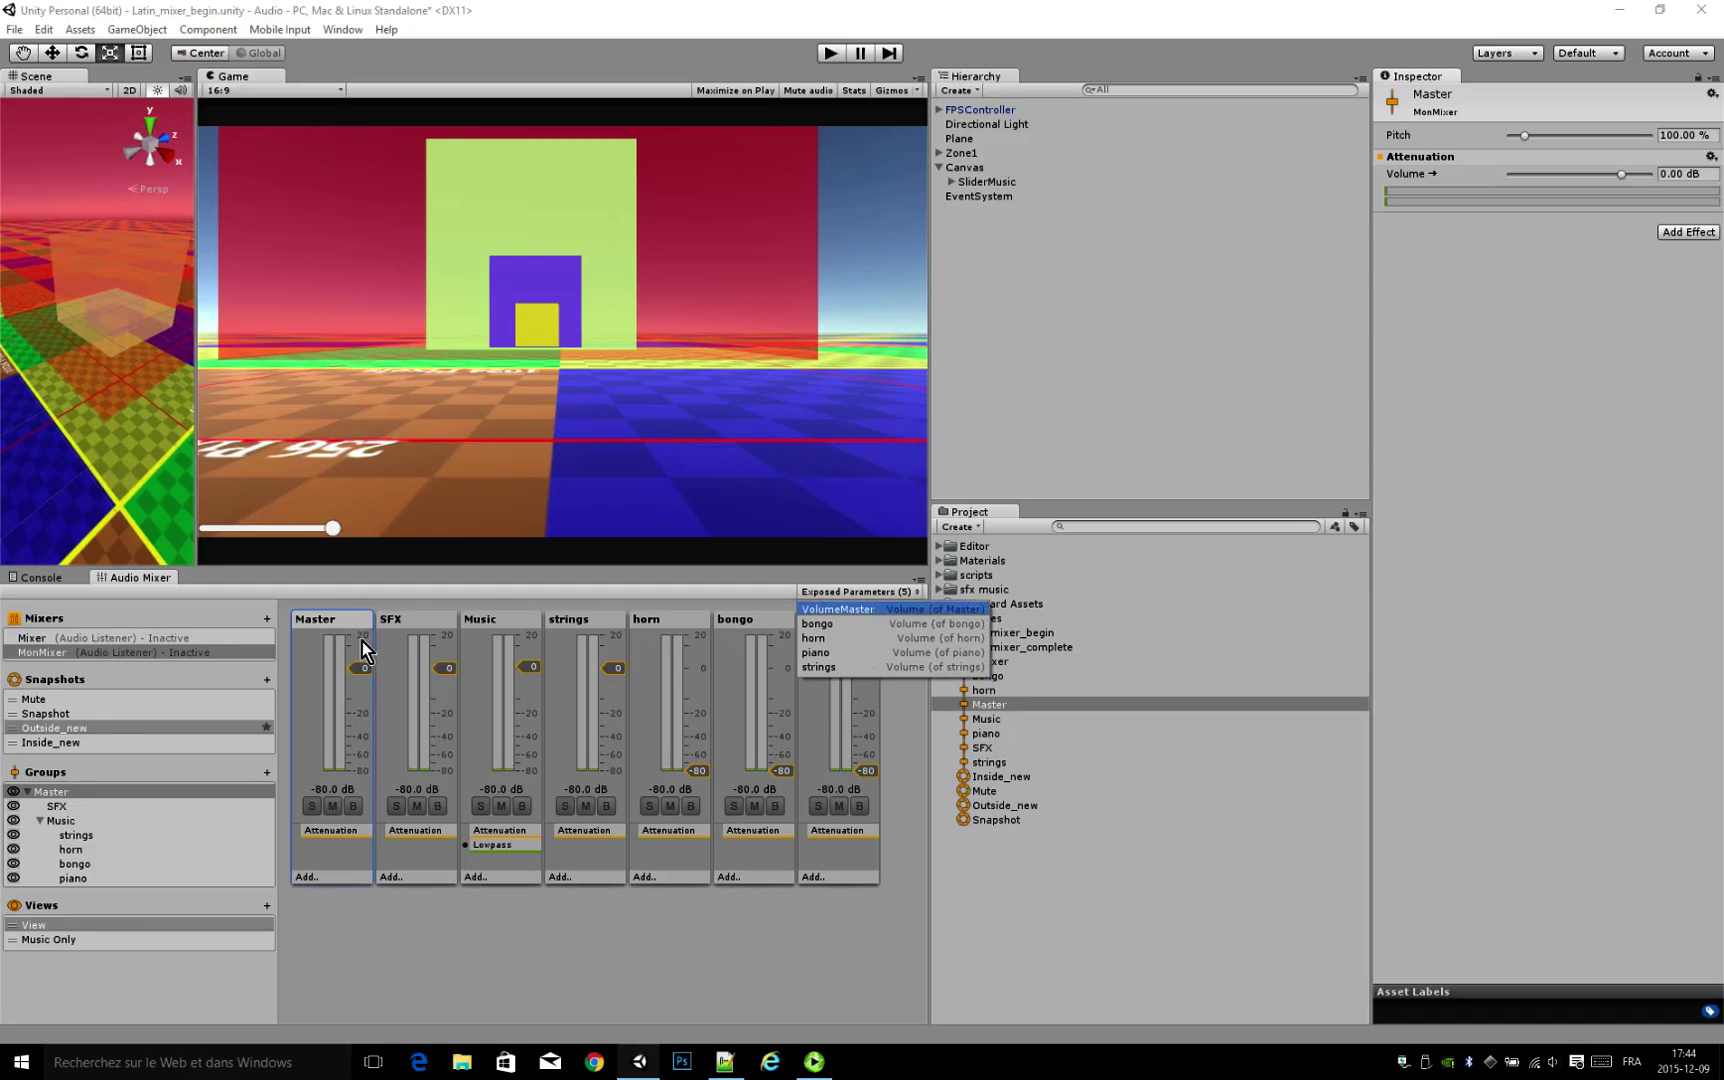
# Step: Expose the volume of MonMixer's SFX group to script
pyautogui.click(415, 626)
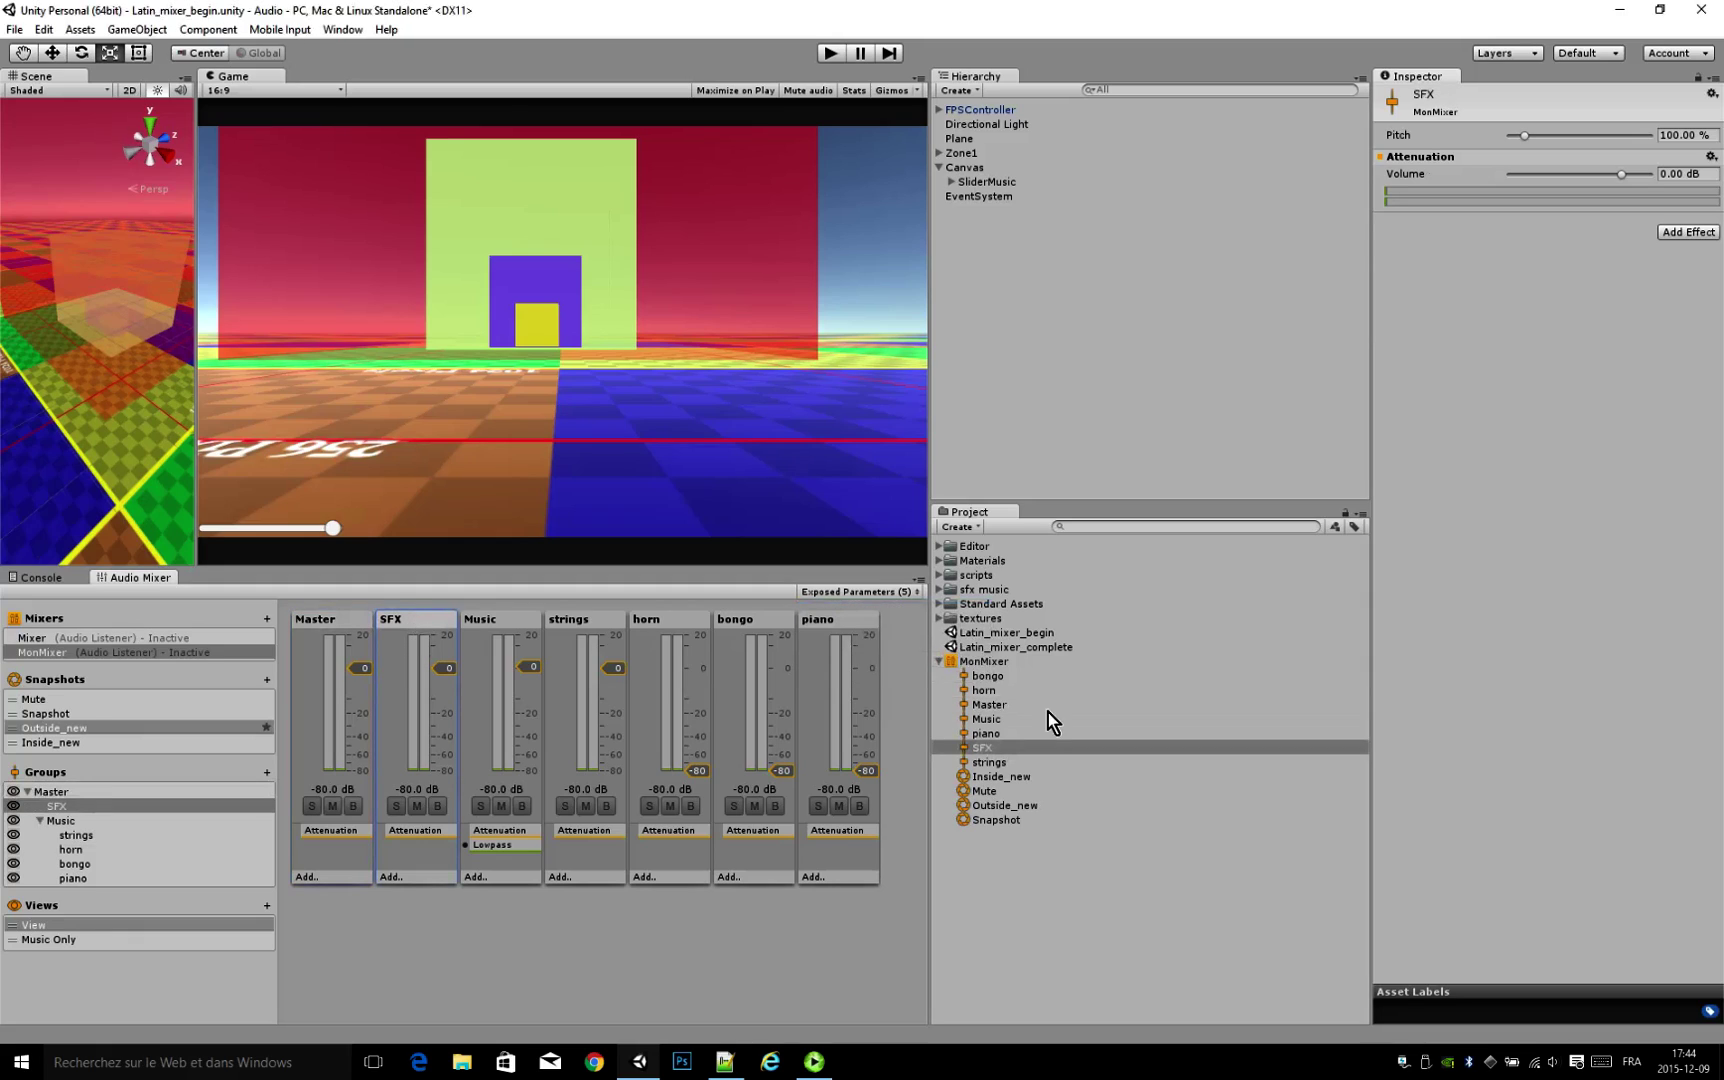
pyautogui.rightClick(1437, 174)
pyautogui.click(1452, 176)
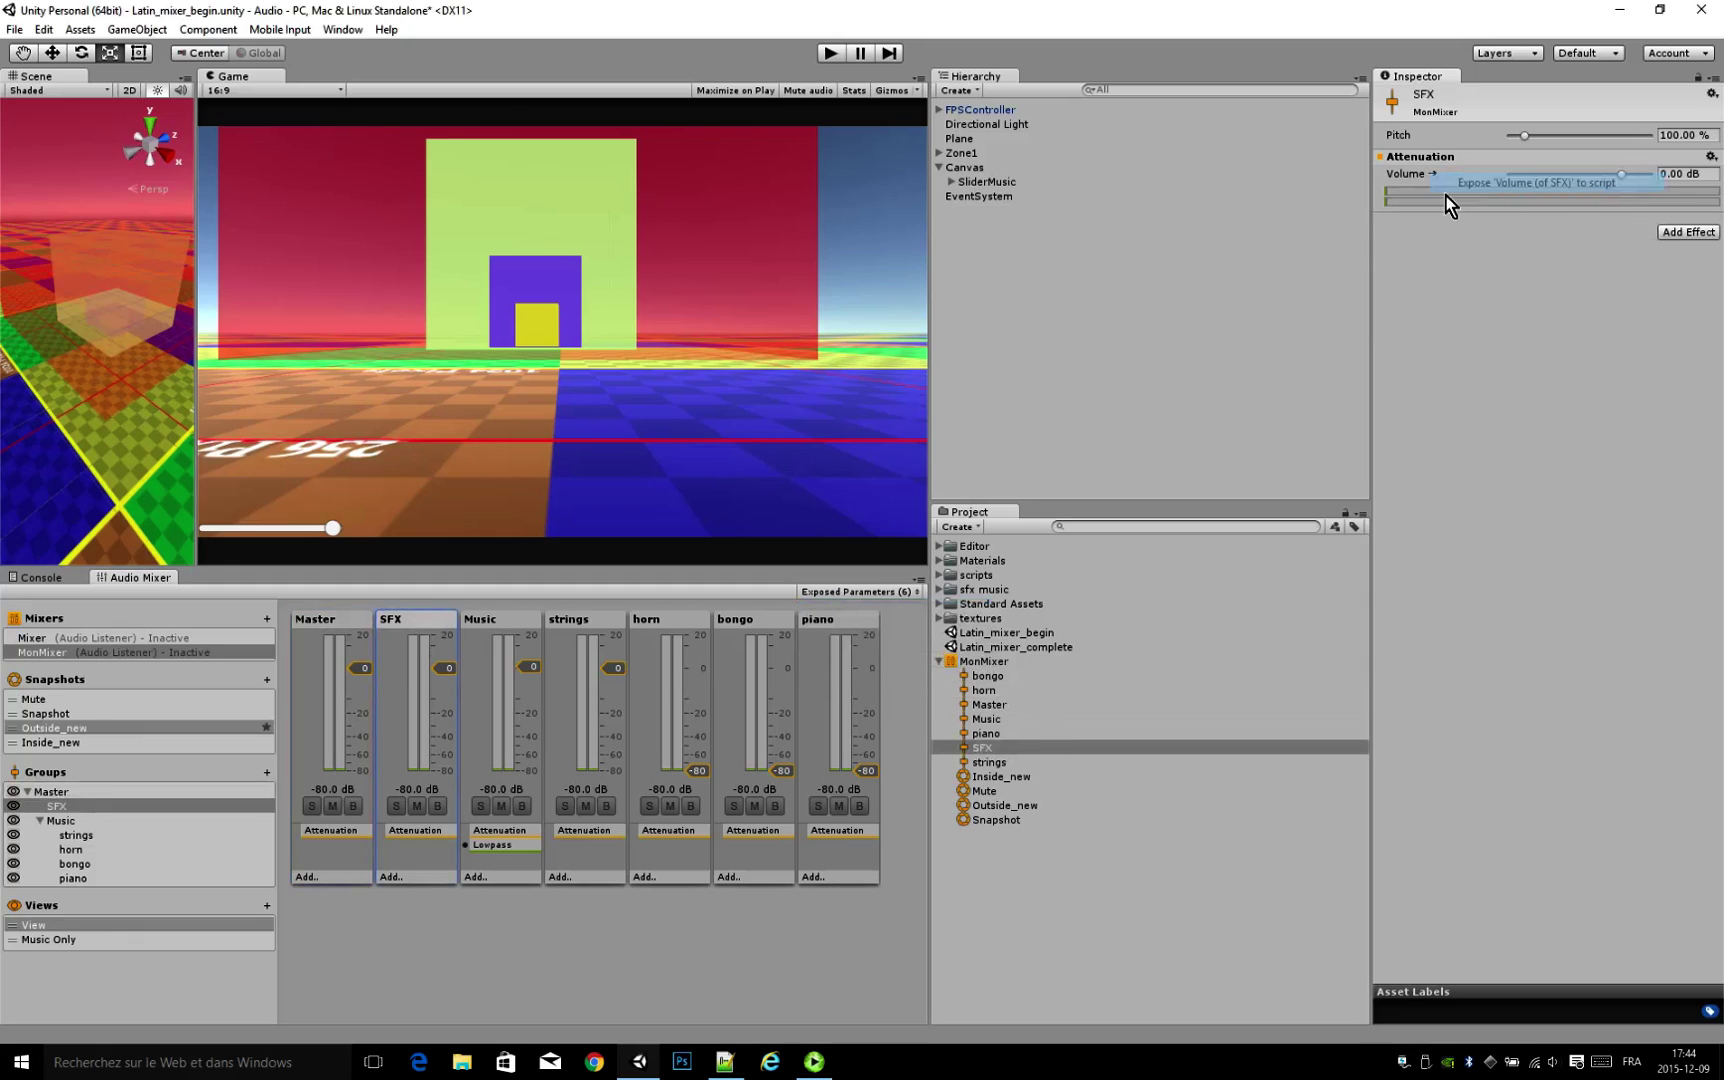
# Step: Try to rename the exposed SFX volume parameter as VolumeSFX
pyautogui.click(853, 593)
pyautogui.click(853, 593)
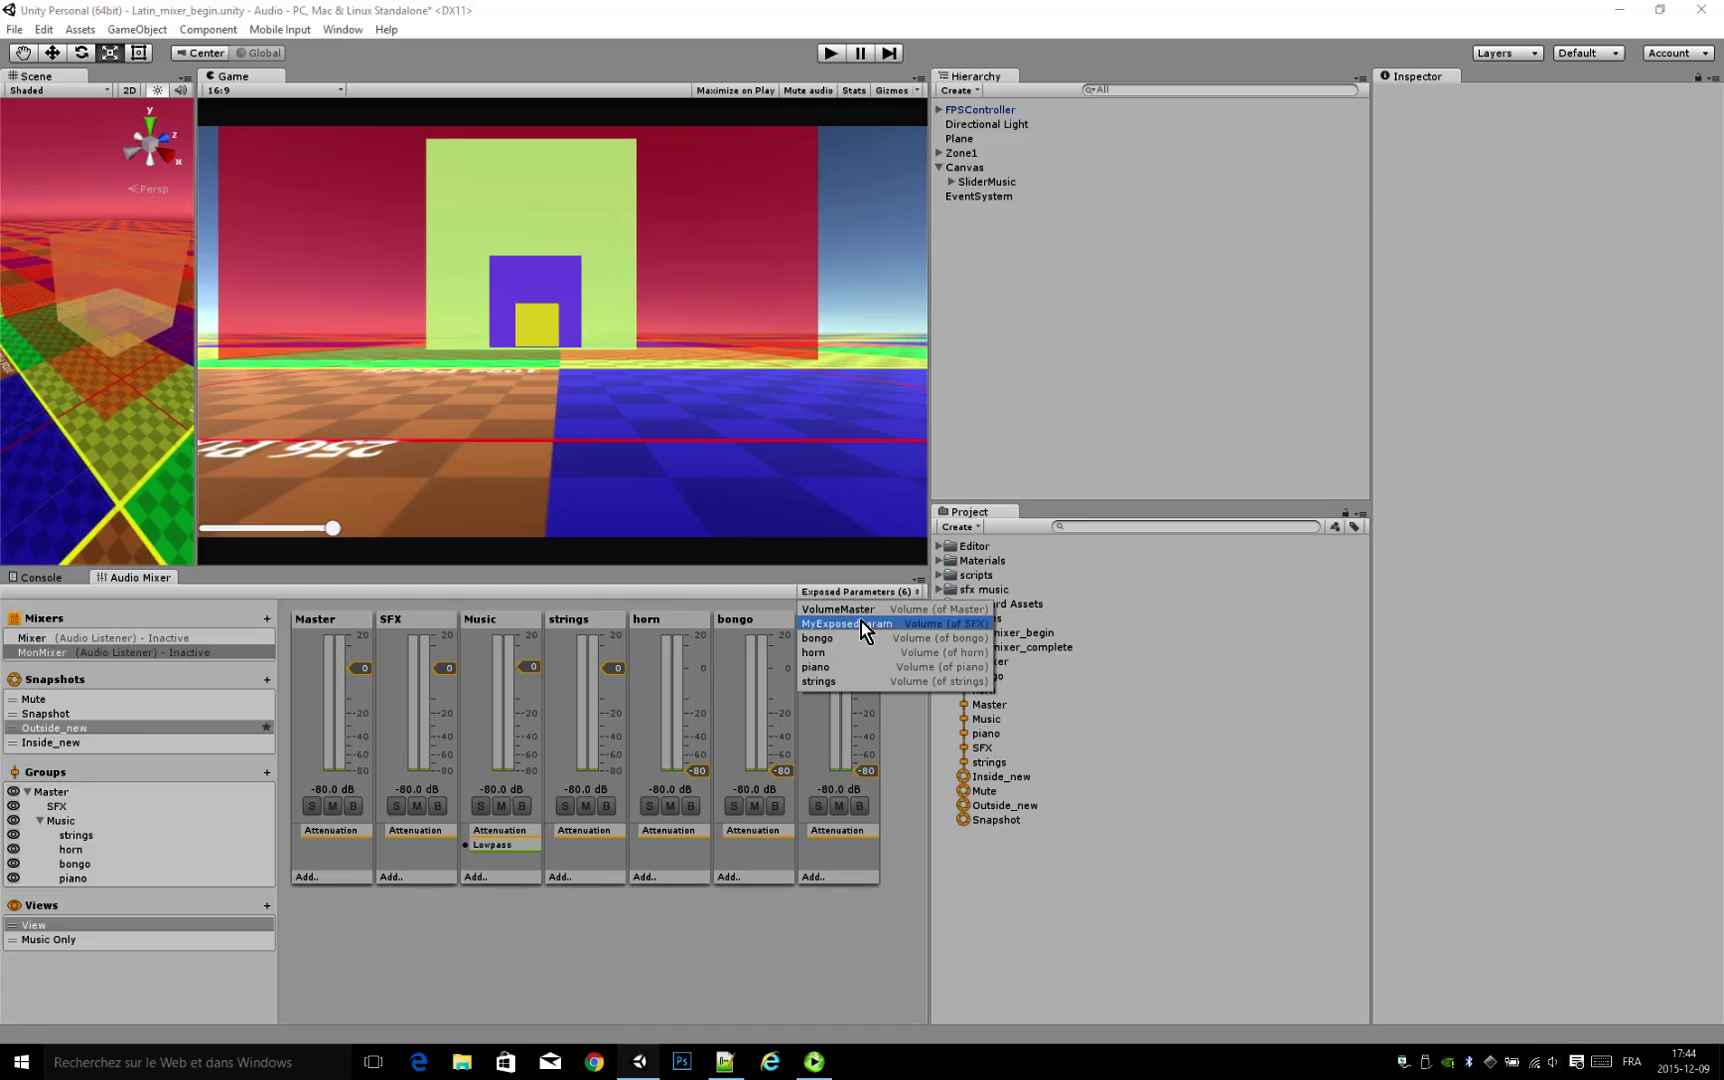
pyautogui.doubleClick(861, 621)
pyautogui.write('V')
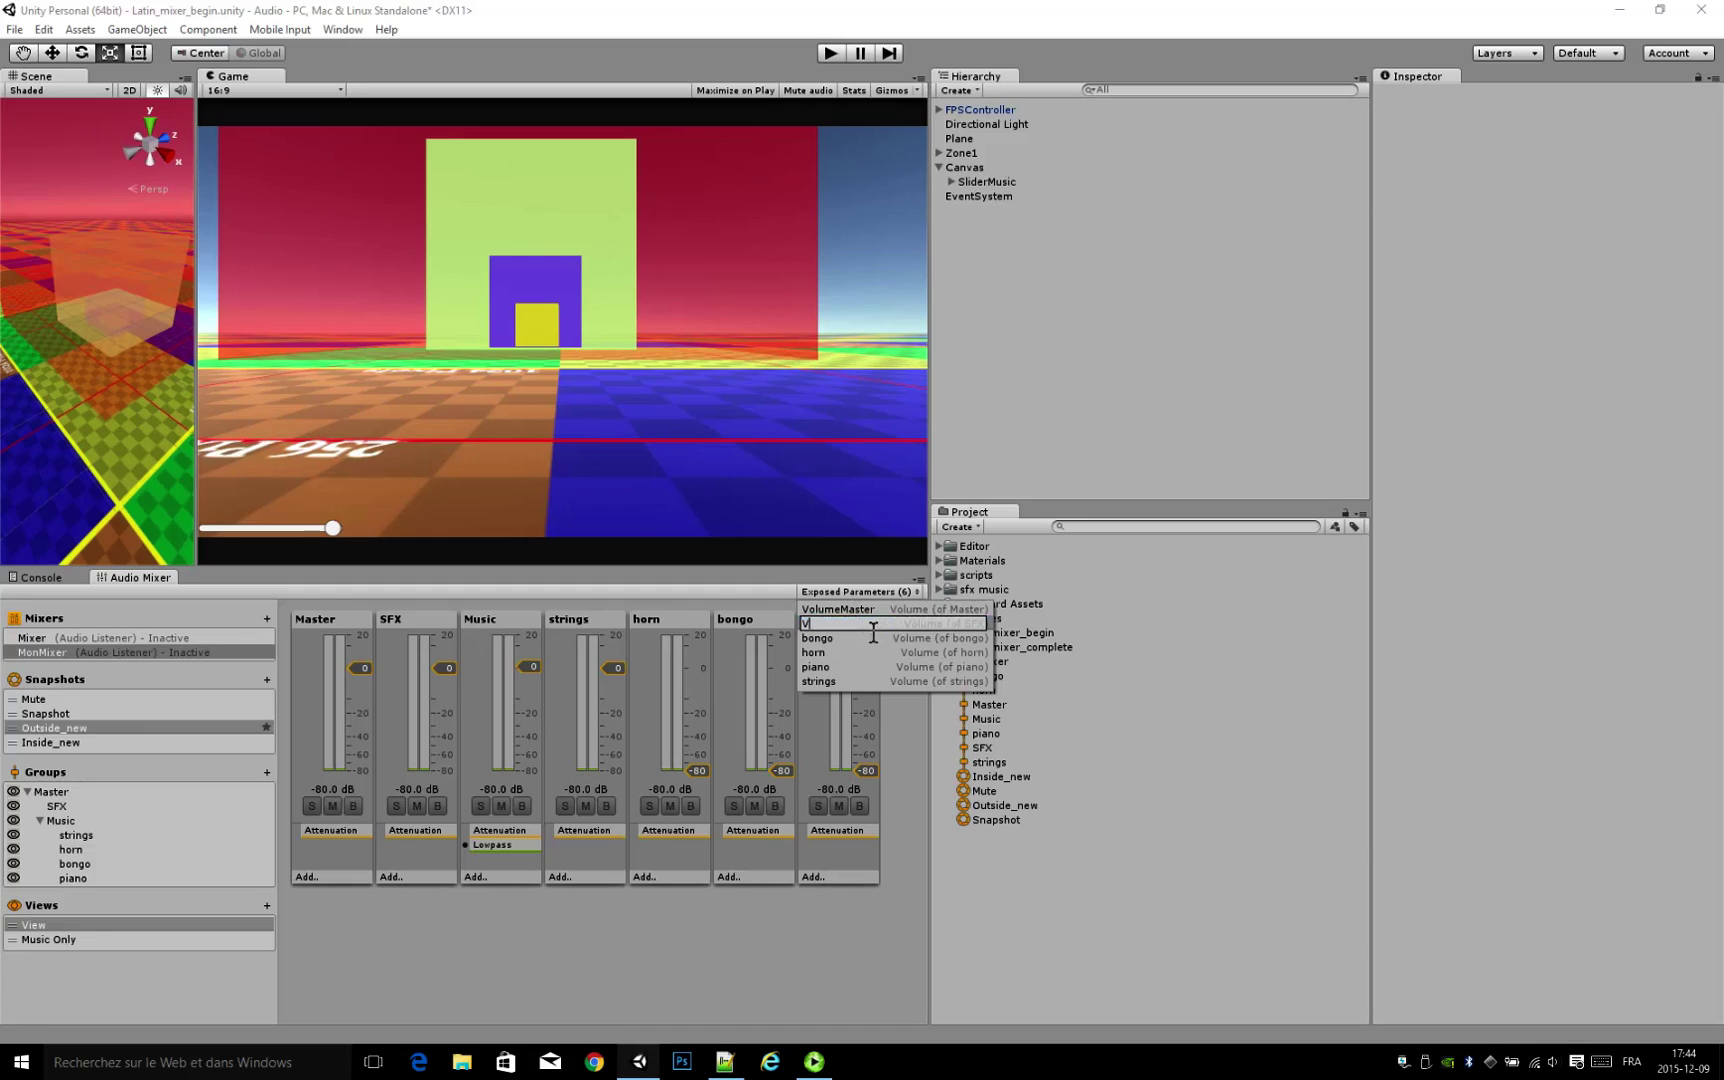
pyautogui.write('olumeSFX')
pyautogui.click(785, 931)
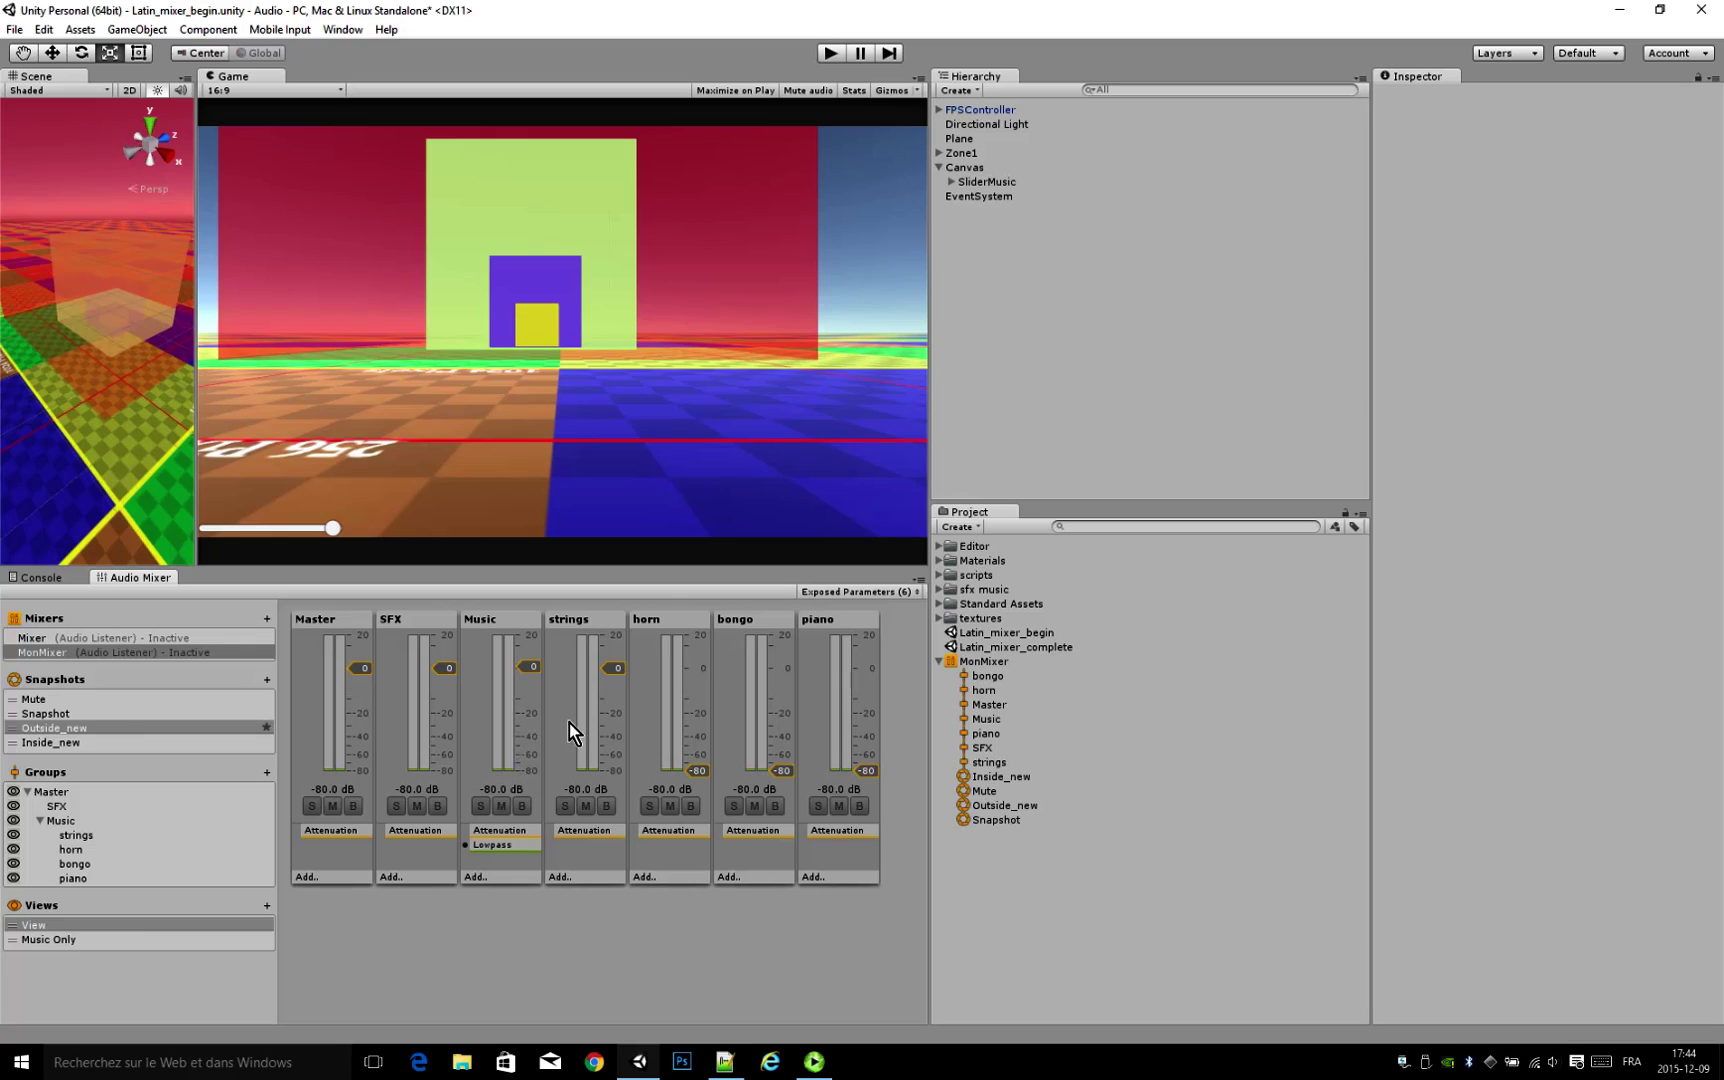
# Step: Expose the volume of MonMixer's Music group to script
pyautogui.click(510, 634)
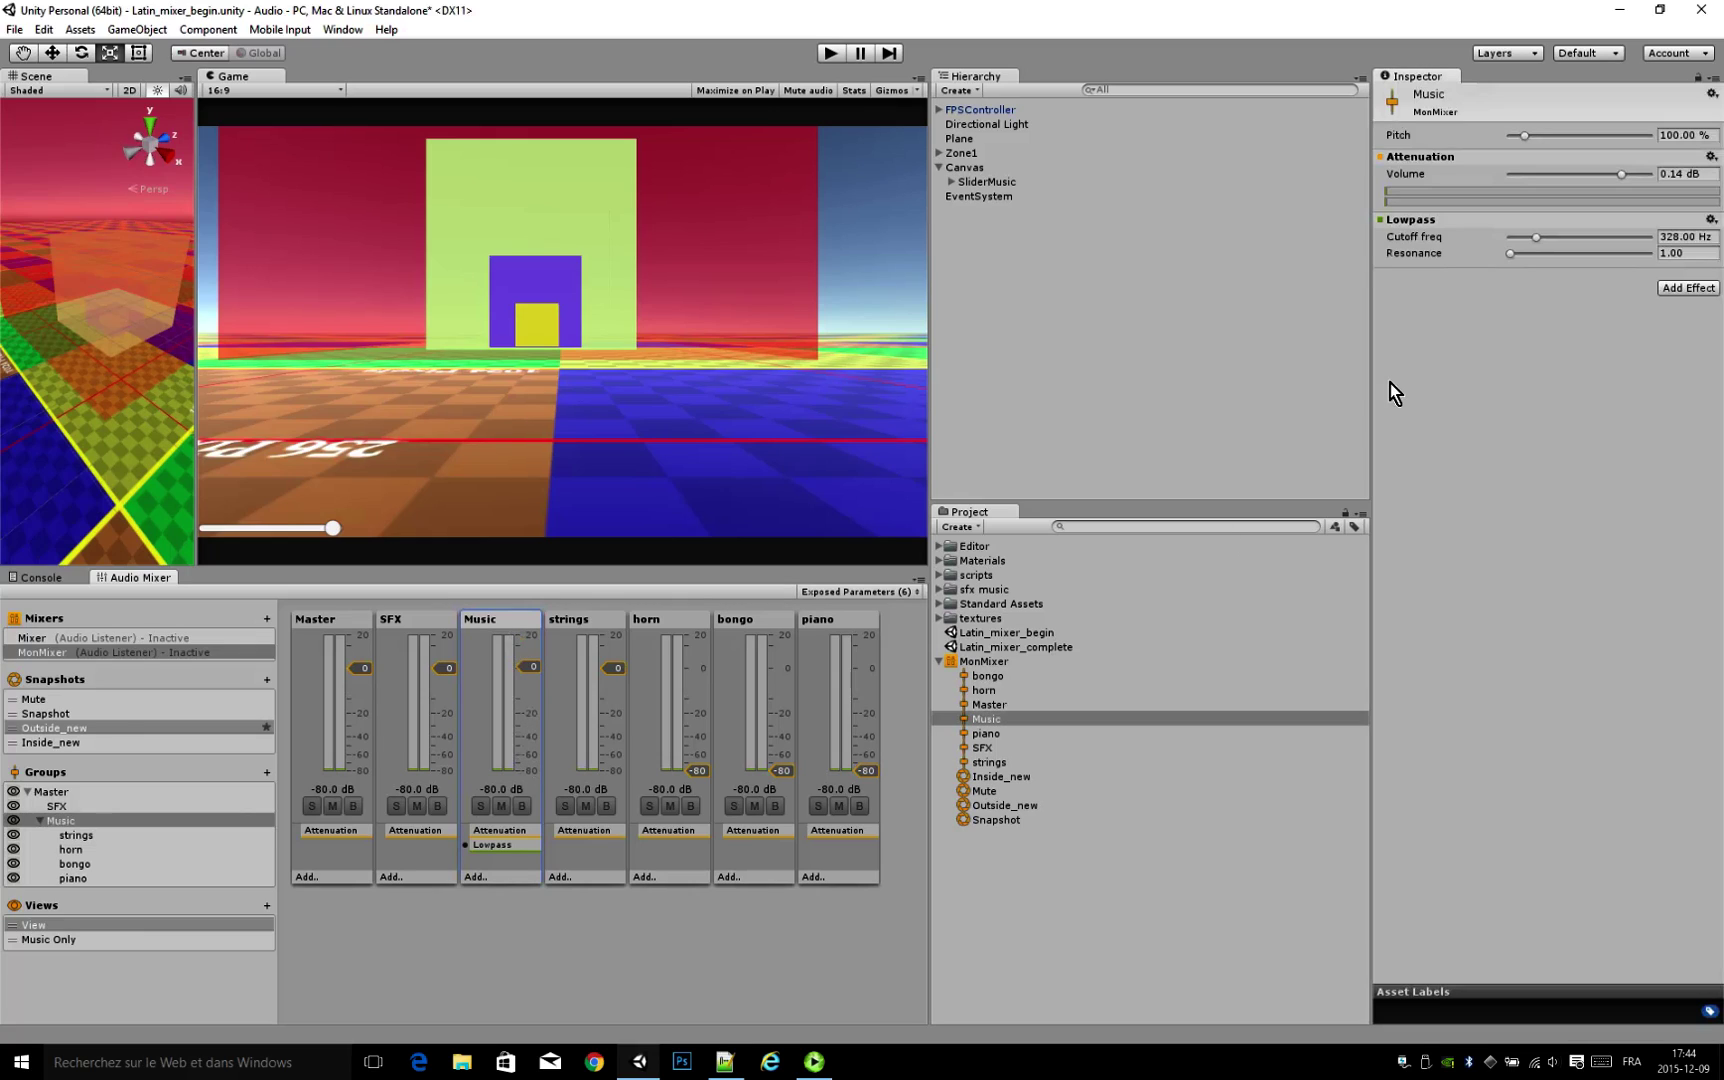
pyautogui.rightClick(1424, 176)
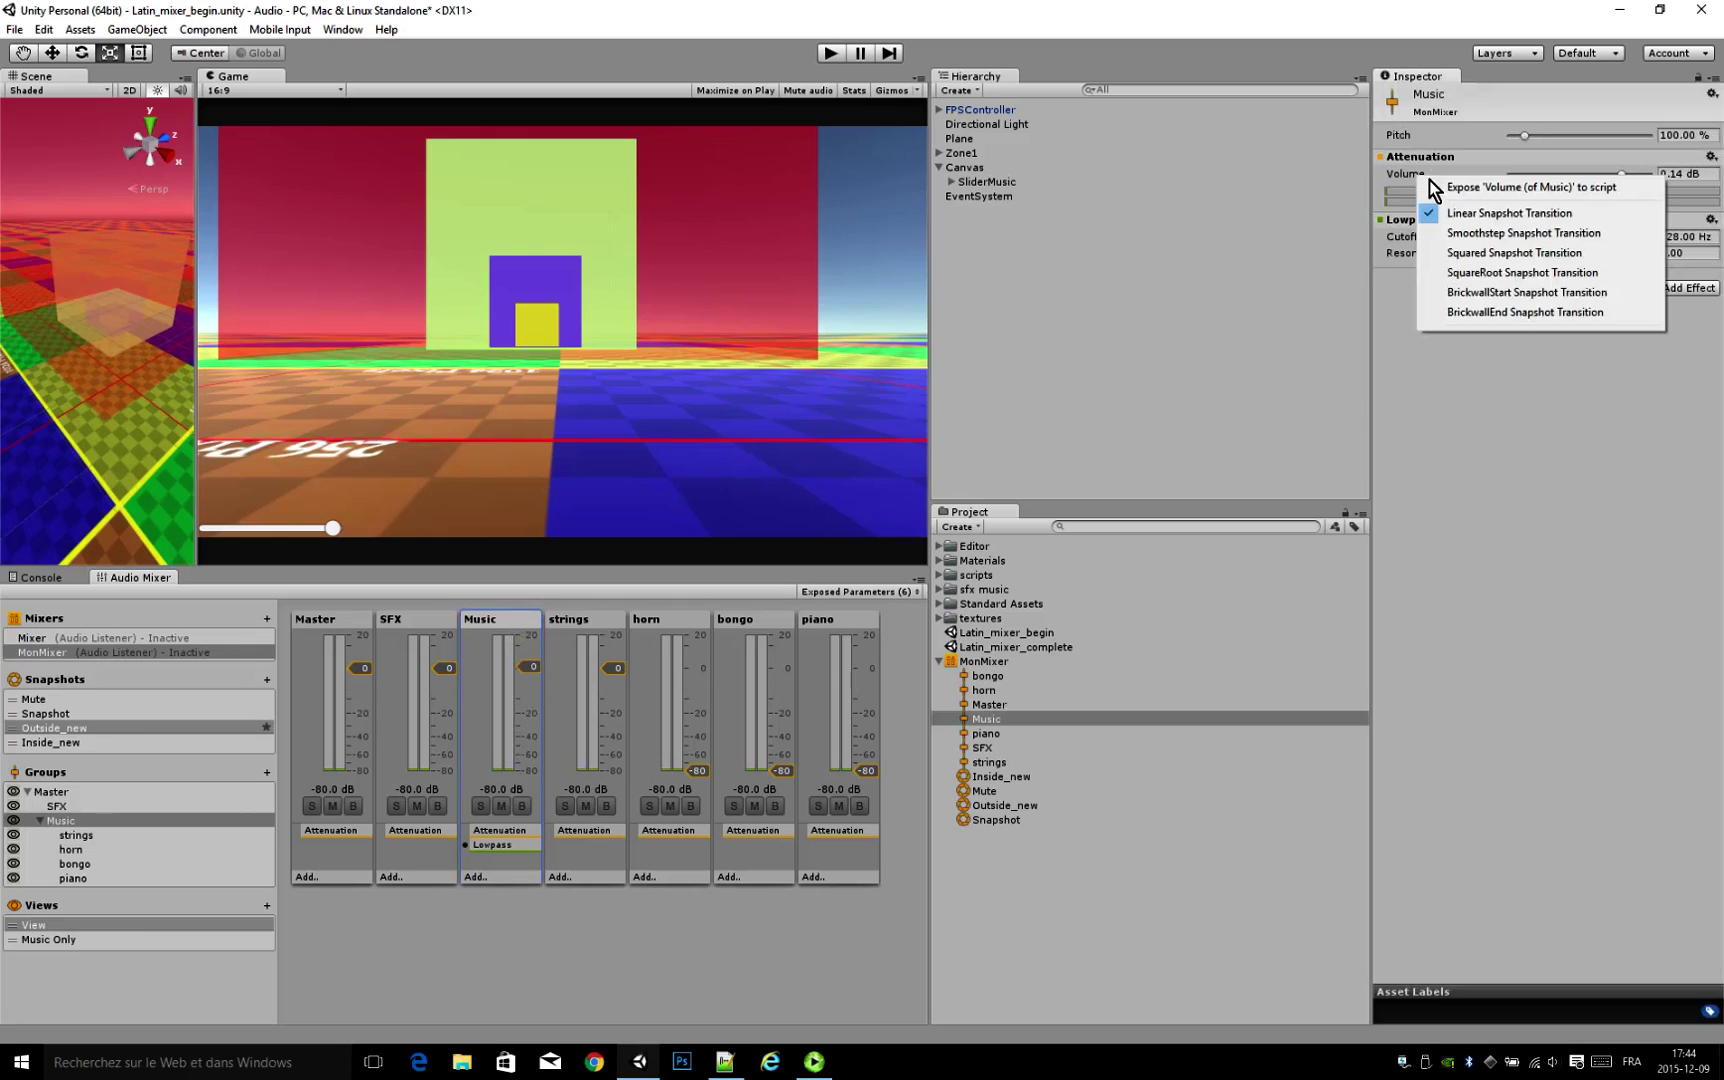
pyautogui.click(1459, 191)
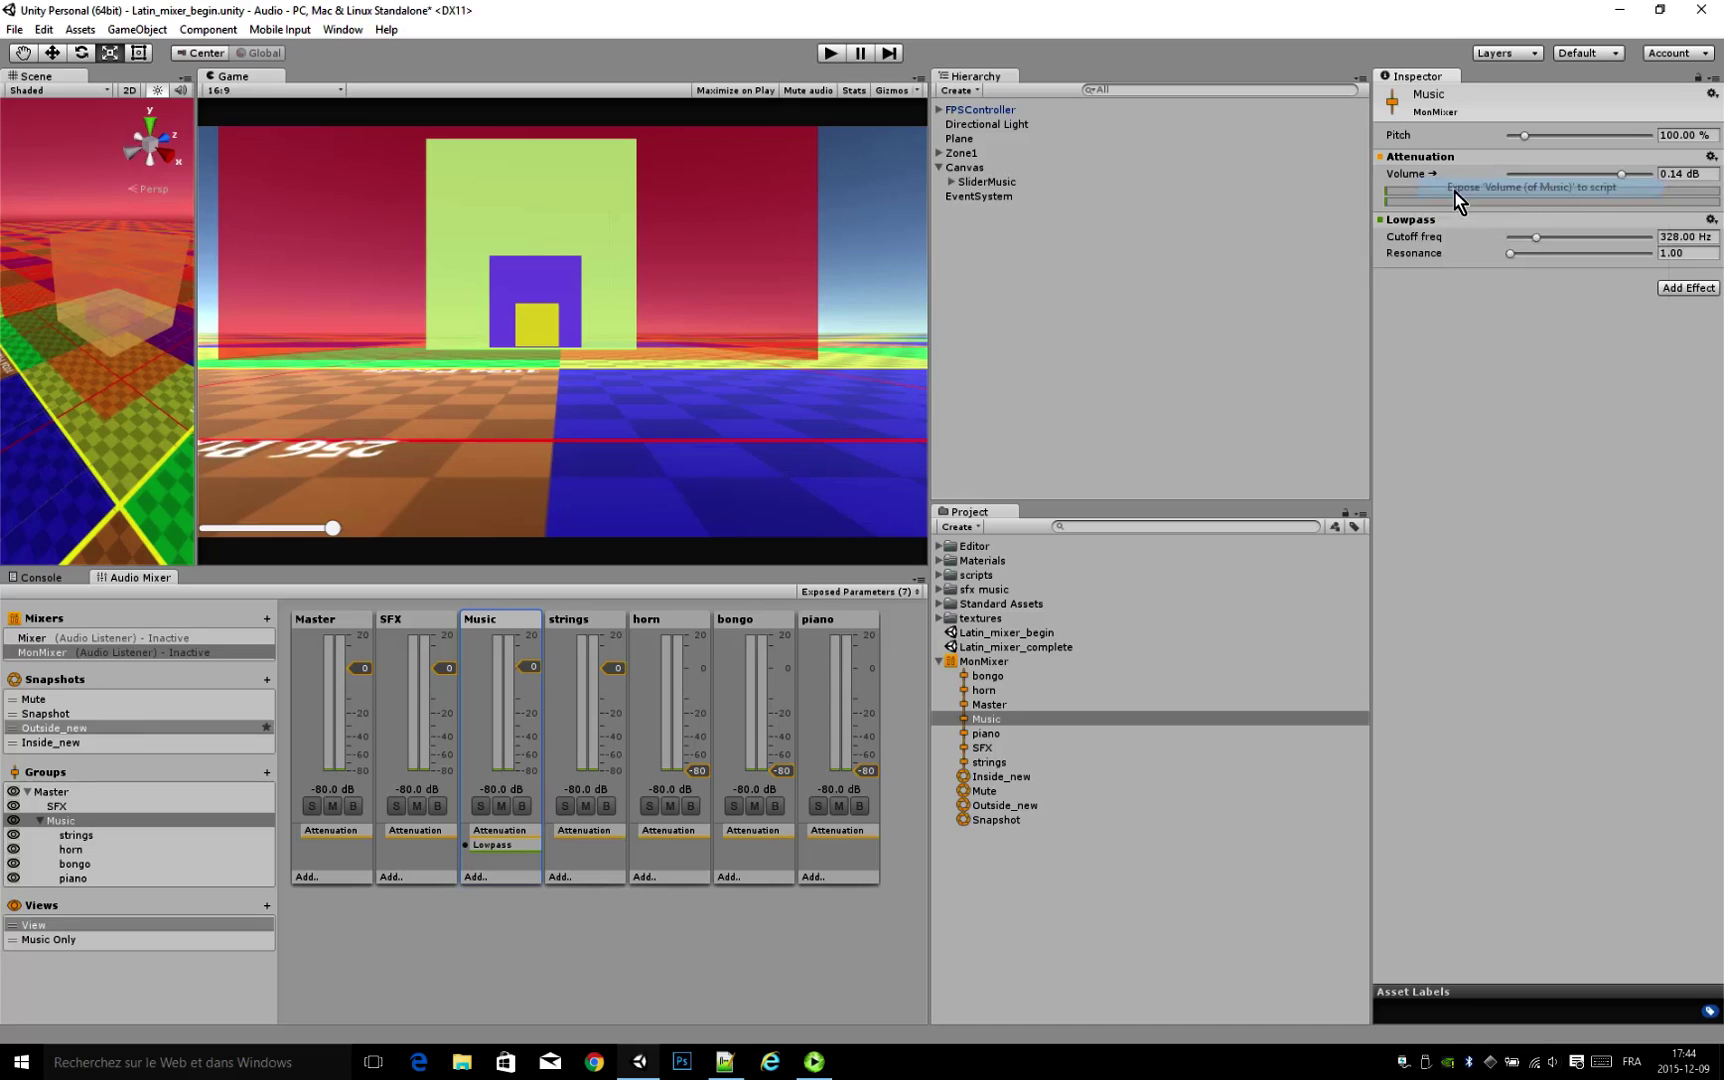
# Step: Rename the exposed SFX volume parameter as VolumeSFX
pyautogui.click(874, 591)
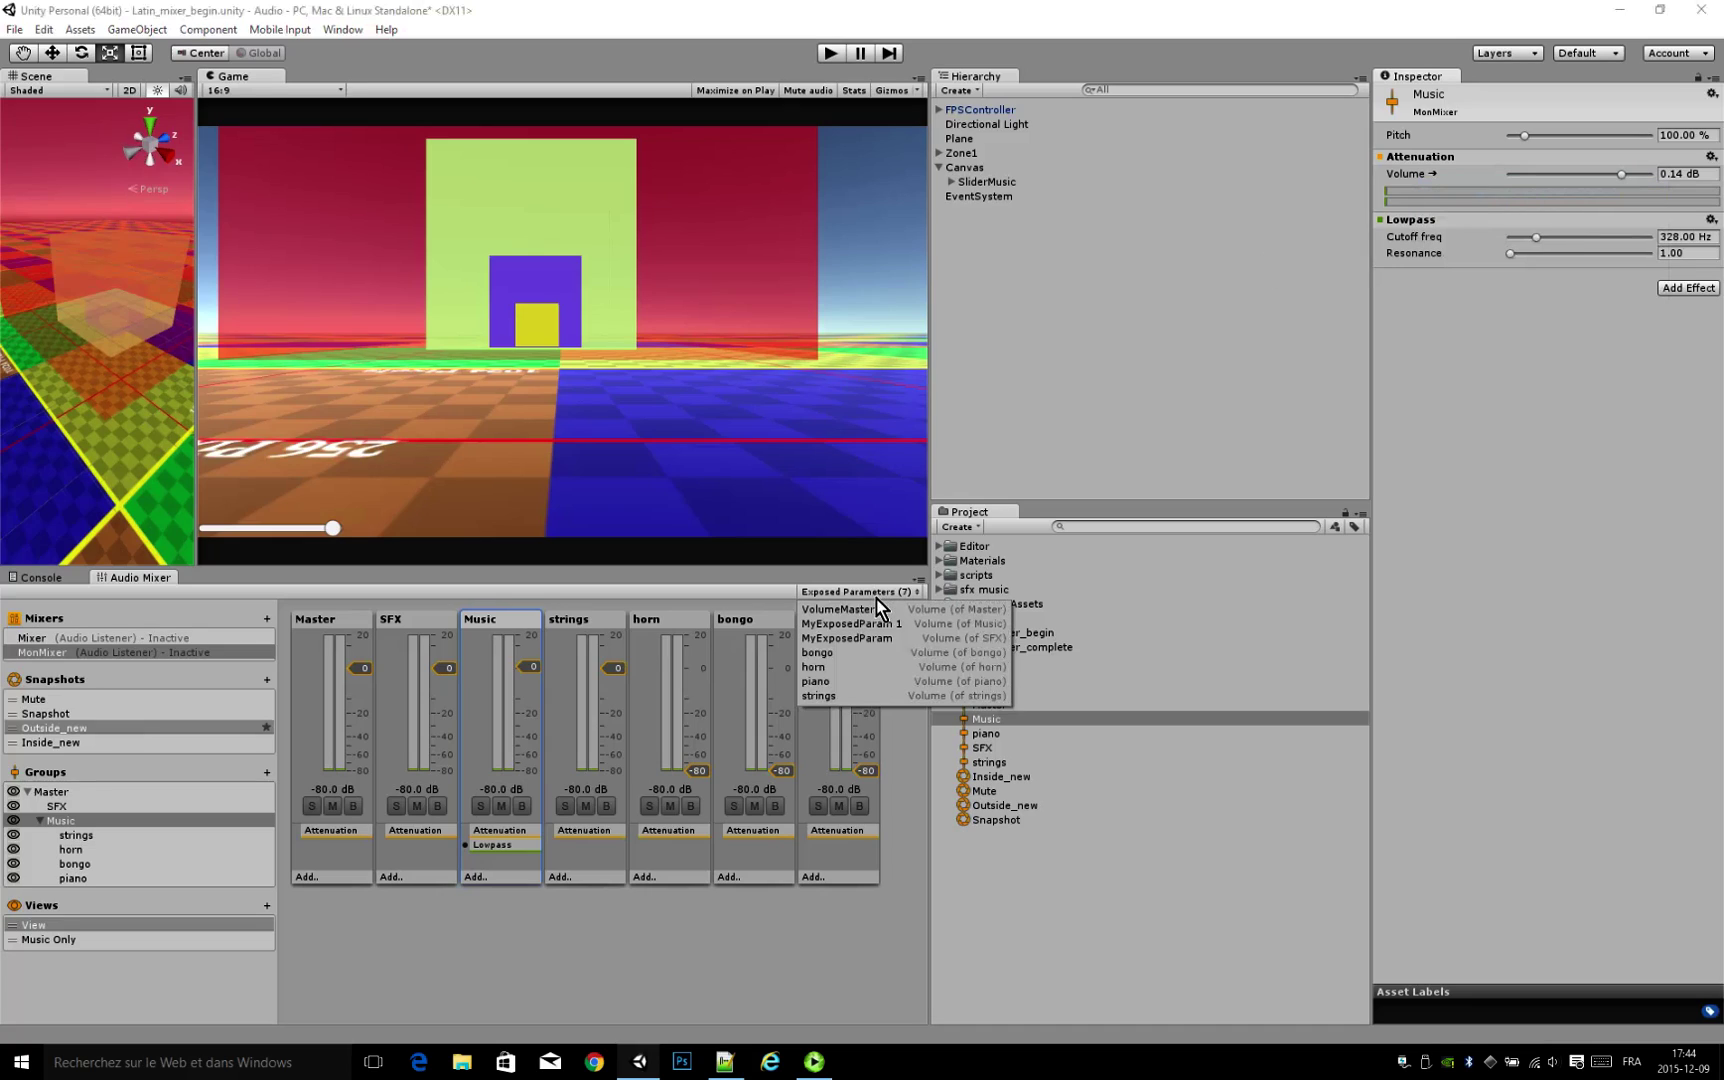
pyautogui.click(876, 627)
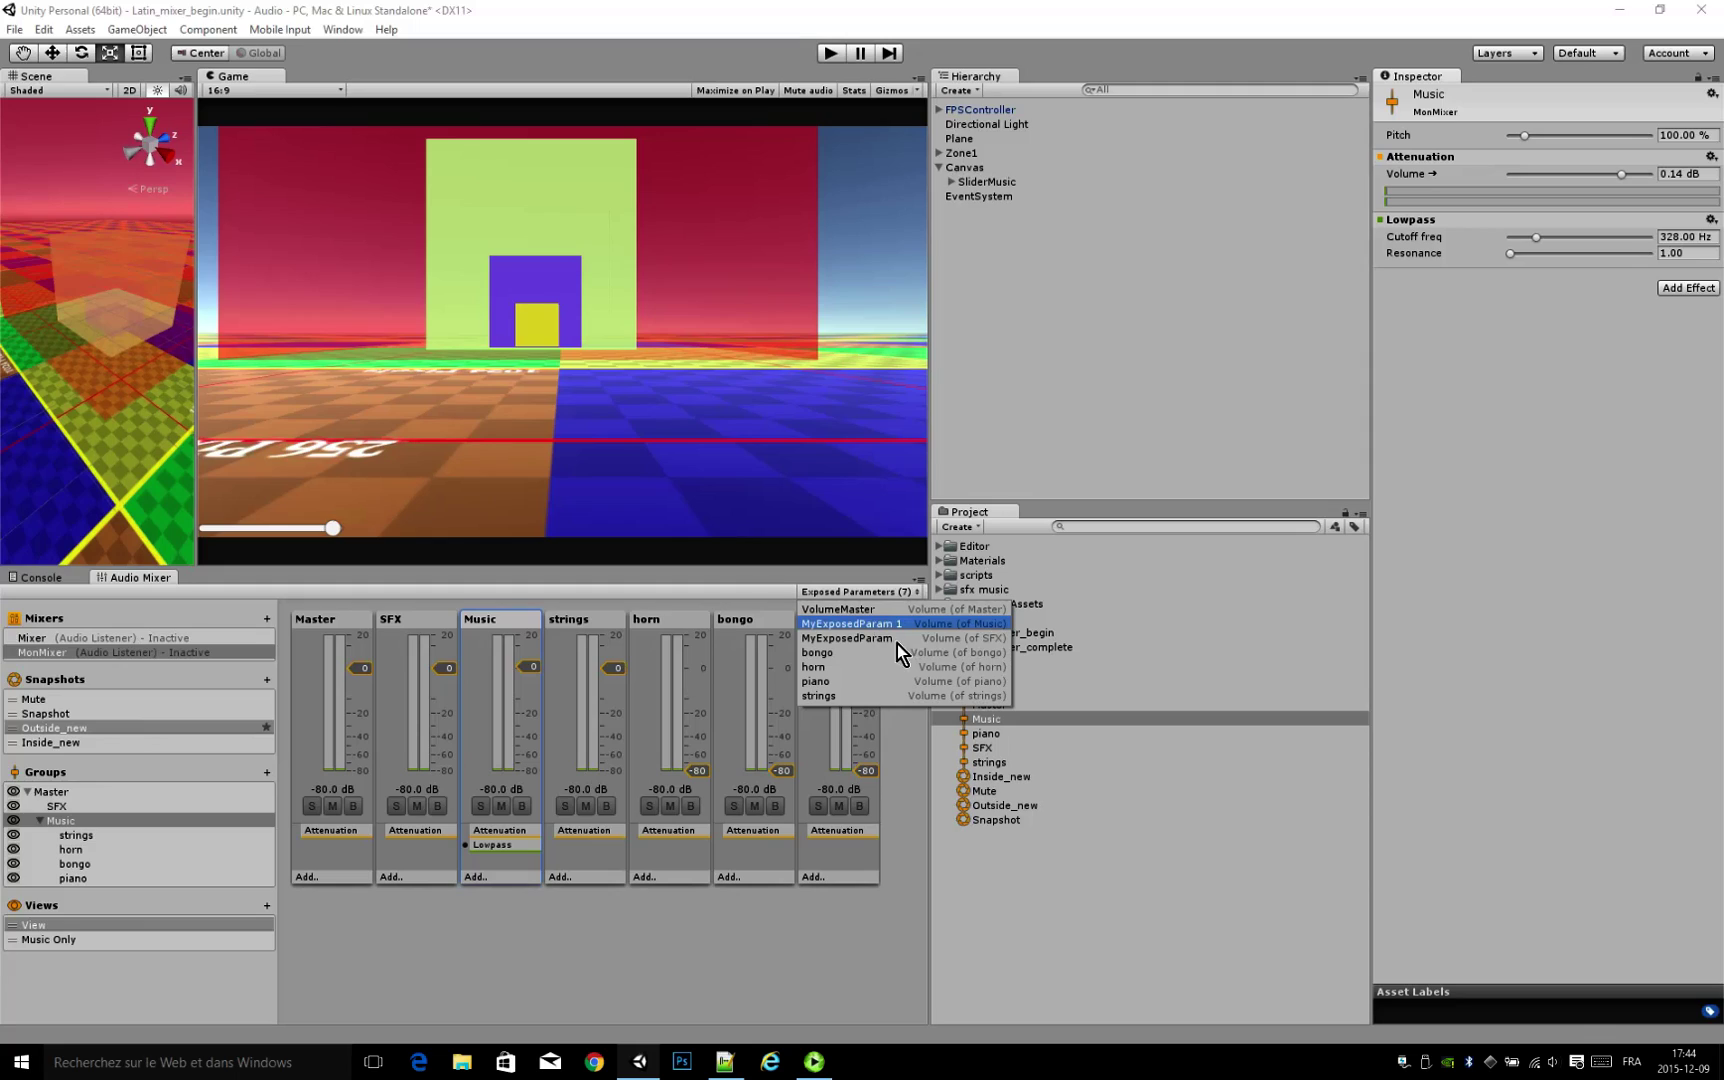
pyautogui.click(886, 640)
pyautogui.doubleClick(886, 641)
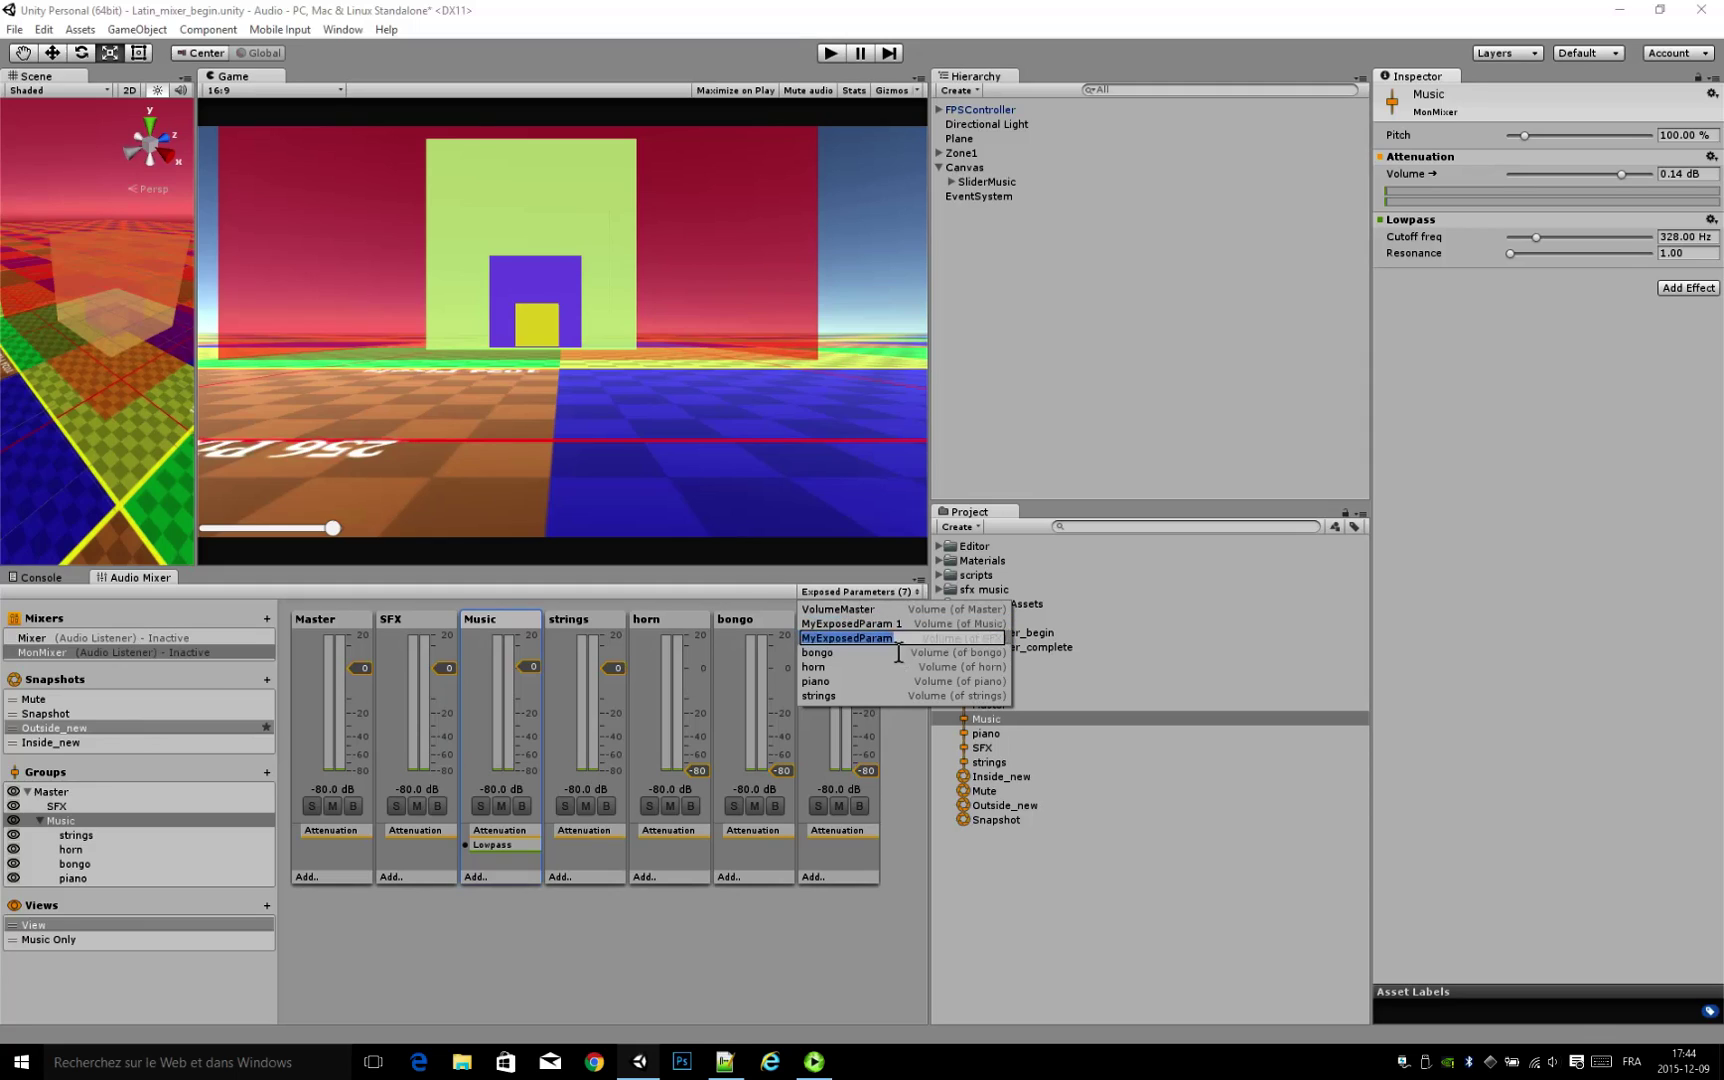
pyautogui.write('VolumeSFX')
pyautogui.press('Return')
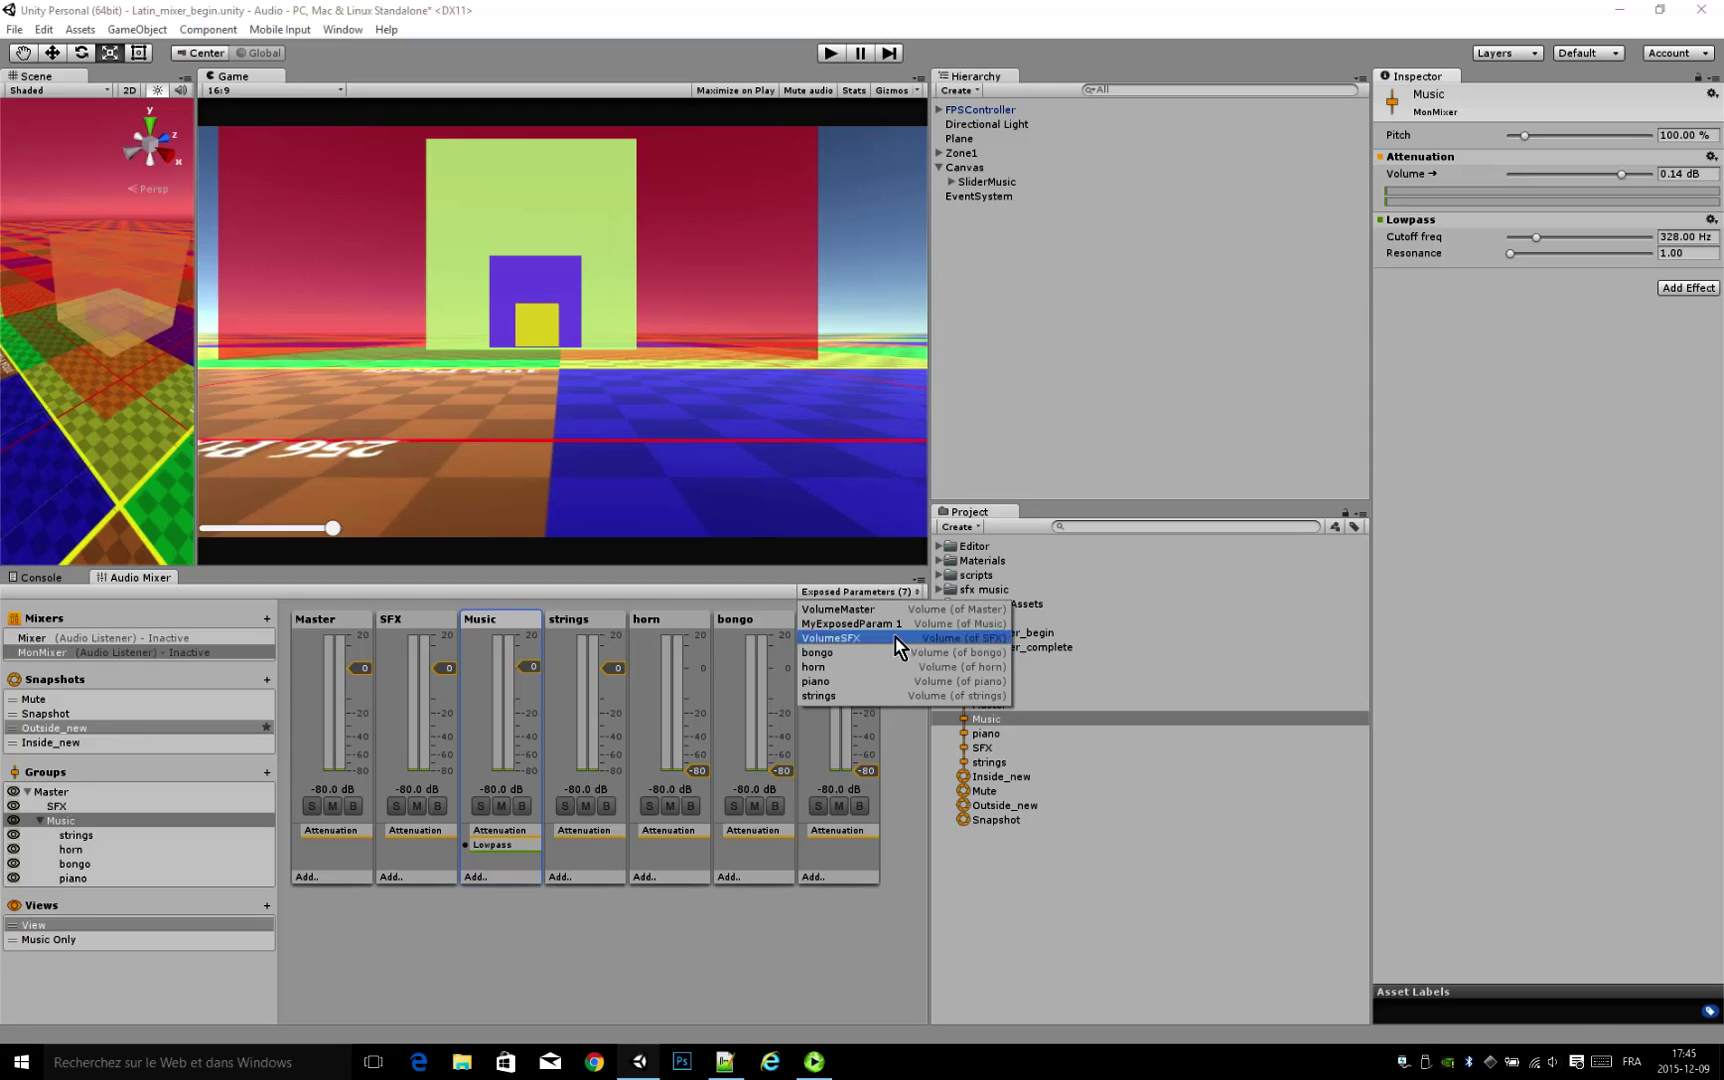
# Step: Rename the exposed volume parameter of MonMixer's Music group as VolumeMusic
pyautogui.click(878, 625)
pyautogui.doubleClick(878, 625)
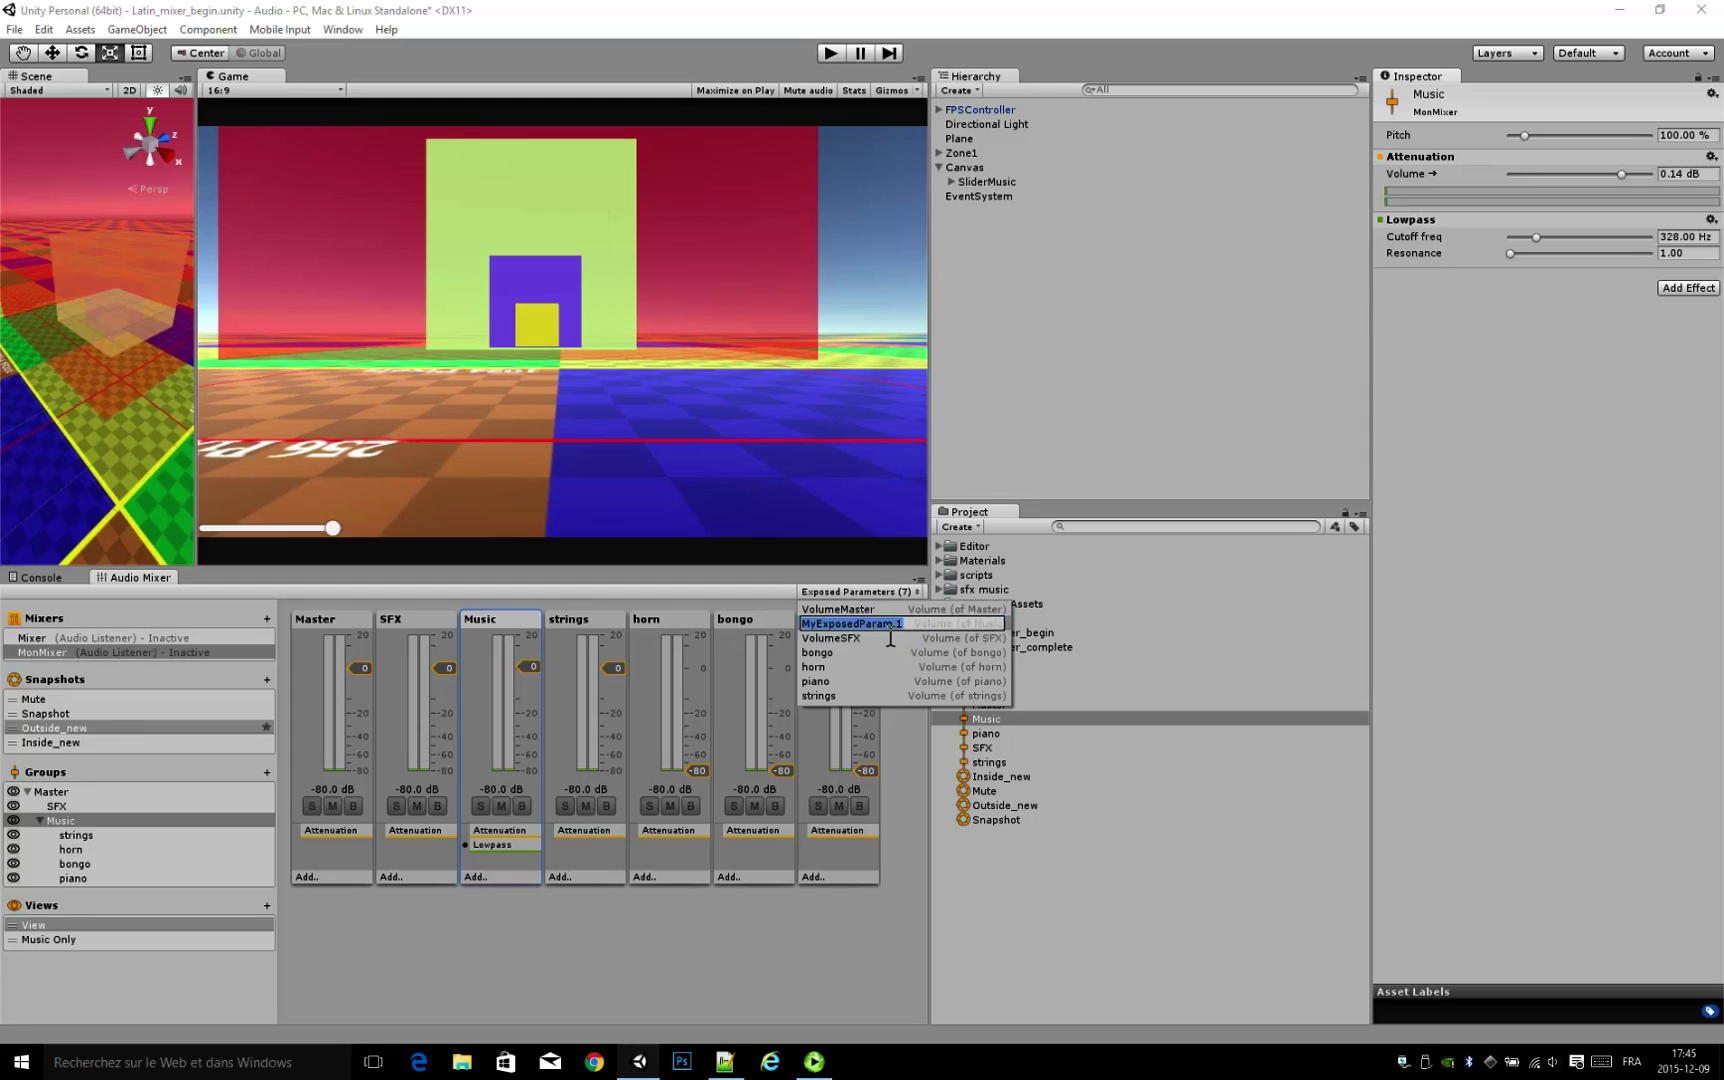
pyautogui.write('VolumeMusic')
pyautogui.press('Return')
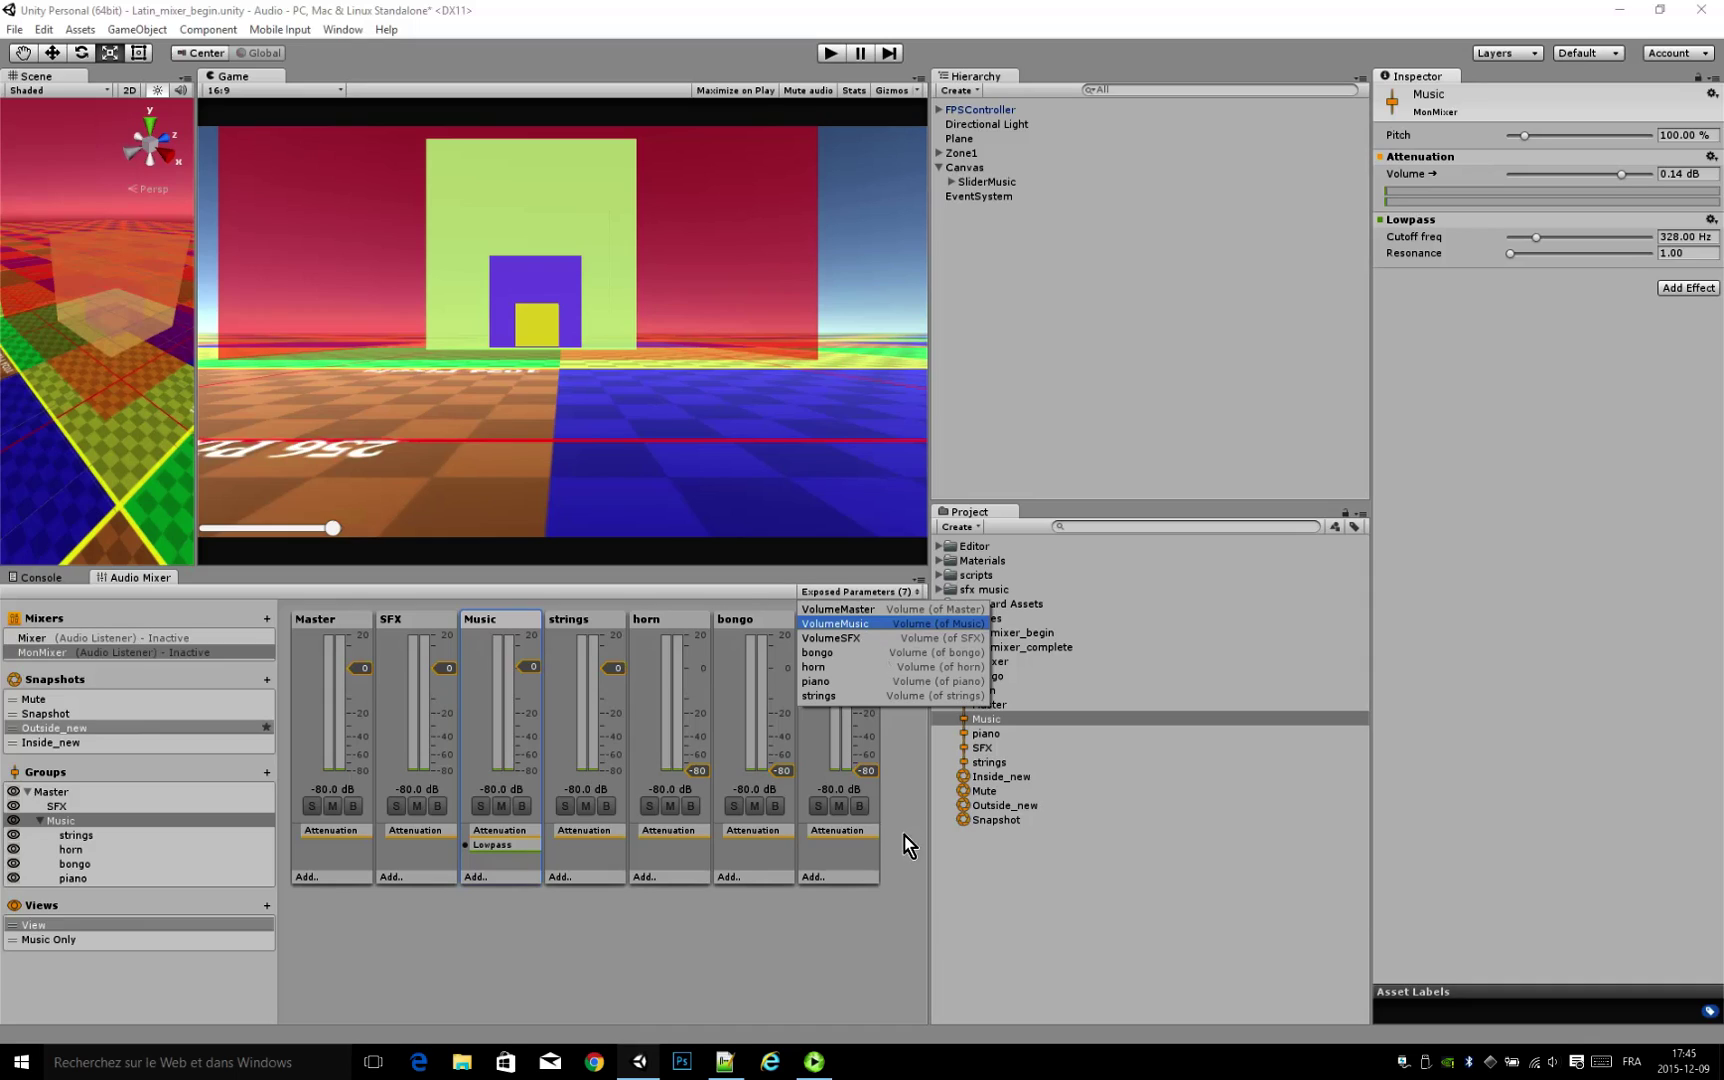
pyautogui.click(835, 972)
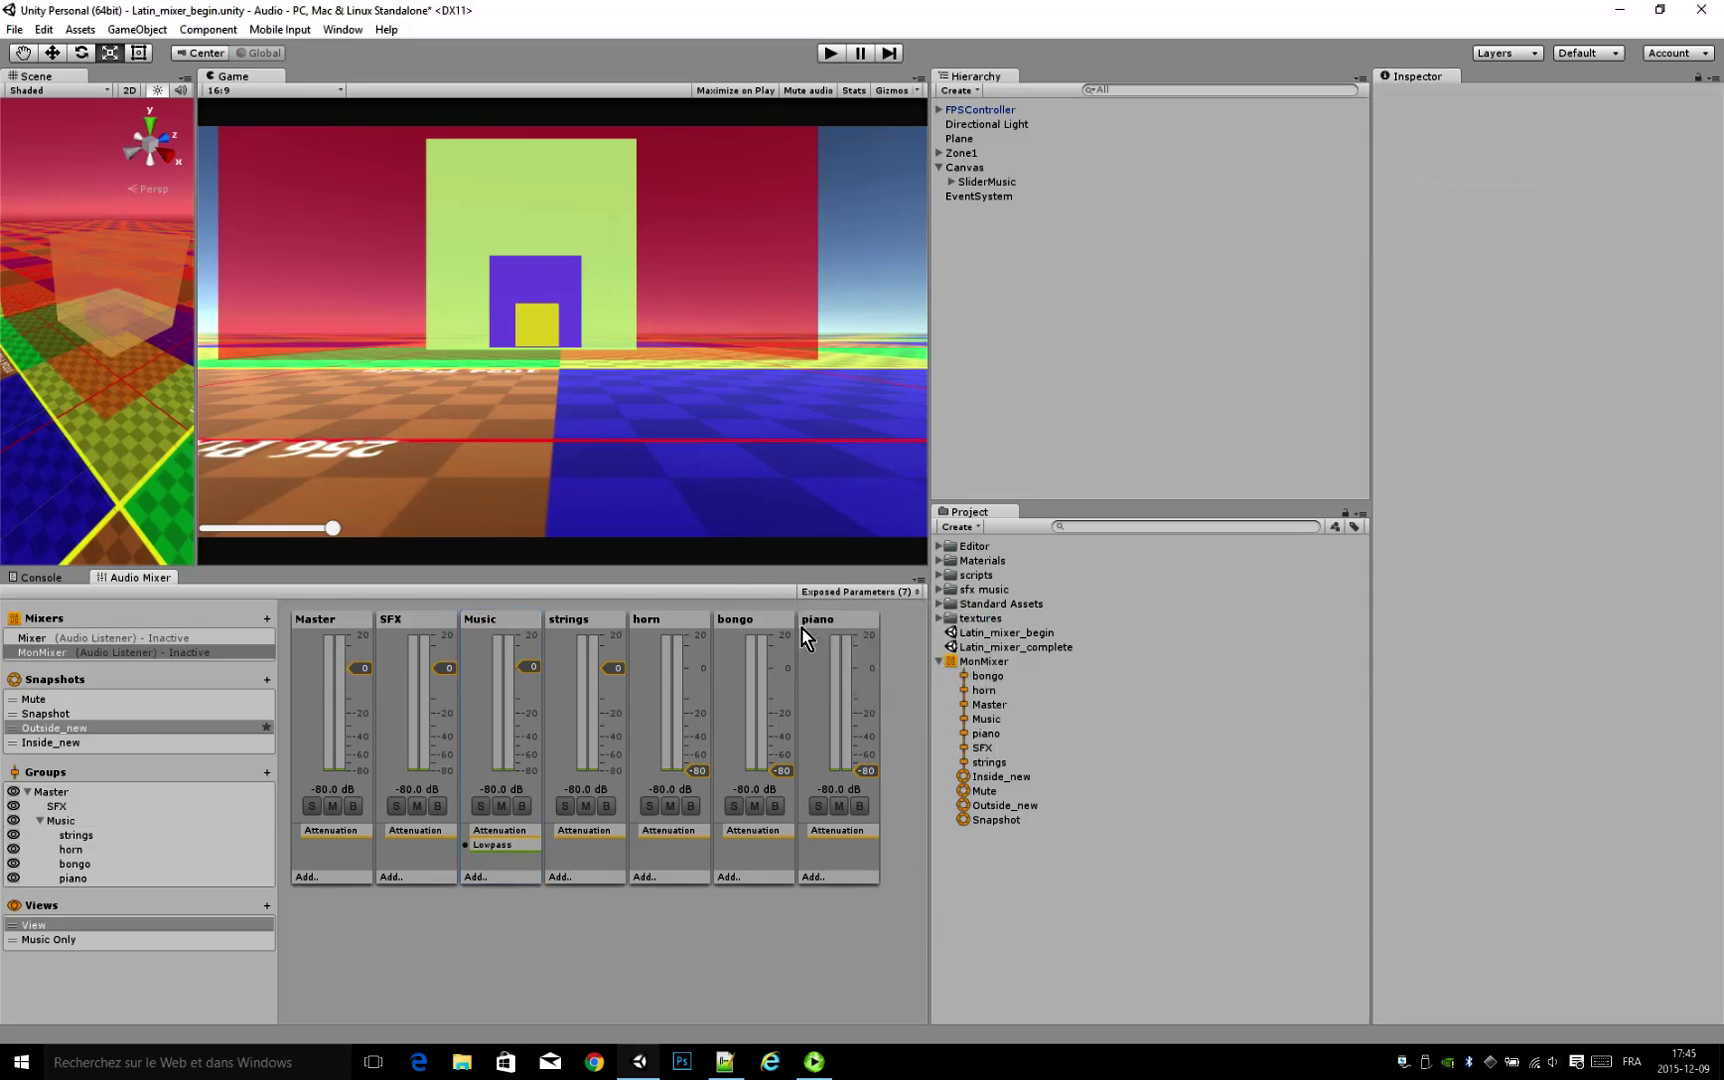
# Step: Attach the audioVol script to SliderMusic and assign MonMixer as its Audio M
pyautogui.click(971, 184)
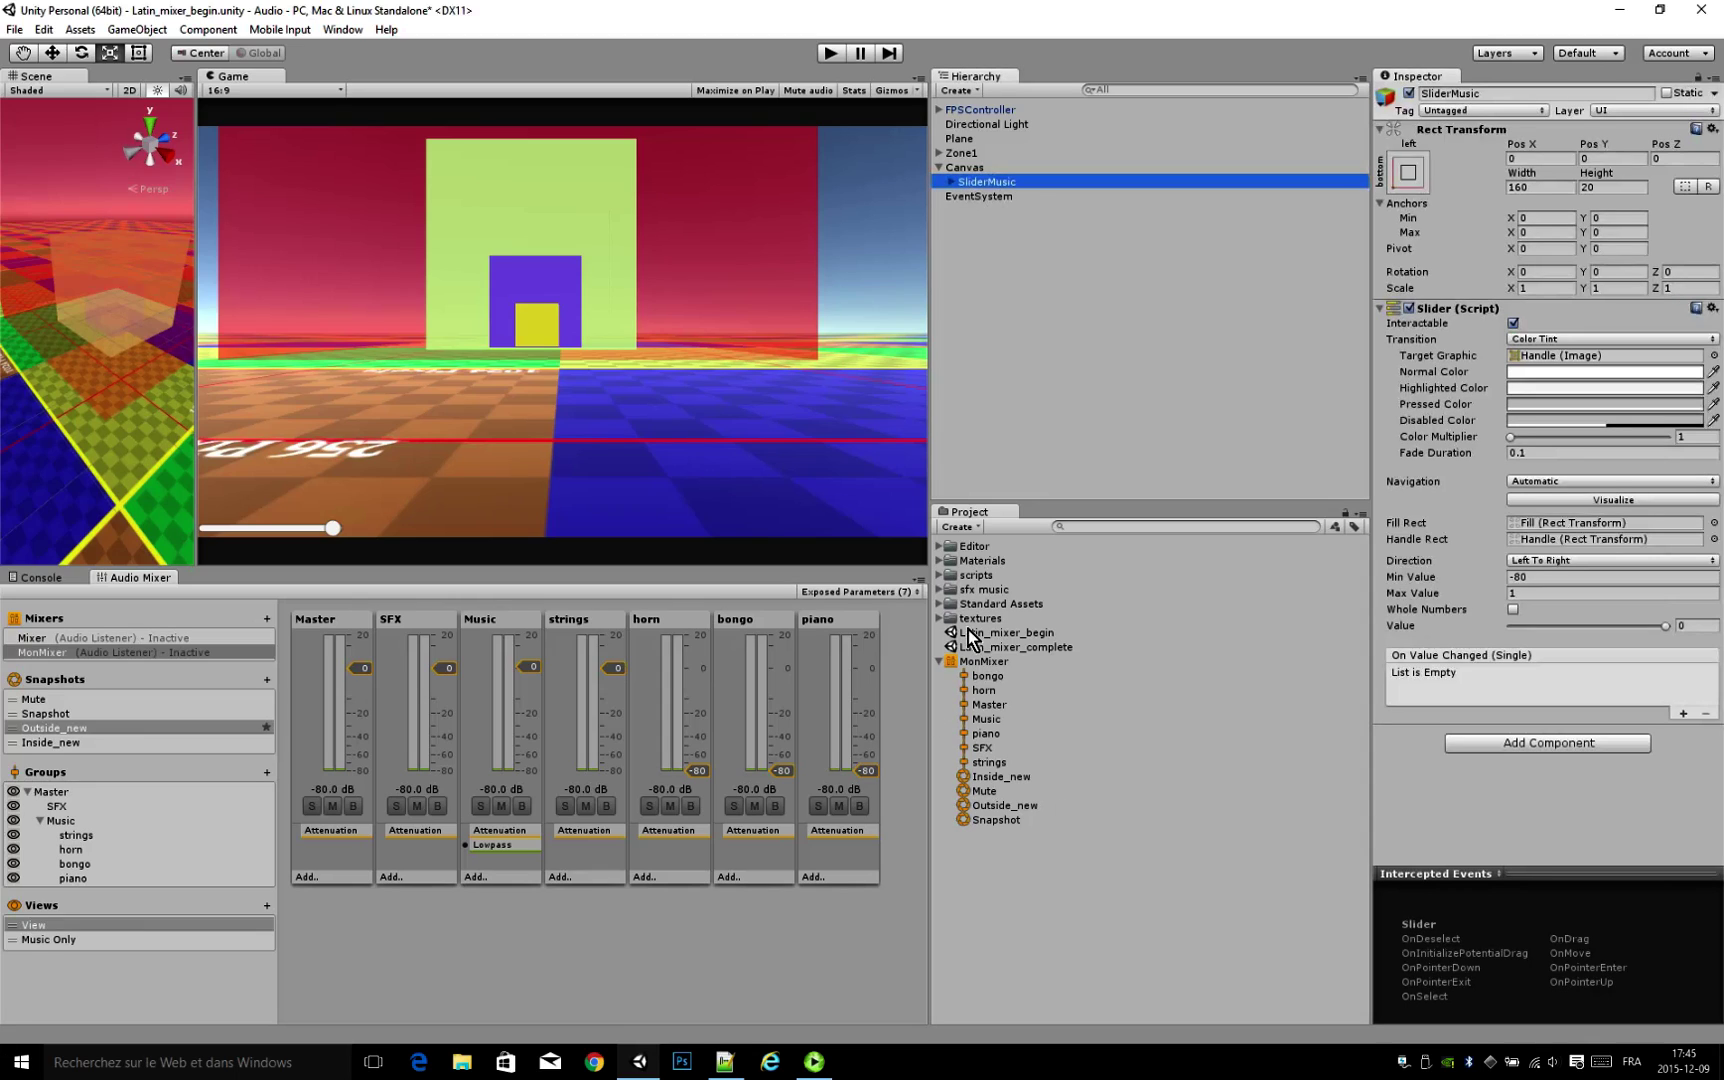
pyautogui.click(939, 575)
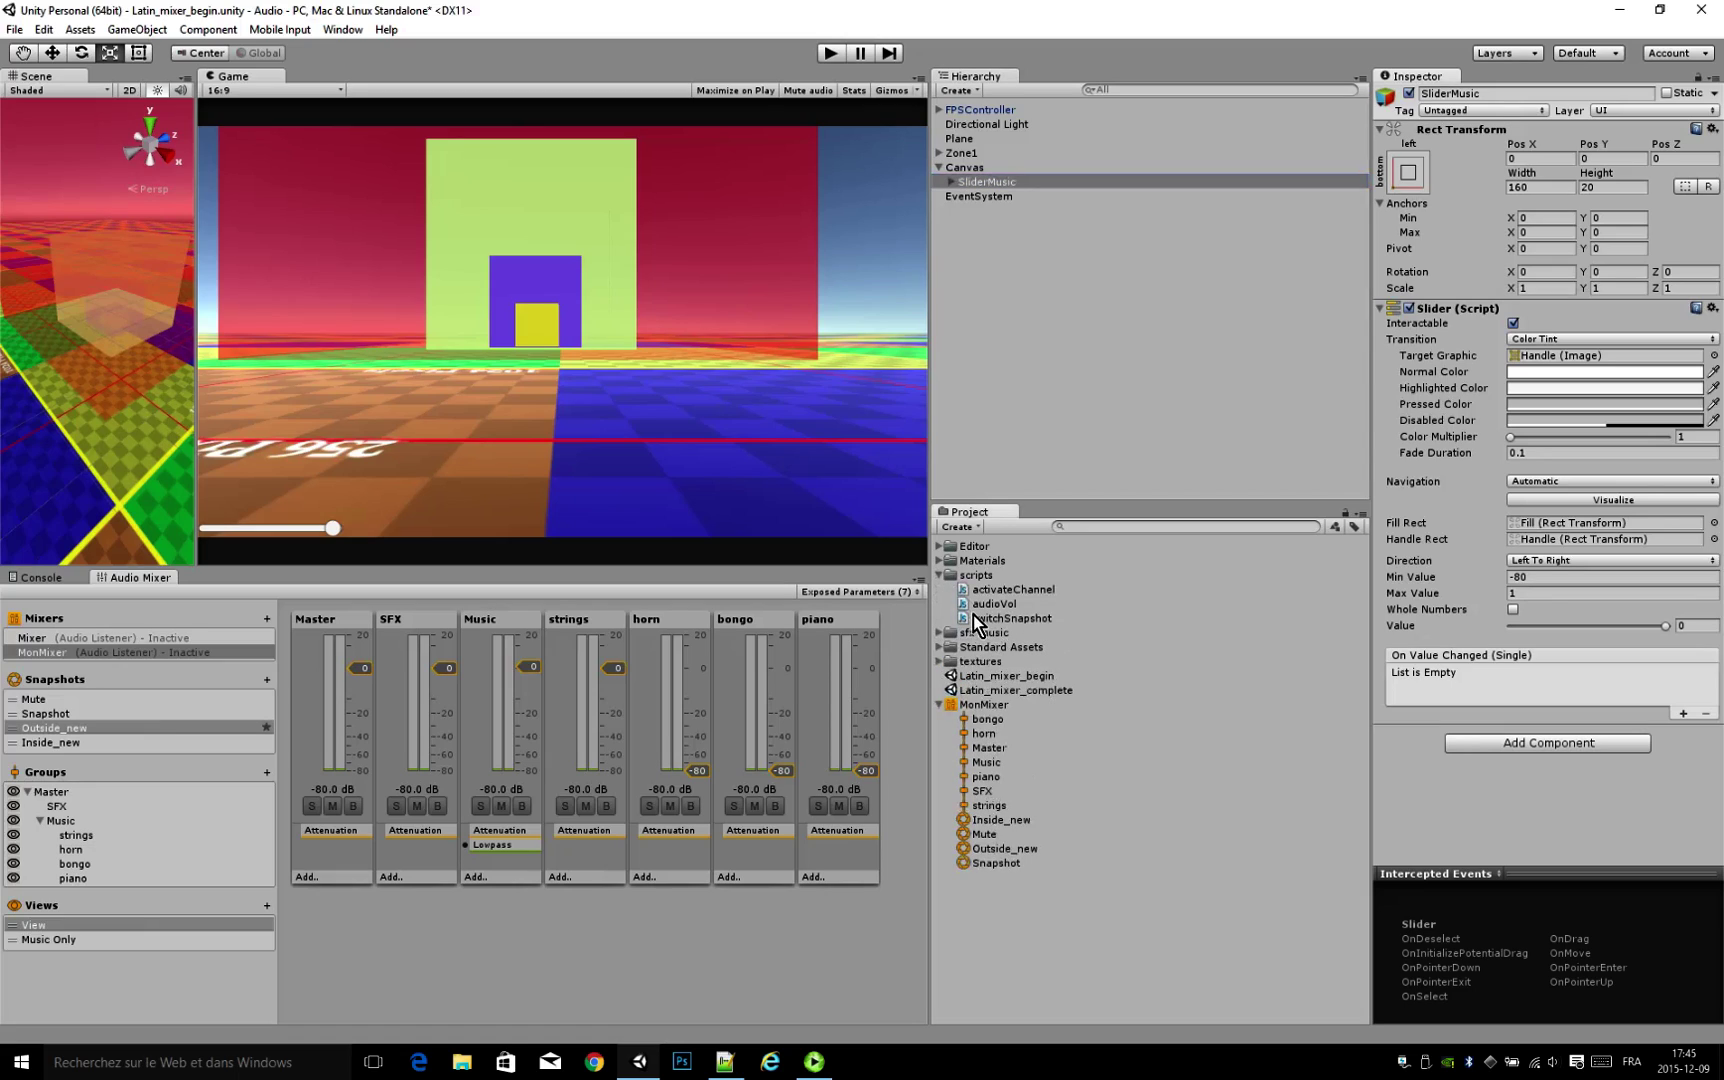
pyautogui.moveTo(981, 607); pyautogui.dragTo(1547, 812)
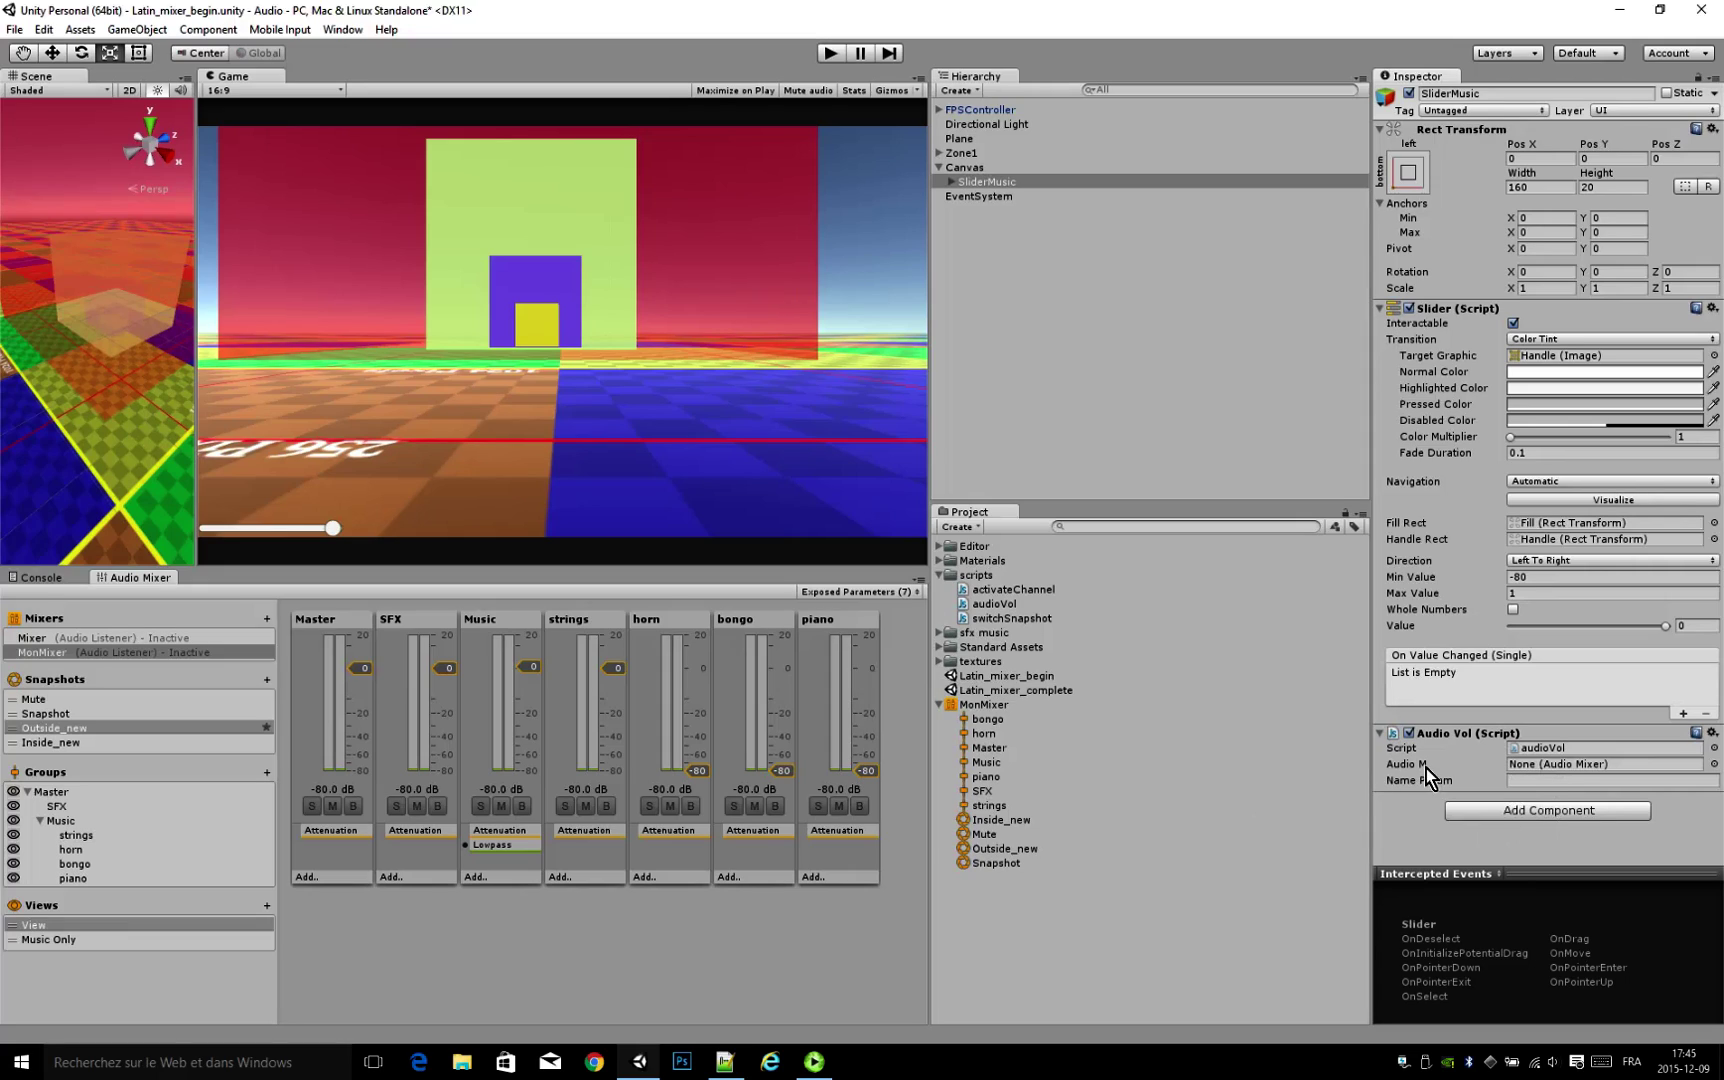
pyautogui.click(1714, 764)
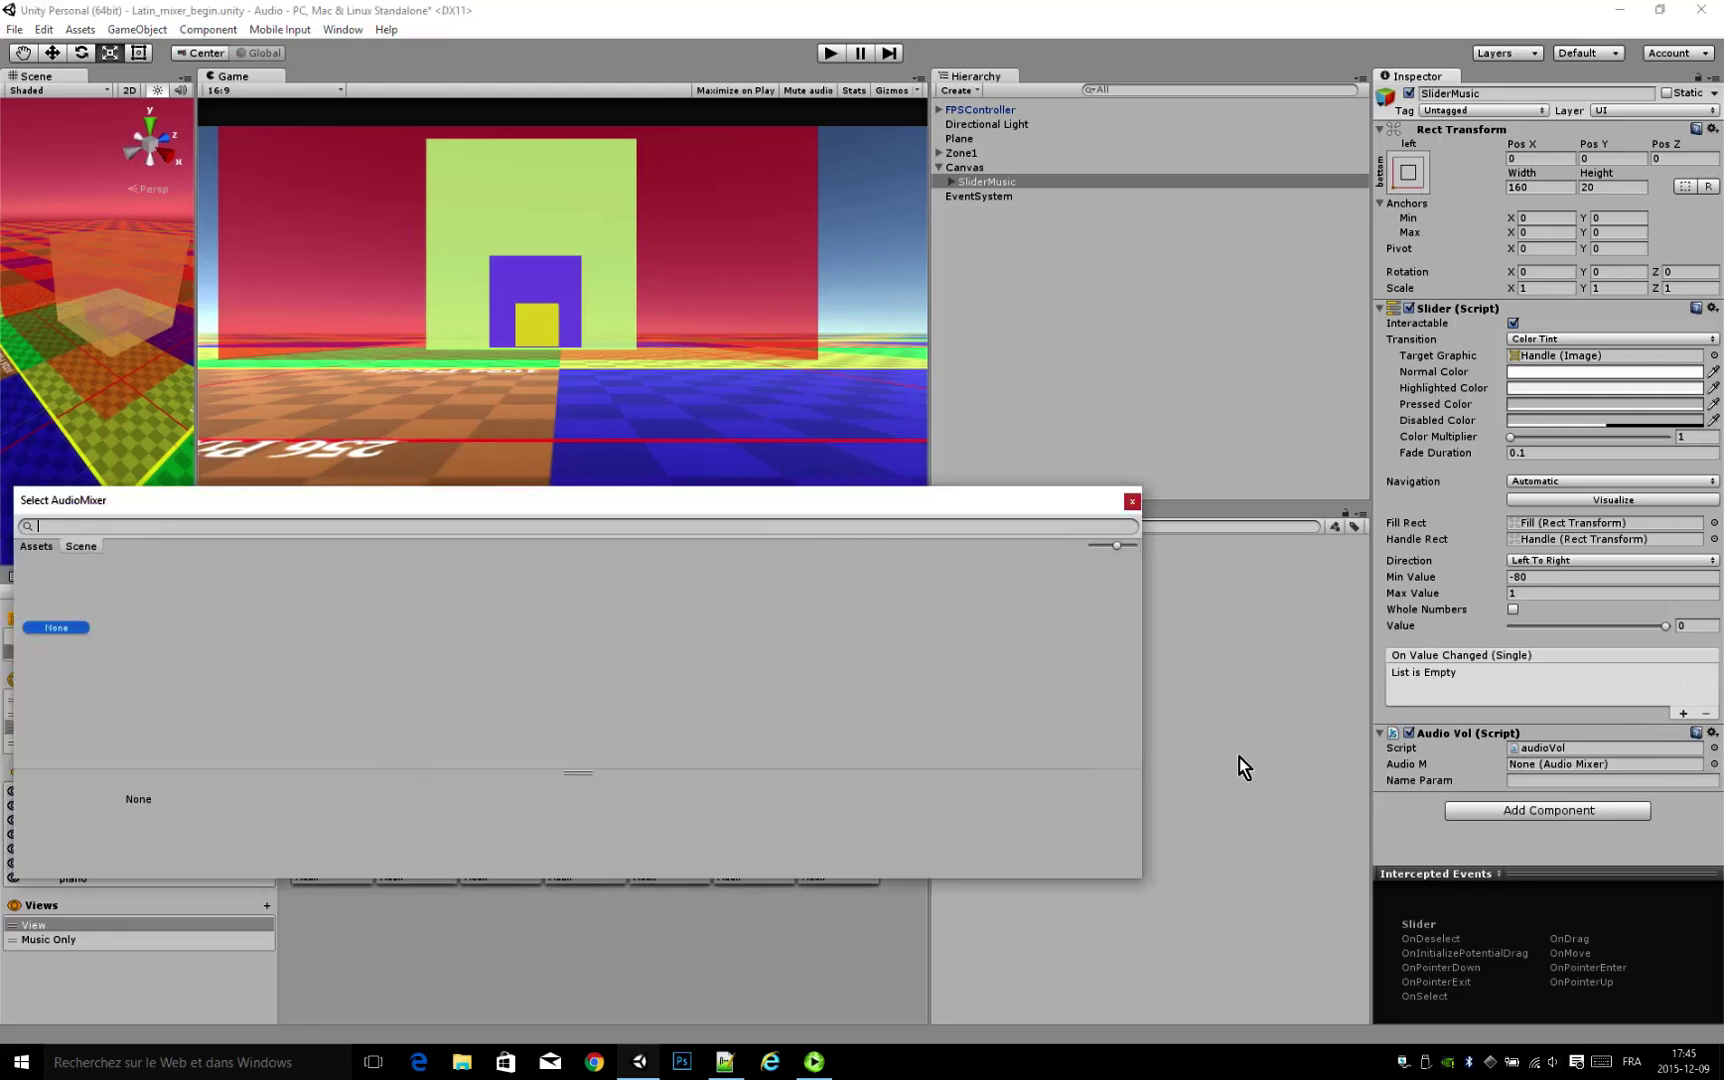
pyautogui.click(1132, 502)
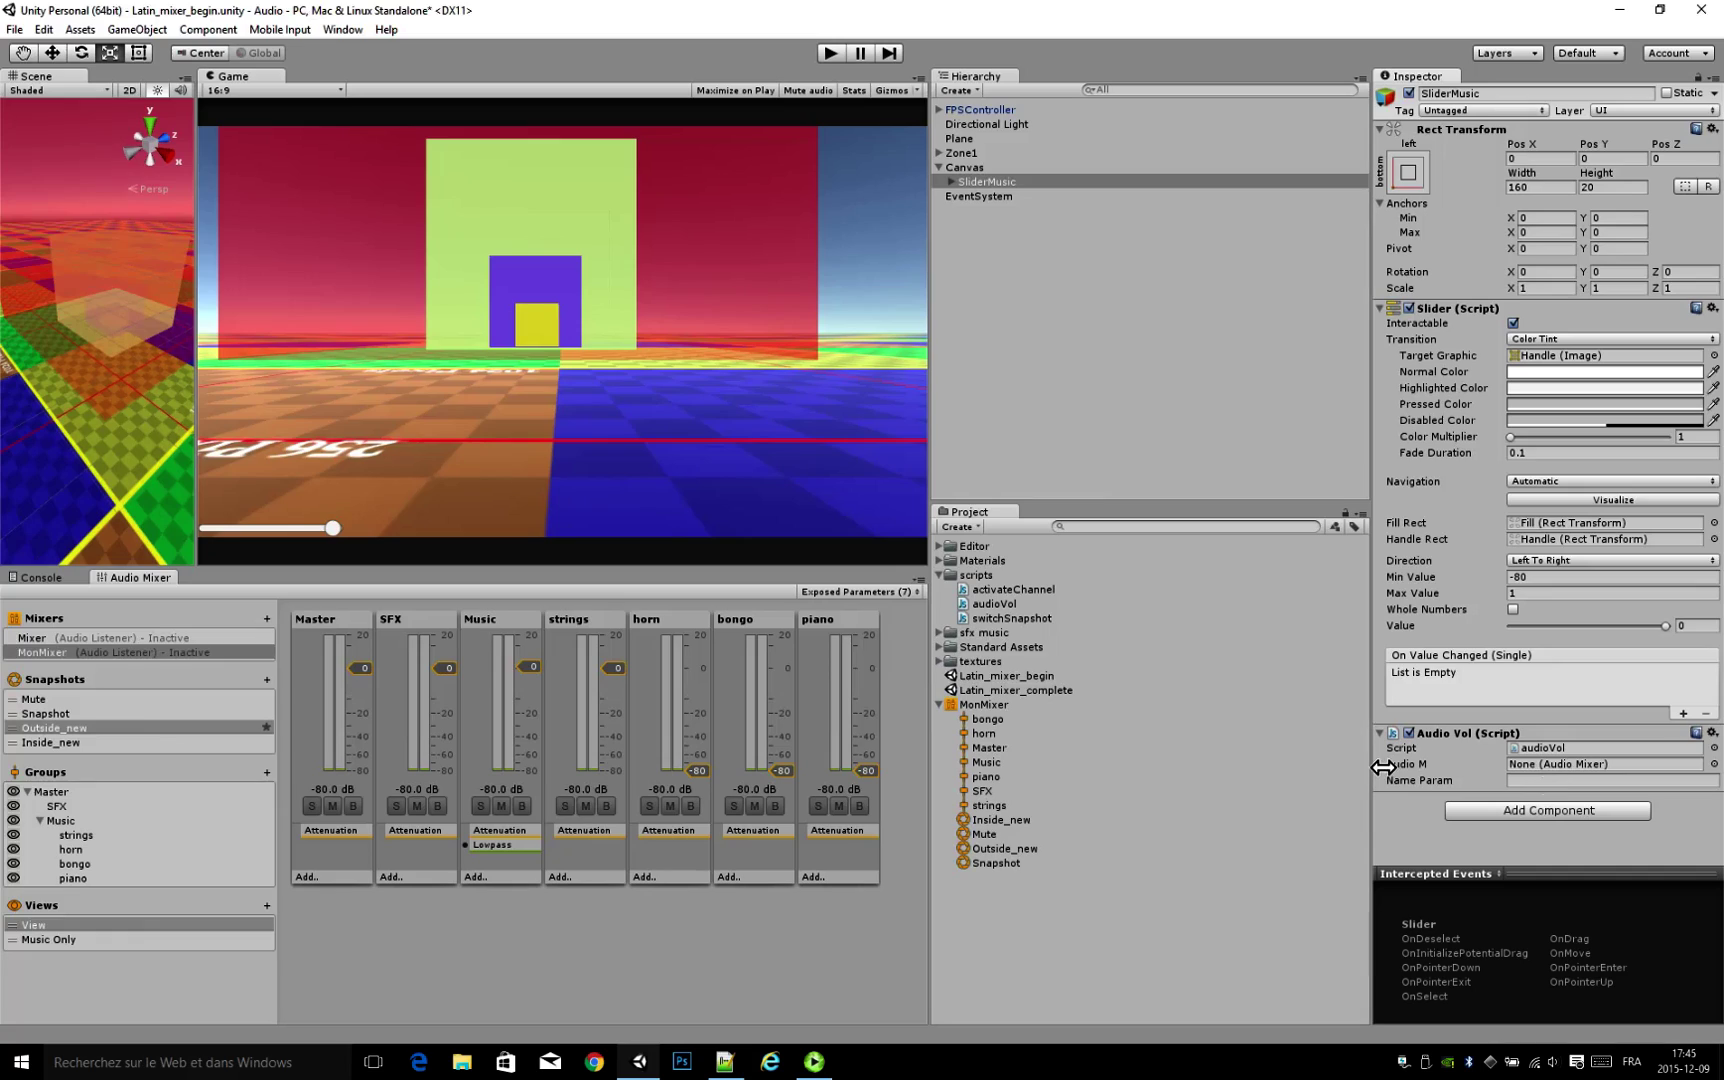
pyautogui.moveTo(976, 708); pyautogui.dragTo(1533, 775)
# Step: Open the audioVol script in Notepad++ and compare its variable declarations with those of activateChannel.js
pyautogui.doubleClick(1630, 750)
pyautogui.click(331, 457)
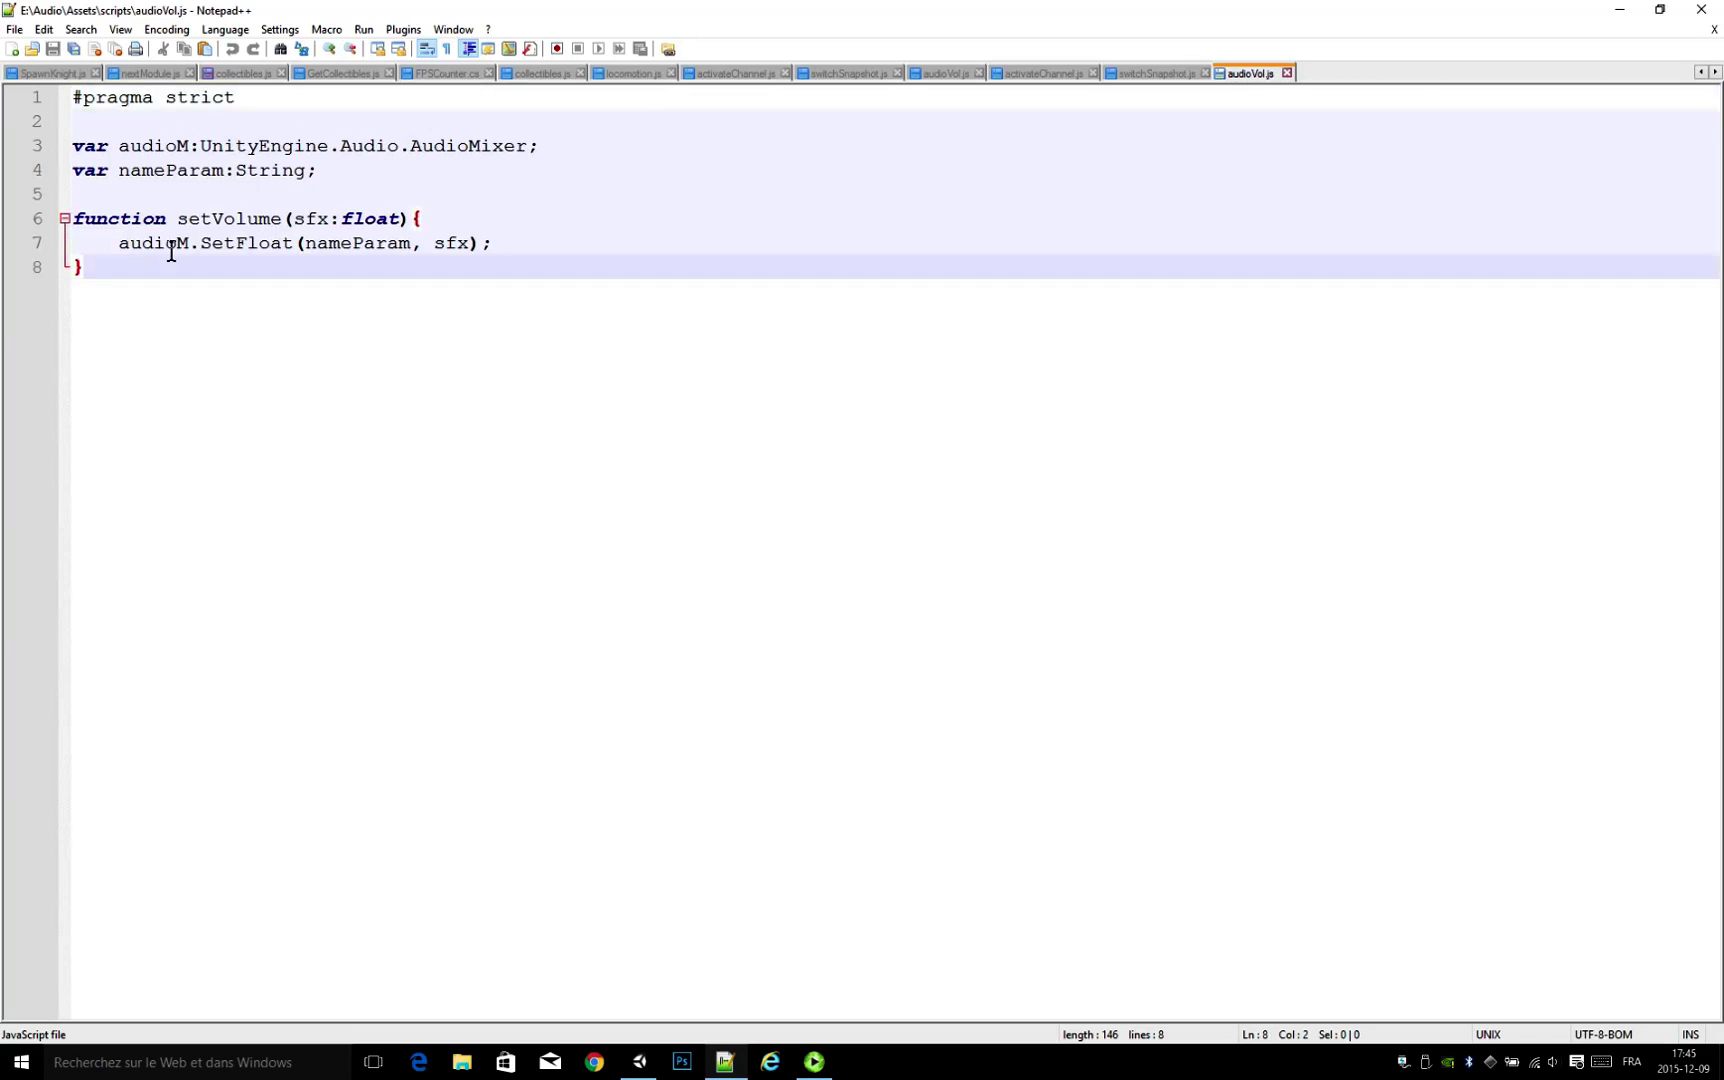
pyautogui.click(563, 150)
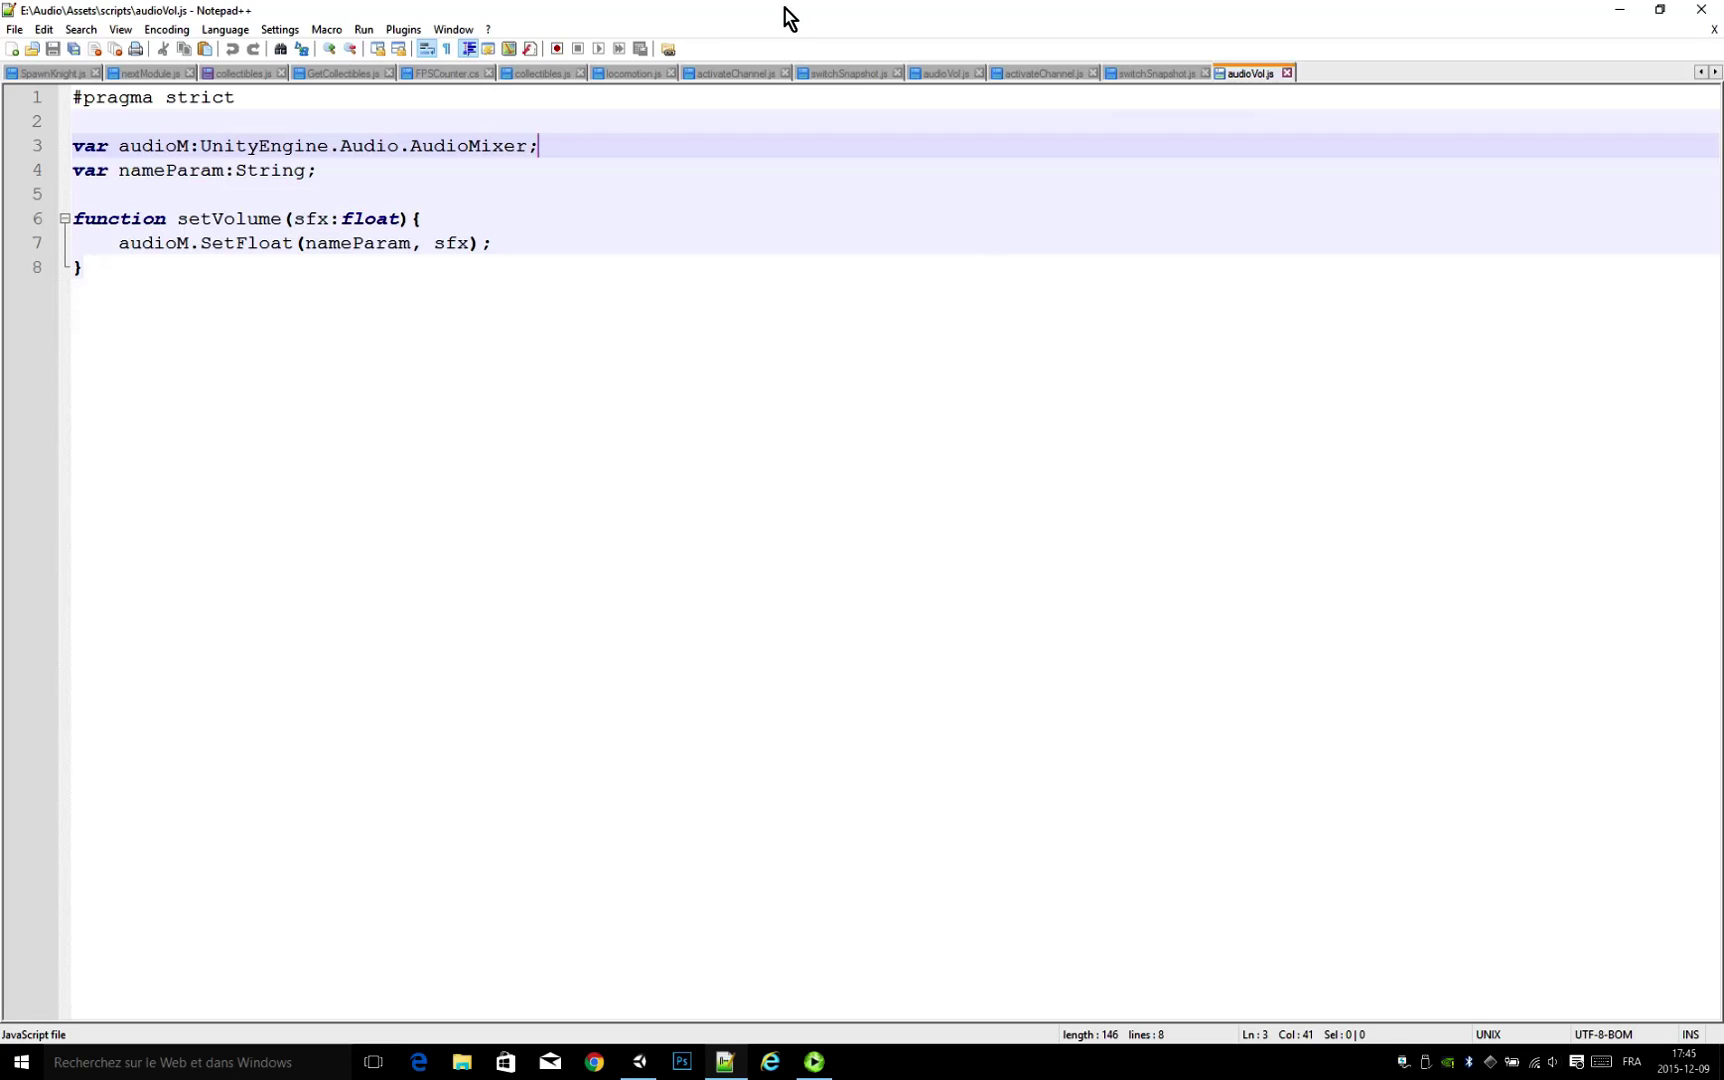
pyautogui.click(749, 72)
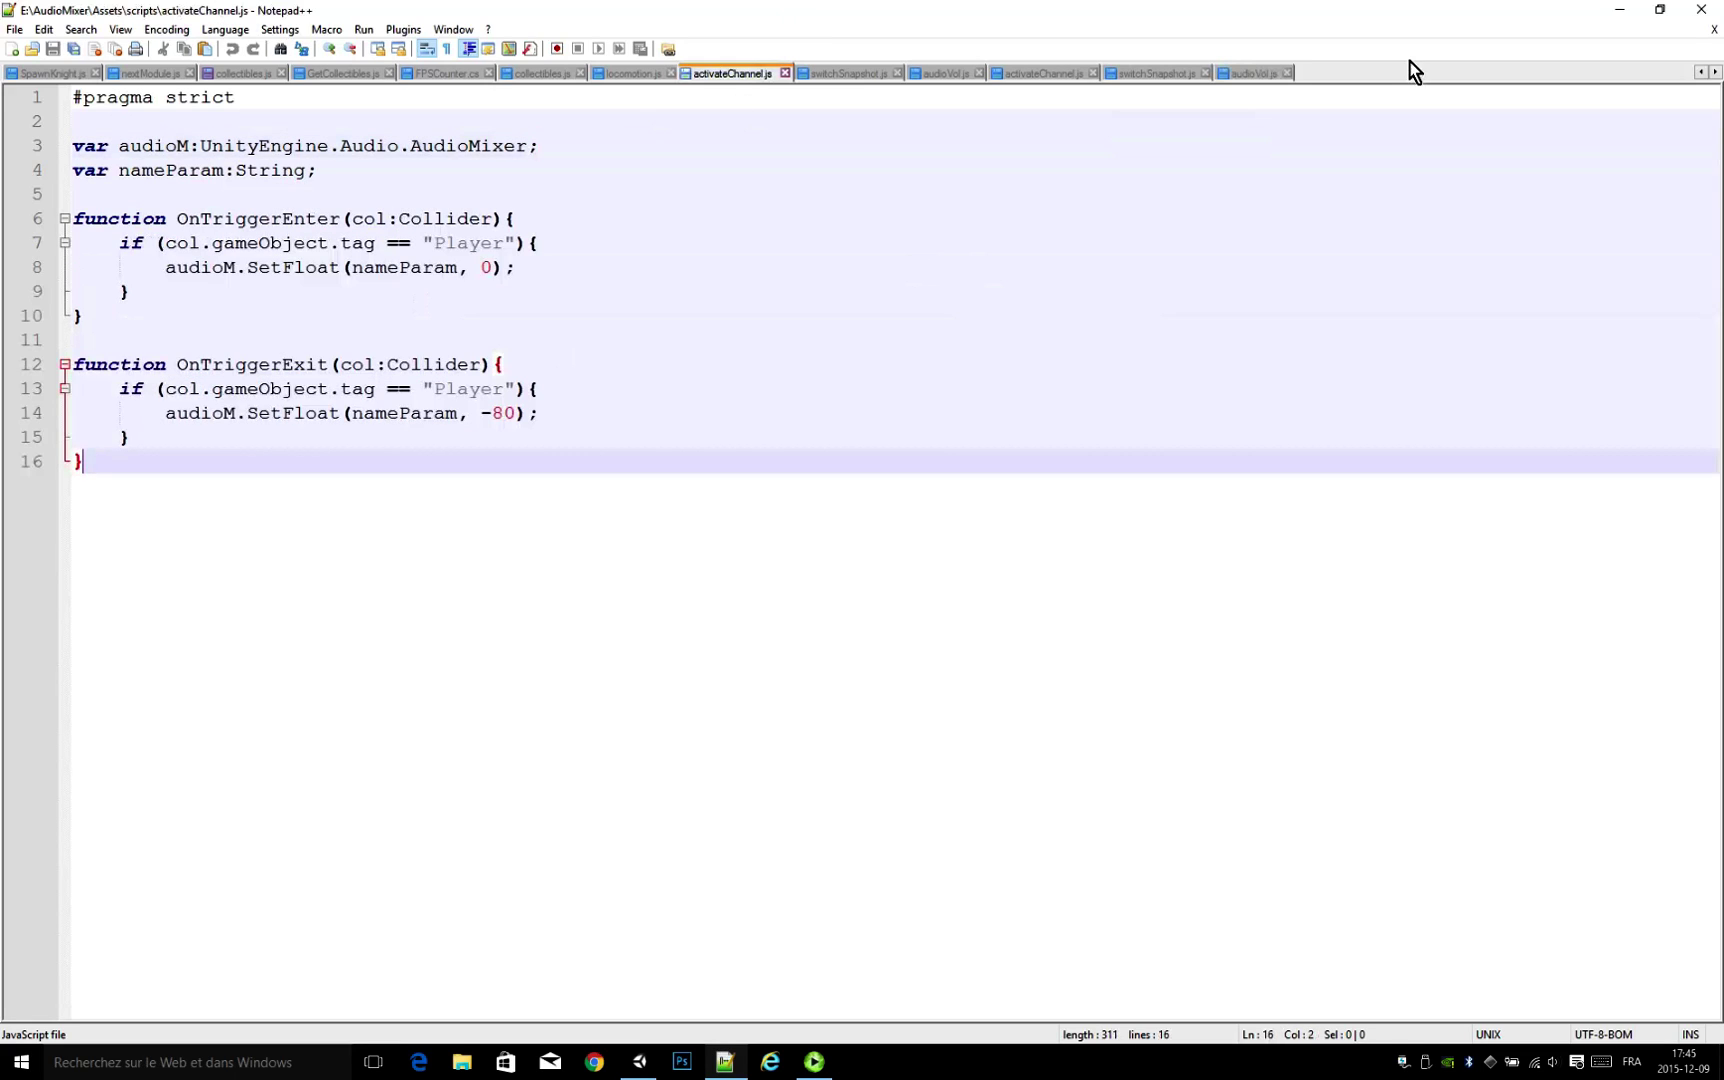
pyautogui.click(1263, 72)
pyautogui.click(763, 626)
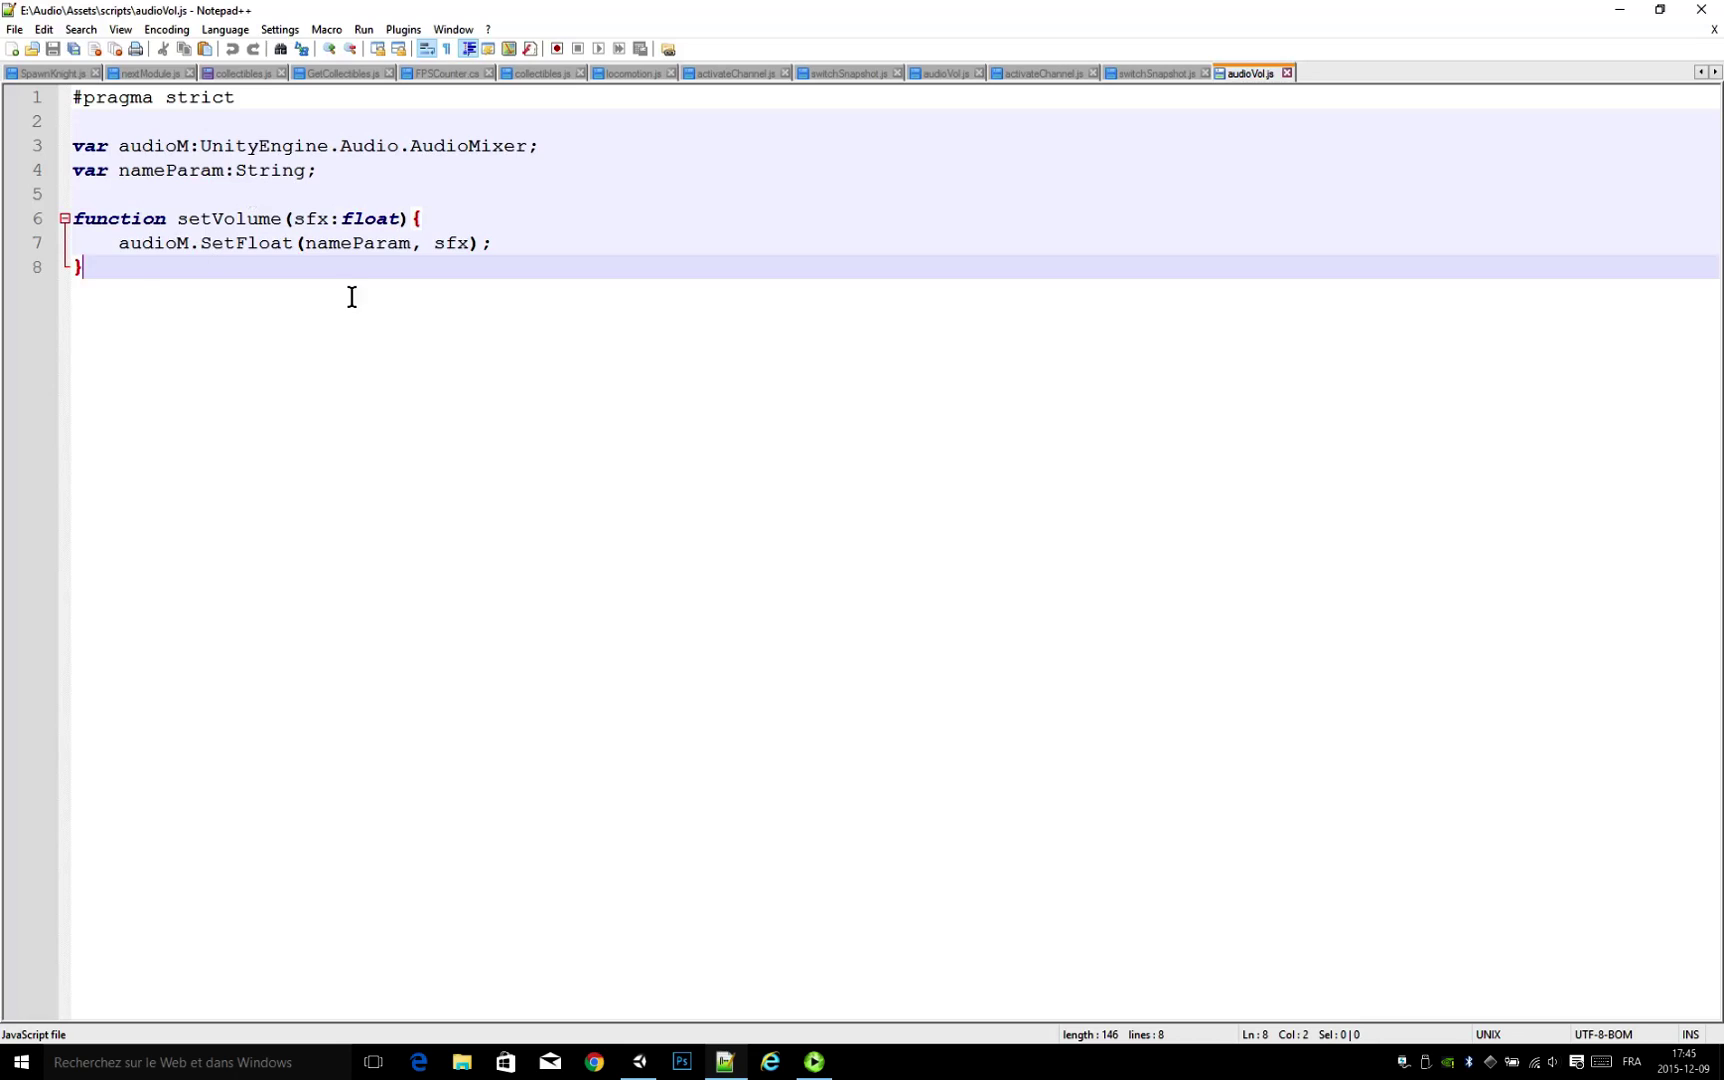
pyautogui.moveTo(112, 267); pyautogui.dragTo(72, 218)
pyautogui.click(153, 282)
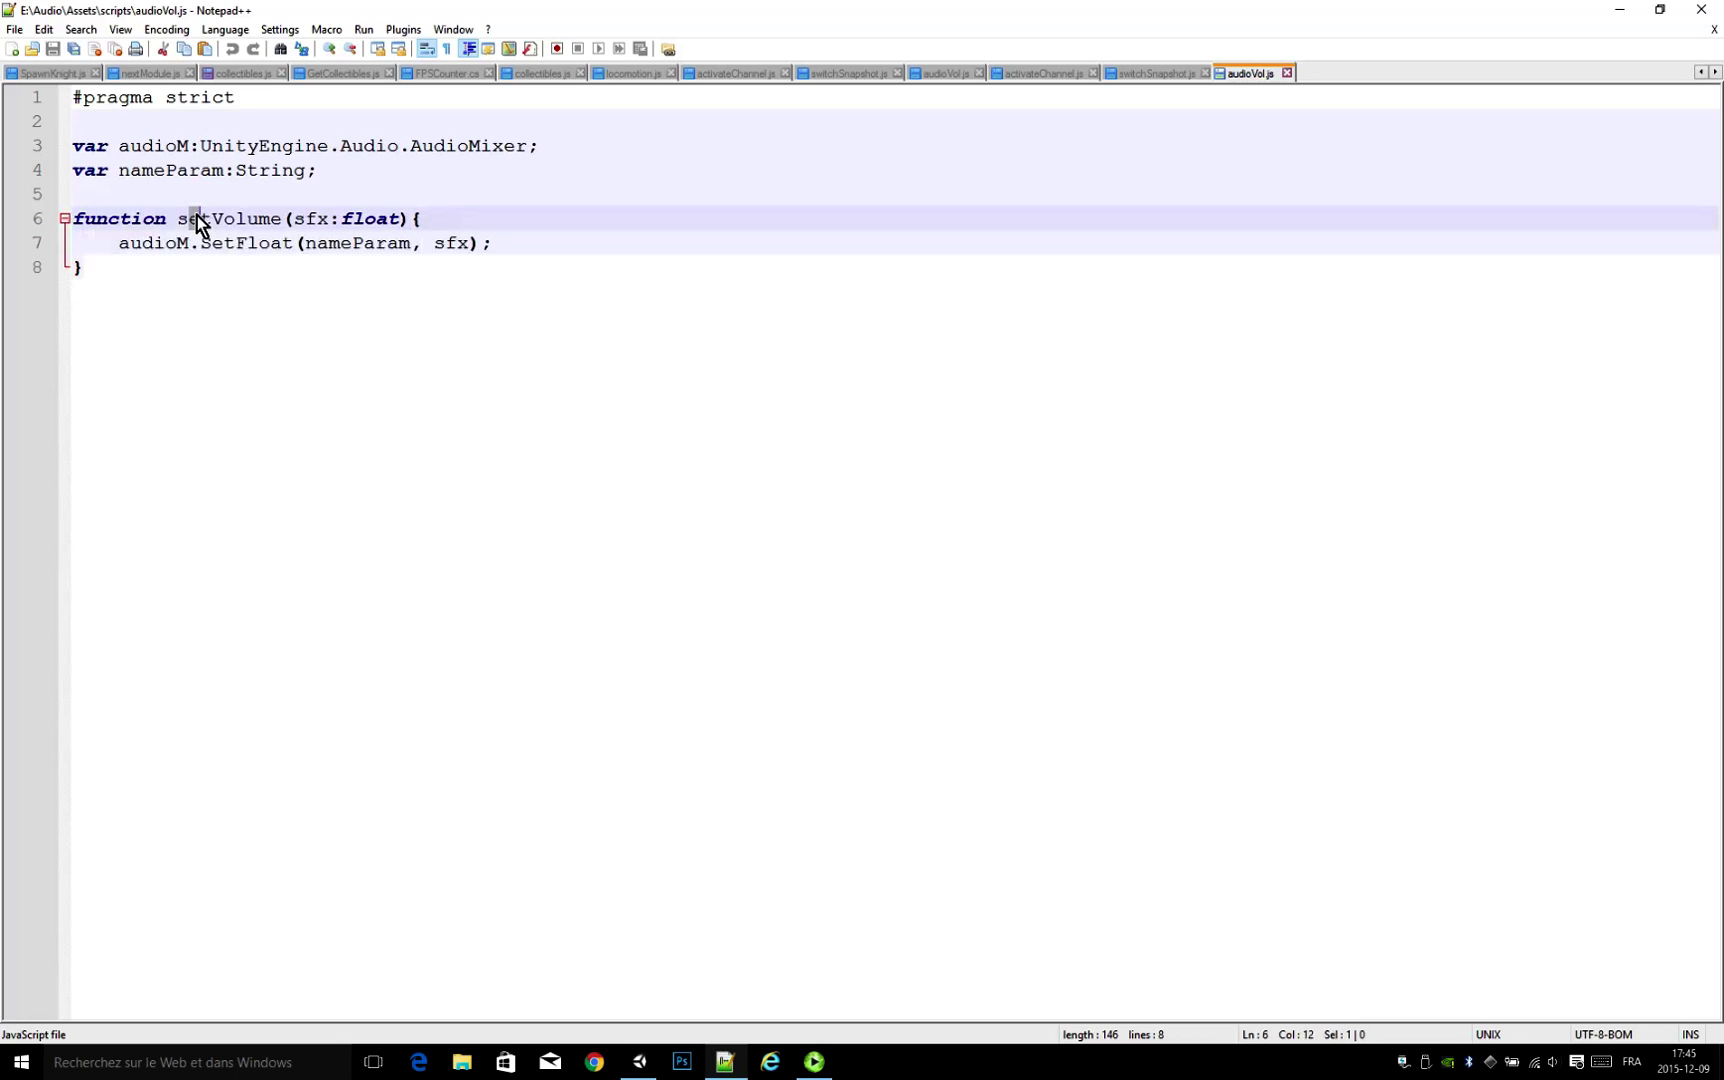
# Step: Examine setVolume's float argument and how its SetFloat call uses nameParam and sfx, and return to Unity
pyautogui.doubleClick(200, 220)
pyautogui.click(293, 220)
pyautogui.moveTo(293, 220); pyautogui.dragTo(422, 220)
pyautogui.click(402, 224)
pyautogui.moveTo(294, 220); pyautogui.dragTo(410, 230)
pyautogui.click(112, 270)
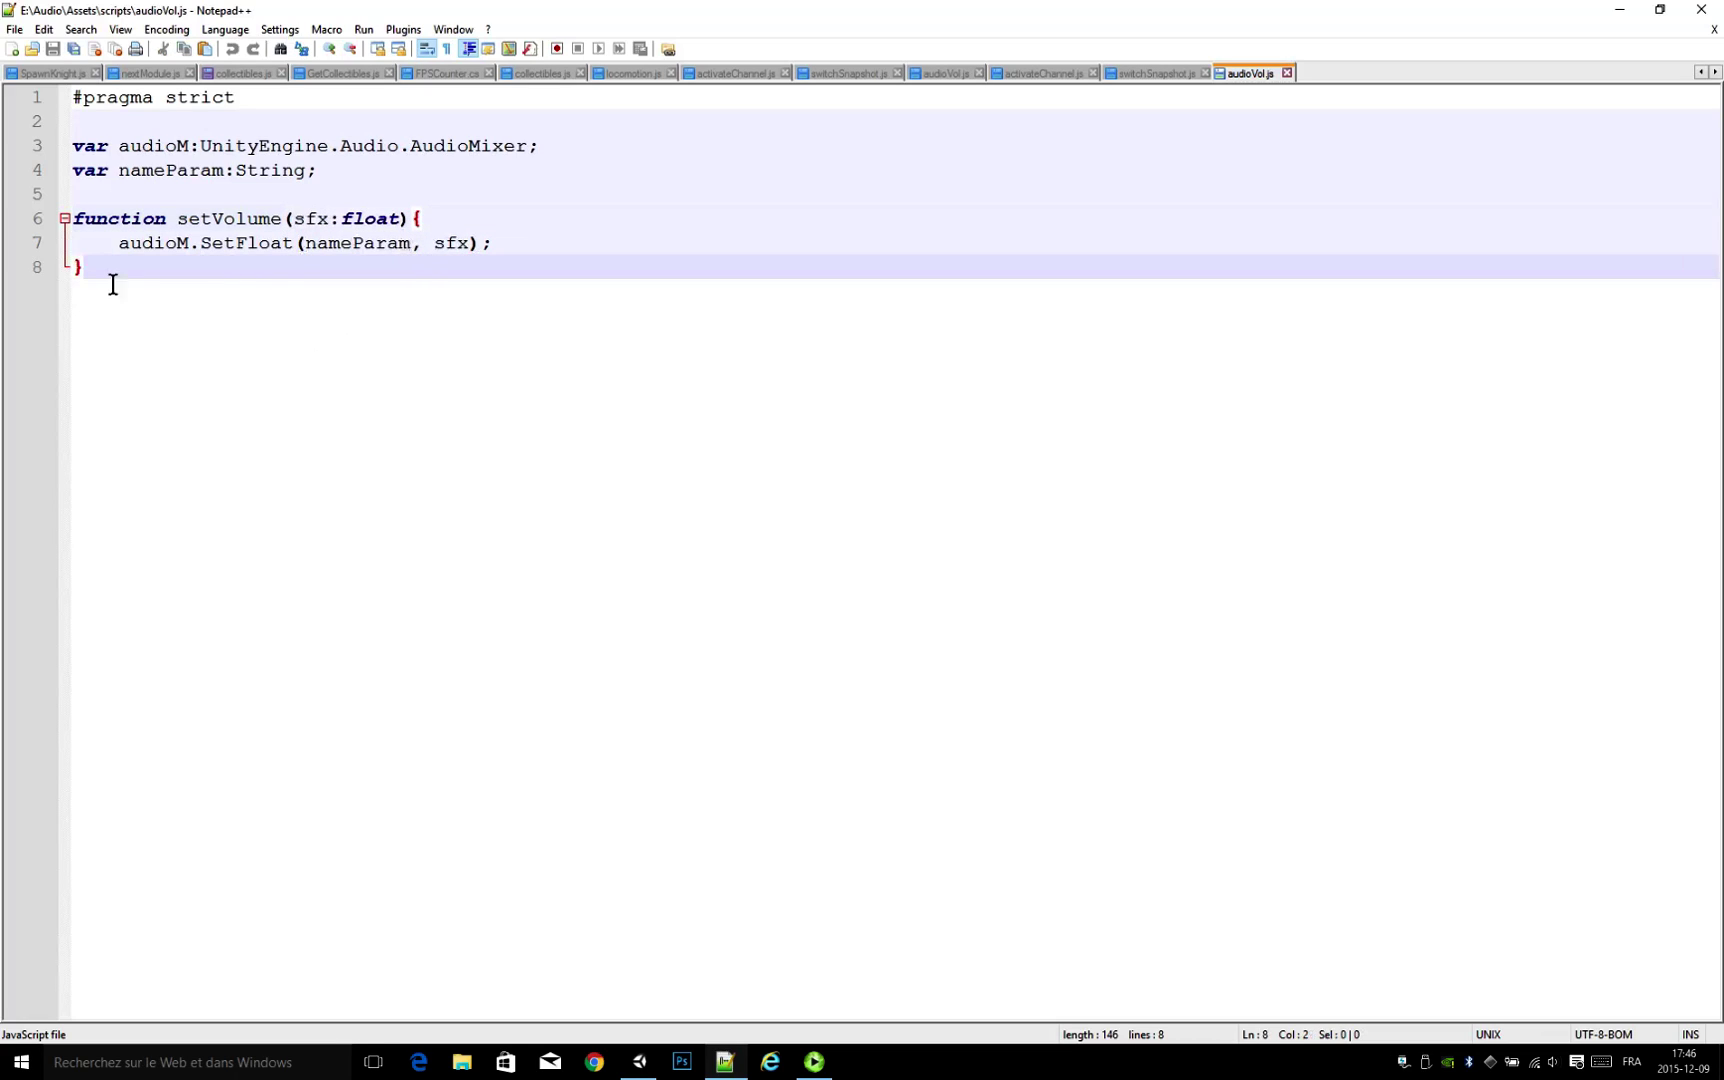
pyautogui.moveTo(116, 245); pyautogui.dragTo(412, 244)
pyautogui.click(308, 245)
pyautogui.doubleClick(336, 250)
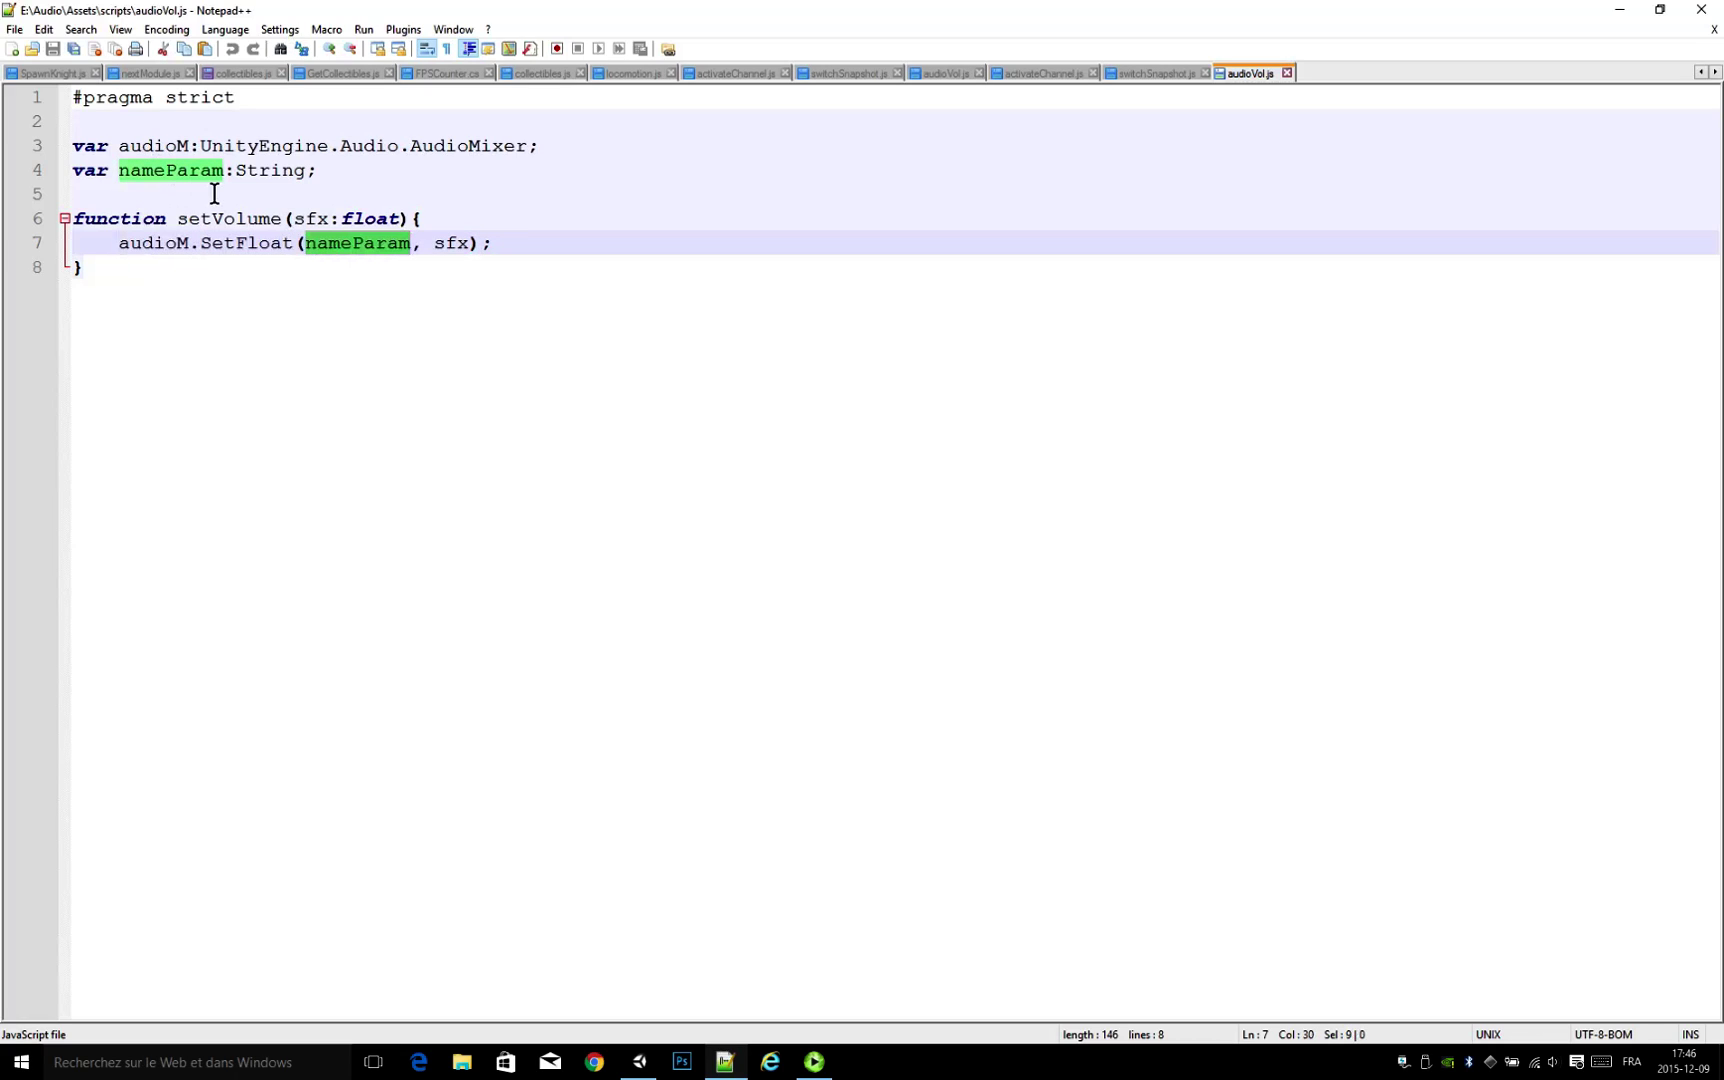
pyautogui.doubleClick(462, 250)
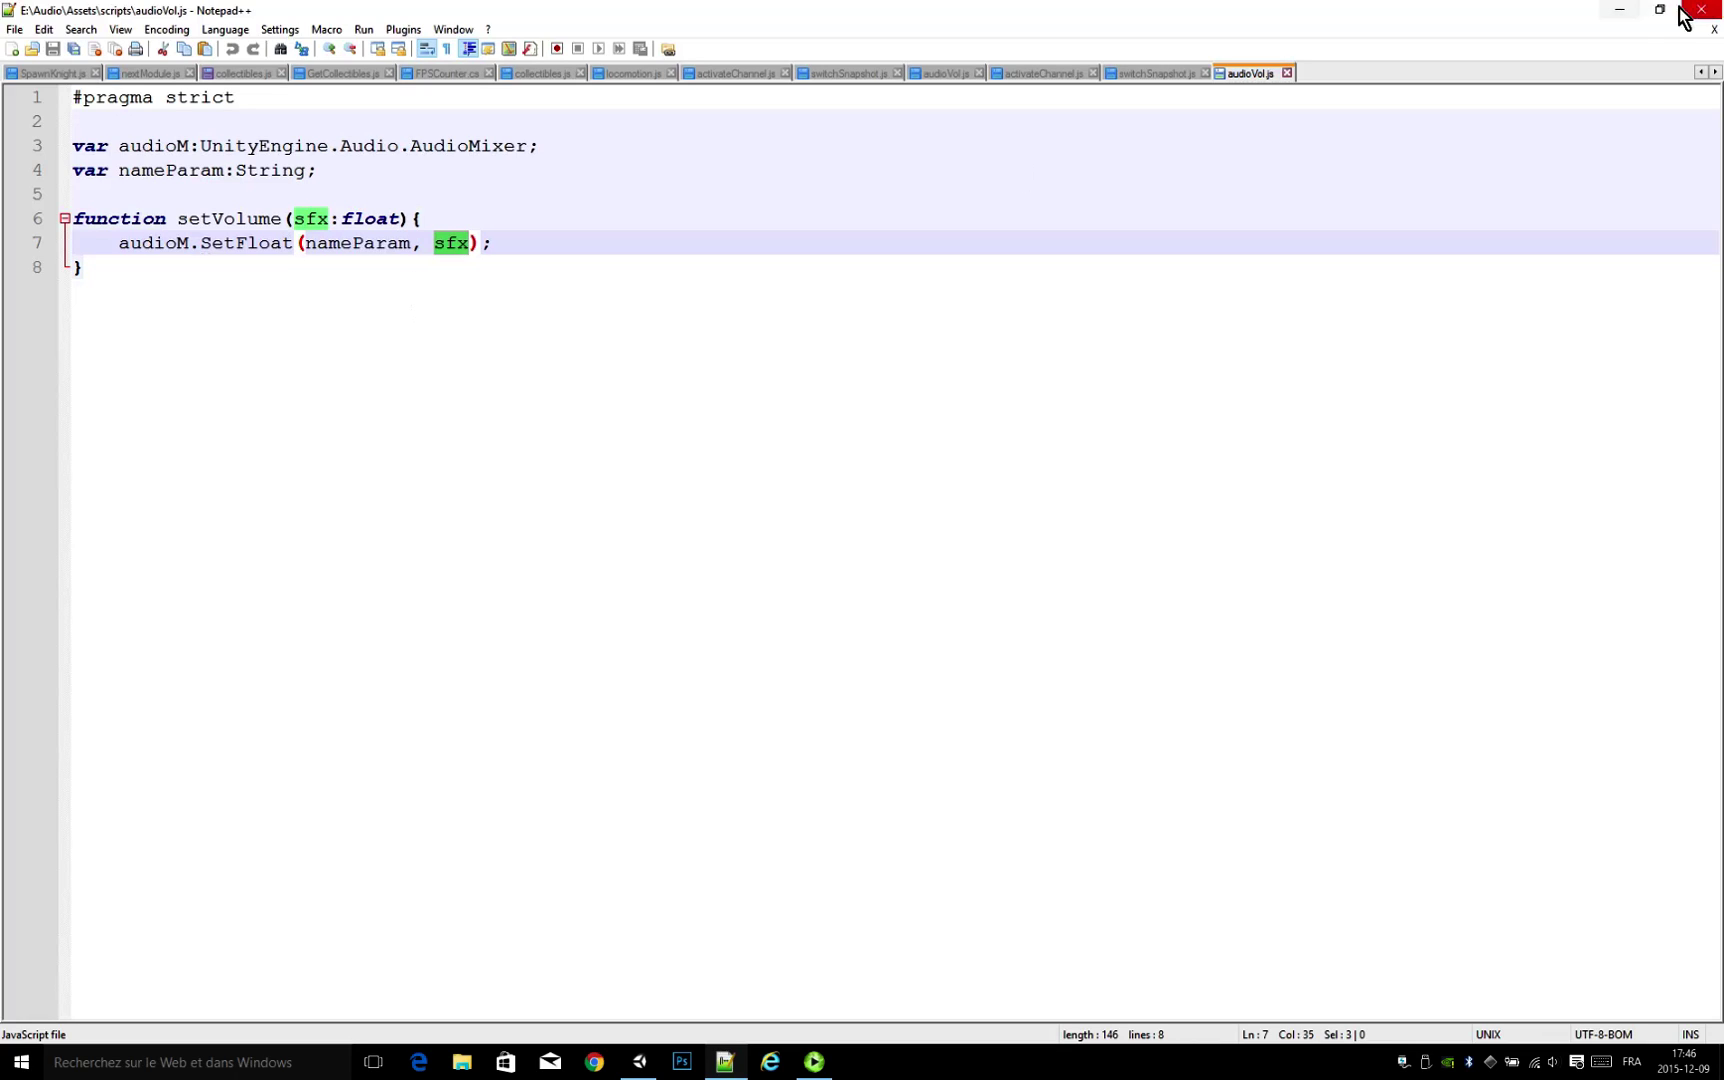
pyautogui.click(1630, 10)
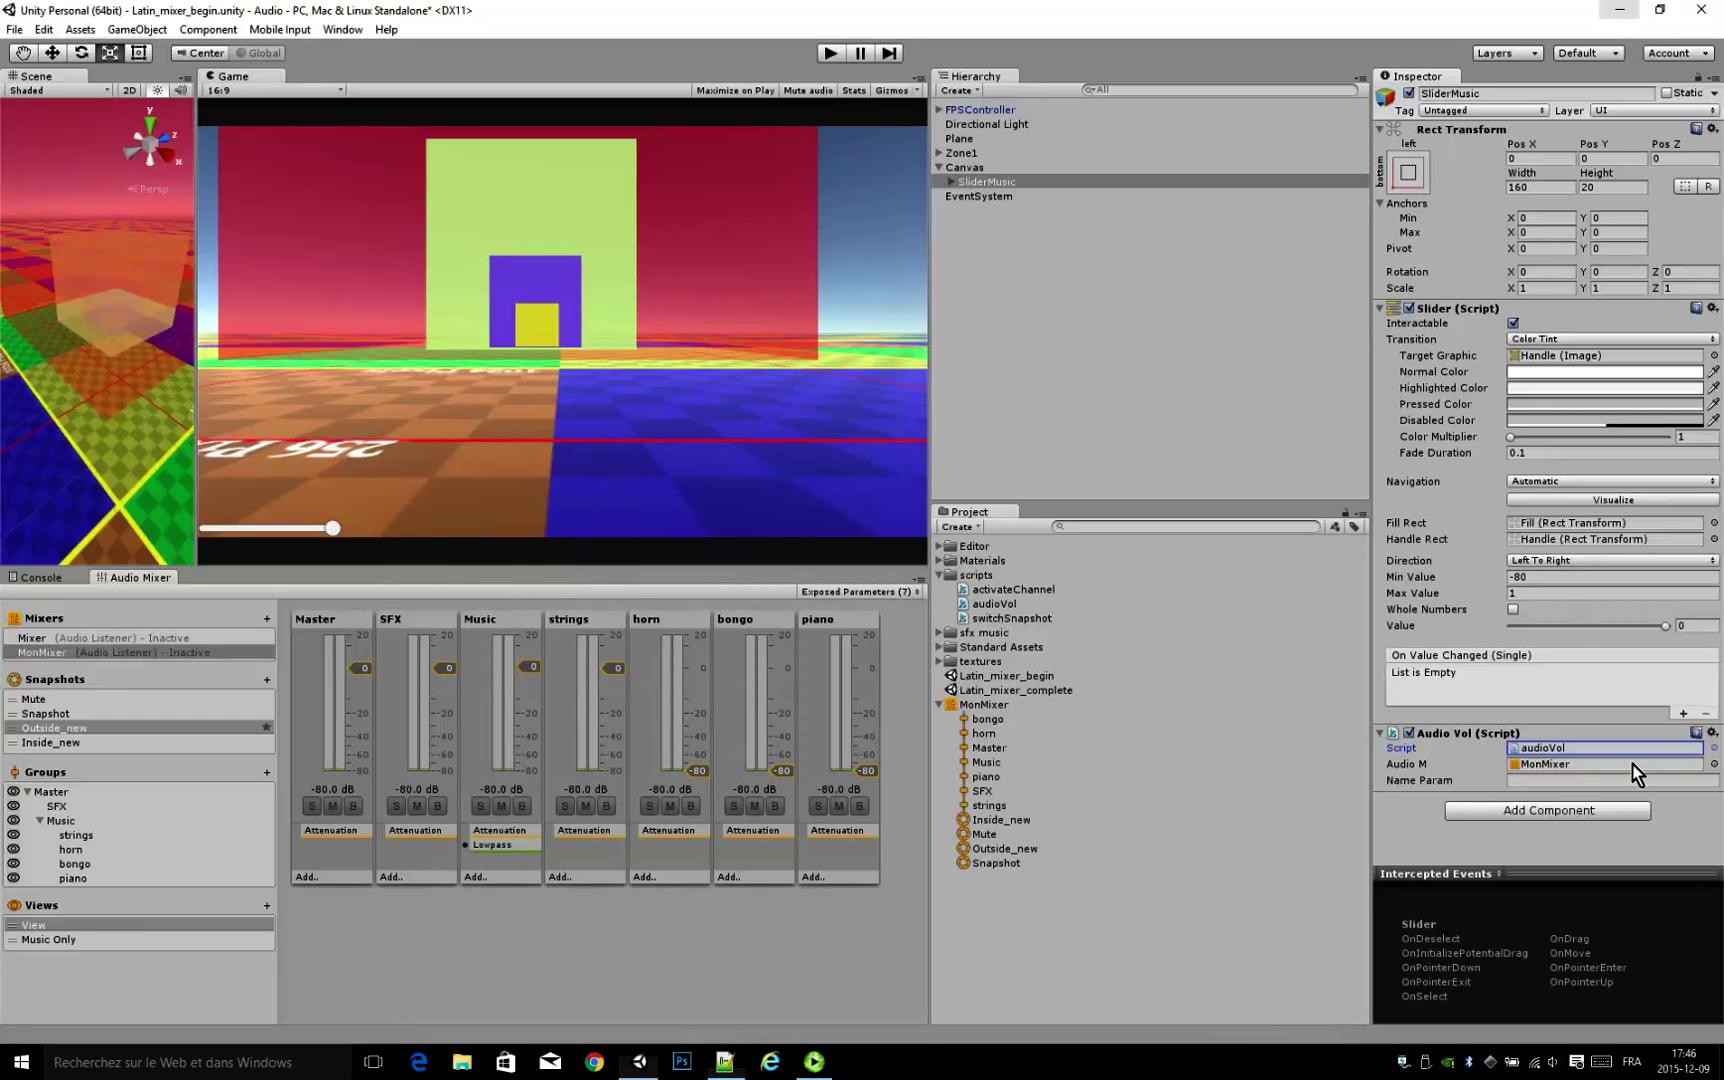
# Step: Set the Name Param of SliderMusic's Audio Vol script to VolumeMusic
pyautogui.click(1600, 781)
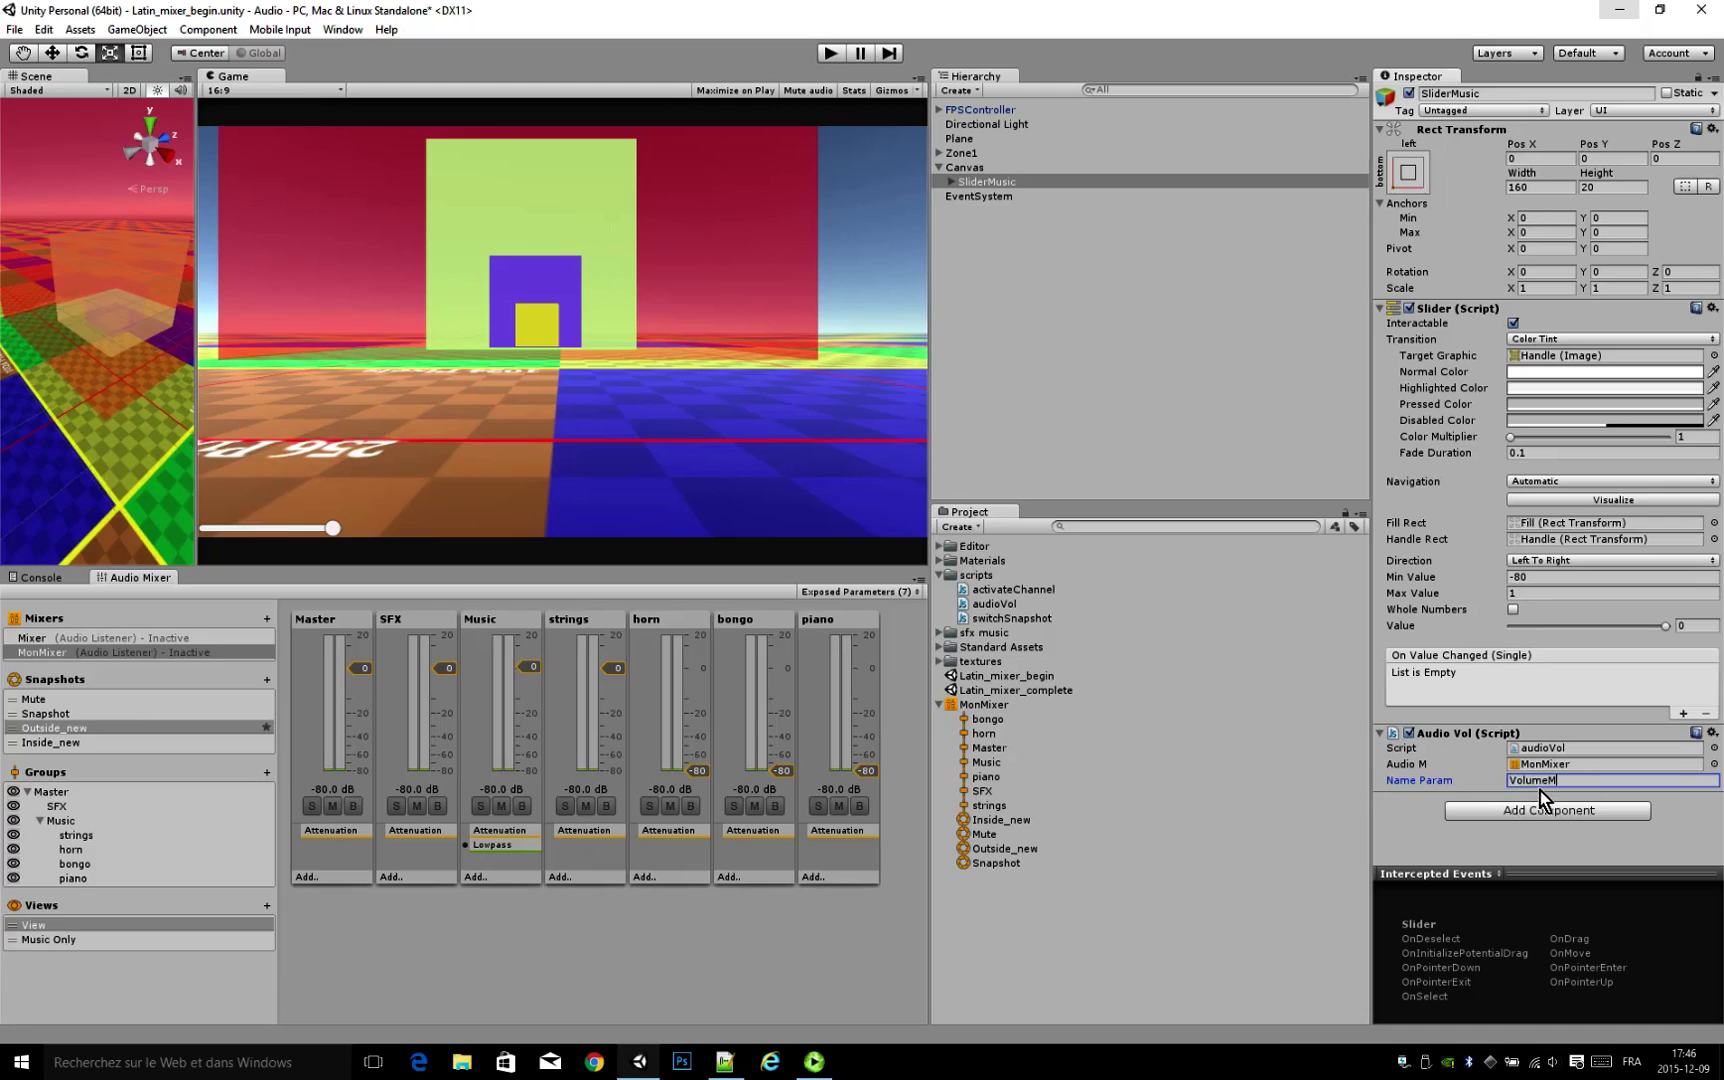
pyautogui.write('Music')
pyautogui.click(1521, 858)
# Step: Duplicate SliderMusic within the Canvas and rename the copy as SliderSFX
pyautogui.click(994, 185)
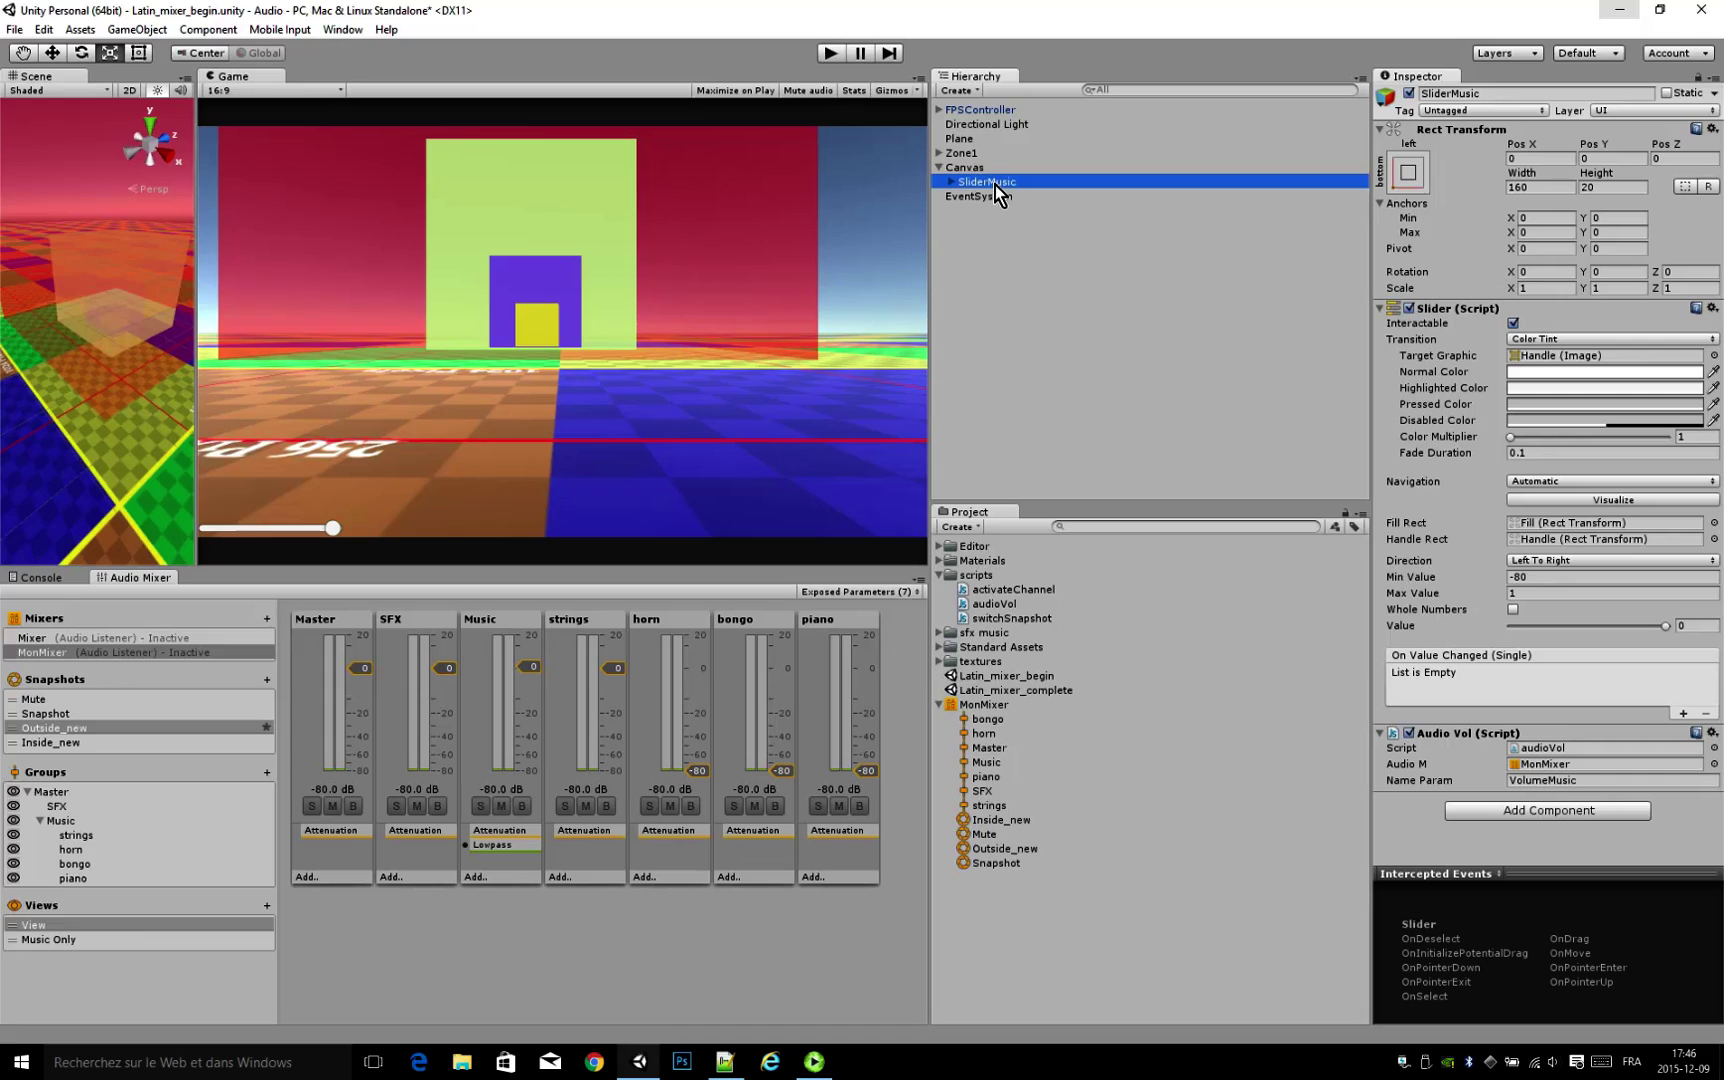
pyautogui.hotkey('ctrl', 'd')
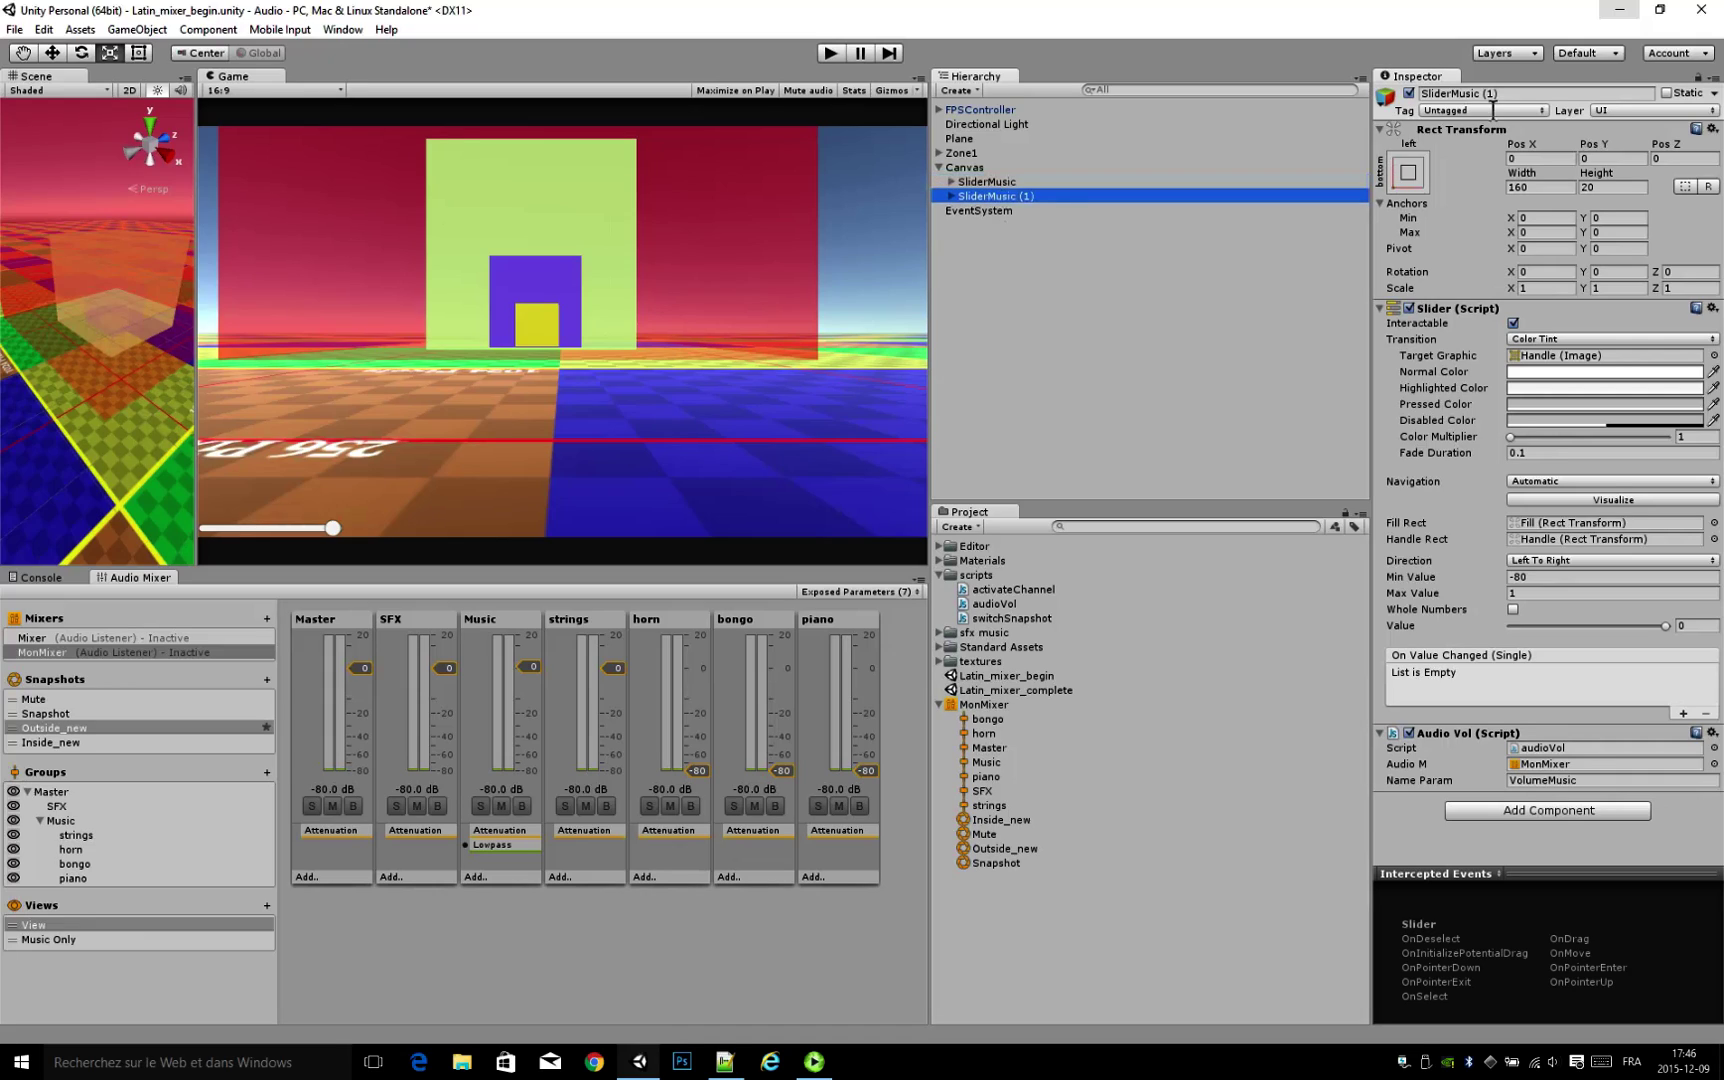
pyautogui.click(1470, 97)
pyautogui.moveTo(1452, 96); pyautogui.dragTo(1542, 111)
pyautogui.write('SF')
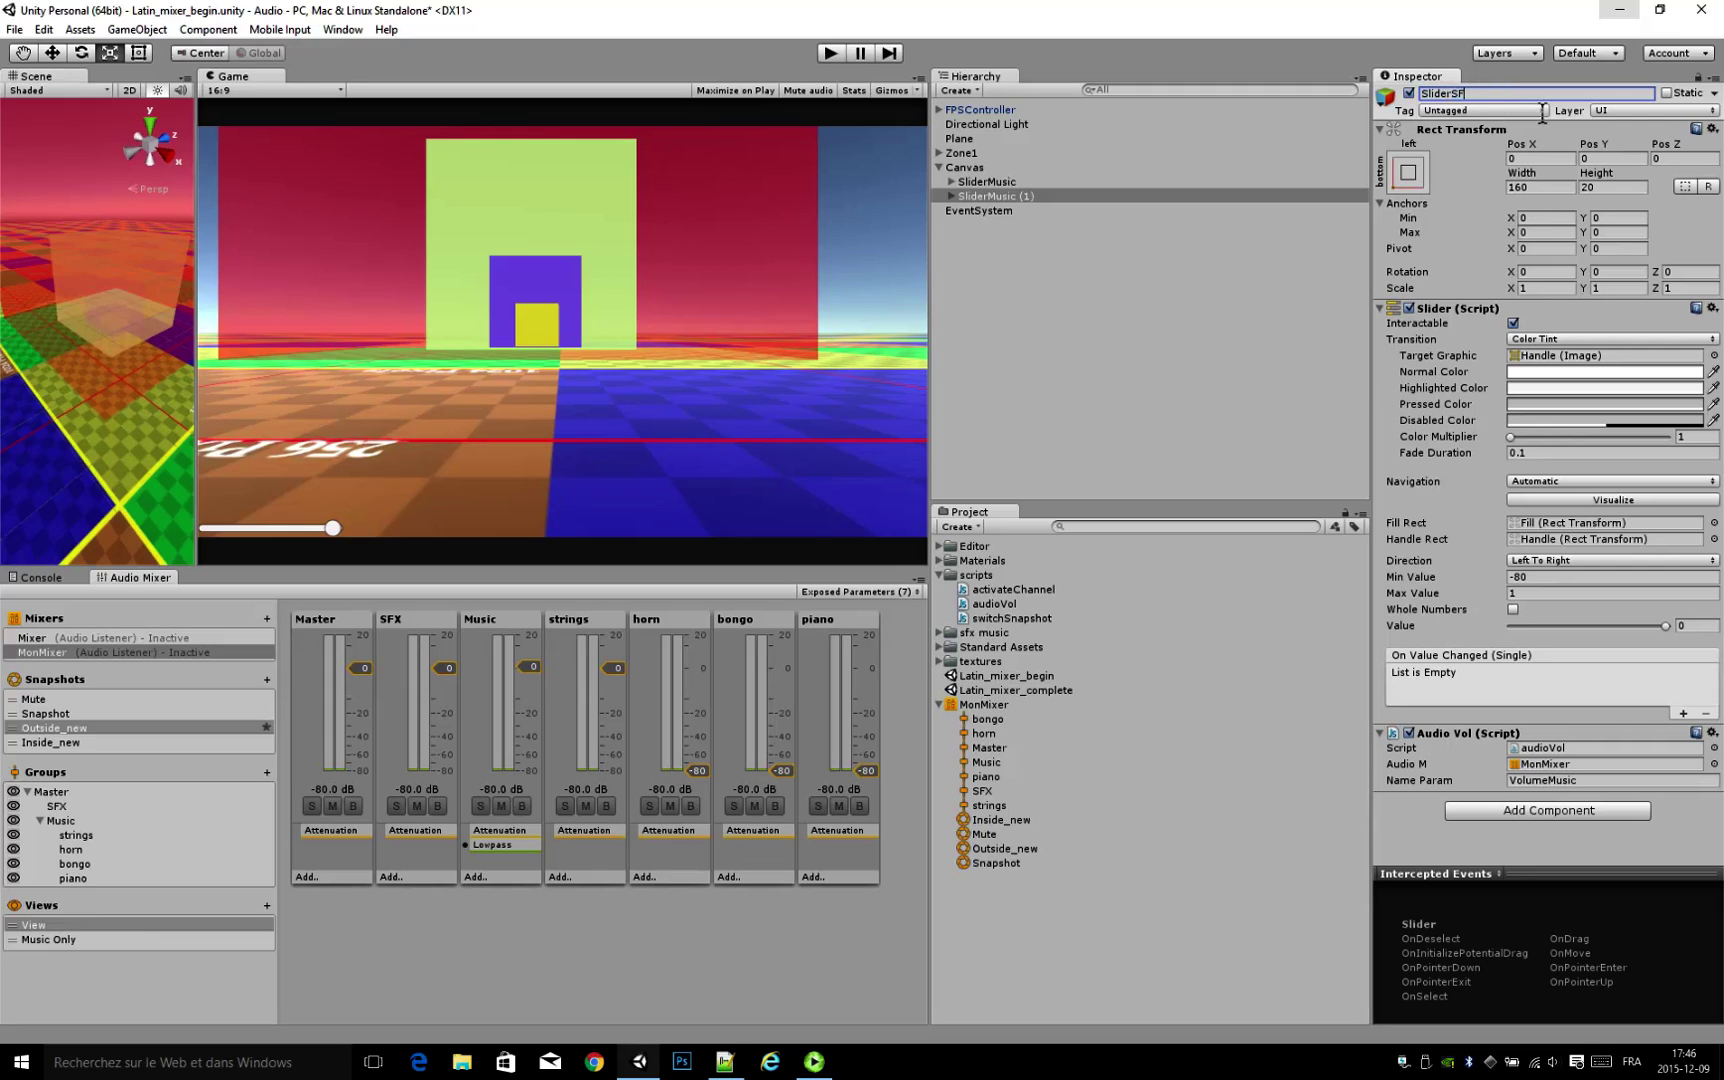
pyautogui.write('X')
pyautogui.press('Return')
# Step: Set the Name Param of SliderSFX's Audio Vol script to VolumeSFX
pyautogui.click(1585, 781)
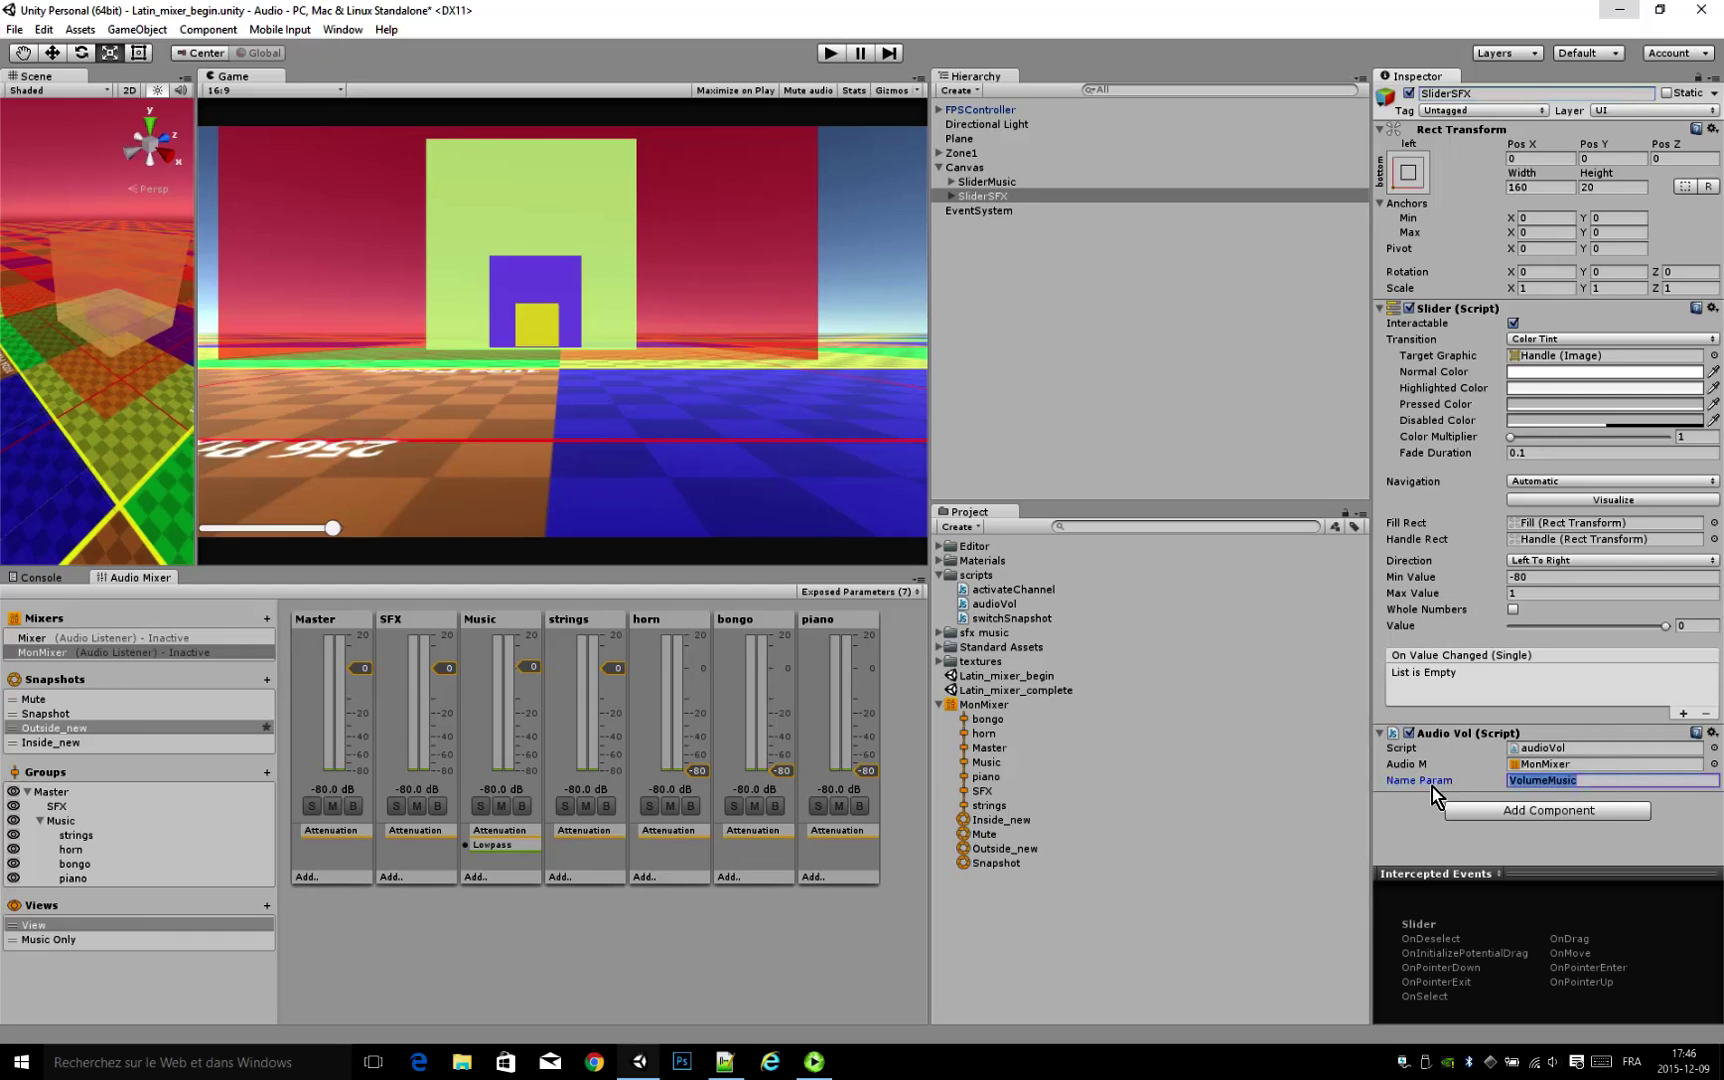
pyautogui.click(1550, 782)
pyautogui.click(1566, 783)
pyautogui.write('SFX')
# Step: Copy and paste SliderSFX within the Canvas and rename the new slider as SliderMaster
pyautogui.rightClick(990, 198)
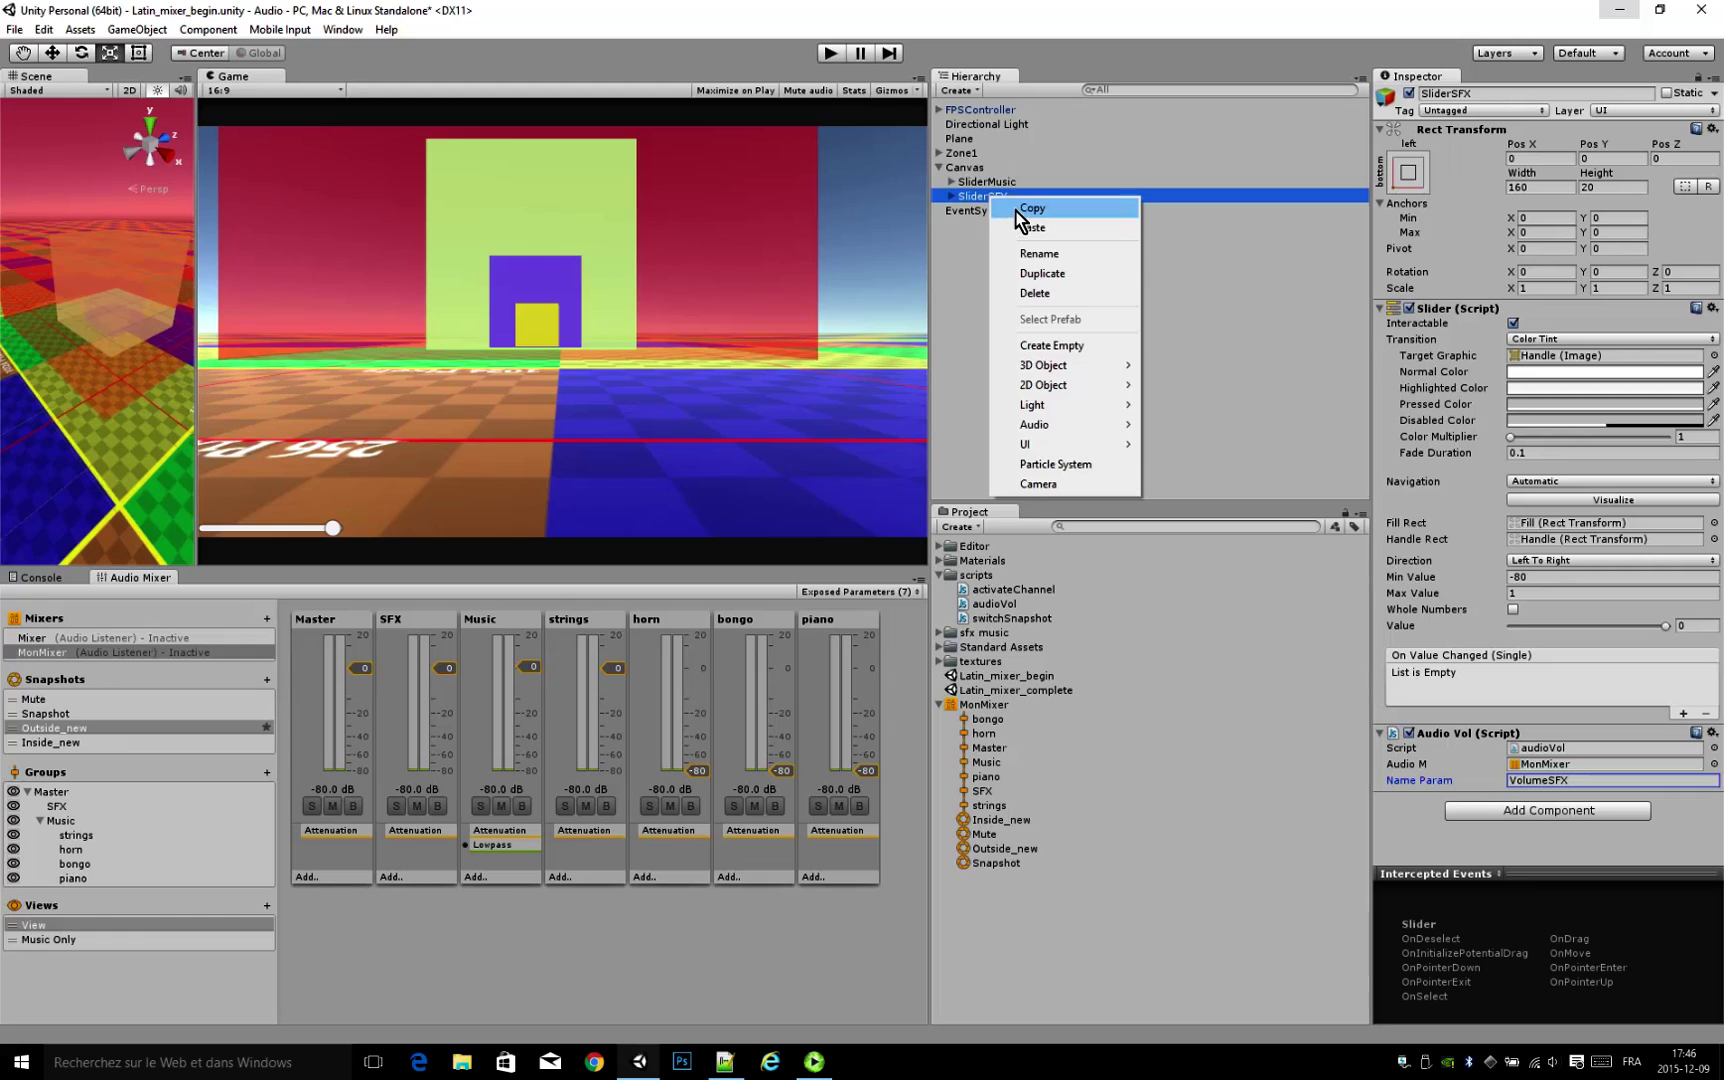
pyautogui.click(1030, 208)
pyautogui.click(971, 209)
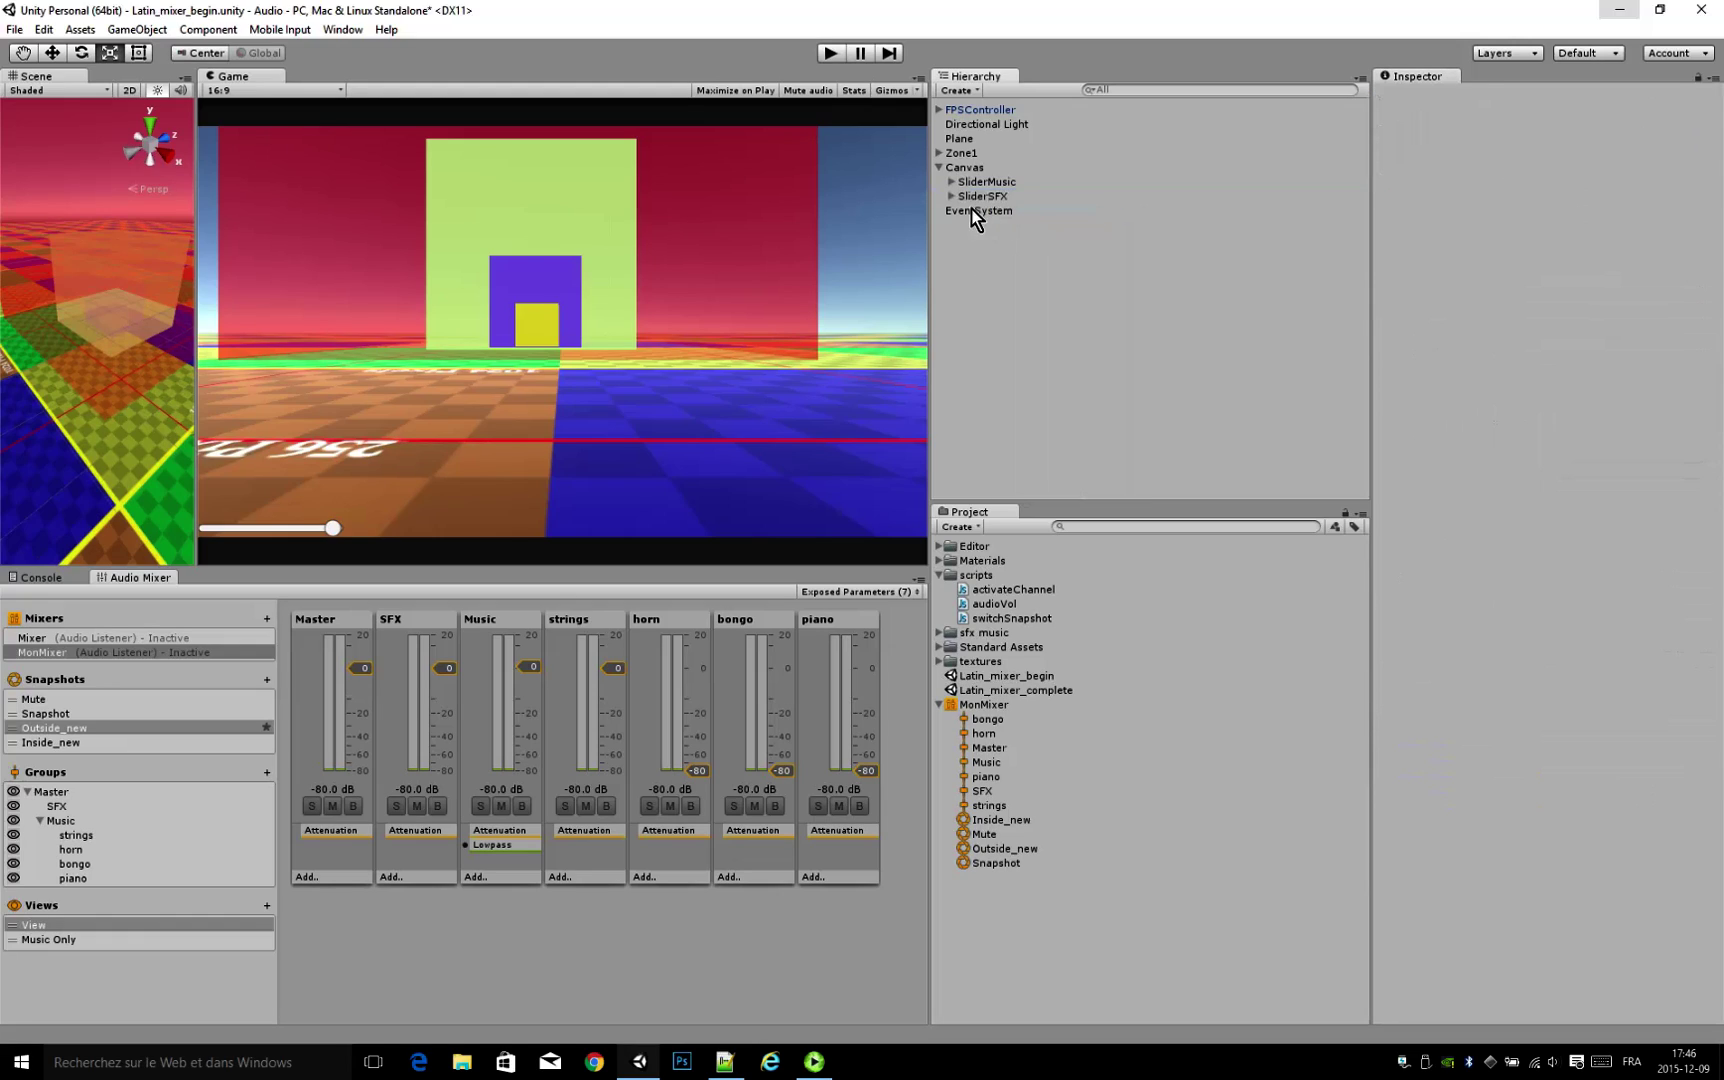
pyautogui.hotkey('ctrl', 'v')
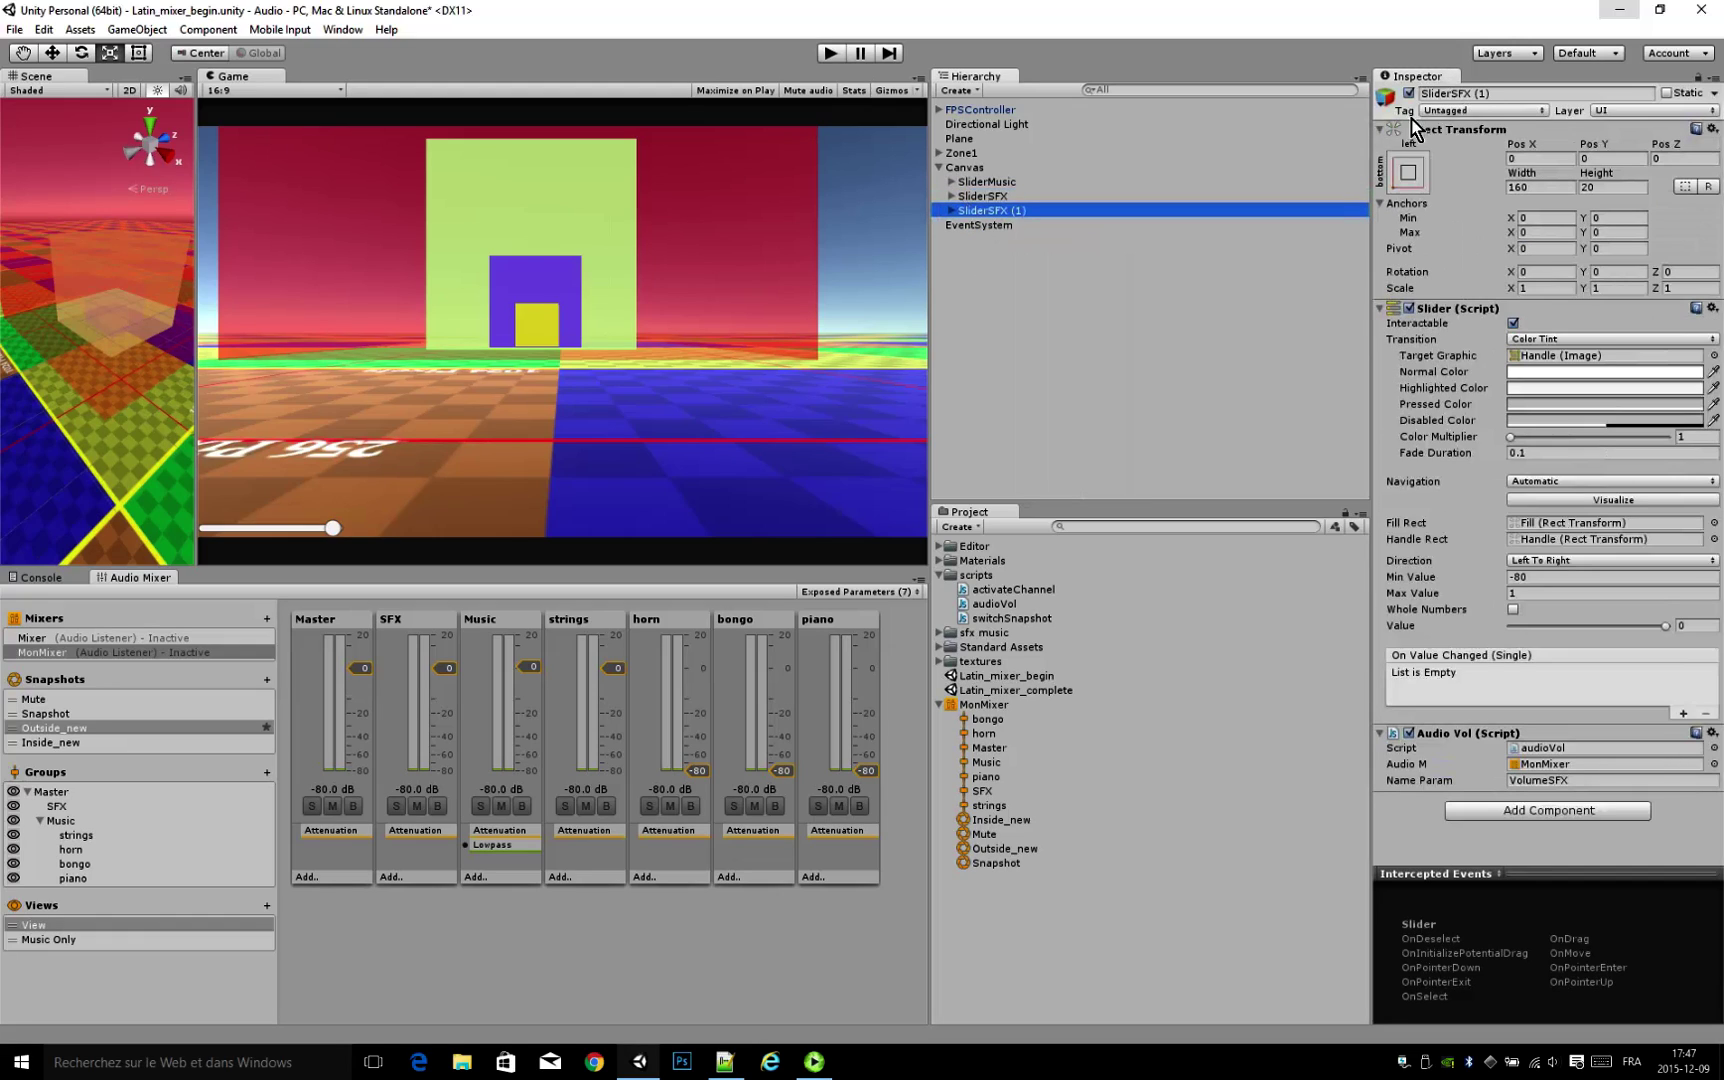
pyautogui.click(1466, 94)
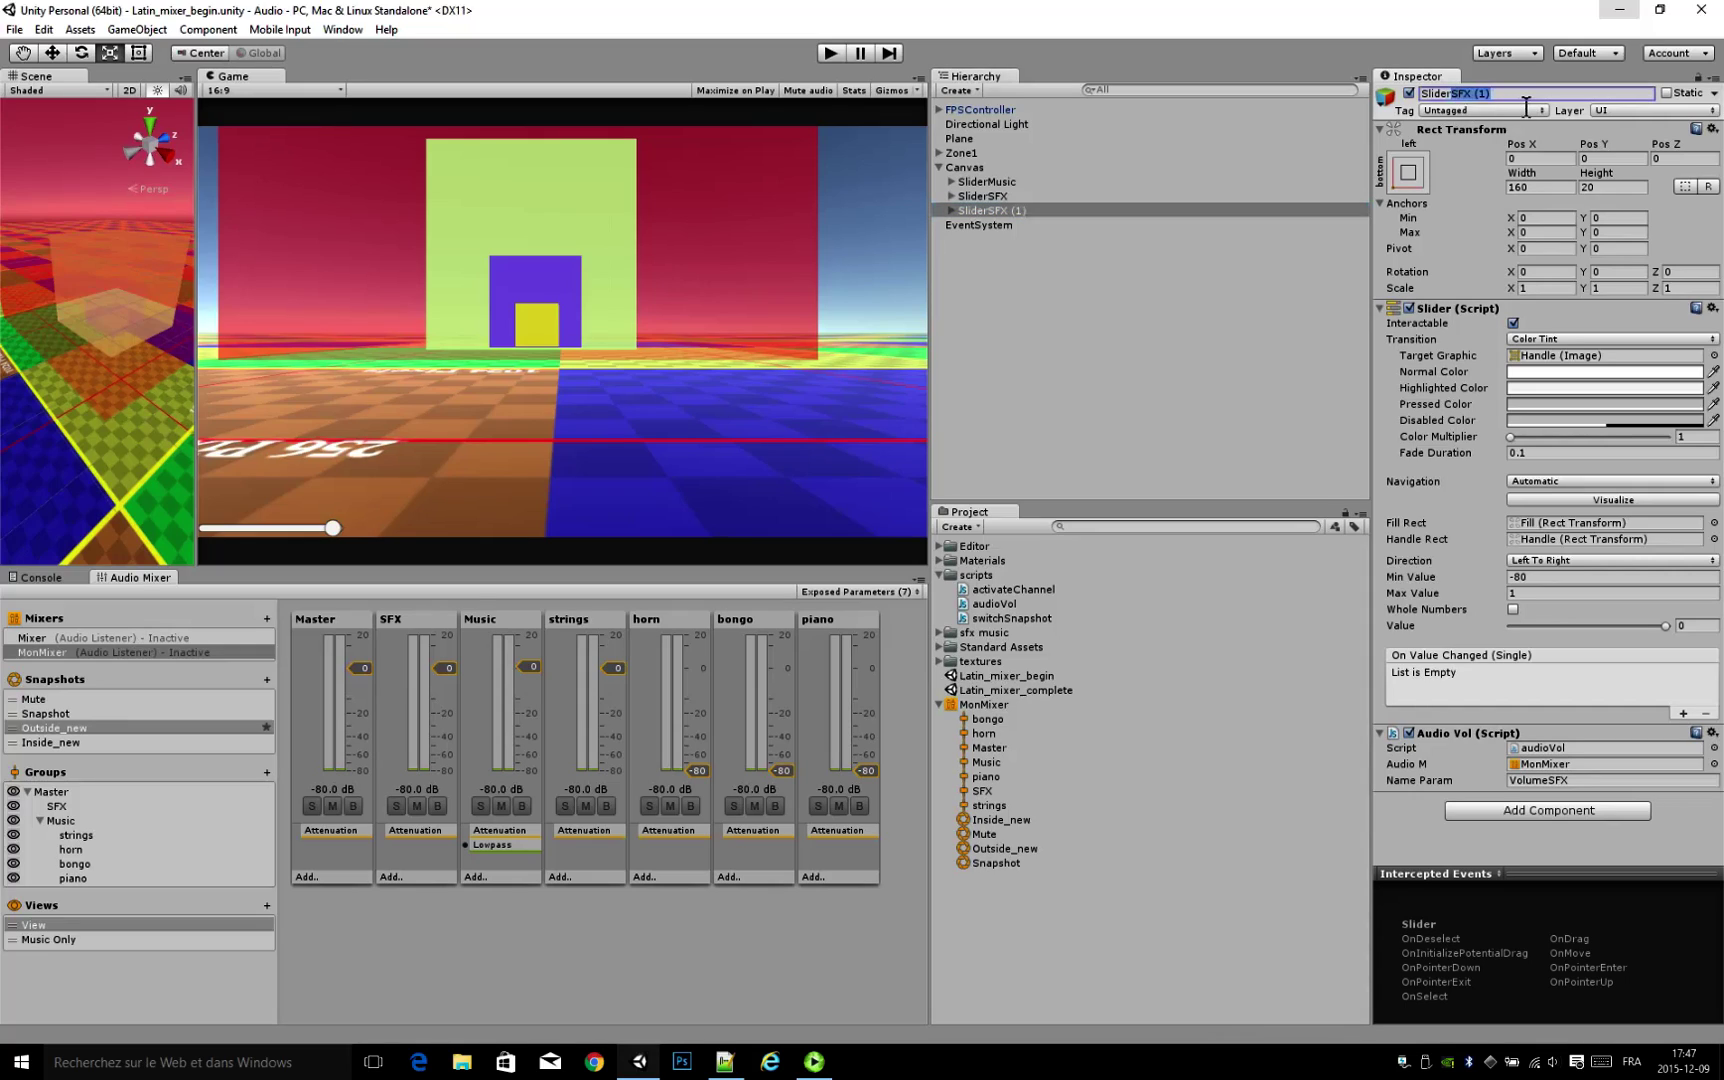
pyautogui.write('Master')
pyautogui.press('Return')
# Step: Set the Name Param of SliderMaster's Audio Vol script to VolumeMaster
pyautogui.click(1561, 785)
pyautogui.doubleClick(1561, 785)
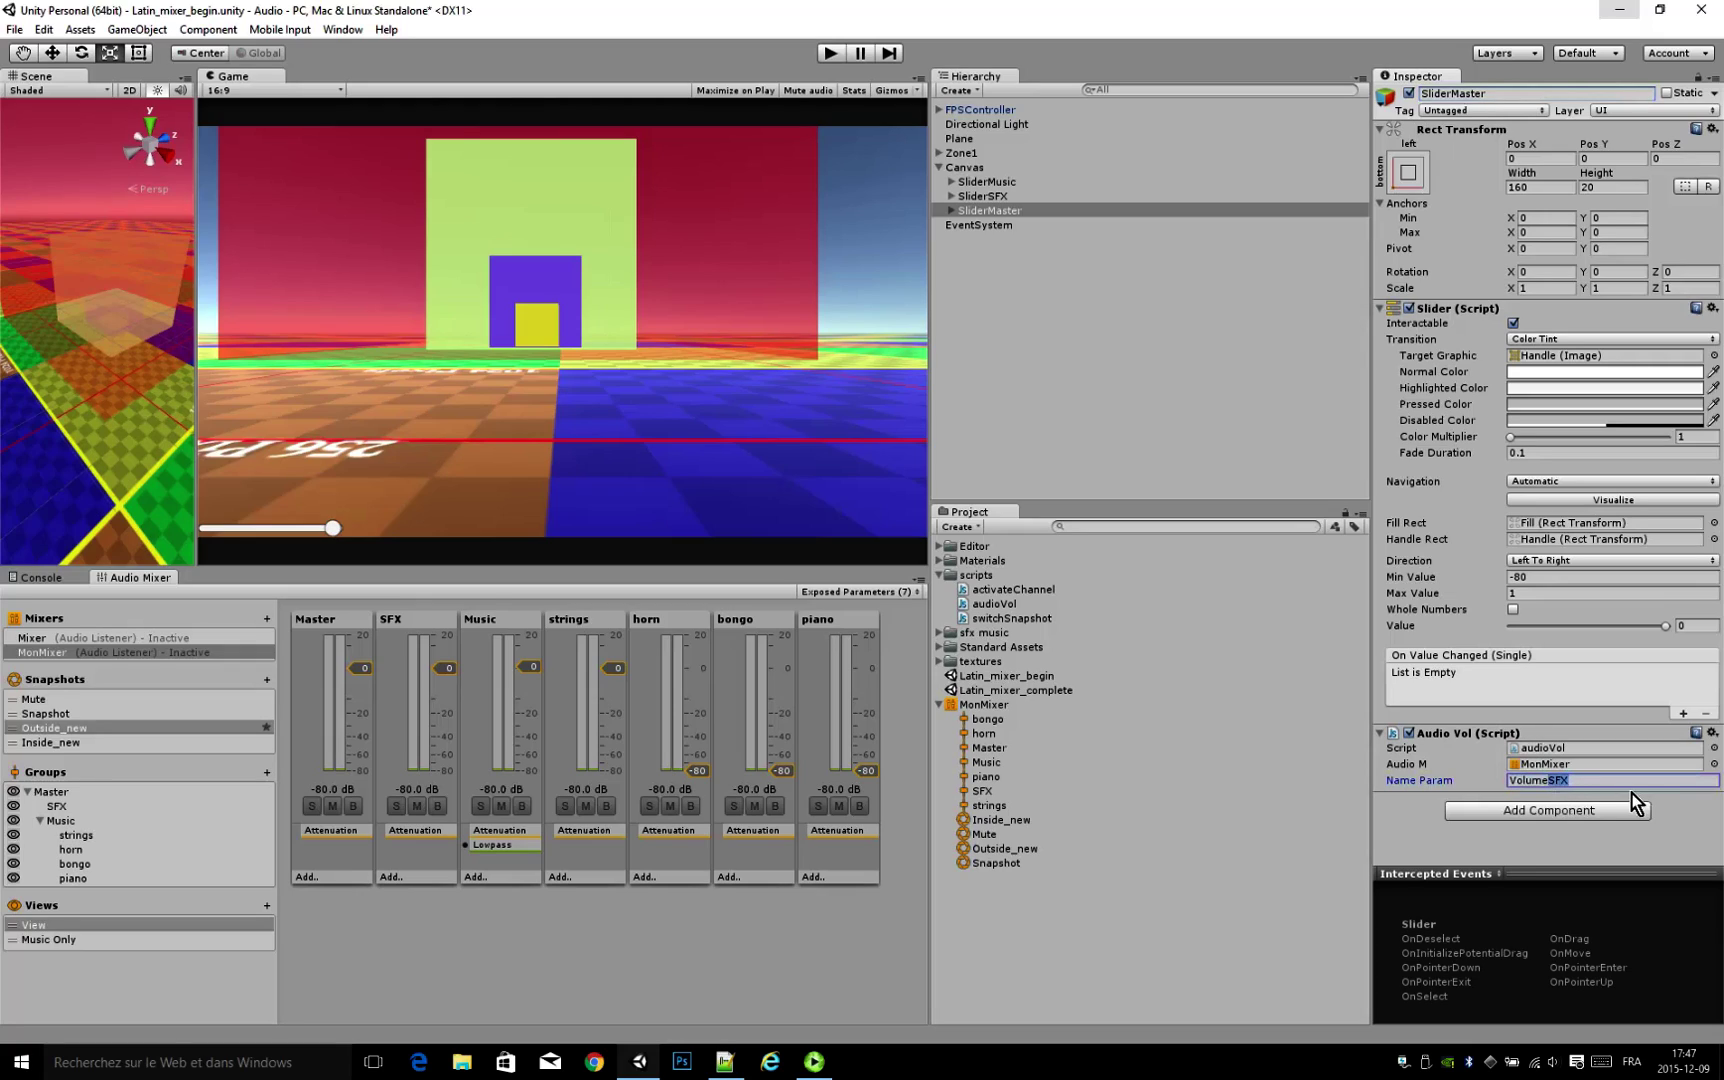
pyautogui.write('Master')
# Step: Add an On Value Changed event entry to SliderMusic, SliderSFX and SliderMaster together
pyautogui.keyDown('shift'); pyautogui.click(986, 186); pyautogui.keyUp('shift')
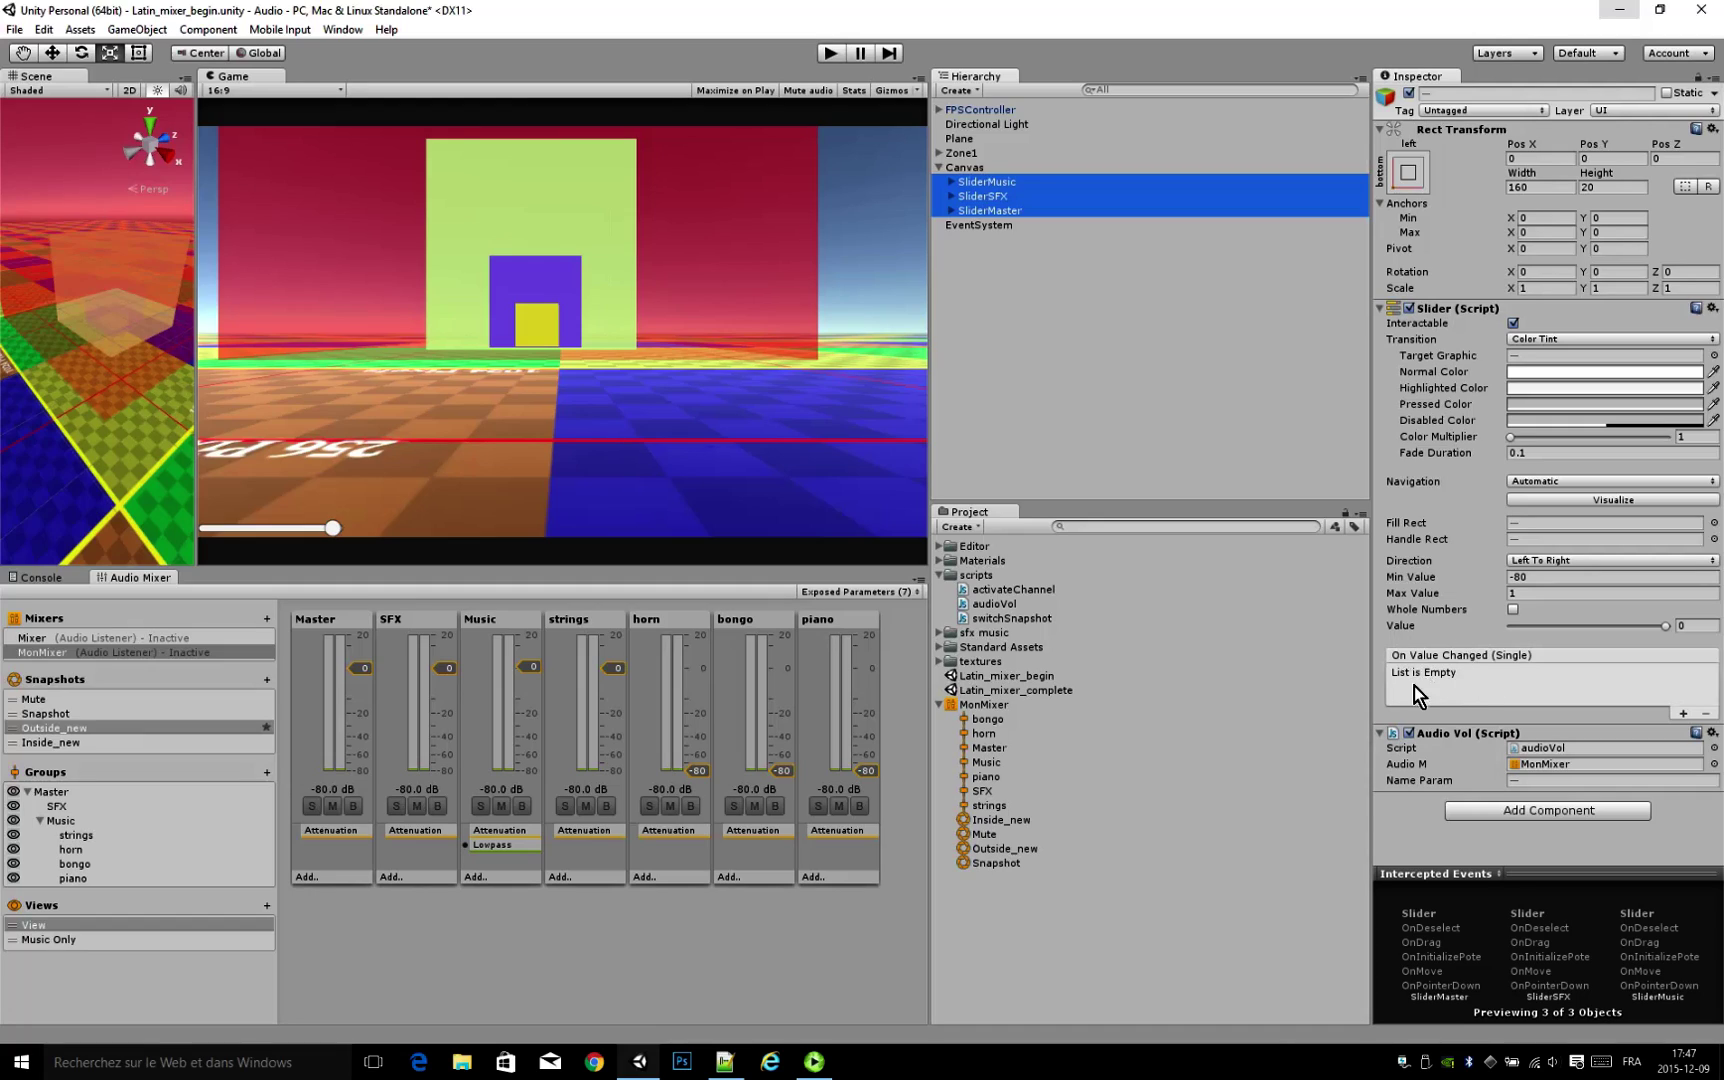
pyautogui.click(1682, 714)
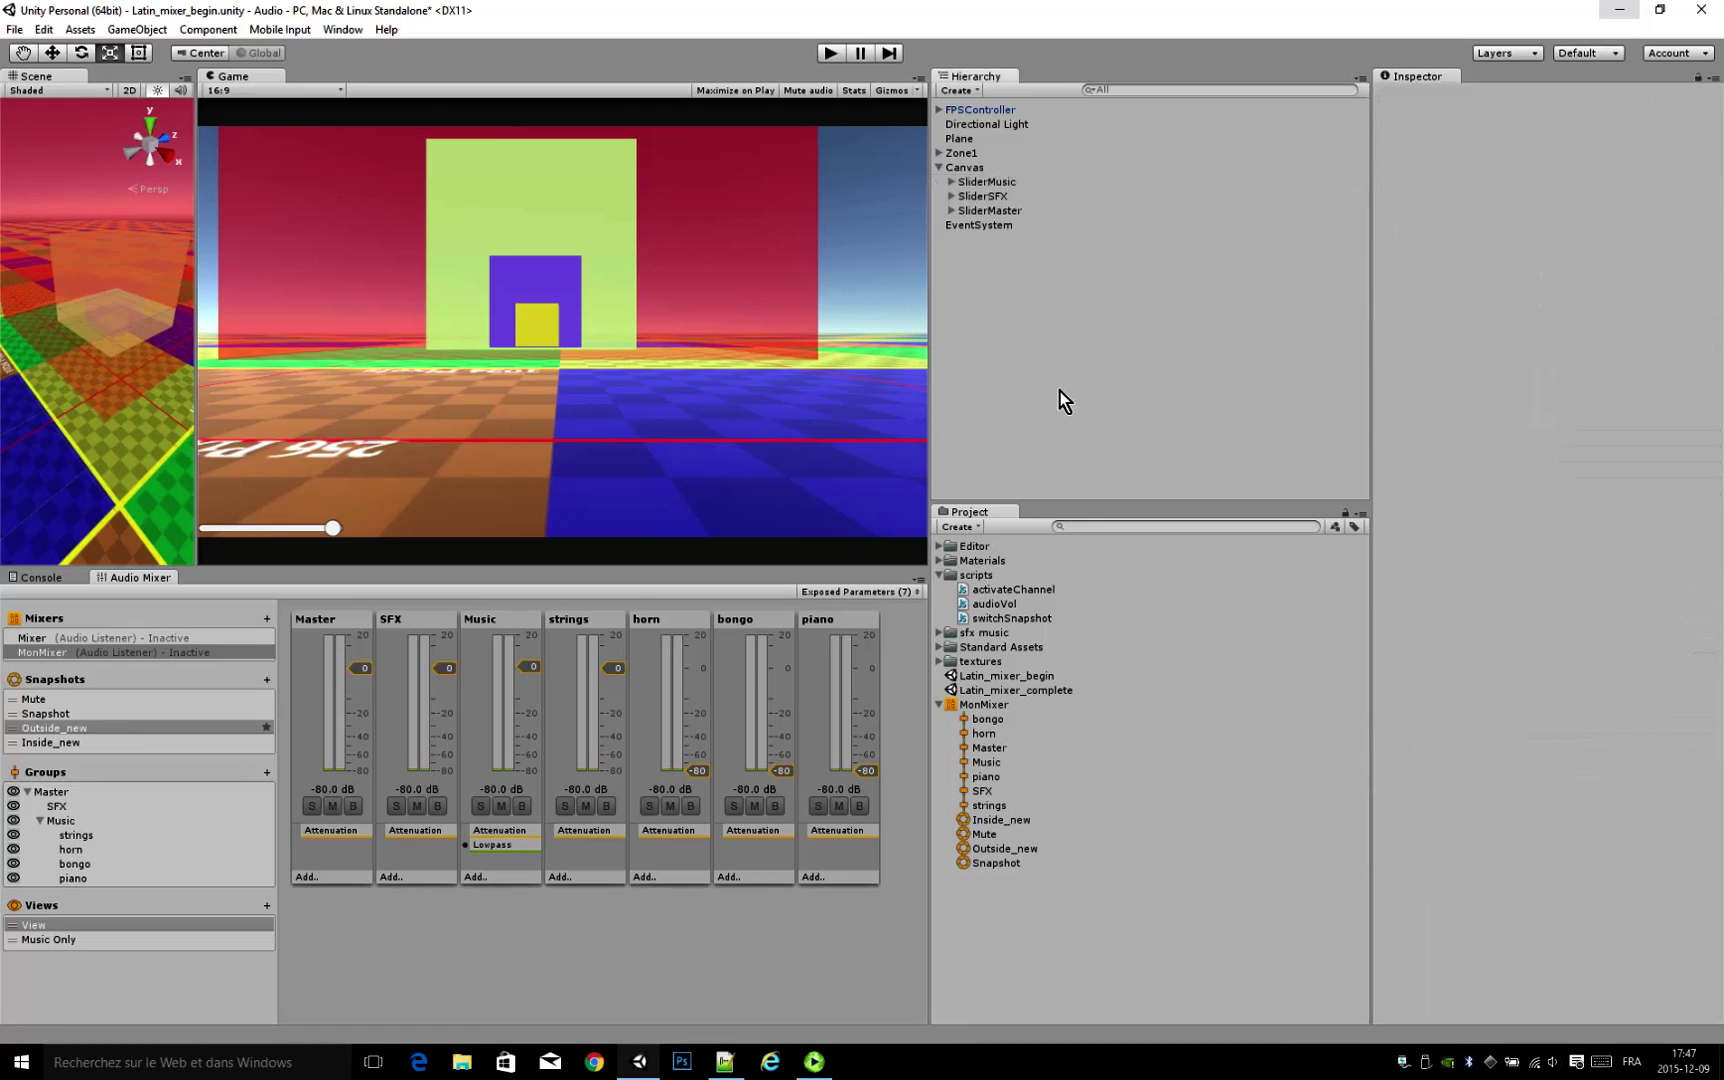
# Step: Make SliderMusic's On Value Changed event target SliderMusic itself and call audioVol's dynamic float function setVolume
pyautogui.click(980, 182)
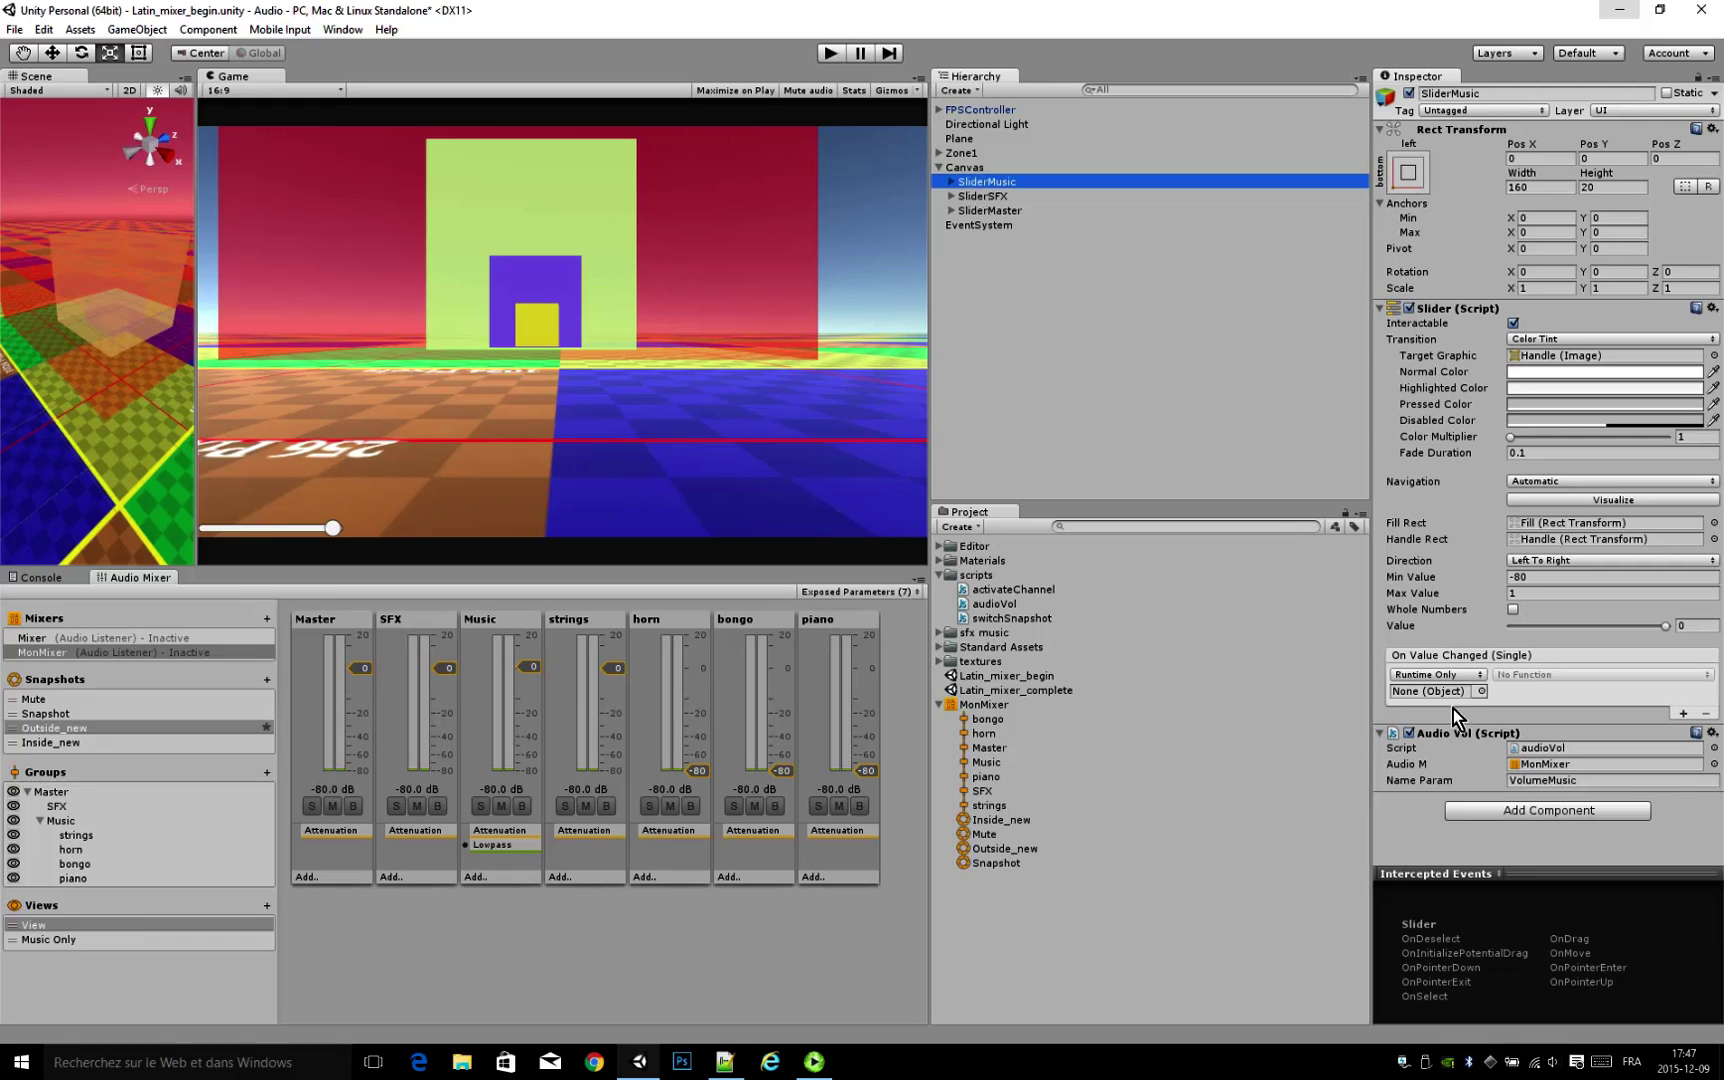
pyautogui.moveTo(980, 182); pyautogui.dragTo(1432, 691)
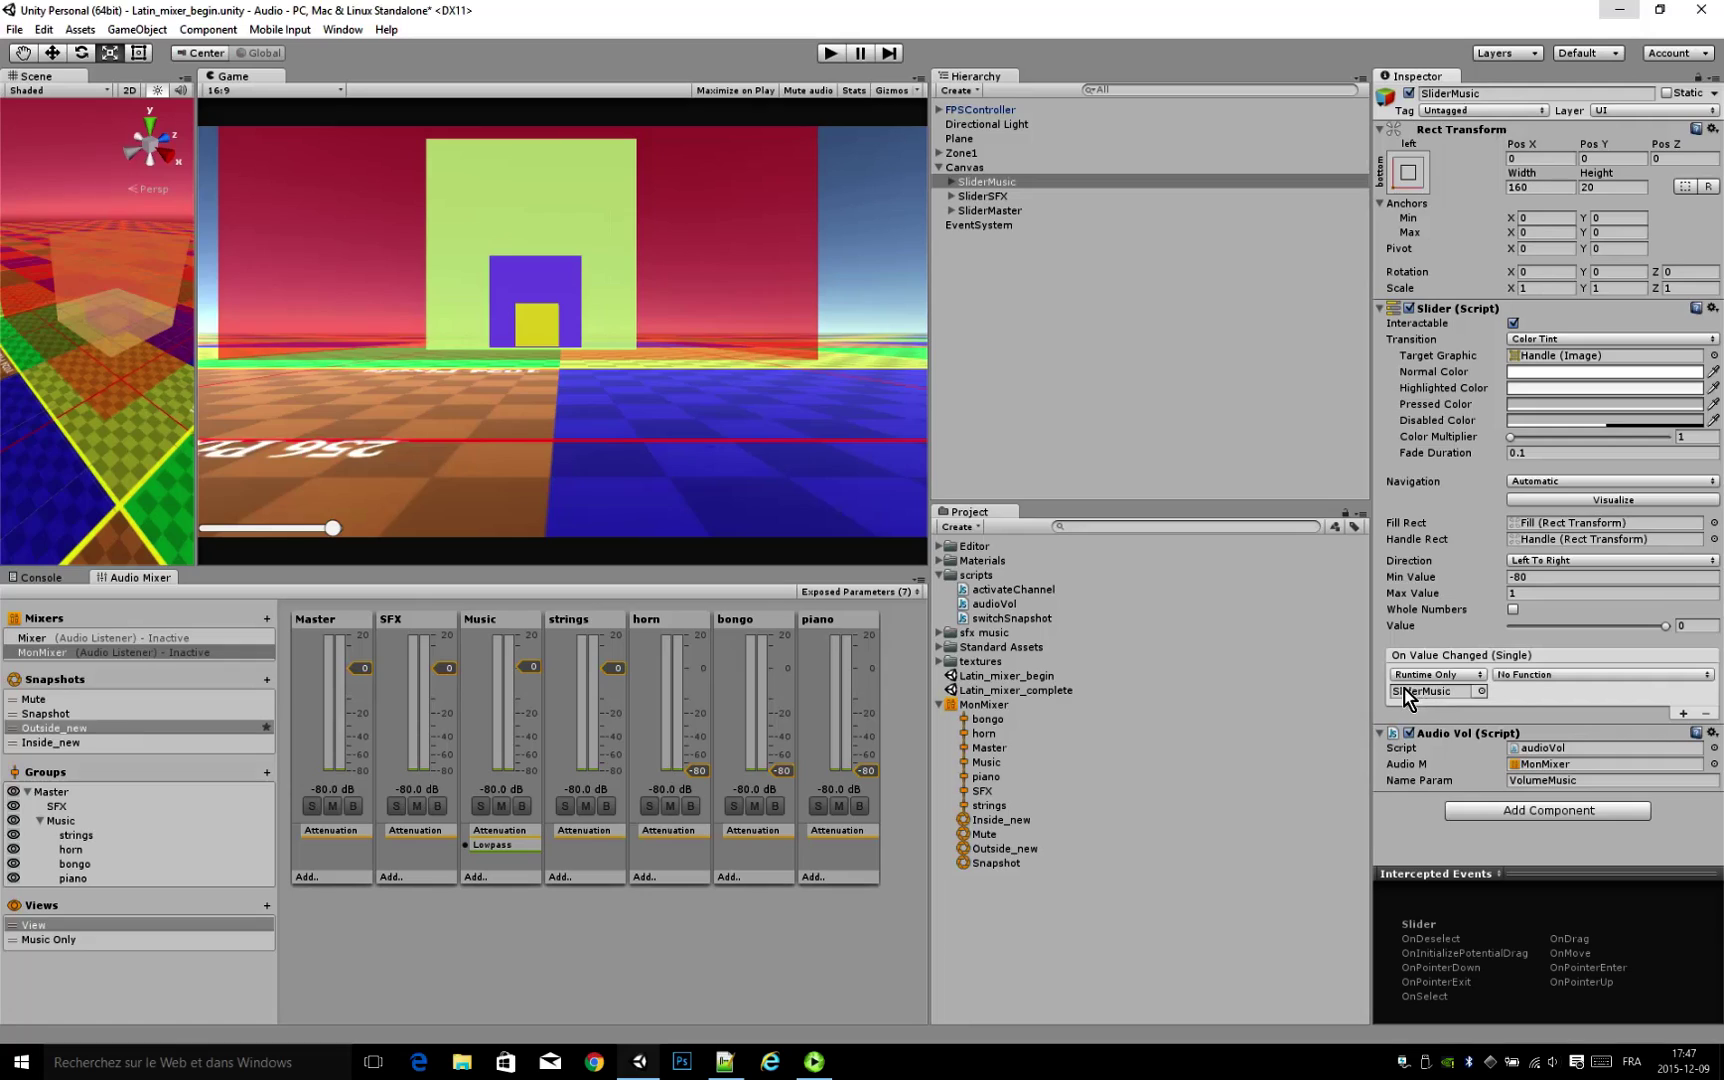
pyautogui.click(1535, 677)
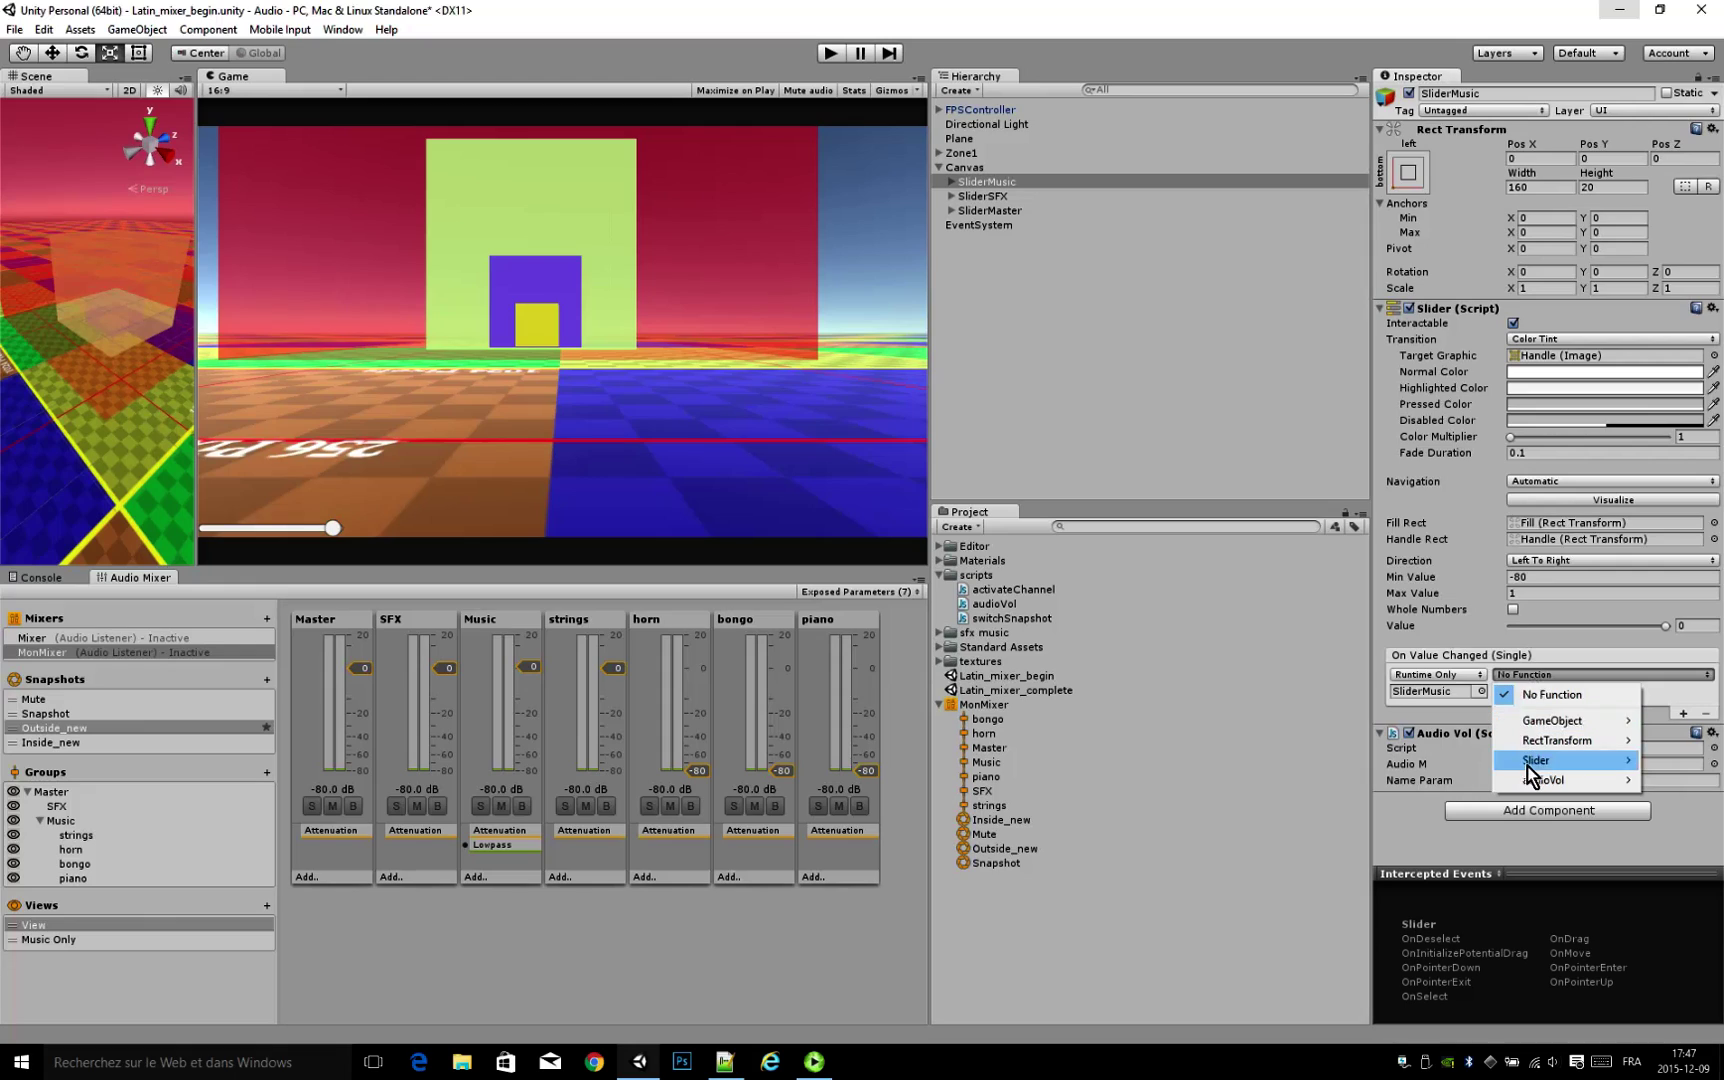
pyautogui.moveTo(1524, 785)
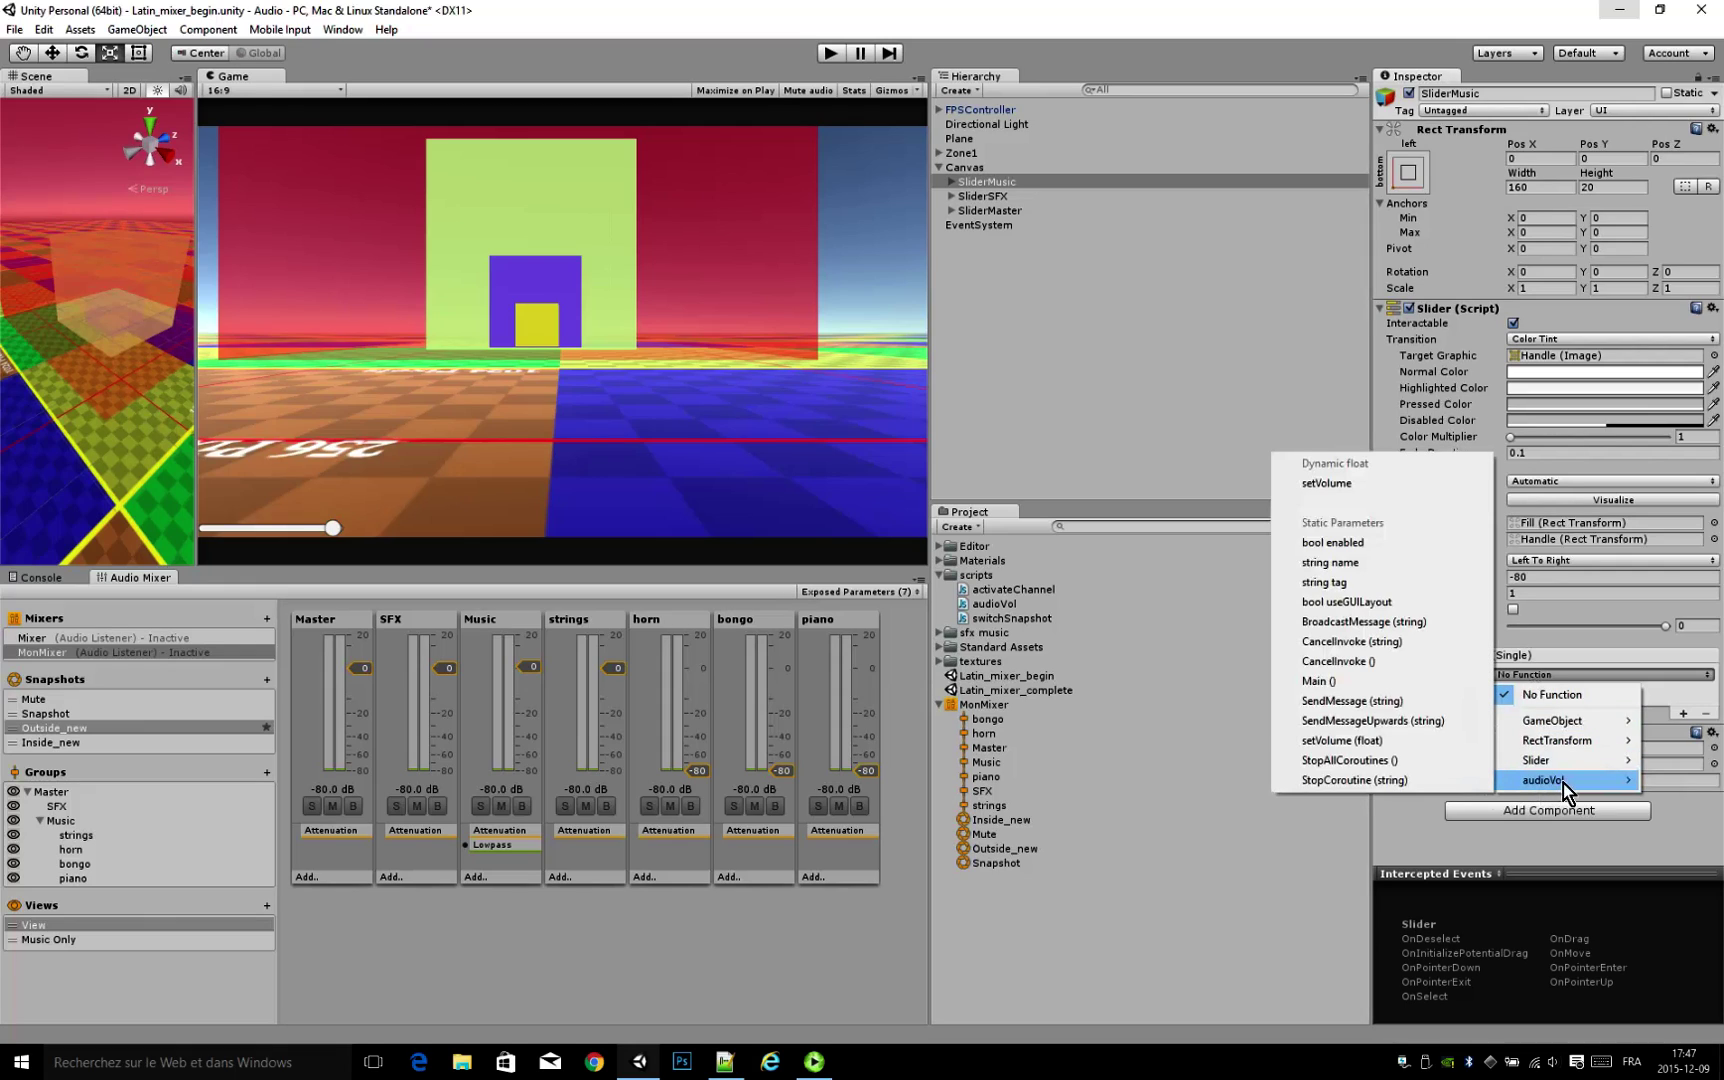
pyautogui.click(1313, 484)
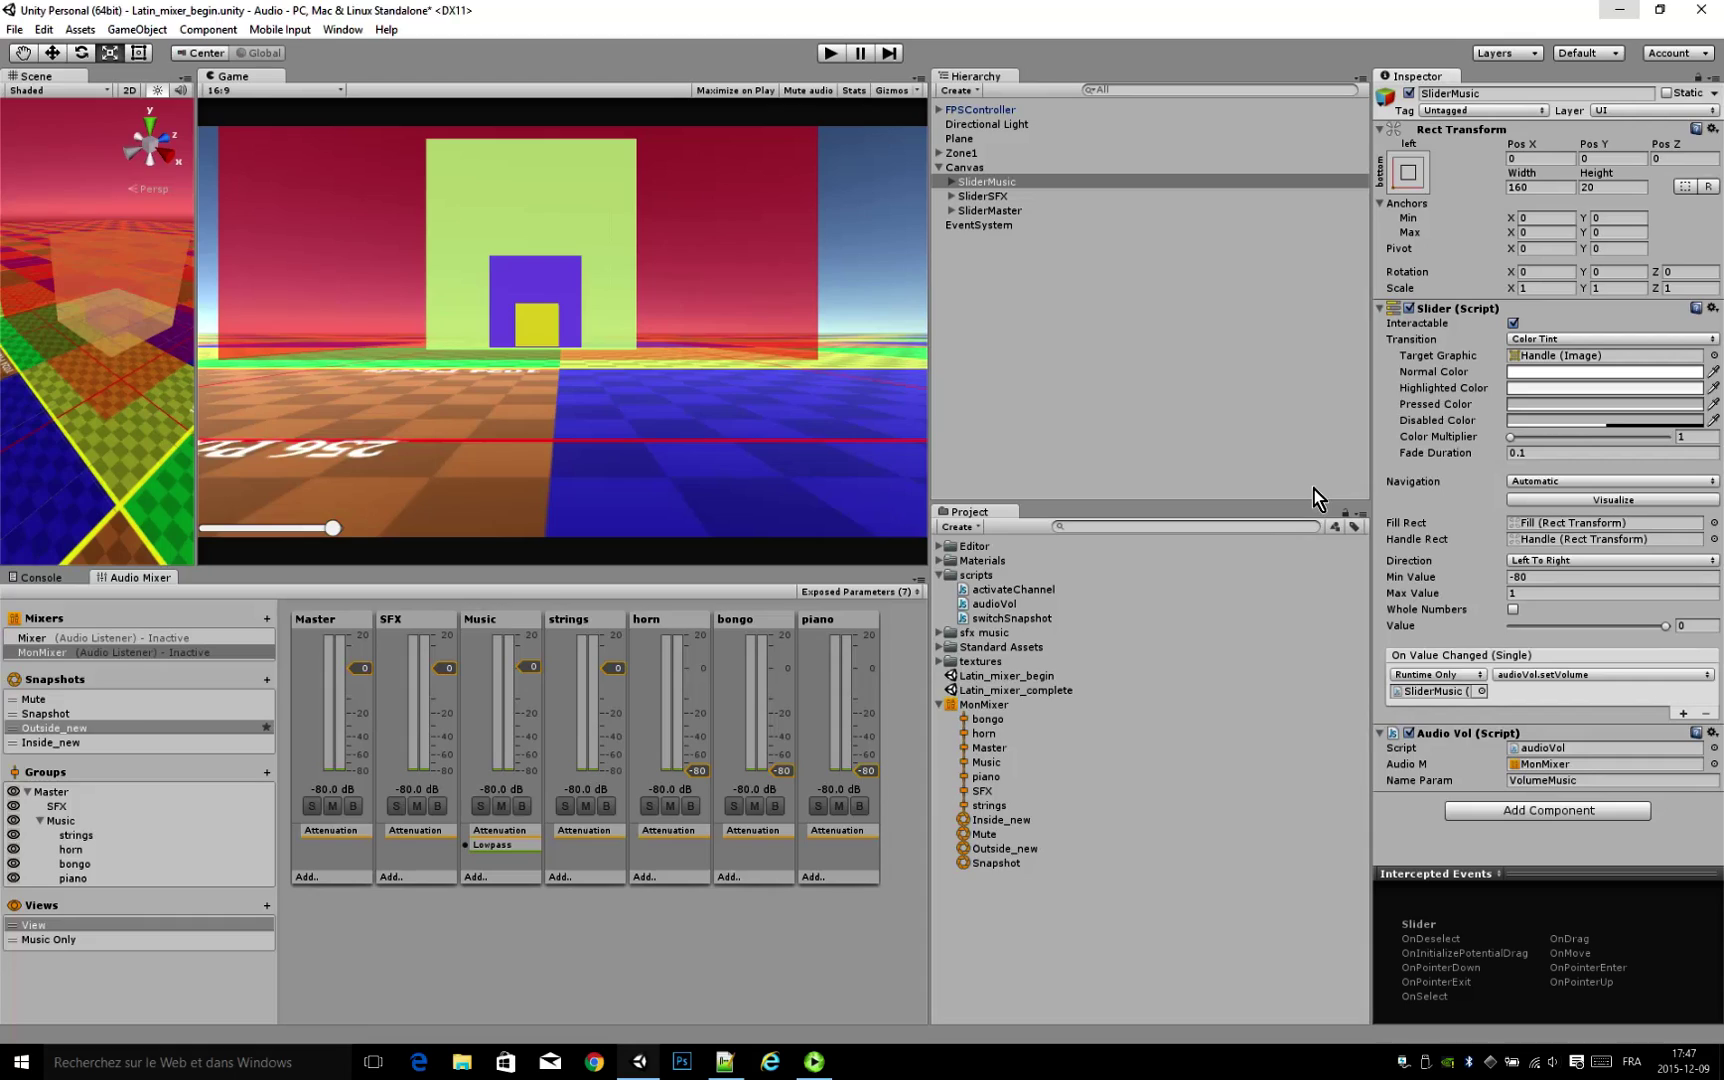
pyautogui.click(1531, 677)
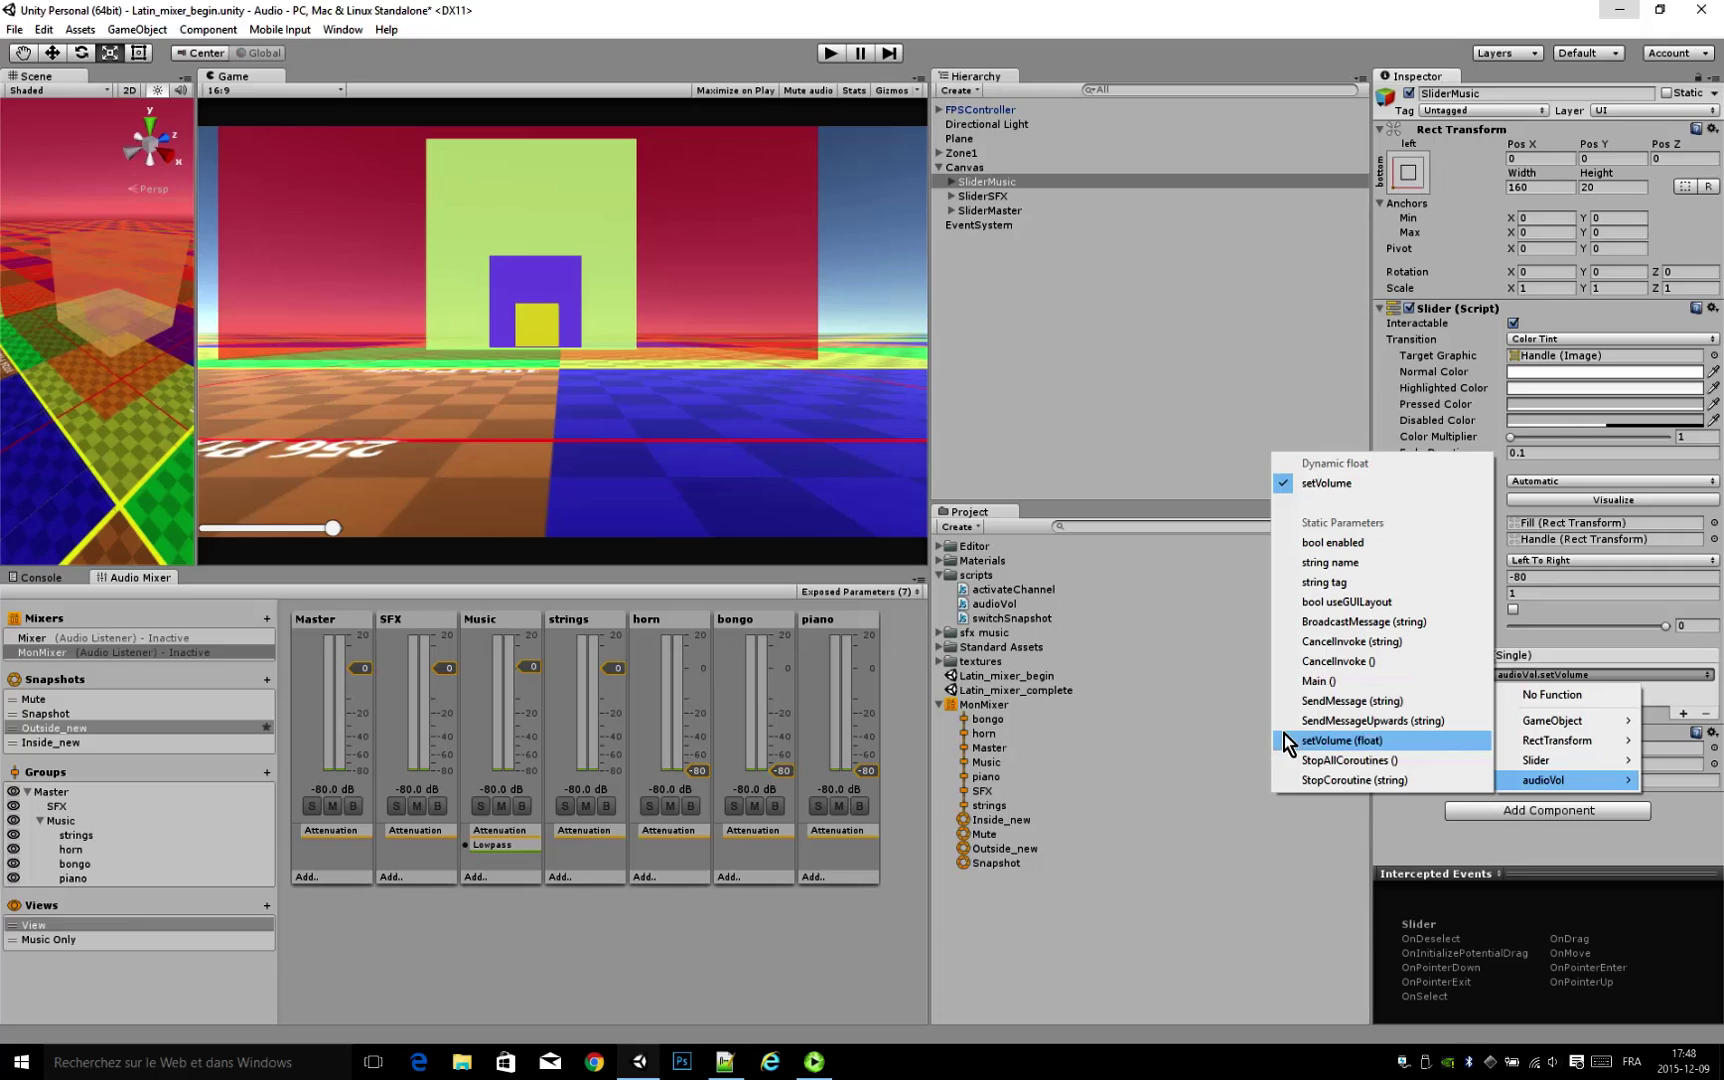
# Step: Make SliderSFX's On Value Changed event target SliderSFX itself and call audioVol's dynamic float function setVolume
pyautogui.click(1703, 843)
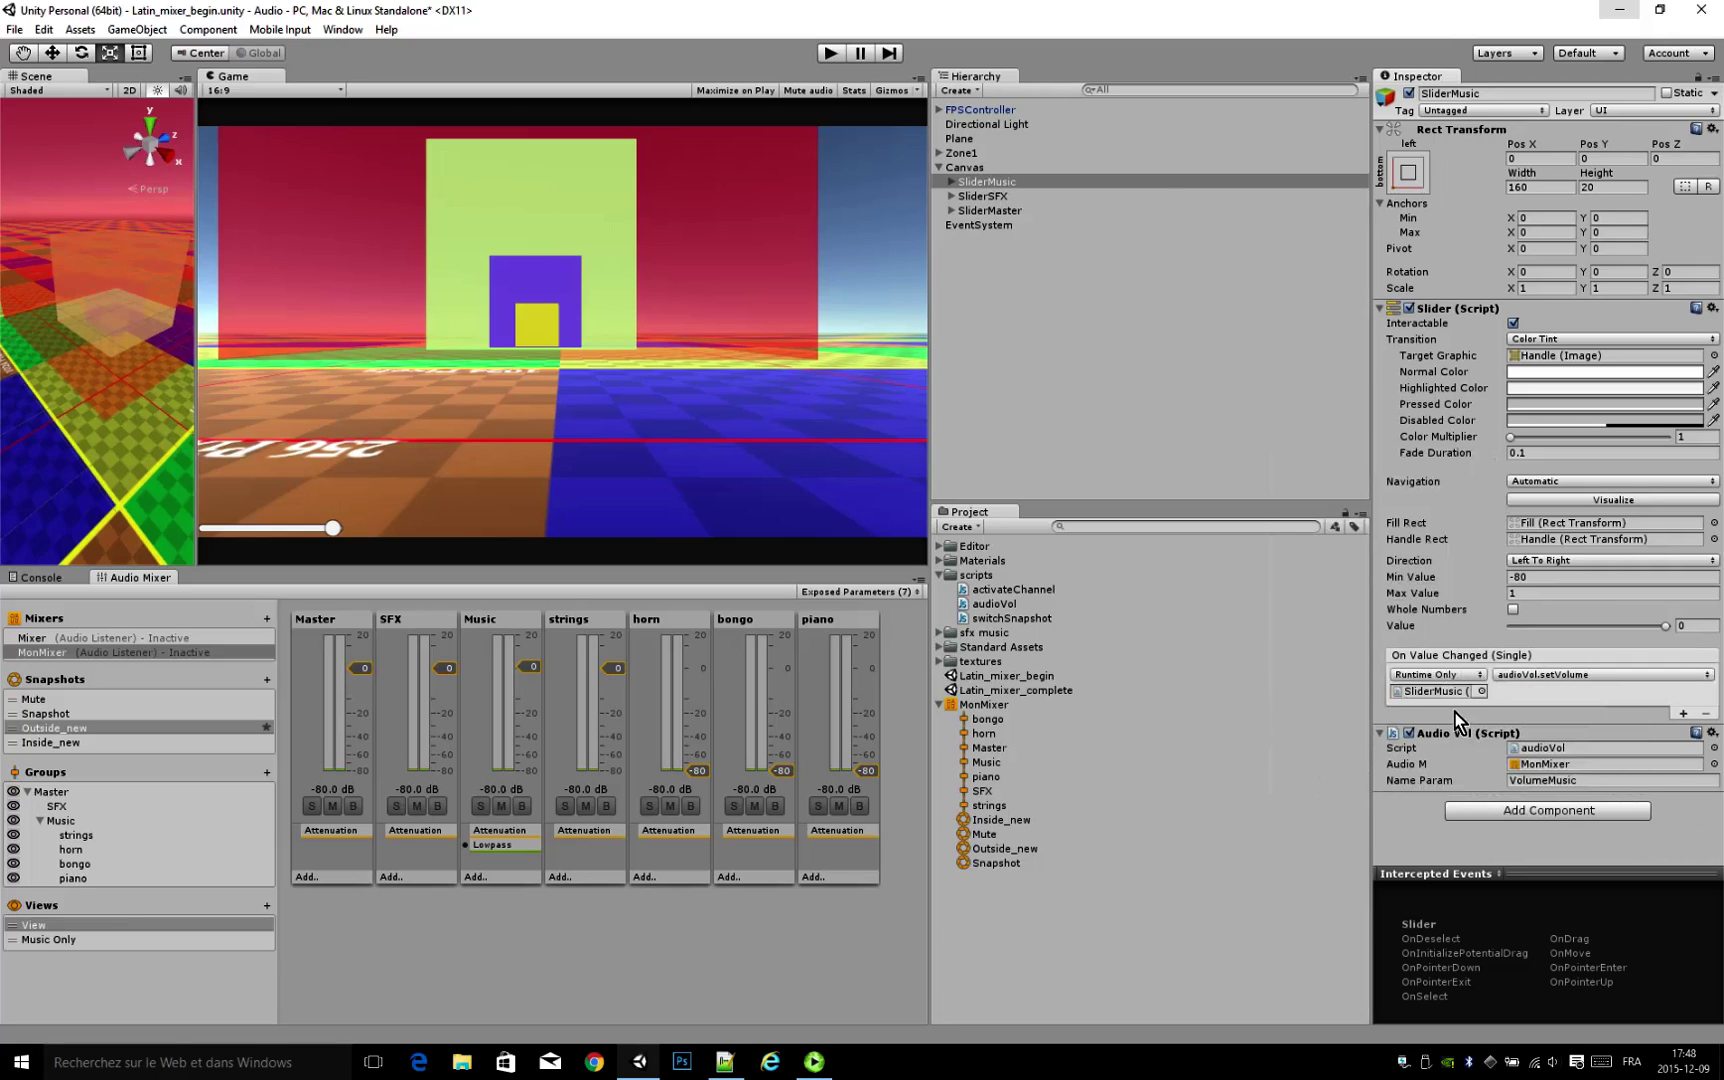
pyautogui.click(990, 197)
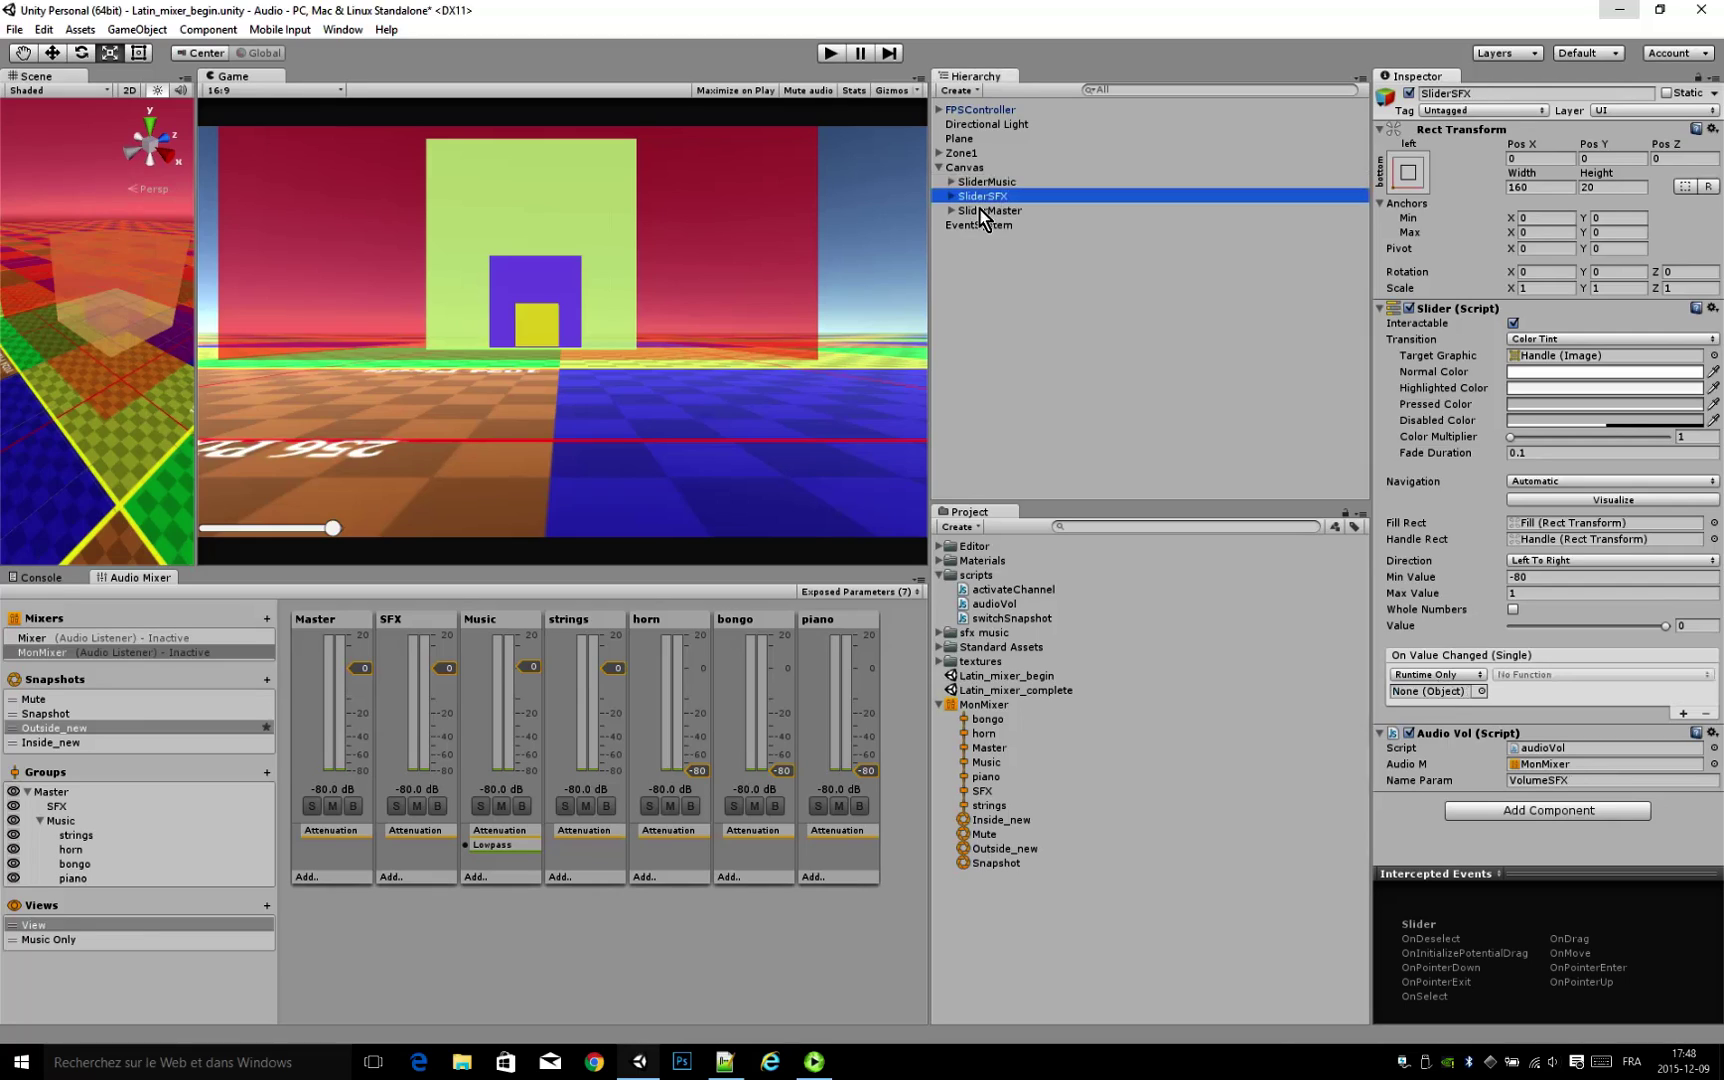
pyautogui.moveTo(982, 205); pyautogui.dragTo(1432, 699)
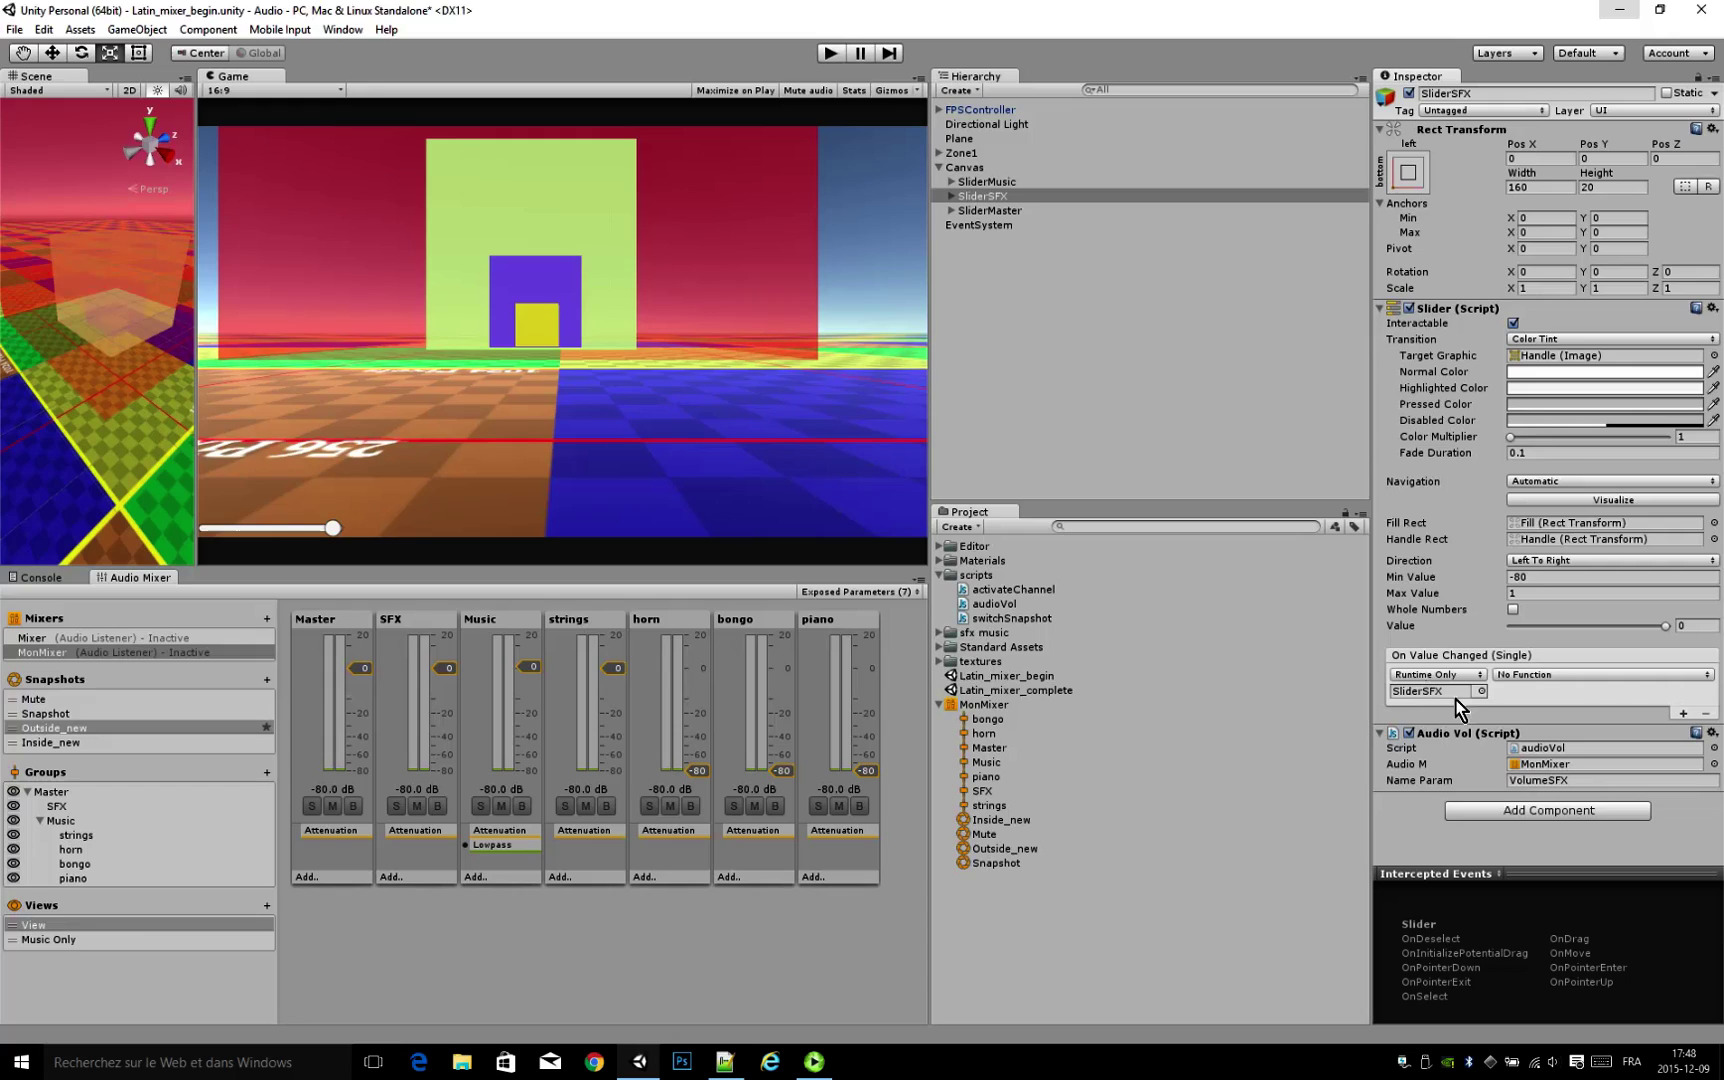
pyautogui.click(1578, 684)
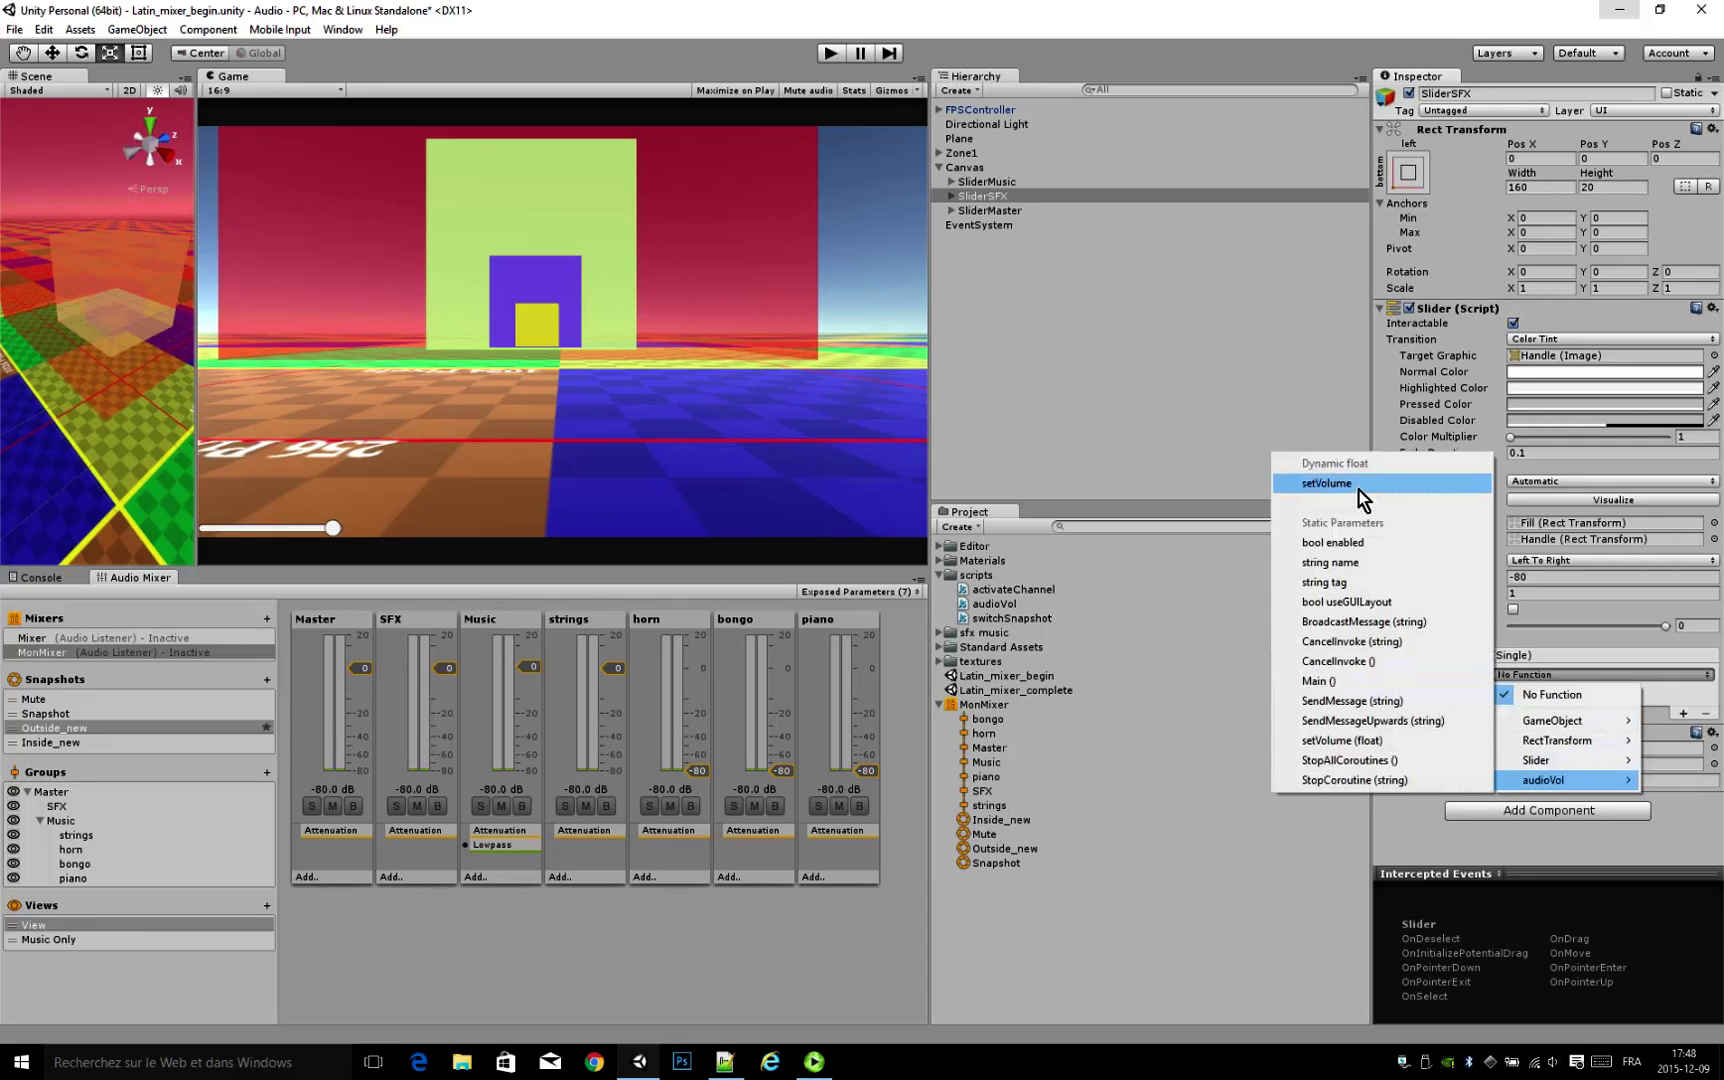
pyautogui.click(1358, 486)
# Step: Make SliderMaster's On Value Changed event target SliderMaster itself and call audioVol's dynamic float function setVolume
pyautogui.moveTo(993, 211); pyautogui.dragTo(1440, 691)
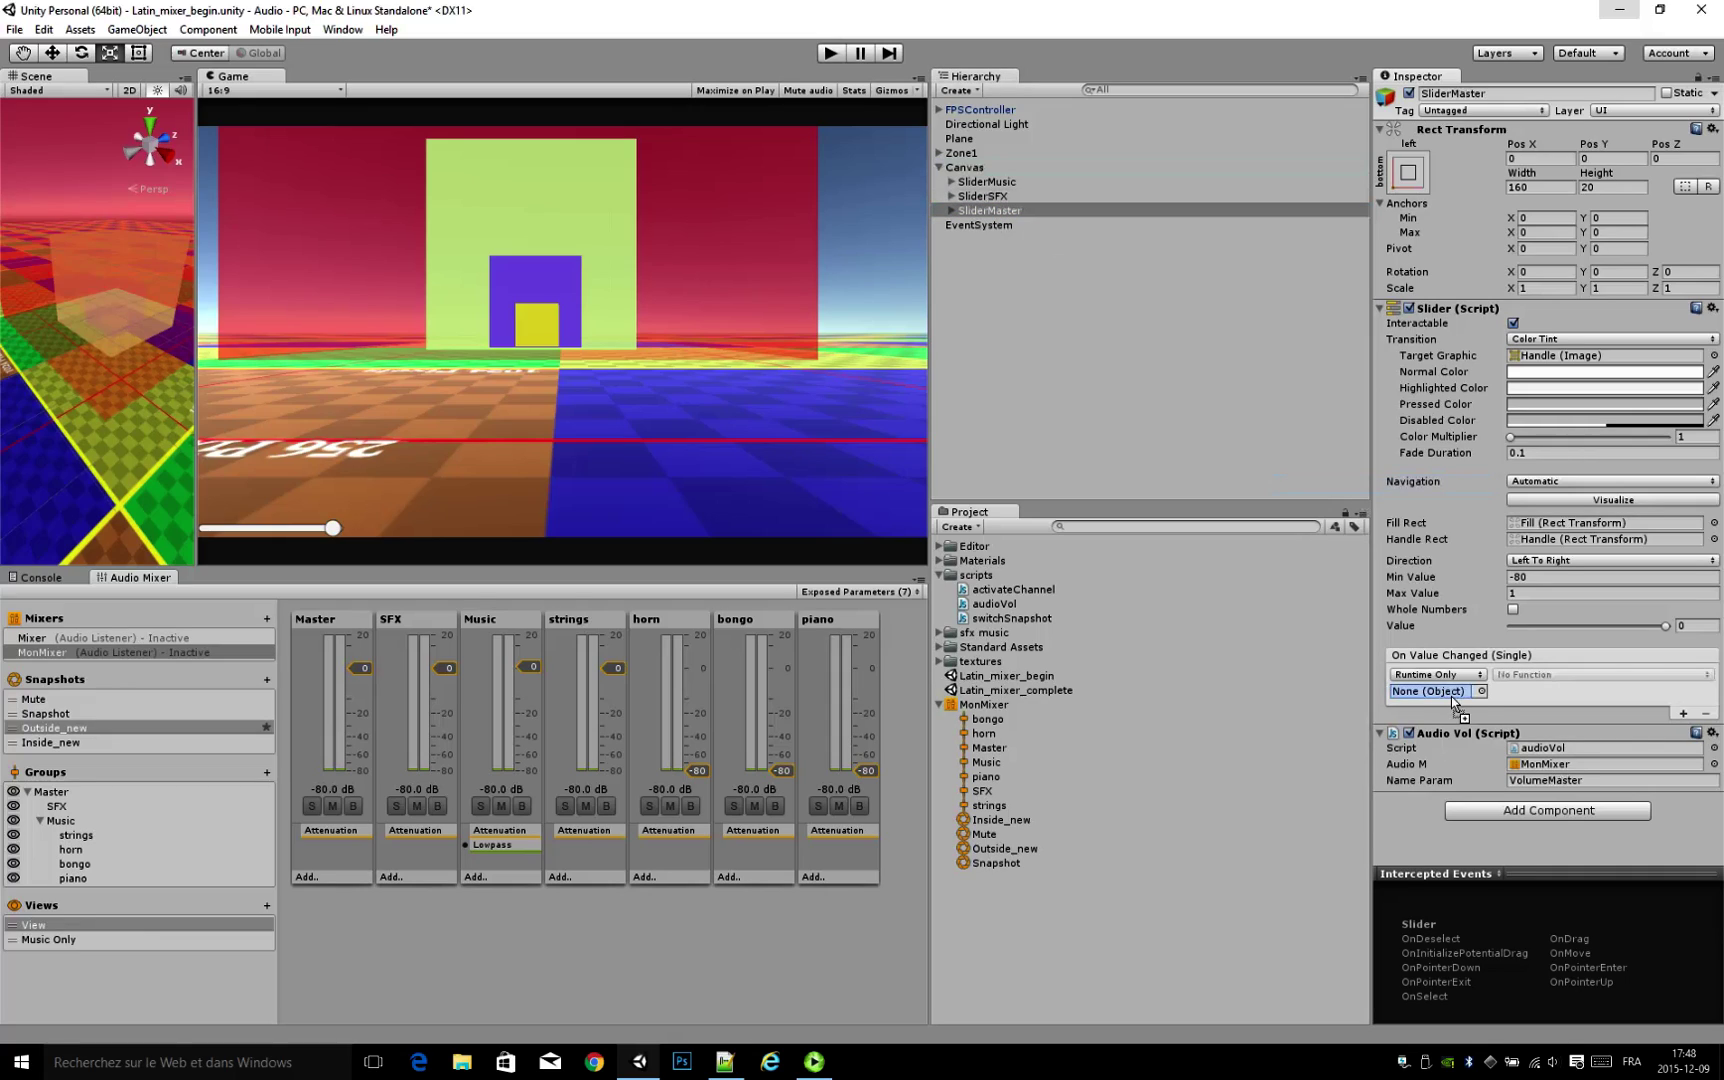
pyautogui.click(1517, 677)
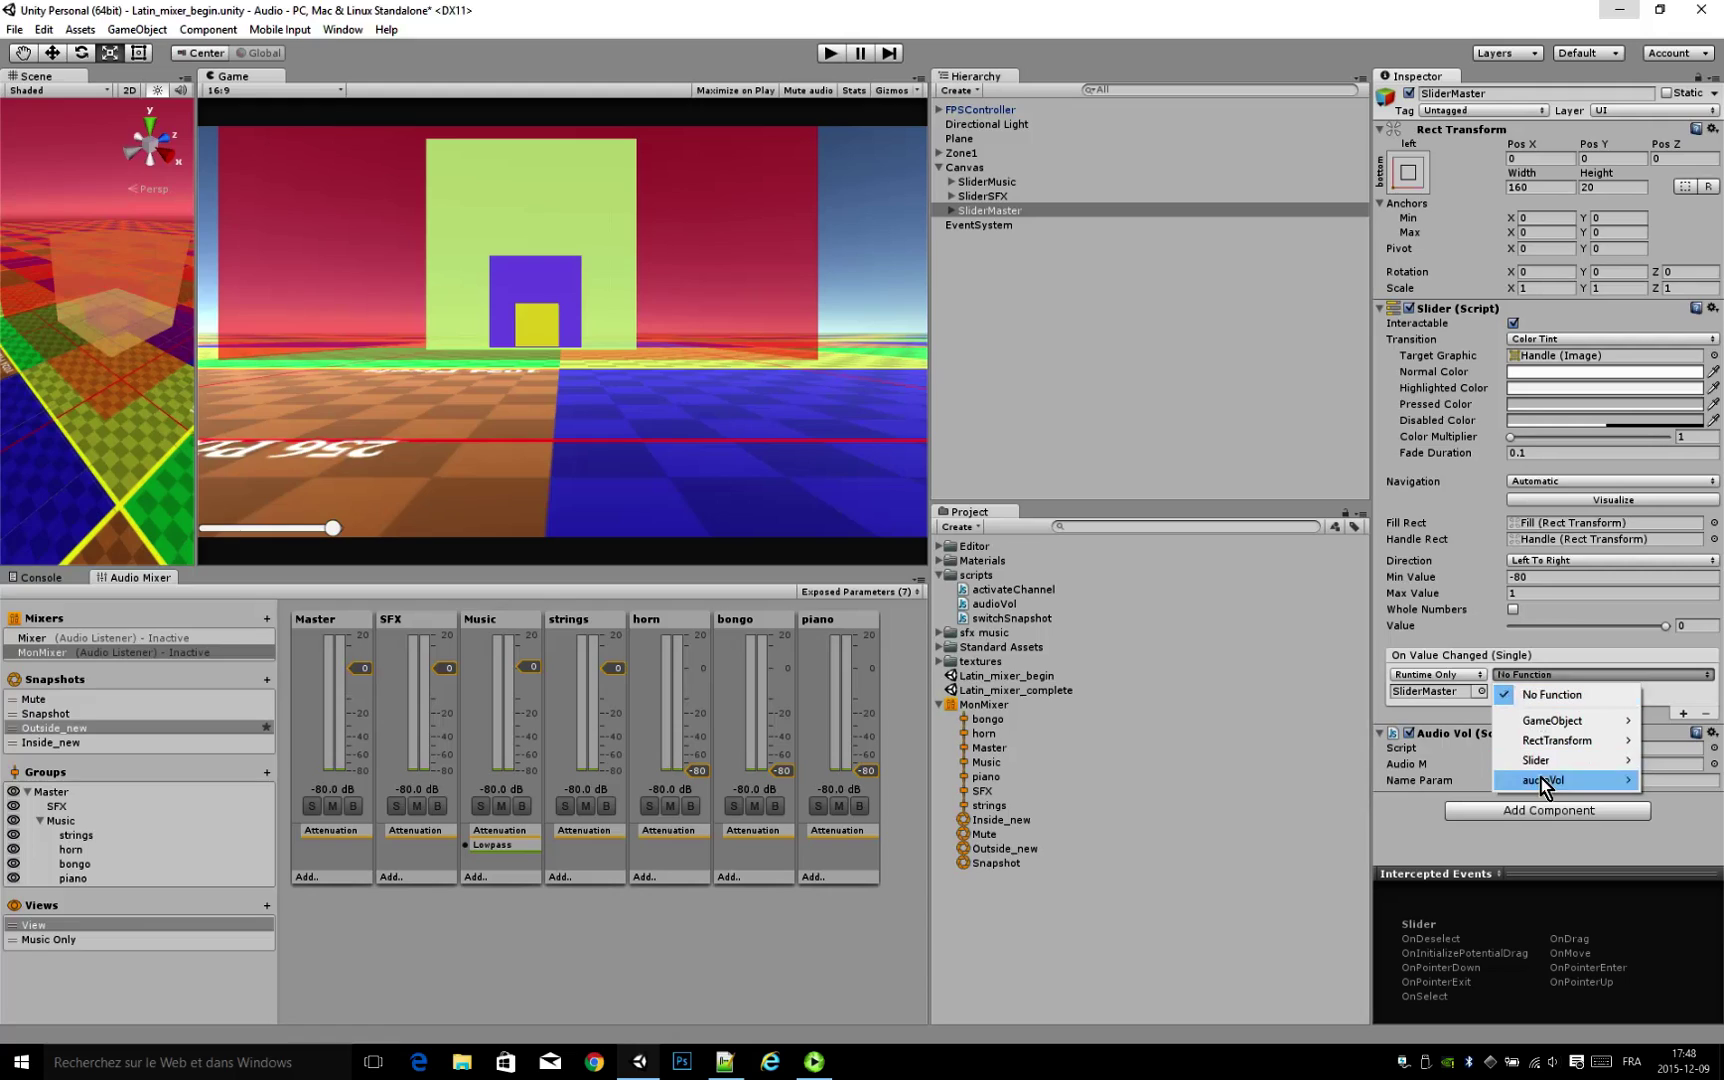
pyautogui.moveTo(1541, 778)
pyautogui.click(1312, 486)
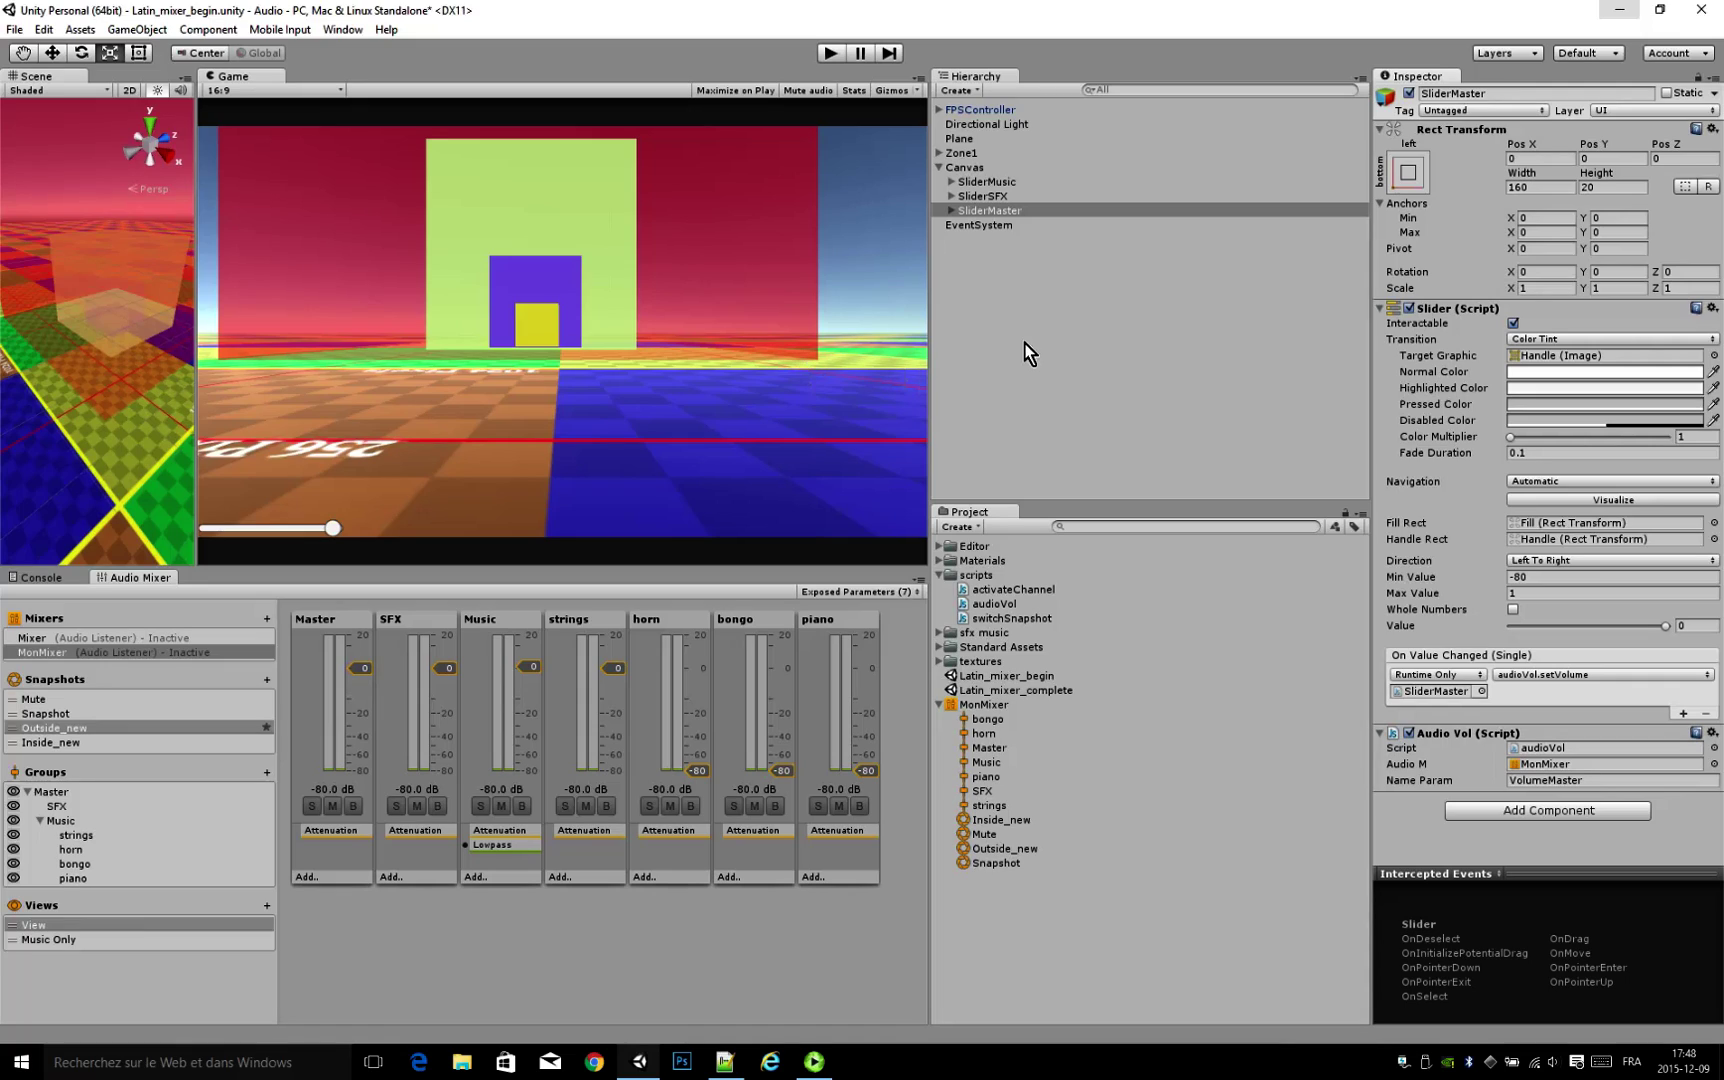
# Step: Move SliderSFX above SliderMusic by setting its Pos Y to 50
pyautogui.click(983, 196)
pyautogui.click(984, 182)
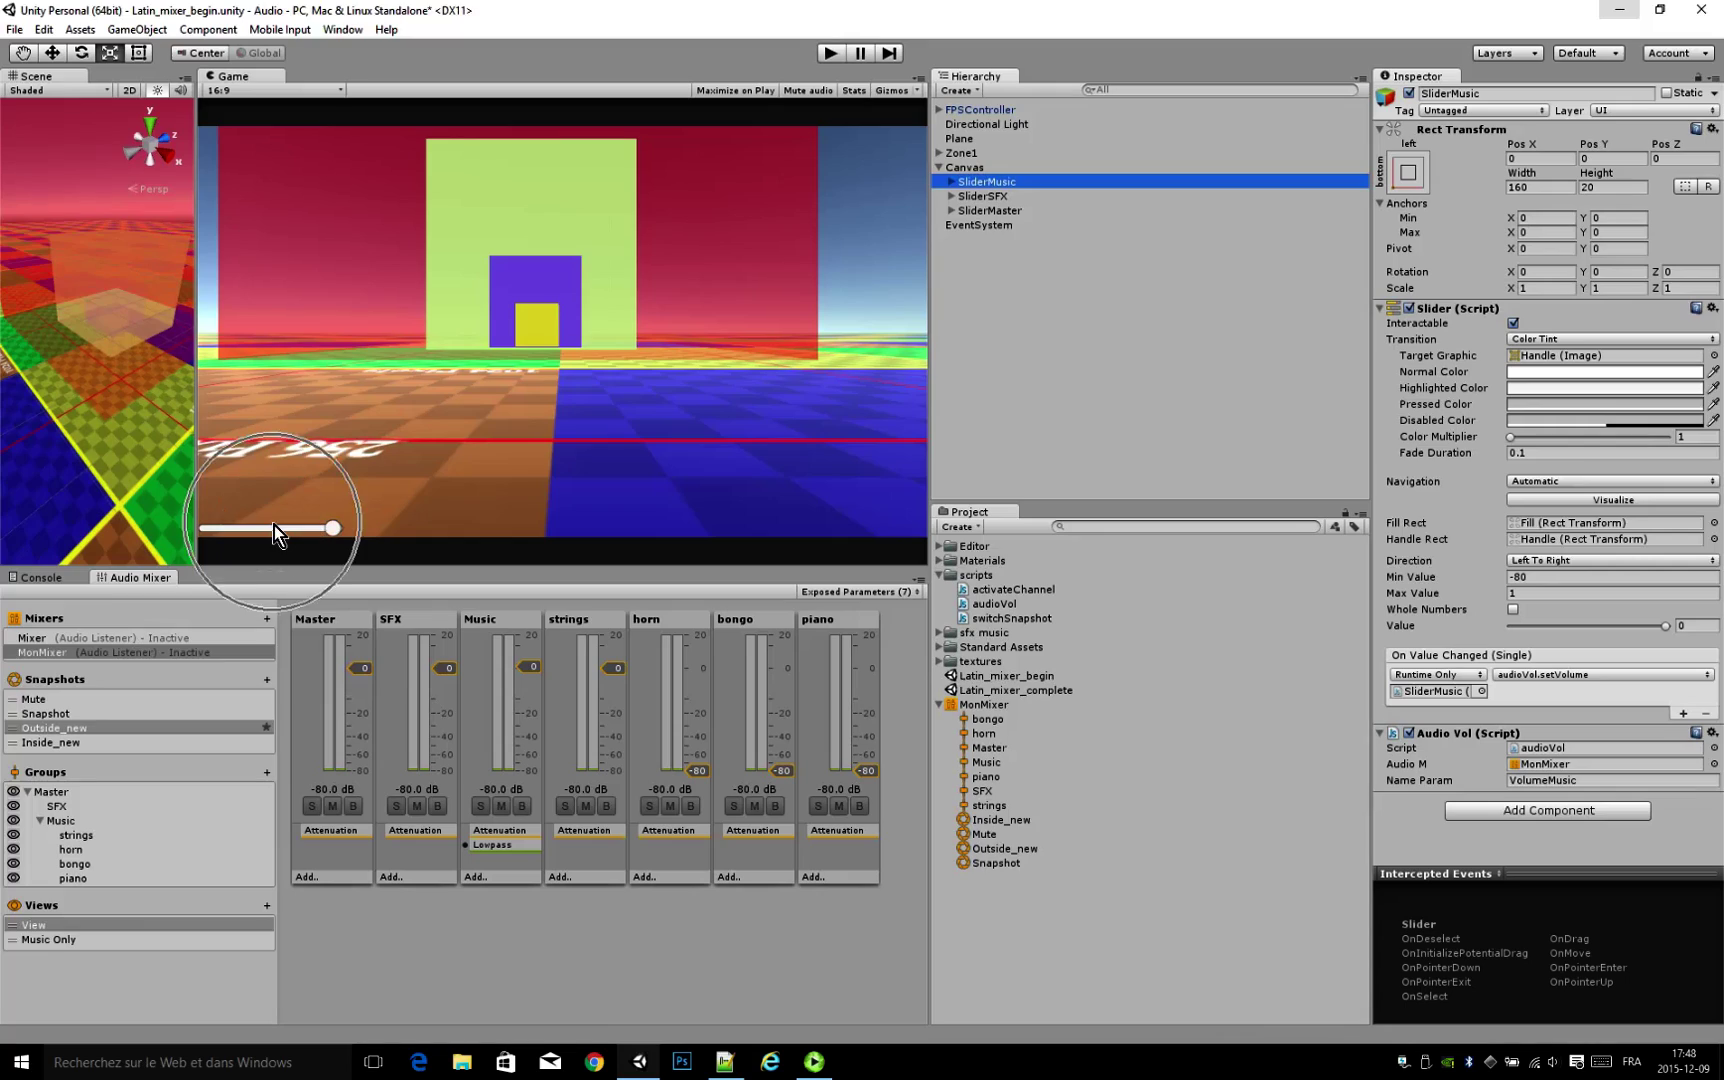
pyautogui.click(991, 201)
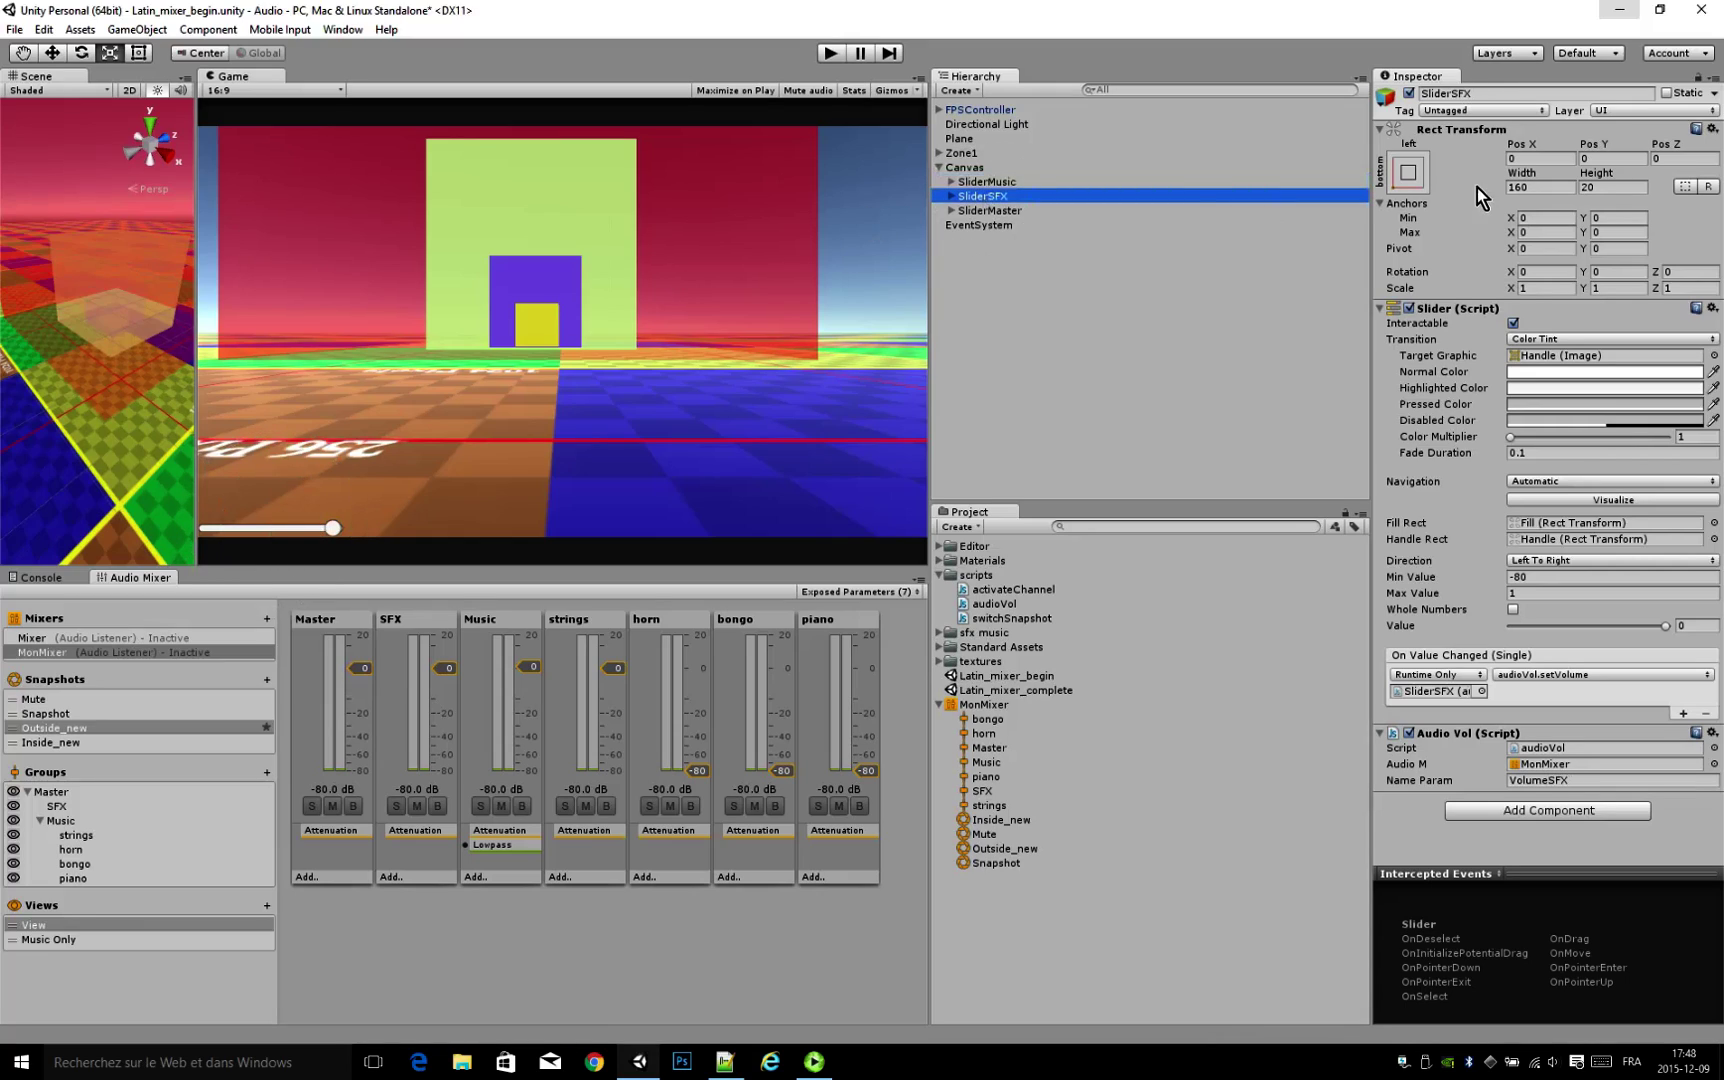
pyautogui.moveTo(1594, 144); pyautogui.dragTo(1228, 422)
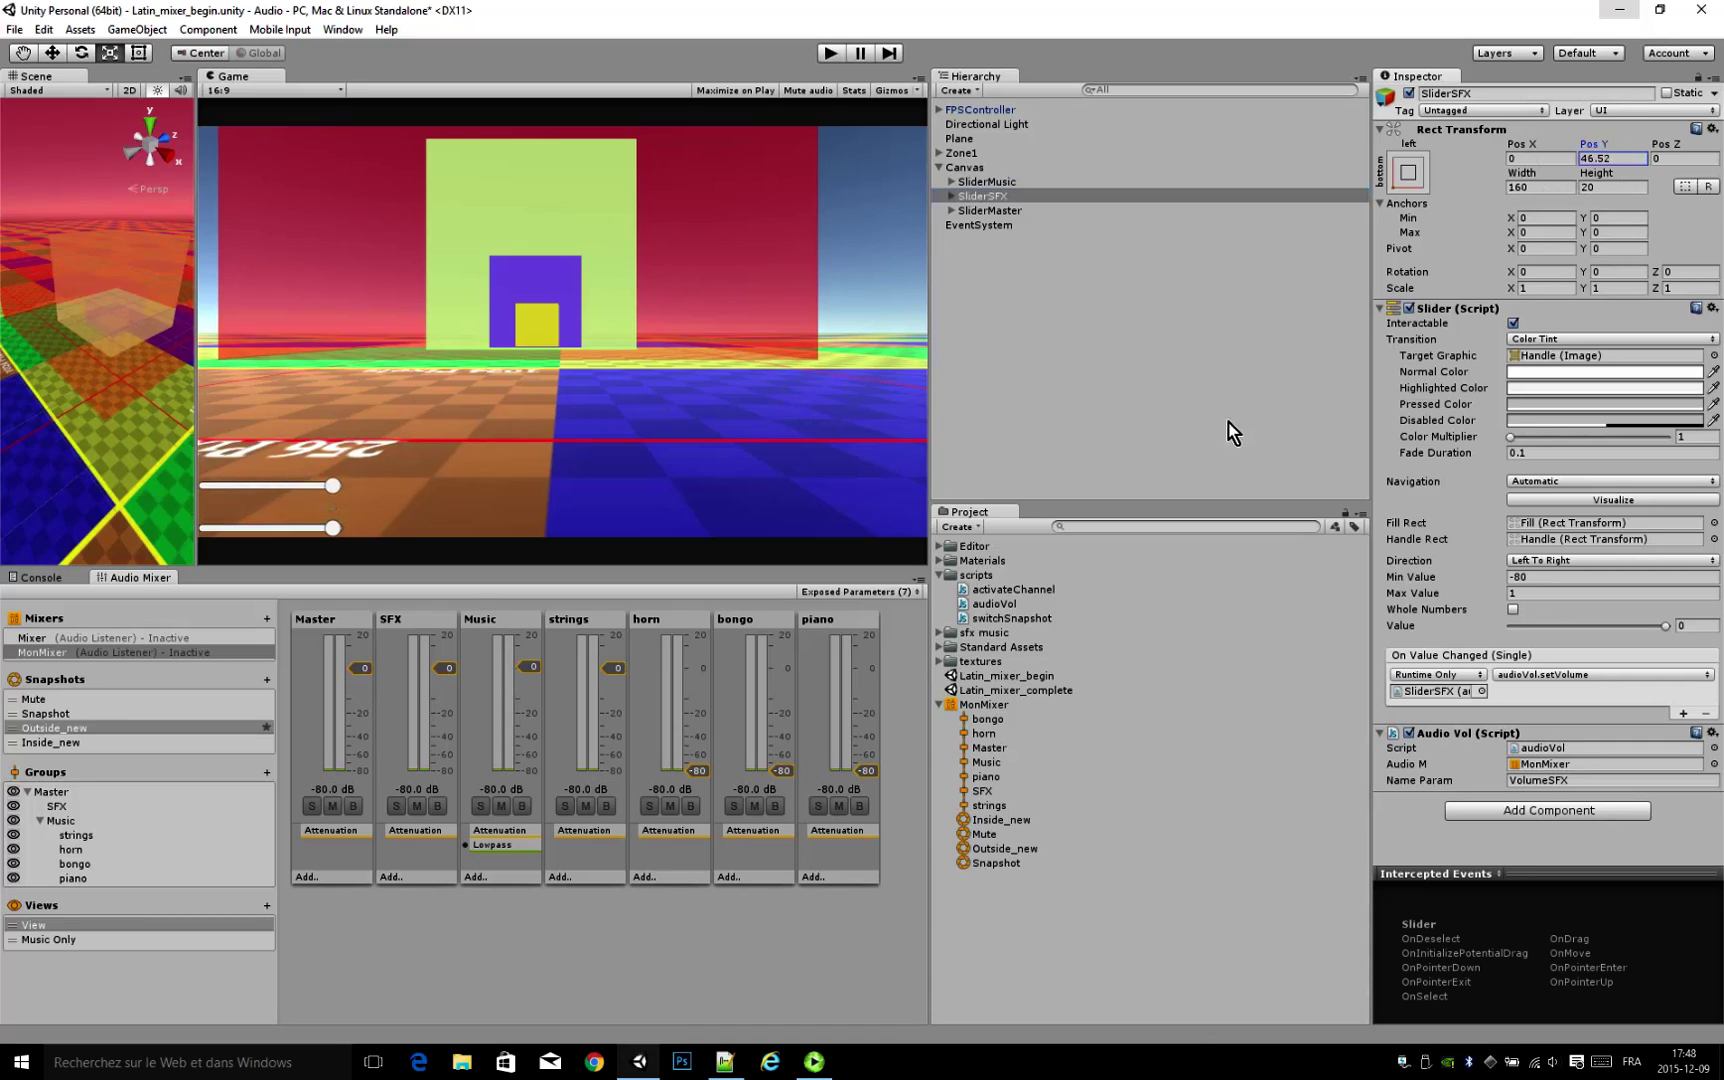
pyautogui.click(1612, 158)
pyautogui.write('5')
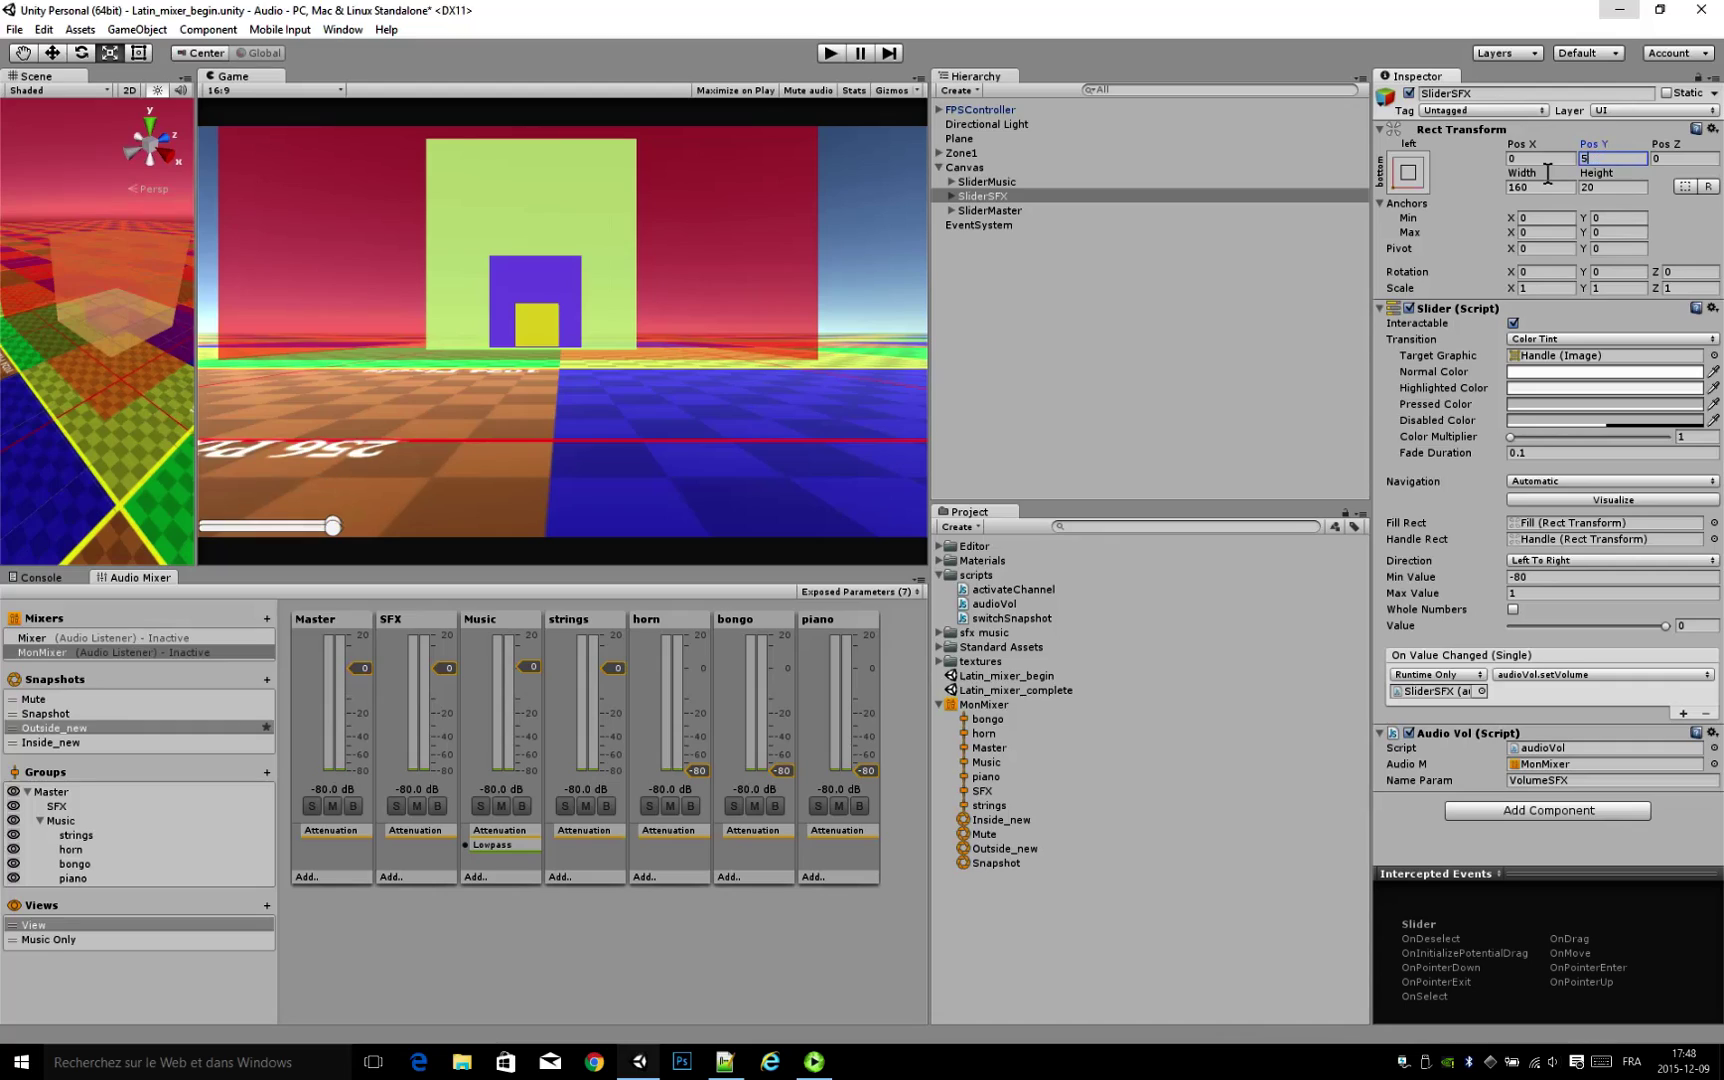
pyautogui.write('0')
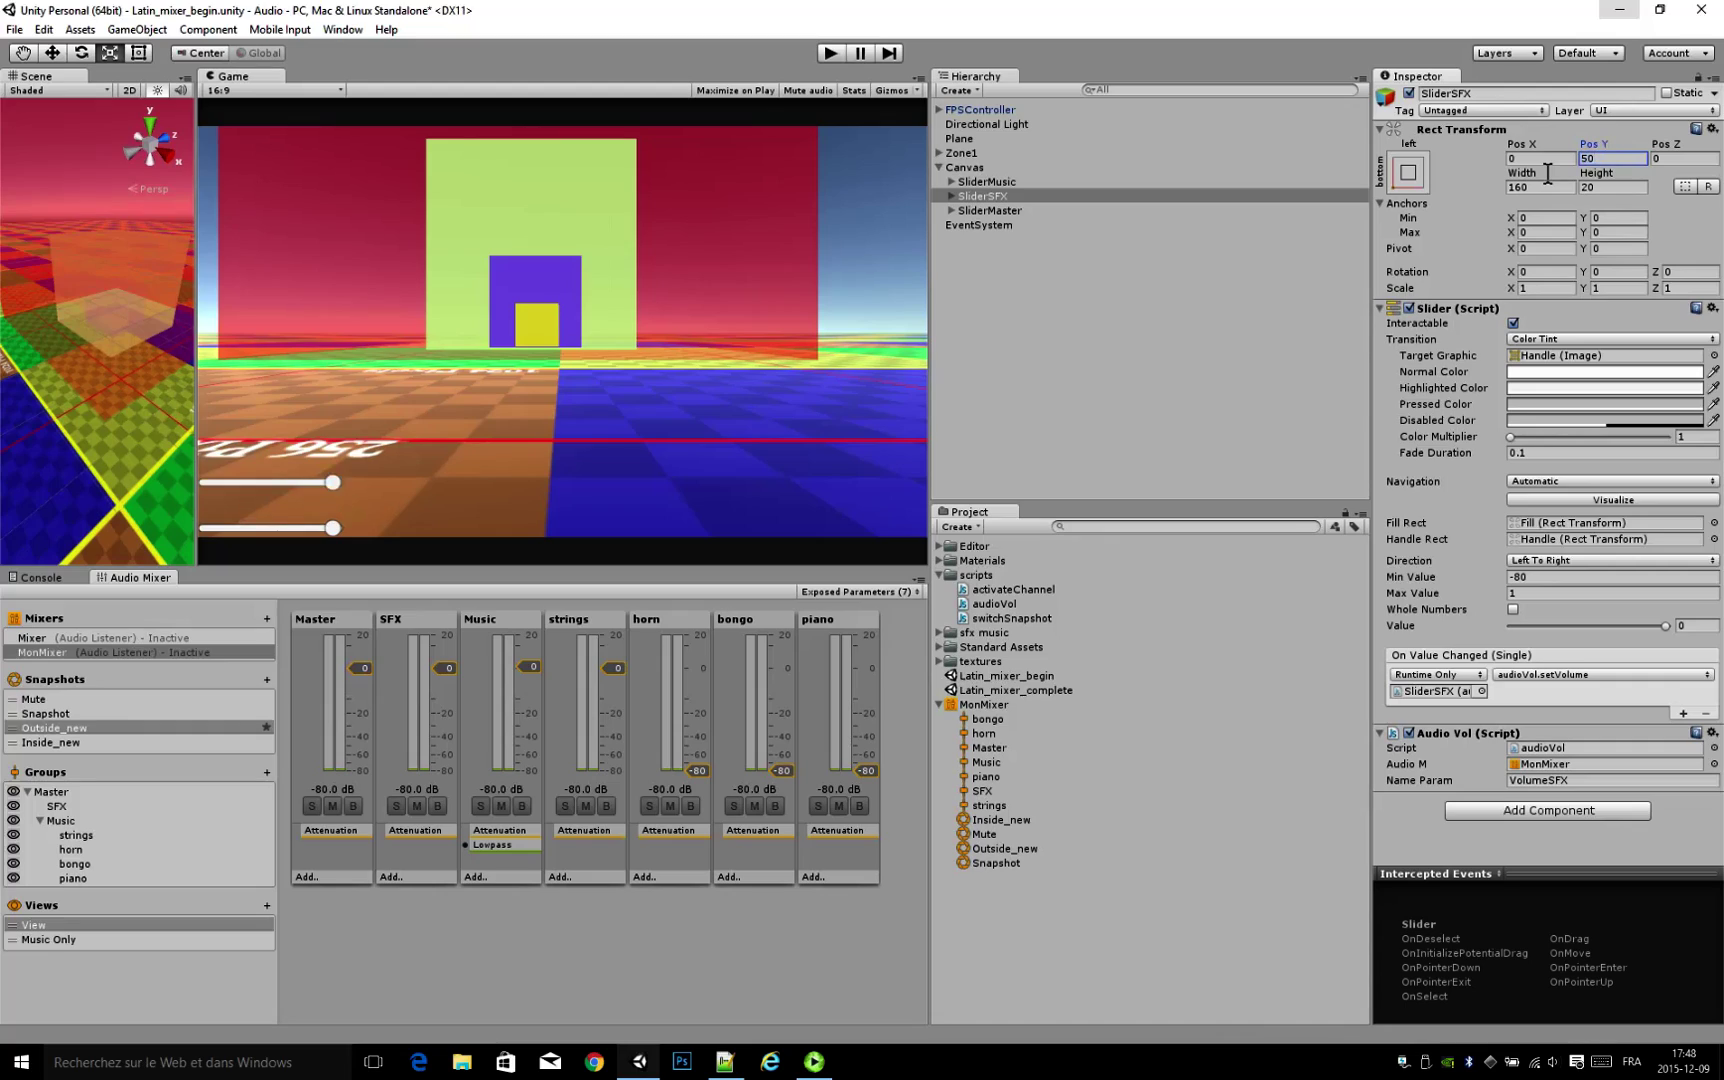
# Step: Move SliderMaster above SliderSFX by setting its Pos Y to 100
pyautogui.click(1008, 211)
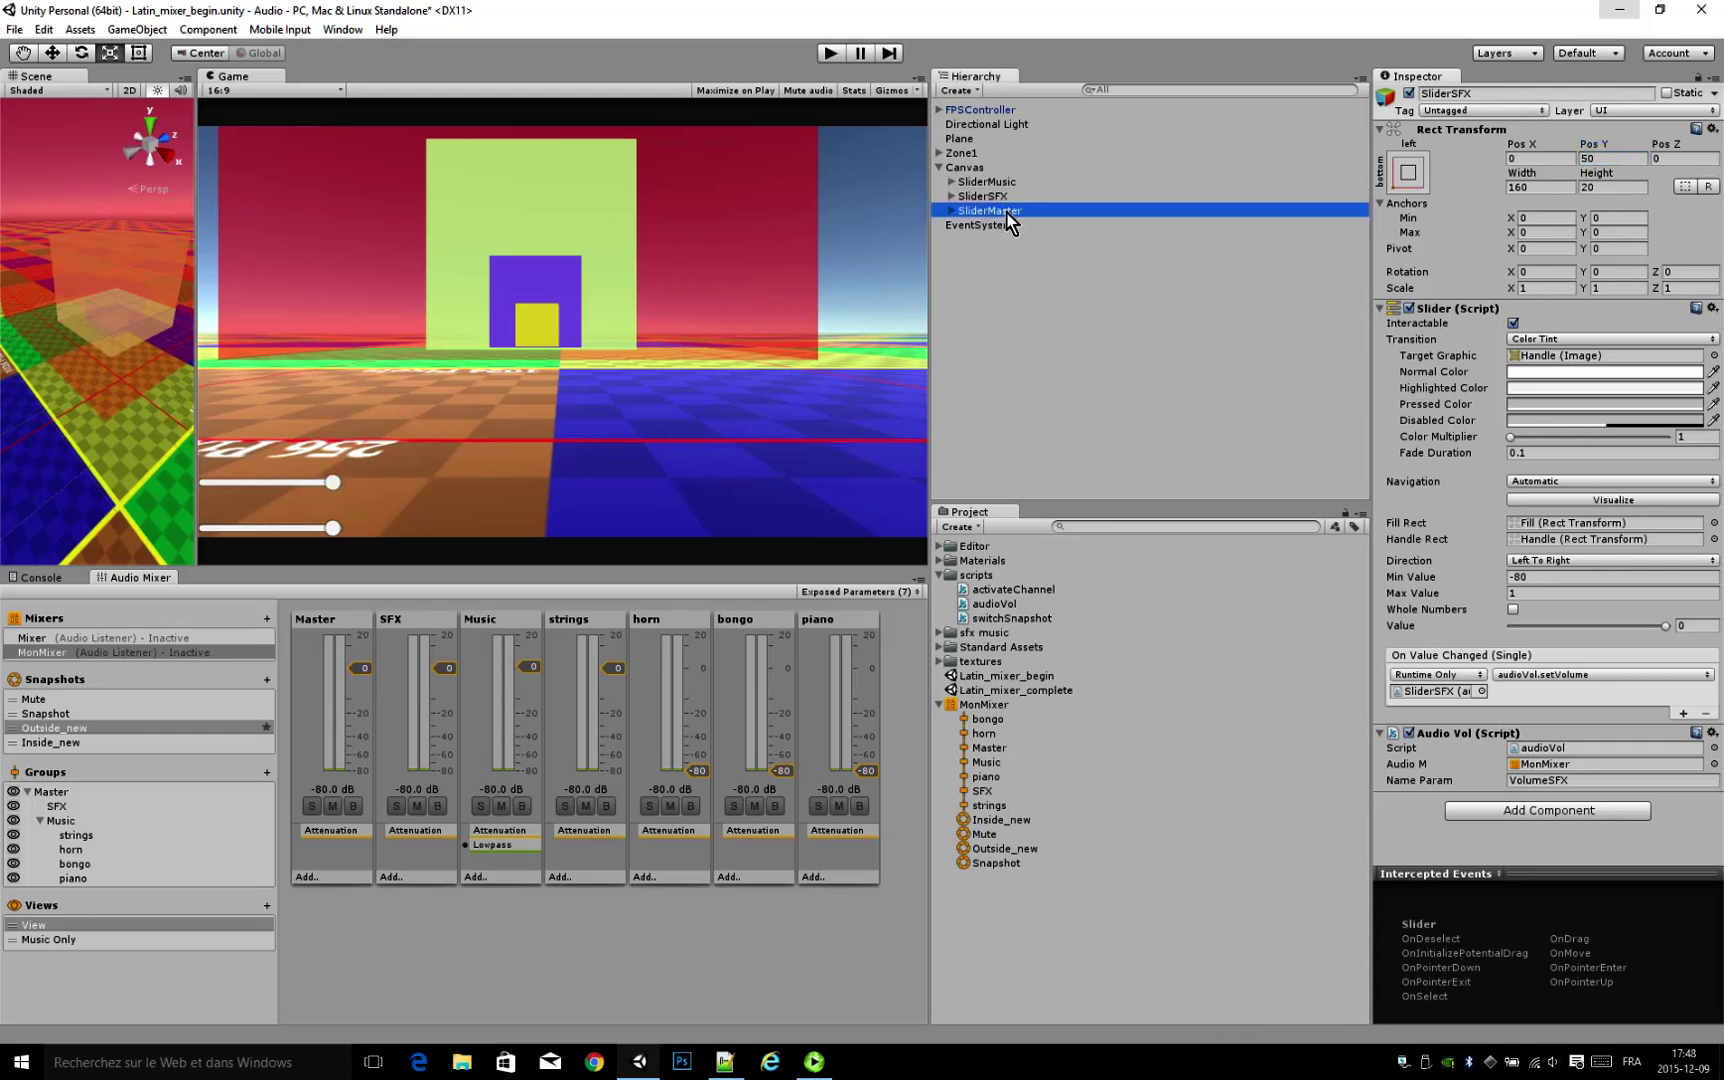
pyautogui.click(1612, 158)
pyautogui.write('10')
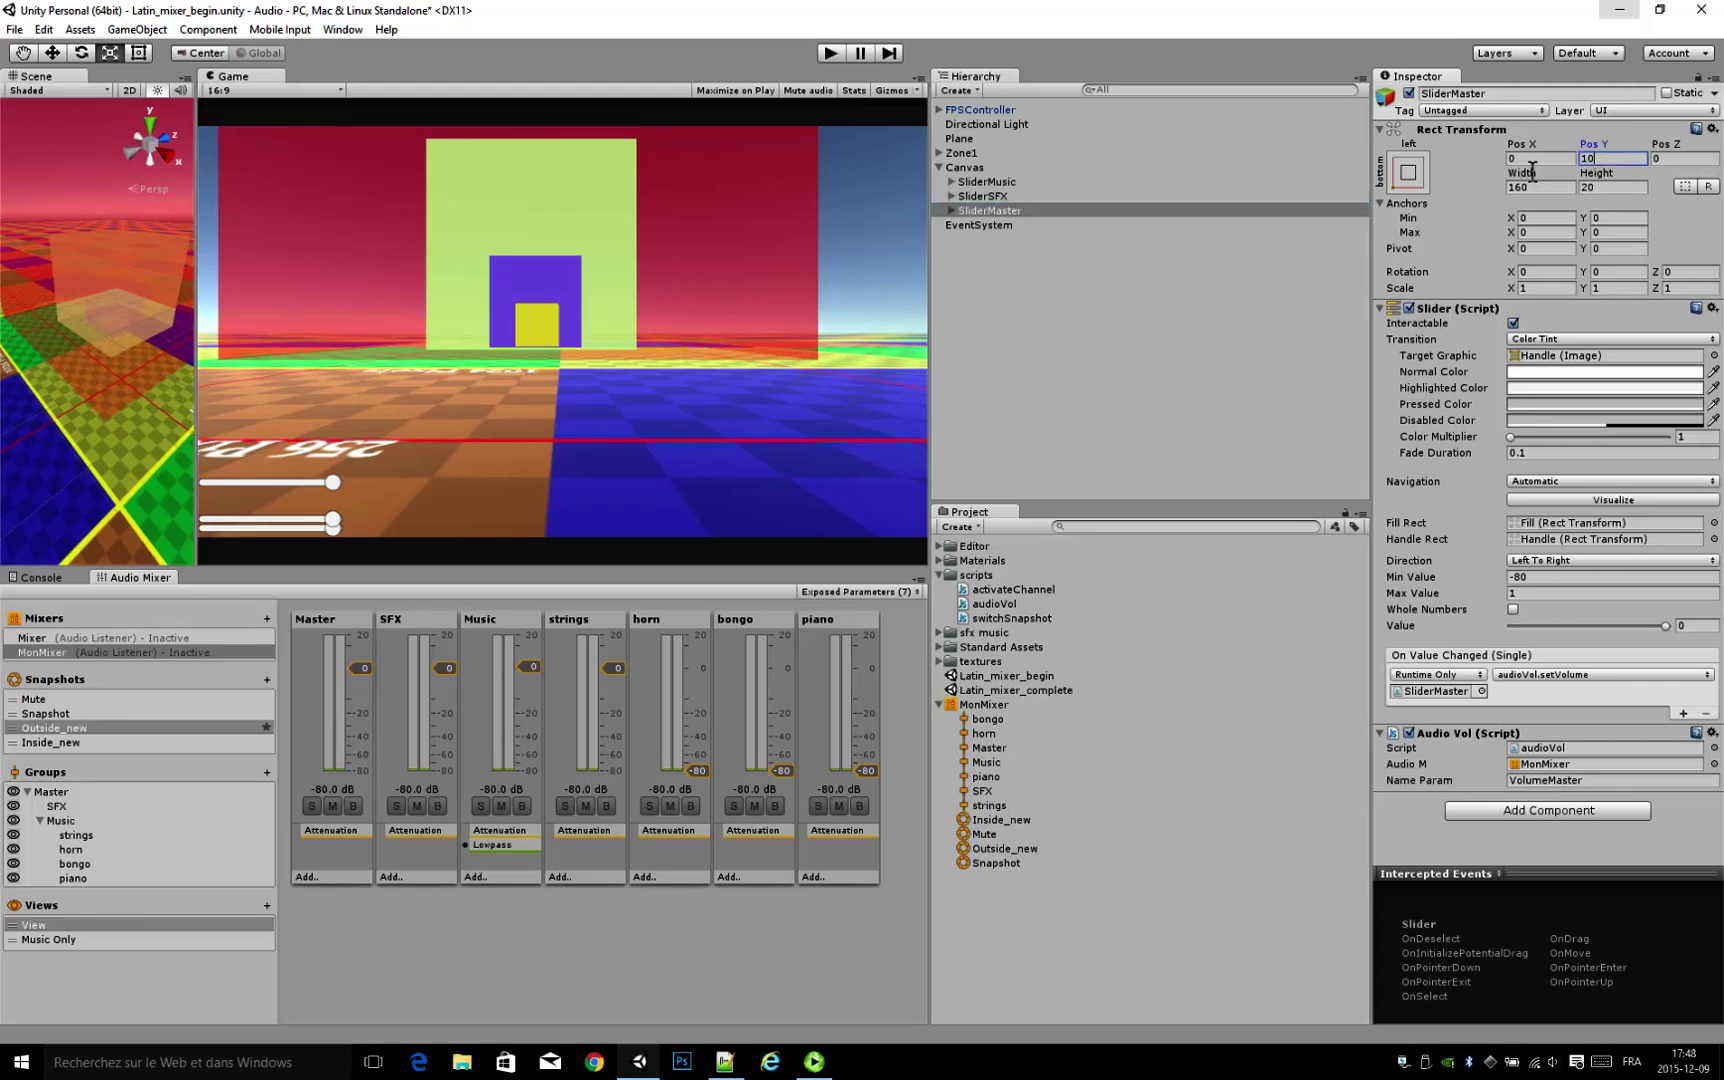
pyautogui.write('0')
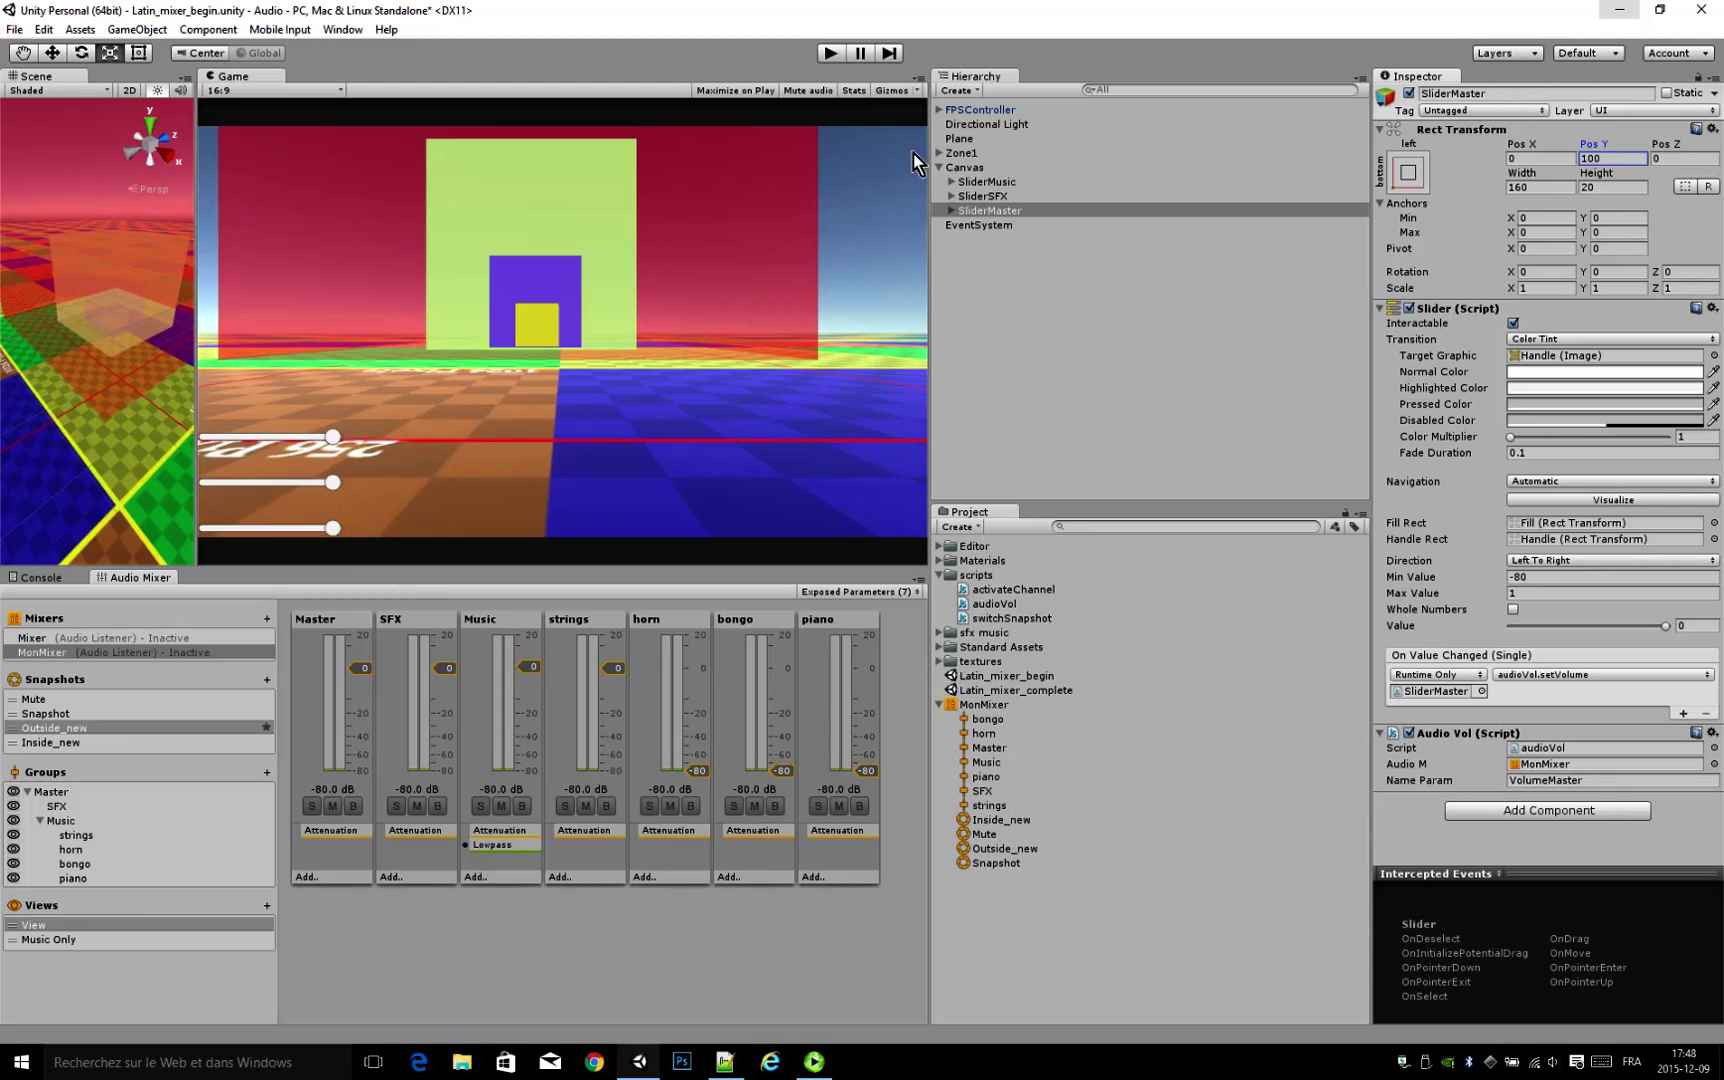
# Step: Add a UI Text object to the Canvas, named txtMusic and displaying the text Musique
pyautogui.click(990, 182)
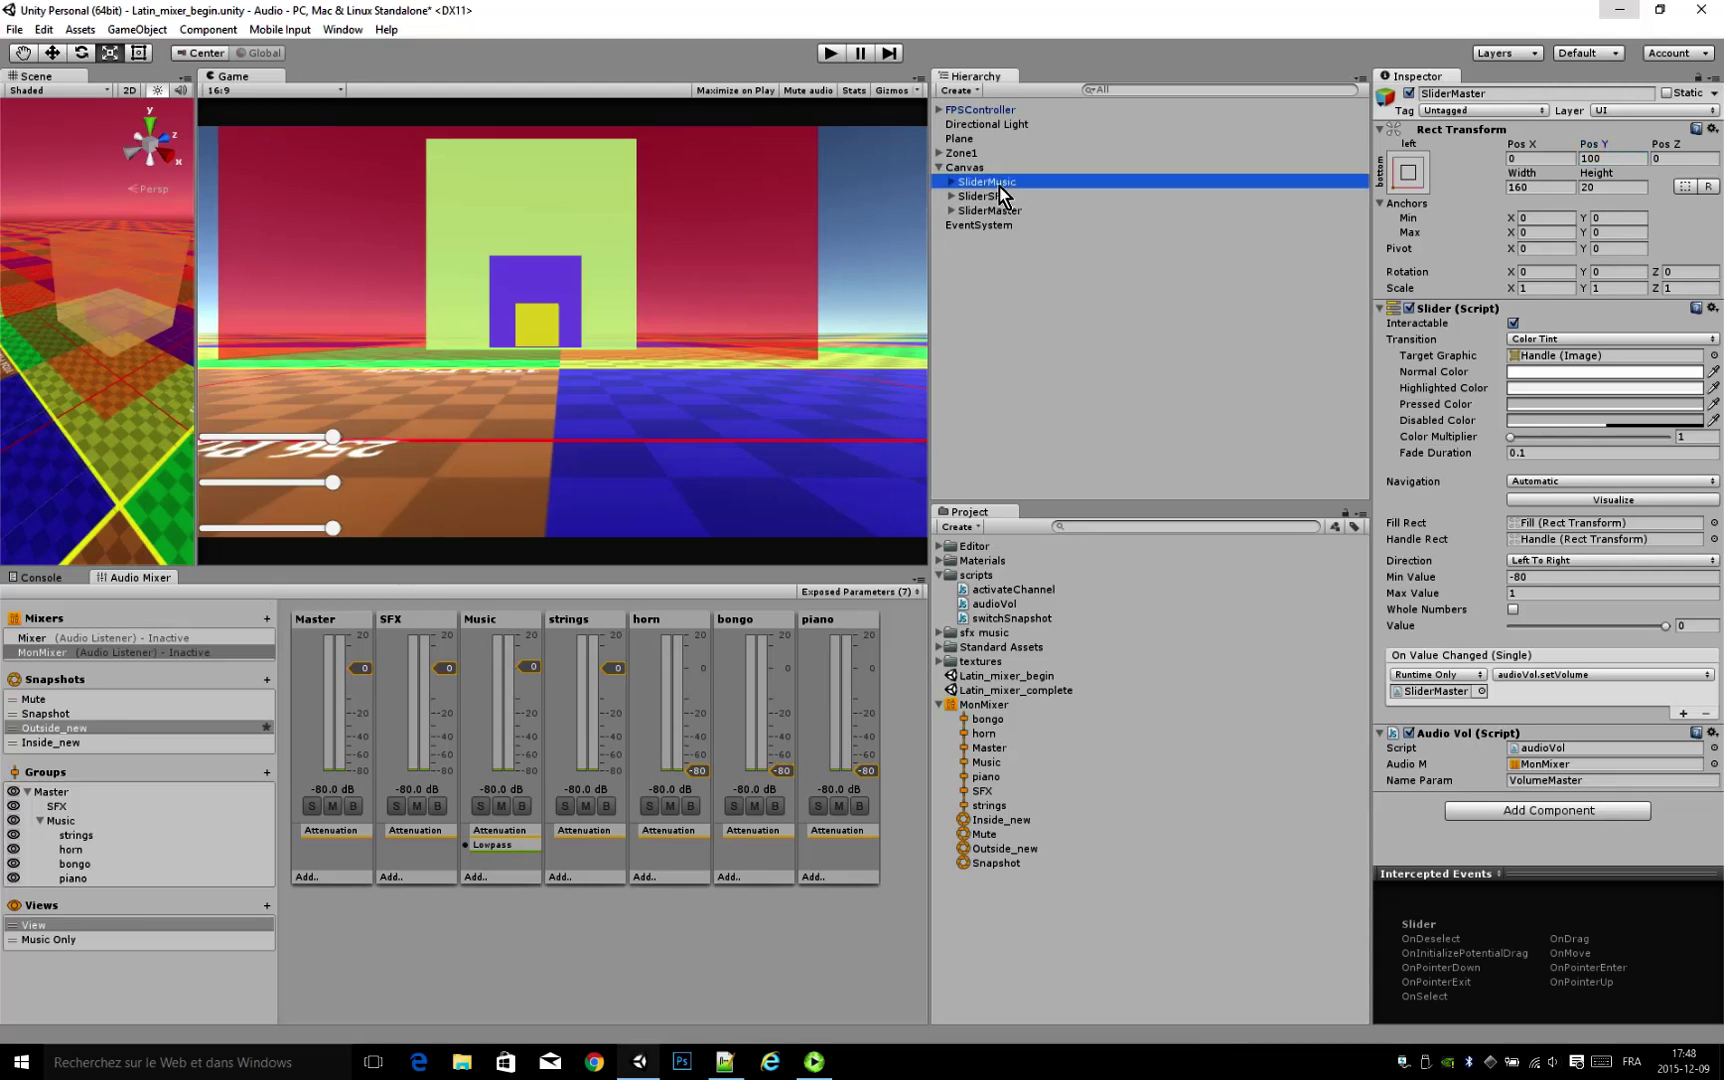
pyautogui.click(140, 30)
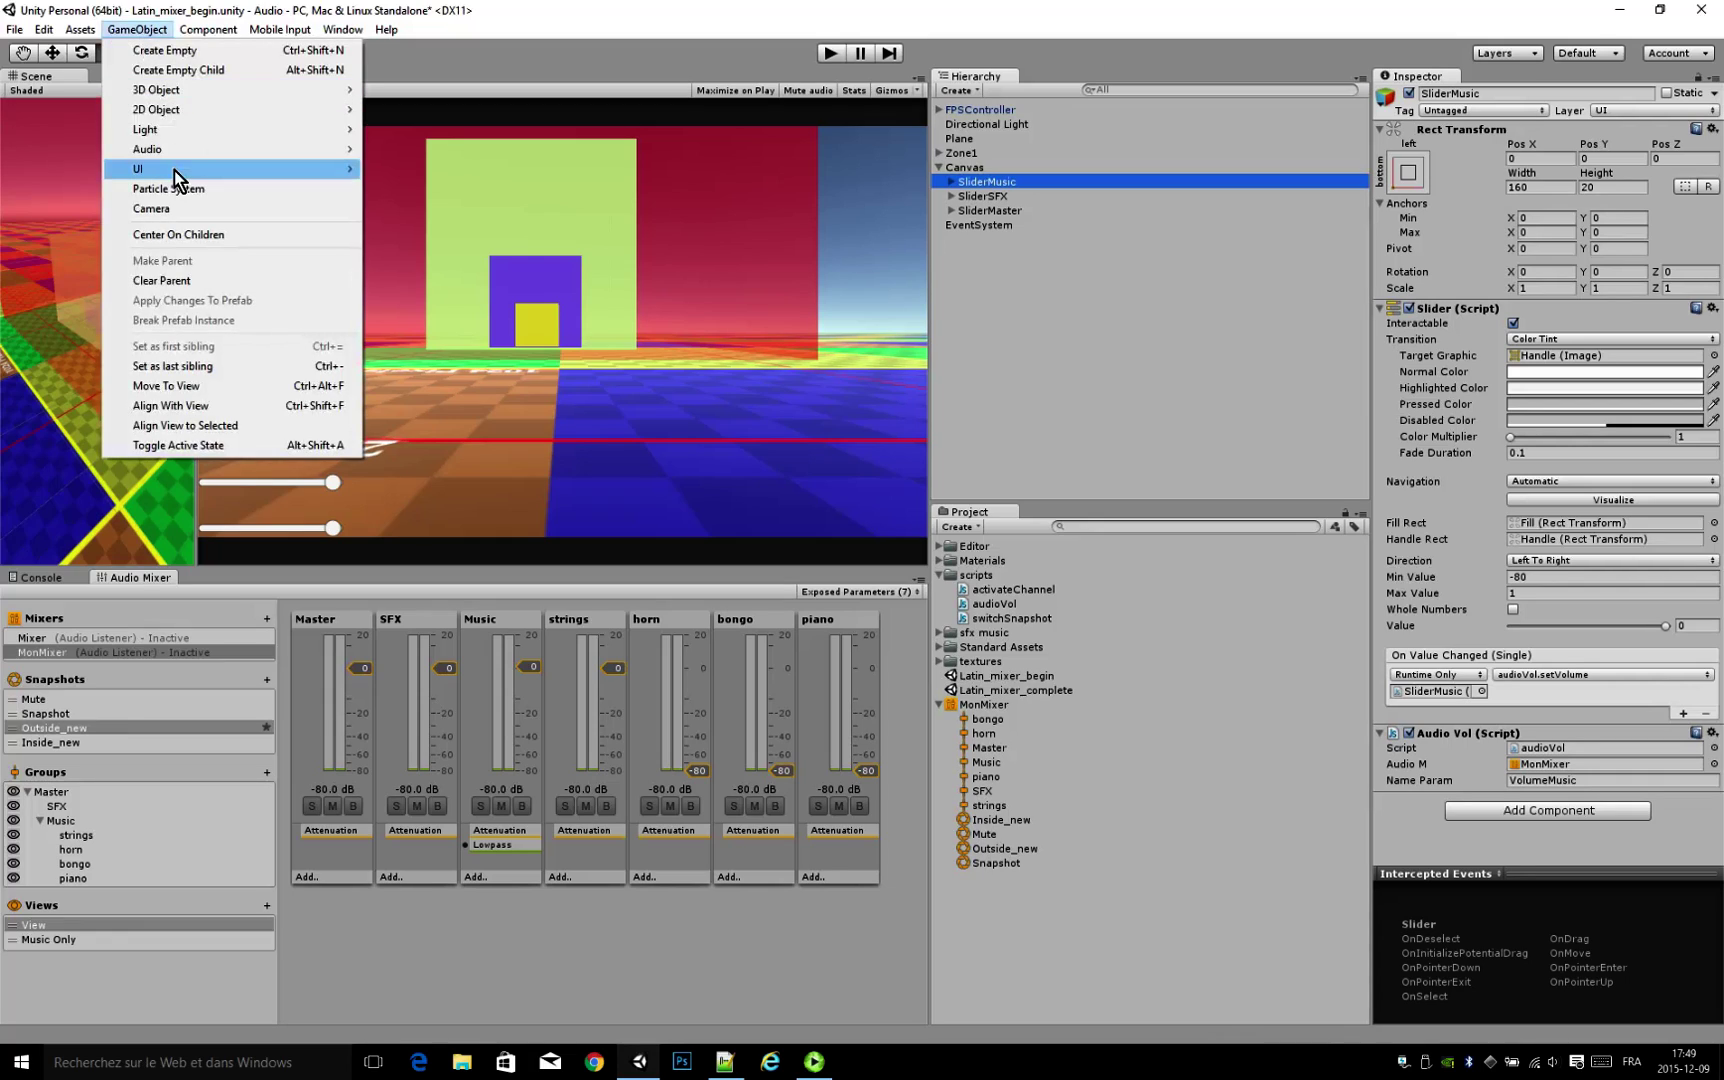
pyautogui.moveTo(174, 170)
pyautogui.click(427, 210)
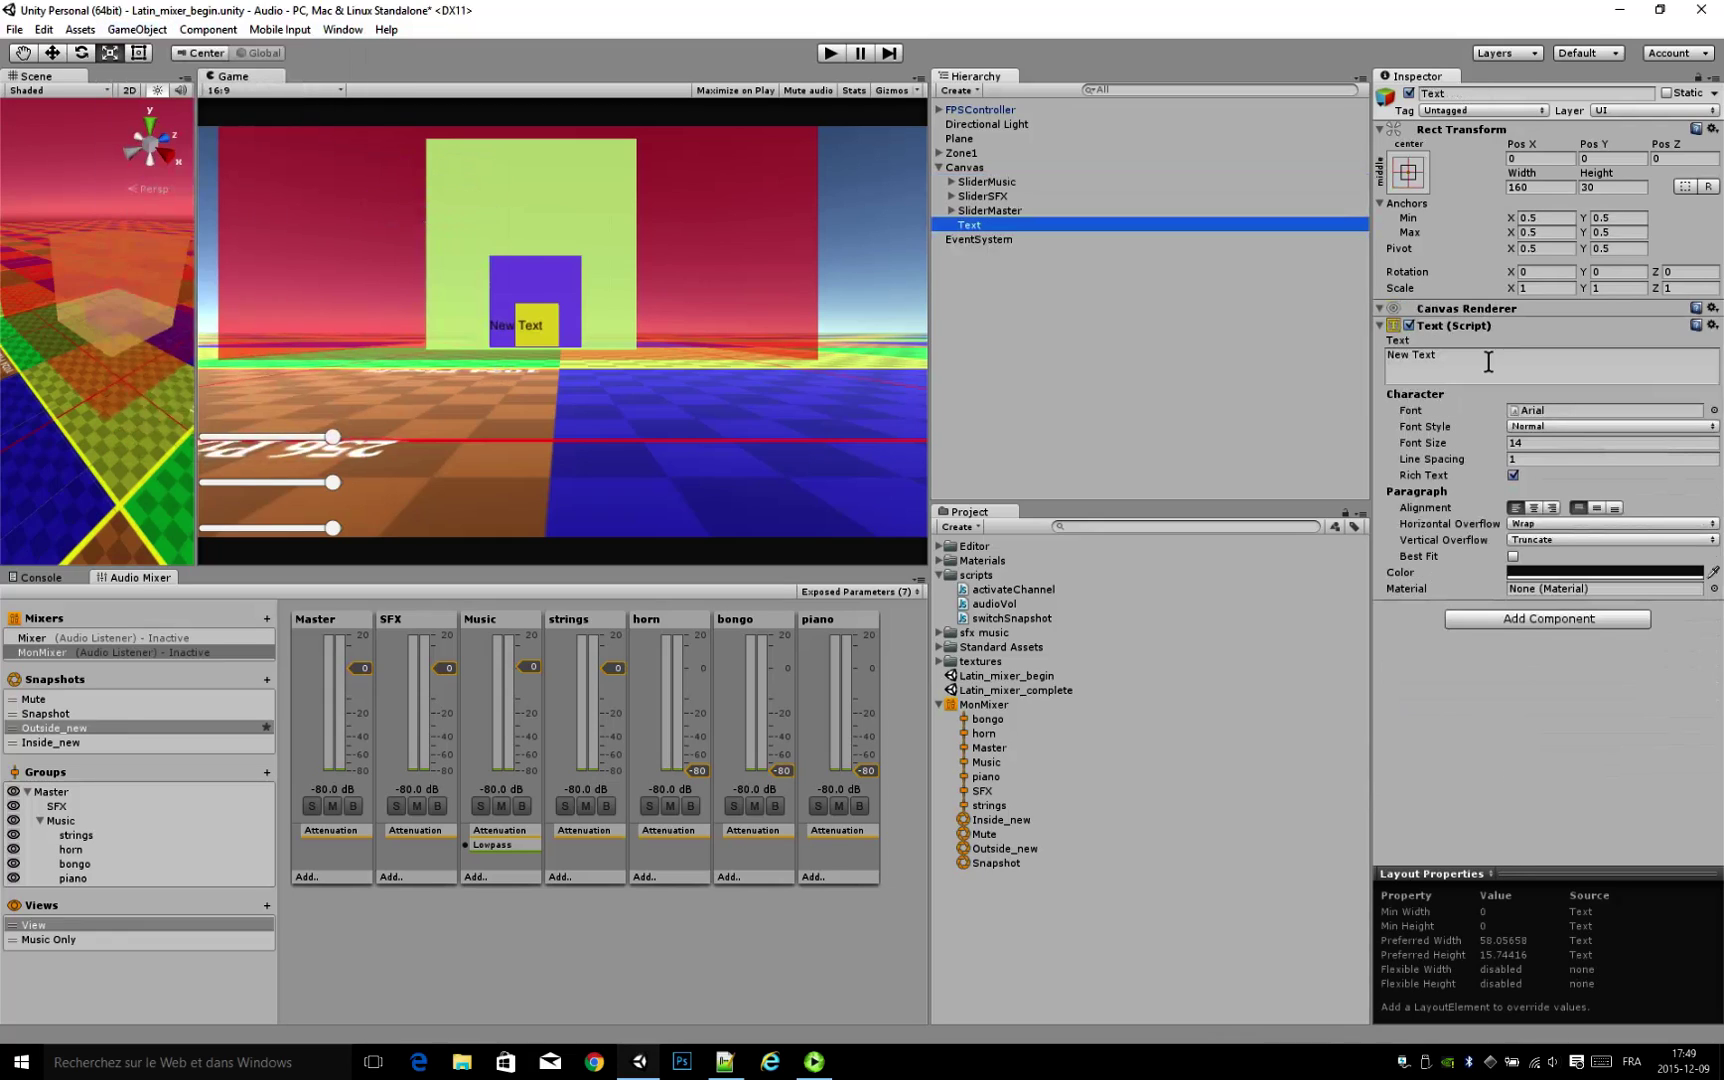
pyautogui.click(1465, 94)
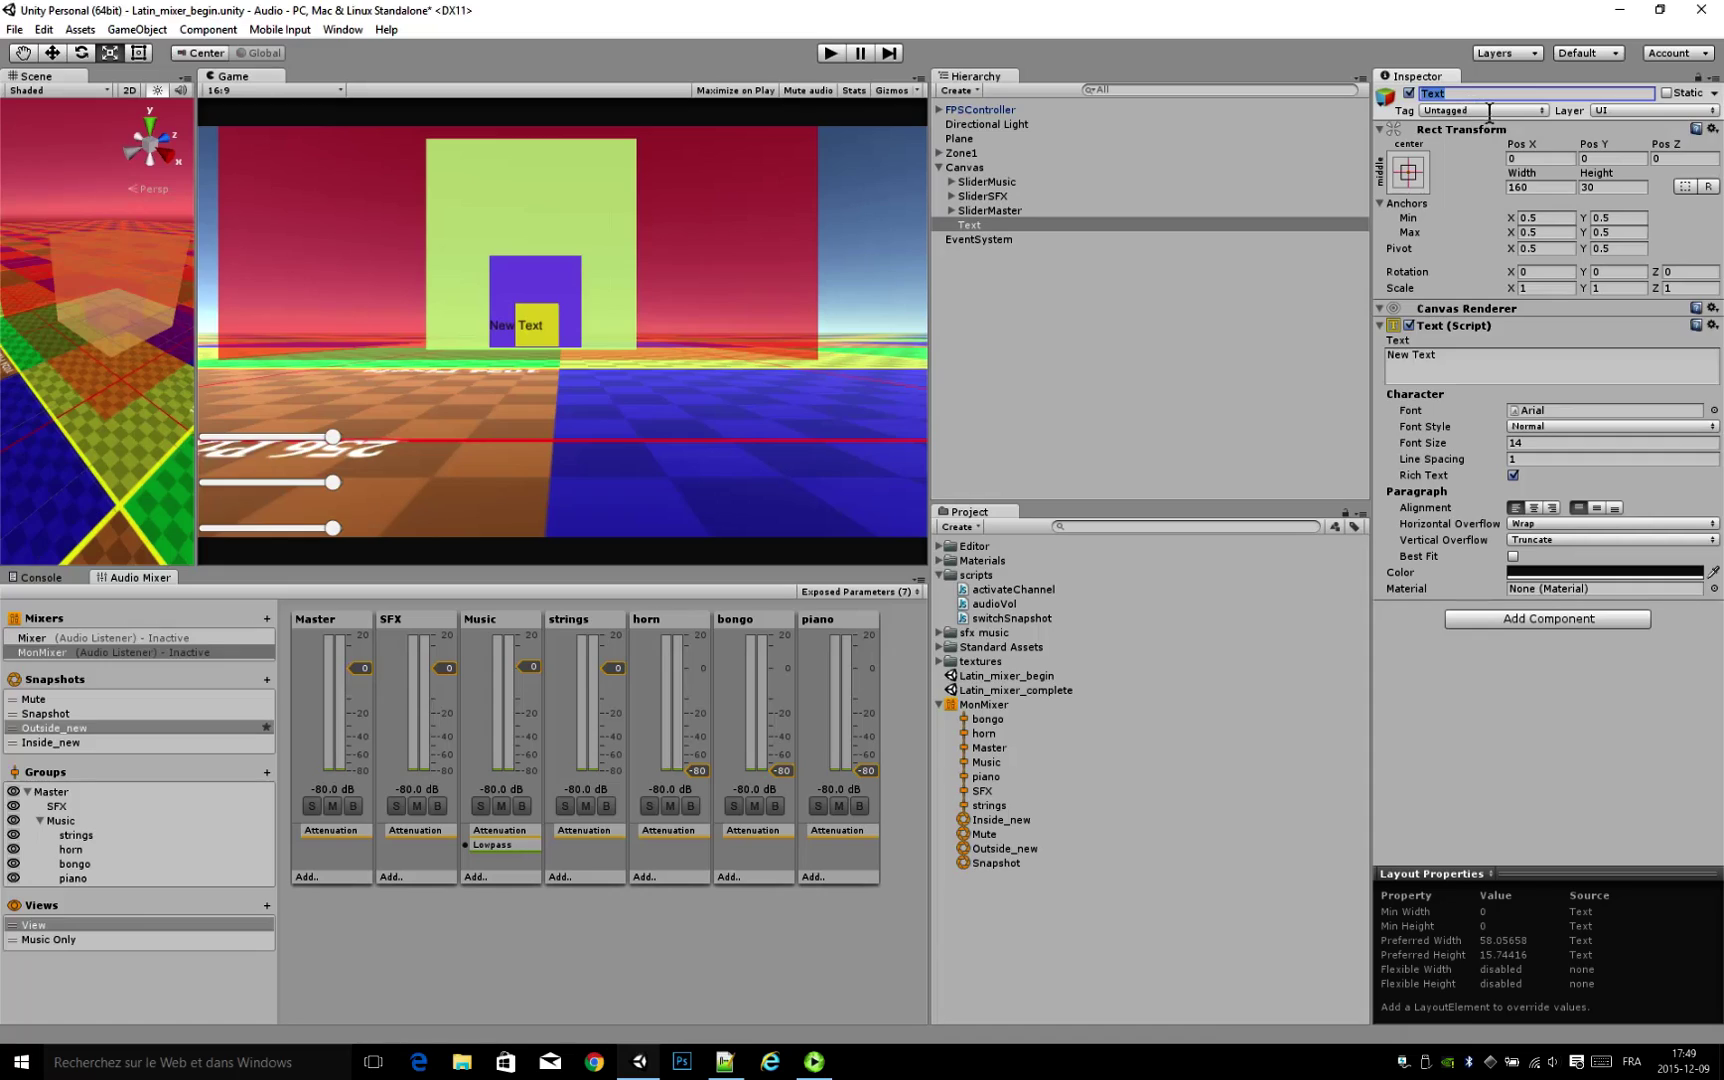
pyautogui.write('txtMusic')
pyautogui.click(1467, 371)
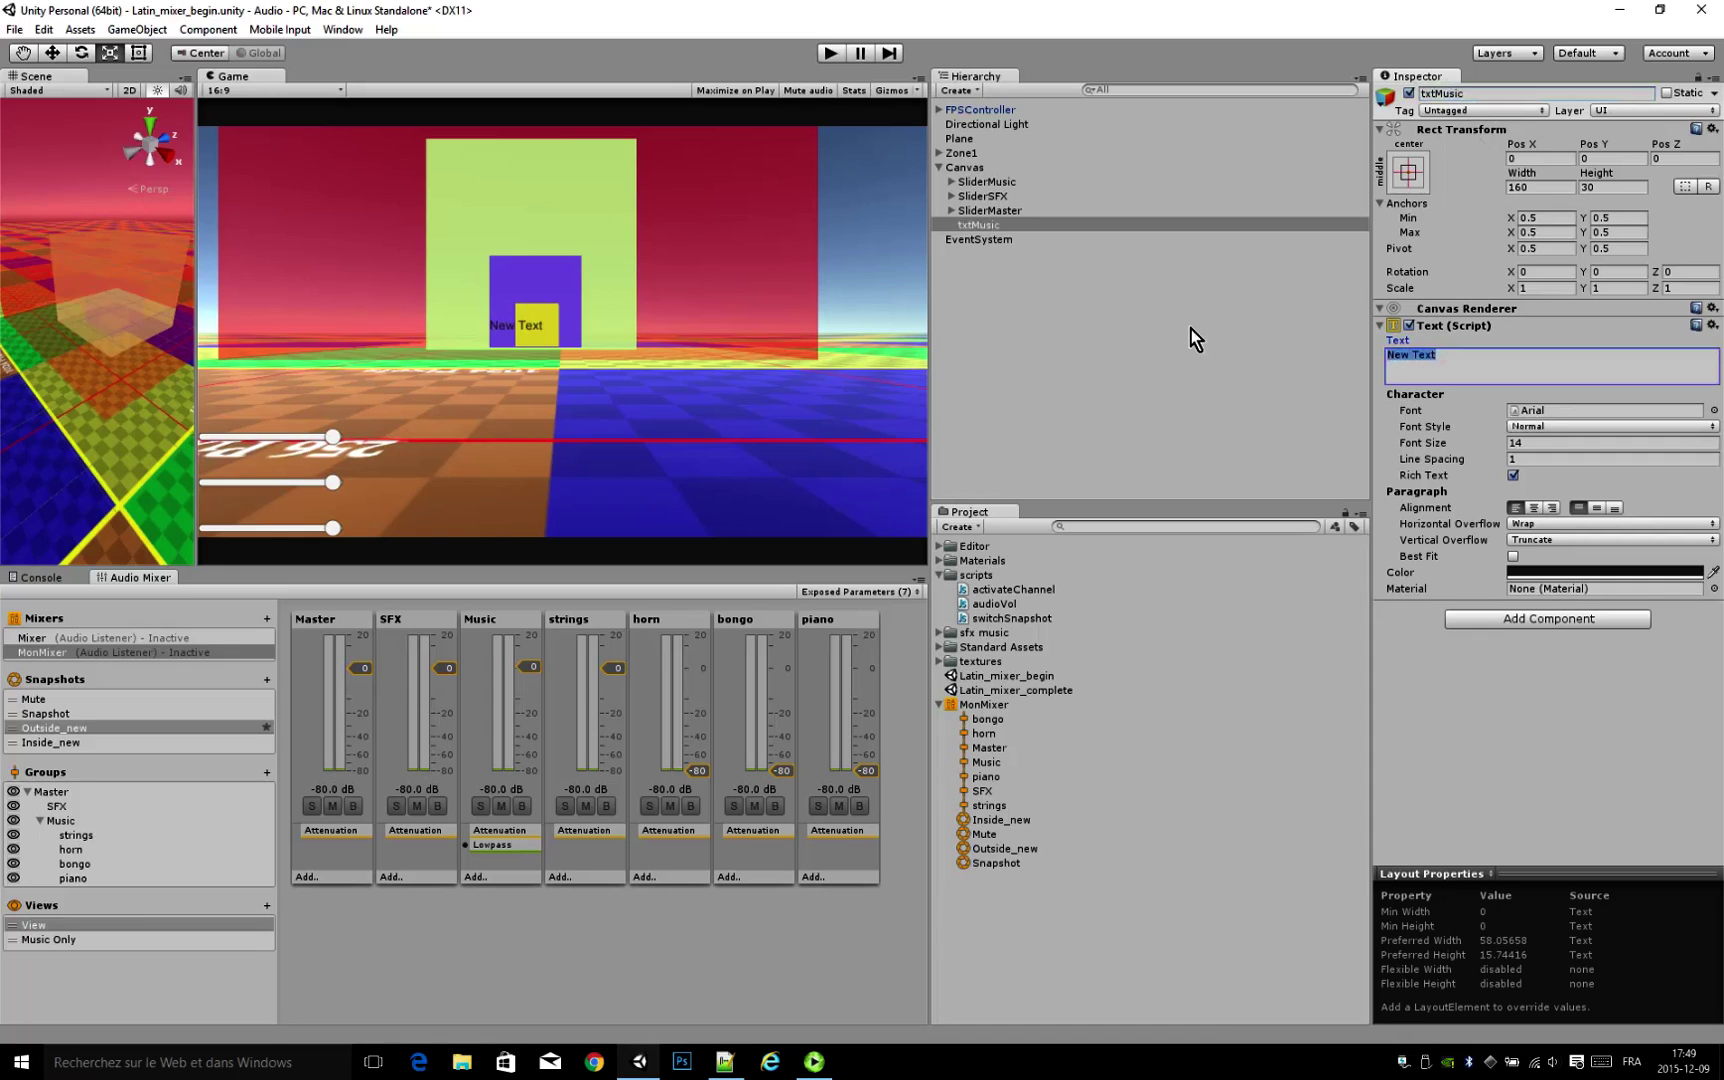
pyautogui.write('Musique')
pyautogui.press('Return')
# Step: Set txtMusic's horizontal and vertical overflow to Overflow and align its text vertically to the middle
pyautogui.click(1556, 524)
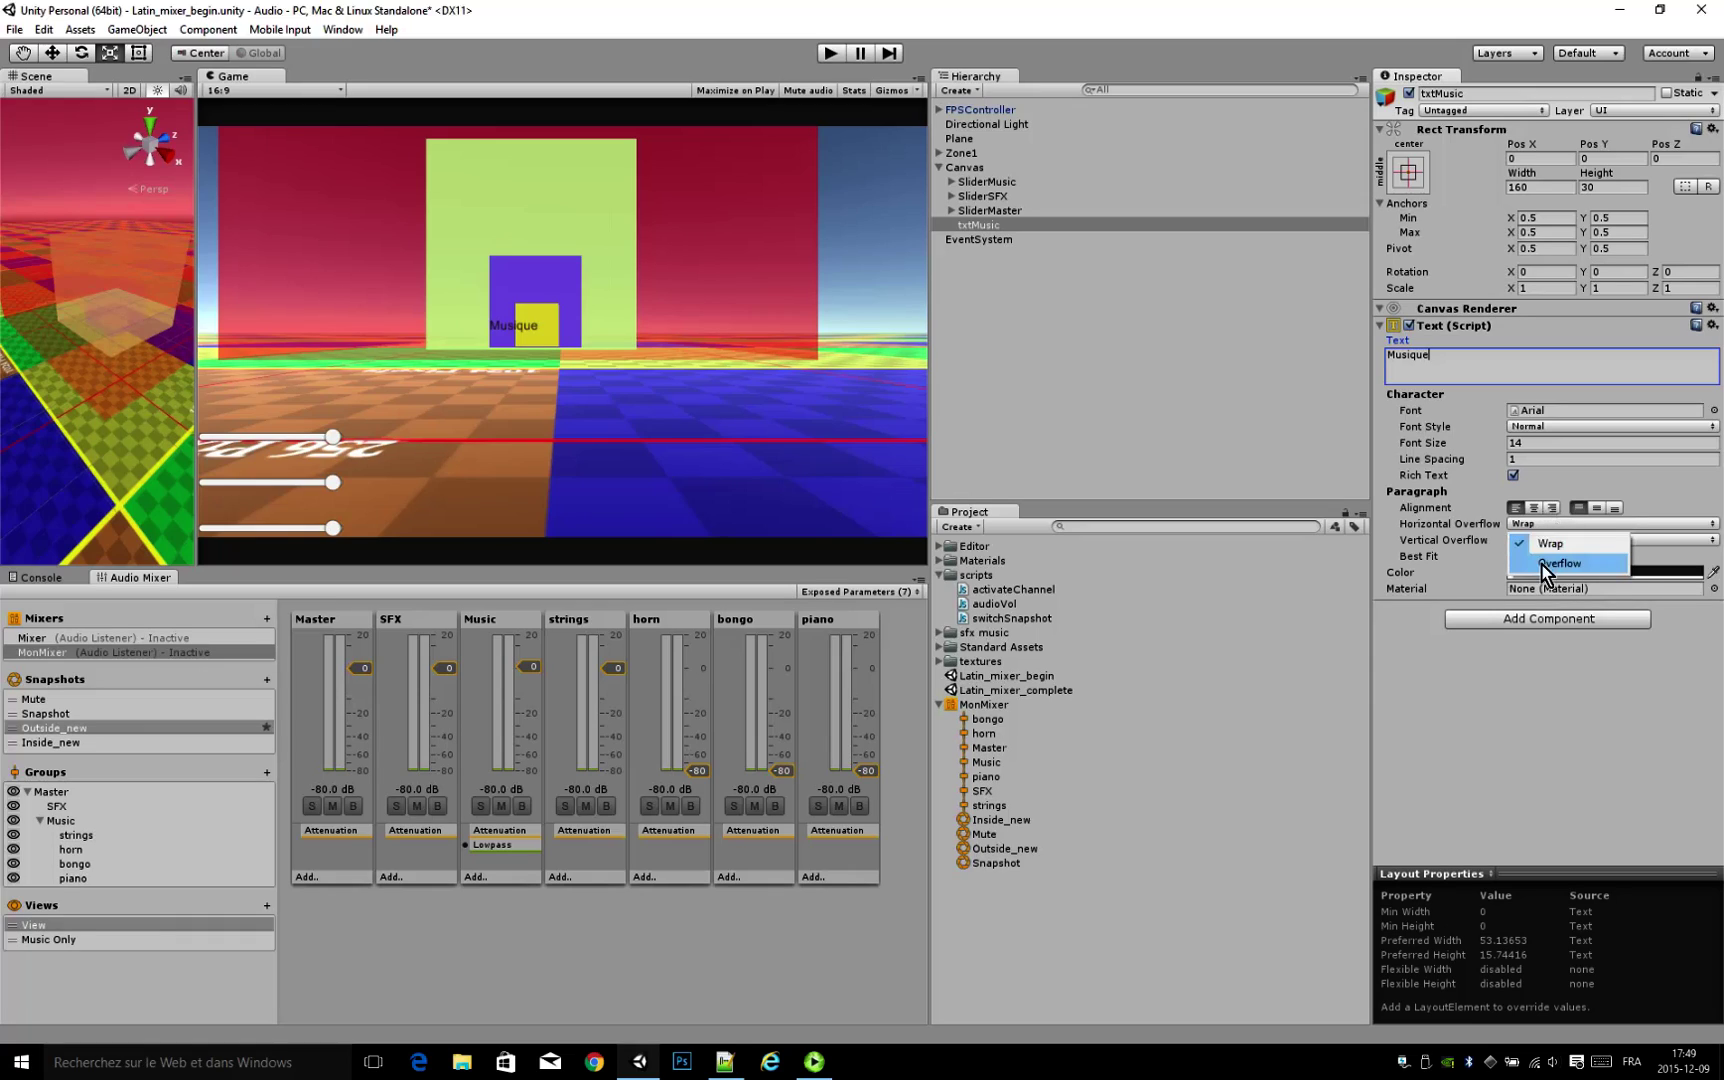
pyautogui.click(1545, 565)
pyautogui.click(1555, 540)
pyautogui.click(1552, 582)
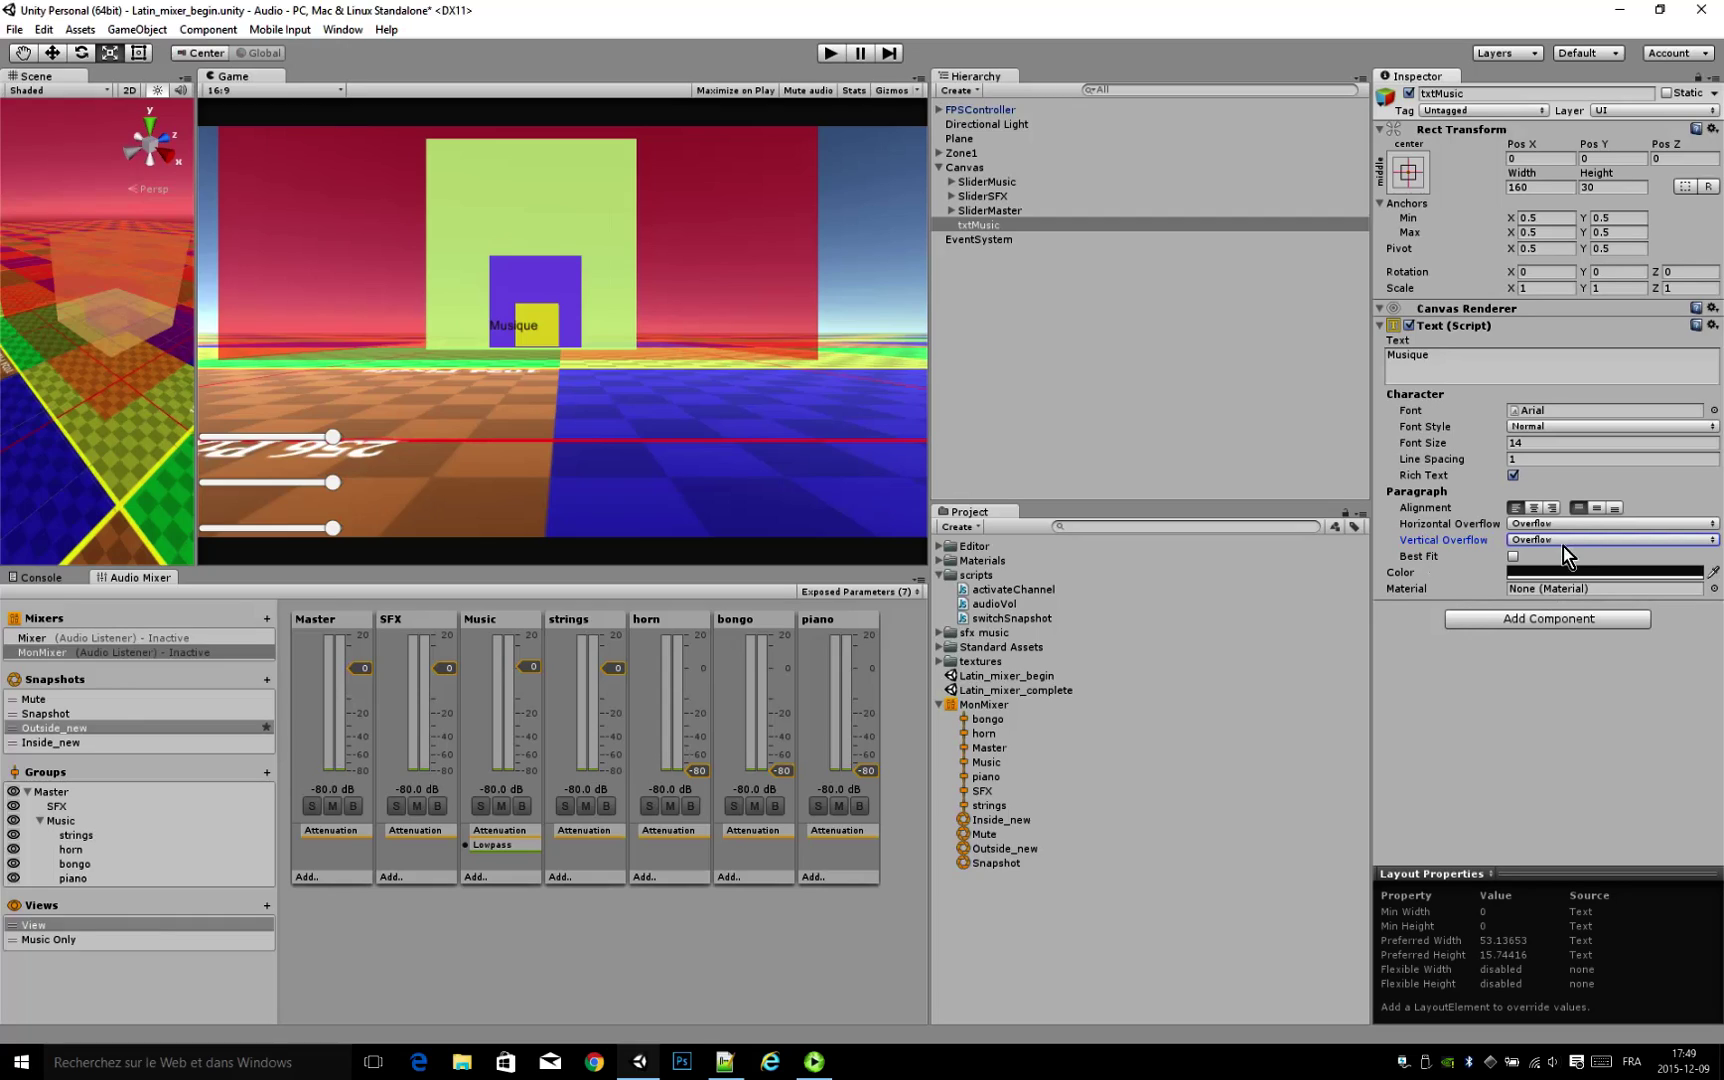
pyautogui.click(1597, 509)
pyautogui.press('r')
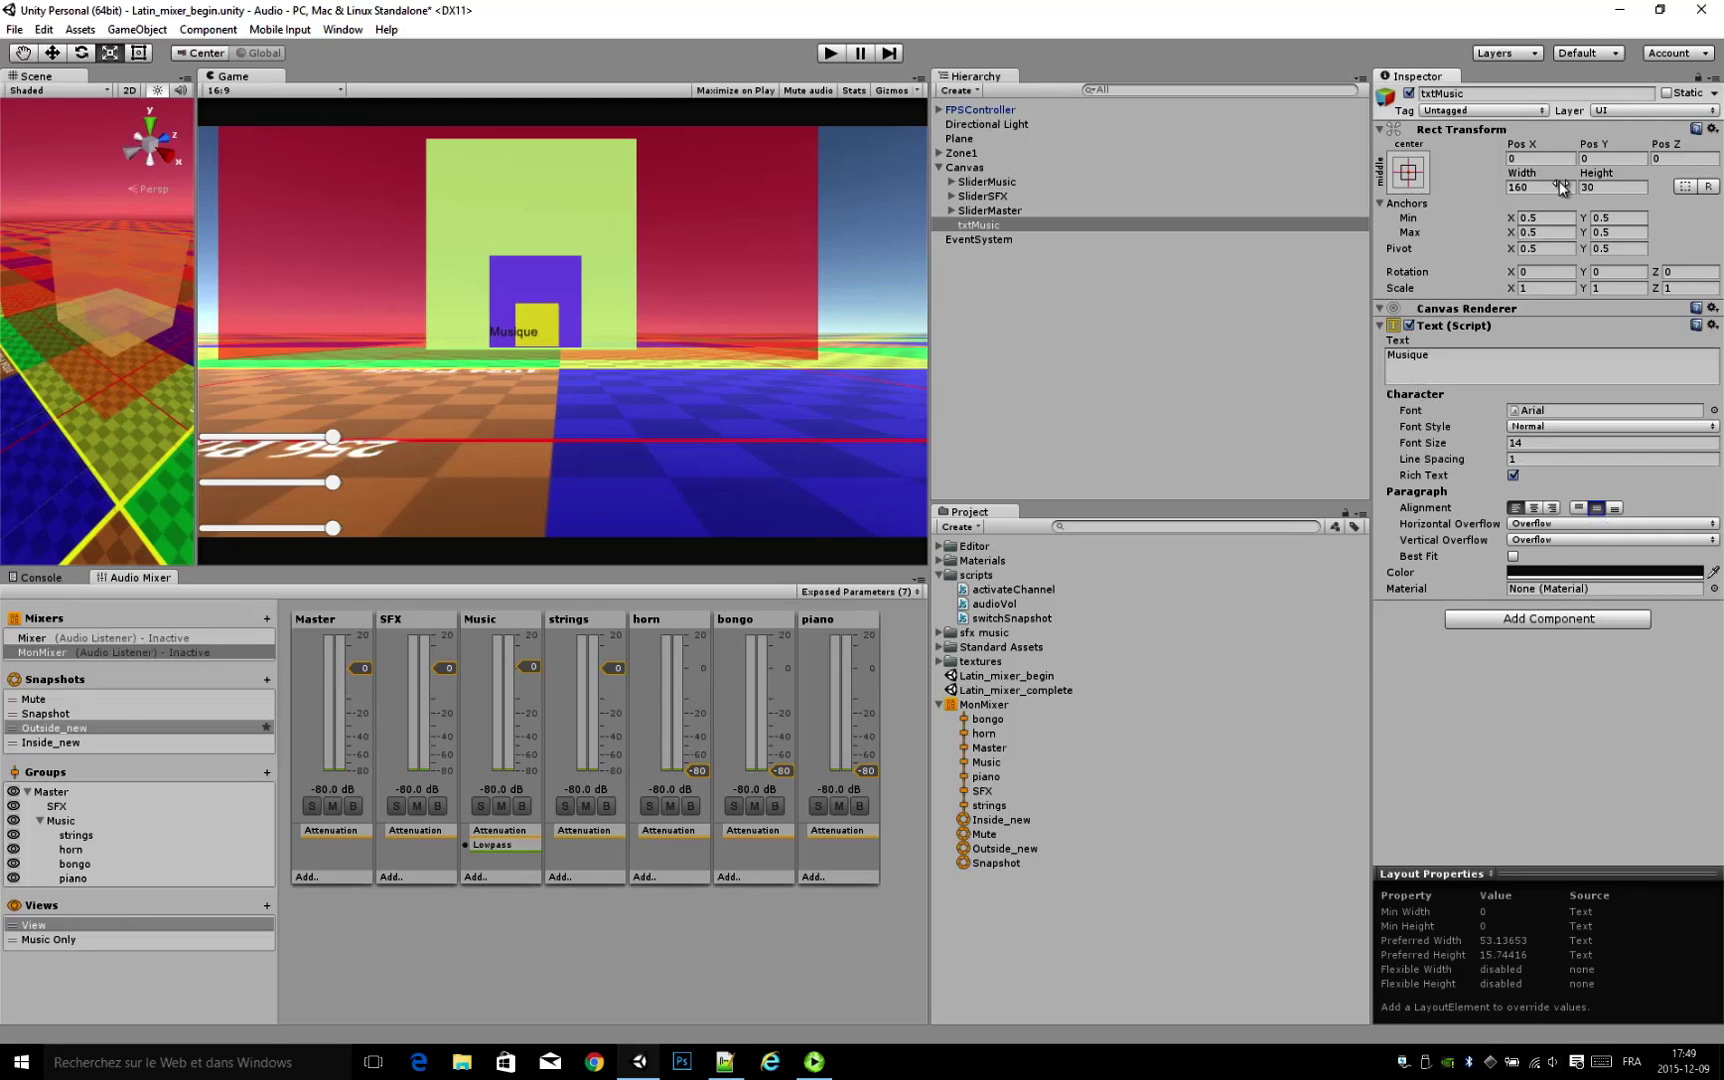
# Step: Anchor txtMusic to the bottom left of the Canvas and set its Pos X to 0
pyautogui.click(1390, 162)
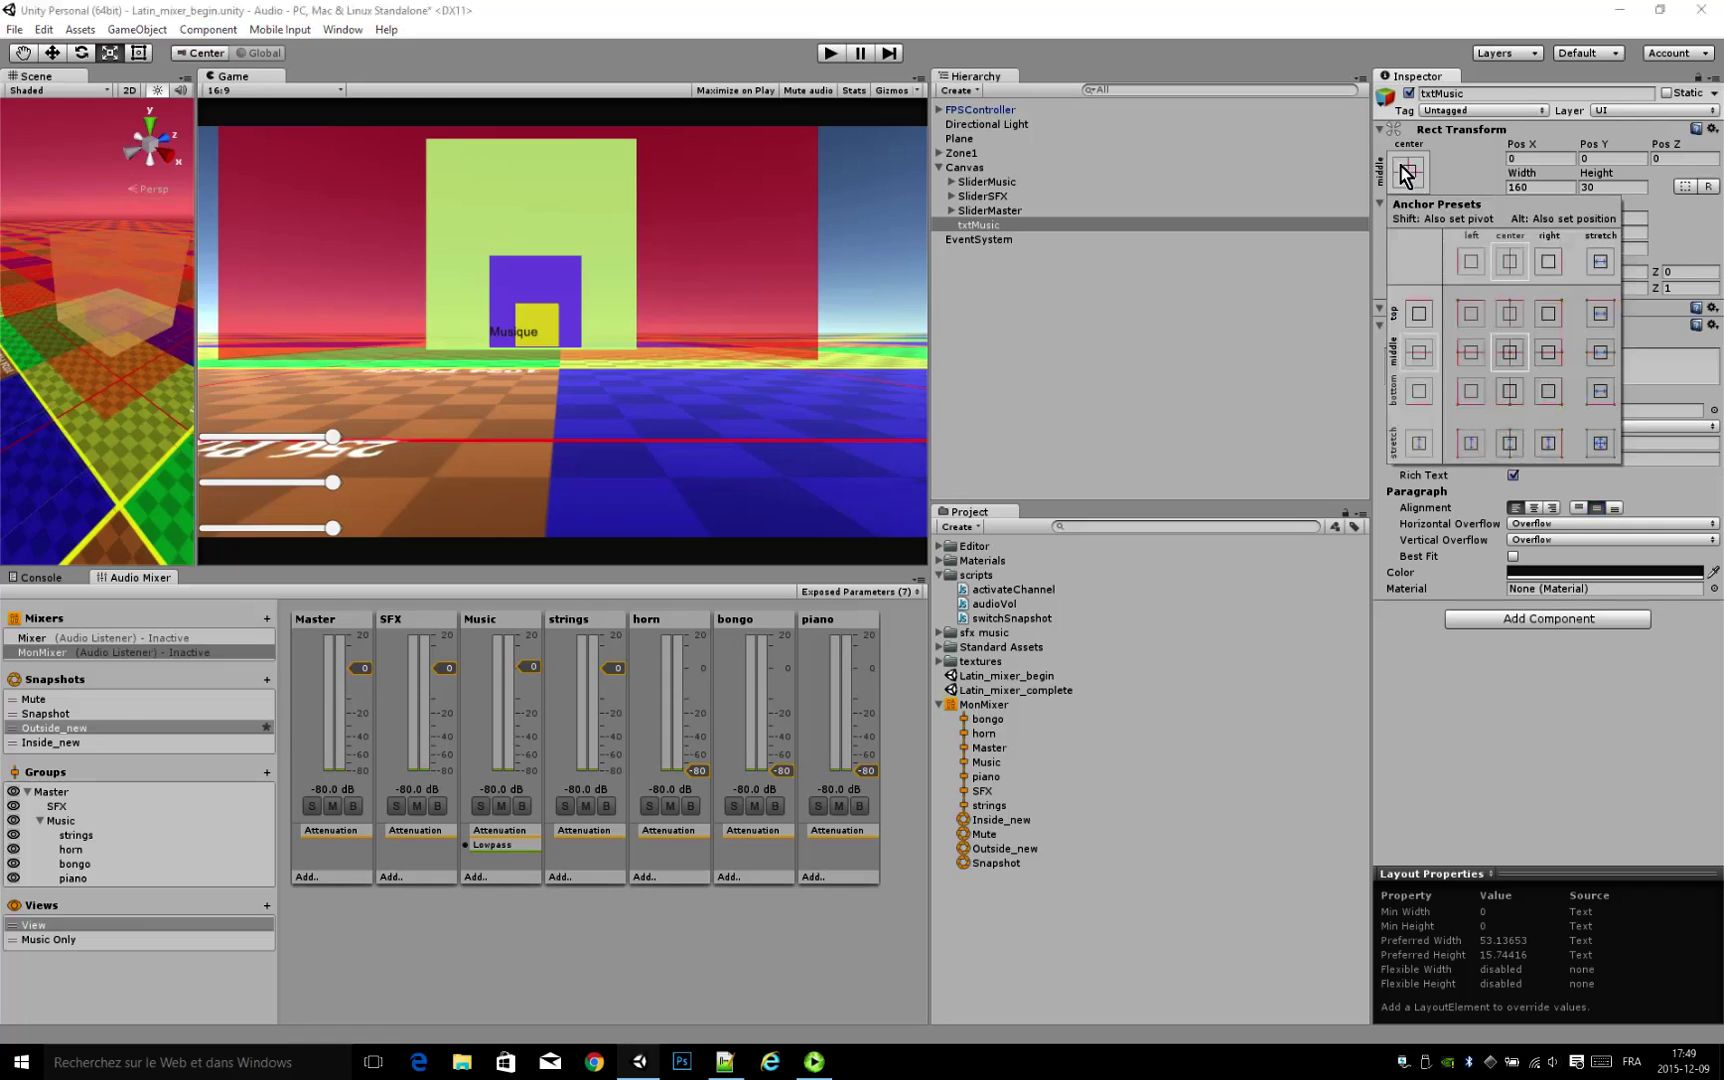
pyautogui.click(1463, 404)
pyautogui.click(1543, 160)
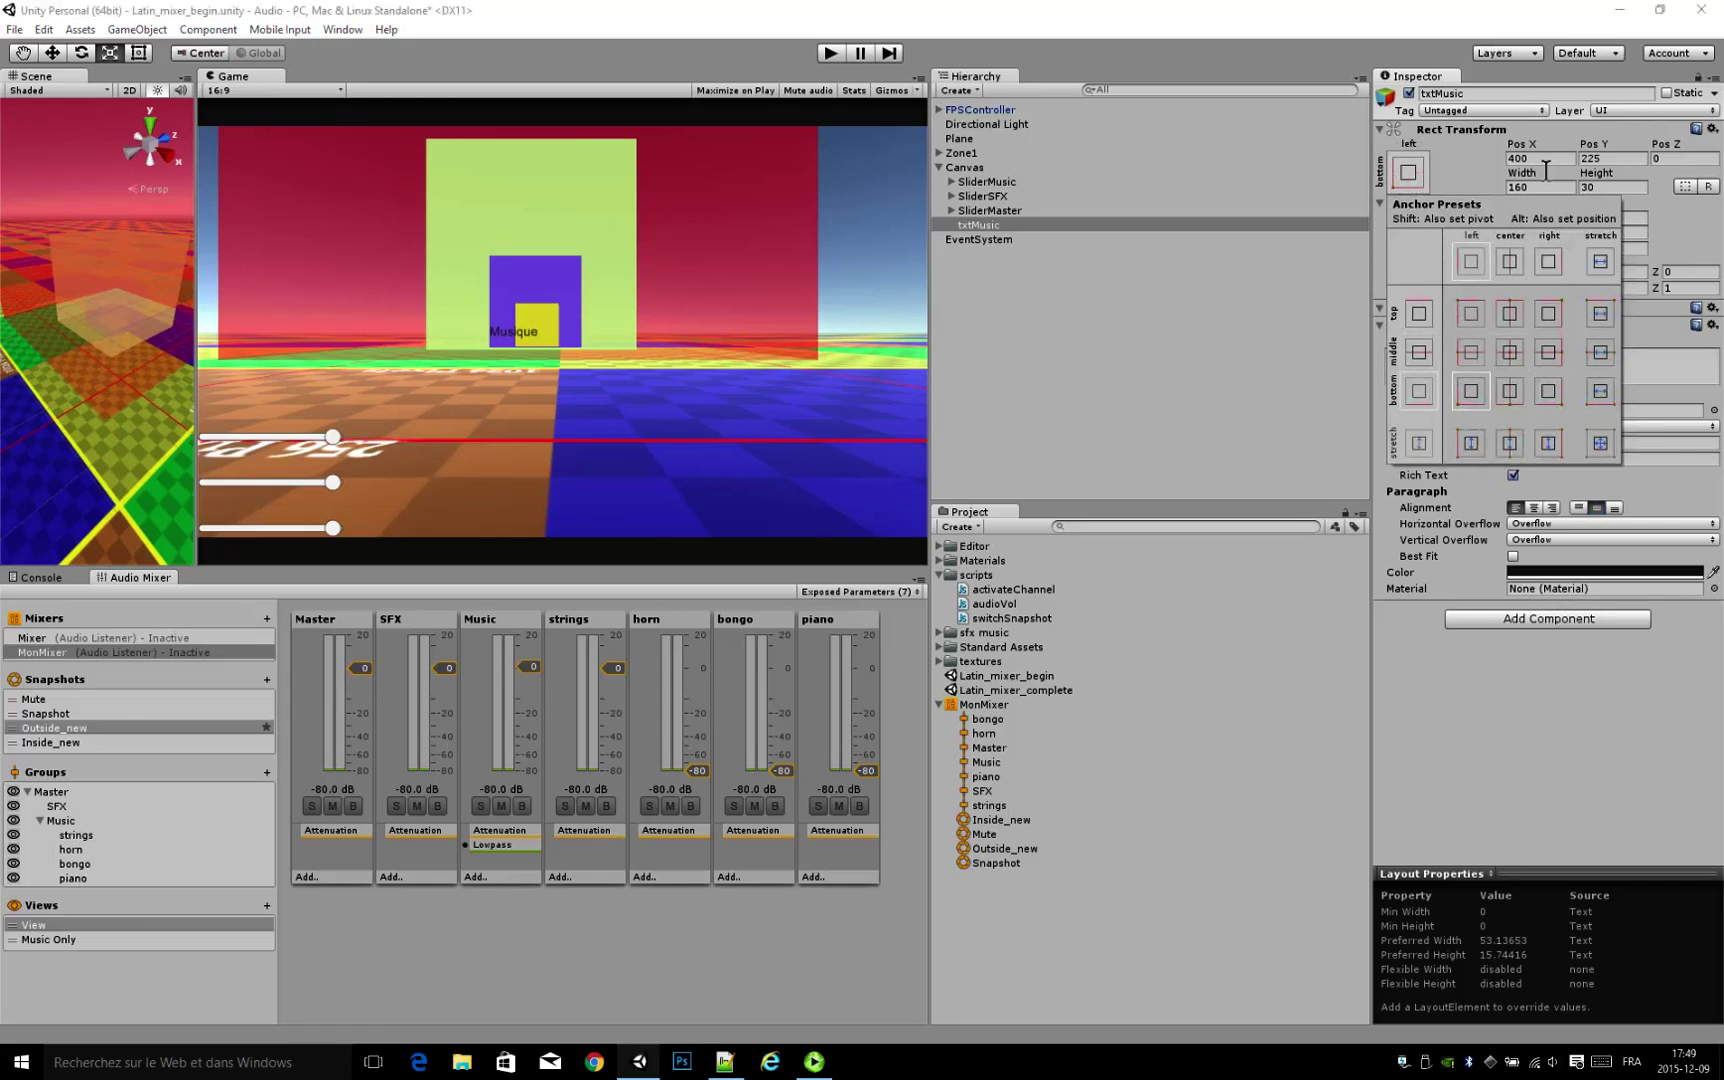
pyautogui.write('0')
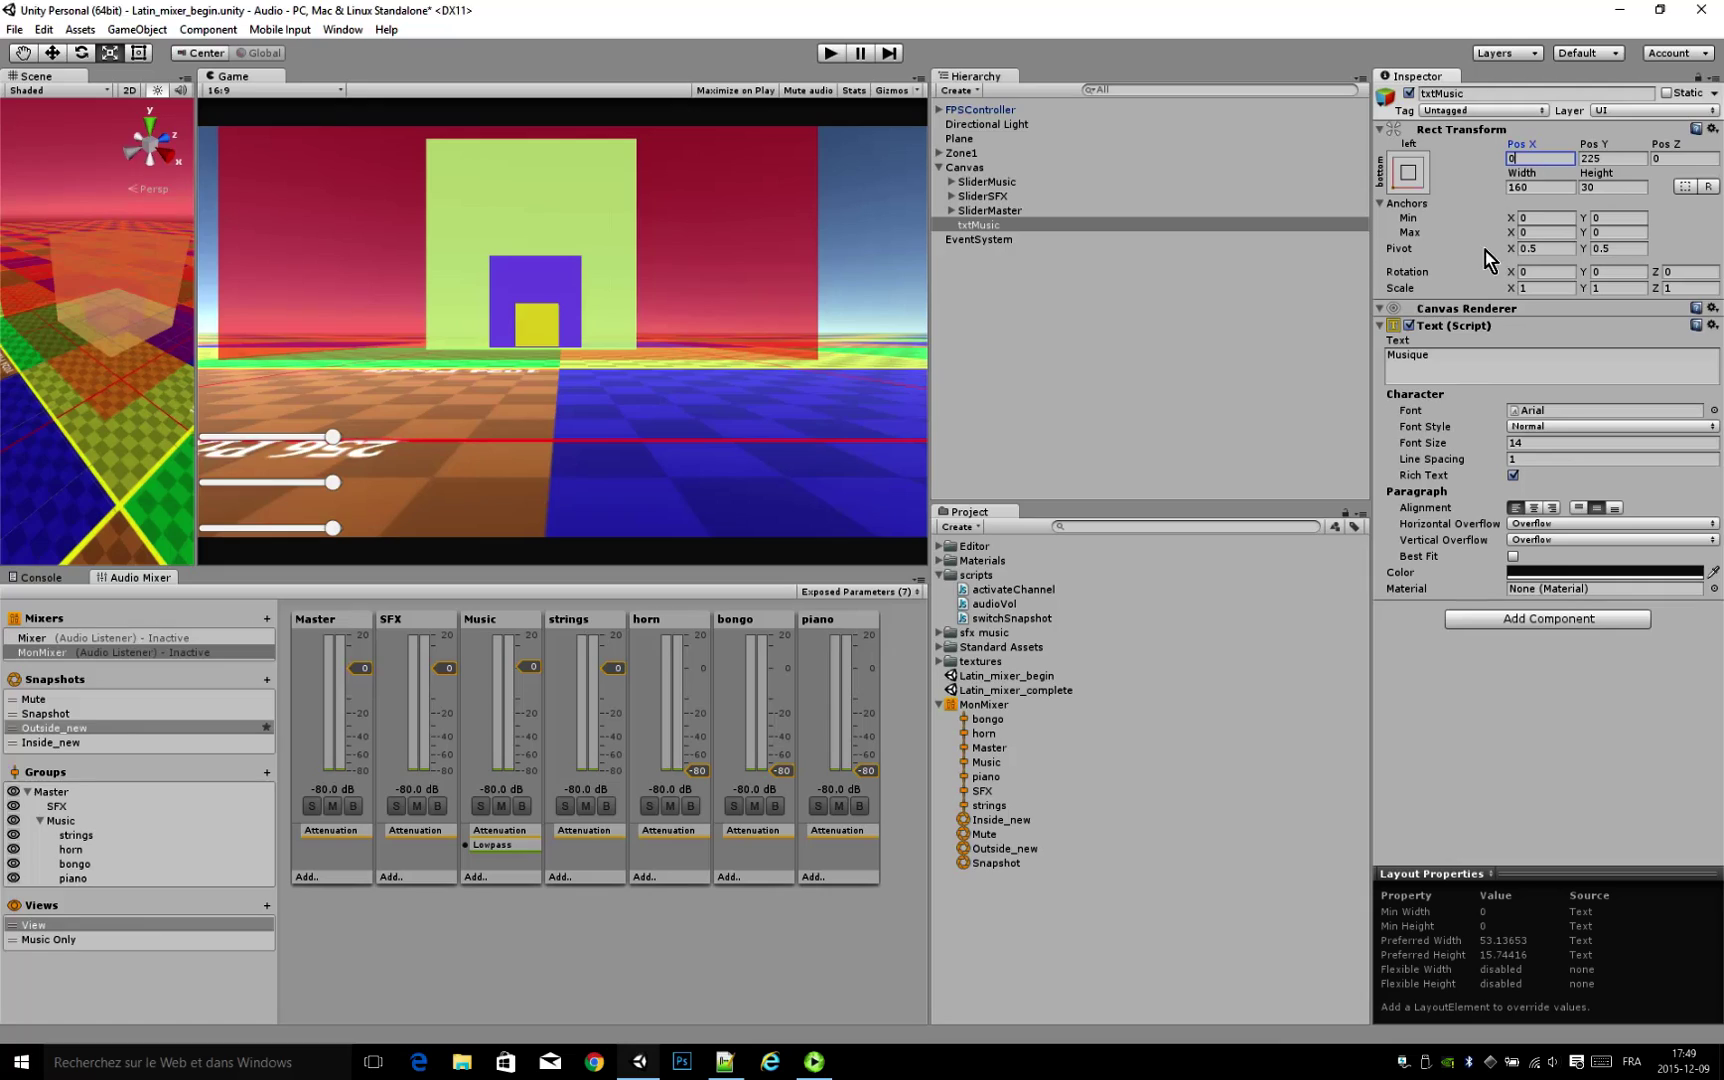
# Step: Set txtMusic's Pivot X to 0 and its Pos X back to 0
pyautogui.click(1634, 161)
pyautogui.click(1548, 250)
pyautogui.write('0')
pyautogui.press('Tab')
pyautogui.click(1570, 158)
pyautogui.write('0')
# Step: Place the Musique label just above SliderMusic, at Pos X 6 and Pos Y about 36
pyautogui.click(1630, 161)
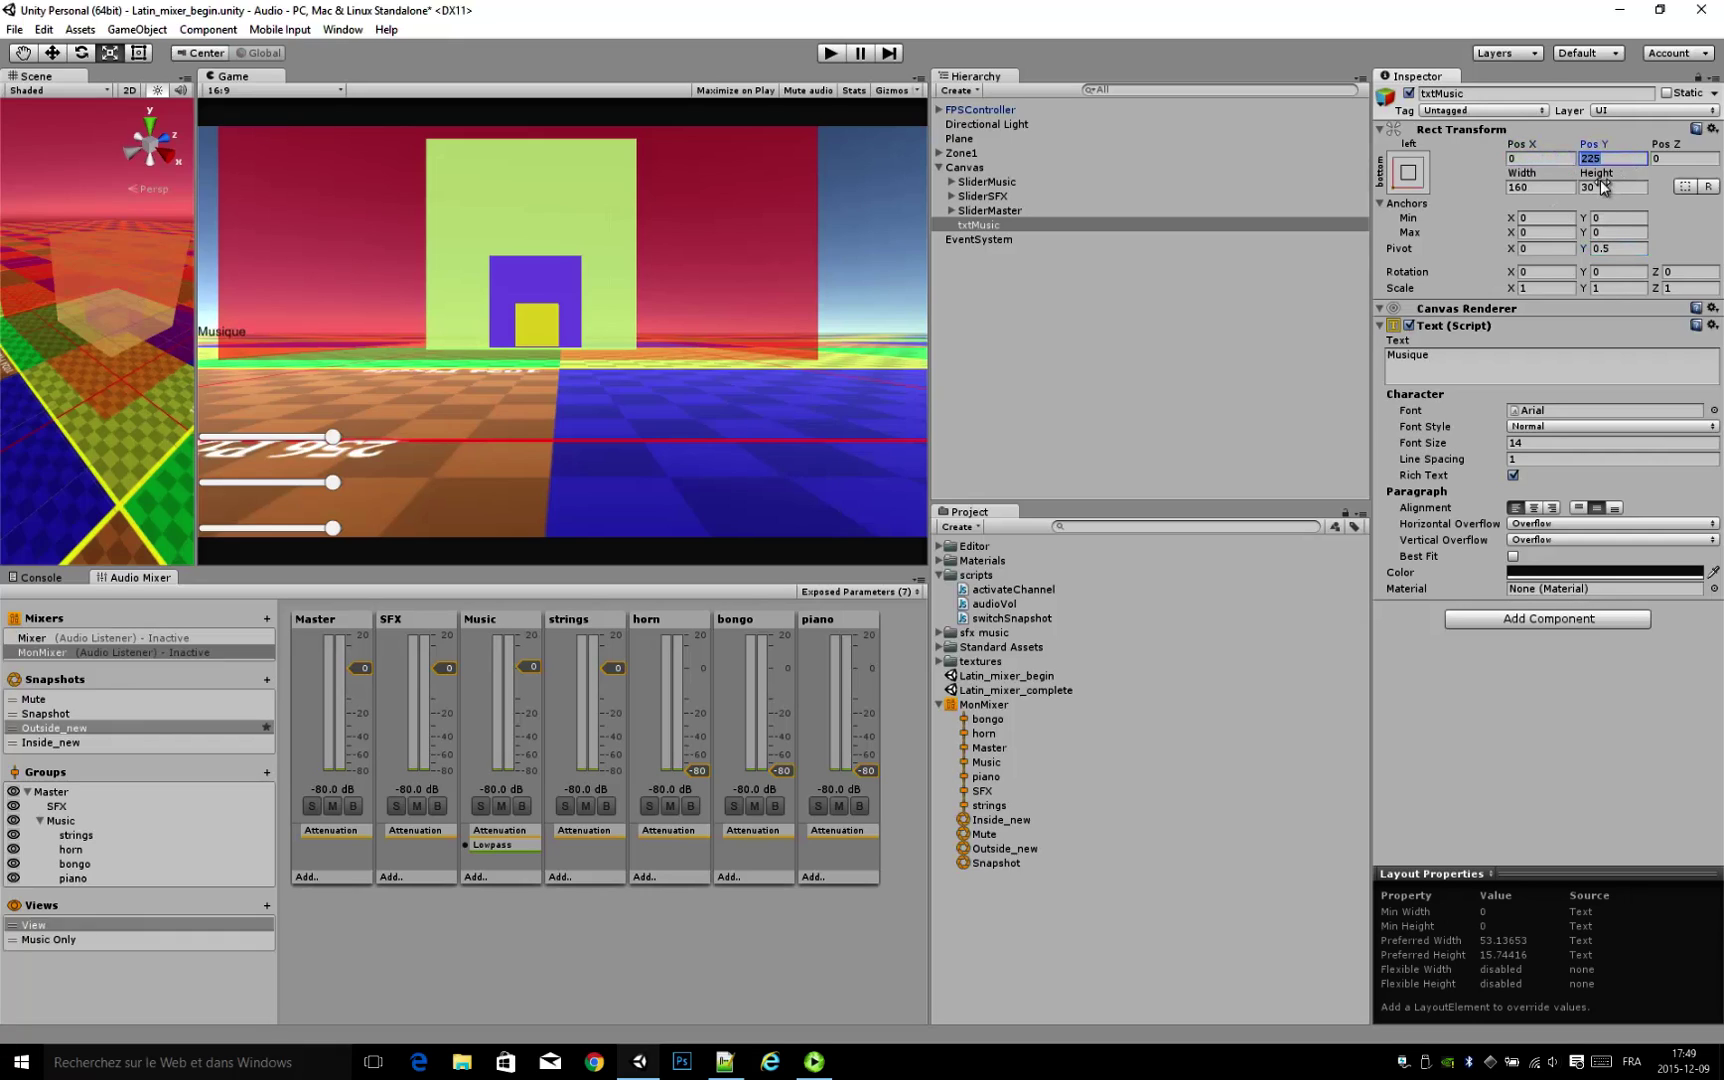
pyautogui.moveTo(1515, 147); pyautogui.dragTo(1698, 182)
pyautogui.click(1538, 158)
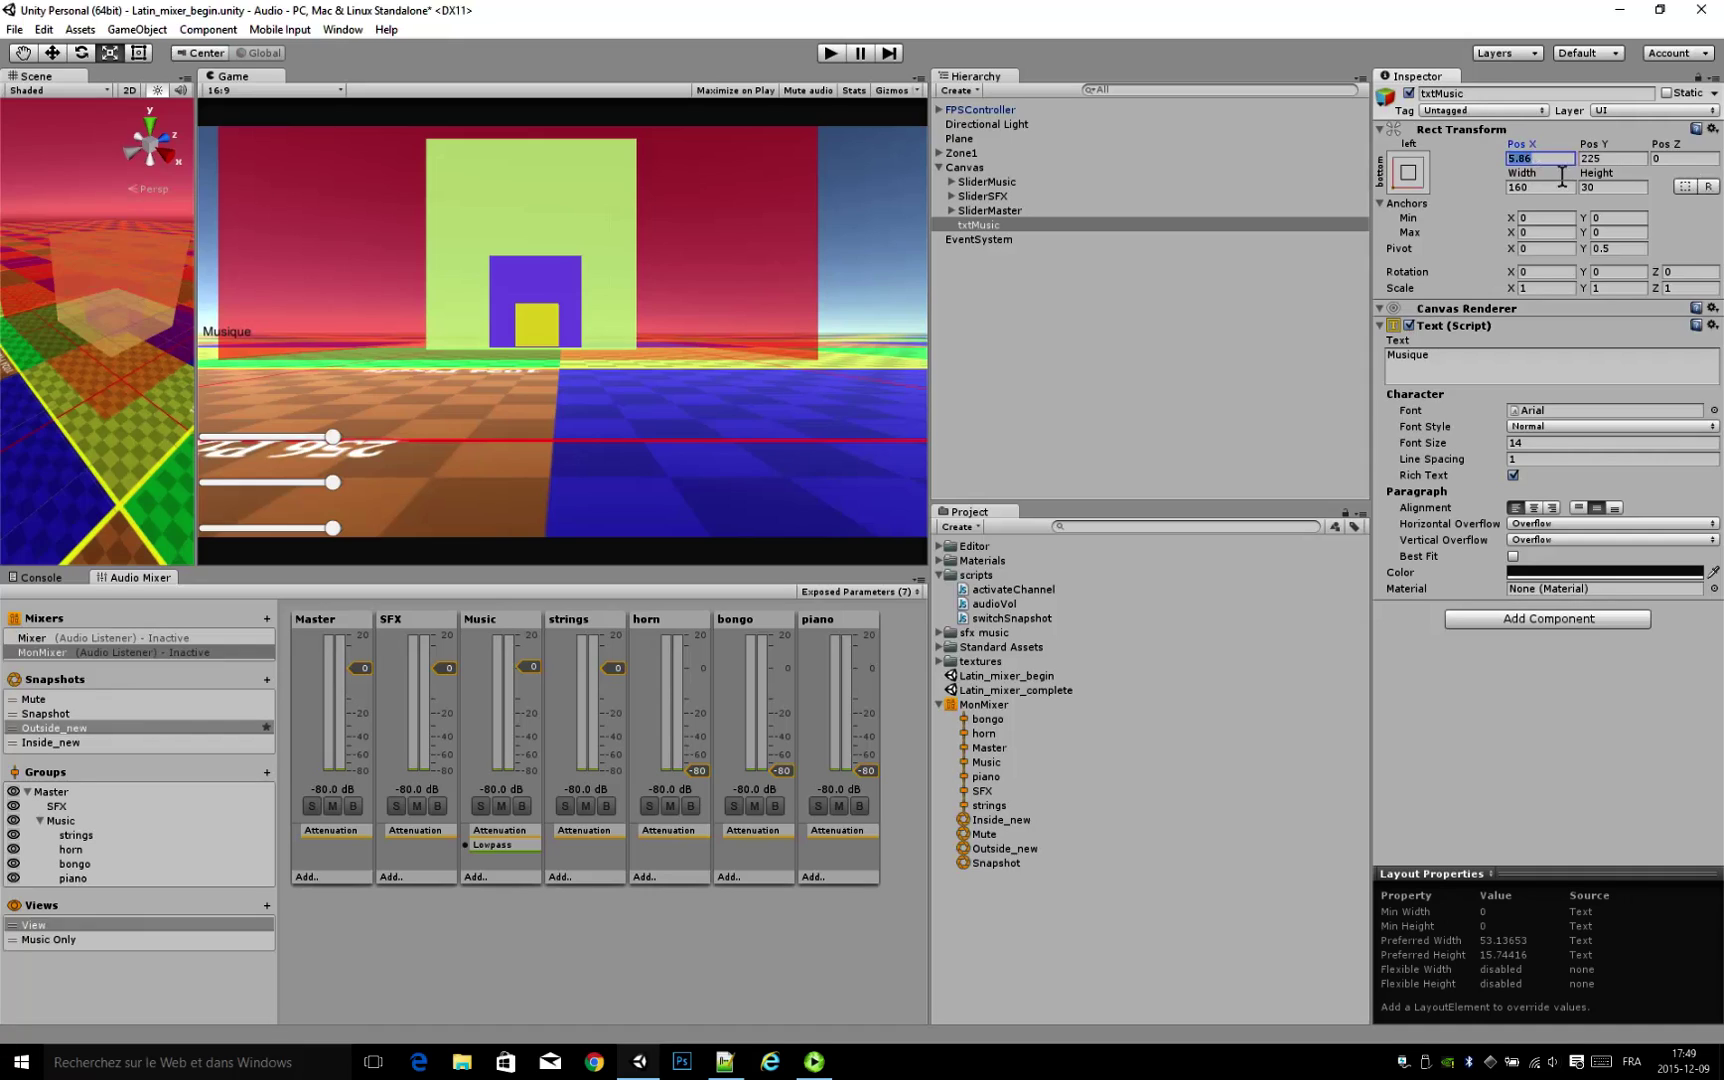
pyautogui.write('6')
pyautogui.press('Tab')
pyautogui.write('0')
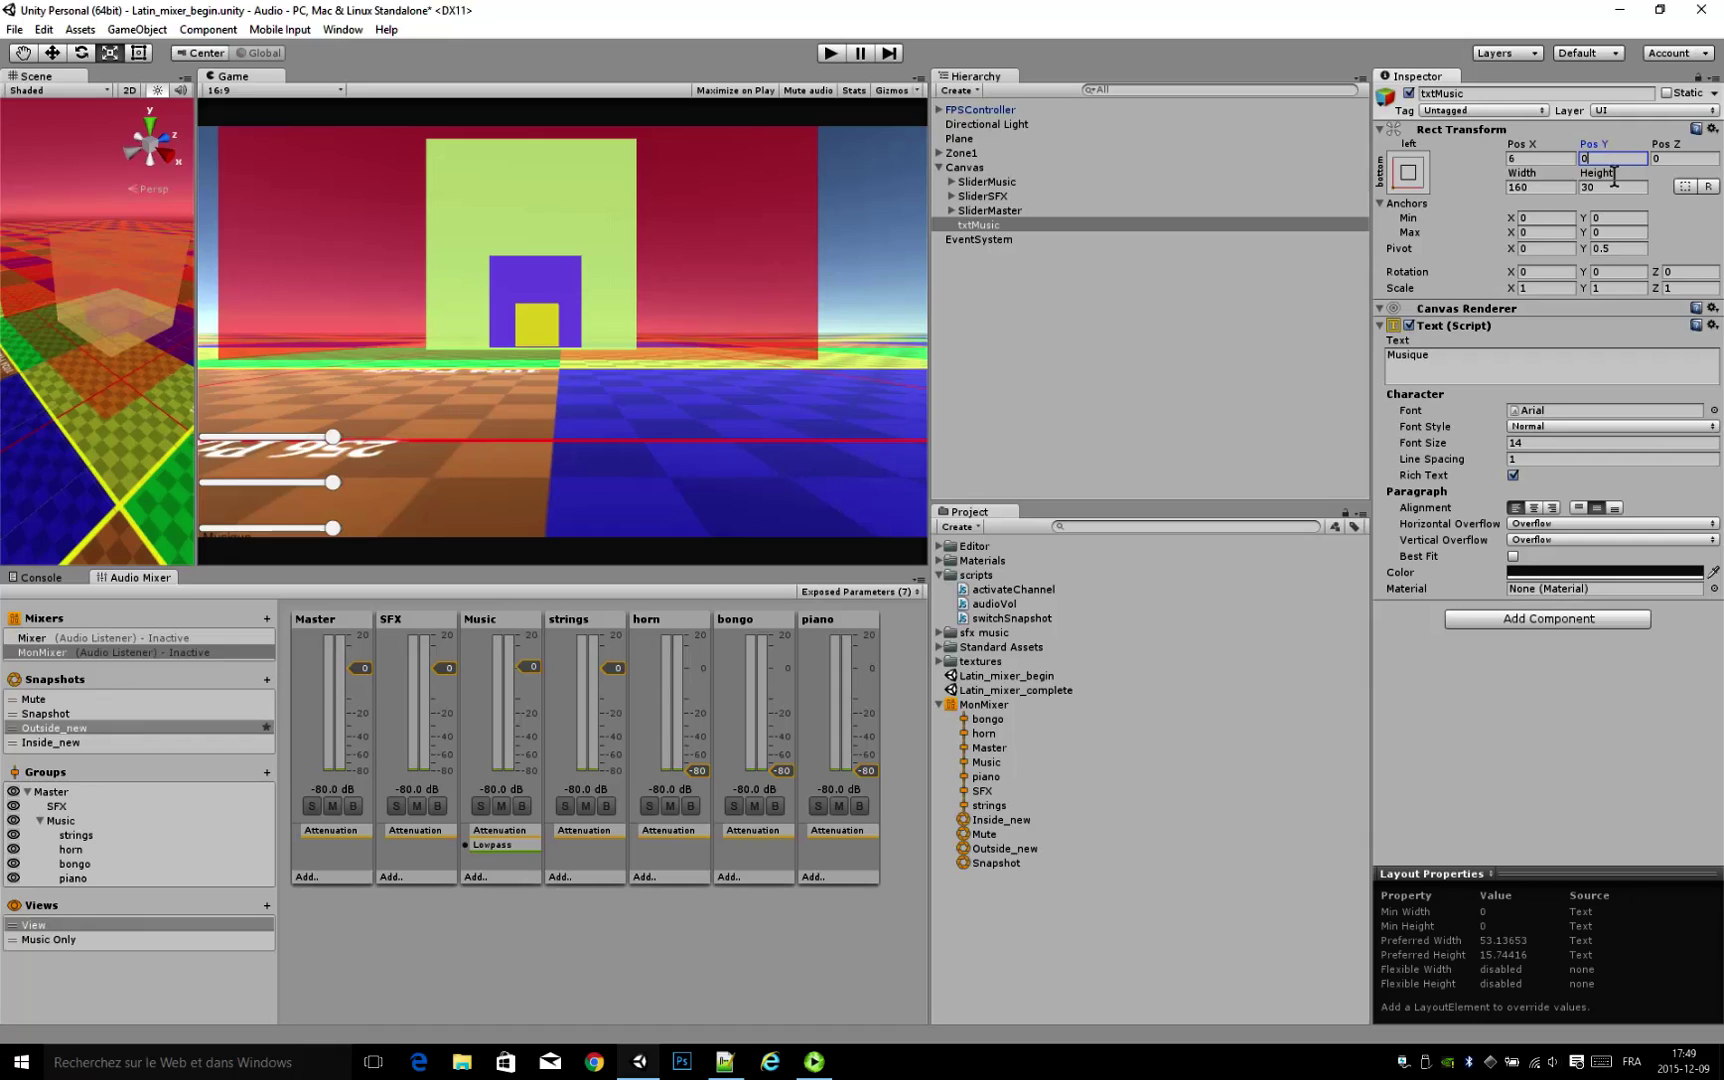
pyautogui.moveTo(1602, 155); pyautogui.dragTo(681, 212)
pyautogui.moveTo(1598, 146); pyautogui.dragTo(127, 258)
# Step: Duplicate txtMusic within the Canvas and rename the copy as txtSFX
pyautogui.click(983, 228)
pyautogui.hotkey('ctrl', 'd')
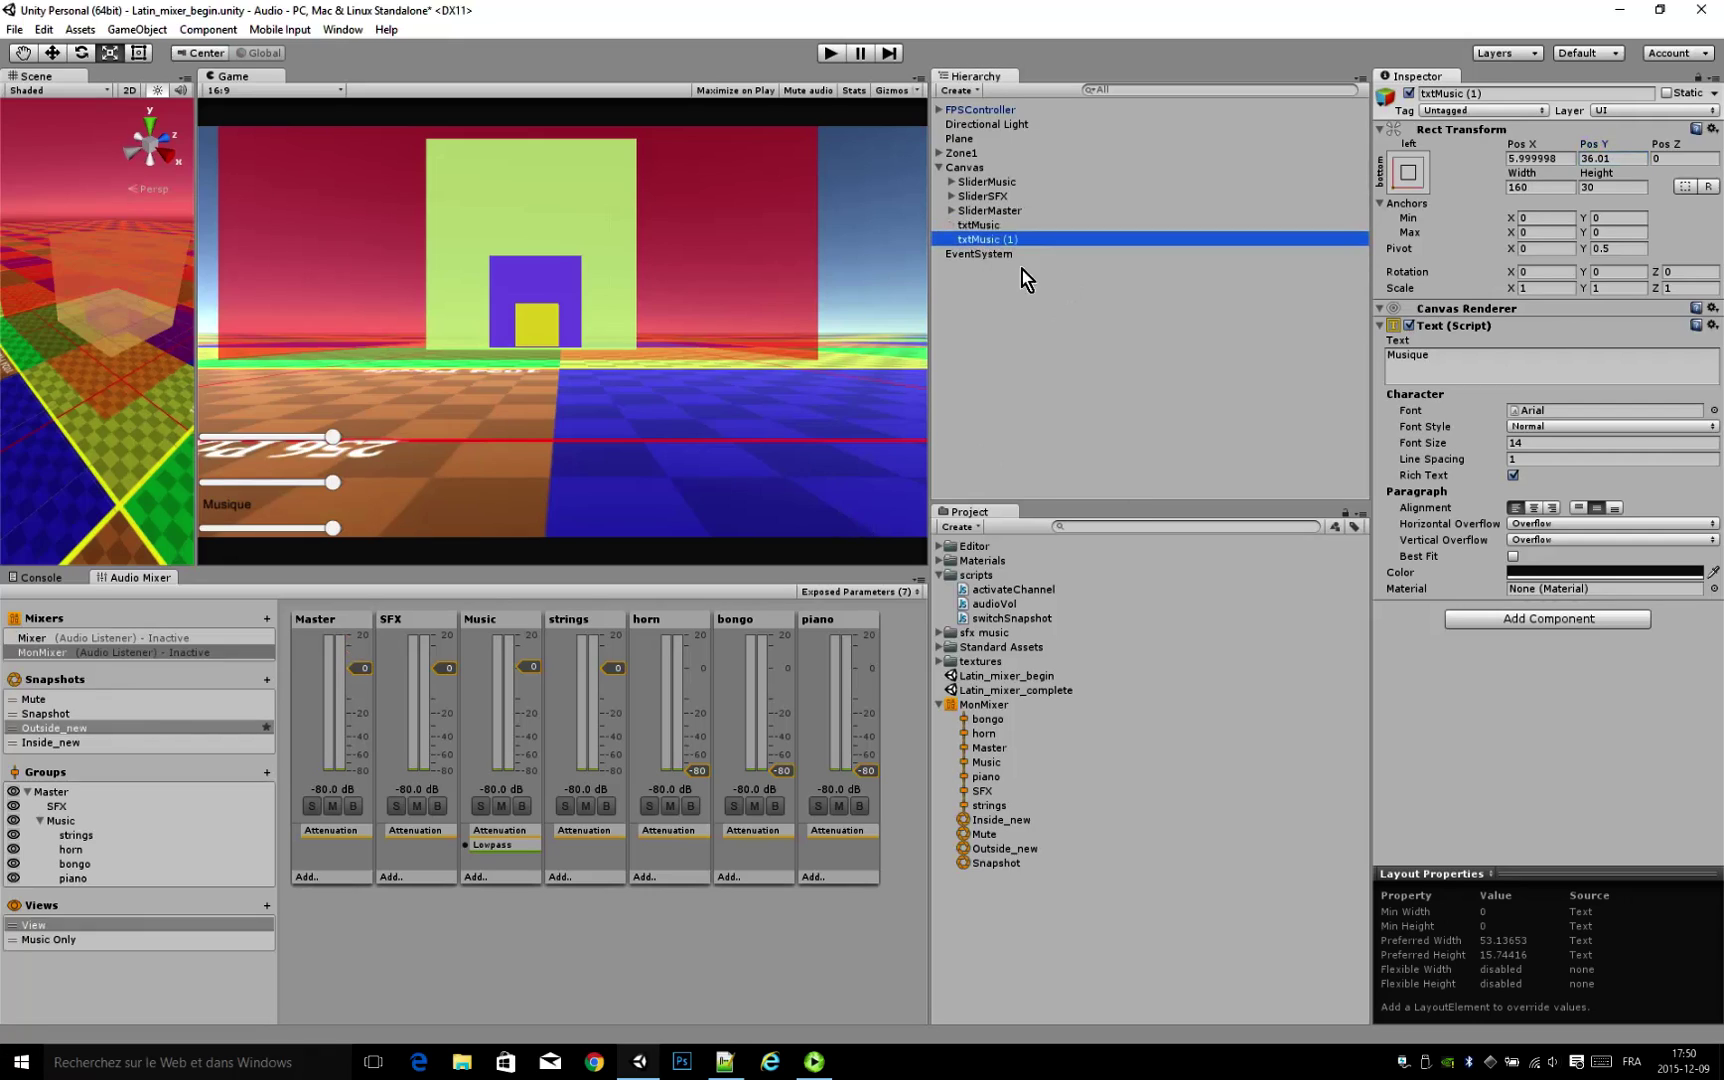
pyautogui.click(1545, 94)
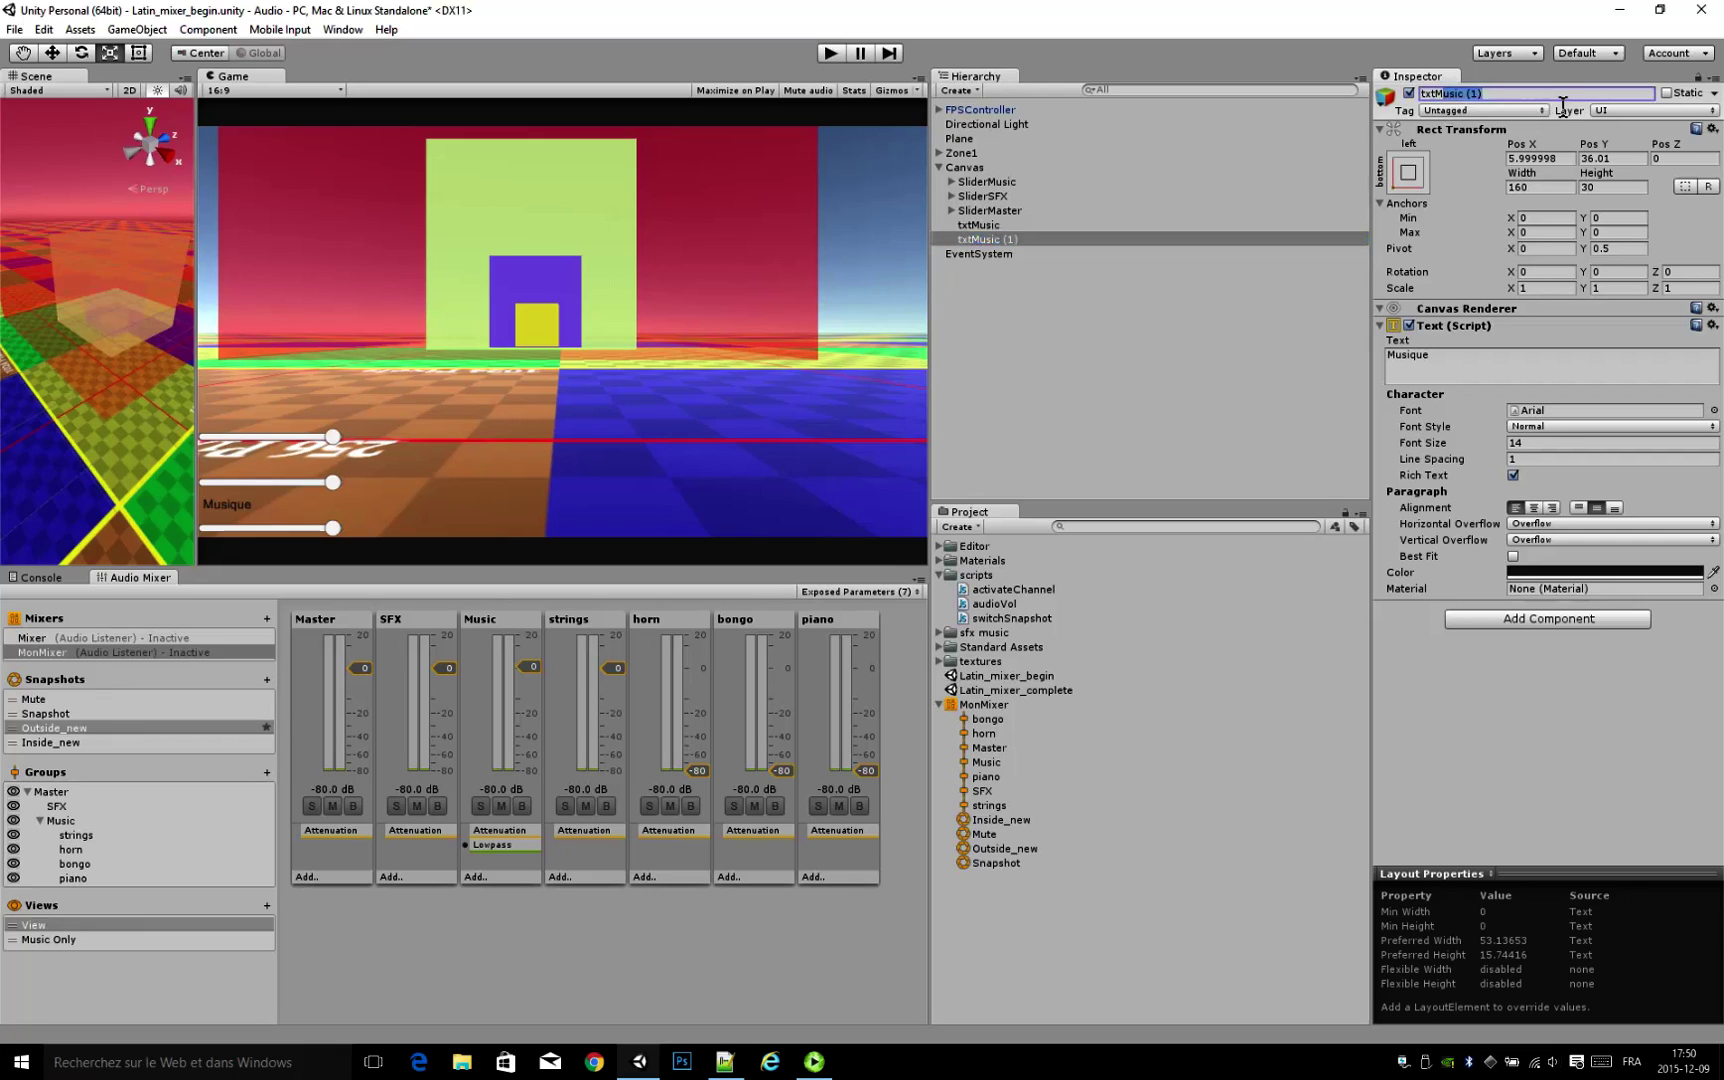
pyautogui.press('BackSpace')
pyautogui.write('SFX')
pyautogui.press('Return')
# Step: Change txtSFX's displayed text to SFX and move it above SliderSFX, at Pos Y about 84.8
pyautogui.click(1465, 378)
pyautogui.write('SFX')
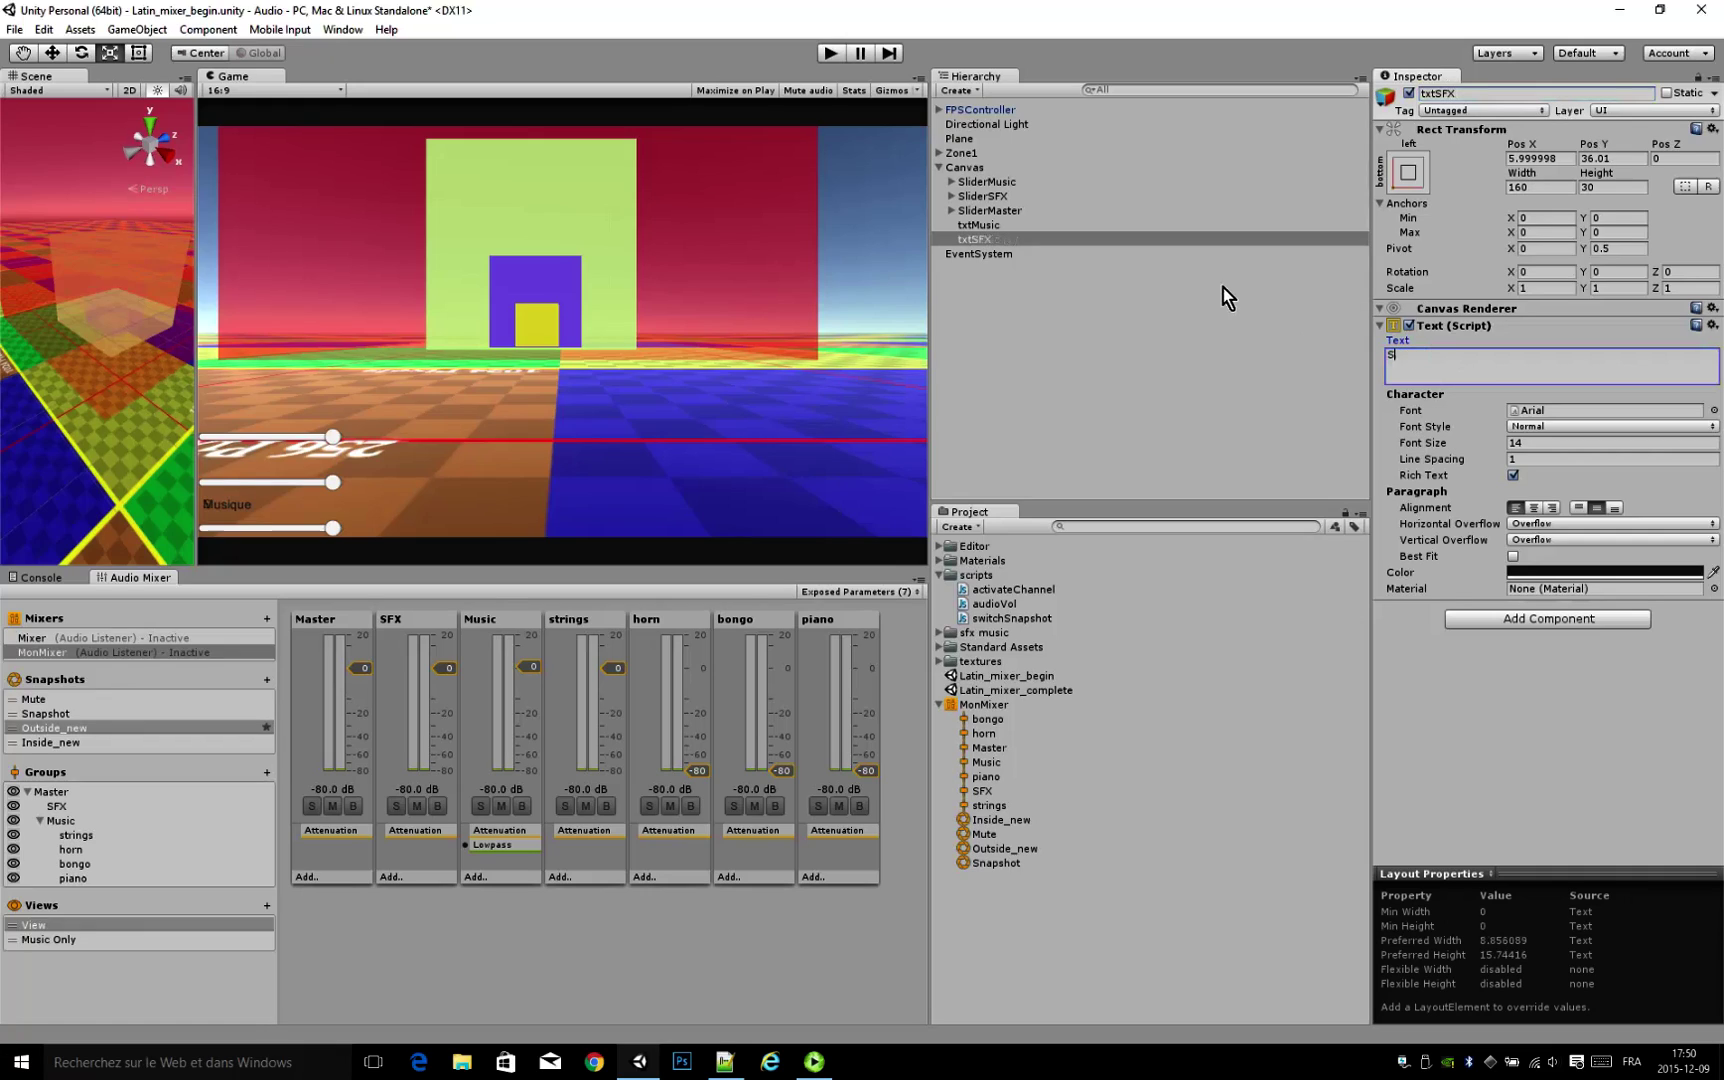
pyautogui.press('Return')
pyautogui.press('BackSpace')
pyautogui.moveTo(1592, 144); pyautogui.dragTo(168, 179)
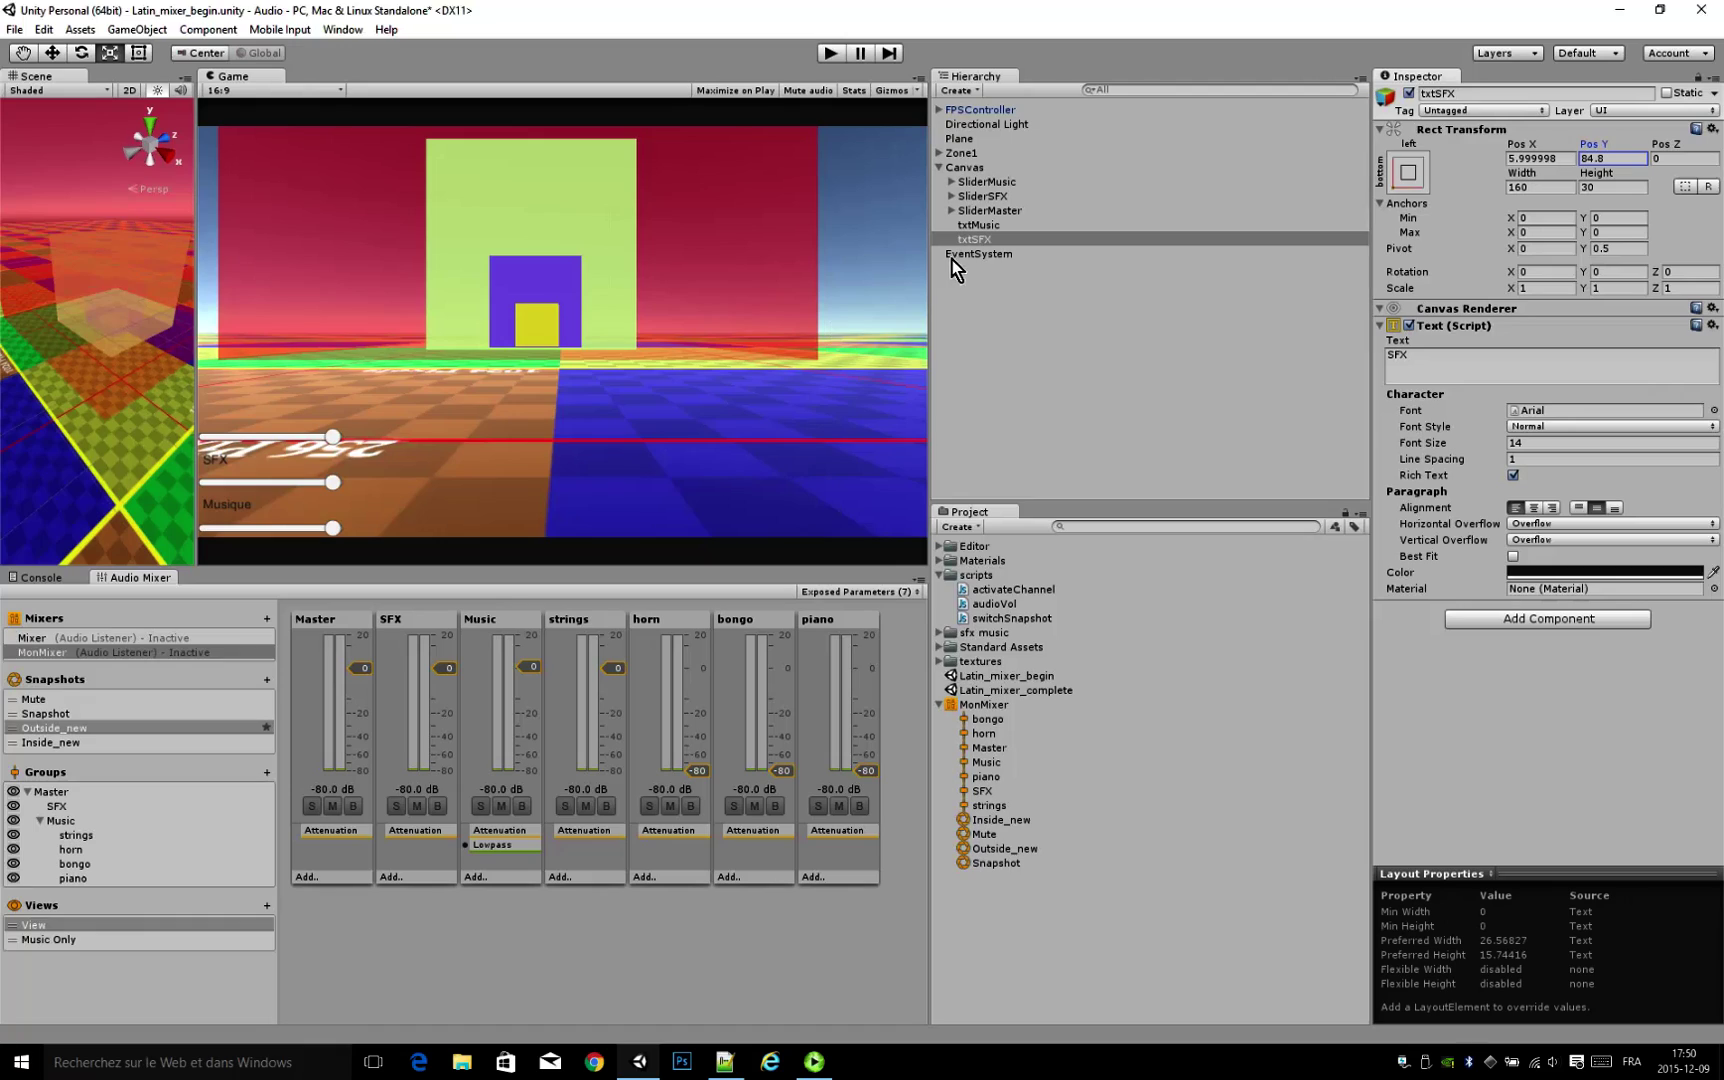
# Step: Duplicate the txtSFX label within the Canvas and rename the copy as txtMaster
pyautogui.click(987, 245)
pyautogui.hotkey('ctrl', 'd')
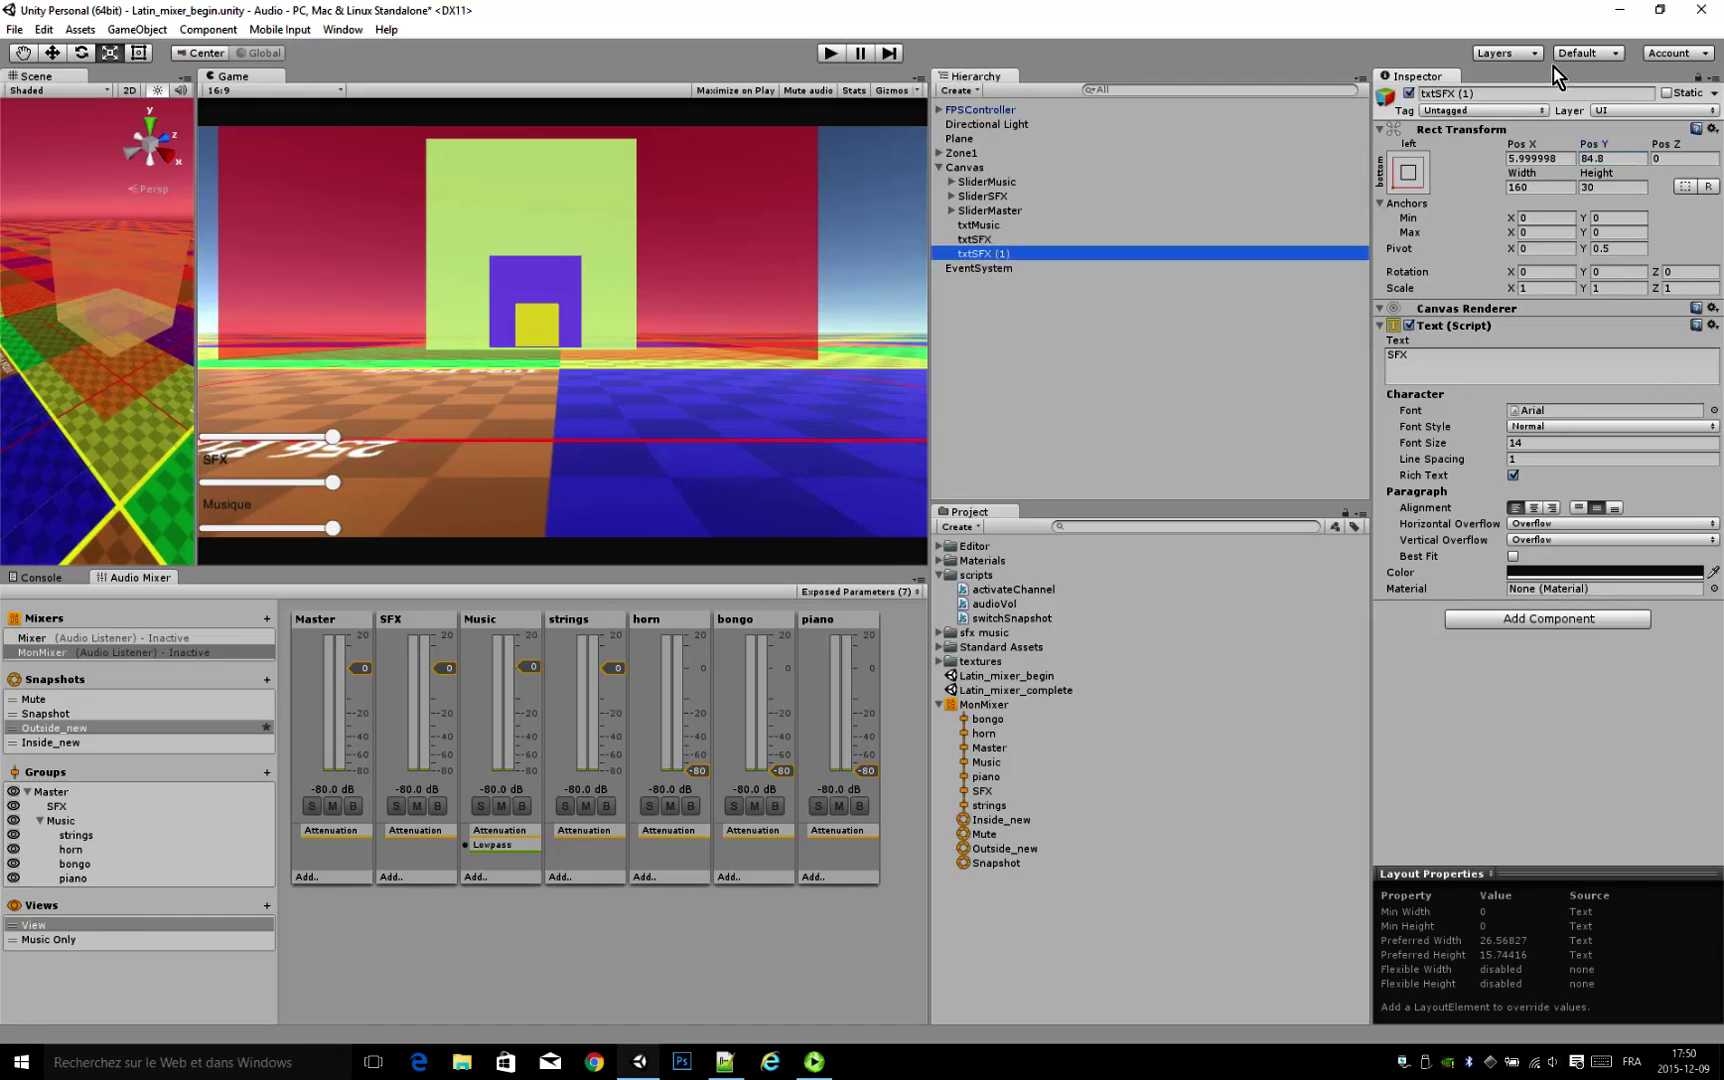
pyautogui.click(1442, 94)
pyautogui.press('BackSpace')
pyautogui.press('BackSpace')
pyautogui.press('BackSpace')
pyautogui.press('BackSpace')
pyautogui.press('BackSpace')
pyautogui.press('BackSpace')
pyautogui.press('BackSpace')
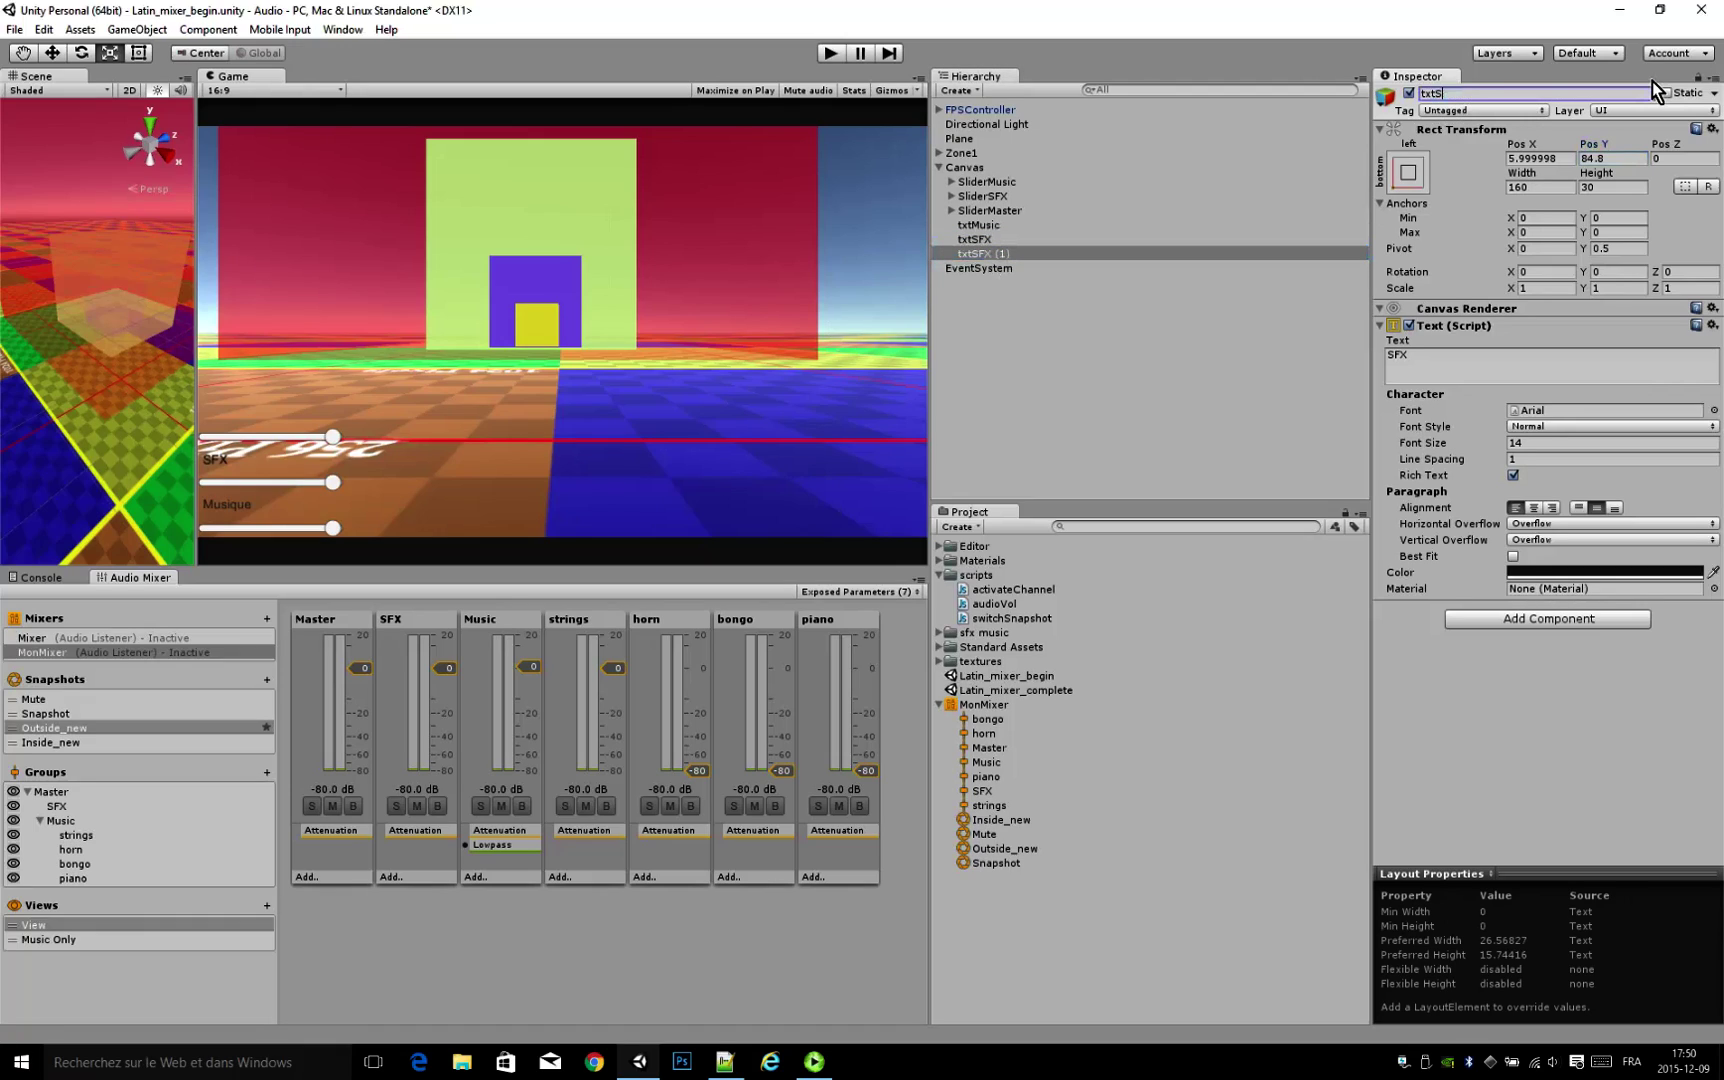
pyautogui.write('Master')
# Step: Change txtMaster's displayed text to Master and move it above SliderMaster, at Pos Y about 135.8
pyautogui.press('Tab')
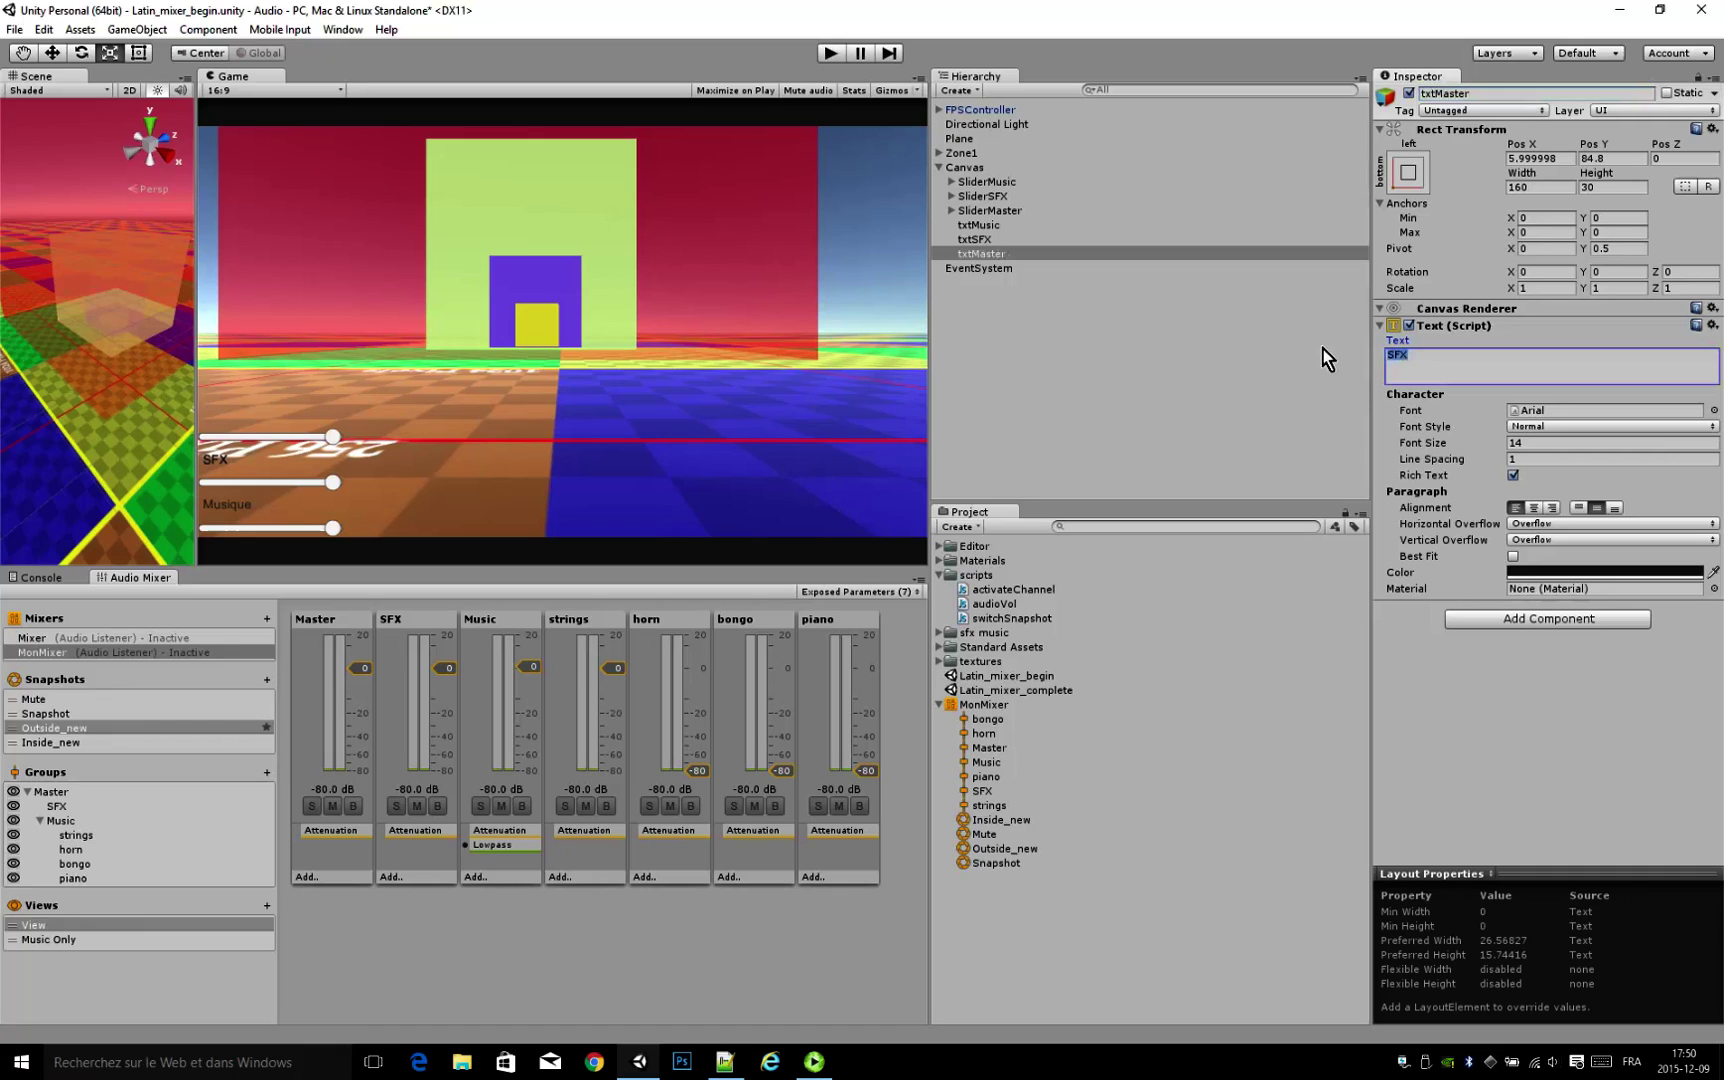
pyautogui.write('Master')
pyautogui.moveTo(1592, 146); pyautogui.dragTo(135, 202)
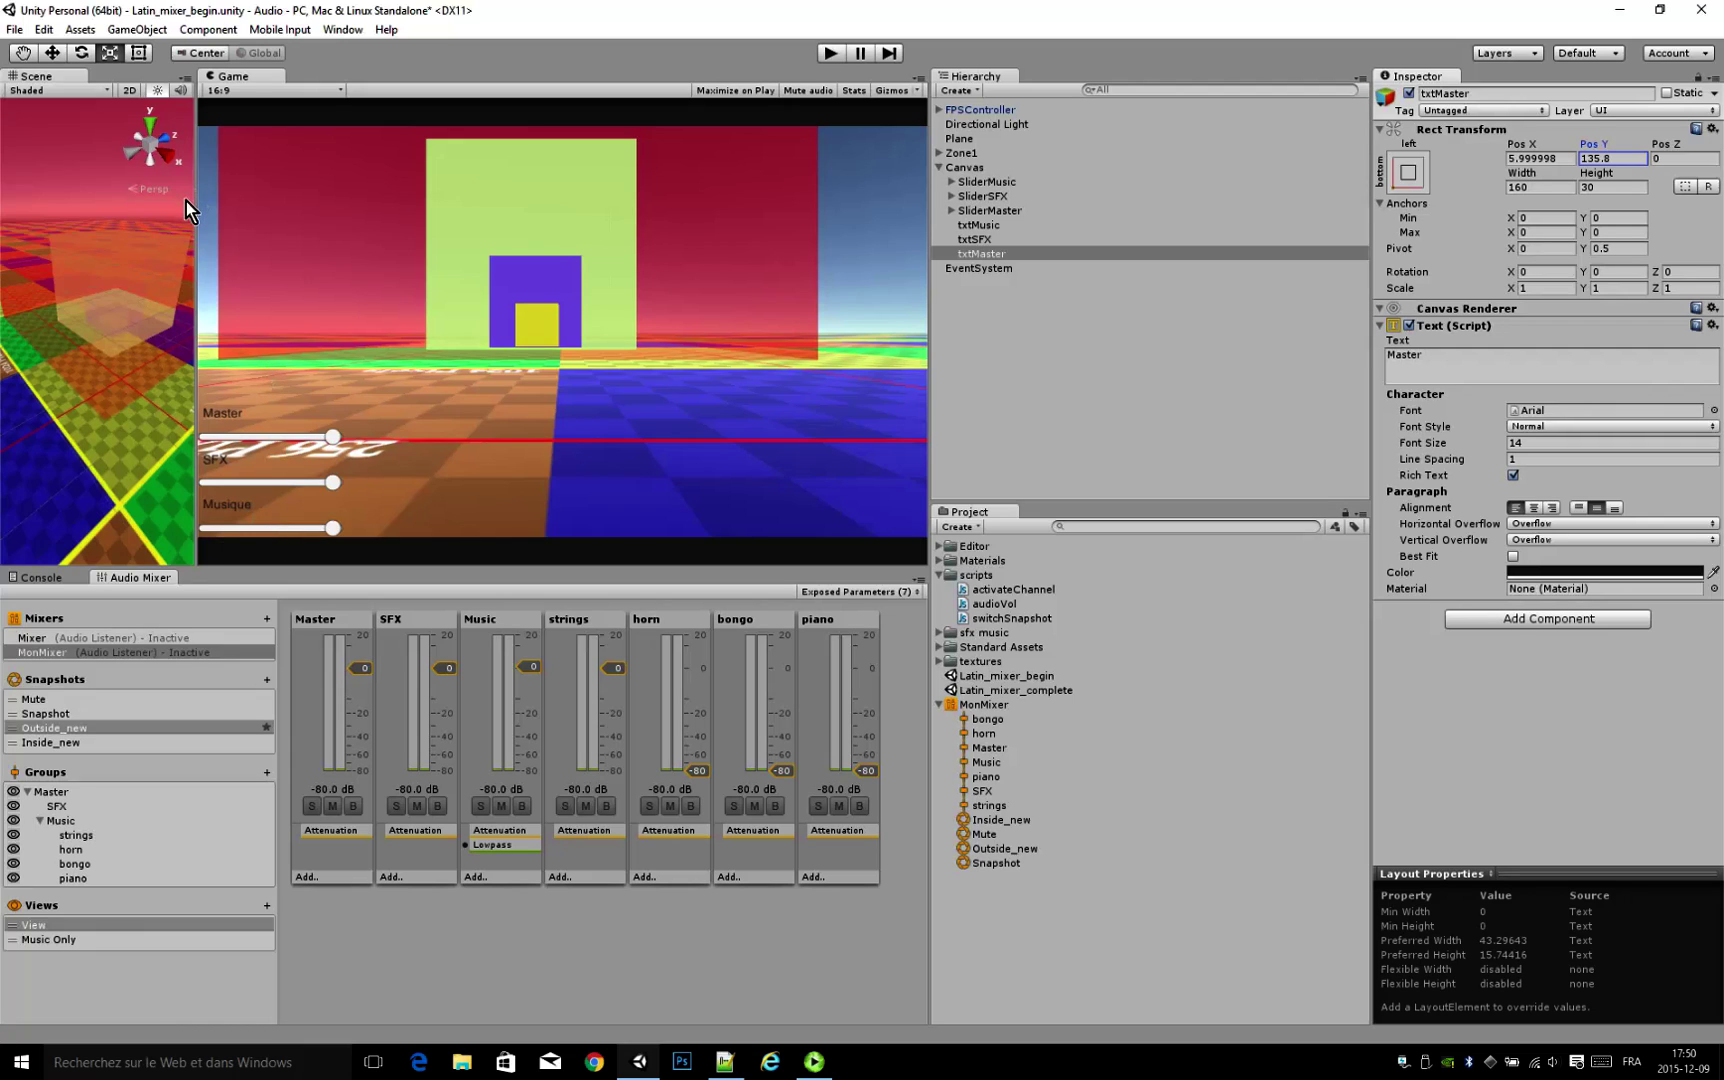
# Step: Frame txtMaster face-on in an enlarged Scene view and resize it with the Rect tool to height about 27.1, at Pos Y about 137.2
pyautogui.moveTo(196, 205); pyautogui.dragTo(749, 220)
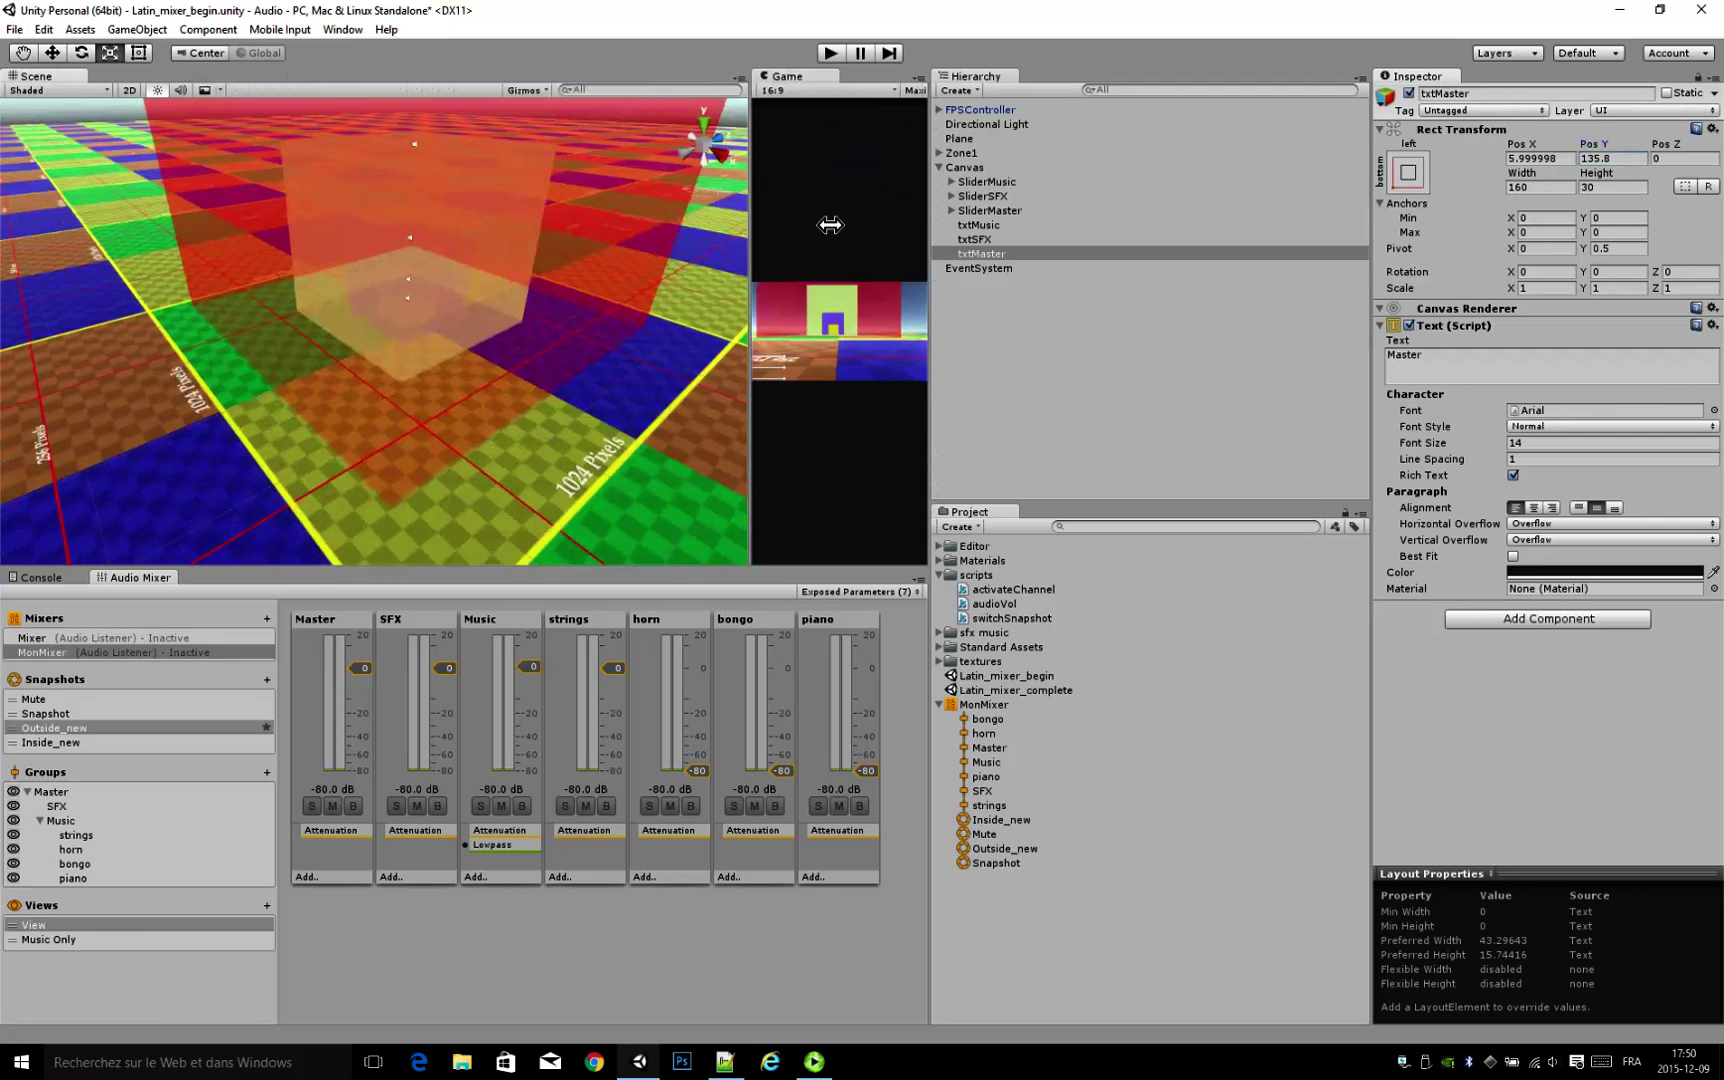
pyautogui.moveTo(370, 400); pyautogui.dragTo(231, 336, button='right')
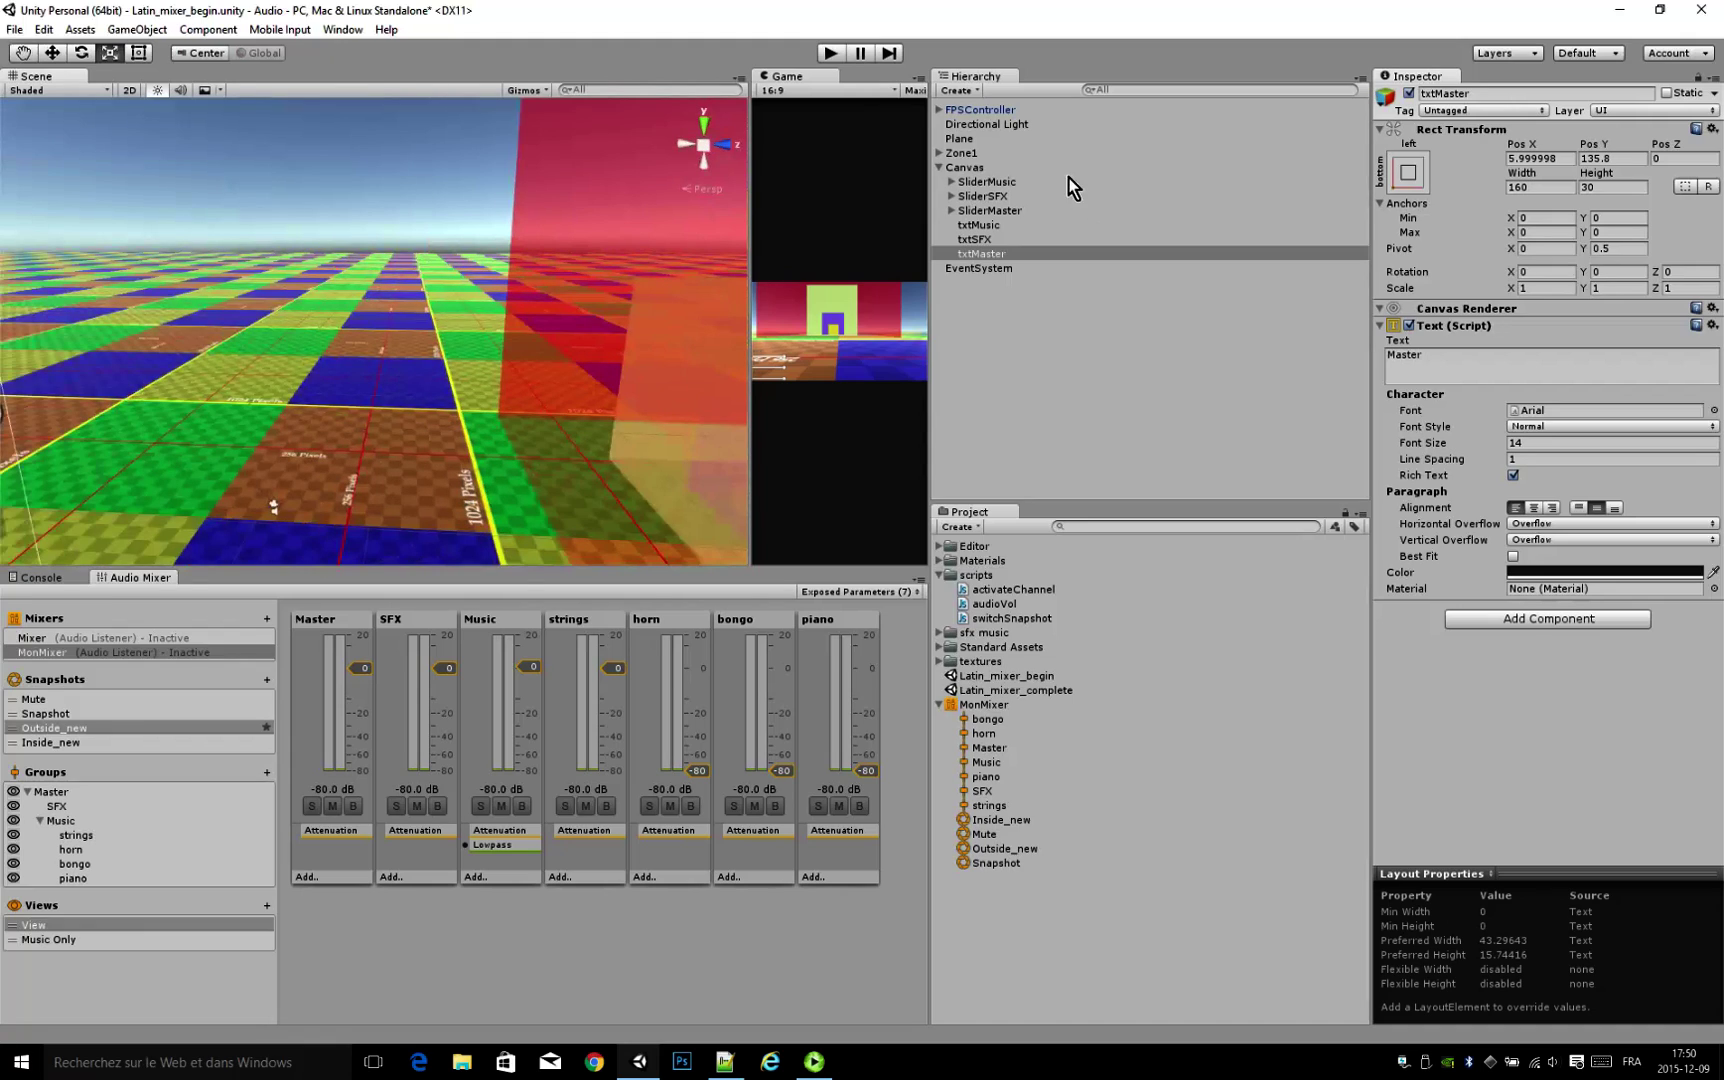
pyautogui.click(976, 256)
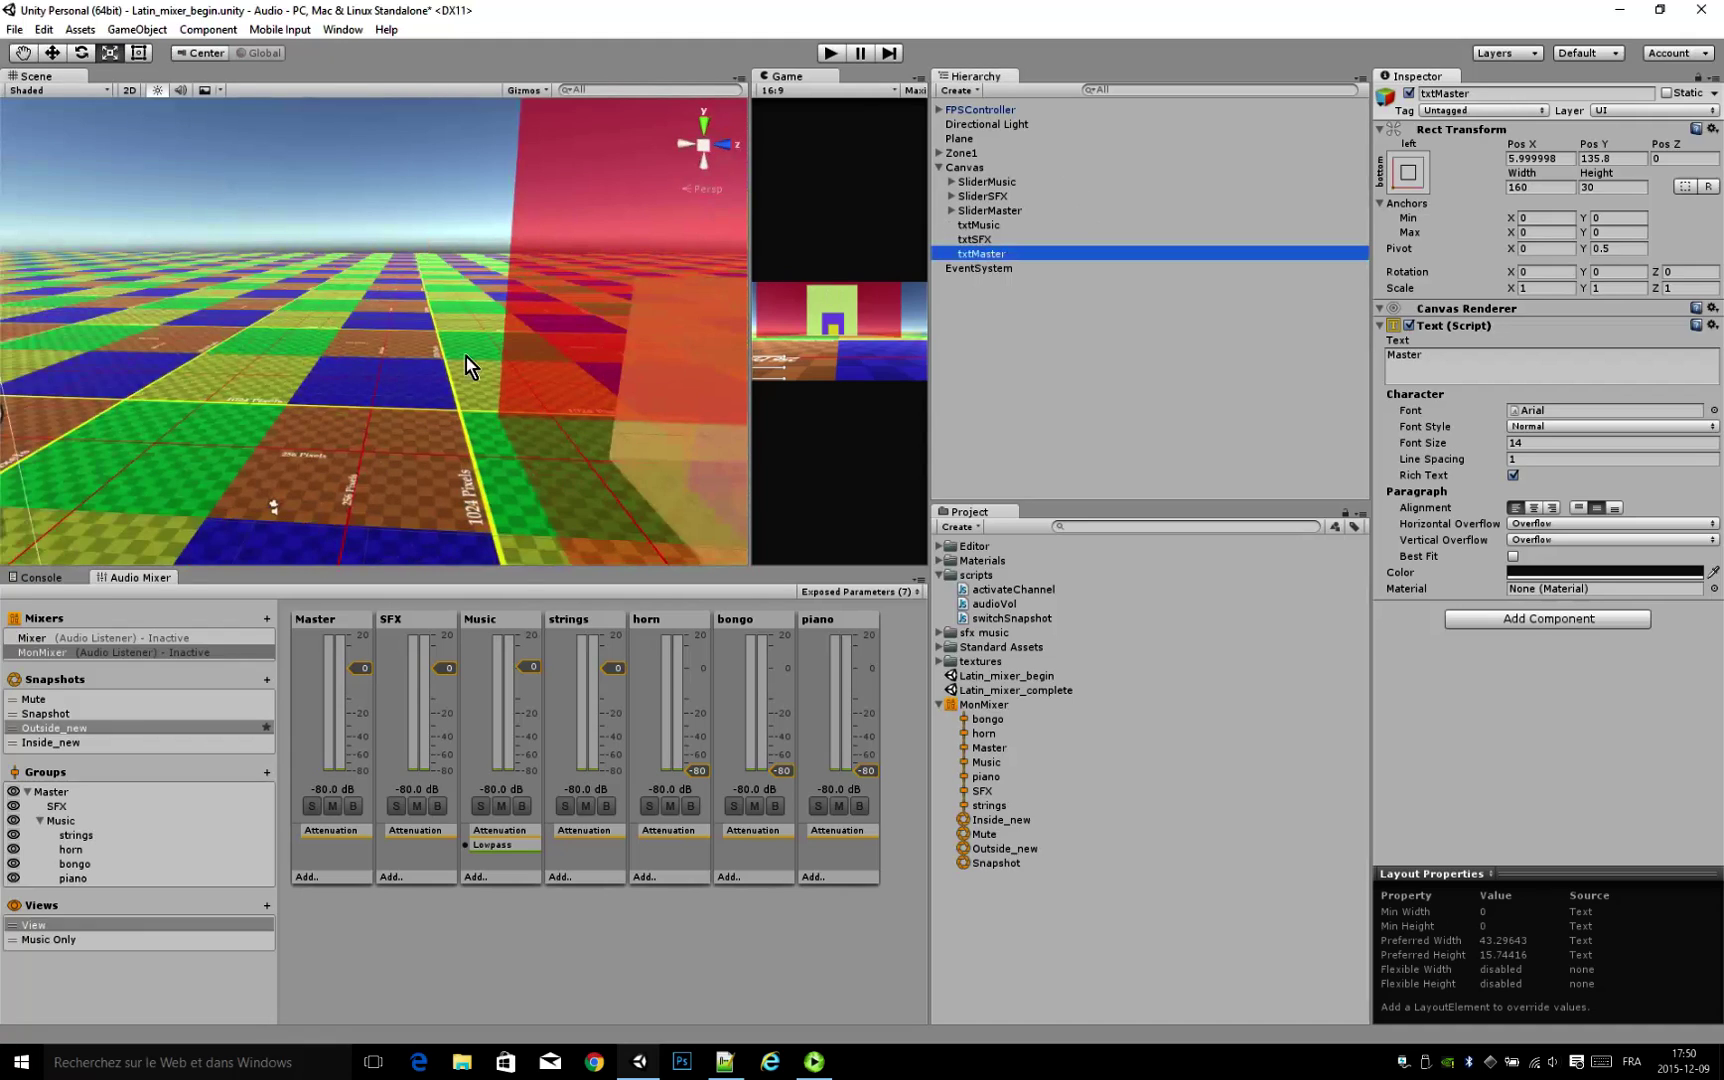
pyautogui.press('f')
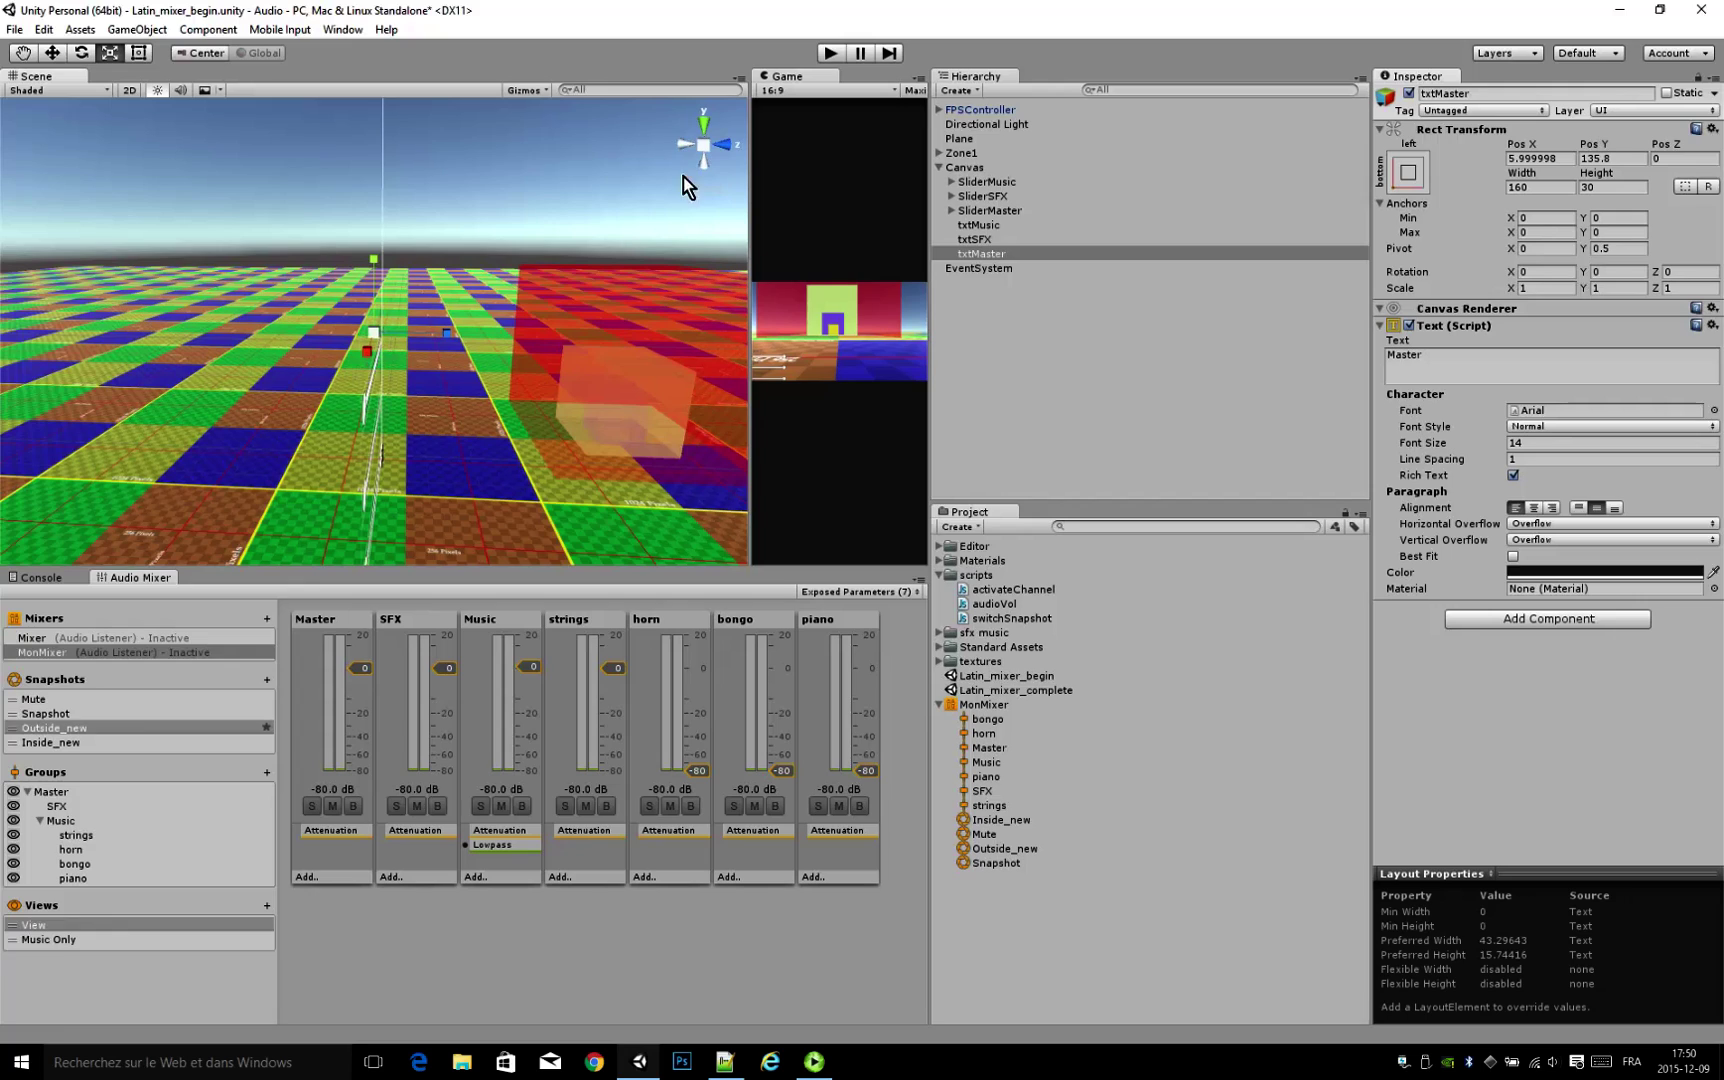
pyautogui.click(683, 150)
pyautogui.click(734, 146)
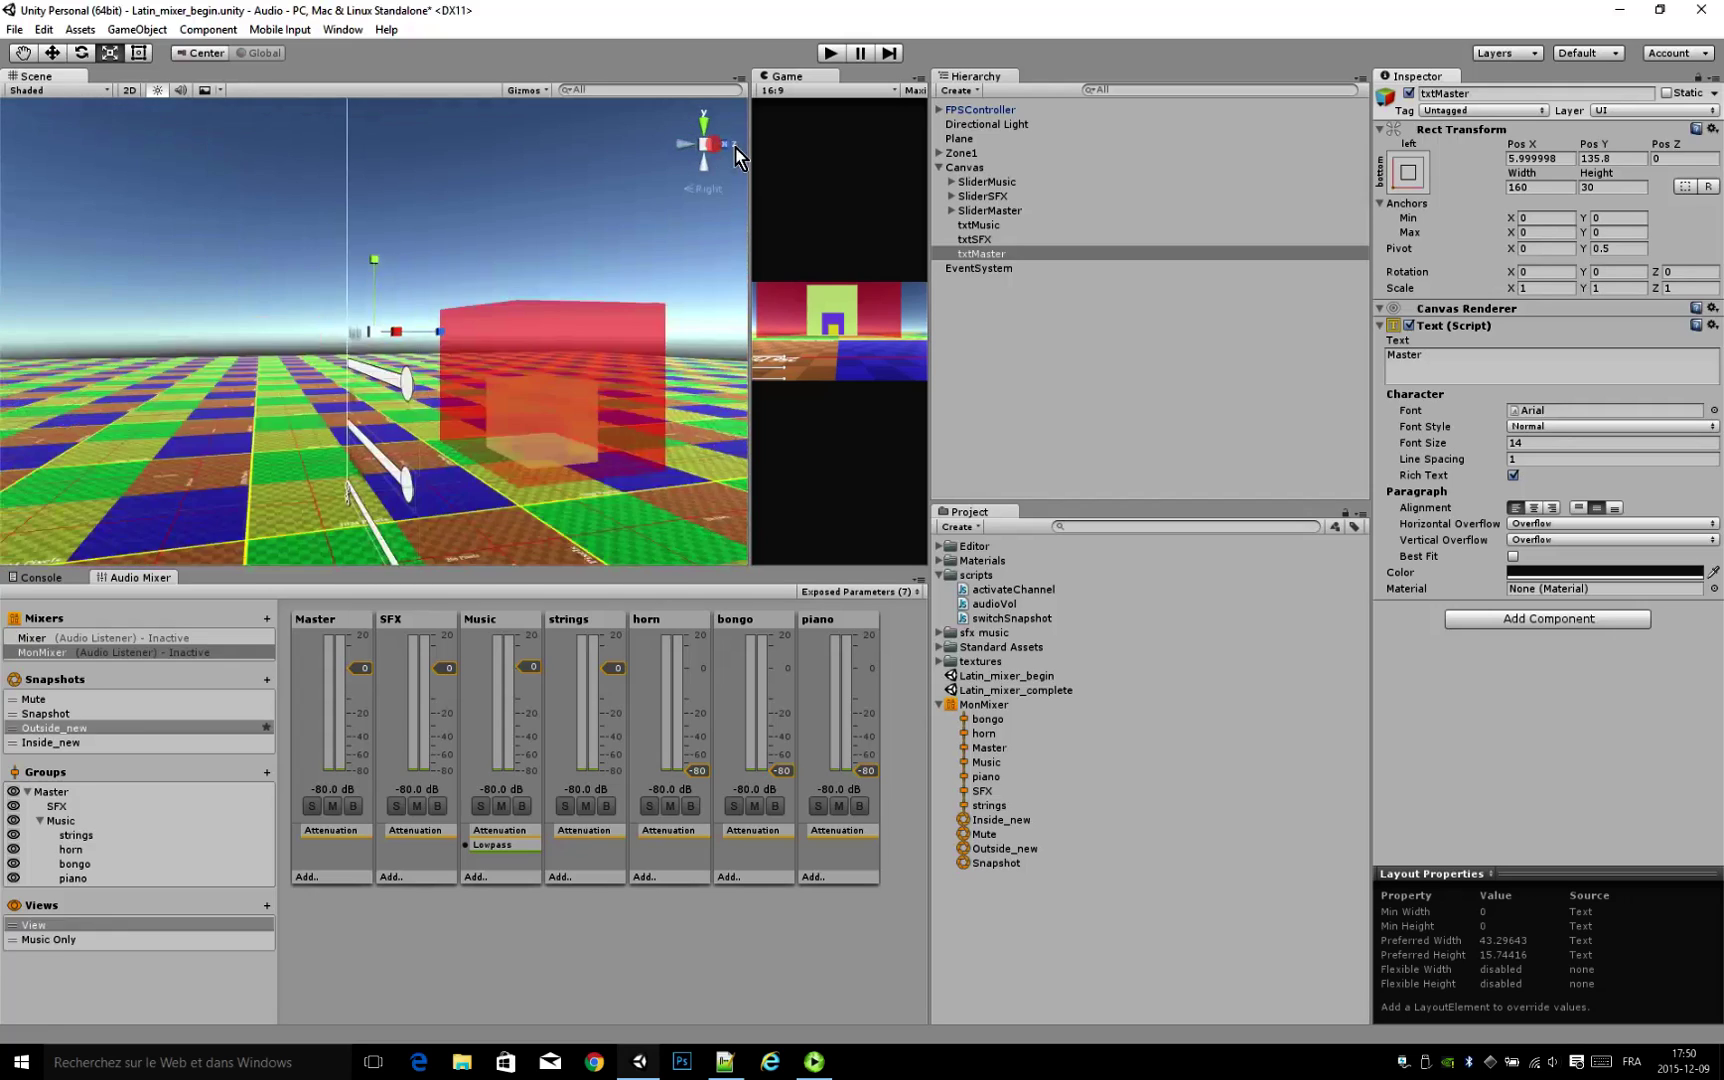
pyautogui.click(735, 147)
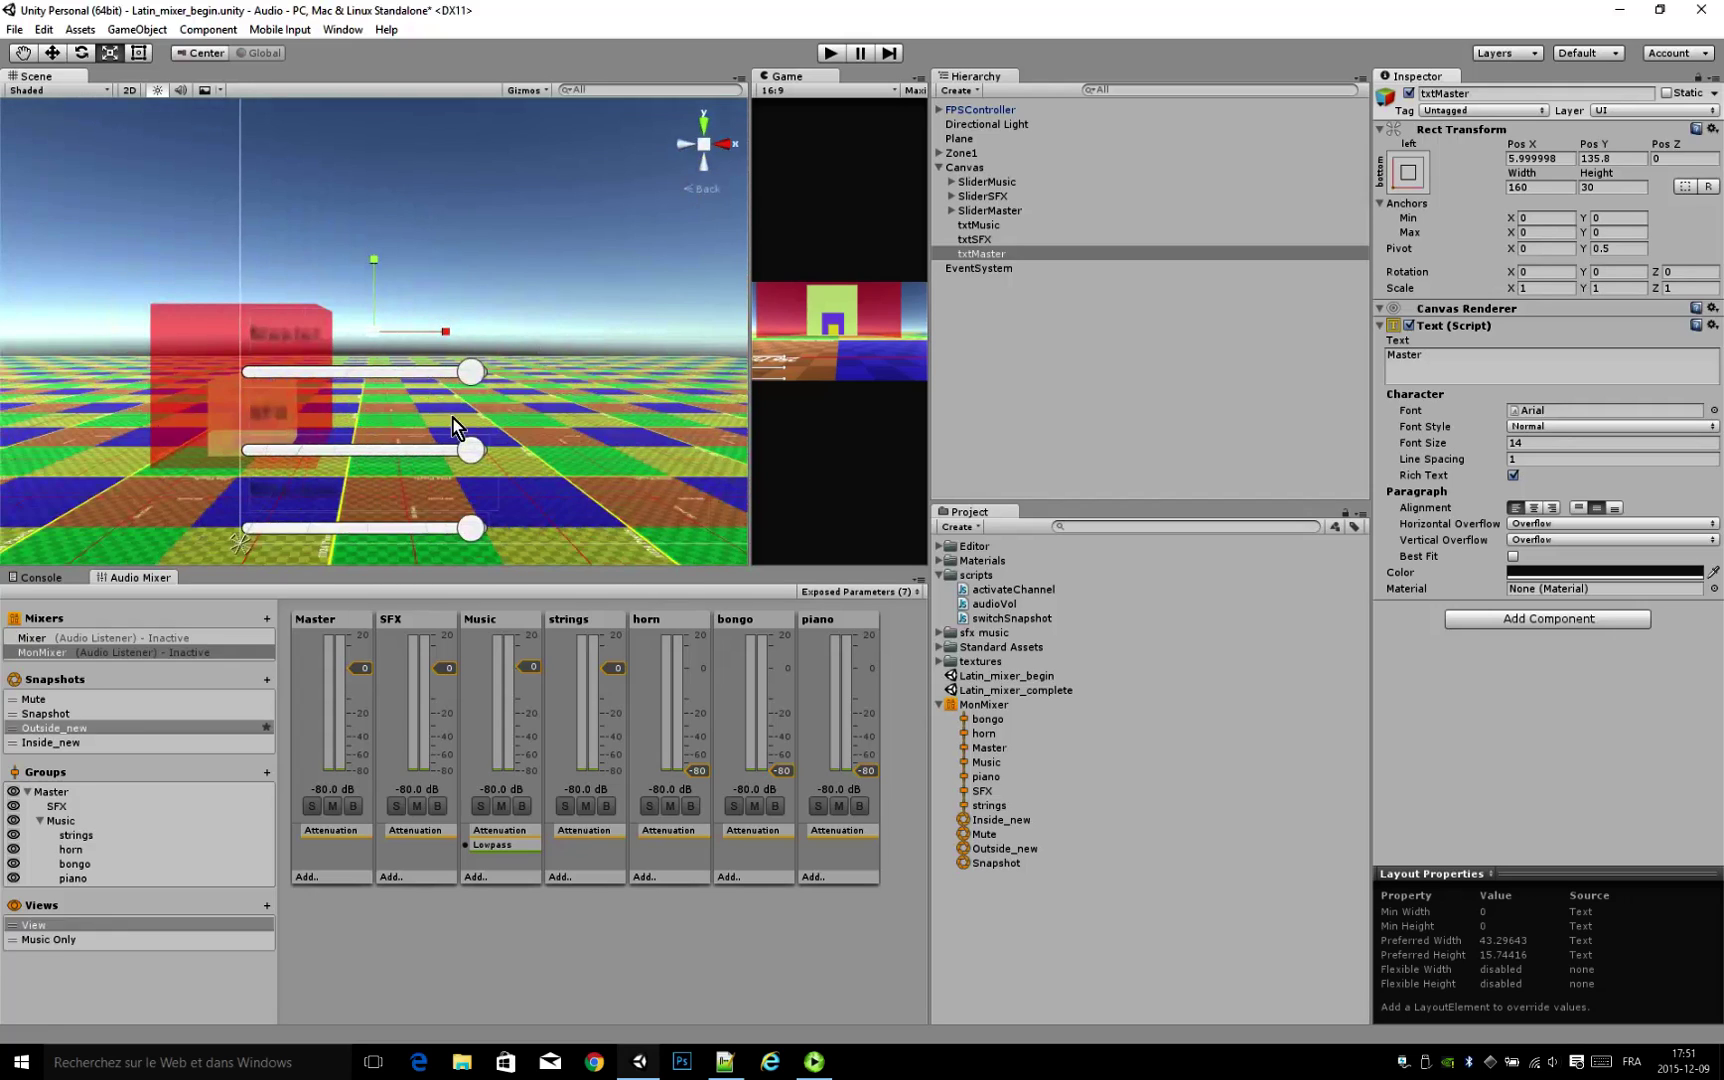
pyautogui.moveTo(433, 412); pyautogui.dragTo(369, 399)
pyautogui.press('t')
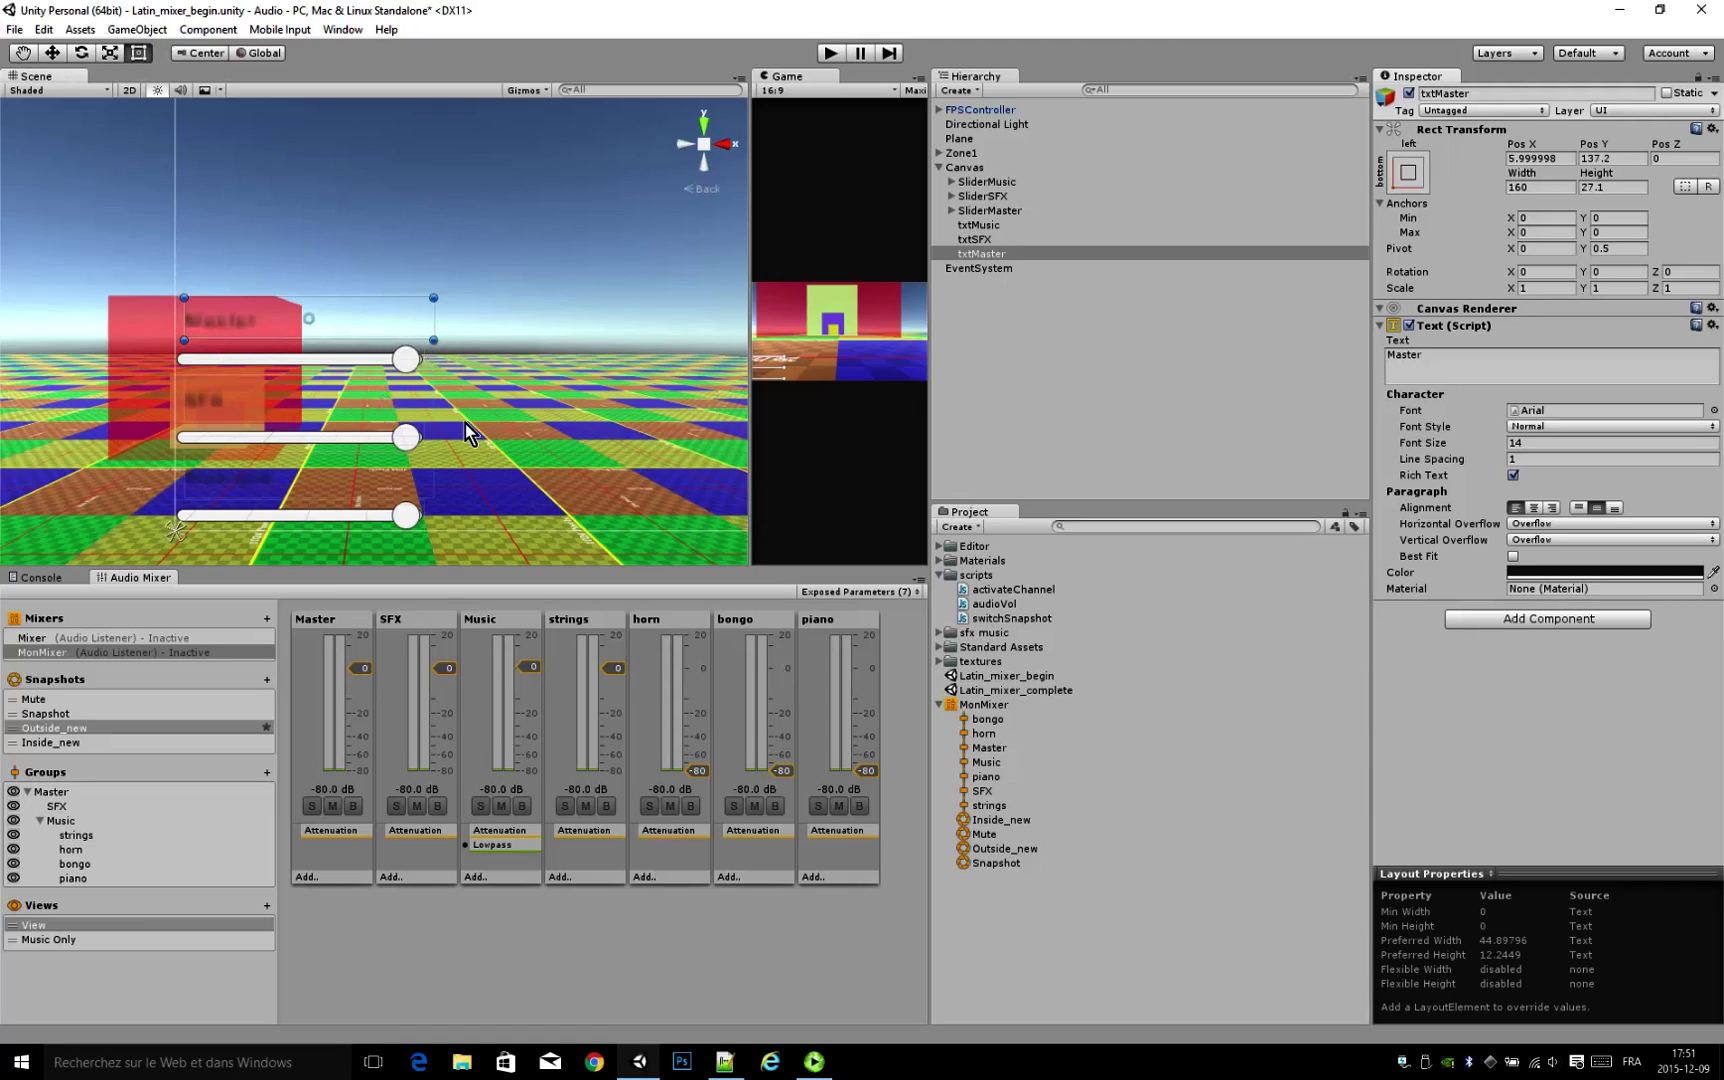
# Step: Inspect the text frames of txtSFX and txtMusic in the Scene view, and enlarge the Game view
pyautogui.click(993, 240)
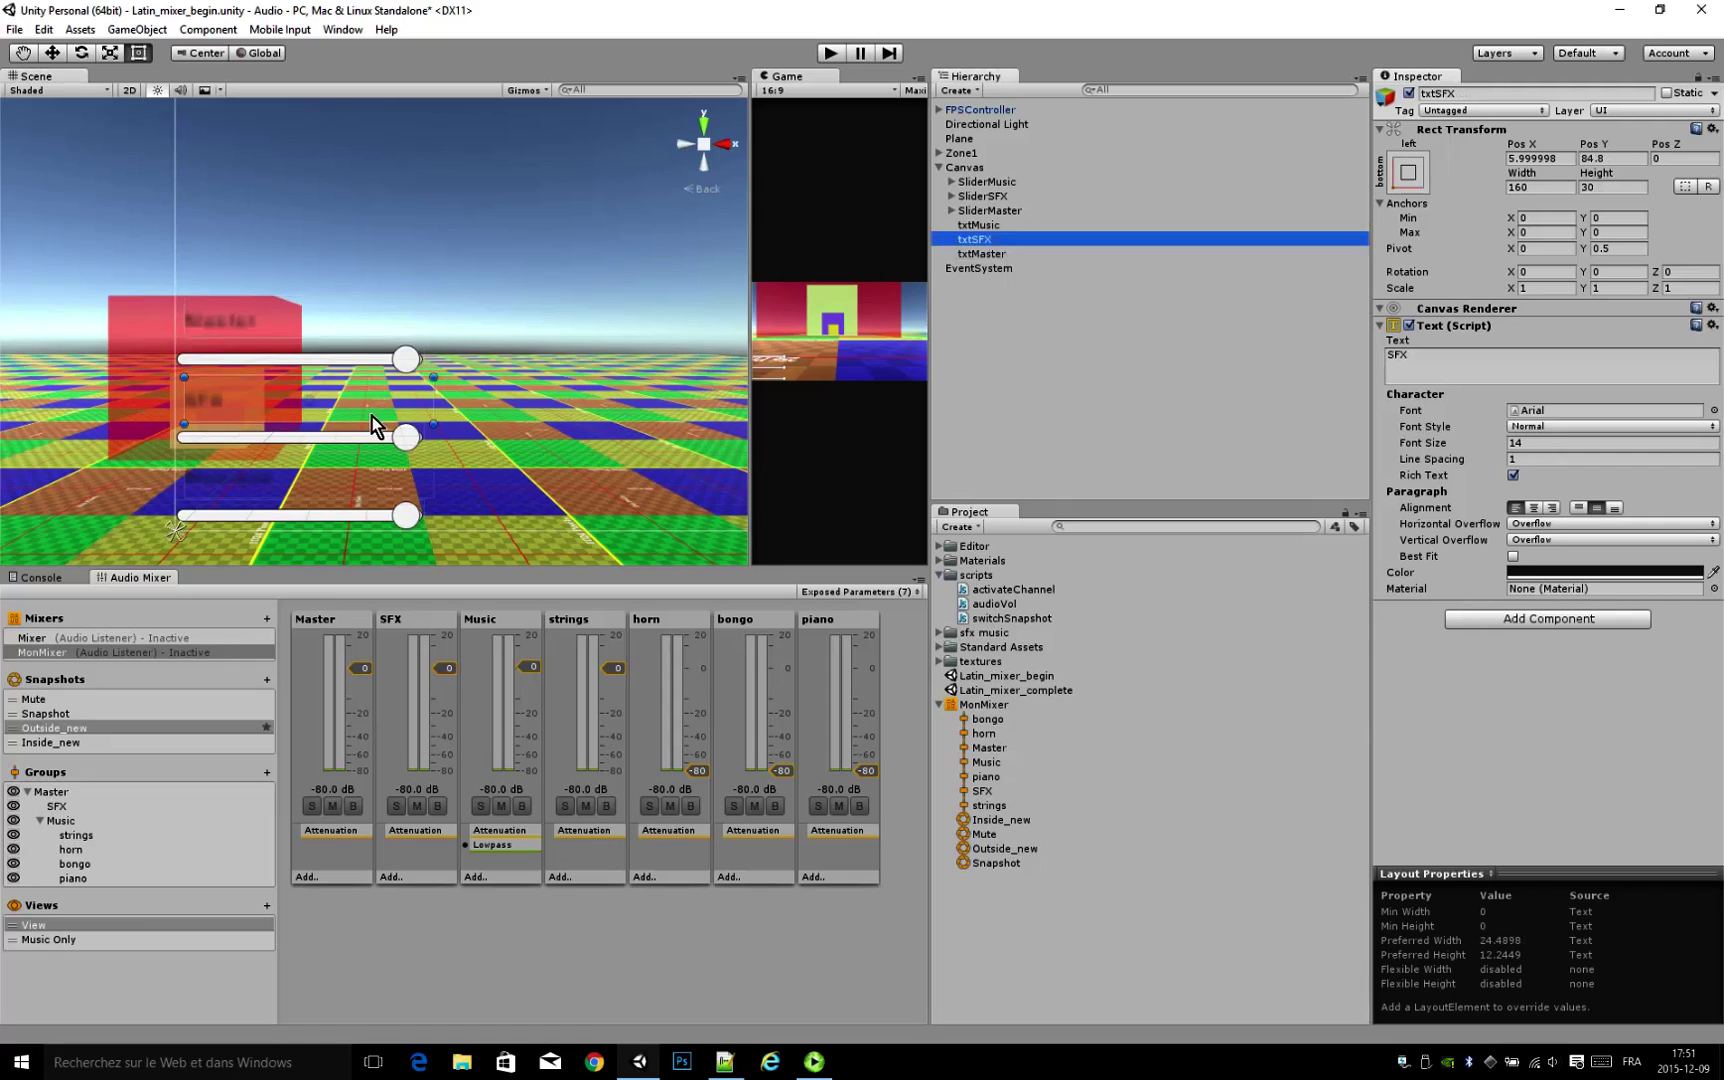
pyautogui.click(963, 226)
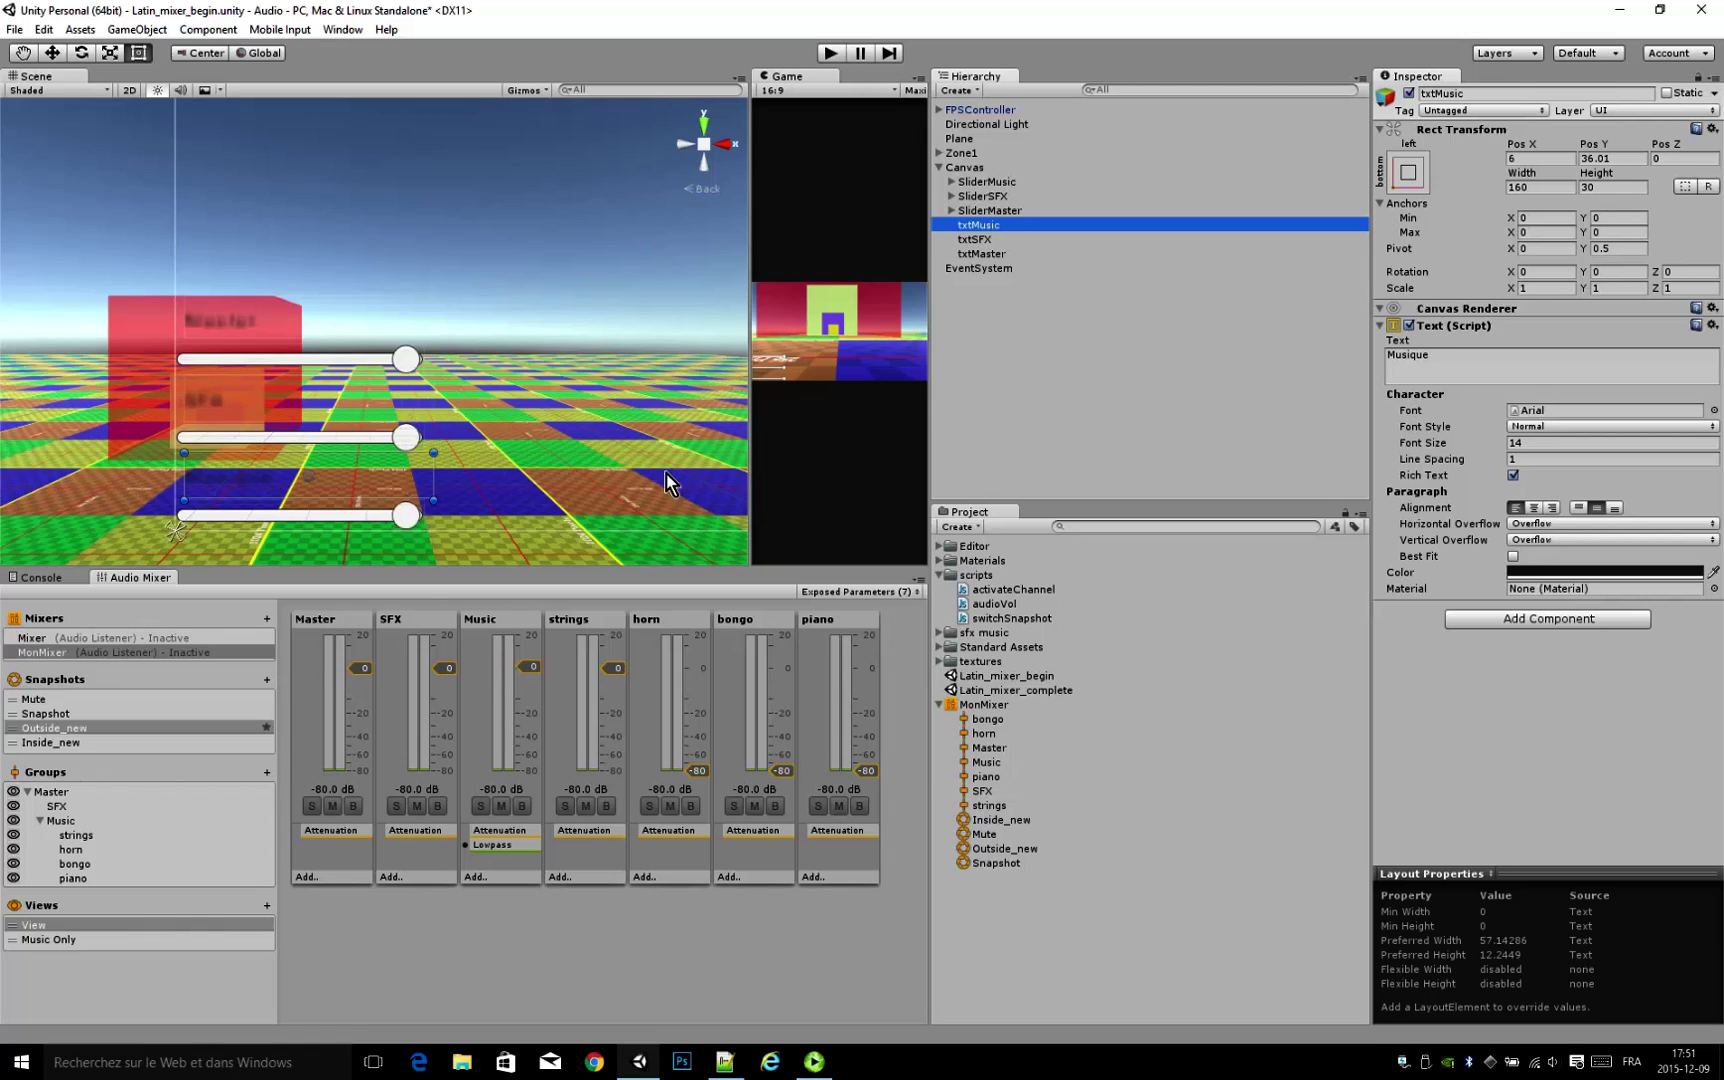
pyautogui.moveTo(748, 185); pyautogui.dragTo(121, 213)
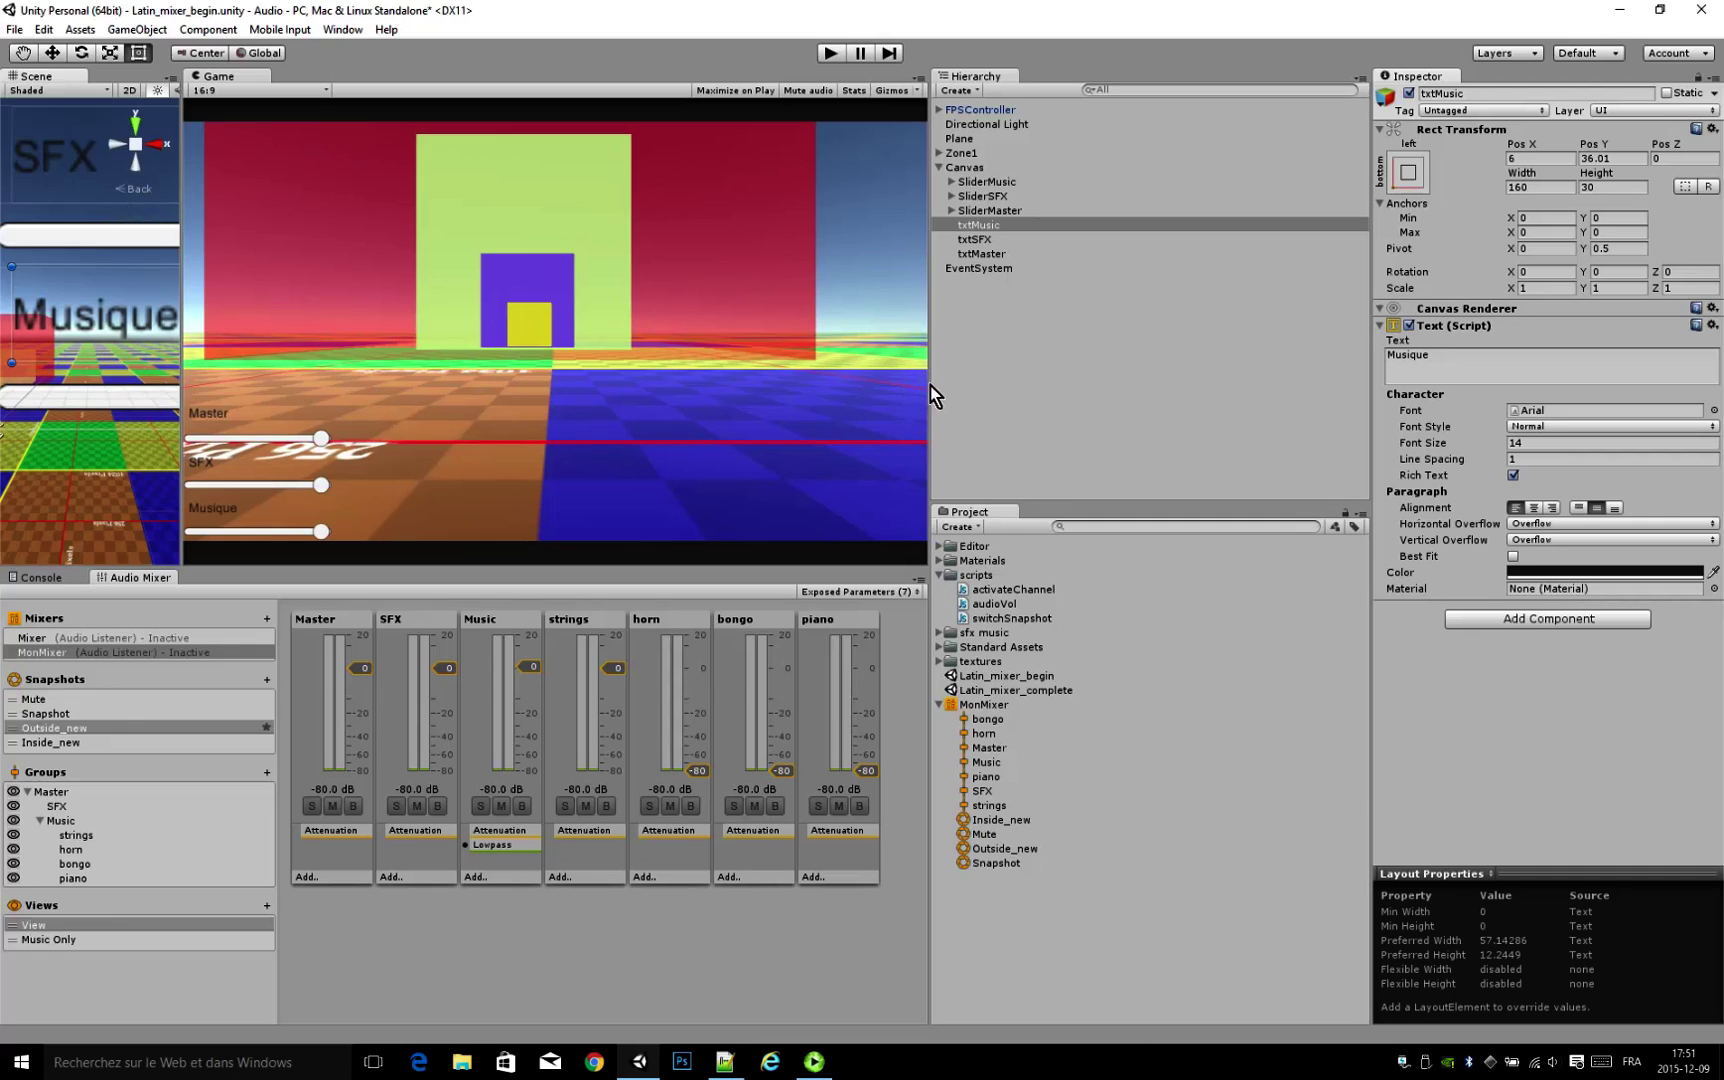
pyautogui.moveTo(941, 396); pyautogui.dragTo(1209, 421)
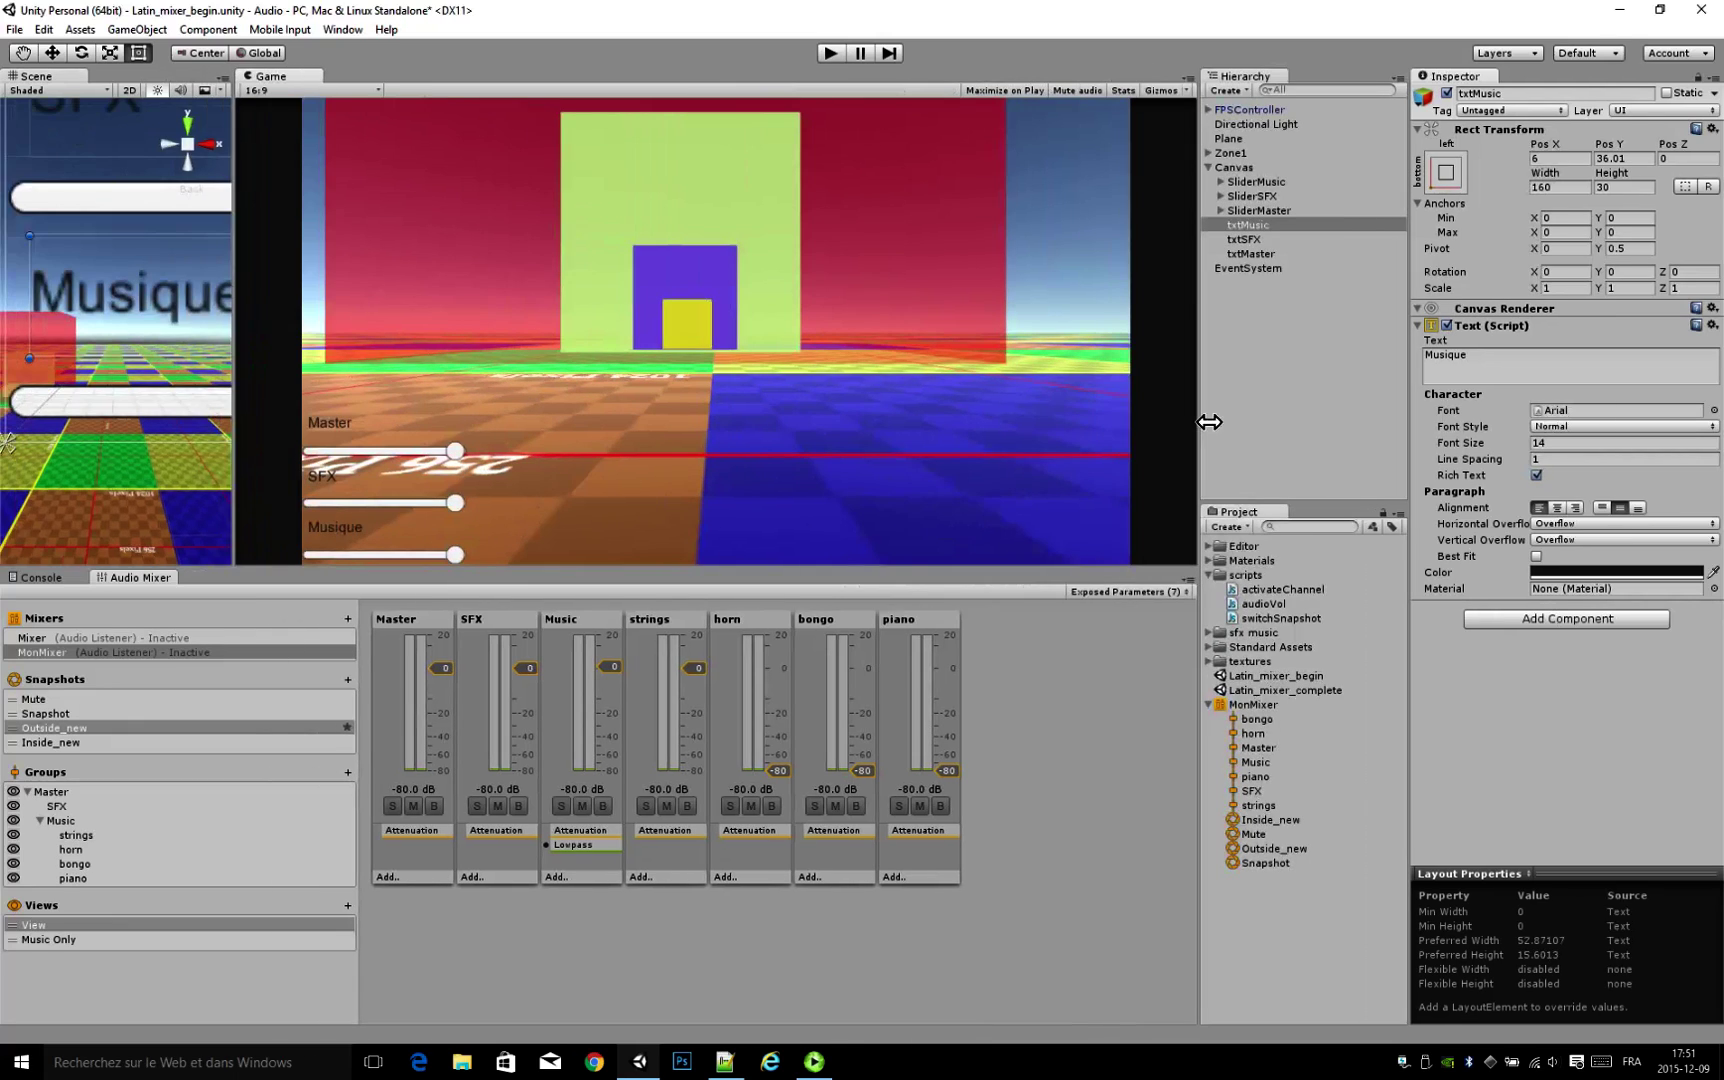
# Step: Play the scene, lower the SFX slider to about a third, and walk into the innermost yellow zone to test it
pyautogui.click(830, 54)
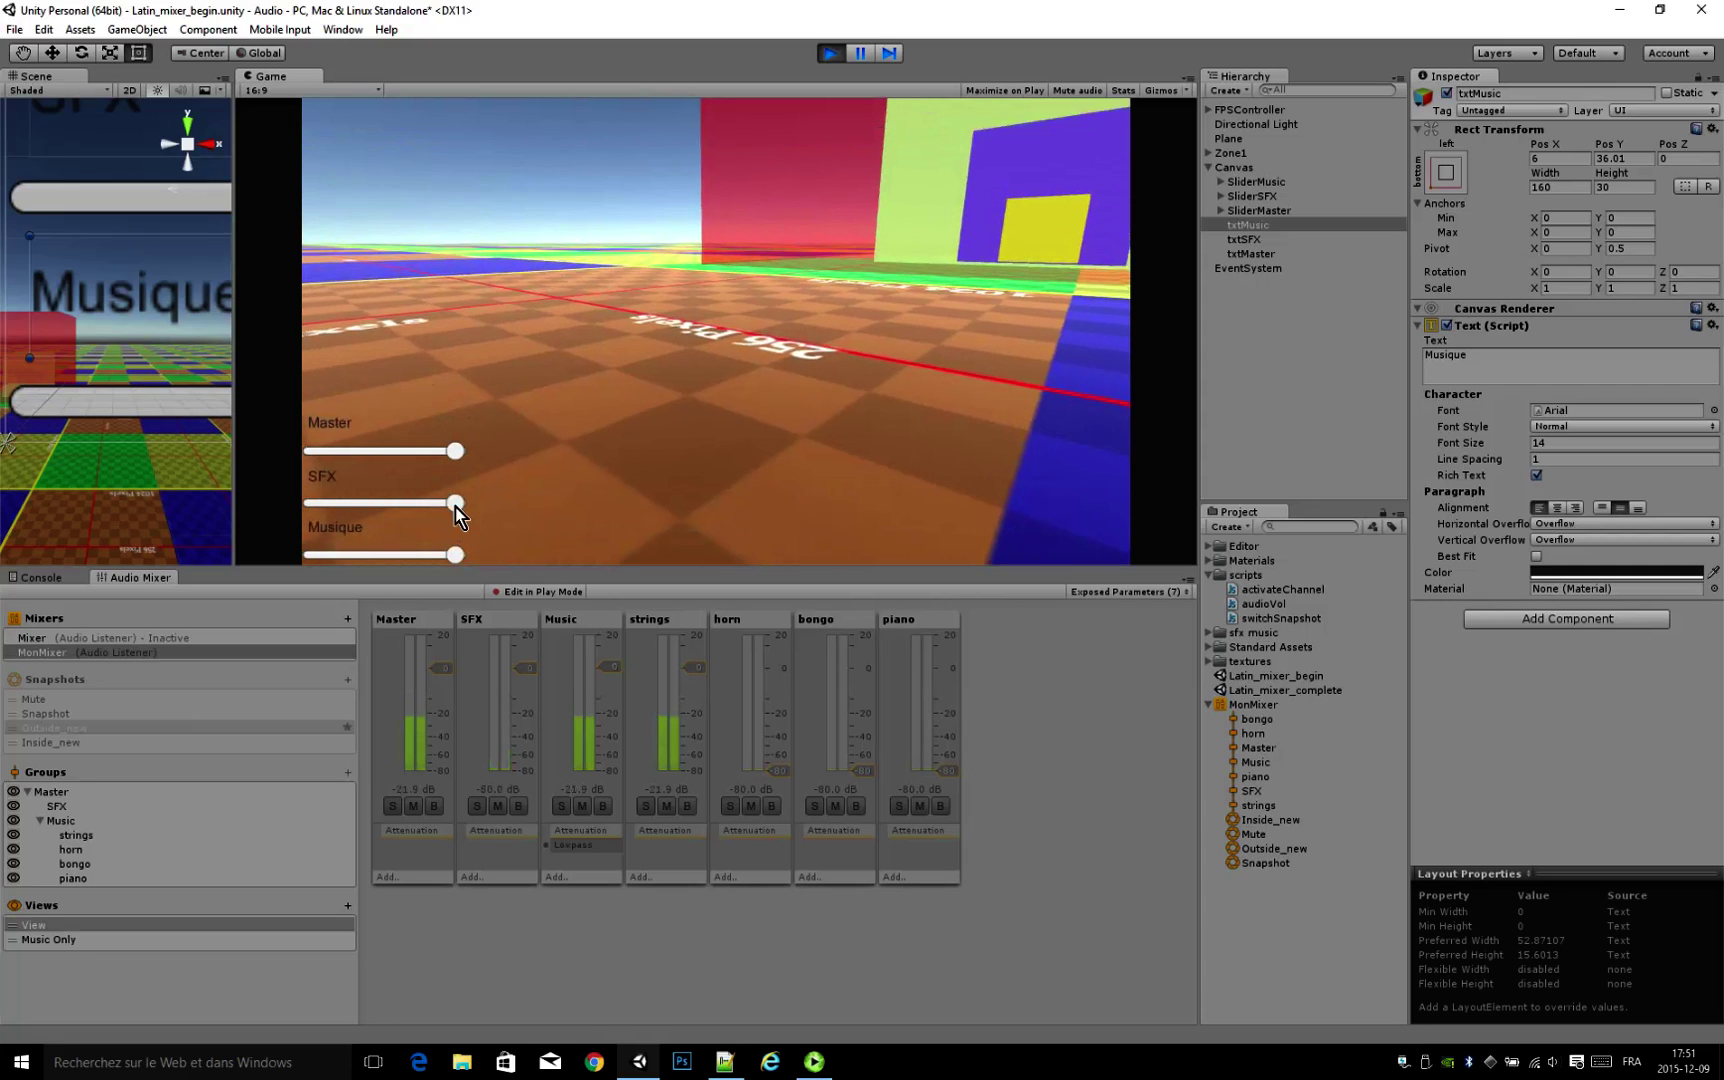
pyautogui.moveTo(454, 506); pyautogui.dragTo(361, 521)
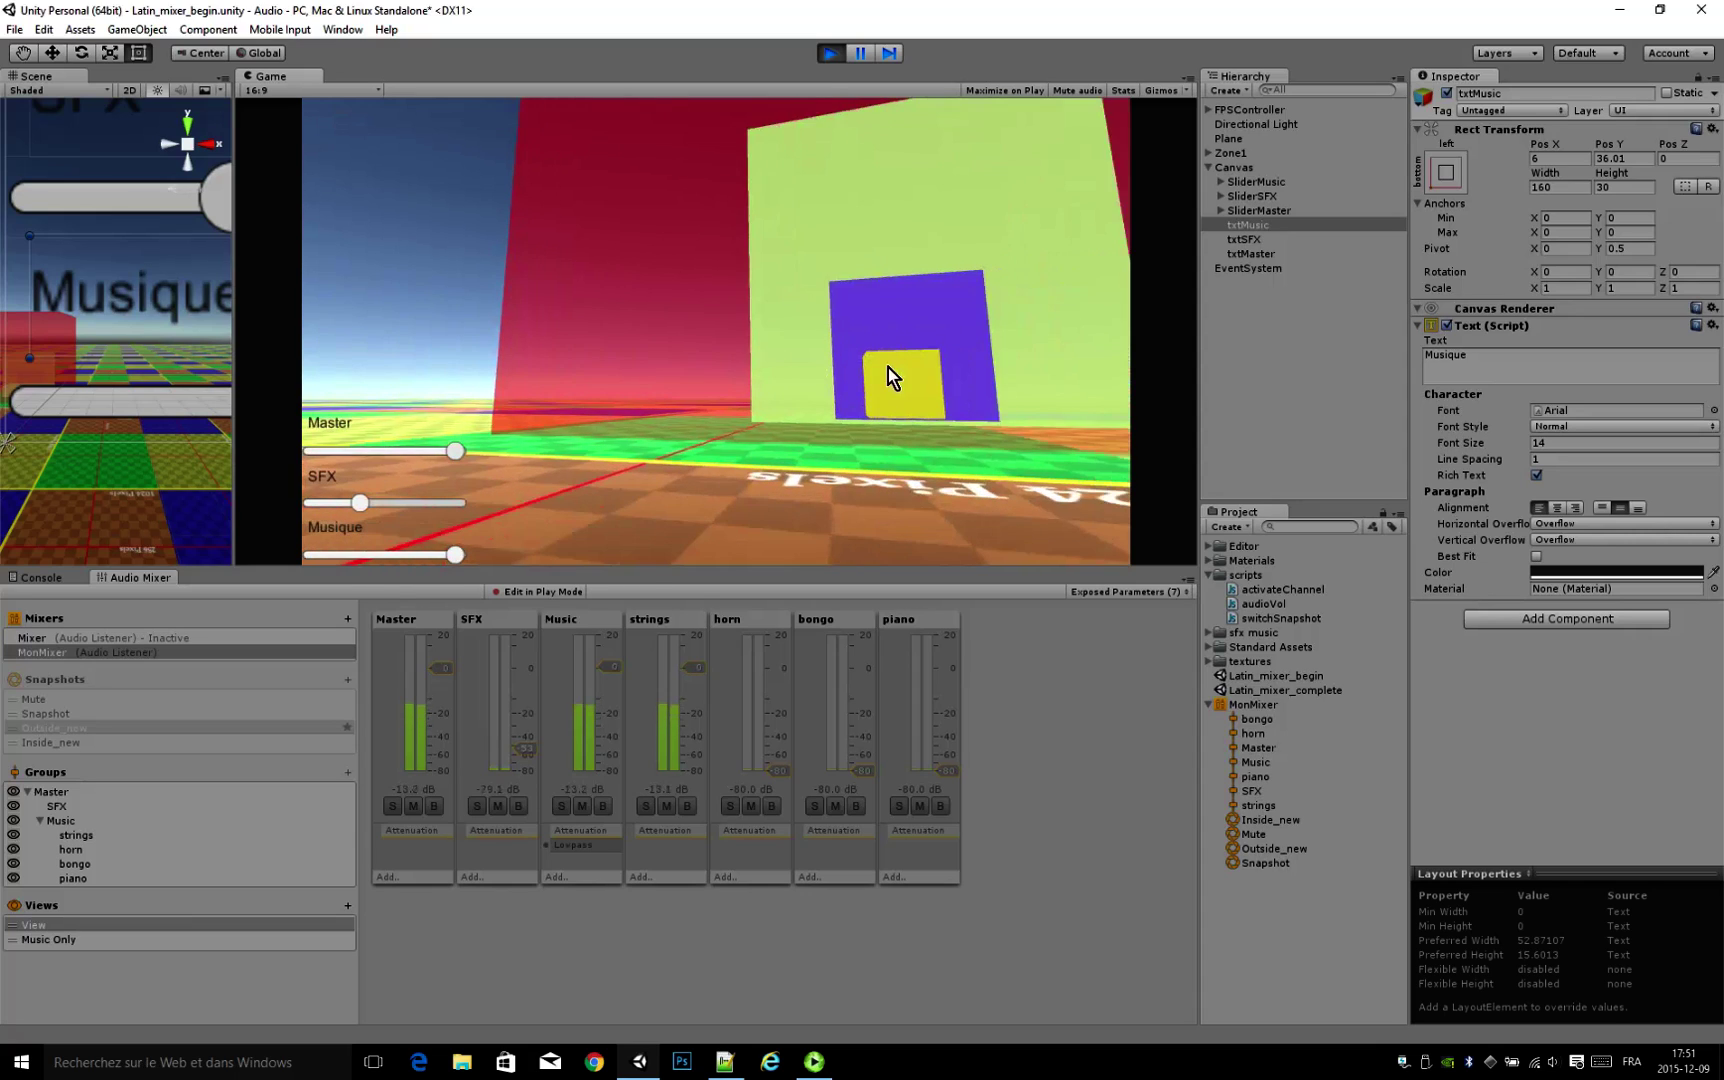
pyautogui.press('w')
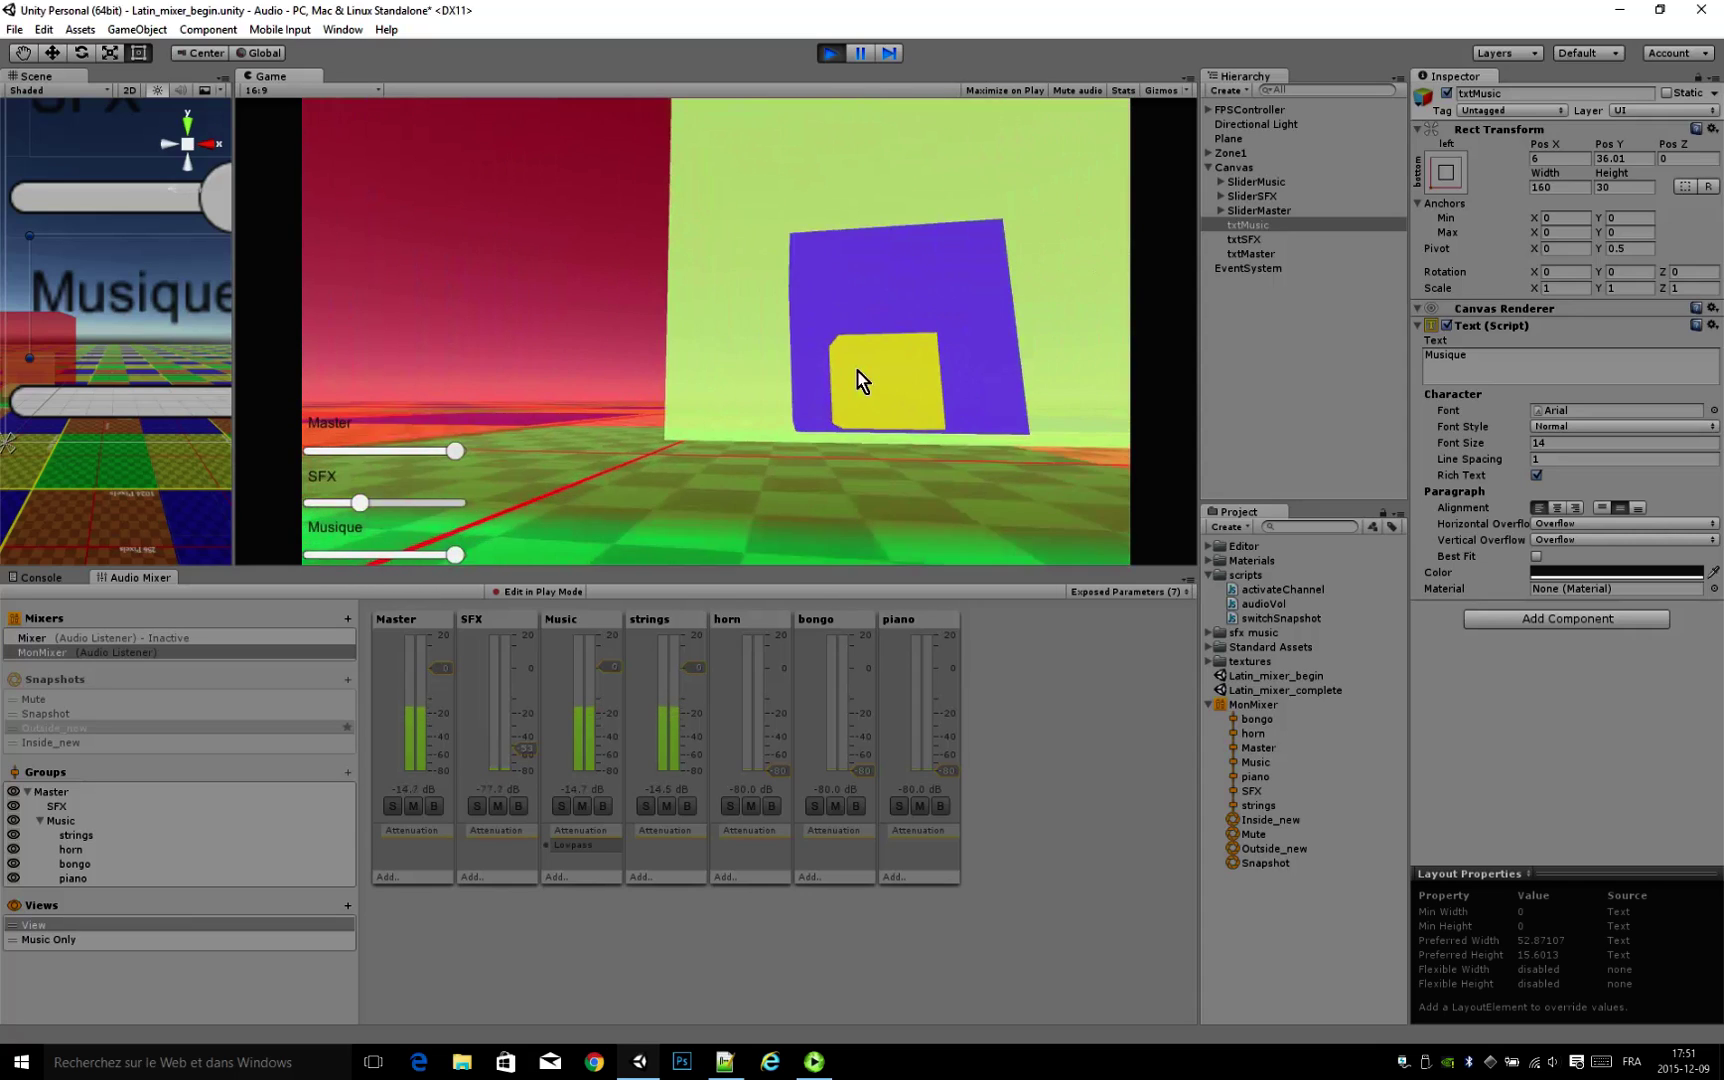
pyautogui.press('w')
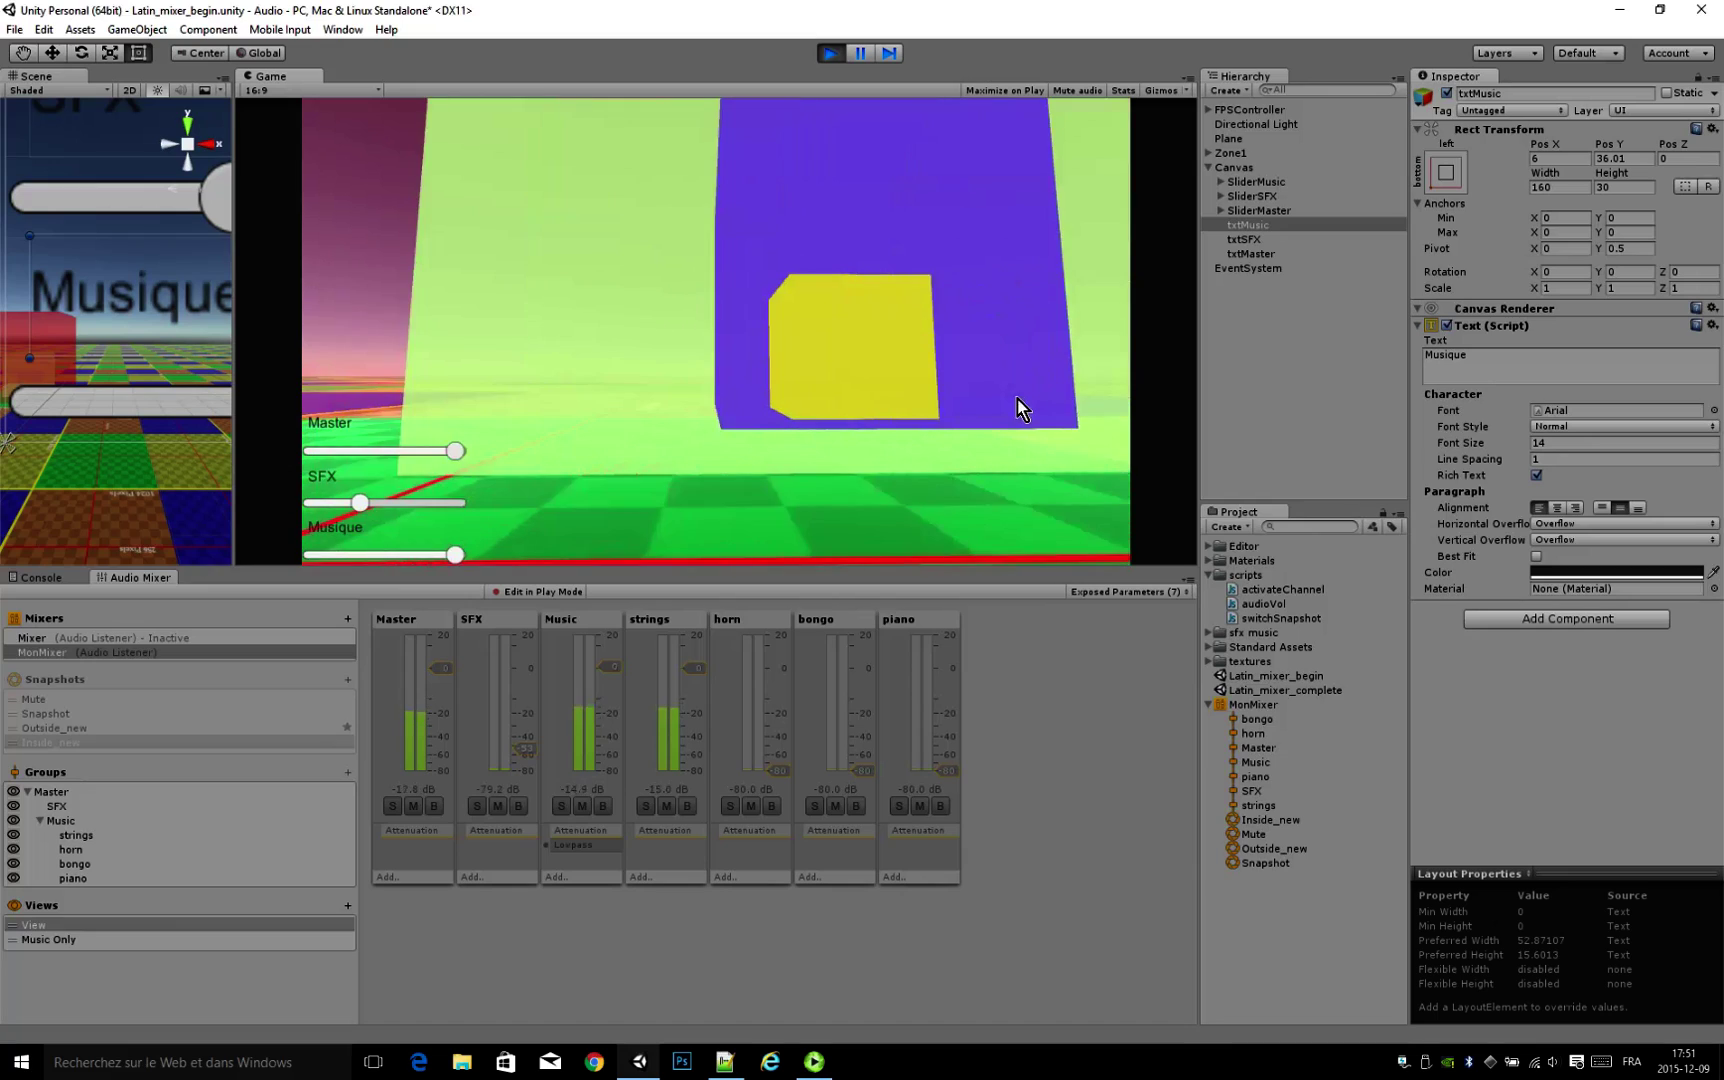
pyautogui.press('w')
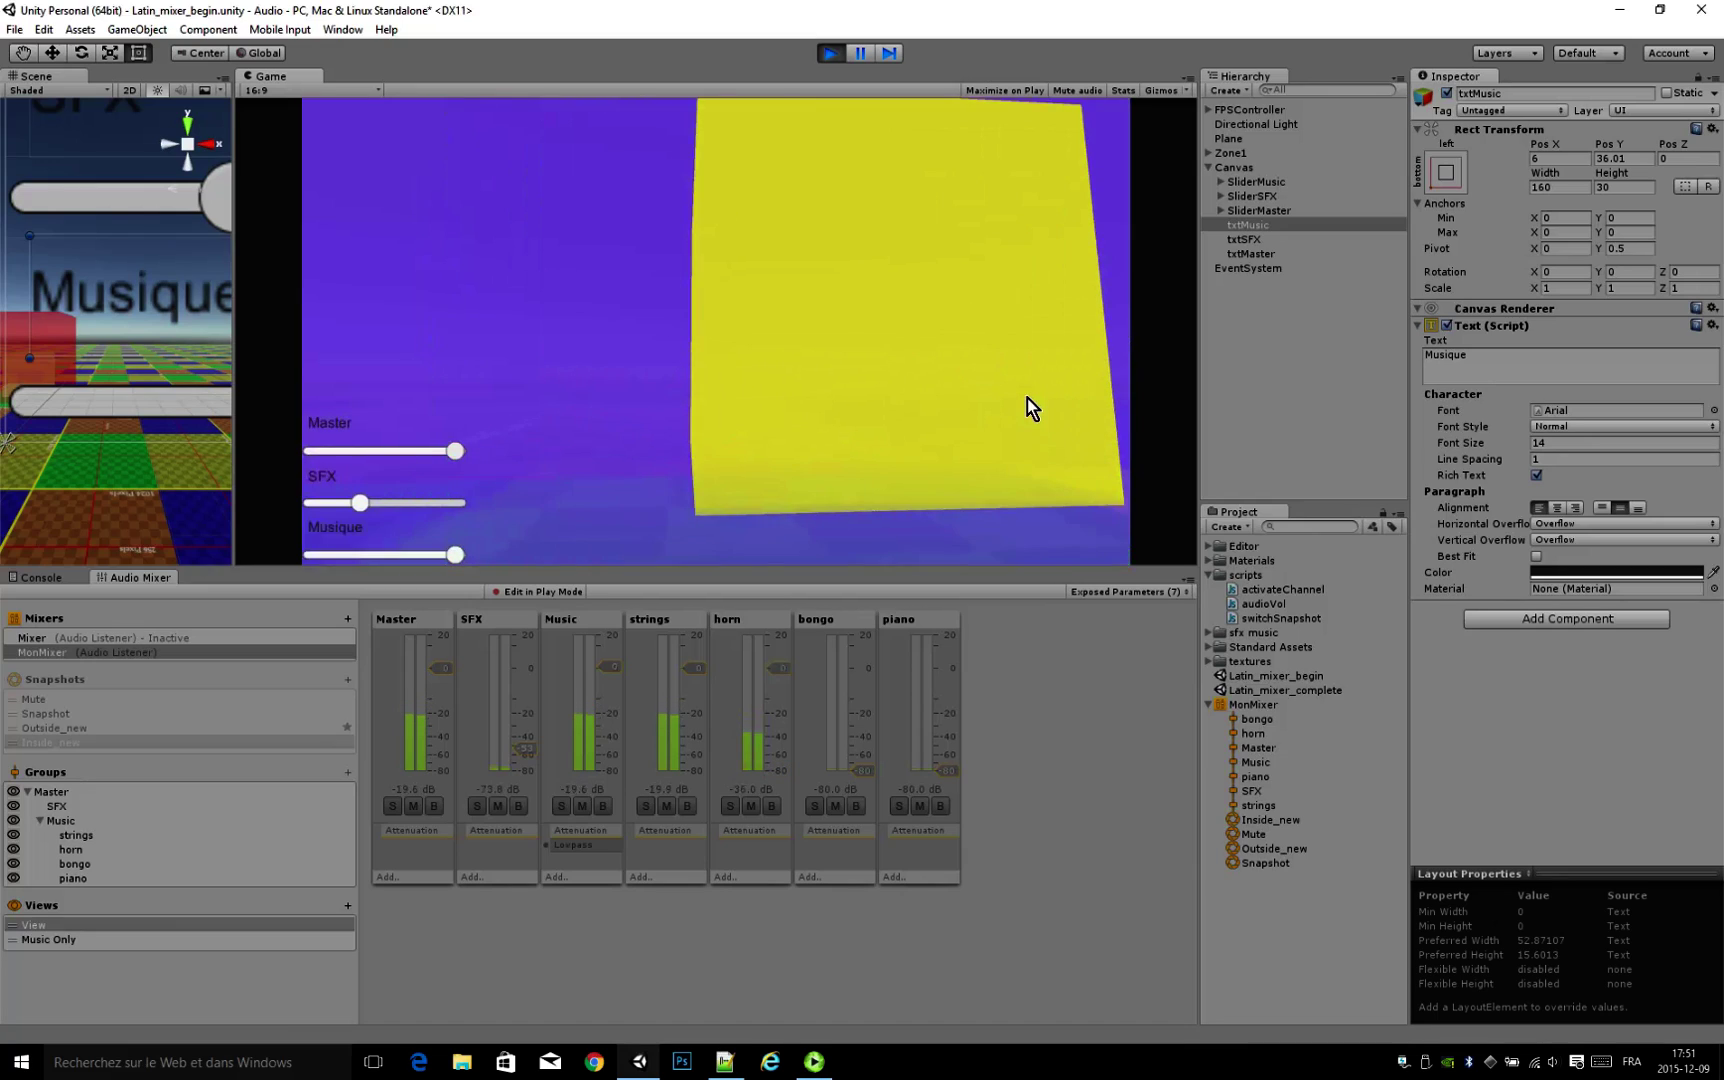
pyautogui.press('w')
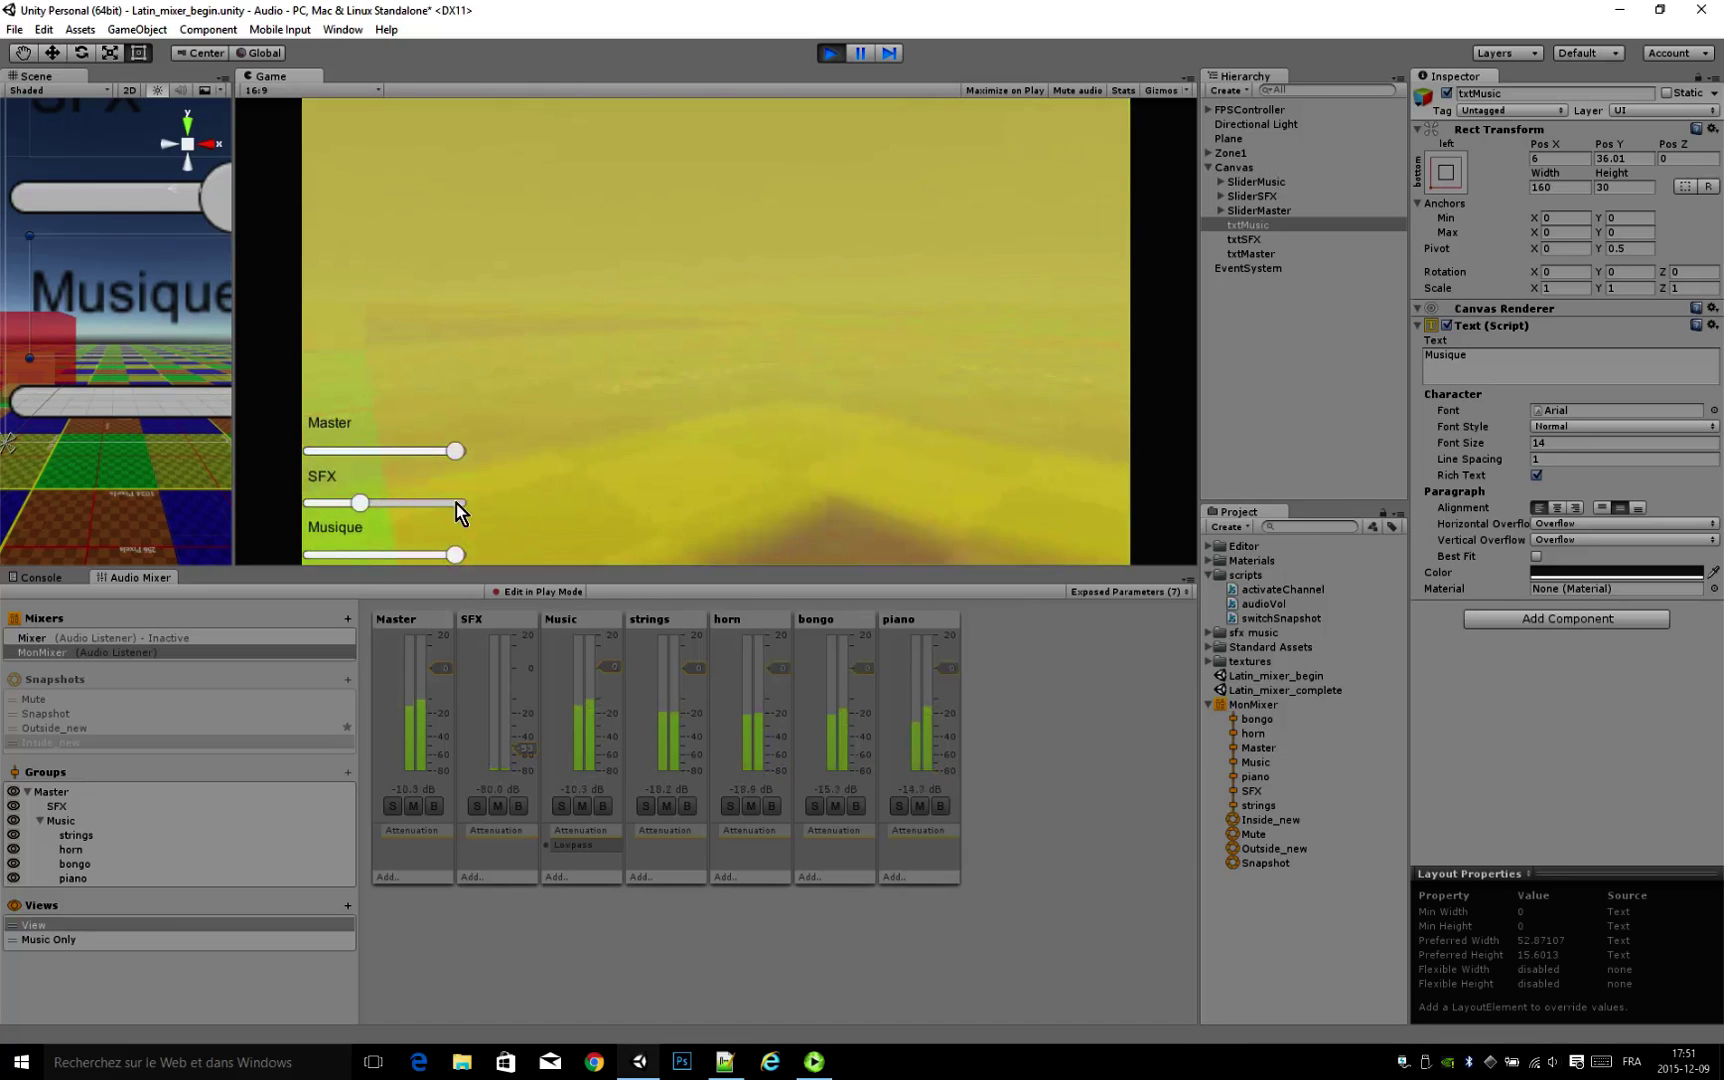
# Step: Raise the SFX slider to full, lower the Musique slider to about a quarter, and walk out through the zones
pyautogui.moveTo(374, 510); pyautogui.dragTo(343, 558)
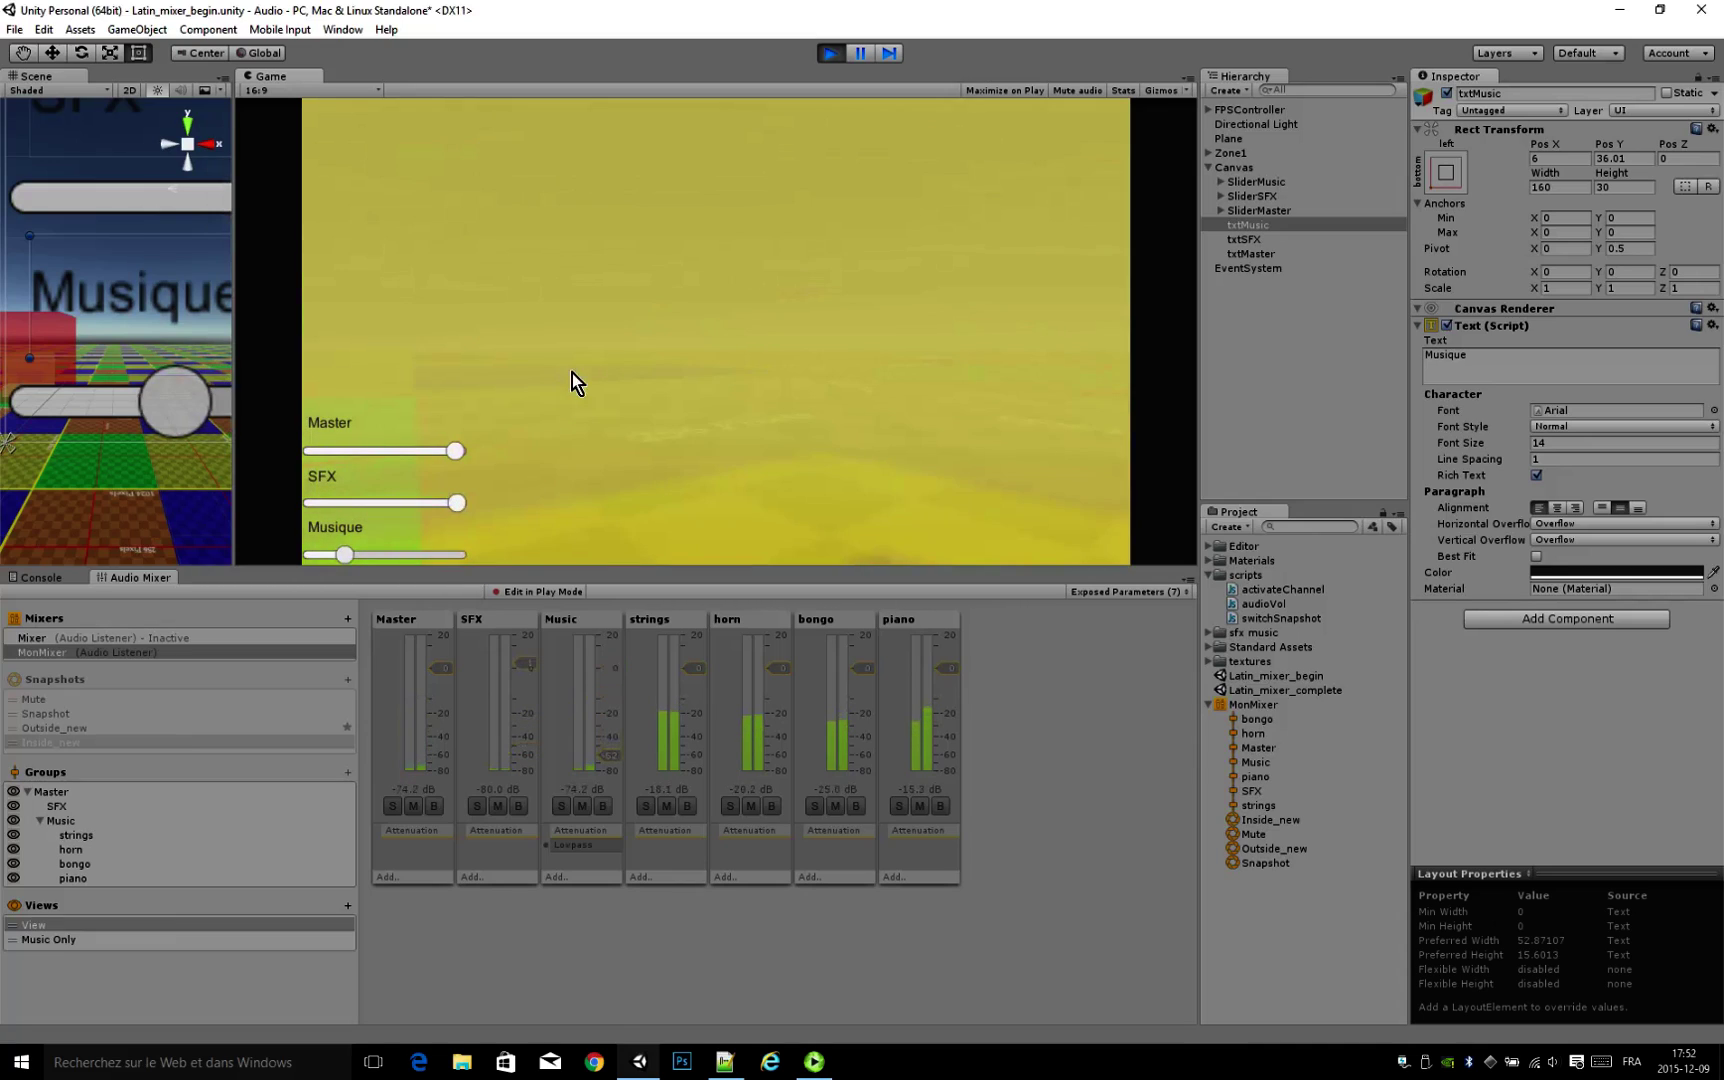
pyautogui.press('w')
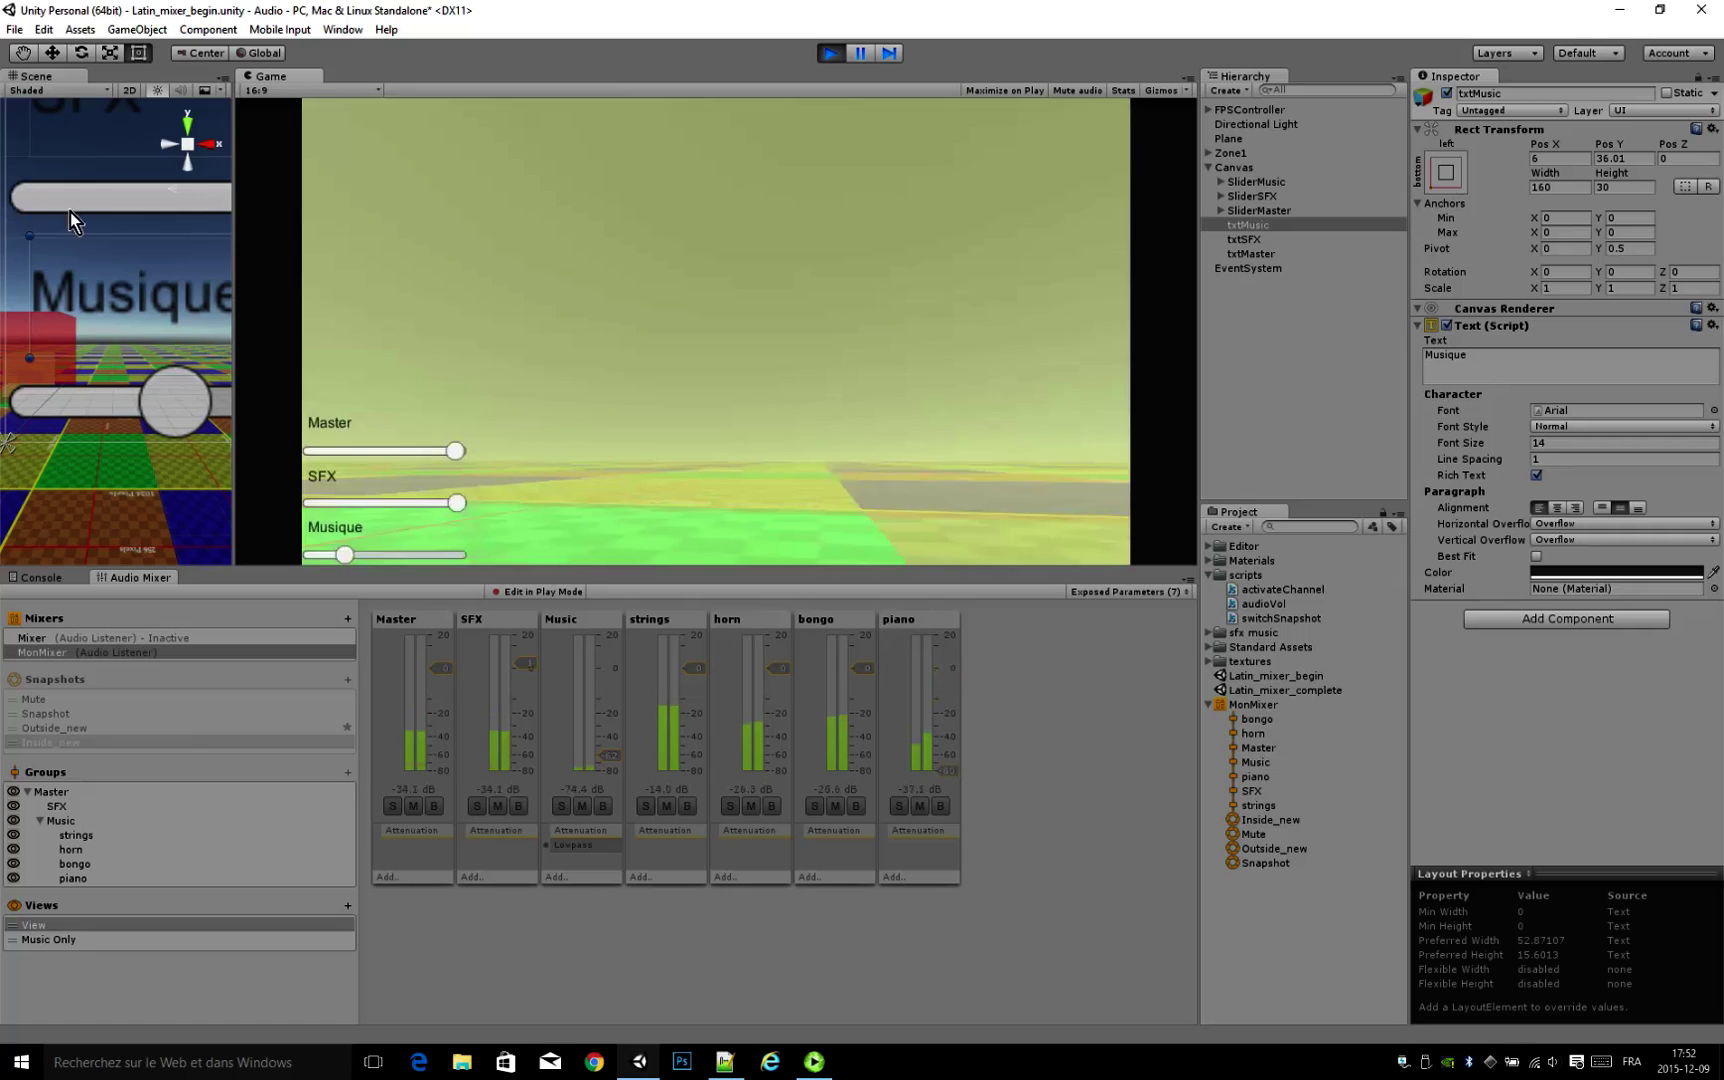
pyautogui.press('w')
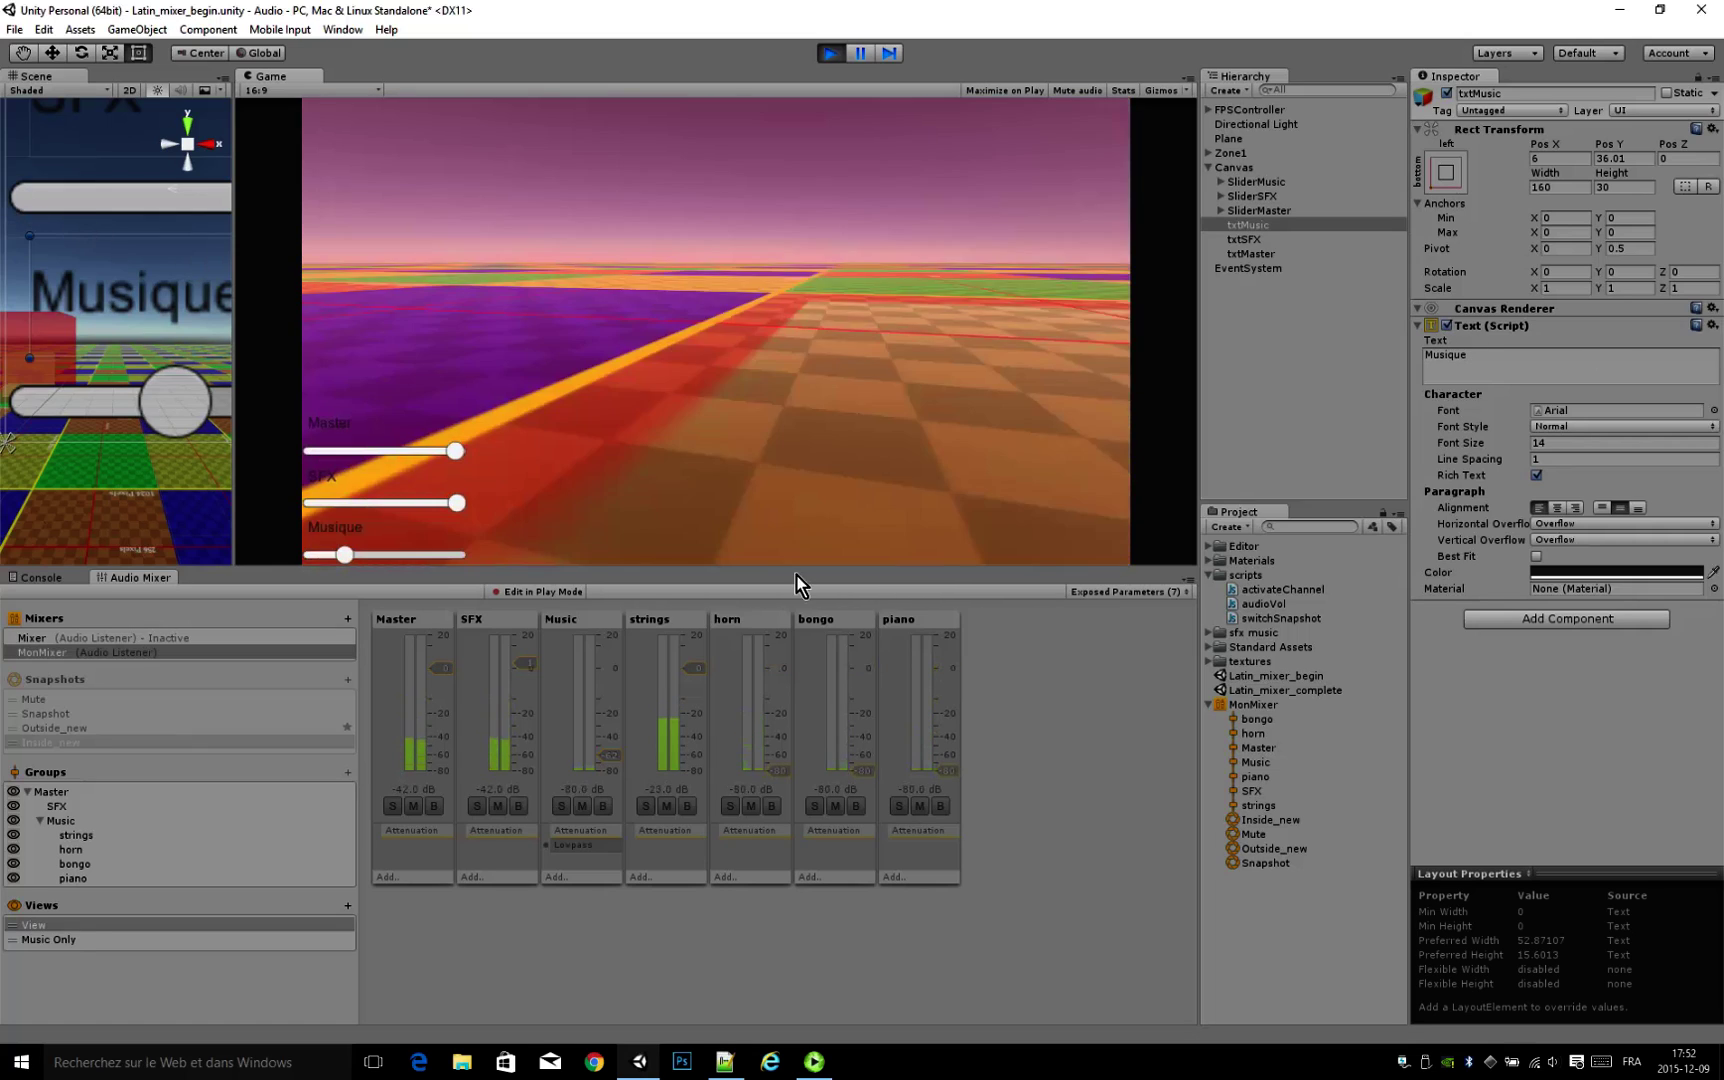
# Step: Return the Musique slider to full, and test the Master slider by lowering it to about a quarter and raising it to full again
pyautogui.moveTo(349, 554); pyautogui.dragTo(554, 537)
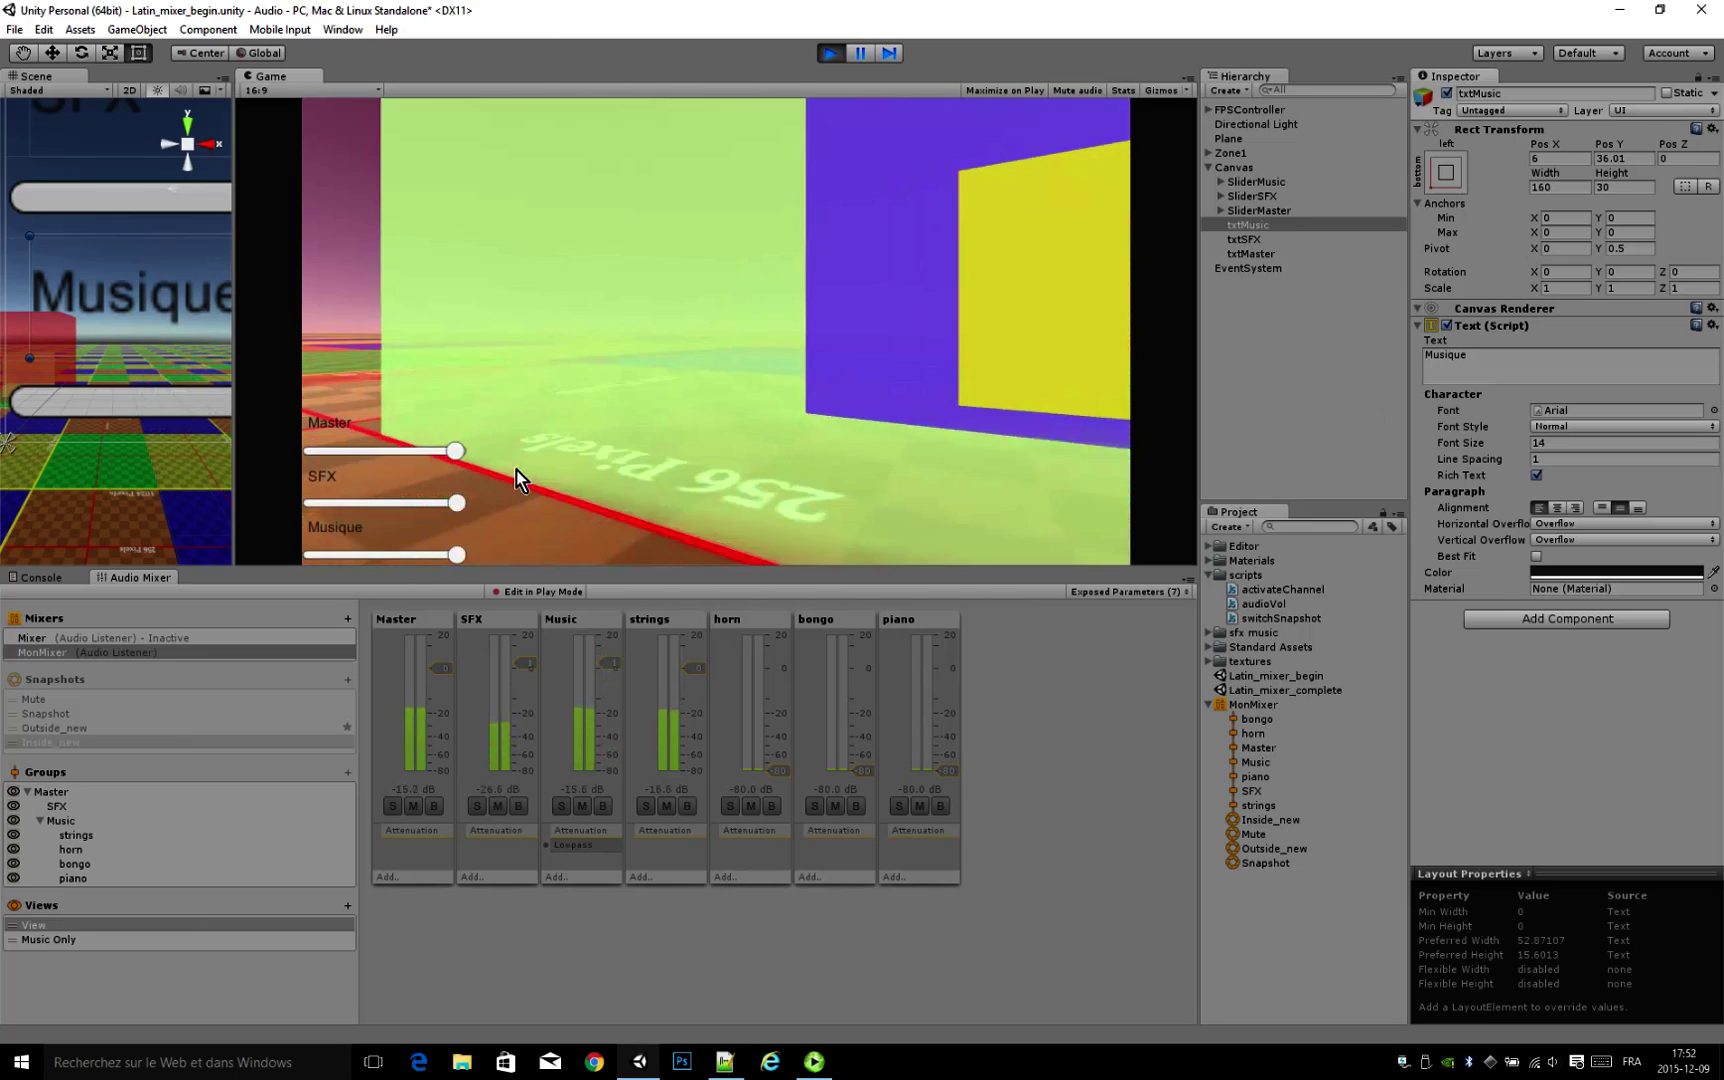
pyautogui.moveTo(453, 452); pyautogui.dragTo(336, 456)
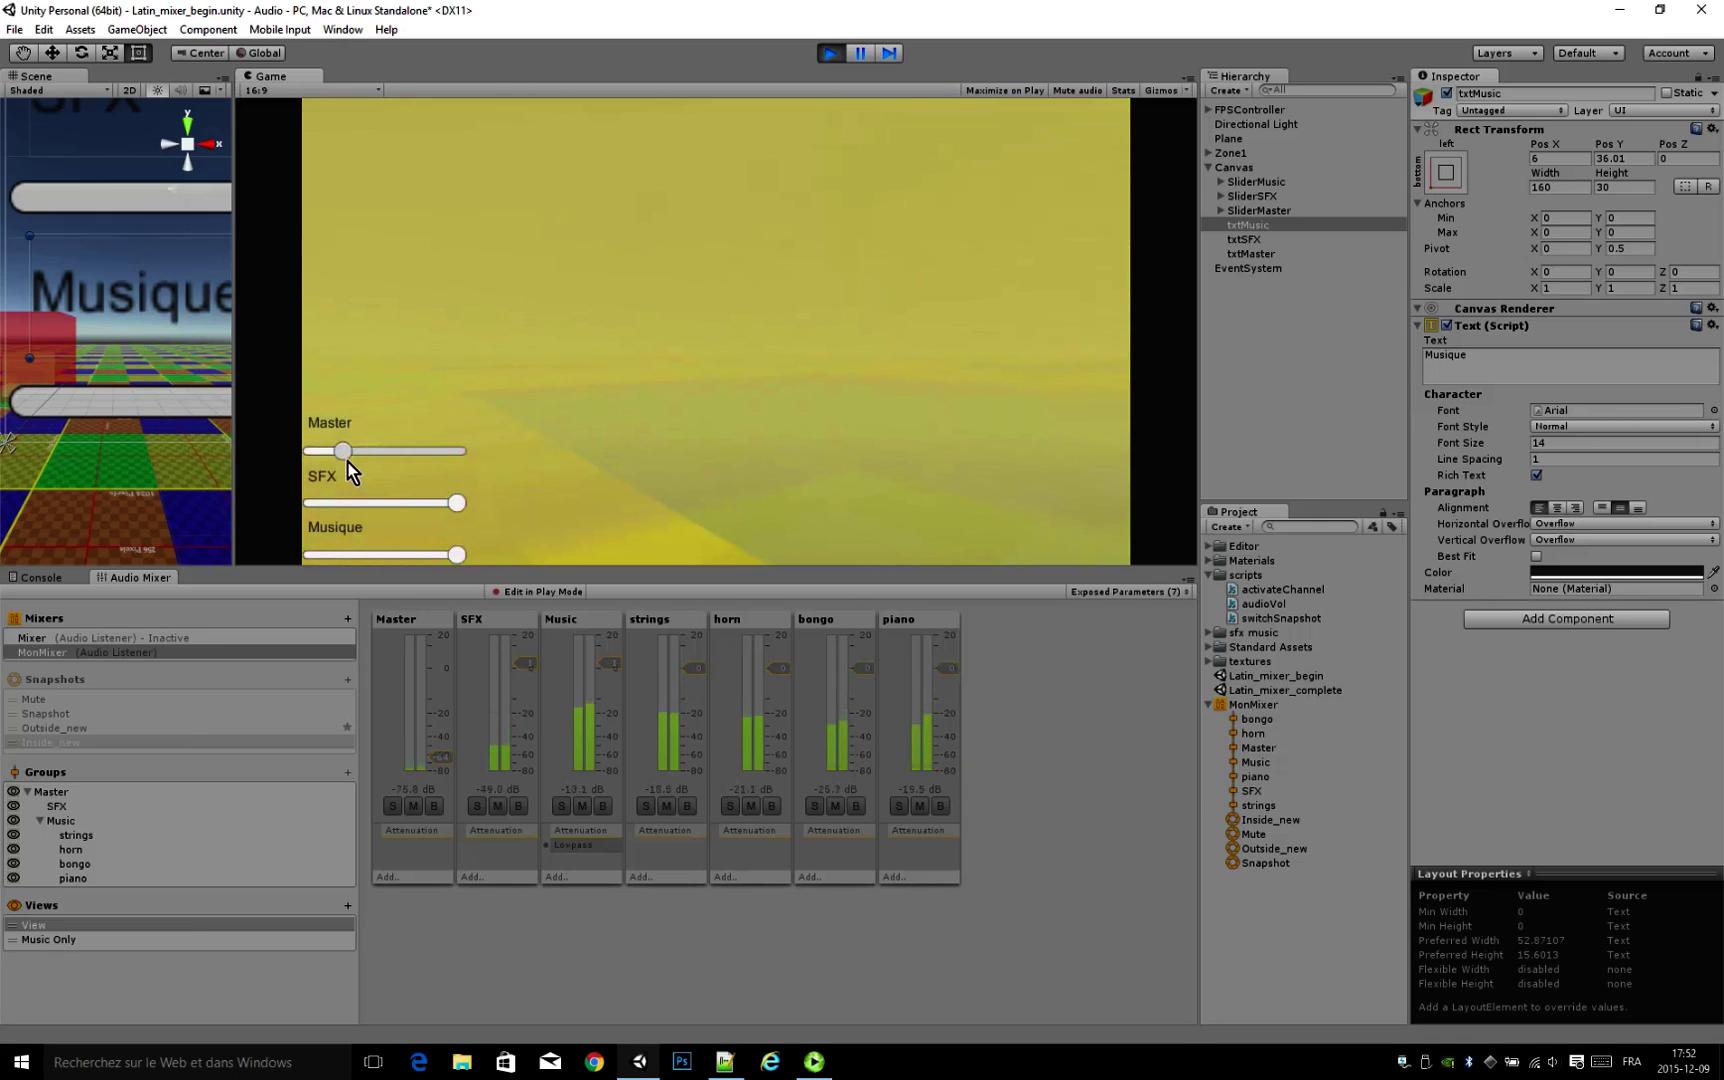
pyautogui.moveTo(341, 451); pyautogui.dragTo(466, 473)
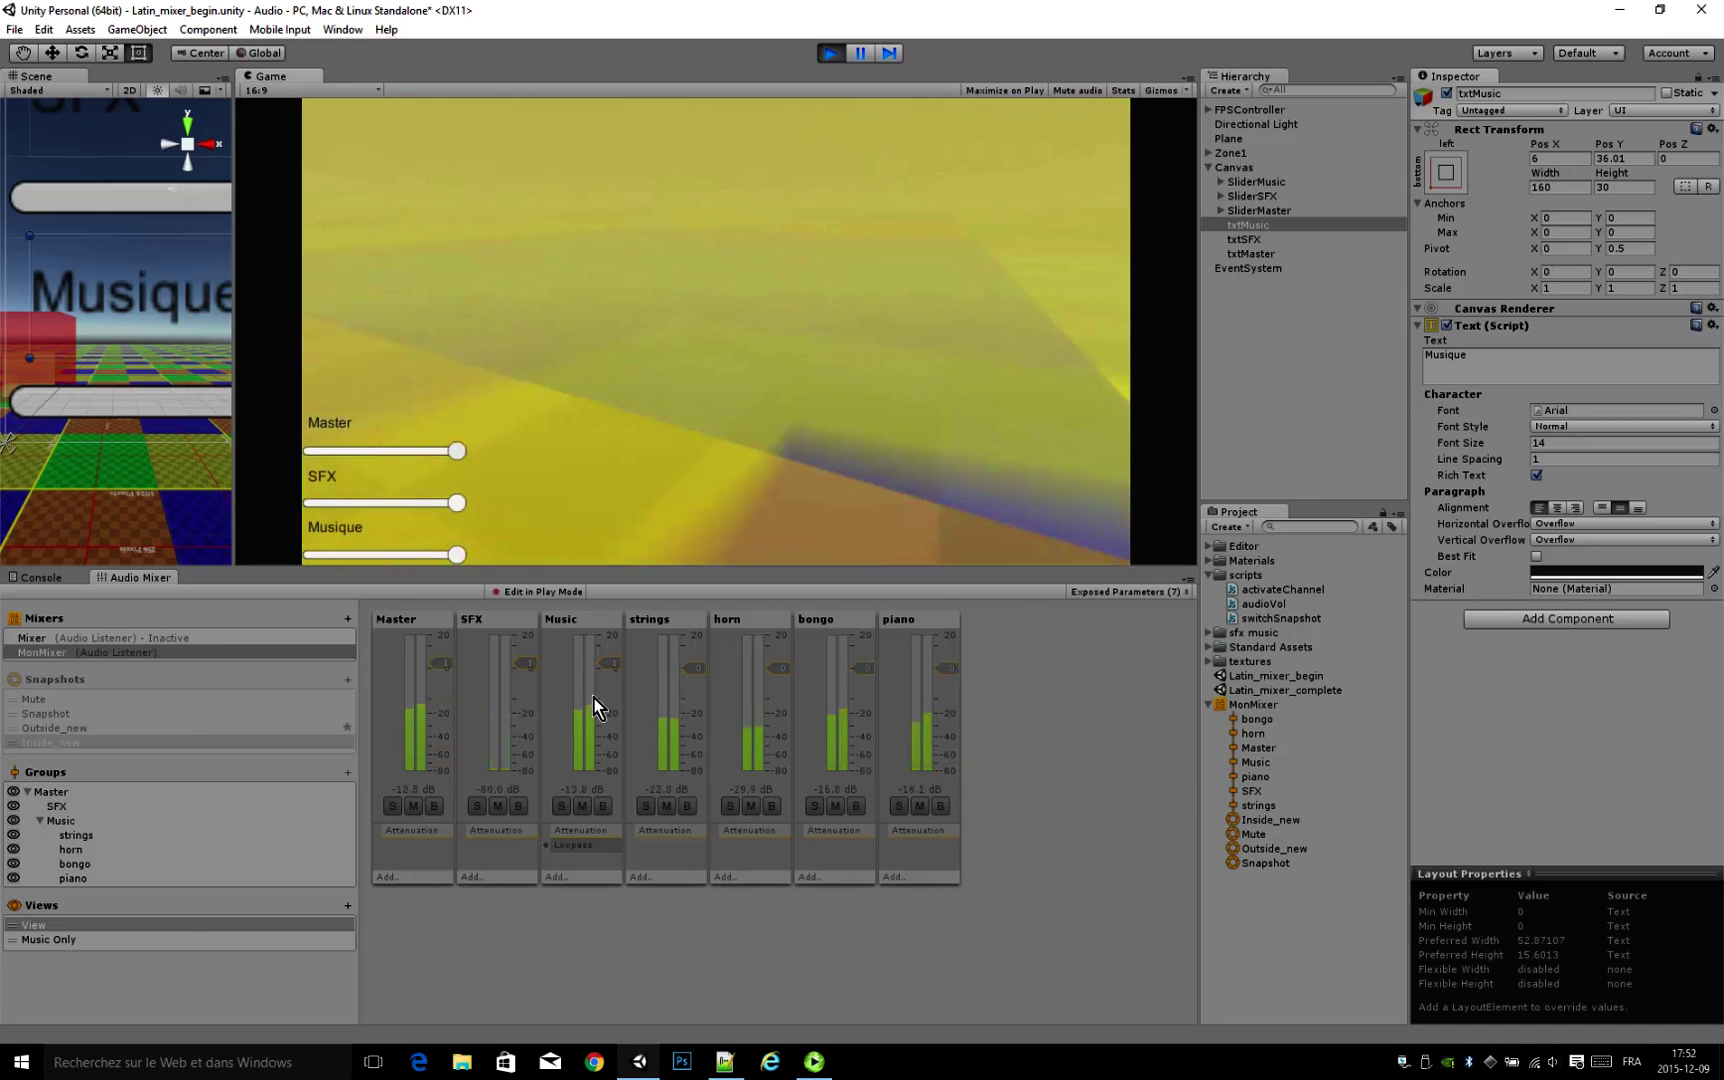